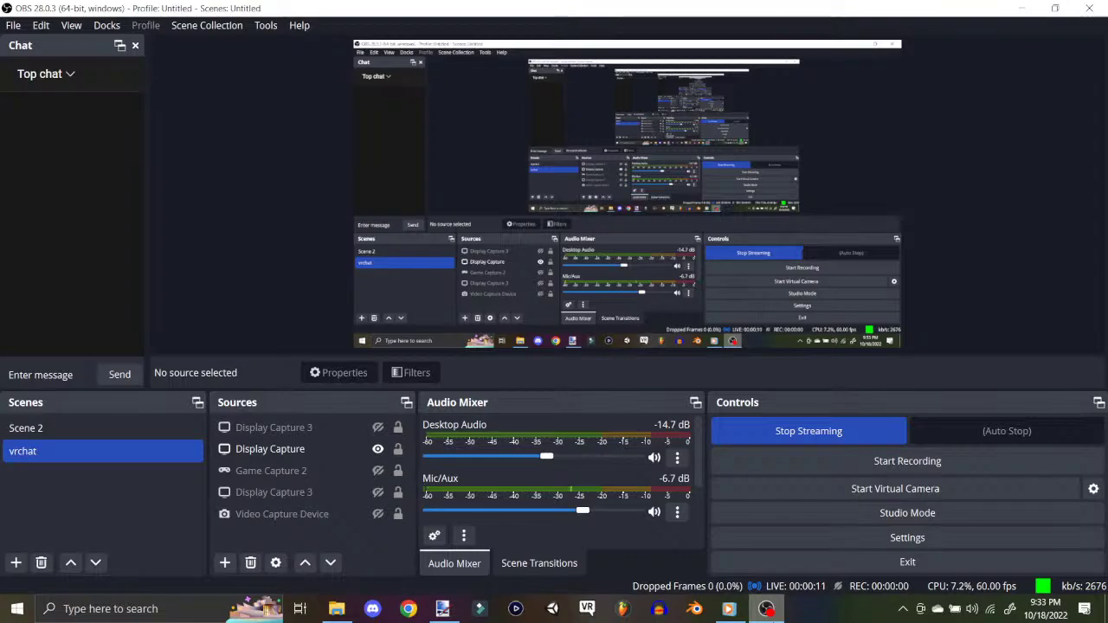
Step: Switch to the blank paint.net canvas and close the Audacity window
key("alt+Tab")
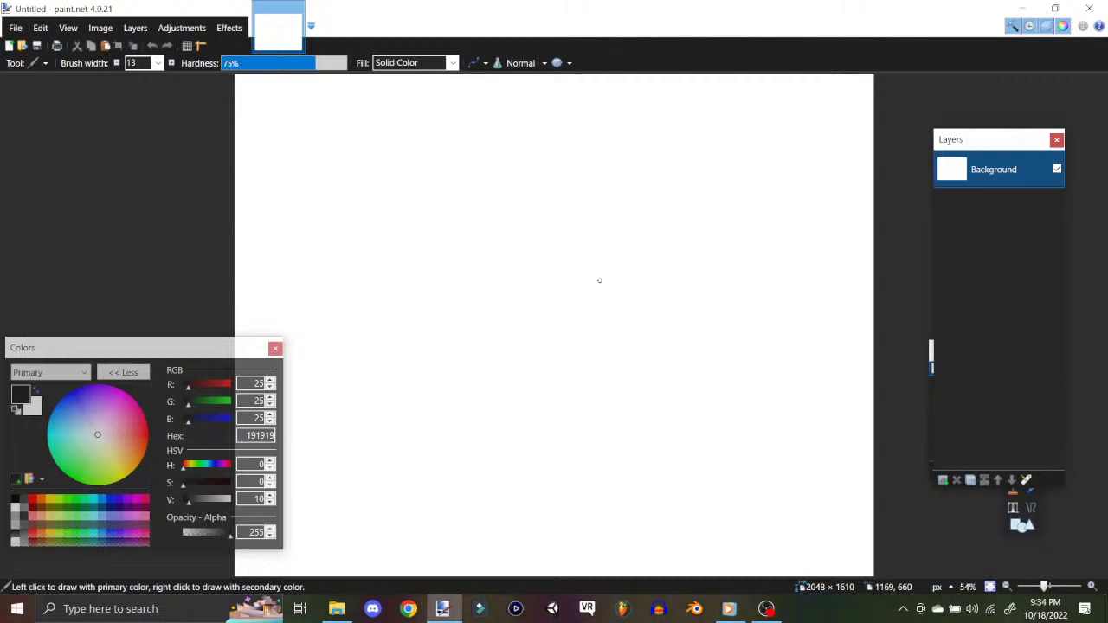
left_click(667, 613)
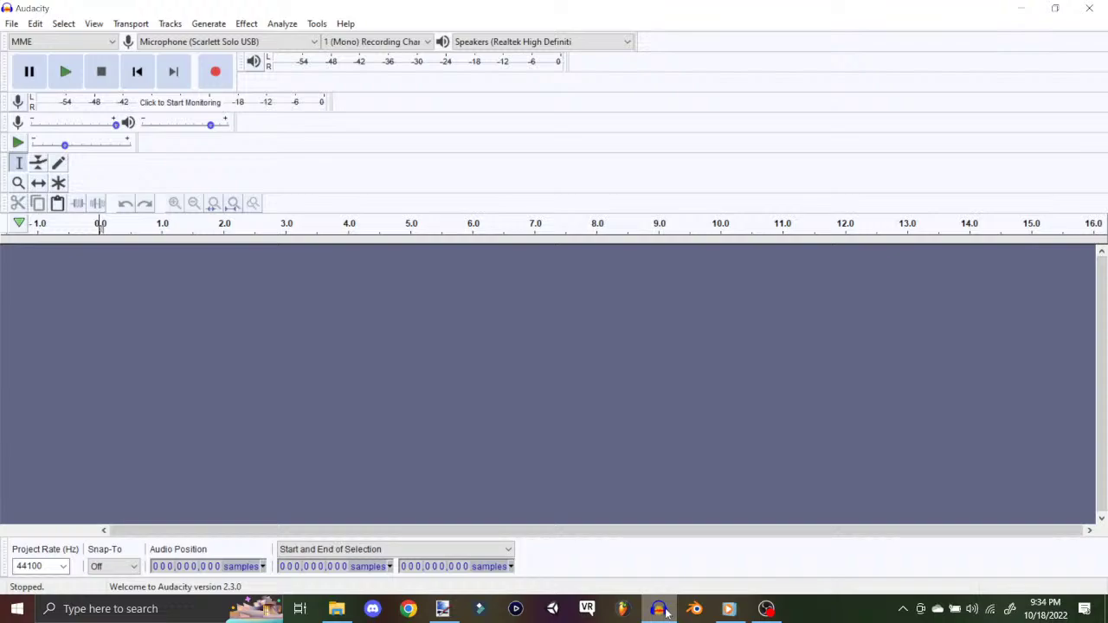
left_click(1089, 8)
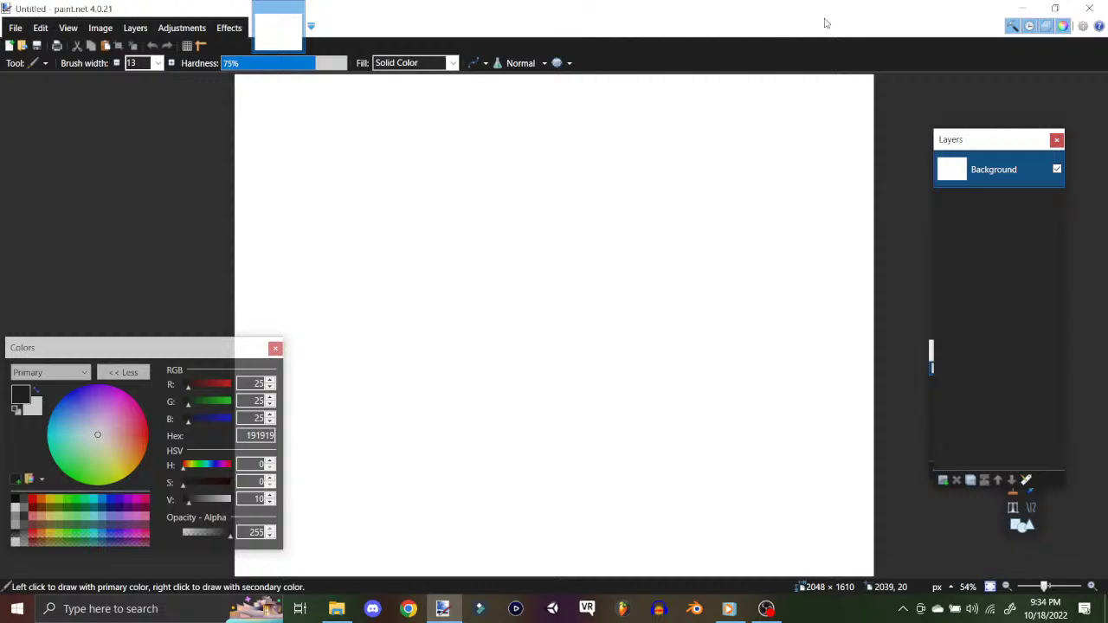
Step: Add a new layer and draw two adjoining oval eye outlines near the centre of the canvas
left_click(100, 27)
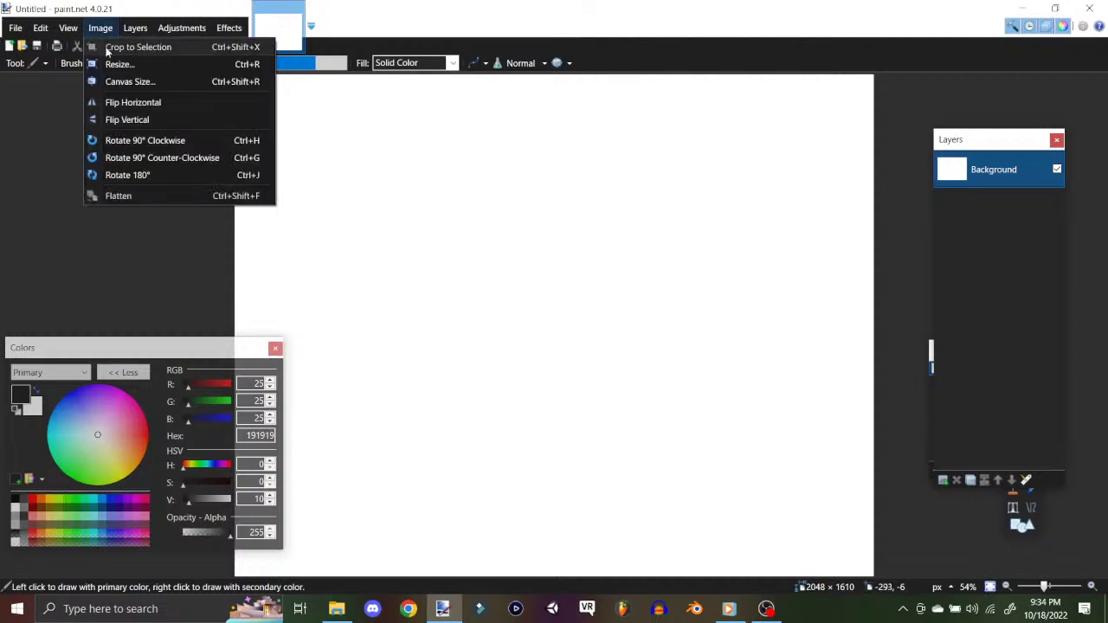
left_click(160, 45)
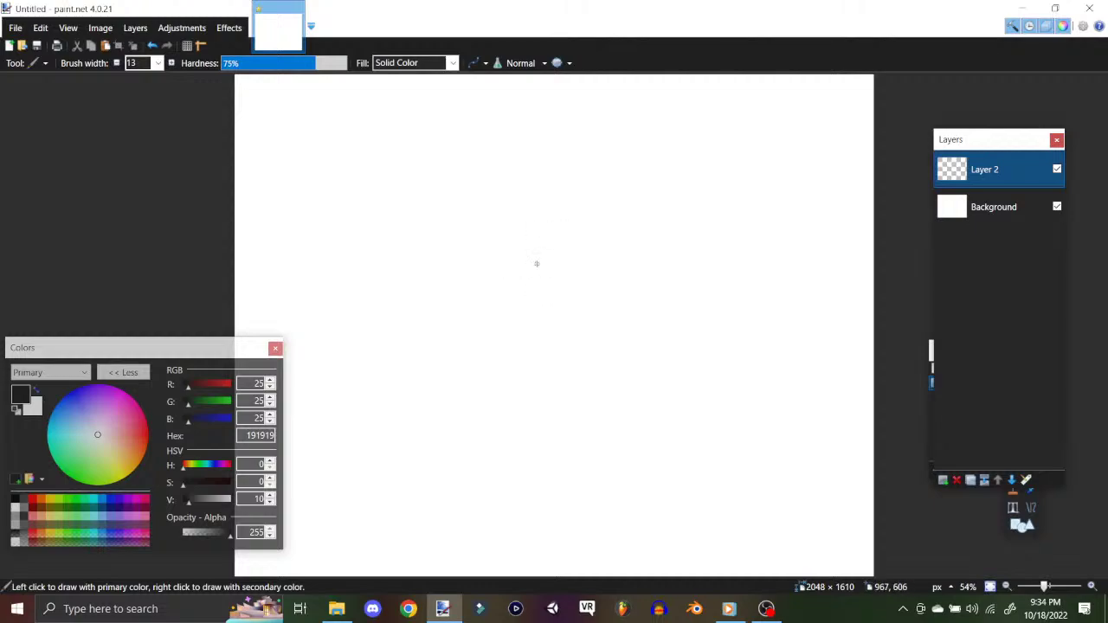
mouse_move(539, 259)
left_mouse_down()
mouse_move(587, 218)
mouse_move(596, 300)
mouse_move(551, 286)
left_mouse_up()
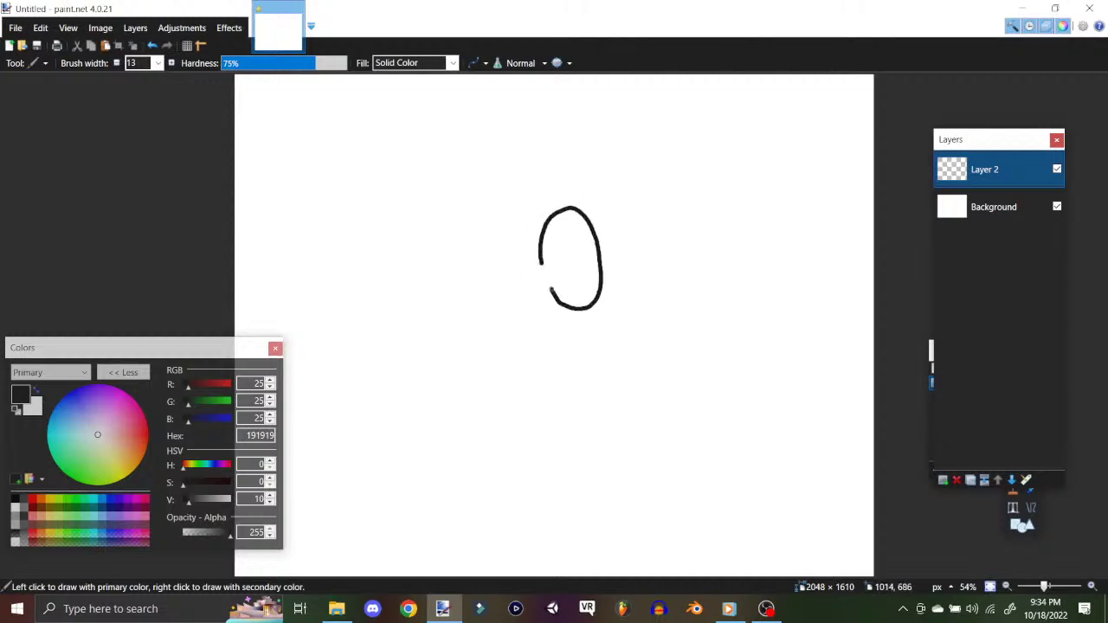
mouse_move(546, 217)
left_mouse_down()
mouse_move(510, 242)
mouse_move(514, 299)
mouse_move(558, 308)
left_mouse_up()
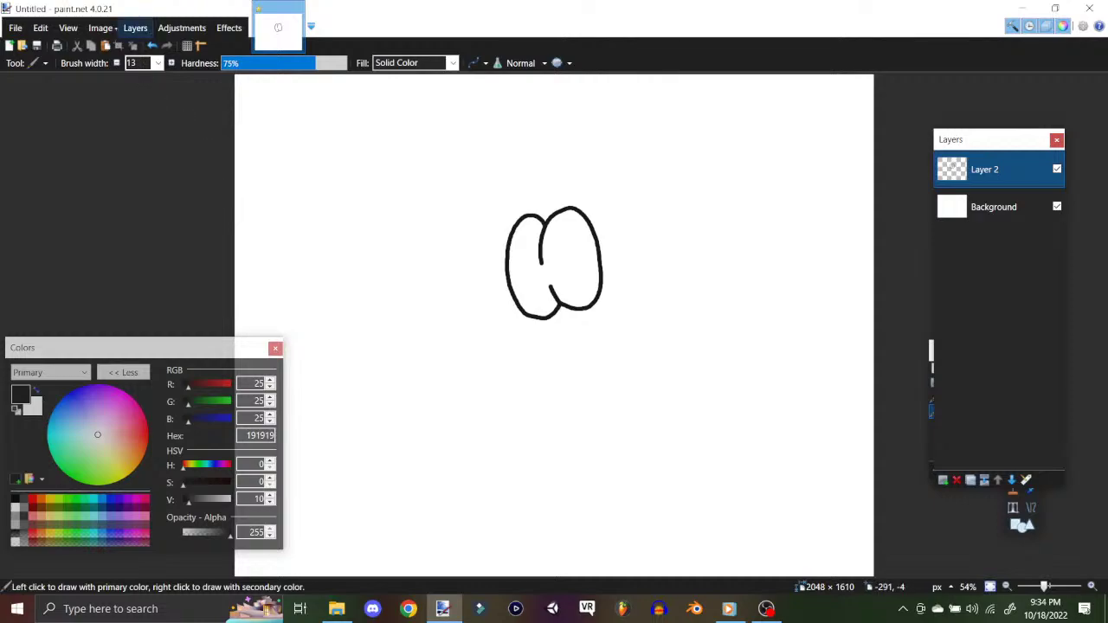
Step: Add another layer and draw a small round nose where the two eyes meet at their lower edge
left_click(101, 28)
mouse_move(135, 27)
left_click(170, 47)
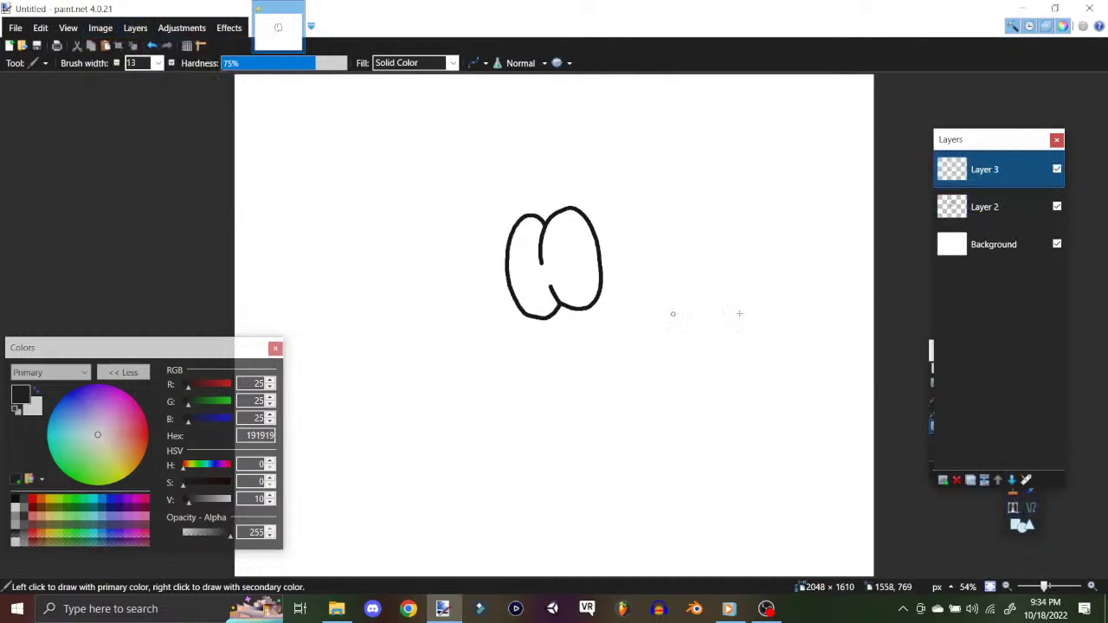
mouse_move(551, 289)
left_mouse_down()
mouse_move(564, 296)
mouse_move(540, 320)
mouse_move(570, 329)
mouse_move(577, 309)
mouse_move(563, 289)
left_mouse_up()
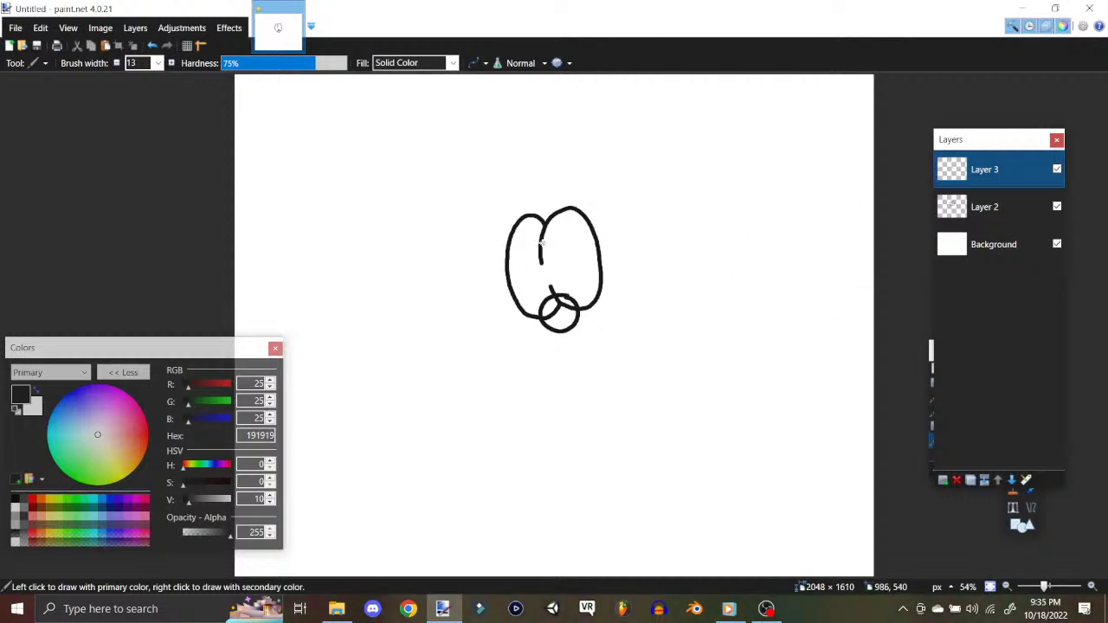
Step: Draw a curved eyelid line across the upper part of each eye on Layer 2
left_click(944, 213)
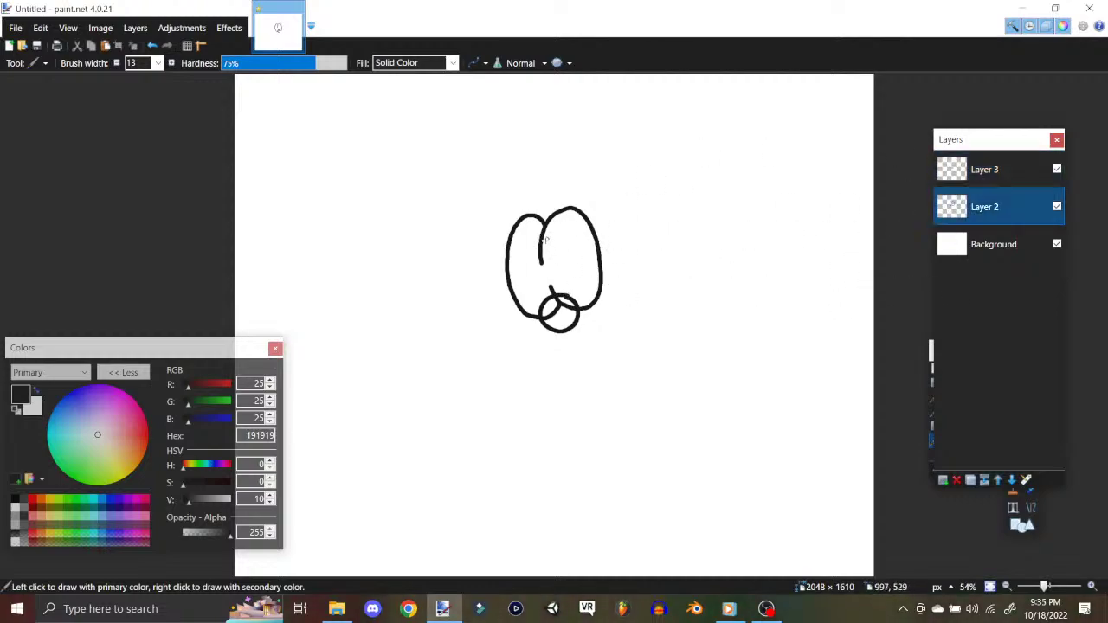
mouse_move(542, 243)
left_mouse_down()
mouse_move(555, 223)
mouse_move(579, 222)
mouse_move(598, 251)
mouse_move(514, 232)
mouse_move(507, 261)
left_mouse_up()
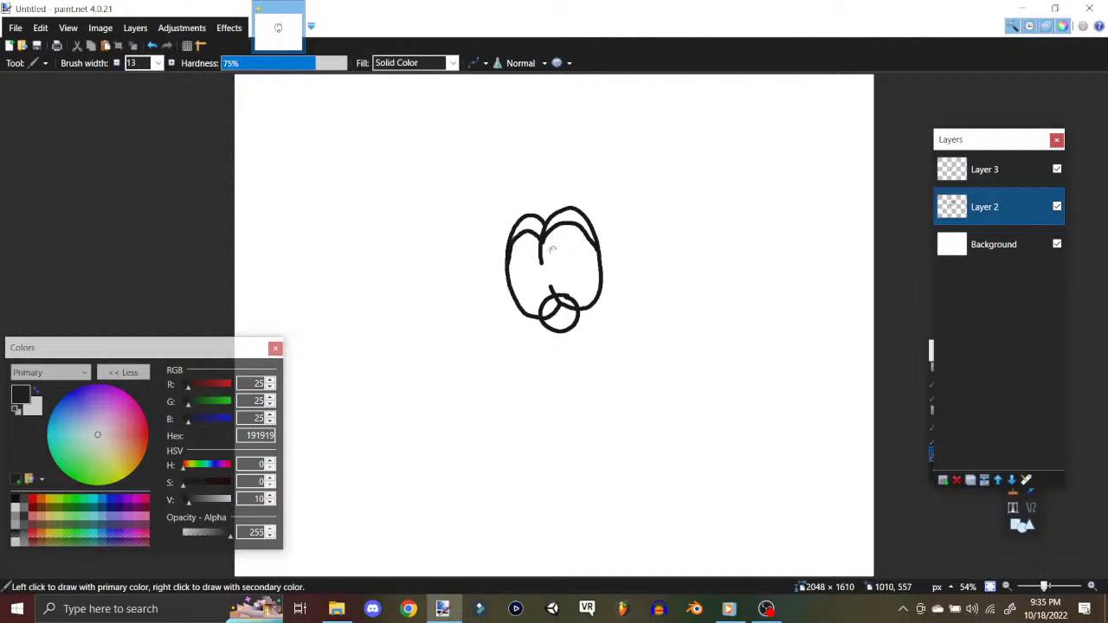
mouse_move(569, 246)
left_mouse_down()
mouse_move(566, 265)
mouse_move(580, 273)
mouse_move(567, 251)
mouse_move(575, 269)
mouse_move(582, 259)
mouse_move(575, 274)
mouse_move(573, 255)
mouse_move(577, 263)
left_mouse_up()
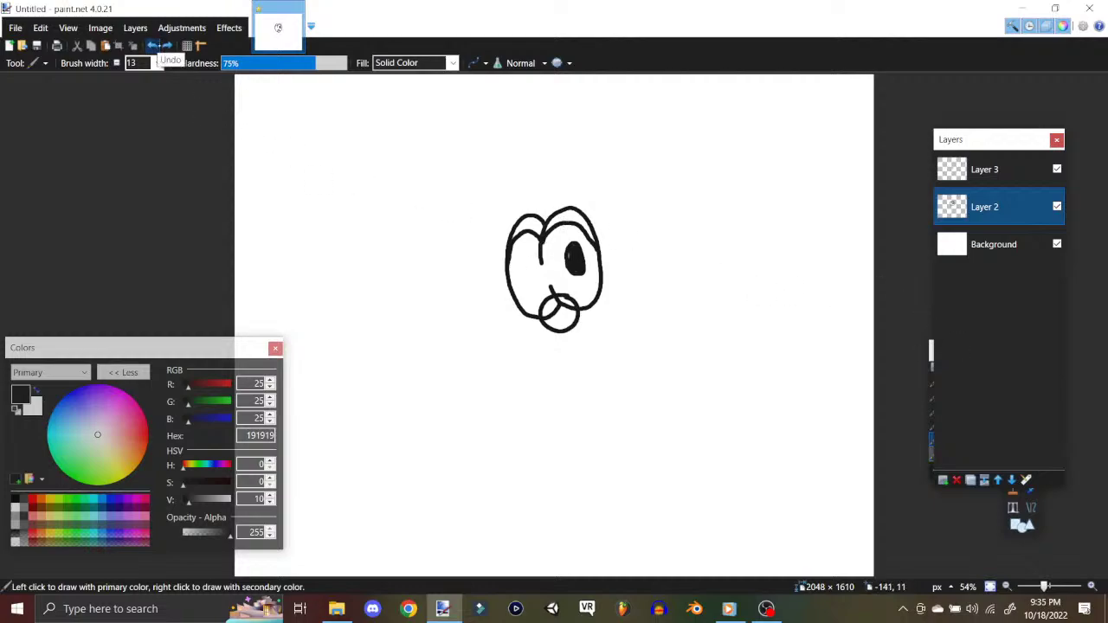
left_click(152, 46)
left_click(153, 46)
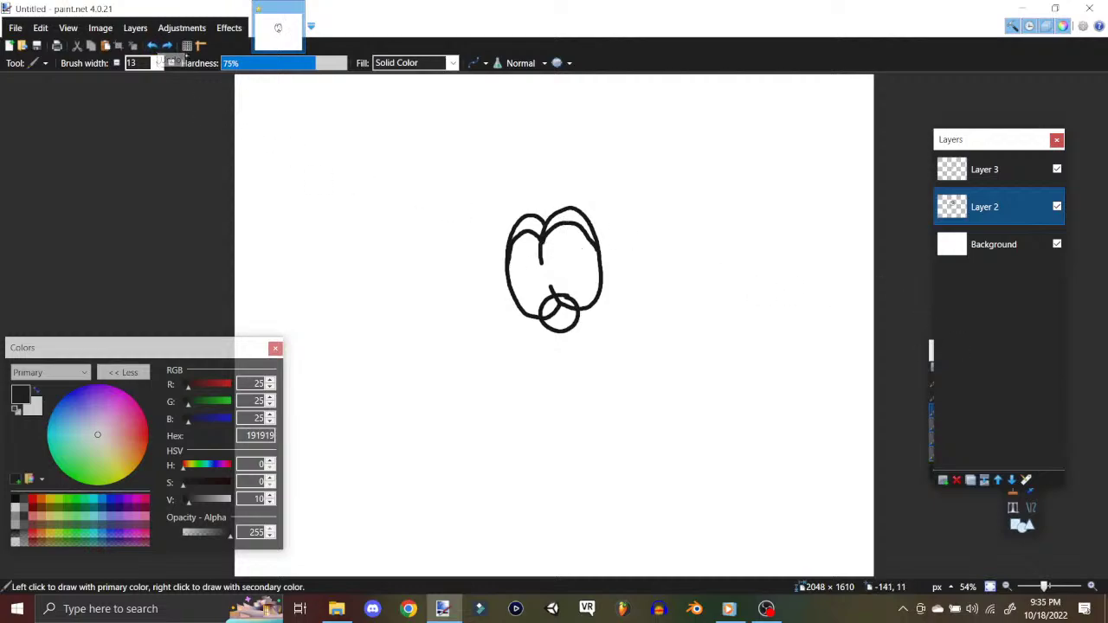
Step: Draw a narrow, filled oval pupil in each eye
mouse_move(572, 271)
left_mouse_down()
mouse_move(578, 261)
mouse_move(536, 282)
left_mouse_up()
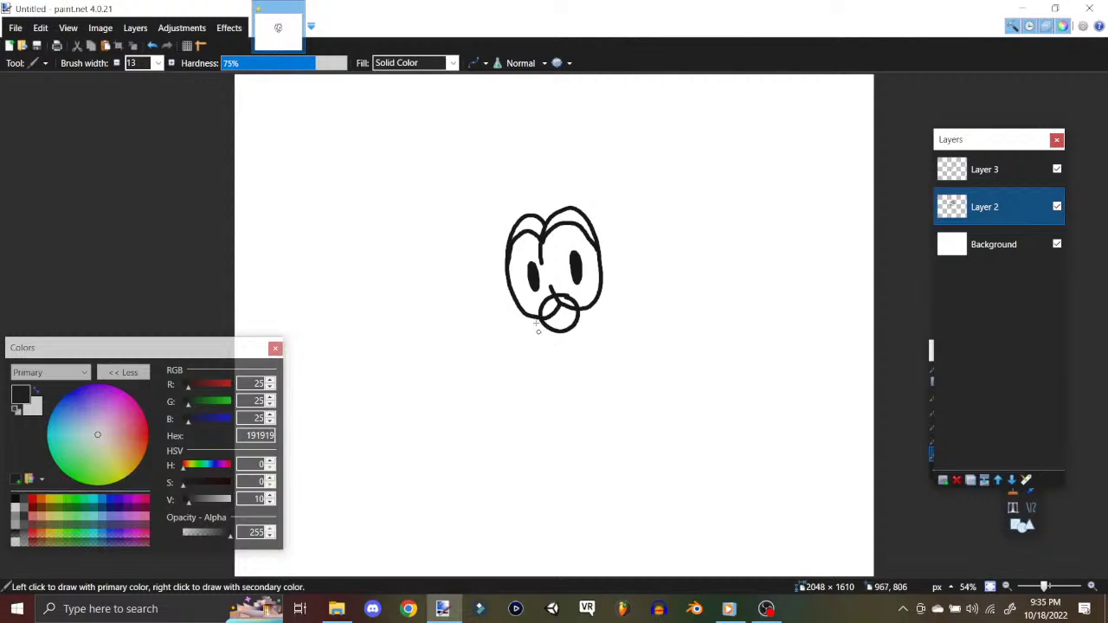
Step: Add a new layer, move it above Layer 3, and draw a tall cucumber-shaped body outline around the face
left_click(135, 27)
left_click(169, 47)
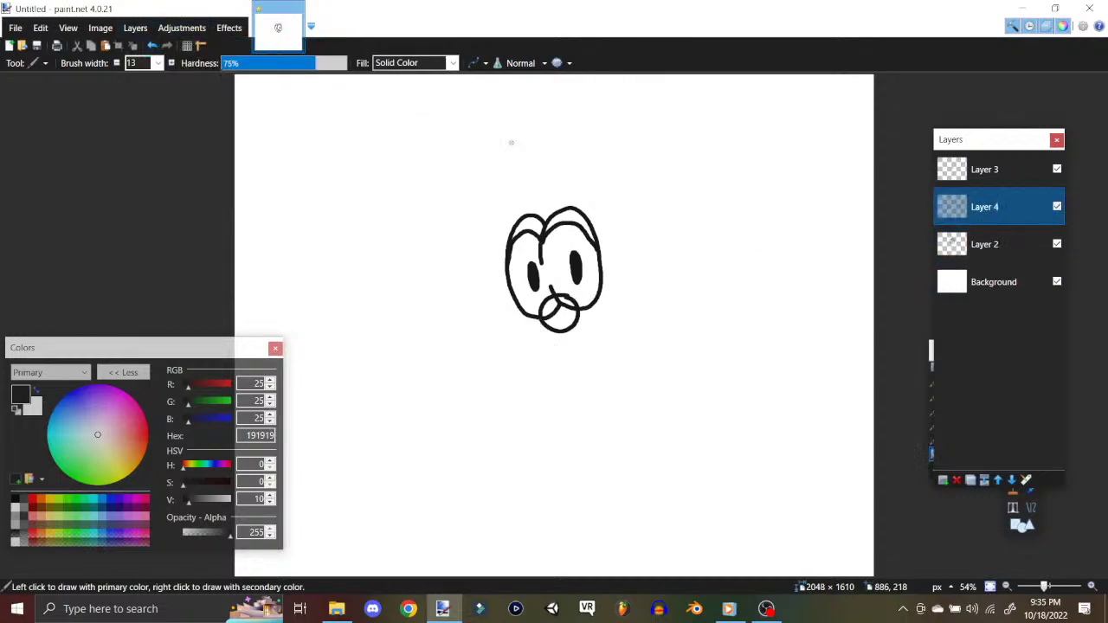
left_click_drag(964, 208, 964, 169)
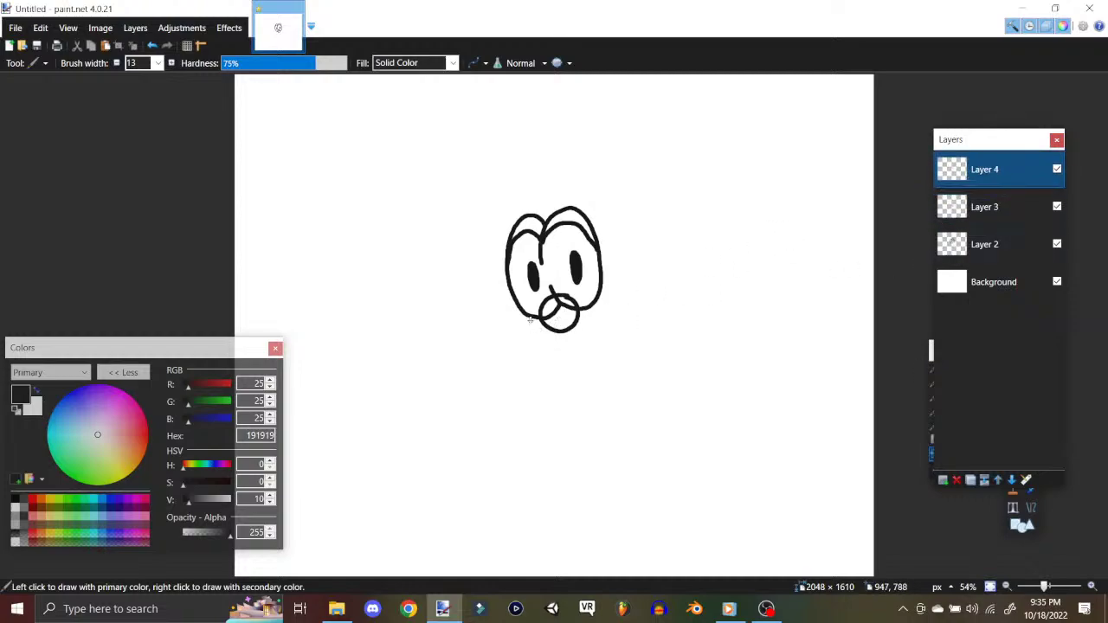
mouse_move(526, 319)
left_mouse_down()
mouse_move(540, 370)
mouse_move(578, 424)
mouse_move(614, 442)
mouse_move(680, 434)
mouse_move(694, 371)
mouse_move(653, 218)
mouse_move(622, 173)
mouse_move(579, 163)
mouse_move(527, 215)
left_mouse_up()
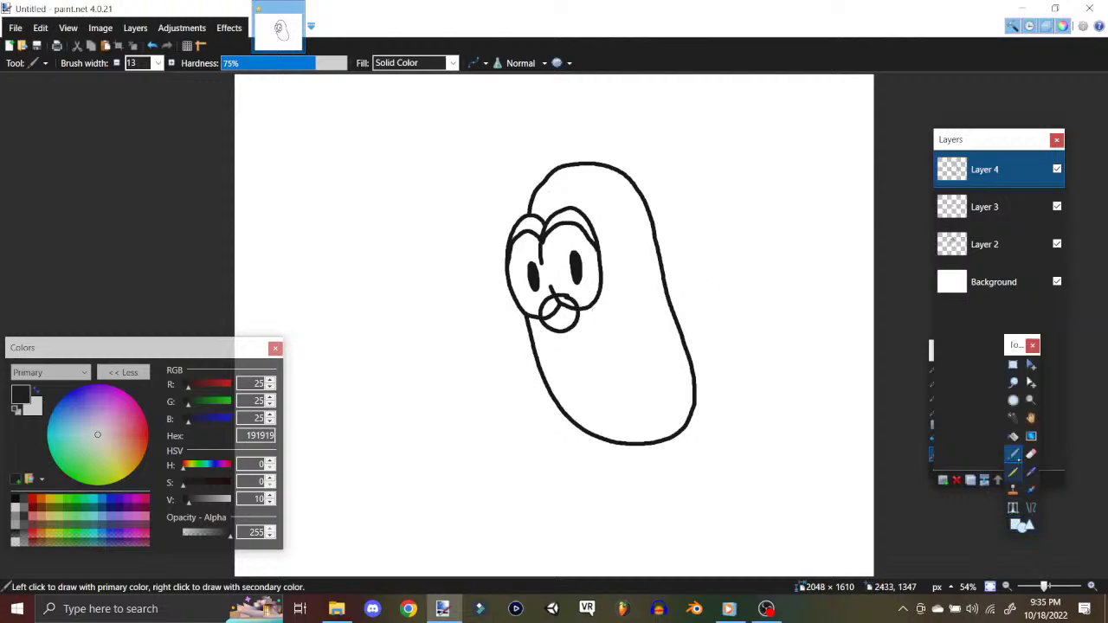
Step: Erase the eye lines inside the nose circle on Layer 2
left_click(986, 241)
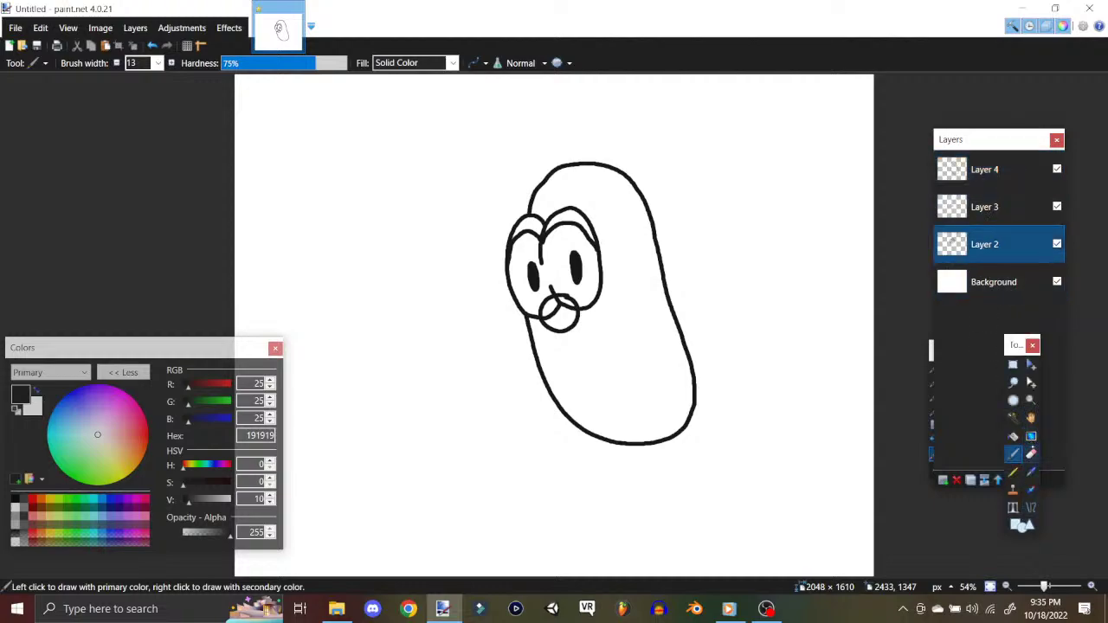
left_click(1032, 453)
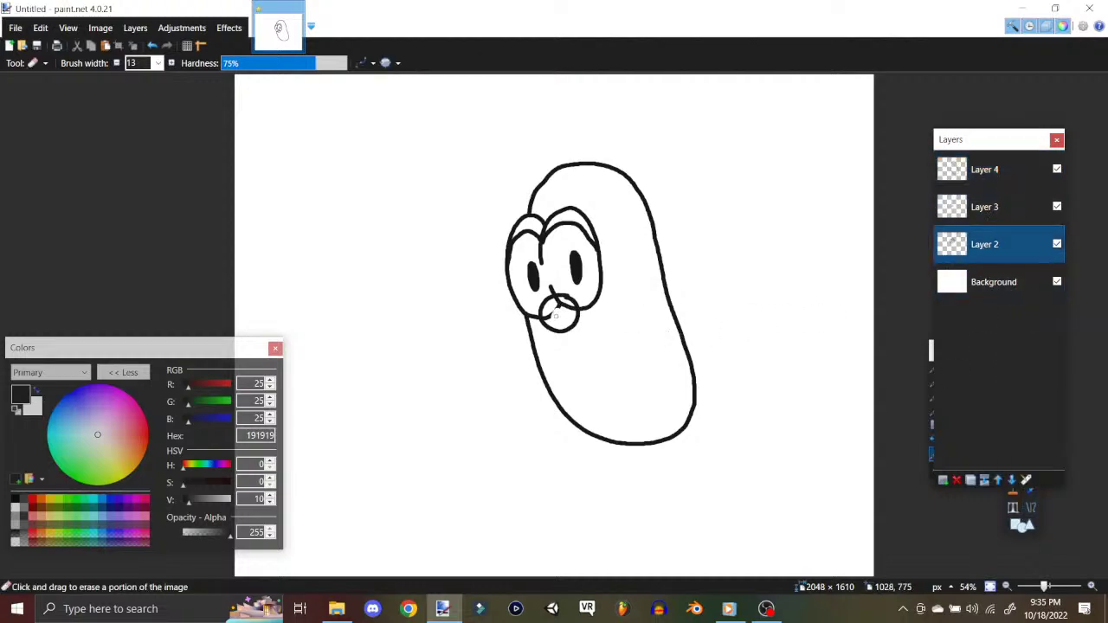
left_click_drag(561, 307, 569, 308)
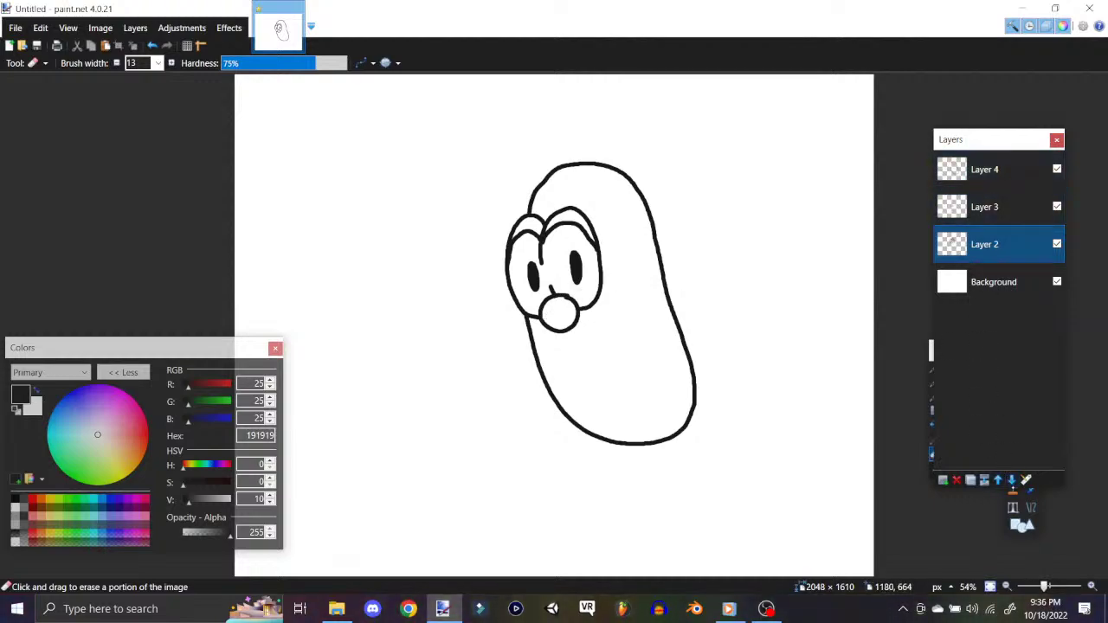
Step: Draw an open, black-filled mouth with a white tooth below the nose on Layer 3, using the Paintbrush
left_click(1014, 454)
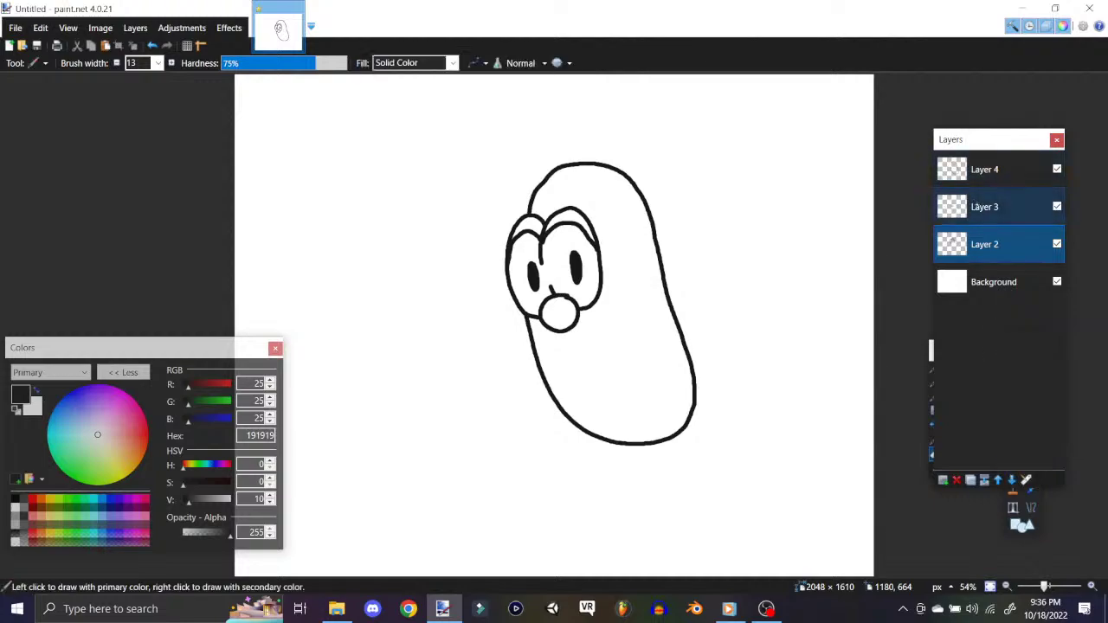
left_click(996, 207)
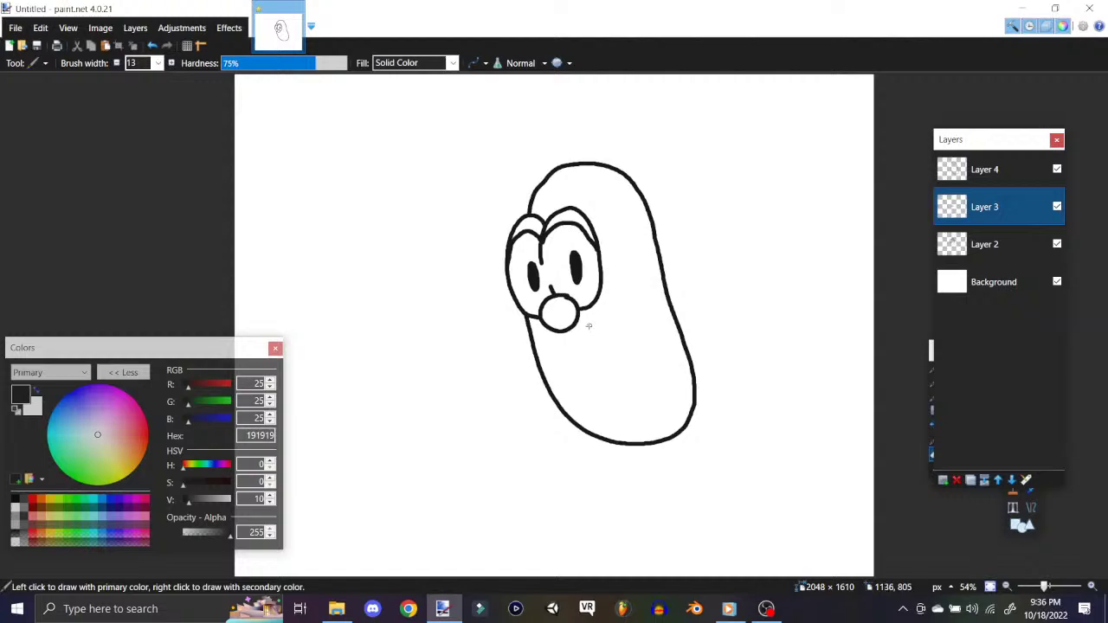
mouse_move(587, 338)
left_mouse_down()
mouse_move(604, 316)
mouse_move(596, 354)
mouse_move(611, 350)
mouse_move(606, 328)
mouse_move(613, 371)
mouse_move(601, 350)
mouse_move(610, 359)
mouse_move(610, 343)
mouse_move(616, 366)
mouse_move(611, 338)
left_mouse_up()
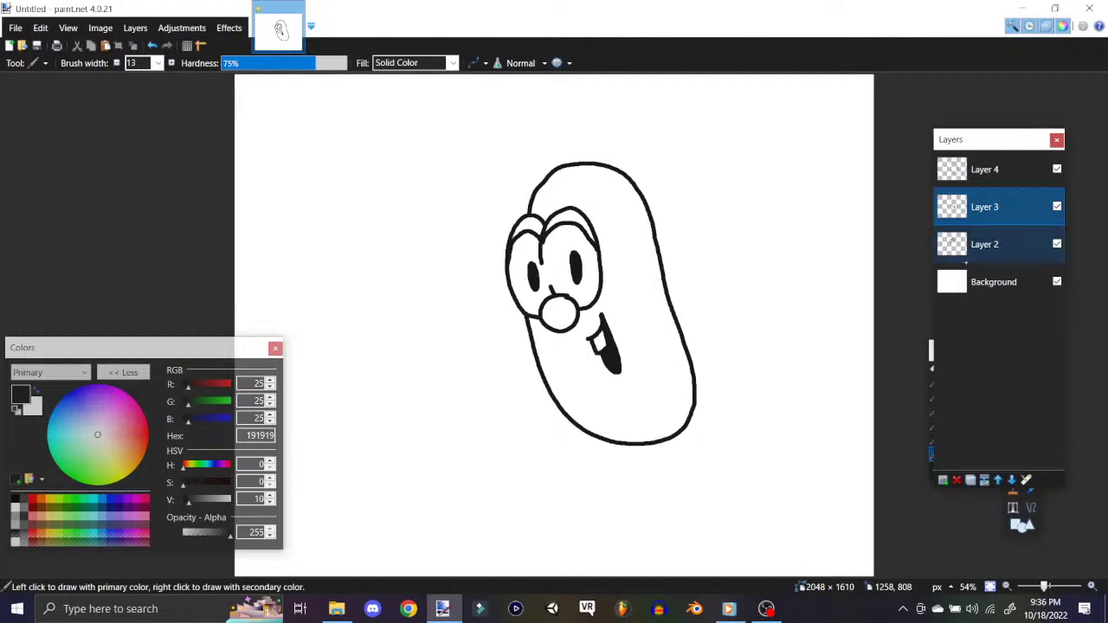
Step: Select Layer 2 and hide the Background layer to check the line art on transparency, restoring the background after the check
left_click(988, 244)
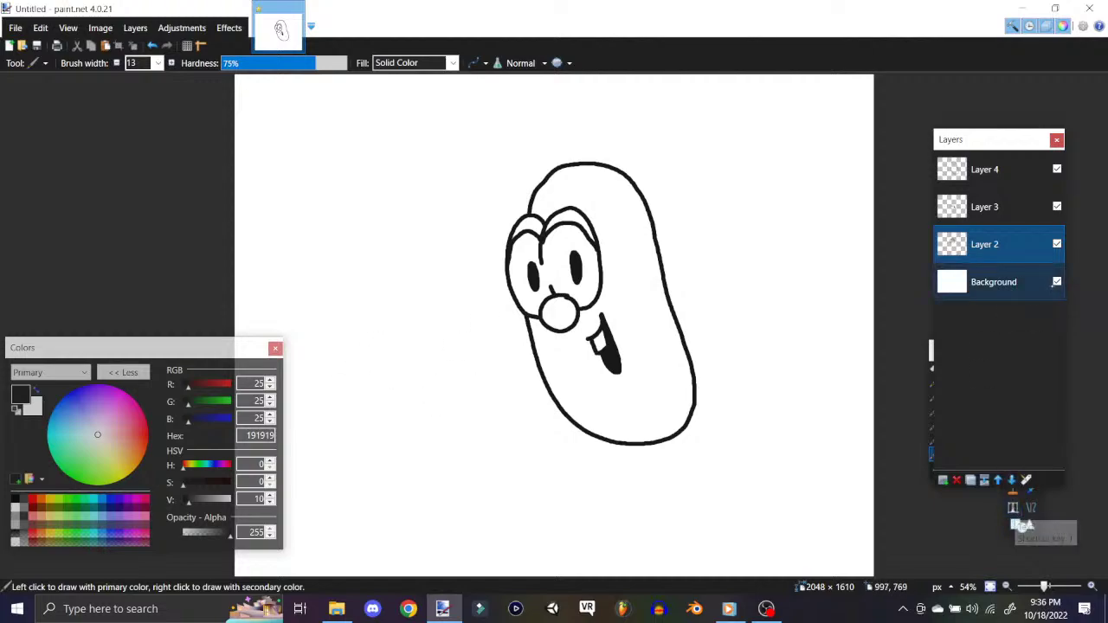
left_click(1057, 282)
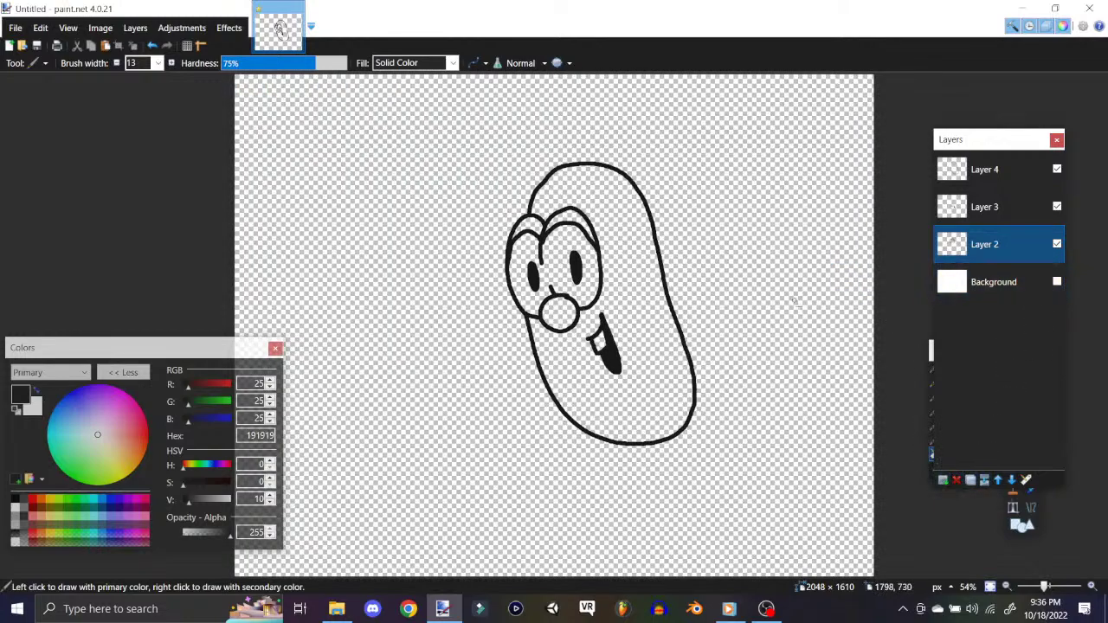
left_click(1058, 281)
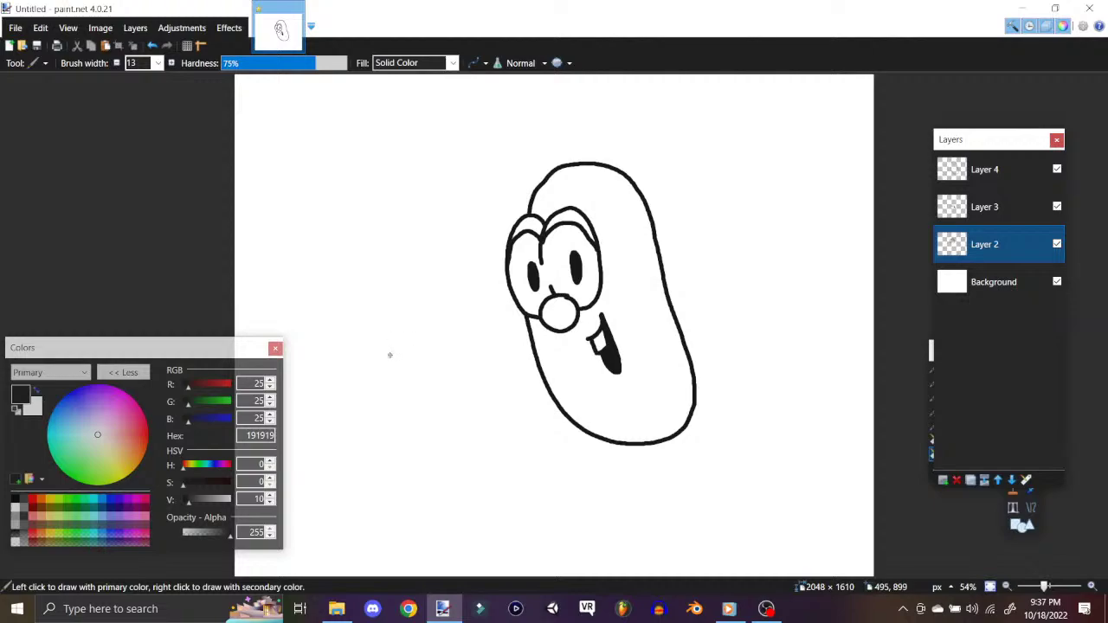
mouse_move(388, 357)
left_mouse_down()
mouse_move(407, 328)
mouse_move(438, 347)
mouse_move(445, 388)
mouse_move(435, 416)
mouse_move(411, 421)
left_mouse_up()
left_click_drag(399, 409, 392, 384)
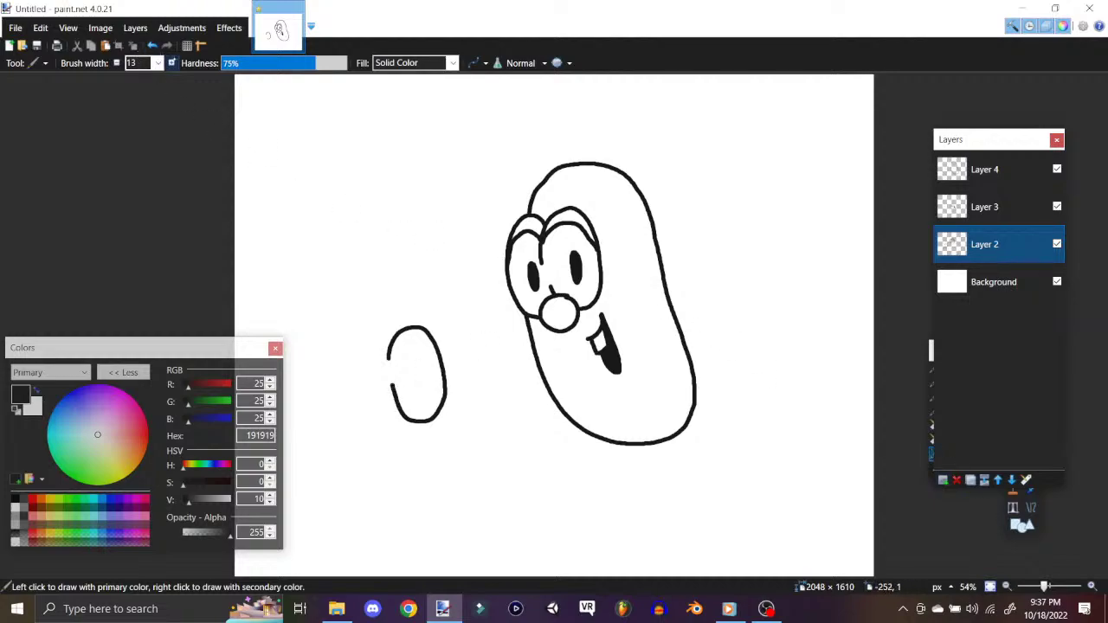
left_click(152, 45)
left_click(152, 45)
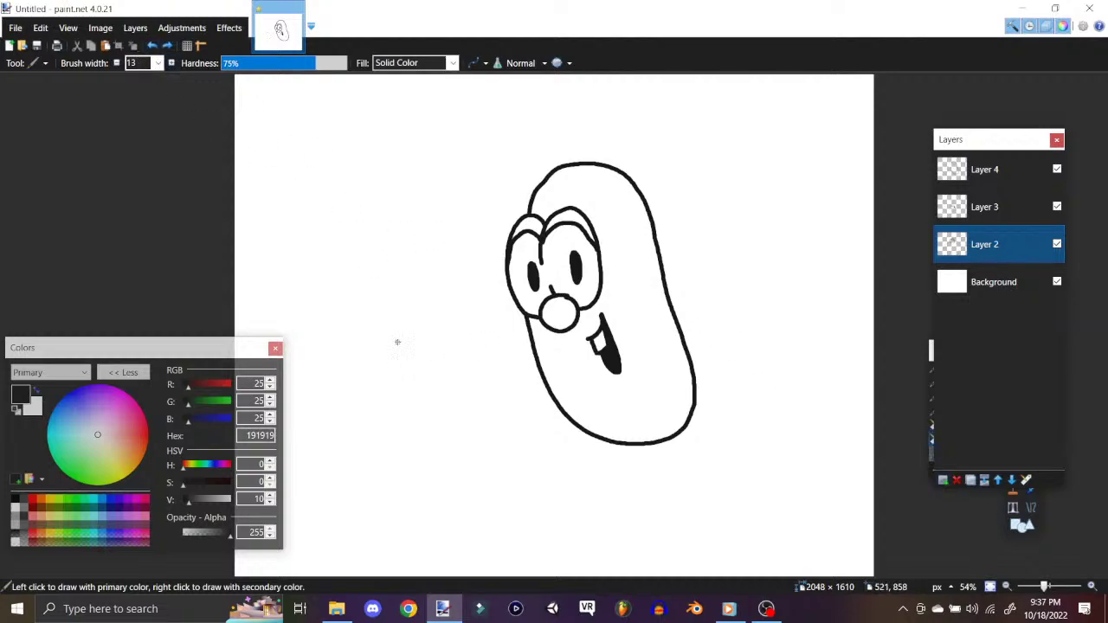
Step: Draw a second pair of adjoining oval eye outlines on Layer 2, beside the cucumber-shaped character's lower body
mouse_move(403, 345)
left_mouse_down()
mouse_move(392, 327)
mouse_move(363, 355)
mouse_move(371, 407)
mouse_move(403, 422)
mouse_move(414, 408)
left_mouse_up()
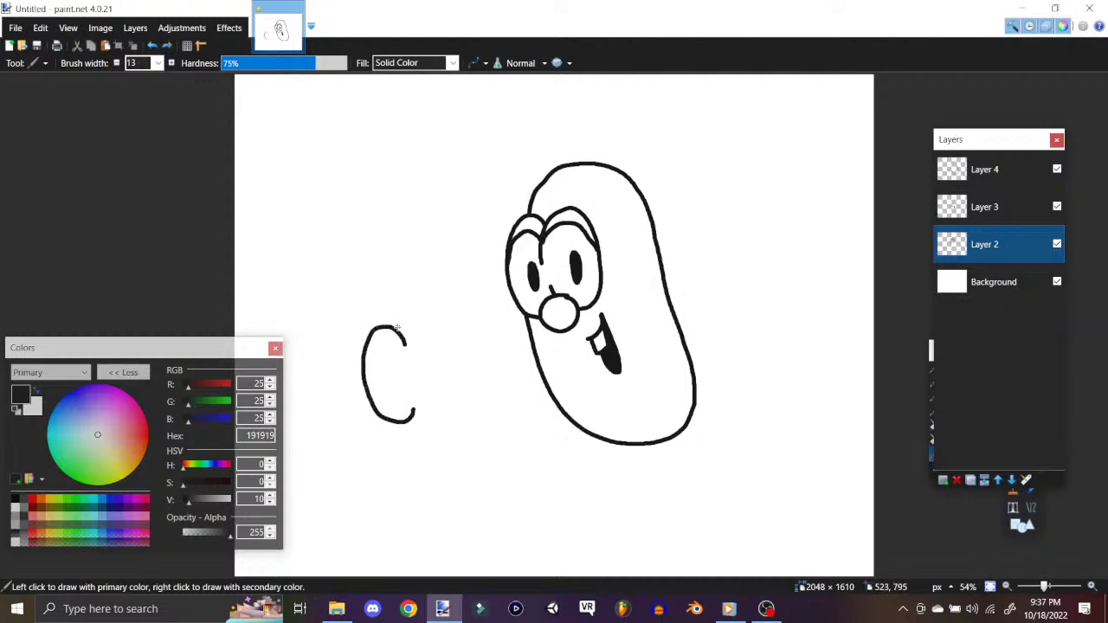
mouse_move(404, 323)
left_mouse_down()
mouse_move(430, 338)
mouse_move(443, 373)
mouse_move(444, 393)
mouse_move(412, 411)
left_mouse_up()
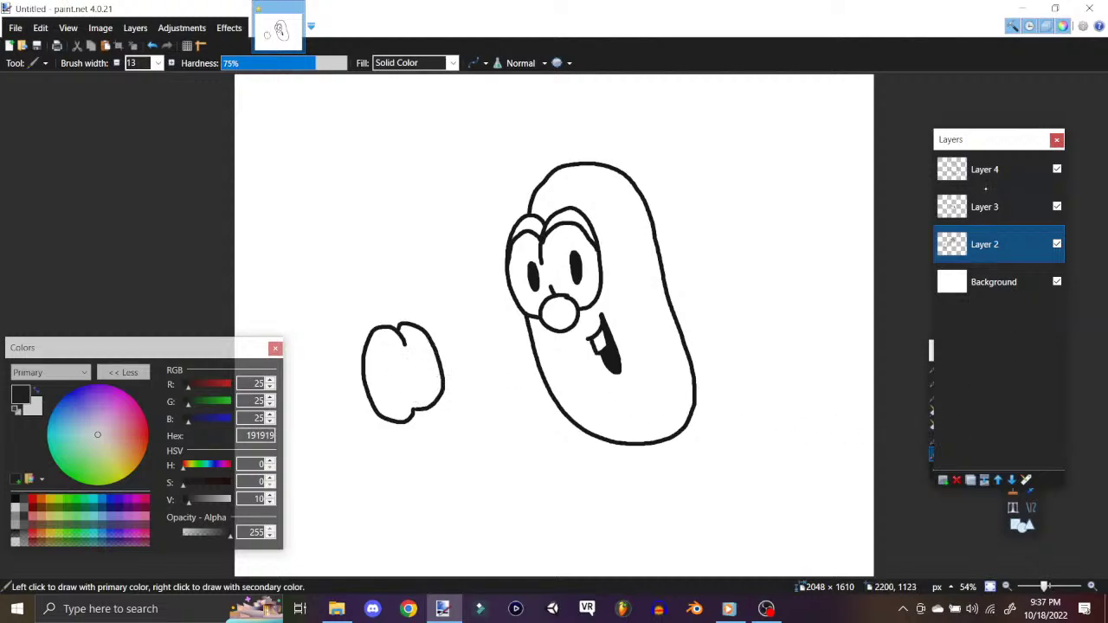
Step: Draw a small round nose on Layer 3 at the lower edge of the second pair of eyes
left_click(985, 204)
mouse_move(405, 400)
left_mouse_down()
mouse_move(431, 406)
mouse_move(424, 429)
mouse_move(401, 414)
mouse_move(414, 397)
left_mouse_up()
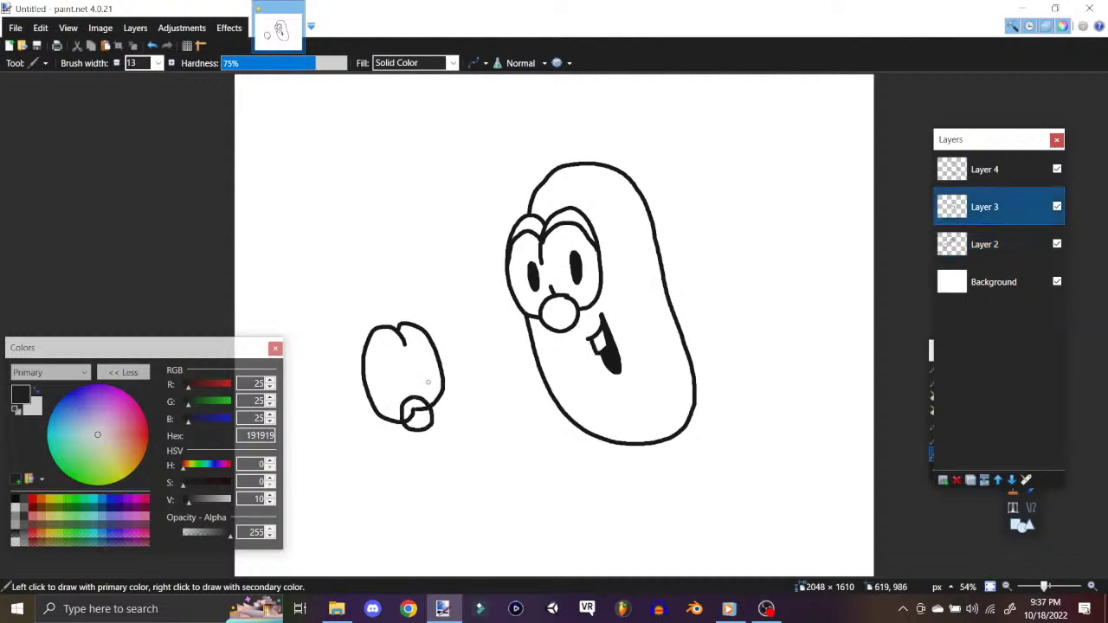
key("ctrl+z")
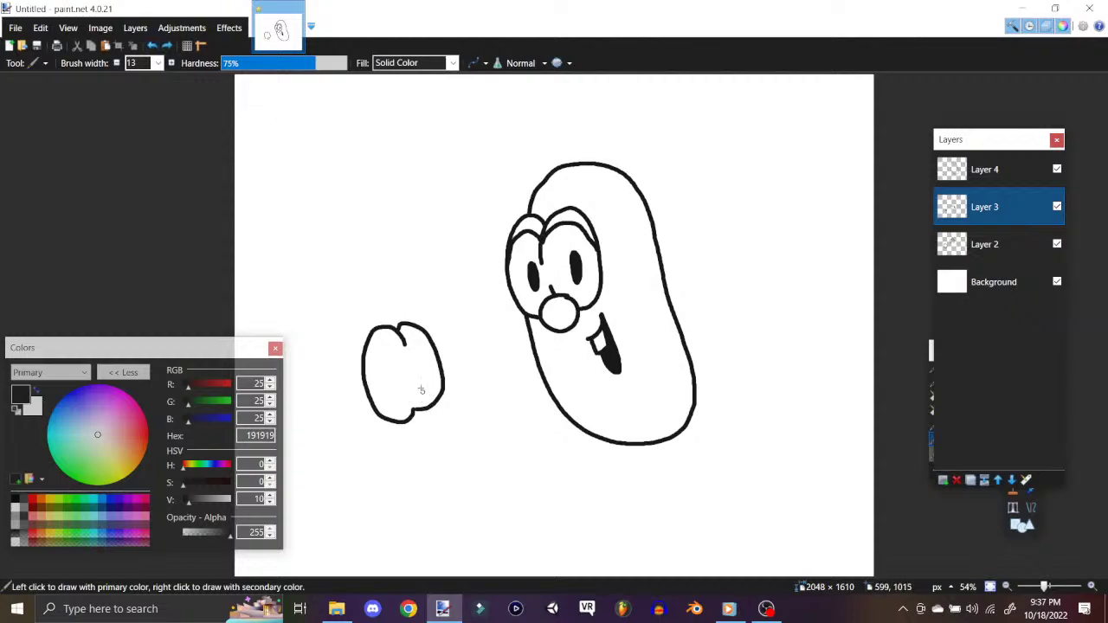
mouse_move(418, 395)
left_mouse_down()
mouse_move(402, 424)
mouse_move(433, 429)
mouse_move(439, 405)
mouse_move(427, 396)
left_mouse_up()
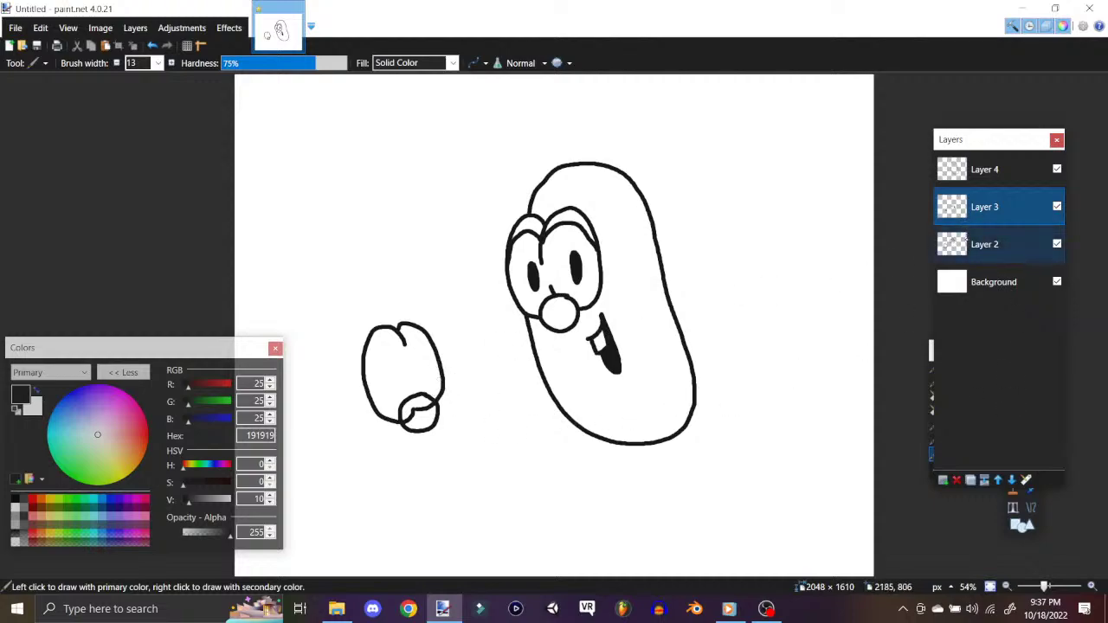
Step: Add a new empty layer above Layer 4
left_click(973, 173)
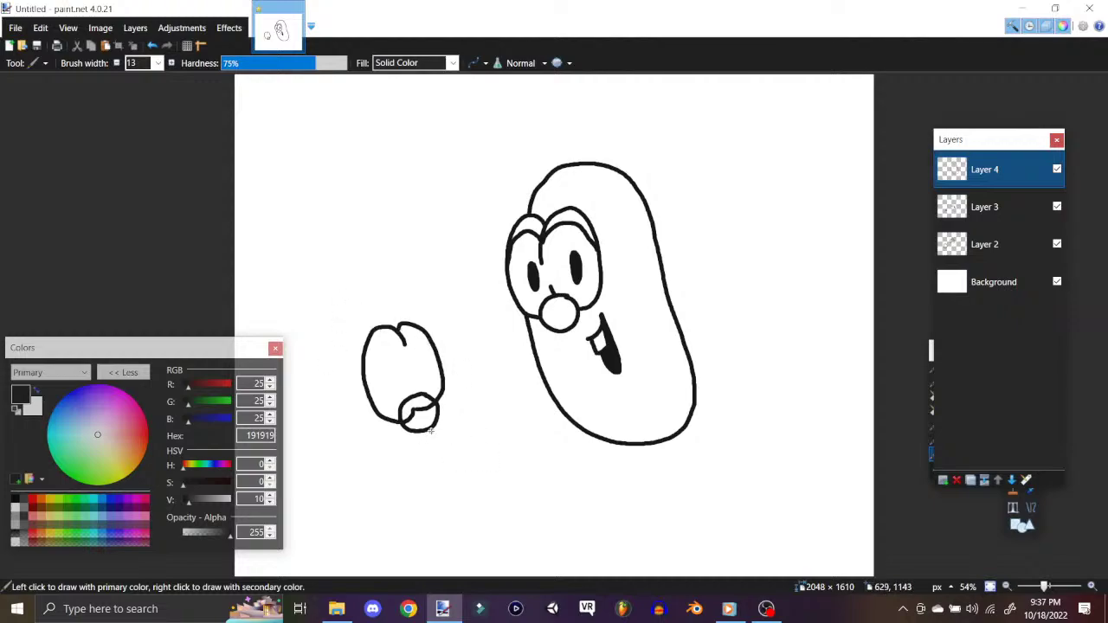
left_click(135, 27)
left_click(170, 47)
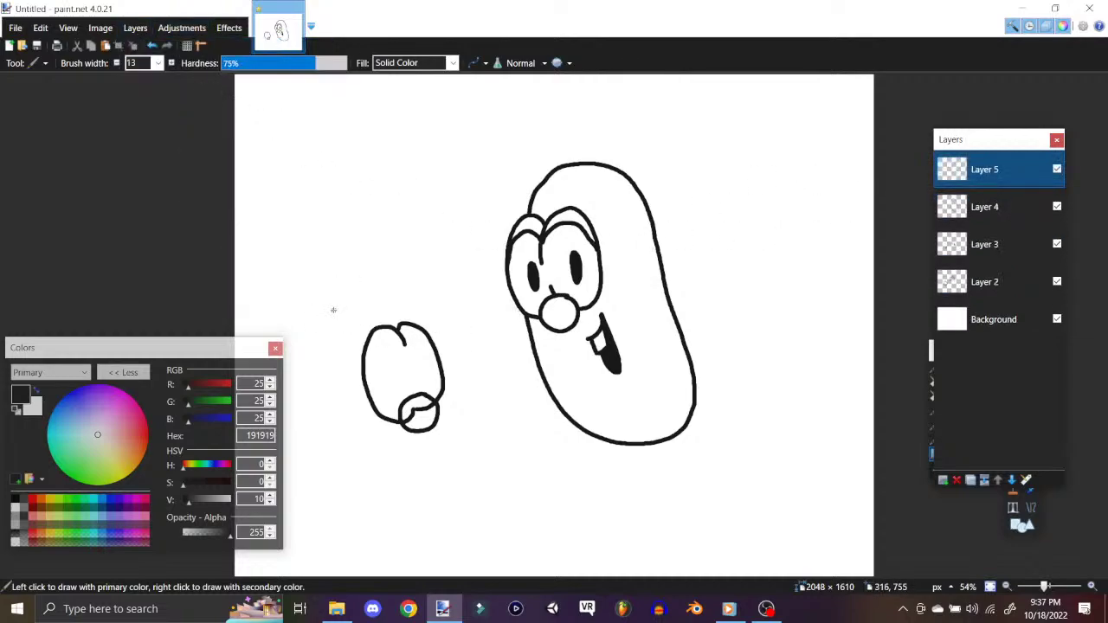
Step: Draw a large round tomato body outline around the second pair of eyes on Layer 4
left_click(985, 206)
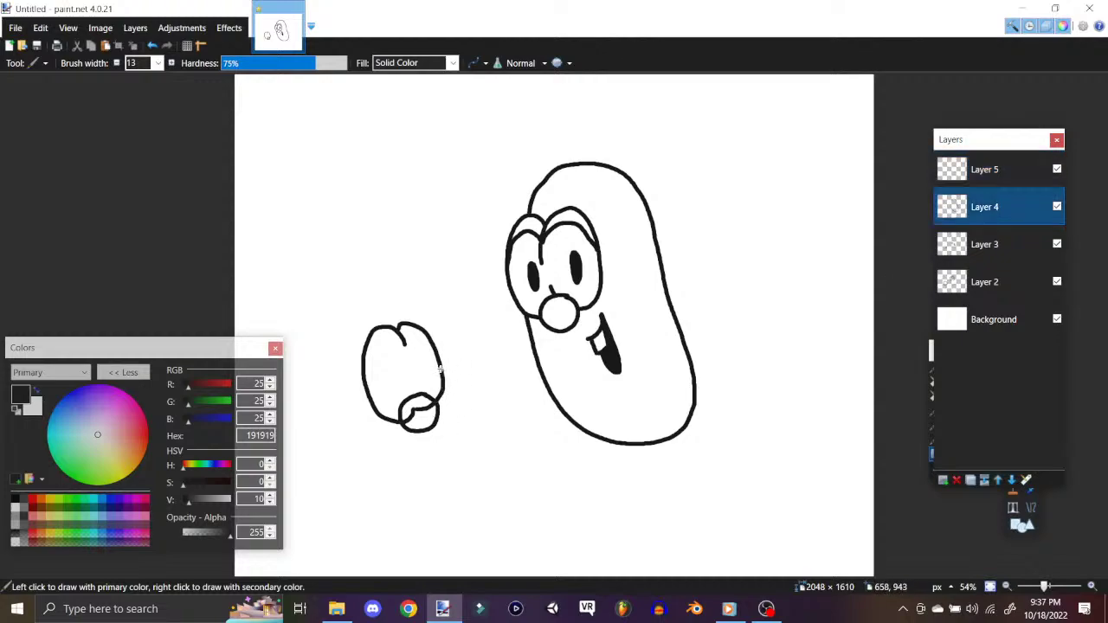
mouse_move(433, 329)
left_mouse_down()
mouse_move(460, 368)
mouse_move(472, 436)
mouse_move(450, 469)
mouse_move(407, 487)
mouse_move(347, 484)
mouse_move(296, 427)
mouse_move(288, 378)
mouse_move(308, 335)
mouse_move(341, 314)
mouse_move(425, 303)
left_mouse_up()
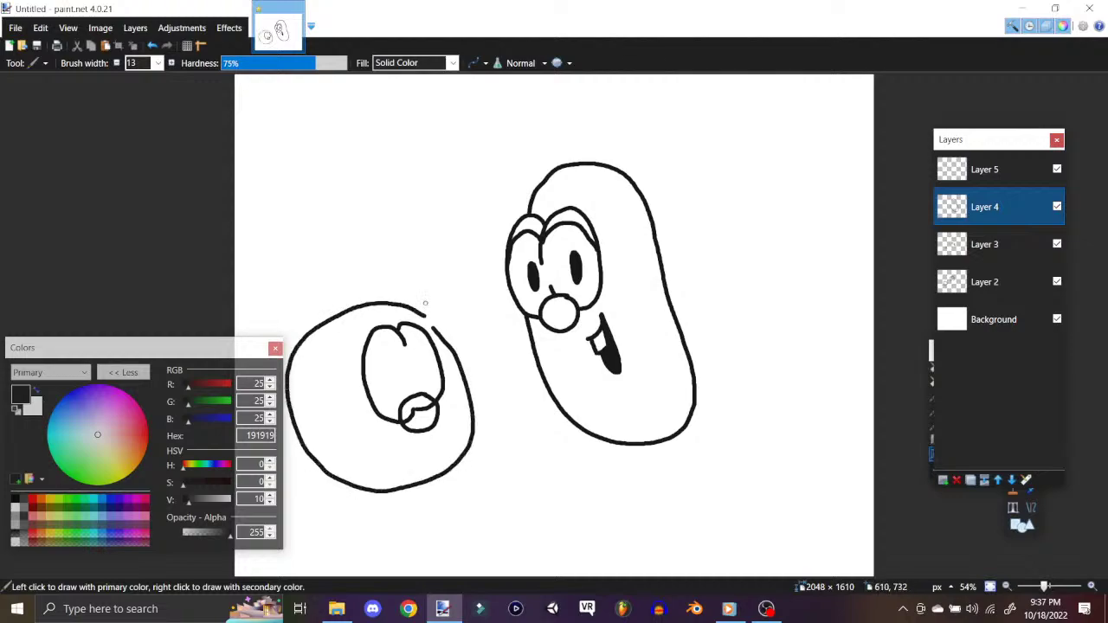
left_click(152, 45)
left_click_drag(153, 340, 74, 315)
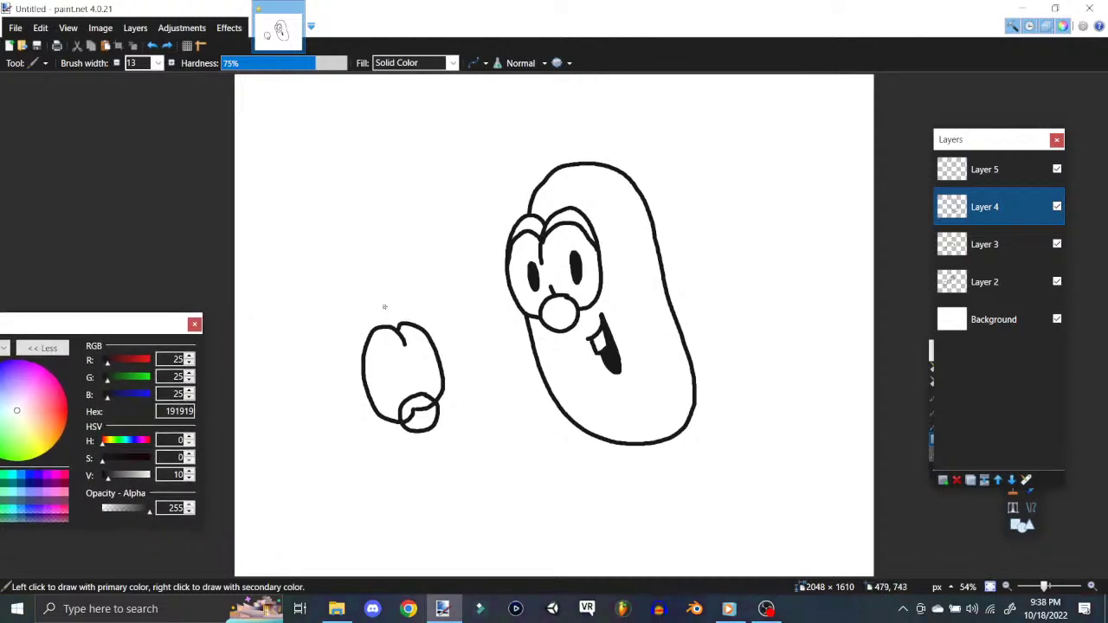
mouse_move(389, 305)
left_mouse_down()
mouse_move(345, 329)
mouse_move(302, 402)
mouse_move(317, 454)
left_mouse_up()
key("ctrl+z")
mouse_move(423, 328)
left_mouse_down()
mouse_move(404, 313)
mouse_move(337, 319)
mouse_move(284, 381)
mouse_move(304, 452)
mouse_move(381, 481)
mouse_move(438, 450)
mouse_move(452, 398)
mouse_move(442, 375)
left_mouse_up()
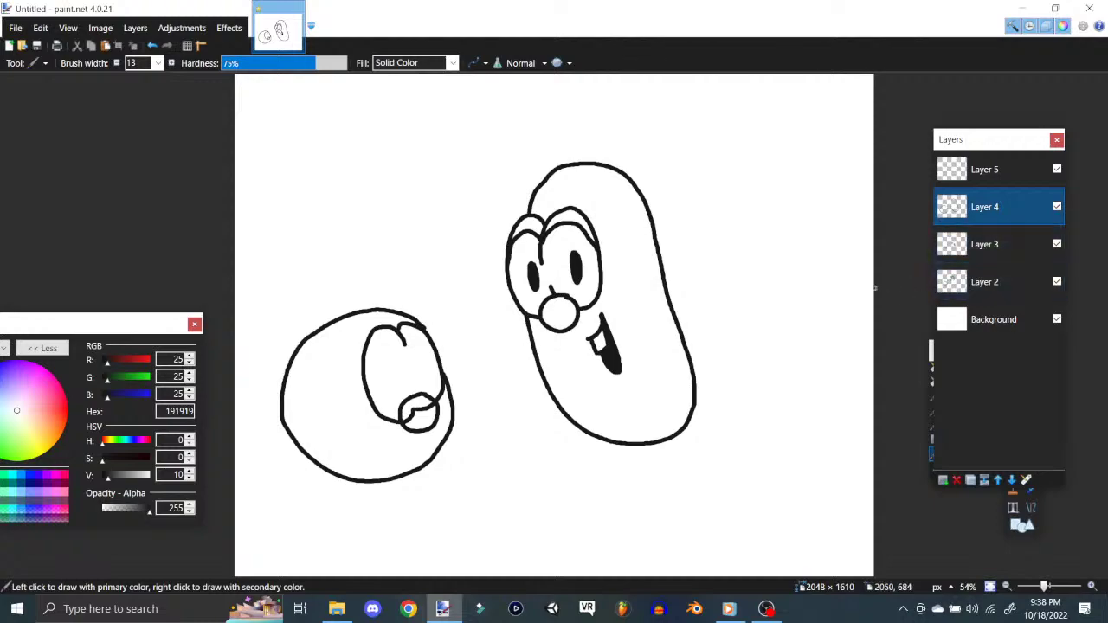
Step: Draw eyelid lines and two filled oval pupils inside the tomato character's eyes on Layer 4
mouse_move(400, 342)
left_mouse_down()
mouse_move(373, 355)
mouse_move(369, 399)
left_mouse_up()
left_click_drag(402, 342, 429, 328)
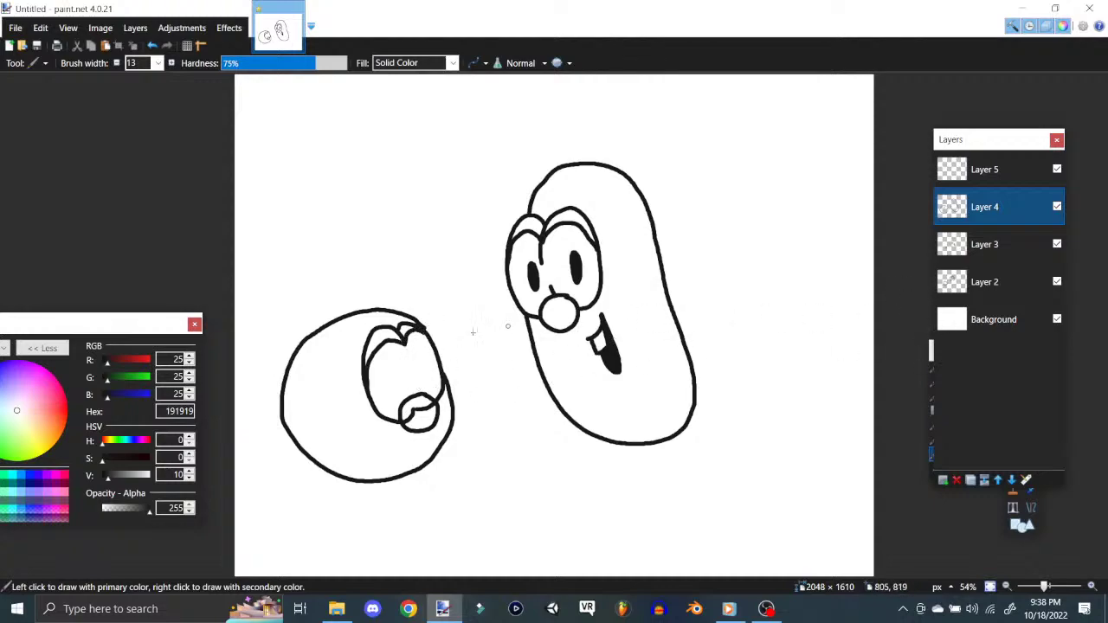
mouse_move(425, 354)
left_mouse_down()
mouse_move(429, 365)
mouse_move(424, 347)
mouse_move(405, 373)
mouse_move(409, 360)
left_mouse_up()
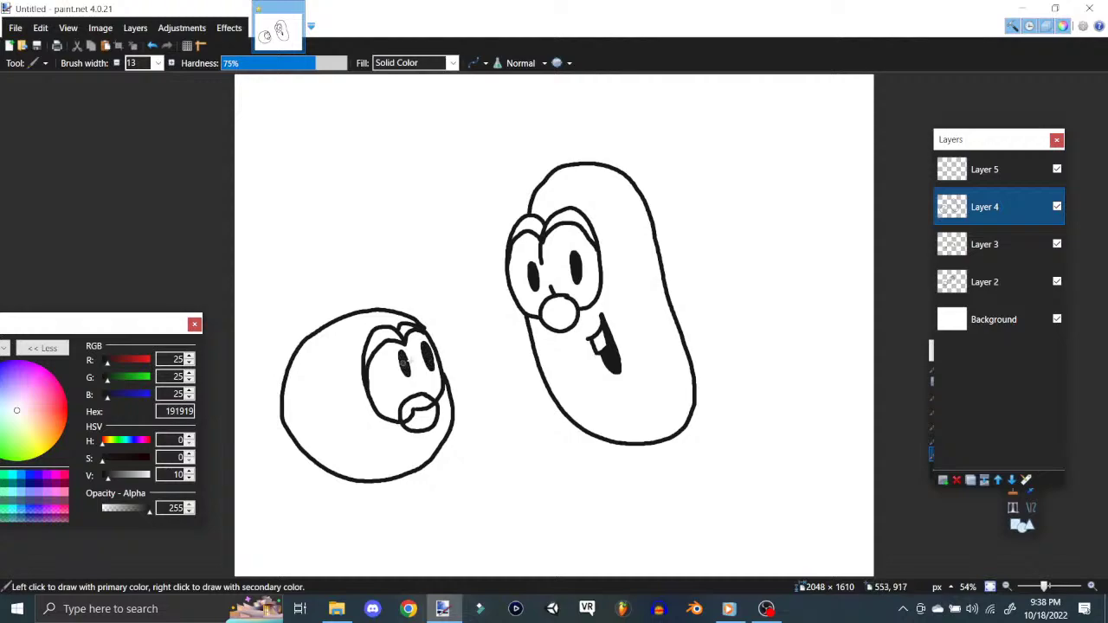
left_click_drag(385, 457, 389, 461)
left_click(153, 45)
left_click_drag(404, 451, 362, 436)
left_click(152, 45)
Step: Draw a short curved smile below the tomato character's nose on Layer 4
left_click_drag(402, 449, 370, 432)
left_click(152, 45)
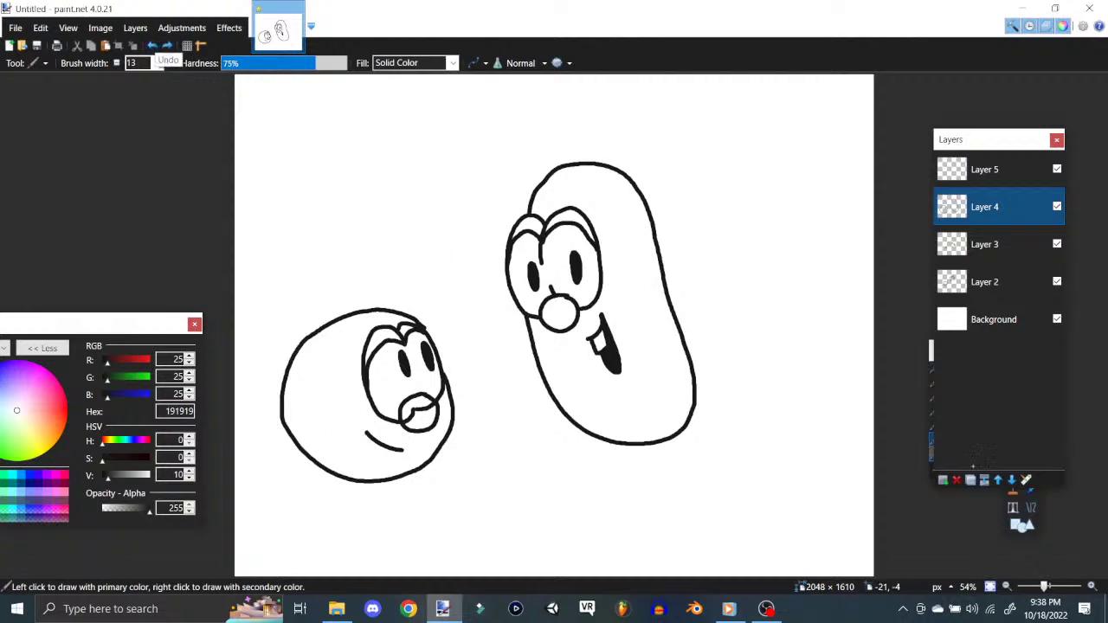
Step: Draw jagged leaves across the top of the tomato character's head on Layer 5
left_click(976, 171)
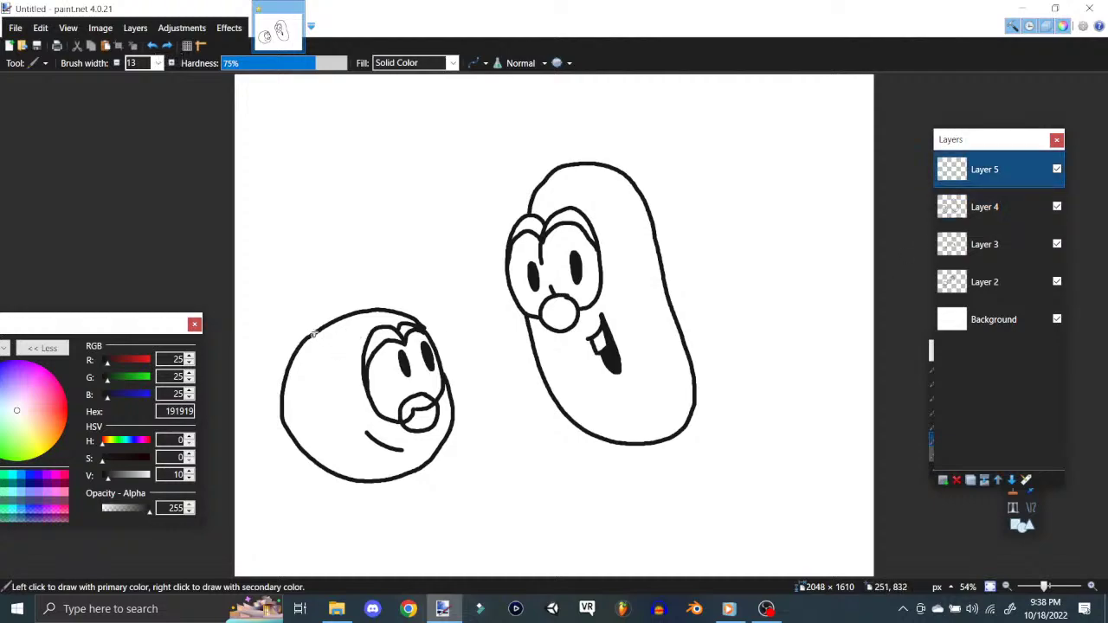
mouse_move(325, 315)
left_mouse_down()
mouse_move(305, 359)
mouse_move(337, 351)
left_mouse_up()
left_click(152, 45)
left_click(153, 46)
mouse_move(322, 332)
left_mouse_down()
mouse_move(326, 365)
mouse_move(335, 328)
mouse_move(342, 353)
mouse_move(361, 316)
mouse_move(380, 319)
mouse_move(370, 306)
left_mouse_up()
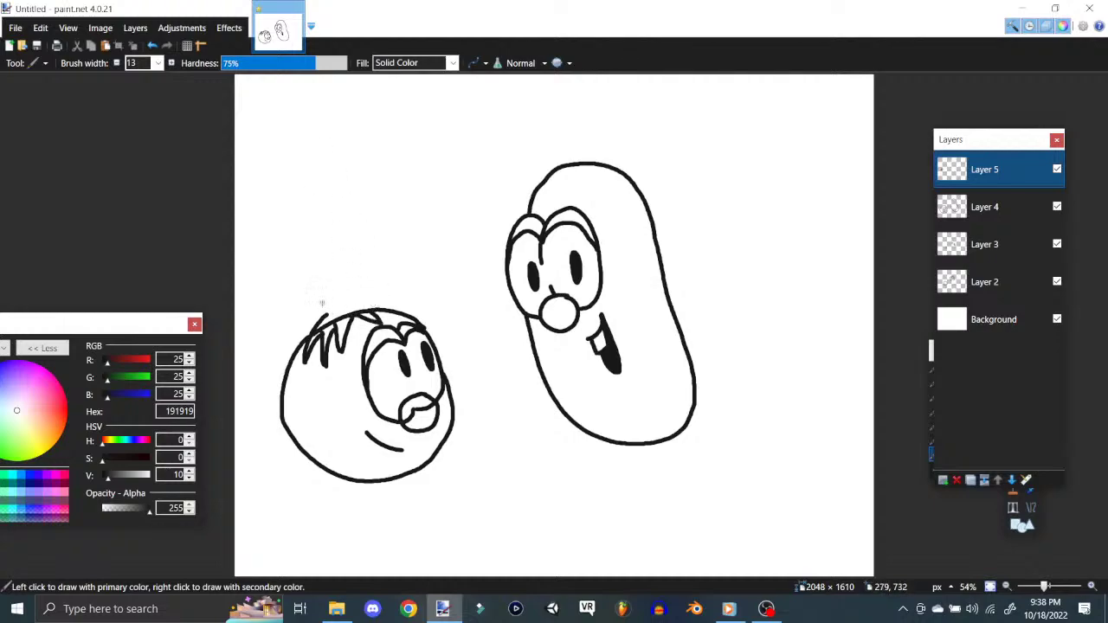
mouse_move(332, 313)
left_mouse_down()
mouse_move(314, 294)
mouse_move(317, 280)
mouse_move(309, 294)
mouse_move(320, 281)
mouse_move(308, 293)
left_mouse_up()
key("ctrl+z")
key("ctrl+z")
key("ctrl+z")
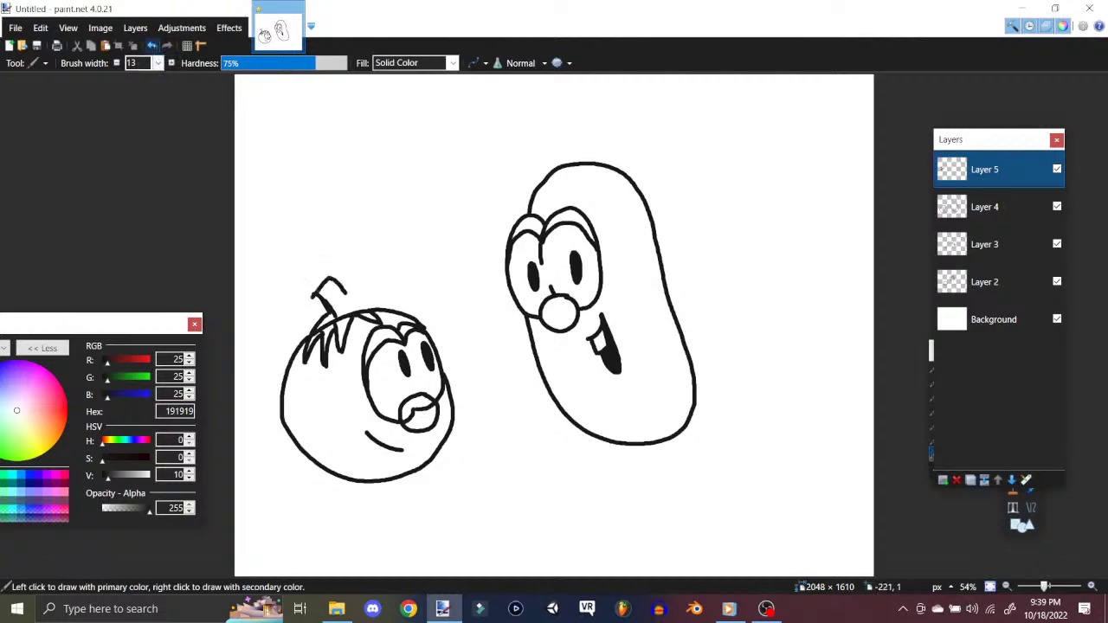
left_click(152, 45)
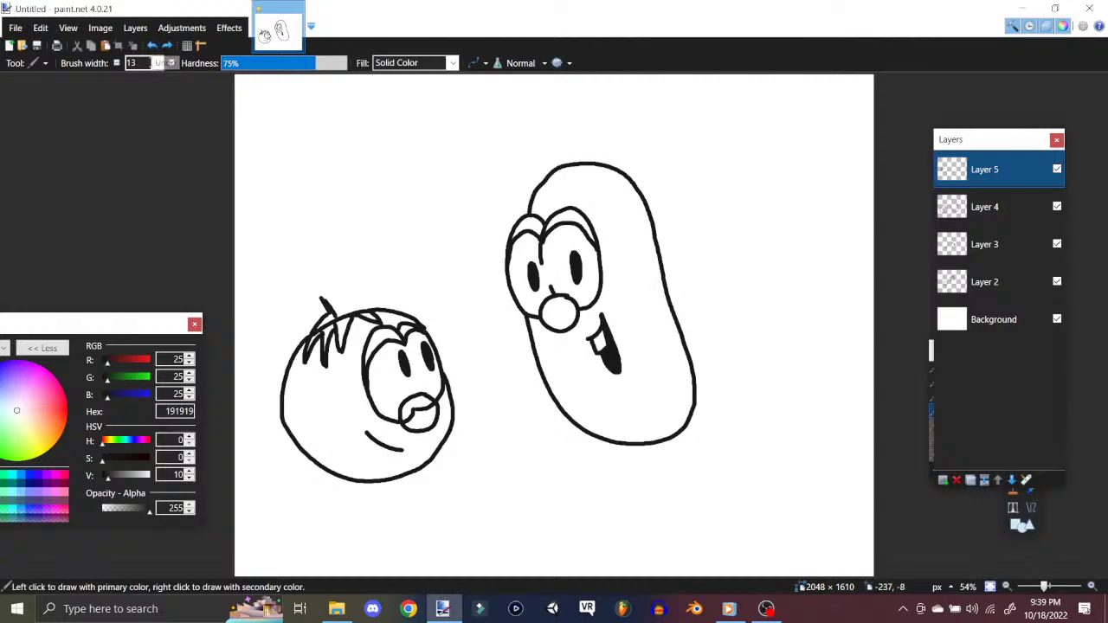
left_click(152, 45)
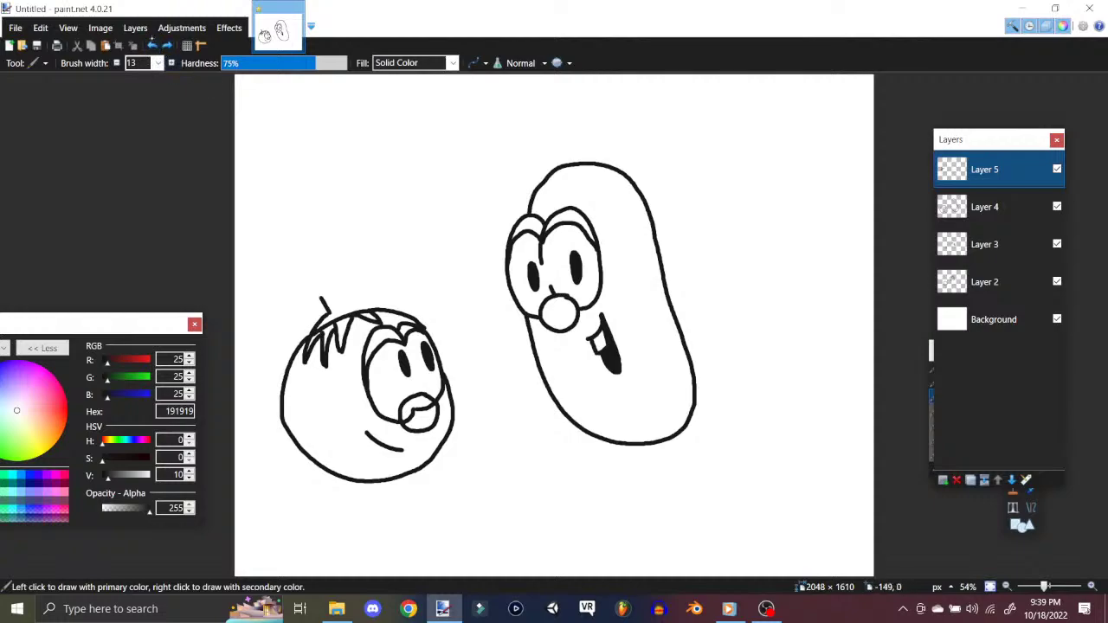
left_click(152, 45)
left_click(152, 45)
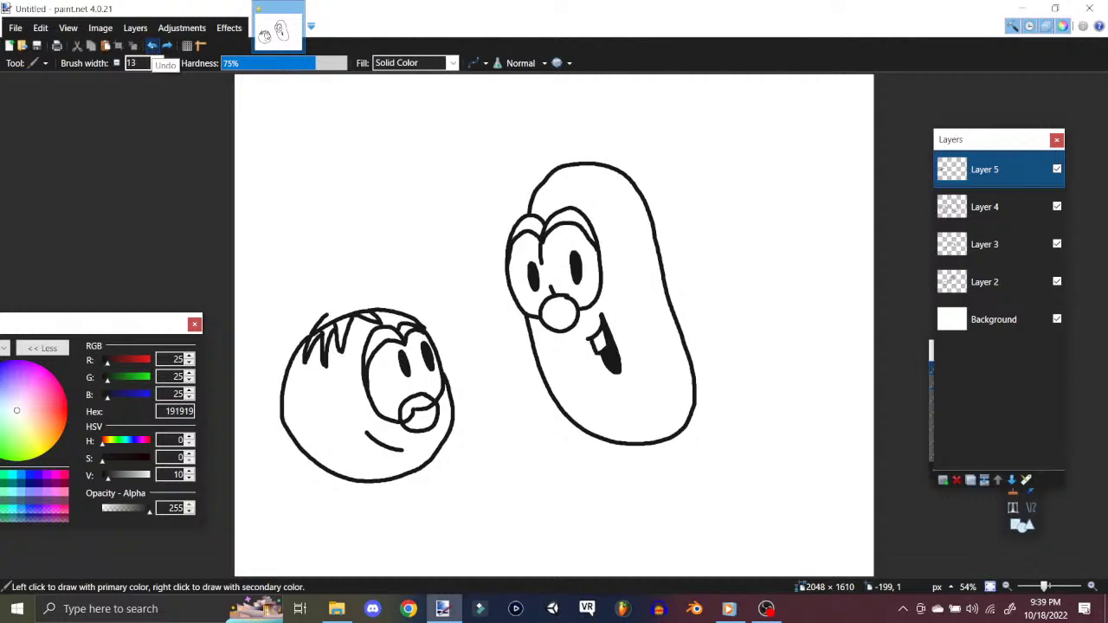
Step: Draw the tomato's stem and upper leaf edge on Layer 5, and erase the body outline running through the leaves on Layer 4
mouse_move(331, 313)
left_mouse_down()
mouse_move(333, 291)
mouse_move(328, 303)
mouse_move(330, 292)
mouse_move(400, 315)
left_mouse_up()
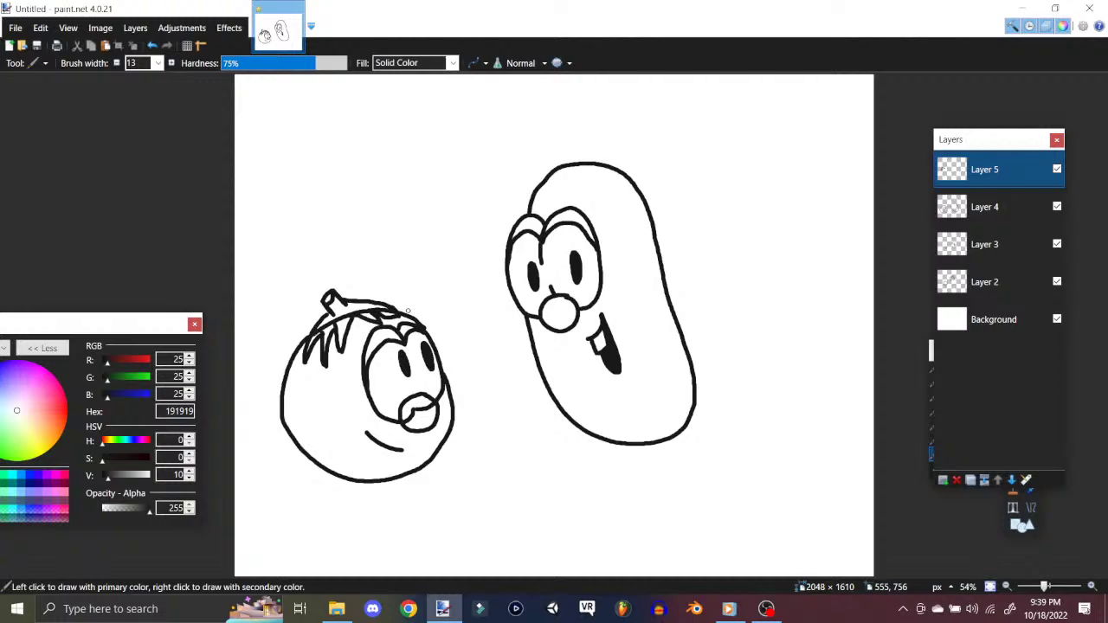
left_click(974, 212)
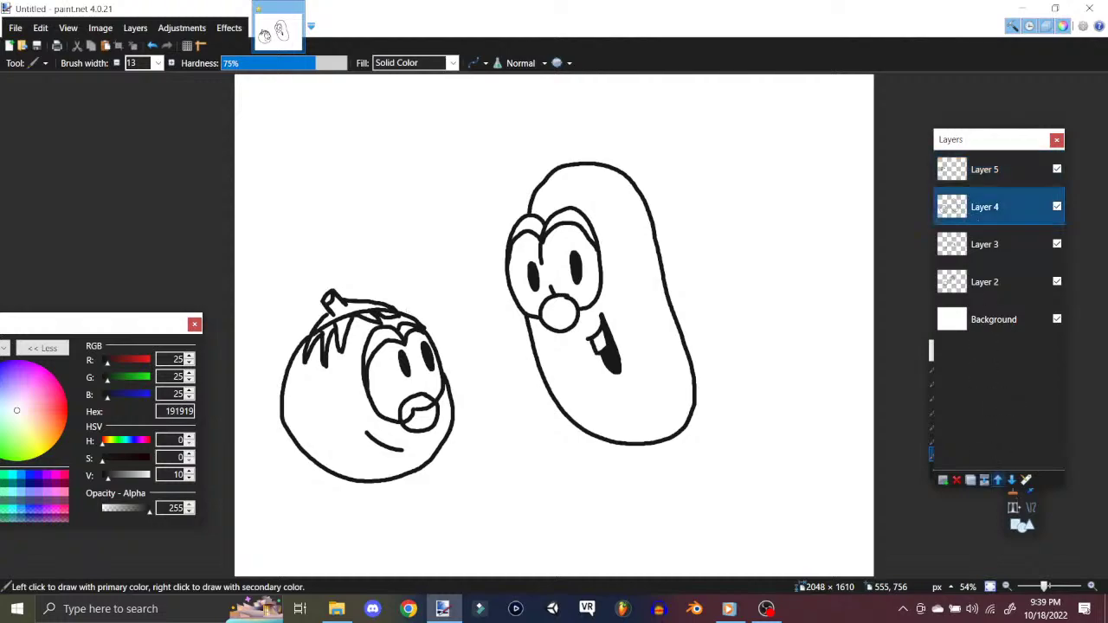
left_click(1031, 454)
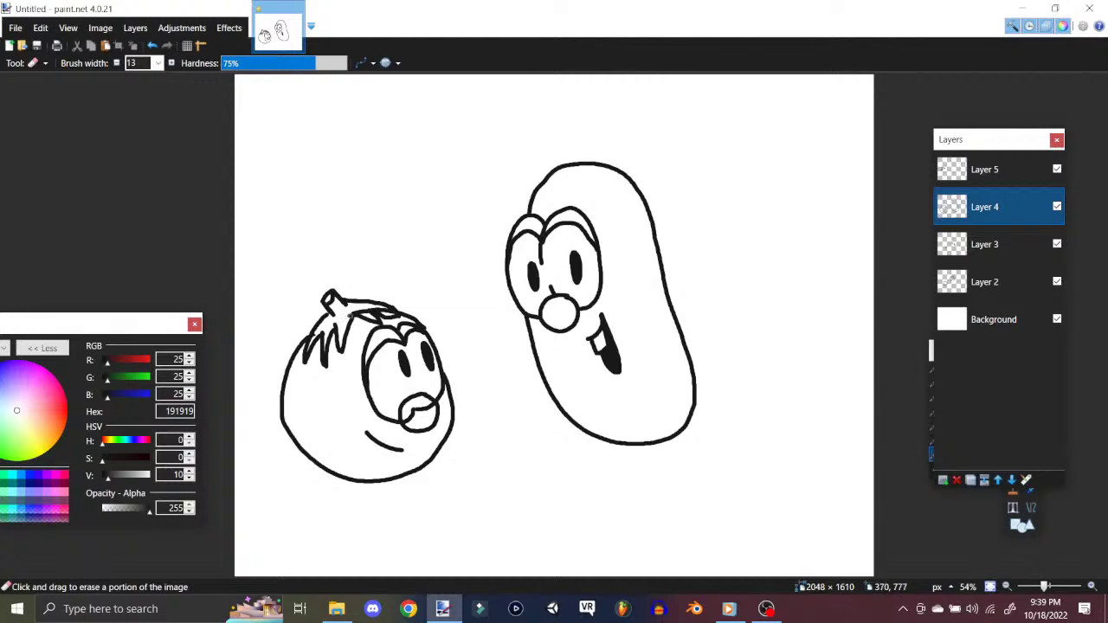
mouse_move(354, 312)
left_mouse_down()
mouse_move(395, 302)
mouse_move(382, 312)
left_mouse_up()
Step: Erase the eye outline that crosses the tomato character's nose on Layer 2
left_click(987, 243)
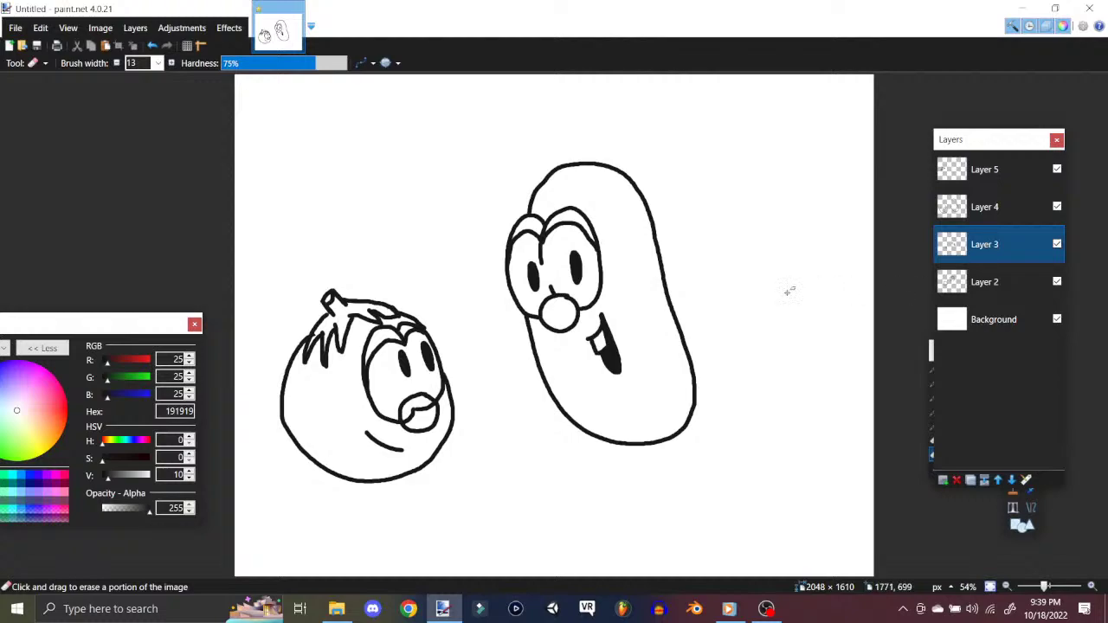
left_click(988, 278)
mouse_move(407, 409)
left_mouse_down()
mouse_move(418, 416)
mouse_move(407, 421)
mouse_move(437, 405)
left_mouse_up()
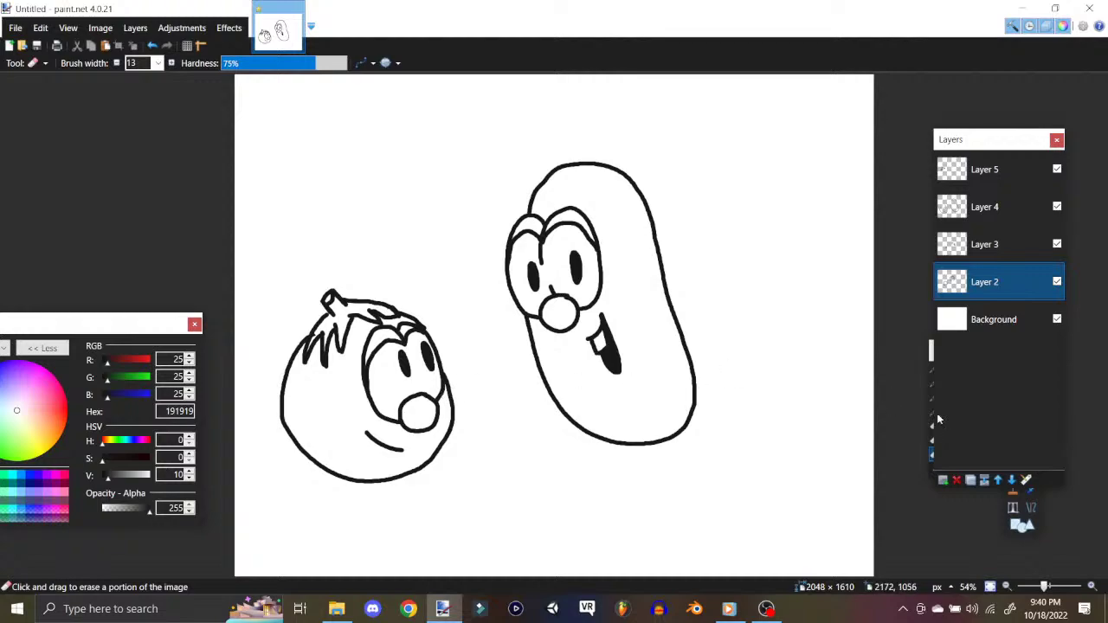
Step: Draw a smaller third pair of oval eyes beside the cucumber on Layer 2 and a narrow body outline below them on Layer 4 with the Paintbrush
left_click(1020, 498)
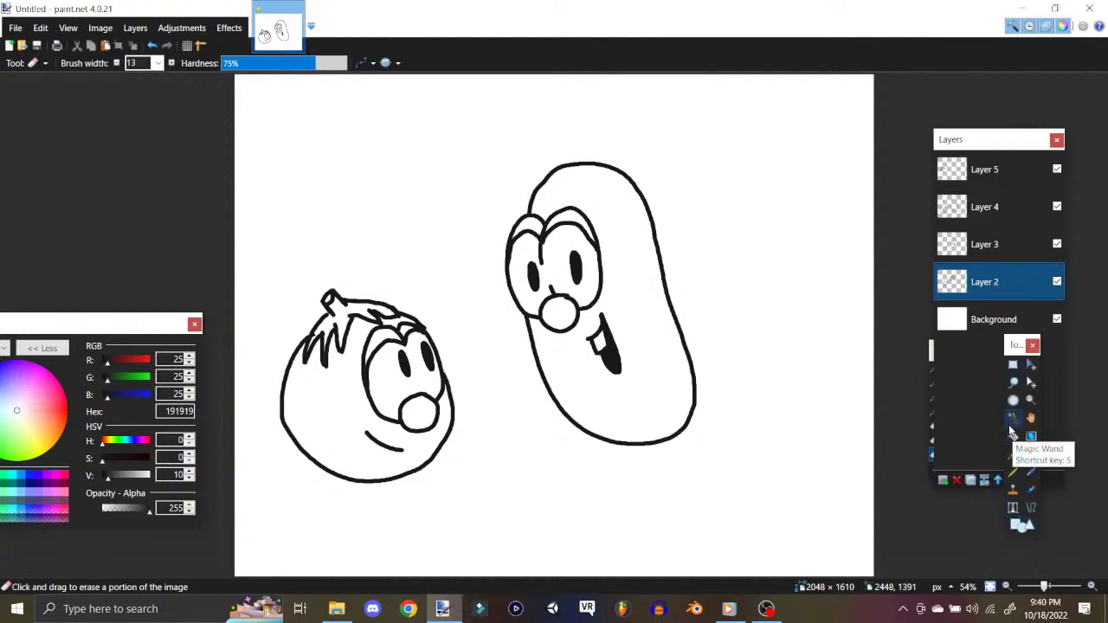
left_click(1014, 453)
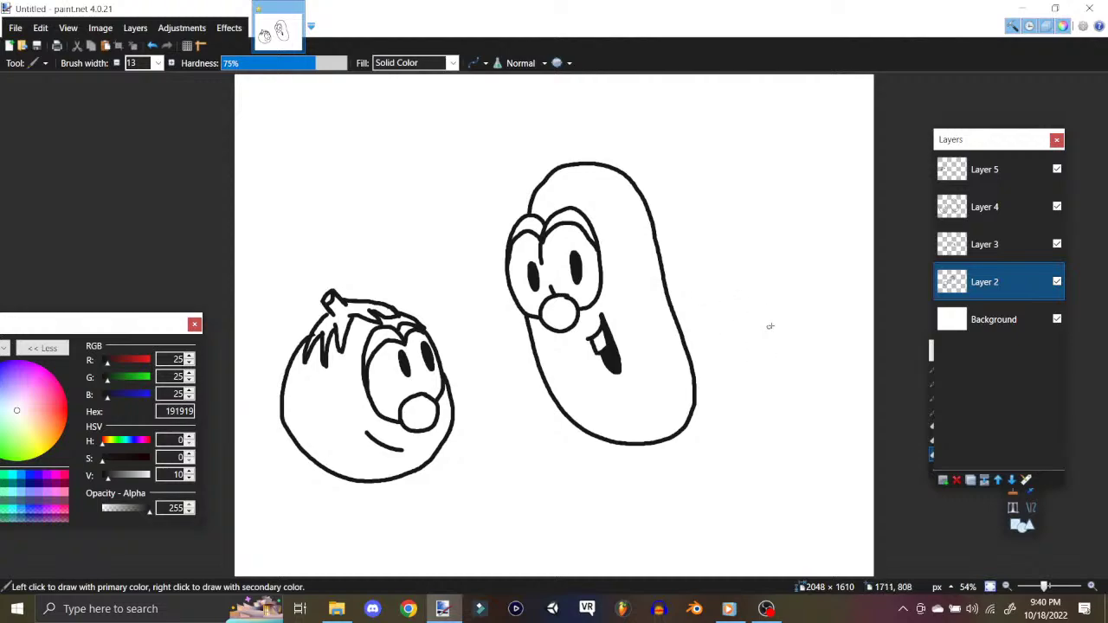
mouse_move(779, 341)
left_mouse_down()
mouse_move(805, 327)
mouse_move(812, 356)
mouse_move(798, 389)
mouse_move(774, 371)
mouse_move(770, 322)
mouse_move(751, 337)
mouse_move(780, 383)
left_mouse_up()
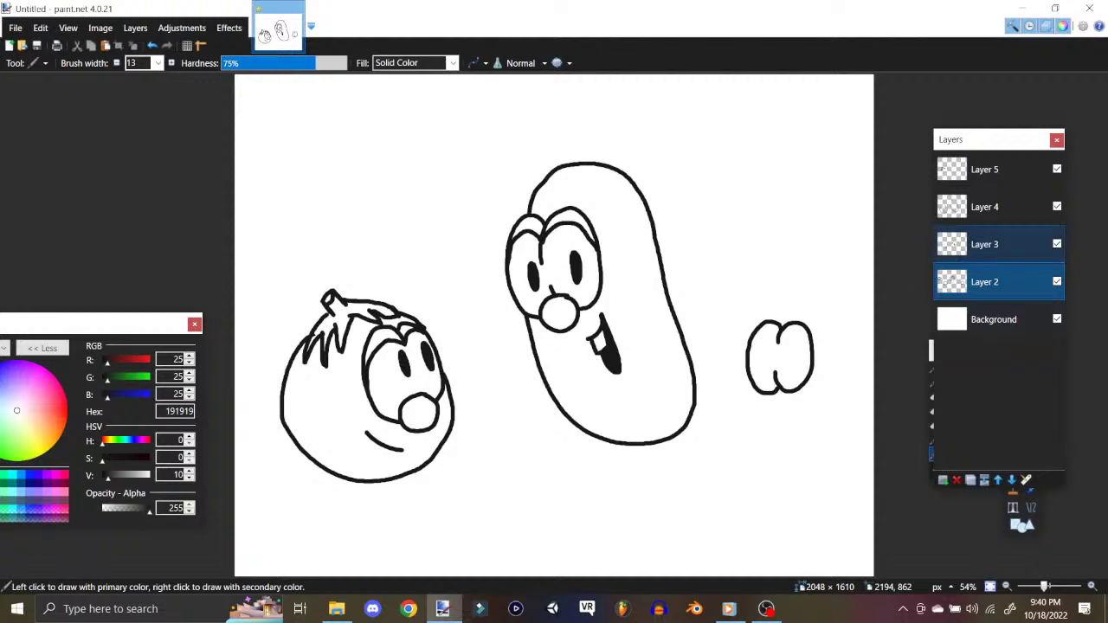
left_click(976, 211)
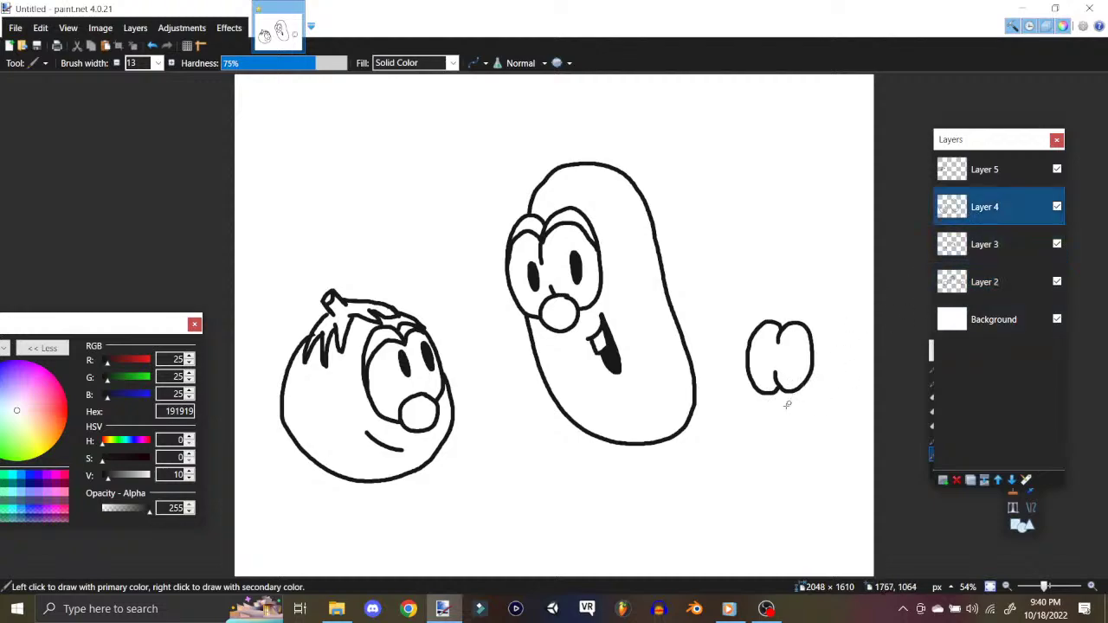
mouse_move(767, 394)
left_mouse_down()
mouse_move(776, 456)
mouse_move(832, 445)
mouse_move(839, 328)
left_mouse_up()
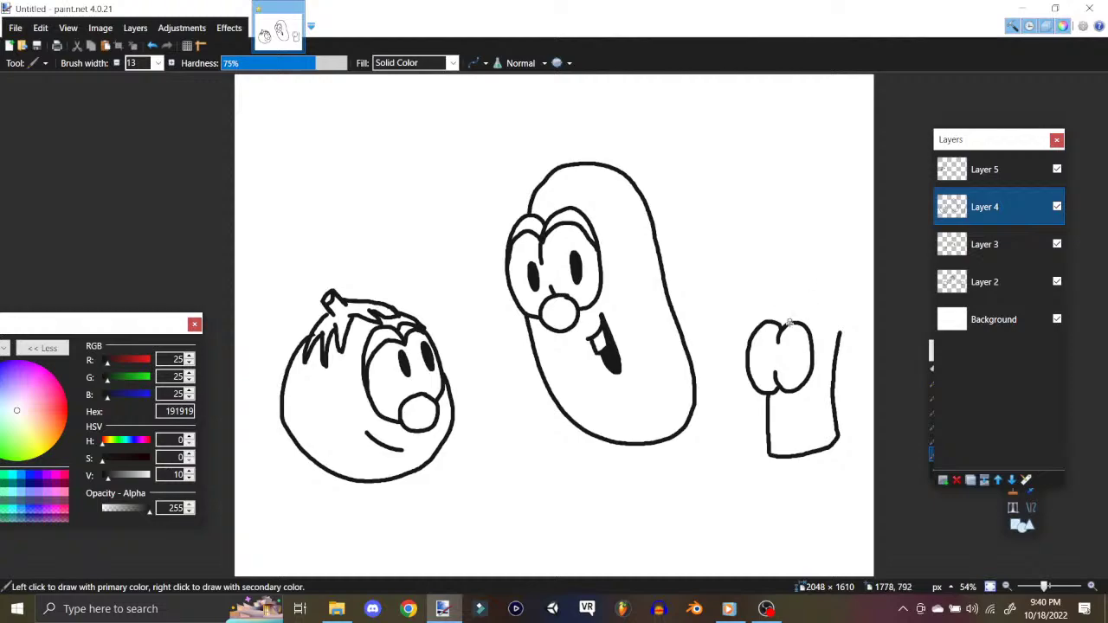
Step: Complete the small character's face with a tiny nose on Layer 3 and eyelids, pupils and a dot-shaped mouth on Layer 2
left_click(996, 245)
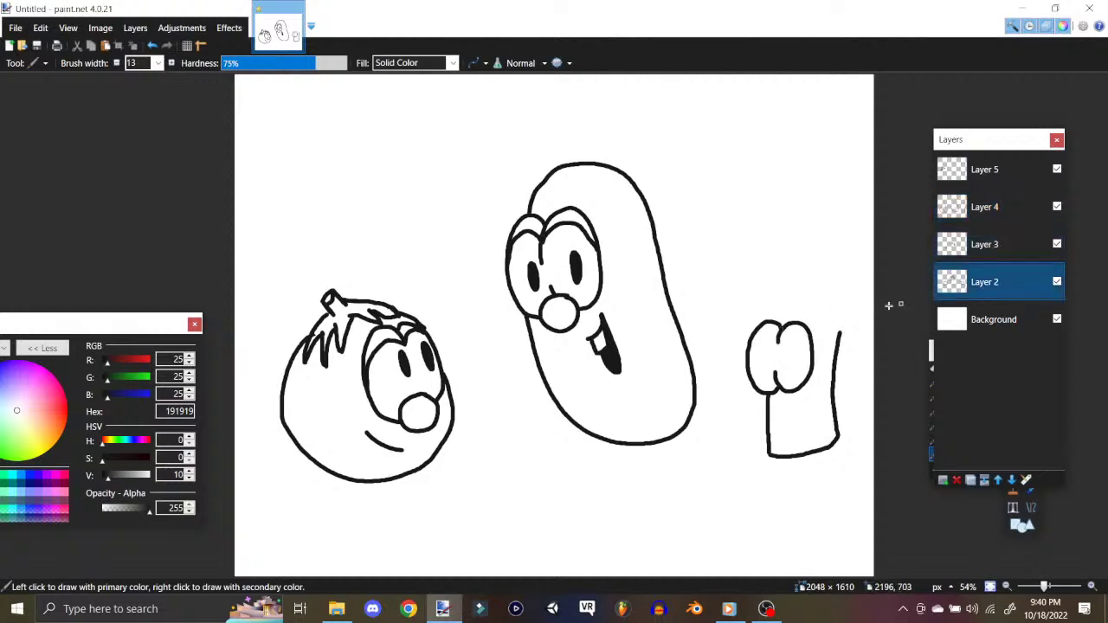
mouse_move(776, 379)
left_mouse_down()
mouse_move(781, 396)
mouse_move(774, 386)
left_mouse_up()
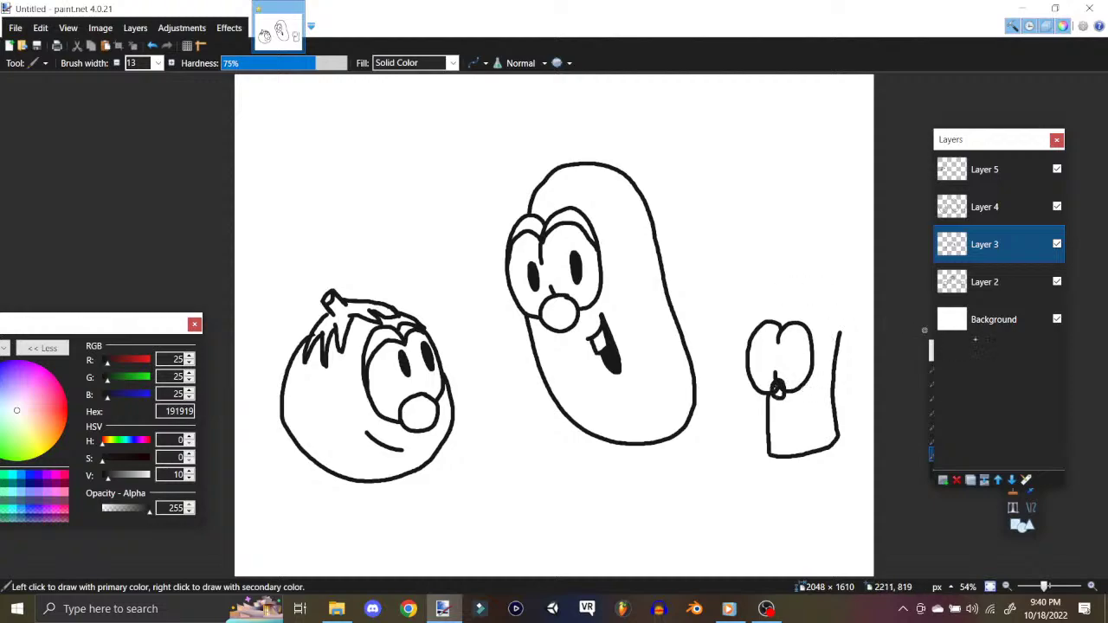
left_click(996, 282)
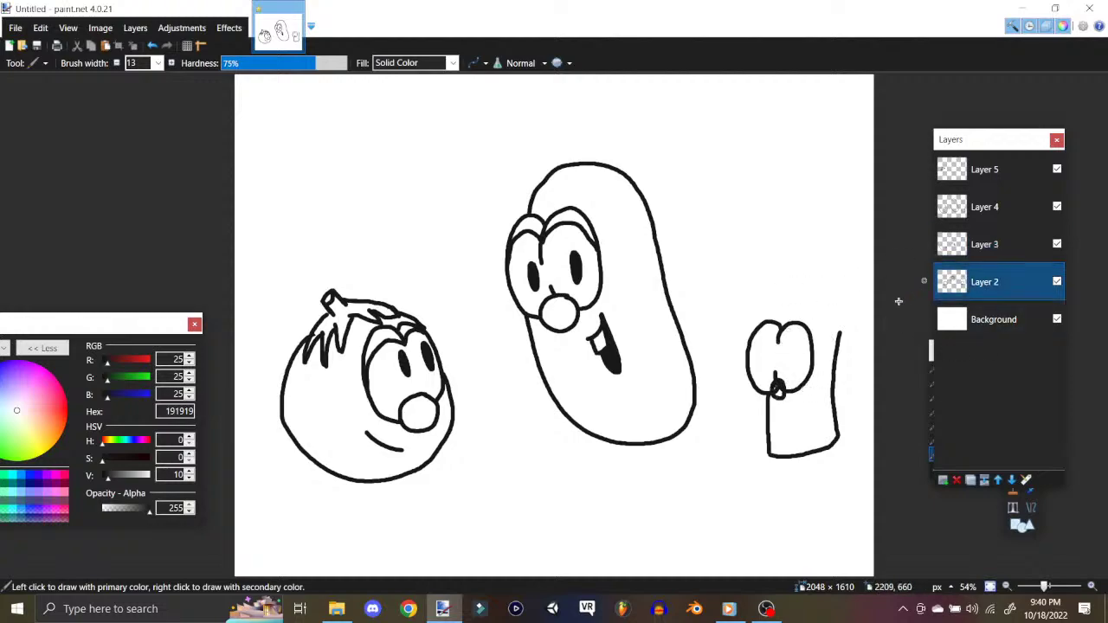
mouse_move(777, 336)
left_mouse_down()
mouse_move(758, 329)
mouse_move(750, 348)
mouse_move(804, 331)
mouse_move(812, 347)
mouse_move(758, 348)
left_mouse_up()
left_click_drag(785, 348, 783, 354)
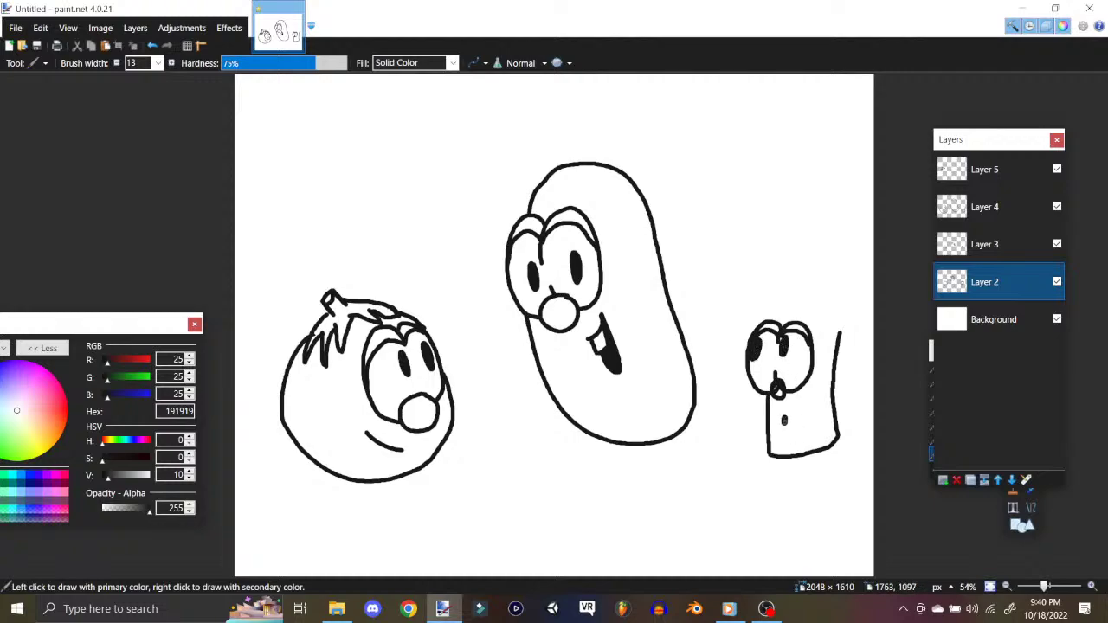
Step: Draw curly hair along the top of the small character's head on Layer 3
left_click_drag(839, 321, 829, 332)
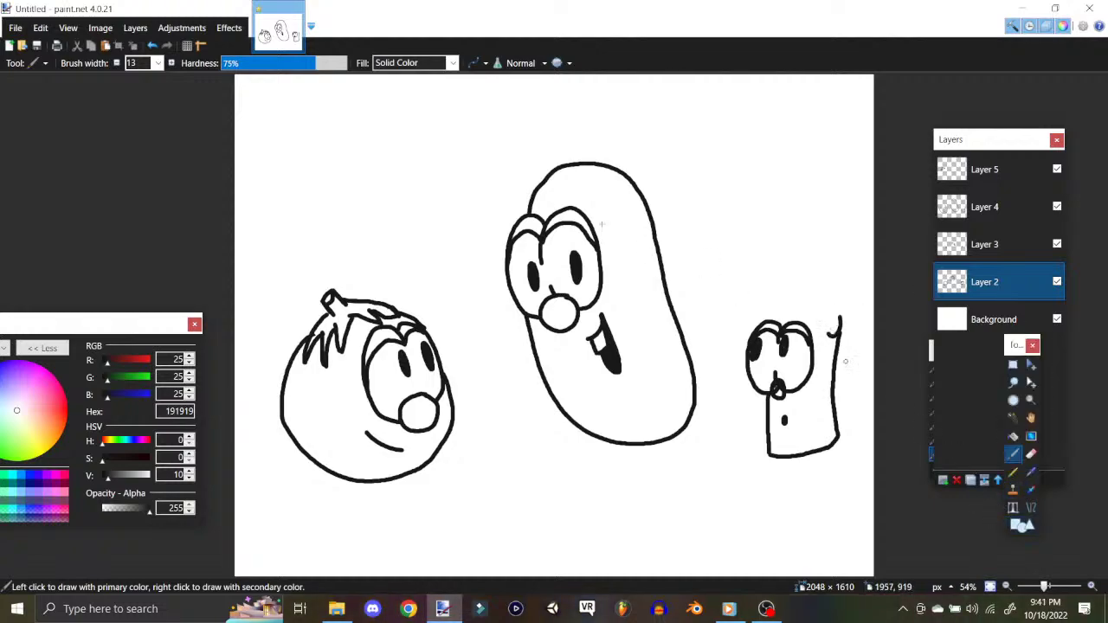
key("ctrl+z")
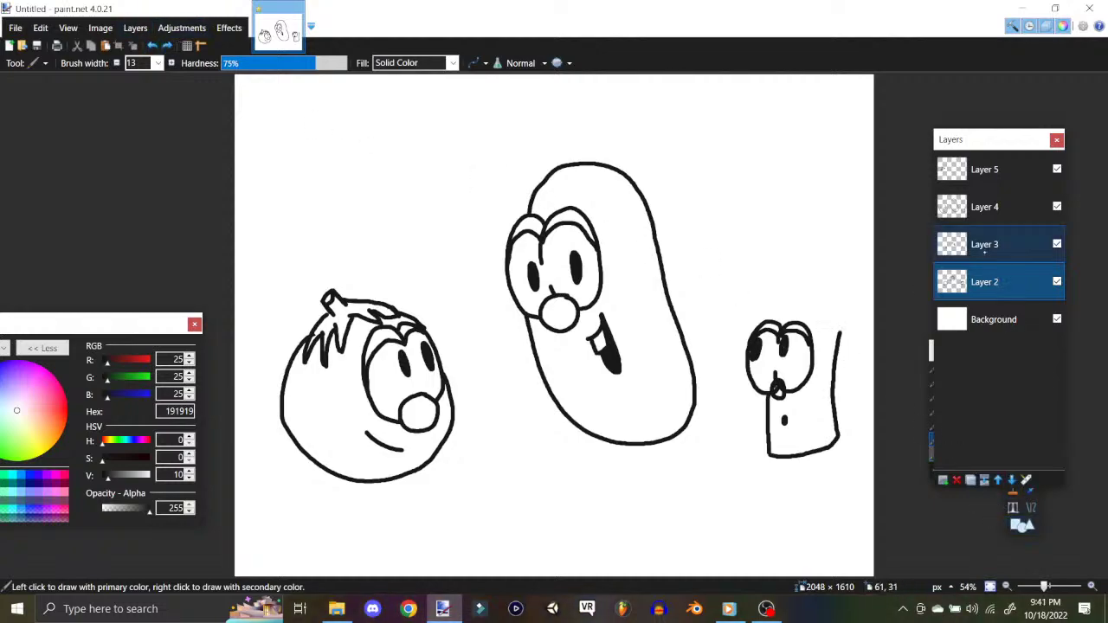
left_click(984, 244)
left_click_drag(840, 320, 812, 331)
key("ctrl+z")
key("ctrl+z")
mouse_move(820, 317)
left_mouse_down()
mouse_move(794, 305)
mouse_move(810, 319)
mouse_move(767, 323)
left_mouse_up()
key("ctrl+z")
key("ctrl+z")
mouse_move(805, 312)
left_mouse_down()
mouse_move(773, 313)
mouse_move(827, 318)
mouse_move(837, 301)
left_mouse_up()
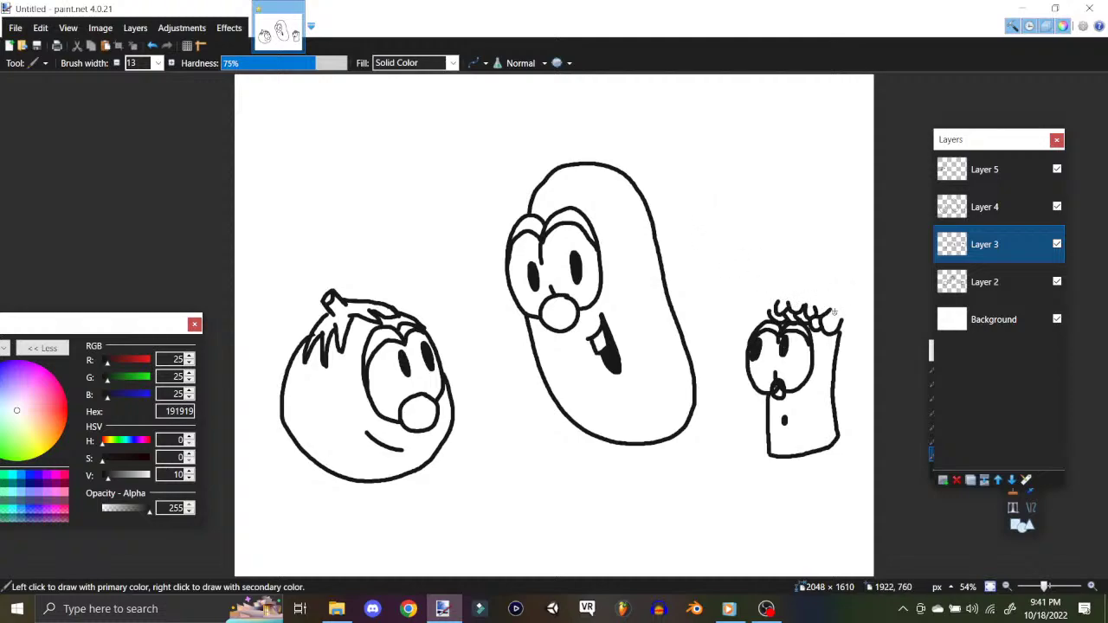
left_click_drag(833, 310, 848, 312)
Step: Draw a rounded cap with a brim over the small character's hair on Layer 5
left_click_drag(765, 286, 846, 320)
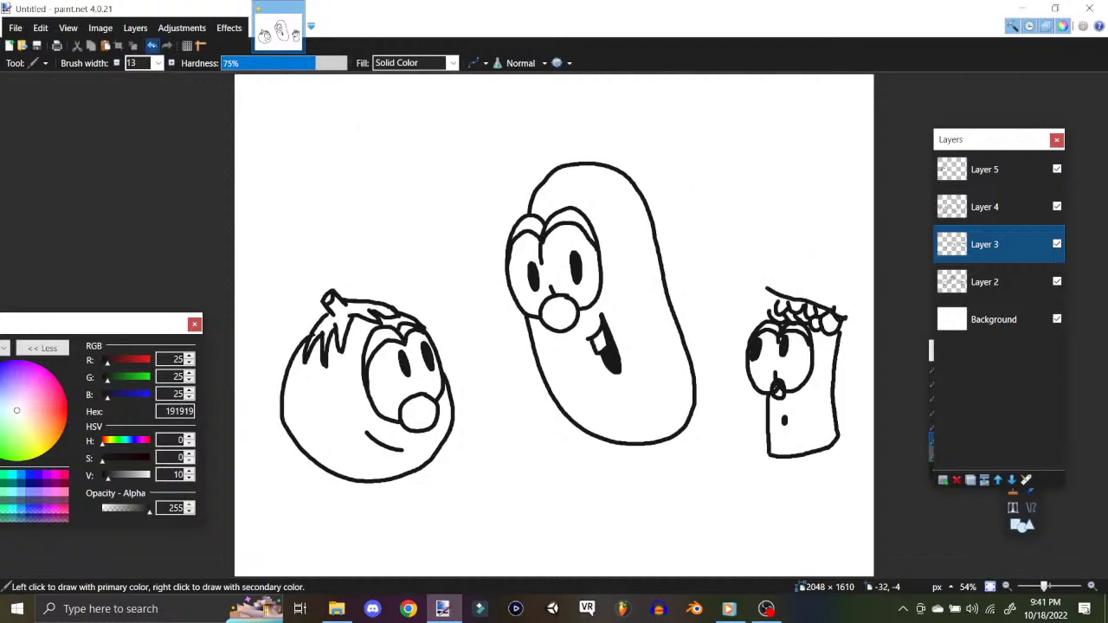
left_click(151, 45)
left_click(971, 177)
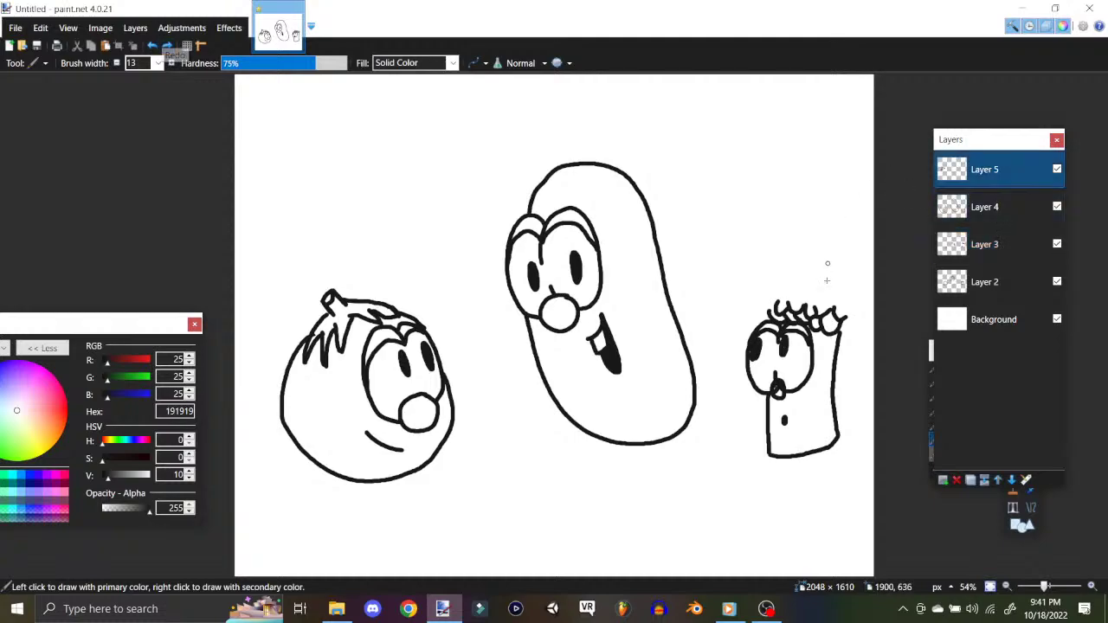
mouse_move(763, 294)
left_mouse_down()
mouse_move(869, 346)
mouse_move(859, 315)
mouse_move(819, 313)
mouse_move(862, 299)
mouse_move(830, 263)
mouse_move(792, 264)
mouse_move(761, 284)
mouse_move(762, 303)
left_mouse_up()
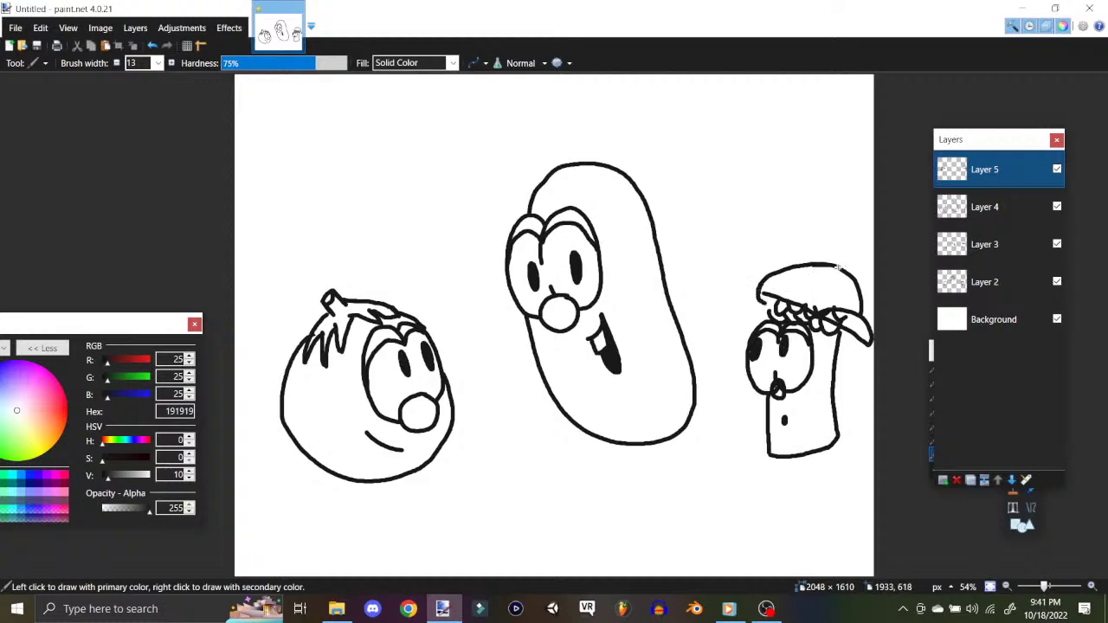
Step: Draw a small button on top of the cap and add a few more hair curls under its front edge
left_click_drag(836, 268, 852, 275)
left_click(992, 282)
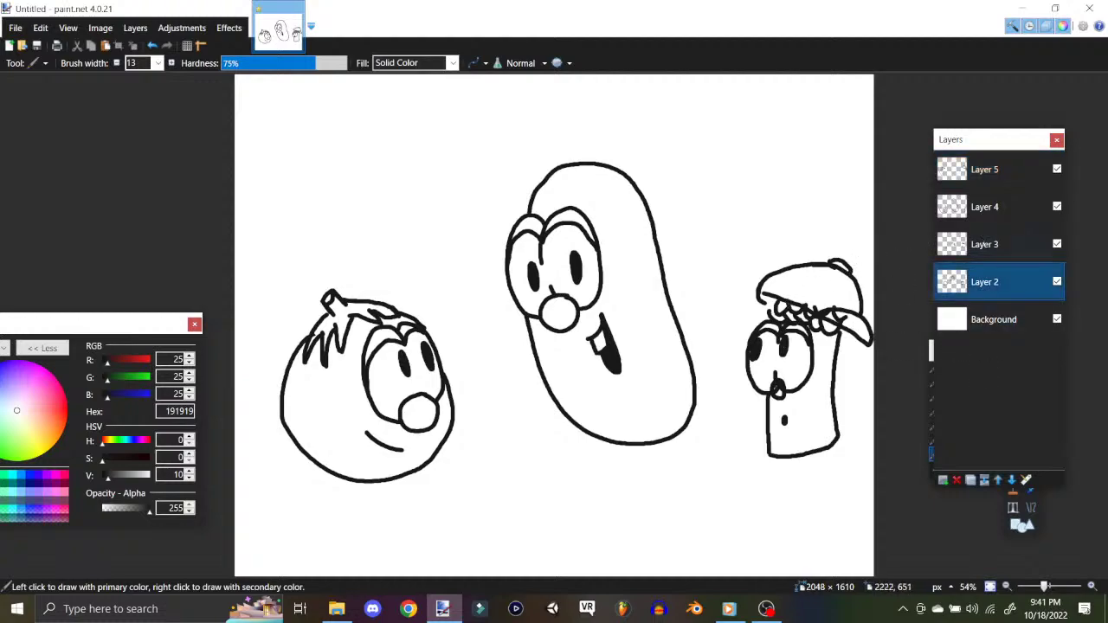
left_click(992, 244)
left_click(984, 208)
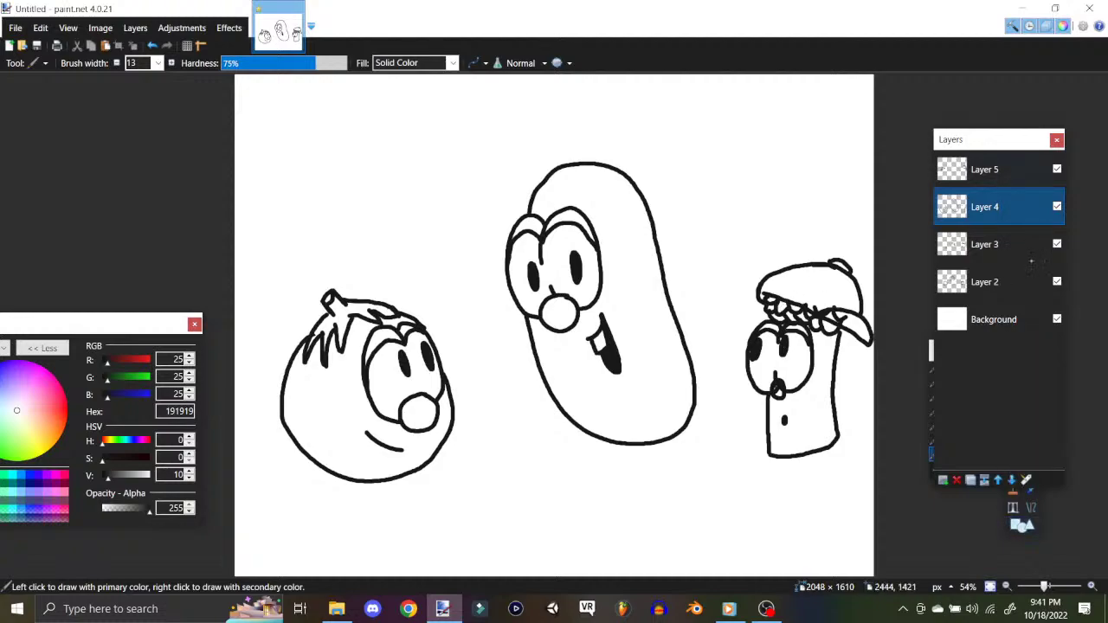
Step: Erase the hair overlapping the cap's brim on Layer 3 and the eye lines inside the small character's nose on Layer 2
key("F5")
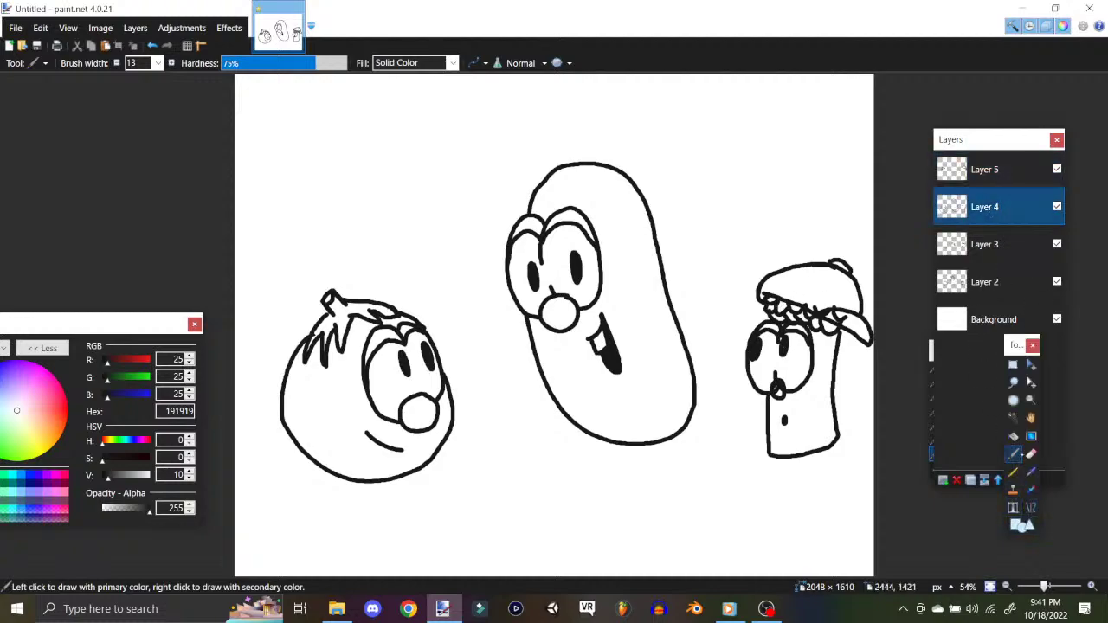
left_click(1032, 454)
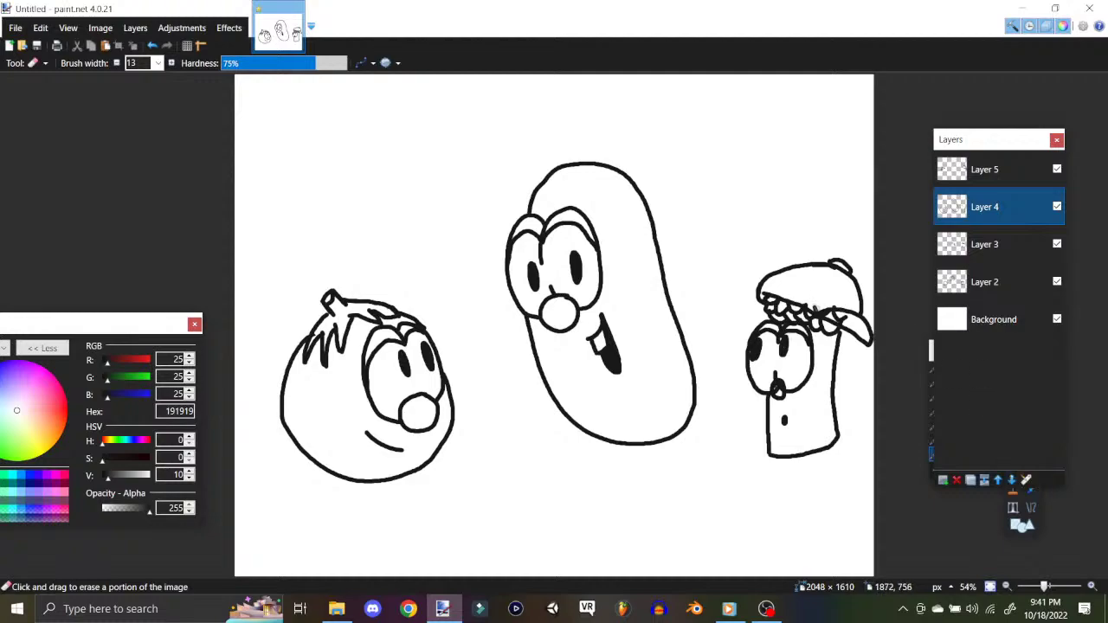
key("alt+Page_Down")
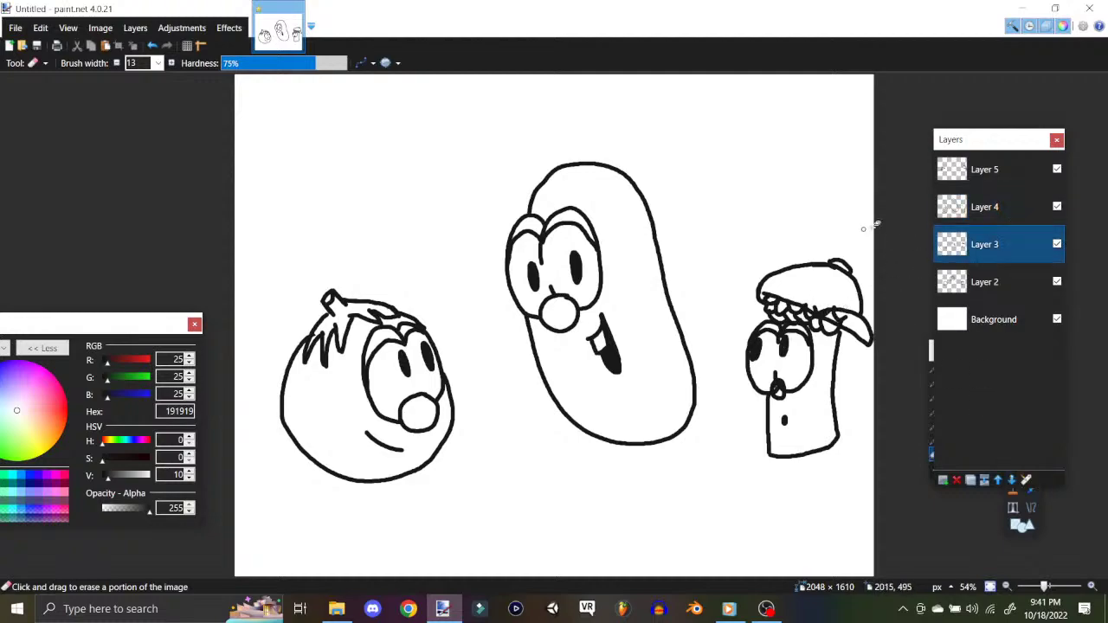
left_click_drag(850, 314, 835, 315)
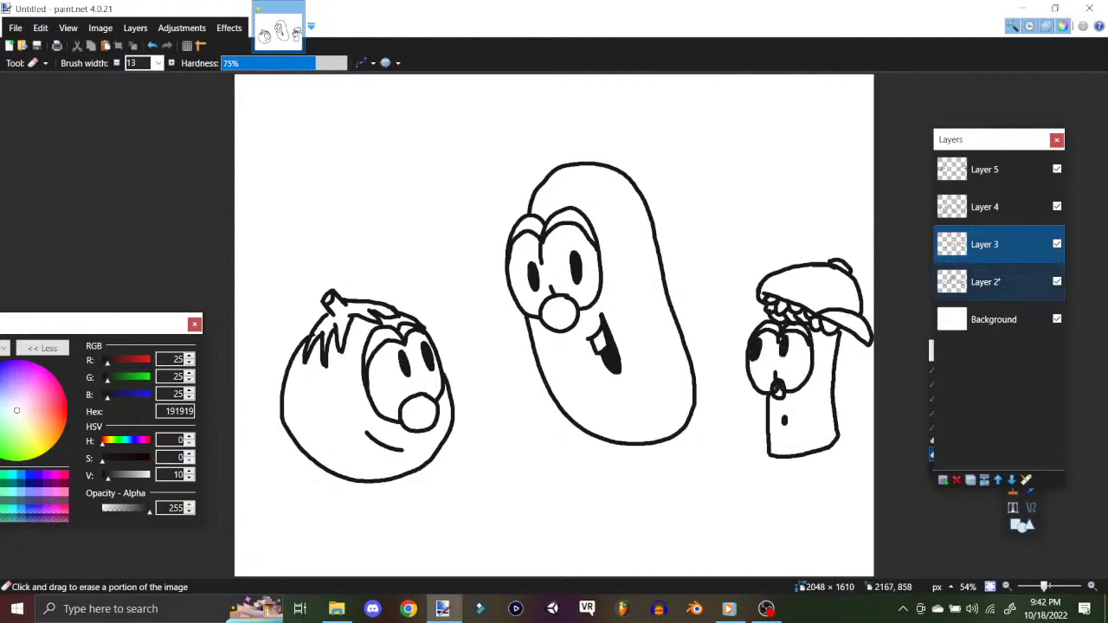
left_click(984, 282)
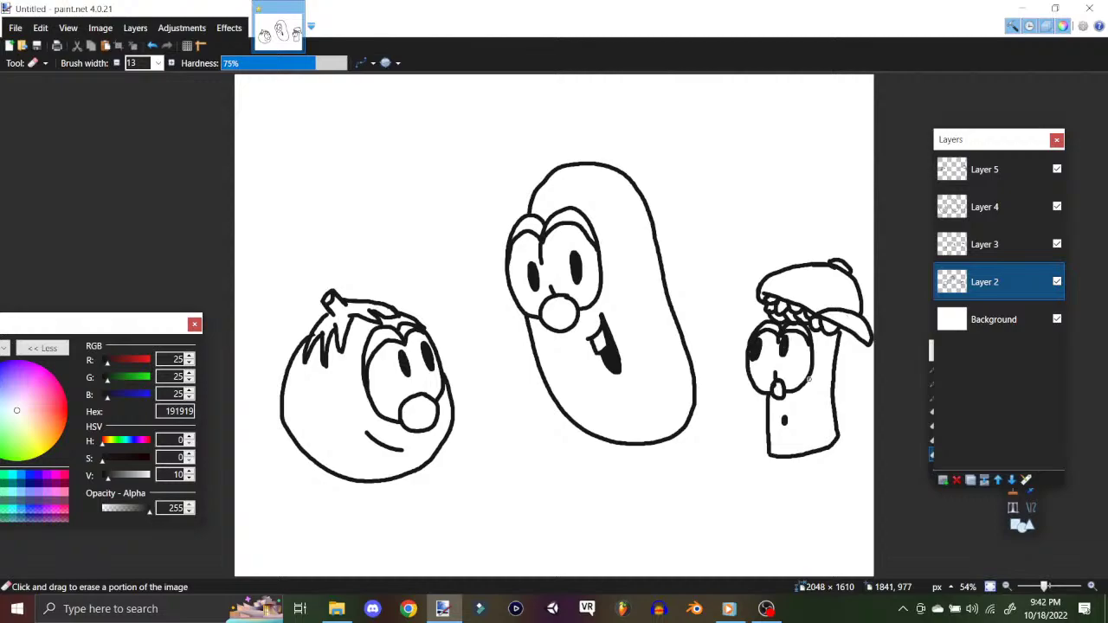
Step: Start saving the image under a new name and create a folder named Drawings on the Seagate Portable Drive (E:)
left_click(12, 31)
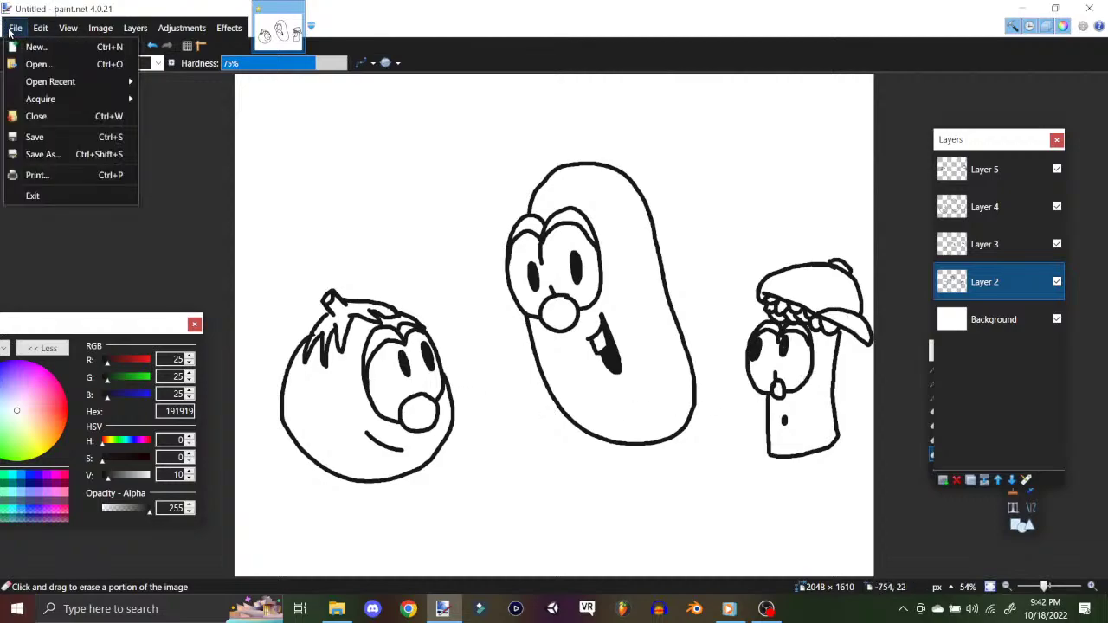
left_click(46, 154)
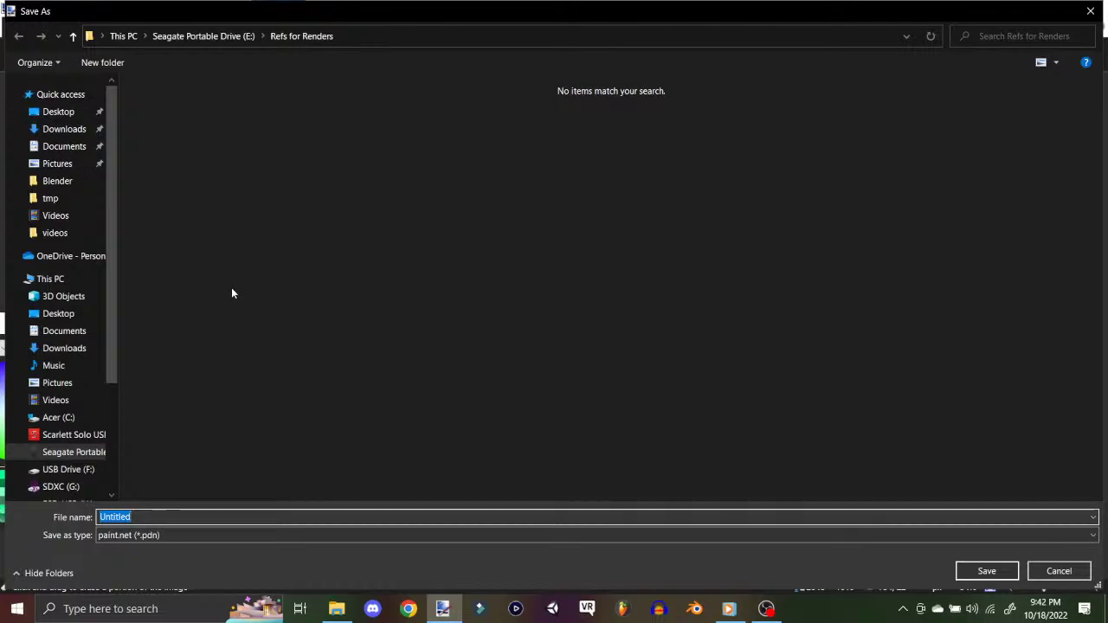
left_click(52, 452)
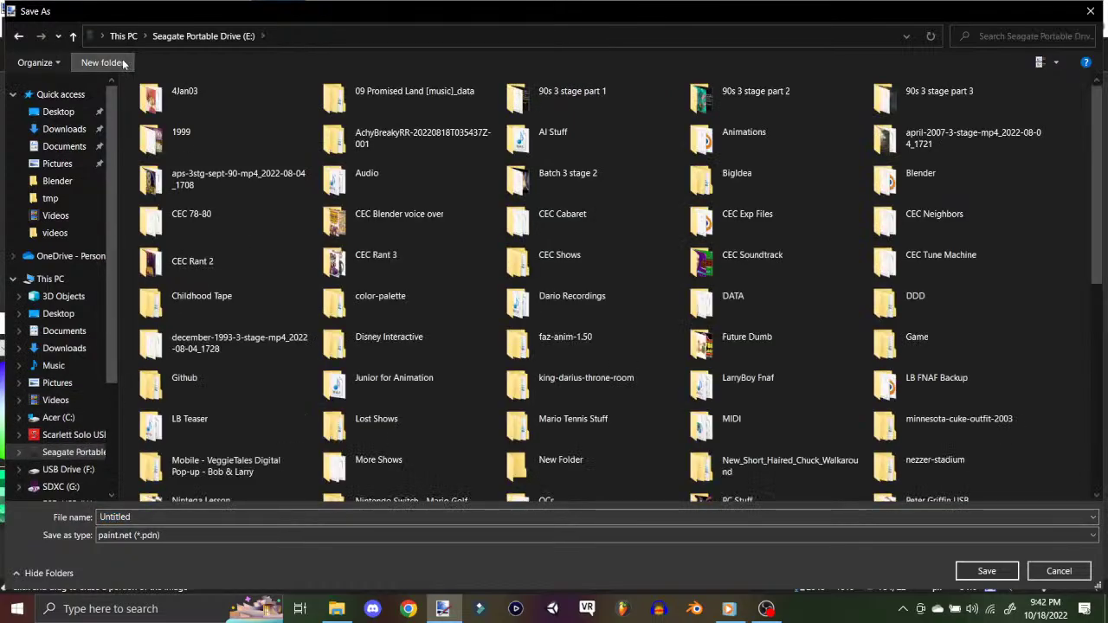
left_click(126, 66)
type("Dar")
key("BackSpace")
key("BackSpace")
type("rawings")
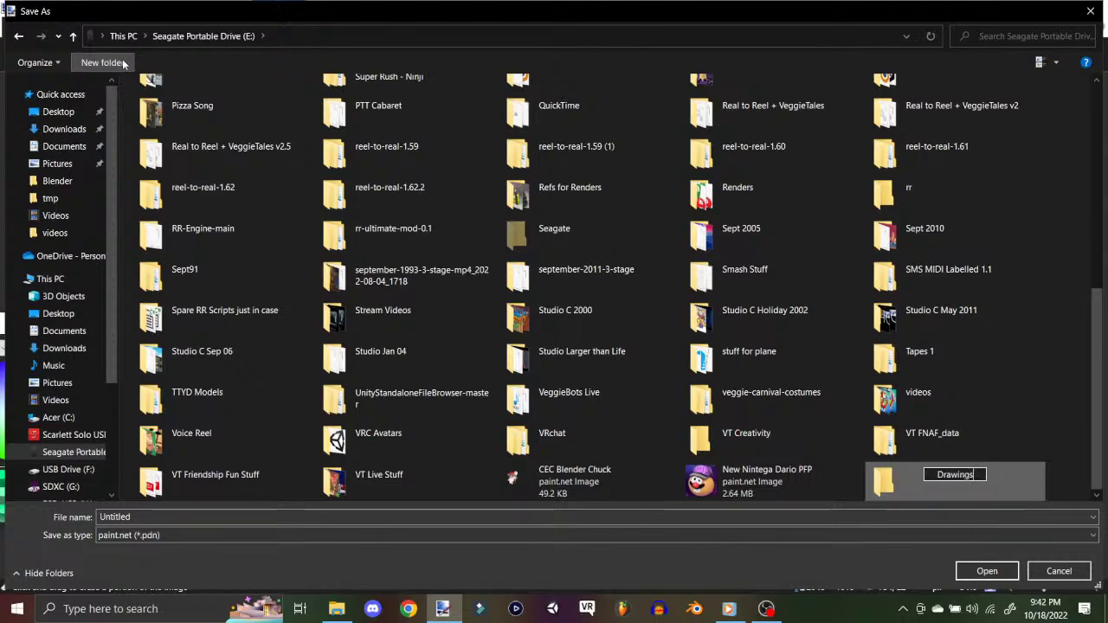
key("Return")
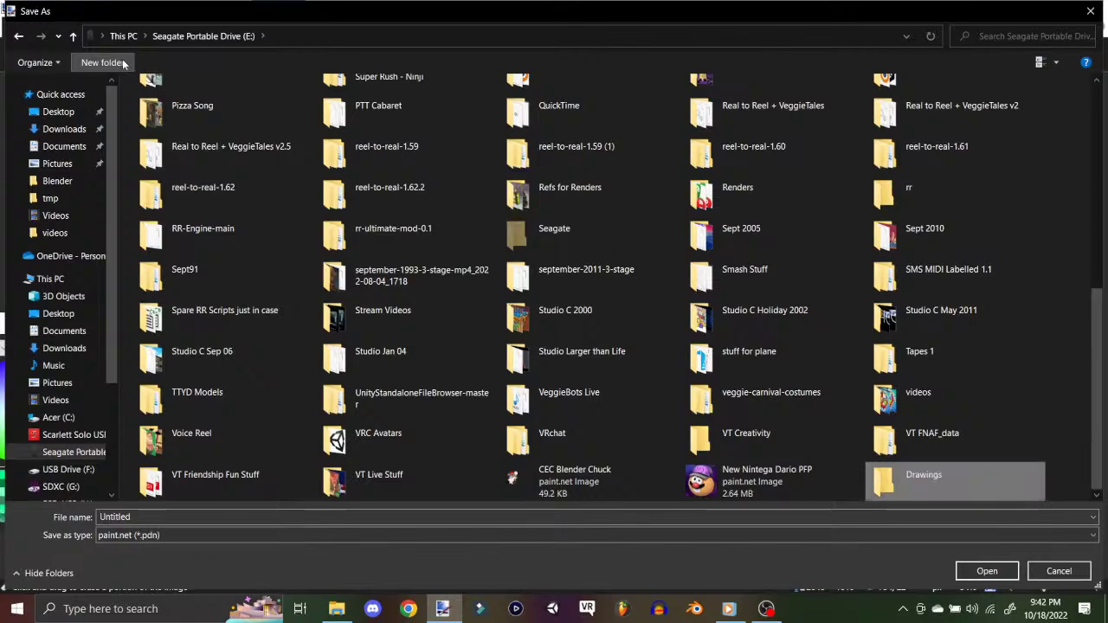
Step: Save the image in the Drawings folder as VT in paint.net (*.pdn) format
double_click(947, 479)
left_click(234, 516)
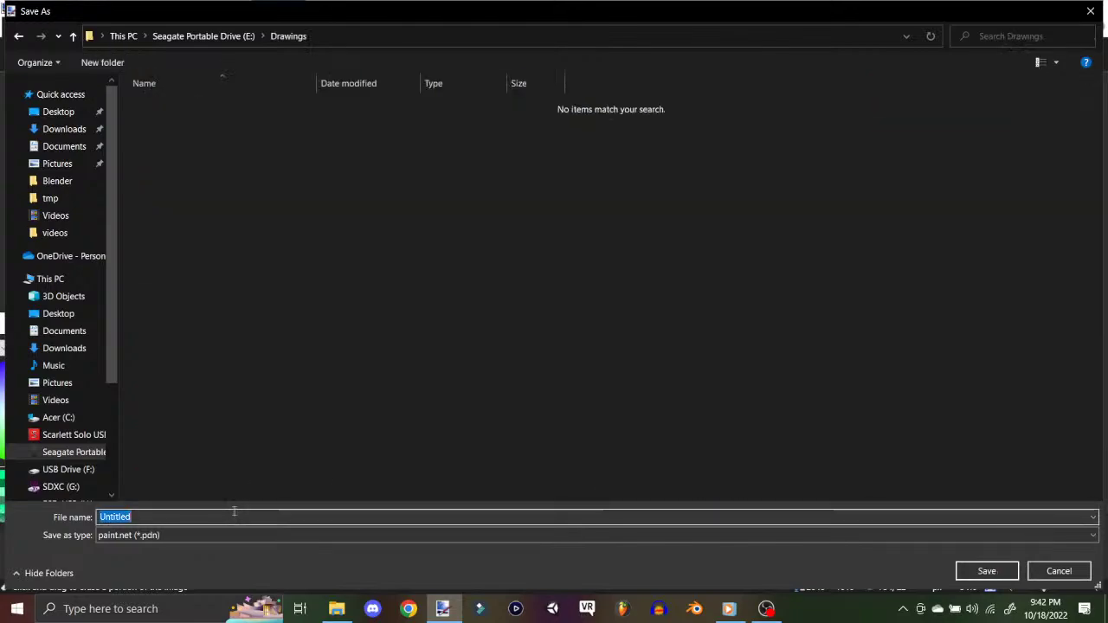
type("VT")
key("Return")
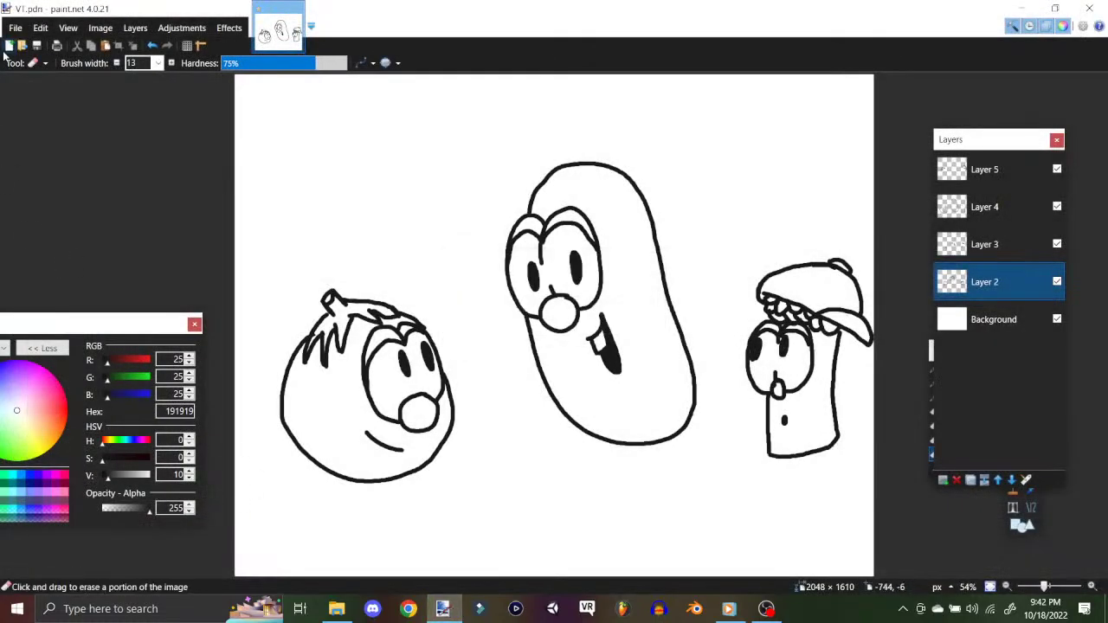
Step: Create a new 2048 × 1610 pixel image and add a blank layer for drawing with the Paintbrush
left_click(13, 28)
left_click(35, 44)
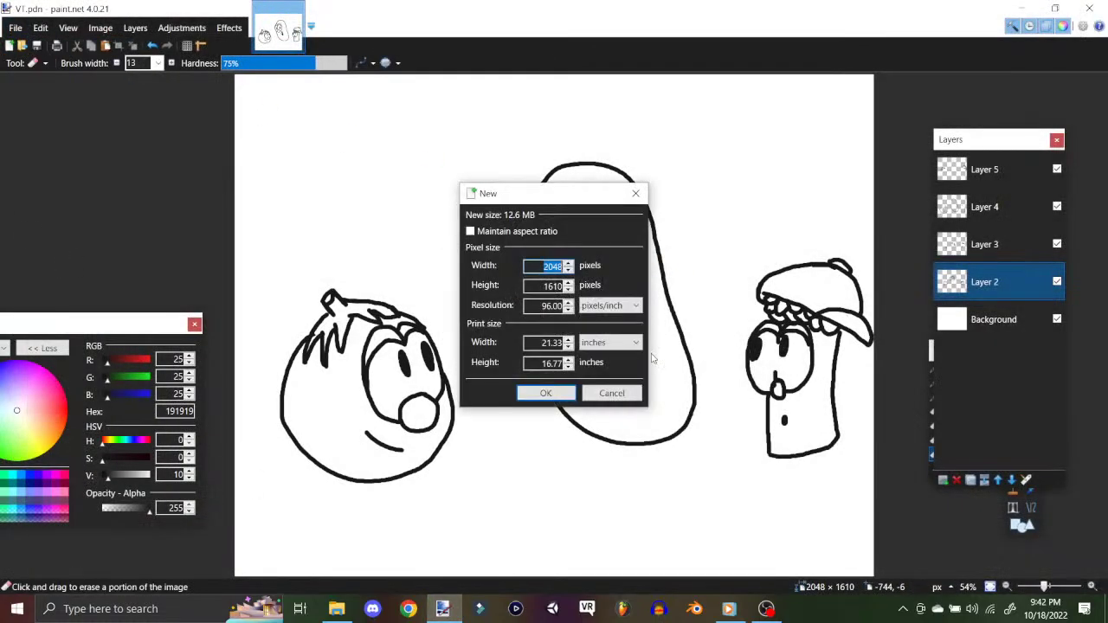
left_click(546, 393)
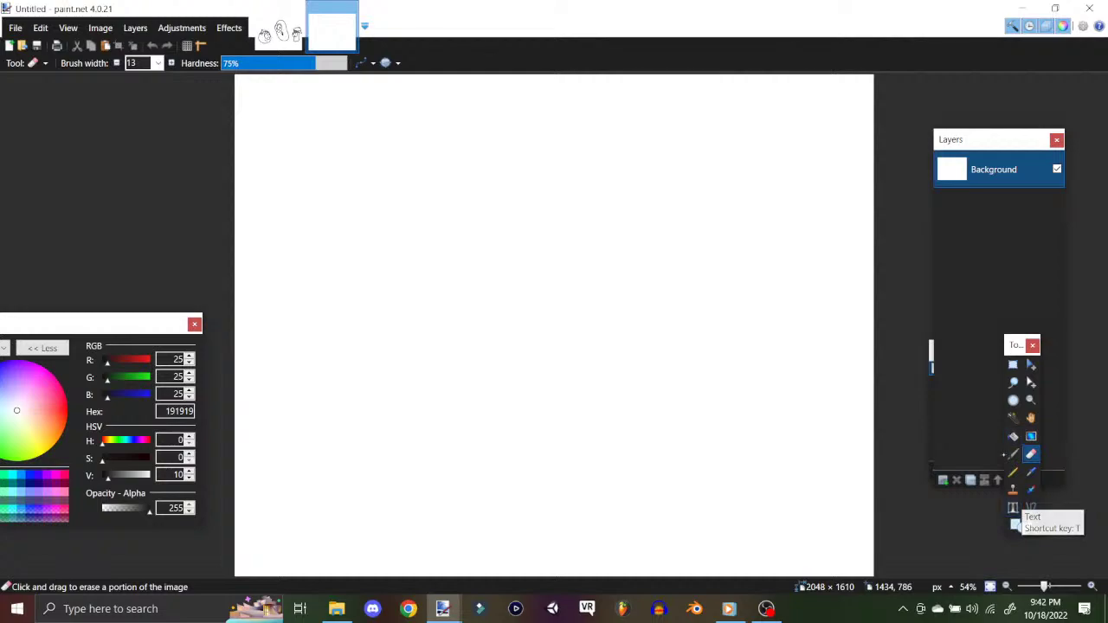
left_click(1014, 454)
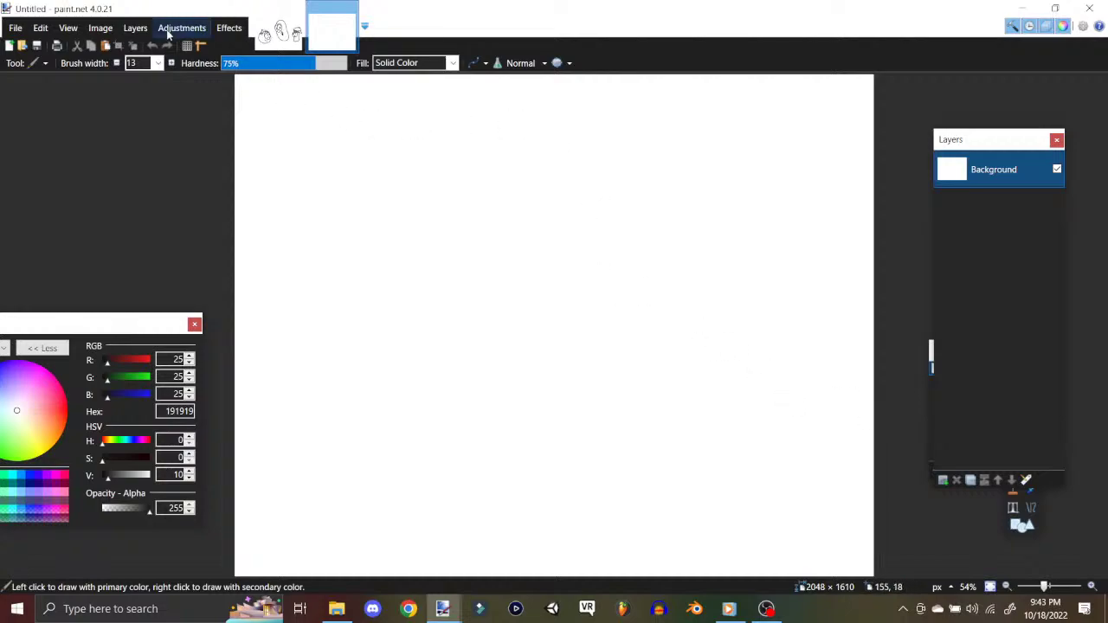
left_click(98, 27)
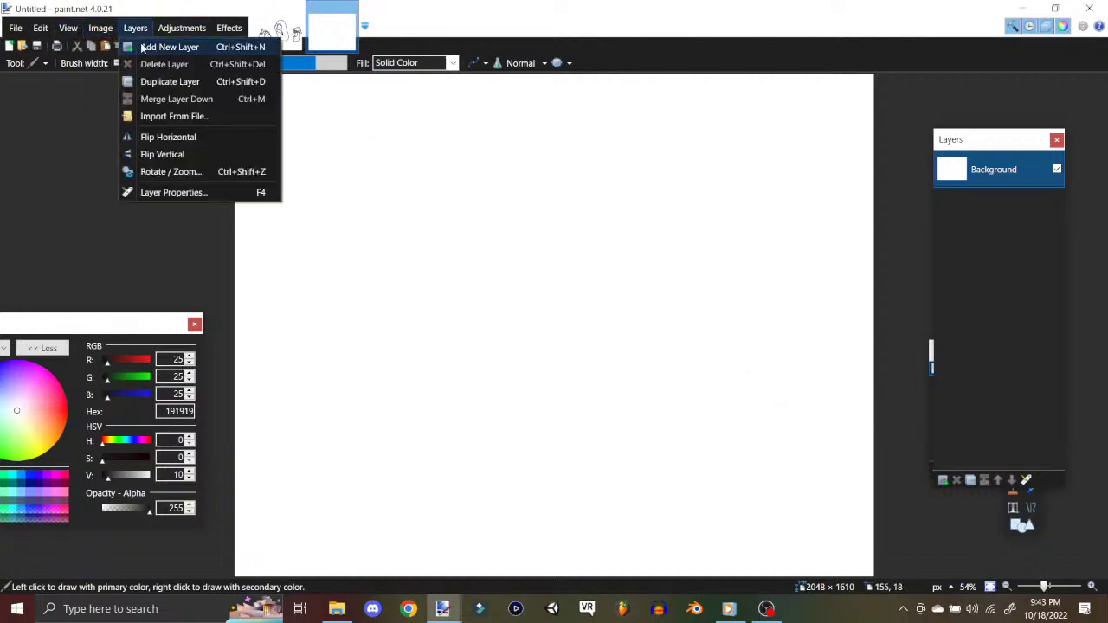
left_click(142, 45)
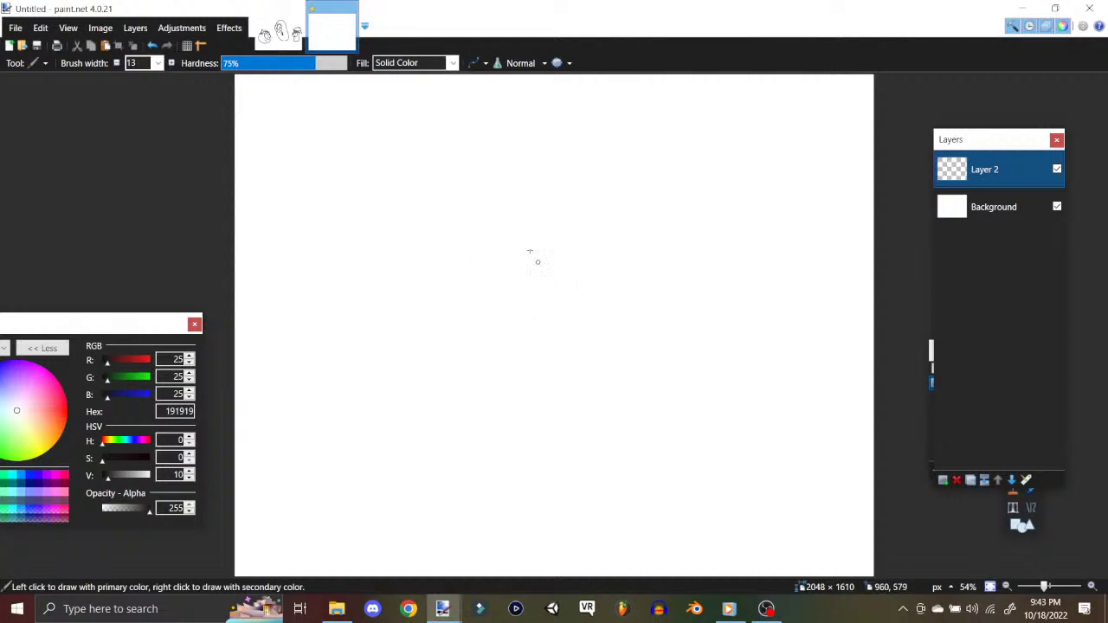
Step: Draw a pair of sunglasses with an ear on Layer 2 and a large slanted, four-cornered head outline around them
mouse_move(451, 279)
left_mouse_down()
mouse_move(567, 237)
mouse_move(505, 274)
mouse_move(452, 279)
mouse_move(454, 358)
mouse_move(503, 311)
left_mouse_up()
mouse_move(578, 237)
left_mouse_down()
mouse_move(620, 217)
mouse_move(613, 209)
mouse_move(664, 252)
mouse_move(641, 223)
mouse_move(642, 244)
mouse_move(611, 260)
left_mouse_up()
mouse_move(503, 311)
left_mouse_down()
mouse_move(607, 306)
mouse_move(605, 269)
left_mouse_up()
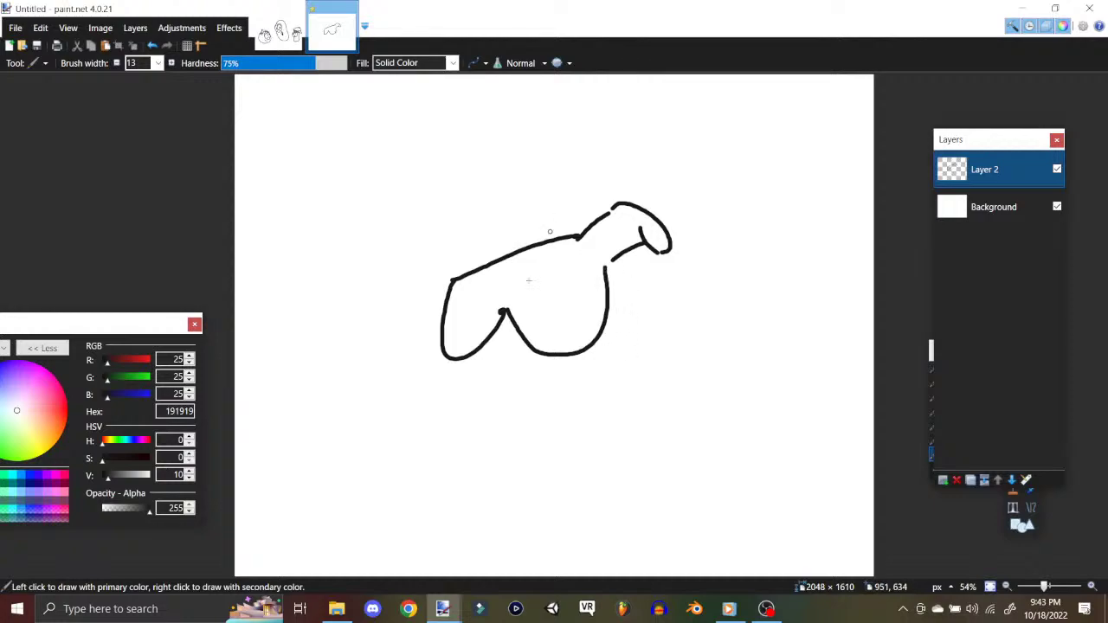
mouse_move(488, 340)
left_mouse_down()
mouse_move(490, 394)
mouse_move(465, 495)
left_mouse_up()
mouse_move(483, 419)
left_mouse_down()
mouse_move(461, 506)
mouse_move(579, 502)
mouse_move(809, 397)
left_mouse_up()
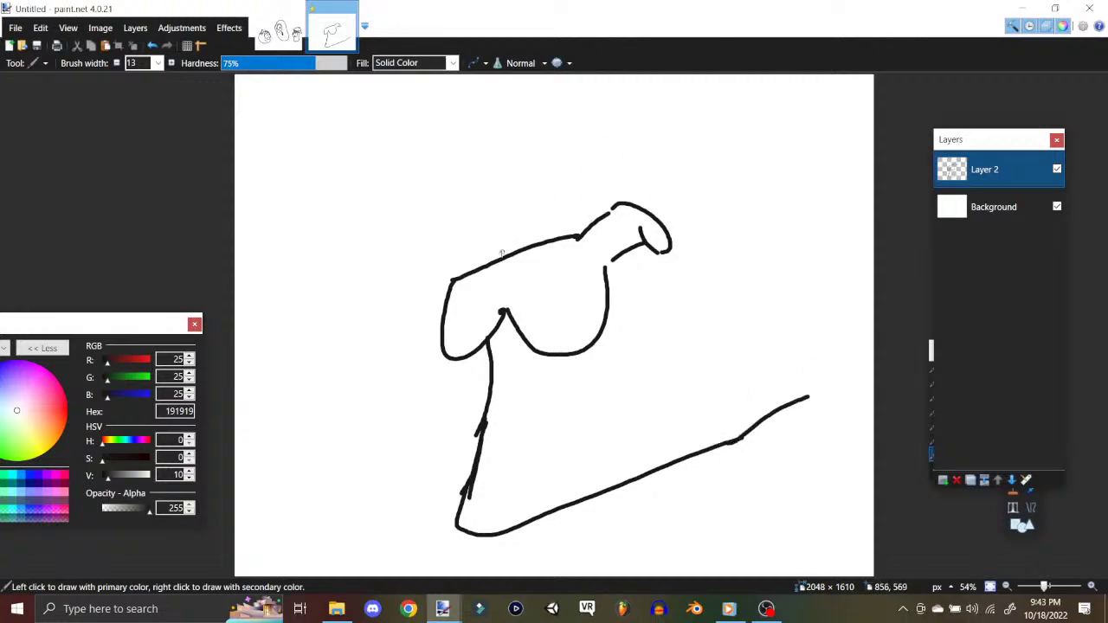
left_click_drag(501, 253, 446, 198)
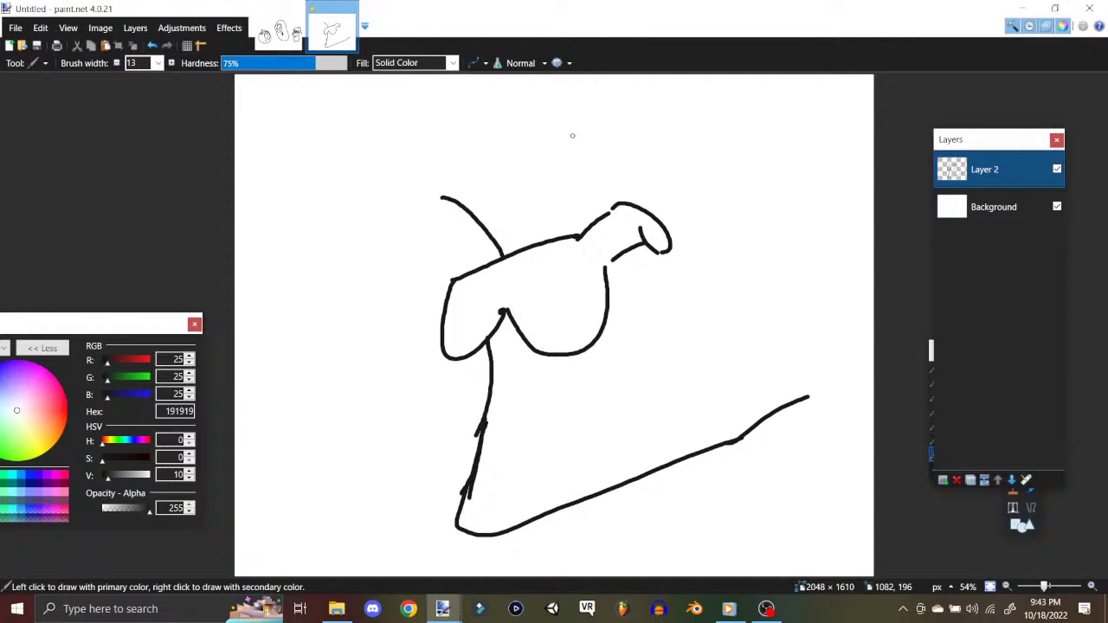
left_click_drag(442, 196, 705, 132)
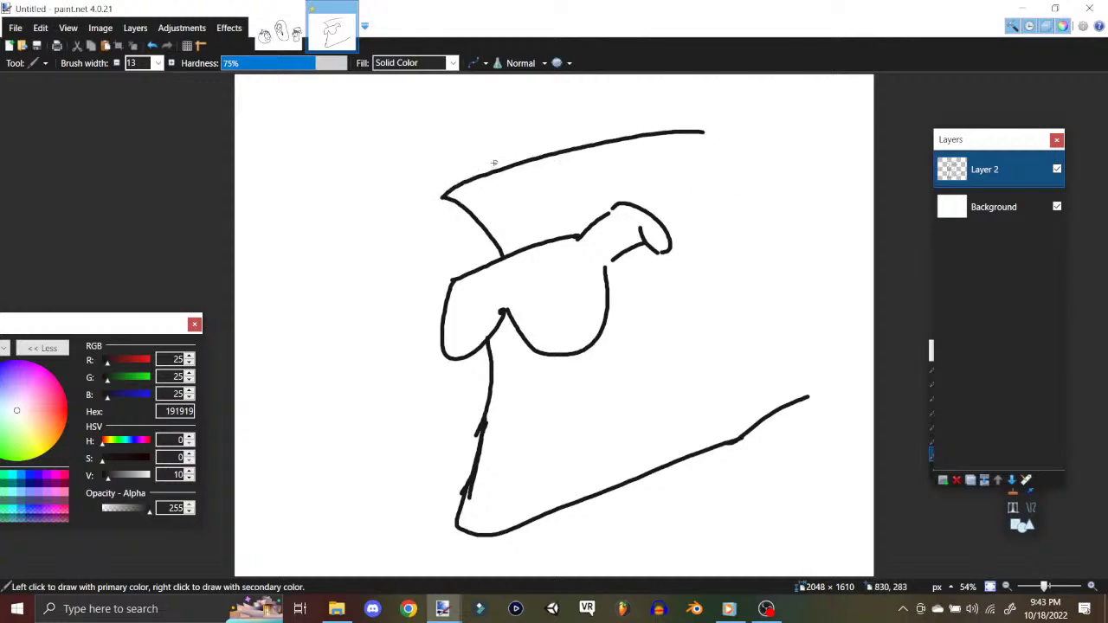
mouse_move(706, 137)
left_mouse_down()
mouse_move(736, 231)
mouse_move(821, 362)
mouse_move(813, 405)
left_mouse_up()
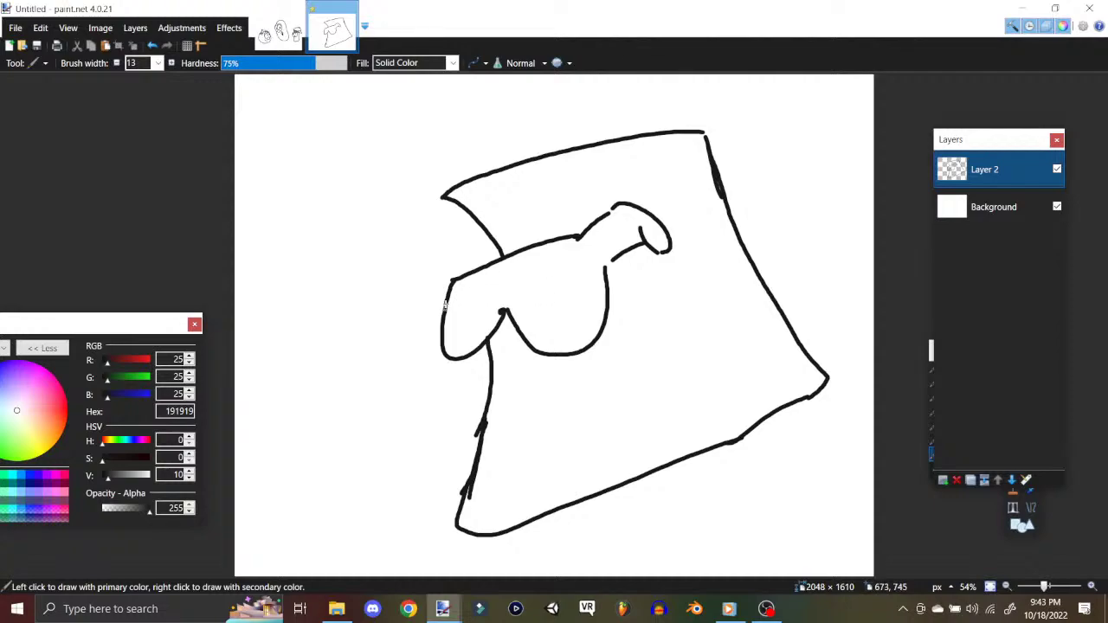
Step: Add two new layers above the head drawing and make Layer 3 the active layer
left_click(135, 28)
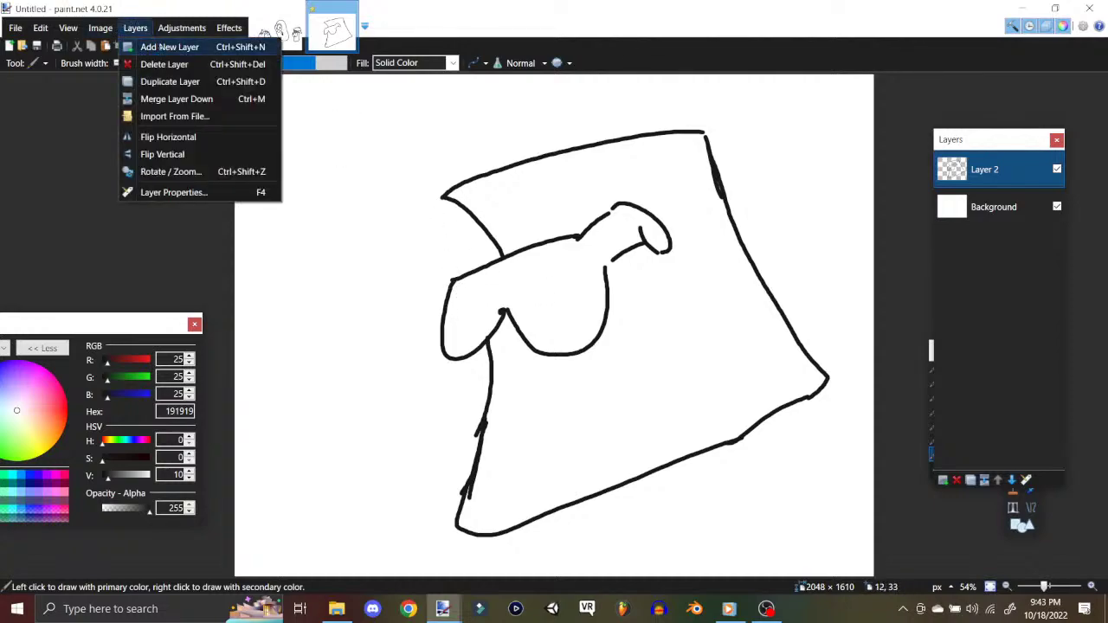
left_click(173, 42)
left_click(136, 28)
left_click(173, 36)
left_click(944, 217)
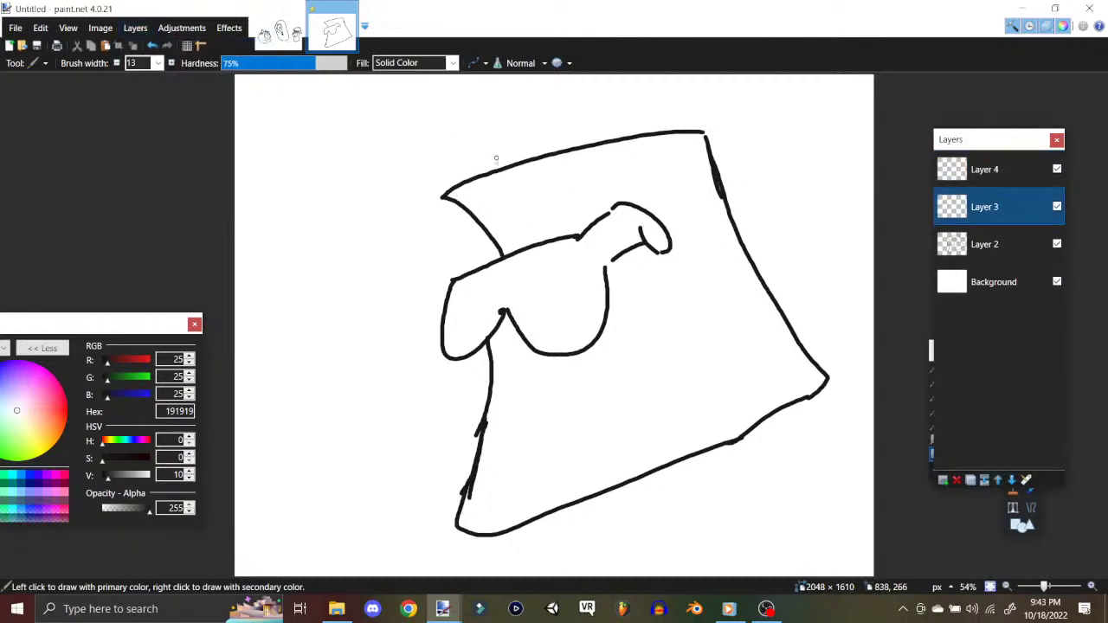
left_click_drag(509, 143, 431, 232)
mouse_move(508, 145)
left_mouse_down()
mouse_move(461, 154)
mouse_move(471, 122)
mouse_move(420, 262)
left_mouse_up()
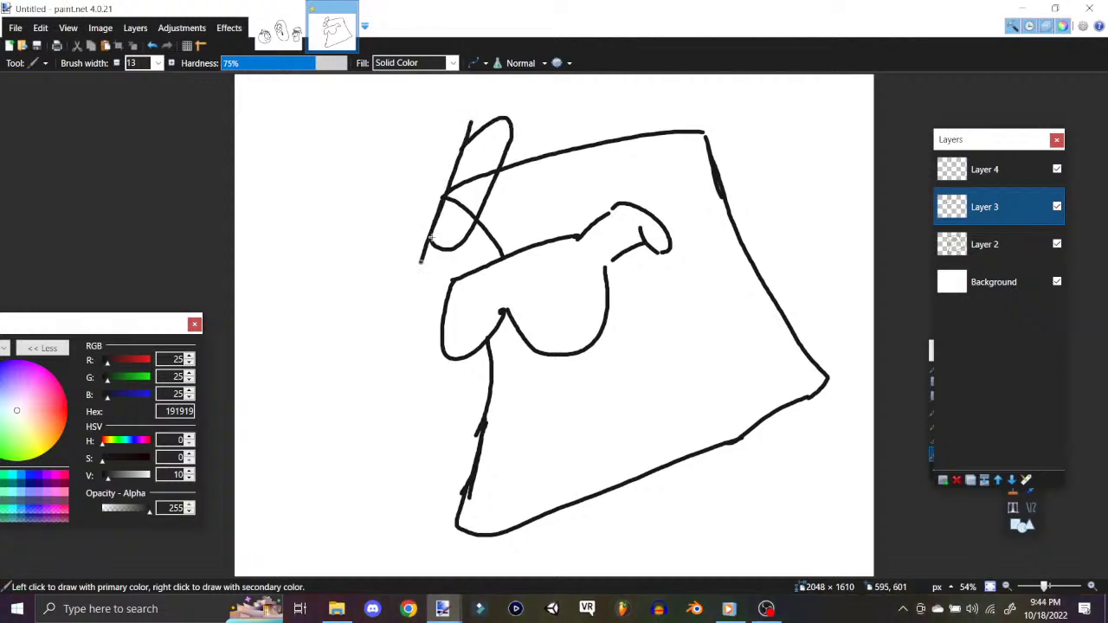
mouse_move(442, 127)
left_mouse_down()
mouse_move(413, 218)
mouse_move(466, 126)
left_mouse_up()
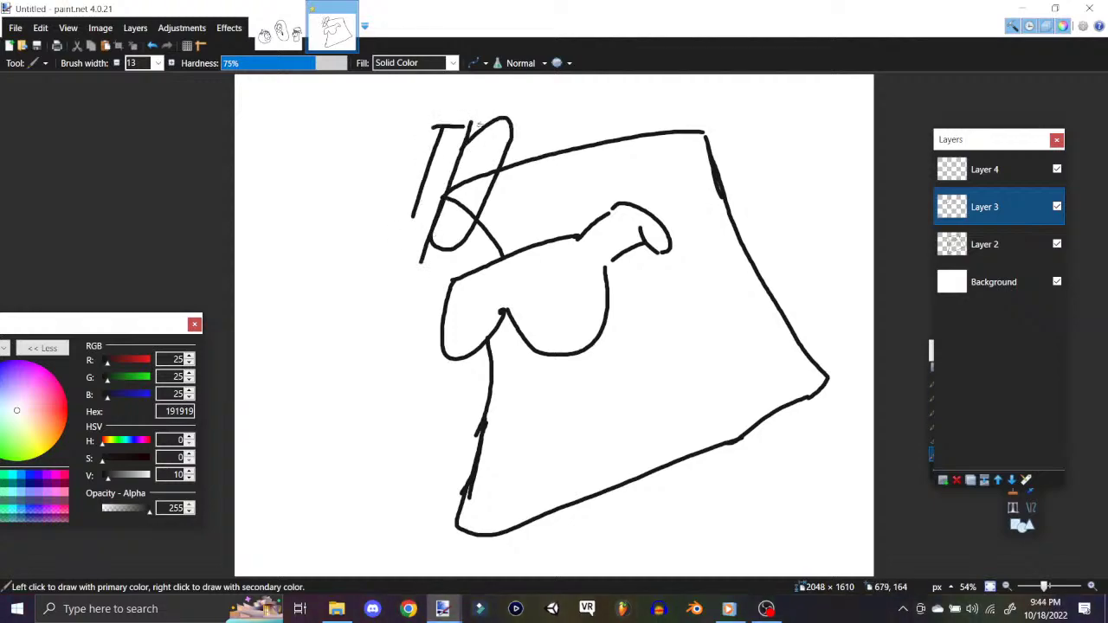
left_click_drag(417, 203, 414, 281)
mouse_move(440, 126)
left_mouse_down()
mouse_move(307, 125)
mouse_move(290, 198)
mouse_move(407, 195)
left_mouse_up()
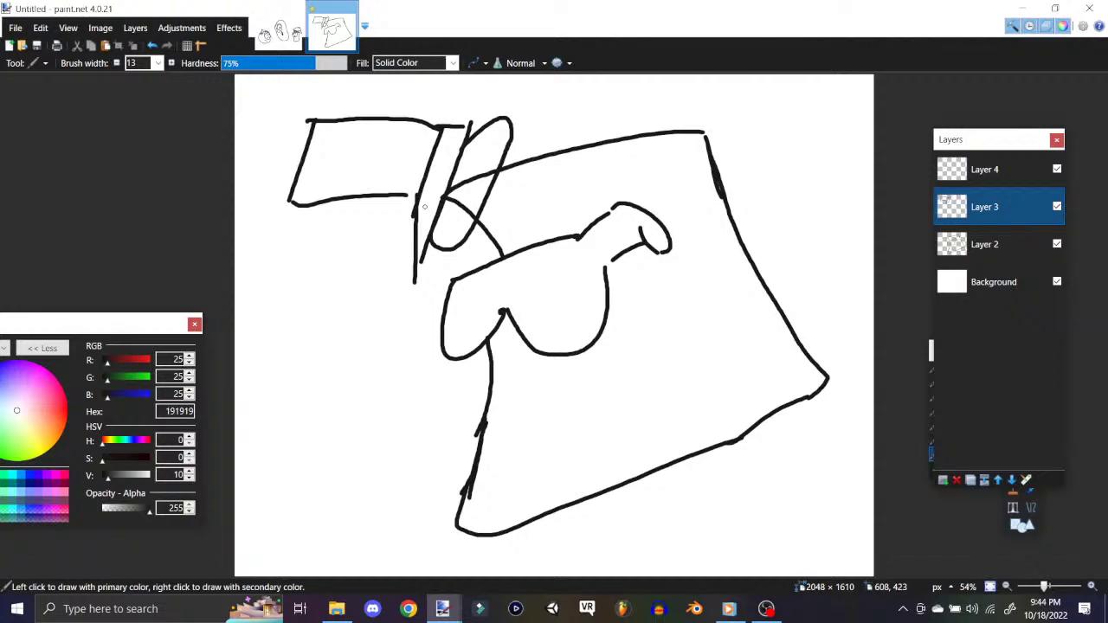
left_click(151, 45)
left_click(151, 45)
left_click(152, 45)
left_click(151, 45)
left_click(151, 45)
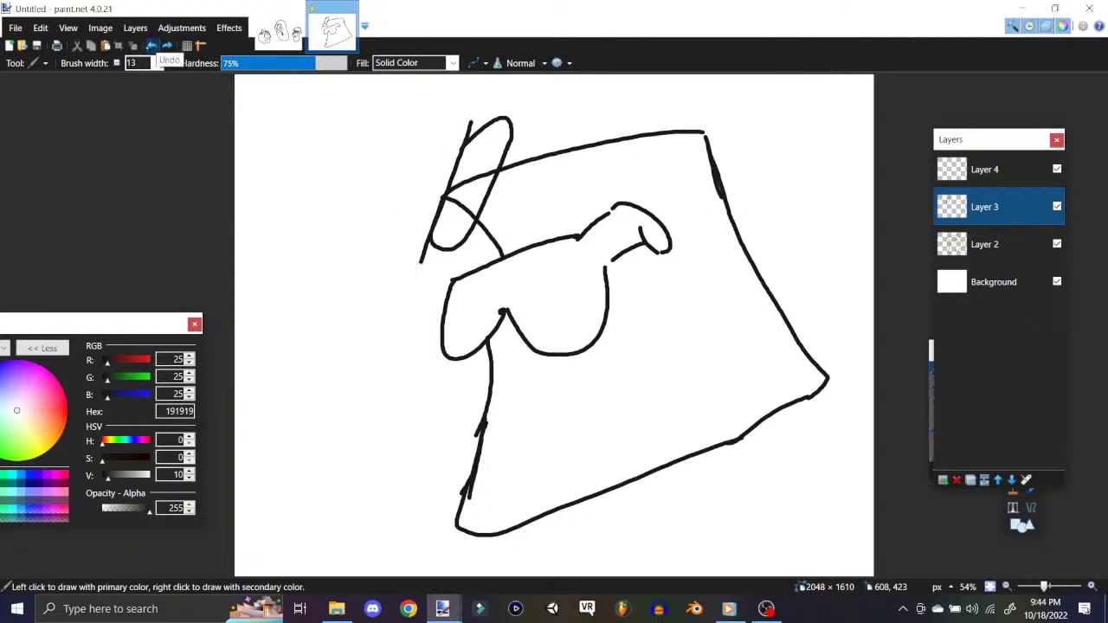
left_click(152, 45)
left_click(151, 45)
left_click(152, 45)
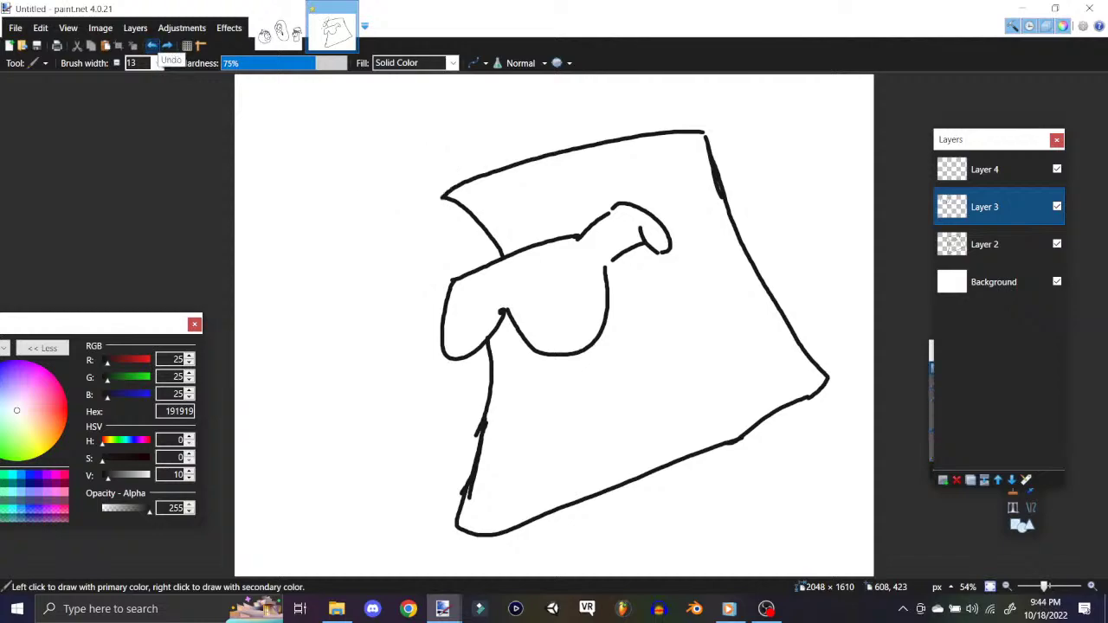
Step: Draw a tilted top hat with a band on the head's upper corner on Layer 3, scribbling the crown and brim solid dark
mouse_move(542, 153)
left_mouse_down()
mouse_move(463, 244)
mouse_move(443, 230)
left_mouse_up()
mouse_move(540, 155)
left_mouse_down()
mouse_move(517, 136)
mouse_move(492, 161)
mouse_move(504, 146)
mouse_move(445, 105)
mouse_move(378, 179)
mouse_move(429, 234)
left_mouse_up()
left_click(151, 45)
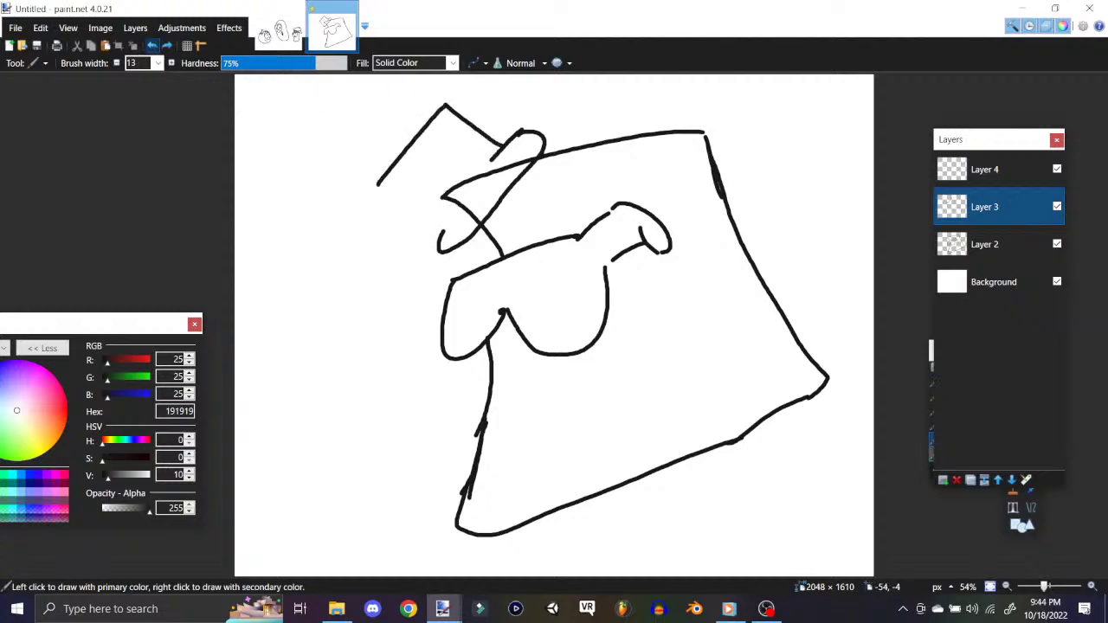
mouse_move(378, 184)
left_mouse_down()
mouse_move(445, 229)
mouse_move(474, 126)
left_mouse_up()
left_click_drag(445, 224, 493, 146)
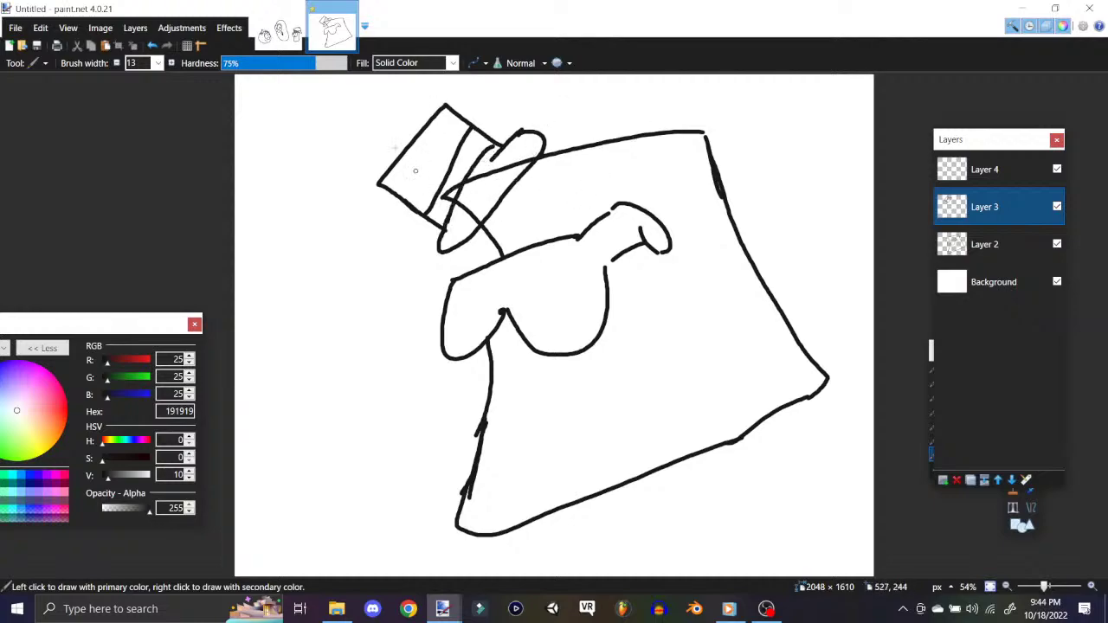
mouse_move(386, 182)
left_mouse_down()
mouse_move(427, 201)
mouse_move(440, 156)
mouse_move(478, 129)
left_mouse_up()
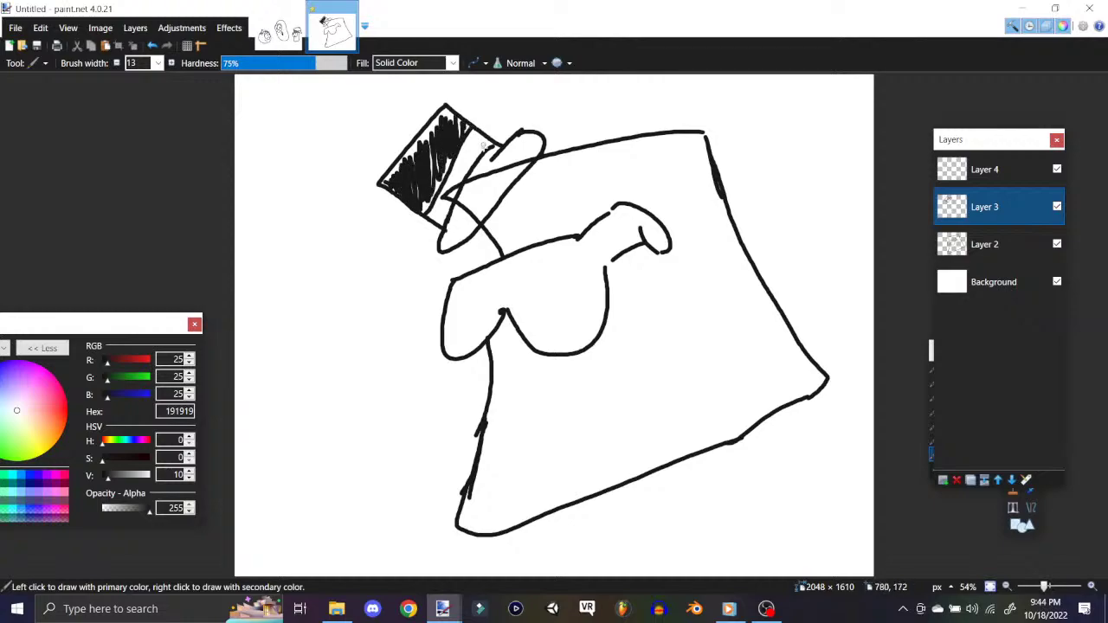
mouse_move(443, 234)
left_mouse_down()
mouse_move(473, 177)
mouse_move(489, 160)
mouse_move(514, 170)
mouse_move(530, 137)
mouse_move(490, 192)
mouse_move(476, 165)
mouse_move(445, 244)
mouse_move(513, 177)
mouse_move(506, 161)
left_mouse_up()
Step: Add a new blank layer directly above the top hat's layer
left_click(182, 28)
mouse_move(135, 28)
left_click(164, 47)
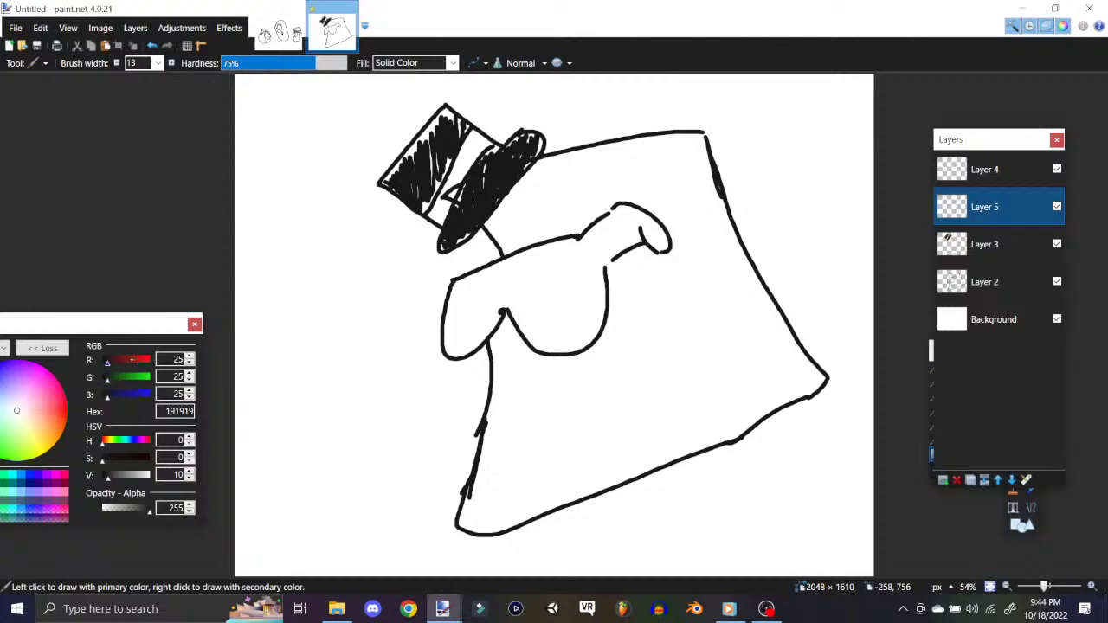
Step: Move Layer 5 beneath the top hat's layer and paint the hat band solid red (FF1919)
left_click_drag(130, 360, 150, 361)
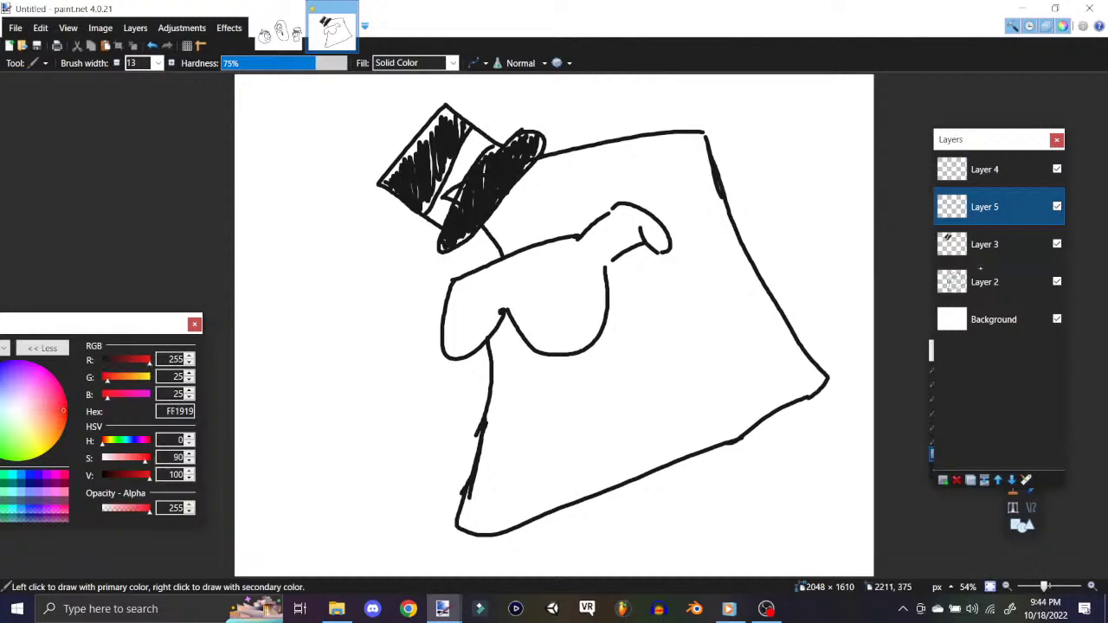
mouse_move(449, 171)
left_mouse_down()
mouse_move(468, 153)
mouse_move(454, 196)
mouse_move(478, 137)
mouse_move(481, 145)
left_mouse_up()
left_click_drag(985, 245, 985, 208)
left_click(985, 244)
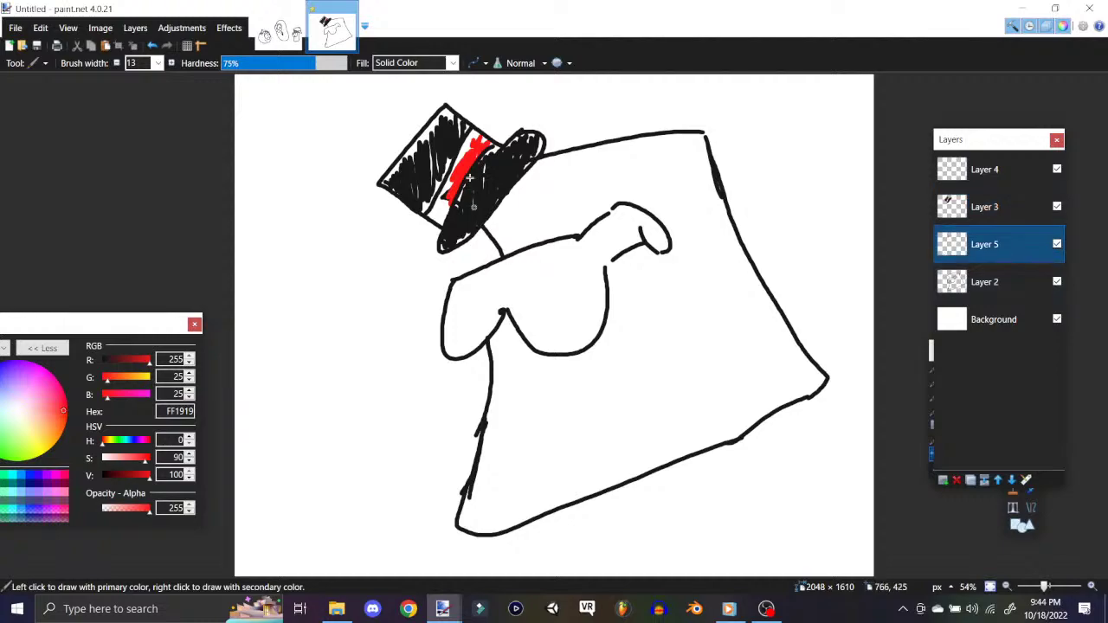
mouse_move(472, 138)
left_mouse_down()
mouse_move(487, 142)
mouse_move(432, 212)
mouse_move(464, 192)
left_mouse_up()
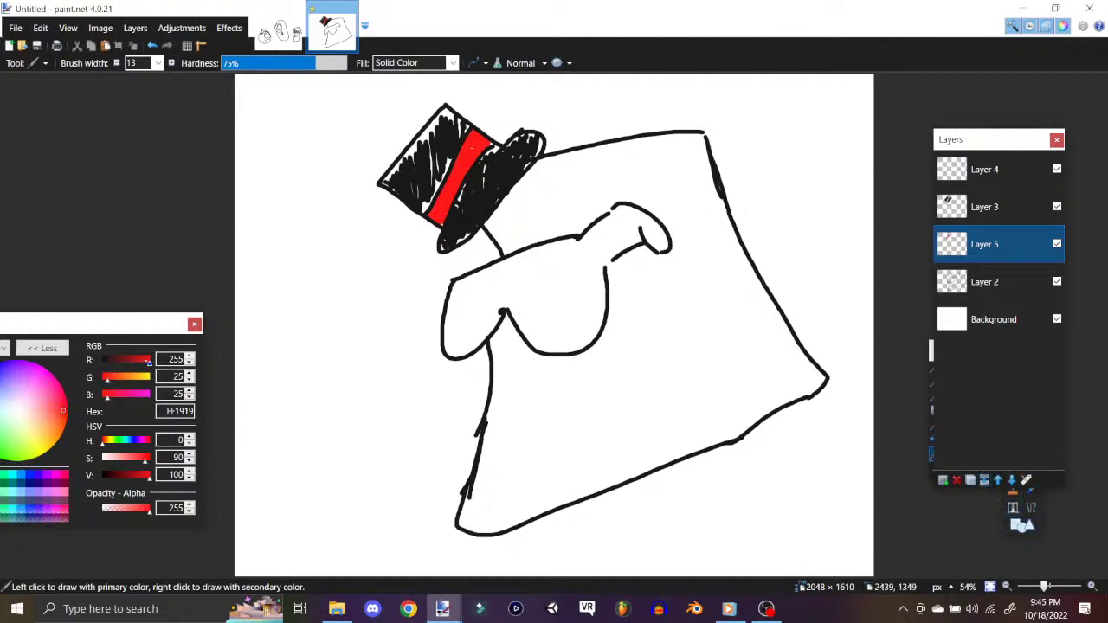
Step: Draw a slice of layered cake with two wavy dividing lines on a plate beside the head, in dark 001919 on Layer 3
left_click_drag(112, 359, 102, 363)
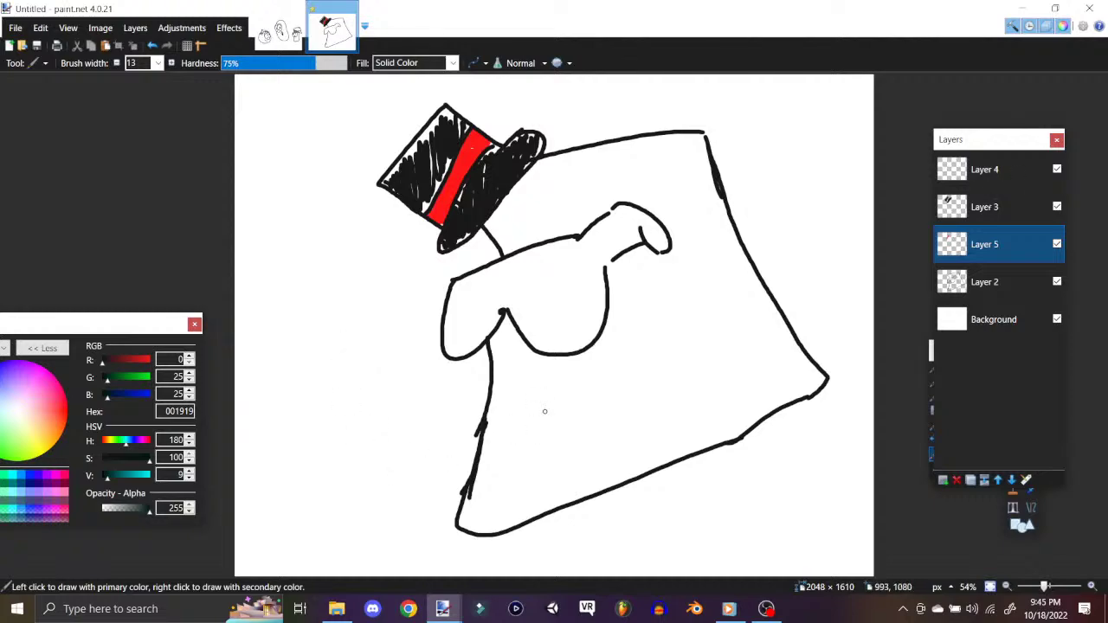
left_click(984, 204)
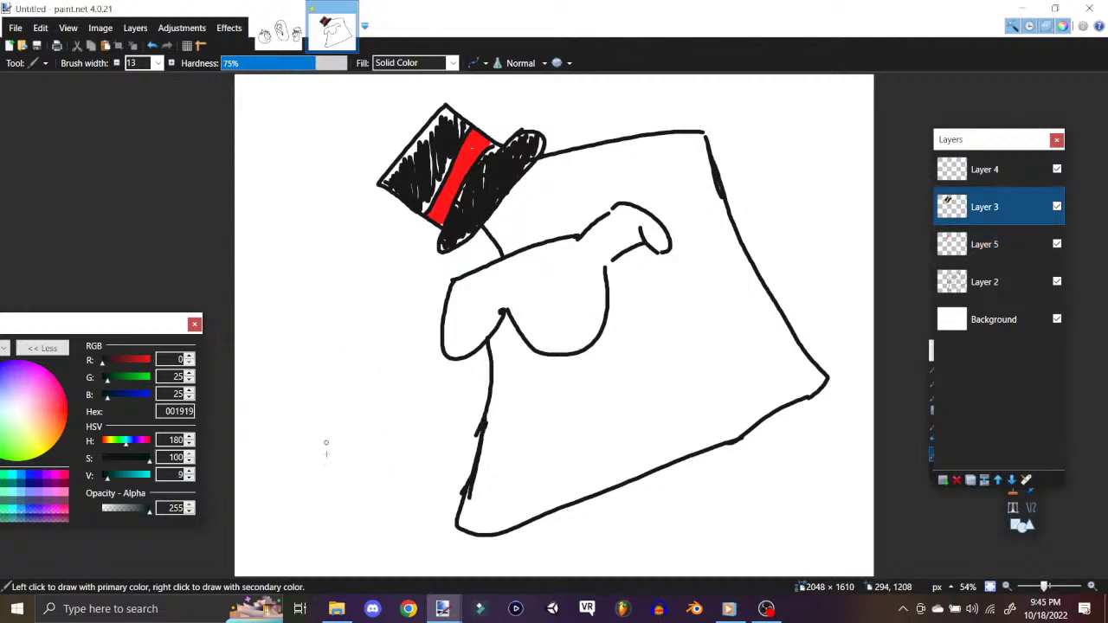
left_click_drag(334, 378, 329, 461)
mouse_move(334, 378)
left_mouse_down()
mouse_move(424, 357)
mouse_move(428, 433)
left_mouse_up()
left_click_drag(339, 409, 426, 392)
left_click_drag(336, 444, 428, 420)
mouse_move(330, 440)
left_mouse_down()
mouse_move(345, 488)
mouse_move(449, 445)
mouse_move(428, 409)
mouse_move(345, 466)
mouse_move(433, 428)
left_mouse_up()
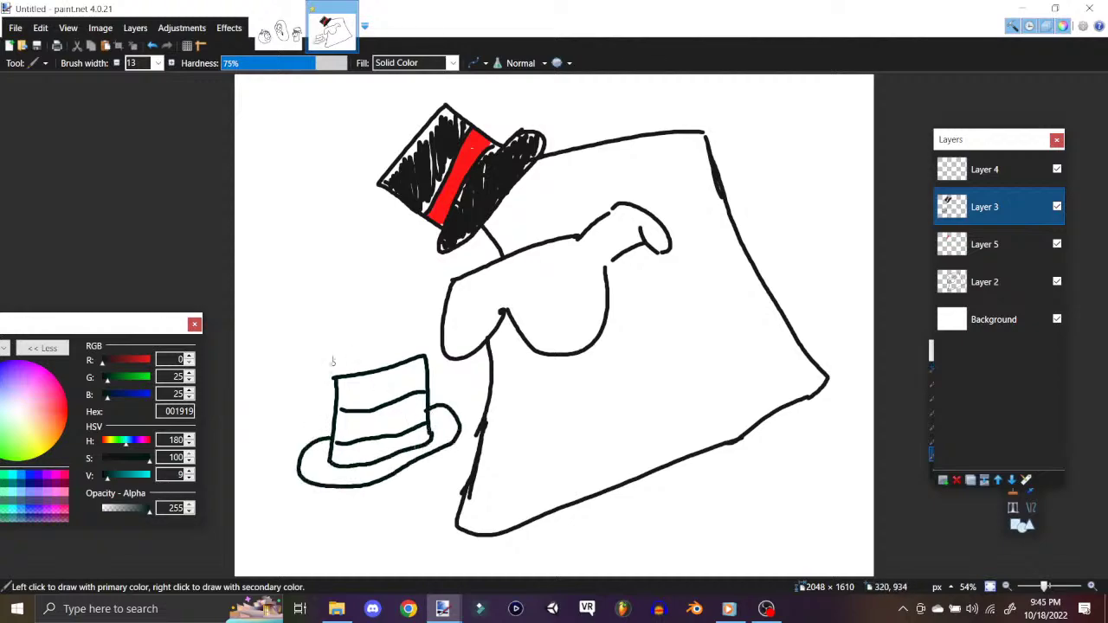
Step: Draw a small candle with a flame standing on top of the cake slice
left_click_drag(356, 345, 374, 367)
key("ctrl+z")
mouse_move(348, 316)
left_mouse_down()
mouse_move(362, 322)
mouse_move(353, 319)
left_mouse_up()
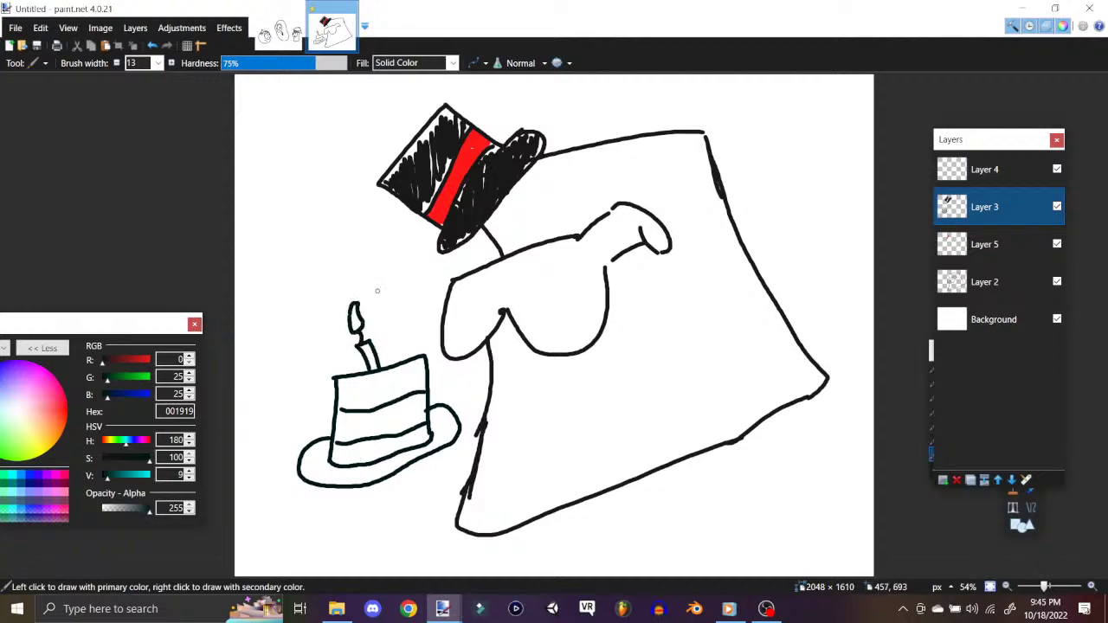
Step: Add a new layer, place it beneath the cake's outline layer, and paint the cake's upper and lower bands pink (FF96EA)
left_click(135, 28)
left_click(156, 46)
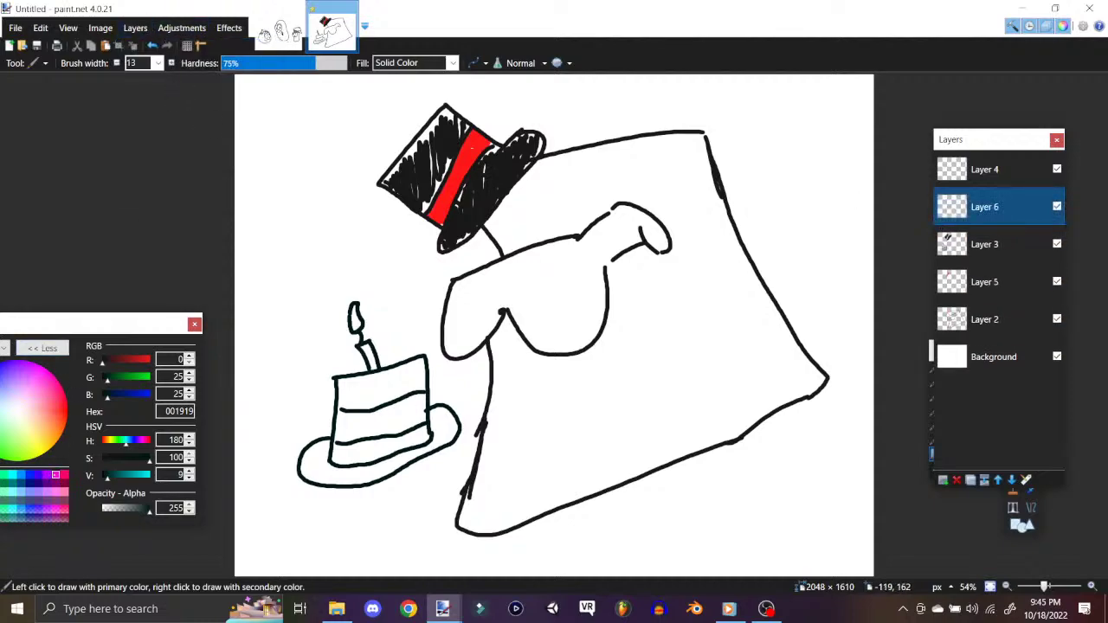
left_click(56, 474)
left_click_drag(93, 327, 123, 295)
left_click(65, 359)
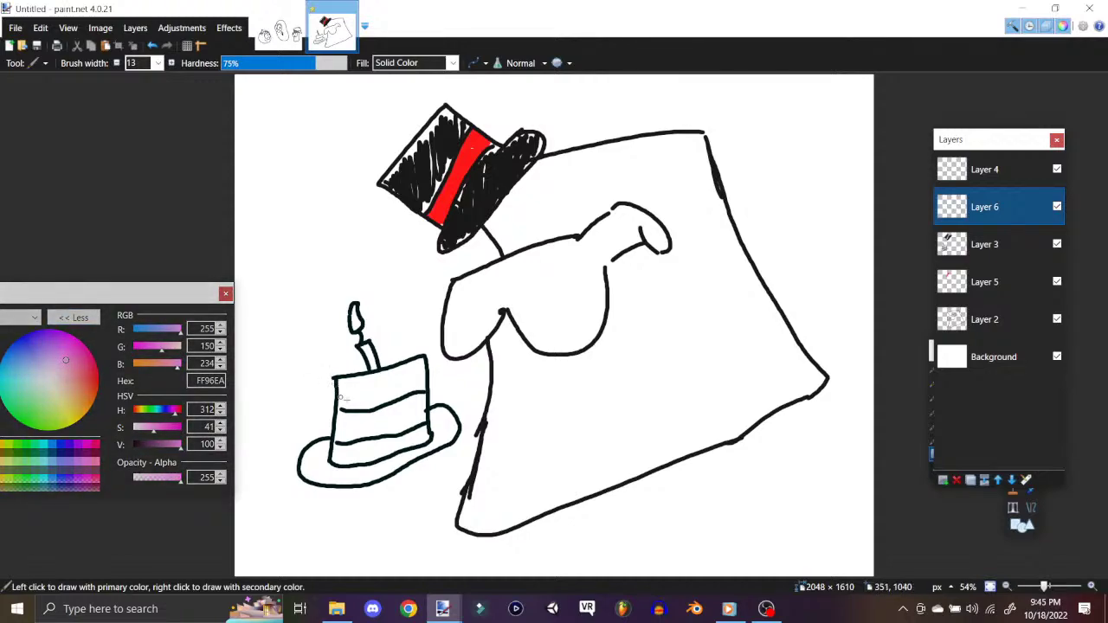
mouse_move(338, 389)
left_mouse_down()
mouse_move(351, 377)
mouse_move(368, 398)
left_mouse_up()
left_click_drag(984, 207, 985, 253)
mouse_move(367, 403)
left_mouse_down()
mouse_move(371, 380)
mouse_move(396, 385)
mouse_move(401, 368)
mouse_move(423, 385)
mouse_move(422, 372)
left_mouse_up()
mouse_move(336, 450)
left_mouse_down()
mouse_move(389, 451)
mouse_move(387, 442)
mouse_move(424, 437)
mouse_move(413, 437)
left_mouse_up()
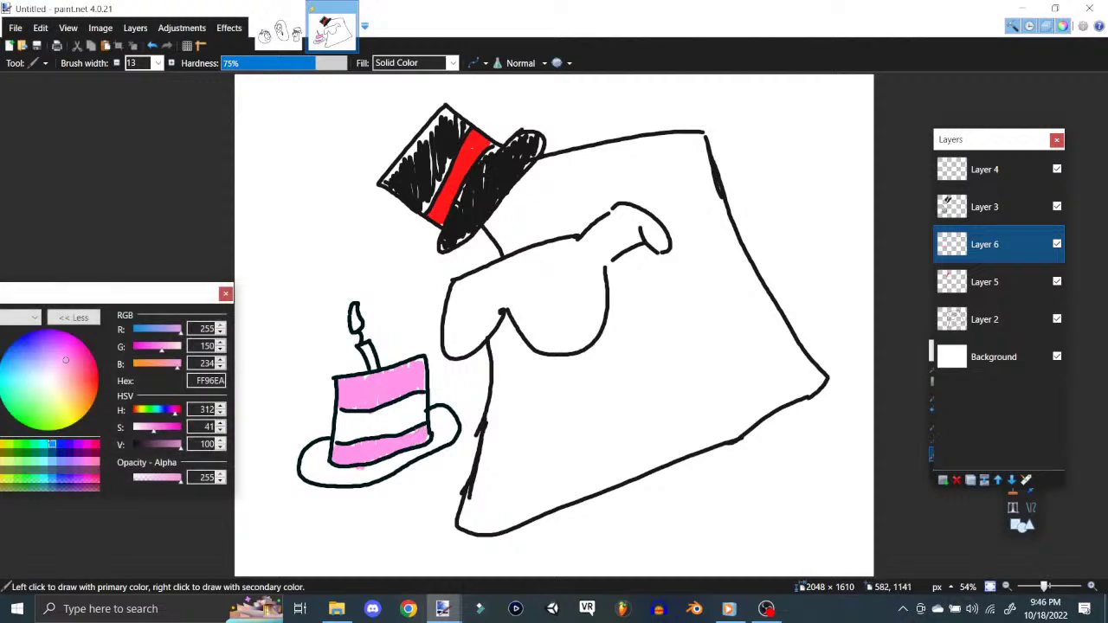
Step: Paint the cake's middle band salmon pink and the candle flame orange
left_click_drag(65, 360, 74, 379)
mouse_move(336, 416)
left_mouse_down()
mouse_move(338, 440)
mouse_move(344, 415)
mouse_move(407, 421)
mouse_move(428, 396)
left_mouse_up()
left_click(95, 400)
left_click_drag(351, 318, 355, 322)
Step: Draw long slanted black (000000) lines down the head, broken at the sunglasses, dividing it into columns
left_click(134, 444)
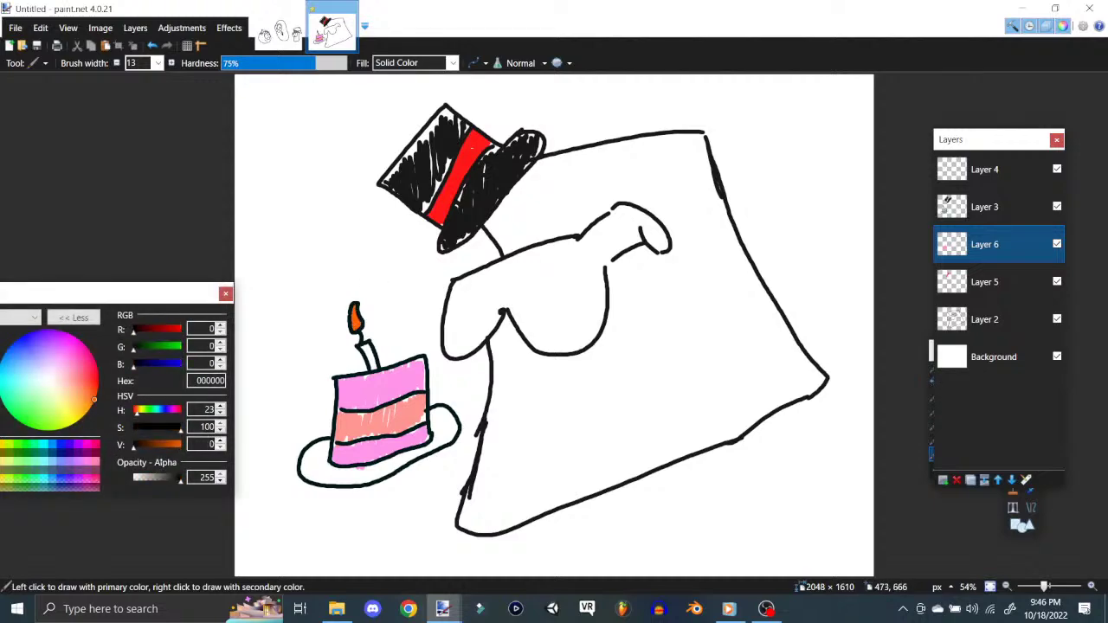
left_click_drag(515, 194, 526, 237)
left_click_drag(513, 188, 529, 244)
left_click_drag(553, 358, 580, 483)
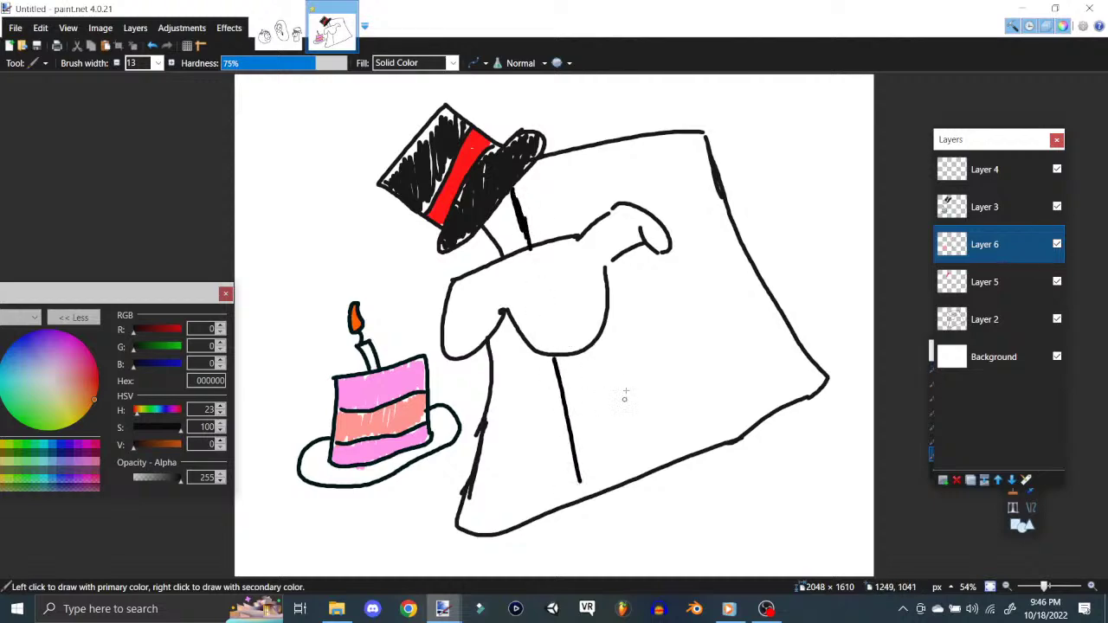
left_click_drag(608, 306, 665, 457)
left_click_drag(579, 478, 585, 491)
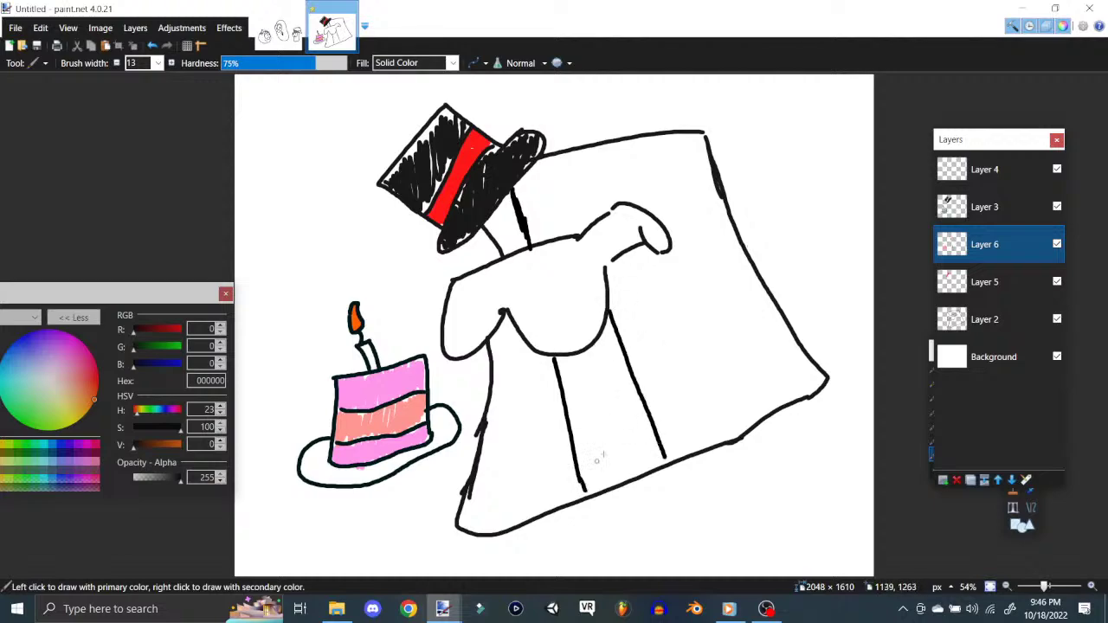
left_click_drag(568, 152, 586, 229)
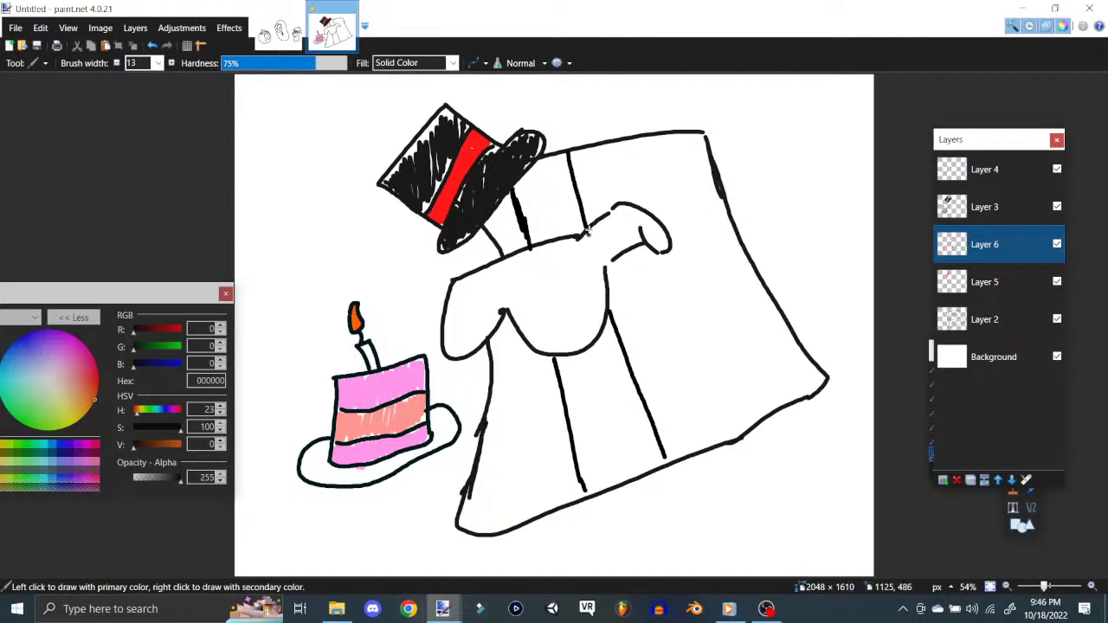
left_click_drag(632, 139, 735, 440)
Step: Draw short black crosslines in each column along the head's lower and upper edges to form the outer rows of tiles
left_click_drag(485, 422, 567, 407)
left_click_drag(578, 460, 662, 442)
left_click_drag(640, 393, 708, 378)
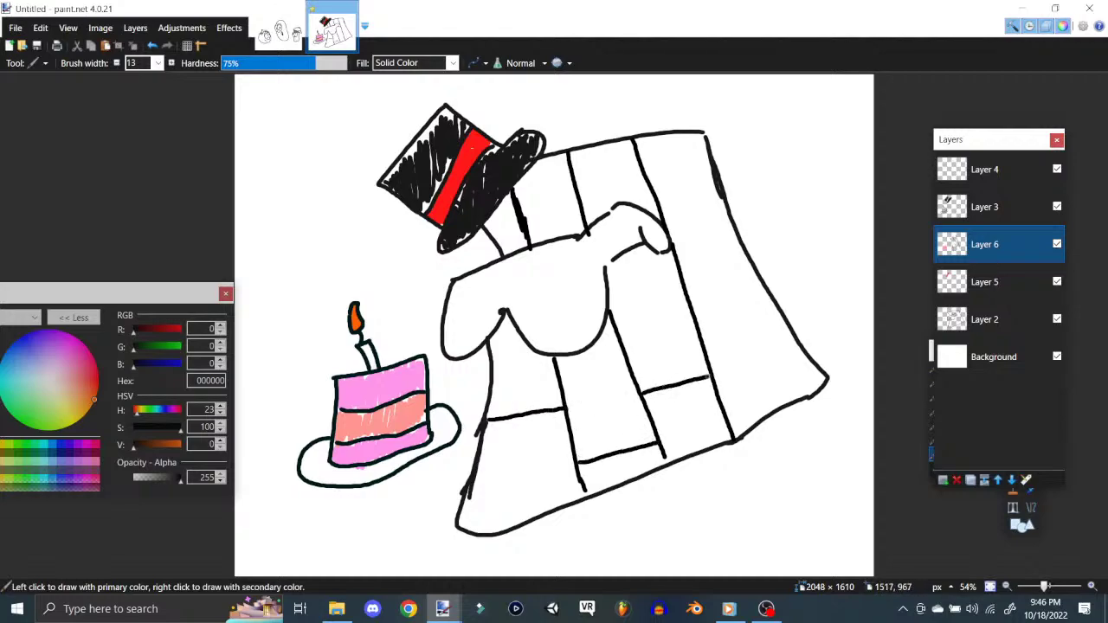
left_click_drag(726, 417, 817, 379)
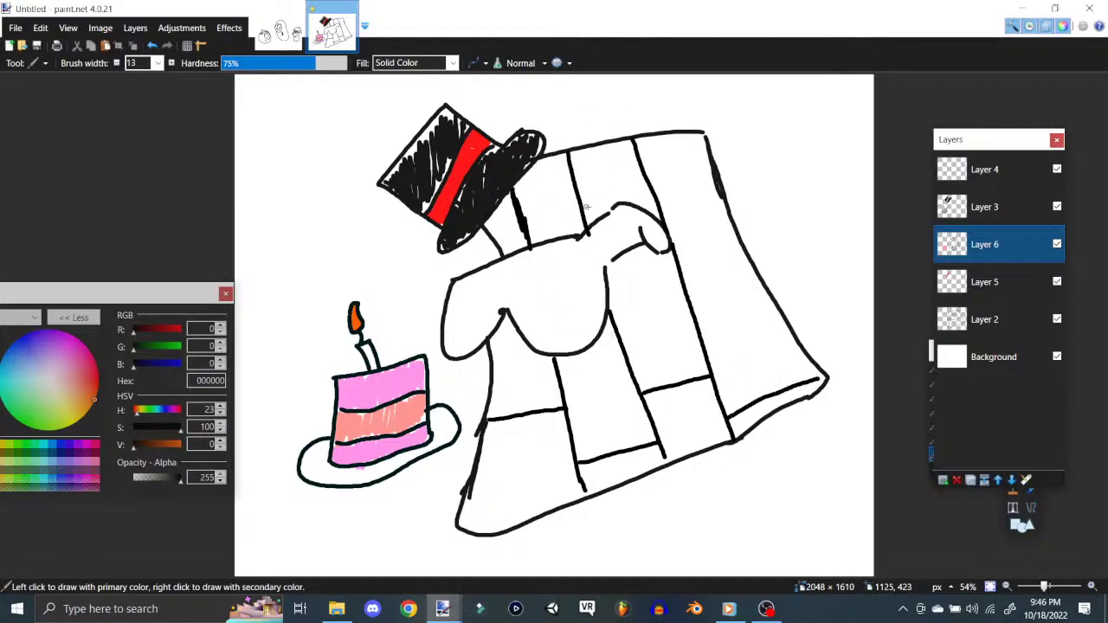
left_click_drag(592, 205, 648, 183)
left_click_drag(518, 204, 573, 192)
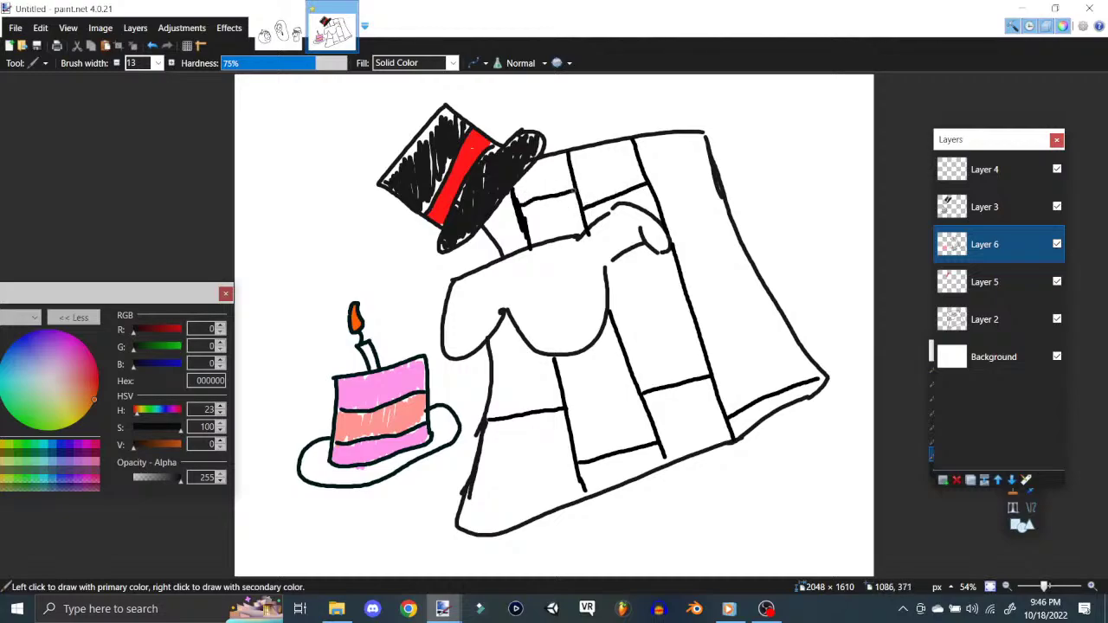
left_click_drag(494, 236, 525, 229)
left_click_drag(645, 169, 708, 149)
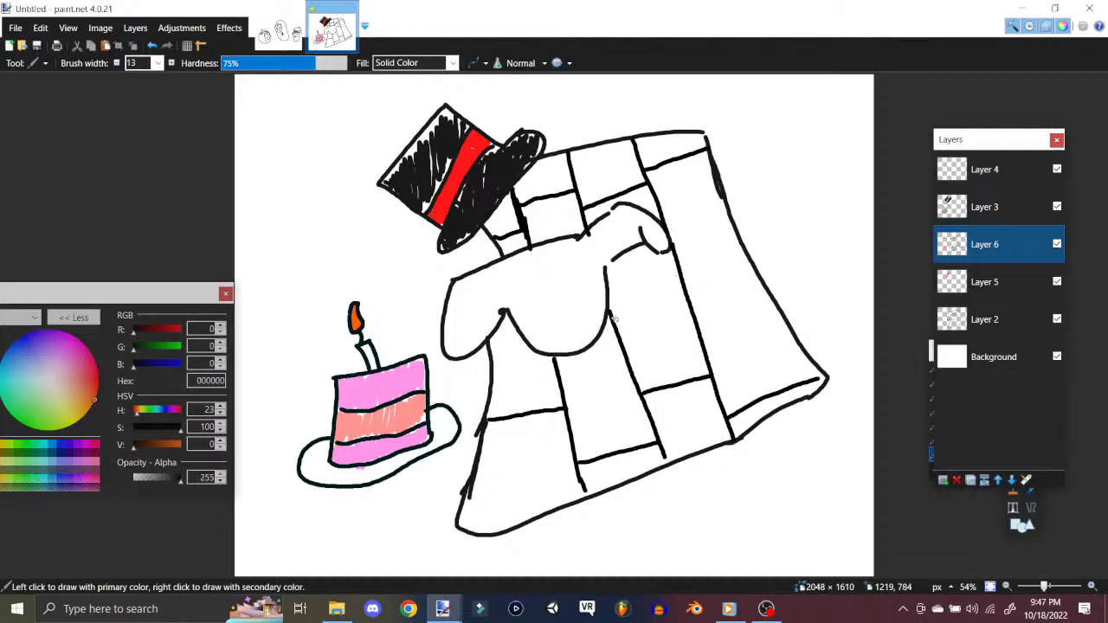
Step: Add black crosslines through the middle of the head's columns to complete the checkered tile pattern around the sunglasses
left_click_drag(648, 307, 680, 299)
left_click_drag(561, 381, 627, 356)
left_click_drag(492, 366, 546, 353)
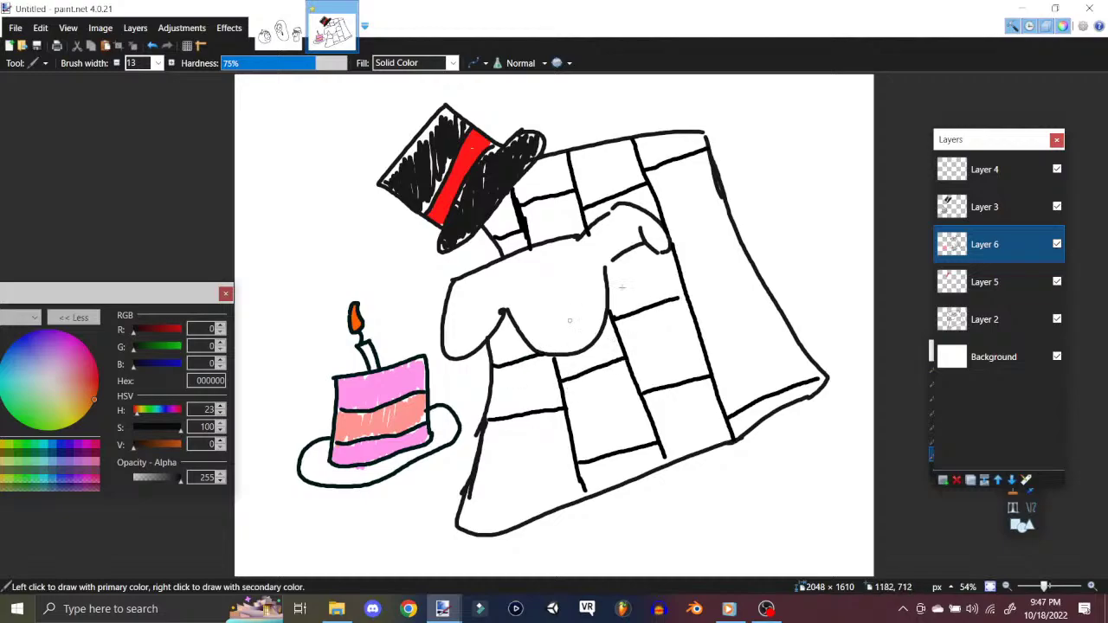
left_click_drag(706, 340, 778, 307)
left_click_drag(675, 252, 743, 231)
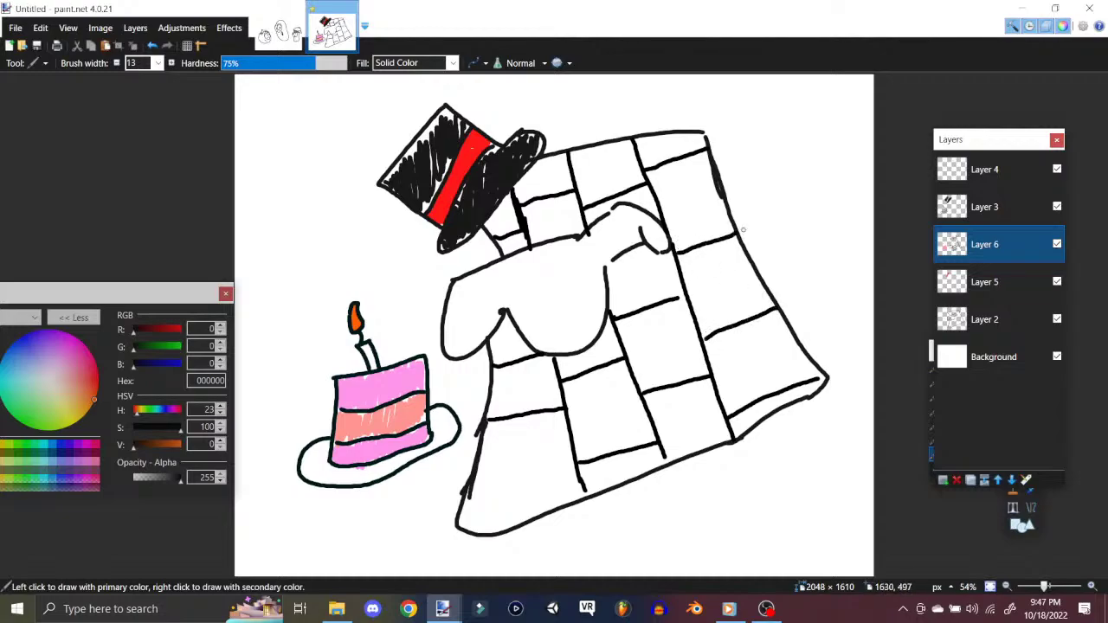
left_click_drag(664, 206, 714, 185)
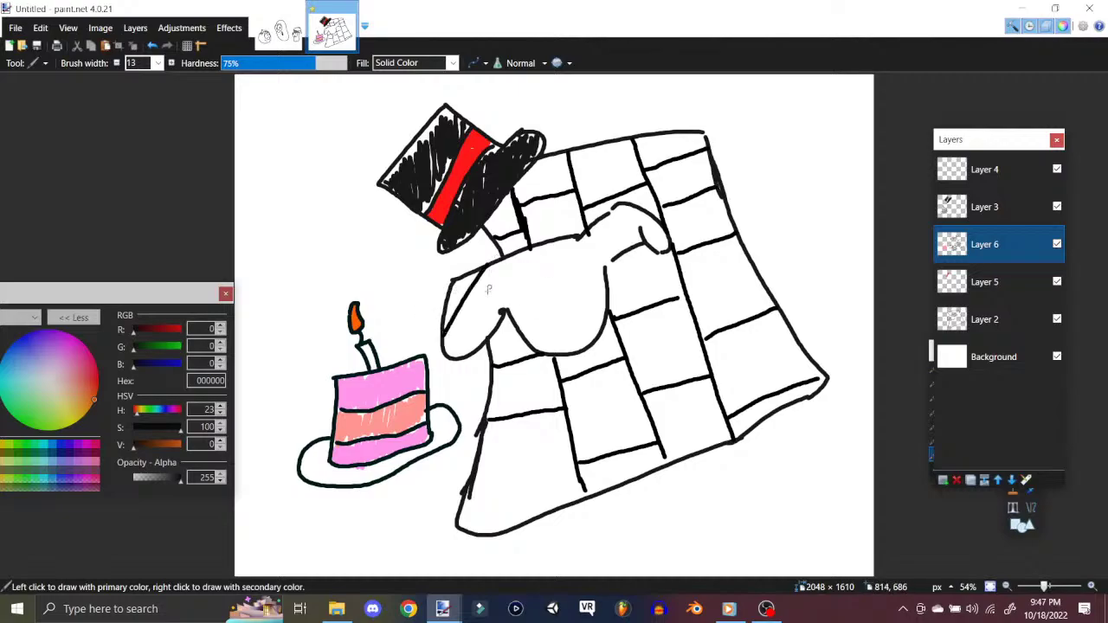
Step: Shade the sunglasses' lenses and temple arm black, leaving slanted white stripes across the lenses as reflections
mouse_move(522, 254)
left_mouse_down()
mouse_move(507, 296)
mouse_move(453, 298)
mouse_move(447, 316)
mouse_move(465, 279)
mouse_move(516, 299)
mouse_move(521, 259)
mouse_move(513, 310)
mouse_move(526, 271)
mouse_move(554, 286)
mouse_move(548, 346)
left_mouse_up()
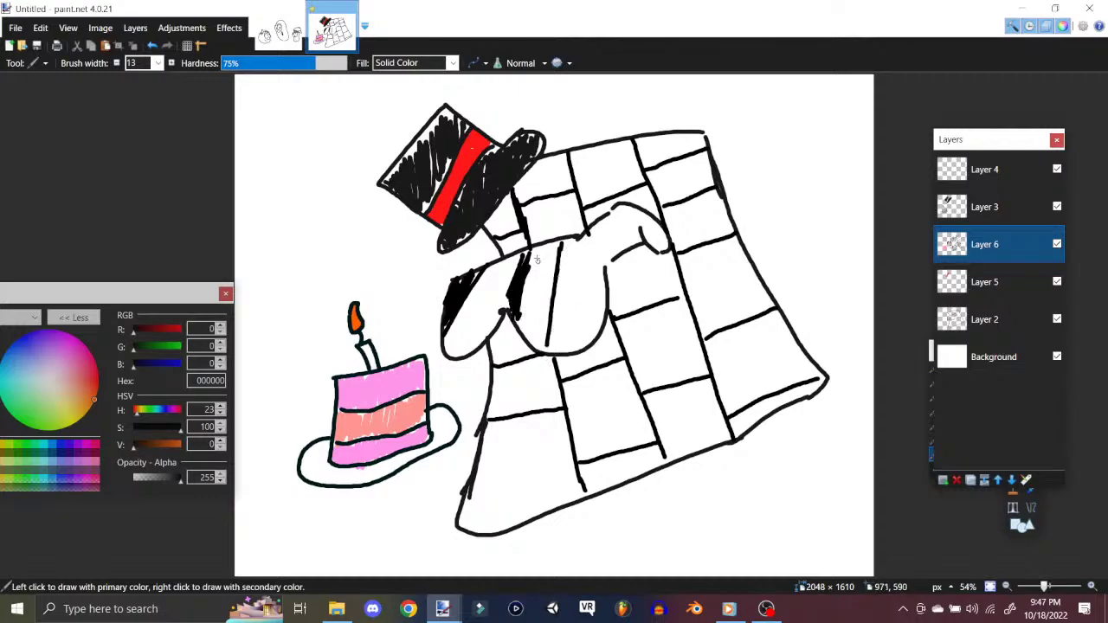
mouse_move(534, 245)
left_mouse_down()
mouse_move(519, 331)
mouse_move(556, 319)
mouse_move(571, 251)
mouse_move(575, 336)
left_mouse_up()
mouse_move(501, 269)
left_mouse_down()
mouse_move(493, 325)
mouse_move(520, 251)
mouse_move(506, 316)
mouse_move(513, 291)
mouse_move(481, 338)
mouse_move(493, 318)
left_mouse_up()
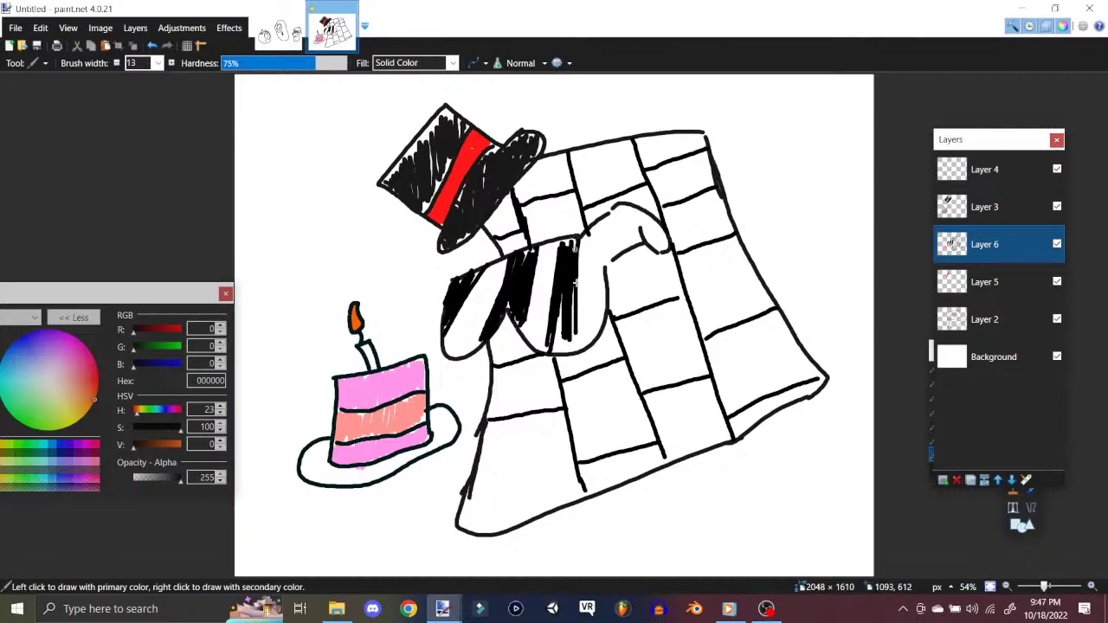
mouse_move(562, 305)
left_mouse_down()
mouse_move(562, 346)
mouse_move(578, 301)
mouse_move(582, 340)
mouse_move(586, 289)
mouse_move(598, 325)
mouse_move(586, 235)
mouse_move(604, 239)
mouse_move(622, 216)
mouse_move(645, 218)
mouse_move(660, 236)
mouse_move(611, 224)
mouse_move(584, 249)
mouse_move(630, 213)
left_mouse_up()
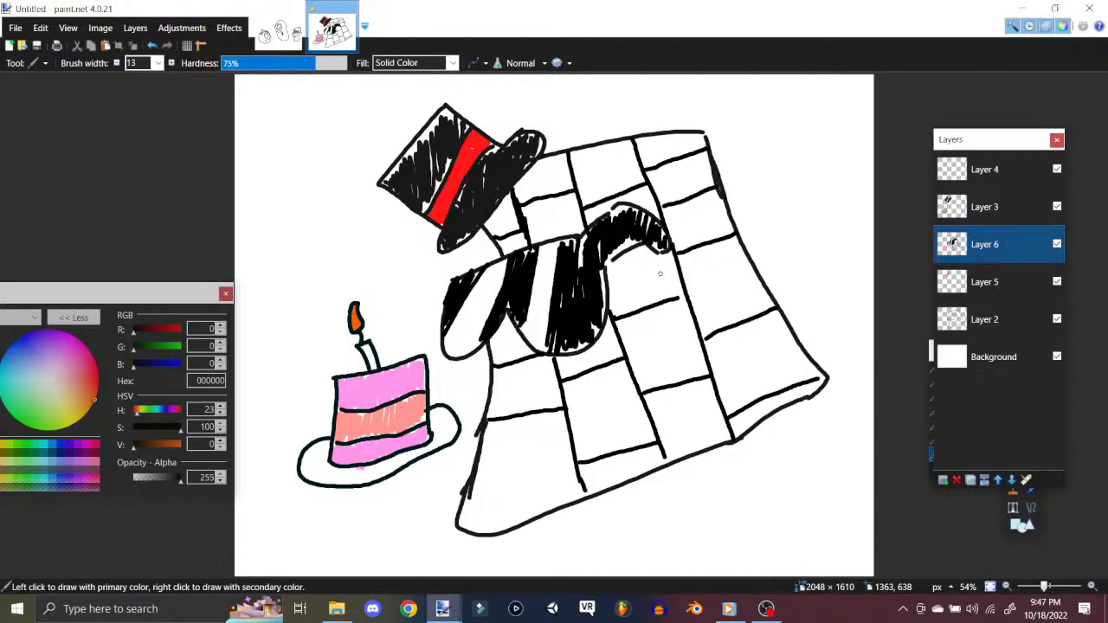
mouse_move(579, 268)
left_mouse_down()
mouse_move(592, 229)
mouse_move(603, 252)
mouse_move(623, 212)
mouse_move(664, 246)
mouse_move(652, 243)
mouse_move(652, 223)
left_mouse_up()
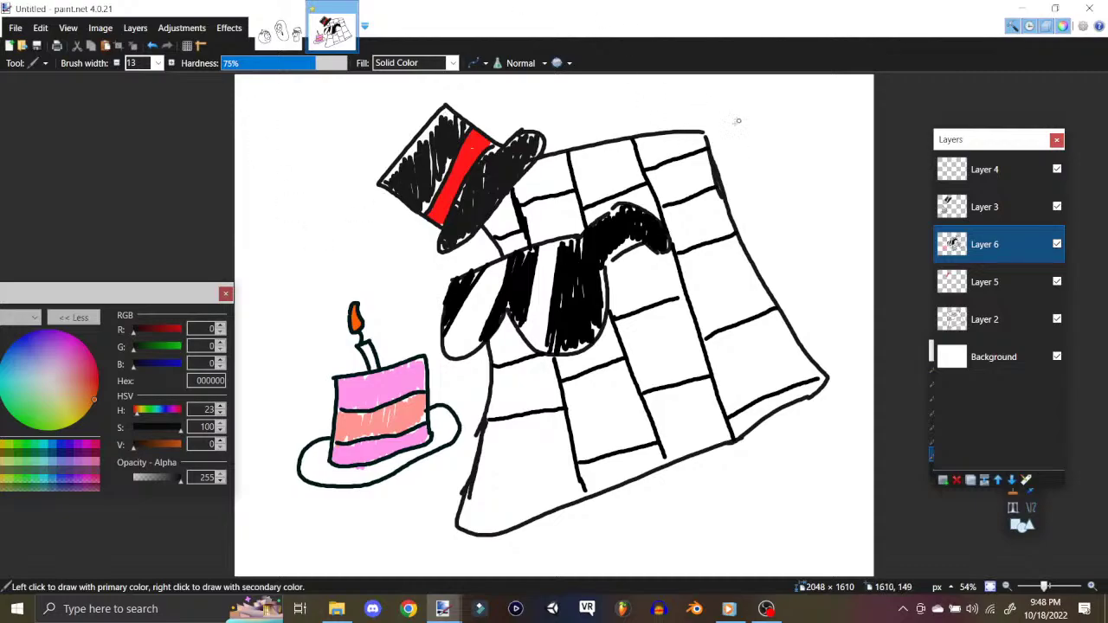
Step: Draw a speech bubble above the head's upper corner with the handwritten text "Here, Have a Potholder"
left_click_drag(730, 164, 742, 150)
left_click_drag(686, 84, 687, 123)
mouse_move(698, 79)
left_mouse_down()
mouse_move(694, 121)
mouse_move(700, 101)
left_mouse_up()
mouse_move(704, 106)
left_mouse_down()
mouse_move(719, 111)
mouse_move(735, 89)
mouse_move(748, 111)
mouse_move(757, 106)
mouse_move(754, 122)
left_mouse_up()
left_click_drag(772, 84, 772, 118)
mouse_move(784, 80)
left_mouse_down()
mouse_move(782, 113)
mouse_move(783, 100)
left_mouse_up()
mouse_move(795, 97)
left_mouse_down()
mouse_move(799, 112)
mouse_move(812, 90)
mouse_move(821, 111)
mouse_move(850, 109)
left_mouse_up()
left_click_drag(724, 123, 728, 149)
mouse_move(725, 123)
left_mouse_down()
mouse_move(753, 143)
mouse_move(776, 120)
mouse_move(772, 142)
mouse_move(785, 140)
left_mouse_up()
mouse_move(797, 126)
left_mouse_down()
mouse_move(793, 138)
mouse_move(819, 137)
left_mouse_up()
mouse_move(818, 128)
left_mouse_down()
mouse_move(847, 132)
mouse_move(859, 115)
left_mouse_up()
mouse_move(743, 153)
left_mouse_down()
mouse_move(799, 157)
mouse_move(858, 130)
mouse_move(858, 86)
mouse_move(685, 84)
mouse_move(668, 110)
mouse_move(687, 130)
mouse_move(746, 151)
left_mouse_up()
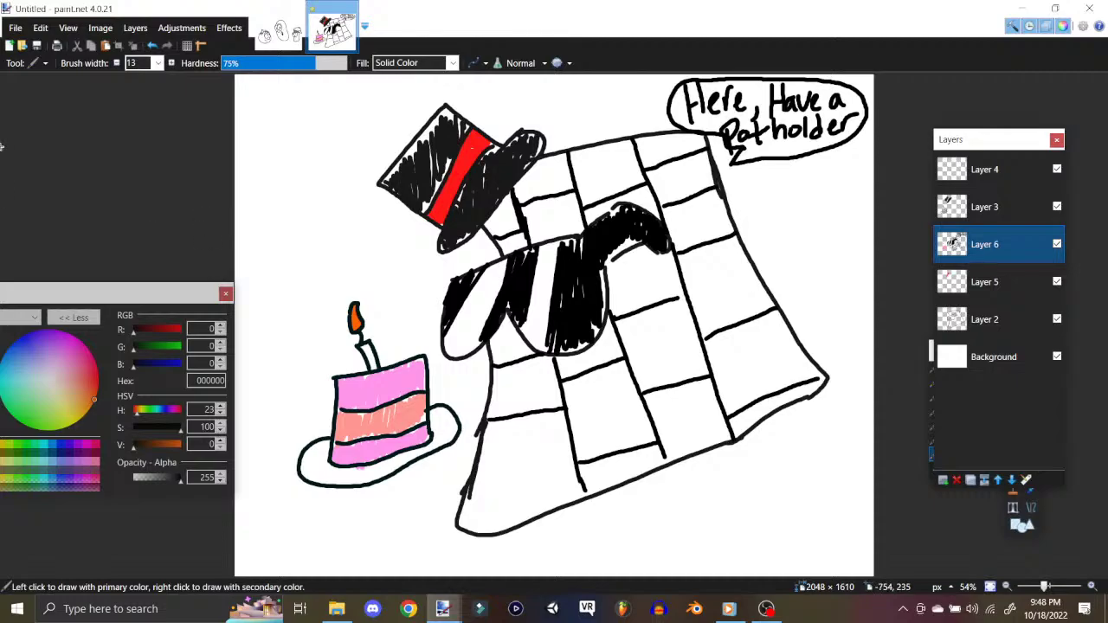
Step: Save the drawing as Wally in paint.net (*.pdn) format in the Drawings folder
left_click(17, 28)
left_click(39, 155)
type("Wally")
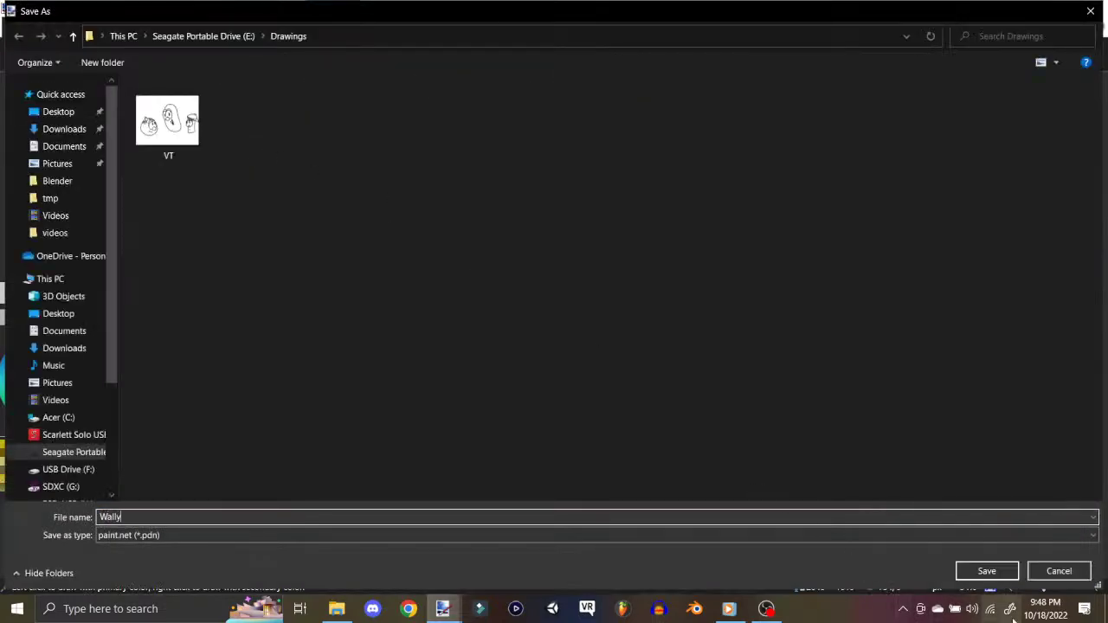
left_click(987, 571)
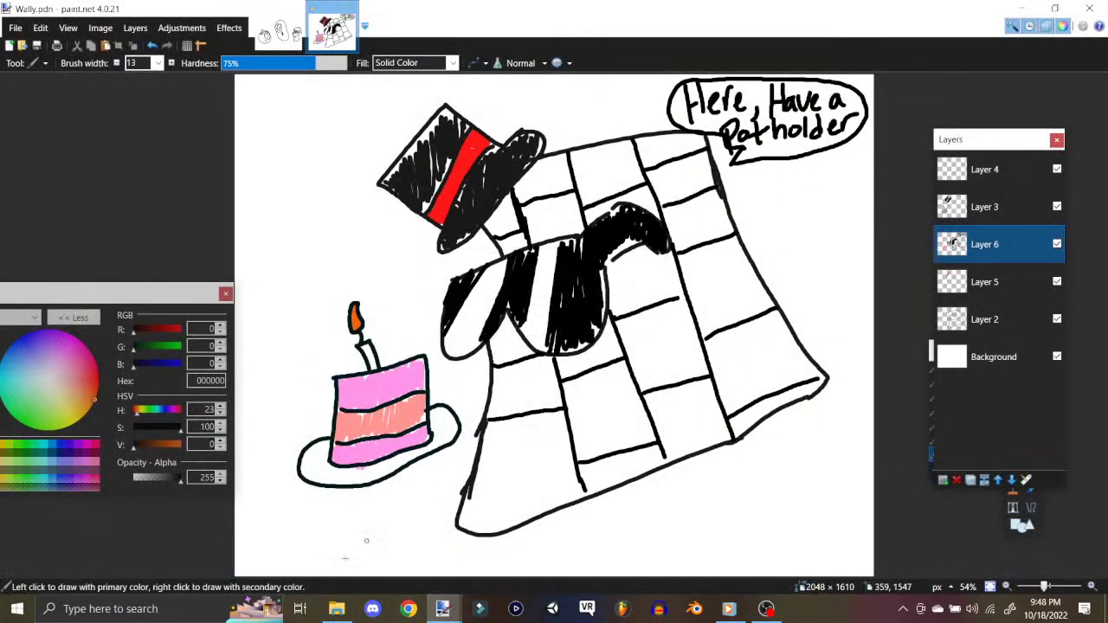
Step: Switch to File Explorer, look through the files on Seagate Portable Drive (E:), and close the window
mouse_move(337, 613)
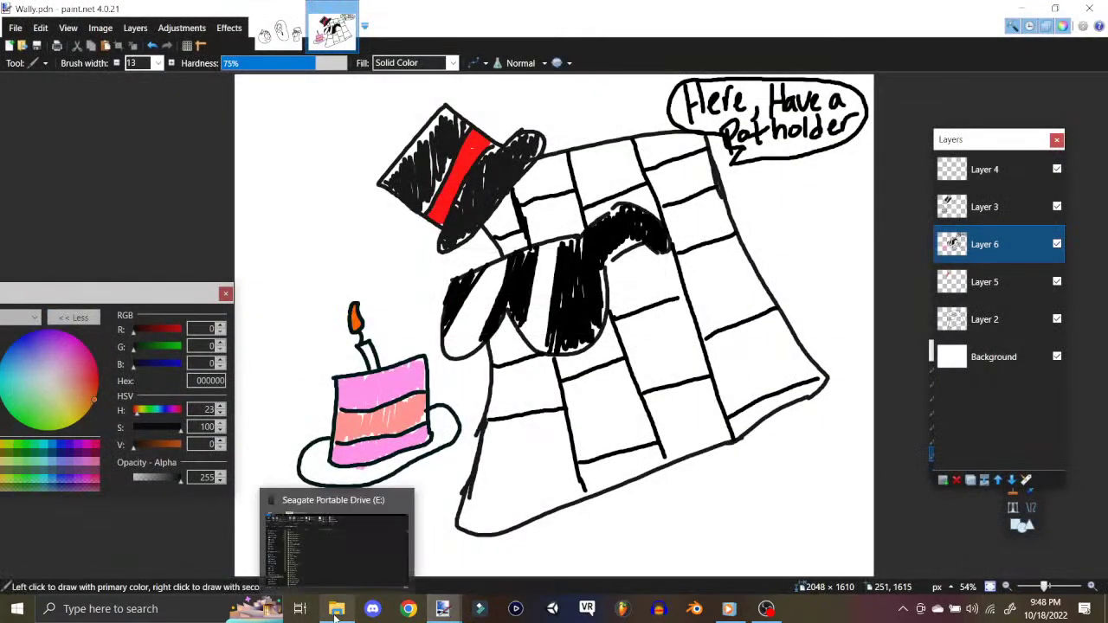
left_click(337, 611)
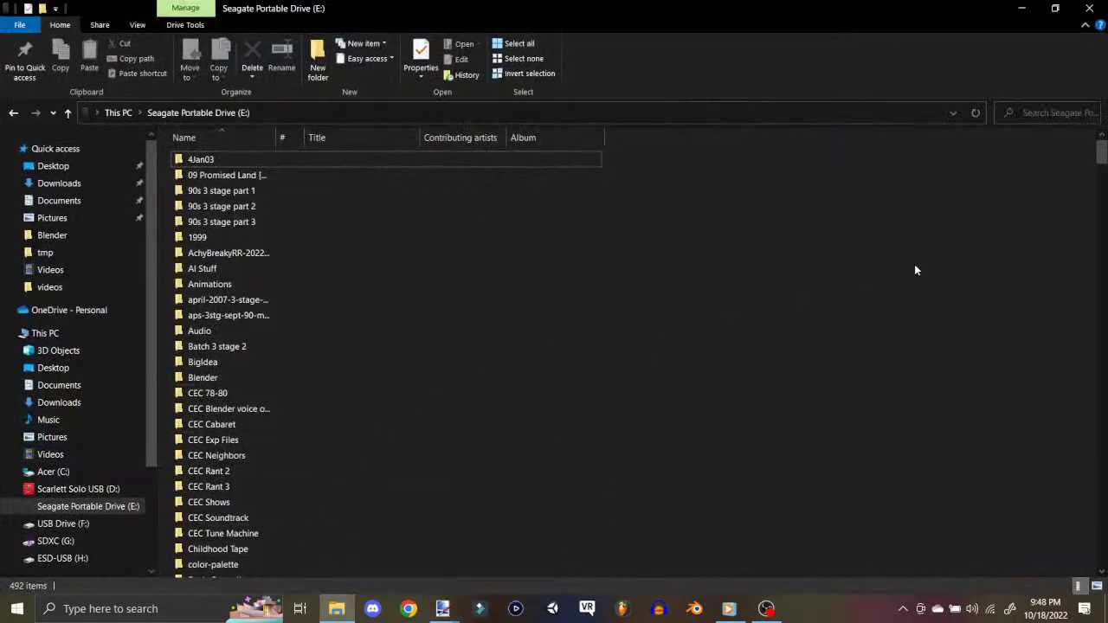
left_click_drag(1101, 154, 1074, 408)
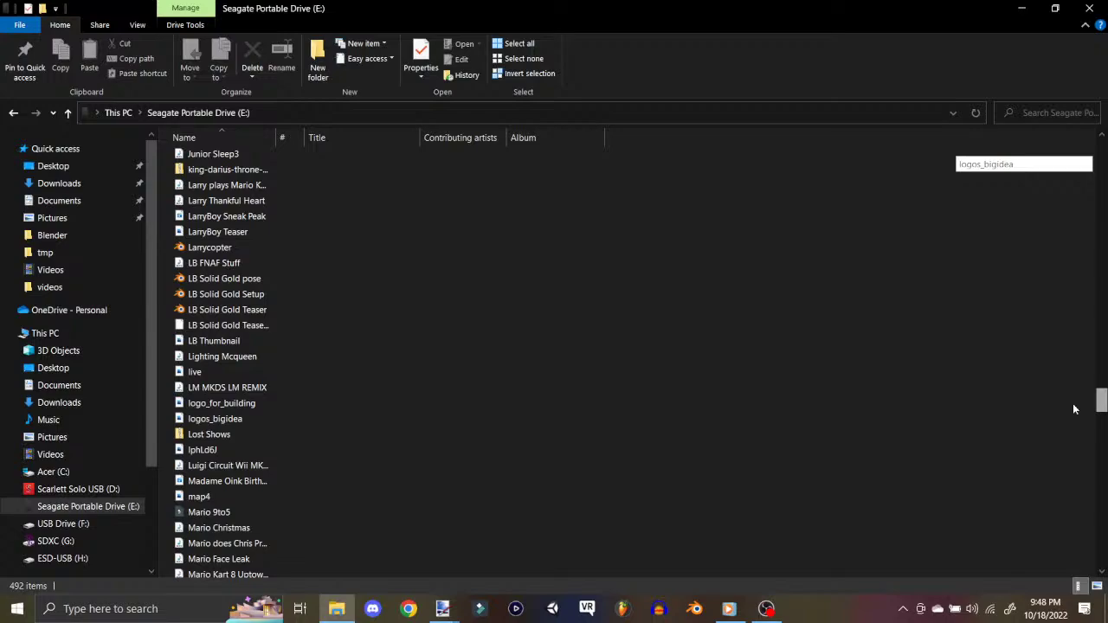
left_click_drag(1073, 408, 1044, 512)
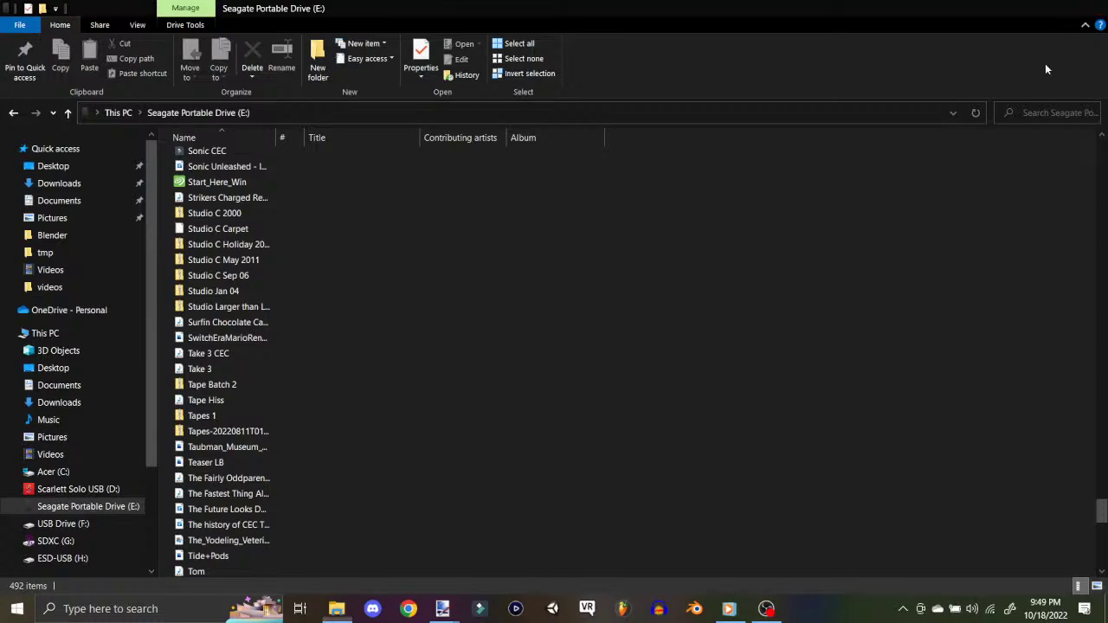
left_click(1089, 7)
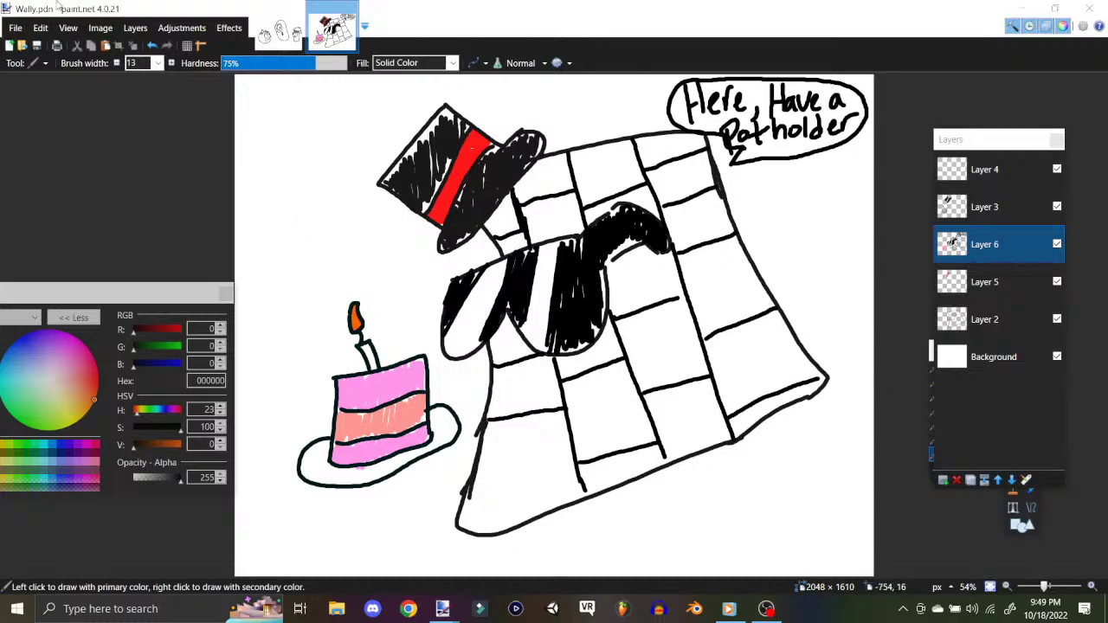
Step: Create a new blank image of 2048 × 1610 pixels
left_click(9, 45)
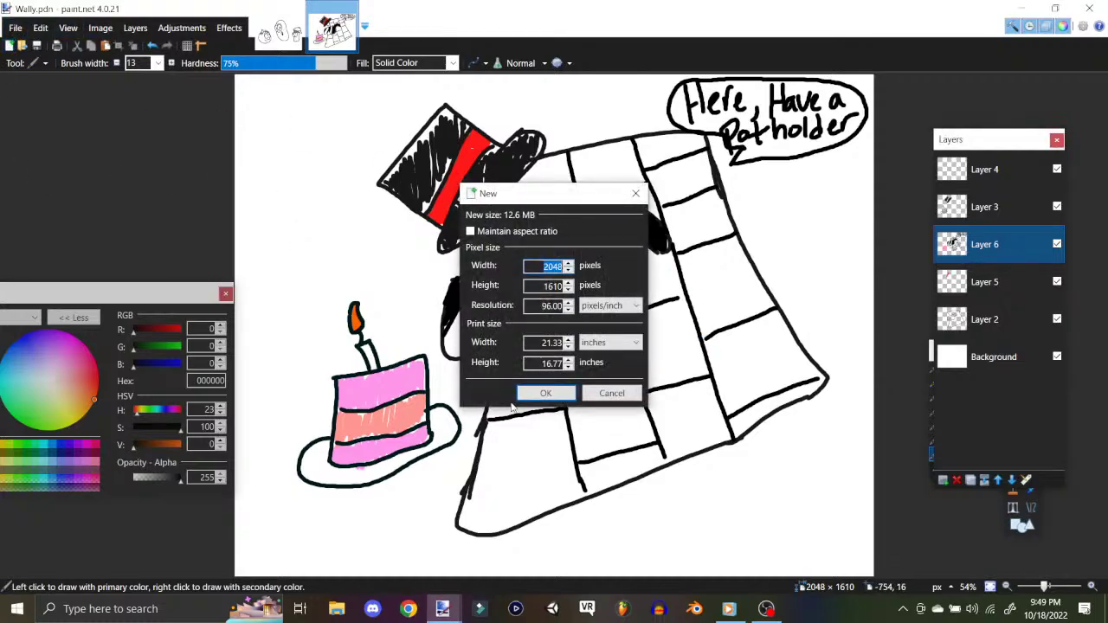
left_click(521, 395)
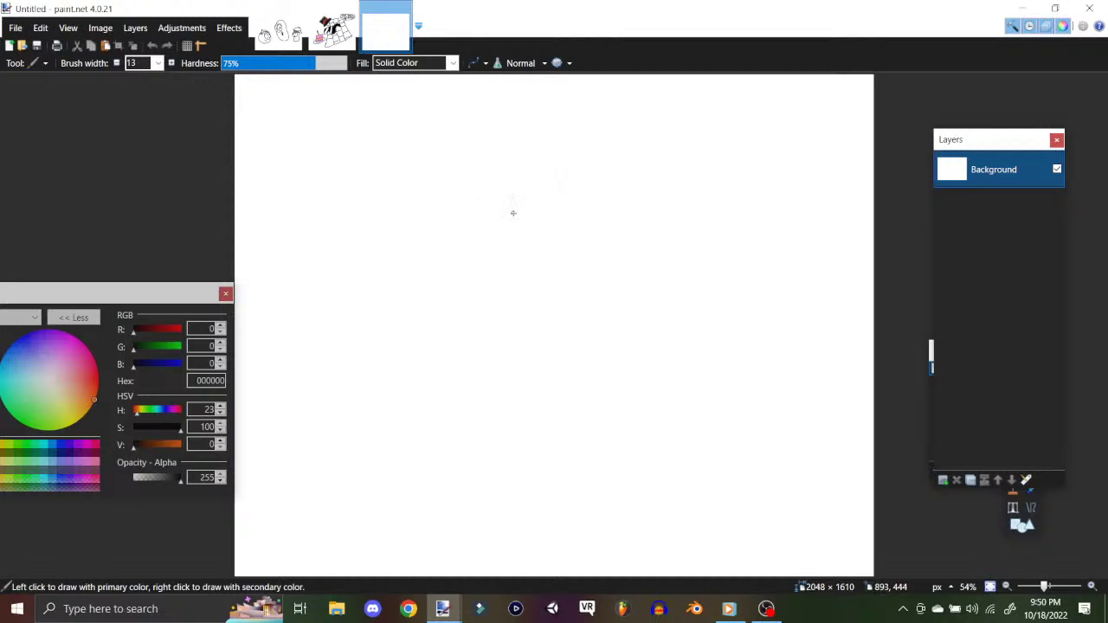
mouse_move(518, 215)
left_mouse_down()
mouse_move(538, 188)
mouse_move(609, 195)
mouse_move(660, 247)
mouse_move(732, 270)
mouse_move(776, 346)
mouse_move(683, 392)
mouse_move(596, 339)
mouse_move(593, 288)
mouse_move(558, 242)
mouse_move(478, 210)
mouse_move(412, 234)
left_mouse_up()
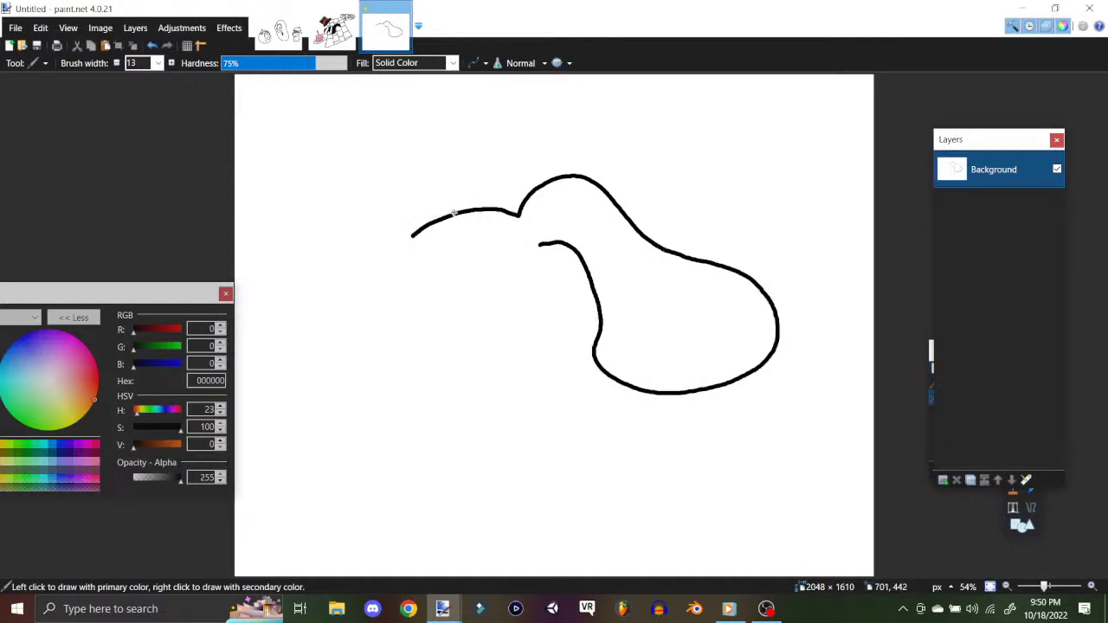
mouse_move(539, 244)
left_mouse_down()
mouse_move(597, 354)
mouse_move(575, 421)
mouse_move(424, 451)
mouse_move(395, 433)
mouse_move(397, 404)
left_mouse_up()
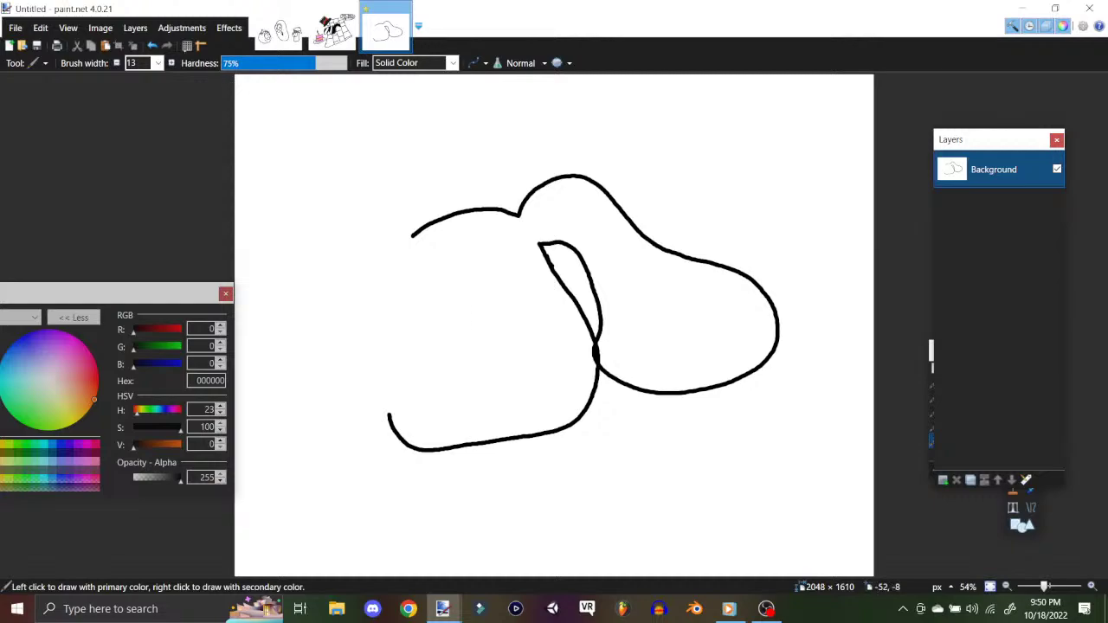
key("ctrl+z")
mouse_move(625, 387)
left_mouse_down()
mouse_move(637, 427)
mouse_move(592, 472)
mouse_move(505, 495)
mouse_move(445, 494)
mouse_move(393, 471)
mouse_move(386, 429)
left_mouse_up()
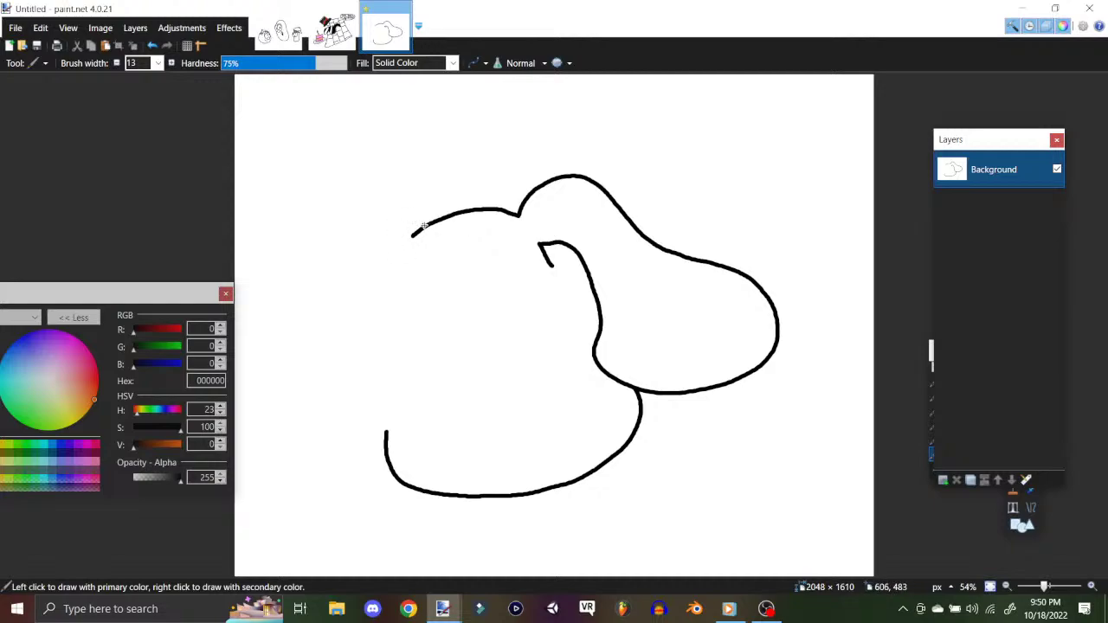
mouse_move(413, 234)
left_mouse_down()
mouse_move(426, 225)
mouse_move(407, 216)
mouse_move(297, 262)
mouse_move(272, 371)
mouse_move(307, 466)
mouse_move(371, 417)
mouse_move(357, 306)
mouse_move(371, 296)
left_mouse_up()
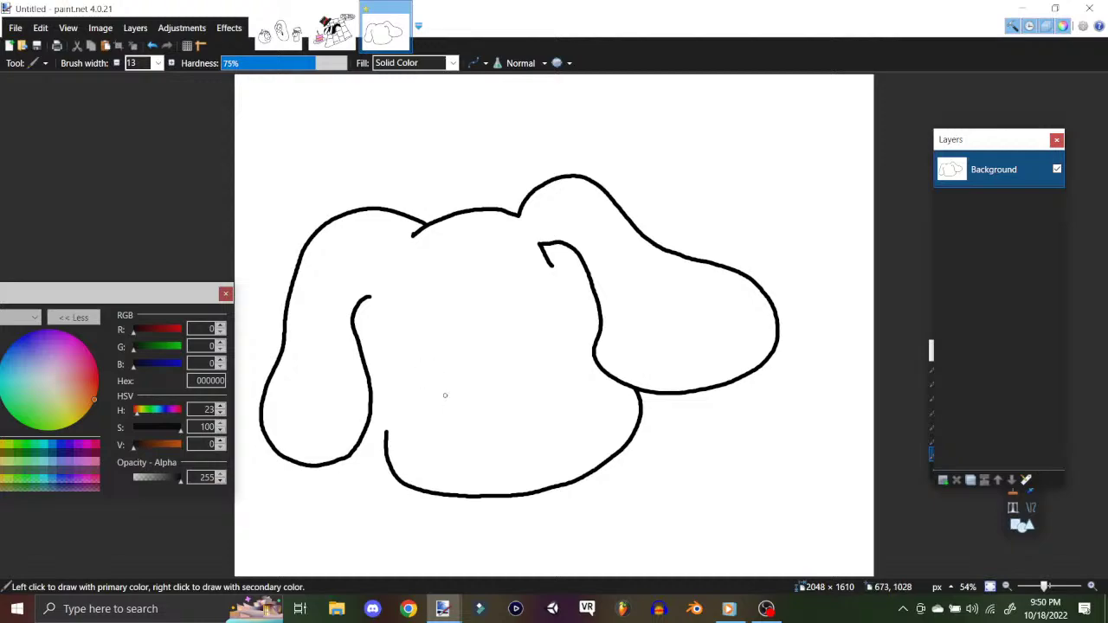
mouse_move(375, 423)
left_mouse_down()
mouse_move(370, 403)
mouse_move(386, 430)
mouse_move(390, 407)
left_mouse_up()
left_click(152, 45)
left_click(151, 45)
left_click(152, 45)
left_click(152, 45)
left_click(151, 45)
left_click(152, 45)
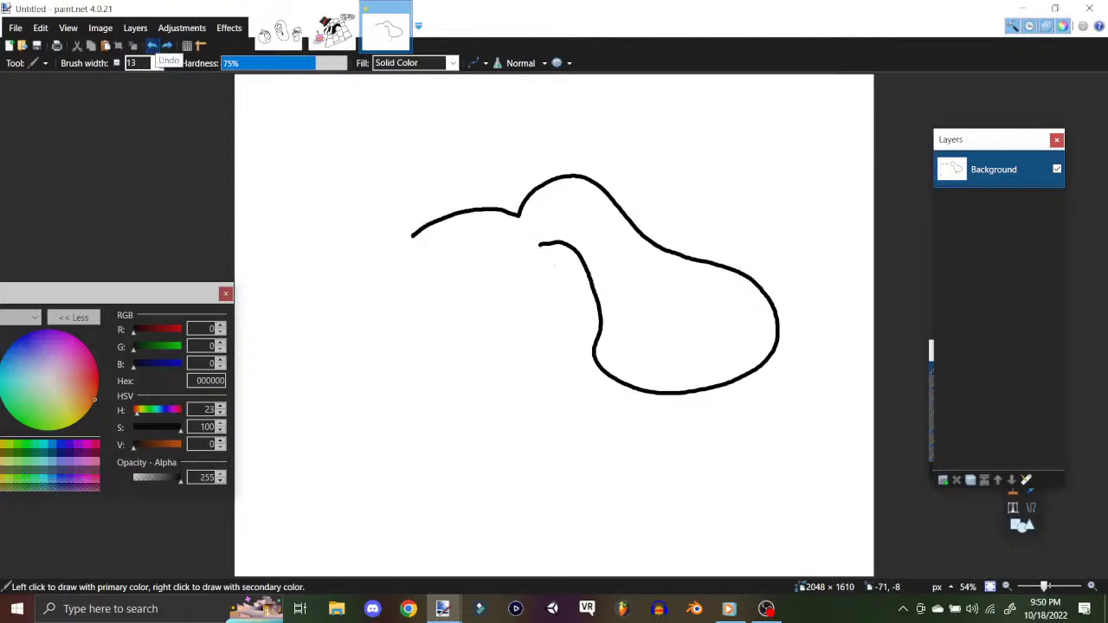
left_click(152, 45)
left_click(151, 45)
Step: Draw a wide, rounded dog head outline on a new layer, and add another layer above it for the ears
left_click(136, 28)
left_click(169, 44)
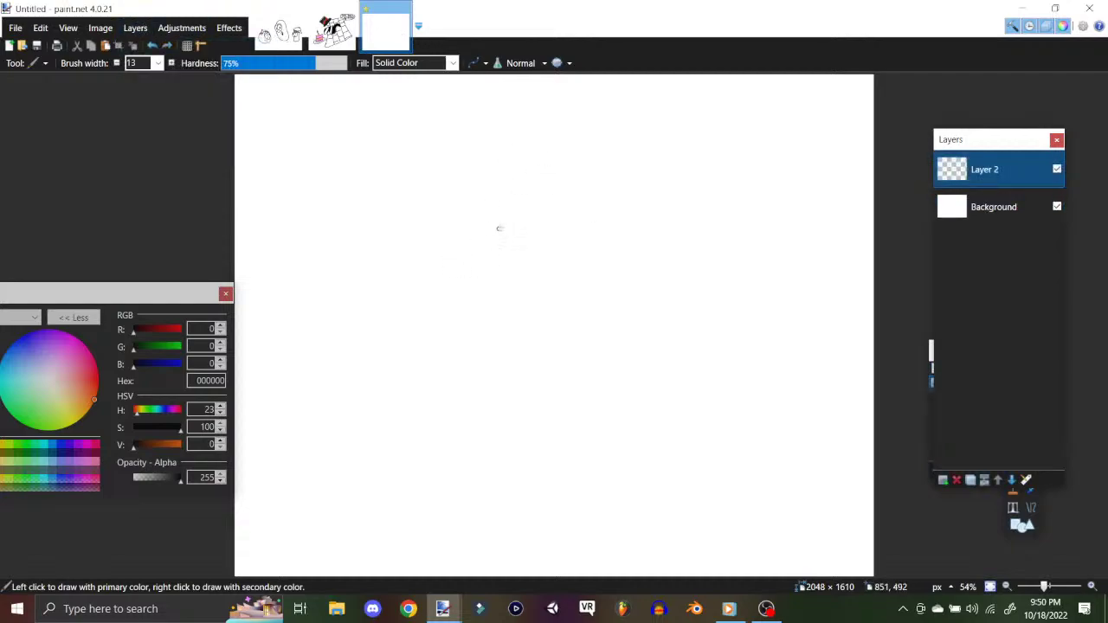
mouse_move(500, 196)
left_mouse_down()
mouse_move(393, 380)
mouse_move(433, 459)
mouse_move(514, 475)
mouse_move(639, 452)
mouse_move(710, 385)
mouse_move(696, 303)
mouse_move(569, 213)
mouse_move(493, 200)
left_mouse_up()
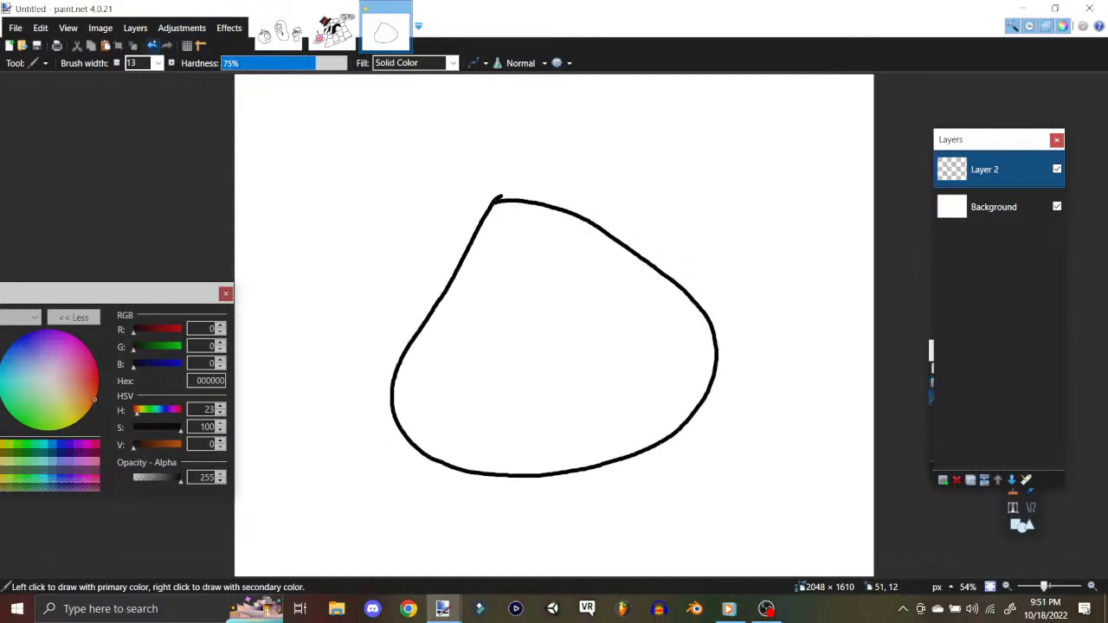
key("ctrl+z")
mouse_move(622, 223)
left_mouse_down()
mouse_move(538, 200)
mouse_move(480, 234)
mouse_move(389, 402)
mouse_move(410, 463)
mouse_move(481, 492)
mouse_move(578, 490)
mouse_move(659, 478)
mouse_move(714, 450)
mouse_move(739, 388)
mouse_move(728, 349)
mouse_move(661, 284)
mouse_move(613, 215)
left_mouse_up()
left_click(135, 28)
left_click(158, 44)
mouse_move(594, 206)
left_mouse_down()
mouse_move(636, 147)
mouse_move(709, 155)
mouse_move(759, 230)
mouse_move(839, 284)
mouse_move(849, 365)
mouse_move(801, 388)
mouse_move(753, 330)
mouse_move(737, 283)
mouse_move(667, 233)
left_mouse_up()
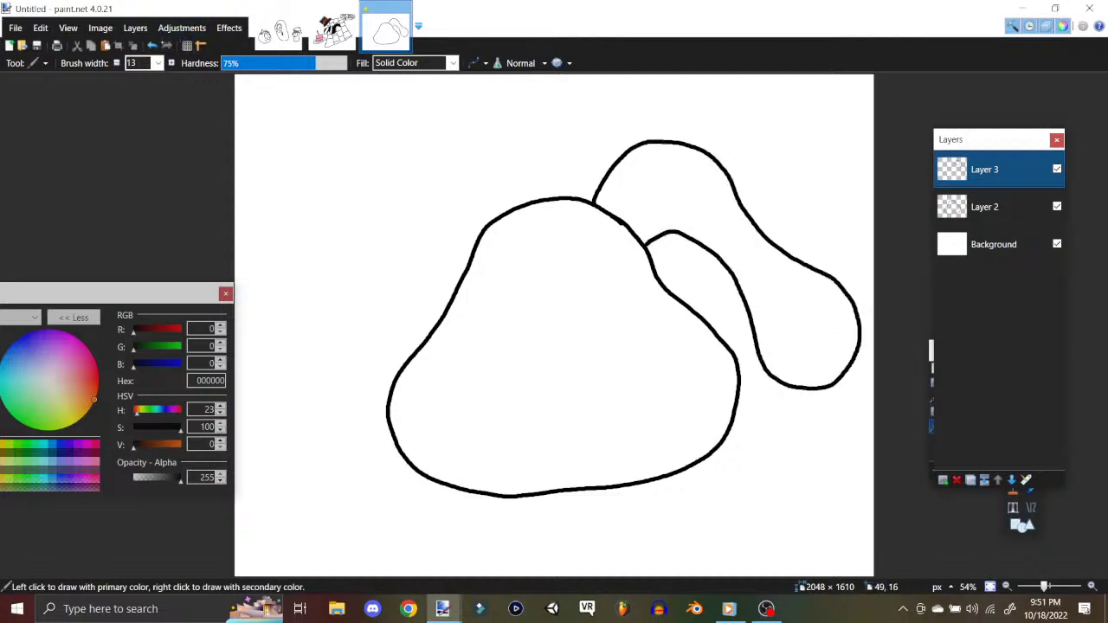
left_click(152, 45)
mouse_move(491, 220)
left_mouse_down()
mouse_move(443, 181)
mouse_move(349, 191)
mouse_move(276, 353)
mouse_move(295, 449)
mouse_move(367, 419)
mouse_move(378, 322)
left_mouse_up()
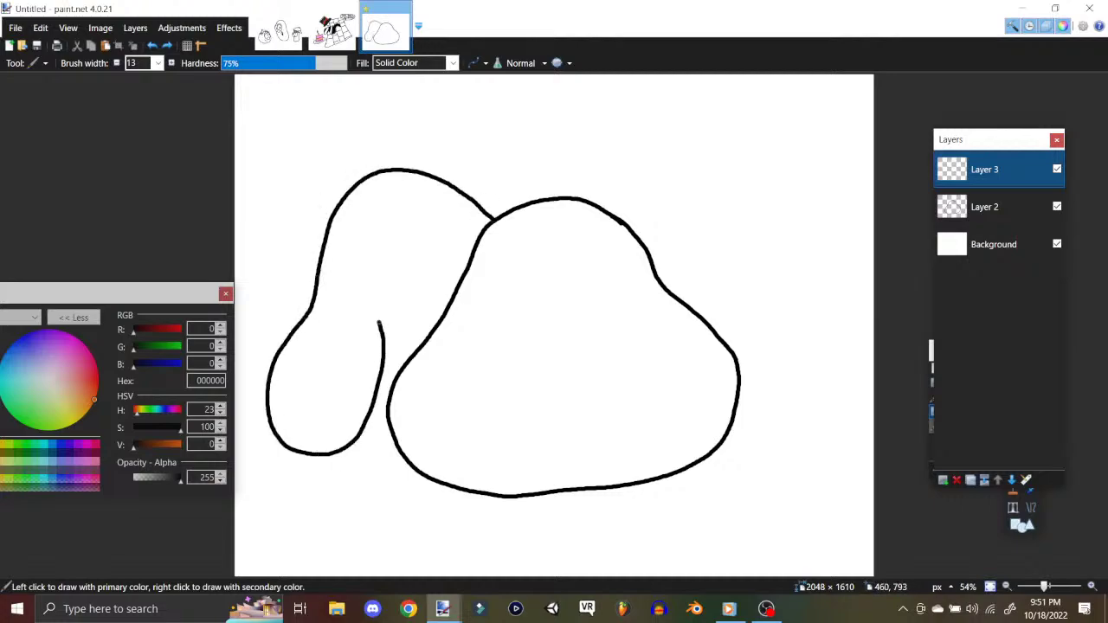
left_click(152, 45)
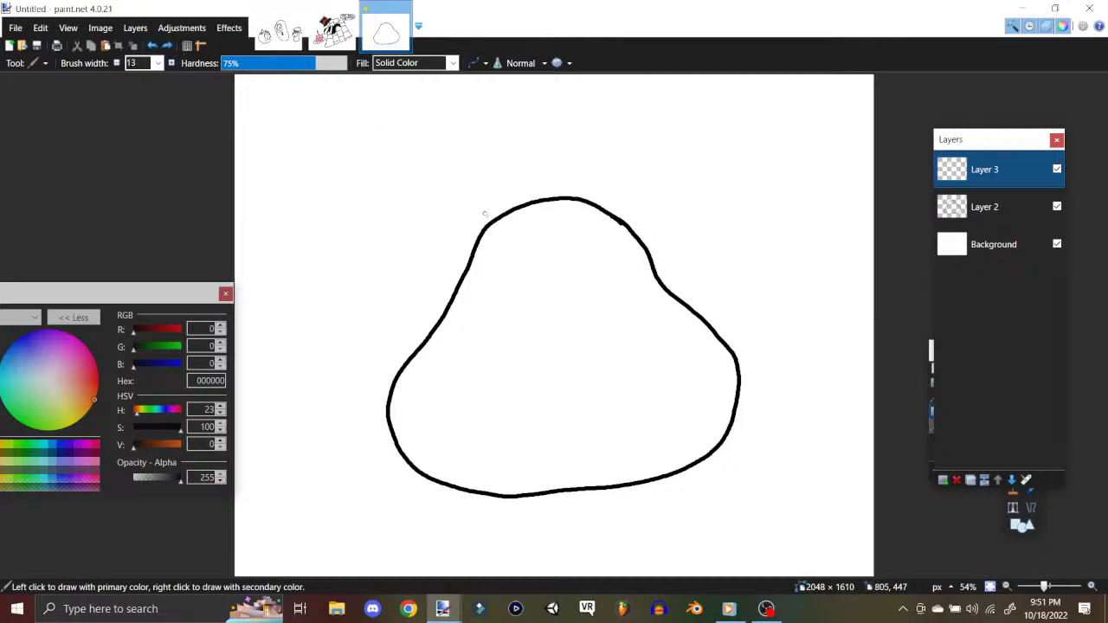
mouse_move(496, 217)
left_mouse_down()
mouse_move(394, 203)
mouse_move(292, 279)
mouse_move(276, 379)
mouse_move(387, 326)
left_mouse_up()
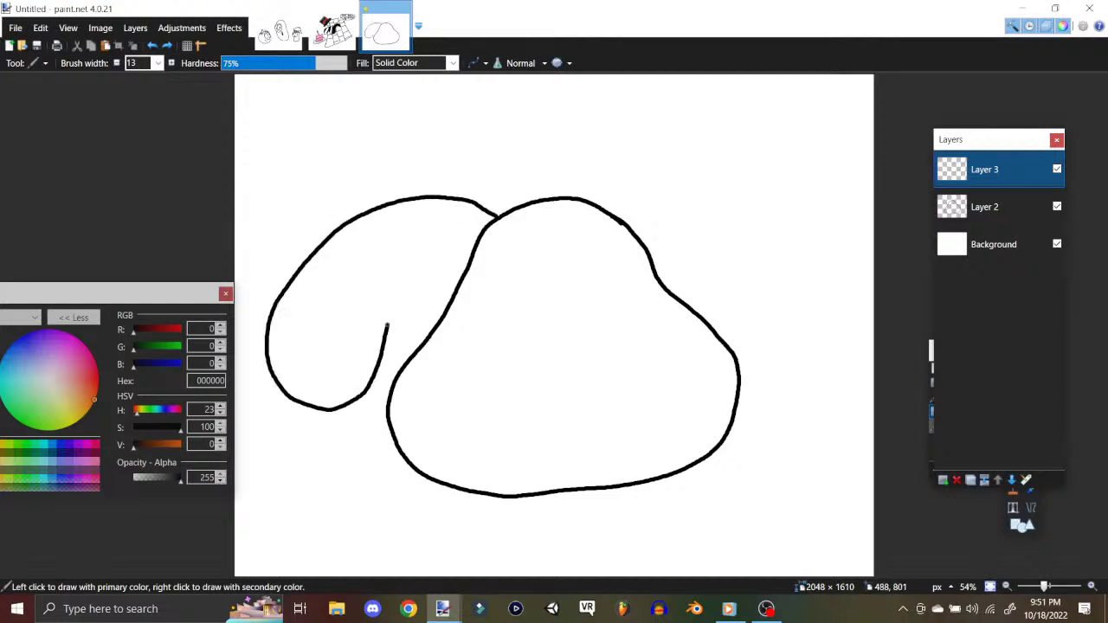
left_click(153, 45)
mouse_move(498, 214)
left_mouse_down()
mouse_move(455, 189)
mouse_move(266, 327)
mouse_move(261, 404)
mouse_move(355, 422)
mouse_move(406, 296)
mouse_move(468, 274)
left_mouse_up()
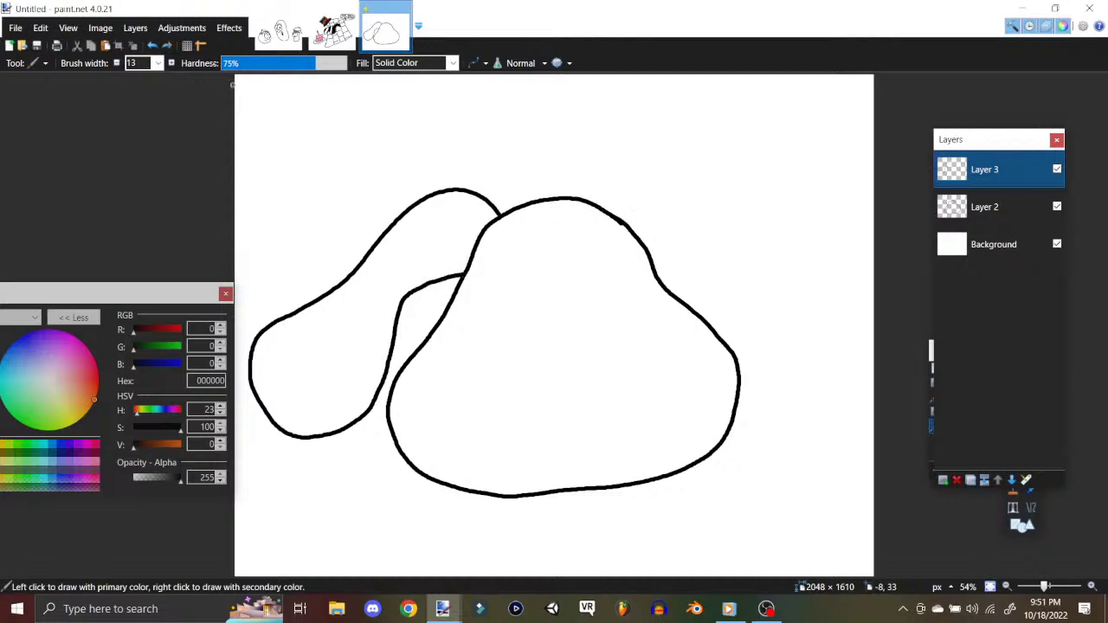
left_click(152, 45)
Step: Draw two long floppy ears on Layer 3, one on each side of the head's top
mouse_move(593, 203)
left_mouse_down()
mouse_move(601, 159)
mouse_move(671, 141)
mouse_move(713, 186)
mouse_move(788, 209)
mouse_move(841, 271)
mouse_move(808, 349)
mouse_move(739, 337)
mouse_move(697, 226)
mouse_move(637, 222)
left_mouse_up()
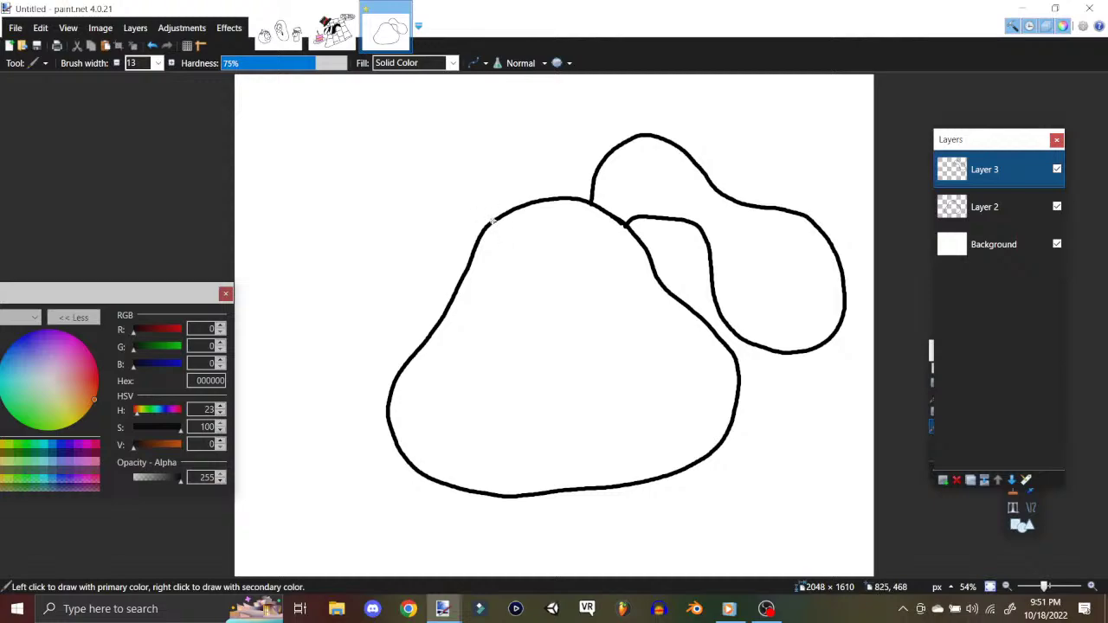
mouse_move(495, 216)
left_mouse_down()
mouse_move(411, 158)
mouse_move(305, 272)
mouse_move(270, 377)
mouse_move(349, 412)
mouse_move(388, 336)
mouse_move(383, 265)
mouse_move(417, 220)
mouse_move(477, 246)
left_mouse_up()
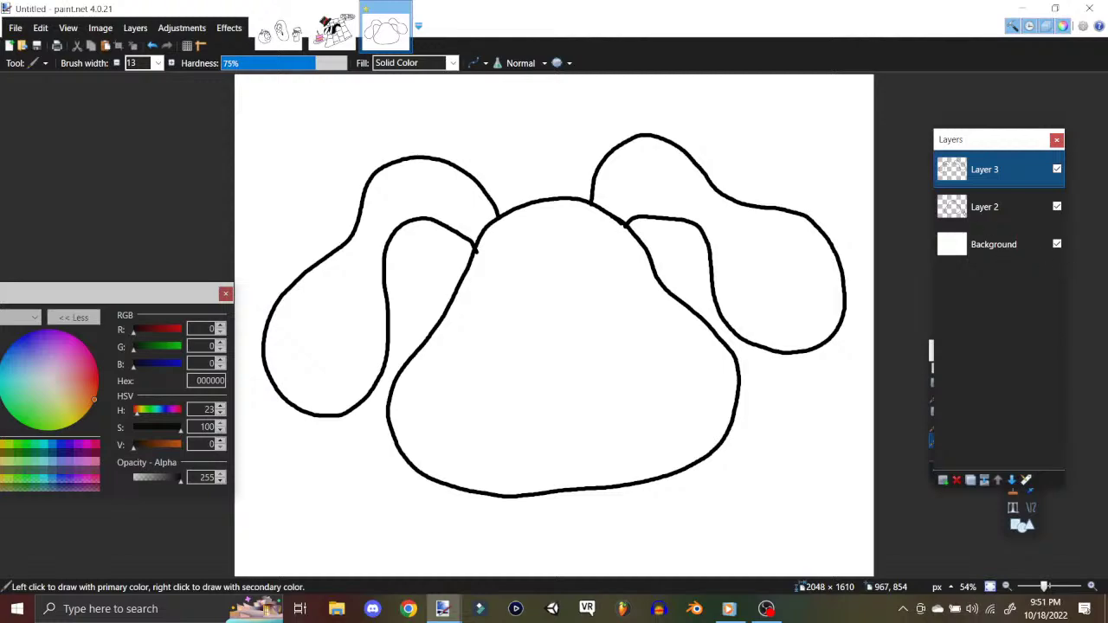
Step: On Layer 2, draw a lobed nose in the middle of the face and two narrow oval eyes with divided pupils above it
left_click(984, 206)
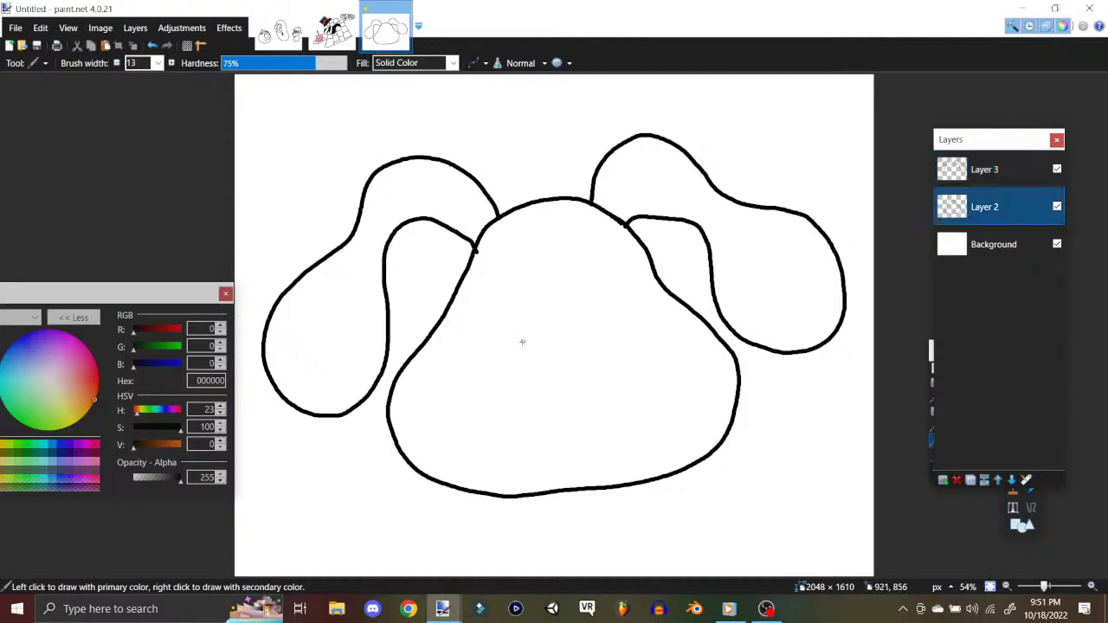
mouse_move(528, 348)
left_mouse_down()
mouse_move(556, 324)
mouse_move(591, 326)
mouse_move(613, 347)
mouse_move(610, 368)
mouse_move(583, 384)
mouse_move(550, 374)
left_mouse_up()
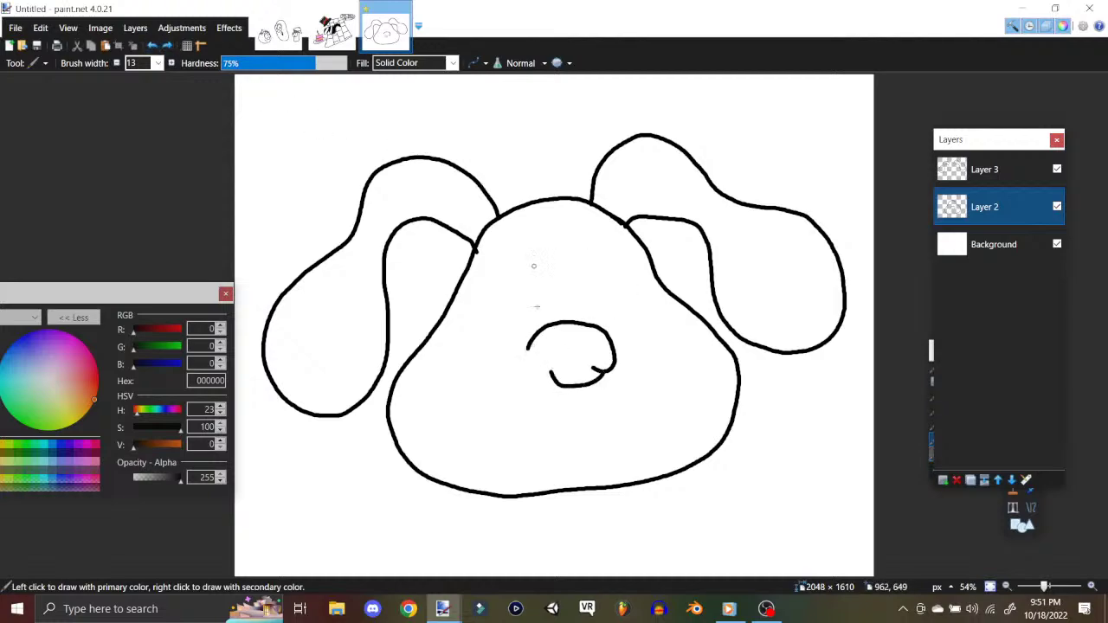
mouse_move(530, 343)
left_mouse_down()
mouse_move(525, 369)
mouse_move(551, 376)
left_mouse_up()
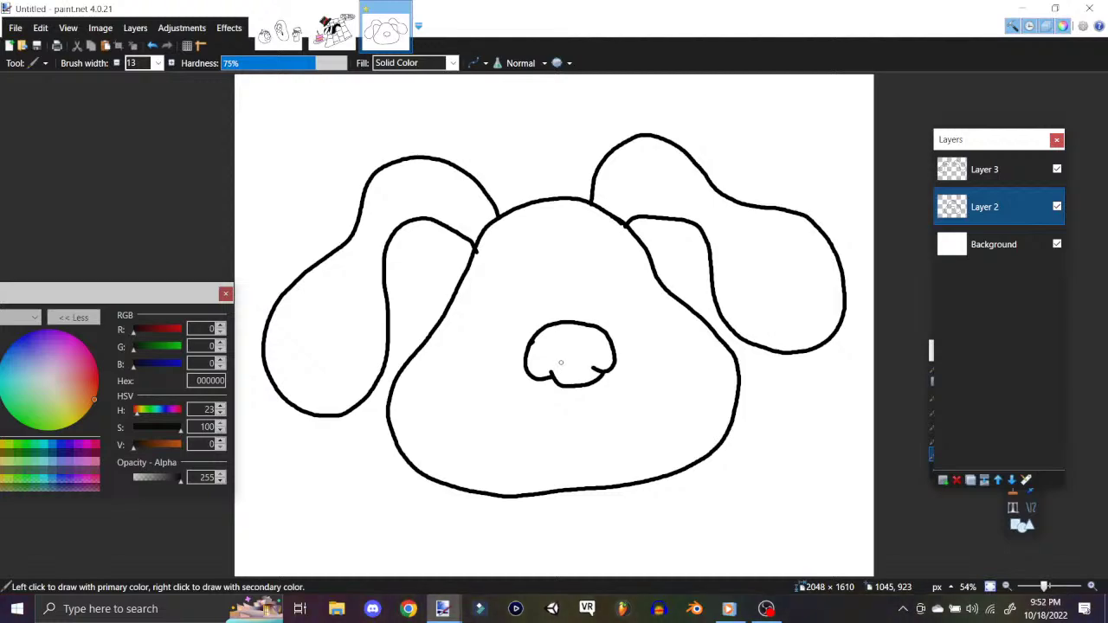
mouse_move(577, 319)
left_mouse_down()
mouse_move(574, 254)
mouse_move(586, 252)
mouse_move(598, 276)
mouse_move(584, 322)
left_mouse_up()
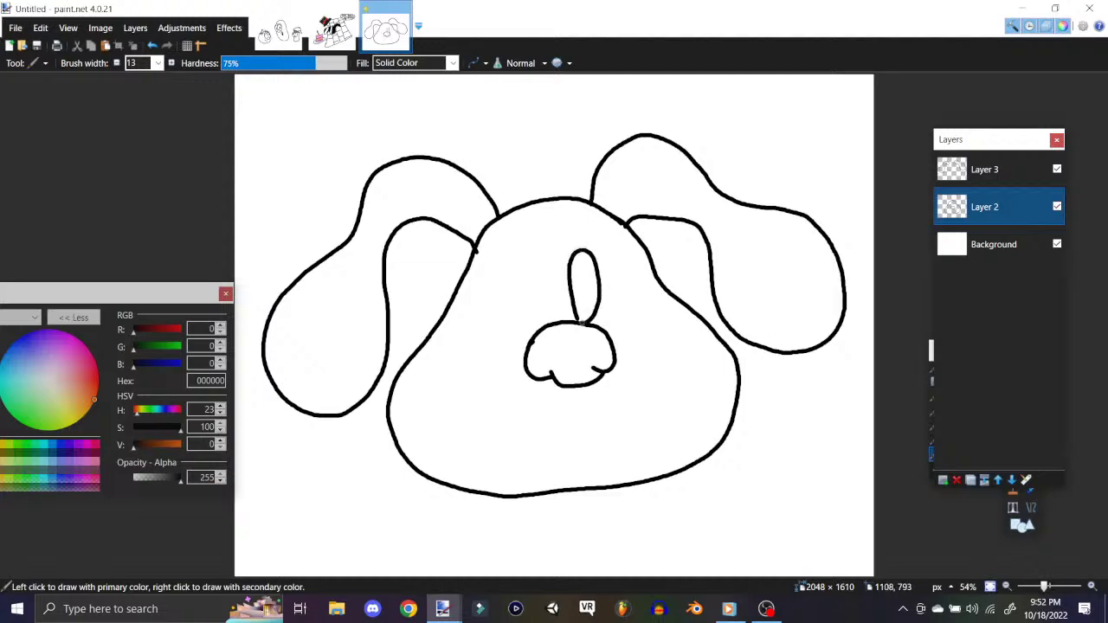
left_click(153, 45)
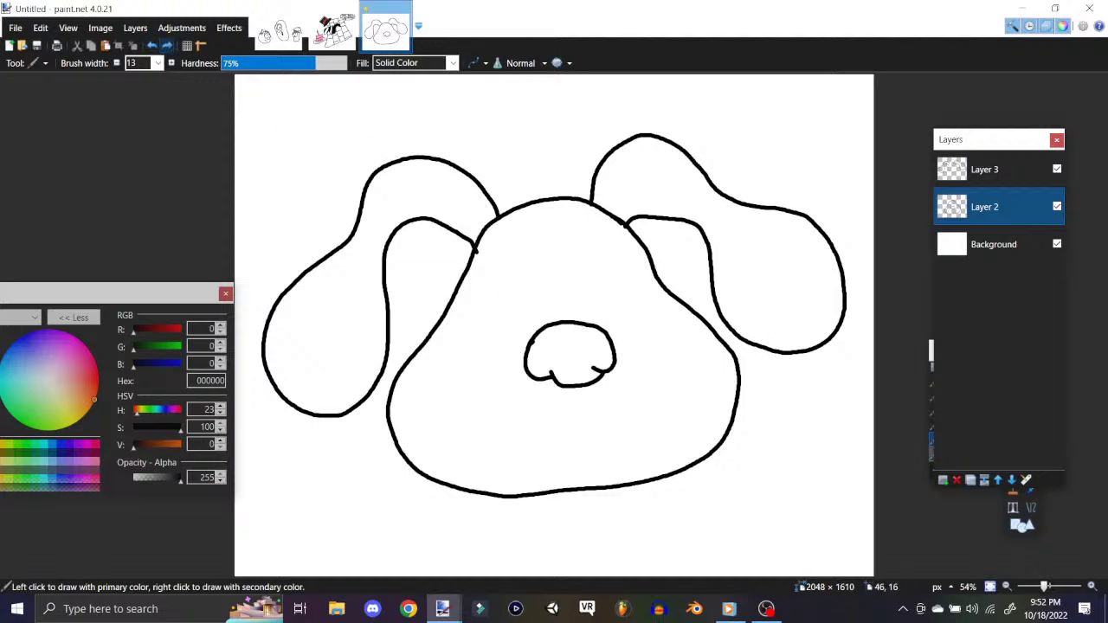
mouse_move(569, 307)
left_mouse_down()
mouse_move(577, 268)
mouse_move(589, 285)
mouse_move(578, 319)
mouse_move(549, 280)
mouse_move(535, 311)
mouse_move(546, 323)
mouse_move(551, 290)
mouse_move(537, 296)
mouse_move(552, 285)
mouse_move(594, 291)
left_mouse_up()
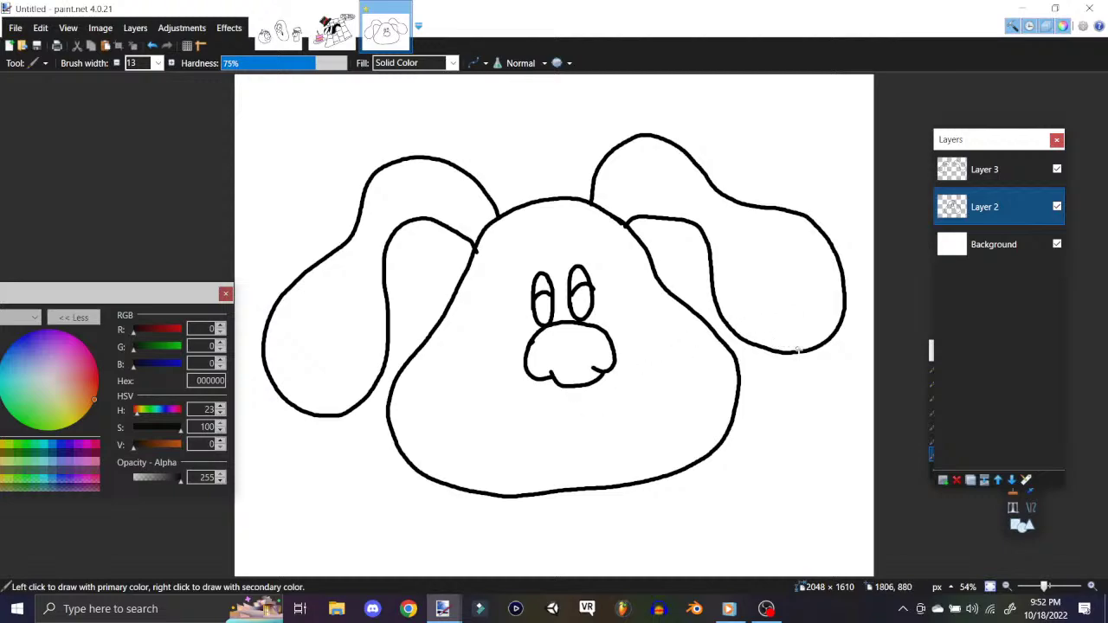
Step: Outline three rounded spots on the ears: one at the right ear's tip and two on the left ear's edges
mouse_move(793, 350)
left_mouse_down()
mouse_move(792, 293)
mouse_move(839, 263)
left_mouse_up()
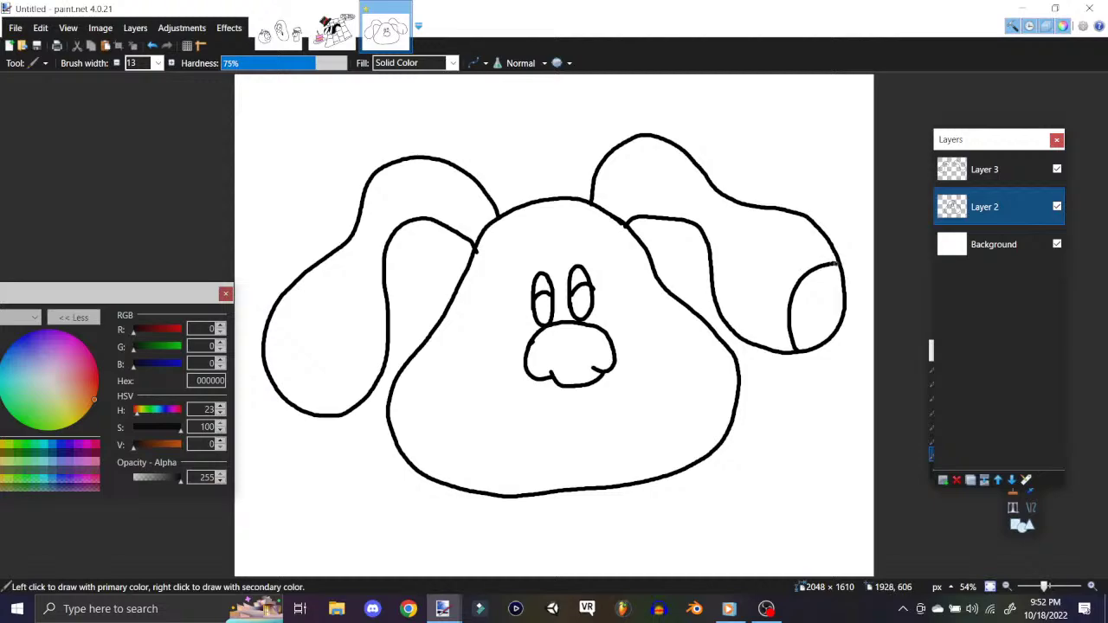
mouse_move(377, 174)
left_mouse_down()
mouse_move(417, 203)
mouse_move(433, 184)
mouse_move(407, 158)
left_mouse_up()
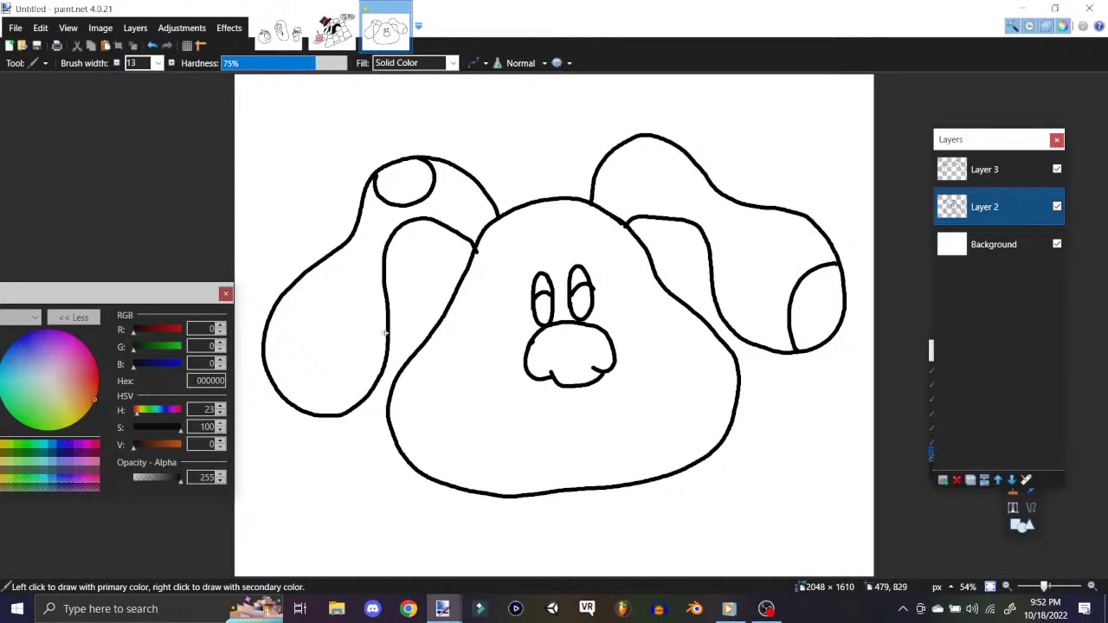
mouse_move(385, 325)
left_mouse_down()
mouse_move(359, 334)
mouse_move(343, 405)
left_mouse_up()
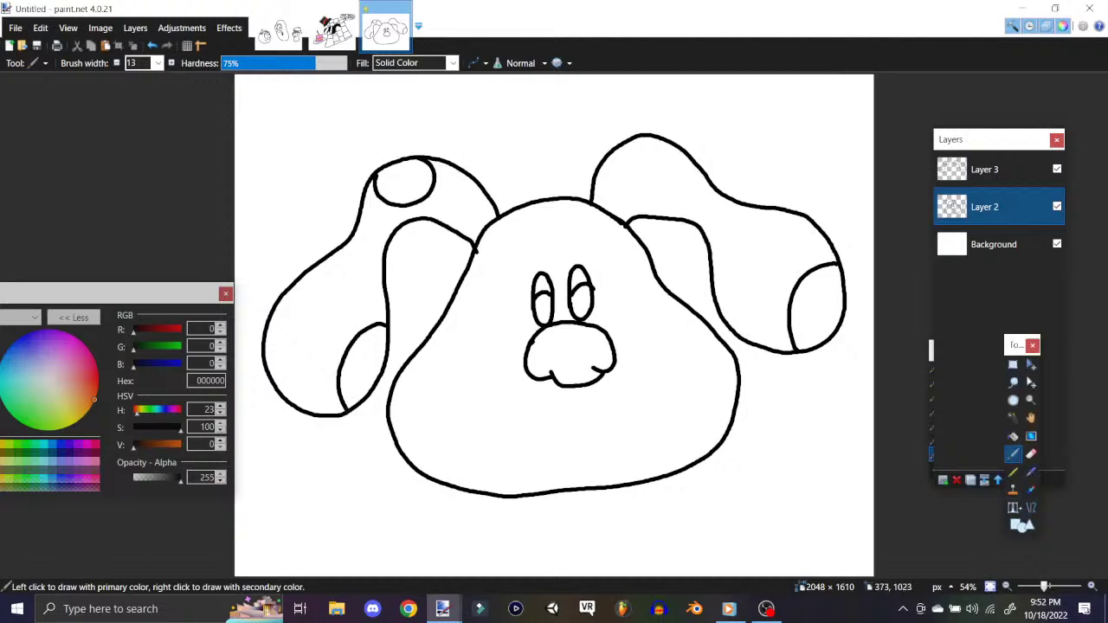
Step: Paint the lower parts of both eyes light blue 5B97FF on a new layer, and move that layer below Layer 2
left_click(139, 28)
left_click(165, 44)
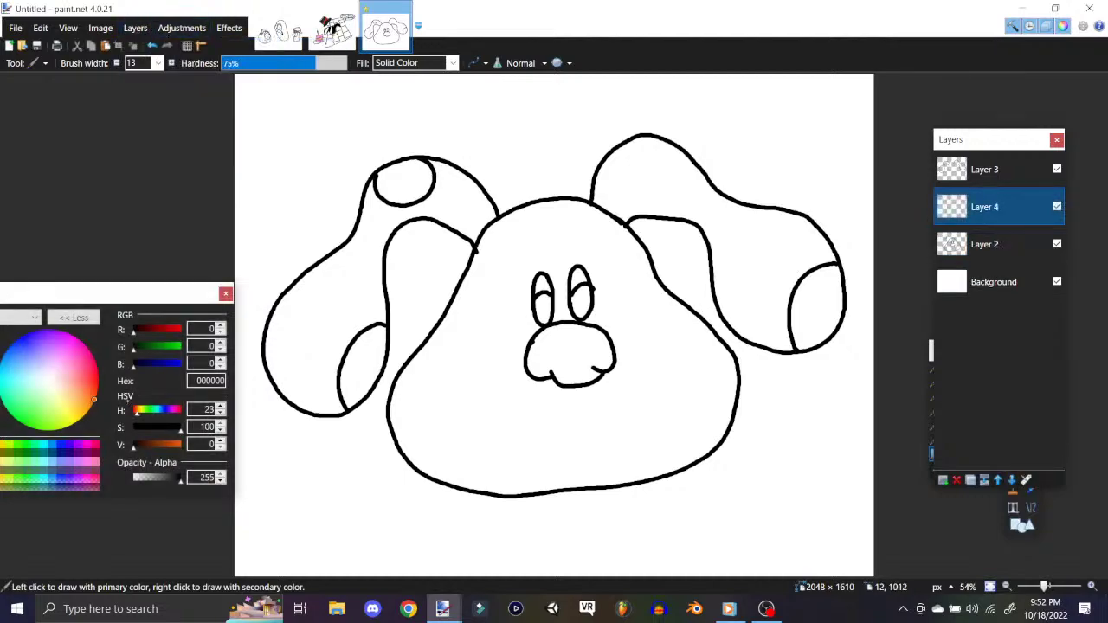
left_click(19, 357)
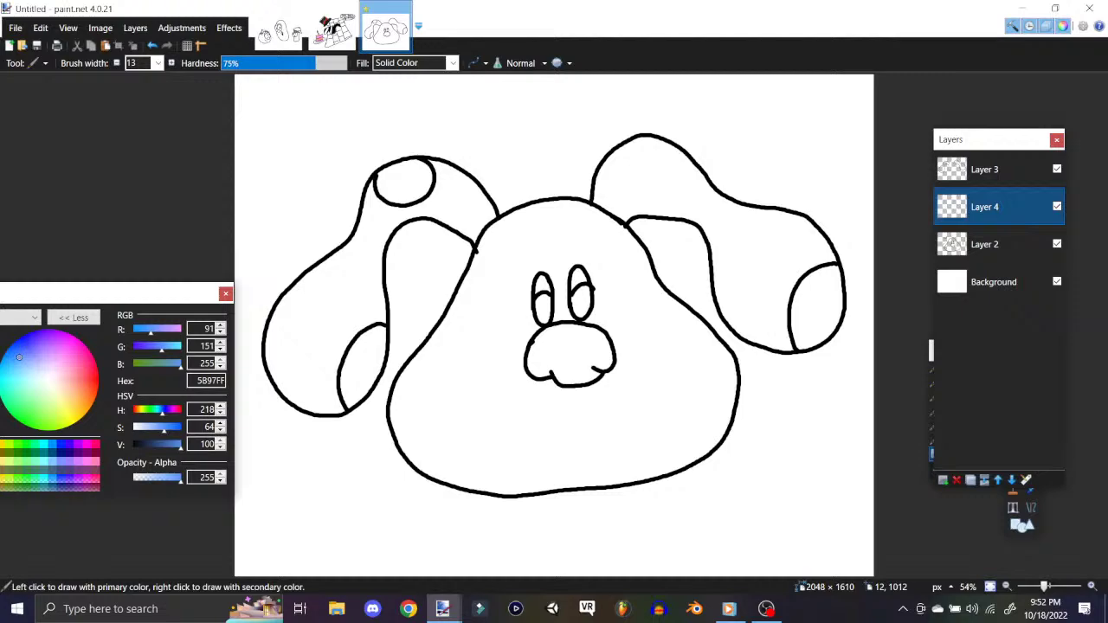
left_click_drag(574, 306, 582, 298)
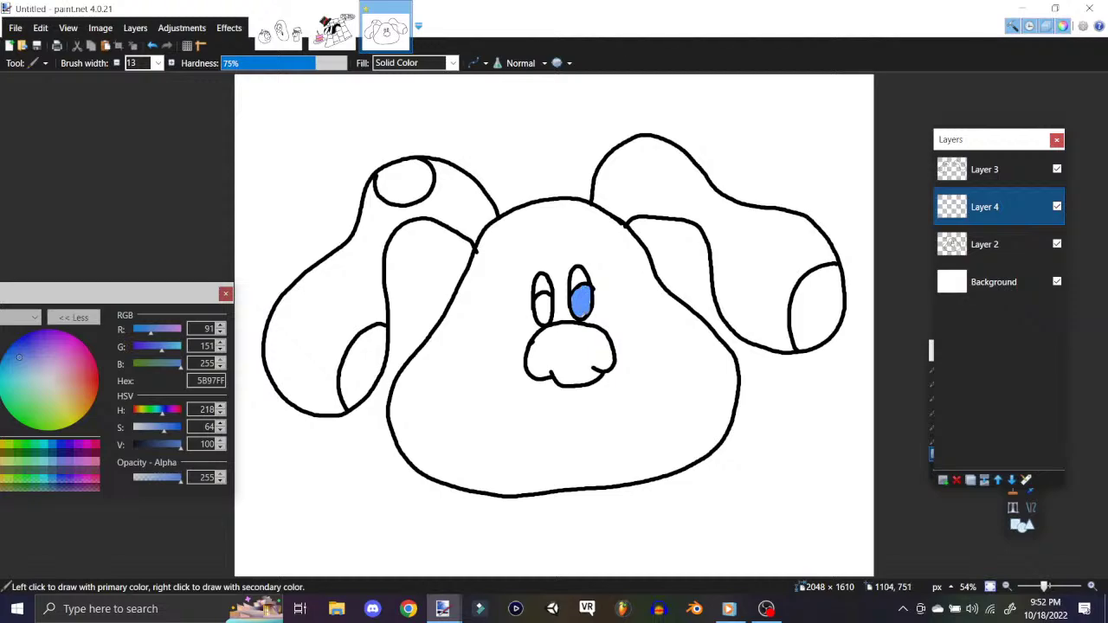
left_click_drag(539, 315, 536, 306)
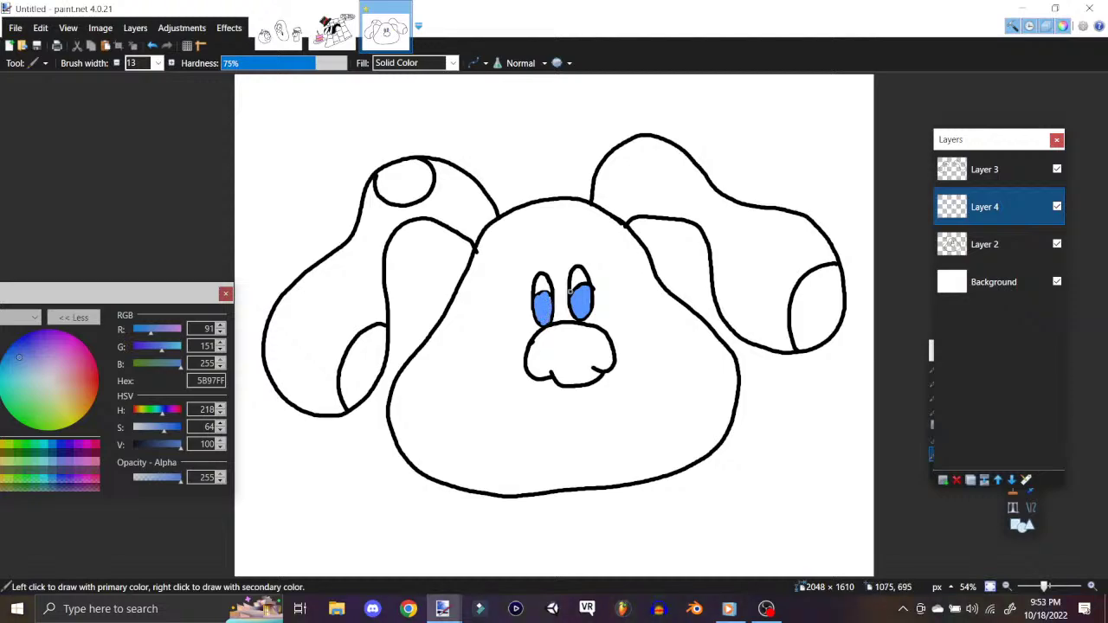
left_click(1012, 479)
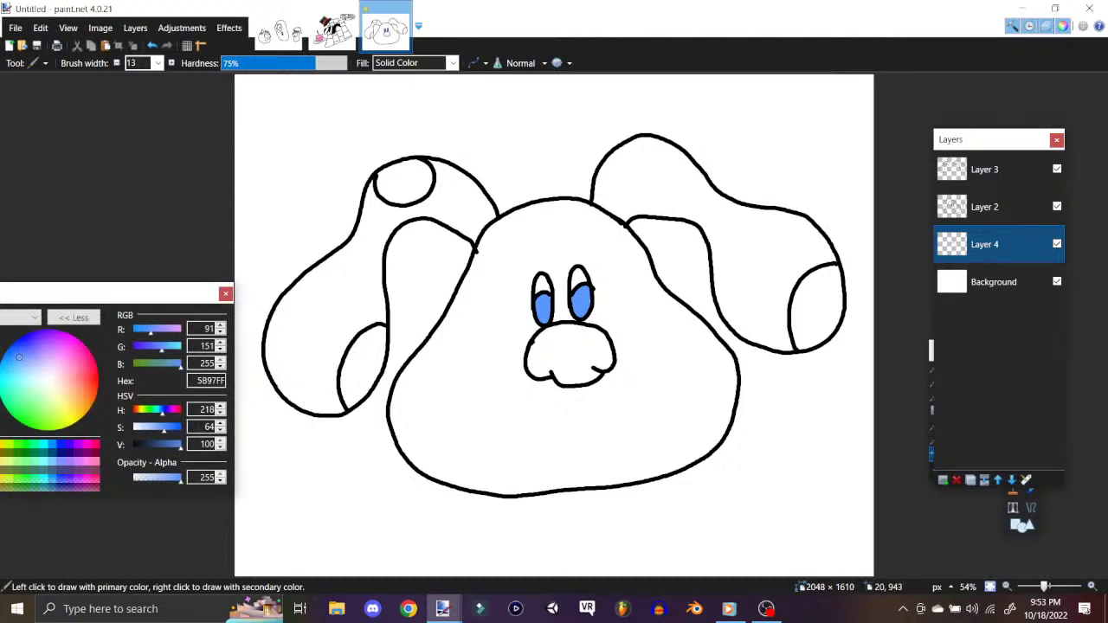
Step: Fill the dog's nose with dark blue 2B47FF brush strokes on Layer 4
left_click(24, 340)
left_click(20, 345)
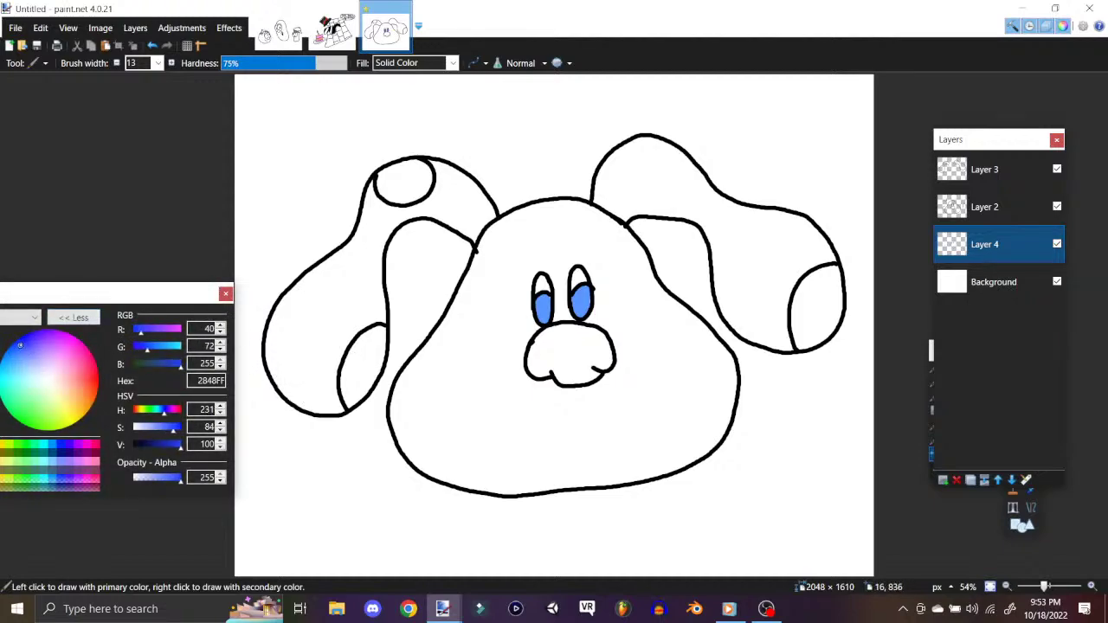
mouse_move(533, 371)
left_mouse_down()
mouse_move(549, 329)
mouse_move(554, 369)
mouse_move(554, 327)
mouse_move(545, 372)
mouse_move(555, 337)
left_mouse_up()
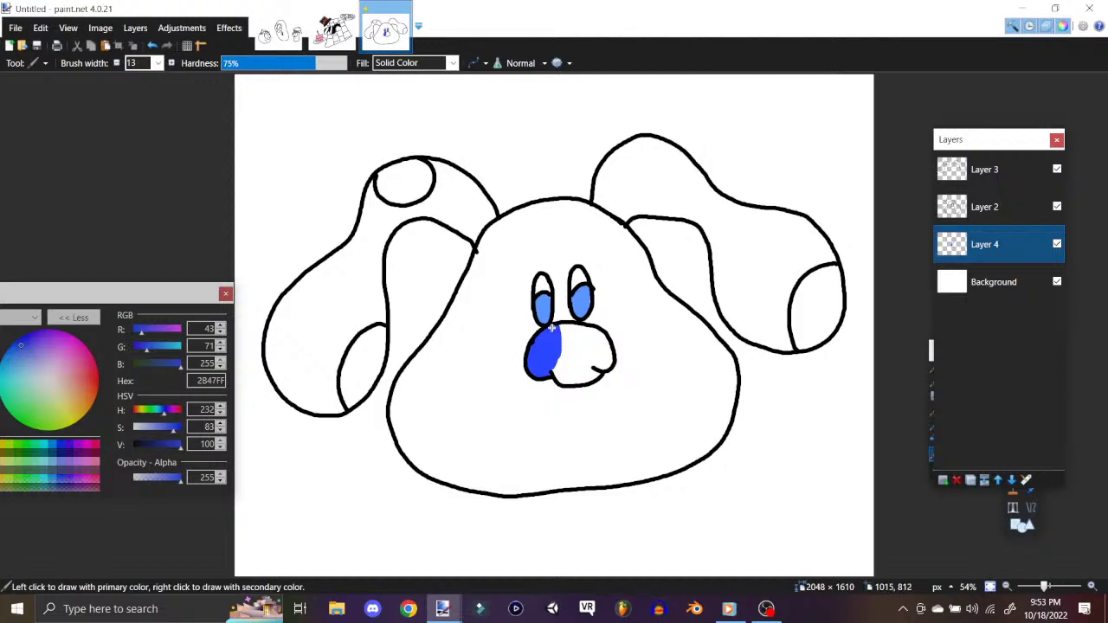
mouse_move(557, 377)
left_mouse_down()
mouse_move(593, 377)
mouse_move(610, 346)
mouse_move(606, 362)
mouse_move(604, 343)
mouse_move(592, 357)
mouse_move(563, 325)
mouse_move(562, 366)
mouse_move(579, 337)
mouse_move(579, 364)
mouse_move(583, 333)
mouse_move(590, 356)
left_mouse_up()
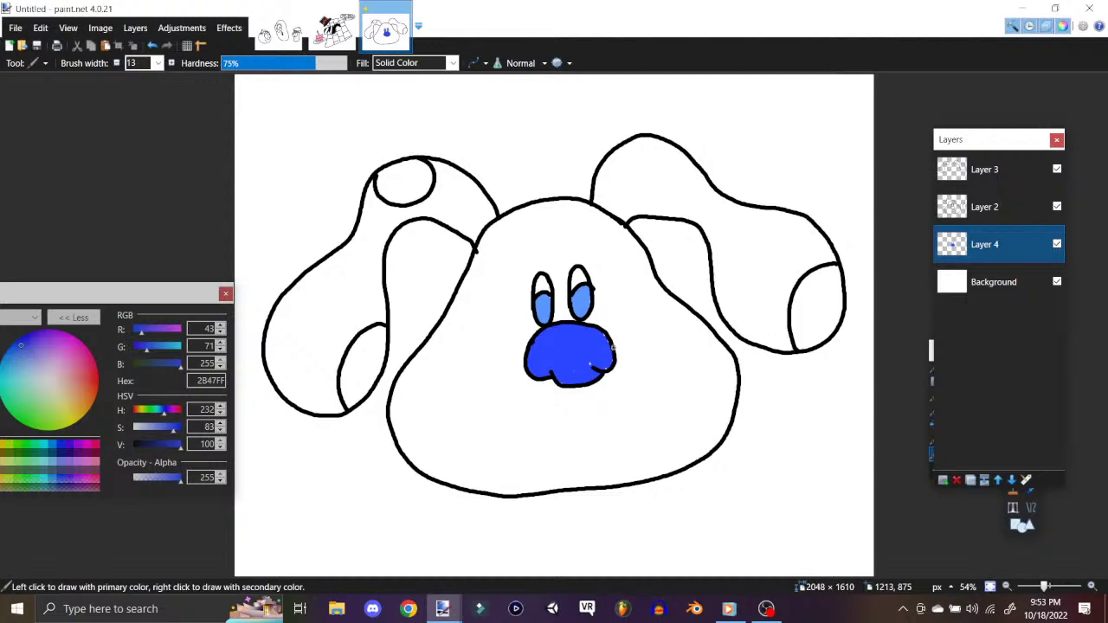
Step: Fill most of the dog's face with light blue 4FA7FF brush strokes on Layer 4
left_click(14, 361)
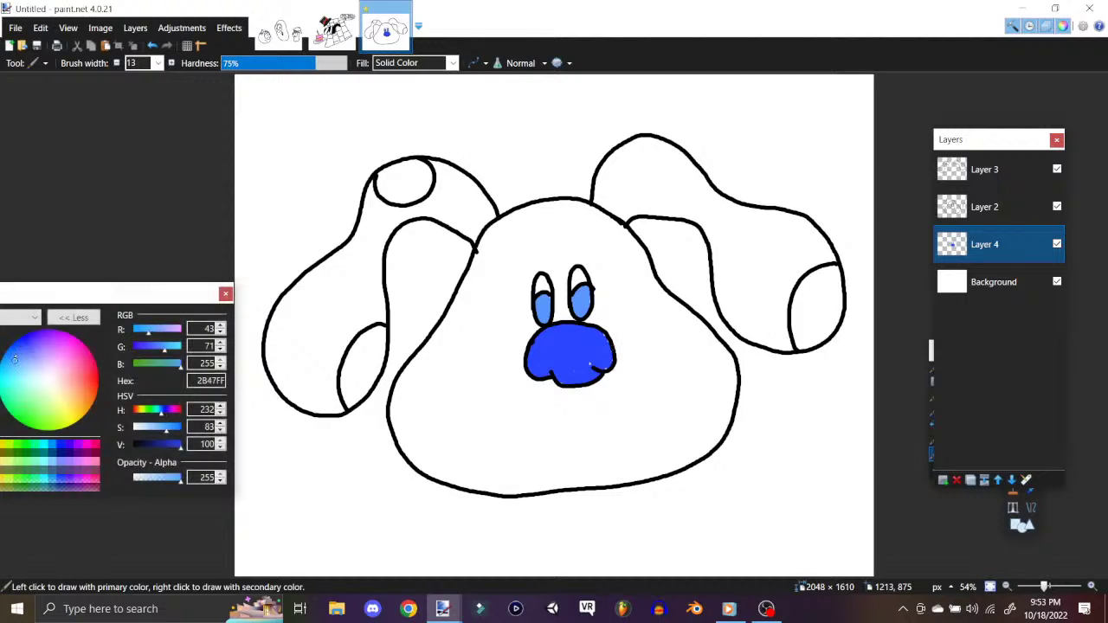
mouse_move(480, 295)
left_mouse_down()
mouse_move(451, 364)
mouse_move(437, 372)
mouse_move(426, 355)
mouse_move(400, 390)
mouse_move(395, 423)
mouse_move(394, 392)
mouse_move(400, 428)
mouse_move(420, 358)
left_mouse_up()
mouse_move(424, 416)
left_mouse_down()
mouse_move(433, 459)
mouse_move(438, 381)
mouse_move(442, 459)
mouse_move(459, 325)
mouse_move(452, 459)
mouse_move(462, 360)
mouse_move(490, 307)
mouse_move(511, 472)
mouse_move(533, 372)
mouse_move(553, 472)
mouse_move(585, 403)
mouse_move(611, 468)
mouse_move(641, 355)
mouse_move(647, 429)
left_mouse_up()
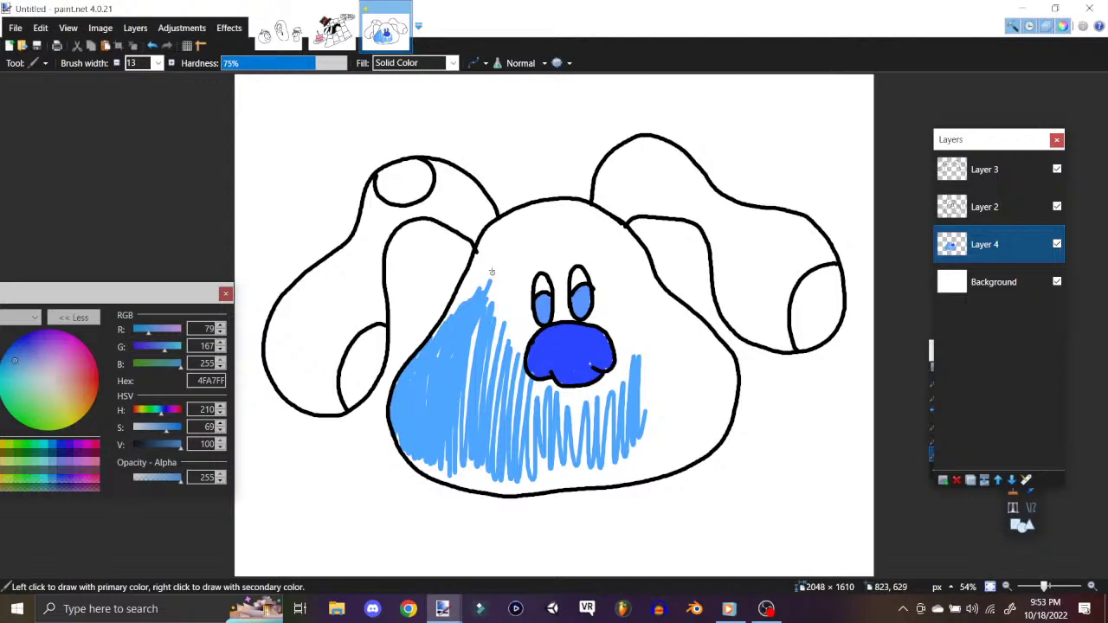
left_click(337, 30)
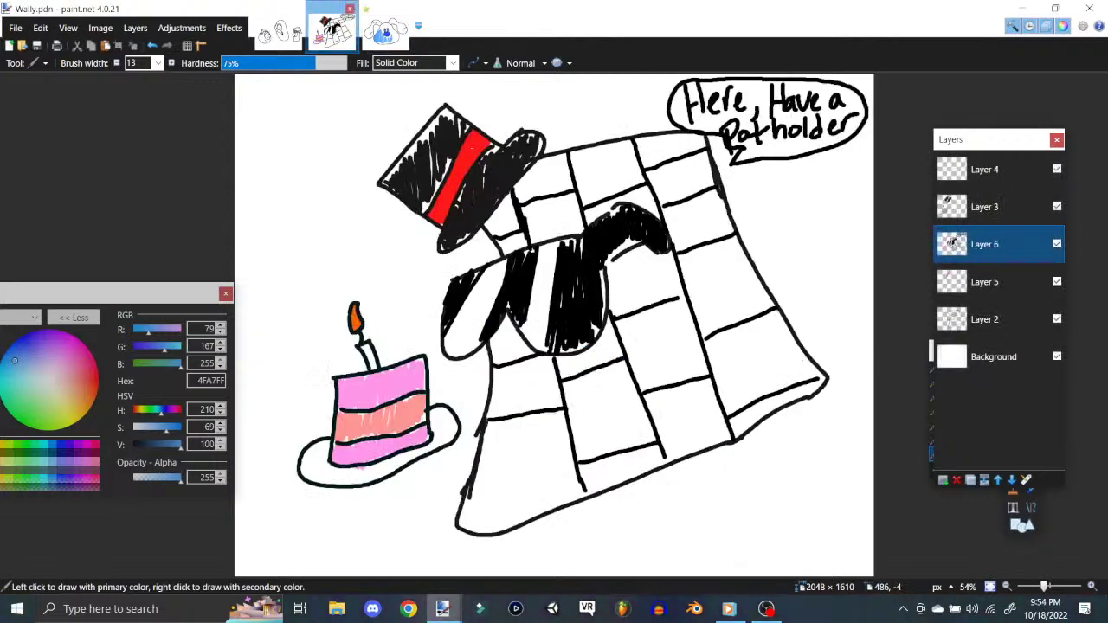
left_click(385, 31)
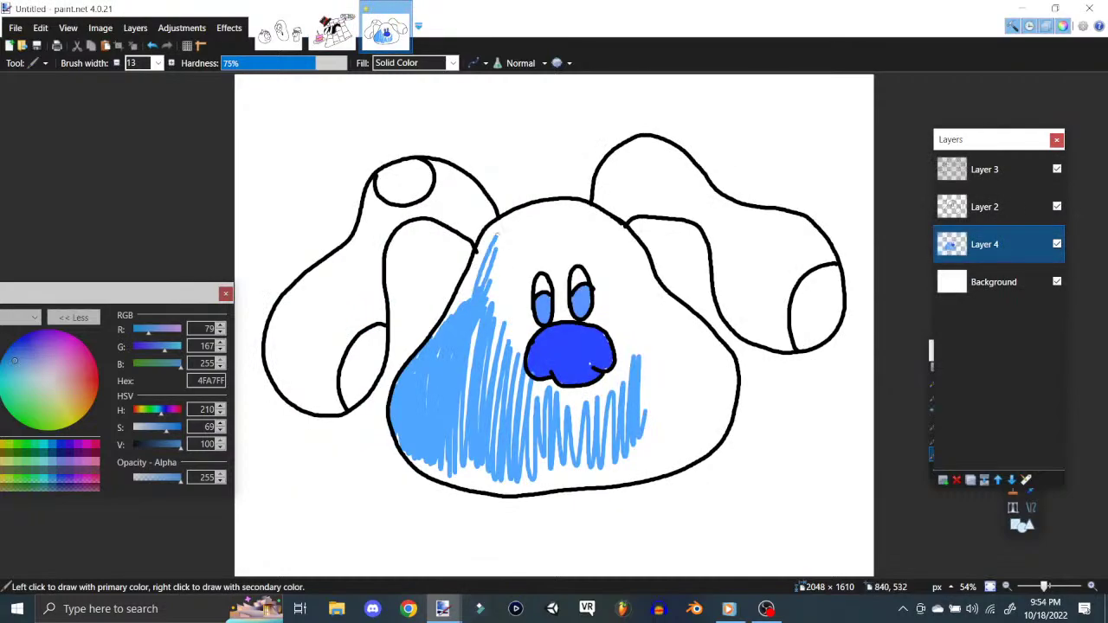
mouse_move(482, 265)
left_mouse_down()
mouse_move(493, 239)
mouse_move(511, 286)
mouse_move(507, 354)
mouse_move(523, 286)
mouse_move(529, 333)
mouse_move(535, 328)
mouse_move(499, 318)
mouse_move(469, 394)
mouse_move(499, 437)
mouse_move(509, 381)
mouse_move(524, 433)
mouse_move(541, 389)
mouse_move(554, 394)
mouse_move(564, 437)
mouse_move(575, 390)
mouse_move(582, 442)
mouse_move(589, 423)
mouse_move(608, 433)
mouse_move(617, 390)
mouse_move(635, 454)
mouse_move(651, 407)
mouse_move(662, 433)
mouse_move(679, 398)
mouse_move(694, 429)
mouse_move(716, 407)
mouse_move(727, 419)
left_mouse_up()
mouse_move(530, 264)
left_mouse_down()
mouse_move(543, 223)
mouse_move(567, 308)
mouse_move(562, 249)
mouse_move(580, 217)
mouse_move(578, 252)
mouse_move(605, 273)
mouse_move(611, 408)
mouse_move(629, 413)
mouse_move(631, 403)
mouse_move(632, 449)
mouse_move(648, 461)
mouse_move(625, 274)
mouse_move(643, 378)
mouse_move(654, 378)
mouse_move(650, 365)
mouse_move(689, 388)
mouse_move(676, 363)
mouse_move(697, 377)
mouse_move(690, 359)
mouse_move(727, 379)
left_mouse_up()
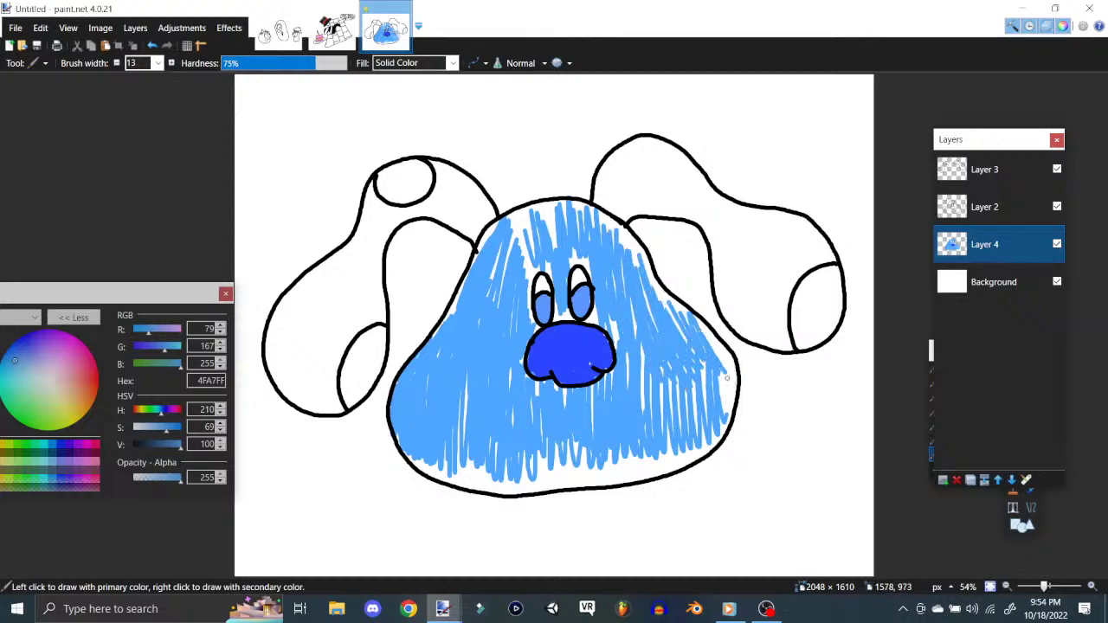
mouse_move(496, 275)
left_mouse_down()
mouse_move(529, 211)
mouse_move(530, 277)
mouse_move(572, 232)
mouse_move(546, 249)
left_mouse_up()
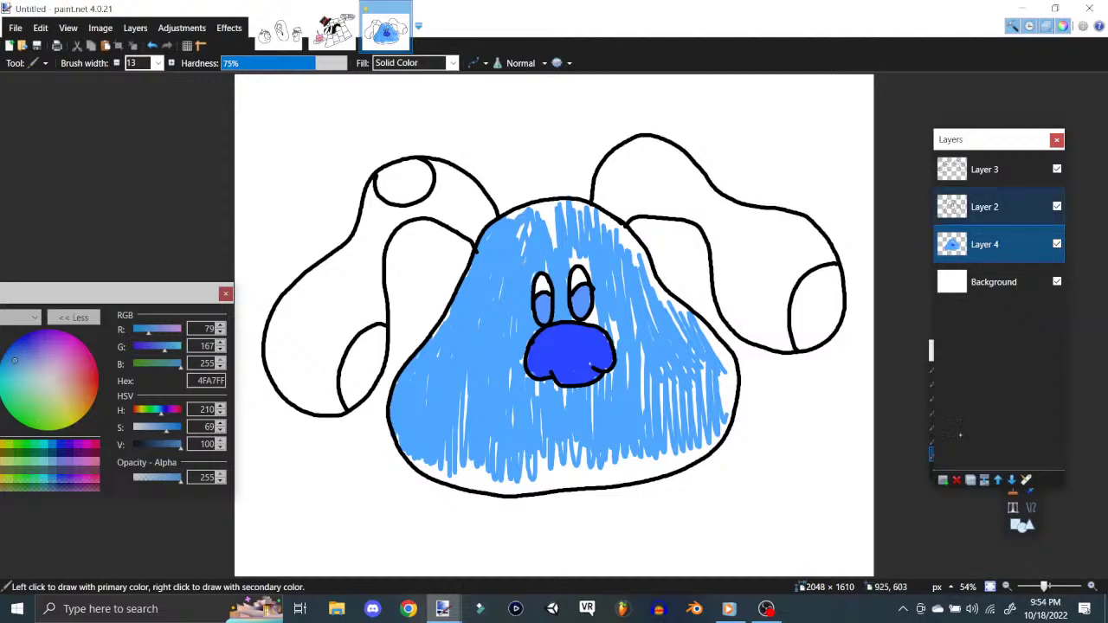
Step: Erase the parts of the head outline on Layer 2 that cross where both ears join the head
left_click(1032, 453)
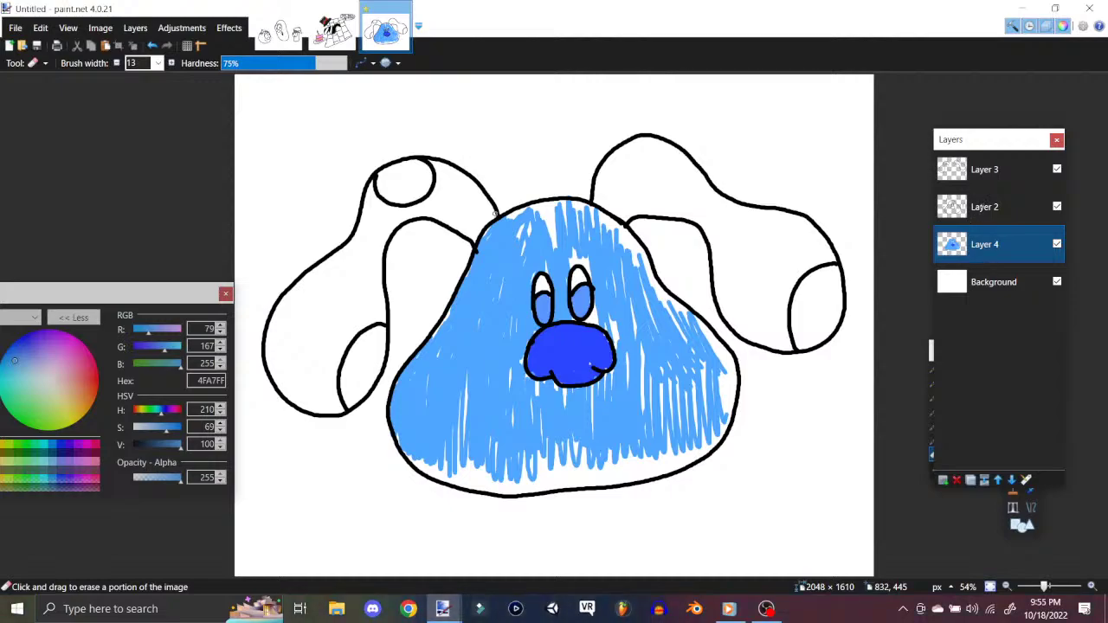
key("alt+Page_Up")
mouse_move(477, 254)
left_mouse_down()
mouse_move(487, 227)
mouse_move(478, 235)
left_mouse_up()
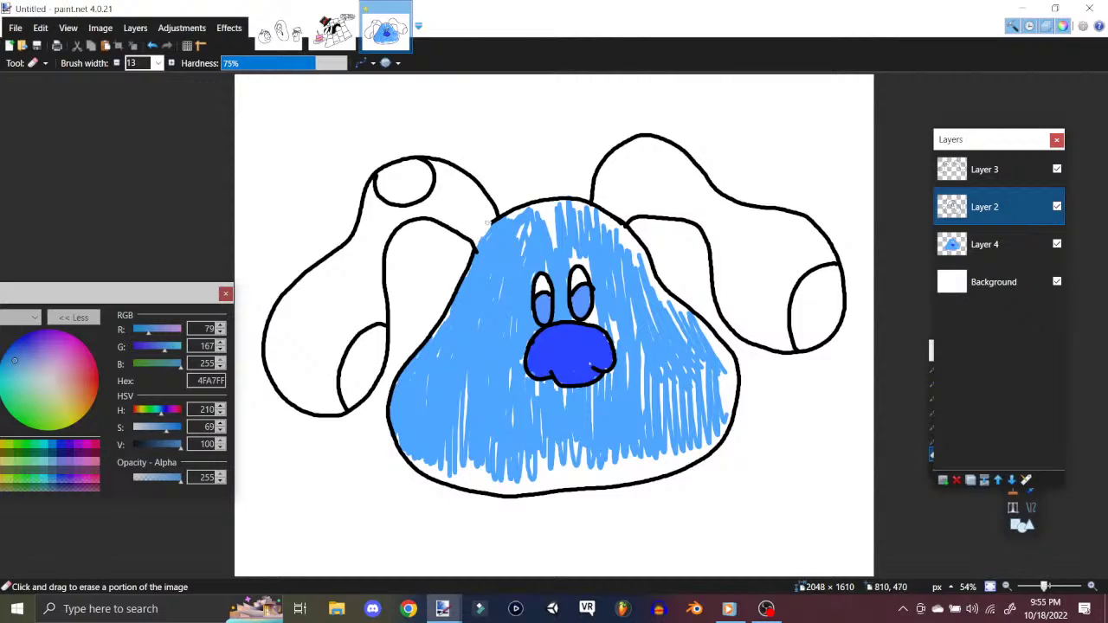
mouse_move(607, 209)
left_mouse_down()
mouse_move(621, 222)
mouse_move(630, 214)
mouse_move(595, 206)
mouse_move(608, 193)
left_mouse_up()
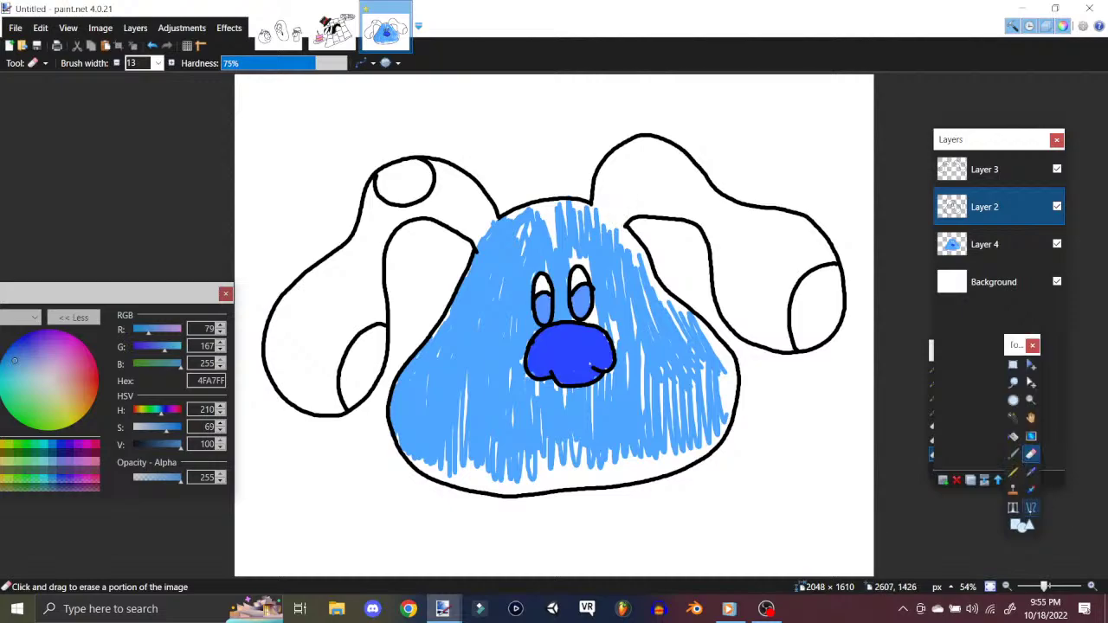
Step: Paint the upper part of the left ear light blue on Layer 4, around the spot and down to the head
left_click(1014, 454)
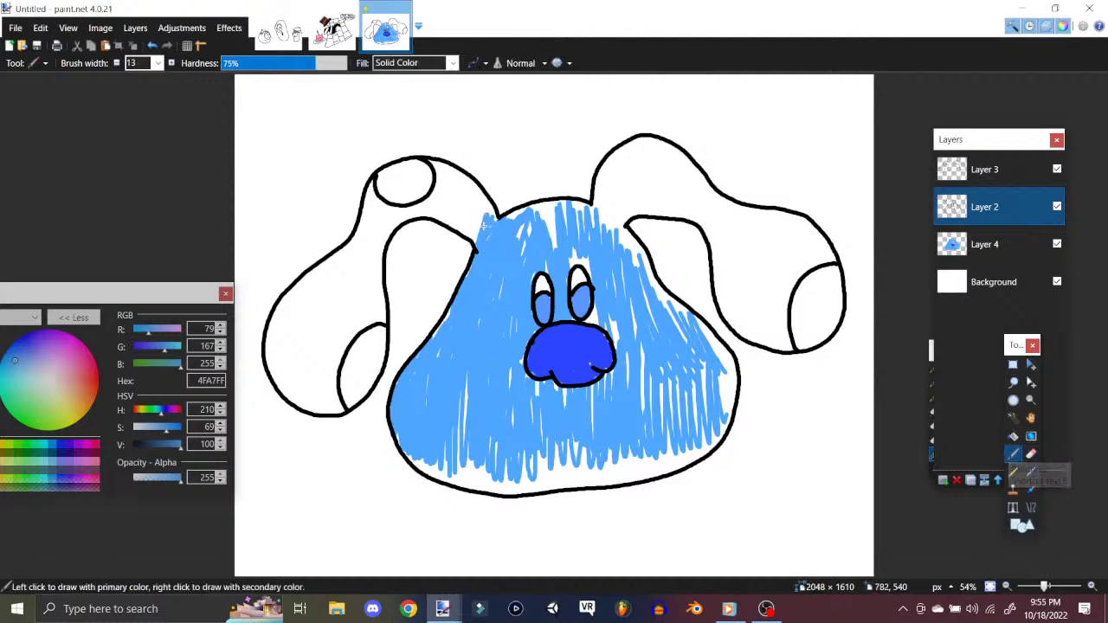
left_click(151, 45)
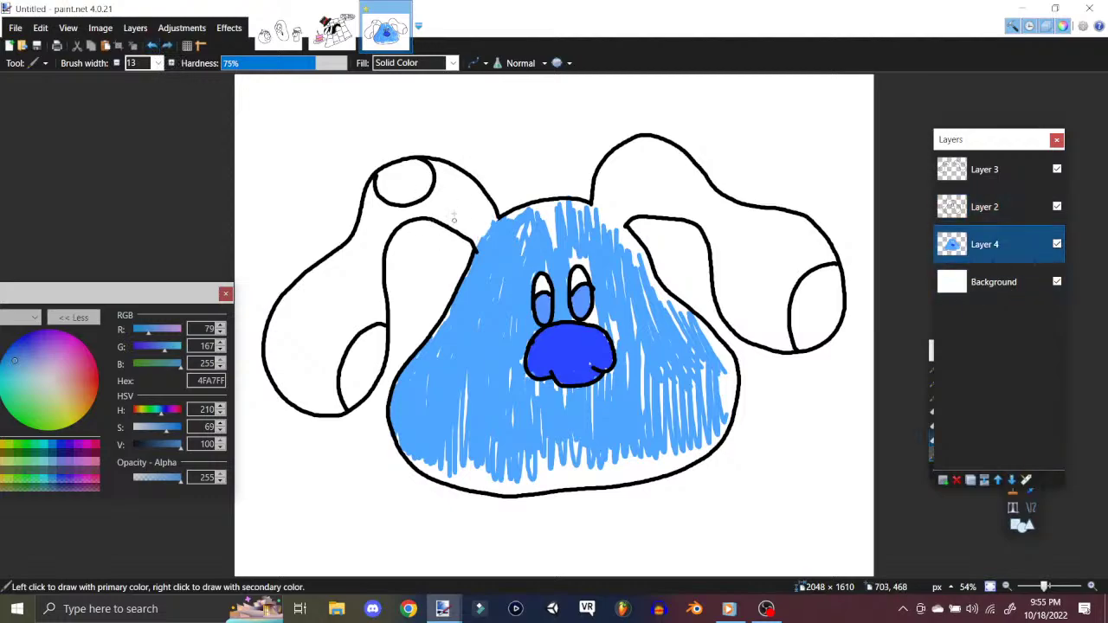
mouse_move(372, 203)
left_mouse_down()
mouse_move(378, 216)
mouse_move(371, 177)
mouse_move(388, 217)
mouse_move(428, 208)
mouse_move(431, 162)
mouse_move(439, 189)
mouse_move(452, 177)
mouse_move(464, 199)
mouse_move(472, 186)
mouse_move(478, 216)
mouse_move(480, 202)
mouse_move(486, 218)
mouse_move(492, 206)
mouse_move(481, 190)
mouse_move(458, 227)
mouse_move(436, 217)
mouse_move(459, 227)
mouse_move(453, 202)
mouse_move(479, 234)
left_mouse_up()
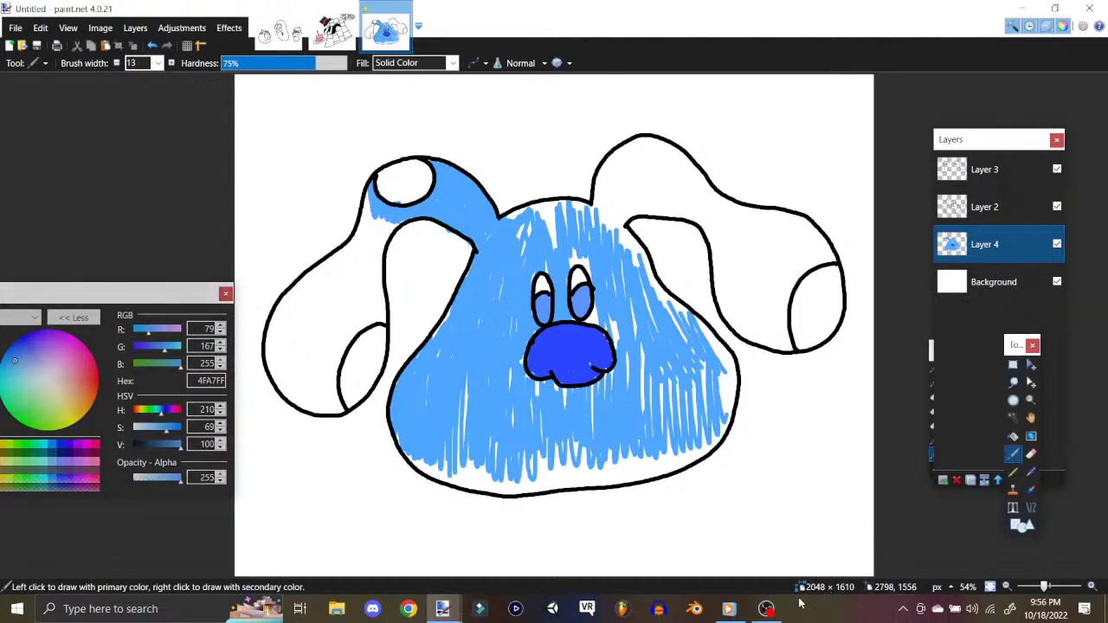
Step: Switch to OBS to read the live stream chat, and return to the dog drawing in paint.net
left_click(767, 608)
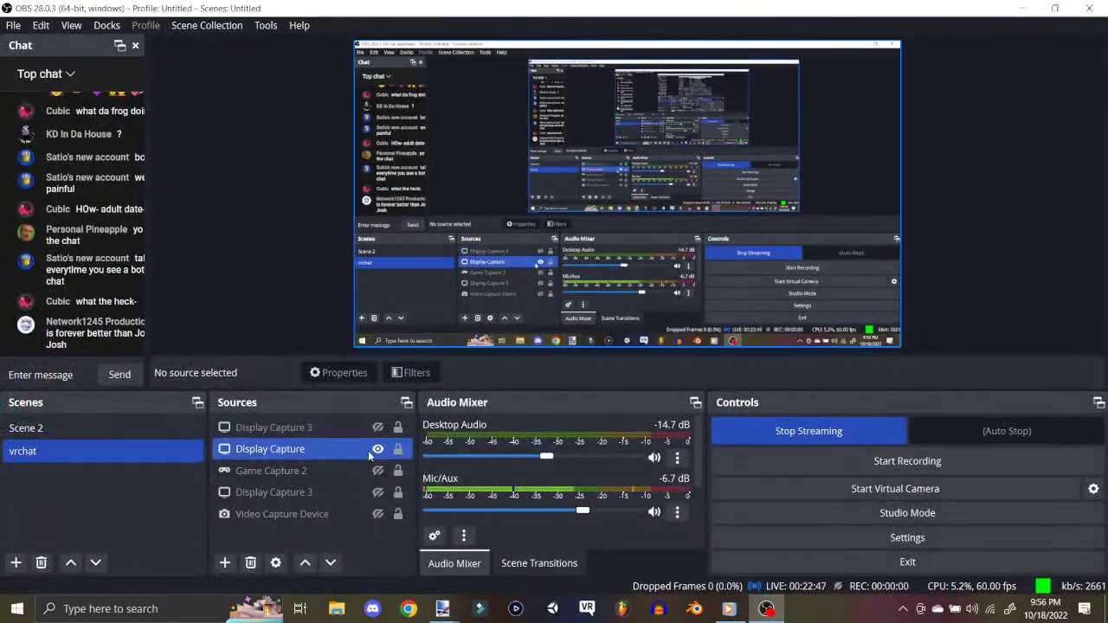
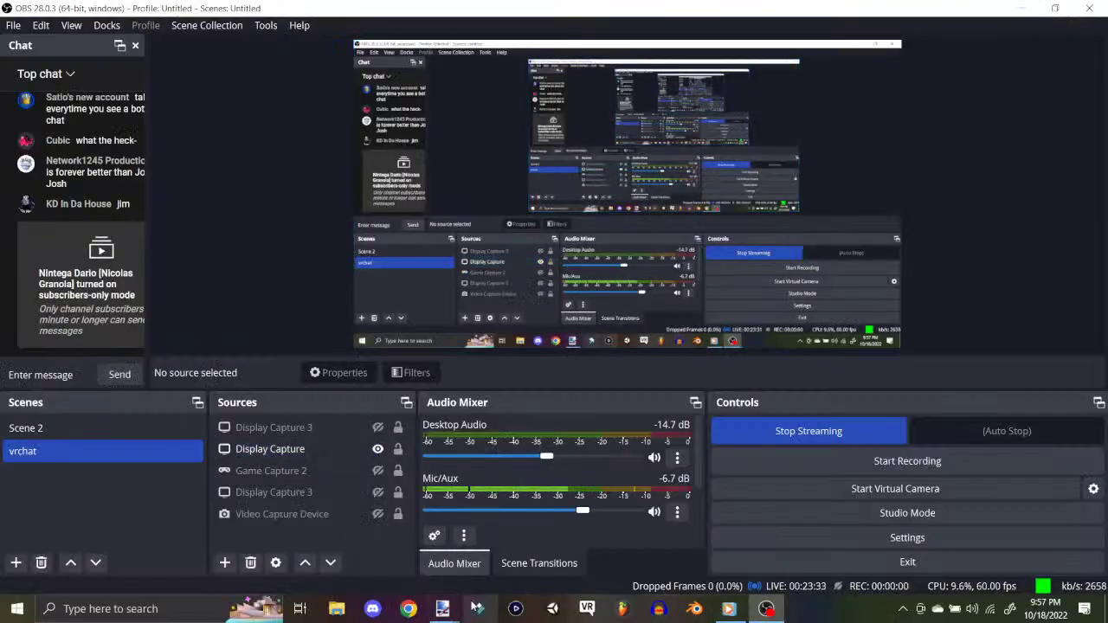
mouse_move(443, 608)
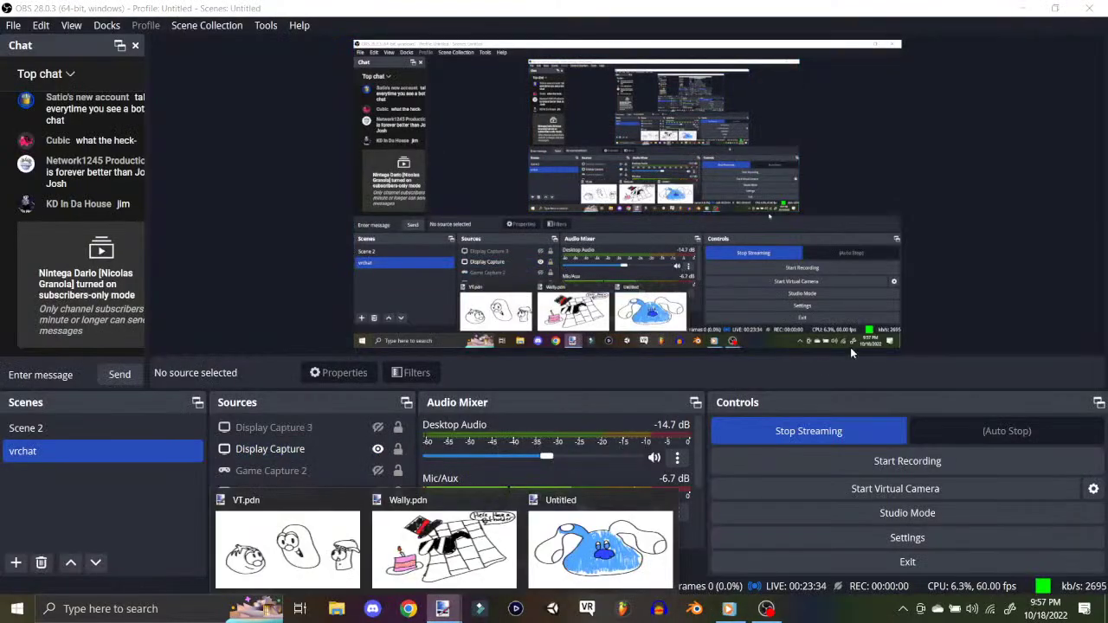
left_click(540, 560)
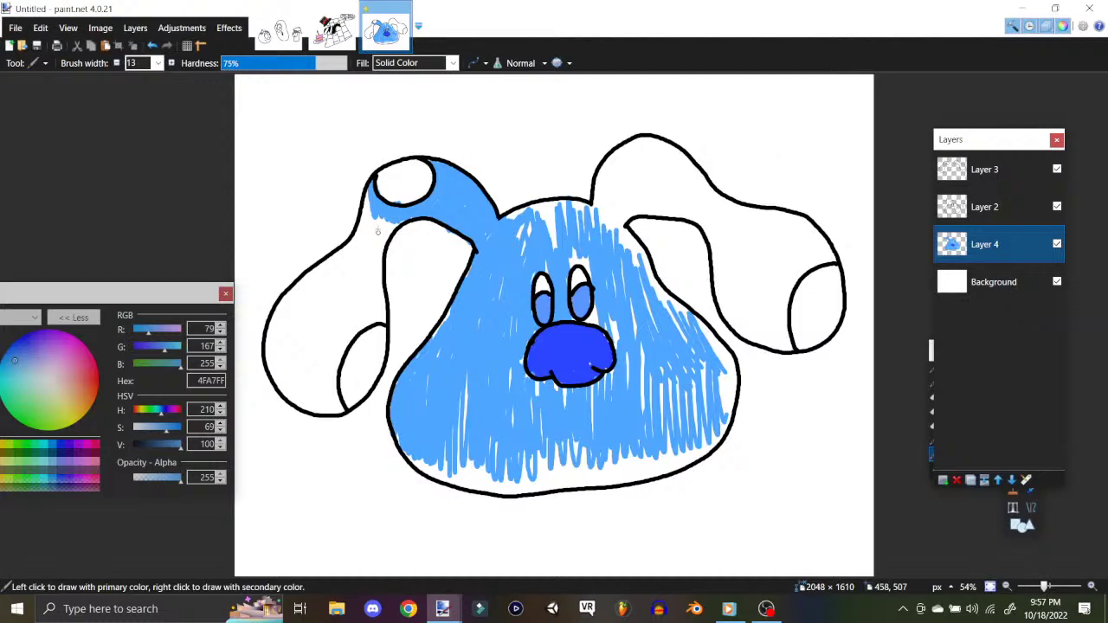
Step: Fill the rest of the left ear, including its two spots, with light blue using a brush width of 75
mouse_move(365, 197)
left_mouse_down()
mouse_move(359, 268)
mouse_move(373, 233)
mouse_move(374, 322)
left_mouse_up()
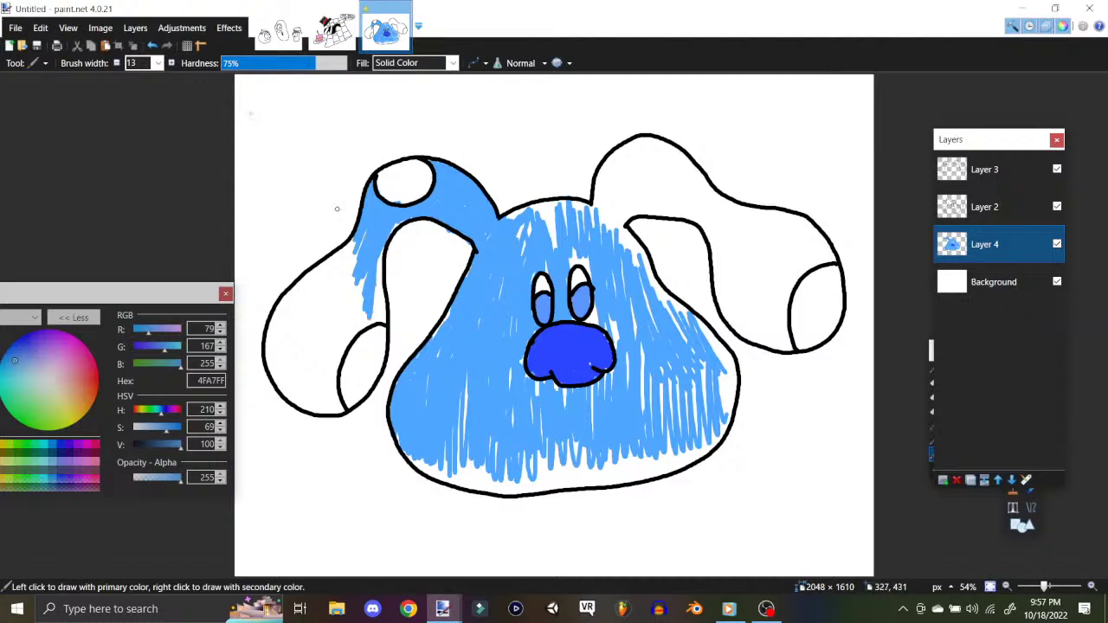
left_click(157, 62)
left_click(161, 223)
mouse_move(341, 278)
left_mouse_down()
mouse_move(282, 318)
mouse_move(279, 341)
mouse_move(300, 357)
mouse_move(337, 309)
mouse_move(348, 359)
mouse_move(366, 344)
mouse_move(361, 314)
mouse_move(378, 323)
mouse_move(373, 338)
mouse_move(372, 271)
mouse_move(375, 338)
mouse_move(357, 377)
mouse_move(357, 342)
mouse_move(366, 372)
mouse_move(348, 390)
mouse_move(321, 381)
mouse_move(340, 364)
mouse_move(313, 394)
mouse_move(274, 385)
mouse_move(268, 308)
left_mouse_up()
mouse_move(388, 192)
left_mouse_down()
mouse_move(400, 182)
mouse_move(389, 178)
mouse_move(430, 185)
left_mouse_up()
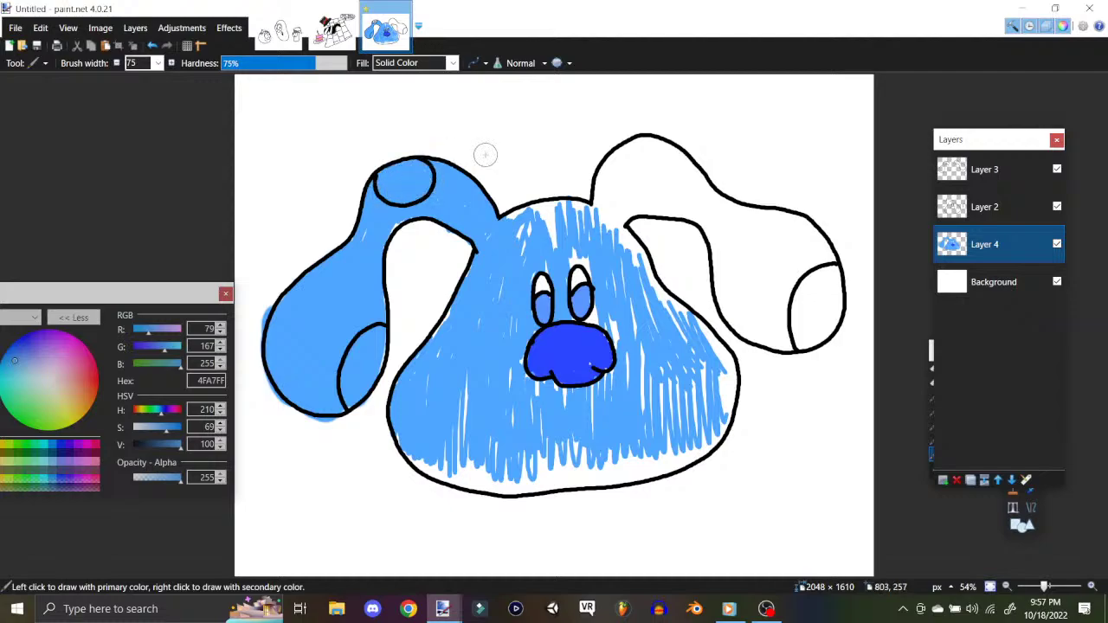
Step: Cover the remaining white gaps in the face and fill the whole right ear with light blue
mouse_move(621, 208)
left_mouse_down()
mouse_move(602, 231)
mouse_move(596, 217)
mouse_move(560, 236)
mouse_move(529, 227)
mouse_move(521, 244)
mouse_move(593, 256)
mouse_move(620, 288)
mouse_move(641, 330)
mouse_move(635, 401)
mouse_move(648, 400)
mouse_move(660, 350)
mouse_move(668, 417)
mouse_move(684, 355)
mouse_move(709, 359)
mouse_move(708, 348)
mouse_move(720, 398)
mouse_move(721, 363)
mouse_move(712, 432)
mouse_move(651, 464)
mouse_move(531, 478)
mouse_move(448, 474)
mouse_move(421, 457)
left_mouse_up()
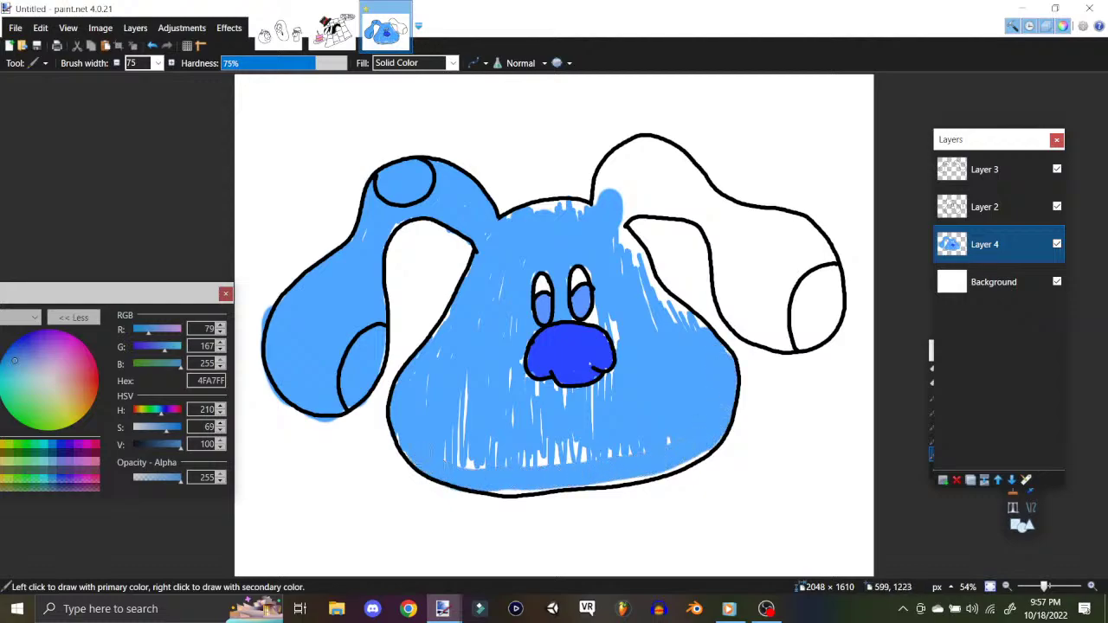
mouse_move(432, 385)
left_mouse_down()
mouse_move(472, 451)
mouse_move(640, 449)
mouse_move(668, 468)
mouse_move(614, 469)
left_mouse_up()
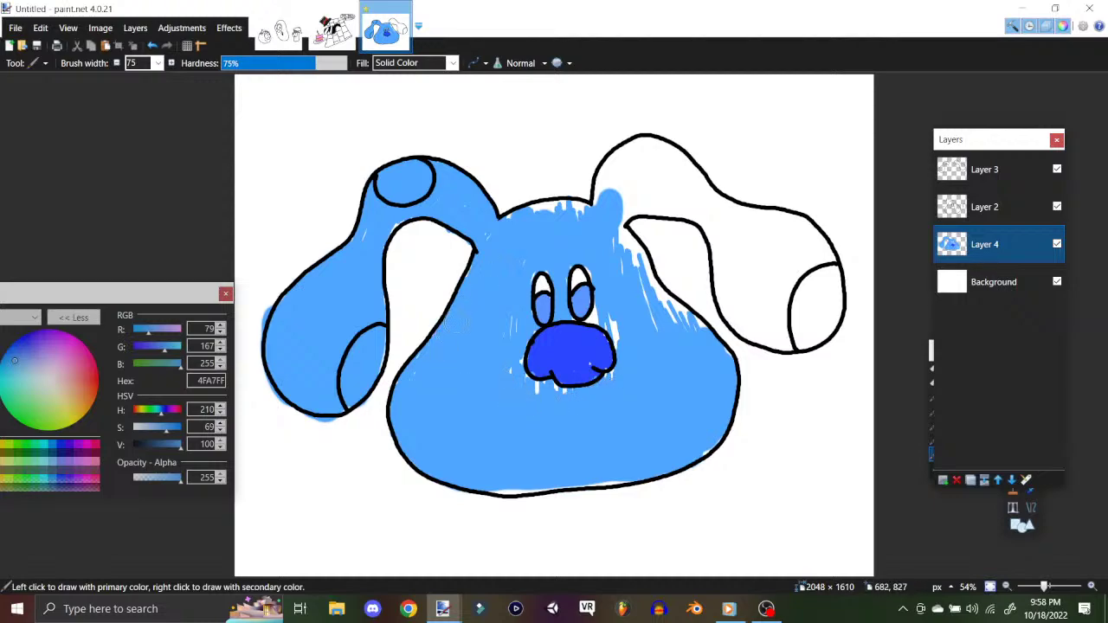
mouse_move(628, 195)
left_mouse_down()
mouse_move(607, 177)
mouse_move(606, 201)
mouse_move(655, 149)
mouse_move(668, 157)
mouse_move(677, 201)
mouse_move(717, 208)
mouse_move(721, 247)
mouse_move(749, 291)
mouse_move(744, 271)
mouse_move(727, 278)
mouse_move(736, 319)
mouse_move(766, 330)
mouse_move(823, 292)
mouse_move(820, 261)
mouse_move(793, 244)
mouse_move(813, 264)
mouse_move(798, 231)
mouse_move(820, 255)
mouse_move(786, 223)
mouse_move(765, 224)
mouse_move(797, 308)
left_mouse_up()
mouse_move(620, 314)
left_mouse_down()
mouse_move(593, 309)
mouse_move(625, 340)
left_mouse_up()
mouse_move(636, 294)
left_mouse_down()
mouse_move(670, 294)
mouse_move(672, 311)
mouse_move(718, 347)
mouse_move(631, 265)
mouse_move(622, 232)
mouse_move(532, 208)
mouse_move(506, 228)
left_mouse_up()
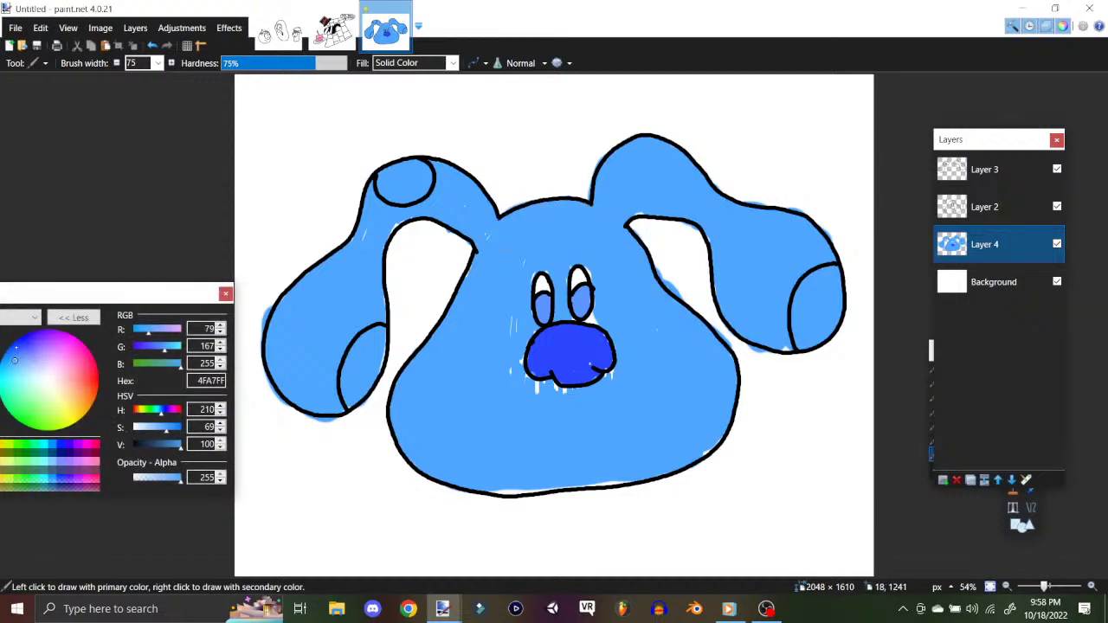
Step: Fill the three ear spots with dark blue 2D54FF
left_click(17, 347)
mouse_move(385, 184)
left_mouse_down()
mouse_move(425, 177)
mouse_move(400, 195)
mouse_move(391, 180)
left_mouse_up()
mouse_move(354, 348)
left_mouse_down()
mouse_move(360, 385)
mouse_move(381, 347)
mouse_move(355, 387)
mouse_move(364, 371)
left_mouse_up()
mouse_move(811, 309)
left_mouse_down()
mouse_move(815, 294)
mouse_move(805, 320)
mouse_move(804, 303)
mouse_move(831, 276)
mouse_move(823, 329)
mouse_move(835, 311)
mouse_move(817, 317)
mouse_move(845, 323)
left_mouse_up()
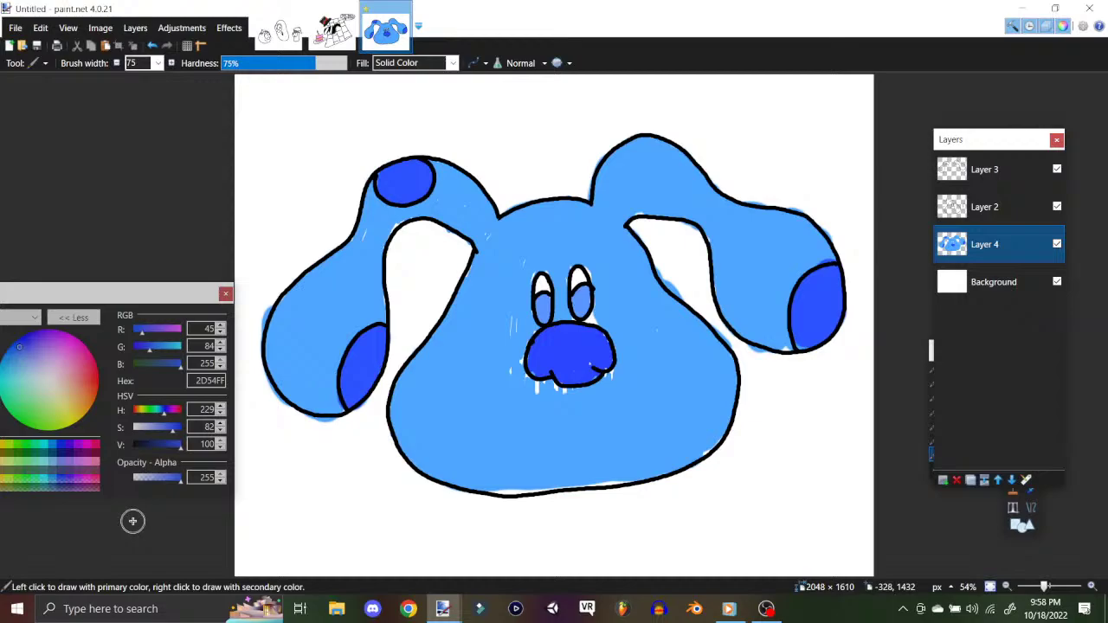
Step: Save the dog drawing as a paint.net file named Blue in the Drawings folder
left_click(17, 28)
left_click(38, 155)
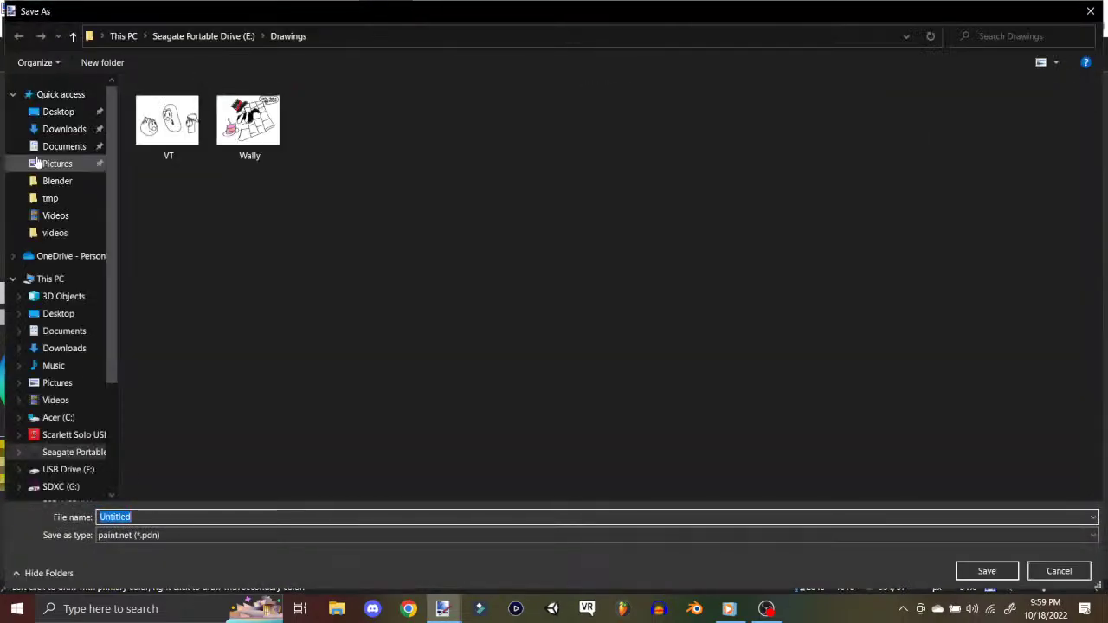
type("Blue")
key("Return")
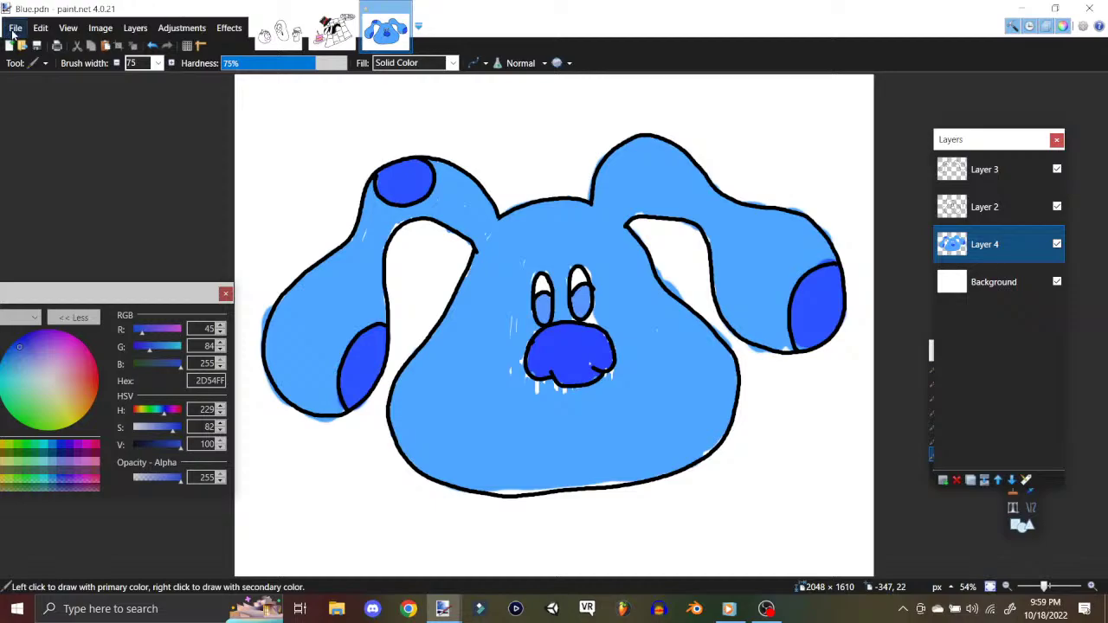
Step: Create a new 2048 × 1610 pixel image and close the three finished drawings
key("ctrl+n")
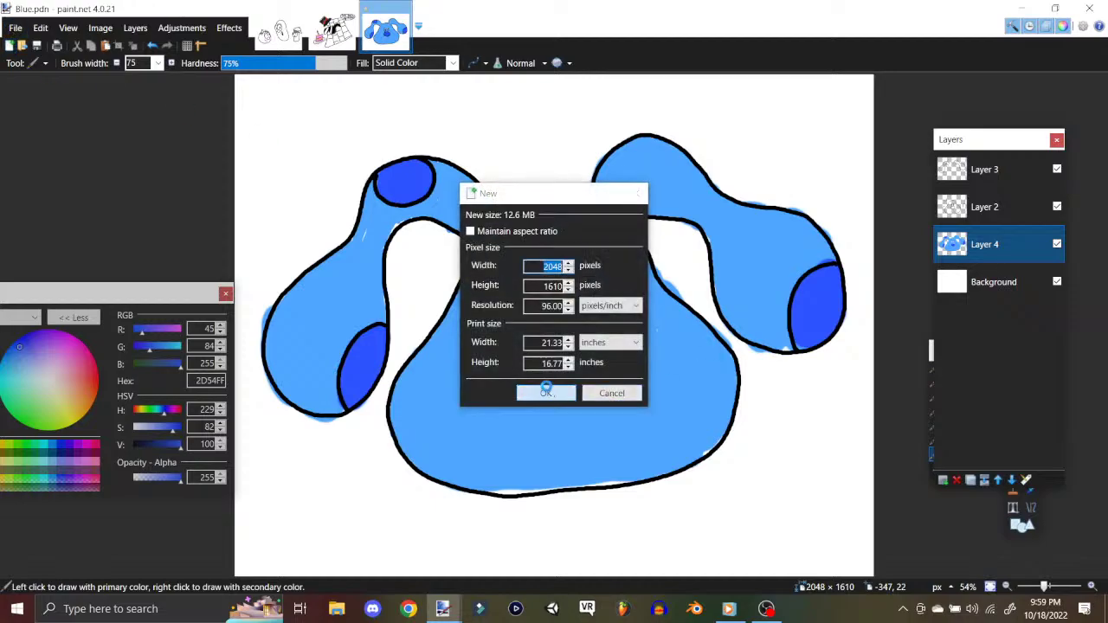
left_click(549, 391)
left_click(296, 8)
left_click(296, 9)
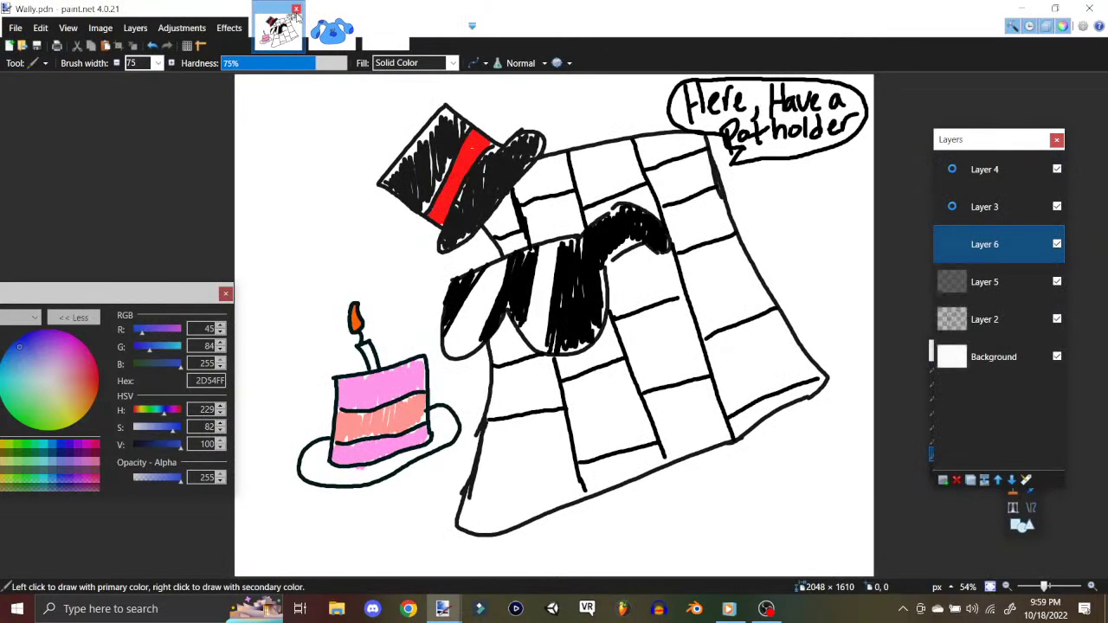
left_click(296, 9)
left_click(296, 8)
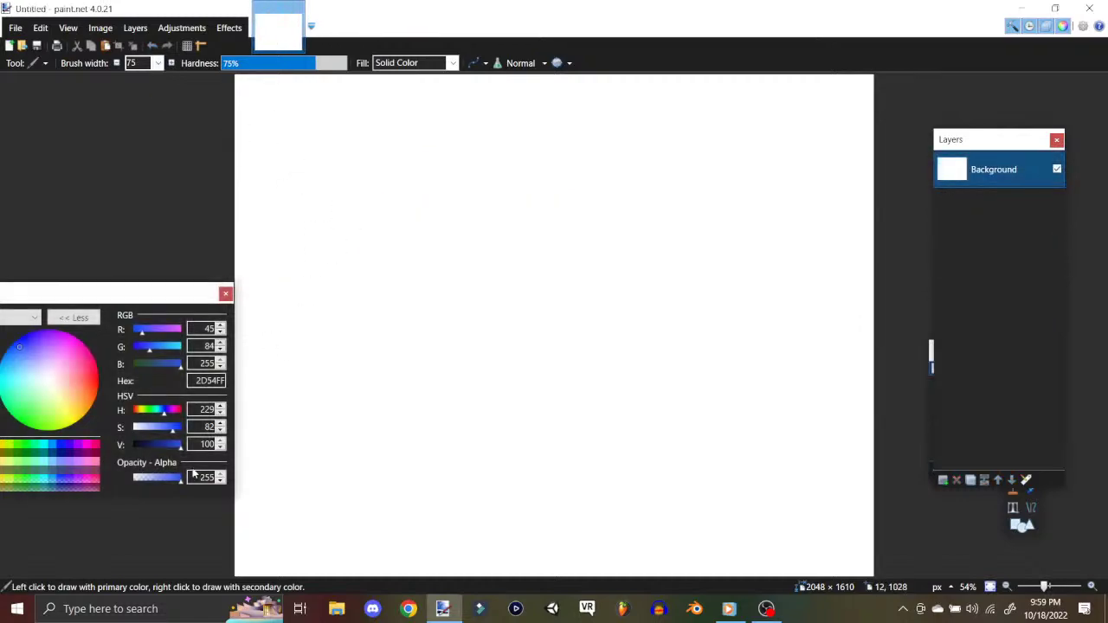
Step: Set the brush to black 000000 with a width of 13 and add a new layer above the background
left_click_drag(168, 445, 124, 444)
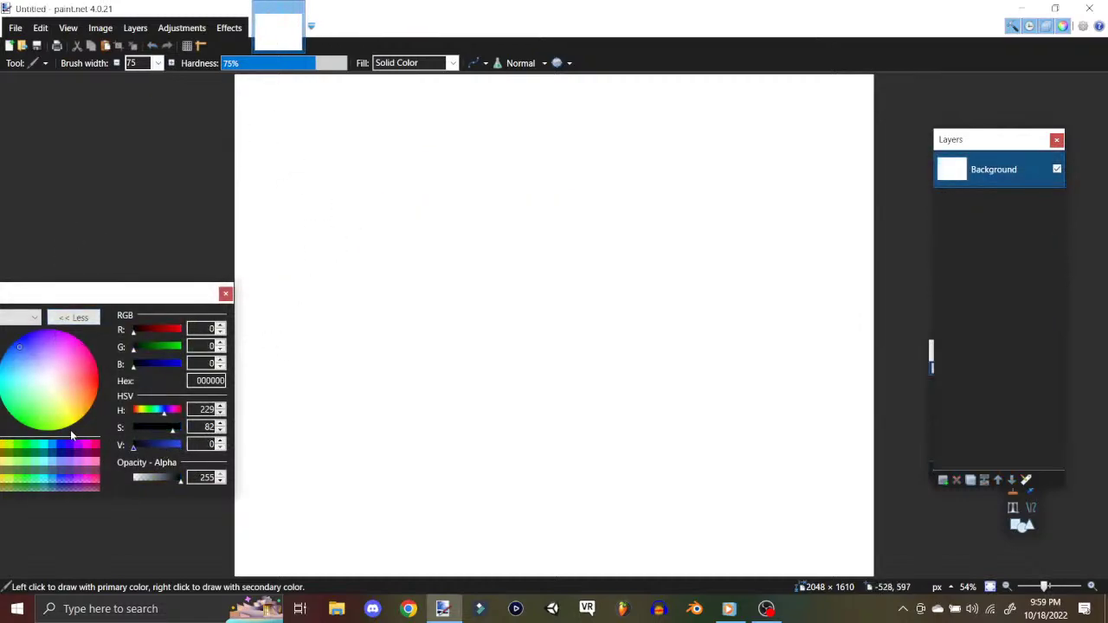
left_click(159, 63)
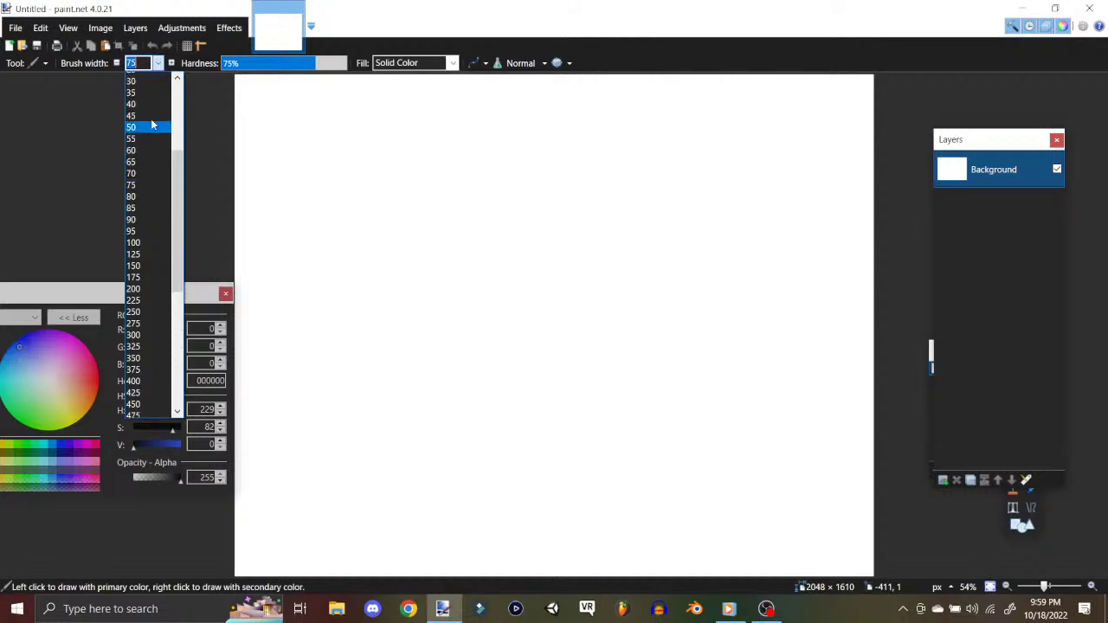
left_click(153, 112)
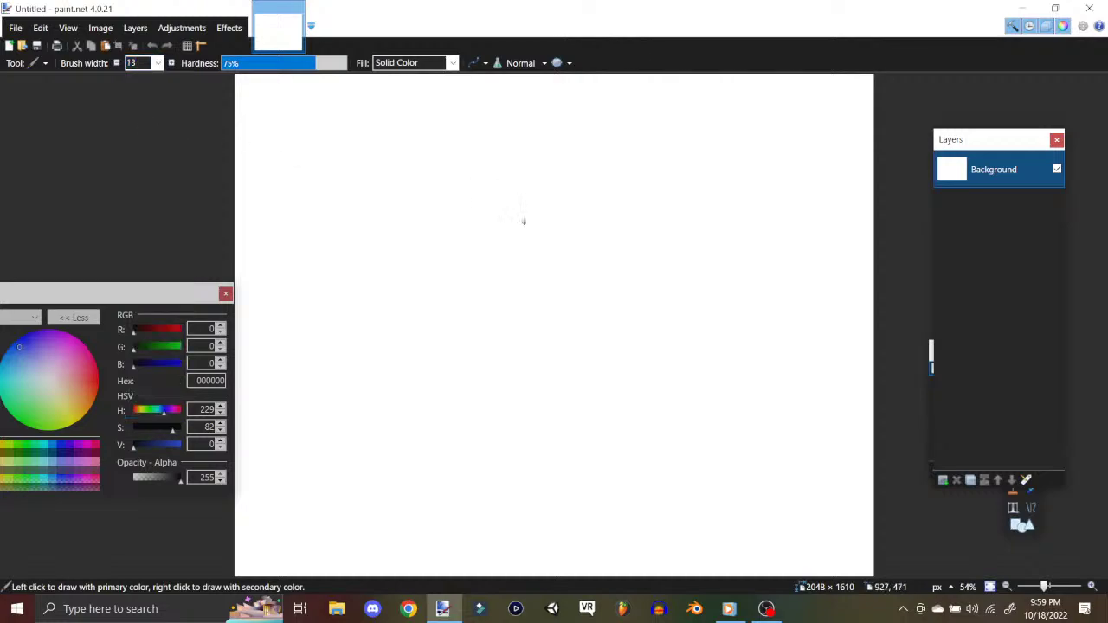
left_click(178, 28)
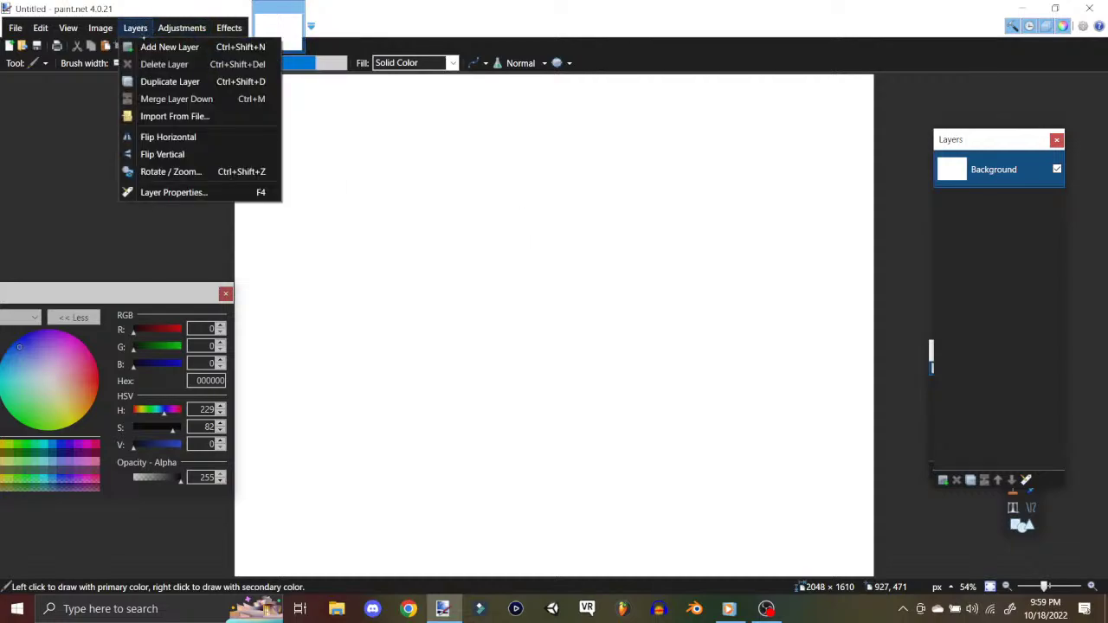
left_click(174, 29)
key("ctrl+shift+n")
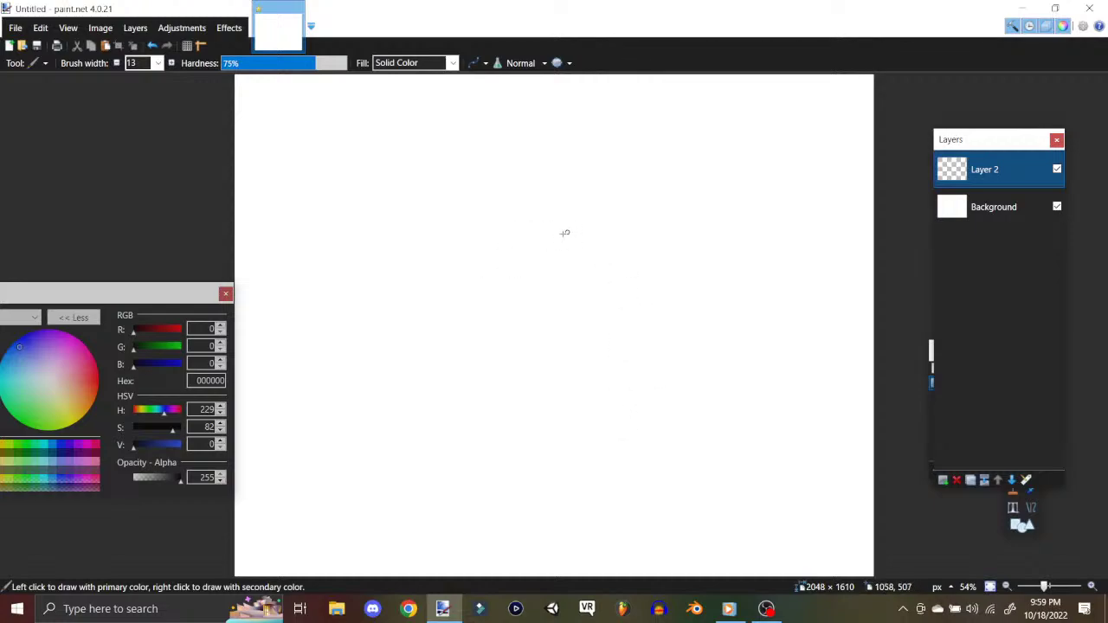
Step: Outline a long-snouted reptile head with two nostrils, a lower jaw line and a horn on the crown
mouse_move(549, 243)
left_mouse_down()
mouse_move(435, 295)
mouse_move(376, 339)
mouse_move(355, 370)
mouse_move(356, 409)
mouse_move(387, 434)
mouse_move(473, 431)
mouse_move(549, 387)
mouse_move(598, 334)
left_mouse_up()
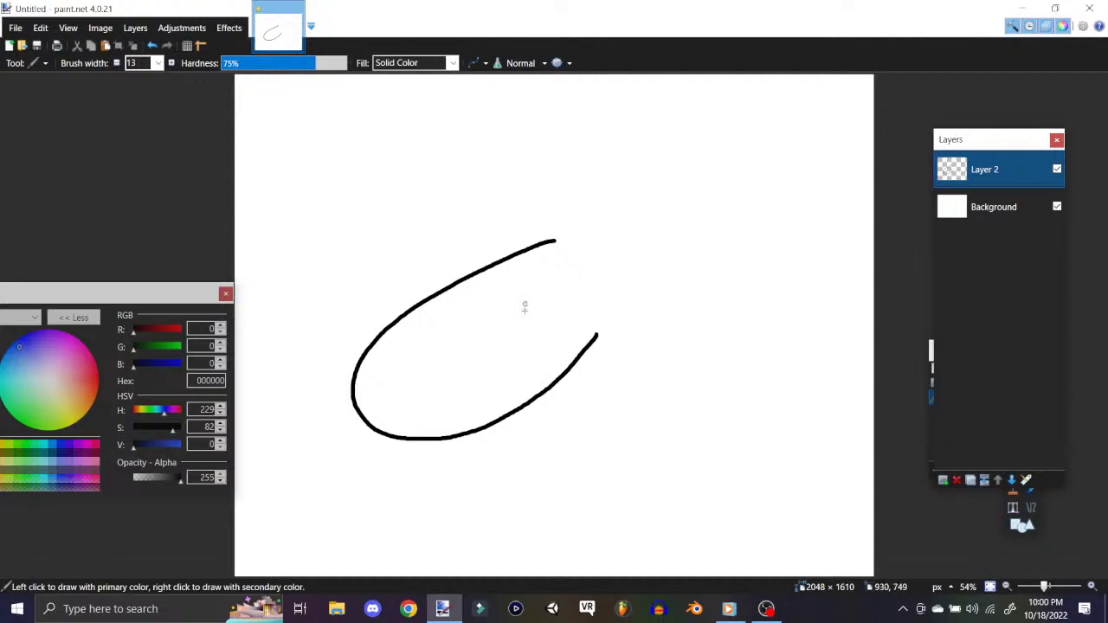
left_click_drag(411, 410, 410, 417)
mouse_move(422, 440)
left_mouse_down()
mouse_move(454, 460)
mouse_move(537, 439)
mouse_move(627, 375)
mouse_move(658, 319)
left_mouse_up()
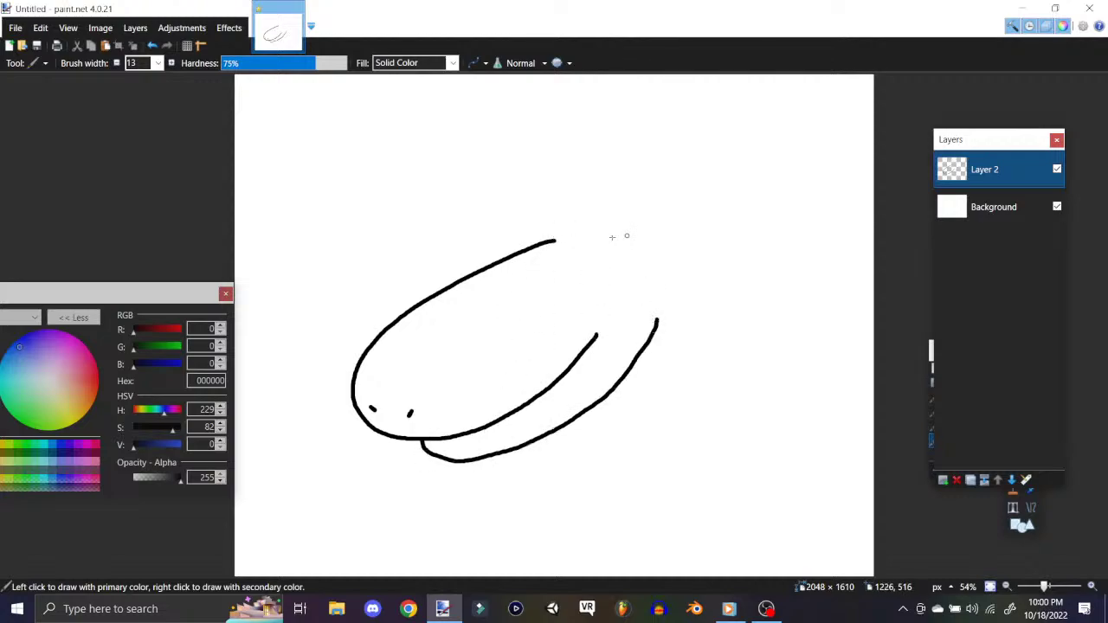
mouse_move(557, 242)
left_mouse_down()
mouse_move(592, 194)
mouse_move(620, 199)
mouse_move(594, 231)
left_mouse_up()
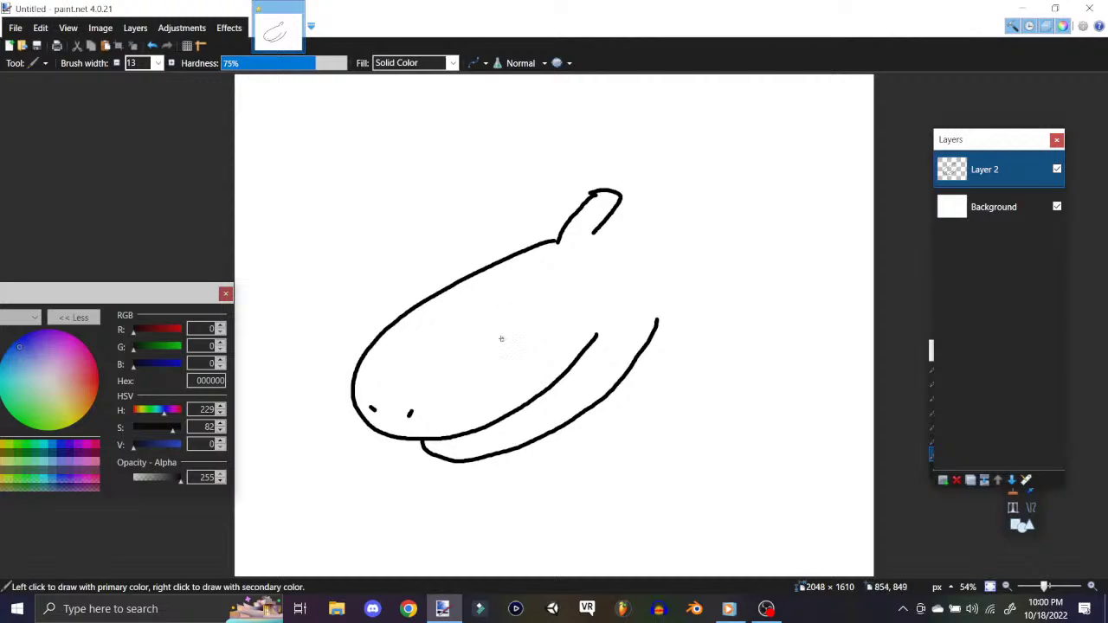
Step: Draw a large near eye and a smaller far eye on the head, each with a solid black pupil
mouse_move(487, 336)
left_mouse_down()
mouse_move(505, 306)
mouse_move(551, 302)
mouse_move(539, 368)
left_mouse_up()
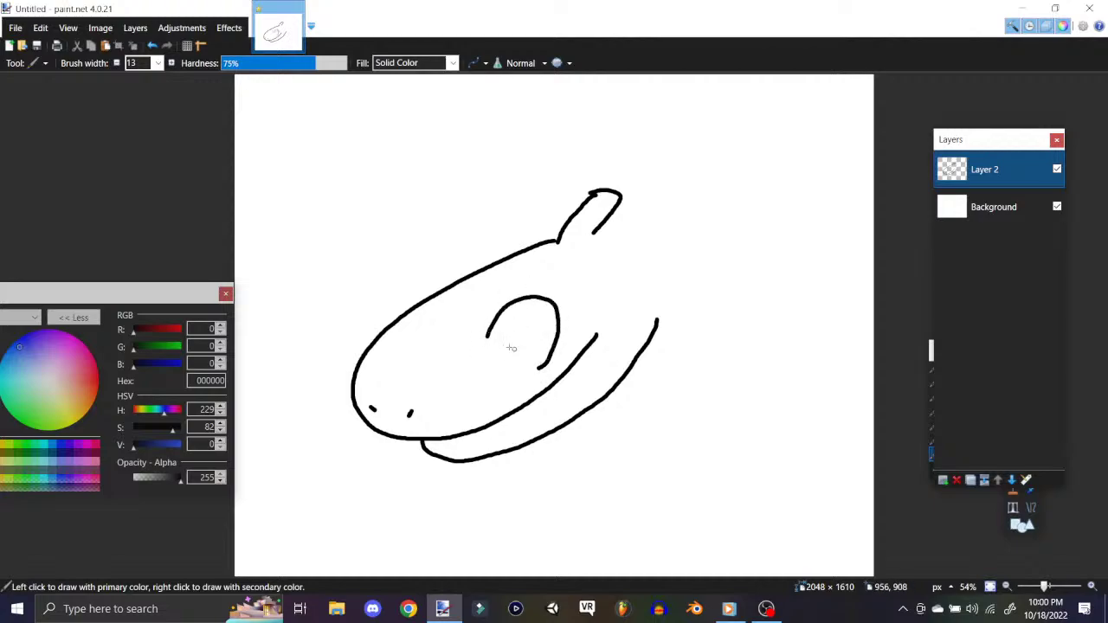
left_click_drag(500, 335, 538, 369)
mouse_move(507, 332)
left_mouse_down()
mouse_move(524, 313)
mouse_move(529, 331)
mouse_move(520, 335)
mouse_move(517, 318)
mouse_move(512, 328)
mouse_move(528, 324)
mouse_move(518, 329)
left_mouse_up()
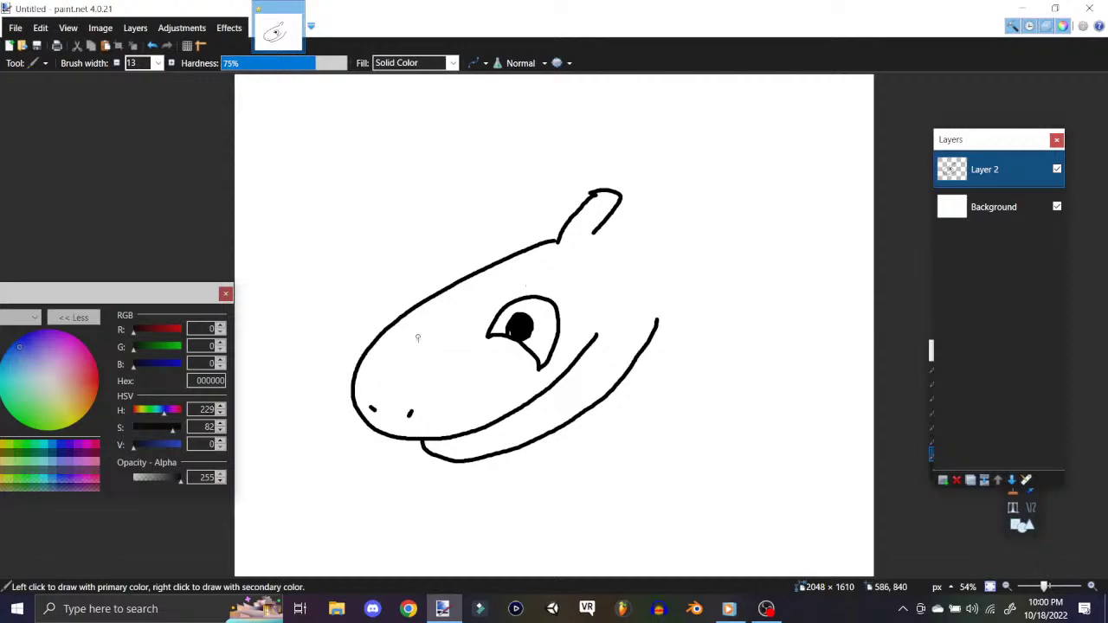
mouse_move(414, 333)
left_mouse_down()
mouse_move(444, 337)
mouse_move(446, 326)
mouse_move(431, 302)
mouse_move(410, 328)
mouse_move(420, 327)
left_mouse_up()
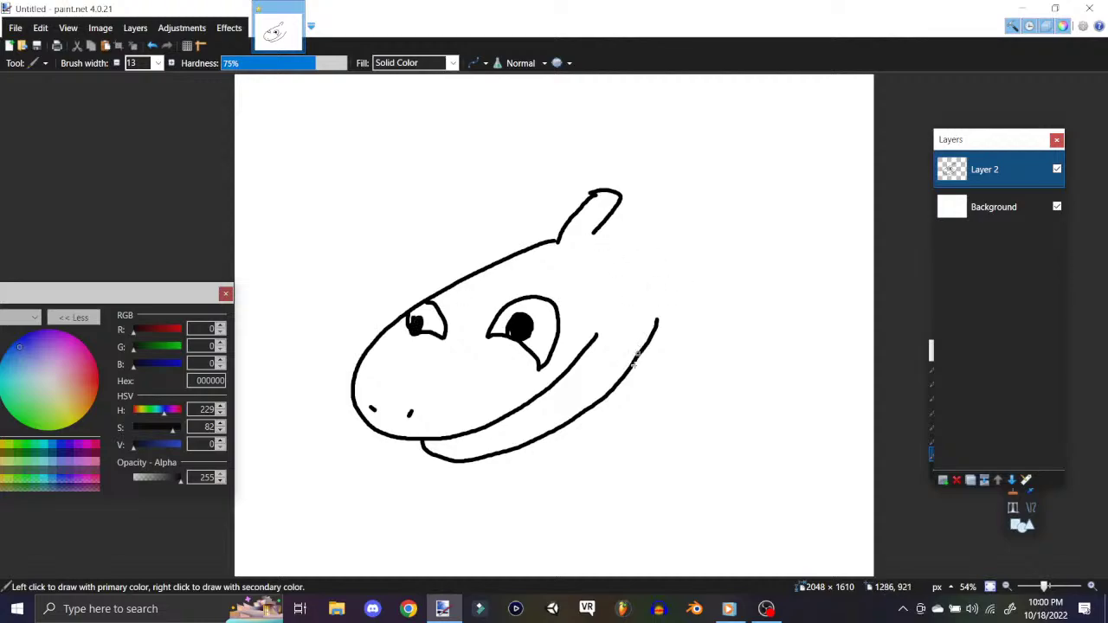
Step: Draw the front leg behind the jaw with a three-toed foot and a curved line up to the belly
left_click_drag(652, 334, 672, 338)
mouse_move(655, 332)
left_mouse_down()
mouse_move(688, 363)
mouse_move(653, 428)
mouse_move(600, 459)
mouse_move(616, 476)
left_mouse_up()
mouse_move(658, 452)
left_mouse_down()
mouse_move(650, 472)
mouse_move(680, 480)
mouse_move(618, 485)
mouse_move(639, 475)
mouse_move(647, 494)
mouse_move(709, 461)
mouse_move(702, 498)
mouse_move(719, 459)
mouse_move(754, 439)
mouse_move(733, 401)
mouse_move(732, 365)
mouse_move(759, 362)
left_mouse_up()
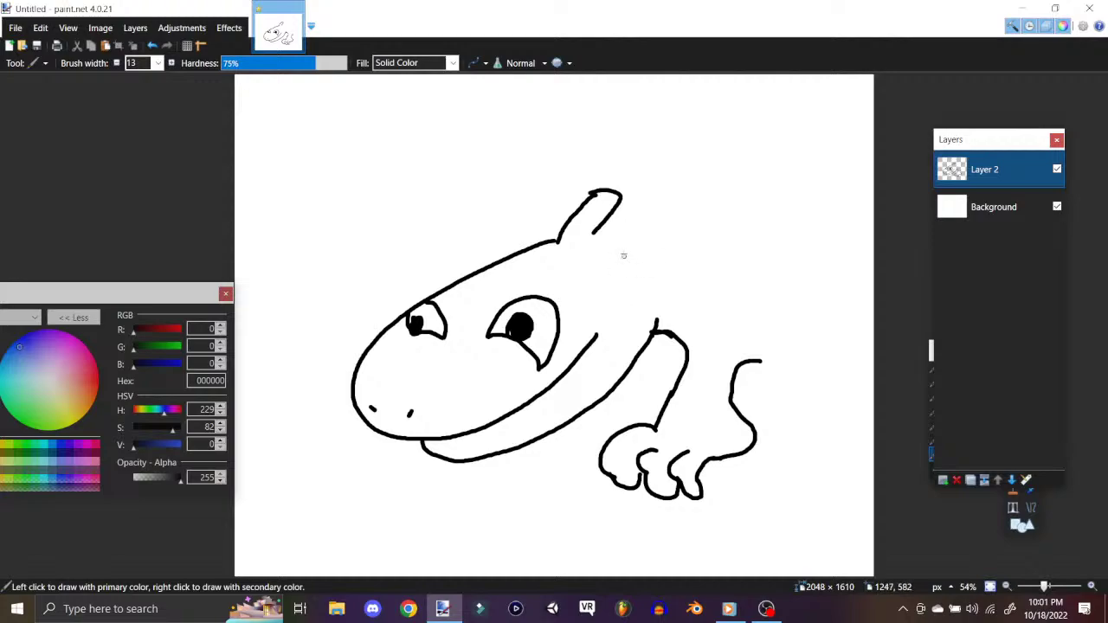
Step: Add the second horn, then draw the body with a long curled tail and a toed hind leg running to the canvas edge
mouse_move(611, 277)
left_mouse_down()
mouse_move(646, 229)
mouse_move(672, 235)
mouse_move(629, 293)
left_mouse_up()
mouse_move(618, 211)
left_mouse_down()
mouse_move(712, 216)
mouse_move(771, 199)
mouse_move(773, 130)
mouse_move(655, 135)
mouse_move(601, 162)
mouse_move(517, 175)
mouse_move(507, 165)
mouse_move(697, 98)
mouse_move(798, 95)
mouse_move(849, 152)
mouse_move(798, 311)
mouse_move(809, 338)
mouse_move(857, 358)
left_mouse_up()
mouse_move(762, 360)
left_mouse_down()
mouse_move(834, 423)
mouse_move(807, 459)
mouse_move(812, 470)
left_mouse_up()
left_click_drag(841, 439, 831, 468)
left_click_drag(855, 436, 855, 466)
left_click_drag(855, 360, 875, 369)
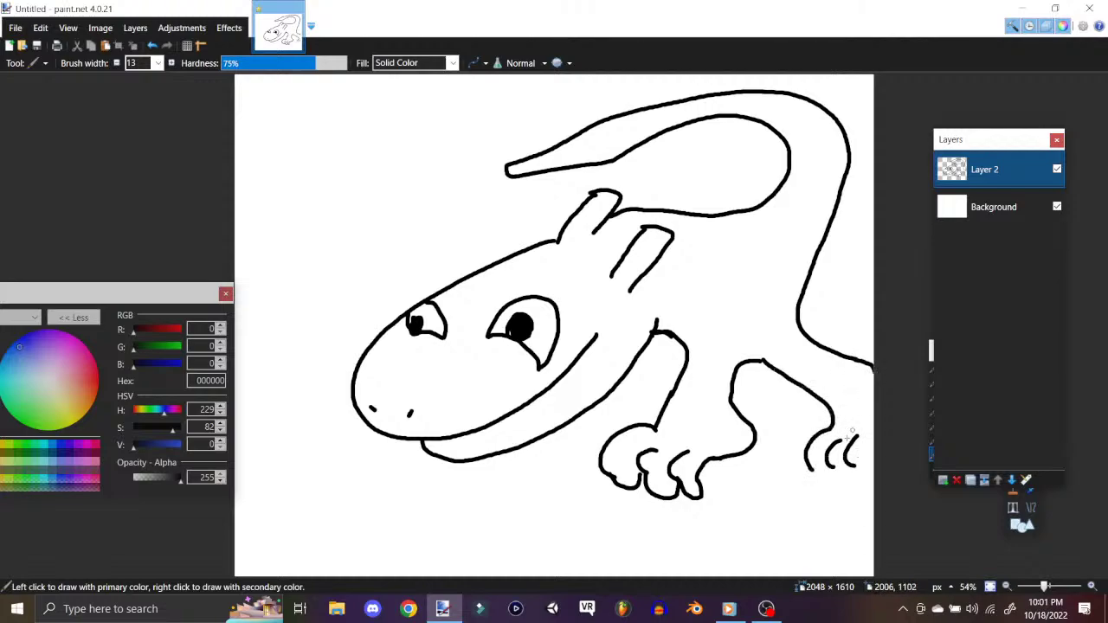
mouse_move(809, 461)
left_mouse_down()
mouse_move(831, 478)
mouse_move(839, 468)
mouse_move(866, 483)
mouse_move(871, 472)
left_mouse_up()
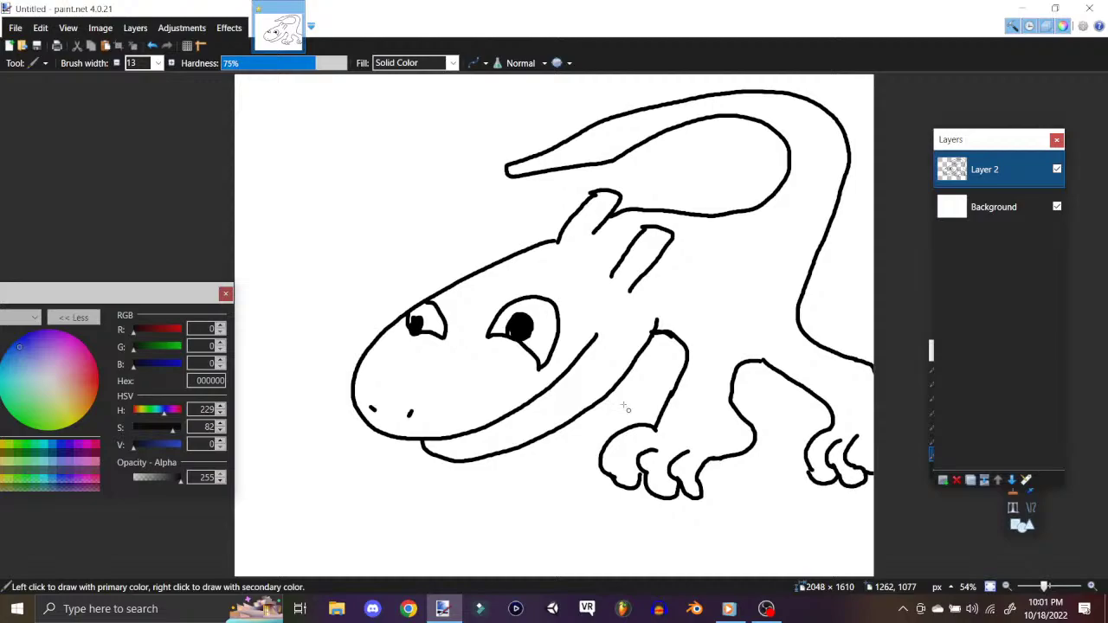
Step: Create a new 2048 × 1610 pixel image, draw a duck's curved bill at its center, and undo the first lower beak line
left_click(9, 45)
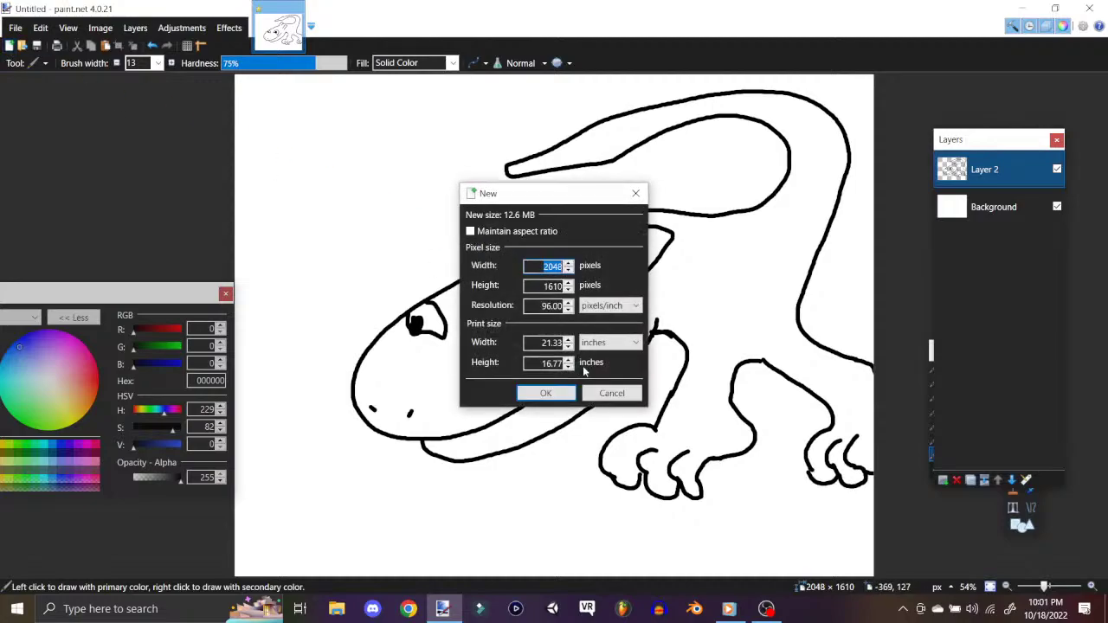
left_click(567, 392)
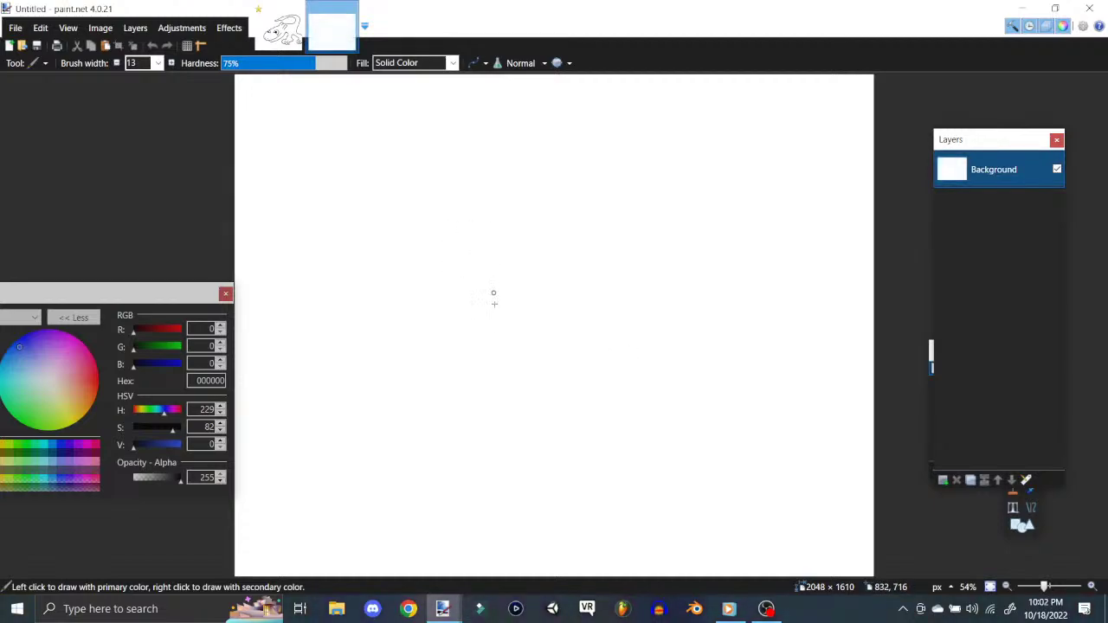
mouse_move(495, 334)
left_mouse_down()
mouse_move(556, 337)
mouse_move(593, 324)
mouse_move(625, 335)
left_mouse_up()
mouse_move(496, 333)
left_mouse_down()
mouse_move(454, 324)
mouse_move(465, 354)
mouse_move(456, 360)
mouse_move(564, 360)
mouse_move(610, 347)
mouse_move(627, 324)
mouse_move(628, 333)
mouse_move(616, 362)
mouse_move(576, 378)
mouse_move(484, 379)
mouse_move(463, 358)
left_mouse_up()
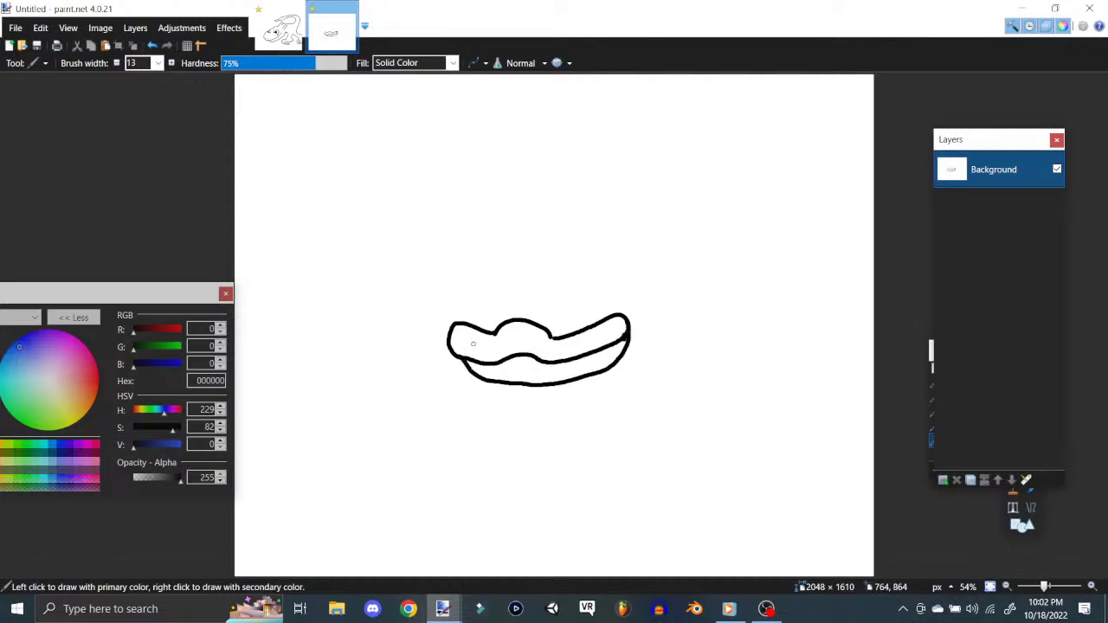
key("ctrl+z")
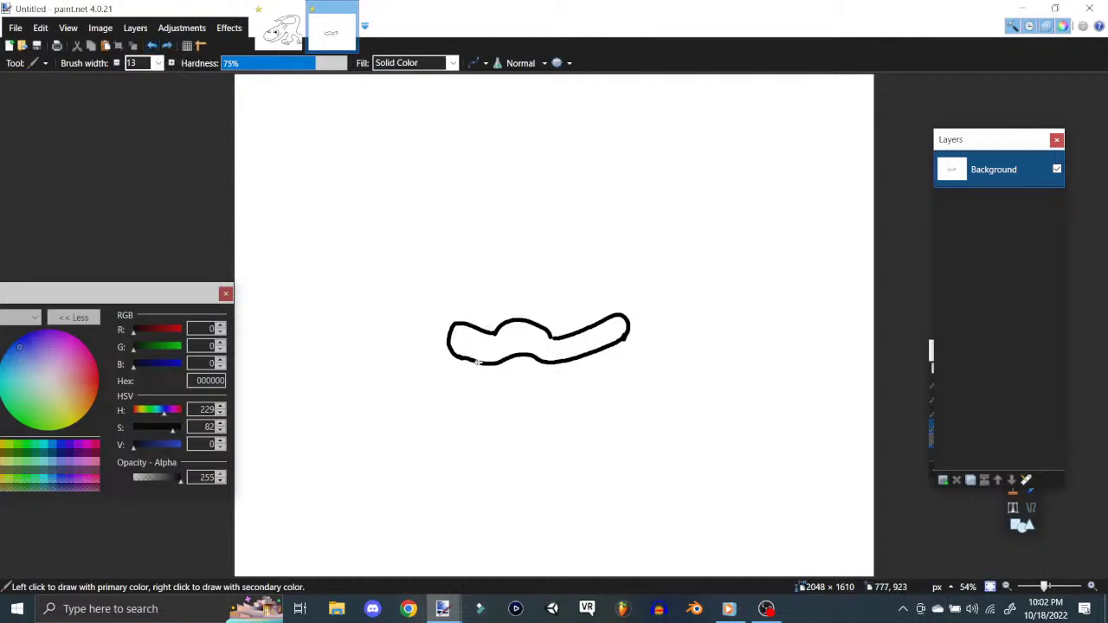
Step: Redraw the duck's lower beak as a smile and draw two tall oval eyes above the bill
mouse_move(614, 345)
left_mouse_down()
mouse_move(561, 386)
mouse_move(482, 372)
mouse_move(470, 358)
mouse_move(470, 289)
mouse_move(492, 244)
mouse_move(515, 266)
mouse_move(518, 313)
mouse_move(554, 252)
mouse_move(579, 272)
mouse_move(578, 329)
left_mouse_up()
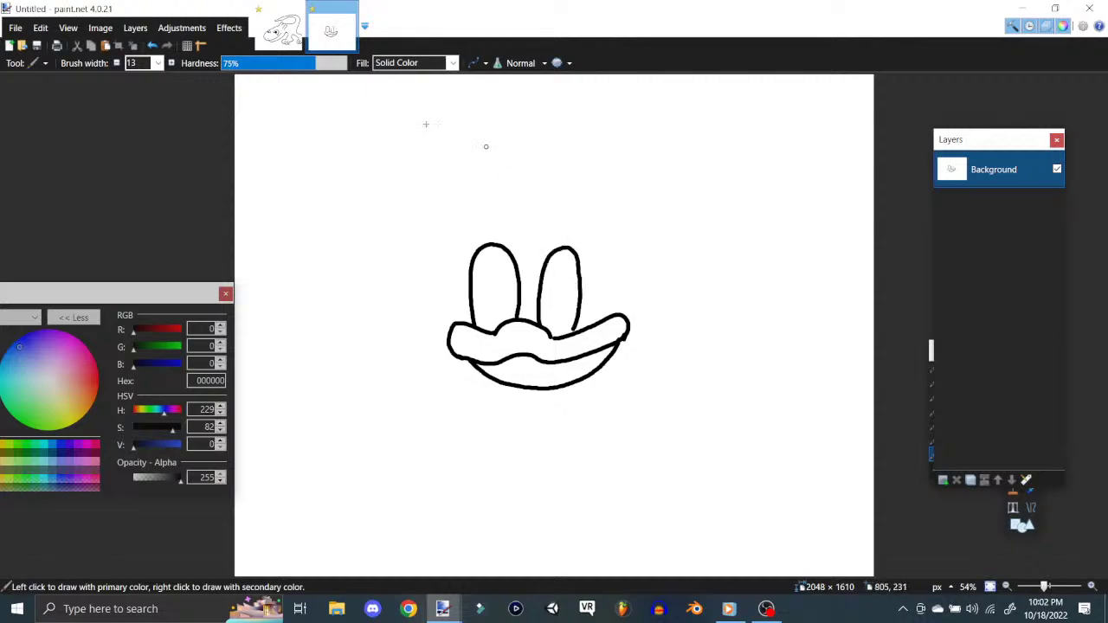
left_click(151, 45)
mouse_move(533, 326)
left_mouse_down()
mouse_move(577, 262)
mouse_move(571, 323)
mouse_move(549, 308)
mouse_move(563, 339)
left_mouse_up()
Step: Draw the rounded head outline around the duck's face and top it with a tilted sailor hat with a ribbon
mouse_move(491, 334)
left_mouse_down()
mouse_move(502, 306)
mouse_move(450, 352)
mouse_move(469, 404)
mouse_move(527, 440)
mouse_move(591, 434)
mouse_move(624, 401)
mouse_move(633, 352)
mouse_move(622, 285)
mouse_move(603, 247)
mouse_move(560, 222)
mouse_move(502, 219)
mouse_move(473, 234)
mouse_move(449, 329)
left_mouse_up()
mouse_move(490, 220)
left_mouse_down()
mouse_move(503, 190)
mouse_move(555, 178)
mouse_move(563, 216)
left_mouse_up()
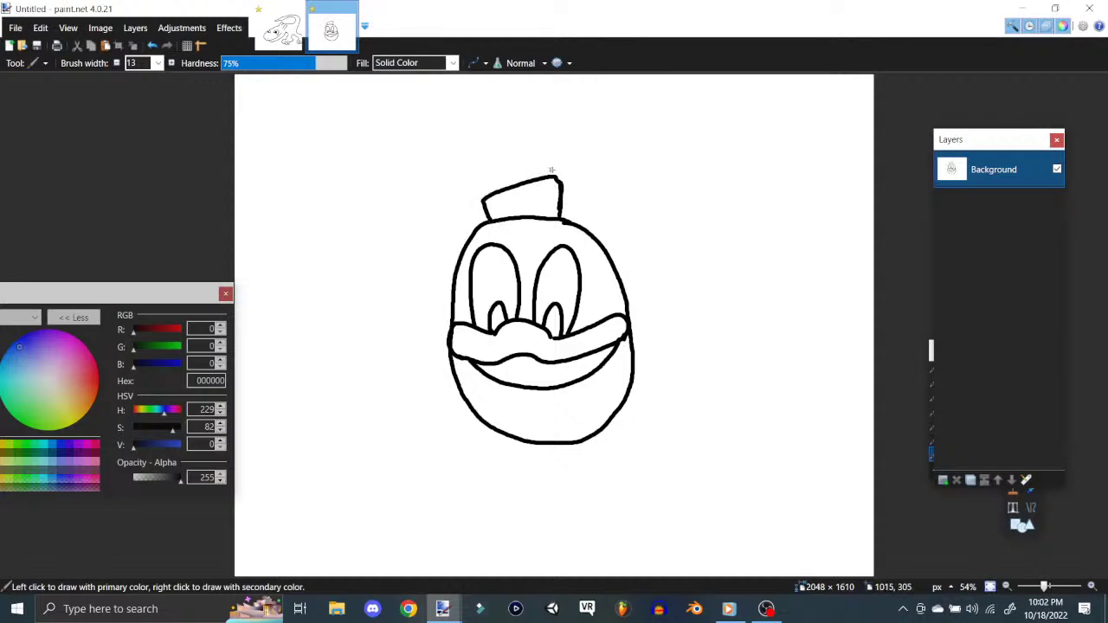
mouse_move(556, 176)
left_mouse_down()
mouse_move(577, 157)
mouse_move(555, 135)
mouse_move(518, 141)
mouse_move(447, 178)
mouse_move(447, 212)
mouse_move(482, 200)
mouse_move(448, 214)
mouse_move(425, 247)
mouse_move(444, 241)
mouse_move(441, 255)
mouse_move(460, 219)
left_mouse_up()
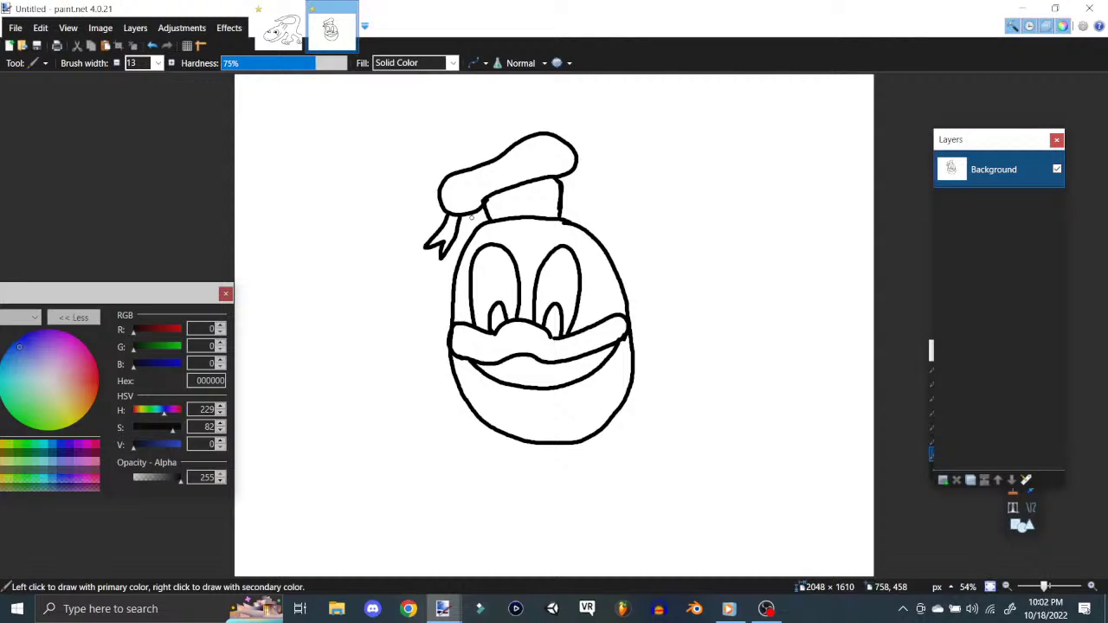
Step: Add a new layer above the duck drawing
left_click(135, 28)
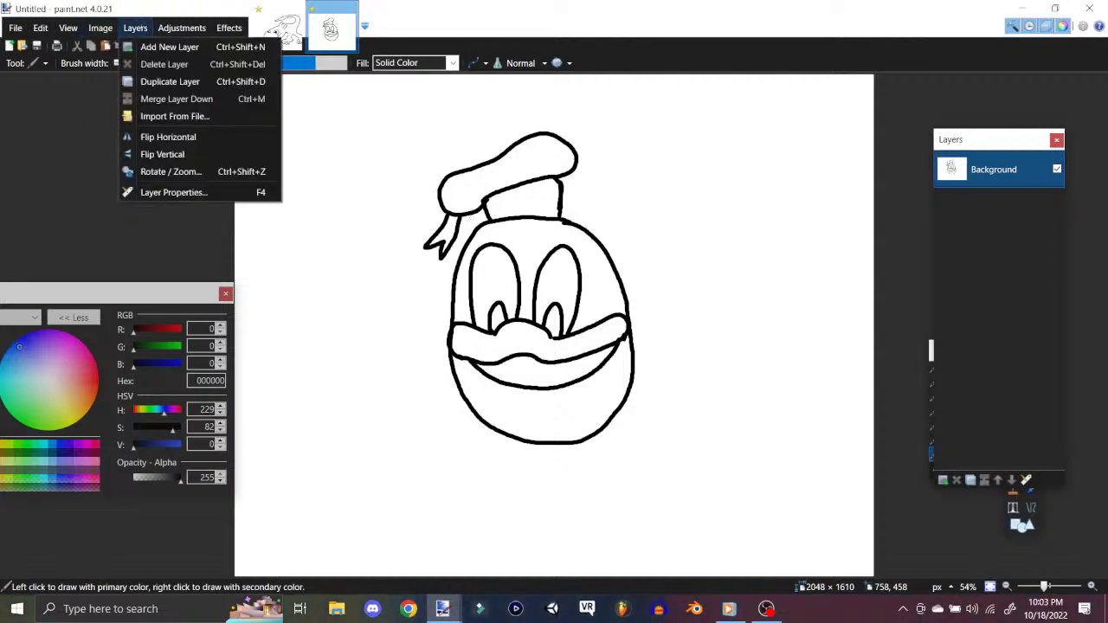
left_click(173, 45)
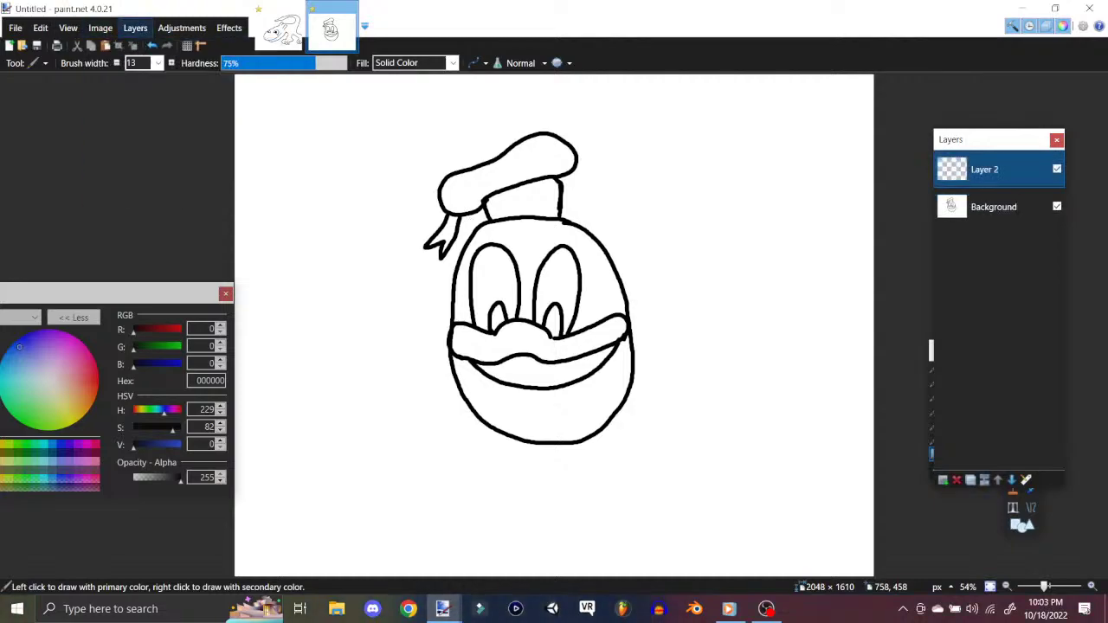
left_click(40, 28)
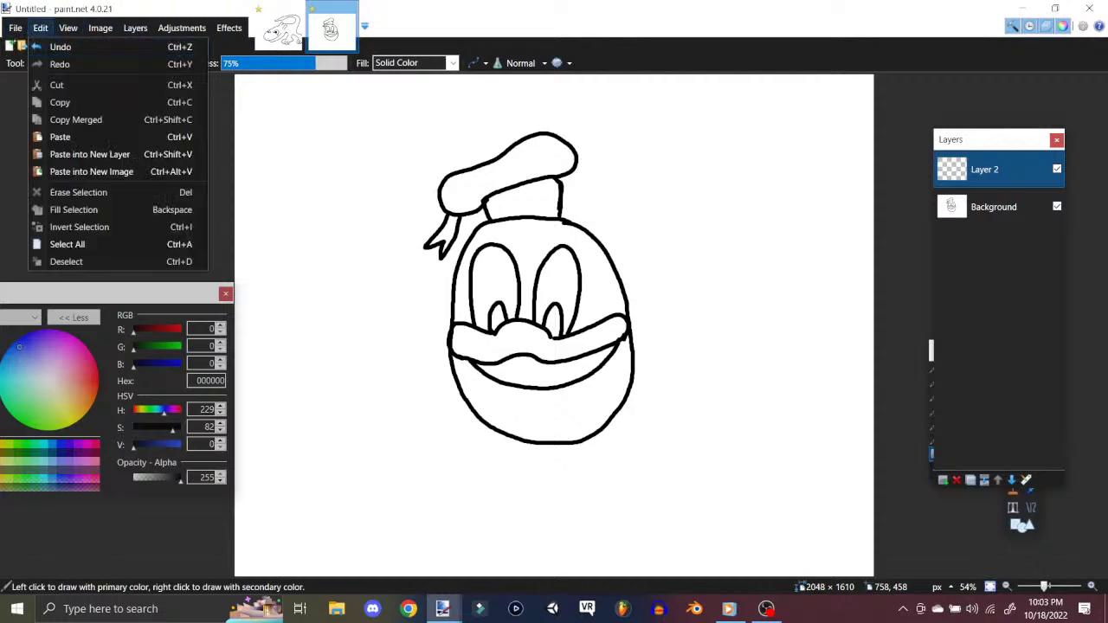
Step: Create another 2048 × 1610 pixel image and add a new layer above its background
left_click(15, 28)
left_click(35, 47)
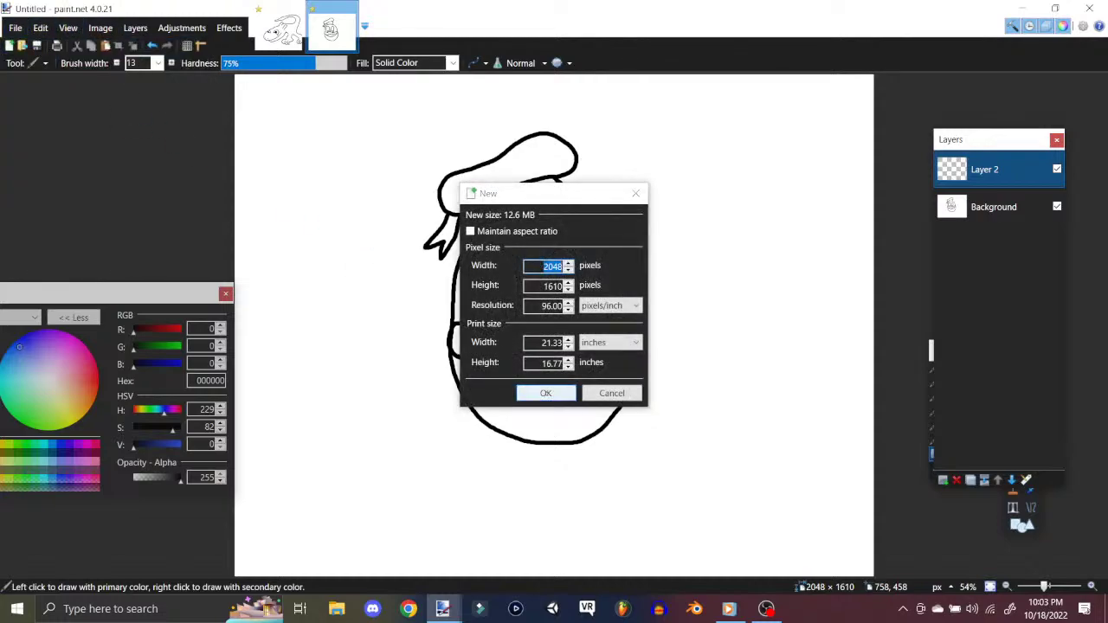
left_click(543, 389)
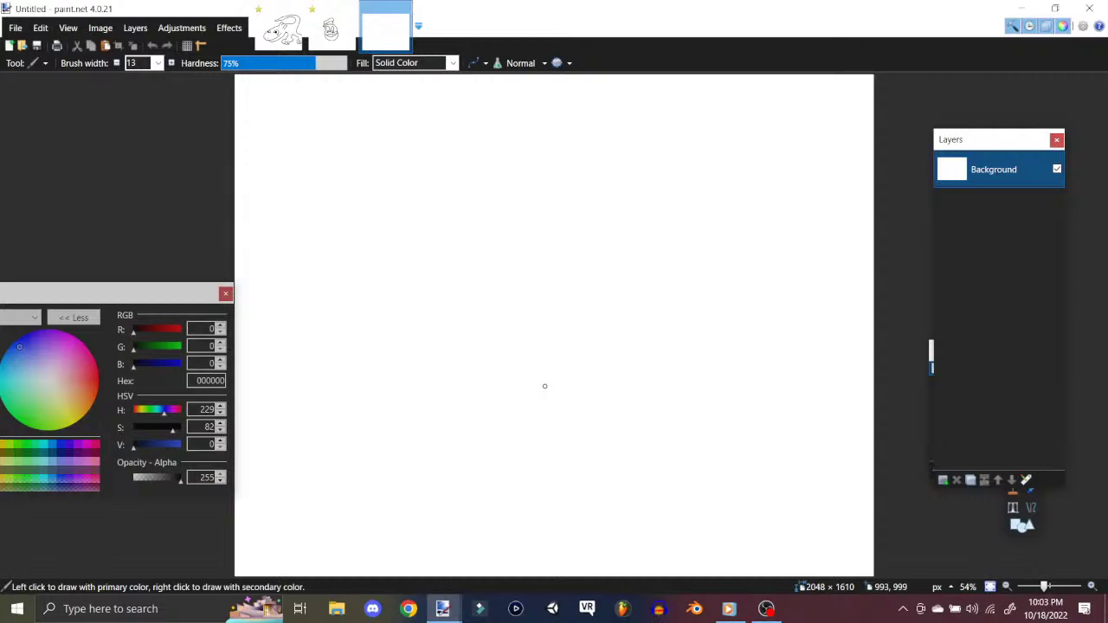
left_click(135, 27)
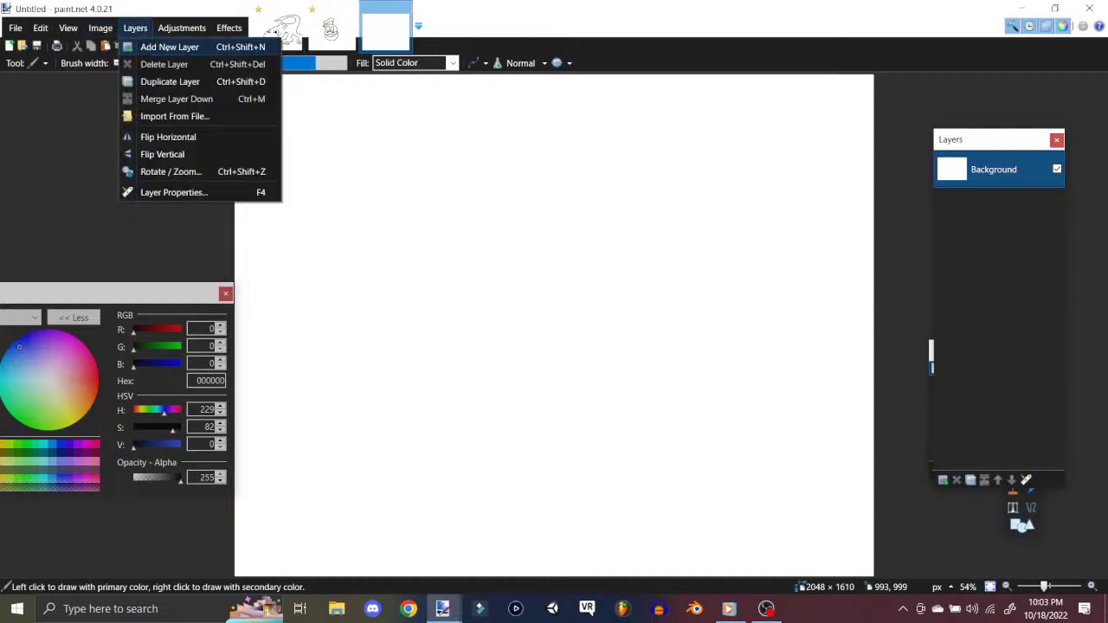
left_click(173, 46)
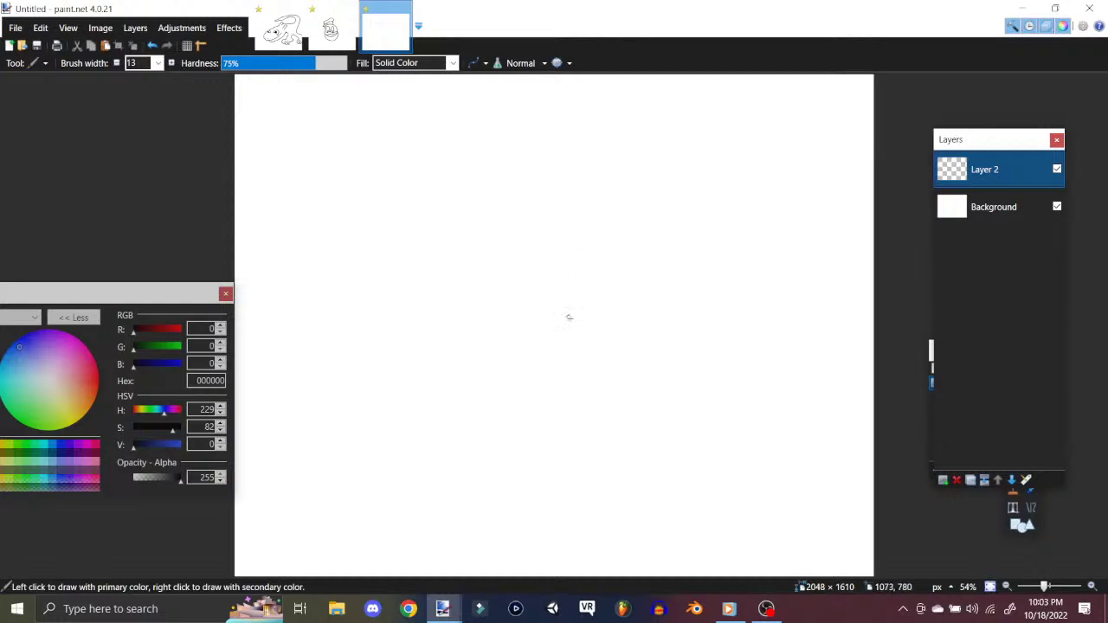
Step: Draw a large round nose and a wide scalloped mustache with upturned ends beneath it
mouse_move(580, 325)
left_mouse_down()
mouse_move(520, 282)
mouse_move(448, 321)
mouse_move(470, 399)
mouse_move(519, 416)
mouse_move(556, 403)
mouse_move(579, 370)
left_mouse_up()
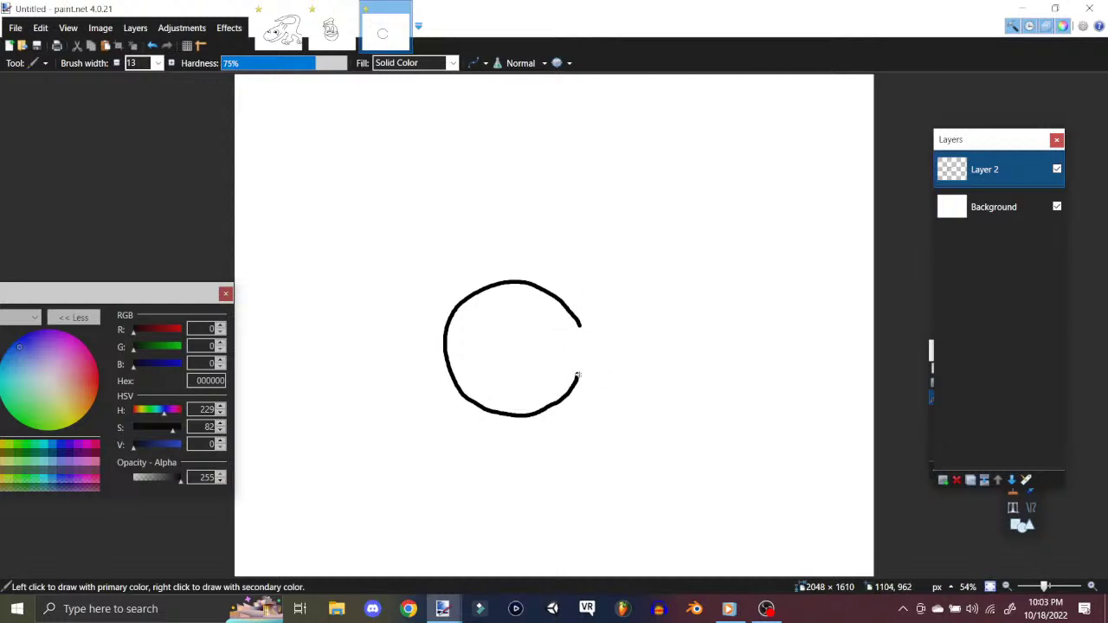
mouse_move(581, 377)
left_mouse_down()
mouse_move(636, 364)
mouse_move(649, 313)
mouse_move(669, 320)
mouse_move(697, 385)
mouse_move(657, 436)
mouse_move(611, 428)
mouse_move(620, 459)
mouse_move(529, 478)
mouse_move(516, 461)
mouse_move(451, 433)
left_mouse_up()
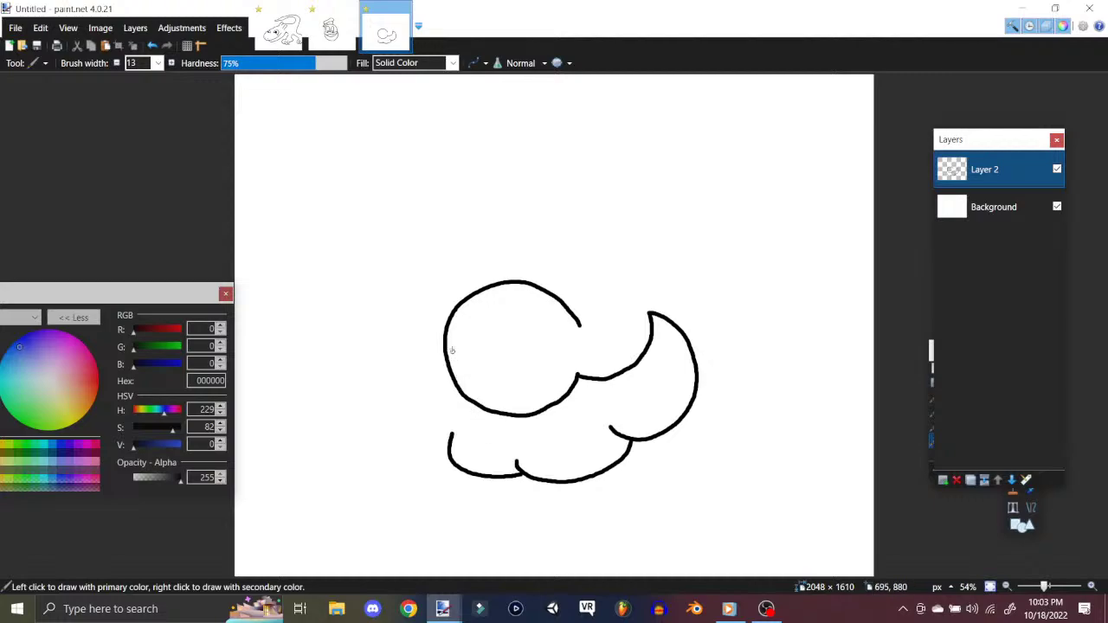
mouse_move(444, 326)
left_mouse_down()
mouse_move(426, 298)
mouse_move(398, 318)
mouse_move(399, 409)
mouse_move(456, 445)
left_mouse_up()
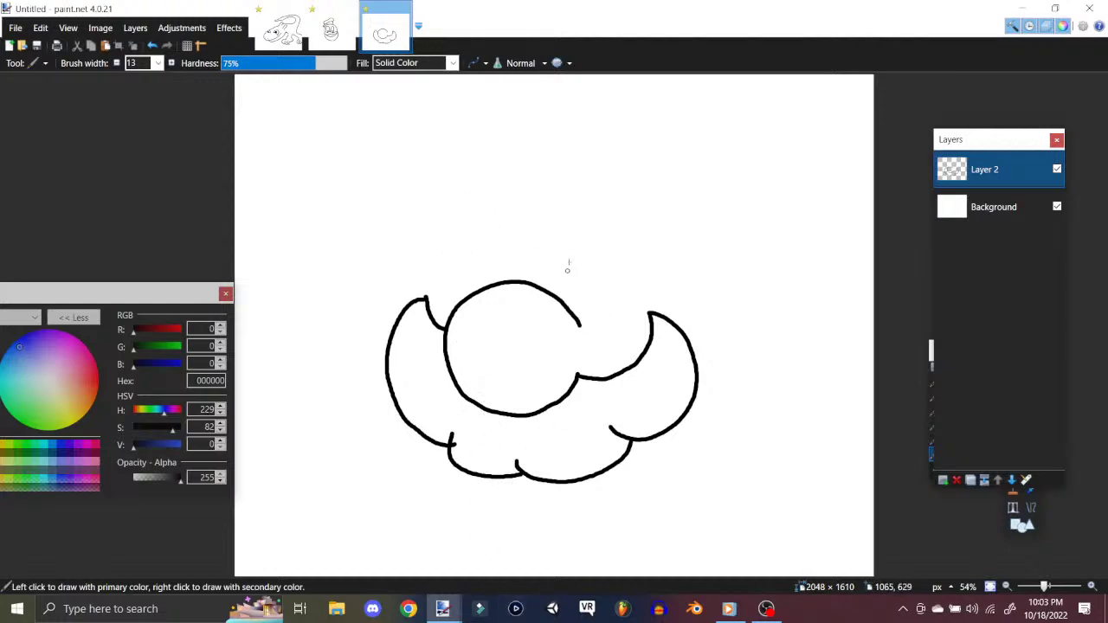
Step: Draw the right eye with iris, pupil, highlight and arched eyebrow, plus a smaller oval outline for the left eye
mouse_move(556, 225)
left_mouse_down()
mouse_move(598, 204)
mouse_move(607, 238)
mouse_move(600, 295)
mouse_move(558, 267)
left_mouse_up()
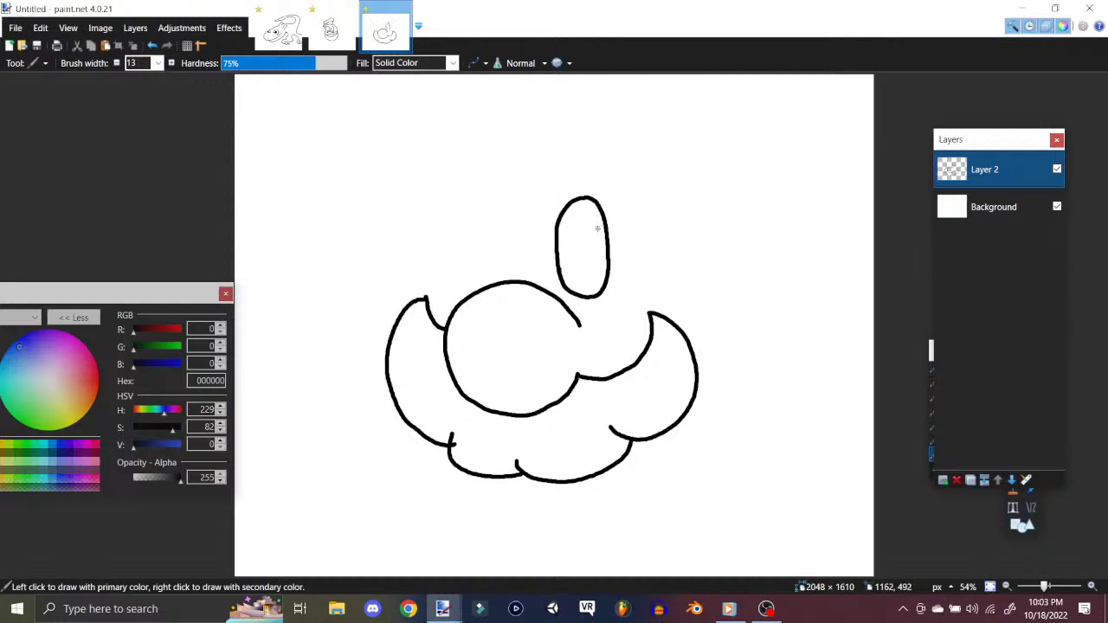
mouse_move(604, 223)
left_mouse_down()
mouse_move(592, 216)
mouse_move(573, 243)
mouse_move(577, 283)
mouse_move(601, 293)
mouse_move(605, 283)
left_mouse_up()
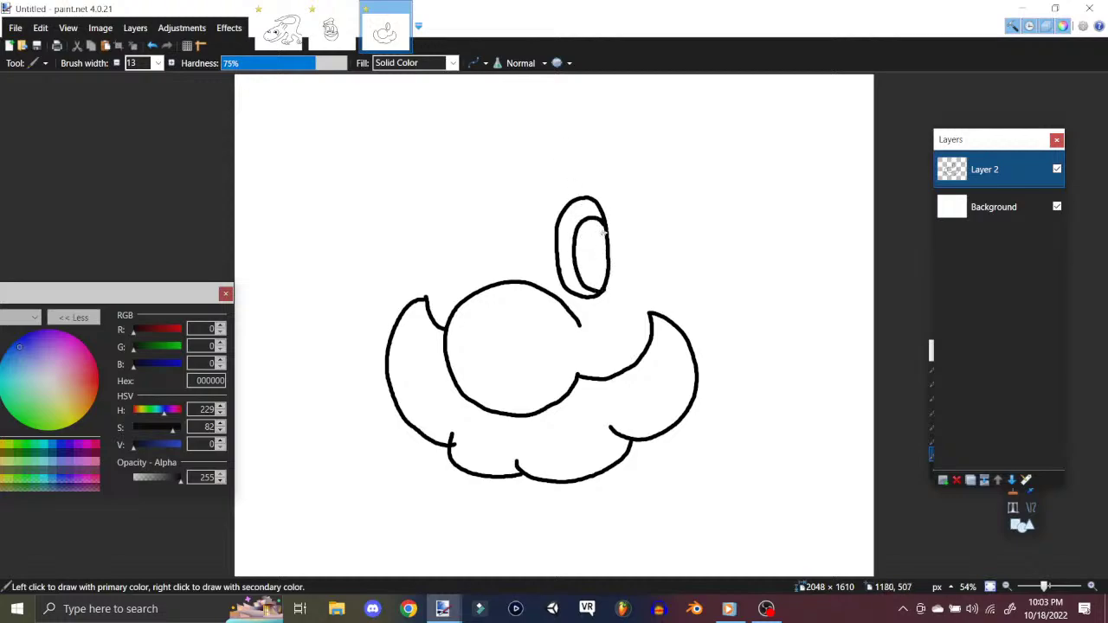
mouse_move(604, 230)
left_mouse_down()
mouse_move(591, 225)
mouse_move(583, 260)
mouse_move(598, 286)
mouse_move(606, 280)
left_mouse_up()
mouse_move(590, 231)
left_mouse_down()
mouse_move(594, 254)
mouse_move(607, 245)
left_mouse_up()
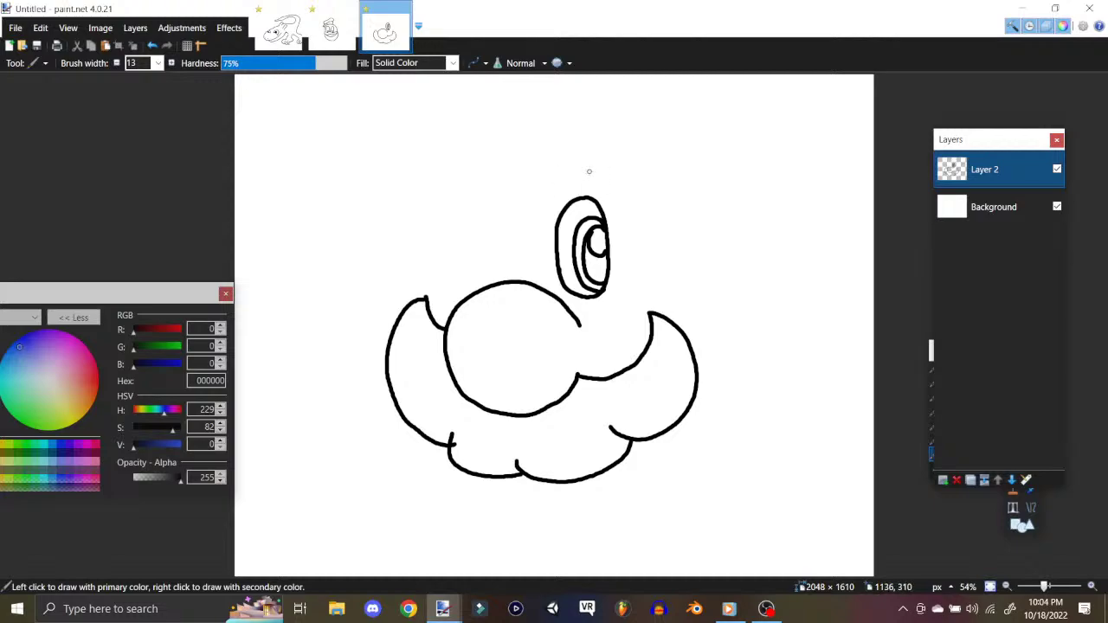
mouse_move(557, 192)
left_mouse_down()
mouse_move(596, 175)
mouse_move(608, 196)
mouse_move(592, 156)
mouse_move(554, 177)
mouse_move(552, 194)
left_mouse_up()
mouse_move(482, 286)
left_mouse_down()
mouse_move(468, 236)
mouse_move(482, 215)
mouse_move(511, 224)
mouse_move(517, 271)
left_mouse_up()
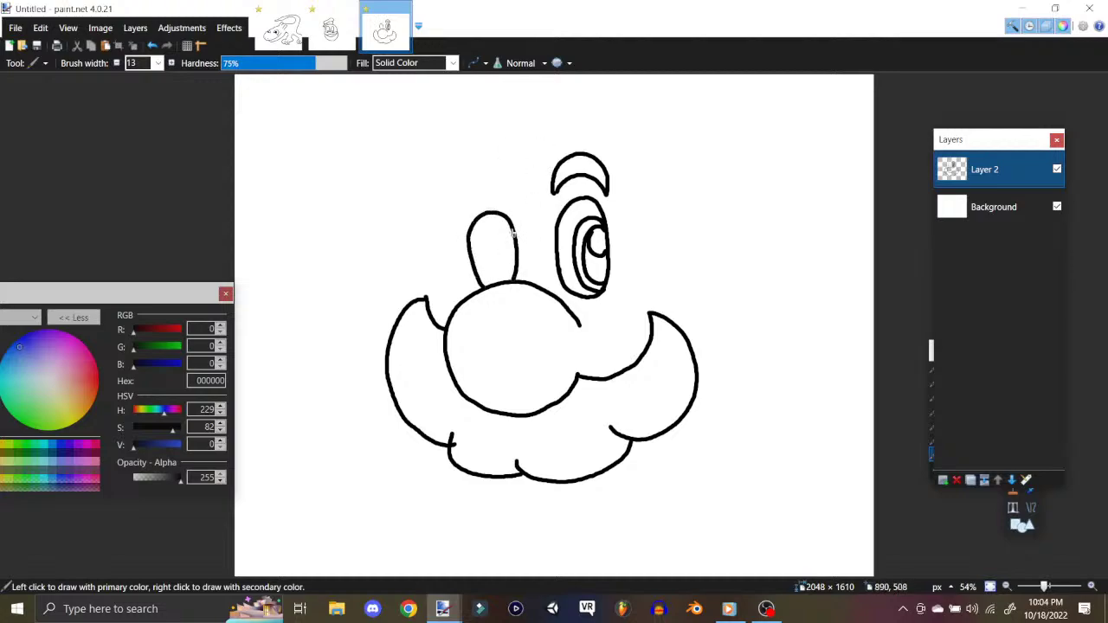
mouse_move(500, 218)
left_mouse_down()
mouse_move(491, 234)
mouse_move(498, 270)
mouse_move(513, 280)
left_mouse_up()
mouse_move(508, 233)
left_mouse_down()
mouse_move(505, 270)
mouse_move(515, 275)
left_mouse_up()
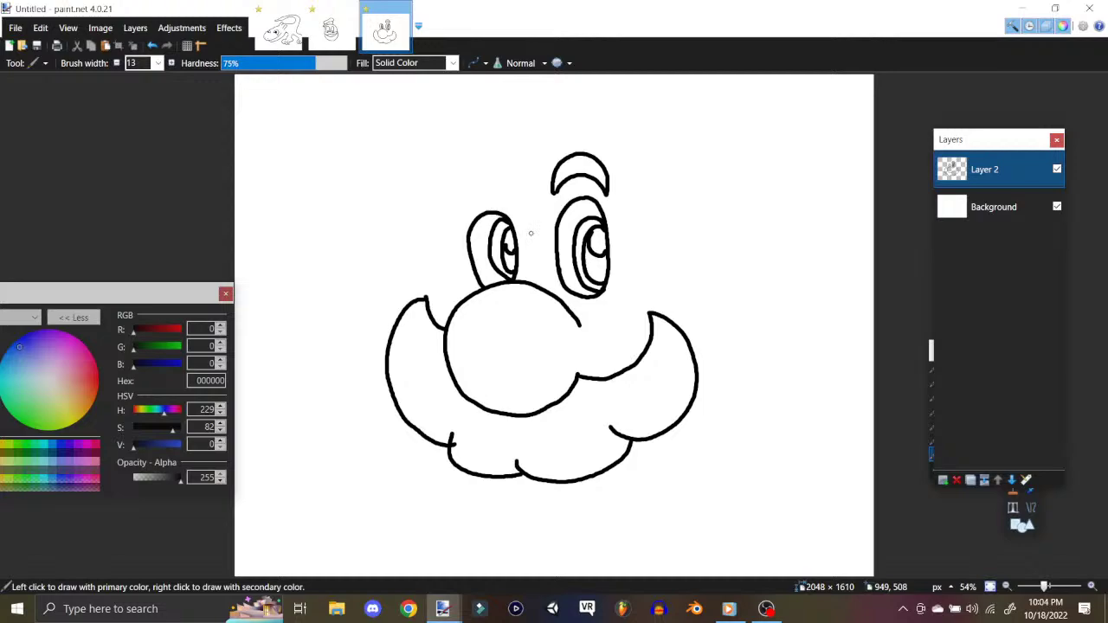
left_click(151, 45)
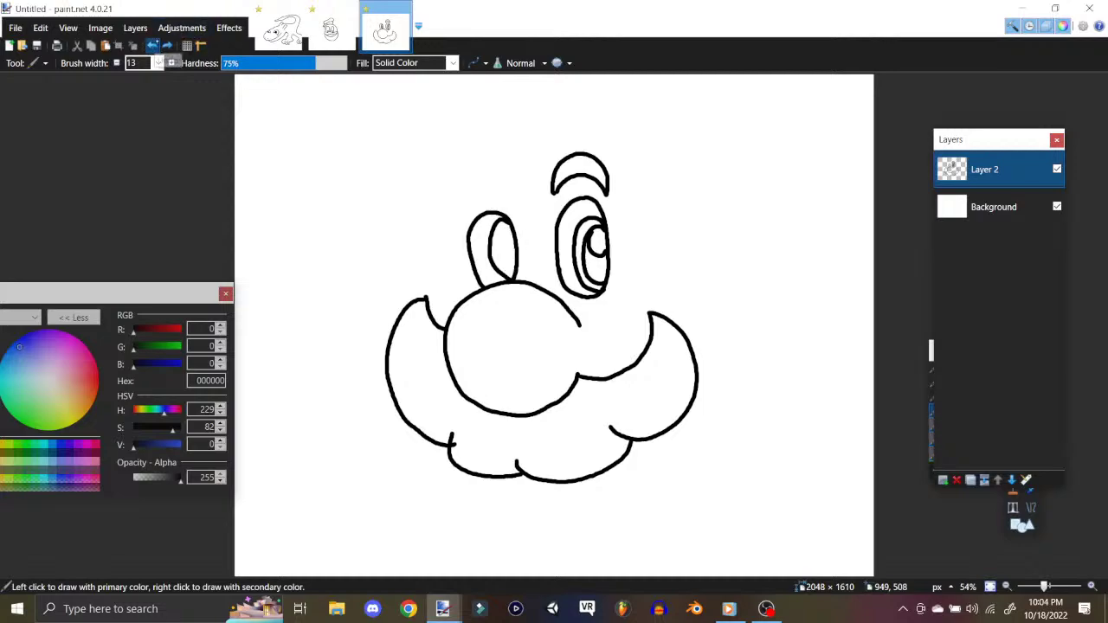
left_click(151, 45)
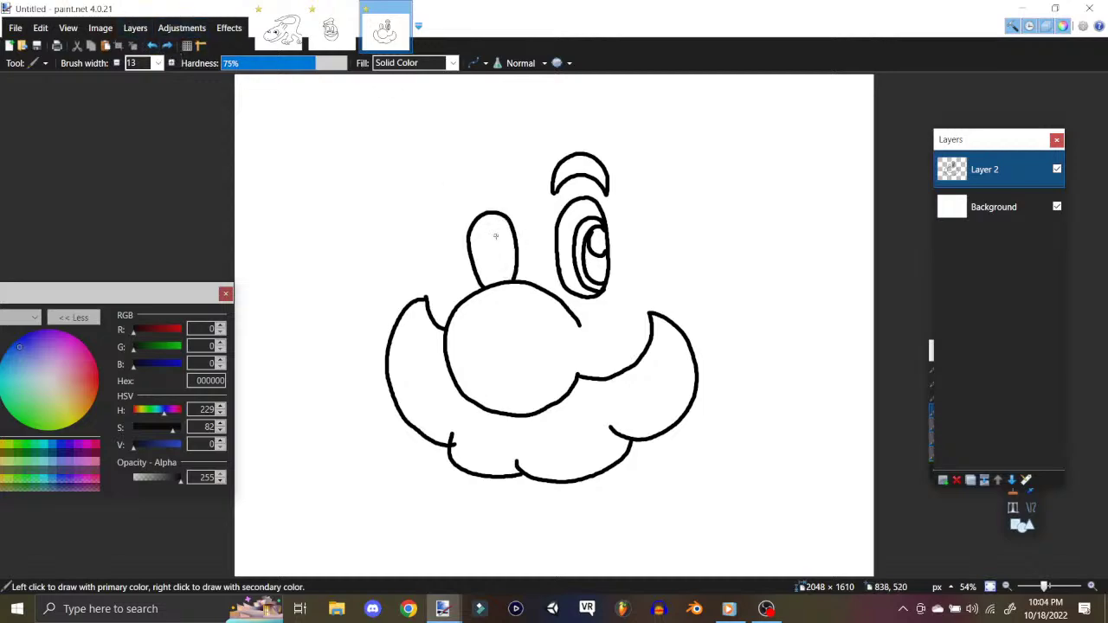
Step: Draw the left eye's iris and pupil, and shade both pupils black while leaving white highlights at their tops
mouse_move(511, 225)
left_mouse_down()
mouse_move(496, 234)
mouse_move(492, 268)
mouse_move(496, 282)
mouse_move(511, 261)
mouse_move(512, 273)
left_mouse_up()
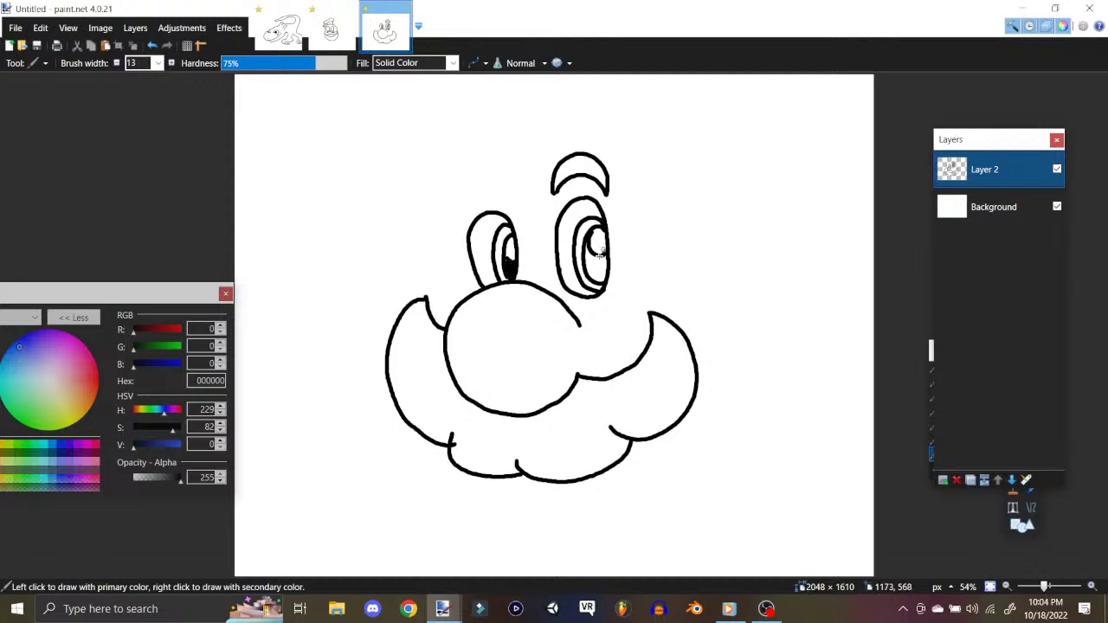
mouse_move(590, 253)
left_mouse_down()
mouse_move(598, 277)
mouse_move(605, 256)
mouse_move(600, 279)
left_mouse_up()
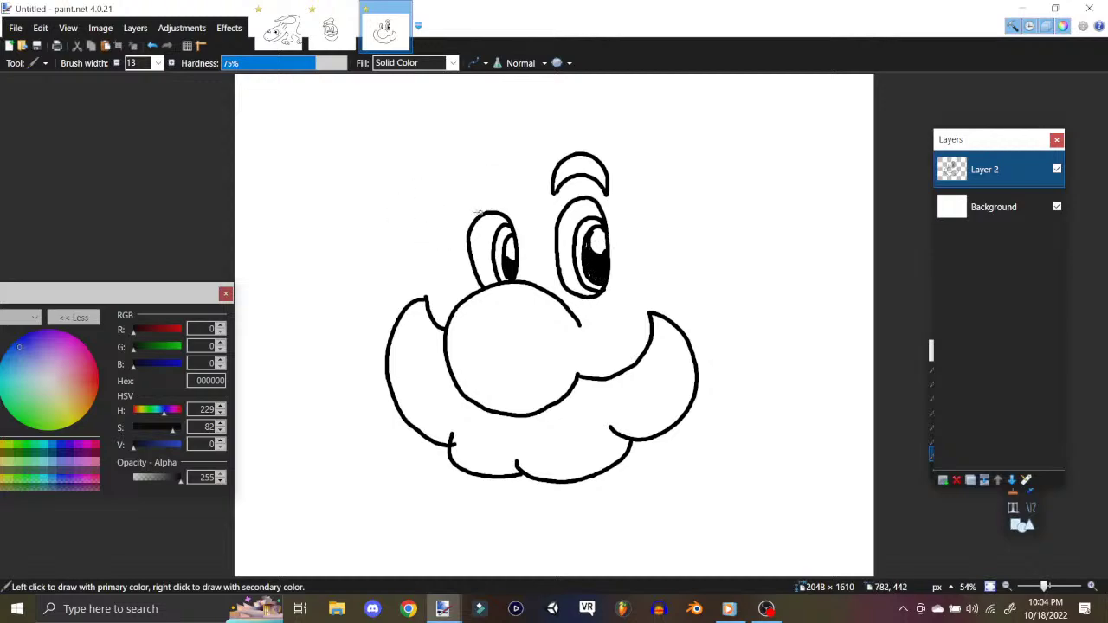
Step: Draw the arched left eyebrow, and outline the head from the chin along the jaw to a large ear with inner folds
mouse_move(460, 226)
left_mouse_down()
mouse_move(494, 195)
mouse_move(513, 206)
mouse_move(487, 175)
mouse_move(466, 187)
mouse_move(458, 229)
left_mouse_up()
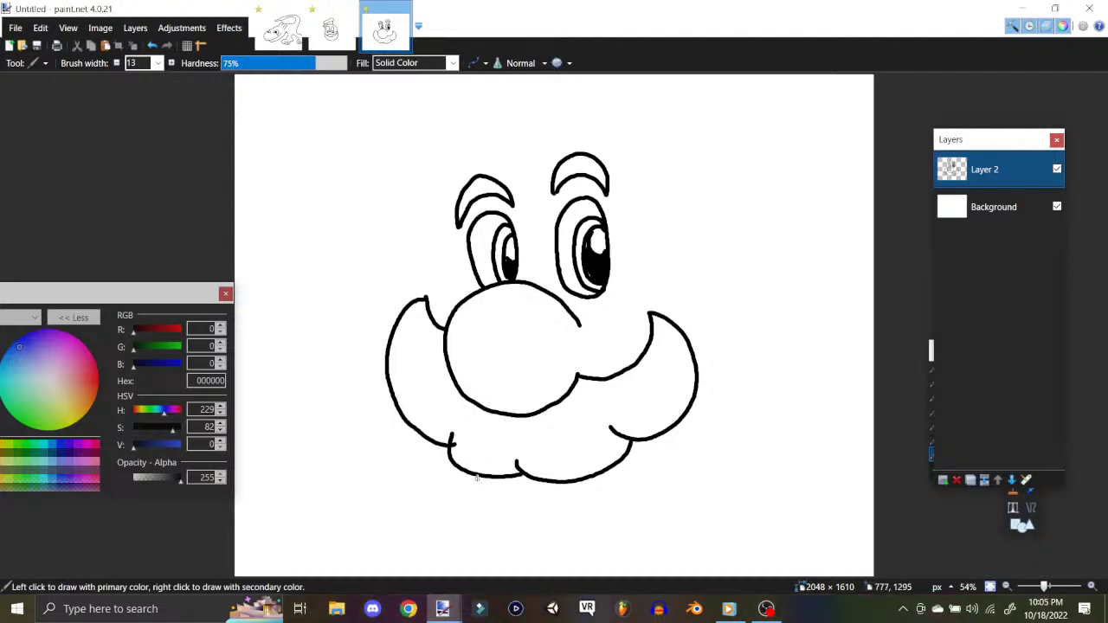
mouse_move(481, 477)
left_mouse_down()
mouse_move(509, 529)
mouse_move(581, 546)
mouse_move(729, 485)
mouse_move(778, 419)
mouse_move(796, 299)
left_mouse_up()
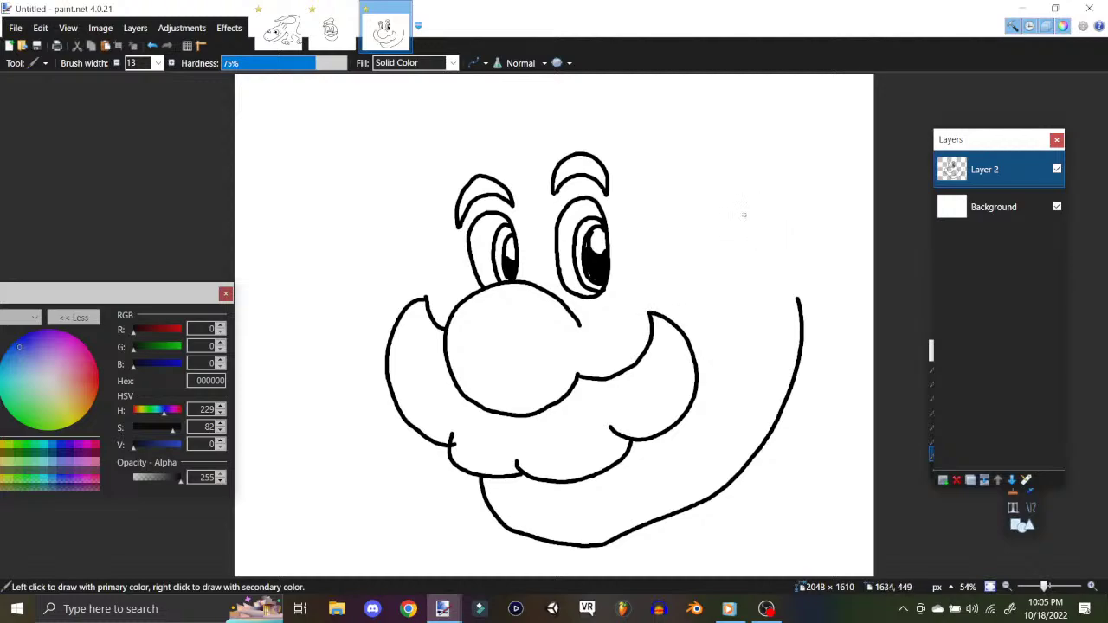
mouse_move(744, 212)
left_mouse_down()
mouse_move(789, 168)
mouse_move(834, 186)
mouse_move(837, 262)
mouse_move(797, 300)
left_mouse_up()
mouse_move(805, 202)
left_mouse_down()
mouse_move(785, 208)
mouse_move(788, 258)
left_mouse_up()
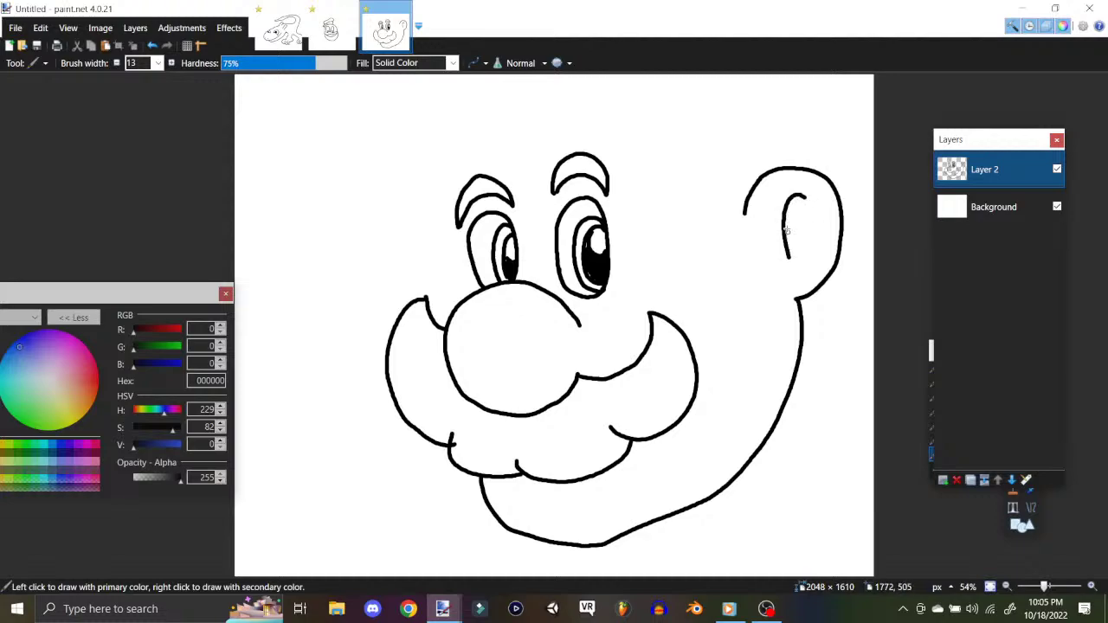
mouse_move(784, 222)
left_mouse_down()
mouse_move(795, 213)
mouse_move(812, 253)
left_mouse_up()
Step: Draw the cap's long curved brim on a new layer, and the face's left edge beneath it on Layer 2
left_click(135, 27)
left_click(178, 46)
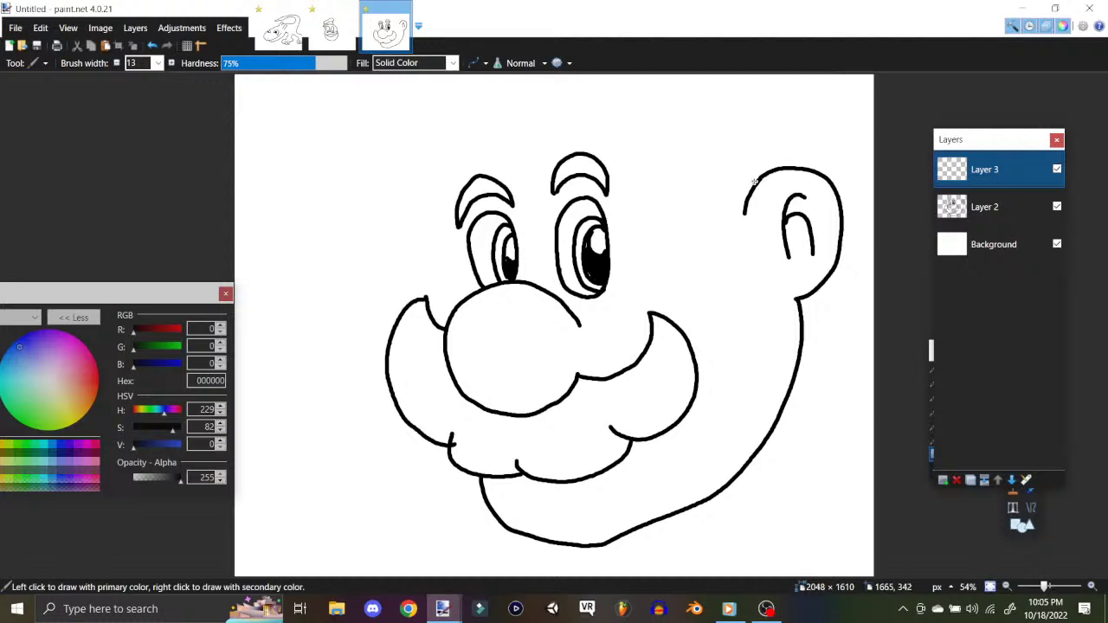
mouse_move(761, 179)
left_mouse_down()
mouse_move(478, 174)
mouse_move(384, 201)
mouse_move(370, 230)
mouse_move(383, 251)
mouse_move(435, 245)
left_mouse_up()
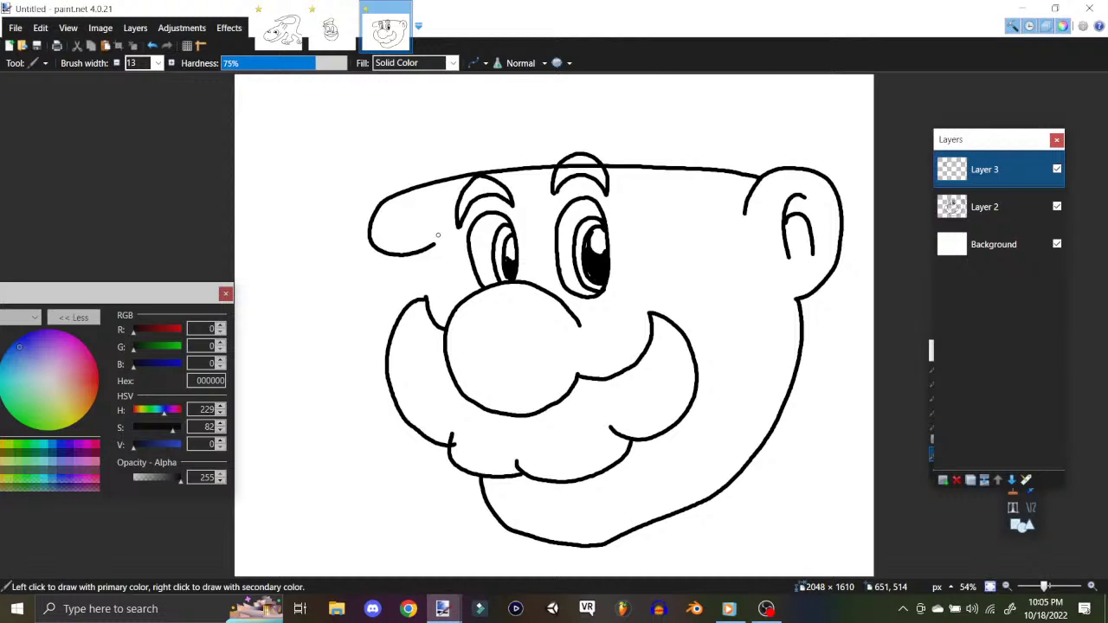
left_click(984, 207)
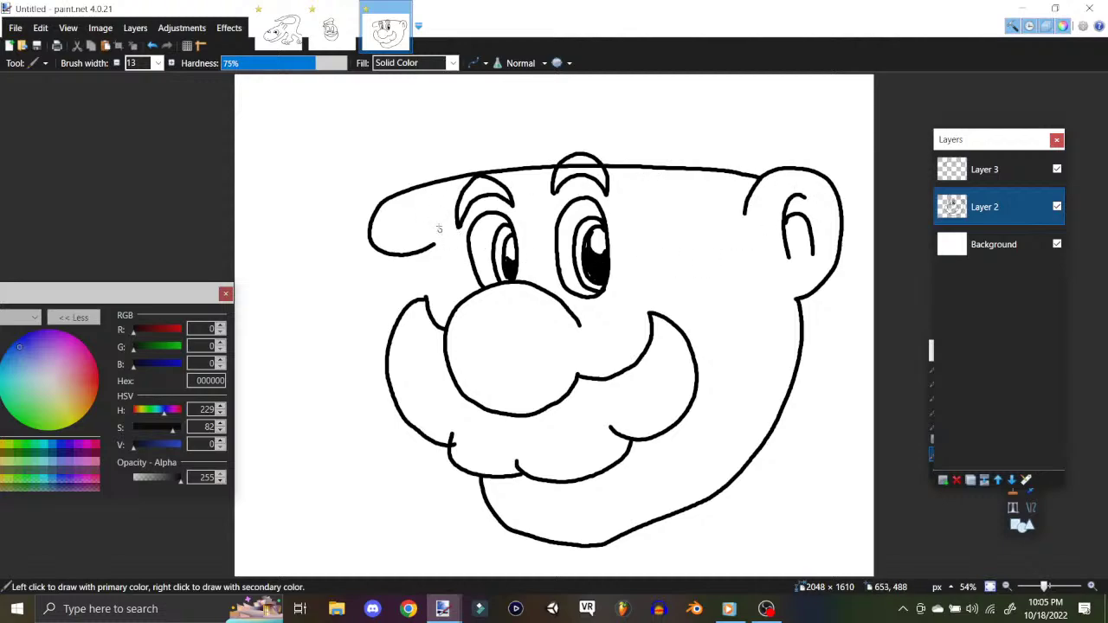
left_click_drag(439, 226, 459, 294)
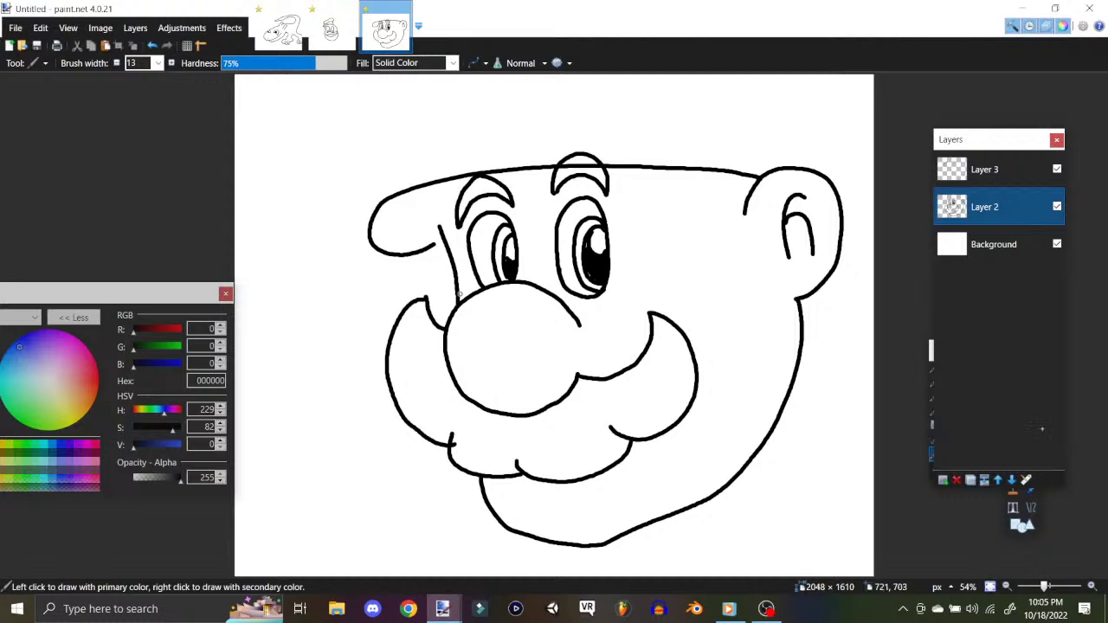
left_click(987, 170)
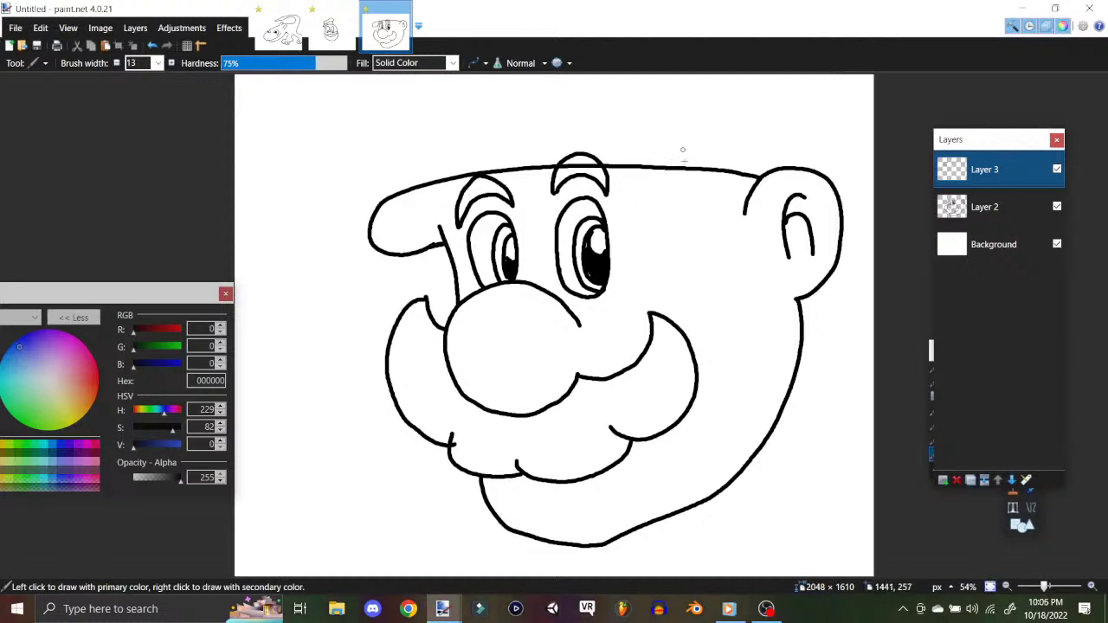
mouse_move(698, 169)
left_mouse_down()
mouse_move(674, 214)
mouse_move(557, 192)
mouse_move(411, 220)
left_mouse_up()
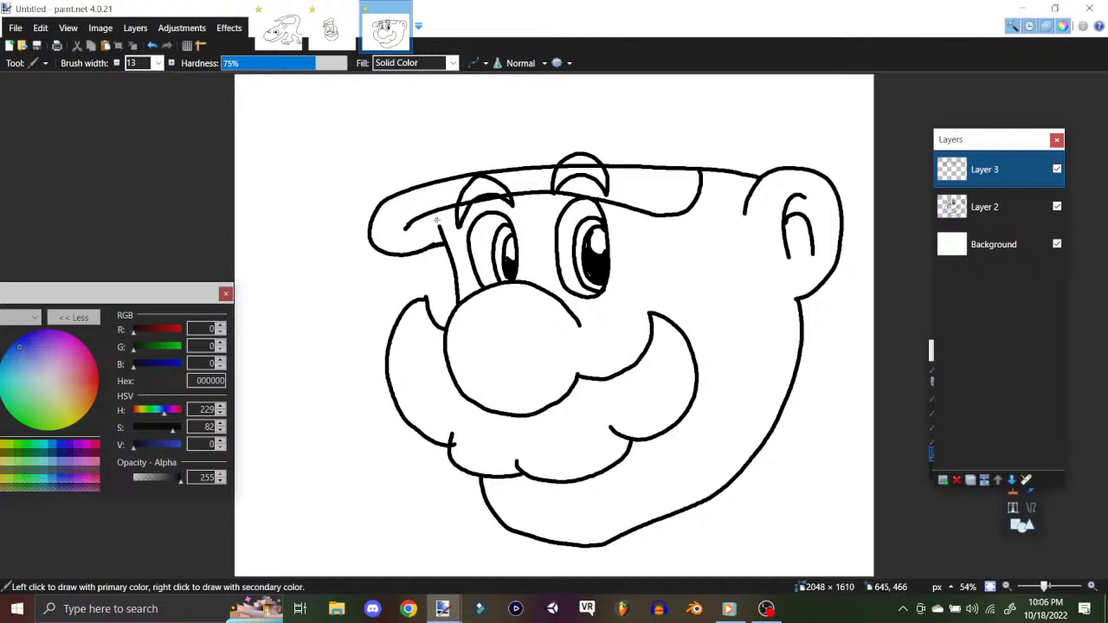
Step: On Layer 2, extend the face's left edge up to the brim and fill both eyebrows with black
key("alt+Page_Down")
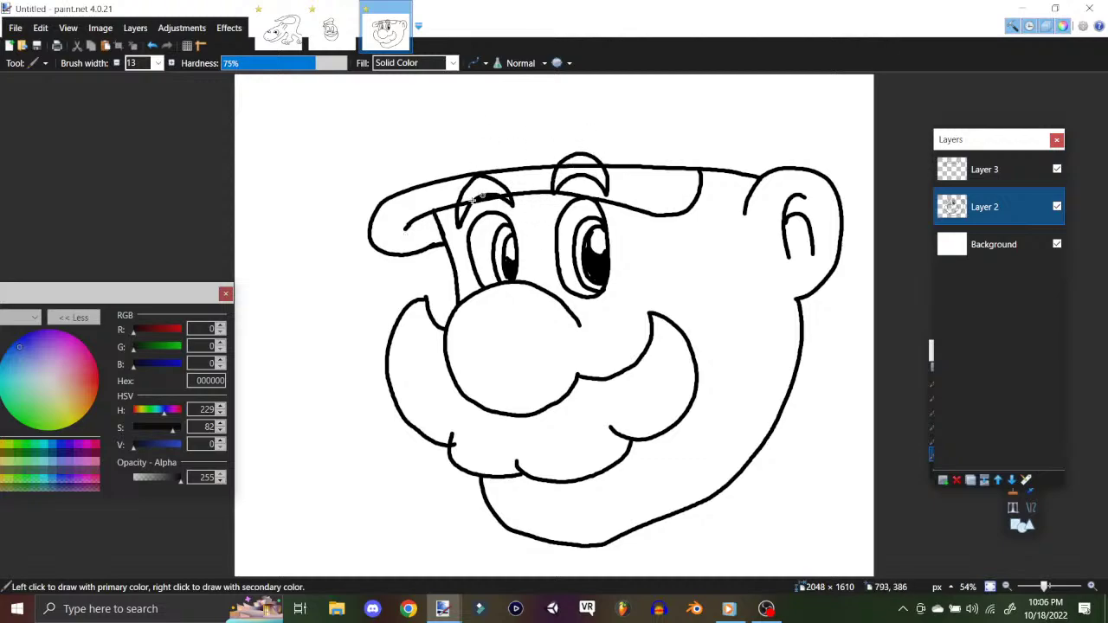
mouse_move(461, 213)
left_mouse_down()
mouse_move(470, 189)
mouse_move(464, 201)
mouse_move(482, 186)
mouse_move(509, 199)
left_mouse_up()
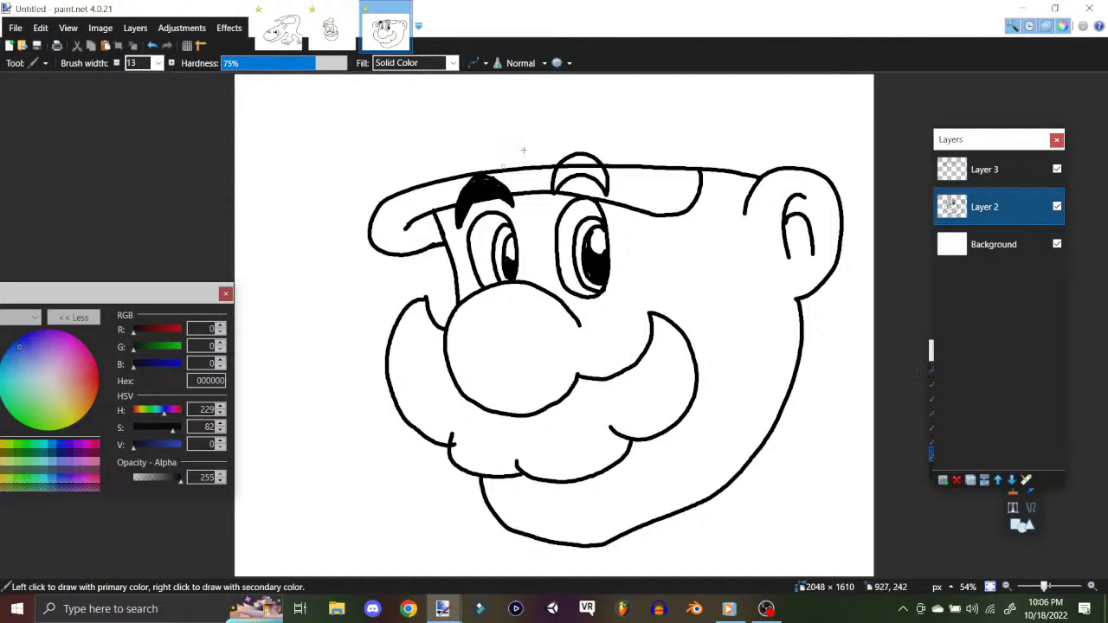
mouse_move(572, 170)
left_mouse_down()
mouse_move(555, 178)
mouse_move(579, 161)
mouse_move(605, 185)
mouse_move(597, 164)
left_mouse_up()
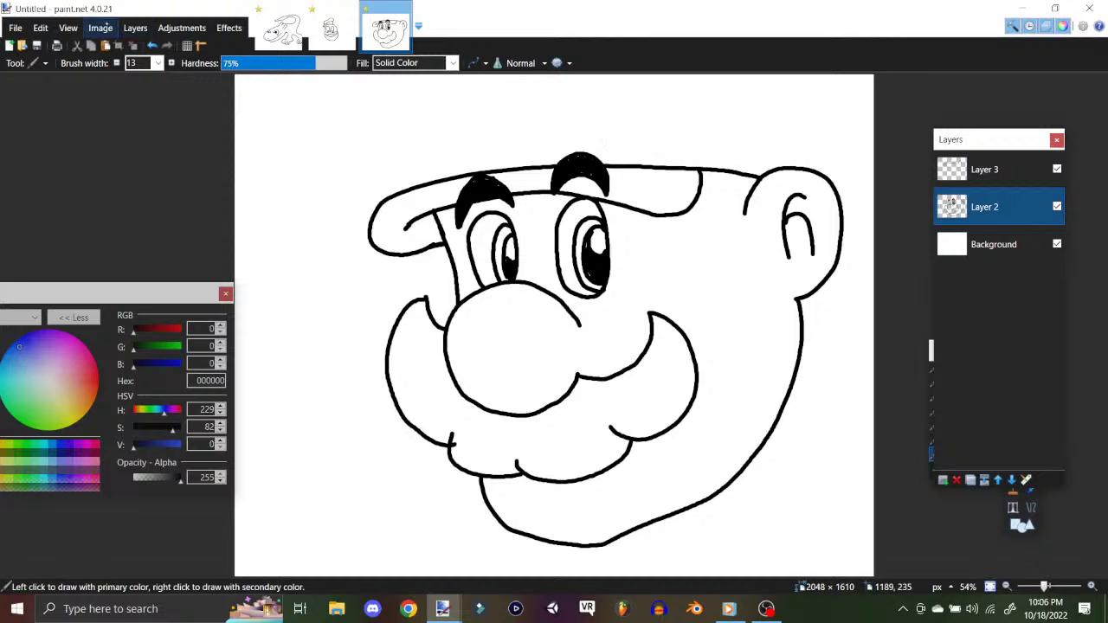
Step: Try a canvas height of 2048 pixels with the Top anchor, and undo the resize
left_click(135, 27)
mouse_move(100, 28)
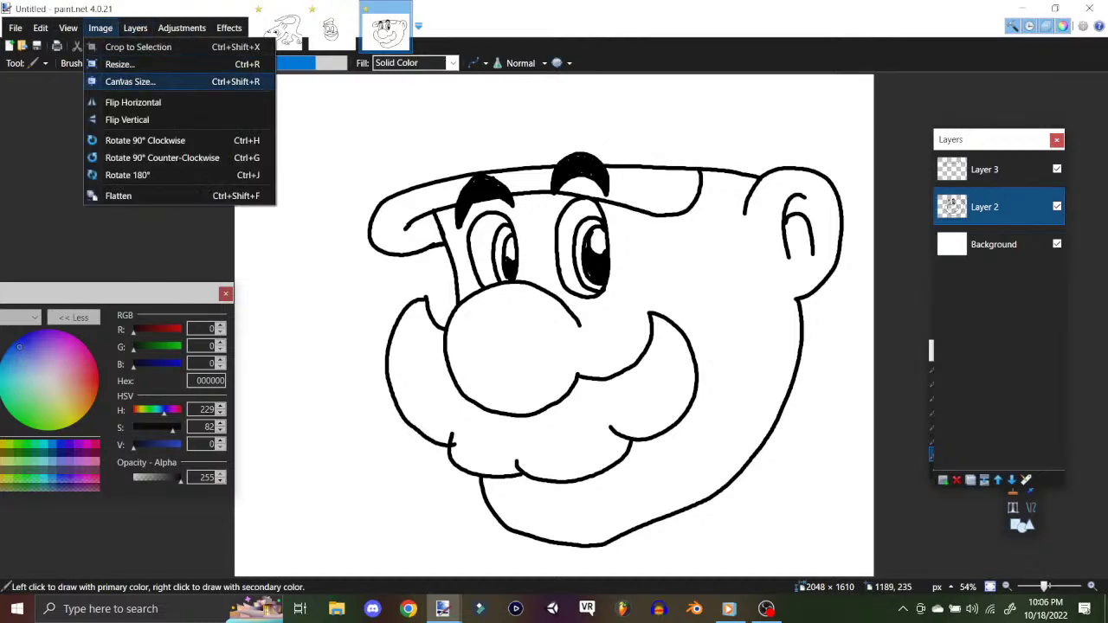
left_click(130, 81)
left_click(607, 380)
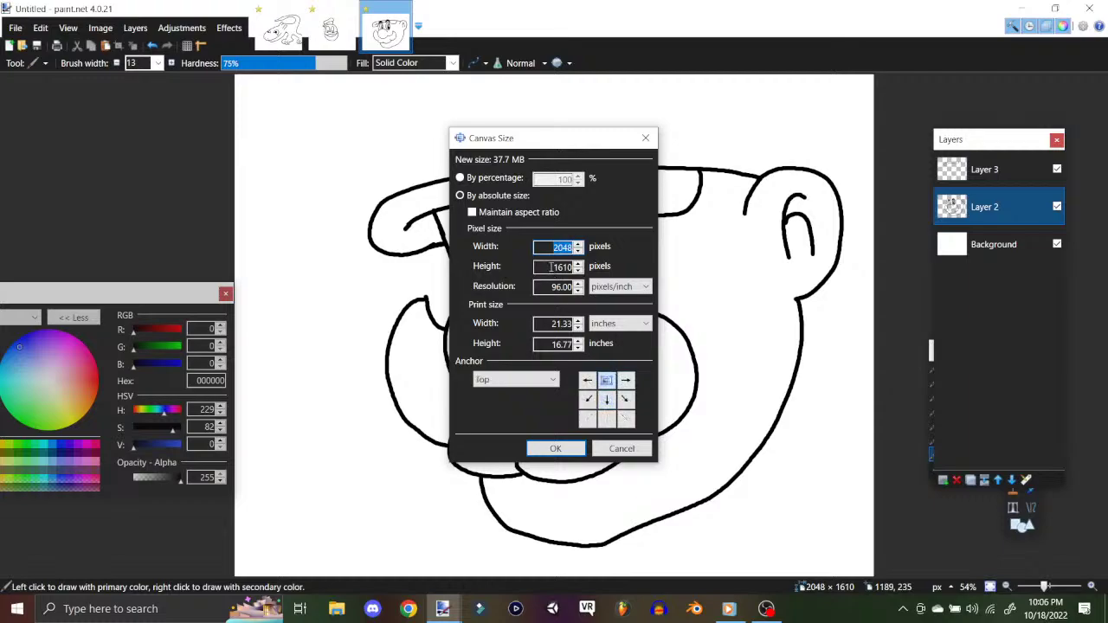
left_click(557, 267)
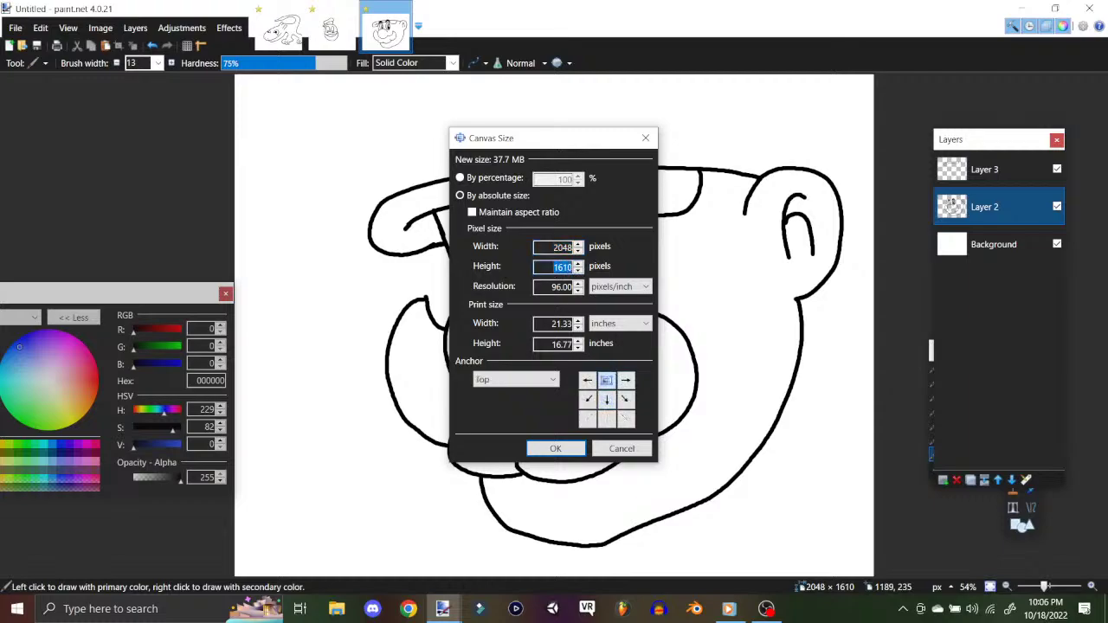
type("2048")
key("Return")
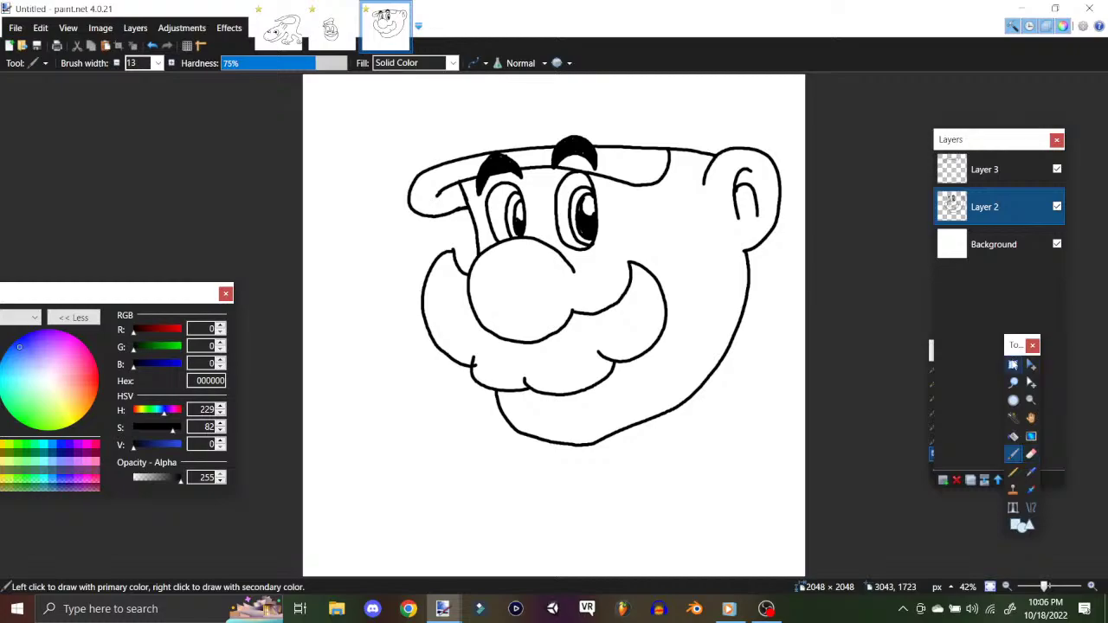
left_click(1013, 367)
left_click(40, 28)
left_click(71, 45)
Step: Set the canvas height to 2048 pixels with the Bottom anchor, adding blank space above the head
left_click(135, 28)
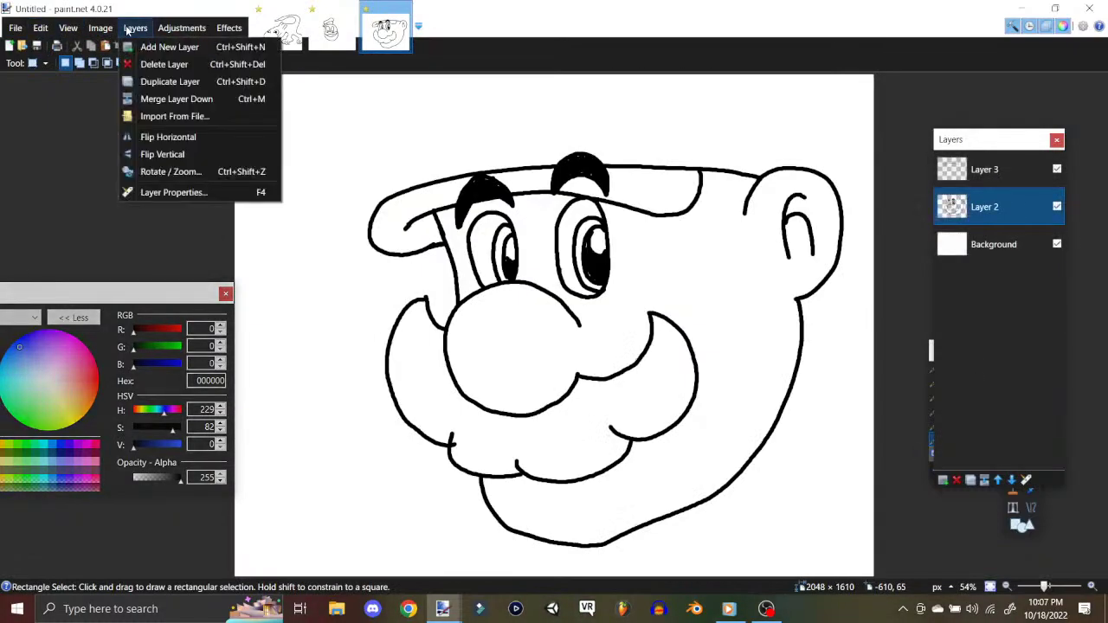
mouse_move(102, 28)
left_click(121, 81)
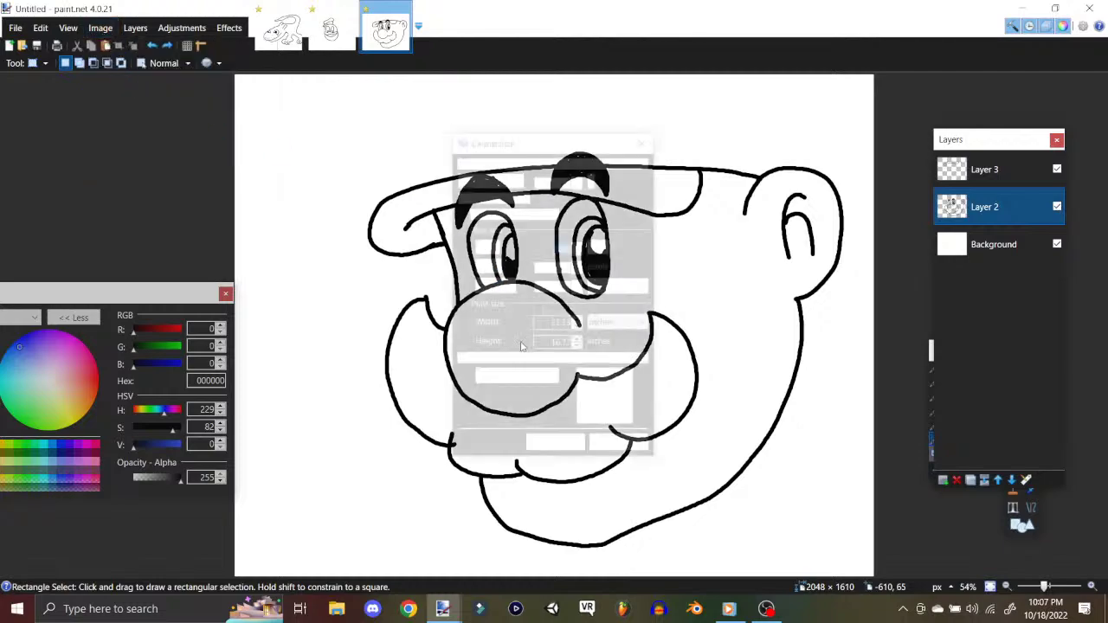
left_click(607, 400)
left_click(607, 420)
double_click(555, 267)
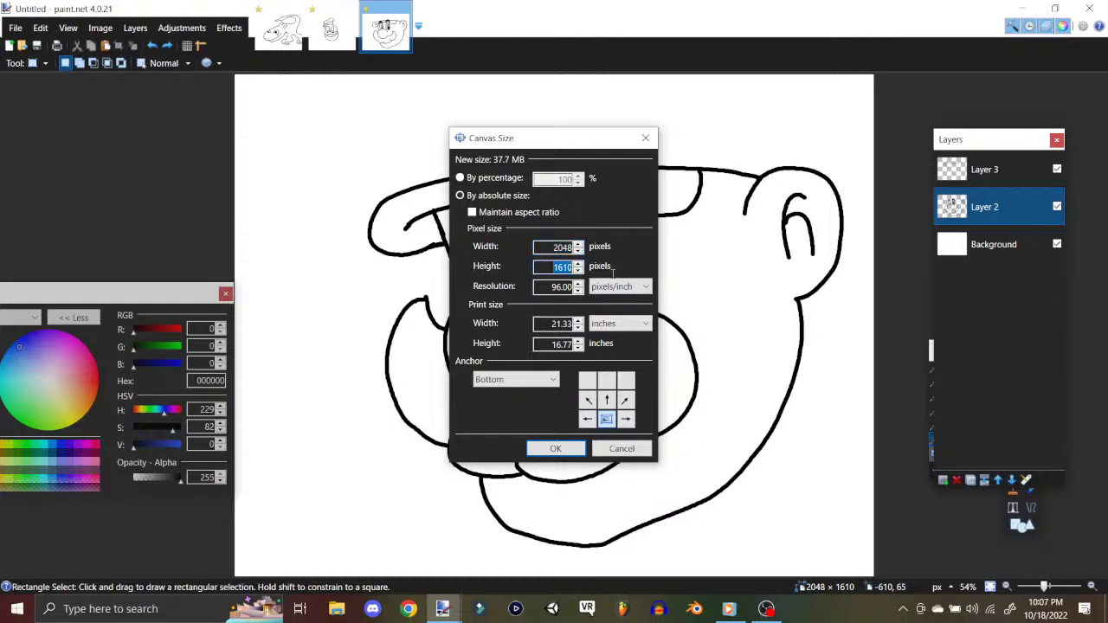
type("2048")
key("Return")
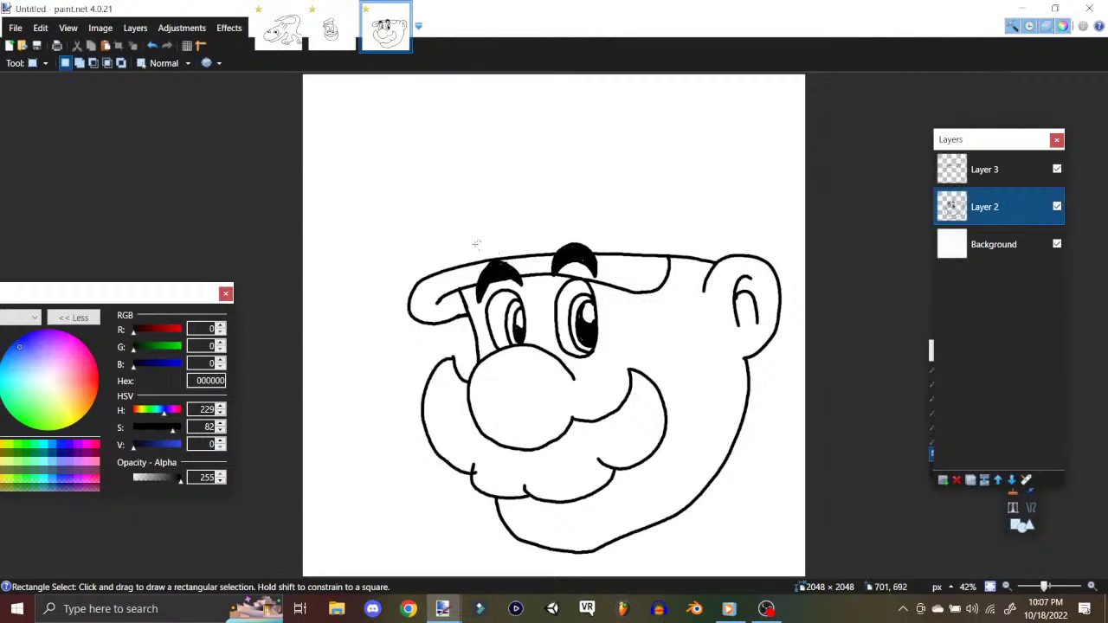
Step: Set the canvas width to 2248 pixels with the Bottom Left anchor
left_click(100, 28)
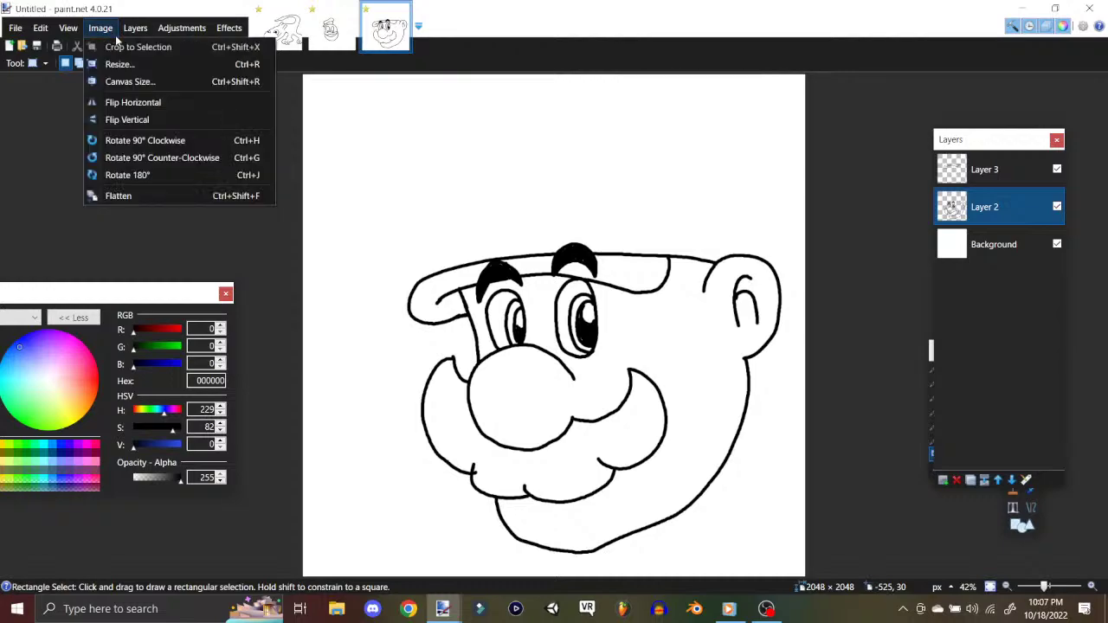
left_click(104, 80)
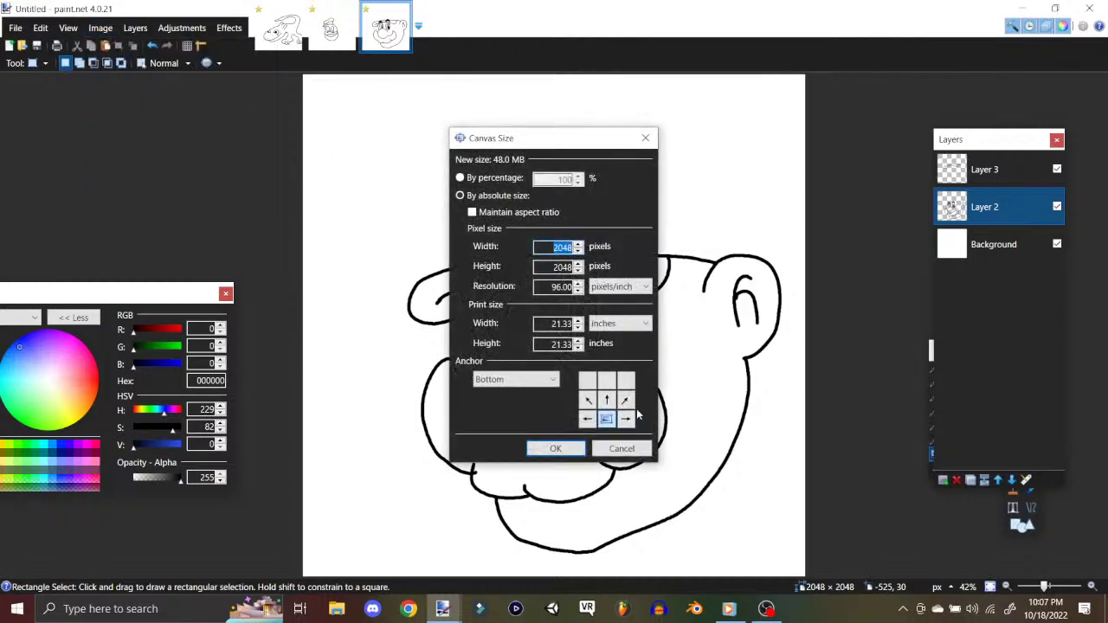
left_click(626, 419)
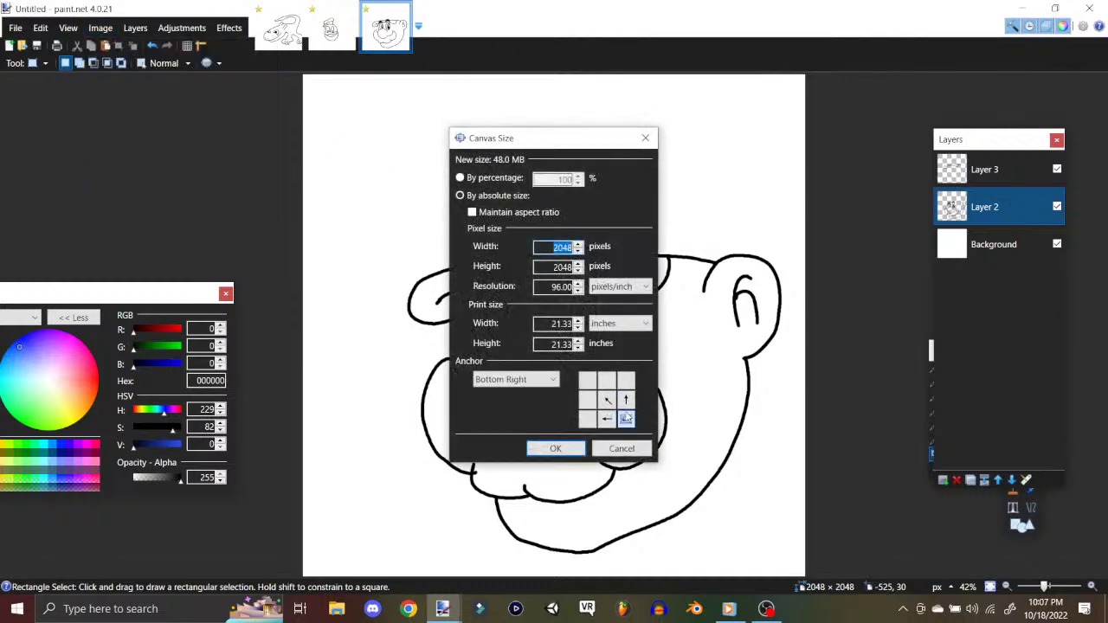
left_click(607, 419)
left_click(587, 419)
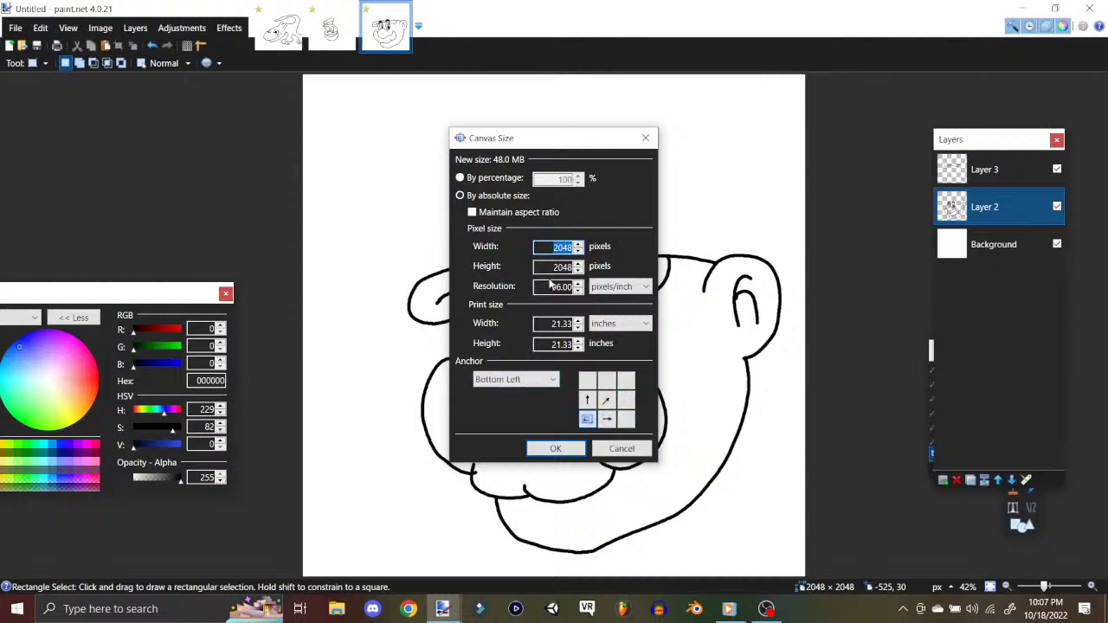
left_click(564, 248)
type("22")
key("Return")
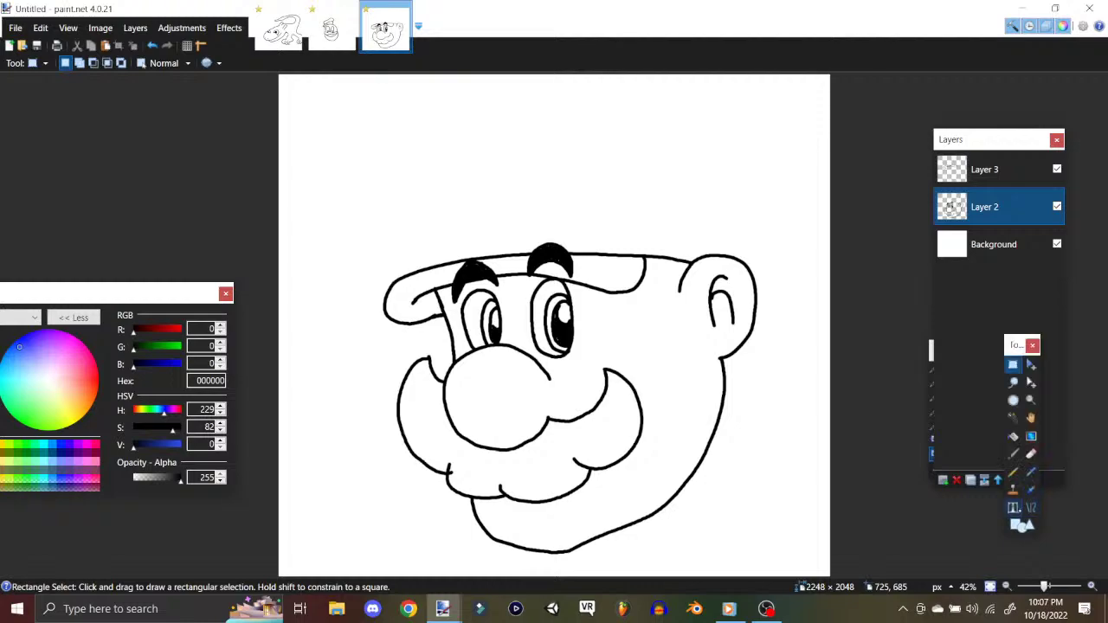
Step: Draw the cap's large rounded crown above the brim with the Paintbrush, ending in a smaller bulge above the ear
left_click(1014, 454)
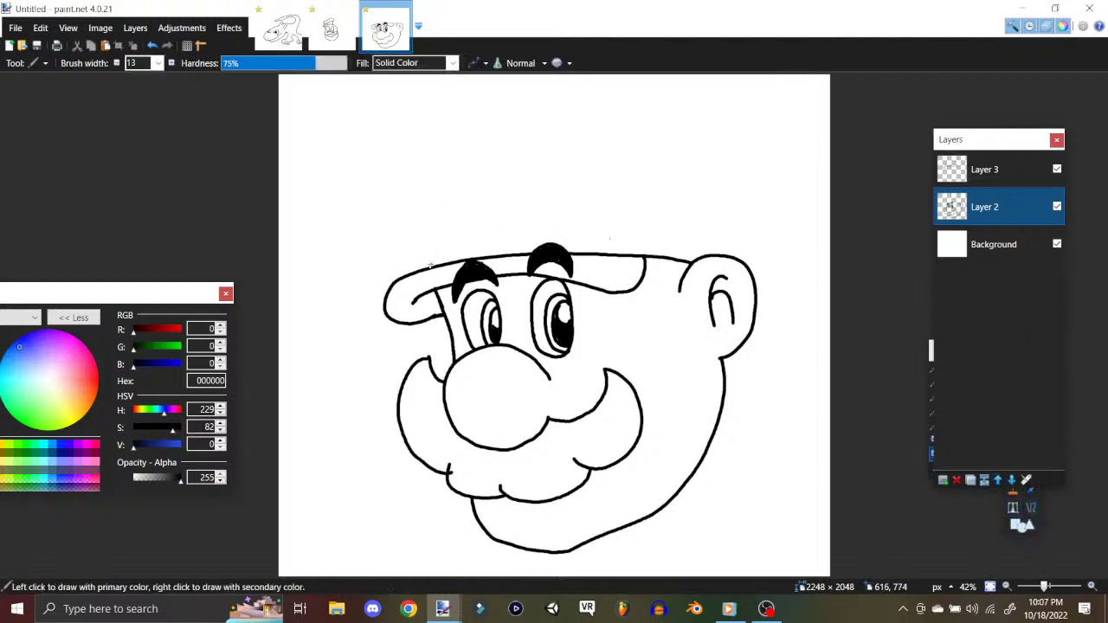
mouse_move(426, 265)
left_mouse_down()
mouse_move(407, 221)
mouse_move(416, 160)
mouse_move(469, 126)
mouse_move(566, 133)
mouse_move(625, 168)
mouse_move(639, 192)
left_mouse_up()
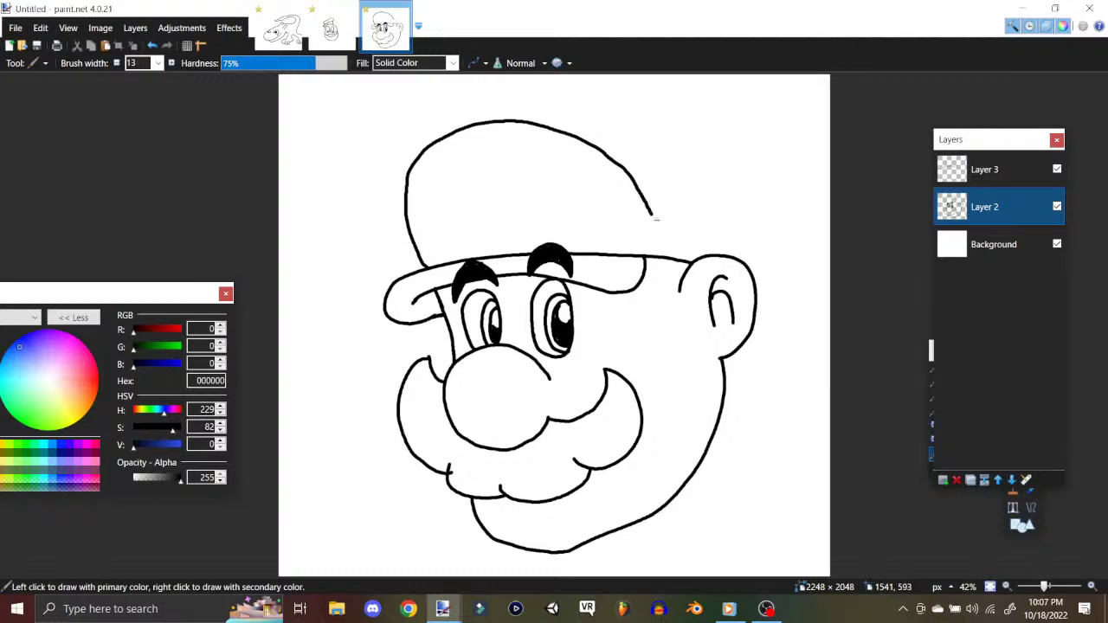
mouse_move(650, 212)
left_mouse_down()
mouse_move(681, 181)
mouse_move(718, 184)
mouse_move(736, 202)
mouse_move(740, 249)
left_mouse_up()
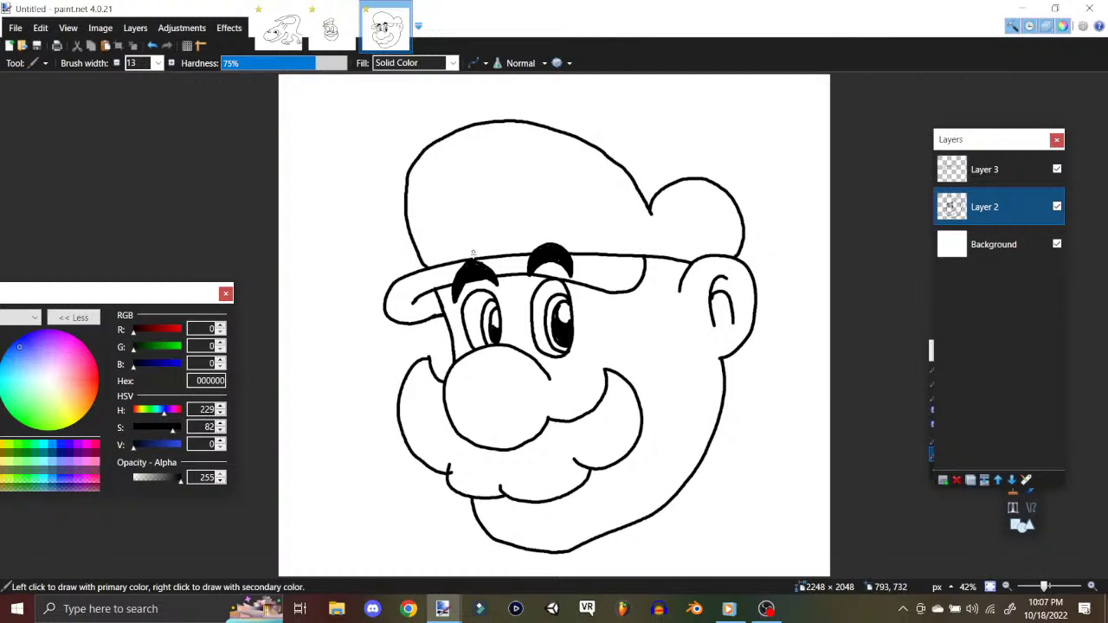
Step: Draw a round emblem on the cap's front with an outlined block letter M inside it
mouse_move(470, 258)
left_mouse_down()
mouse_move(445, 200)
mouse_move(455, 177)
mouse_move(485, 159)
mouse_move(523, 159)
mouse_move(552, 180)
mouse_move(546, 249)
left_mouse_up()
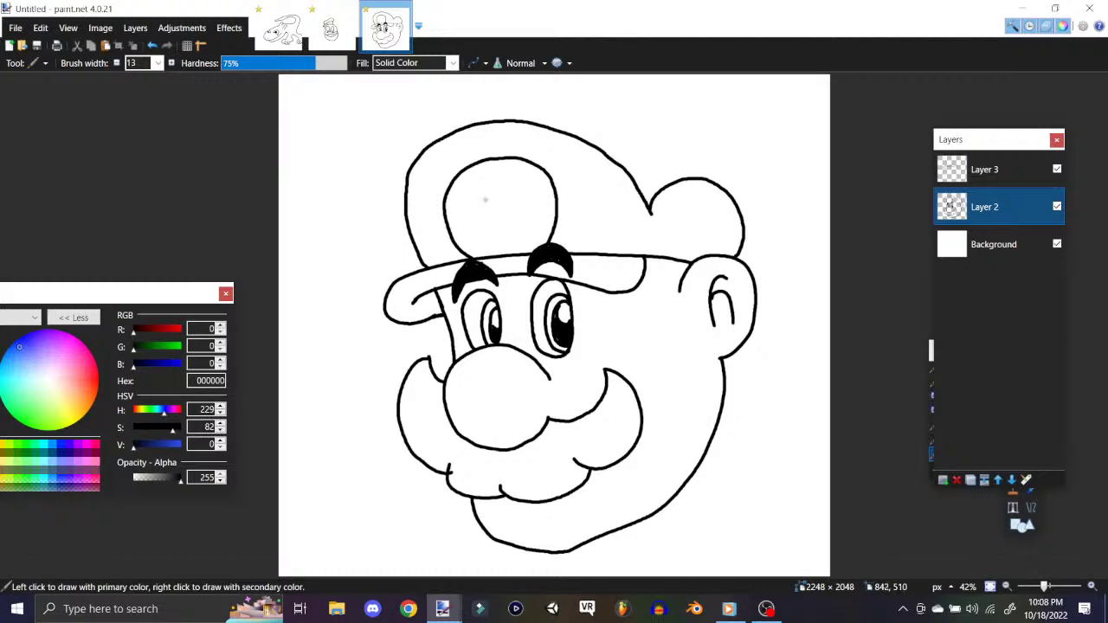
mouse_move(485, 193)
left_mouse_down()
mouse_move(477, 234)
mouse_move(493, 199)
mouse_move(505, 213)
mouse_move(513, 184)
mouse_move(536, 216)
left_mouse_up()
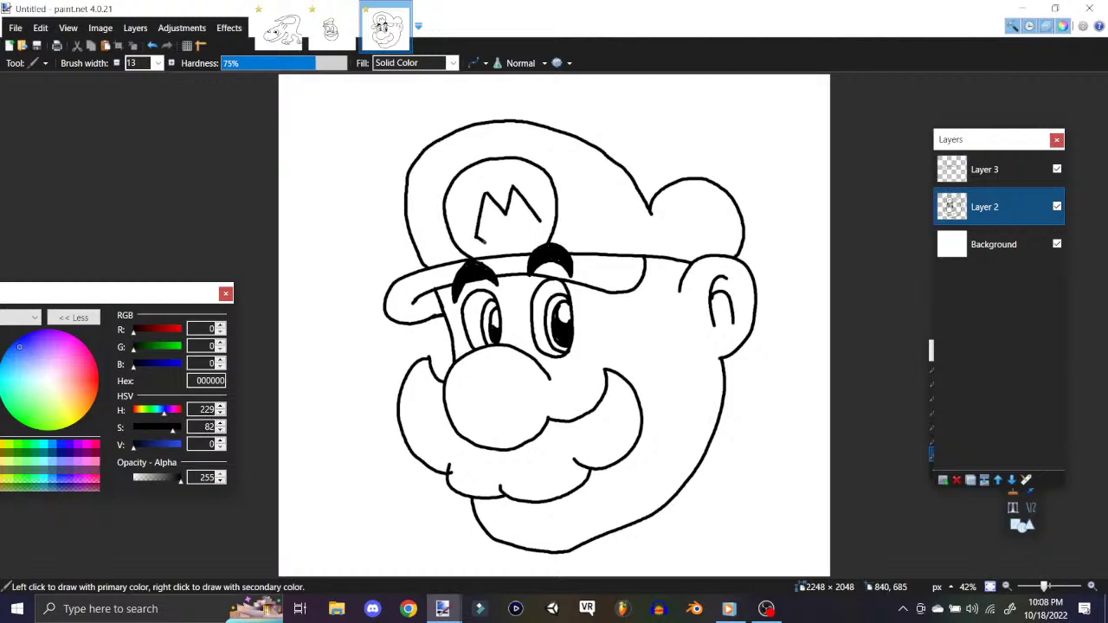
left_click_drag(539, 220, 533, 229)
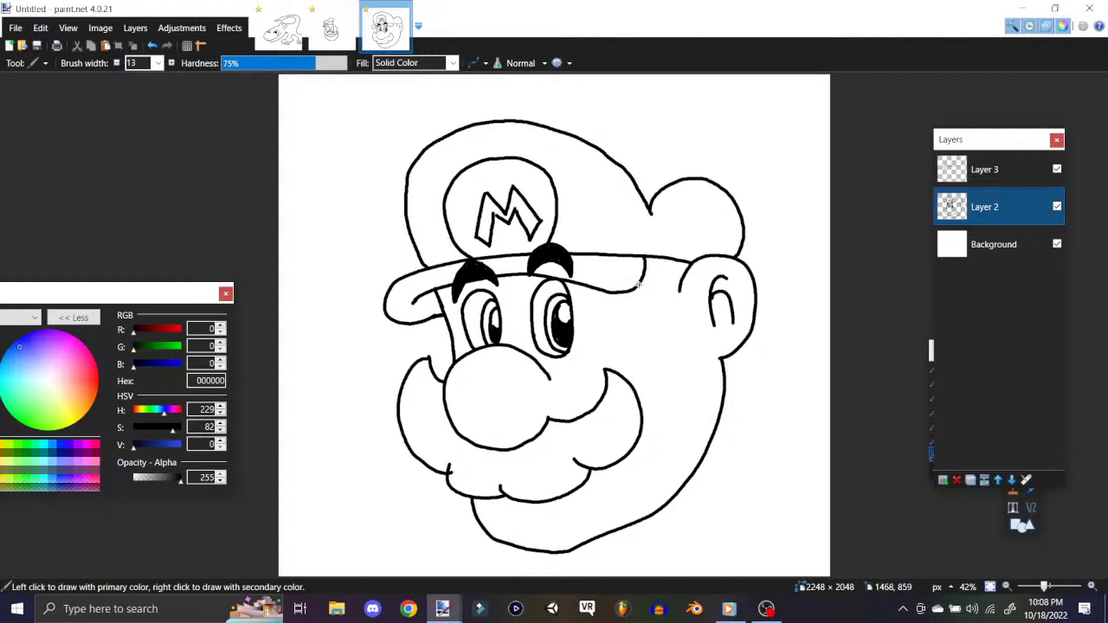
Step: Draw a scalloped sideburn in front of the ear and a small rounded hair tuft behind the jaw
mouse_move(638, 284)
left_mouse_down()
mouse_move(634, 343)
mouse_move(647, 361)
mouse_move(667, 352)
mouse_move(673, 368)
mouse_move(695, 349)
mouse_move(681, 291)
left_mouse_up()
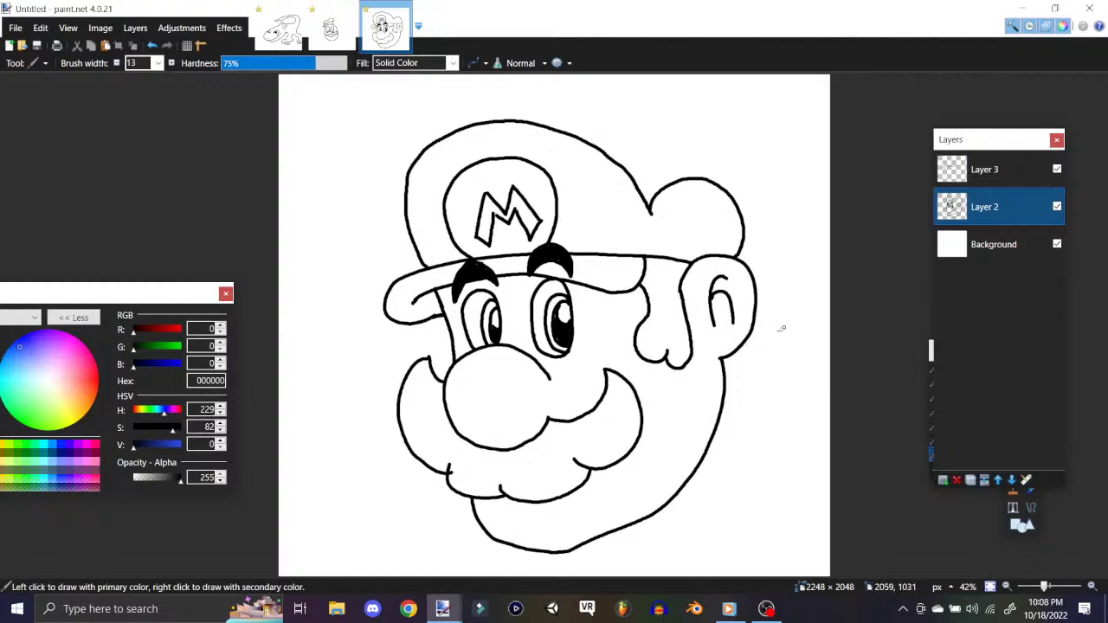
mouse_move(761, 347)
left_mouse_down()
mouse_move(764, 377)
mouse_move(736, 388)
left_mouse_up()
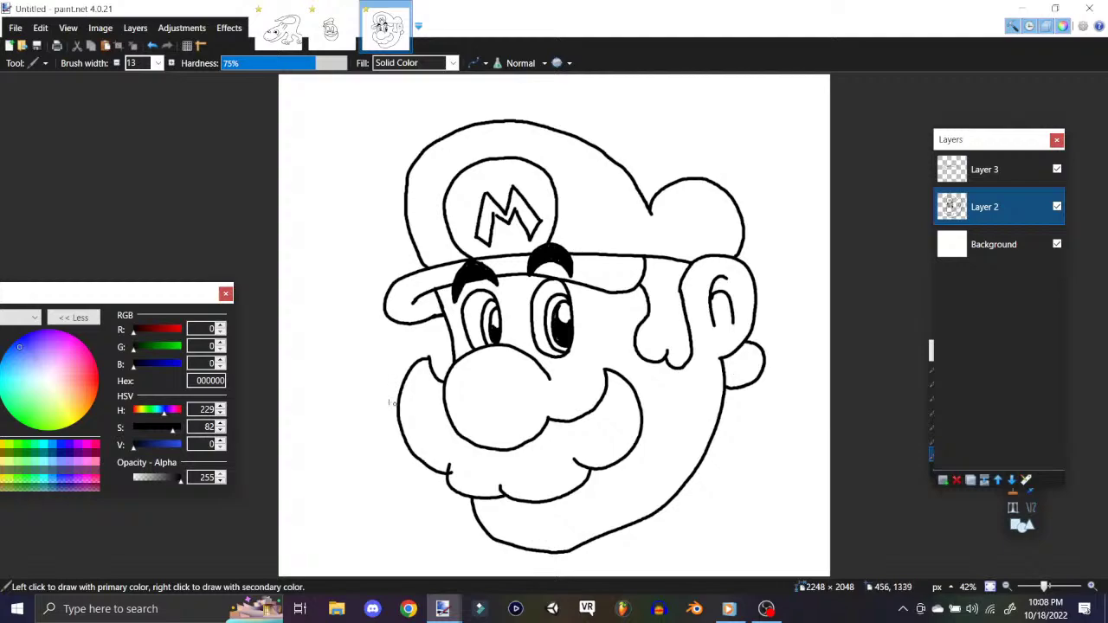
Step: Fill the moustache solid black around the nose using the Paintbrush at a width of 55
left_click_drag(402, 398, 409, 379)
left_click(158, 62)
left_click(146, 194)
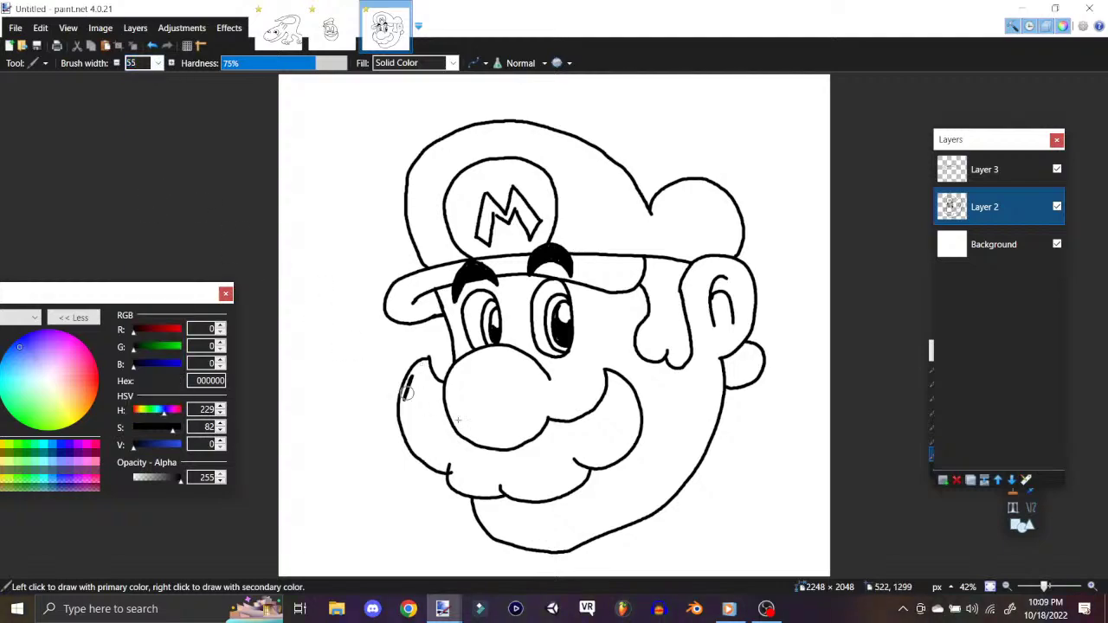
mouse_move(416, 405)
left_mouse_down()
mouse_move(424, 369)
mouse_move(410, 421)
mouse_move(406, 410)
mouse_move(425, 449)
mouse_move(411, 435)
mouse_move(421, 372)
mouse_move(404, 408)
mouse_move(427, 456)
mouse_move(505, 492)
left_mouse_up()
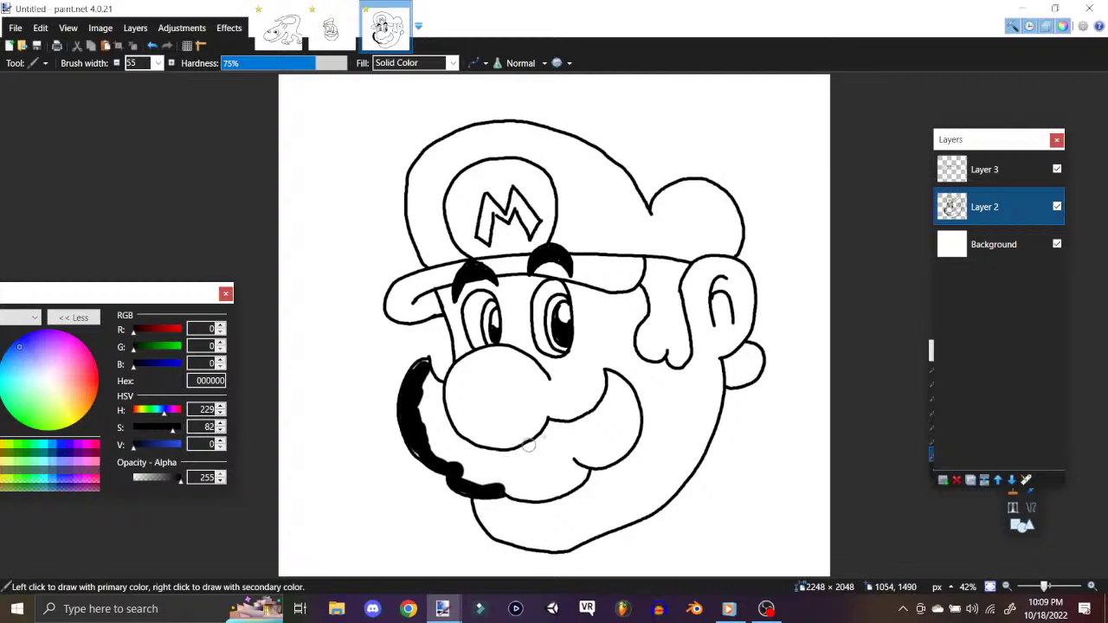
mouse_move(551, 444)
left_mouse_down()
mouse_move(608, 400)
mouse_move(576, 425)
mouse_move(583, 448)
mouse_move(606, 419)
mouse_move(606, 440)
mouse_move(615, 408)
mouse_move(618, 421)
mouse_move(634, 406)
mouse_move(621, 448)
mouse_move(632, 434)
mouse_move(606, 459)
mouse_move(613, 454)
mouse_move(586, 453)
mouse_move(592, 461)
mouse_move(574, 445)
mouse_move(567, 455)
mouse_move(542, 443)
mouse_move(556, 472)
mouse_move(582, 469)
mouse_move(563, 486)
mouse_move(504, 490)
mouse_move(552, 492)
mouse_move(531, 496)
mouse_move(567, 473)
left_mouse_up()
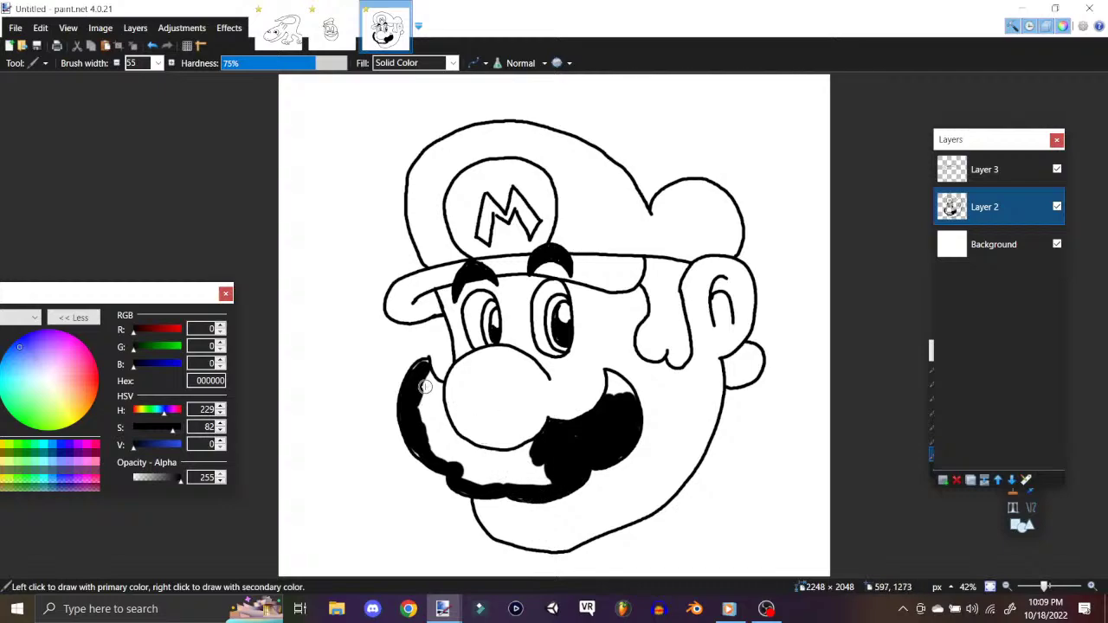
mouse_move(418, 370)
left_mouse_down()
mouse_move(436, 386)
mouse_move(418, 450)
mouse_move(444, 405)
mouse_move(461, 447)
mouse_move(471, 449)
mouse_move(457, 436)
mouse_move(474, 424)
mouse_move(494, 454)
mouse_move(482, 458)
mouse_move(530, 450)
mouse_move(533, 468)
mouse_move(546, 463)
mouse_move(537, 482)
mouse_move(476, 470)
mouse_move(443, 447)
mouse_move(453, 450)
left_mouse_up()
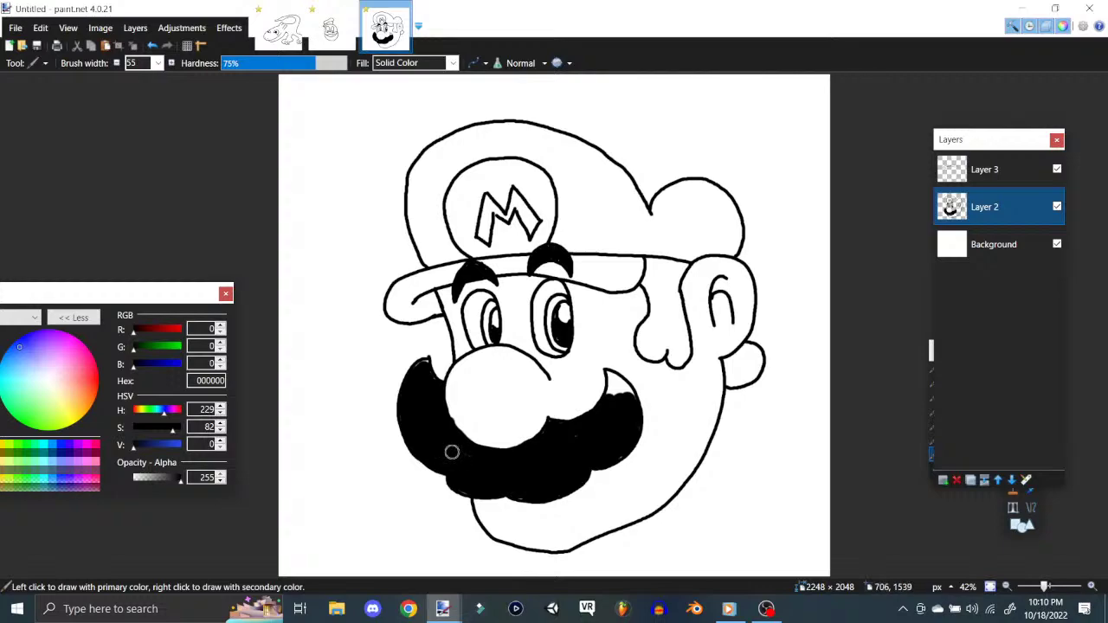
Step: Set the brush width to 13, fill the moustache's remaining white tip, and draw a short smile line below it
left_click(157, 62)
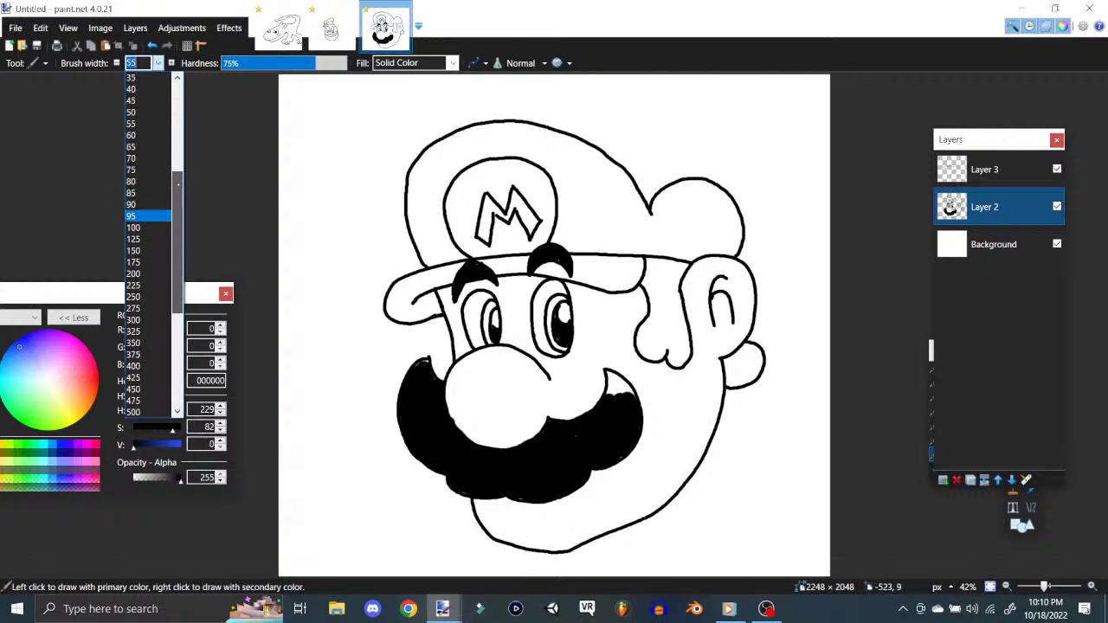
scroll(143, 260, "up", 5)
left_click(139, 216)
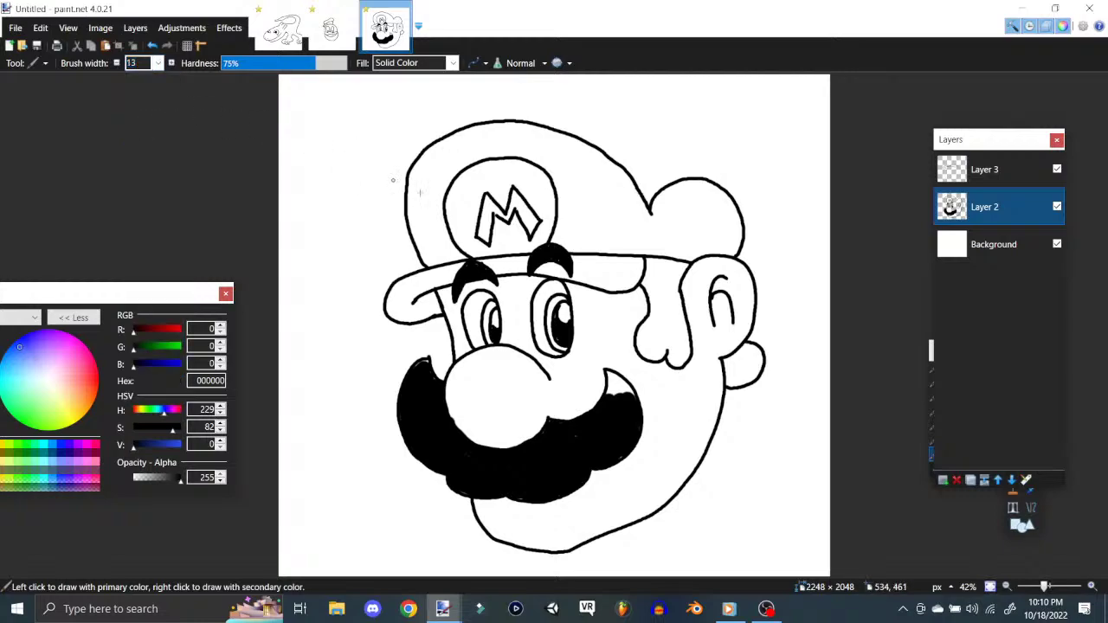
left_click_drag(616, 398, 611, 378)
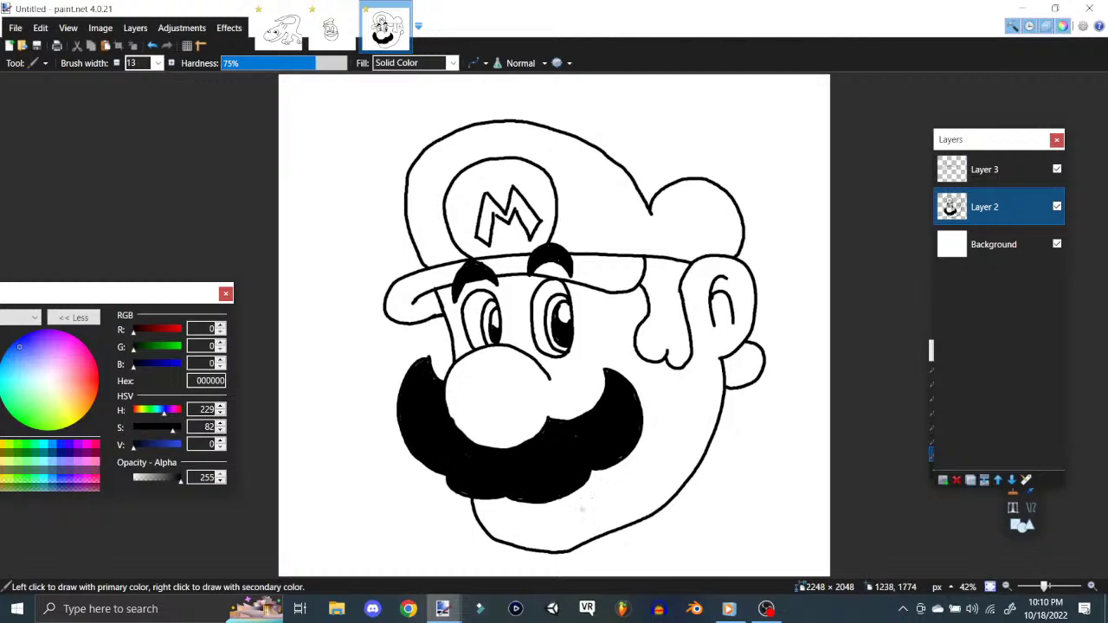
mouse_move(583, 511)
left_mouse_down()
mouse_move(622, 478)
mouse_move(629, 489)
left_mouse_up()
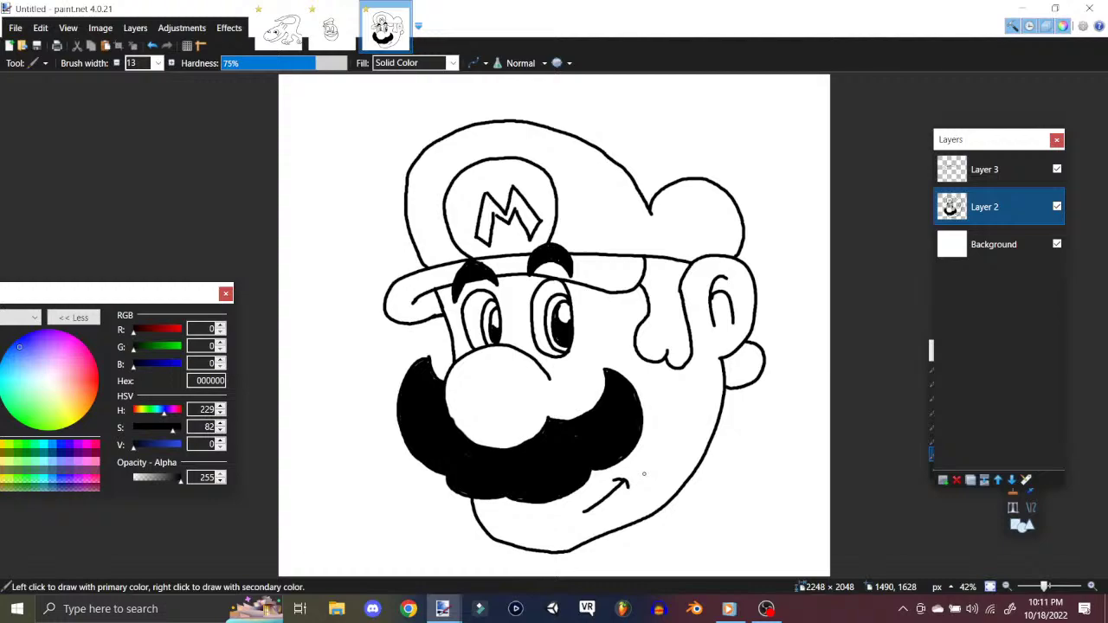
Step: Save the drawing as a paint.net file named Mario
left_click(15, 28)
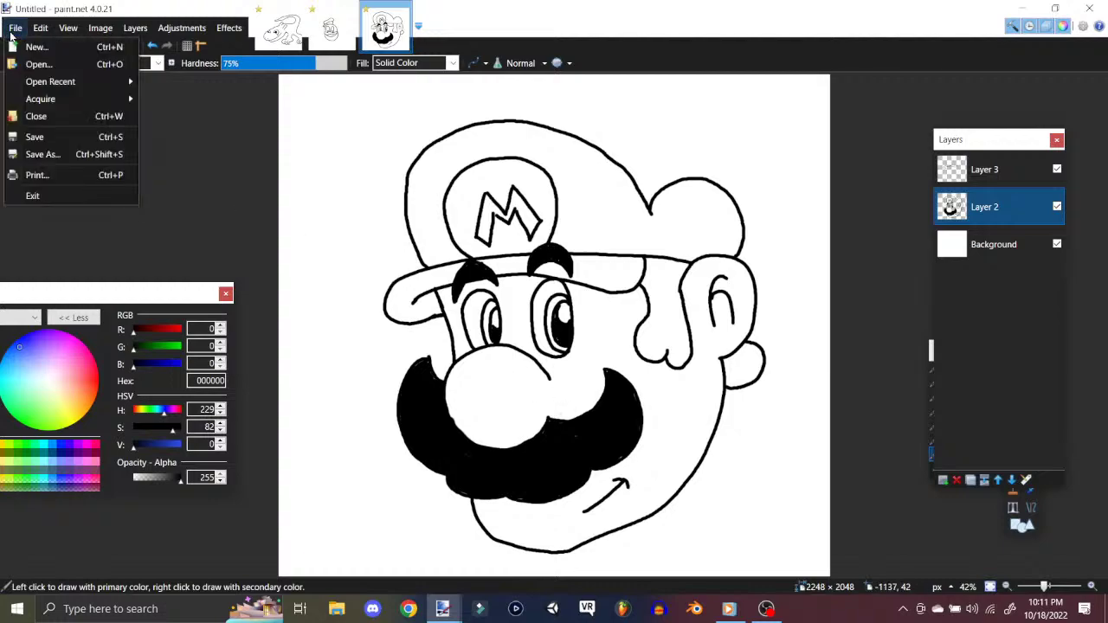
left_click(41, 154)
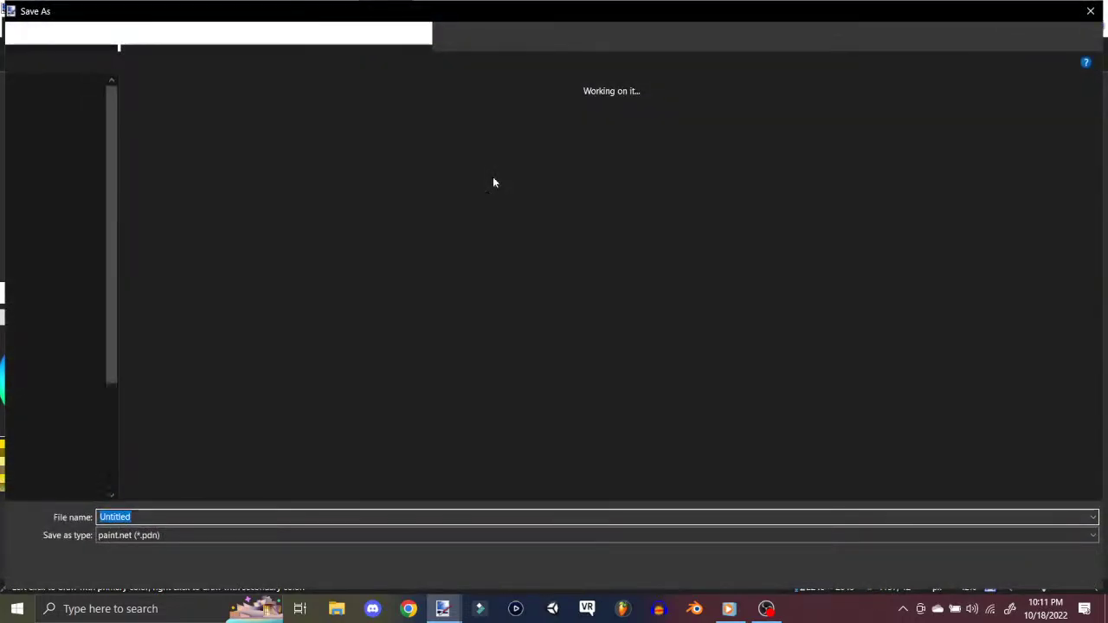
type("Mario")
key("Return")
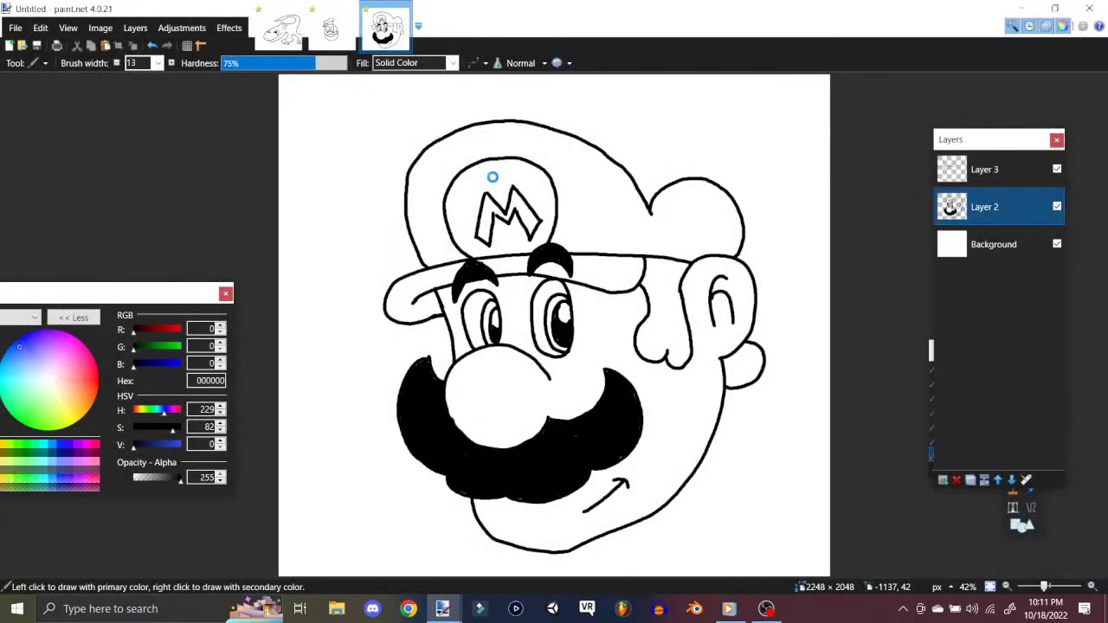
Step: Create a new blank image 2048 pixels wide and 2048 pixels high
left_click(16, 27)
left_click(31, 50)
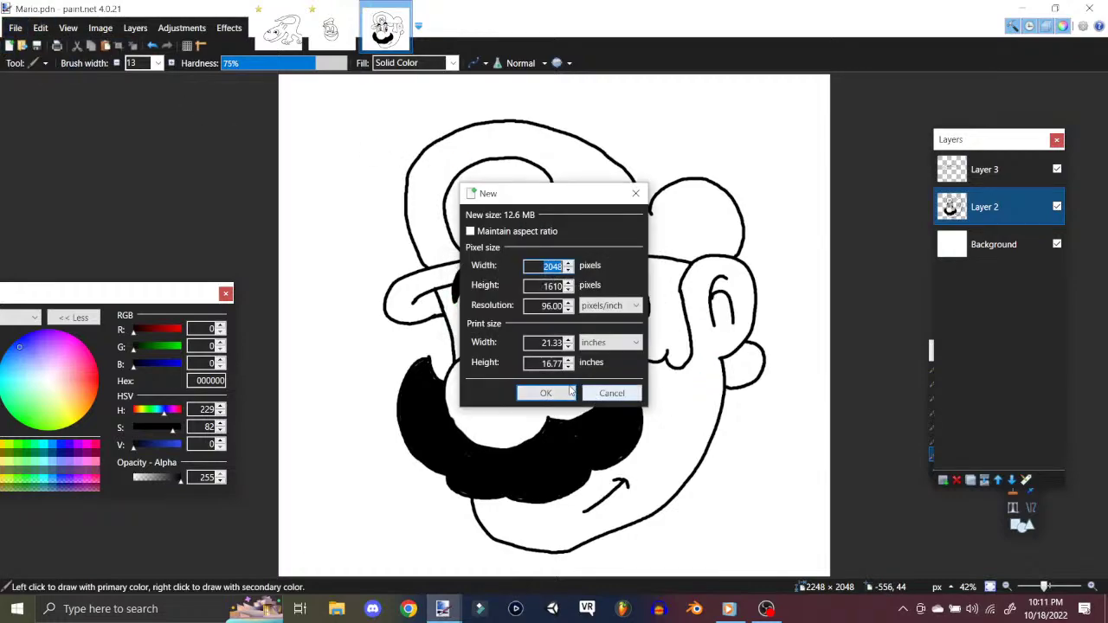
left_click(543, 285)
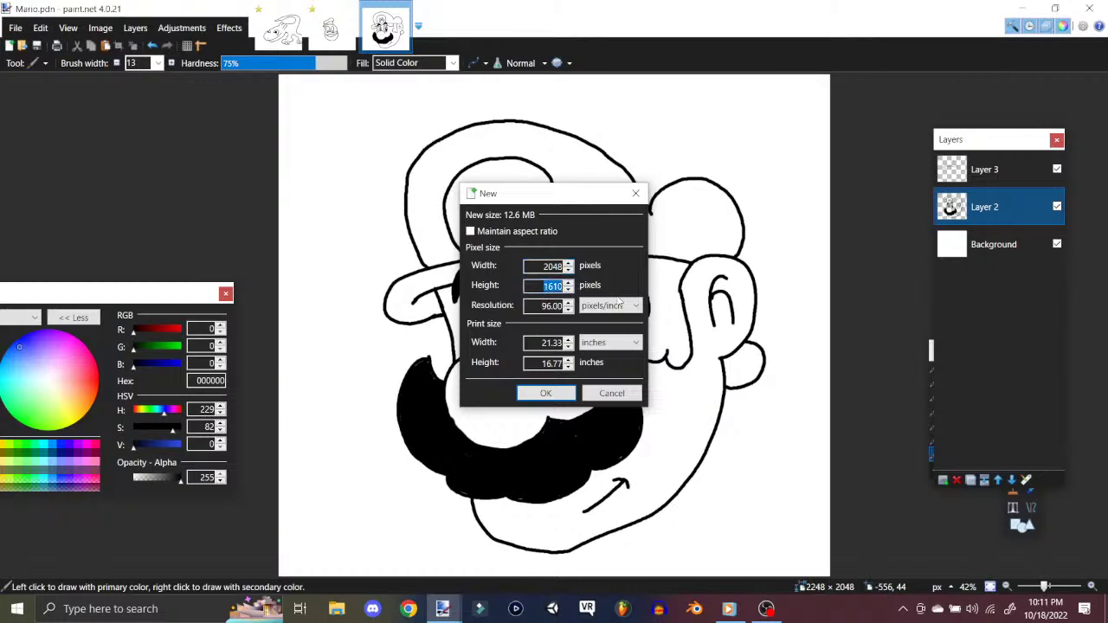
type("2048")
key("Return")
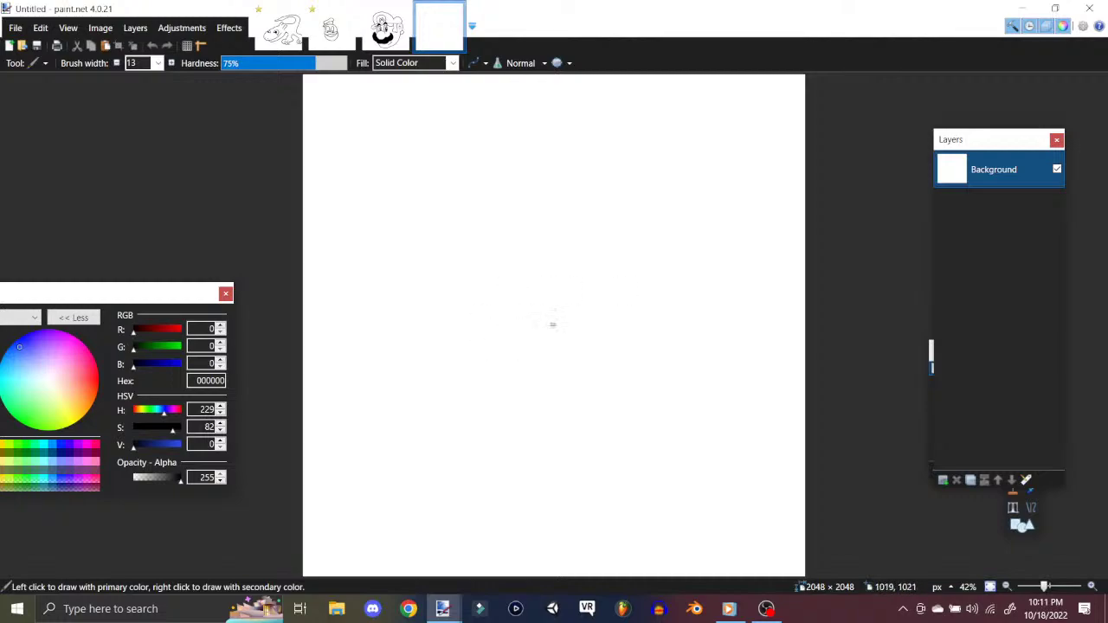
mouse_move(569, 348)
left_mouse_down()
mouse_move(592, 291)
mouse_move(581, 238)
mouse_move(550, 220)
mouse_move(527, 233)
mouse_move(515, 265)
mouse_move(512, 227)
mouse_move(474, 214)
mouse_move(446, 237)
mouse_move(432, 326)
left_mouse_up()
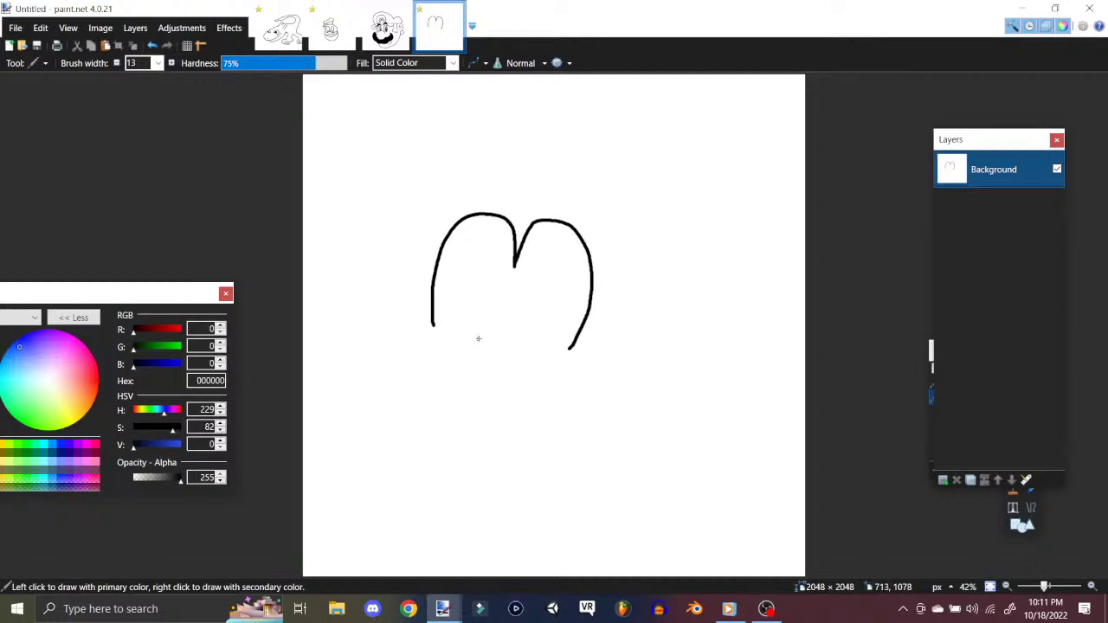
mouse_move(569, 349)
left_mouse_down()
mouse_move(622, 358)
mouse_move(597, 408)
left_mouse_up()
mouse_move(456, 330)
left_mouse_down()
mouse_move(369, 328)
mouse_move(355, 361)
mouse_move(388, 397)
mouse_move(473, 406)
left_mouse_up()
mouse_move(376, 329)
left_mouse_down()
mouse_move(354, 287)
mouse_move(379, 305)
mouse_move(378, 331)
mouse_move(379, 301)
mouse_move(370, 288)
mouse_move(368, 307)
mouse_move(370, 293)
mouse_move(355, 293)
mouse_move(374, 325)
mouse_move(390, 295)
left_mouse_up()
key("ctrl+z")
key("ctrl+z")
key("ctrl+z")
key("ctrl+z")
key("ctrl+z")
key("ctrl+z")
key("ctrl+z")
key("ctrl+z")
key("ctrl+z")
key("ctrl+z")
key("ctrl+z")
key("ctrl+z")
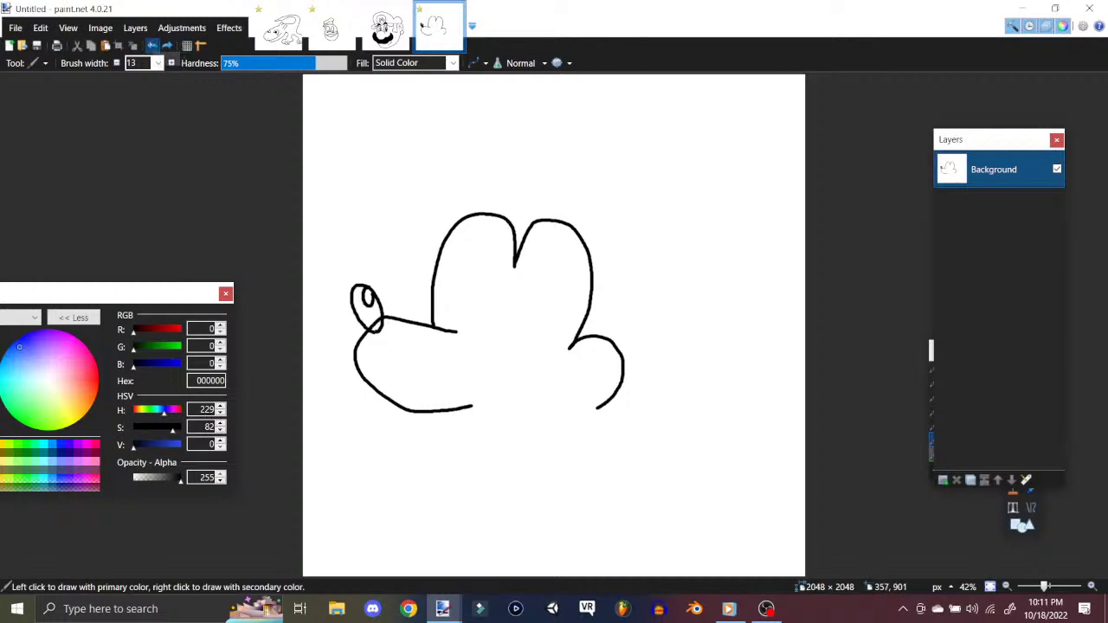
key("ctrl+z")
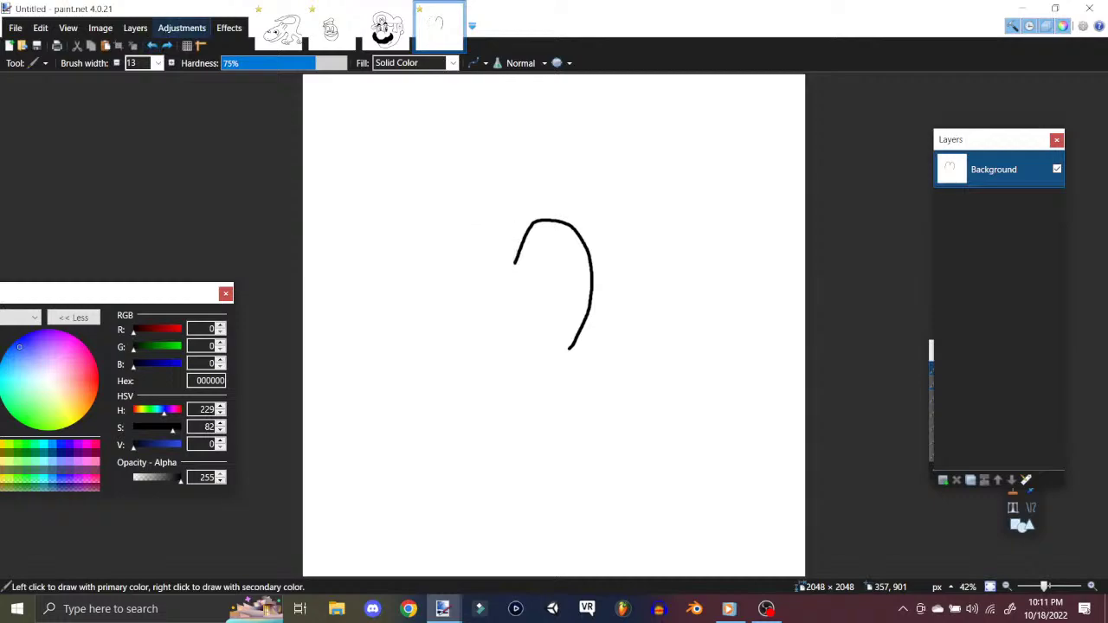
key("ctrl+z")
Step: Add a new layer, draw the two-arched outline around the eyes, and erase the stray hook at its lower end
left_click(135, 27)
left_click(182, 28)
key("ctrl+shift+n")
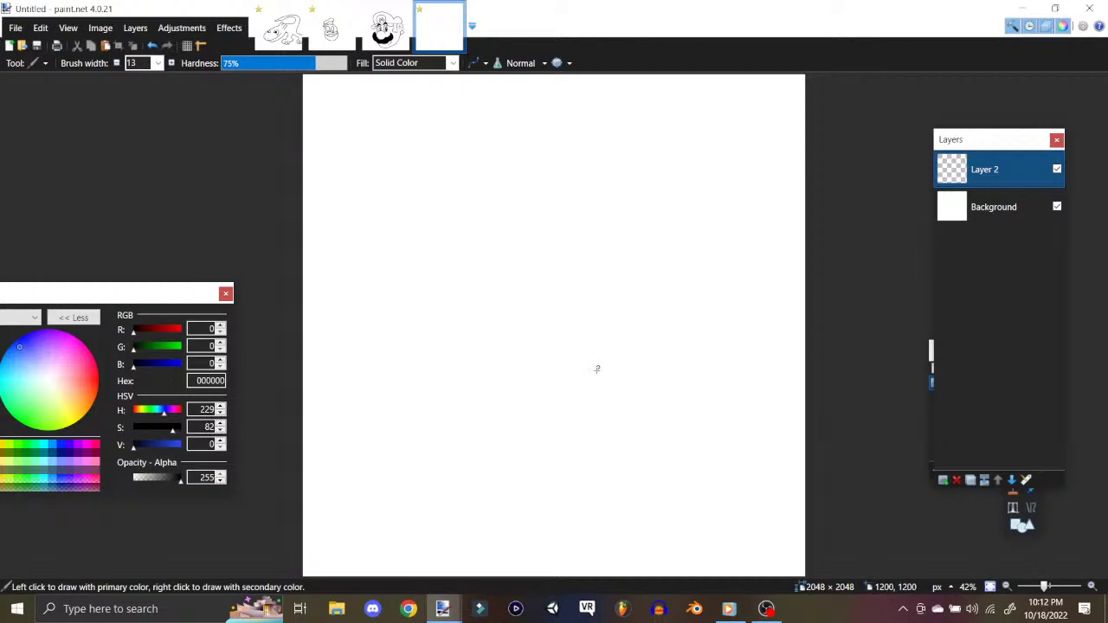
mouse_move(594, 372)
left_mouse_down()
mouse_move(618, 350)
mouse_move(646, 266)
mouse_move(630, 222)
mouse_move(592, 238)
mouse_move(578, 270)
mouse_move(575, 225)
mouse_move(534, 211)
mouse_move(507, 266)
mouse_move(500, 322)
left_mouse_up()
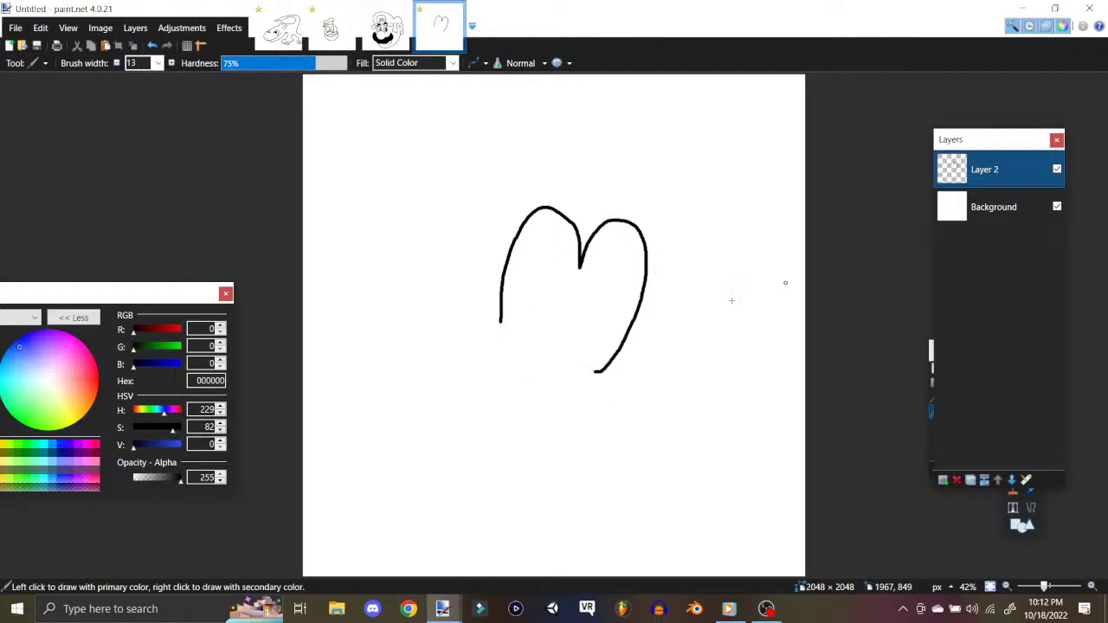
left_click(1031, 453)
left_click_drag(596, 373, 616, 352)
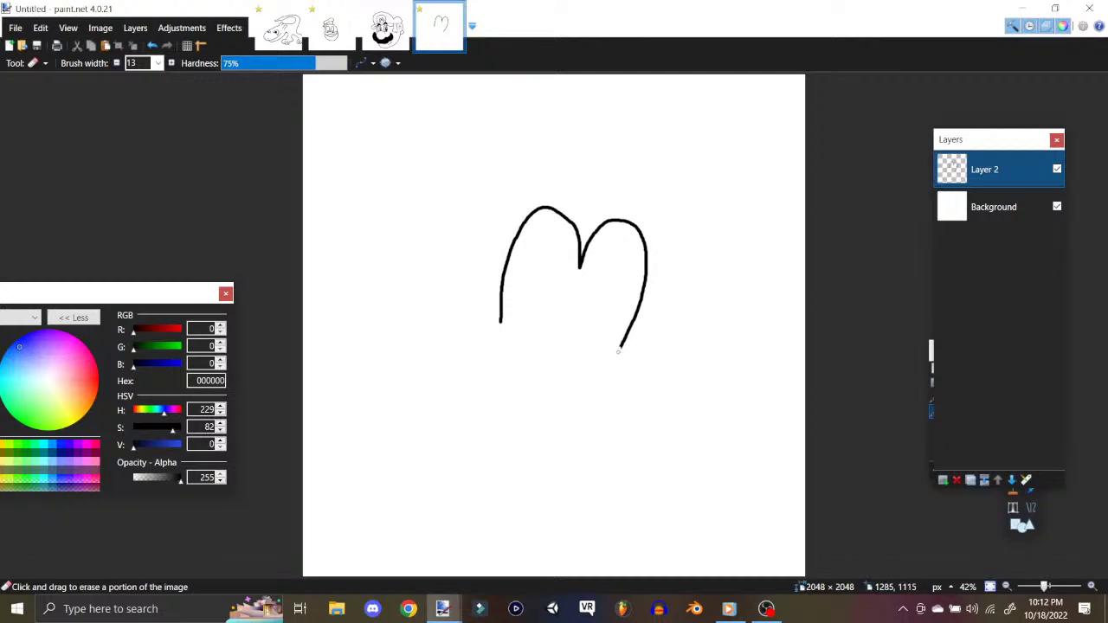
Step: With the Paintbrush, draw a round cheek, a rounded snout, and an oval nose filled black with a white highlight
left_click(1011, 453)
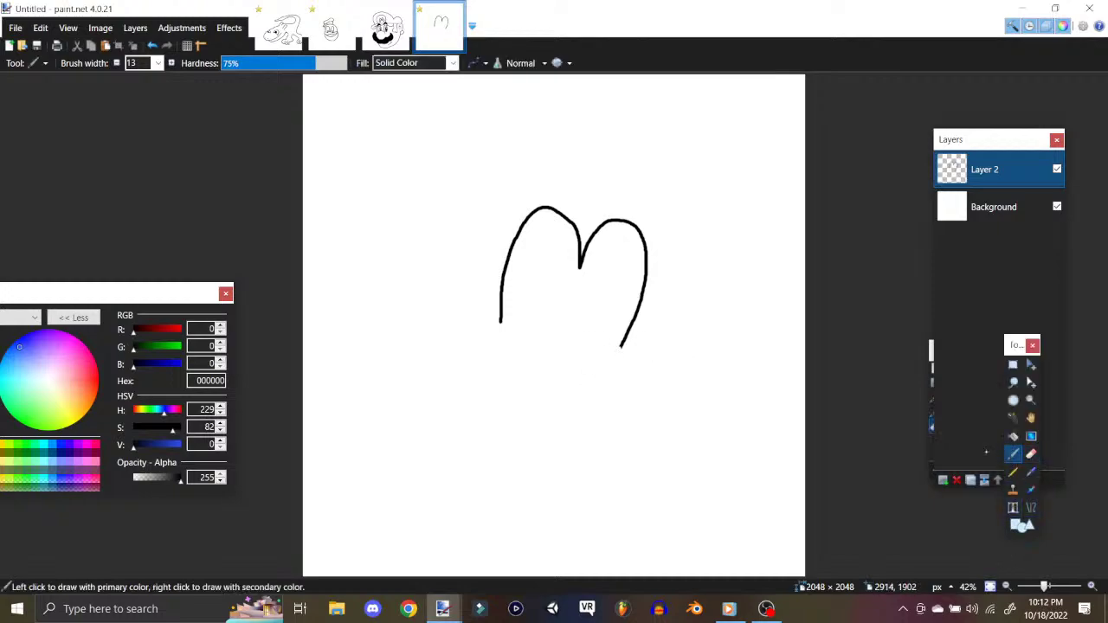
mouse_move(620, 346)
left_mouse_down()
mouse_move(670, 334)
mouse_move(691, 349)
mouse_move(702, 384)
mouse_move(685, 418)
mouse_move(645, 428)
left_mouse_up()
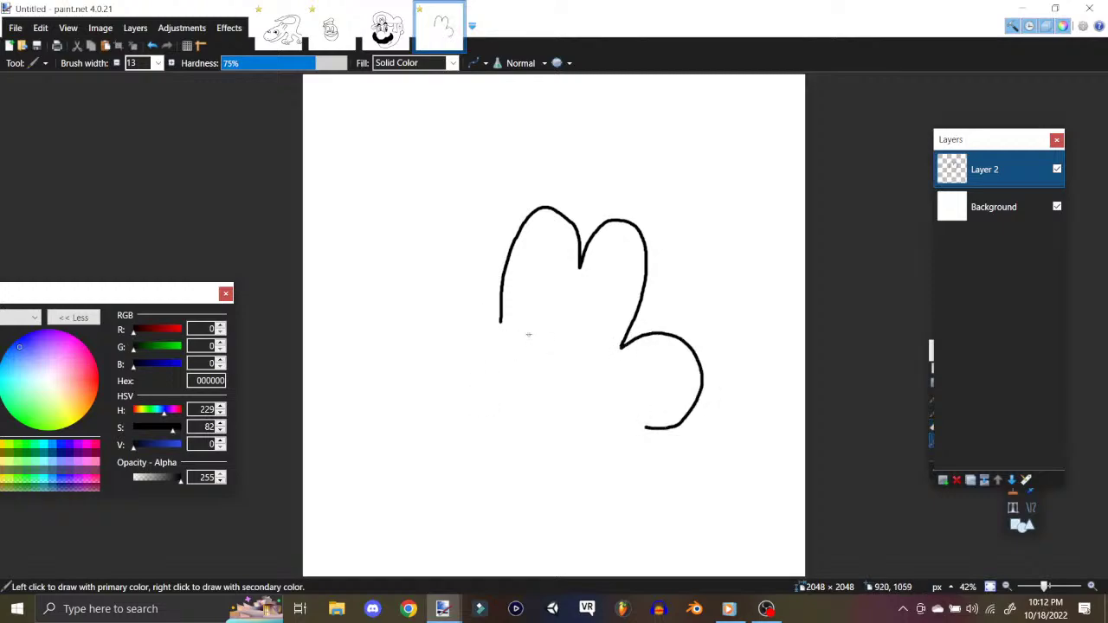
mouse_move(528, 334)
left_mouse_down()
mouse_move(444, 320)
mouse_move(443, 379)
mouse_move(521, 391)
left_mouse_up()
mouse_move(457, 326)
left_mouse_down()
mouse_move(436, 285)
mouse_move(453, 272)
mouse_move(457, 326)
left_mouse_up()
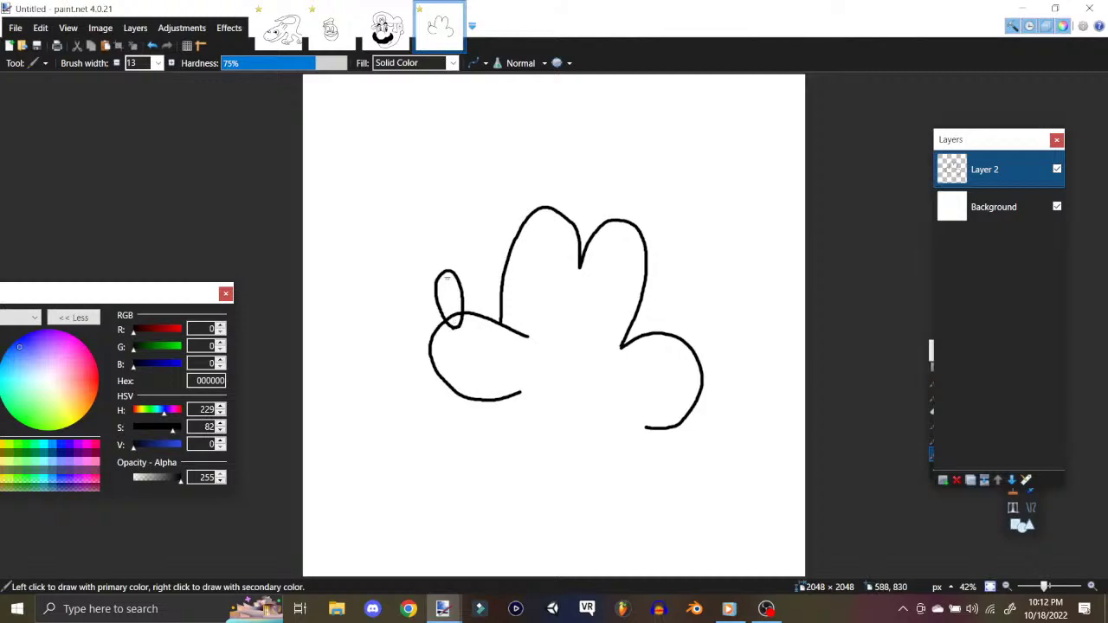
mouse_move(447, 272)
left_mouse_down()
mouse_move(460, 293)
mouse_move(447, 271)
mouse_move(439, 295)
mouse_move(448, 308)
mouse_move(447, 279)
mouse_move(459, 296)
mouse_move(454, 317)
mouse_move(442, 297)
mouse_move(446, 316)
mouse_move(443, 273)
mouse_move(452, 315)
left_mouse_up()
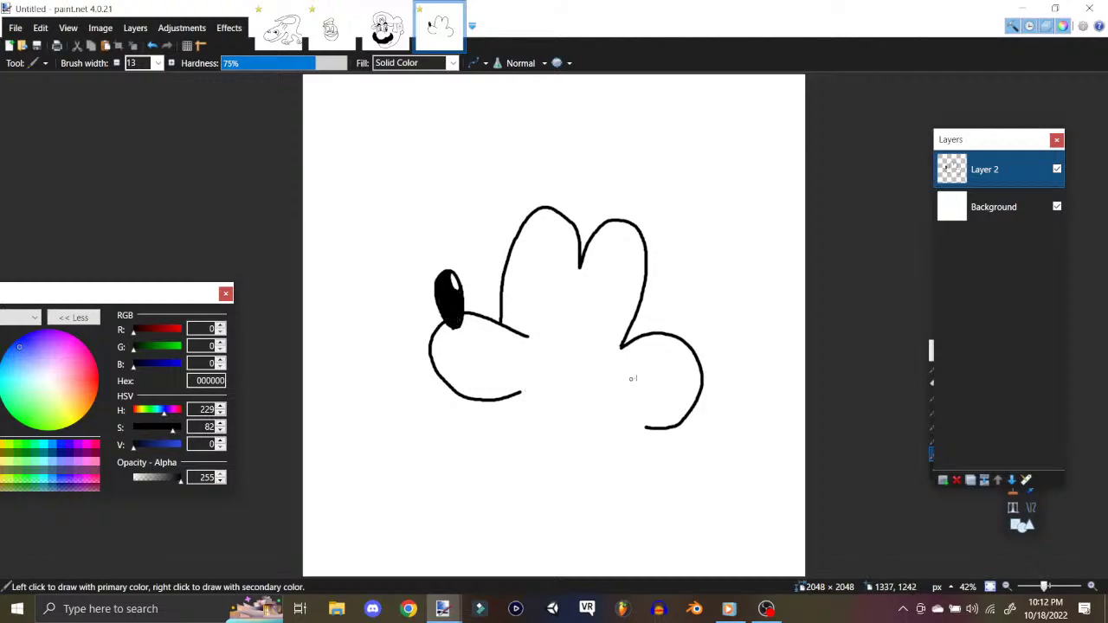
mouse_move(639, 357)
left_mouse_down()
mouse_move(652, 356)
mouse_move(661, 399)
left_mouse_up()
left_click_drag(660, 370, 645, 426)
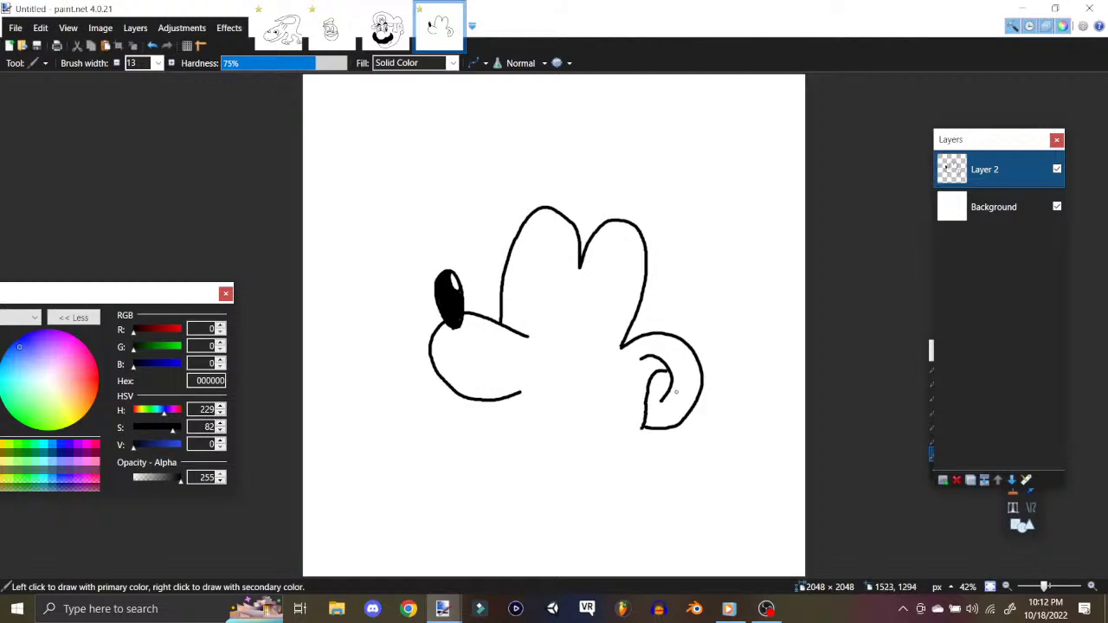
left_click(153, 45)
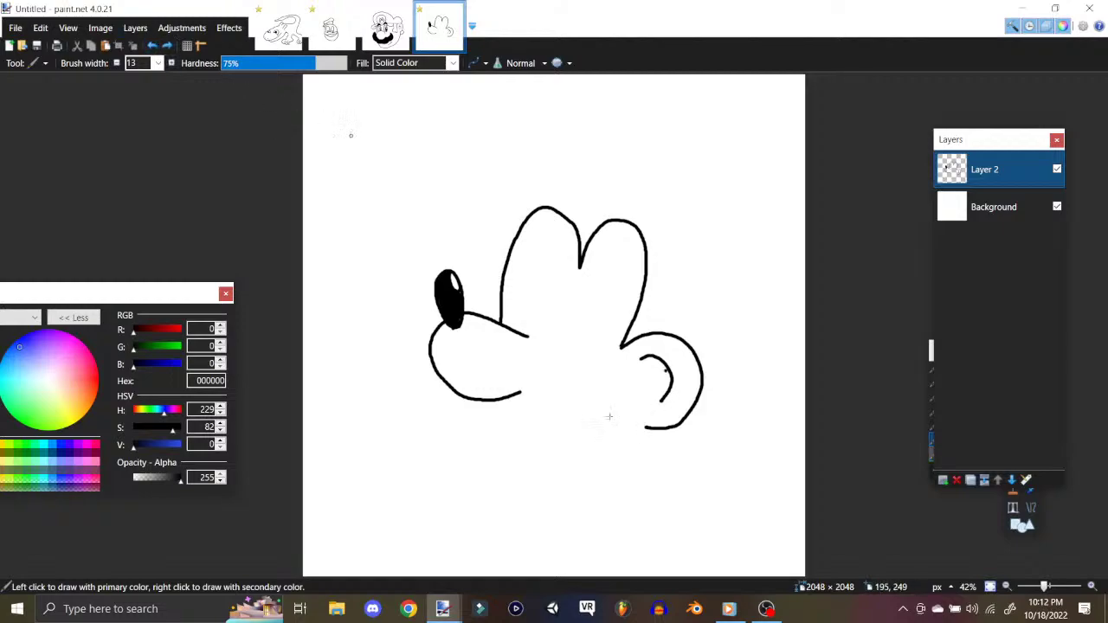
left_click(153, 46)
mouse_move(648, 424)
left_mouse_down()
mouse_move(498, 416)
mouse_move(518, 393)
mouse_move(630, 393)
mouse_move(658, 373)
mouse_move(645, 368)
mouse_move(665, 386)
left_mouse_up()
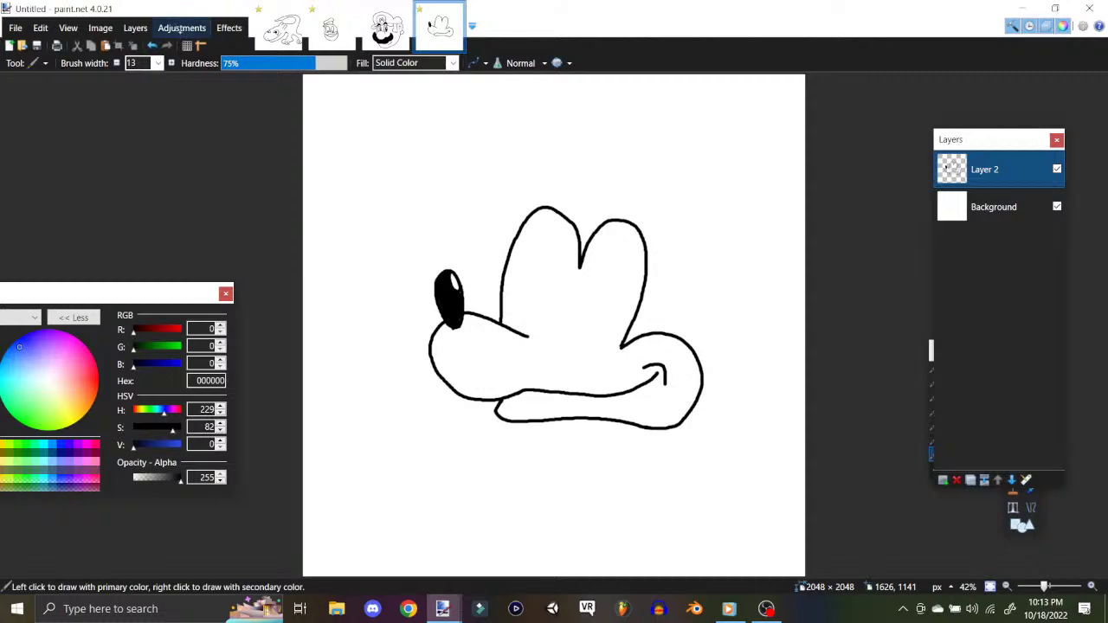
left_click(153, 45)
left_click(152, 45)
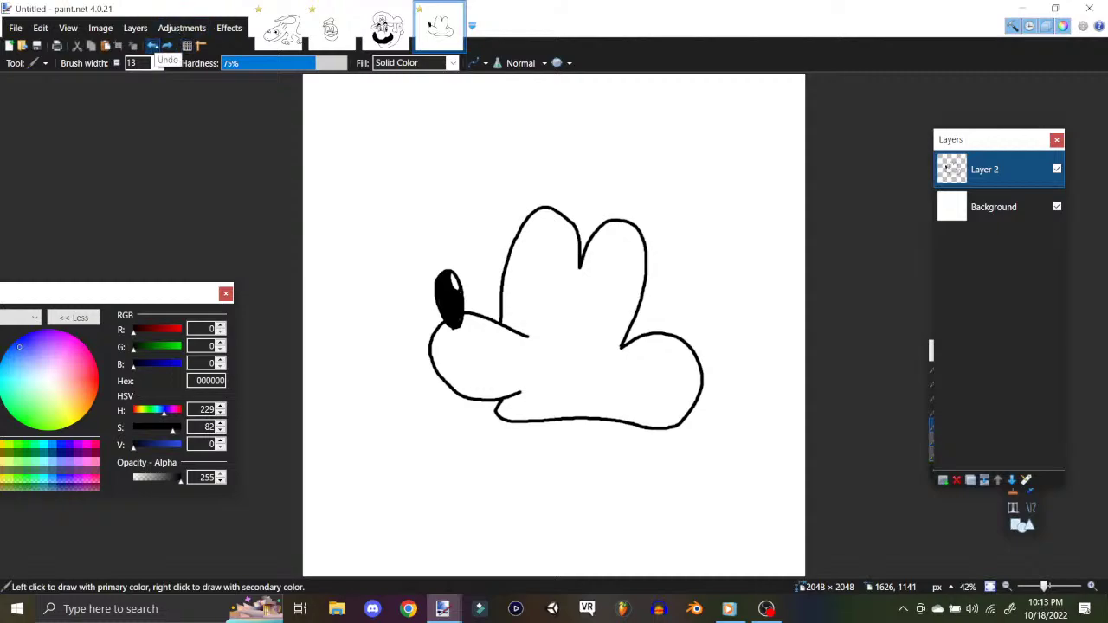
left_click(152, 45)
Step: Draw the mouth line behind the snout, the lower jaw beneath it, and the curved back of the head
left_click_drag(518, 394, 582, 370)
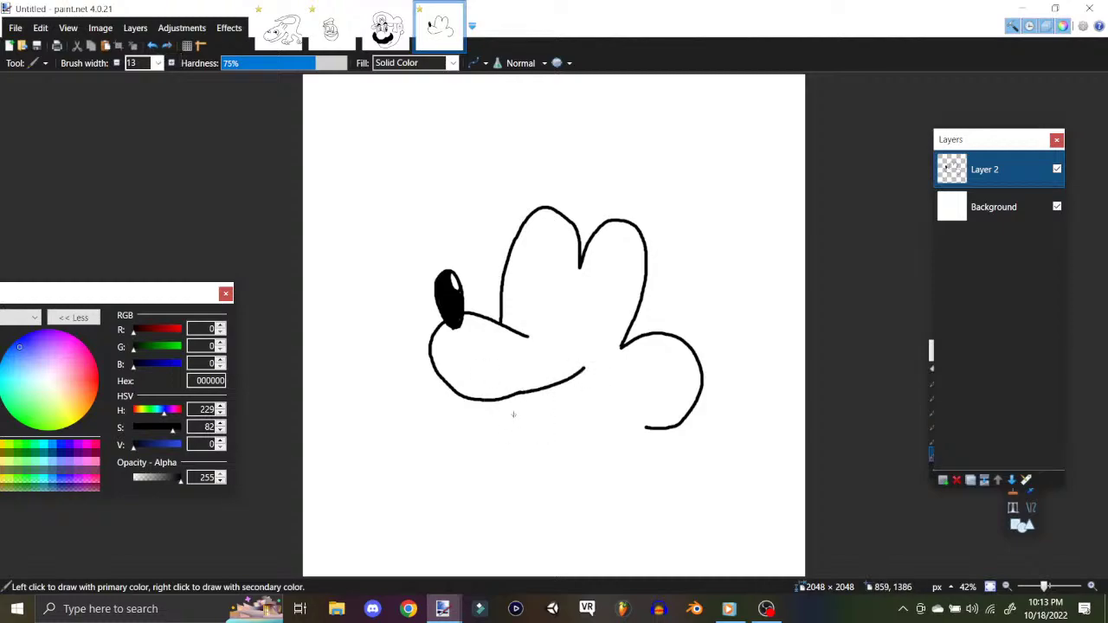
left_click_drag(660, 426, 531, 394)
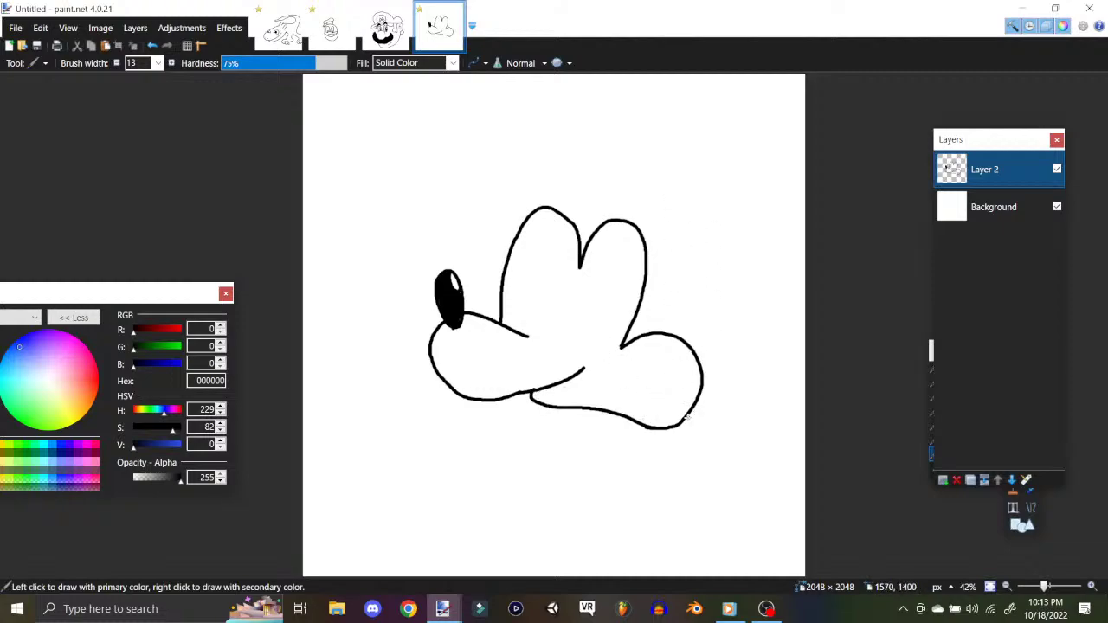
mouse_move(687, 418)
left_mouse_down()
mouse_move(721, 292)
mouse_move(693, 219)
mouse_move(625, 186)
mouse_move(574, 184)
mouse_move(542, 207)
left_mouse_up()
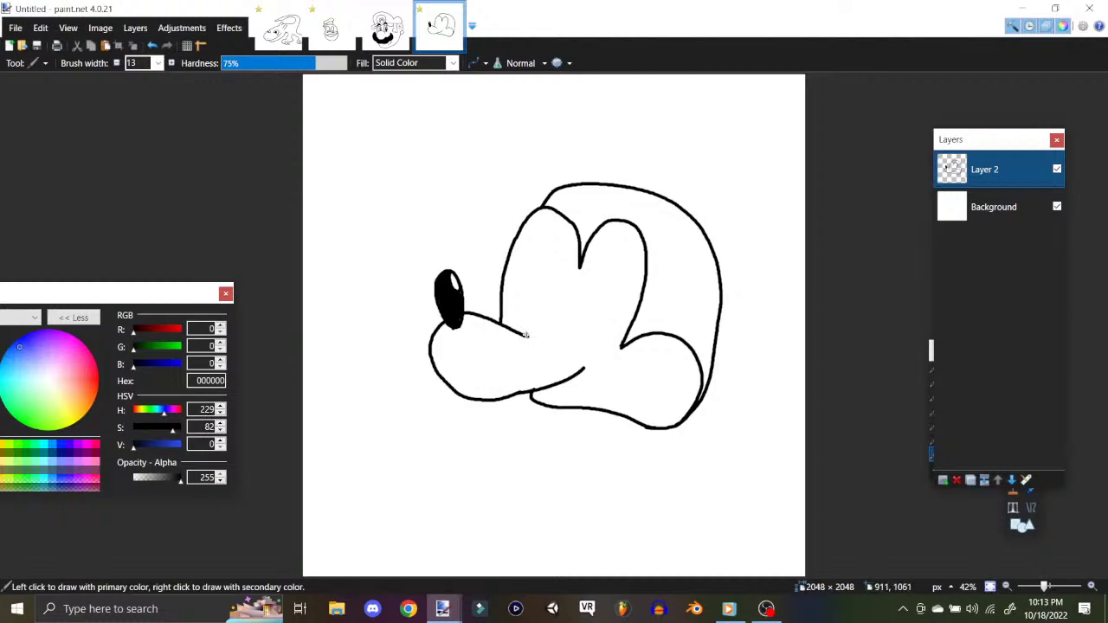
Step: Draw two large round ears, one on top of the head and one behind it
left_click_drag(529, 336, 580, 331)
left_click(152, 45)
mouse_move(717, 253)
left_mouse_down()
mouse_move(781, 233)
mouse_move(860, 290)
mouse_move(842, 374)
mouse_move(772, 395)
mouse_move(725, 378)
mouse_move(710, 355)
left_mouse_up()
mouse_move(613, 179)
left_mouse_down()
mouse_move(590, 163)
mouse_move(602, 89)
mouse_move(616, 75)
mouse_move(735, 119)
mouse_move(734, 173)
mouse_move(691, 213)
left_mouse_up()
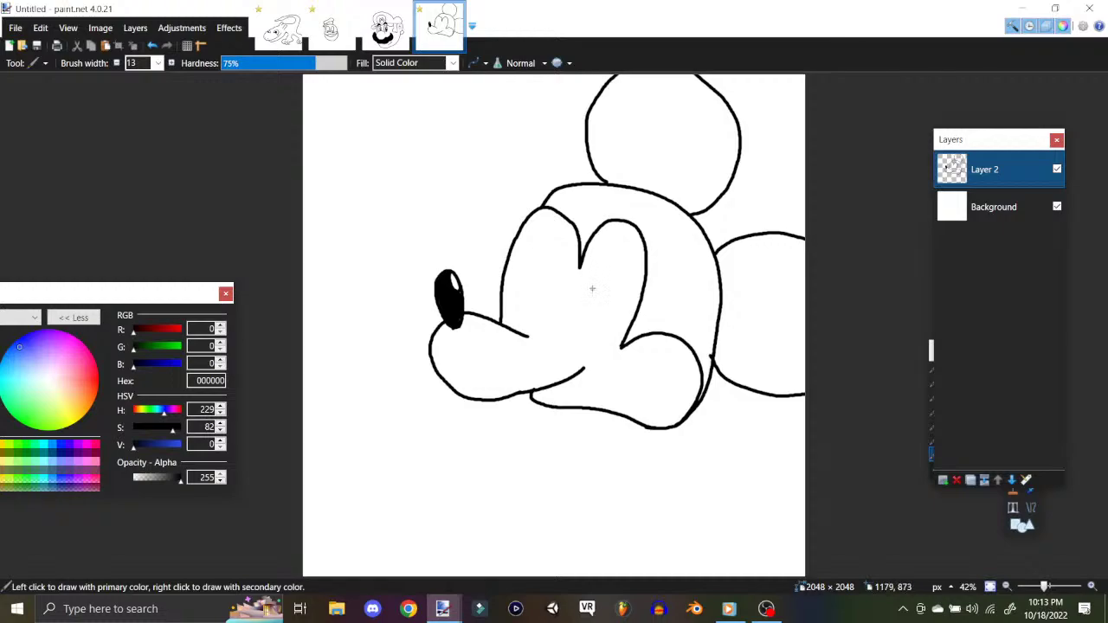
Step: Draw two tall oval eyes with inner pupil ovals and a short curved eyebrow above each
mouse_move(593, 292)
left_mouse_down()
mouse_move(601, 259)
mouse_move(624, 263)
mouse_move(606, 318)
mouse_move(589, 313)
mouse_move(596, 281)
mouse_move(610, 305)
mouse_move(596, 293)
left_mouse_up()
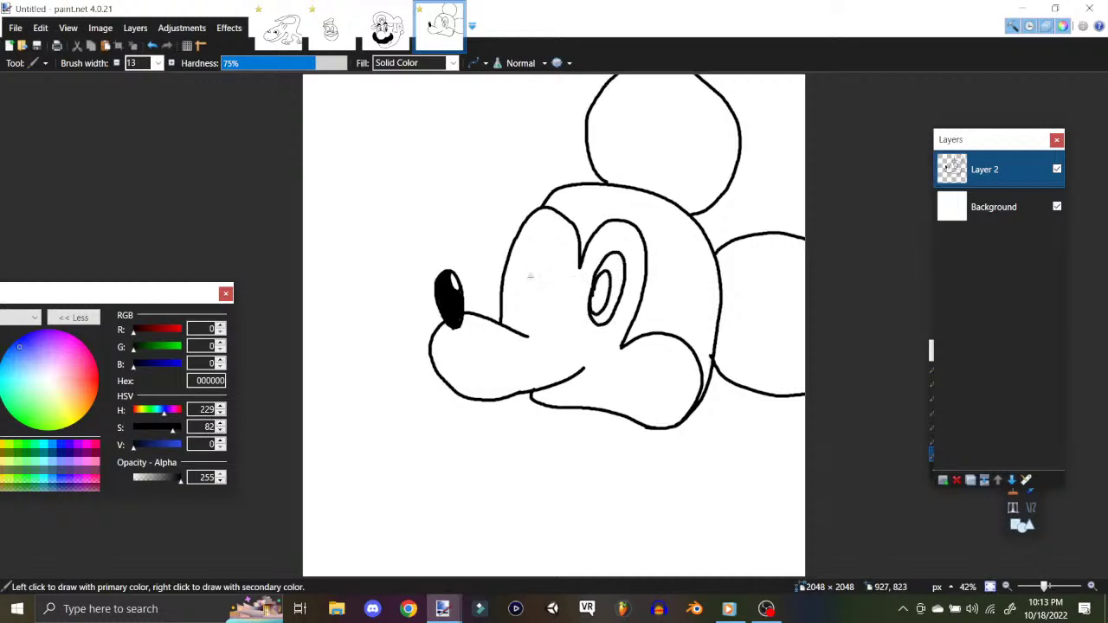
left_click_drag(610, 236, 630, 243)
mouse_move(539, 300)
left_mouse_down()
mouse_move(556, 253)
mouse_move(561, 302)
mouse_move(537, 308)
mouse_move(552, 269)
mouse_move(538, 299)
mouse_move(546, 286)
left_mouse_up()
left_click_drag(548, 246, 565, 245)
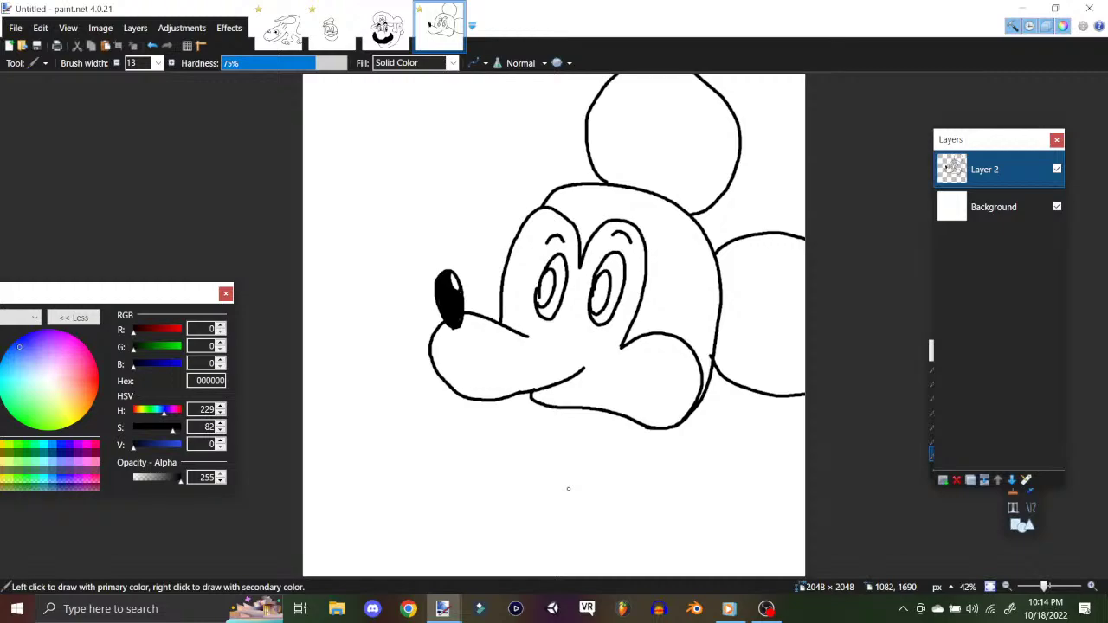
Step: Create a new blank image 2048 pixels wide and 2048 pixels high
left_click(16, 28)
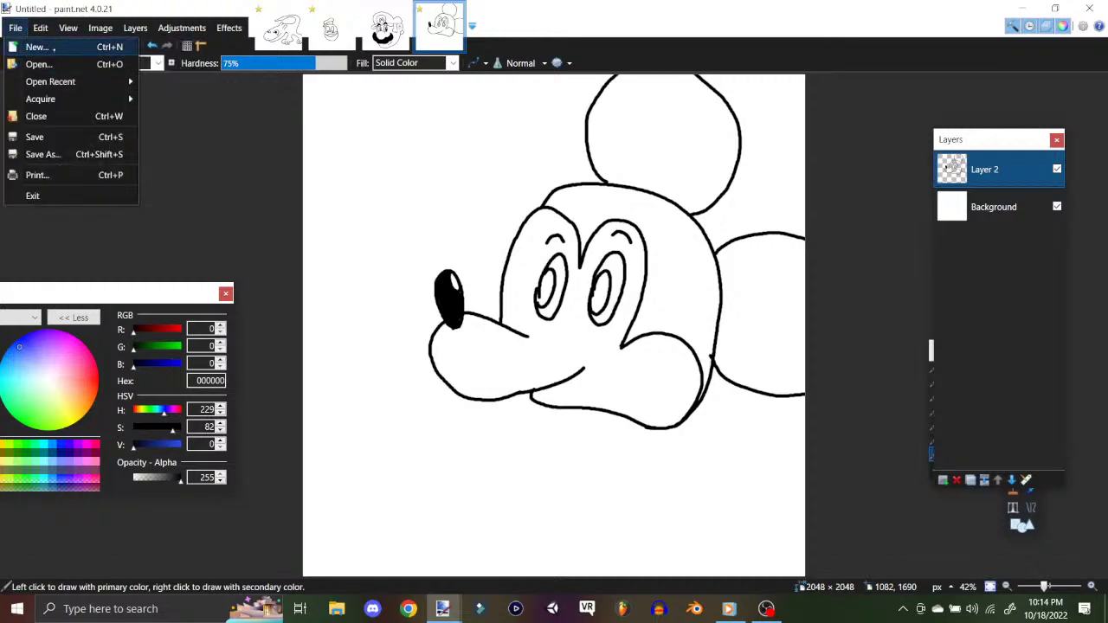
left_click(38, 47)
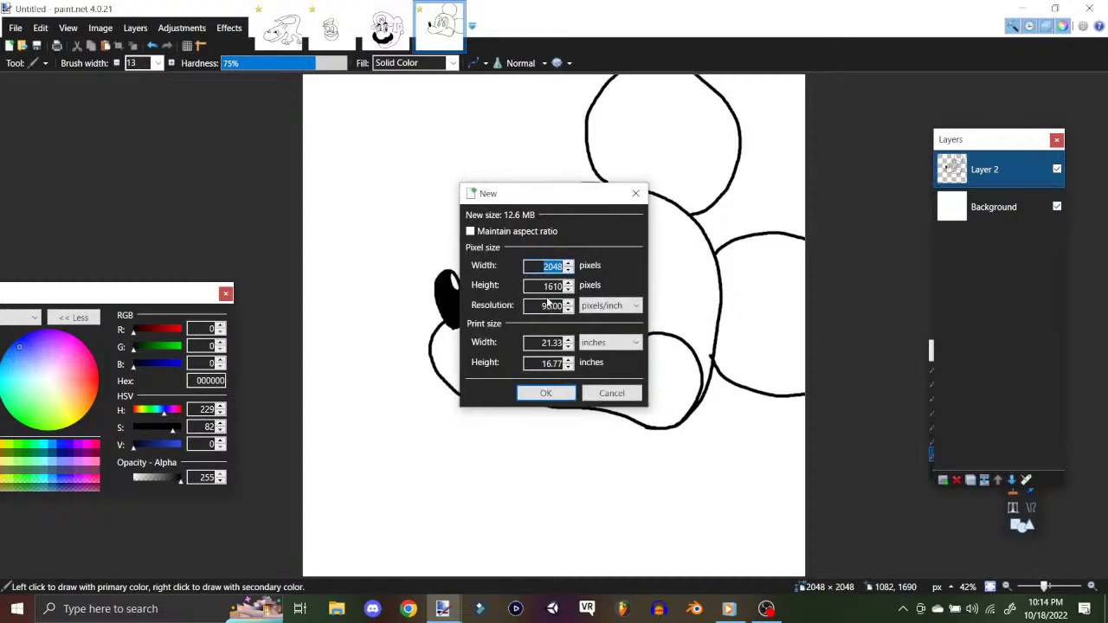
key("Tab")
type("2")
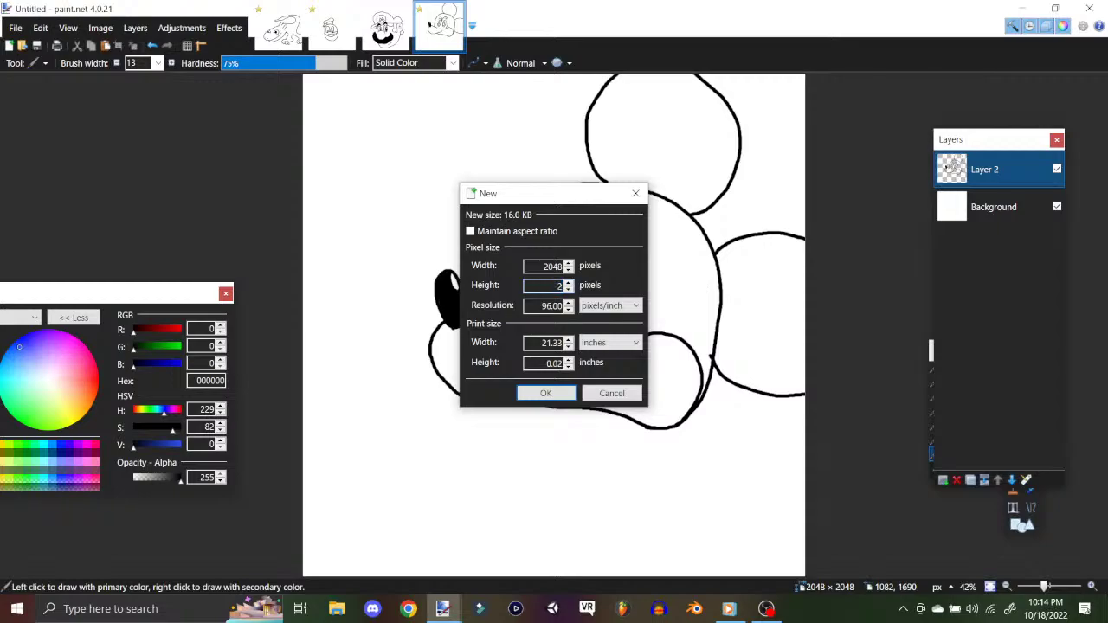
type("048")
key("Return")
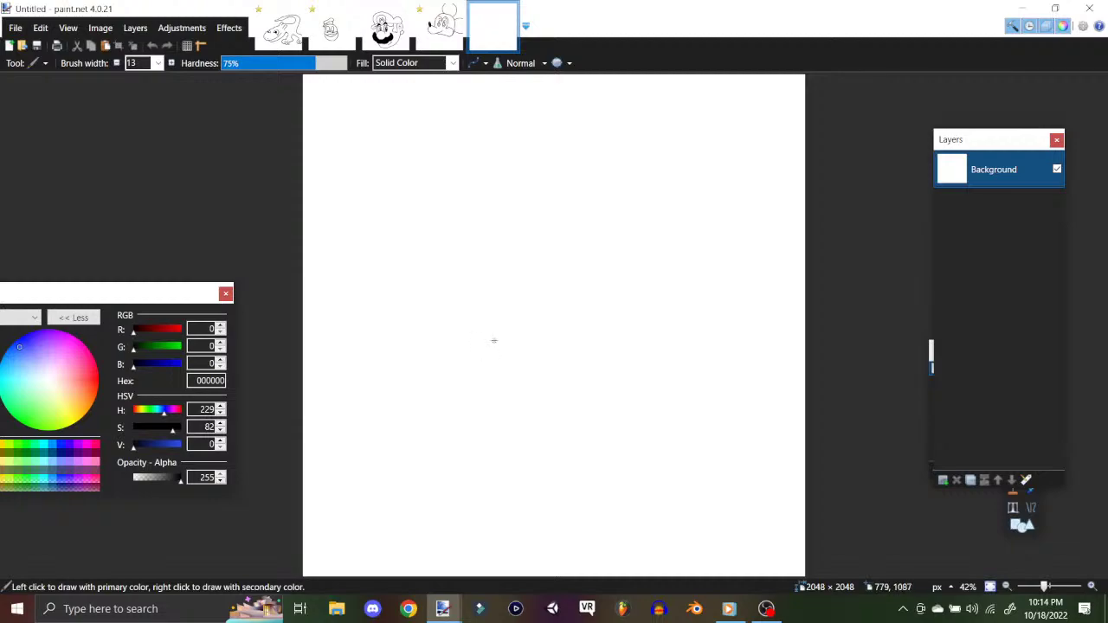
Step: Draw a rounded muzzle with a black highlighted nose and a side smirk, topped by two tall joined eye outlines
mouse_move(465, 348)
left_mouse_down()
mouse_move(564, 292)
mouse_move(608, 284)
mouse_move(660, 304)
mouse_move(660, 363)
mouse_move(603, 421)
mouse_move(531, 433)
mouse_move(466, 417)
mouse_move(452, 390)
mouse_move(475, 353)
mouse_move(436, 331)
mouse_move(416, 339)
mouse_move(431, 361)
mouse_move(460, 365)
mouse_move(478, 342)
mouse_move(421, 339)
mouse_move(434, 358)
mouse_move(475, 359)
left_mouse_up()
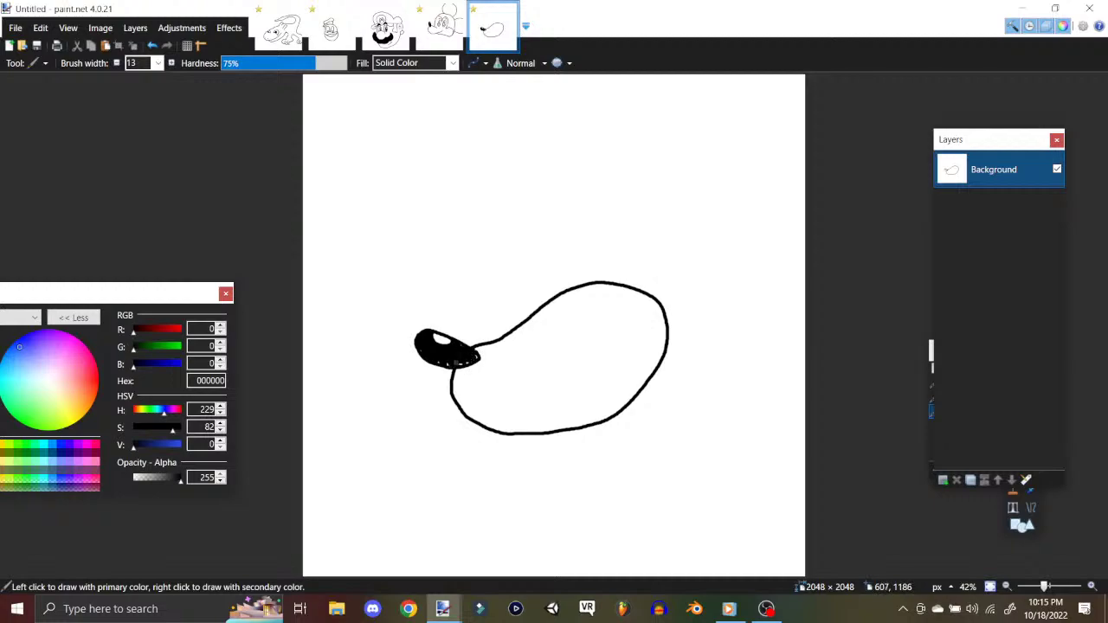
mouse_move(620, 282)
left_mouse_down()
mouse_move(632, 227)
mouse_move(606, 162)
mouse_move(548, 165)
mouse_move(514, 276)
mouse_move(492, 288)
mouse_move(498, 274)
mouse_move(492, 293)
mouse_move(496, 274)
mouse_move(489, 297)
mouse_move(489, 204)
mouse_move(448, 195)
mouse_move(435, 288)
mouse_move(451, 332)
left_mouse_up()
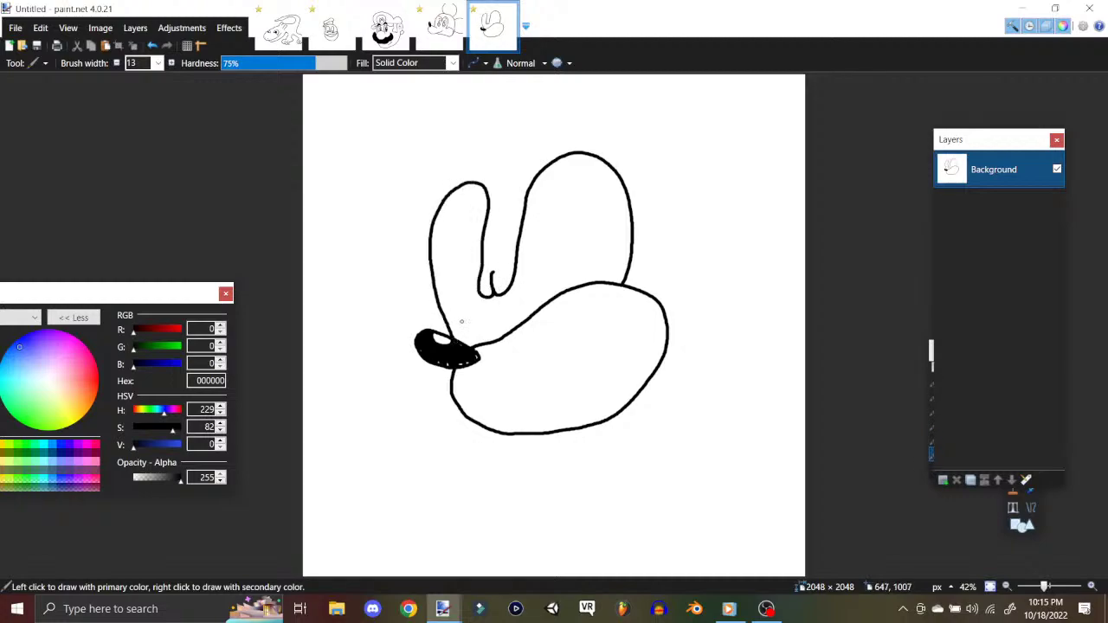
mouse_move(584, 358)
left_mouse_down()
mouse_move(610, 329)
mouse_move(635, 347)
mouse_move(591, 362)
mouse_move(620, 342)
mouse_move(627, 317)
left_mouse_up()
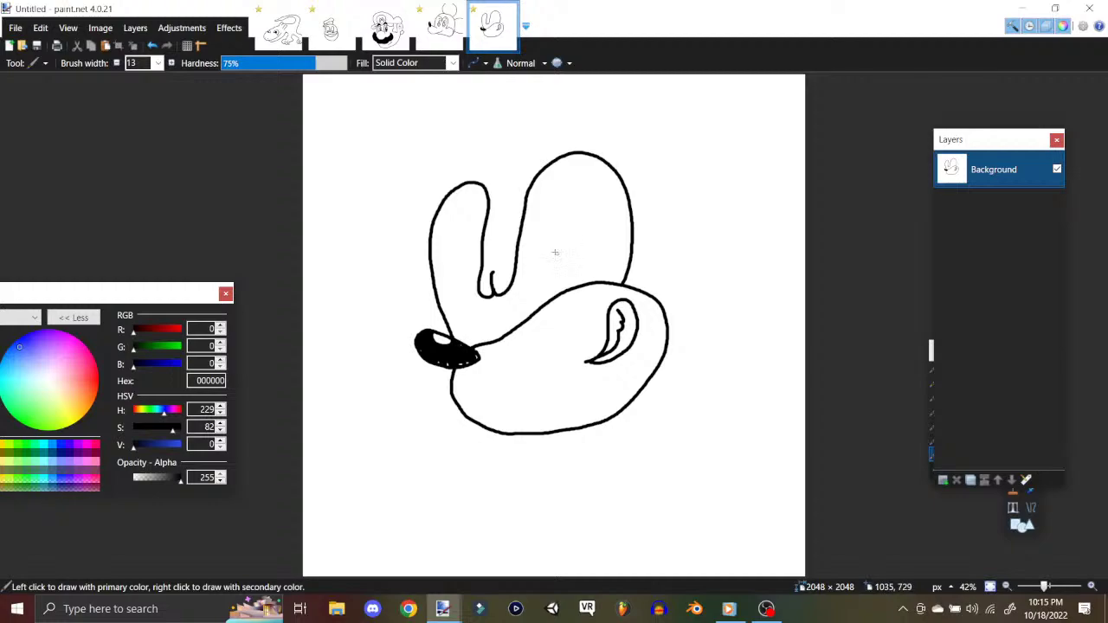
Step: Draw a tall oval iris with an inner pupil oval in each eye, redoing the near eye's first outline
mouse_move(571, 284)
left_mouse_down()
mouse_move(562, 223)
mouse_move(575, 212)
mouse_move(591, 286)
left_mouse_up()
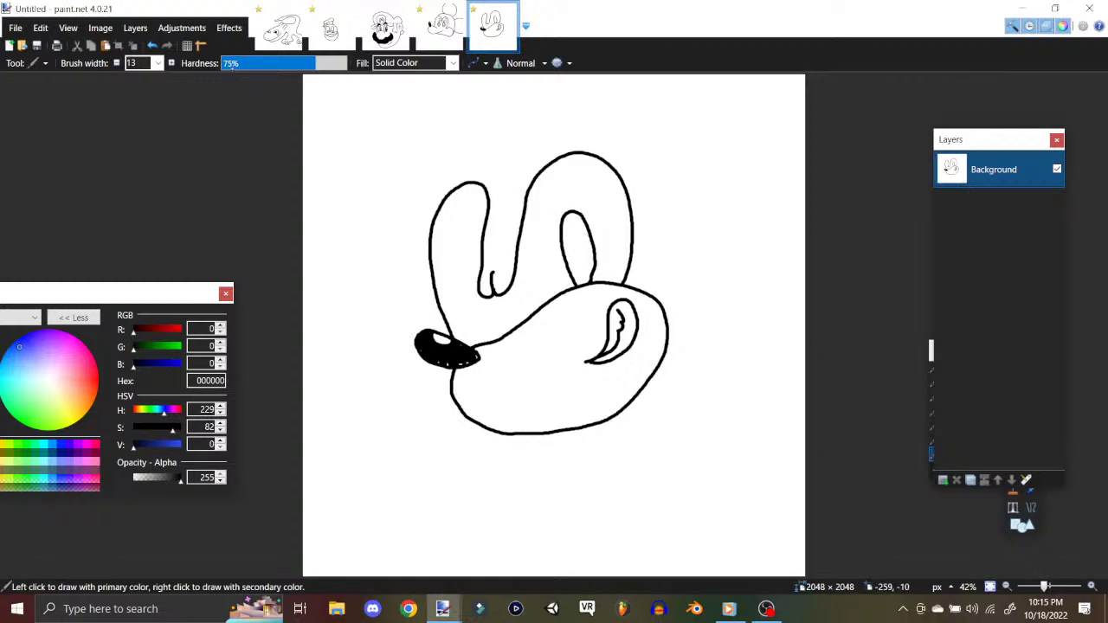
left_click(151, 45)
mouse_move(563, 288)
left_mouse_down()
mouse_move(554, 227)
mouse_move(587, 253)
mouse_move(586, 287)
left_mouse_up()
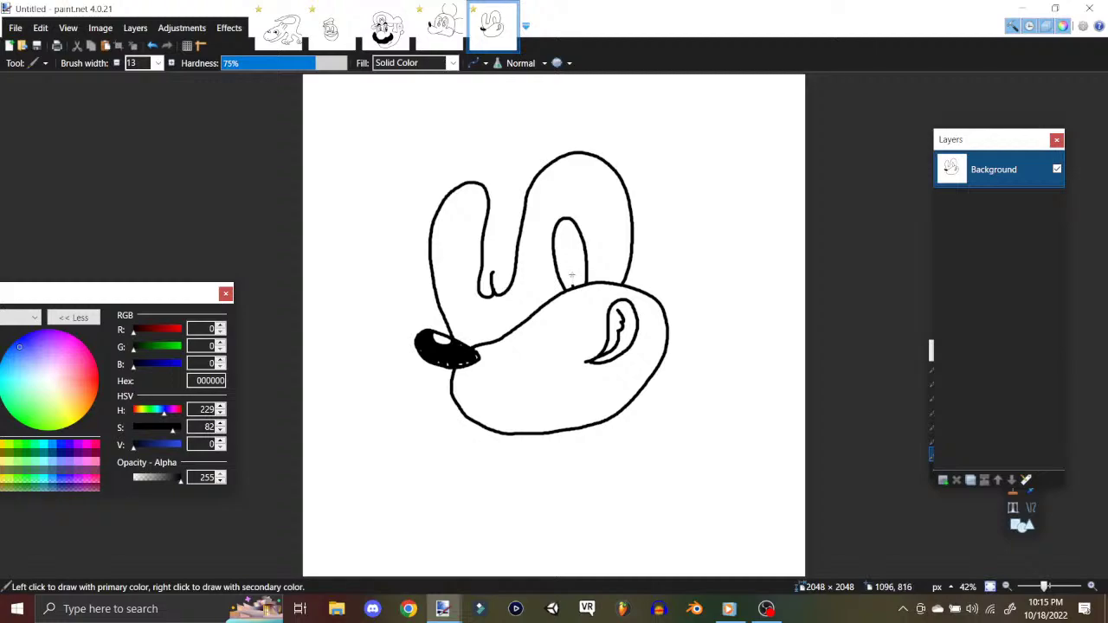
mouse_move(573, 284)
left_mouse_down()
mouse_move(558, 250)
mouse_move(574, 228)
mouse_move(585, 283)
left_mouse_up()
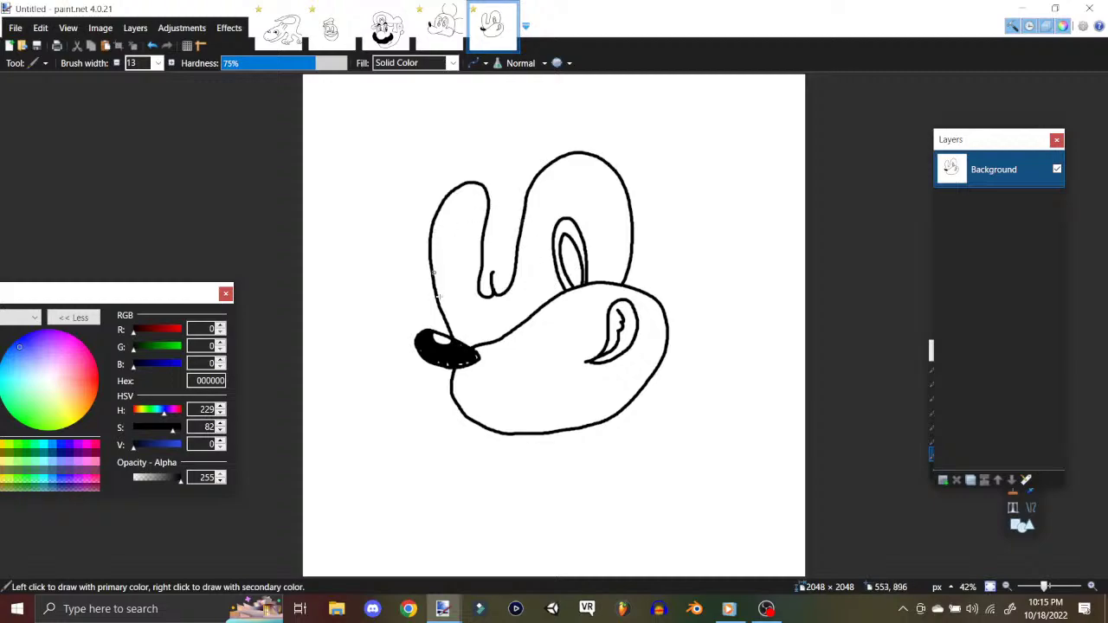
mouse_move(489, 297)
left_mouse_down()
mouse_move(484, 324)
mouse_move(467, 301)
mouse_move(464, 271)
mouse_move(474, 257)
mouse_move(497, 278)
mouse_move(490, 294)
mouse_move(534, 269)
mouse_move(477, 268)
mouse_move(491, 298)
left_mouse_up()
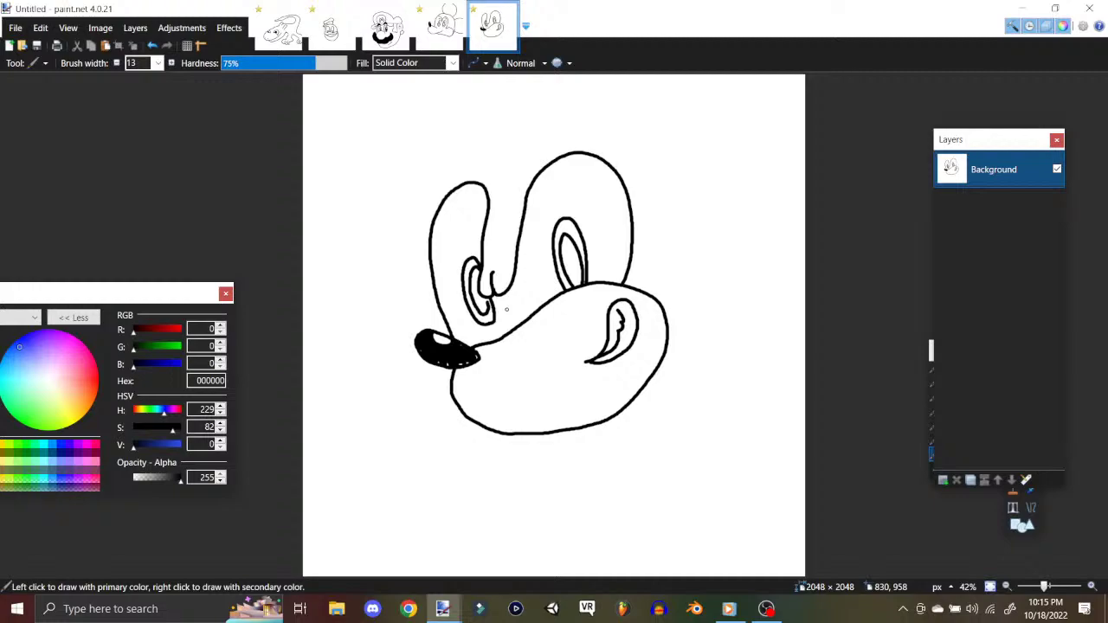
Step: Draw long curved quills sweeping back from the cheek and head to the canvas edge, with short branching lines between them
mouse_move(641, 391)
left_mouse_down()
mouse_move(684, 378)
mouse_move(779, 390)
mouse_move(817, 420)
left_mouse_up()
left_click_drag(818, 342, 681, 252)
mouse_move(743, 275)
left_mouse_down()
mouse_move(779, 269)
mouse_move(869, 281)
left_mouse_up()
mouse_move(823, 224)
left_mouse_down()
mouse_move(760, 179)
mouse_move(656, 146)
mouse_move(842, 76)
left_mouse_up()
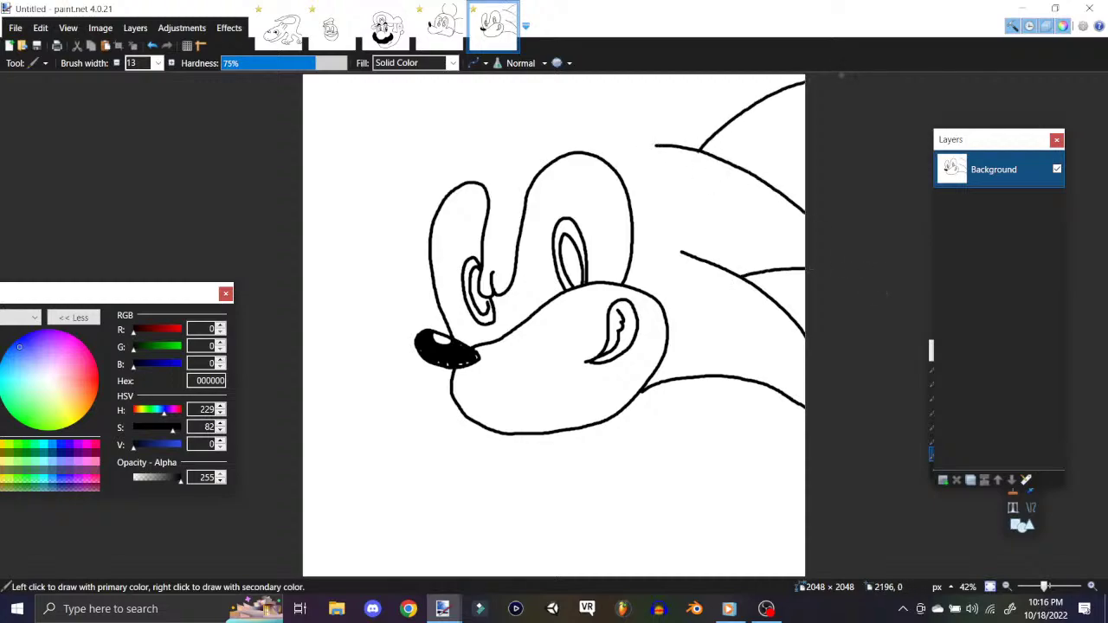
mouse_move(566, 75)
left_mouse_down()
mouse_move(461, 127)
mouse_move(425, 163)
mouse_move(406, 250)
left_mouse_up()
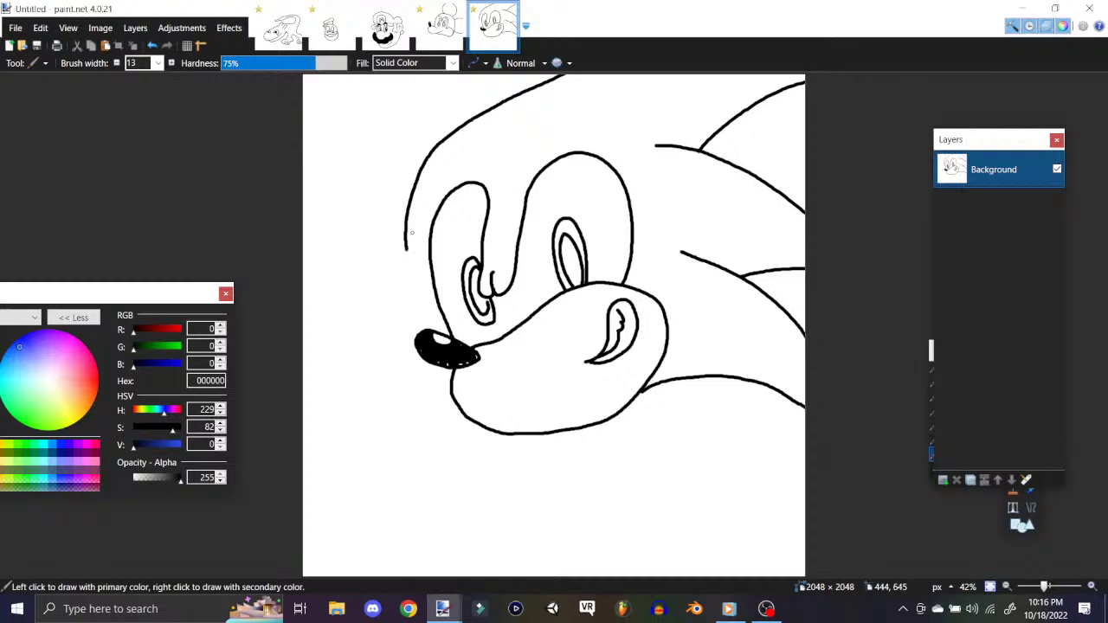
key("ctrl+z")
key("ctrl+z")
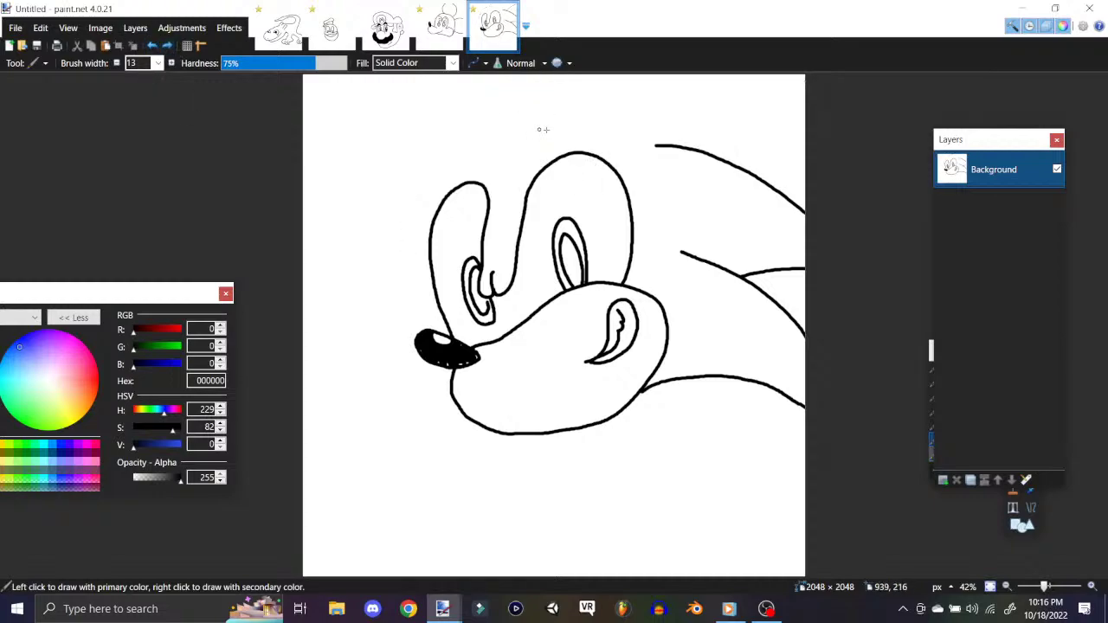
Step: Draw a pointed ear with an inner ear loop above the near eye, and a branching line on the upper quill
mouse_move(559, 138)
left_mouse_down()
mouse_move(575, 106)
mouse_move(615, 88)
mouse_move(629, 143)
left_mouse_up()
left_click_drag(587, 131, 611, 137)
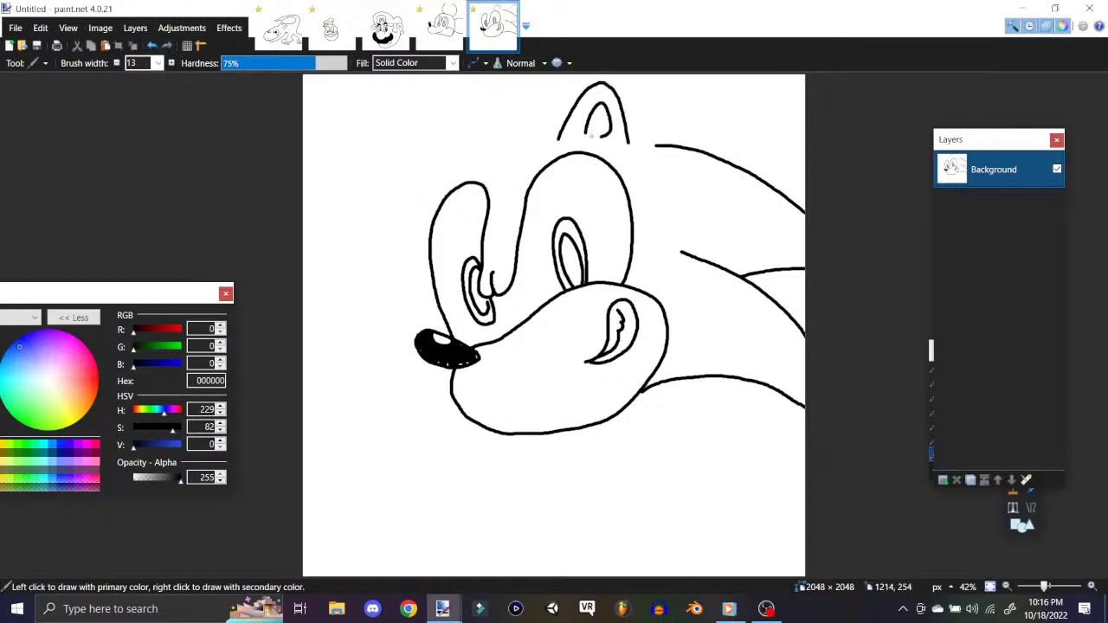
left_click_drag(725, 157, 806, 127)
Step: Draw the curved top of the head and the brow arcs over both eyes, plus a rounded far ear
mouse_move(787, 93)
left_mouse_down()
mouse_move(721, 75)
mouse_move(544, 77)
mouse_move(466, 154)
mouse_move(447, 202)
mouse_move(471, 155)
mouse_move(504, 194)
left_mouse_up()
mouse_move(631, 173)
left_mouse_down()
mouse_move(590, 144)
mouse_move(528, 163)
mouse_move(513, 204)
left_mouse_up()
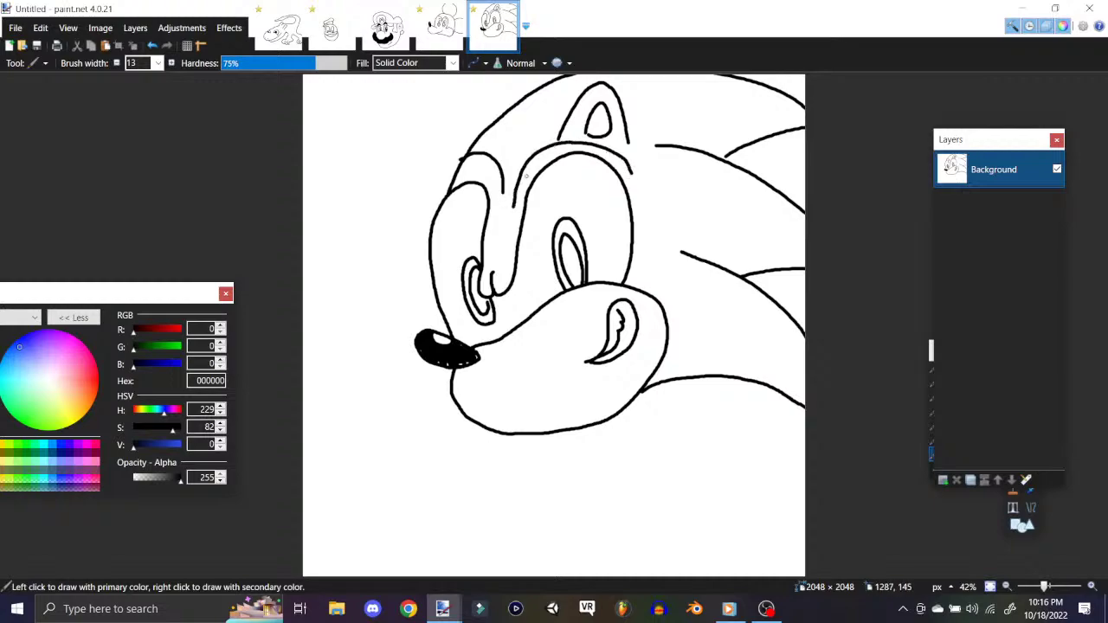
mouse_move(485, 131)
left_mouse_down()
mouse_move(435, 112)
mouse_move(404, 141)
mouse_move(440, 186)
left_mouse_up()
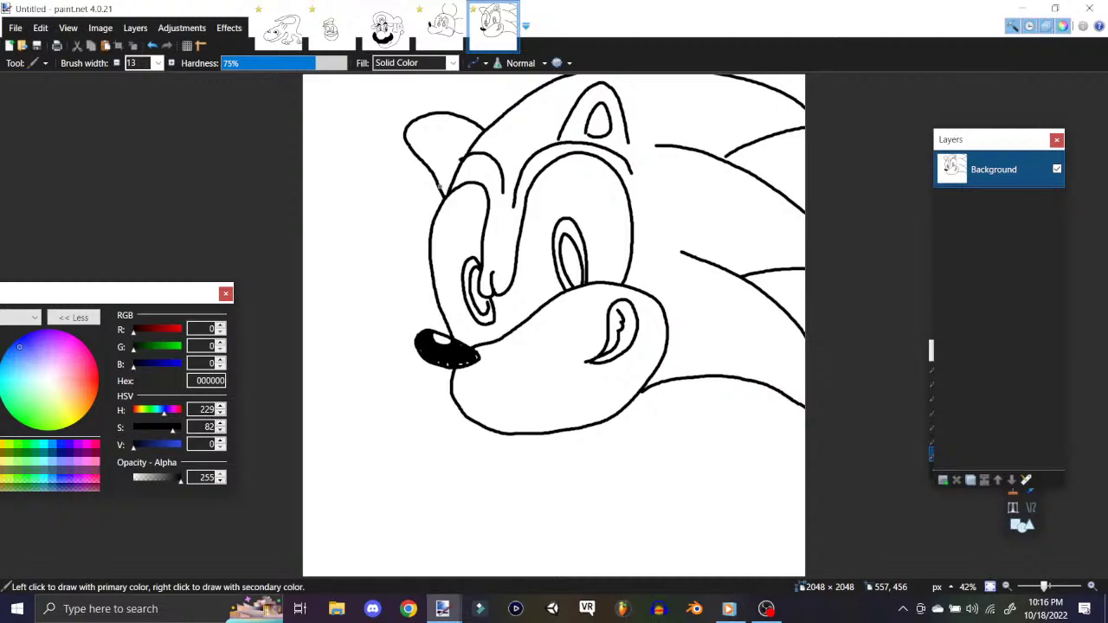
Step: Create another new blank image at the default 2048 × 1610 pixels
left_click(16, 29)
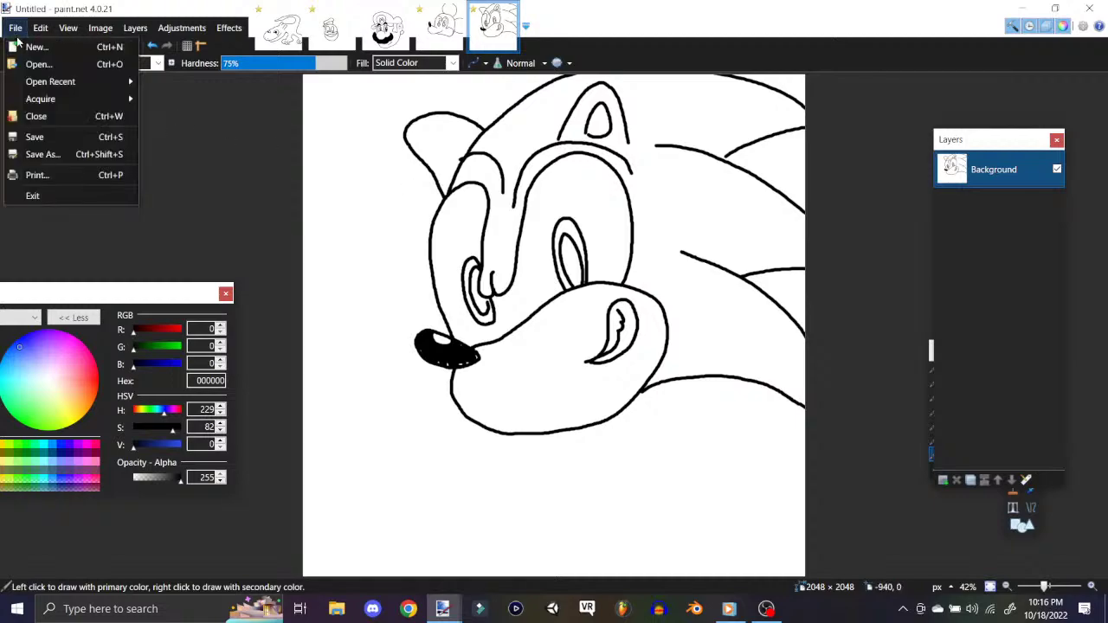
left_click(35, 46)
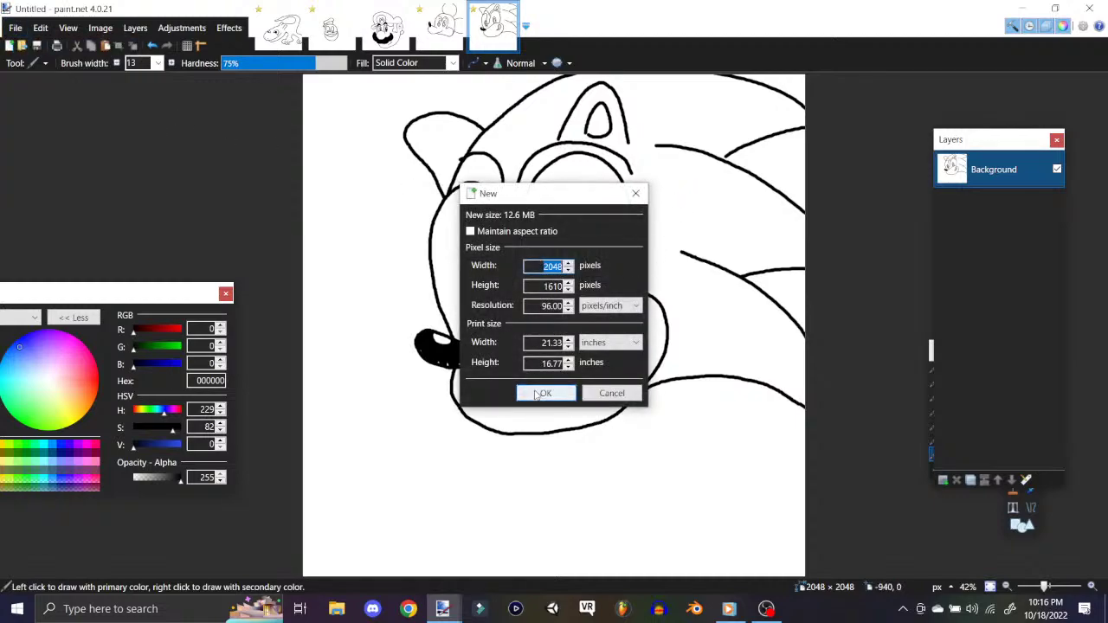
left_click(540, 394)
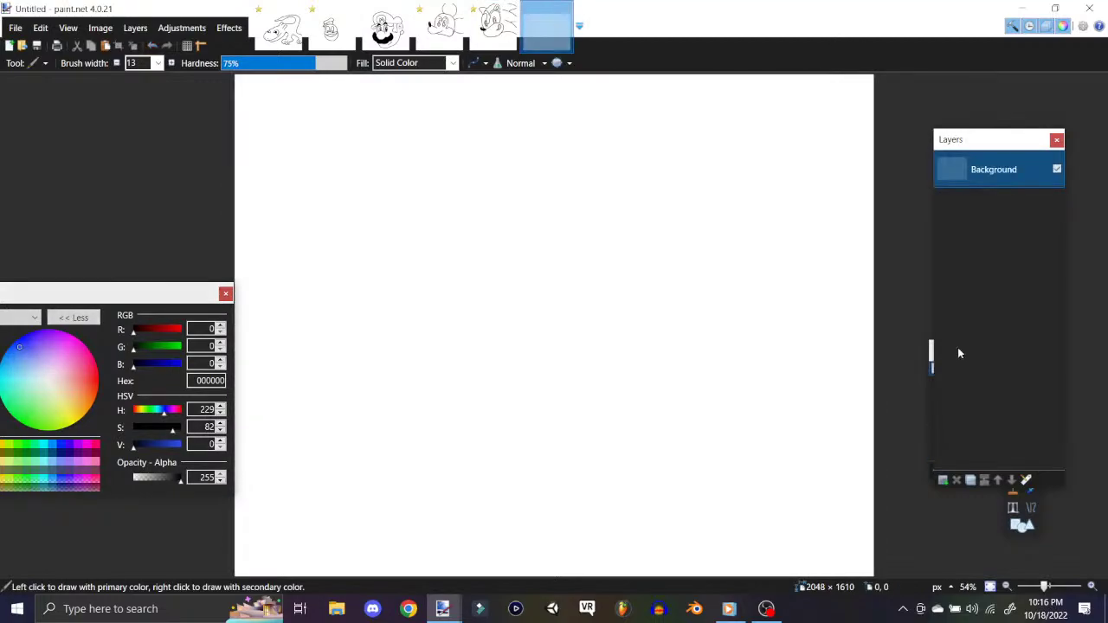
Step: Add two new layers above the background and make Layer 2 the active one
left_click(135, 28)
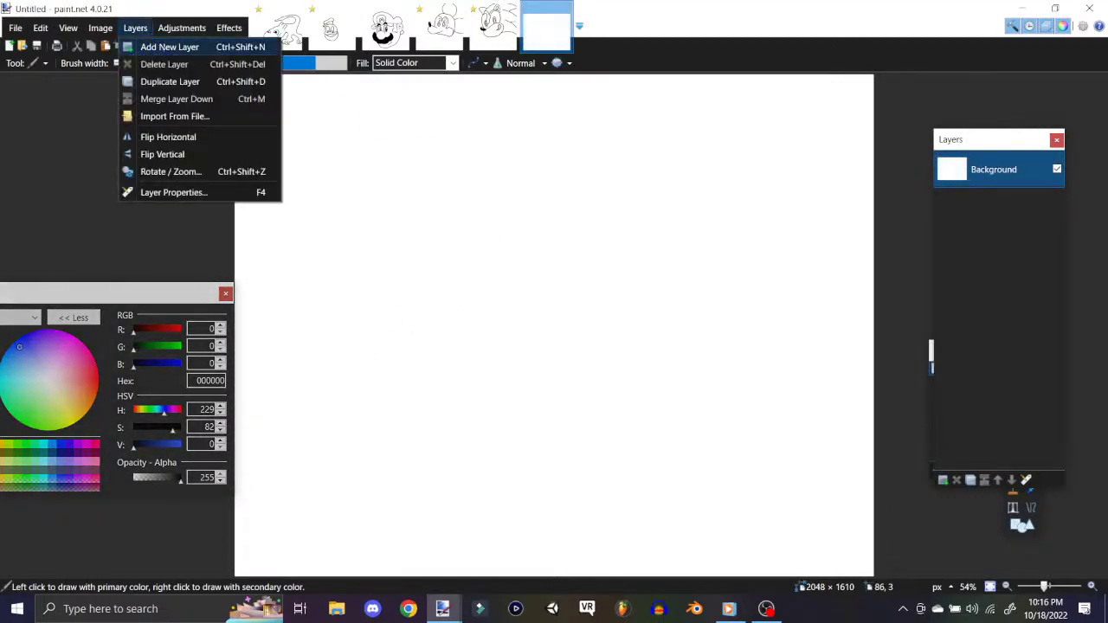
left_click(165, 48)
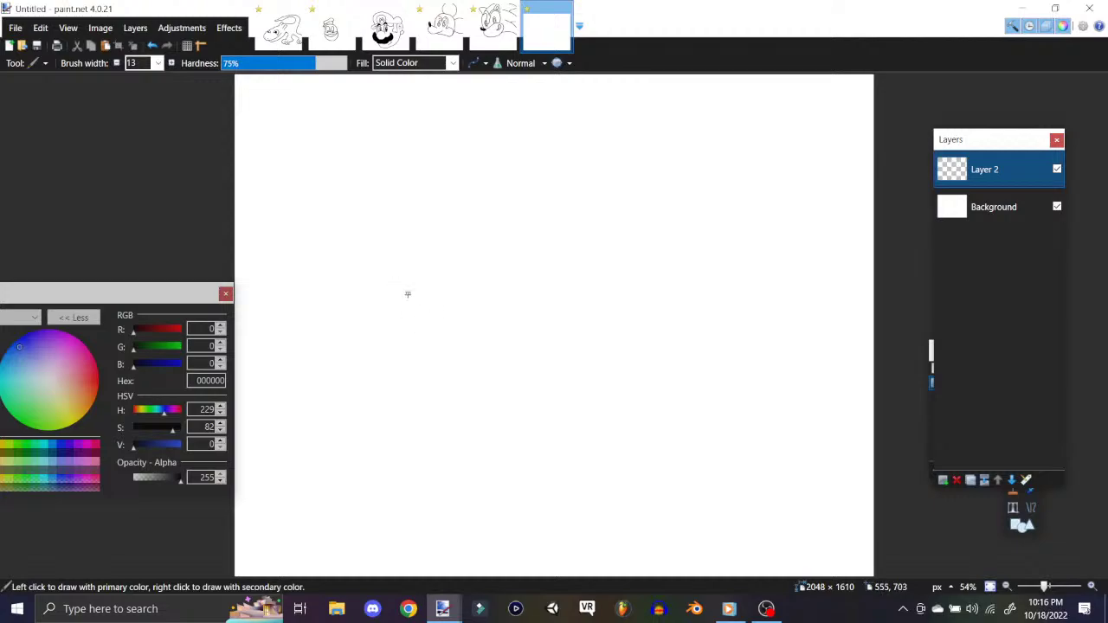
left_click(135, 27)
left_click(164, 48)
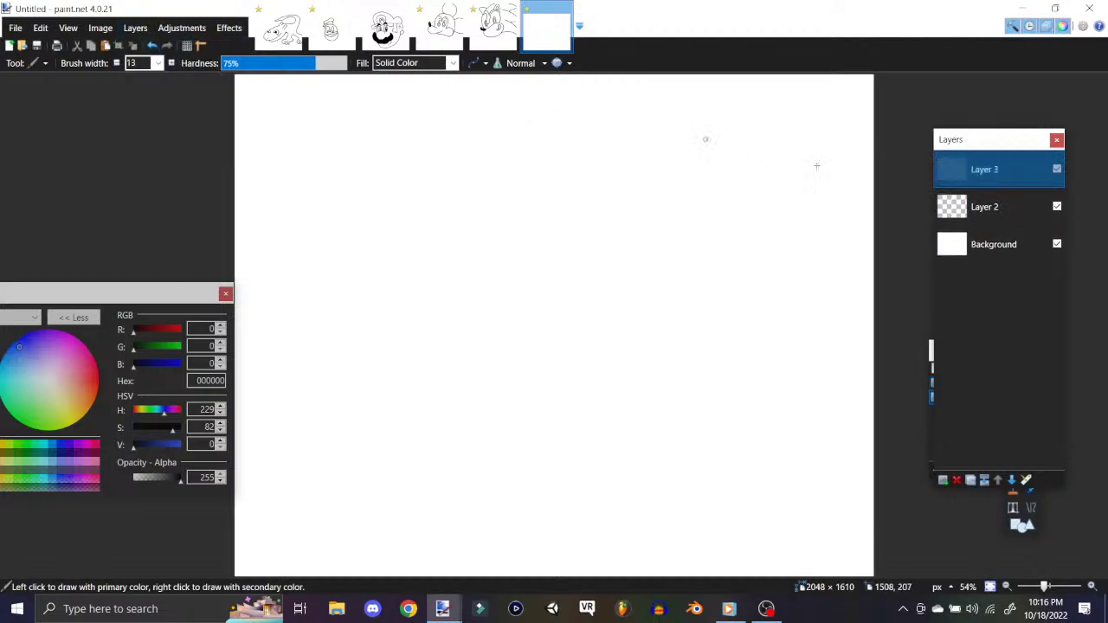
left_click(985, 207)
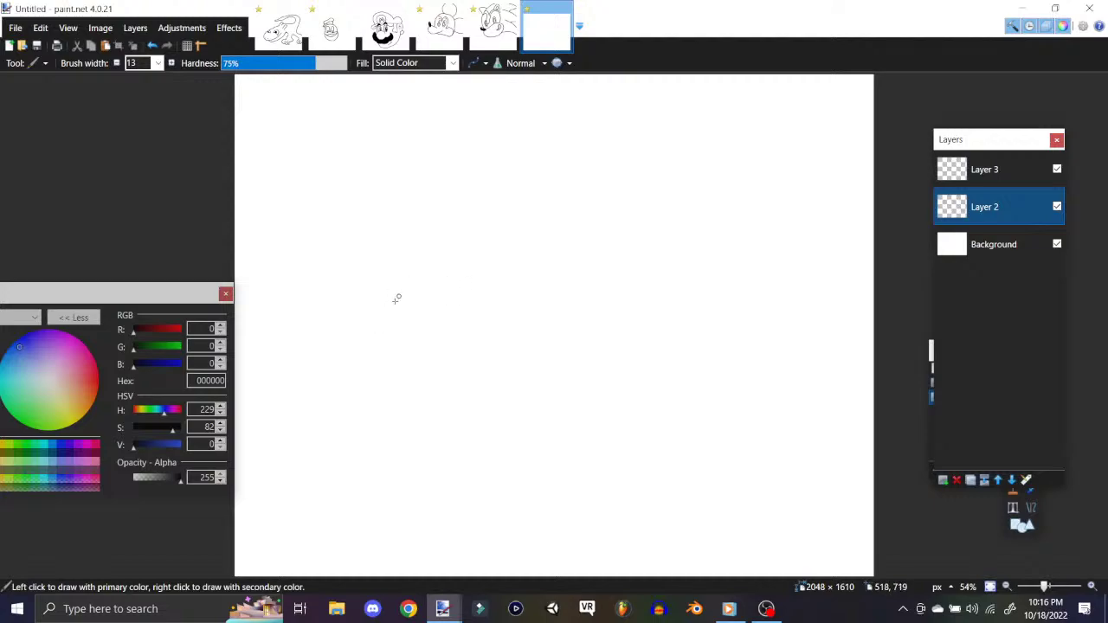
Step: On Layer 2, draw two slanted oval eyes meeting at a small round nose, with an eyelid line across each eye
mouse_move(498, 269)
left_mouse_down()
mouse_move(429, 251)
mouse_move(382, 292)
mouse_move(445, 329)
mouse_move(529, 321)
left_mouse_up()
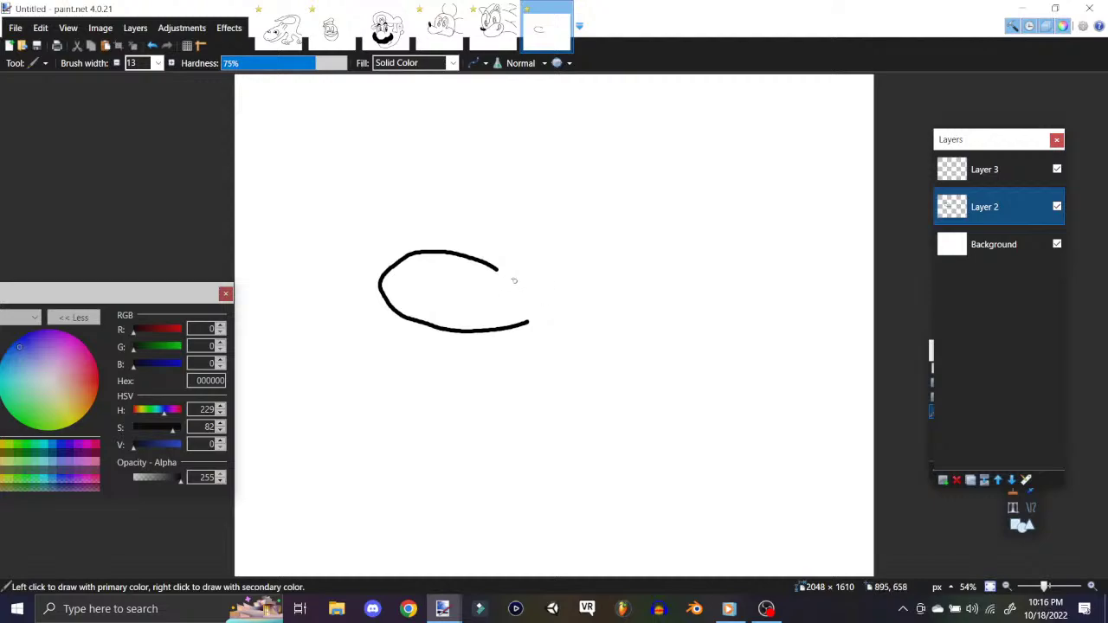
mouse_move(498, 270)
left_mouse_down()
mouse_move(536, 296)
mouse_move(528, 321)
mouse_move(600, 229)
mouse_move(646, 244)
mouse_move(627, 281)
mouse_move(573, 320)
mouse_move(521, 318)
mouse_move(557, 314)
left_mouse_up()
left_click(975, 170)
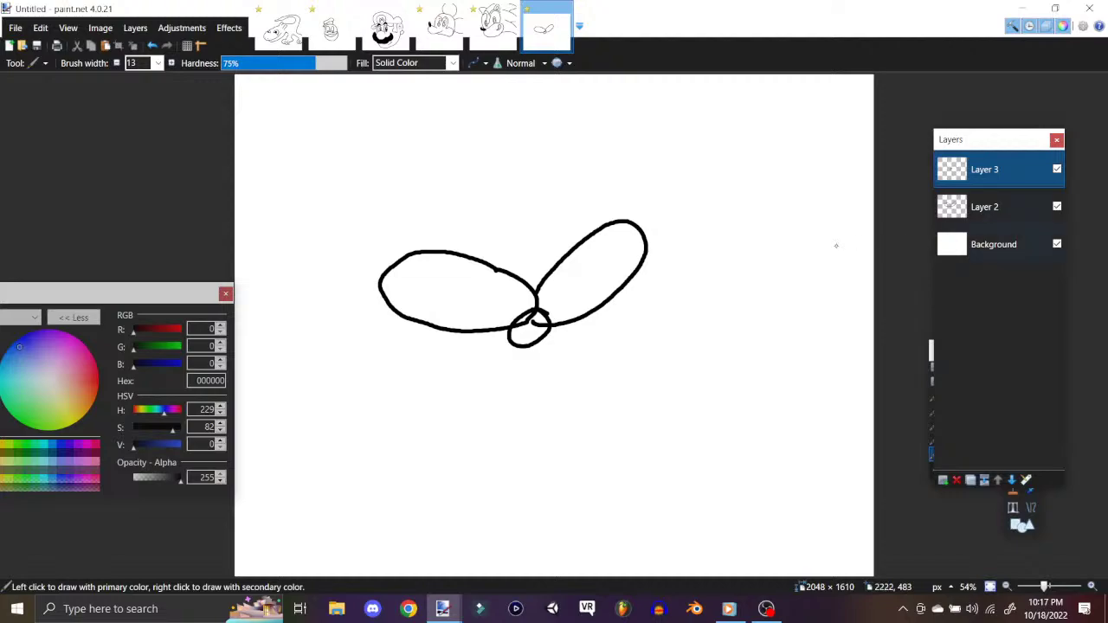
key("alt+Page_Down")
mouse_move(383, 287)
left_mouse_down()
mouse_move(443, 283)
mouse_move(534, 303)
mouse_move(644, 245)
left_mouse_up()
mouse_move(552, 295)
left_mouse_down()
mouse_move(571, 301)
mouse_move(559, 281)
left_mouse_up()
mouse_move(494, 295)
left_mouse_down()
mouse_move(506, 313)
mouse_move(513, 296)
left_mouse_up()
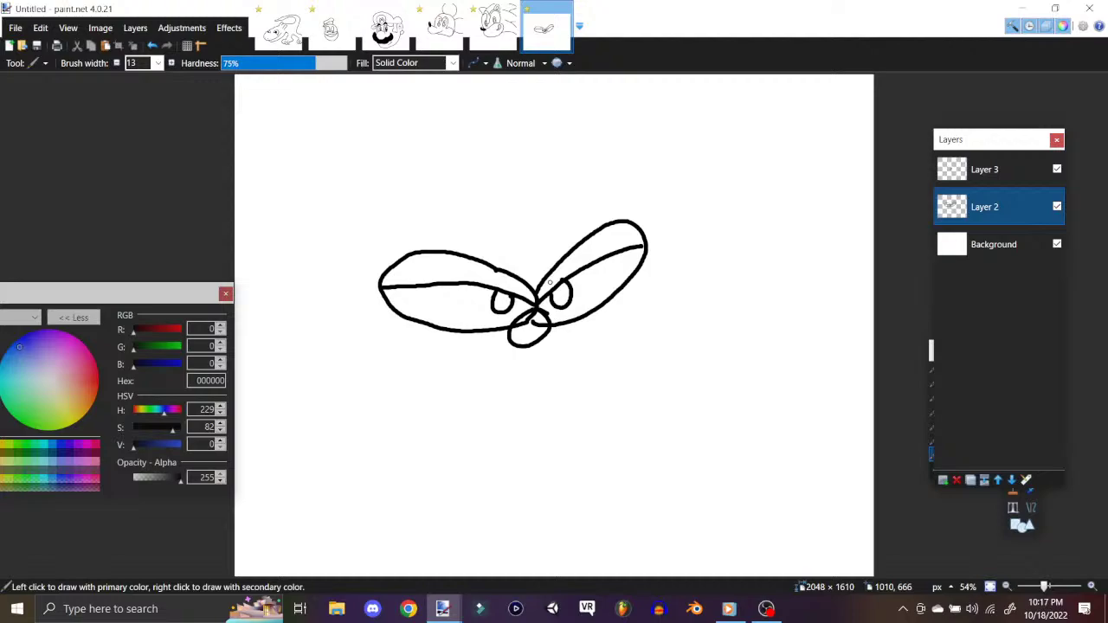
left_click(152, 45)
left_click(151, 45)
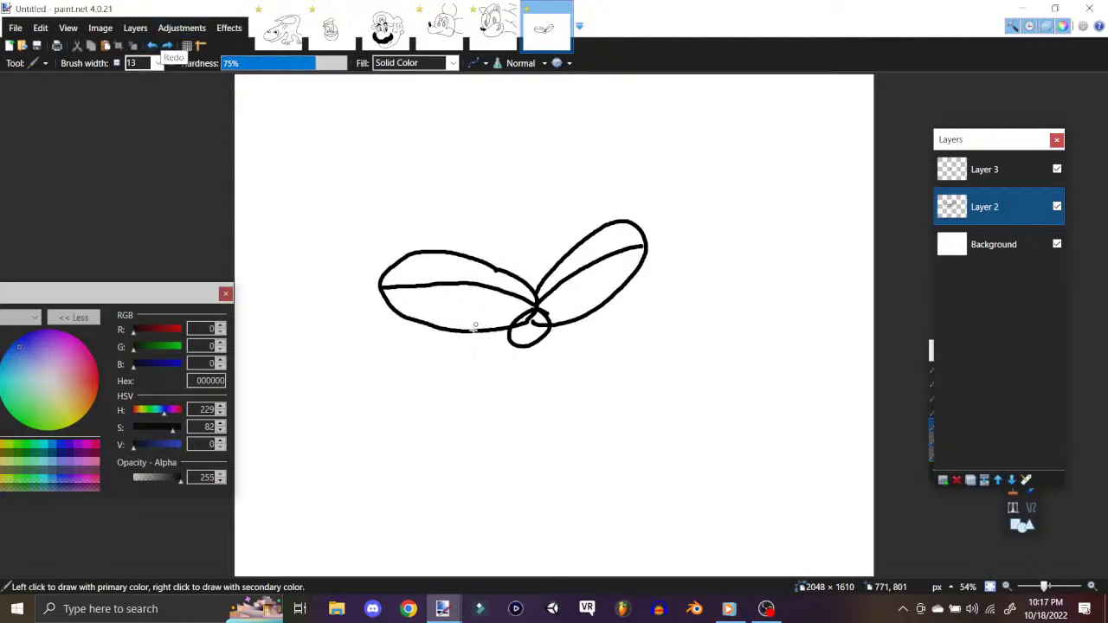
Step: Draw a half-round pupil resting on the lower edge of each eye
mouse_move(463, 329)
left_mouse_down()
mouse_move(478, 301)
mouse_move(497, 329)
left_mouse_up()
left_click_drag(574, 319, 598, 309)
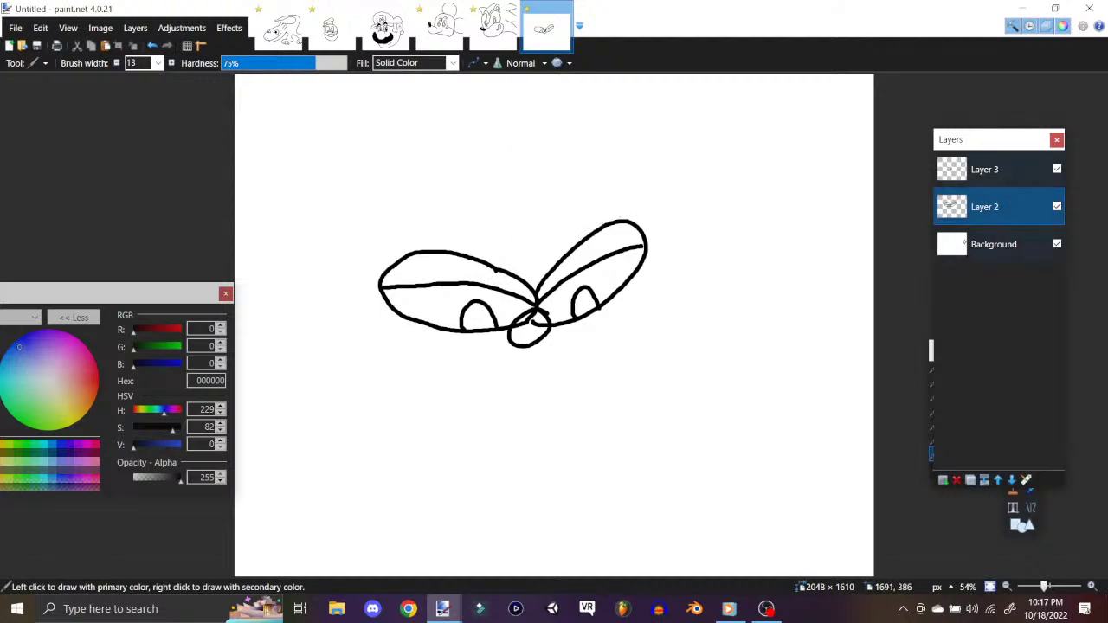
Step: Add a layer above Layer 2 and draw a large egg-shaped head around the eyes, running off the canvas bottom
left_click(135, 28)
left_click(174, 47)
mouse_move(583, 234)
left_mouse_down()
mouse_move(537, 198)
mouse_move(379, 230)
mouse_move(385, 340)
left_mouse_up()
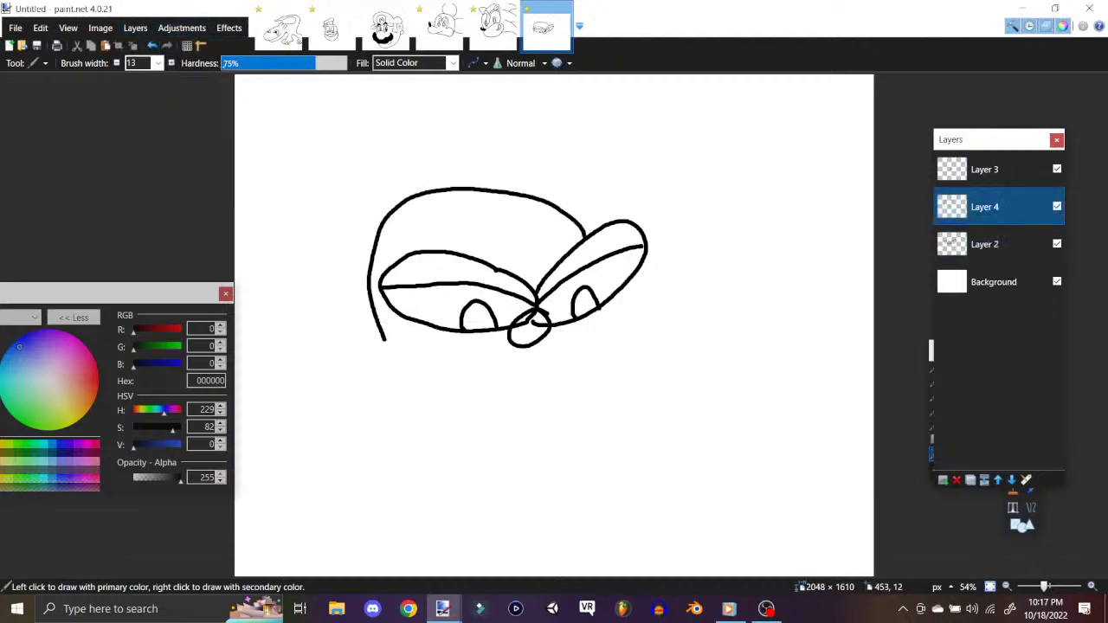
left_click(152, 45)
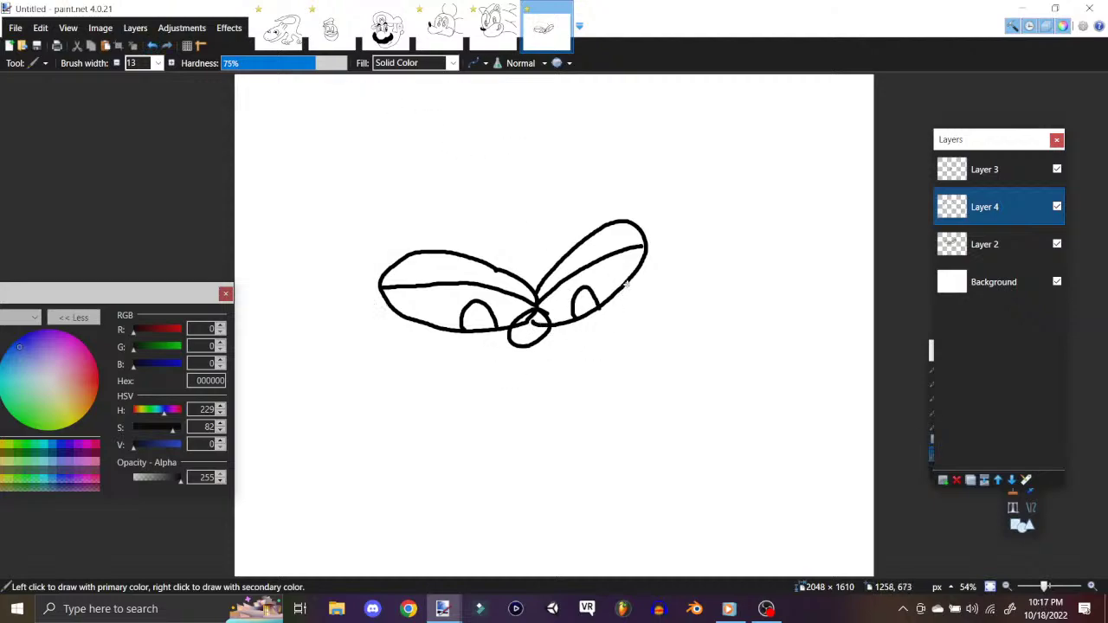
mouse_move(626, 285)
left_mouse_down()
mouse_move(679, 414)
mouse_move(684, 510)
mouse_move(650, 589)
left_mouse_up()
mouse_move(468, 577)
left_mouse_down()
mouse_move(365, 479)
mouse_move(297, 216)
mouse_move(370, 145)
mouse_move(486, 154)
mouse_move(577, 217)
left_mouse_up()
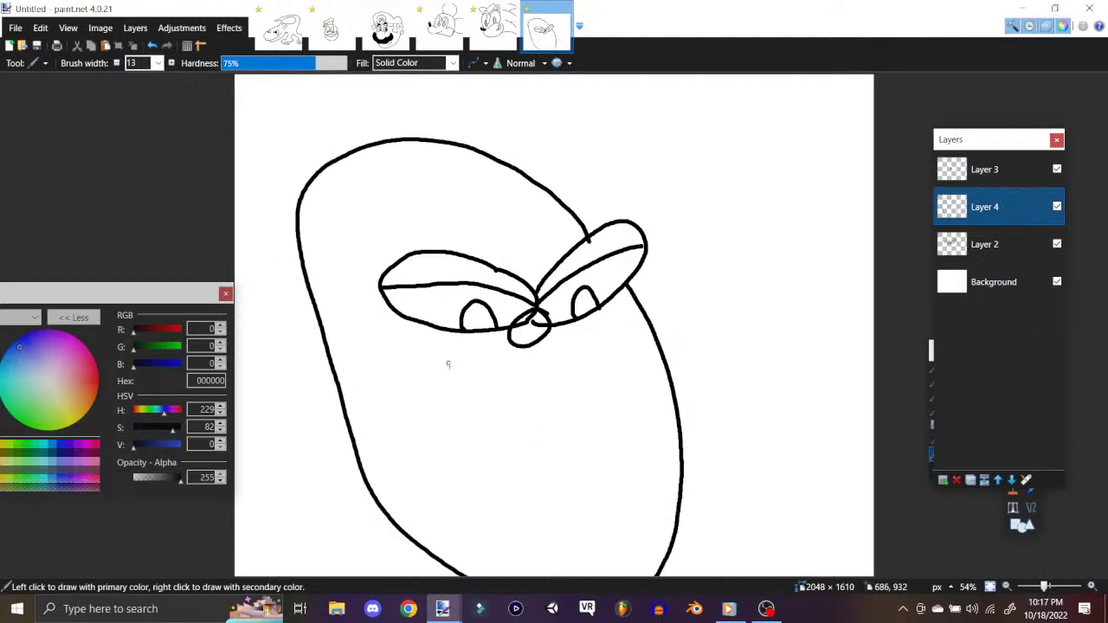
Step: Draw an open mouth below the nose with a curved upper lip, one square front tooth and a long lower jaw
mouse_move(460, 364)
left_mouse_down()
mouse_move(522, 390)
mouse_move(529, 372)
left_mouse_up()
mouse_move(482, 400)
left_mouse_down()
mouse_move(486, 439)
mouse_move(529, 435)
left_mouse_up()
left_click_drag(523, 396, 526, 434)
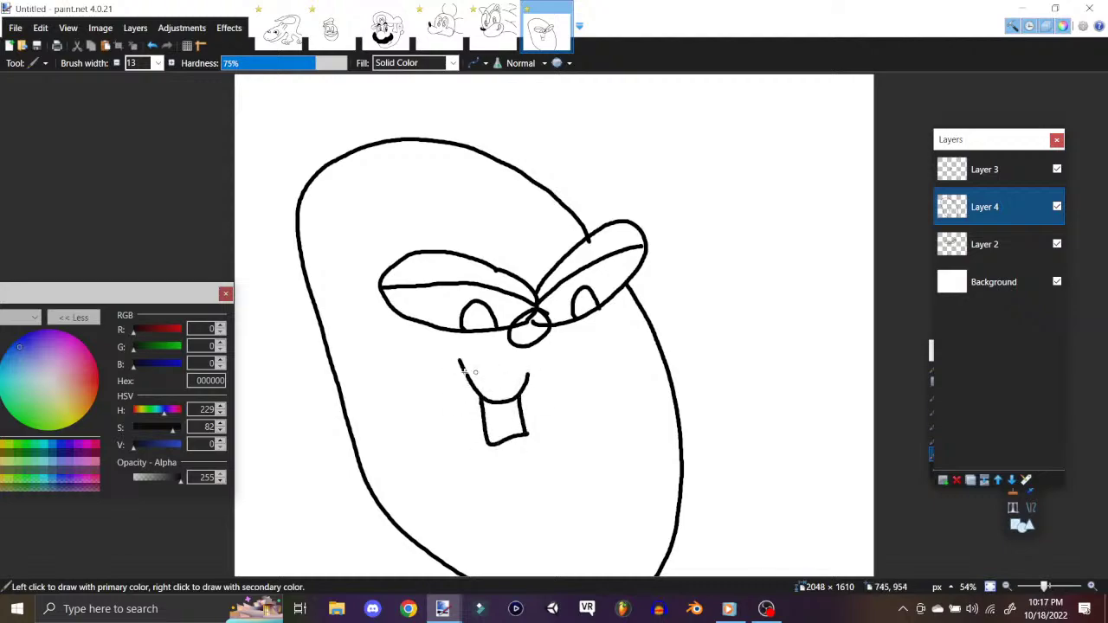
mouse_move(460, 364)
left_mouse_down()
mouse_move(488, 468)
mouse_move(525, 484)
mouse_move(528, 433)
left_mouse_up()
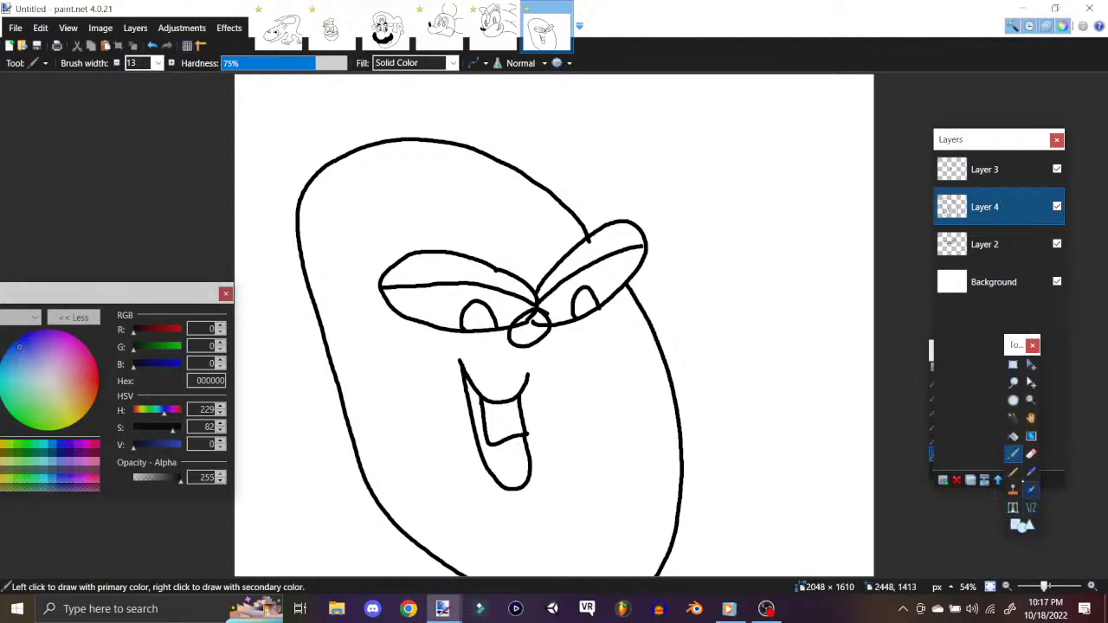
Step: On Layer 2, erase the eye lines that cross the inside of the round nose
left_click(1031, 455)
key("alt+Page_Up")
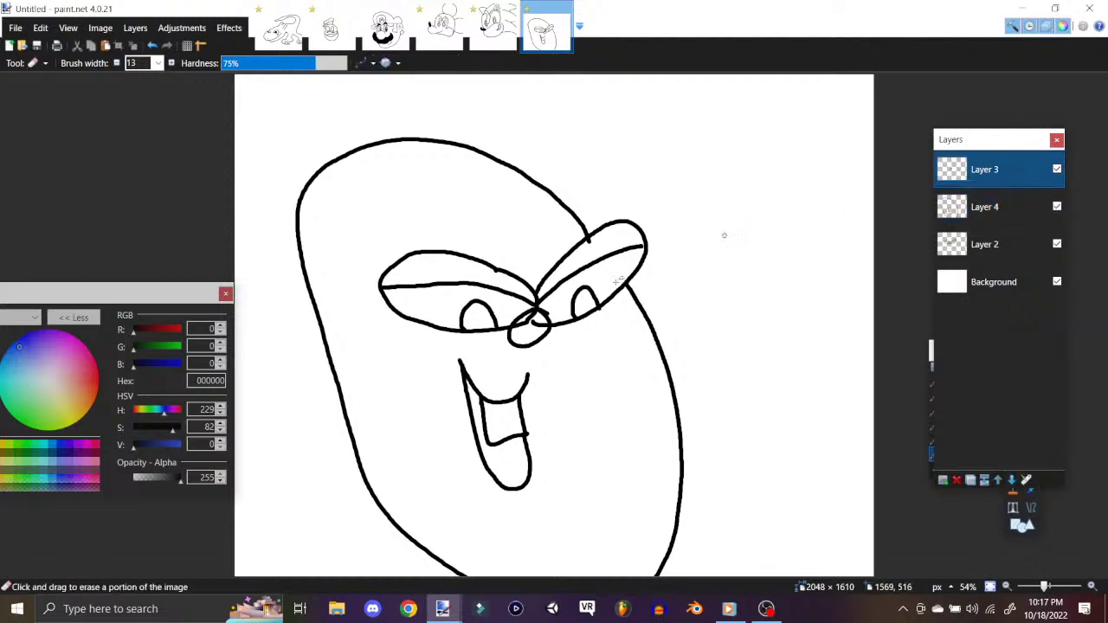
key("alt+Page_Down")
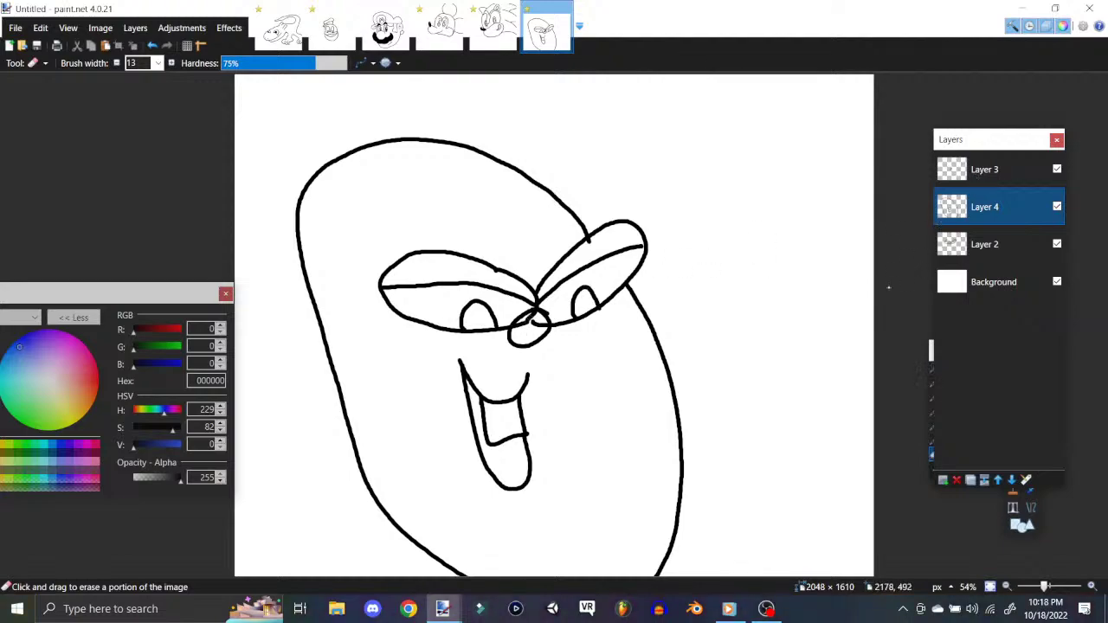
left_click(984, 170)
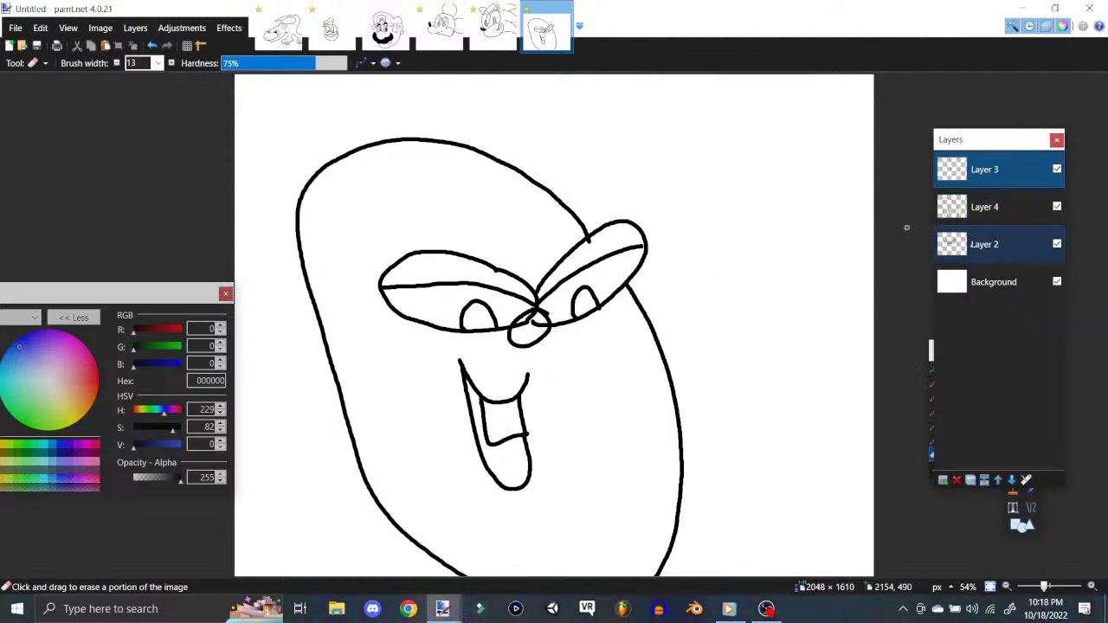
left_click(985, 245)
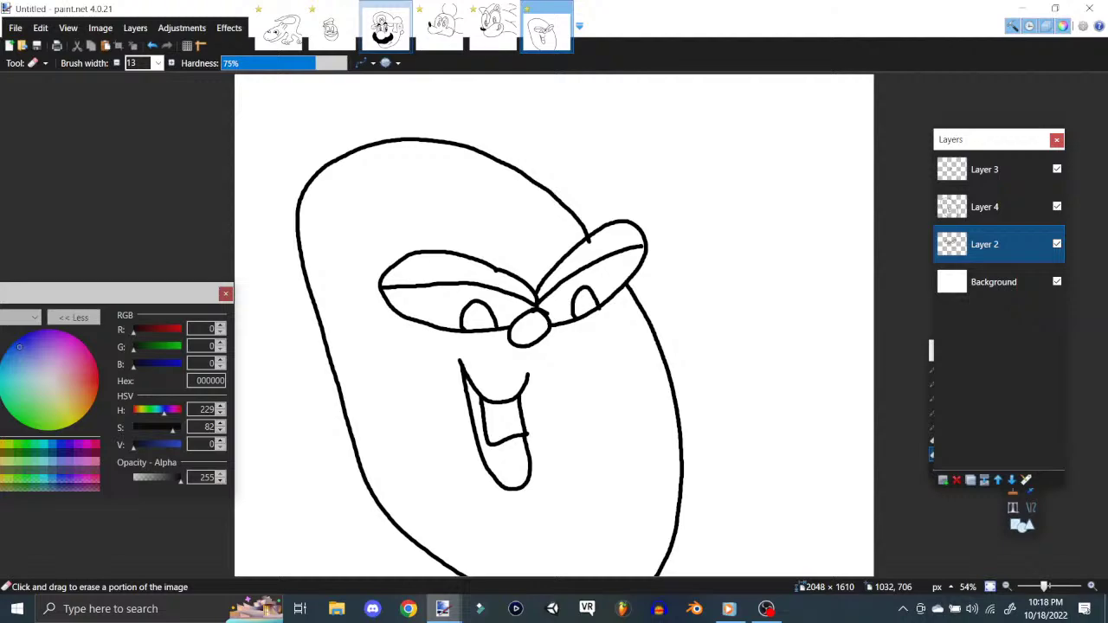
left_click(41, 28)
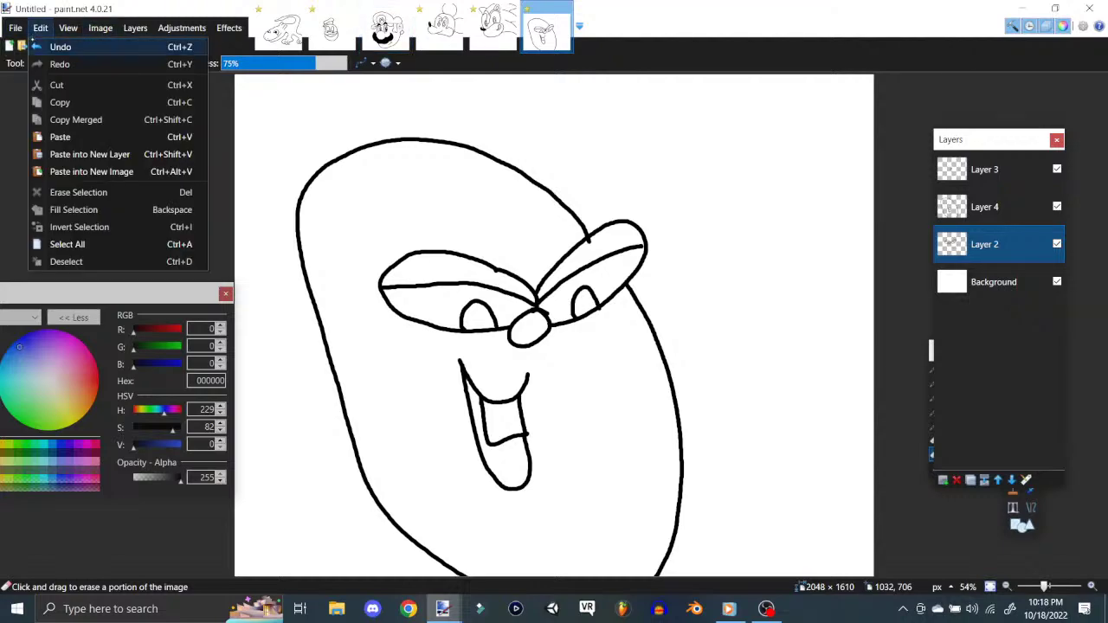
left_click(15, 28)
key("ctrl+r")
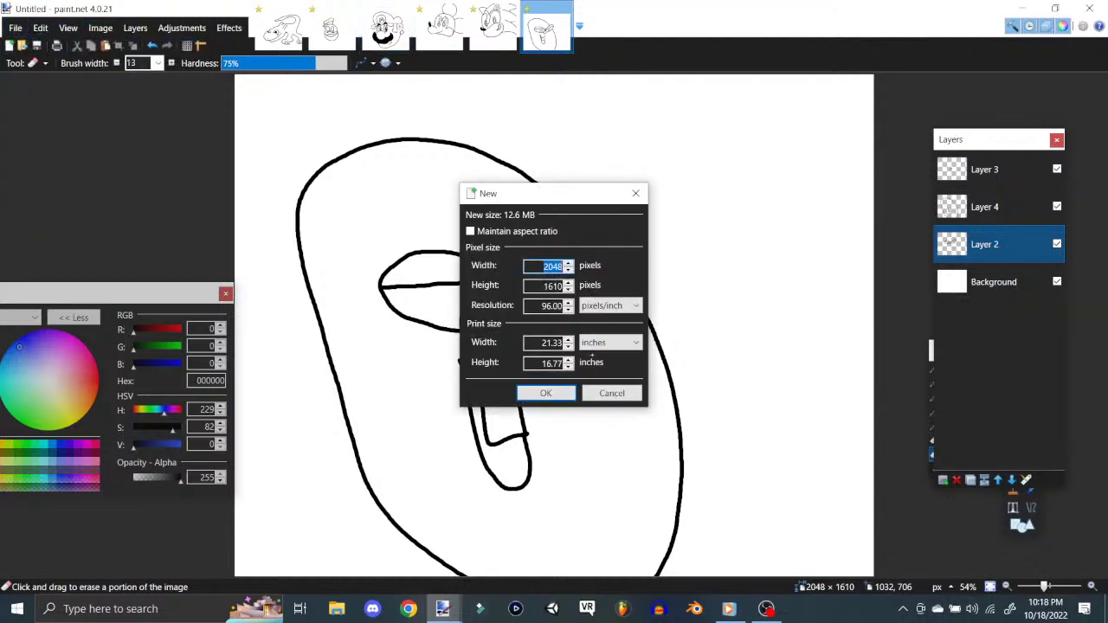
left_click(606, 391)
Step: Open the VT drawing from the Drawings folder
left_click(41, 28)
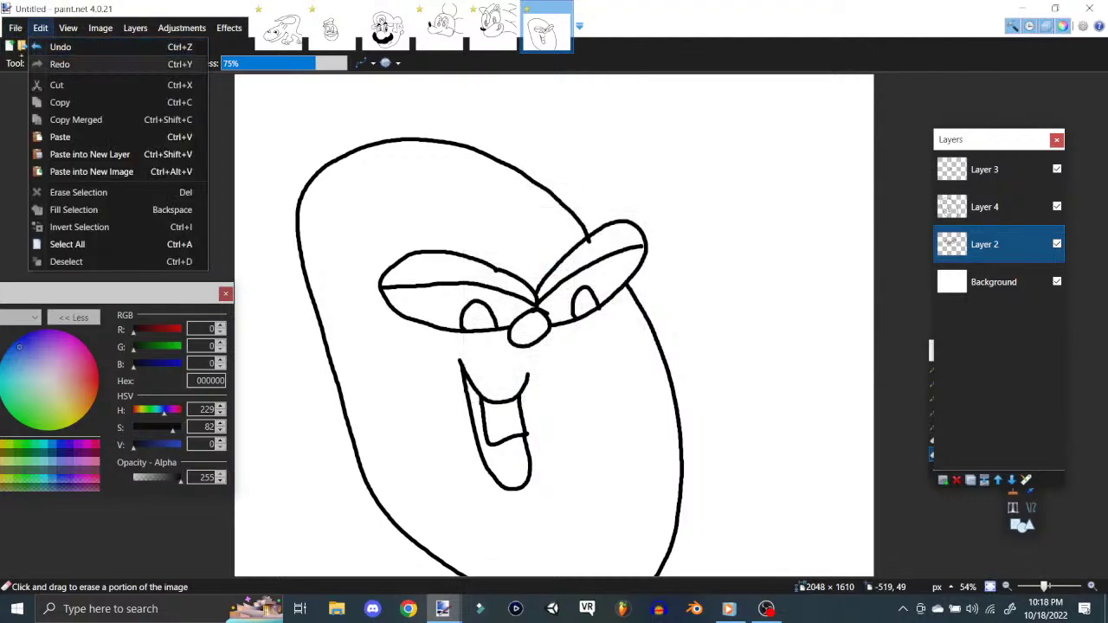
left_click(16, 28)
key("ctrl+o")
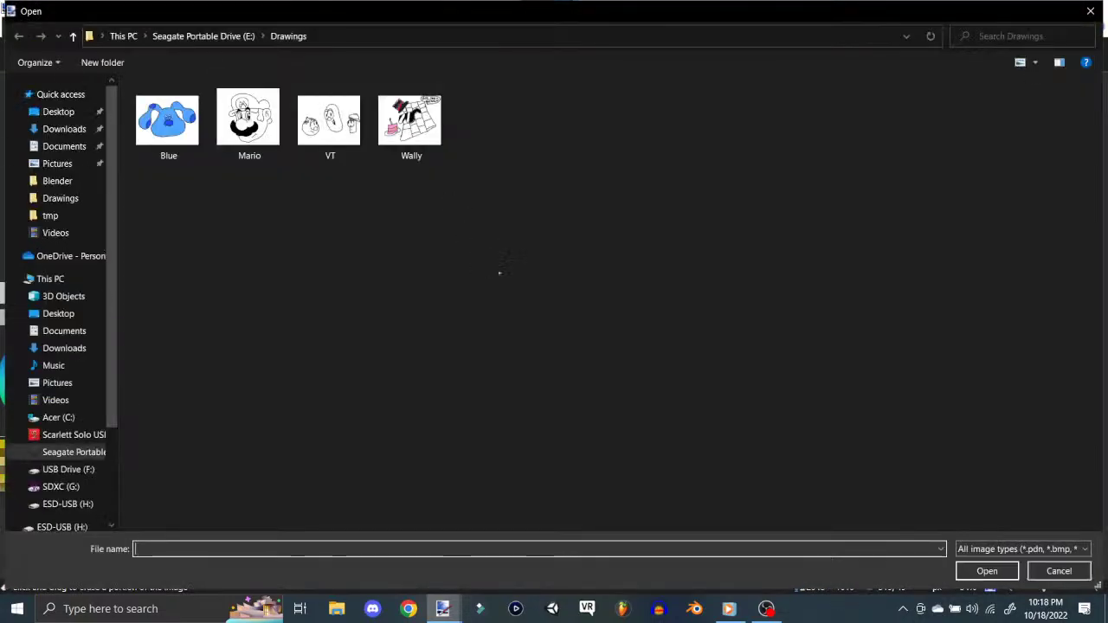
left_click(330, 122)
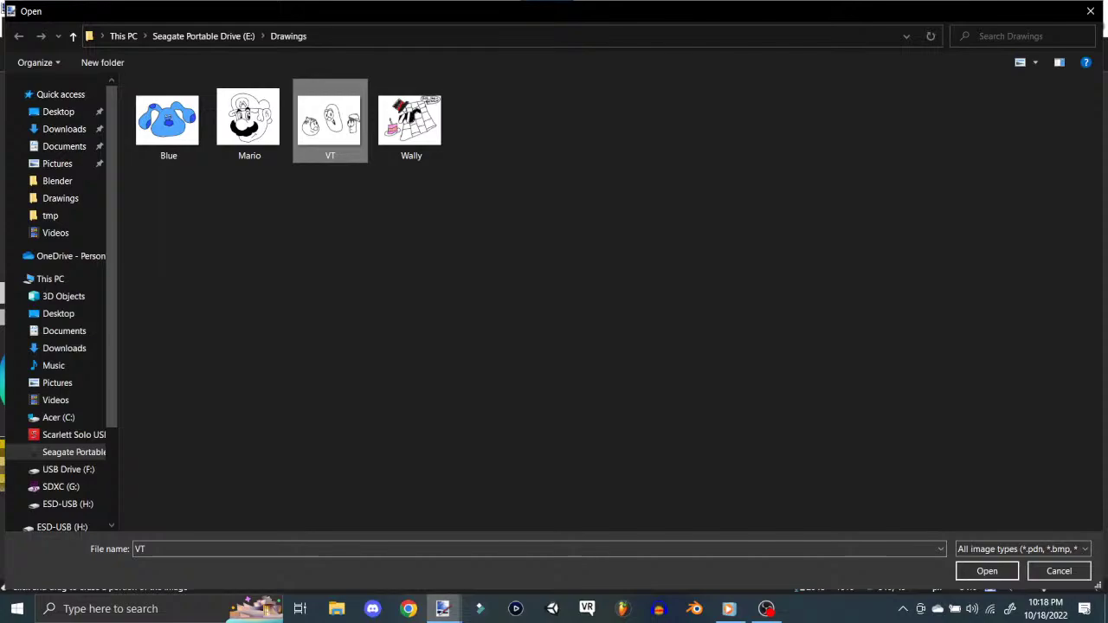
left_click(987, 572)
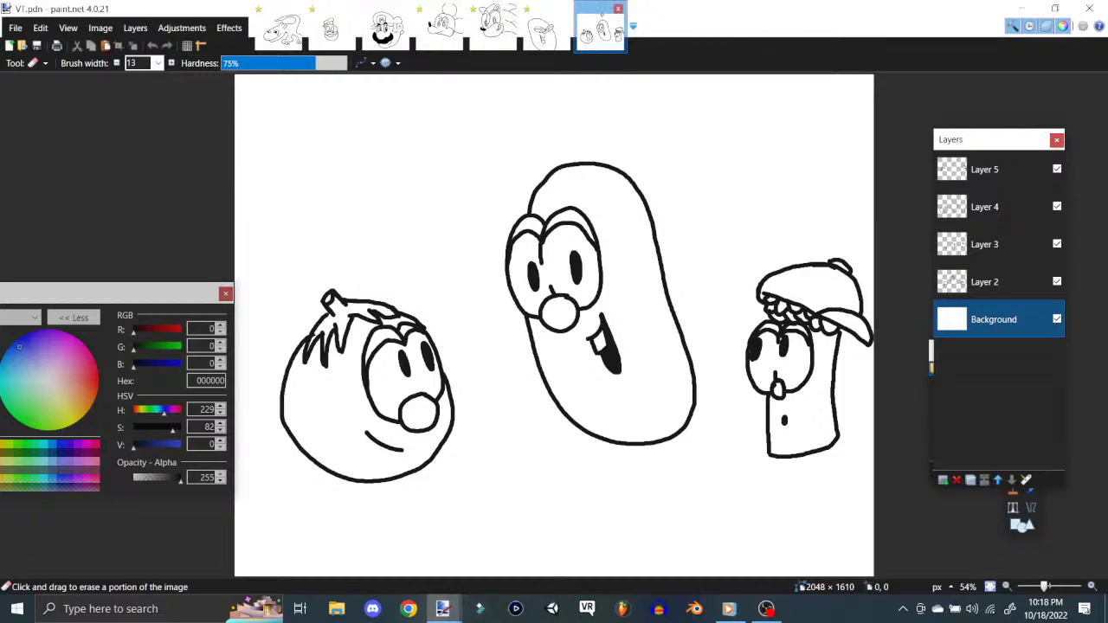
Step: Close the VT drawing and close the egg-headed character image without saving it
key("ctrl+w")
key("ctrl+w")
key("Down")
key("Return")
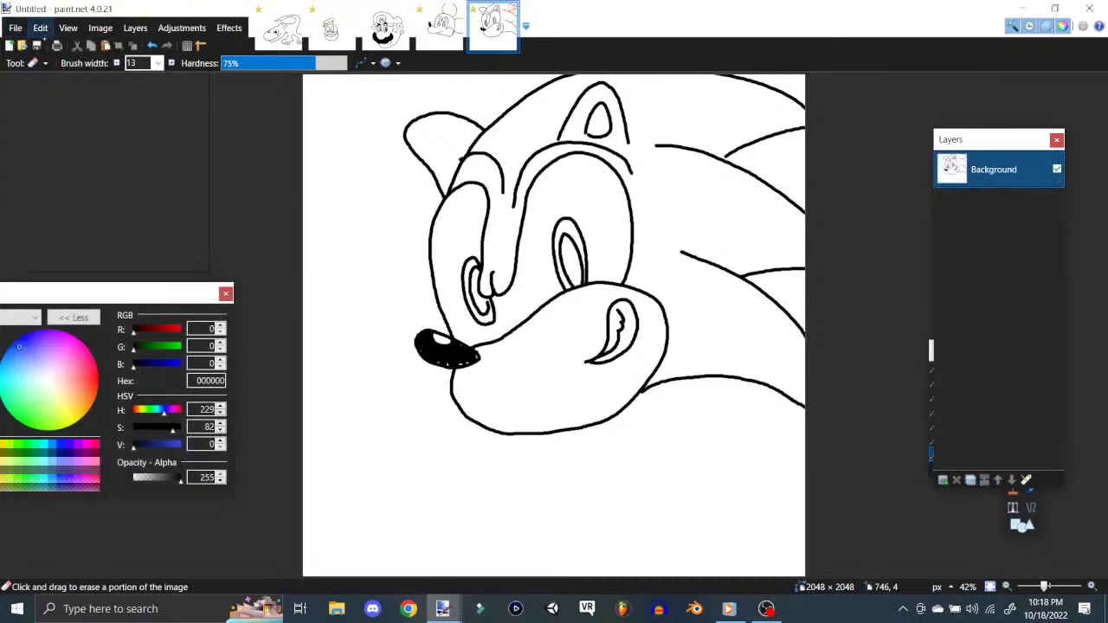
Step: Save the Sonic head drawing as a PNG named Sonic in the Drawings folder with auto-detected bit depth
left_click(15, 28)
left_click(42, 154)
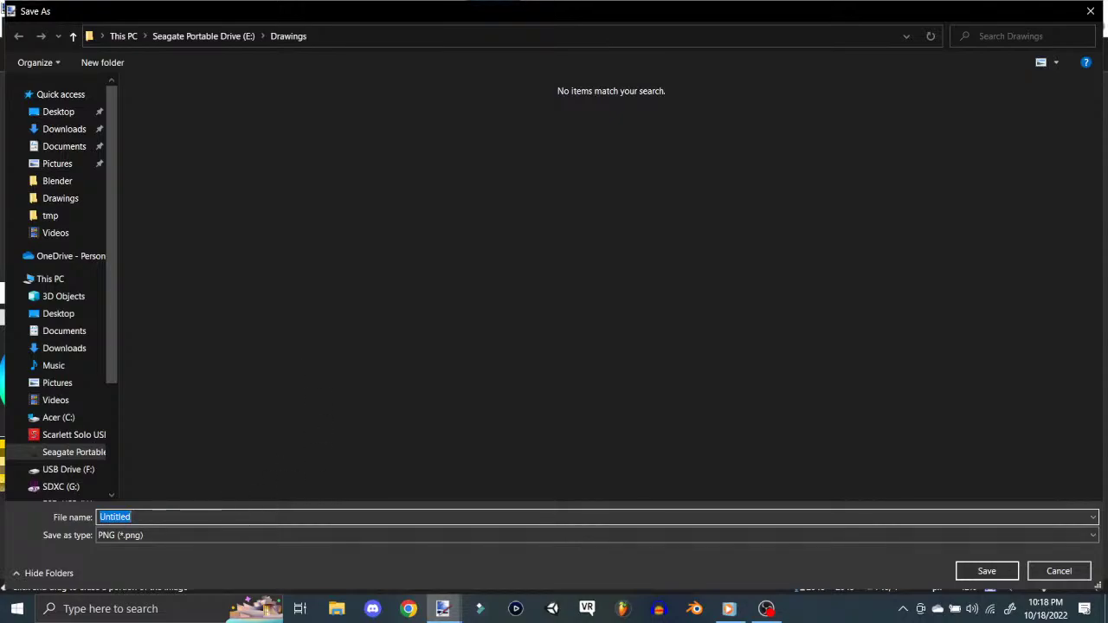
type("Sonic")
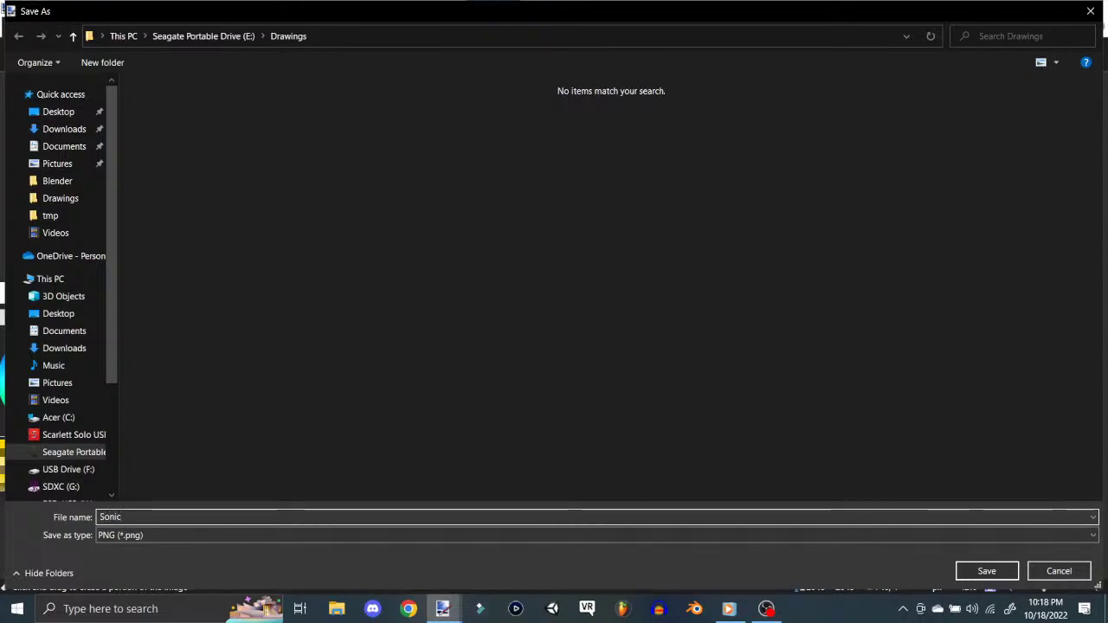
key("Return")
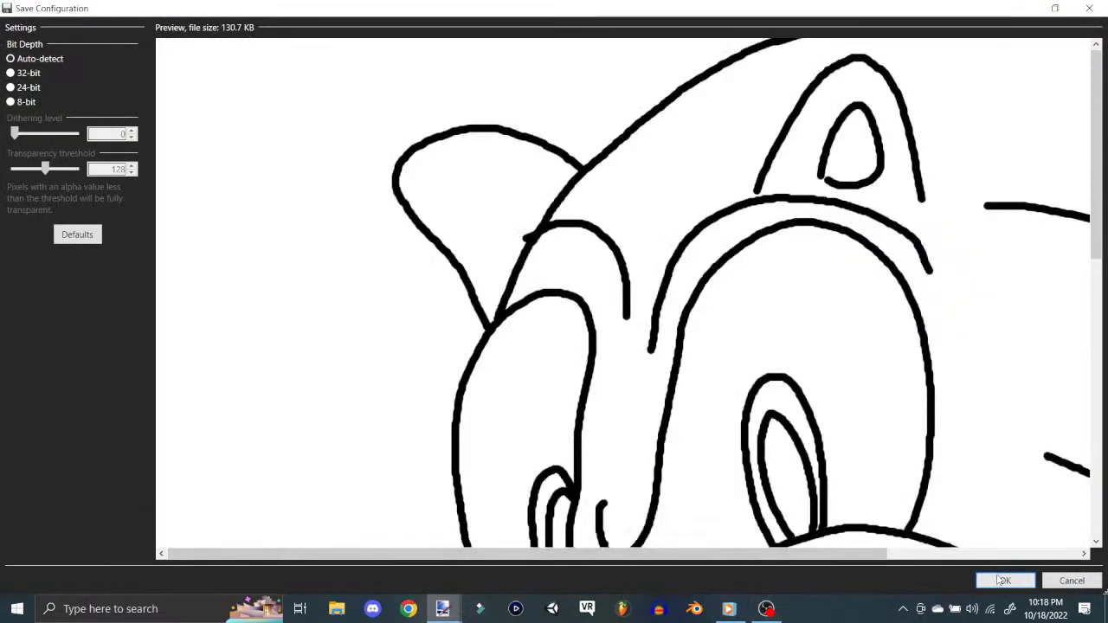
left_click(1005, 580)
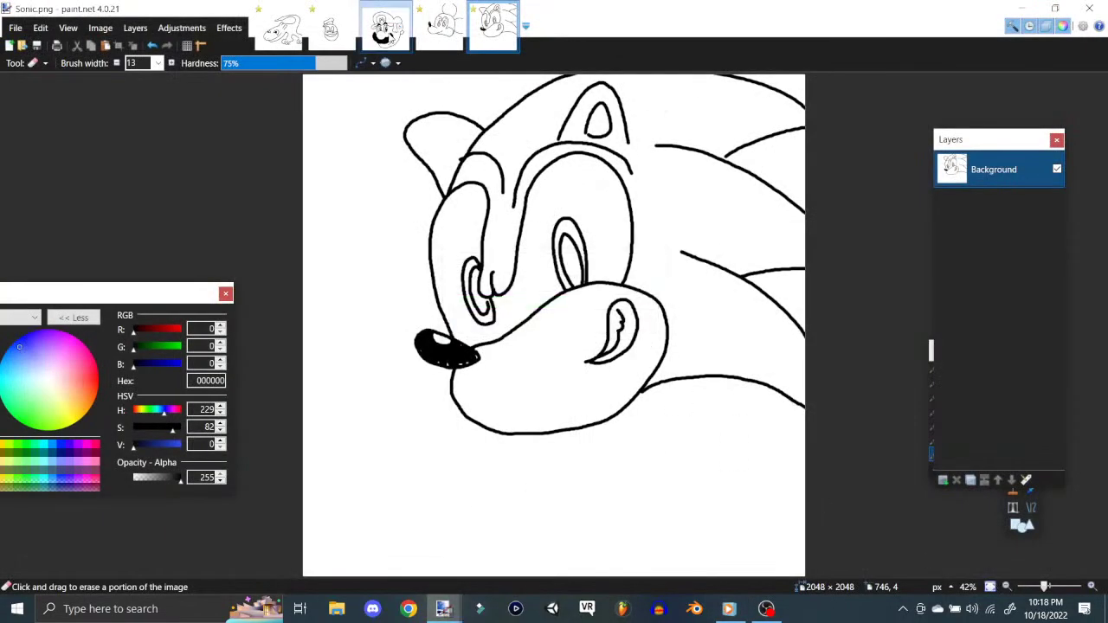
Step: Create a new blank 2048 × 1610 pixel image and add three empty layers above the background
left_click(8, 45)
left_click(530, 390)
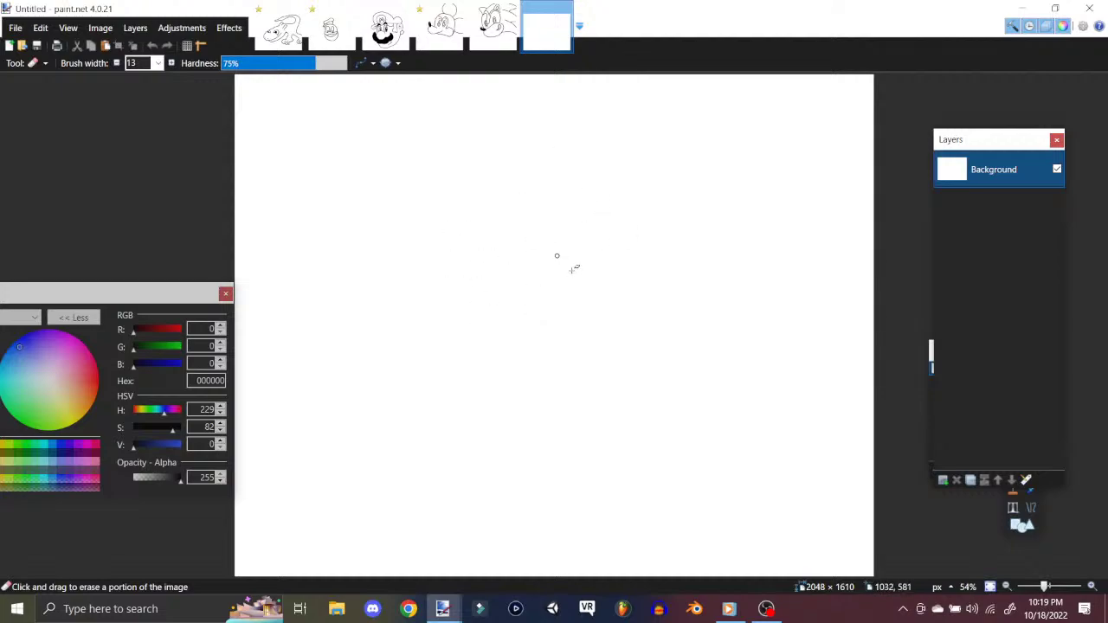
left_click(135, 28)
left_click(154, 47)
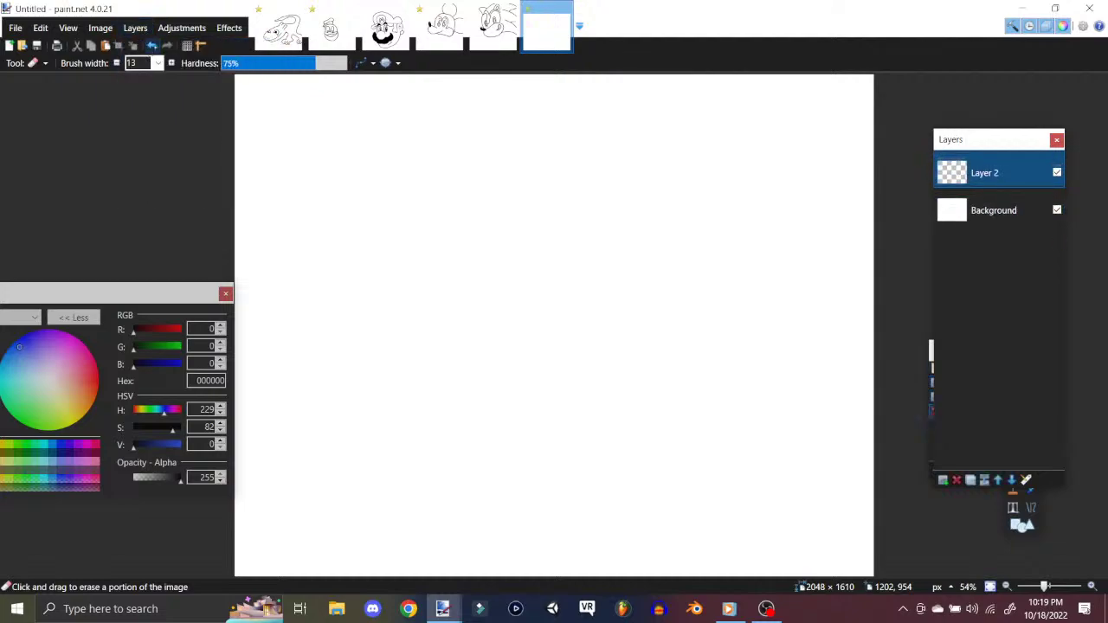
left_click(135, 28)
left_click(168, 48)
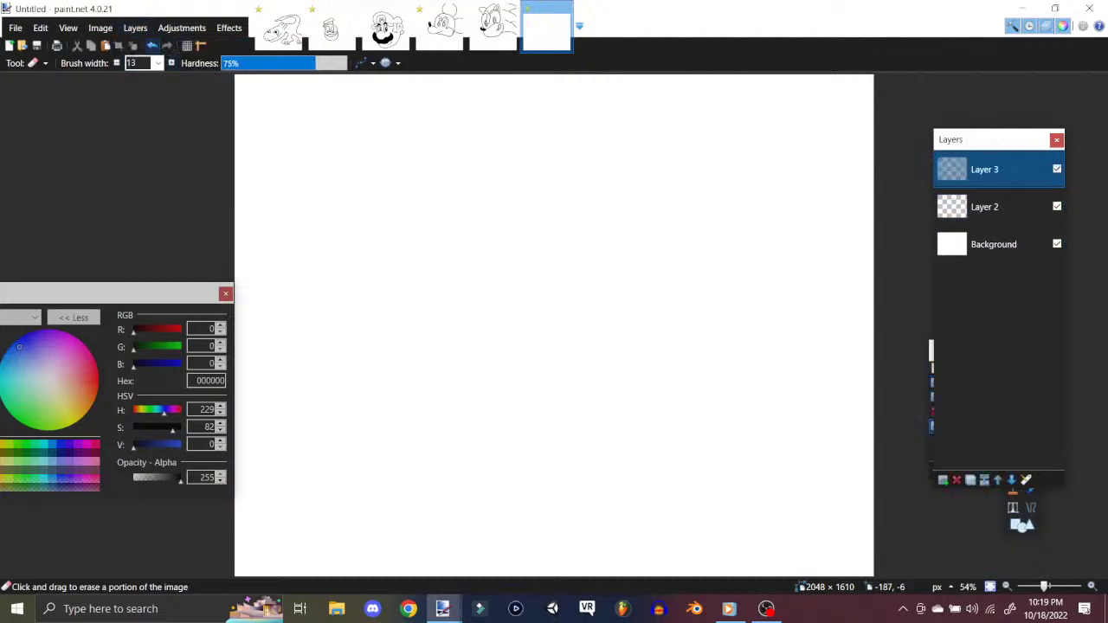
left_click(135, 27)
left_click(165, 47)
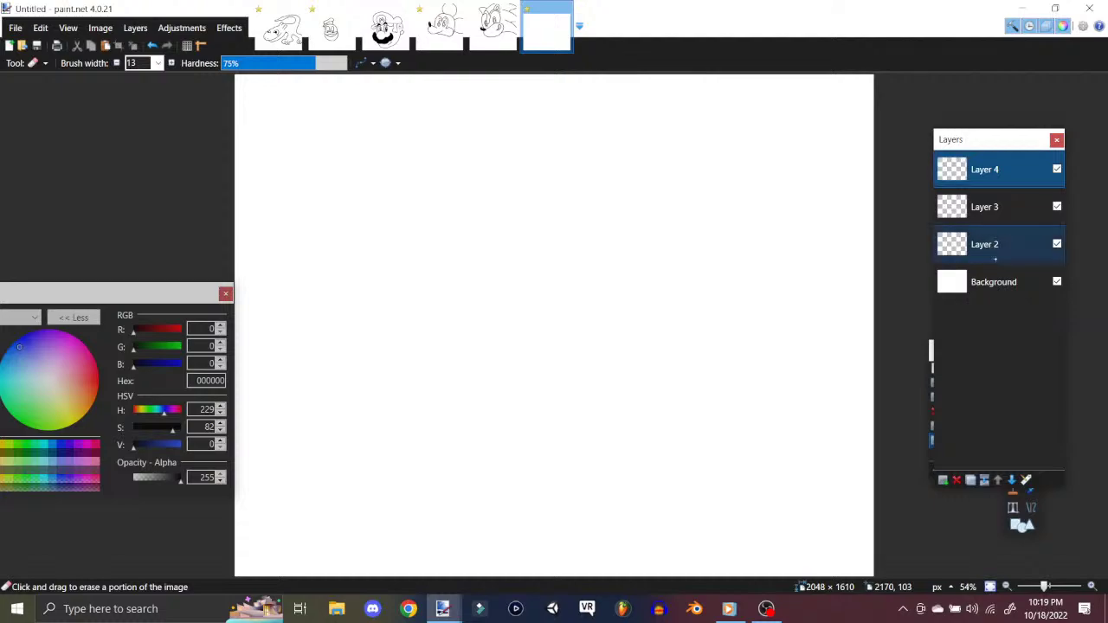
Step: On Layer 2, draw two tall oval eyes joined side by side with the 13-pixel black paintbrush
left_click(995, 247)
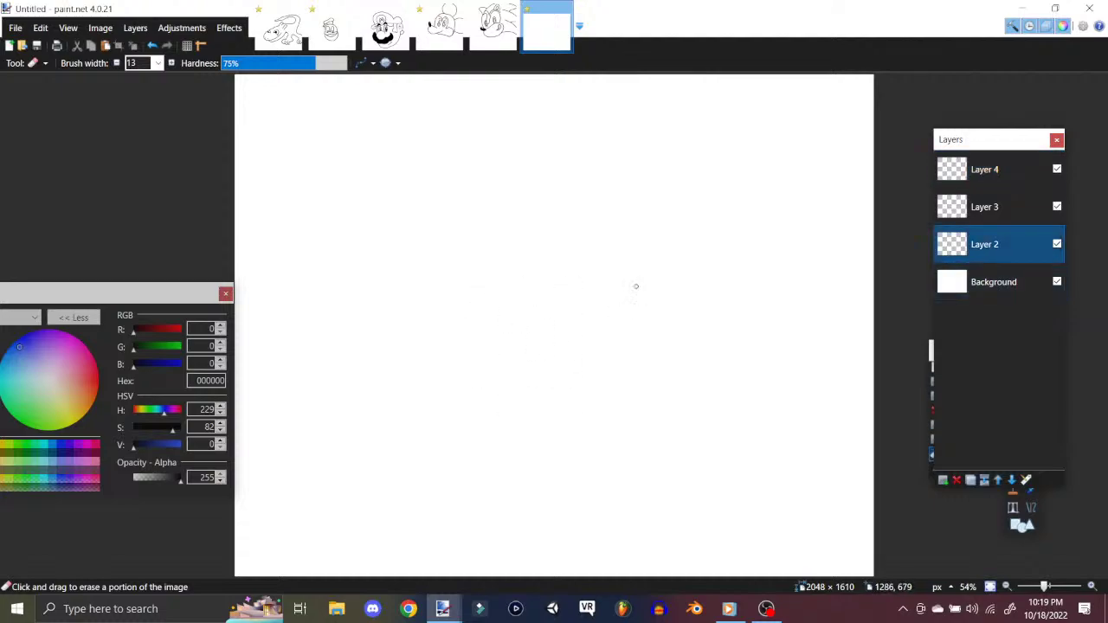
left_click(1013, 417)
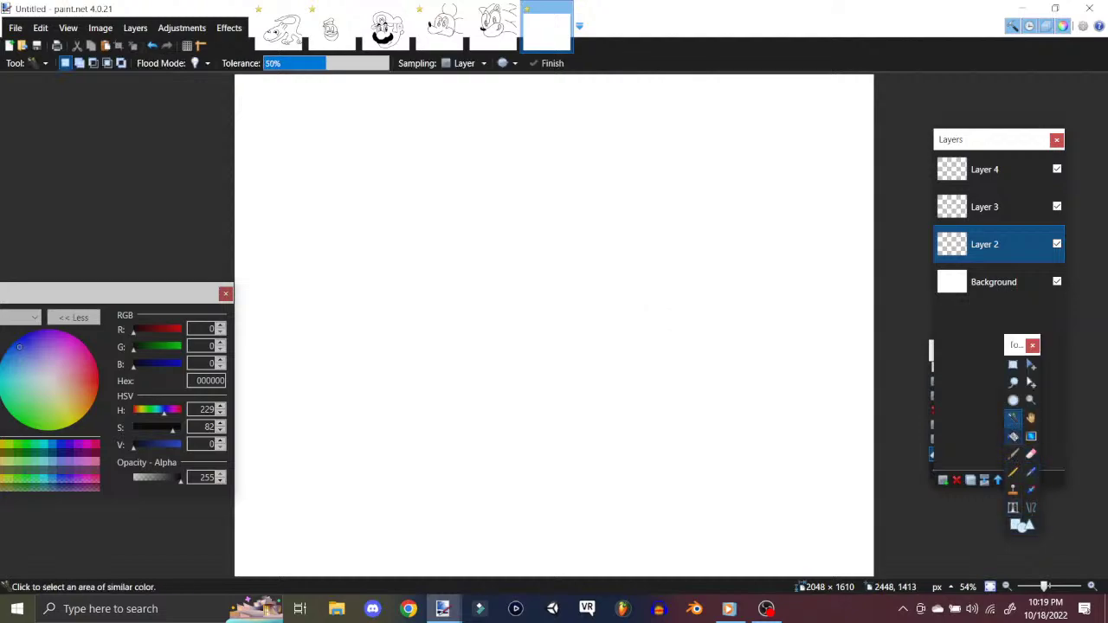
left_click(1013, 471)
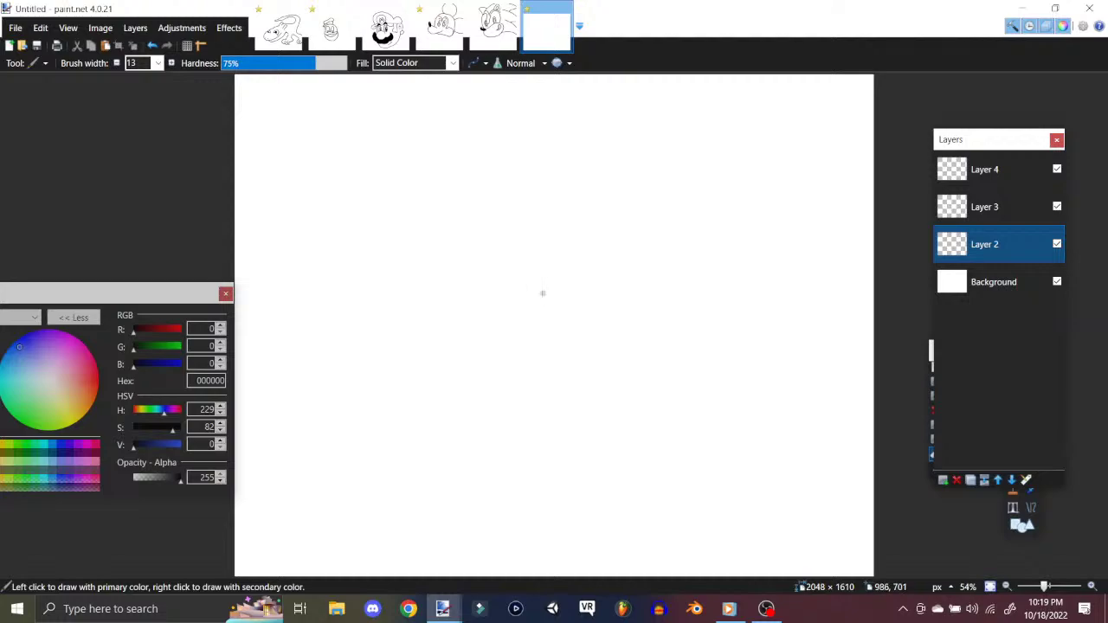
mouse_move(540, 292)
left_mouse_down()
mouse_move(581, 245)
mouse_move(616, 264)
mouse_move(629, 333)
mouse_move(606, 392)
mouse_move(564, 397)
mouse_move(549, 364)
left_mouse_up()
mouse_move(546, 269)
left_mouse_down()
mouse_move(495, 265)
mouse_move(481, 303)
mouse_move(499, 376)
mouse_move(549, 388)
left_mouse_up()
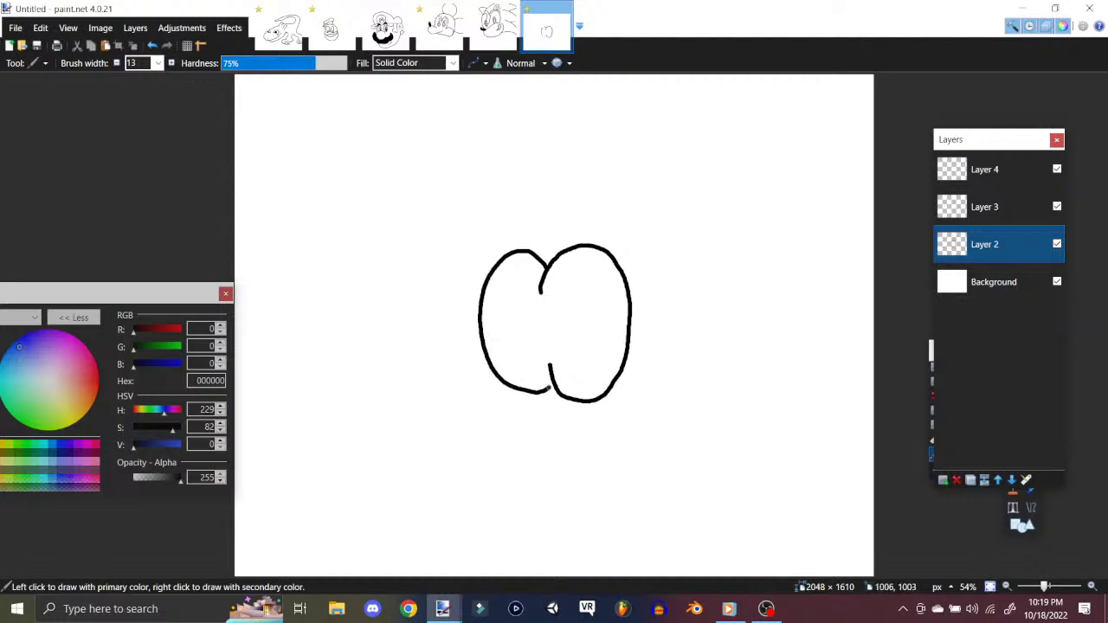
Step: Draw a solid black oval pupil in each eye and a curved eyelid line across each eye's upper part
mouse_move(577, 315)
left_mouse_down()
mouse_move(582, 303)
mouse_move(583, 334)
mouse_move(585, 321)
left_mouse_up()
mouse_move(520, 331)
left_mouse_down()
mouse_move(526, 309)
mouse_move(522, 340)
mouse_move(560, 267)
mouse_move(611, 272)
mouse_move(627, 295)
left_mouse_up()
mouse_move(542, 278)
left_mouse_down()
mouse_move(523, 261)
mouse_move(496, 266)
mouse_move(490, 293)
left_mouse_up()
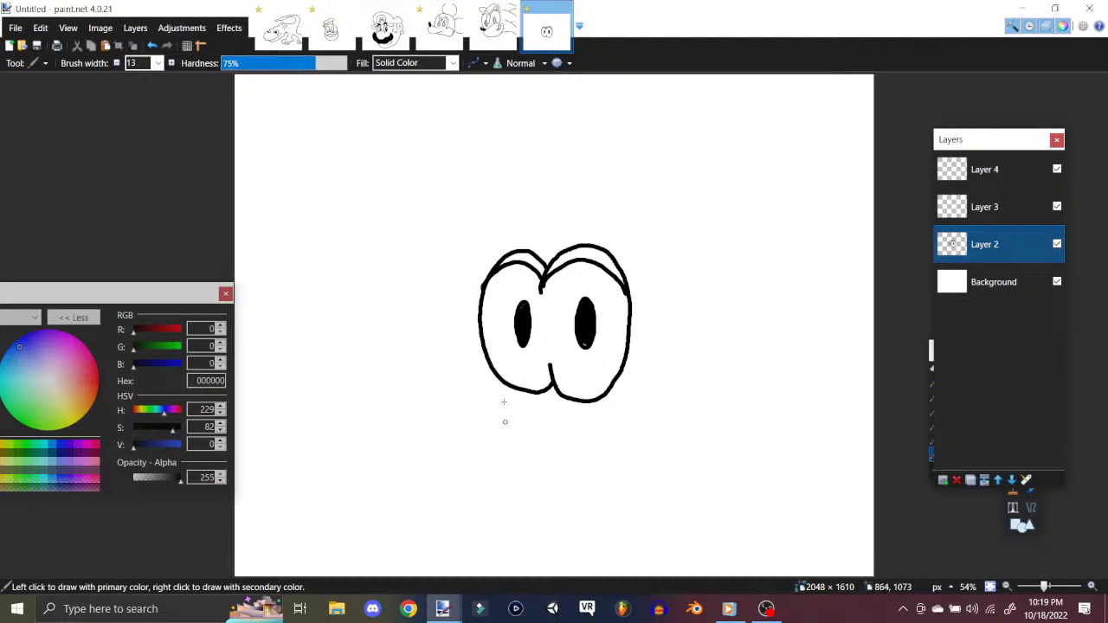
Step: On Layer 3, draw a small round nose where the eyes meet below and a tall body flaring toward its base
left_click(986, 207)
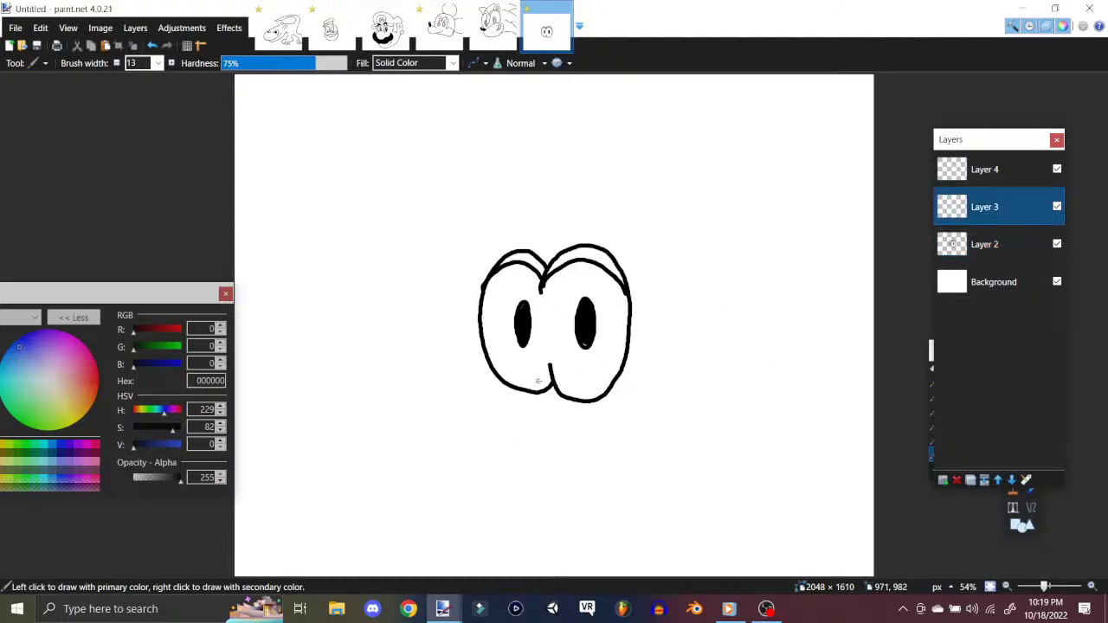
mouse_move(537, 379)
left_mouse_down()
mouse_move(567, 401)
mouse_move(542, 407)
mouse_move(535, 378)
mouse_move(510, 417)
mouse_move(498, 516)
mouse_move(512, 534)
mouse_move(551, 541)
mouse_move(661, 518)
mouse_move(671, 507)
mouse_move(624, 242)
left_mouse_up()
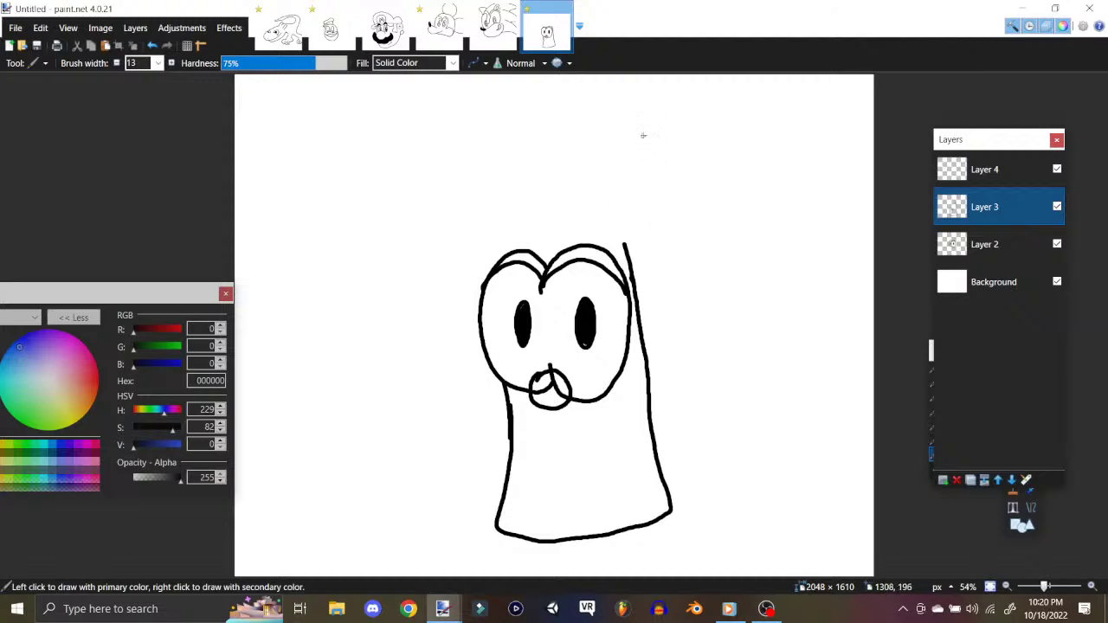
Step: Draw a large rounded shape with a V-shaped notch on top of the head and add thickness lines along its edges
mouse_move(649, 128)
left_mouse_down()
mouse_move(589, 188)
mouse_move(672, 235)
left_mouse_up()
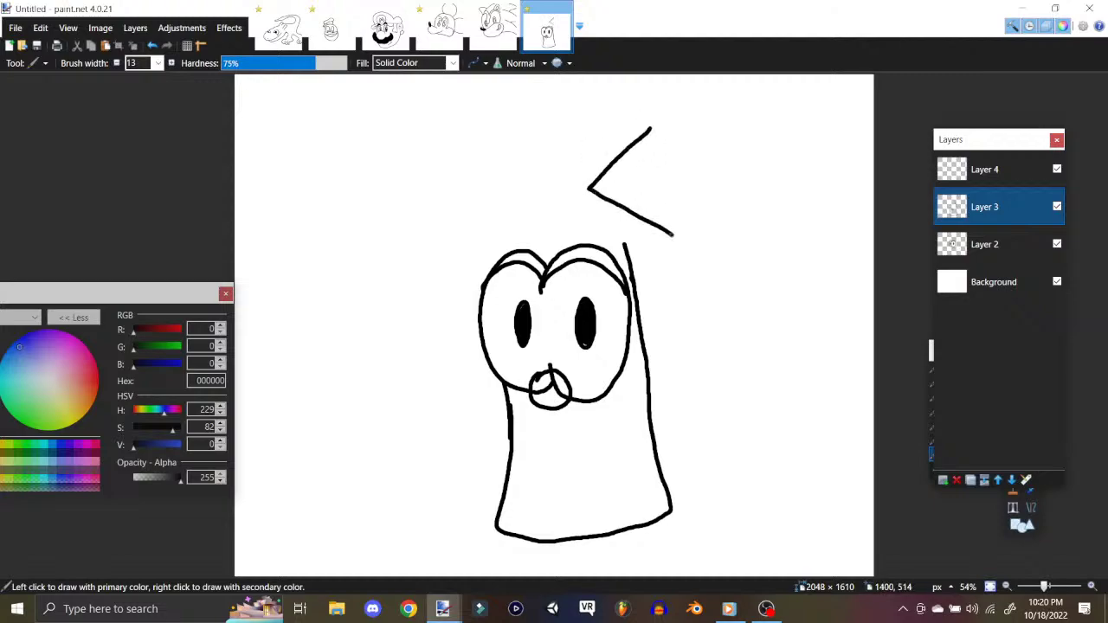
mouse_move(653, 124)
left_mouse_down()
mouse_move(560, 117)
mouse_move(507, 141)
mouse_move(466, 190)
mouse_move(469, 223)
mouse_move(506, 251)
mouse_move(575, 258)
mouse_move(677, 238)
left_mouse_up()
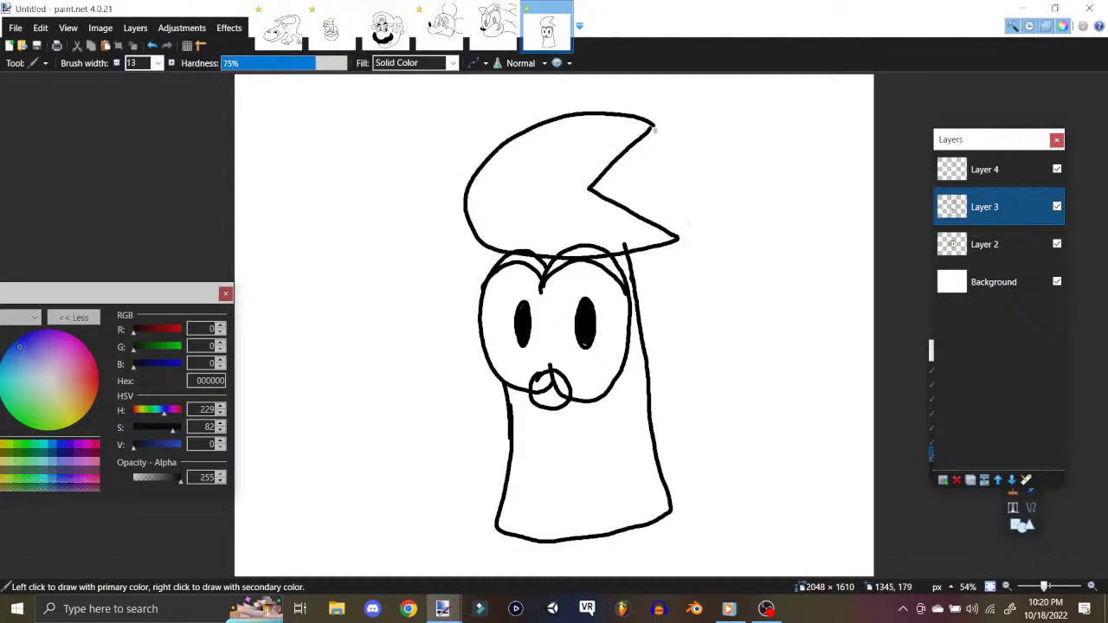
mouse_move(654, 130)
left_mouse_down()
mouse_move(652, 152)
mouse_move(607, 189)
left_mouse_up()
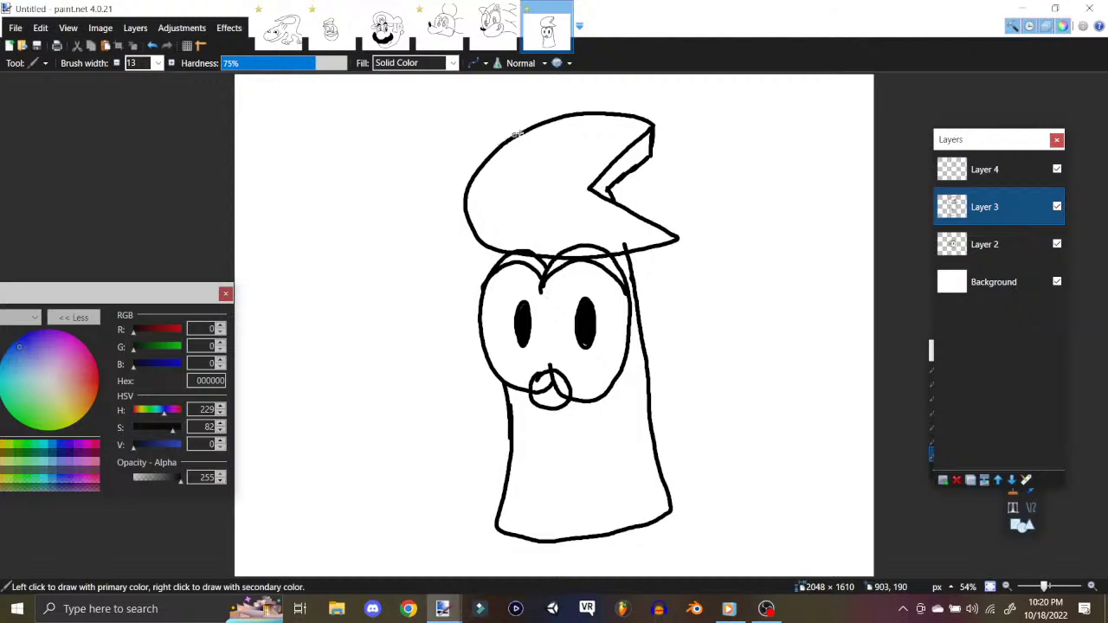
mouse_move(524, 128)
left_mouse_down()
mouse_move(471, 179)
mouse_move(485, 152)
mouse_move(446, 213)
mouse_move(462, 179)
mouse_move(471, 169)
mouse_move(451, 223)
mouse_move(457, 188)
mouse_move(441, 252)
mouse_move(451, 210)
mouse_move(450, 277)
mouse_move(517, 290)
mouse_move(680, 239)
left_mouse_up()
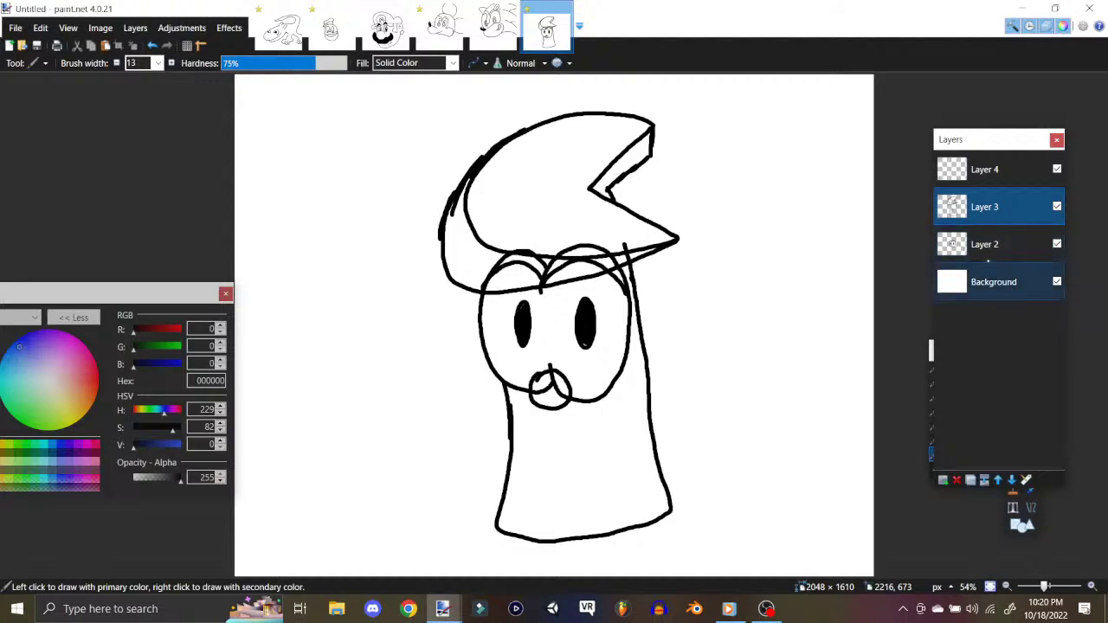
Step: Erase the eye lines on Layer 2 and the body line on Layer 3 that show through the headpiece
left_click(995, 246)
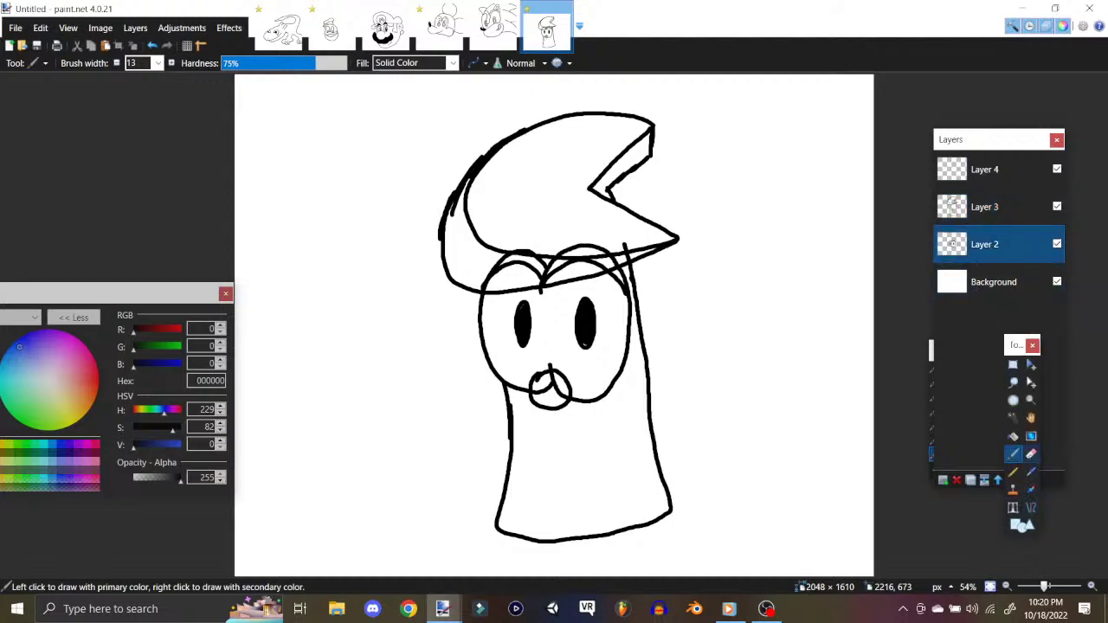
key("e")
mouse_move(602, 259)
left_mouse_down()
mouse_move(524, 284)
mouse_move(550, 264)
mouse_move(502, 269)
mouse_move(528, 244)
mouse_move(483, 260)
mouse_move(483, 274)
mouse_move(501, 263)
mouse_move(483, 293)
mouse_move(577, 251)
mouse_move(551, 261)
mouse_move(561, 250)
mouse_move(593, 244)
mouse_move(543, 276)
mouse_move(604, 239)
mouse_move(629, 243)
mouse_move(596, 267)
left_mouse_up()
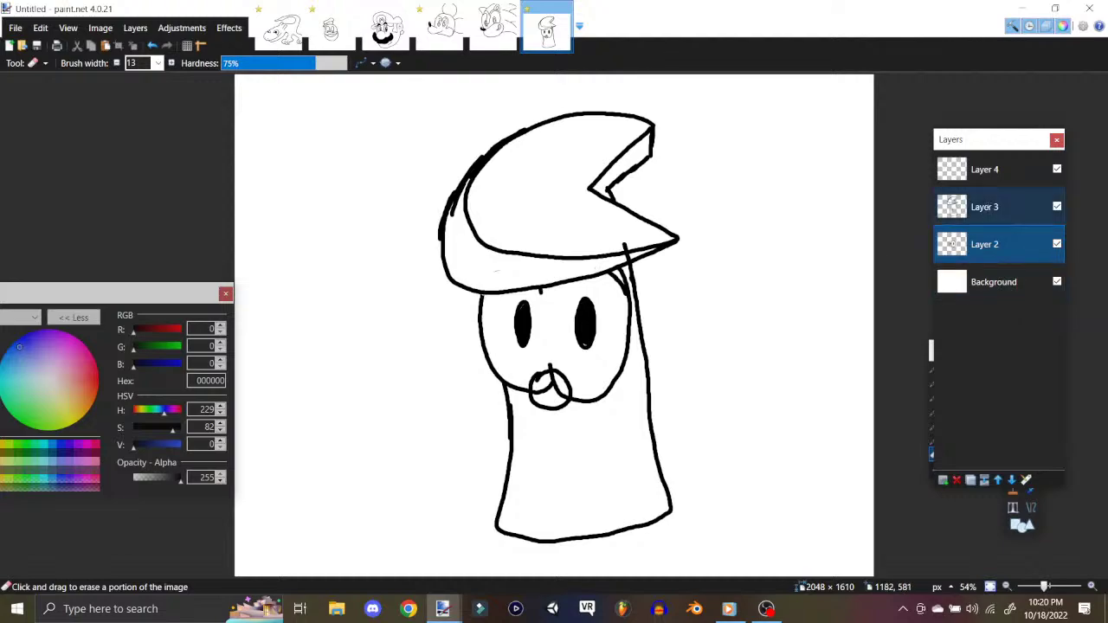
left_click(988, 207)
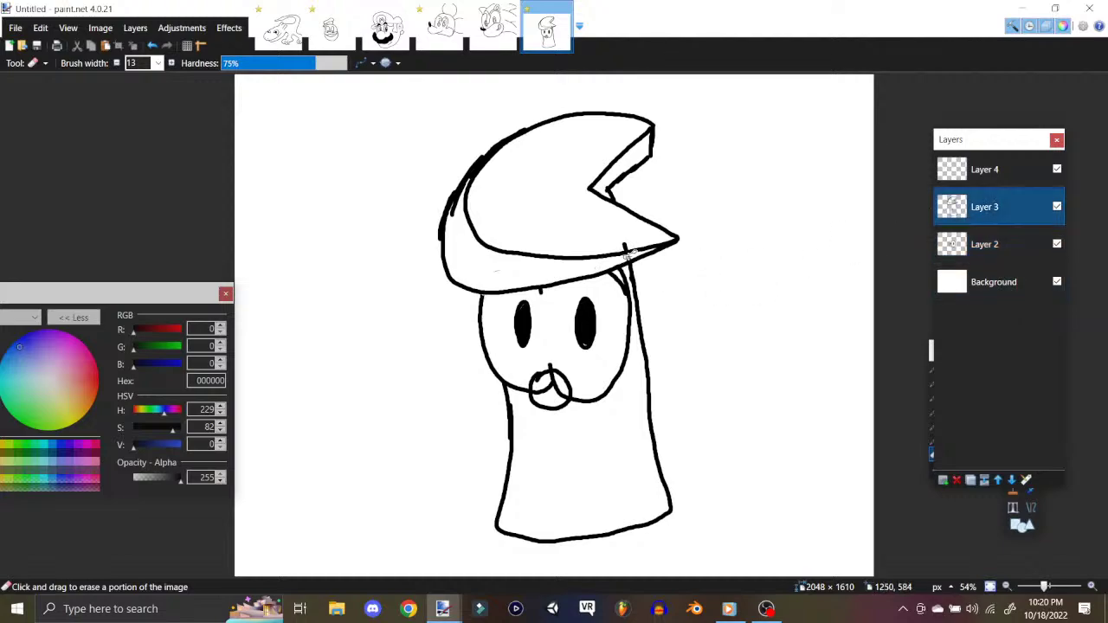
left_click_drag(625, 258, 629, 246)
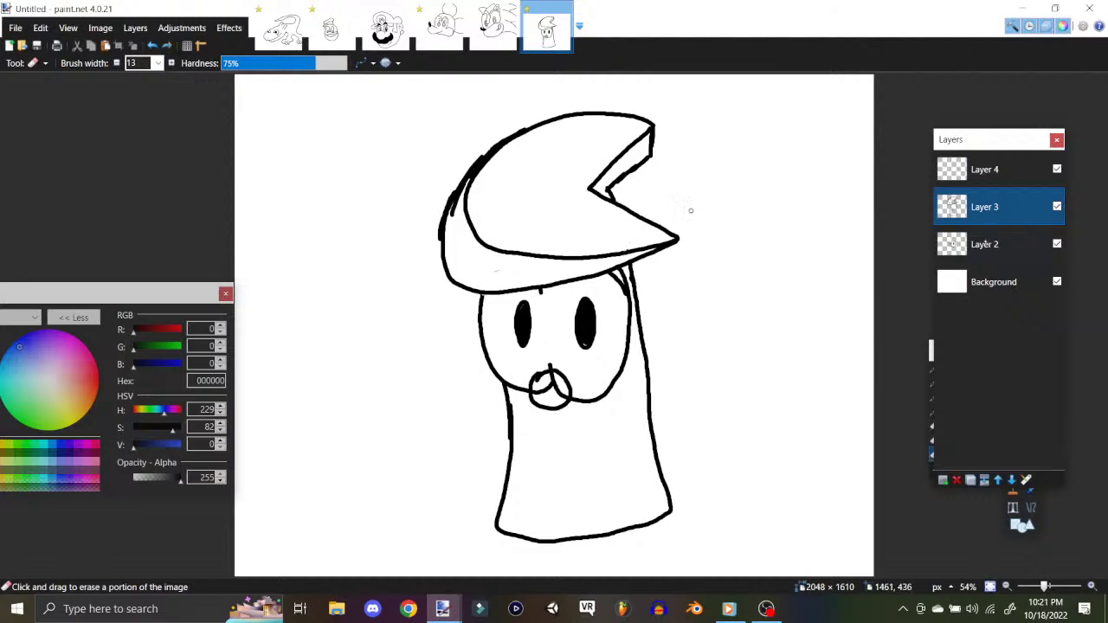
key("alt+Page_Down")
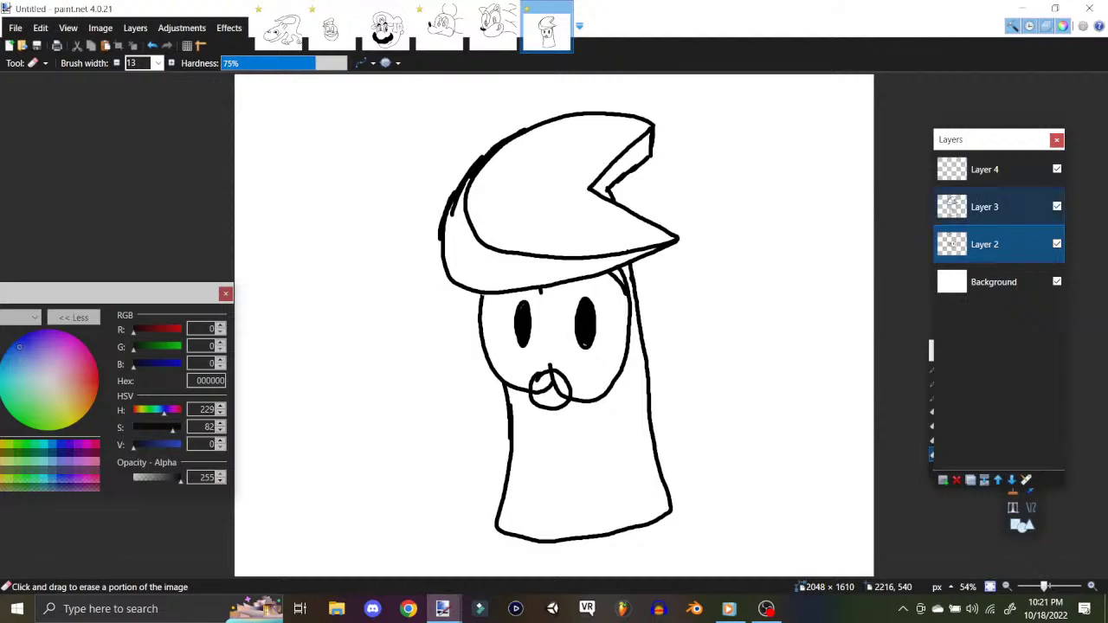
Step: Erase the eye outlines on Layer 2 that show through the round nose
left_click(975, 215)
key("alt+Page_Down")
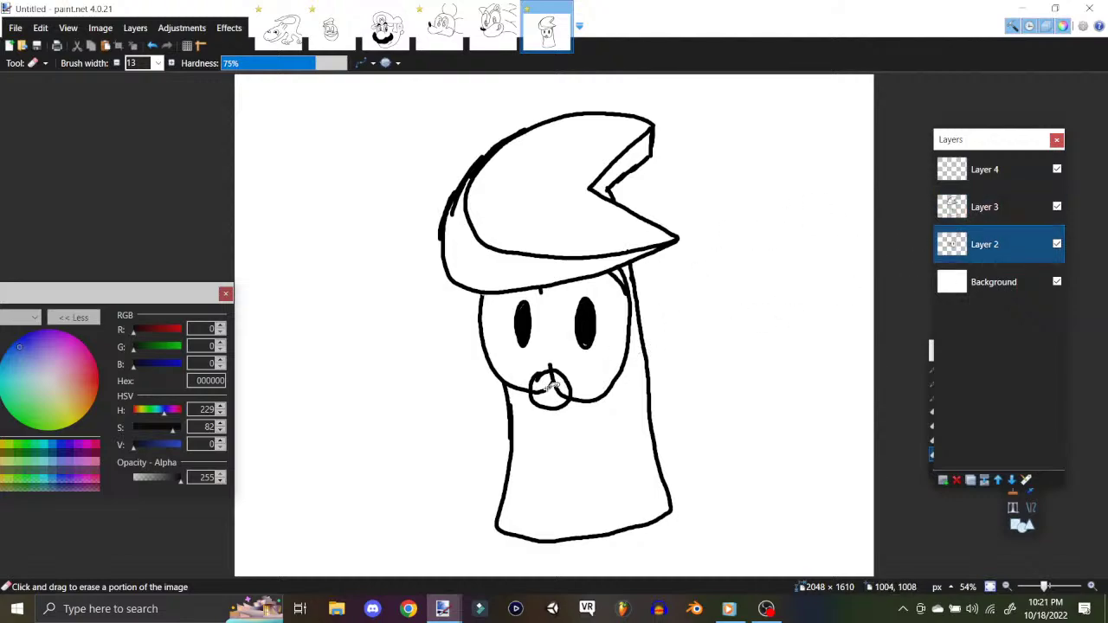
left_click_drag(545, 391, 547, 385)
Step: Paint a curved smile line on Layer 2 below the nose, sweeping up beside the character's right-hand eye
key("F5")
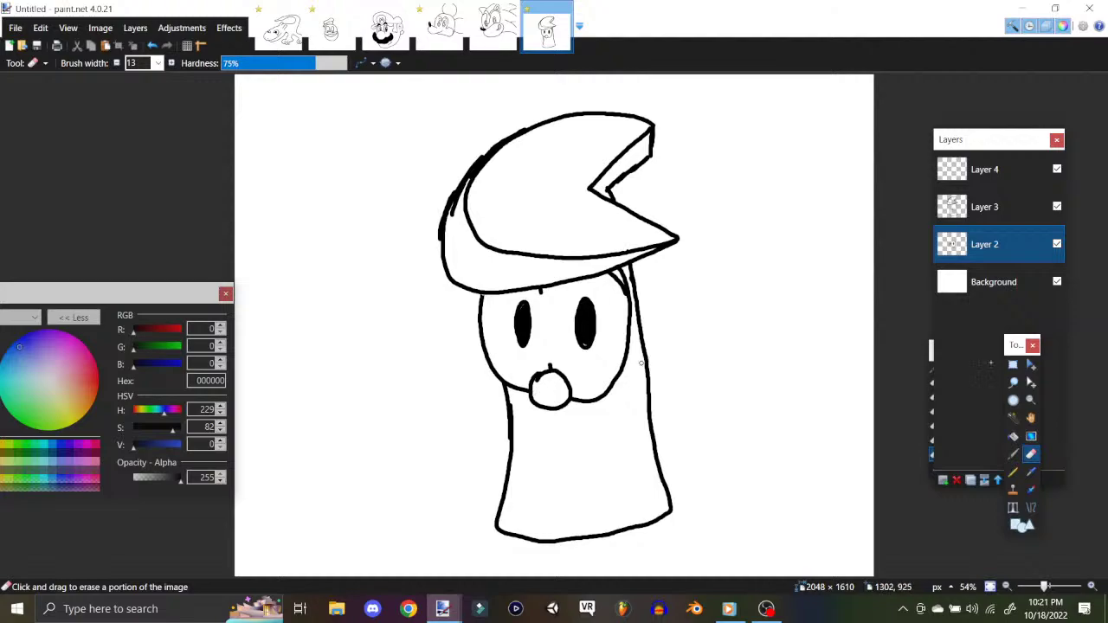
key("b")
key("F5")
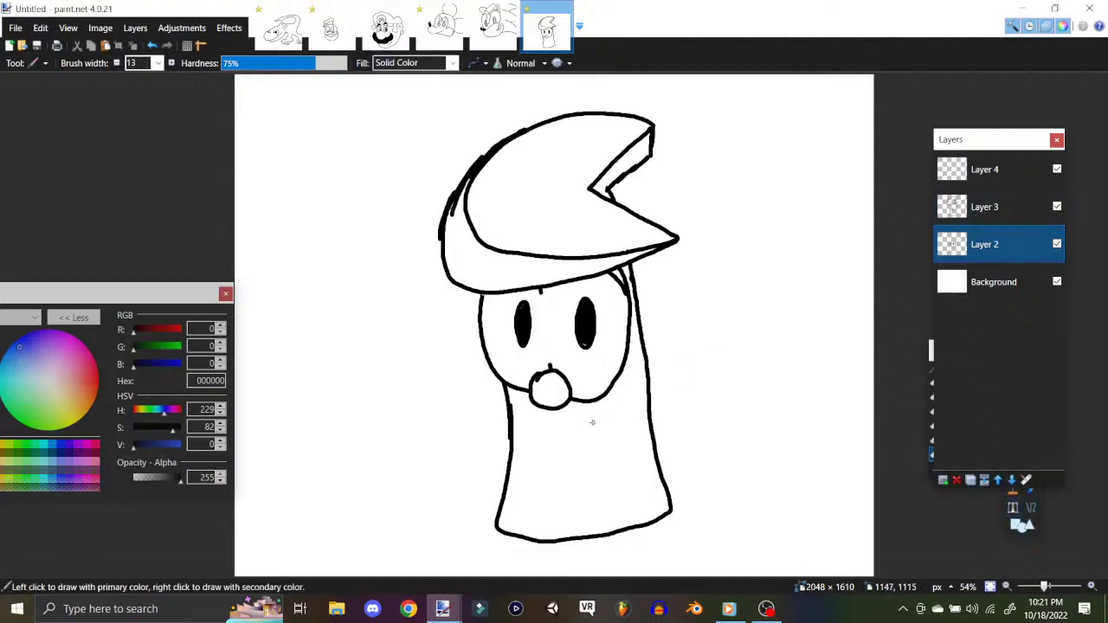
mouse_move(534, 429)
left_mouse_down()
mouse_move(580, 439)
mouse_move(632, 389)
mouse_move(633, 371)
left_mouse_up()
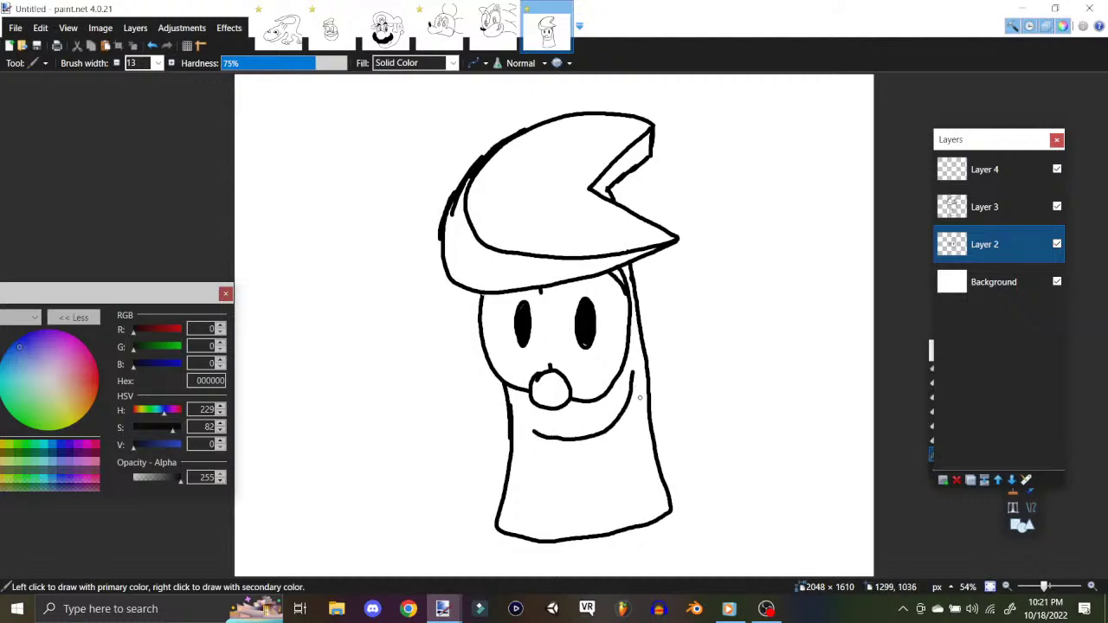
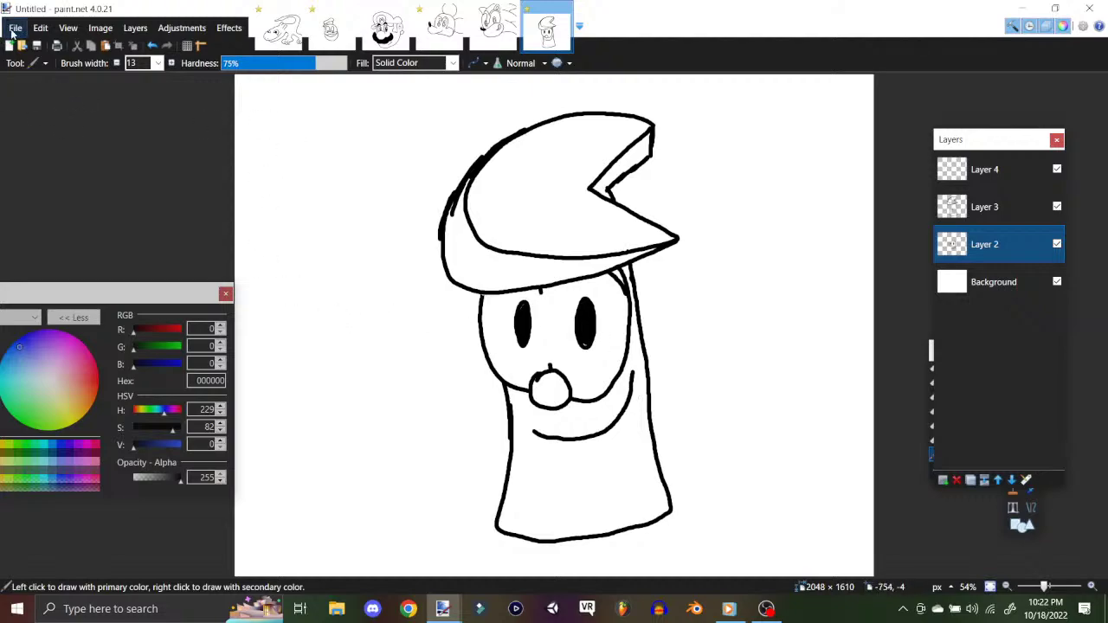
Step: Save the drawing in the Drawings folder as a paint.net file named "Cheese Headed Bean Boy"
left_click(16, 28)
left_click(51, 155)
type("Vhee")
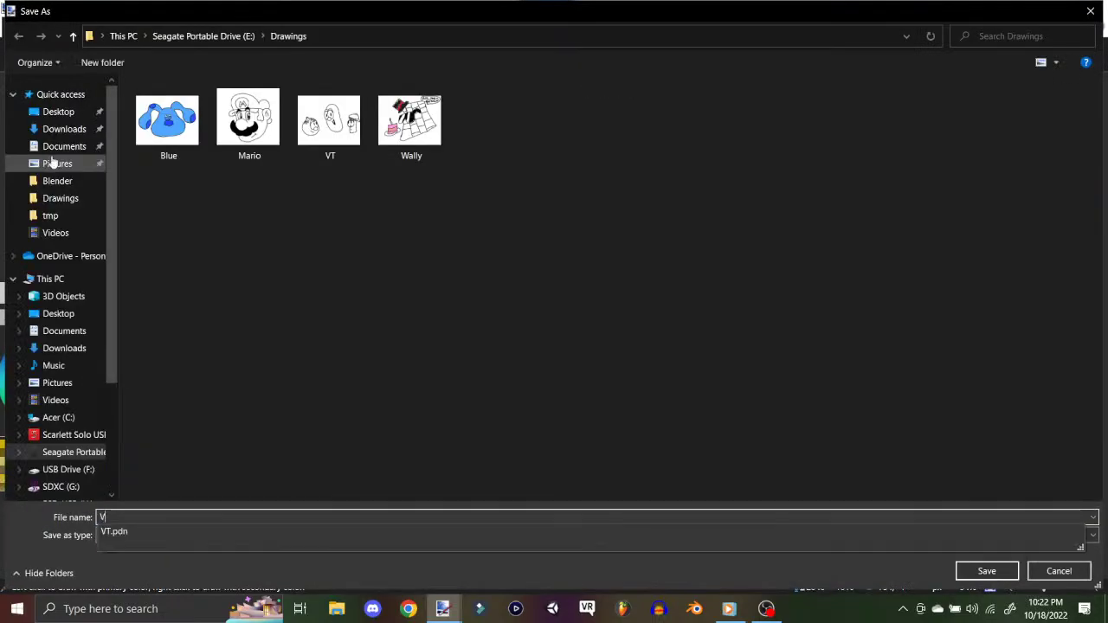
key("BackSpace")
key("BackSpace")
key("BackSpace")
key("BackSpace")
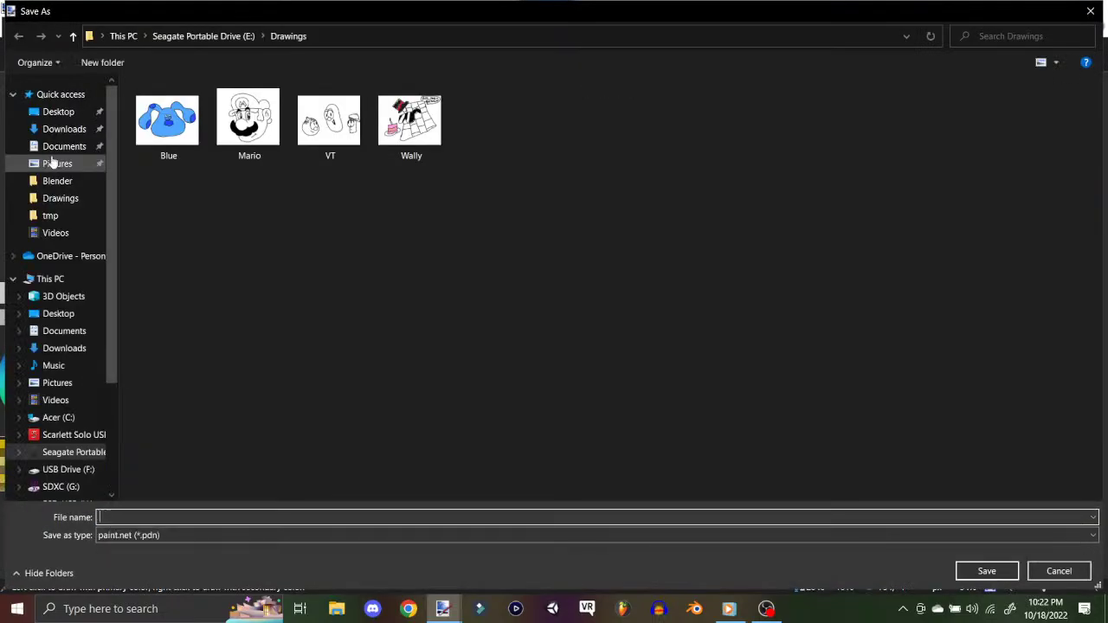
type("Cheese")
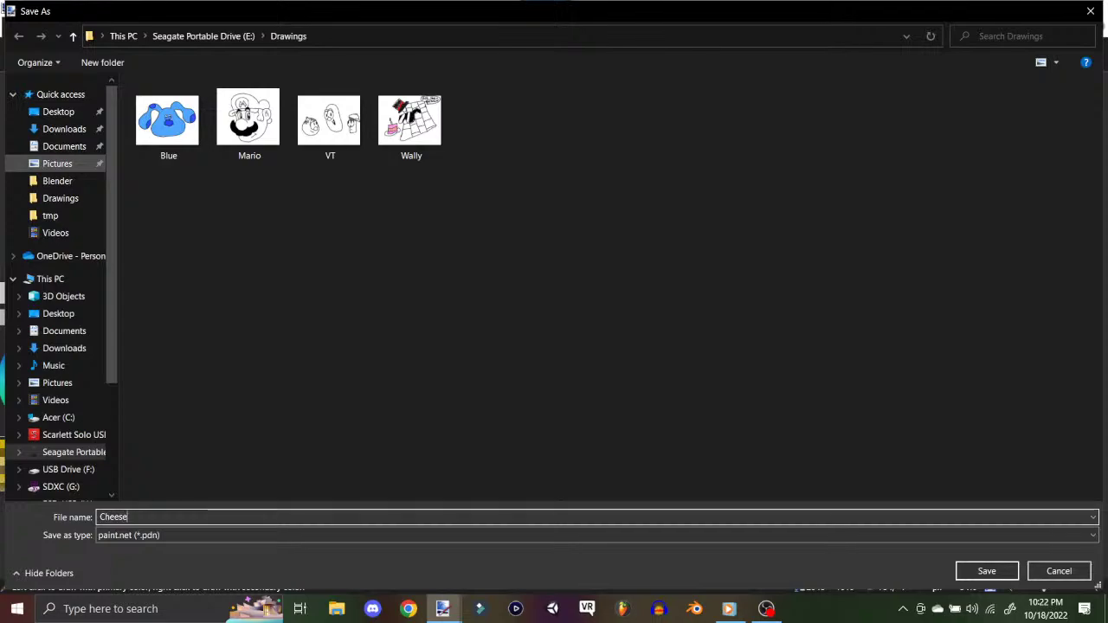
type(" Headed Bean Boy")
key("Return")
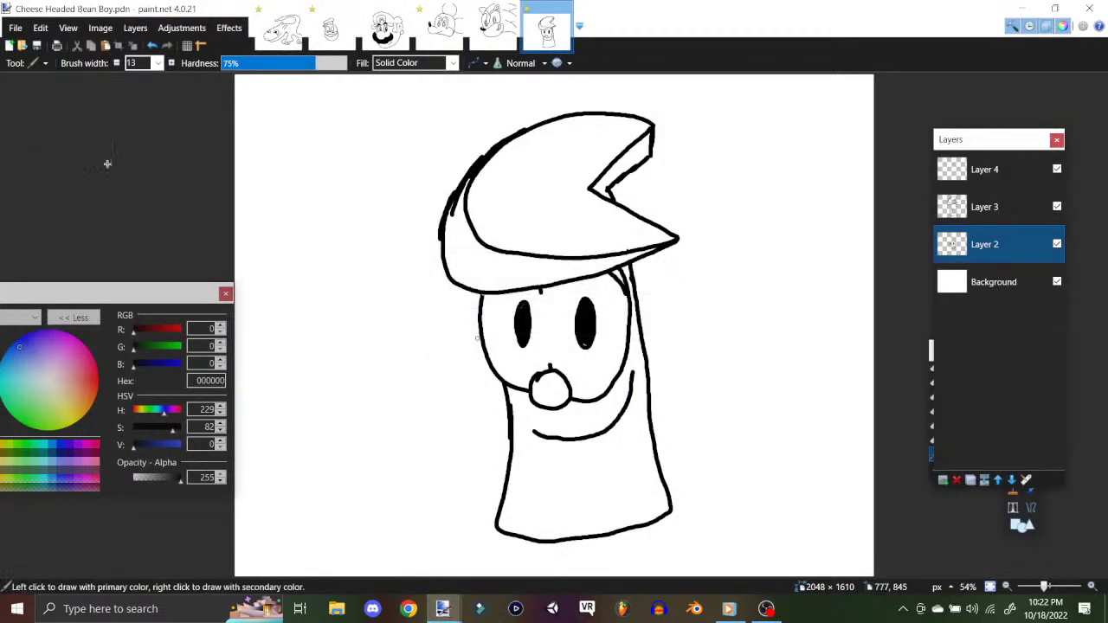
Step: Create a new blank image of 2048 × 1610 pixels
left_click(16, 28)
left_click(19, 47)
left_click(546, 391)
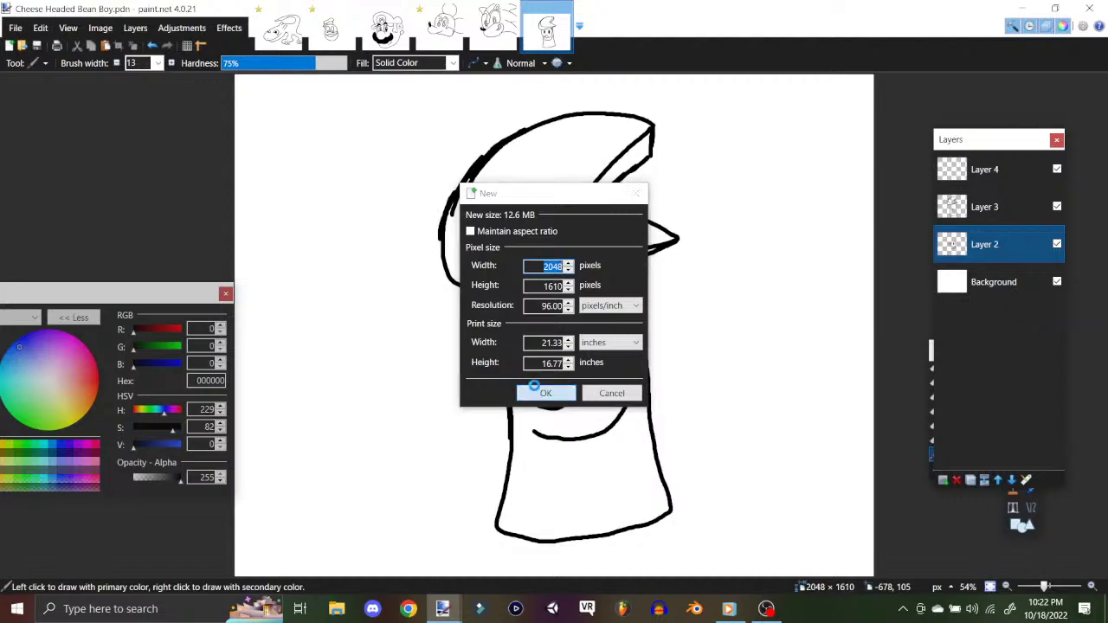
Step: Add three blank layers above the background of the new image
left_click(115, 32)
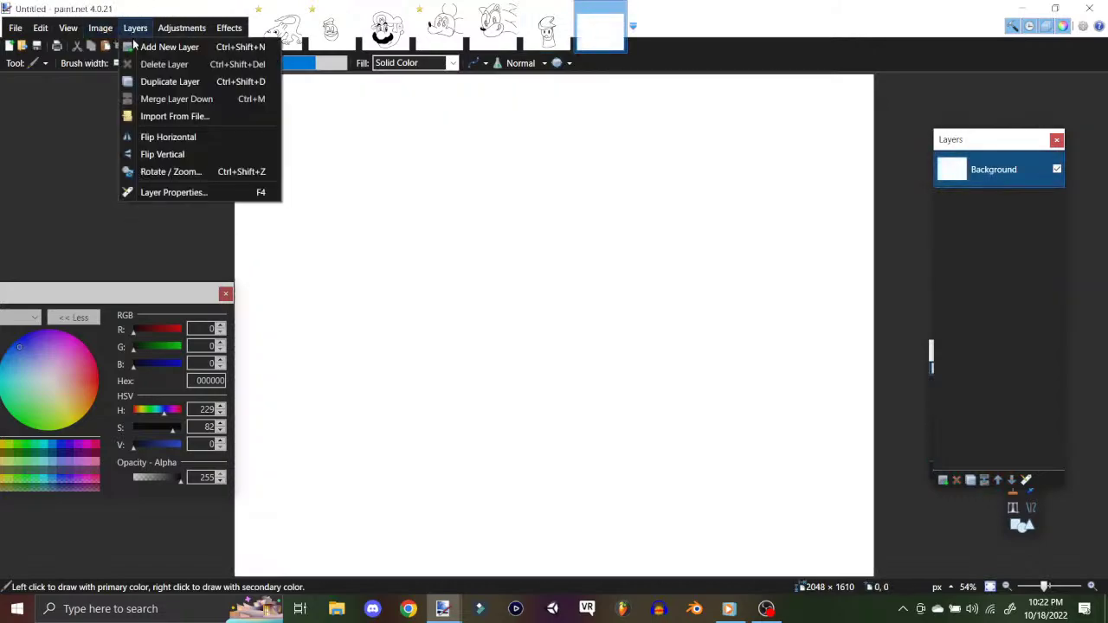
left_click(134, 47)
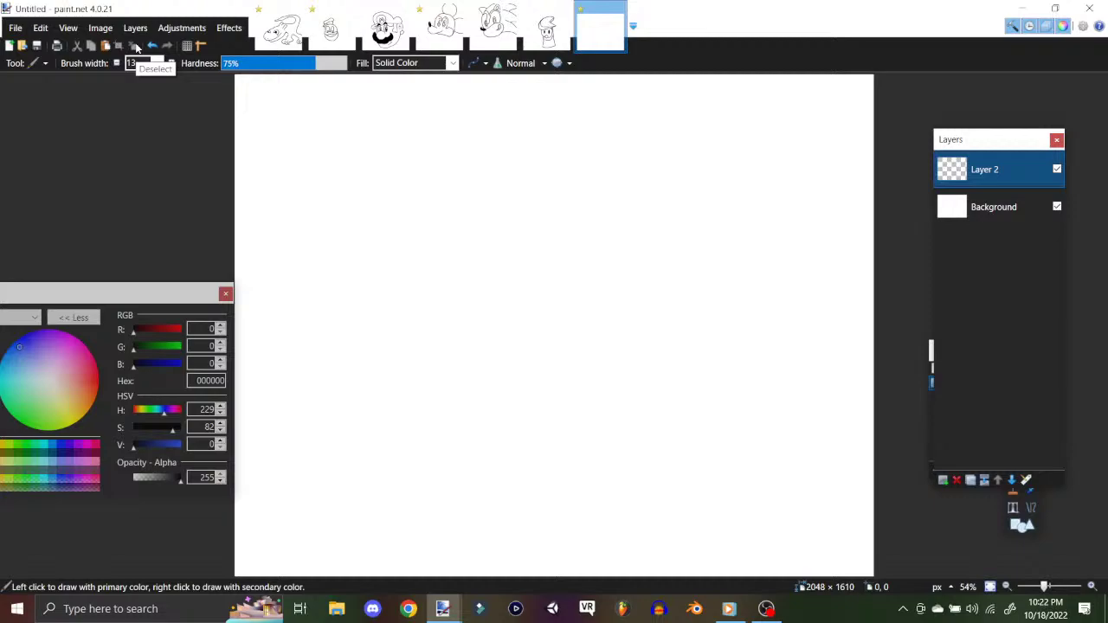
left_click(135, 27)
left_click(154, 47)
left_click(136, 27)
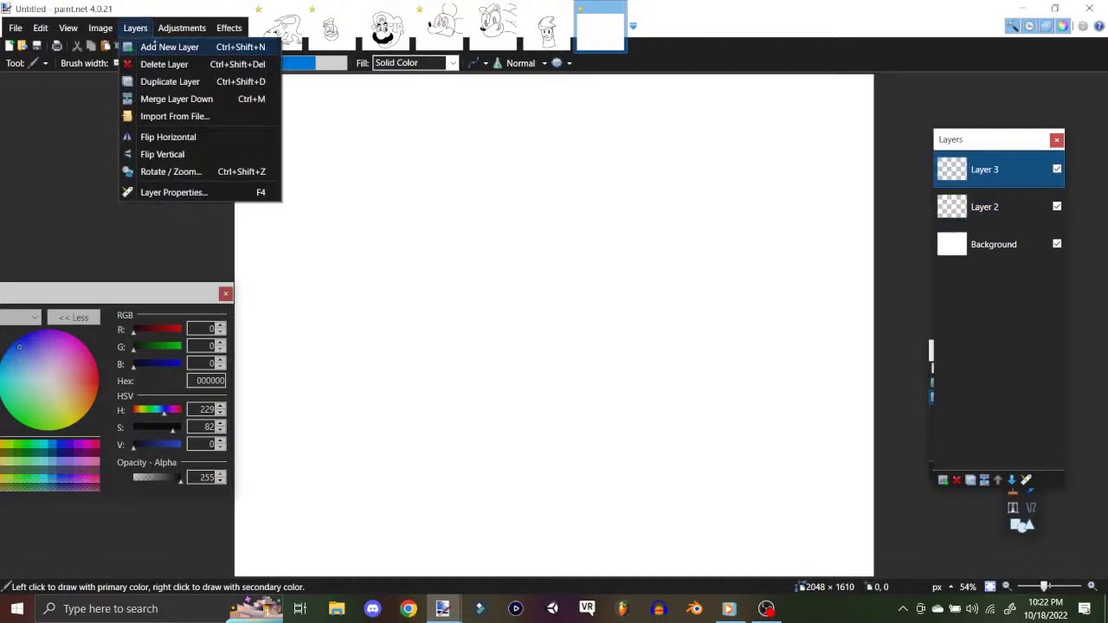
left_click(165, 46)
Step: On Layer 2, draw a character outline with a wide rounded jaw and tall domed head, plus a curved open nose in the middle
left_click(987, 244)
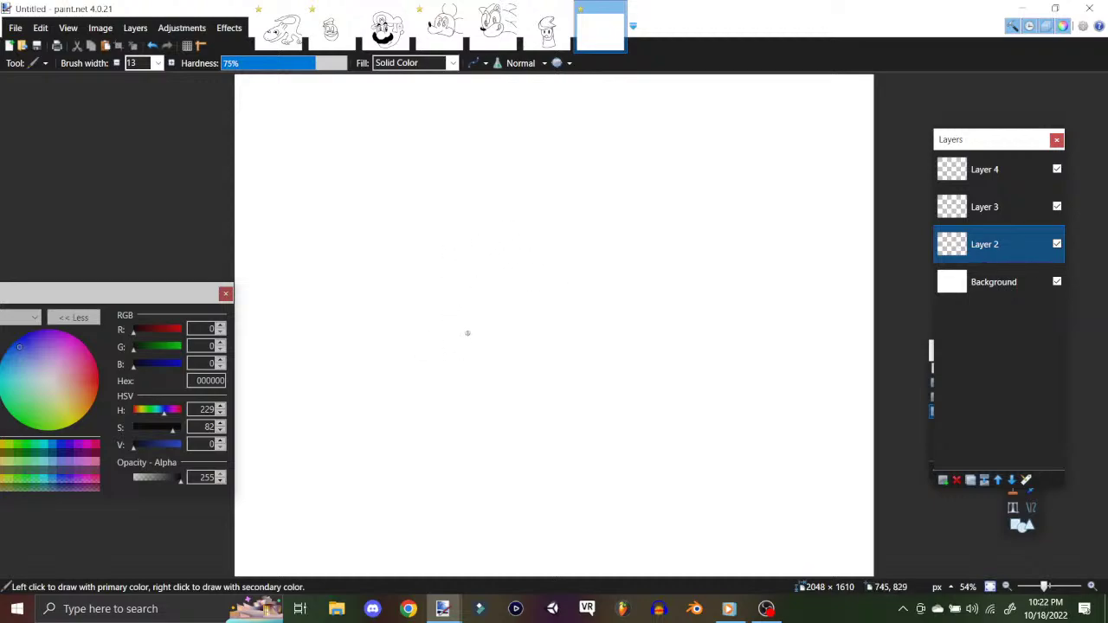
mouse_move(467, 333)
left_mouse_down()
mouse_move(398, 327)
mouse_move(367, 372)
mouse_move(392, 428)
mouse_move(493, 442)
mouse_move(623, 426)
mouse_move(678, 396)
mouse_move(698, 355)
mouse_move(670, 327)
mouse_move(623, 330)
left_mouse_up()
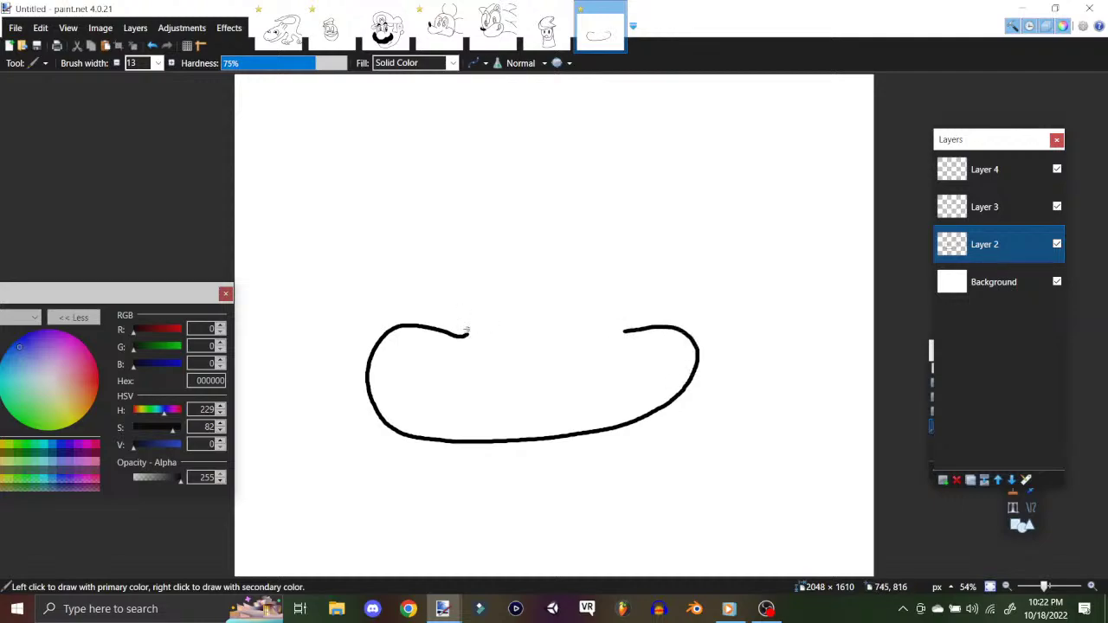
mouse_move(466, 333)
left_mouse_down()
mouse_move(472, 227)
mouse_move(529, 180)
mouse_move(569, 188)
mouse_move(599, 215)
mouse_move(625, 331)
left_mouse_up()
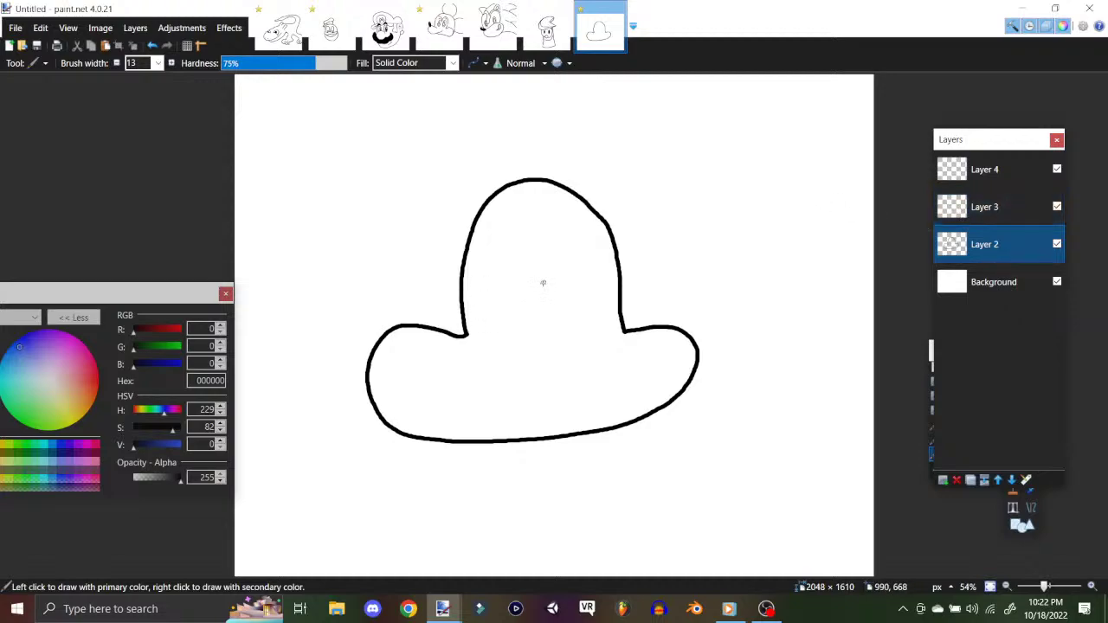
mouse_move(544, 285)
left_mouse_down()
mouse_move(508, 298)
mouse_move(503, 323)
mouse_move(534, 330)
mouse_move(561, 315)
left_mouse_up()
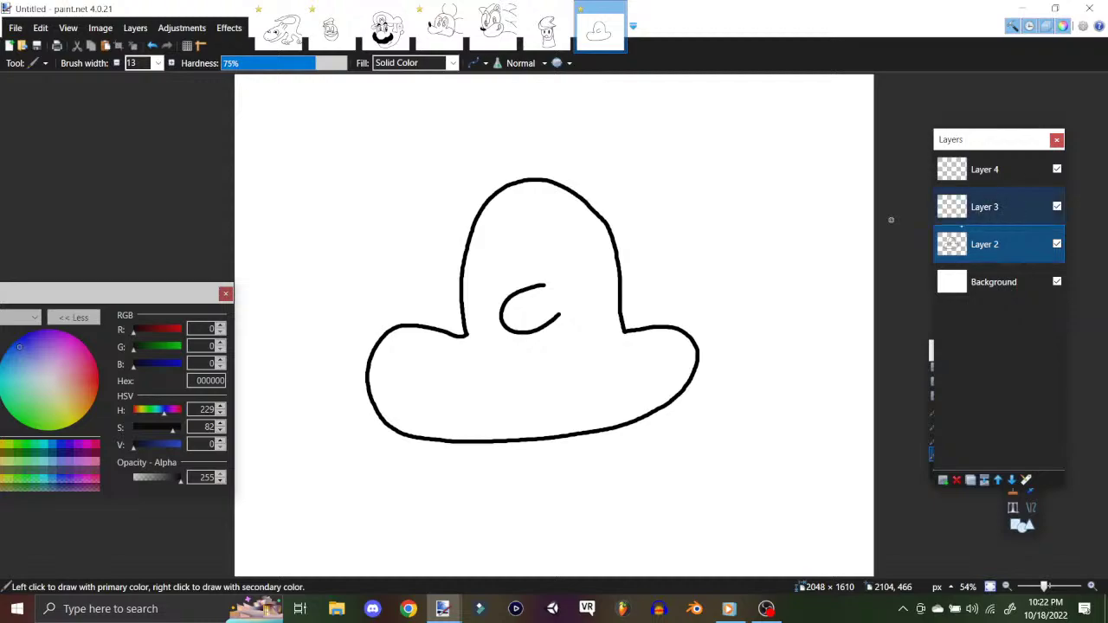
Step: On Layer 3, draw two round eyes with black pupils above the nose and a rounded ear on each side of the head
left_click(988, 207)
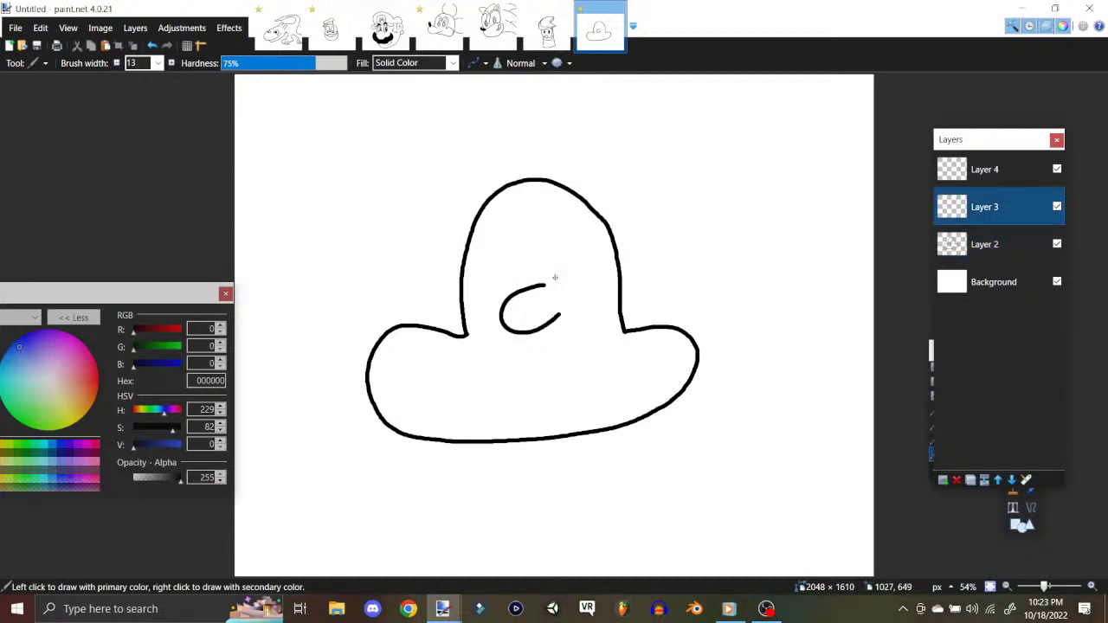
mouse_move(555, 278)
left_mouse_down()
mouse_move(562, 237)
mouse_move(580, 245)
mouse_move(579, 270)
mouse_move(562, 278)
mouse_move(516, 276)
mouse_move(504, 254)
mouse_move(530, 236)
mouse_move(519, 268)
mouse_move(525, 257)
mouse_move(554, 265)
left_mouse_up()
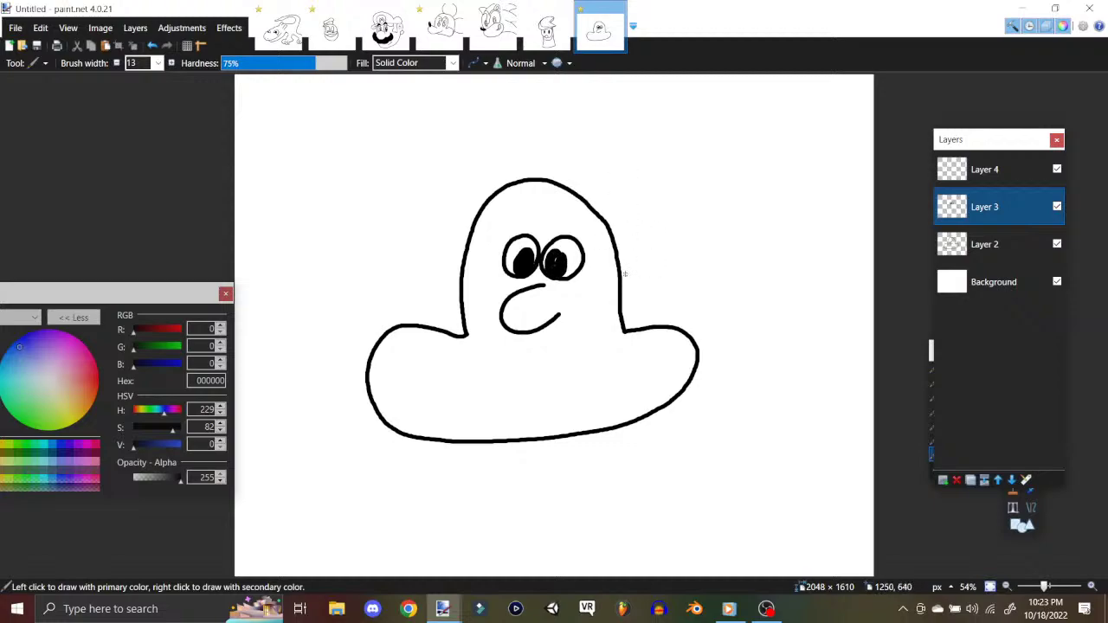
mouse_move(621, 272)
left_mouse_down()
mouse_move(654, 277)
mouse_move(634, 330)
left_mouse_up()
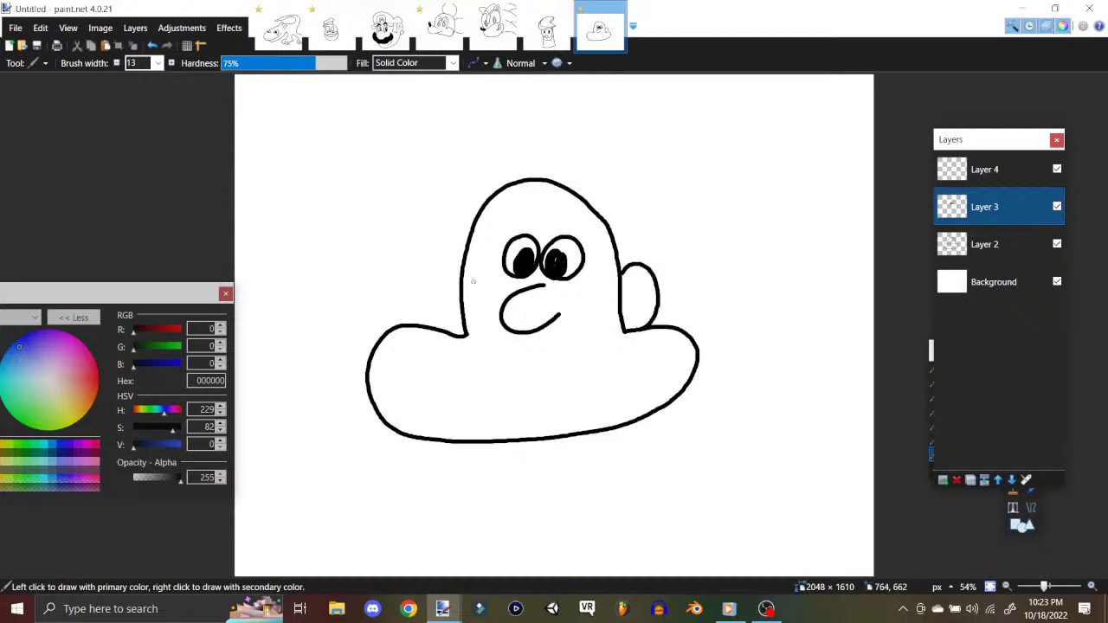
mouse_move(461, 276)
left_mouse_down()
mouse_move(433, 271)
mouse_move(424, 313)
mouse_move(432, 330)
left_mouse_up()
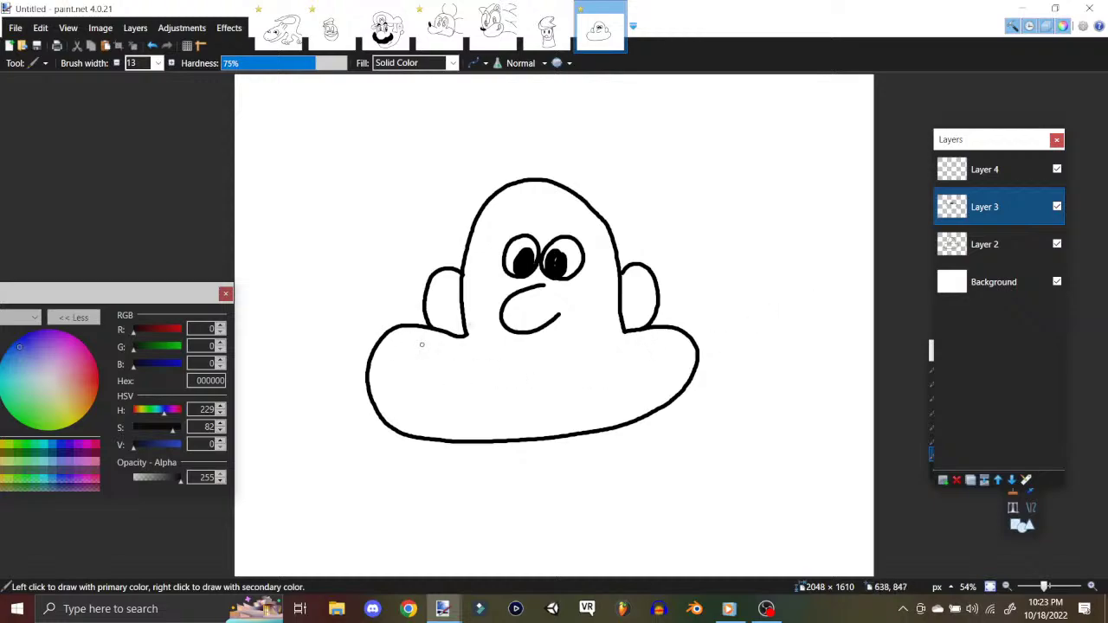
Step: On Layer 4, draw a wide grinning mouth inside the jaw, discard the zigzag teeth line, and draw five separate rounded teeth
key("alt+Page_Up")
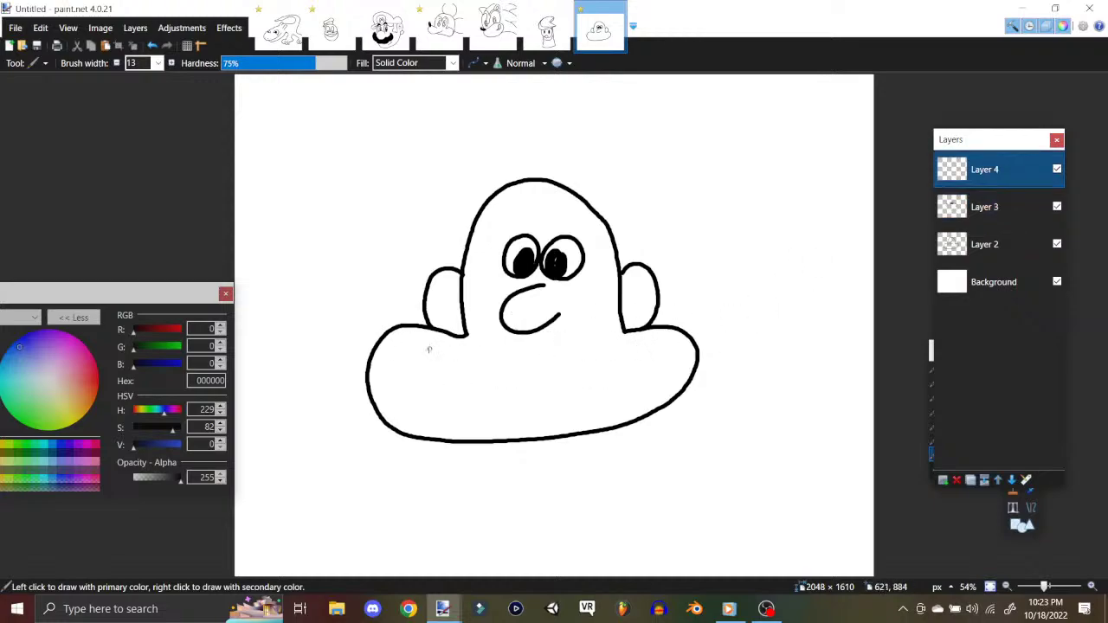
mouse_move(414, 350)
left_mouse_down()
mouse_move(517, 371)
mouse_move(674, 348)
mouse_move(677, 375)
mouse_move(609, 408)
mouse_move(484, 420)
mouse_move(409, 404)
mouse_move(398, 375)
mouse_move(409, 353)
mouse_move(420, 389)
mouse_move(480, 404)
mouse_move(638, 379)
mouse_move(673, 352)
left_mouse_up()
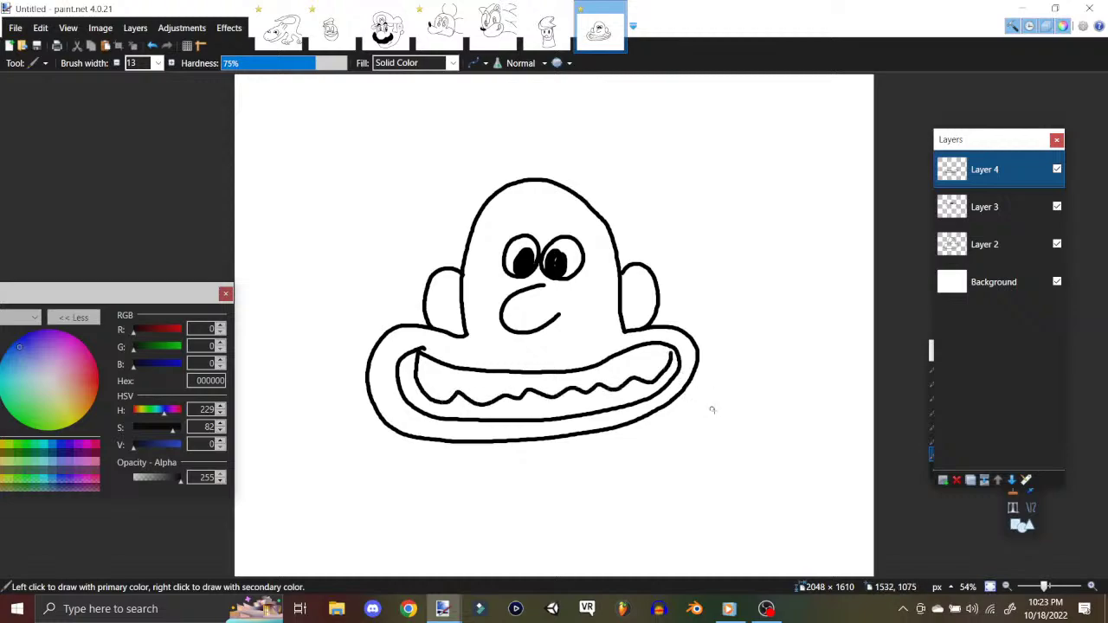
left_click(153, 45)
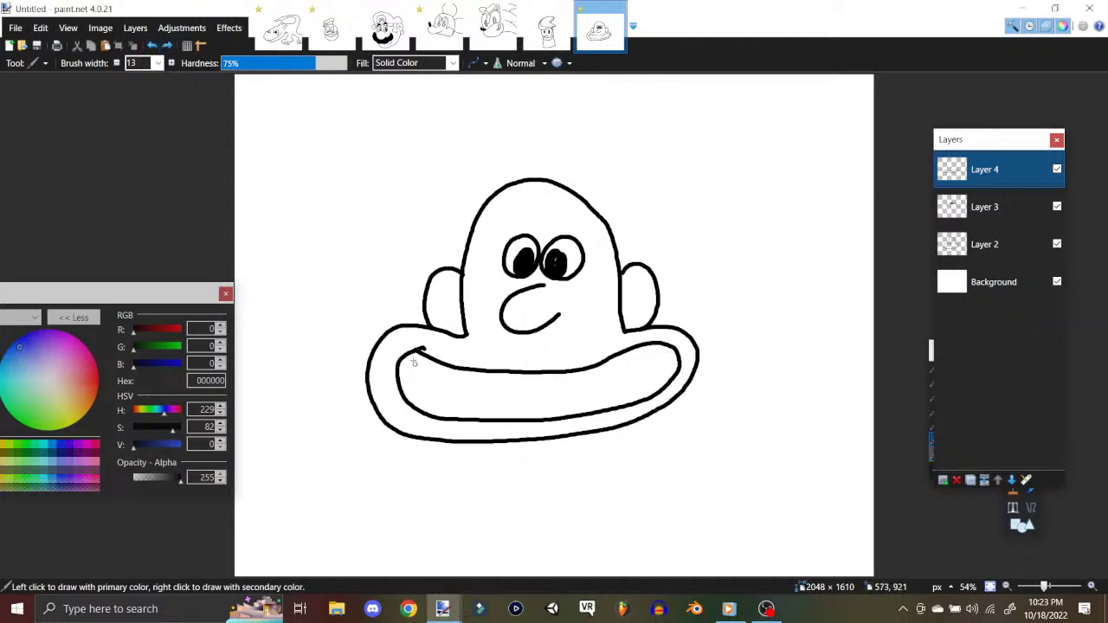
mouse_move(411, 353)
left_mouse_down()
mouse_move(439, 419)
mouse_move(469, 379)
left_mouse_up()
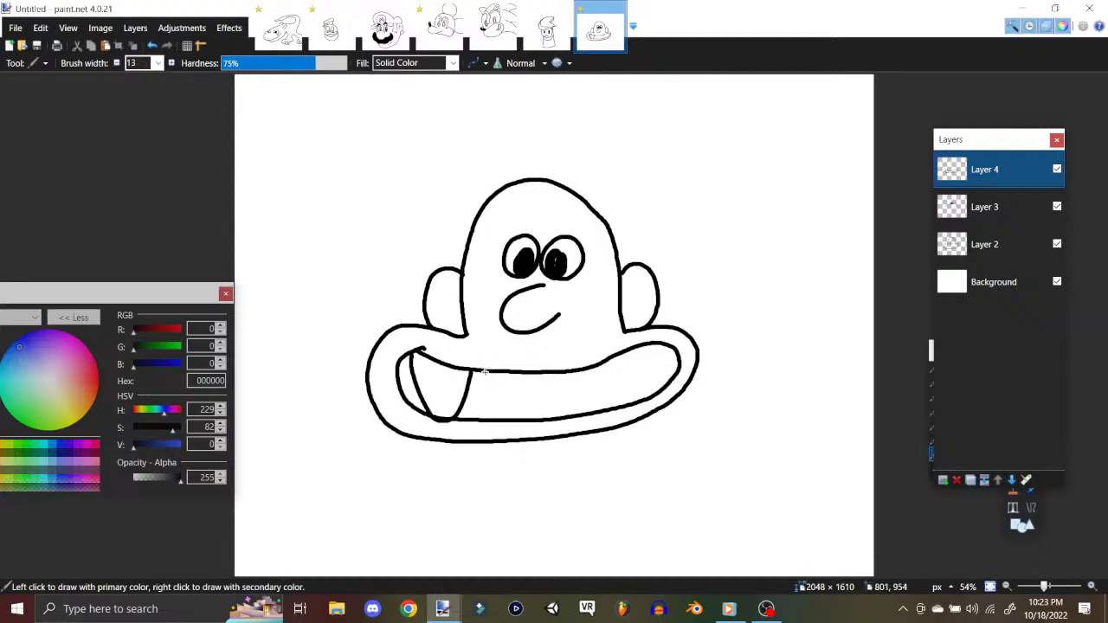
mouse_move(473, 371)
left_mouse_down()
mouse_move(500, 417)
mouse_move(523, 413)
mouse_move(533, 374)
mouse_move(565, 413)
mouse_move(582, 398)
mouse_move(584, 373)
mouse_move(635, 387)
left_mouse_up()
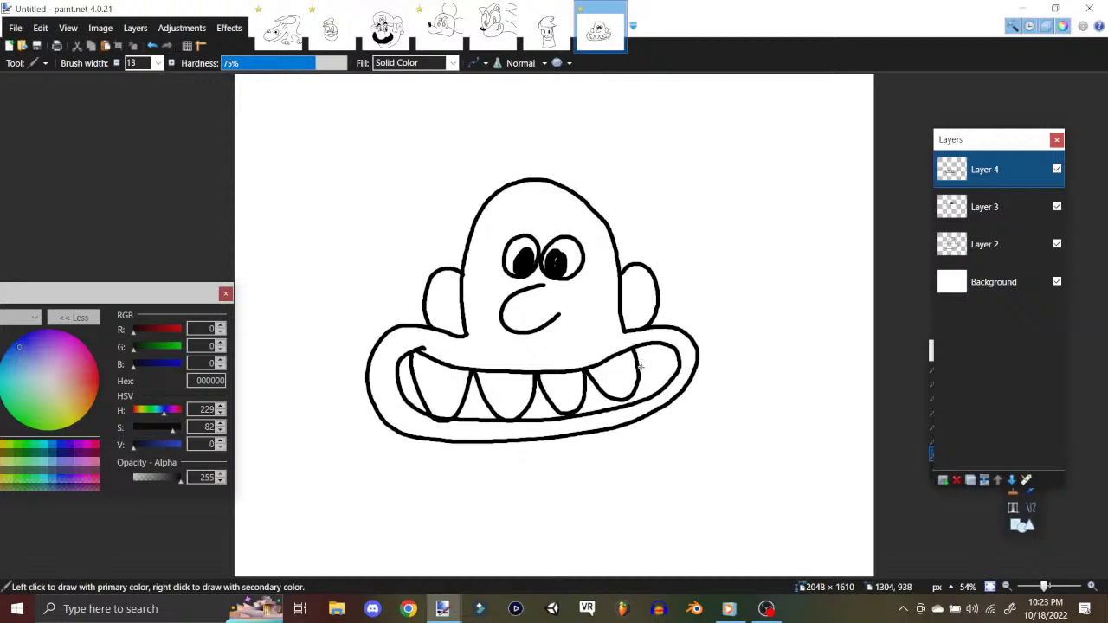
mouse_move(636, 350)
left_mouse_down()
mouse_move(650, 385)
mouse_move(667, 381)
mouse_move(669, 349)
left_mouse_up()
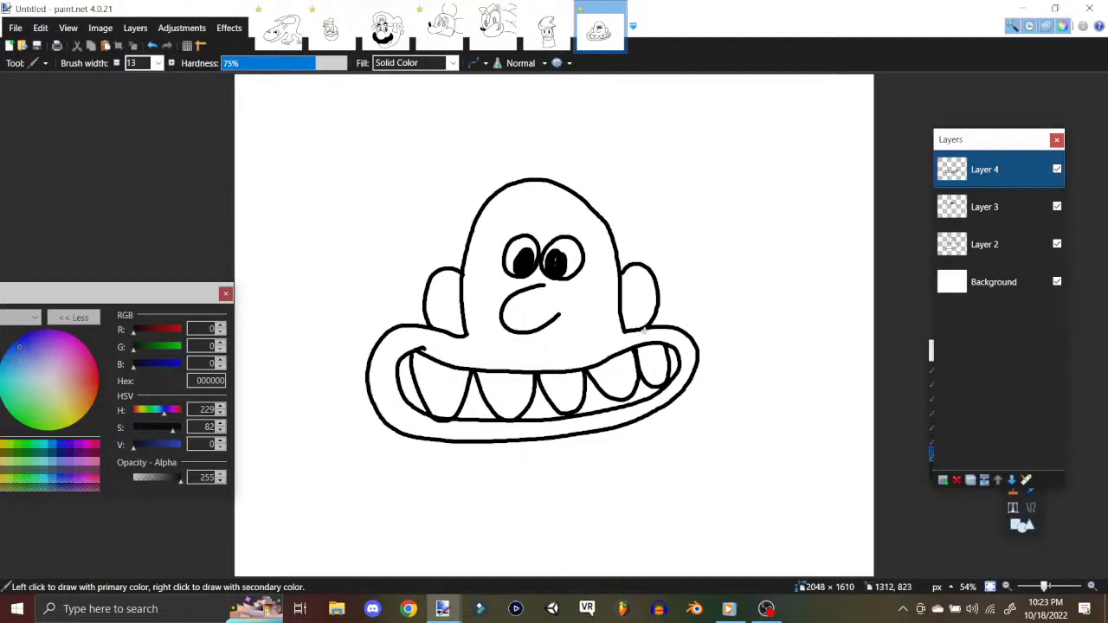
mouse_move(506, 226)
left_mouse_down()
mouse_move(530, 214)
mouse_move(586, 232)
left_mouse_up()
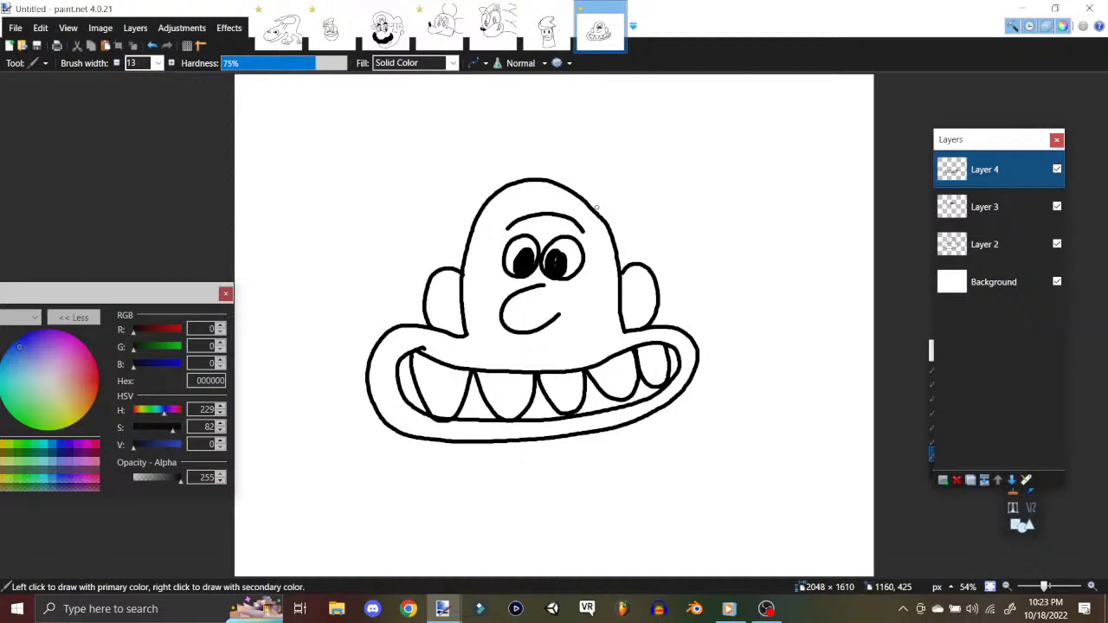
left_click(152, 45)
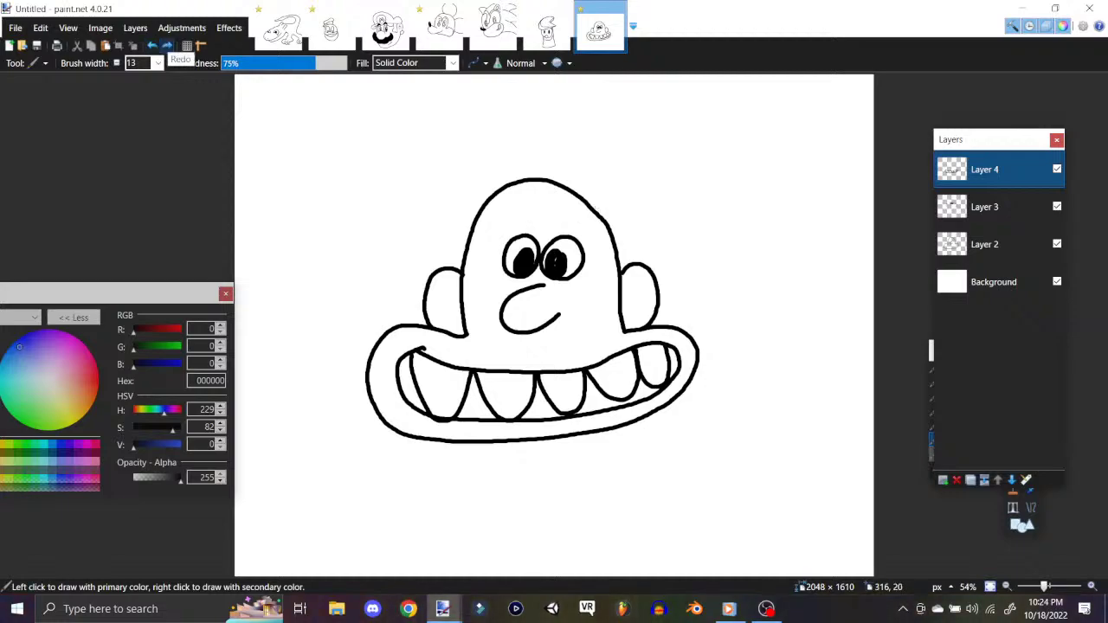
mouse_move(495, 261)
left_mouse_down()
mouse_move(502, 228)
mouse_move(519, 219)
mouse_move(577, 221)
mouse_move(598, 248)
left_mouse_up()
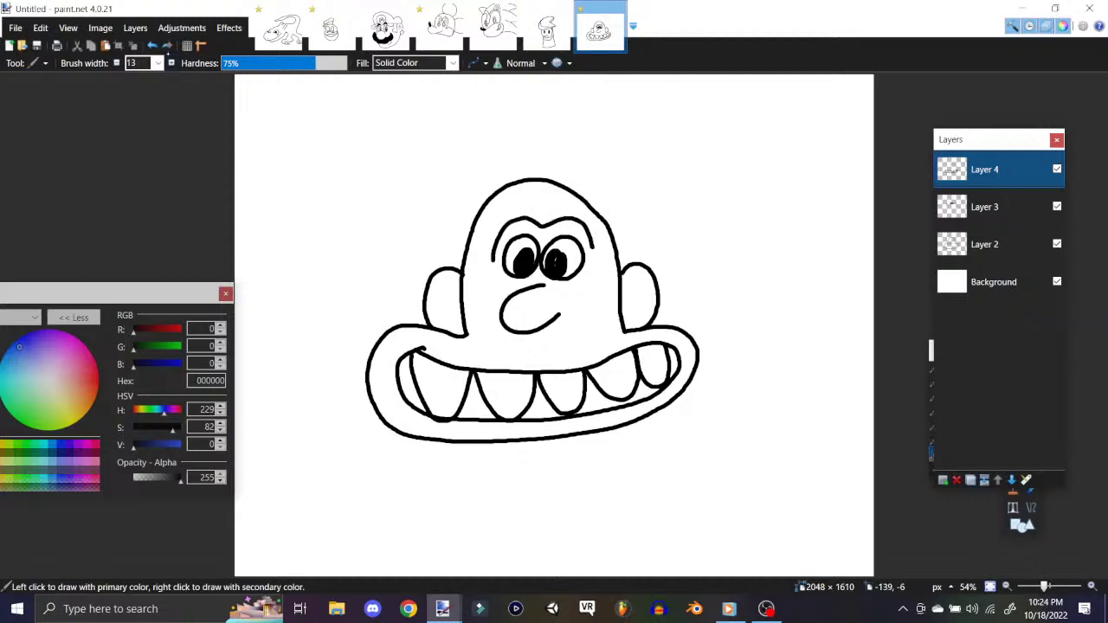
left_click(152, 45)
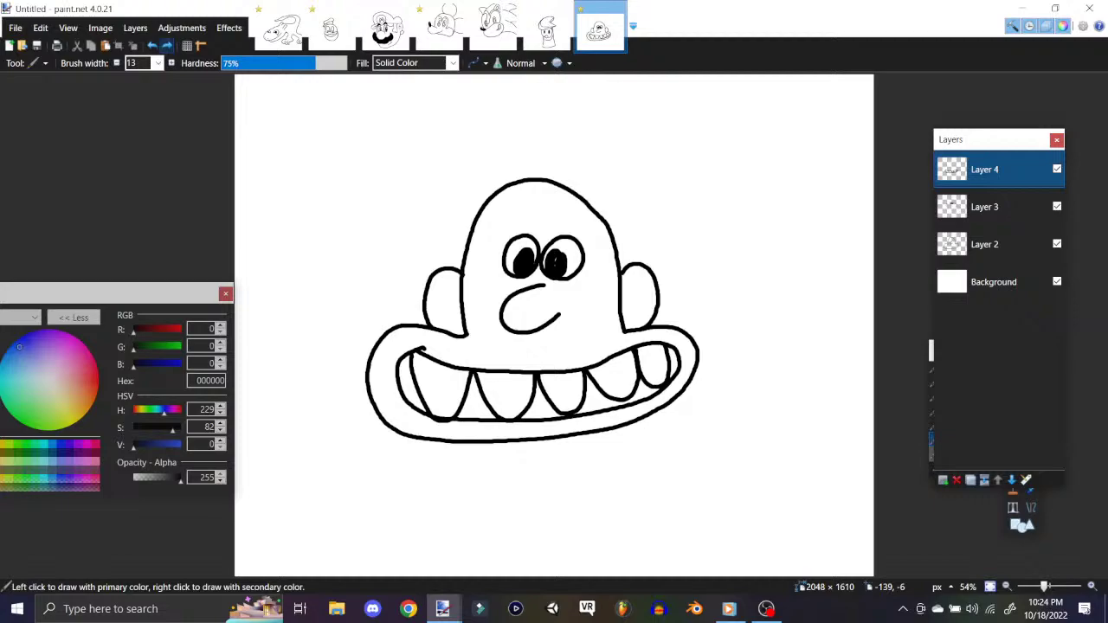
Step: Create another blank image of 2048 × 1610 pixels and add three blank layers above its background
left_click(9, 45)
left_click(546, 393)
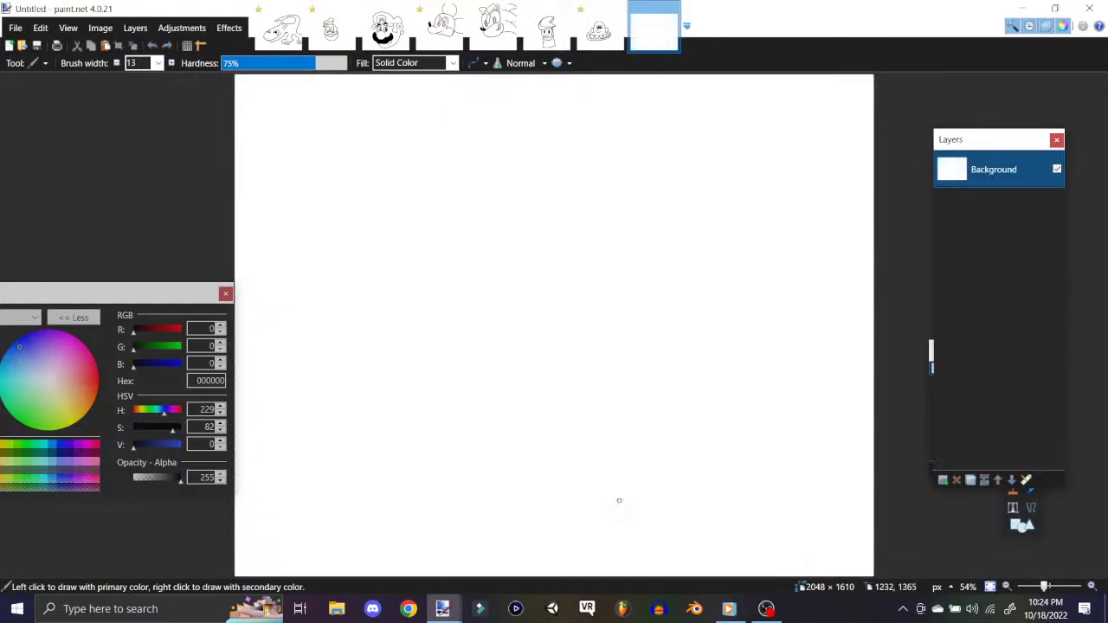
left_click(182, 27)
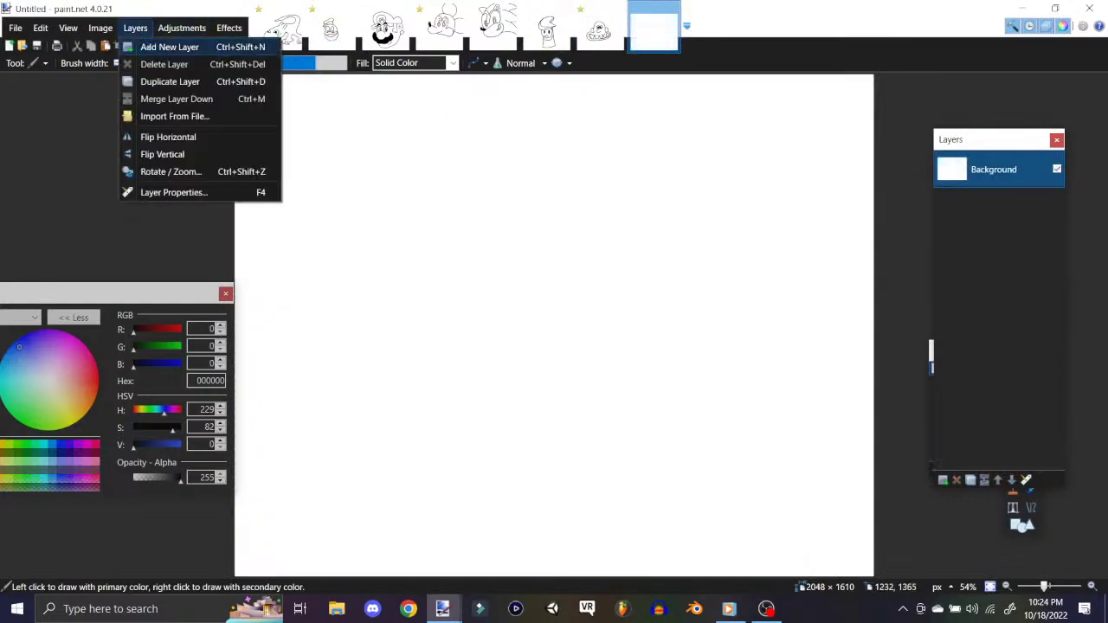
left_click(174, 45)
left_click(135, 28)
left_click(173, 44)
left_click(135, 28)
left_click(173, 44)
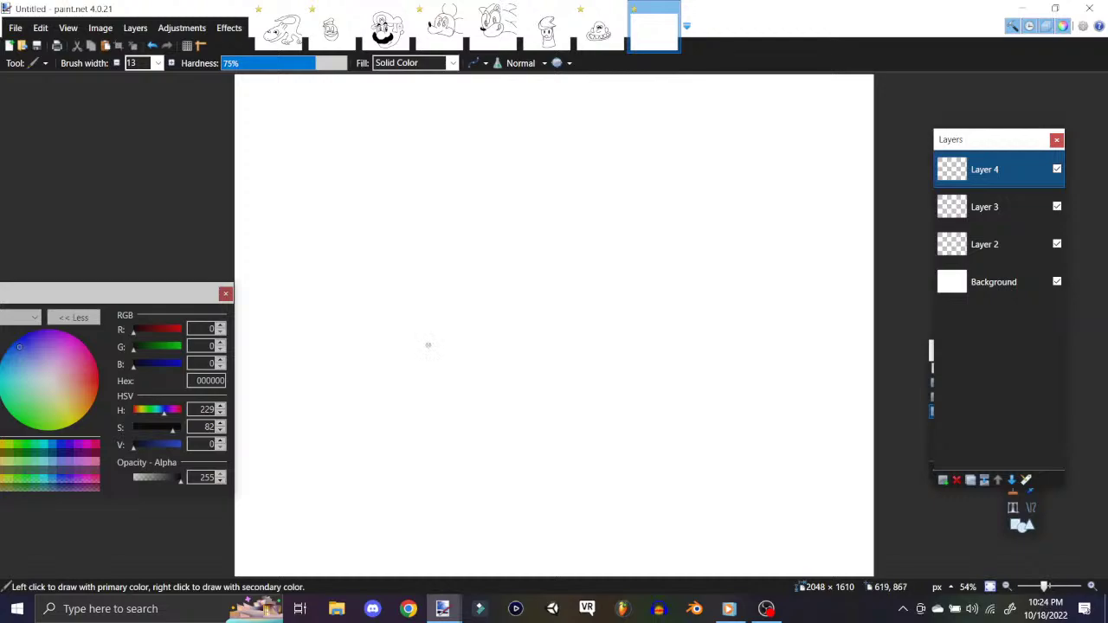
Step: On Layer 2, draw a dome with a curved lower edge and a narrow slanted band directly beneath it
left_click(984, 249)
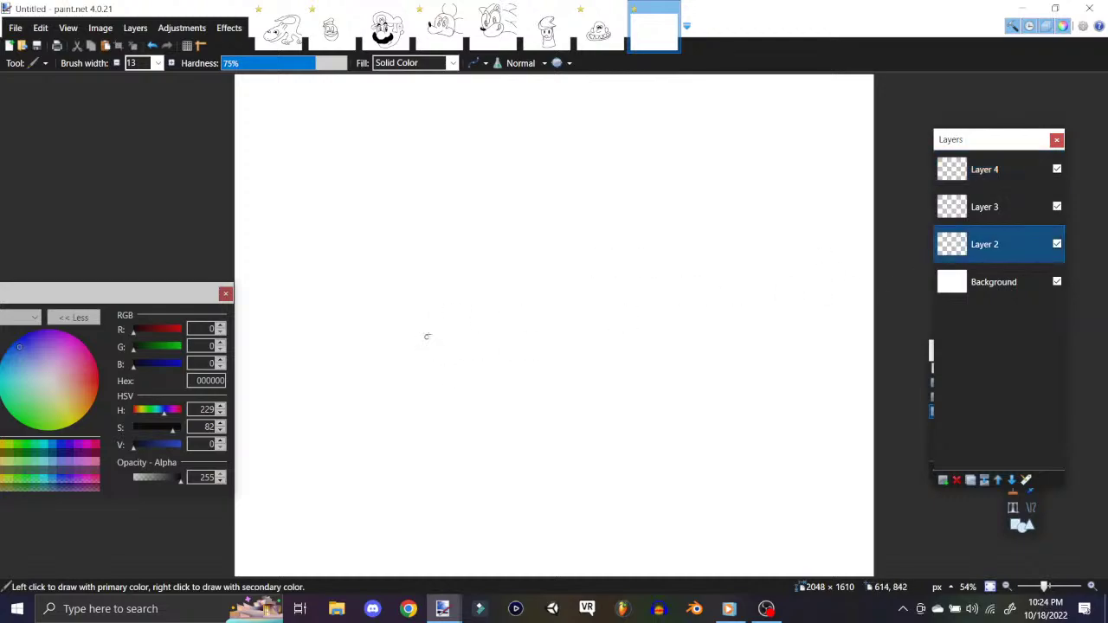
left_click_drag(435, 337, 622, 305)
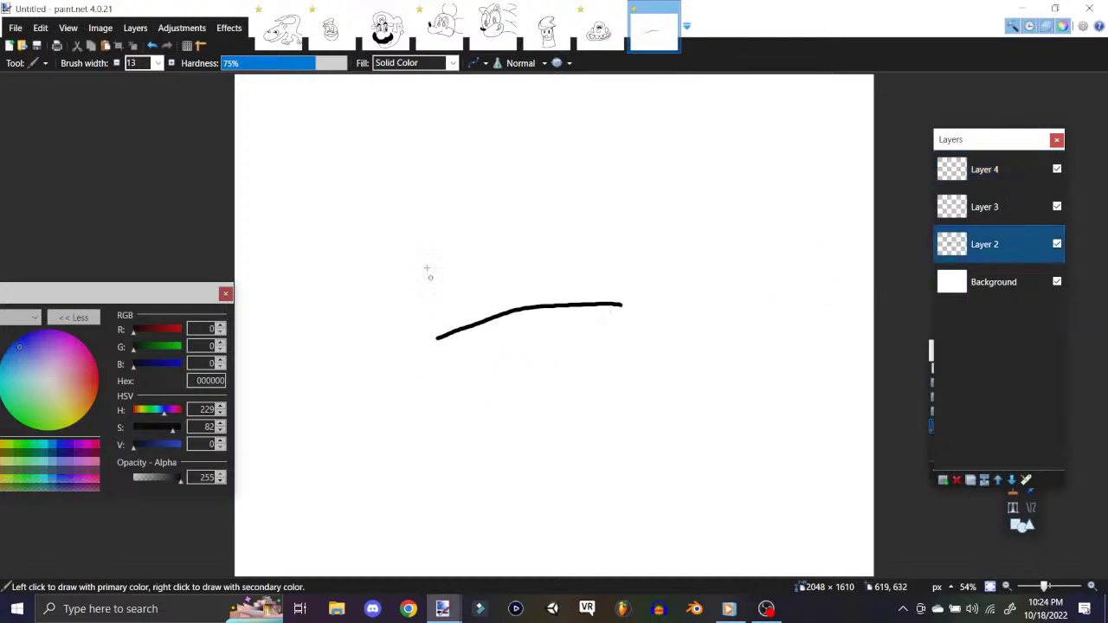
mouse_move(435, 338)
left_mouse_down()
mouse_move(445, 258)
mouse_move(496, 215)
mouse_move(575, 220)
mouse_move(607, 242)
mouse_move(619, 304)
left_mouse_up()
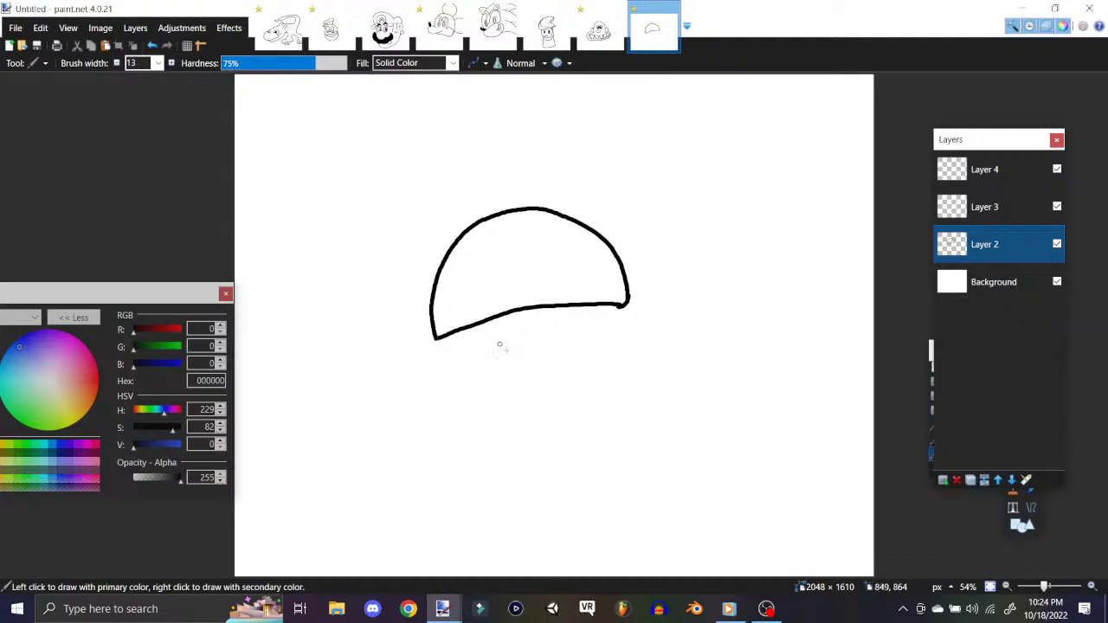
left_click_drag(450, 341, 458, 362)
left_click_drag(618, 303, 622, 329)
left_click_drag(446, 367, 636, 321)
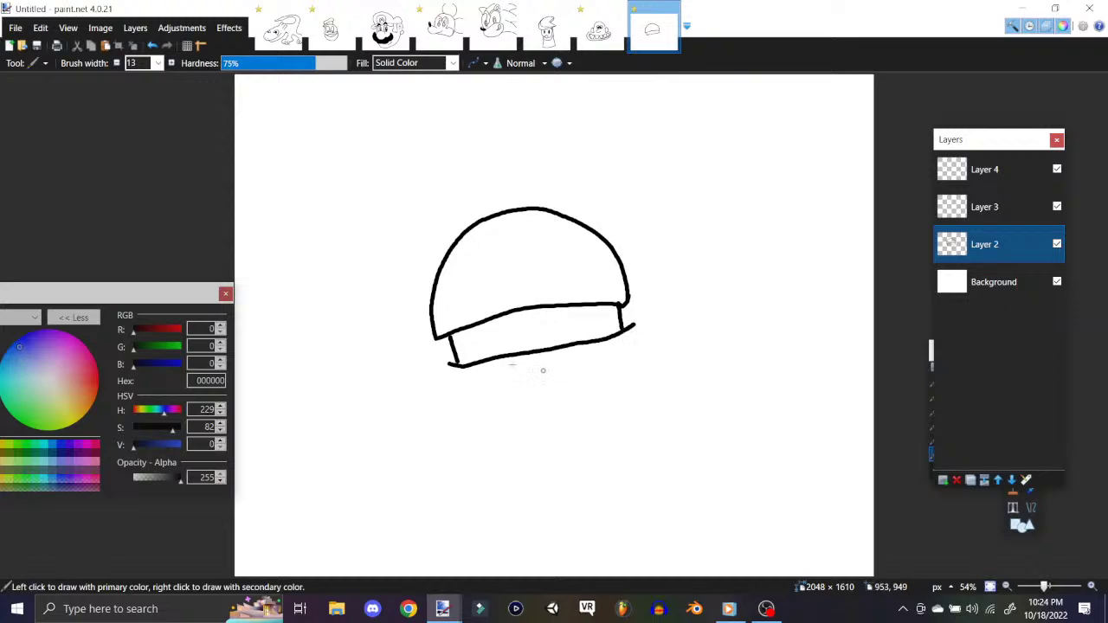
Step: Draw a rounded lower body beneath the band and two oval feet, one under the body and one raised at its side
mouse_move(447, 356)
left_mouse_down()
mouse_move(463, 430)
mouse_move(507, 452)
mouse_move(575, 443)
mouse_move(635, 421)
mouse_move(662, 380)
mouse_move(662, 329)
mouse_move(622, 317)
left_mouse_up()
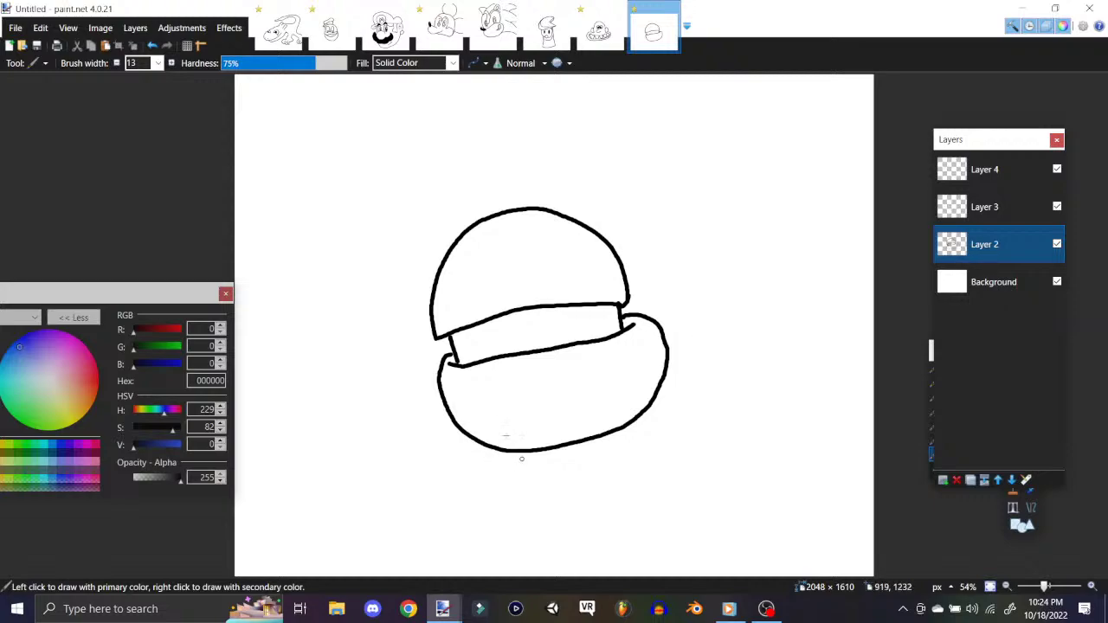
mouse_move(500, 451)
left_mouse_down()
mouse_move(501, 495)
mouse_move(536, 449)
left_mouse_up()
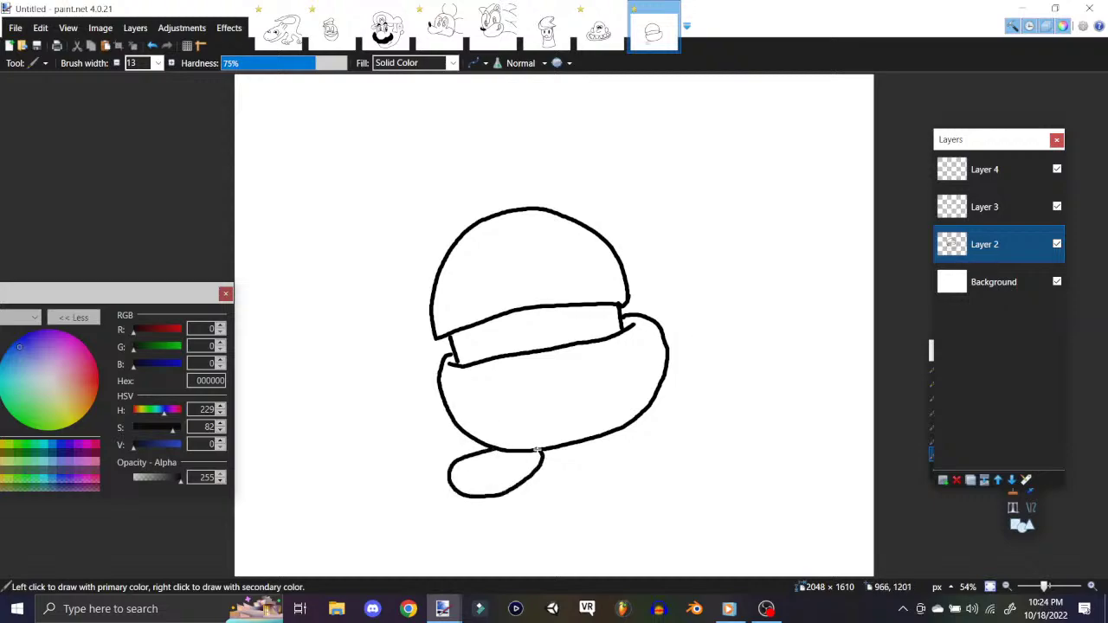
mouse_move(647, 401)
left_mouse_down()
mouse_move(667, 373)
mouse_move(689, 414)
mouse_move(658, 403)
left_mouse_up()
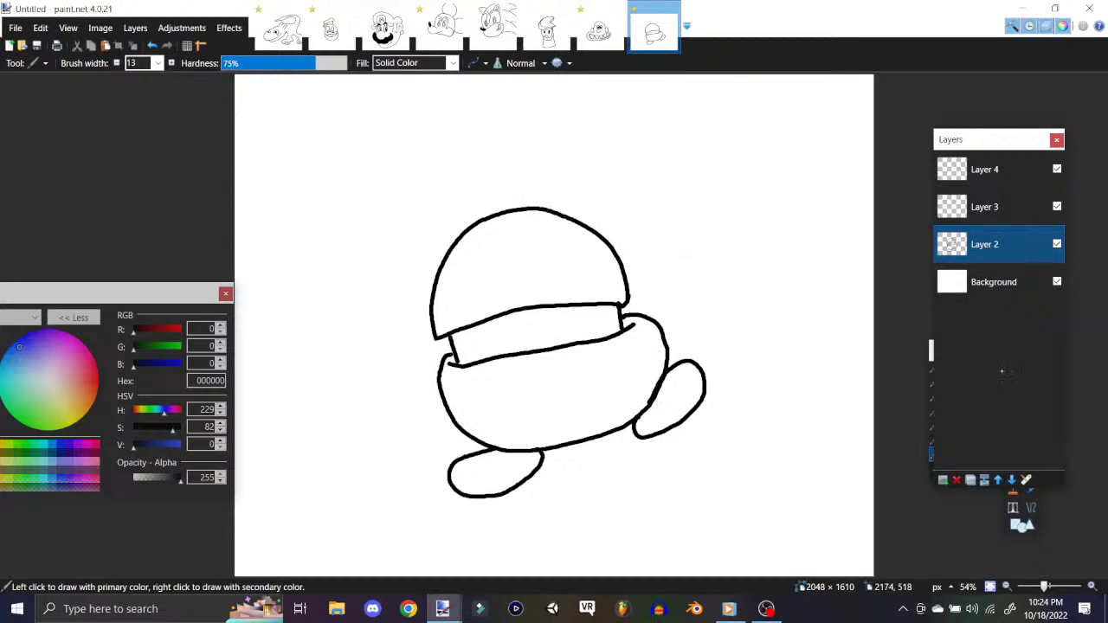
Step: On Layer 3, draw a short rounded cap on top of the dome with an upward-pointing arrowhead on a short stem above it
left_click(1017, 509)
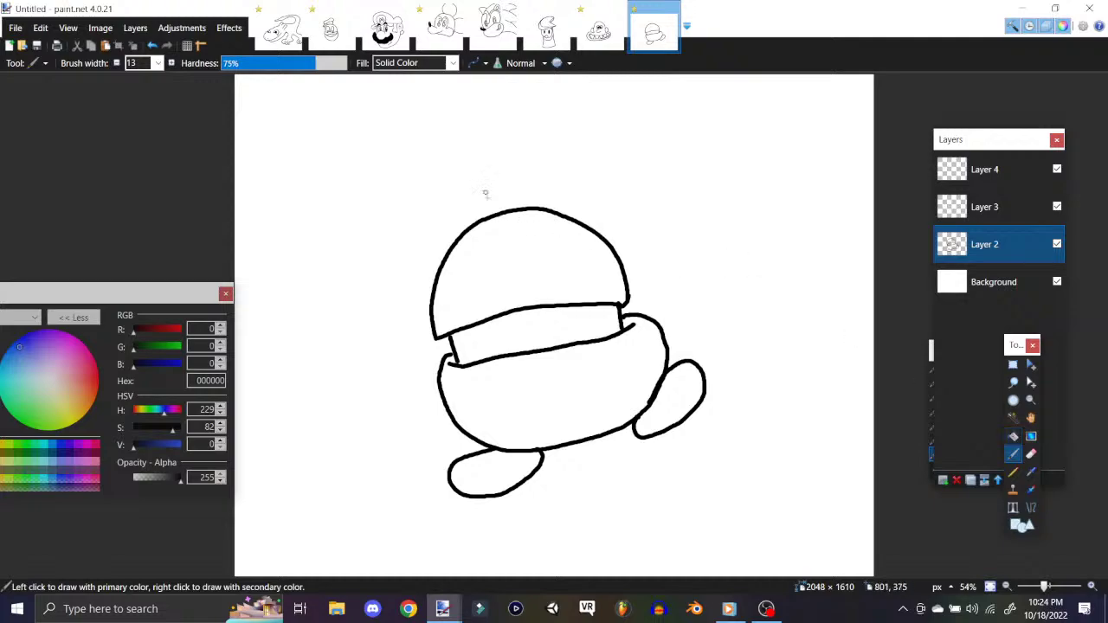
key("alt+Page_Up")
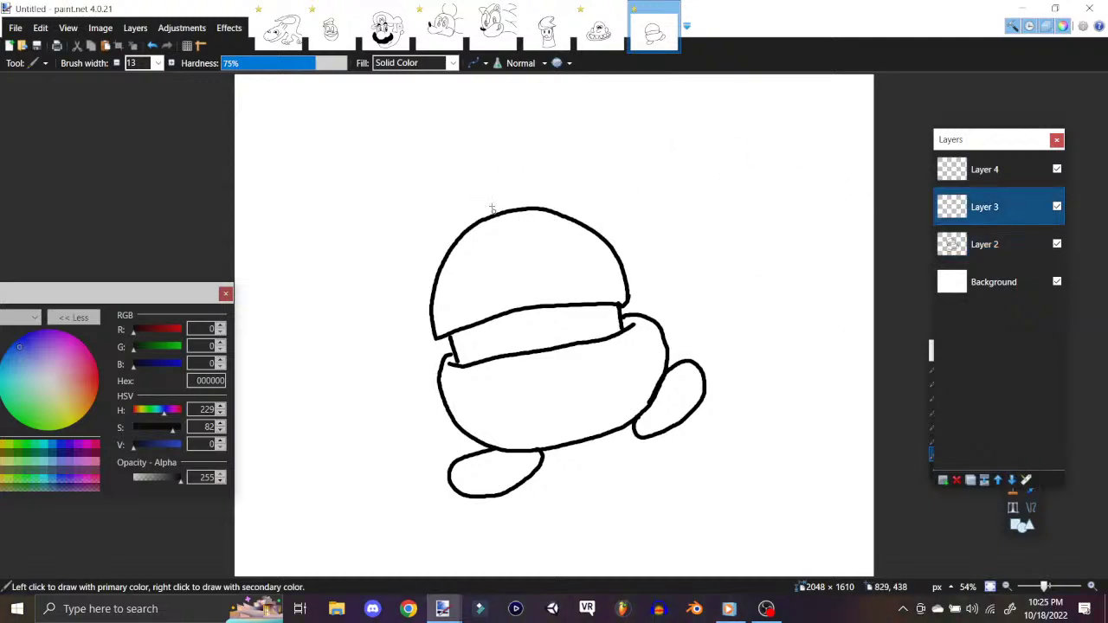
mouse_move(489, 221)
left_mouse_down()
mouse_move(482, 194)
mouse_move(499, 183)
mouse_move(523, 179)
mouse_move(532, 220)
left_mouse_up()
mouse_move(492, 184)
left_mouse_down()
mouse_move(483, 163)
mouse_move(506, 178)
mouse_move(473, 186)
mouse_move(479, 117)
mouse_move(518, 144)
mouse_move(507, 159)
left_mouse_up()
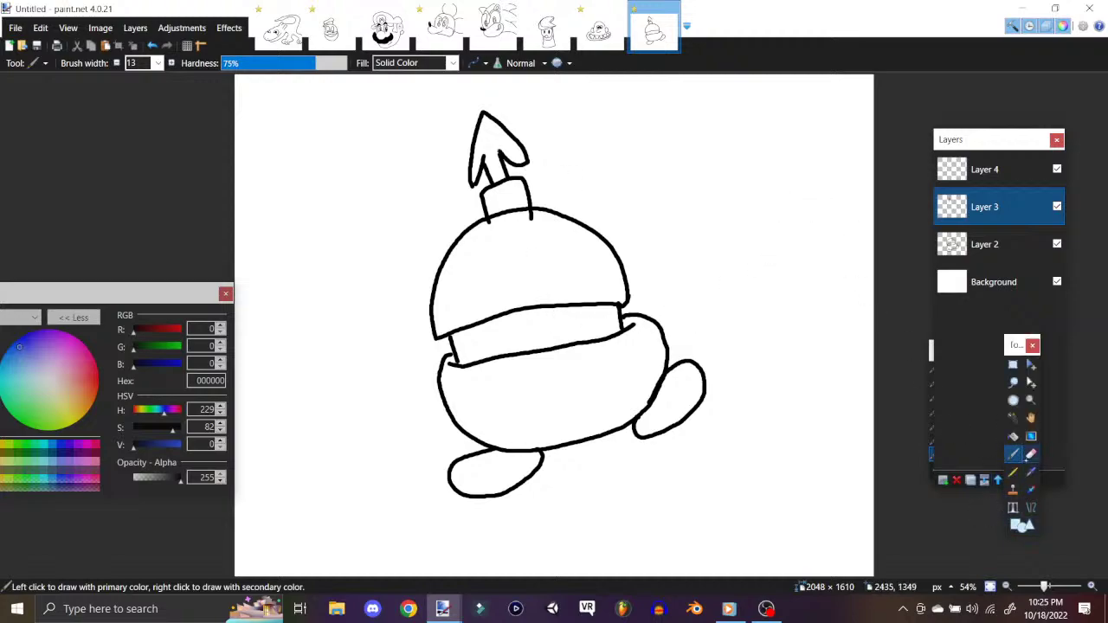
Step: Erase the dome line crossing inside the cap on Layer 2 and the cap's overshooting ends on Layer 3
left_click(1015, 458)
left_click(973, 245)
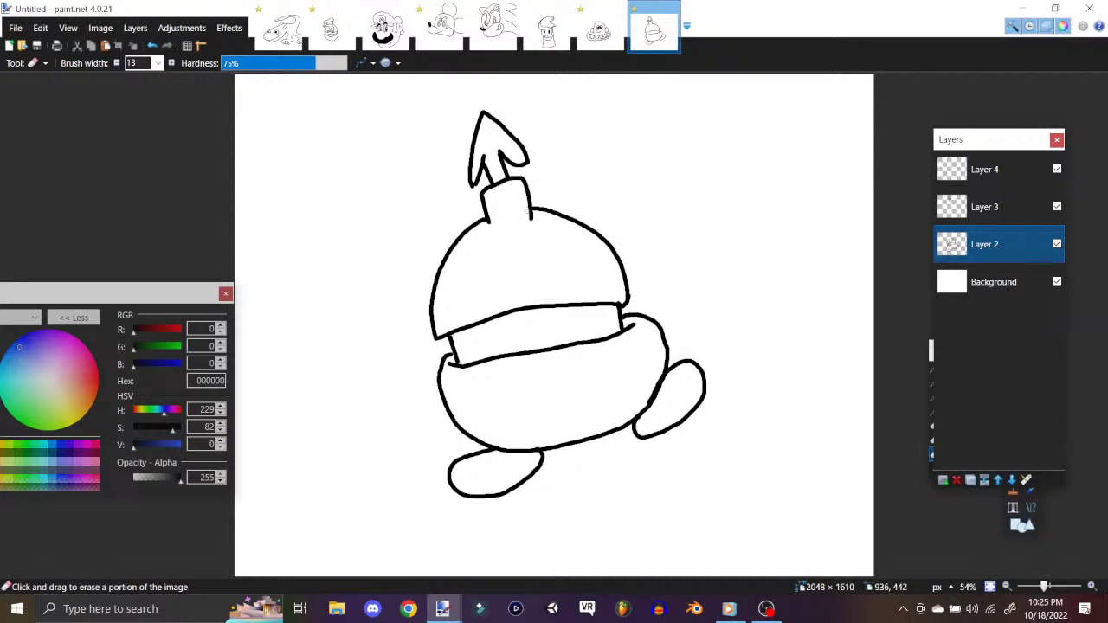
key("alt+Page_Up")
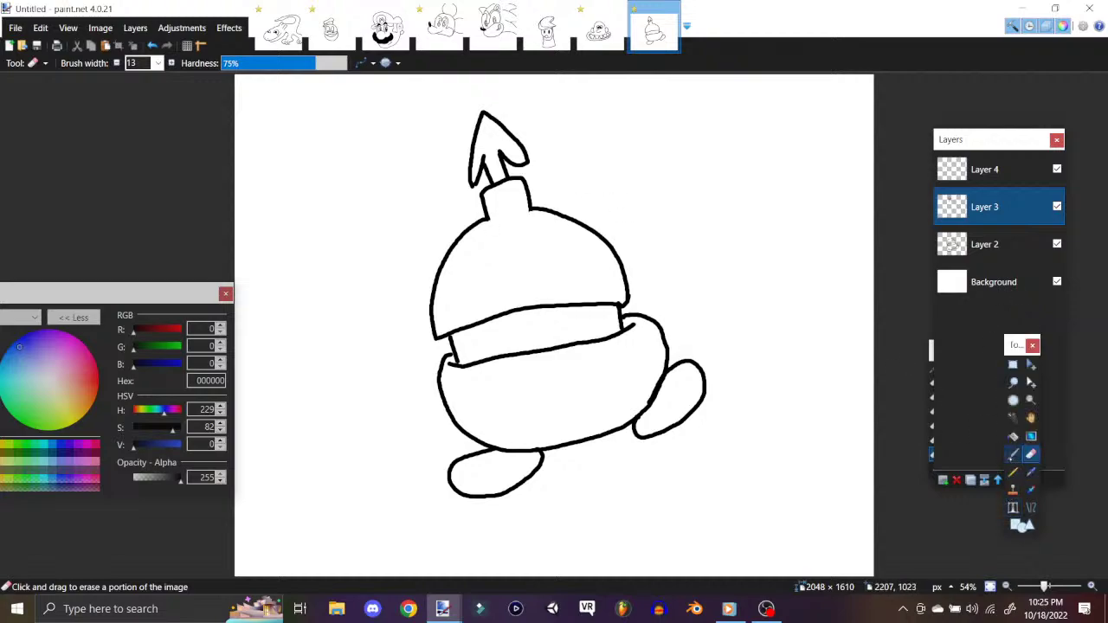
Step: On Layer 3, draw two small arched eyes inside the face band and a round hand beside the body
left_click(1013, 454)
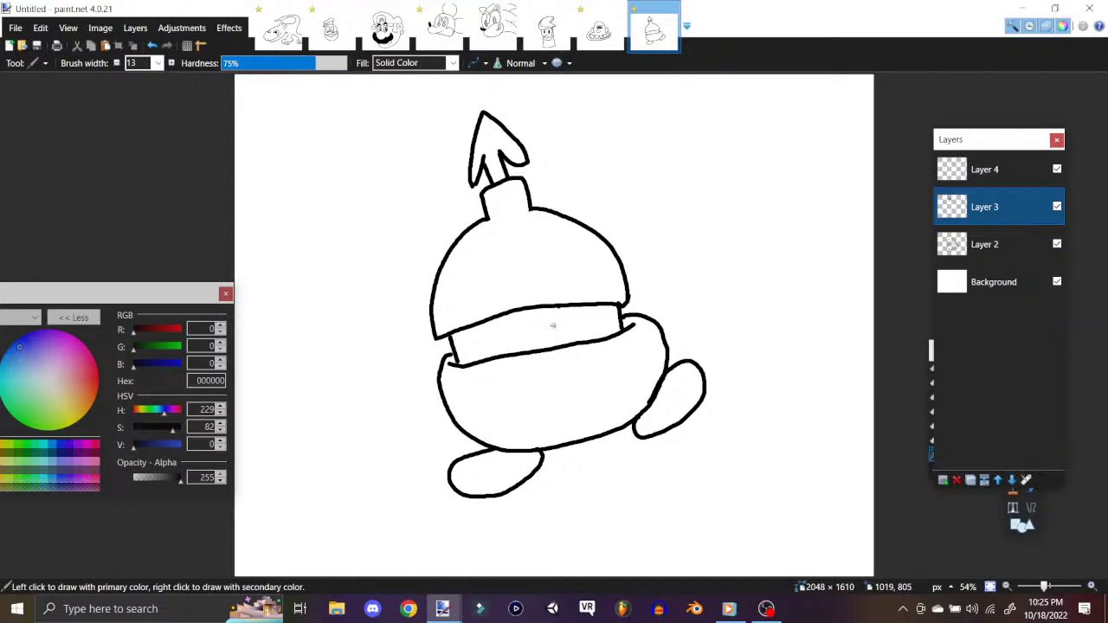
mouse_move(552, 328)
left_mouse_down()
mouse_move(562, 306)
mouse_move(581, 330)
mouse_move(570, 322)
mouse_move(564, 334)
left_mouse_up()
mouse_move(498, 341)
left_mouse_down()
mouse_move(513, 322)
mouse_move(524, 343)
mouse_move(511, 336)
mouse_move(500, 349)
mouse_move(506, 334)
left_mouse_up()
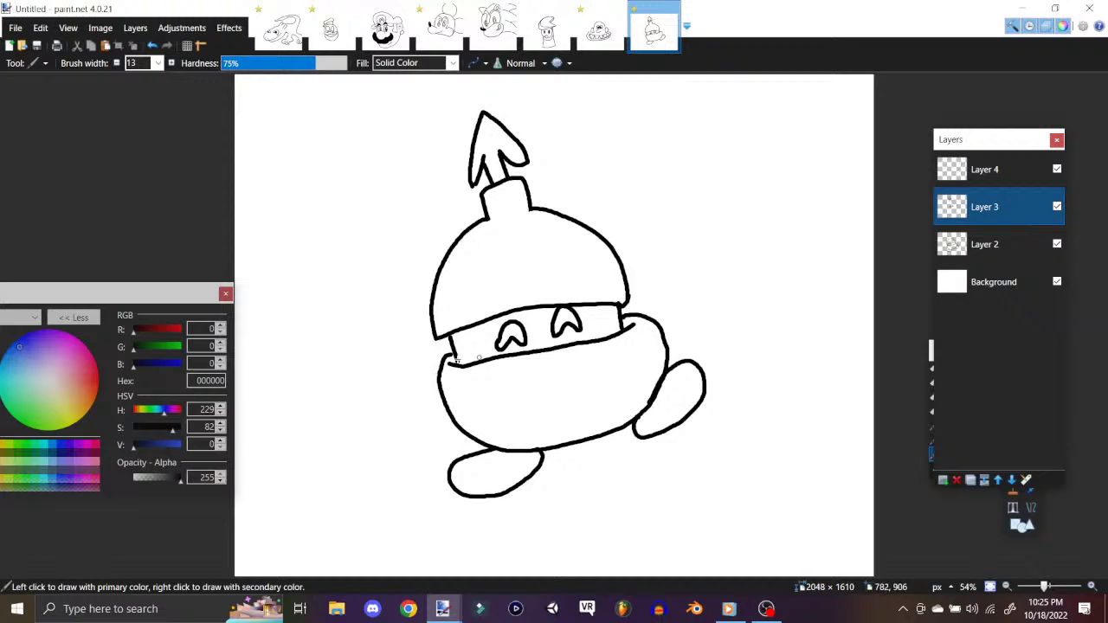
mouse_move(415, 372)
left_mouse_down()
mouse_move(388, 373)
mouse_move(388, 425)
mouse_move(424, 409)
mouse_move(425, 394)
mouse_move(434, 405)
mouse_move(422, 419)
left_mouse_up()
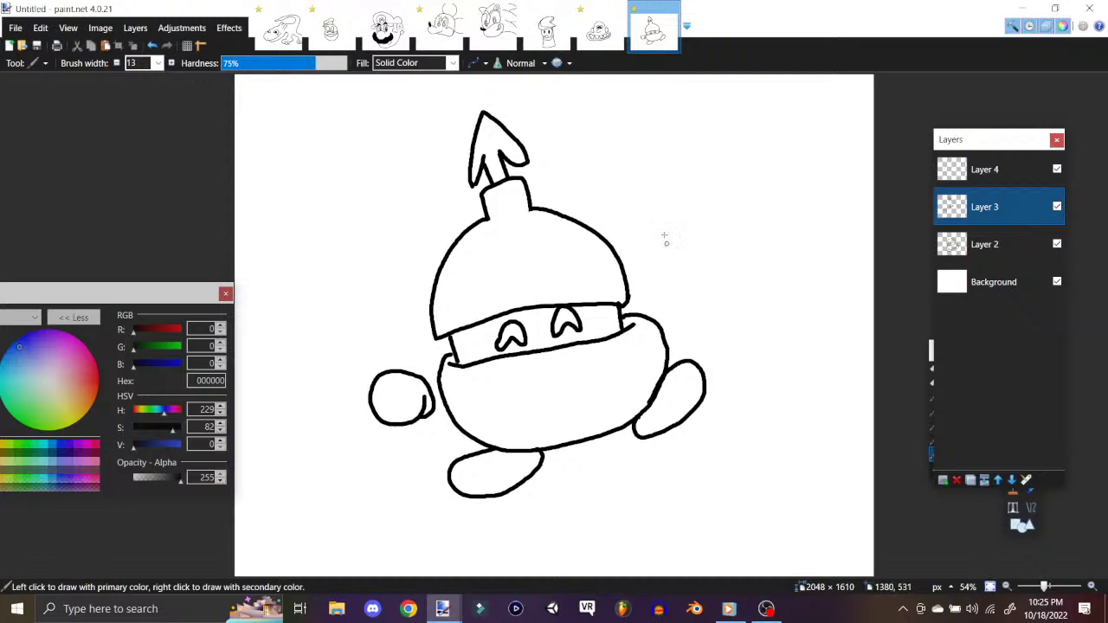
Step: Draw a curled fist on the other side of the body, with a slanted two-line spear shaft rising from it
mouse_move(676, 297)
left_mouse_down()
mouse_move(669, 265)
mouse_move(683, 253)
mouse_move(705, 269)
mouse_move(700, 289)
mouse_move(689, 275)
mouse_move(675, 297)
mouse_move(690, 308)
mouse_move(717, 308)
mouse_move(735, 283)
mouse_move(676, 193)
left_mouse_up()
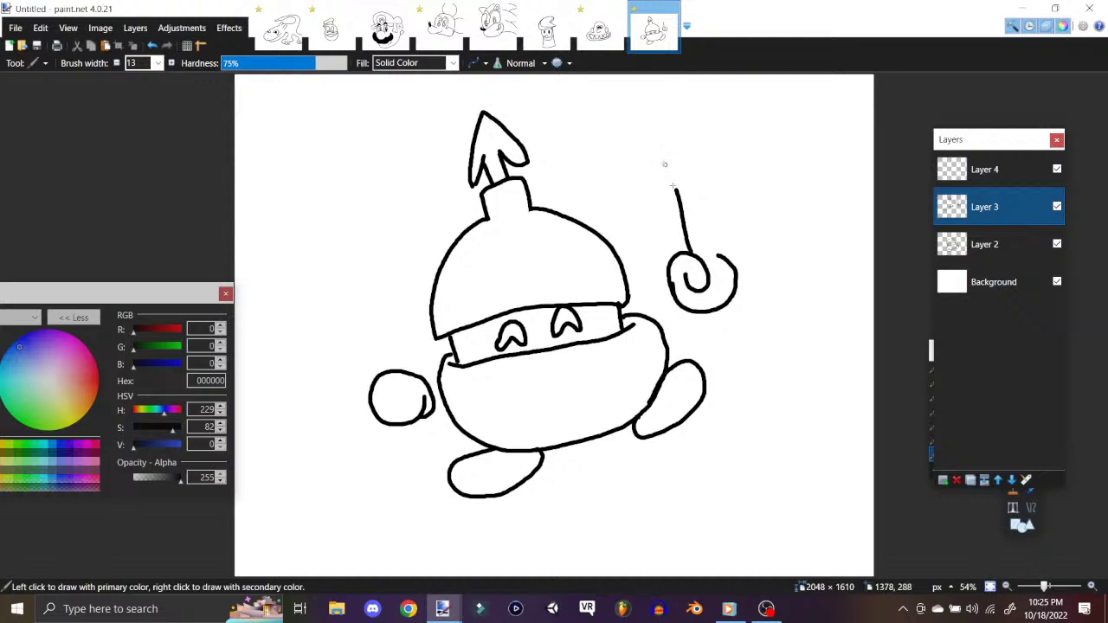
left_click_drag(677, 192, 667, 157)
left_click(152, 45)
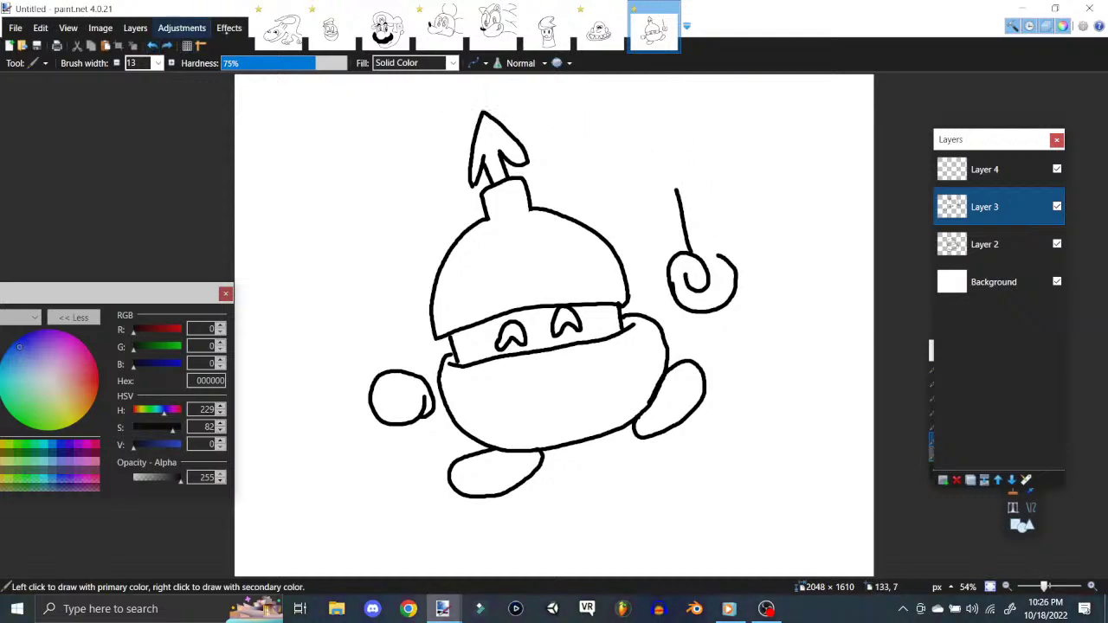
mouse_move(679, 192)
left_mouse_down()
mouse_move(661, 147)
mouse_move(678, 163)
mouse_move(710, 263)
mouse_move(719, 255)
mouse_move(718, 286)
left_mouse_up()
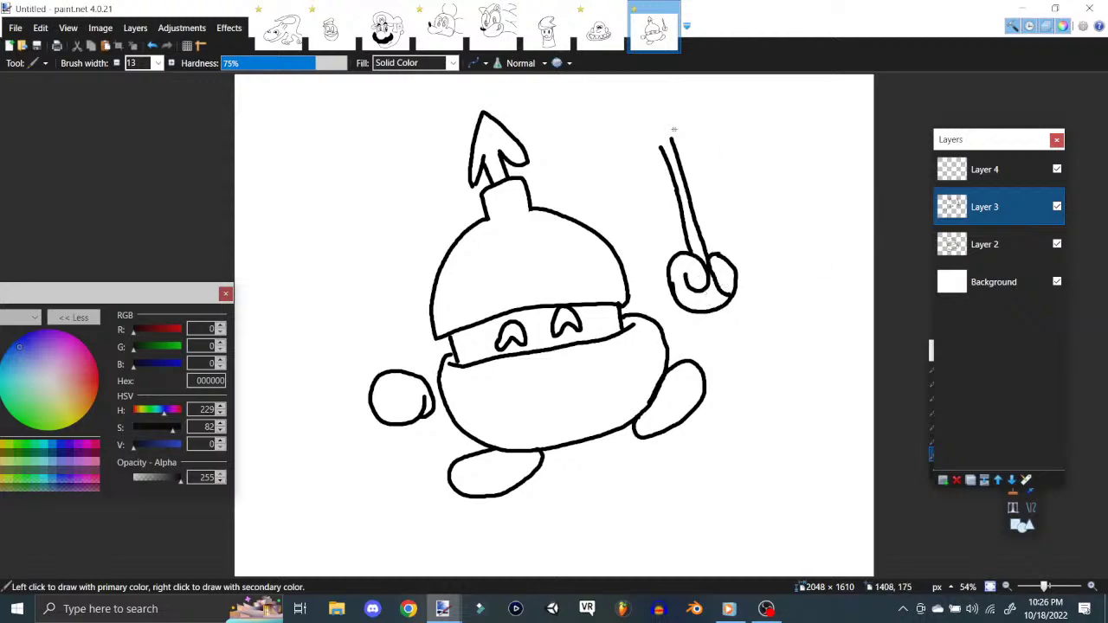
Step: Add a new layer above Layer 3 and draw the spear shaft's lower part on it, extending below the fist
left_click(135, 28)
left_click(170, 46)
mouse_move(703, 294)
left_mouse_down()
mouse_move(719, 351)
mouse_move(734, 374)
mouse_move(746, 371)
left_mouse_up()
left_click_drag(717, 284, 743, 371)
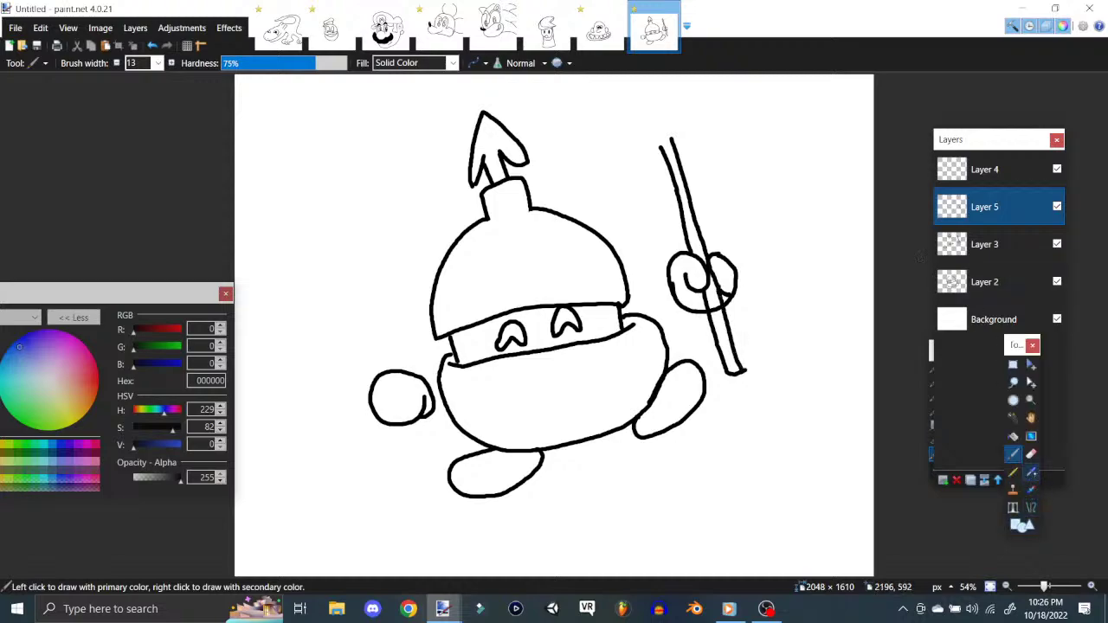
Step: Erase the part of the fist outline on Layer 3 that crosses the spear shaft
left_click(1034, 453)
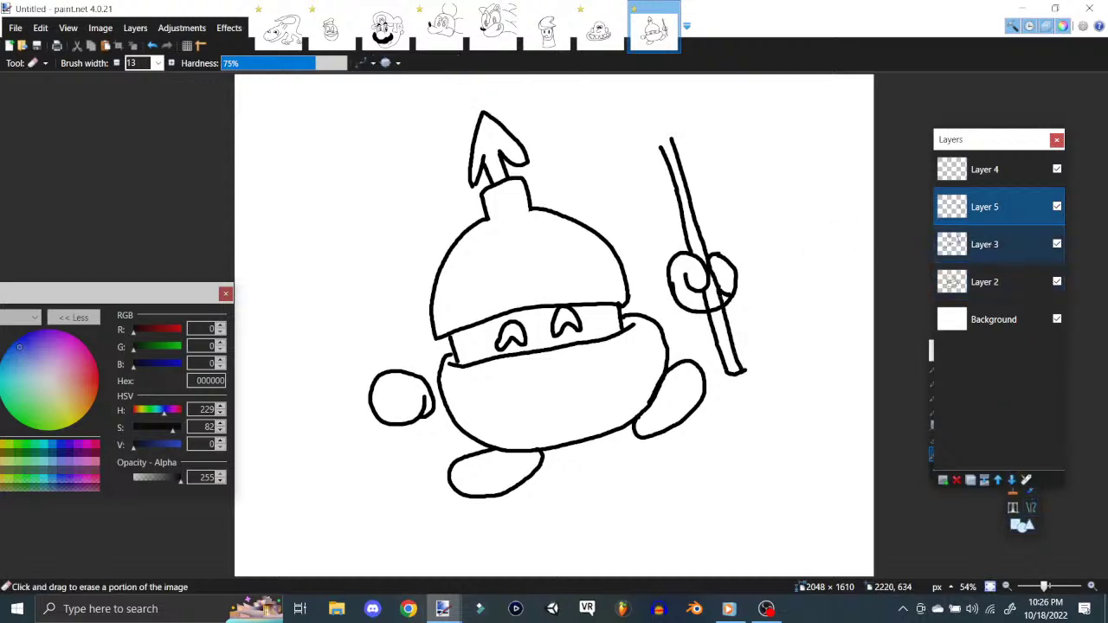
left_click(956, 242)
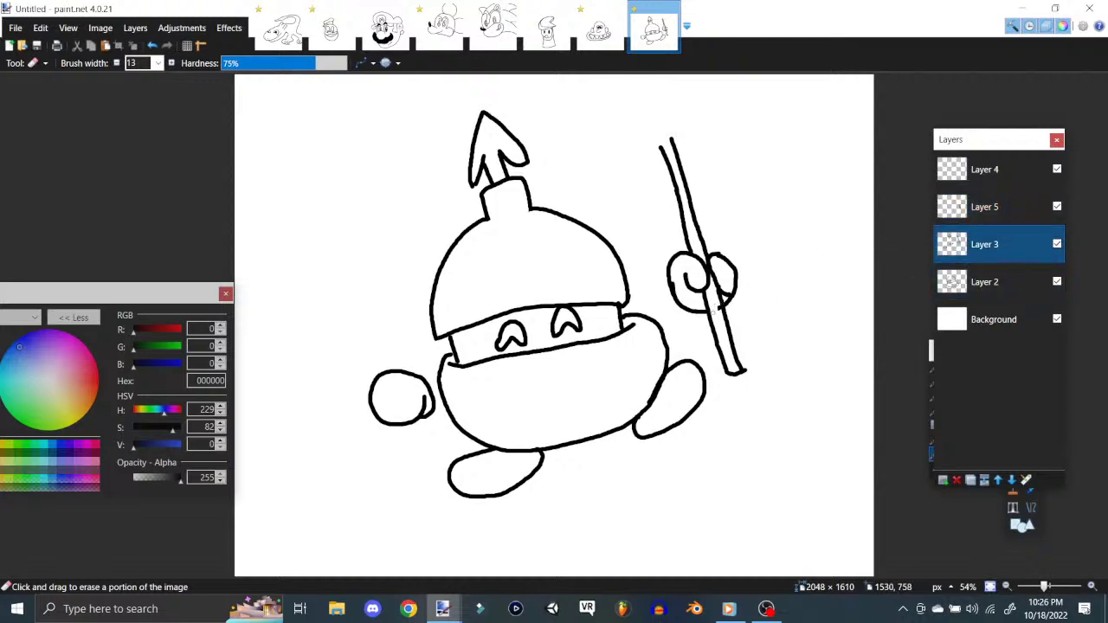
left_click_drag(719, 306, 728, 293)
Step: On Layer 3, shorten the spear shaft's upper end and draw a pointed spearhead on top of it
left_click(984, 207)
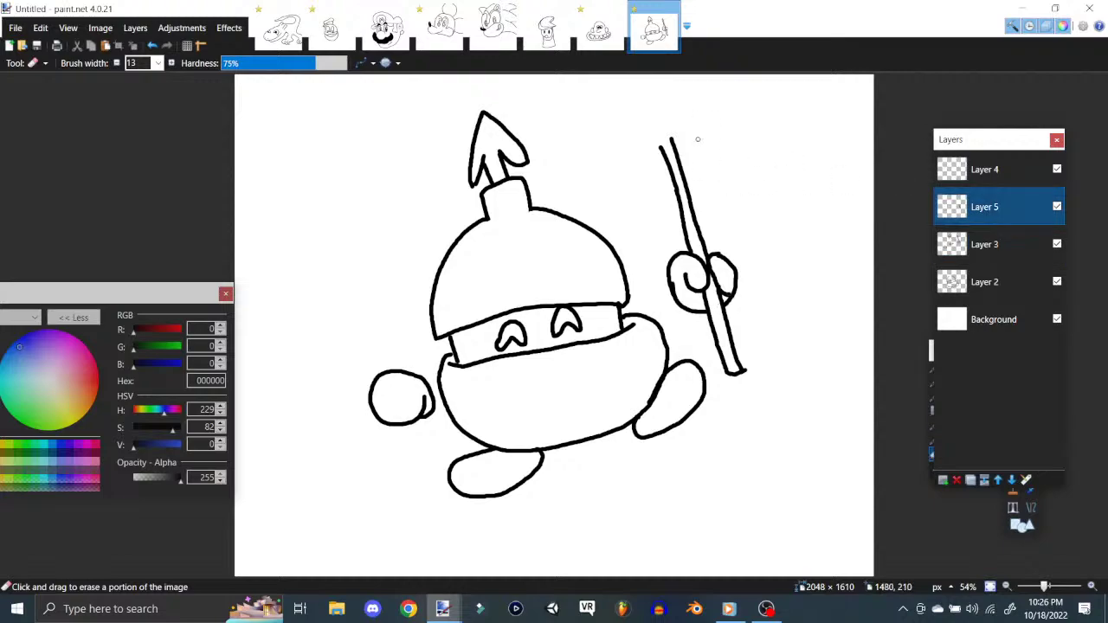
key("alt+Page_Down")
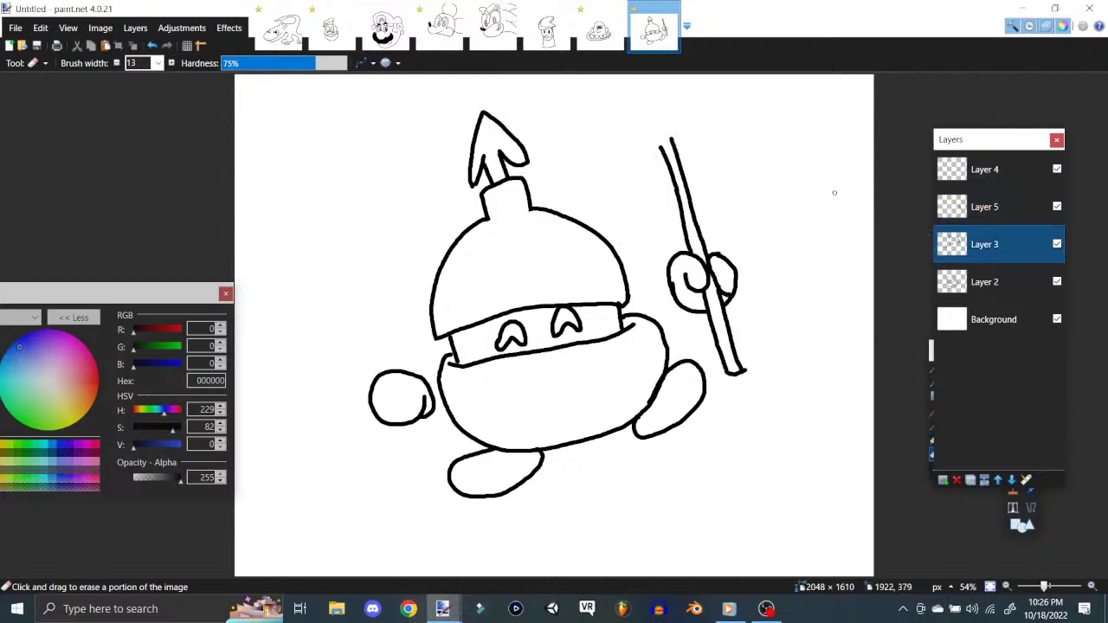
mouse_move(680, 144)
left_mouse_down()
mouse_move(692, 145)
mouse_move(672, 163)
mouse_move(680, 169)
left_mouse_up()
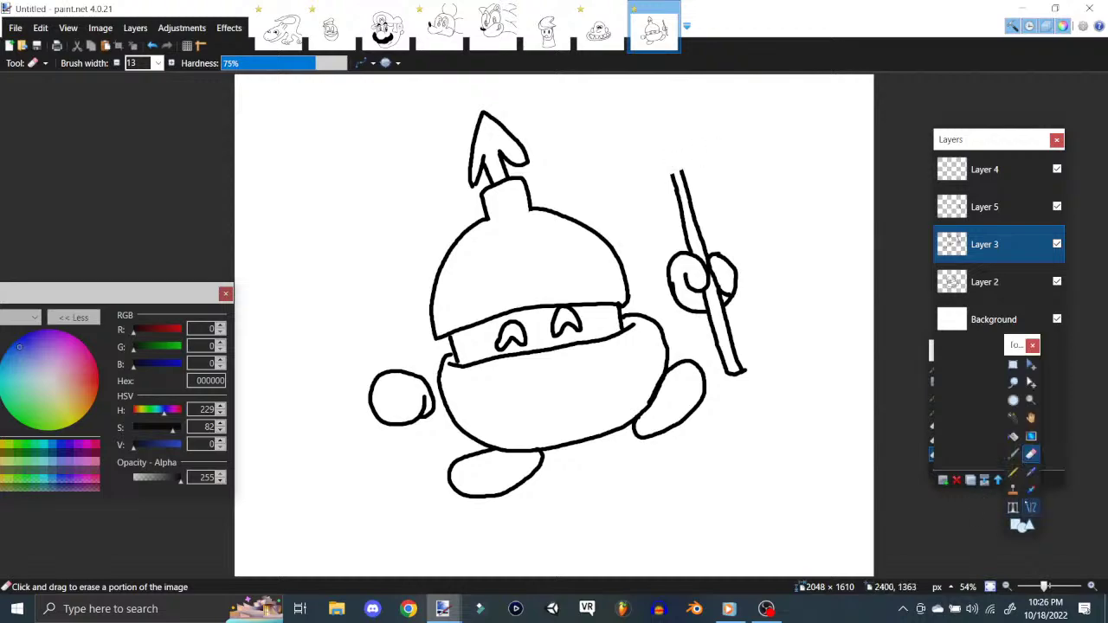
left_click(1014, 455)
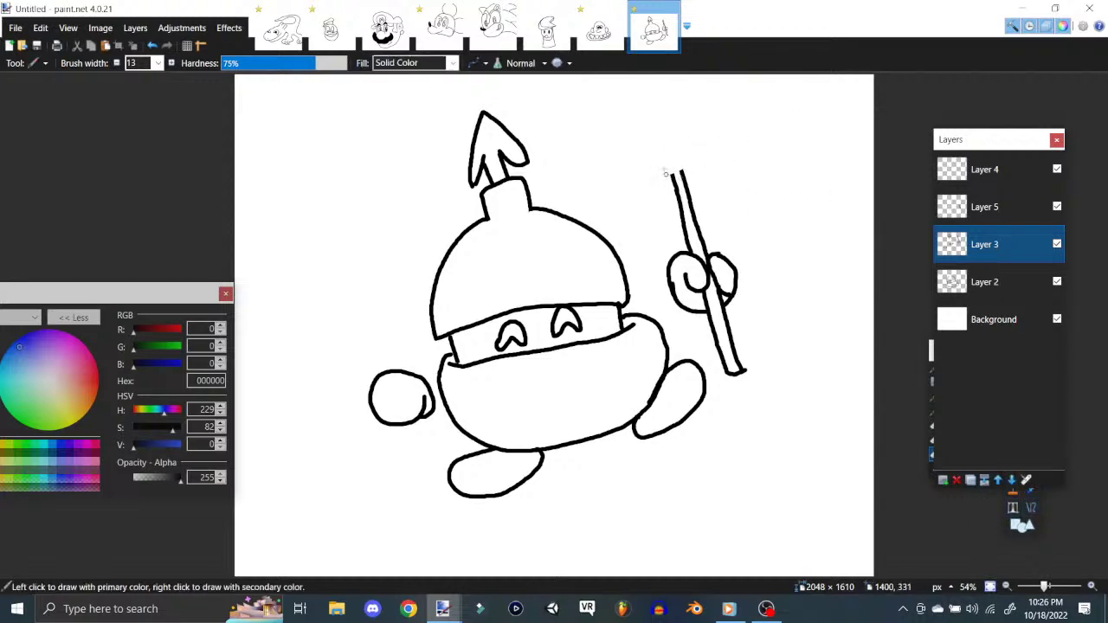
mouse_move(664, 181)
left_mouse_down()
mouse_move(681, 159)
mouse_move(665, 162)
mouse_move(667, 136)
mouse_move(640, 173)
mouse_move(669, 101)
mouse_move(704, 134)
mouse_move(685, 152)
left_mouse_up()
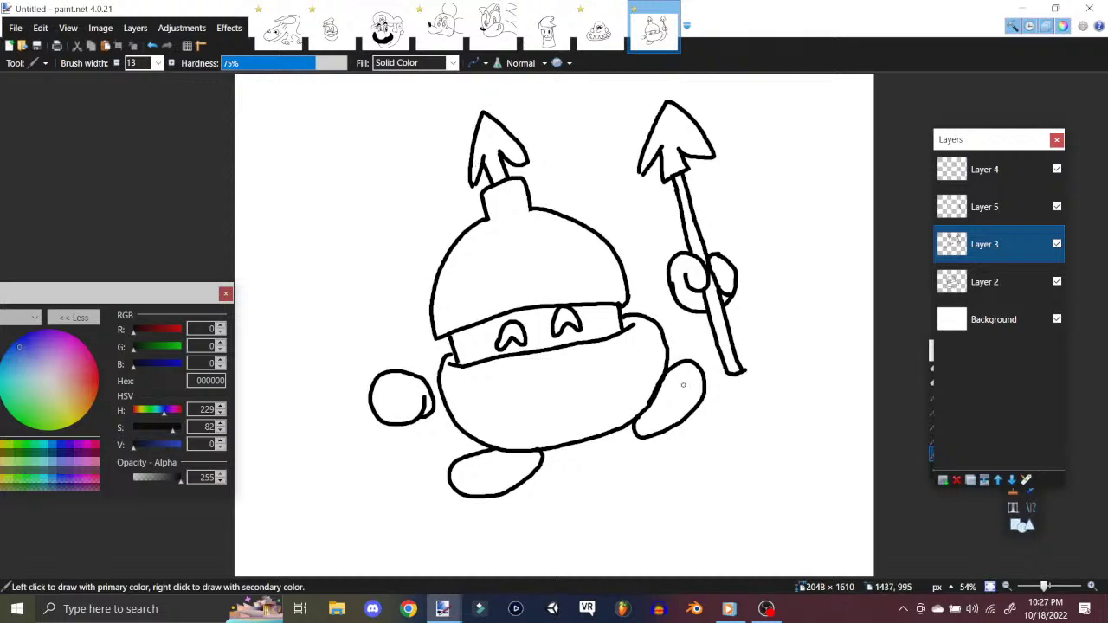
Step: On Layer 2, handwrite the artist's initials in the blank upper corner beside the helmet's arrow tip
left_click(974, 280)
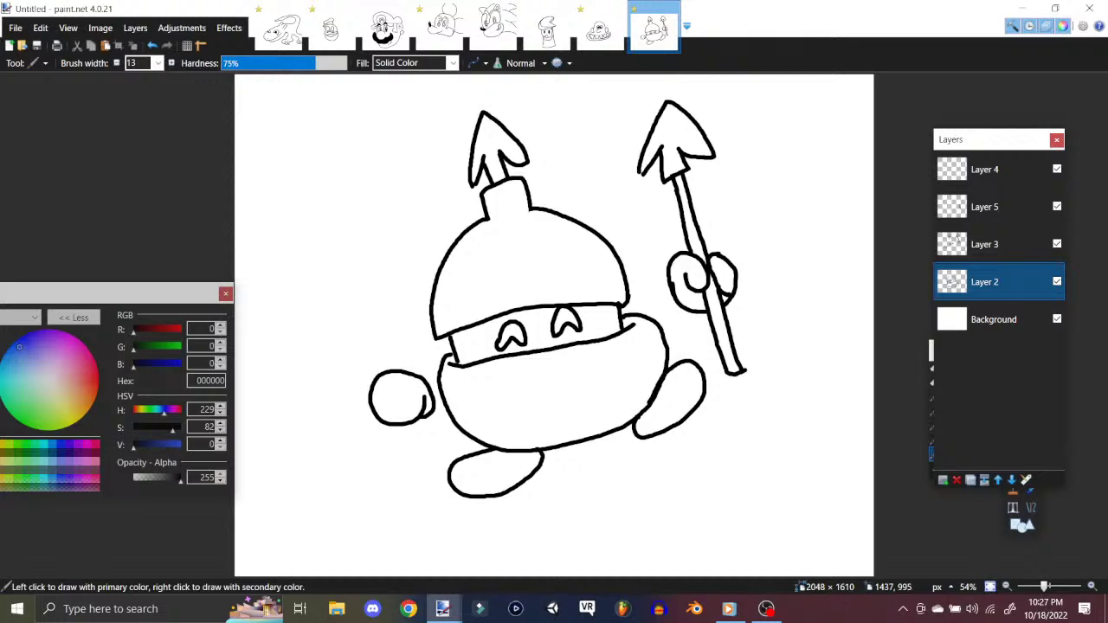
left_click_drag(109, 297, 144, 273)
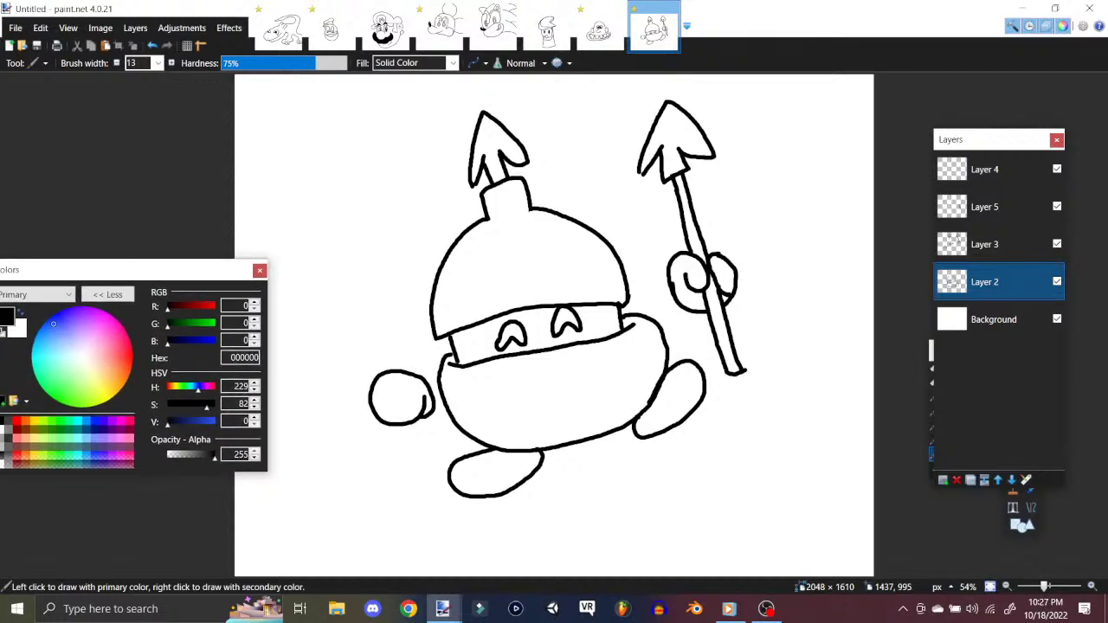
mouse_move(452, 349)
left_mouse_down()
mouse_move(460, 357)
mouse_move(456, 336)
left_mouse_up()
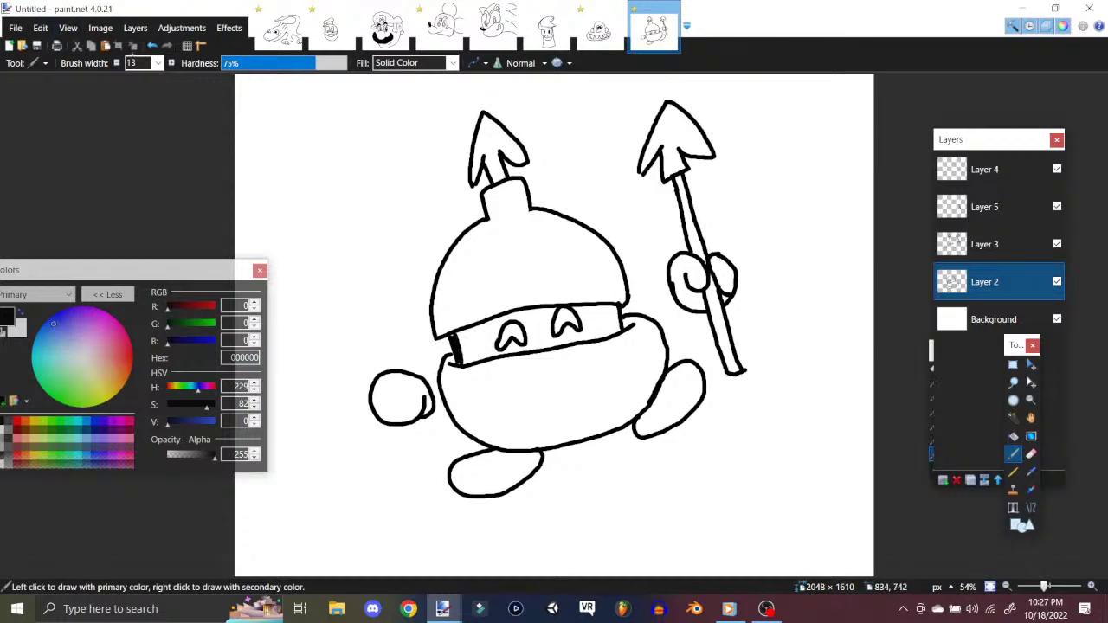
left_click(151, 45)
left_click_drag(249, 135, 282, 174)
mouse_move(271, 132)
left_mouse_down()
mouse_move(291, 111)
mouse_move(323, 143)
mouse_move(323, 115)
mouse_move(329, 131)
mouse_move(402, 87)
left_mouse_up()
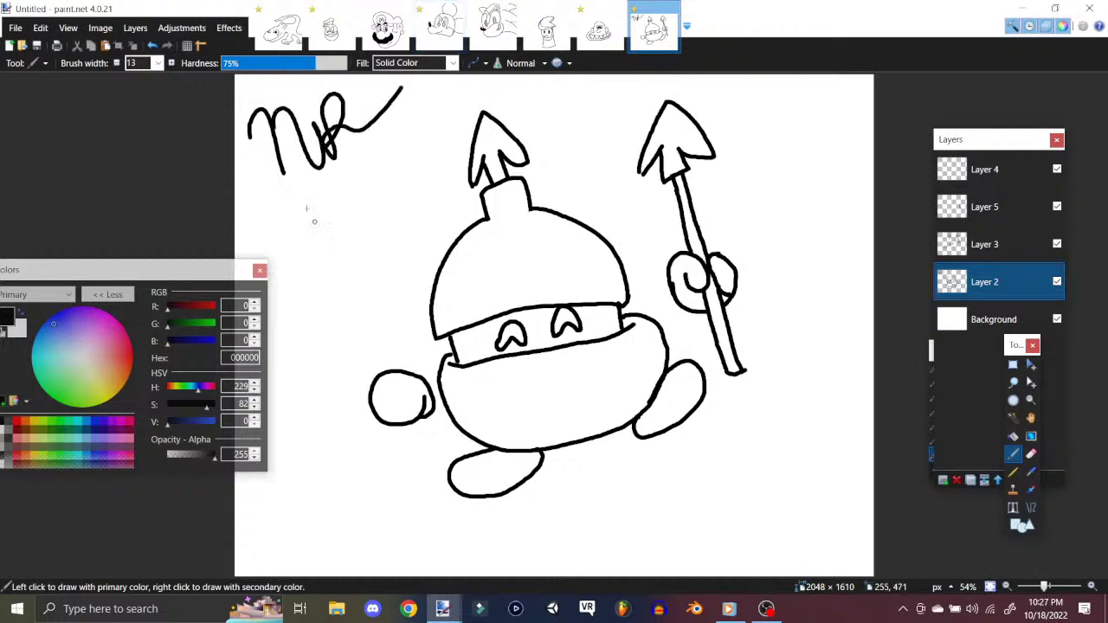
Step: Handwrite the date 10/18/22 beneath the initials on Layer 2
mouse_move(282, 199)
left_mouse_down()
mouse_move(298, 246)
mouse_move(335, 185)
mouse_move(329, 246)
left_mouse_up()
left_click_drag(348, 182, 350, 227)
mouse_move(366, 170)
left_mouse_down()
mouse_move(358, 185)
mouse_move(364, 169)
mouse_move(386, 237)
left_mouse_up()
mouse_move(398, 166)
left_mouse_down()
mouse_move(427, 209)
mouse_move(447, 187)
left_mouse_up()
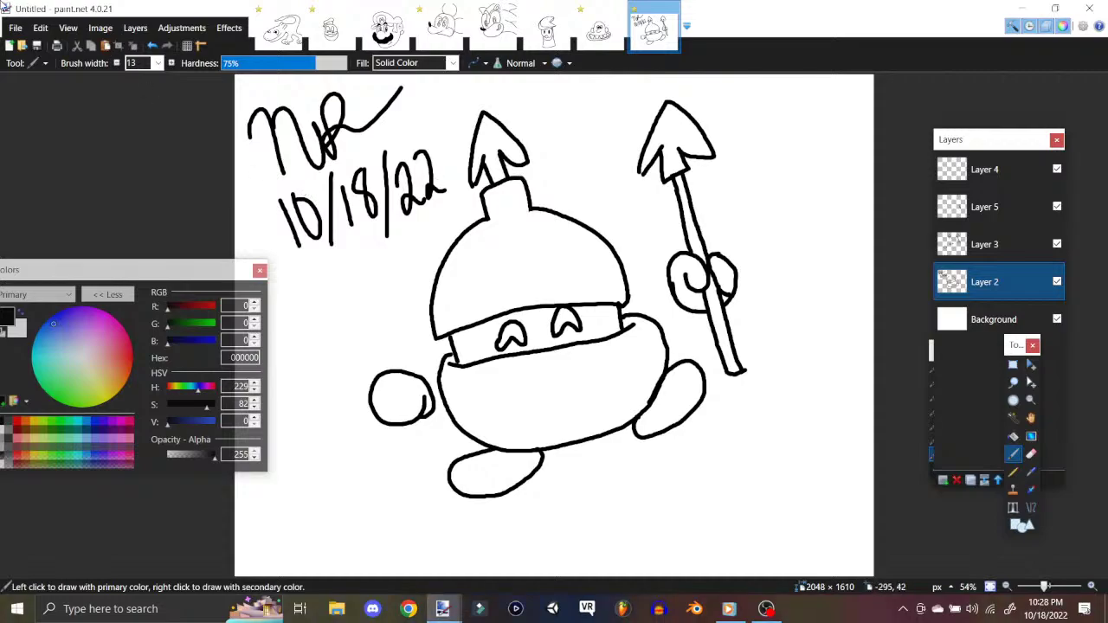
Step: Save the image in the Drawings folder as a paint.net file named Togatta Knight
left_click(15, 28)
left_click(50, 154)
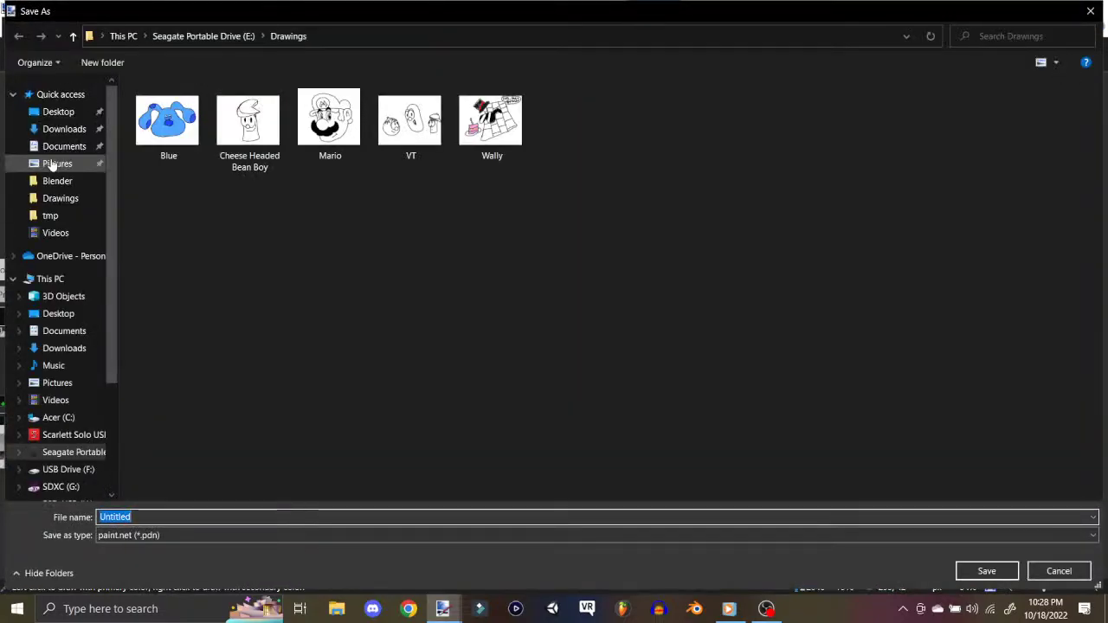
type("Togatta Knight")
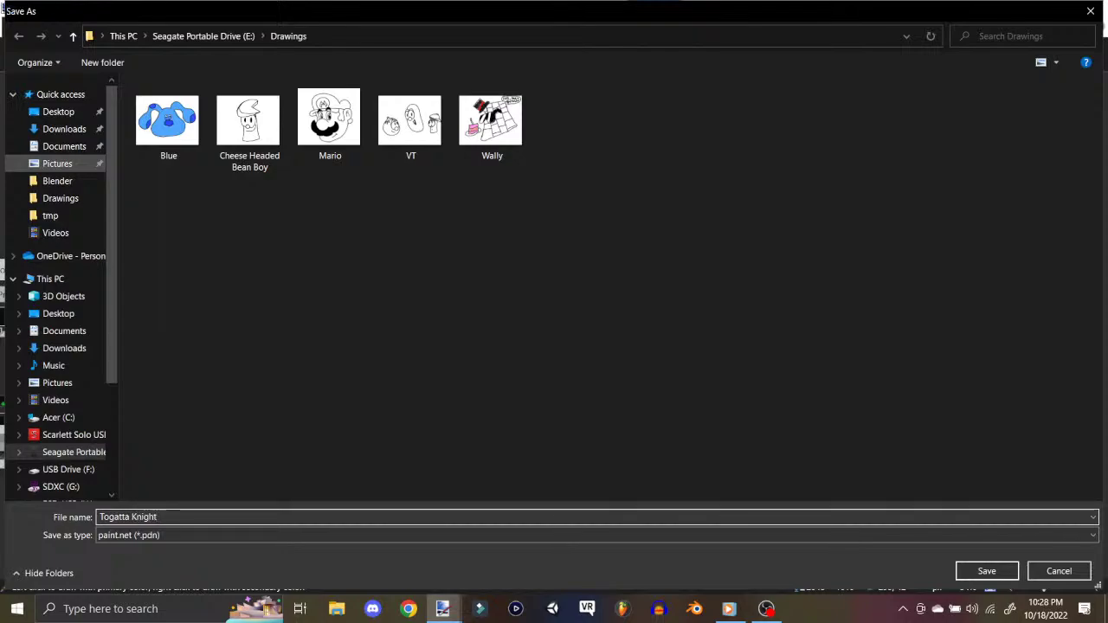
key("Return")
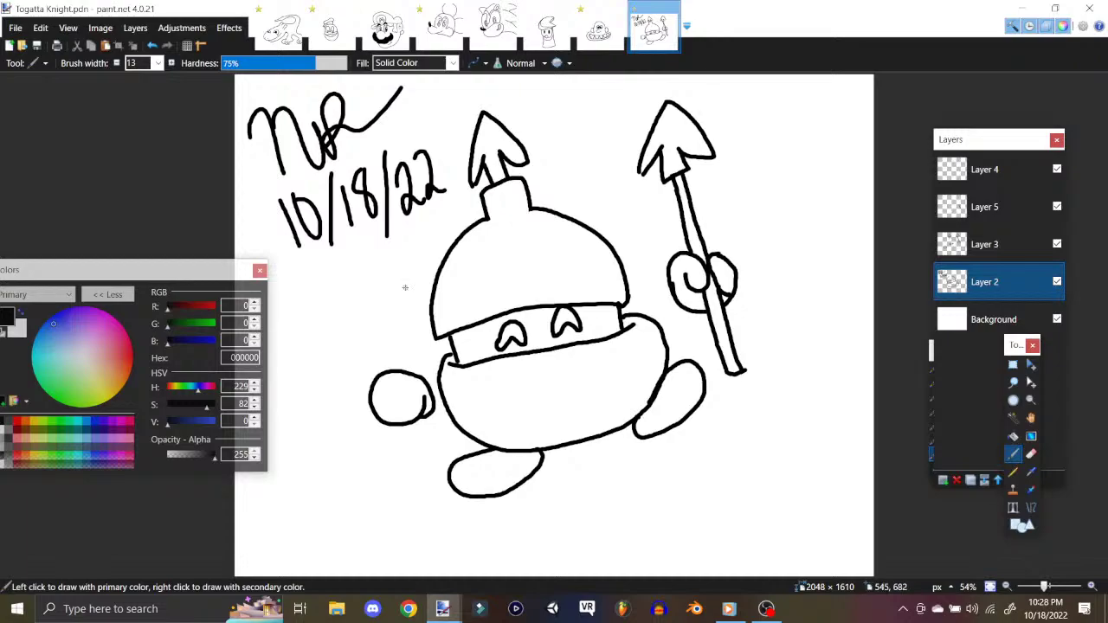
Step: Add a blank layer above Layer 2 in the Togatta Knight image
left_click(105, 31)
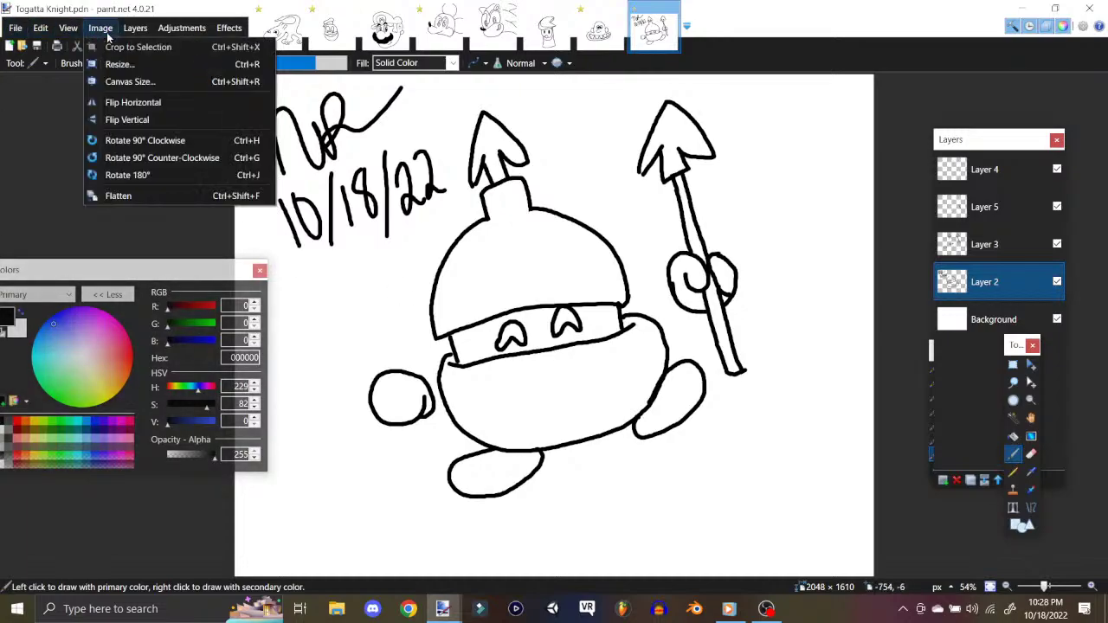
mouse_move(135, 27)
left_click(139, 47)
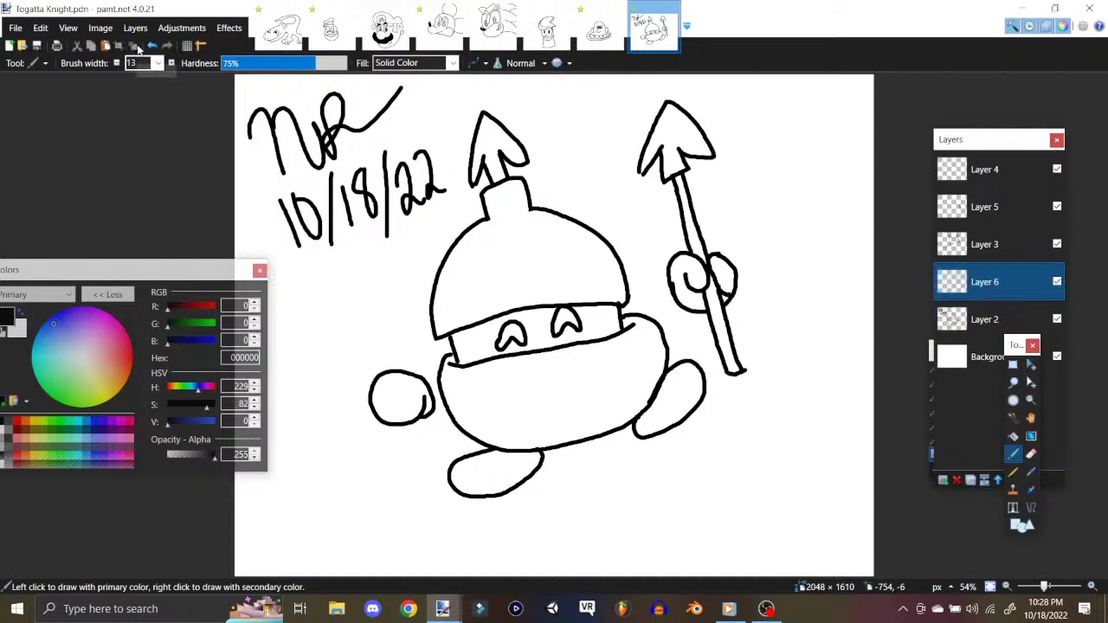
Step: Create another blank image of 2048 × 1610 pixels and add one blank layer above its background
left_click(19, 28)
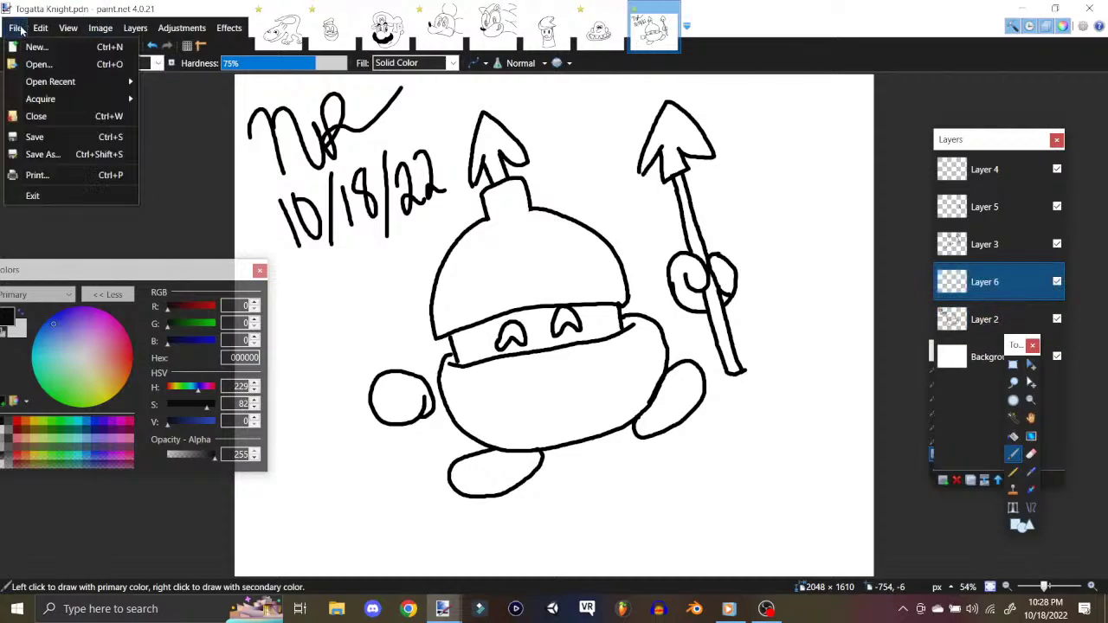
left_click(28, 46)
left_click(543, 393)
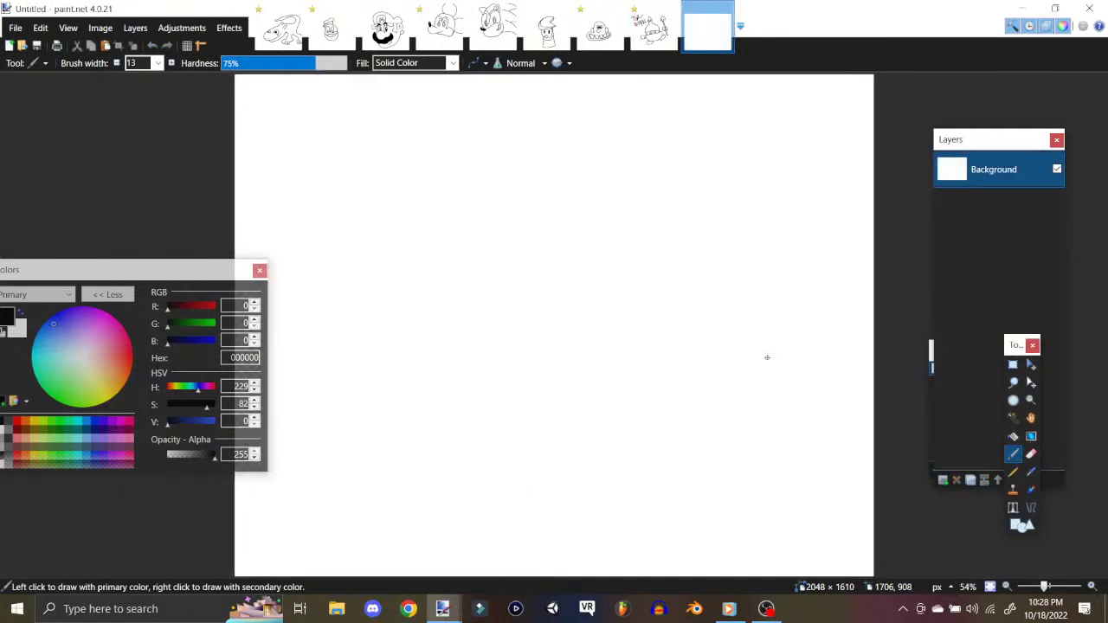
left_click(135, 27)
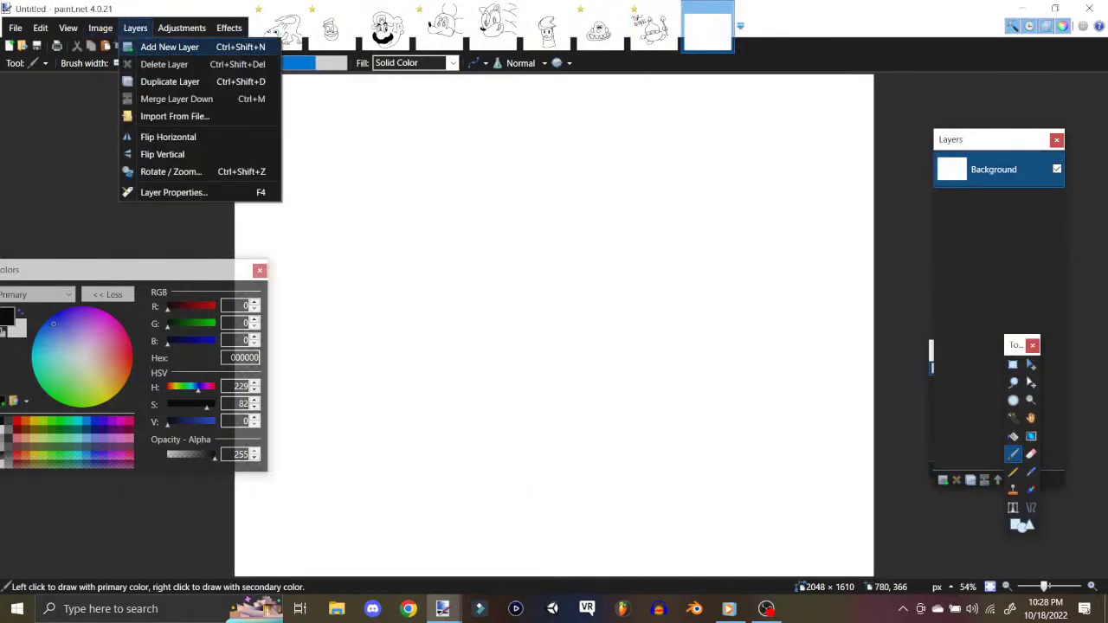
left_click(173, 45)
Step: On Layer 2, draw a large, slightly tilted six-sided head outline with straight black strokes
left_click_drag(384, 244, 511, 218)
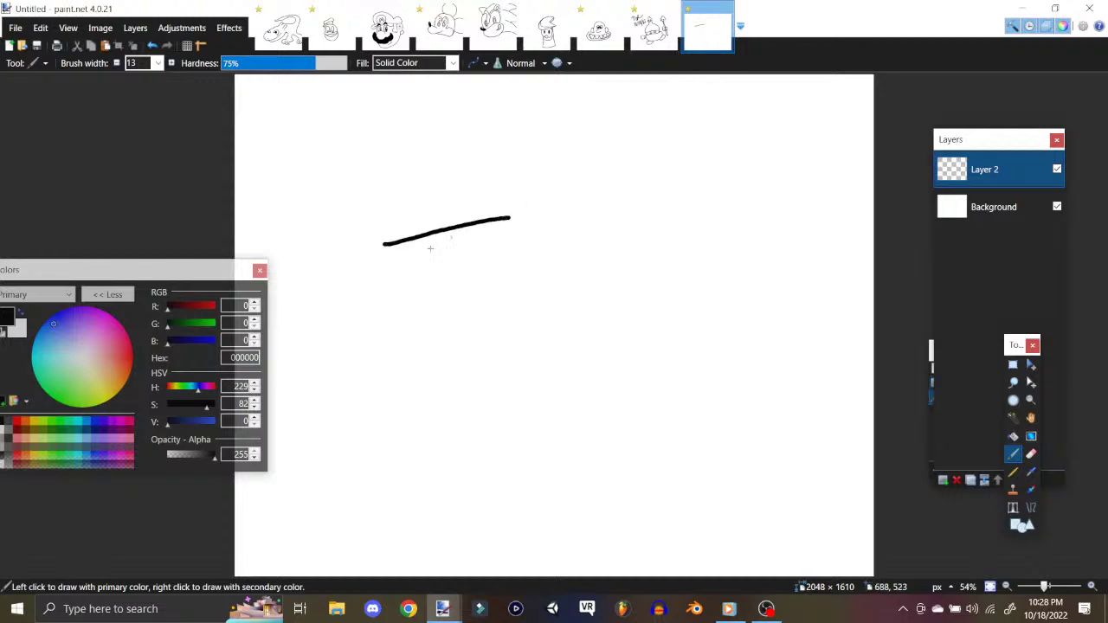
left_click_drag(385, 245, 342, 330)
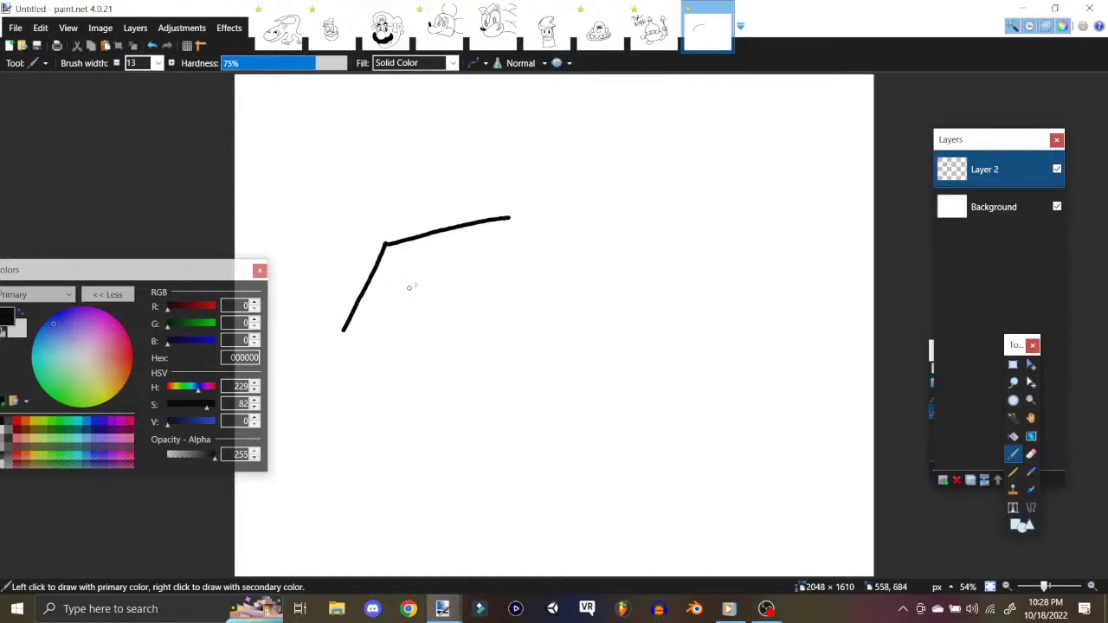
mouse_move(350, 321)
left_mouse_down()
mouse_move(332, 357)
mouse_move(394, 444)
mouse_move(596, 401)
left_mouse_up()
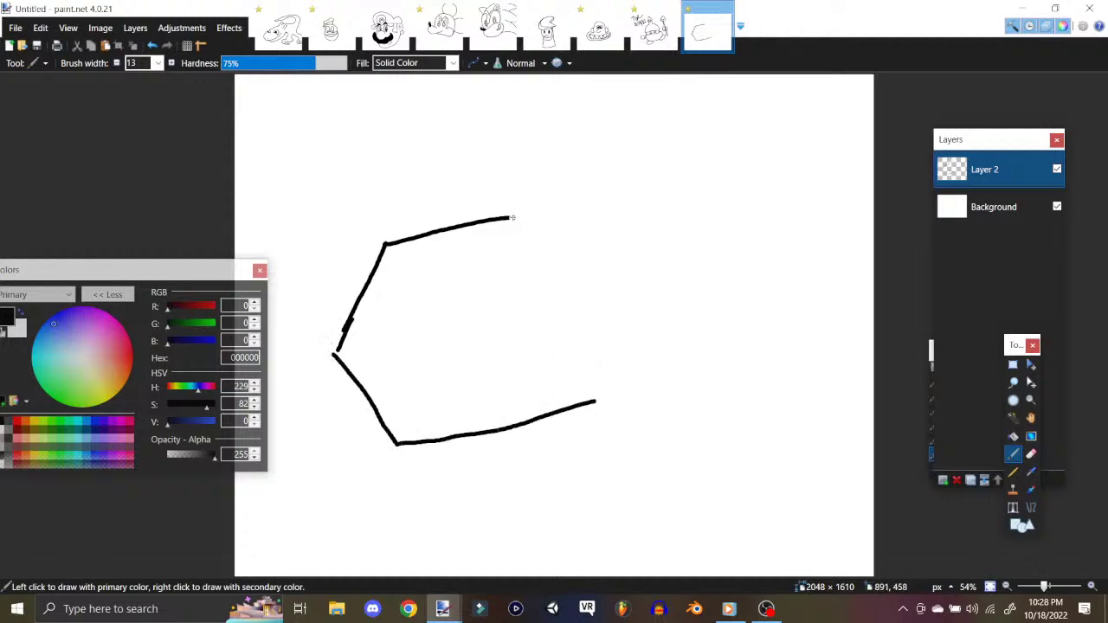
mouse_move(506, 217)
left_mouse_down()
mouse_move(628, 305)
mouse_move(596, 410)
left_mouse_up()
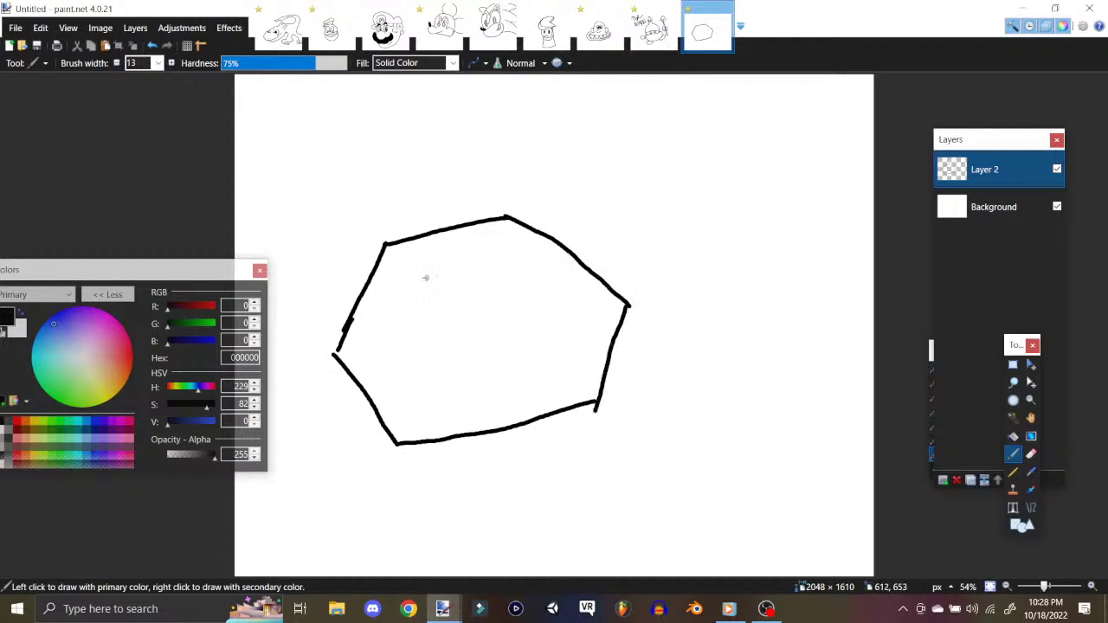
Step: Draw a double-lobed eye area inside the head, surround it with a second outline, and add two black oval pupils with white highlights
mouse_move(439, 275)
left_mouse_down()
mouse_move(377, 330)
mouse_move(414, 374)
mouse_move(475, 351)
left_mouse_up()
mouse_move(440, 276)
left_mouse_down()
mouse_move(489, 241)
mouse_move(558, 265)
mouse_move(568, 326)
mouse_move(479, 343)
left_mouse_up()
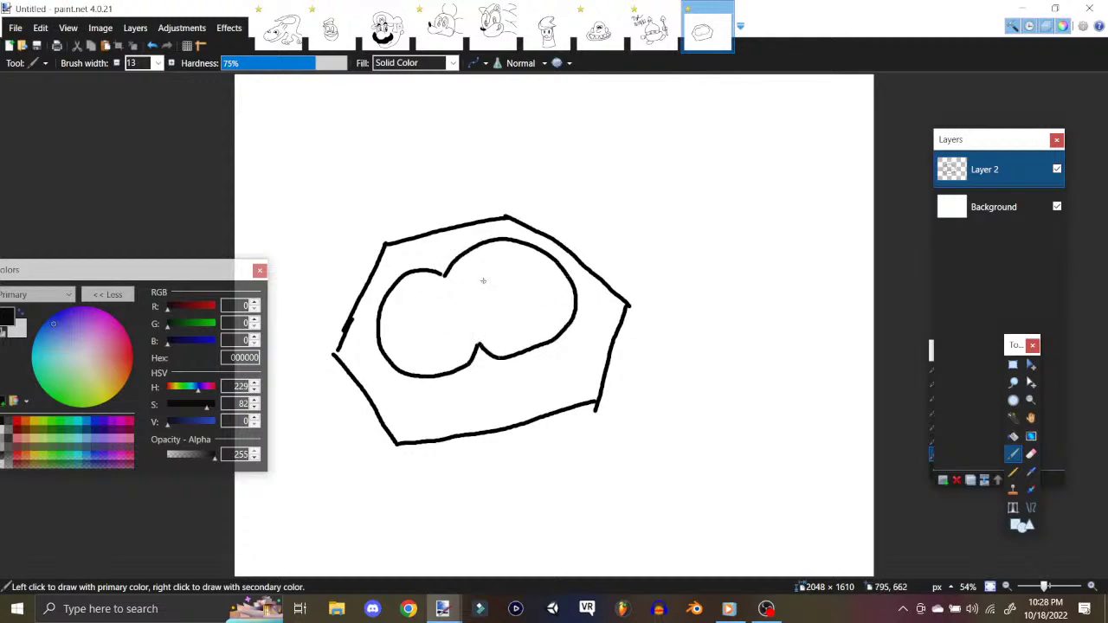
mouse_move(433, 260)
left_mouse_down()
mouse_move(383, 267)
mouse_move(361, 323)
mouse_move(365, 355)
mouse_move(413, 398)
mouse_move(465, 394)
mouse_move(482, 371)
mouse_move(518, 376)
mouse_move(579, 344)
mouse_move(591, 311)
mouse_move(558, 247)
mouse_move(491, 228)
mouse_move(437, 264)
left_mouse_up()
mouse_move(508, 315)
left_mouse_down()
mouse_move(500, 272)
mouse_move(530, 294)
mouse_move(508, 315)
mouse_move(520, 283)
mouse_move(511, 312)
mouse_move(506, 301)
mouse_move(518, 313)
mouse_move(524, 300)
mouse_move(522, 318)
left_mouse_up()
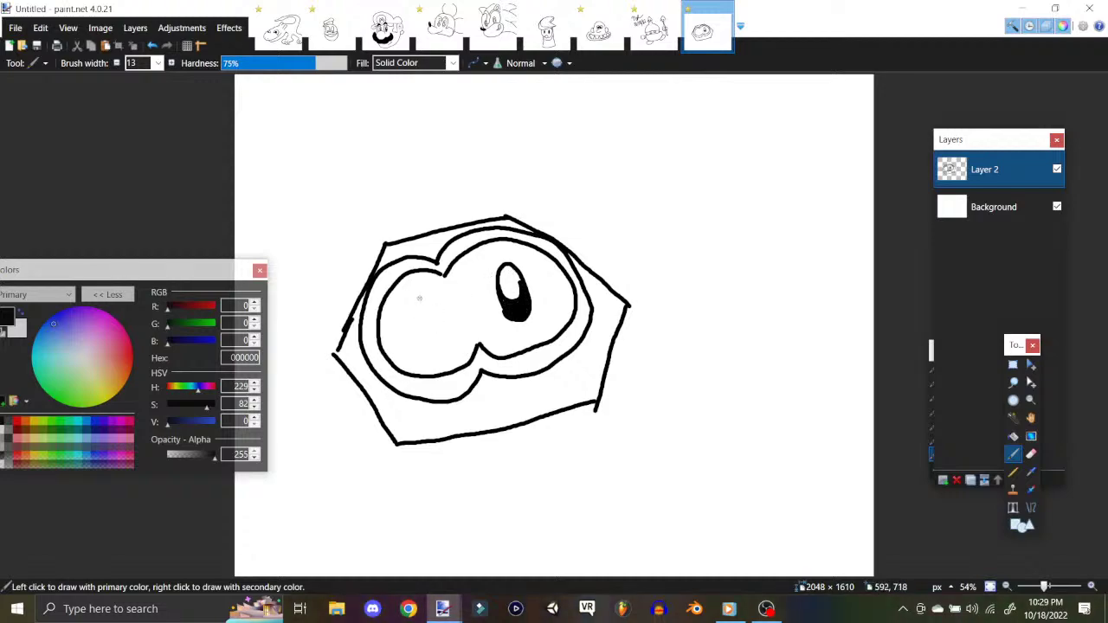
mouse_move(424, 298)
left_mouse_down()
mouse_move(431, 342)
mouse_move(452, 308)
mouse_move(425, 298)
mouse_move(446, 314)
mouse_move(433, 347)
mouse_move(433, 325)
mouse_move(437, 340)
mouse_move(448, 322)
mouse_move(444, 334)
left_mouse_up()
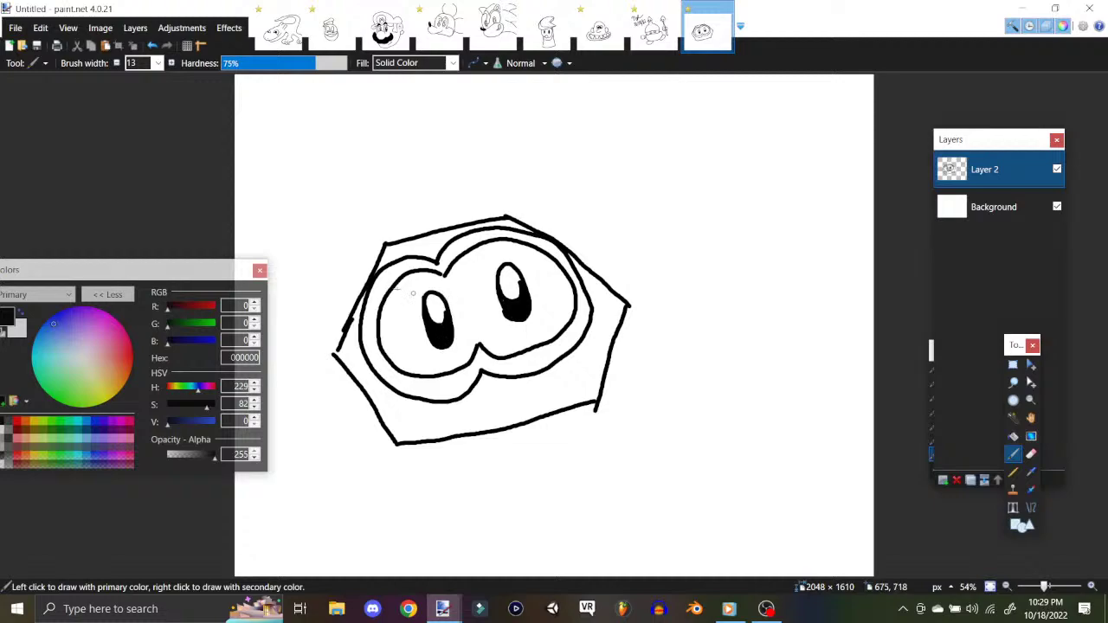
Step: Add short strokes linking the outer eye outline to the edges and corners of the six-sided head
left_click_drag(351, 333, 358, 319)
left_click_drag(582, 287, 594, 300)
left_click_drag(385, 252, 389, 261)
Step: Draw a round body below the head with two outstretched arms ending in round hands
mouse_move(474, 435)
left_mouse_down()
mouse_move(464, 476)
mouse_move(529, 522)
mouse_move(579, 474)
mouse_move(536, 420)
mouse_move(626, 398)
left_mouse_up()
mouse_move(580, 456)
left_mouse_down()
mouse_move(675, 379)
mouse_move(627, 422)
left_mouse_up()
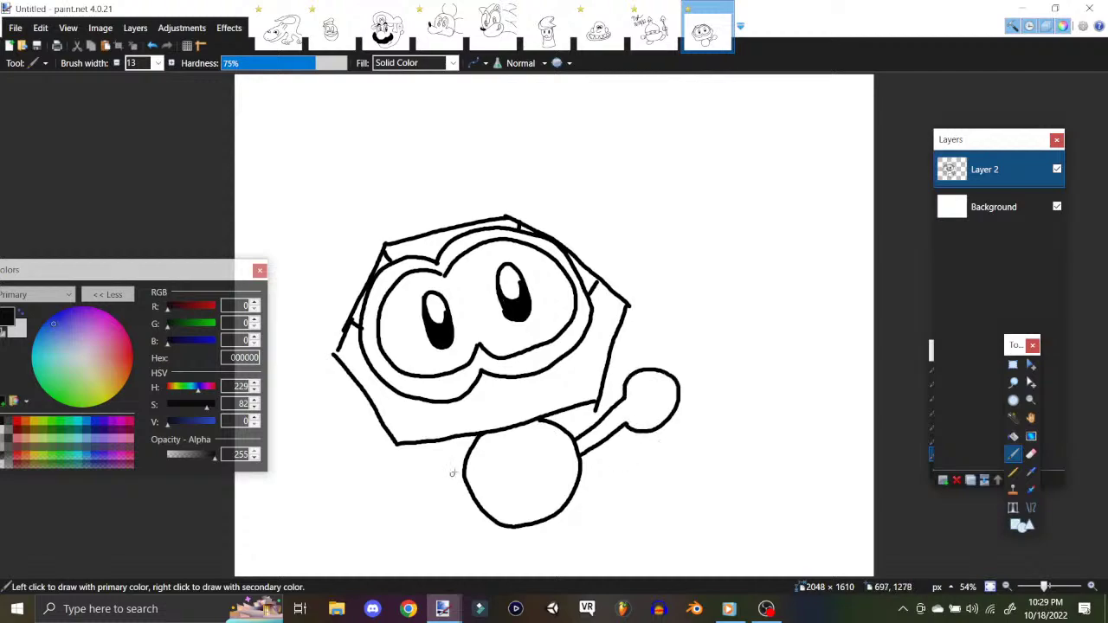
mouse_move(464, 466)
left_mouse_down()
mouse_move(335, 462)
mouse_move(404, 502)
mouse_move(472, 486)
left_mouse_up()
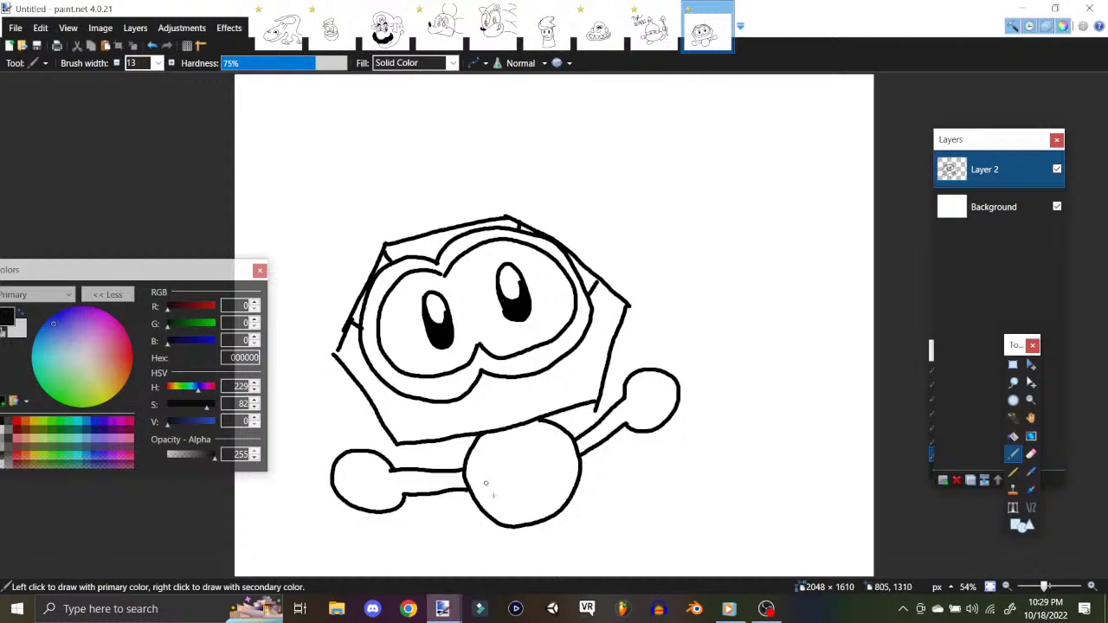
Step: Add two short legs with oval feet and a jagged, toothed zipper band down the middle of the body
mouse_move(498, 531)
left_mouse_down()
mouse_move(475, 553)
mouse_move(487, 569)
mouse_move(530, 567)
mouse_move(535, 550)
mouse_move(518, 529)
left_mouse_up()
mouse_move(574, 494)
left_mouse_down()
mouse_move(615, 502)
mouse_move(580, 511)
mouse_move(611, 517)
mouse_move(652, 472)
mouse_move(605, 539)
left_mouse_up()
mouse_move(502, 431)
left_mouse_down()
mouse_move(502, 441)
mouse_move(519, 440)
mouse_move(491, 449)
mouse_move(522, 437)
mouse_move(535, 445)
mouse_move(518, 490)
mouse_move(494, 460)
mouse_move(530, 450)
left_mouse_up()
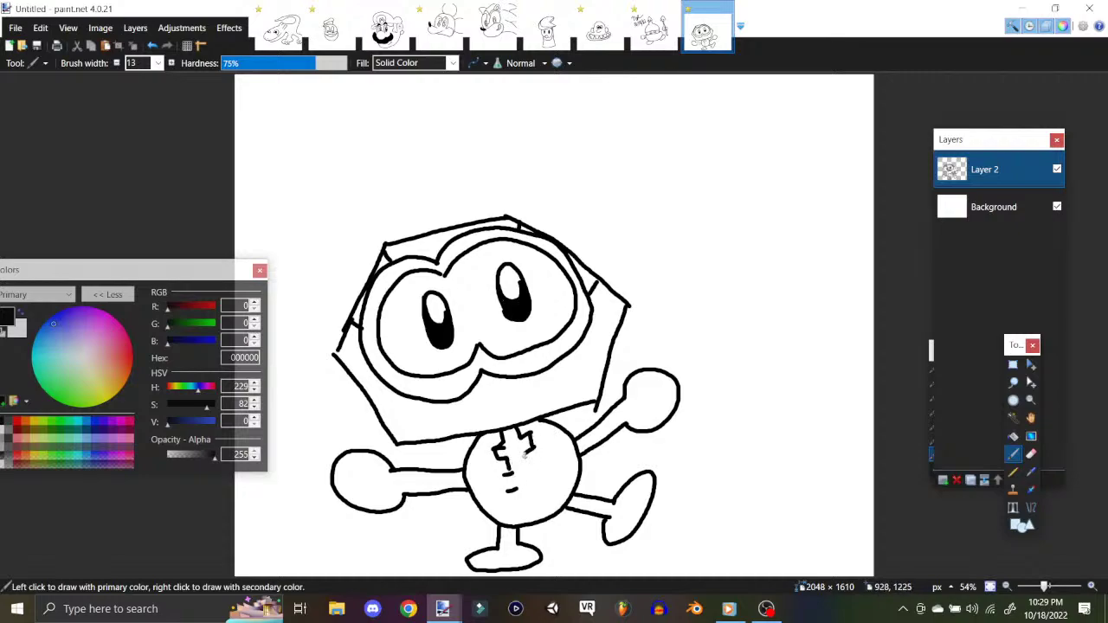
mouse_move(530, 452)
left_mouse_down()
mouse_move(543, 480)
mouse_move(540, 468)
mouse_move(508, 477)
mouse_move(517, 493)
mouse_move(533, 485)
mouse_move(546, 497)
mouse_move(508, 508)
mouse_move(550, 504)
mouse_move(526, 519)
left_mouse_up()
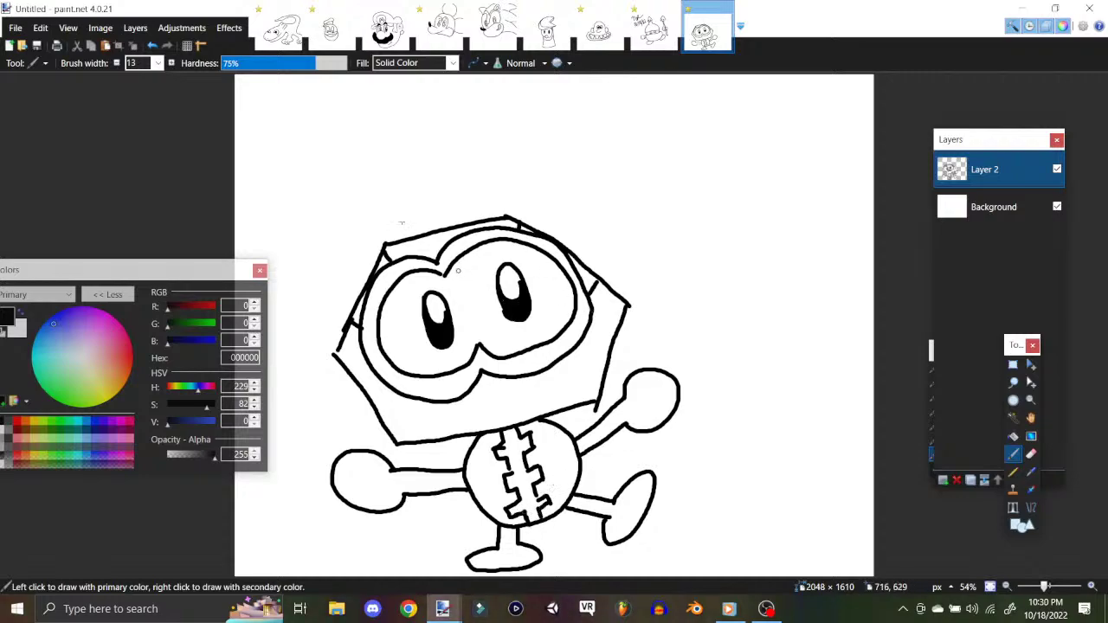
Step: Handwrite the name Boomer above the character's head
mouse_move(327, 192)
left_mouse_down()
mouse_move(352, 234)
mouse_move(362, 189)
mouse_move(358, 243)
left_mouse_up()
left_click_drag(393, 196, 407, 199)
mouse_move(430, 189)
left_mouse_down()
mouse_move(443, 211)
mouse_move(487, 199)
left_mouse_up()
mouse_move(486, 201)
left_mouse_down()
mouse_move(496, 168)
mouse_move(522, 163)
left_mouse_up()
Step: Sign the drawing above the Boomer title and date it 10/18/22
left_click_drag(264, 99, 279, 135)
mouse_move(277, 100)
left_mouse_down()
mouse_move(312, 126)
mouse_move(322, 96)
mouse_move(338, 108)
mouse_move(333, 86)
mouse_move(331, 102)
mouse_move(402, 83)
left_mouse_up()
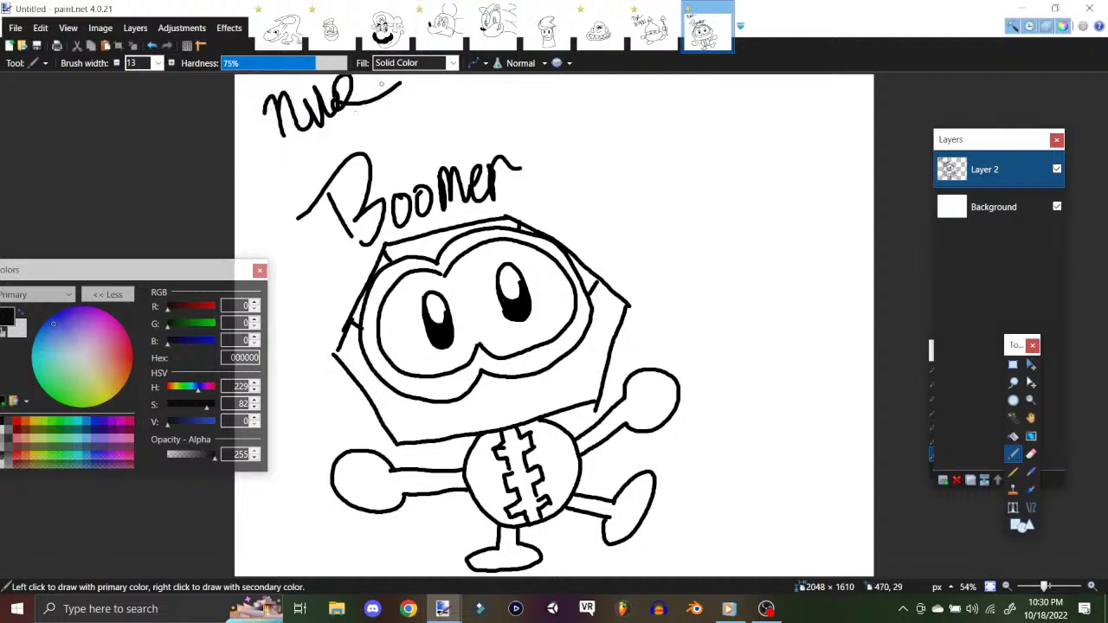
mouse_move(354, 112)
left_mouse_down()
mouse_move(354, 137)
mouse_move(367, 114)
mouse_move(388, 110)
mouse_move(394, 135)
left_mouse_up()
left_click_drag(414, 101, 406, 105)
left_click_drag(405, 104, 409, 130)
mouse_move(418, 142)
left_mouse_down()
mouse_move(436, 93)
mouse_move(451, 134)
mouse_move(478, 120)
left_mouse_up()
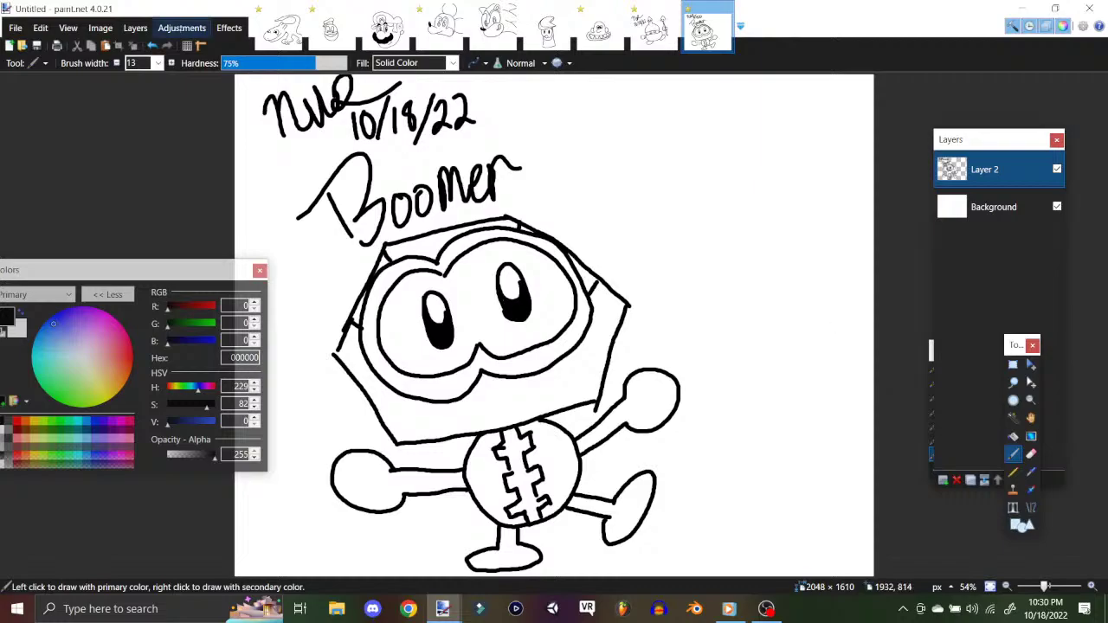
Step: Try extending the canvas height to 2048 pixels with a bottom-left anchor, and undo the change
left_click(101, 28)
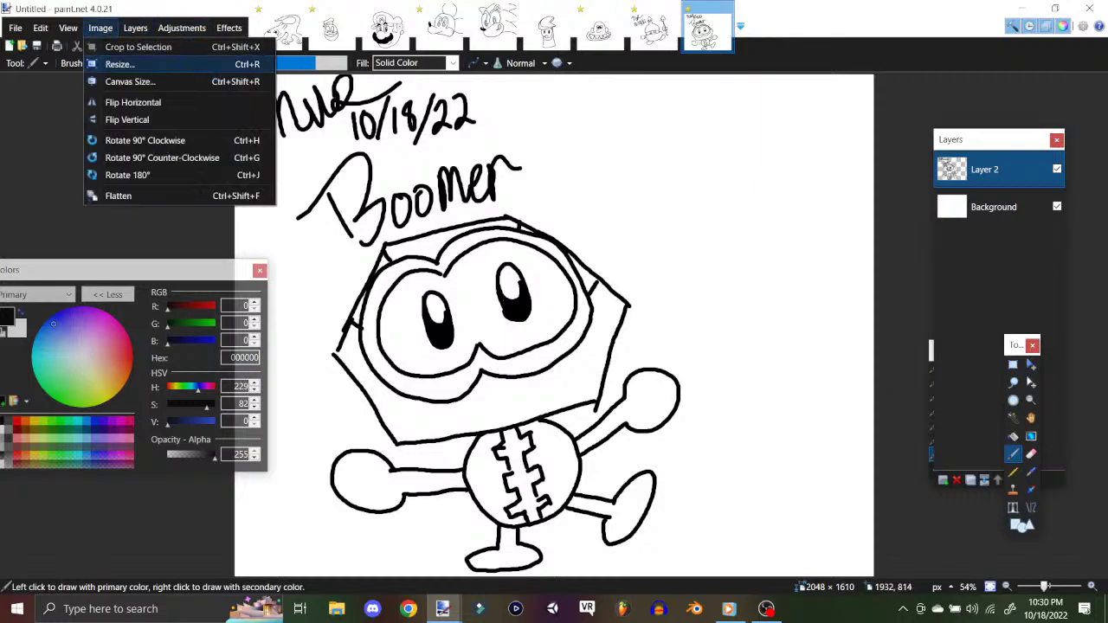
left_click(130, 81)
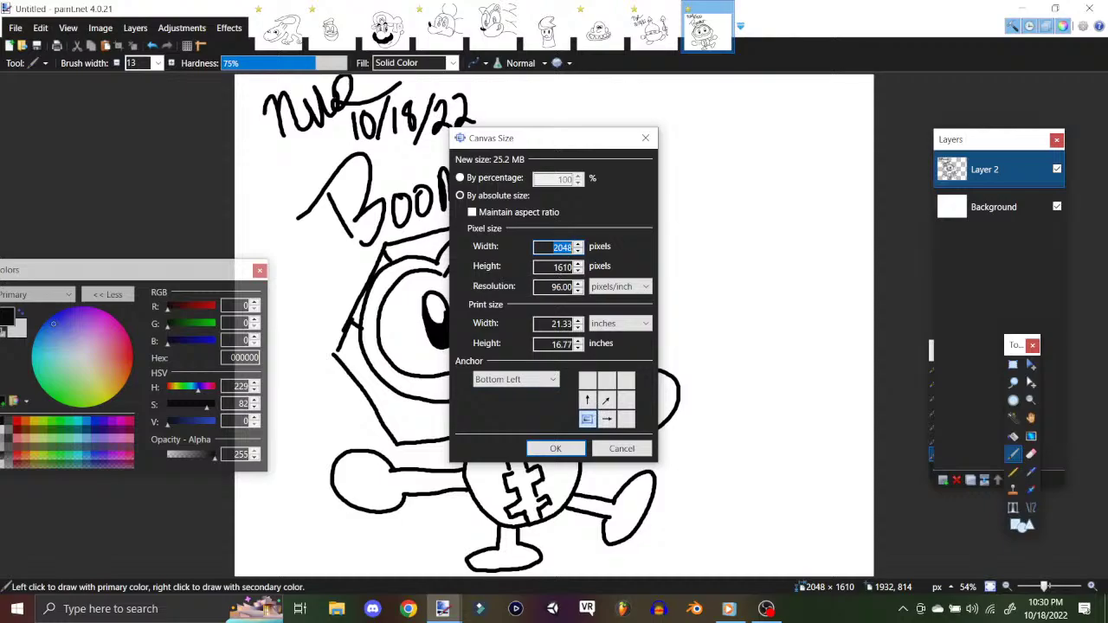
key("Tab")
type("048")
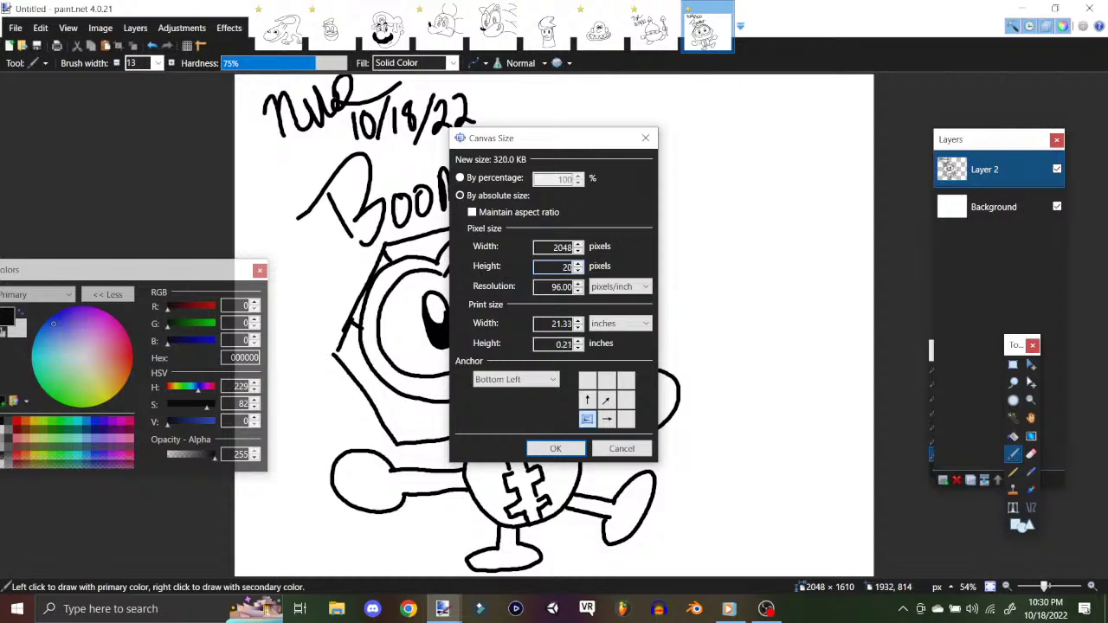
left_click(573, 448)
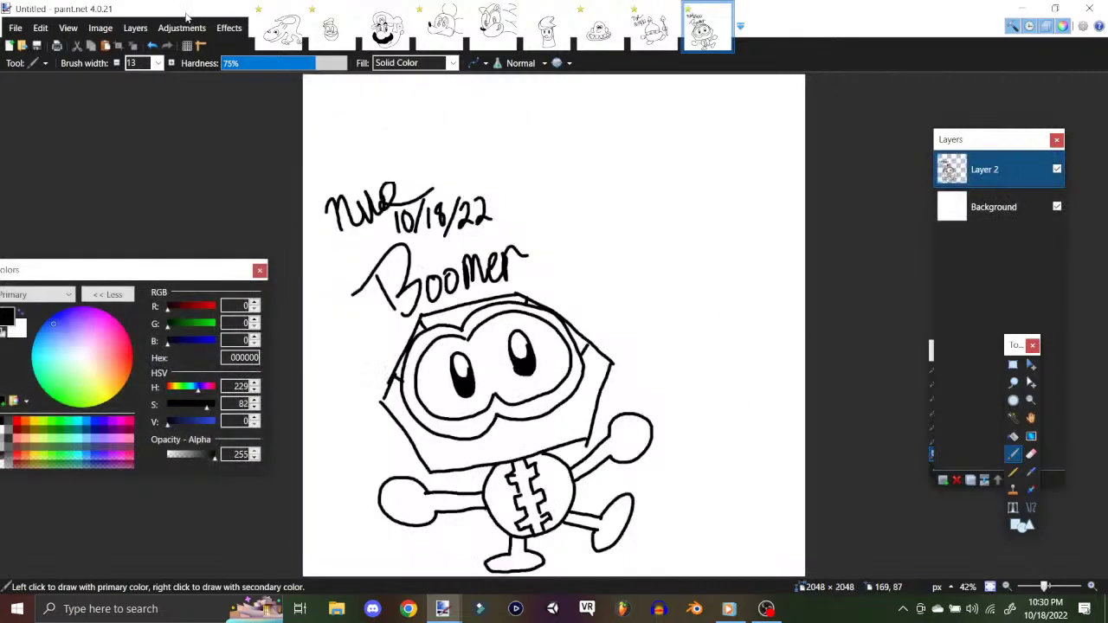
left_click(40, 27)
left_click(43, 29)
left_click(46, 31)
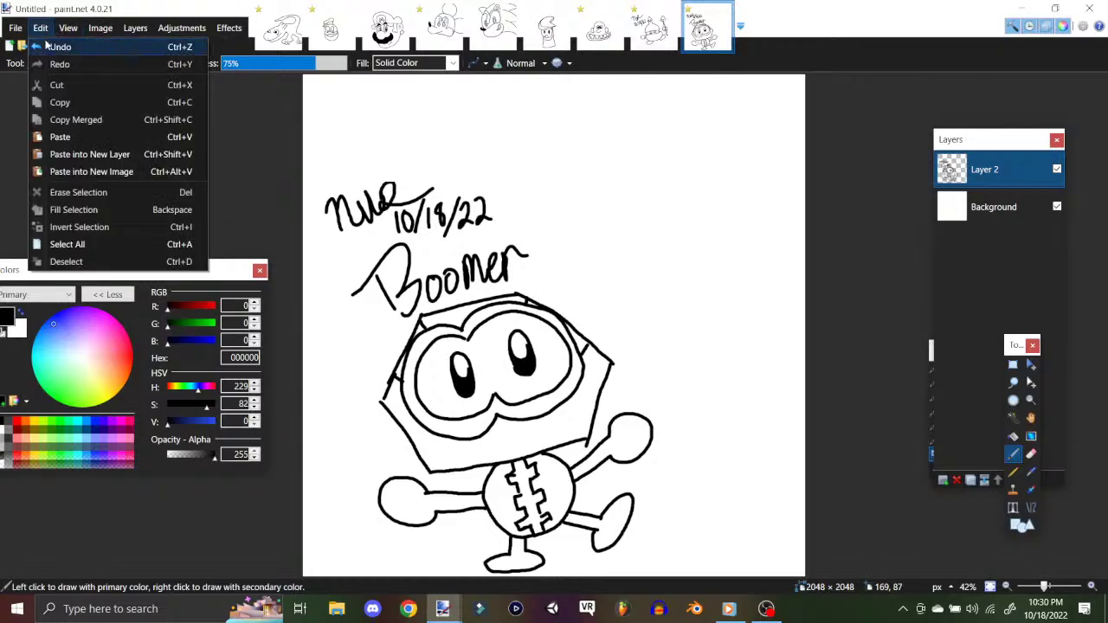
left_click(54, 46)
Step: Try extending the canvas height to 2048 pixels with the anchor set to Bottom, and undo the change
left_click(135, 28)
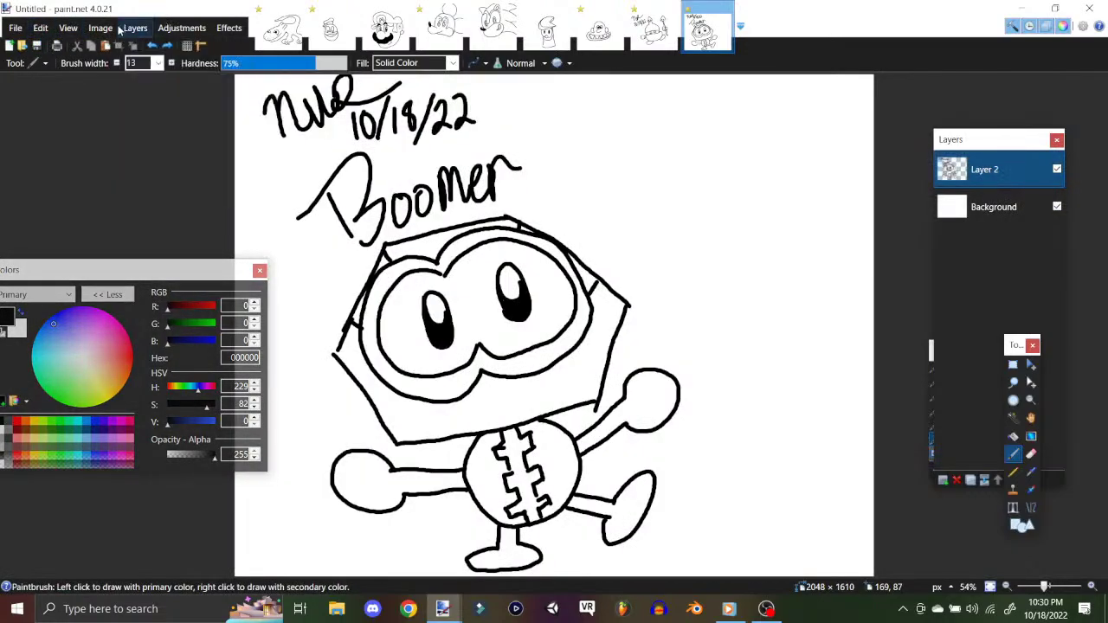
mouse_move(94, 33)
left_click(109, 83)
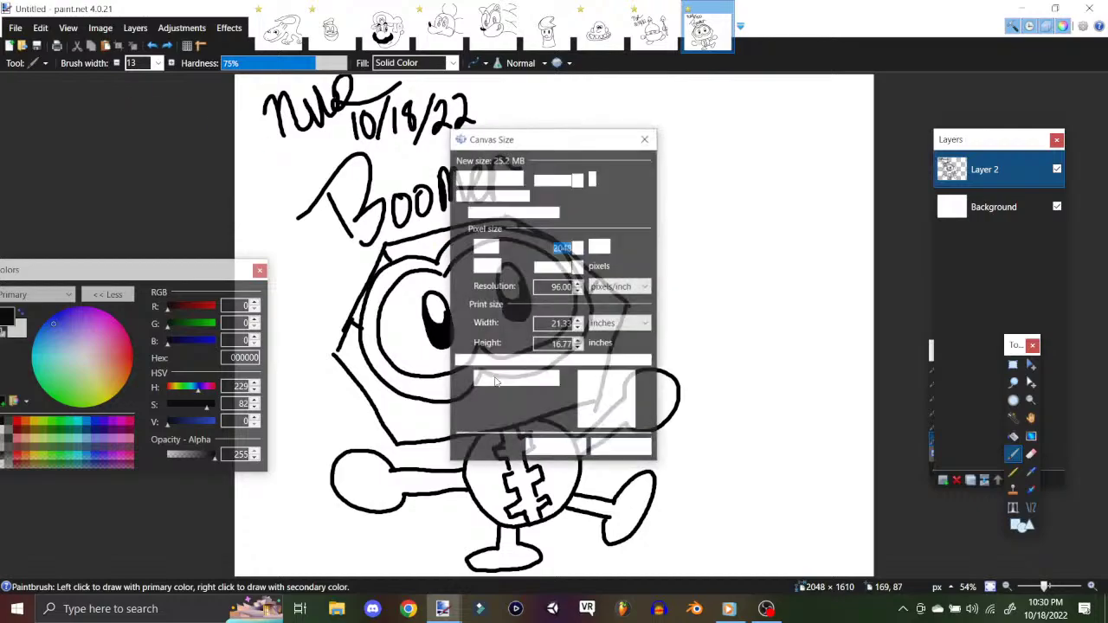
left_click(606, 420)
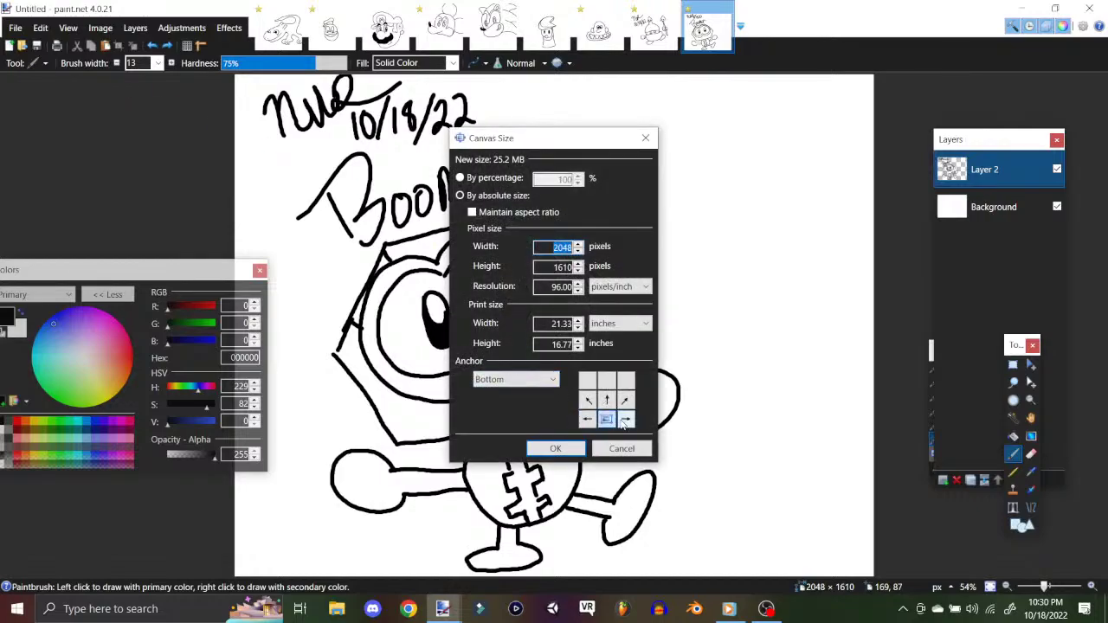
left_click(624, 421)
left_click(608, 420)
key("Tab")
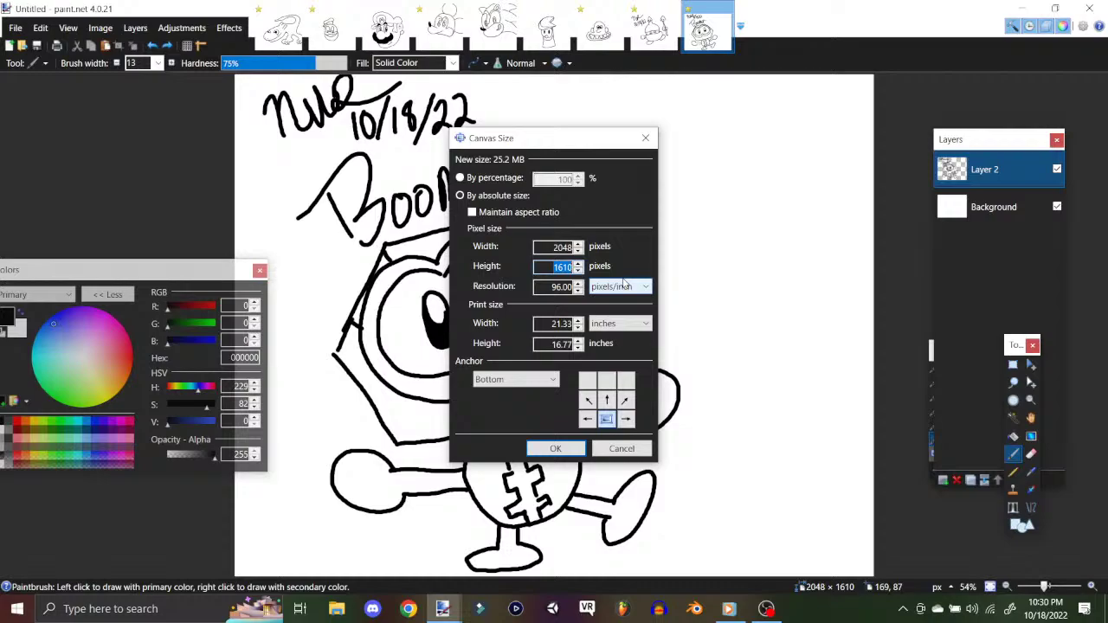
type("2048")
key("Return")
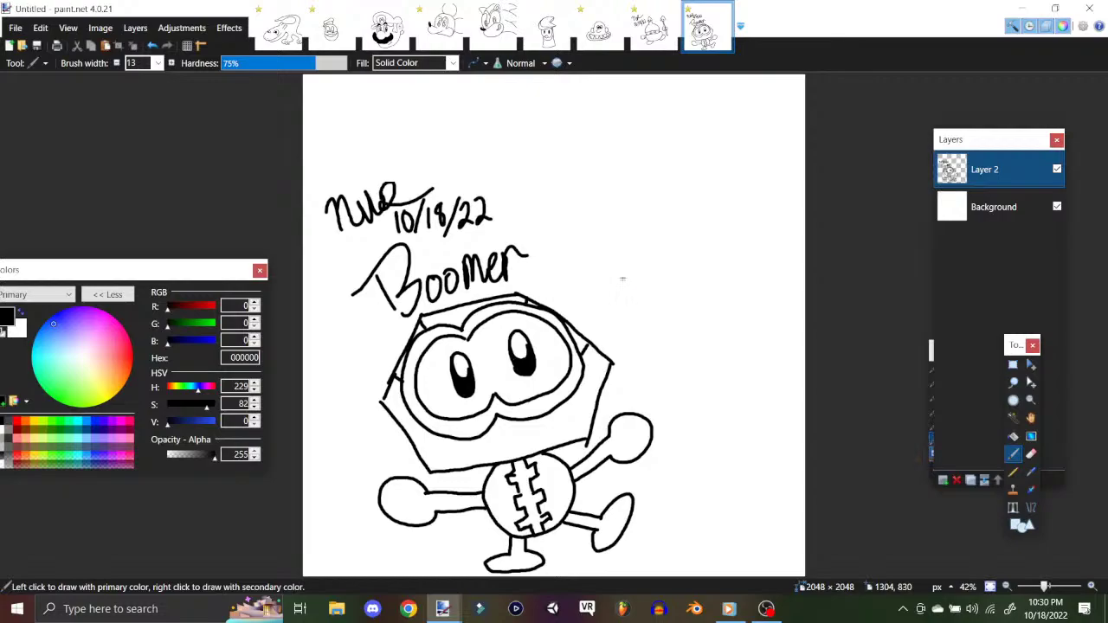
key("ctrl+z")
left_click(100, 28)
left_click(117, 64)
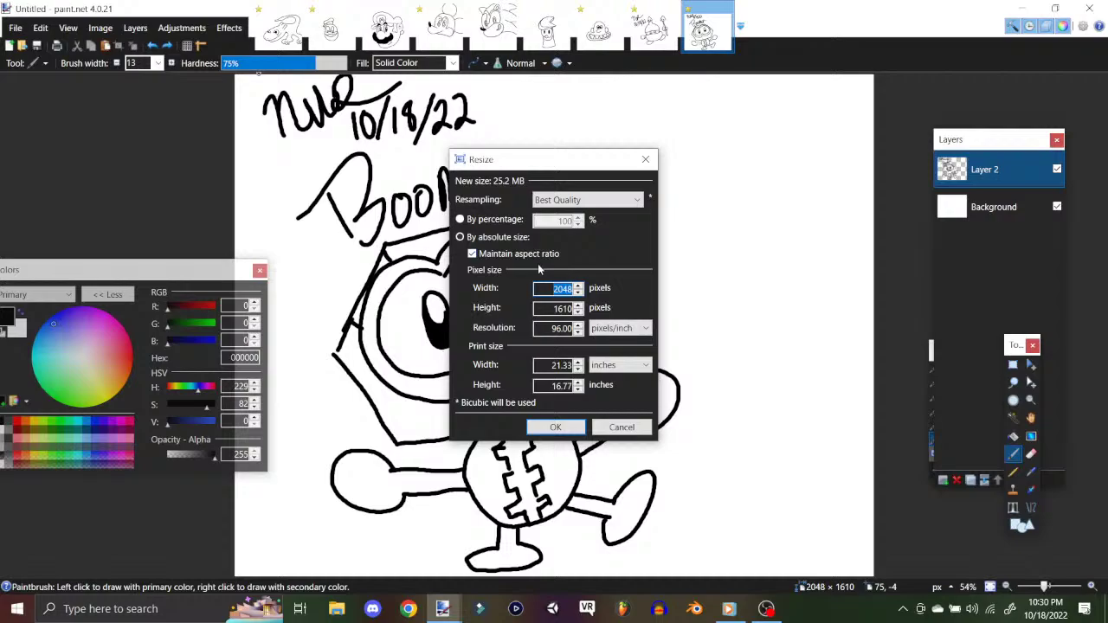
left_click(640, 425)
Step: Widen the canvas to 3048 pixels using the Bottom Left anchor, keeping the height at 1610 pixels
left_click(100, 28)
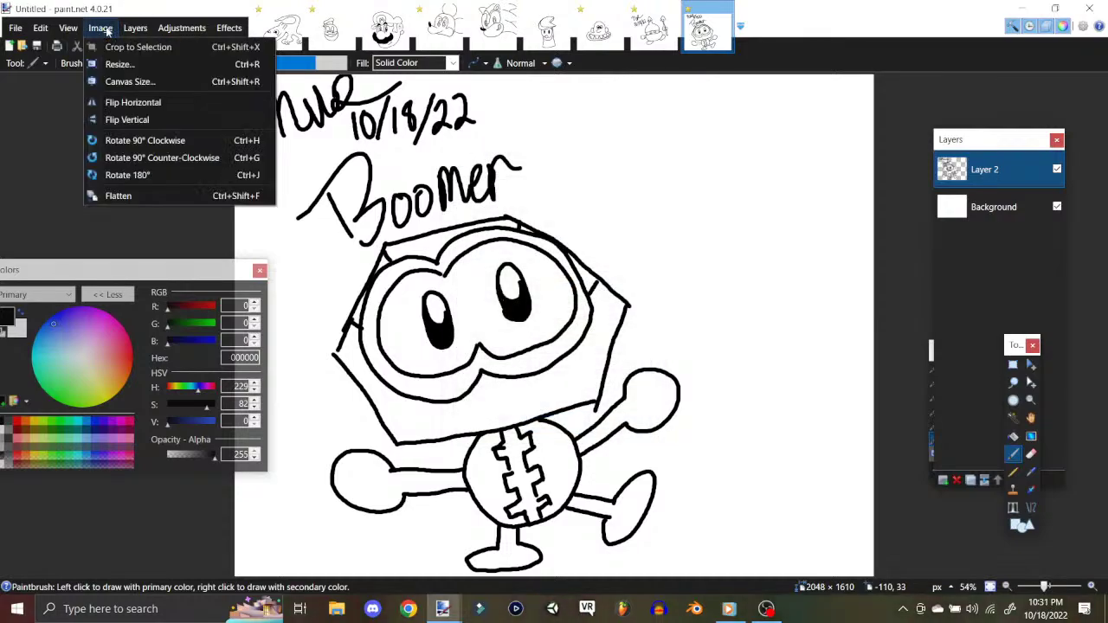
left_click(117, 81)
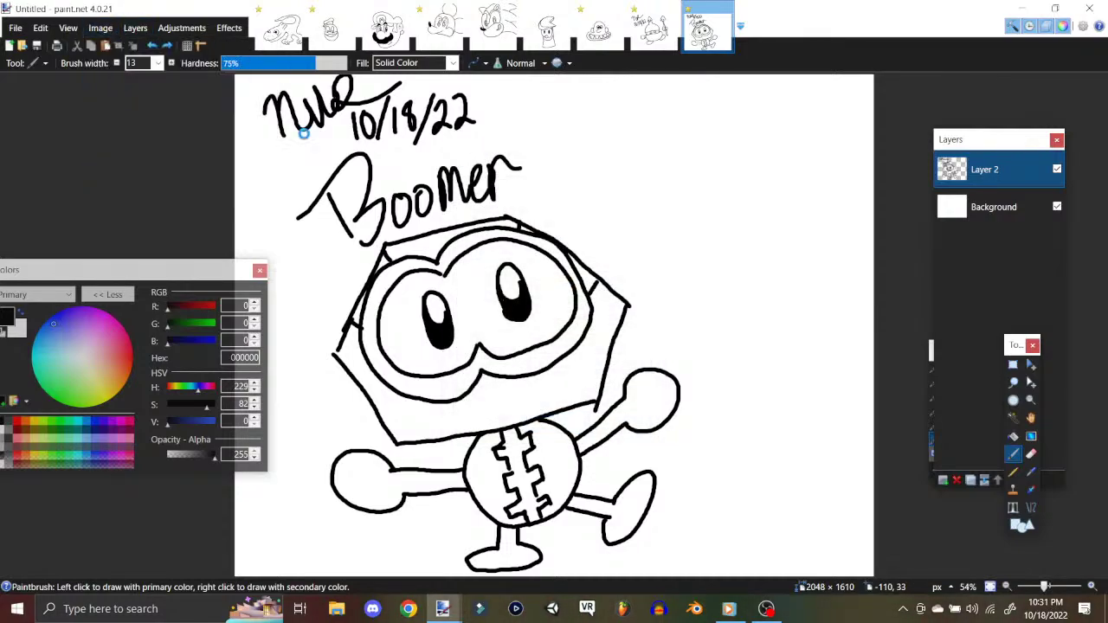
left_click(603, 421)
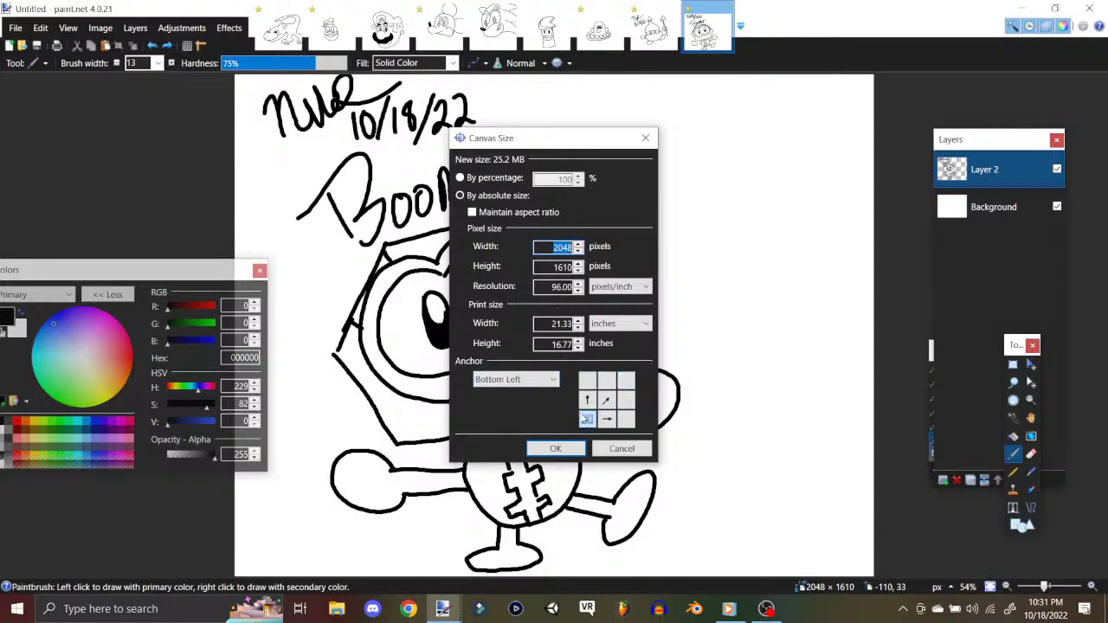
left_click(587, 419)
left_click(557, 248)
type("3")
key("Return")
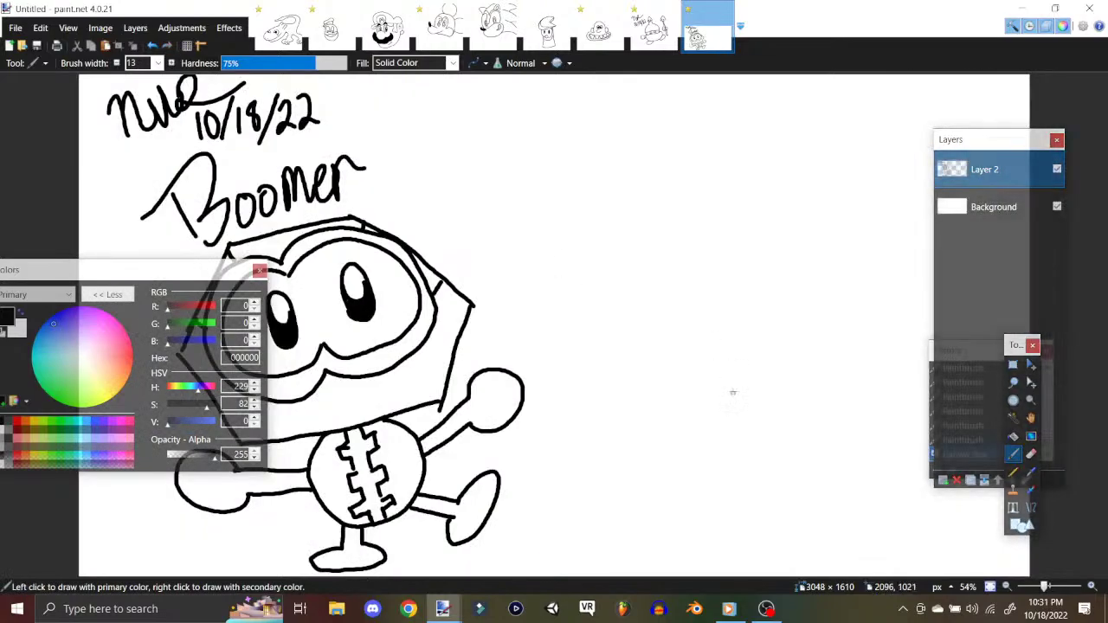
Step: In the empty space beside Boomer, draw a small dog's curved head and chest outline with a front leg and clawed paw
mouse_move(788, 379)
left_mouse_down()
mouse_move(781, 369)
mouse_move(654, 364)
mouse_move(628, 428)
mouse_move(673, 474)
mouse_move(703, 479)
mouse_move(701, 504)
left_mouse_up()
mouse_move(726, 458)
left_mouse_down()
mouse_move(727, 499)
mouse_move(691, 506)
mouse_move(689, 538)
mouse_move(743, 515)
mouse_move(726, 490)
left_mouse_up()
left_click_drag(663, 521, 685, 529)
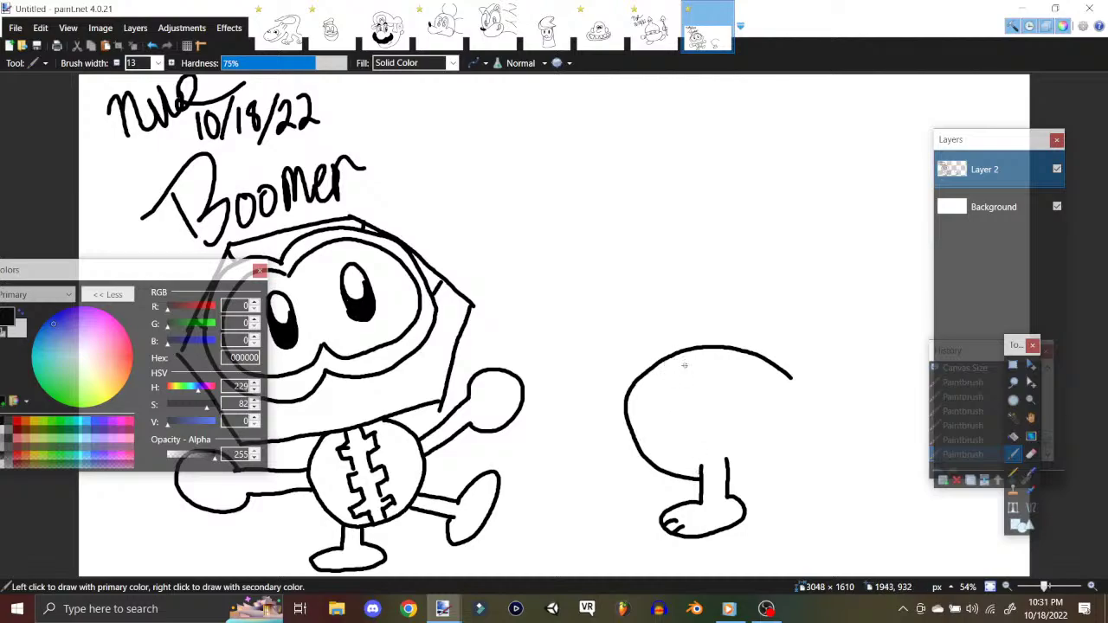
Step: Try a two-lobed eye shape inside the dog's head, and undo both strokes
mouse_move(683, 350)
left_mouse_down()
mouse_move(731, 408)
mouse_move(707, 424)
mouse_move(679, 388)
mouse_move(661, 416)
mouse_move(638, 407)
mouse_move(651, 376)
left_mouse_up()
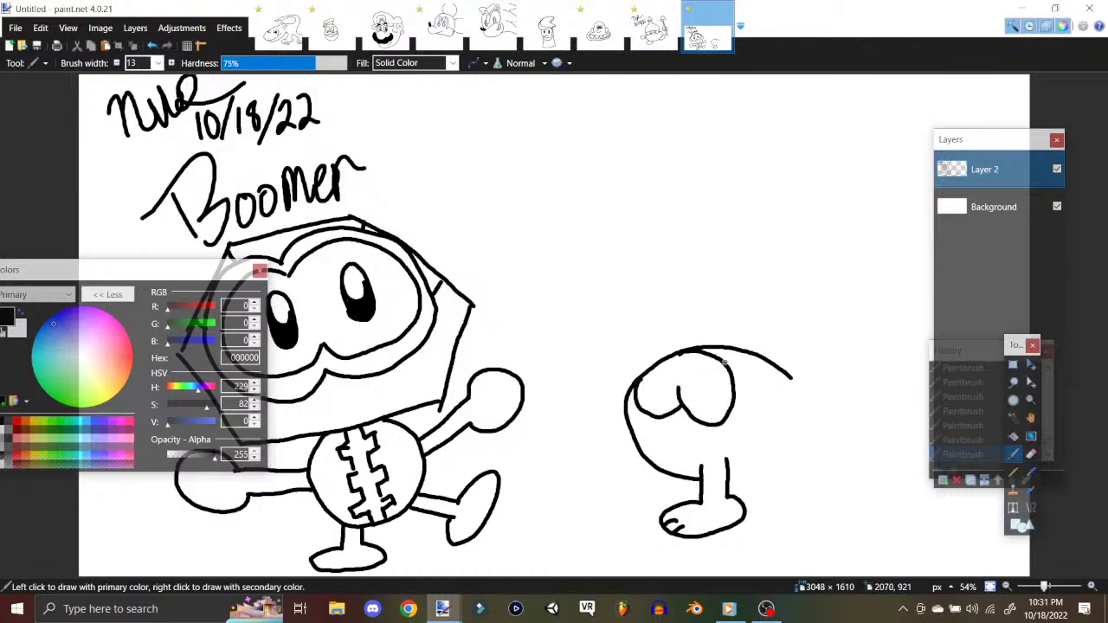
left_click(153, 45)
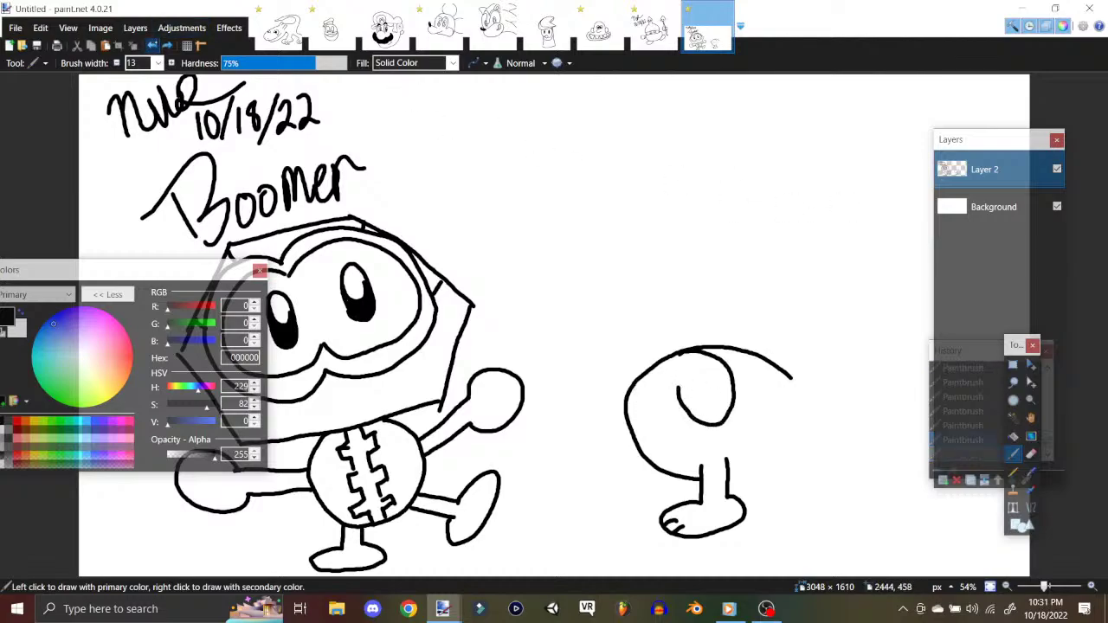
left_click(152, 45)
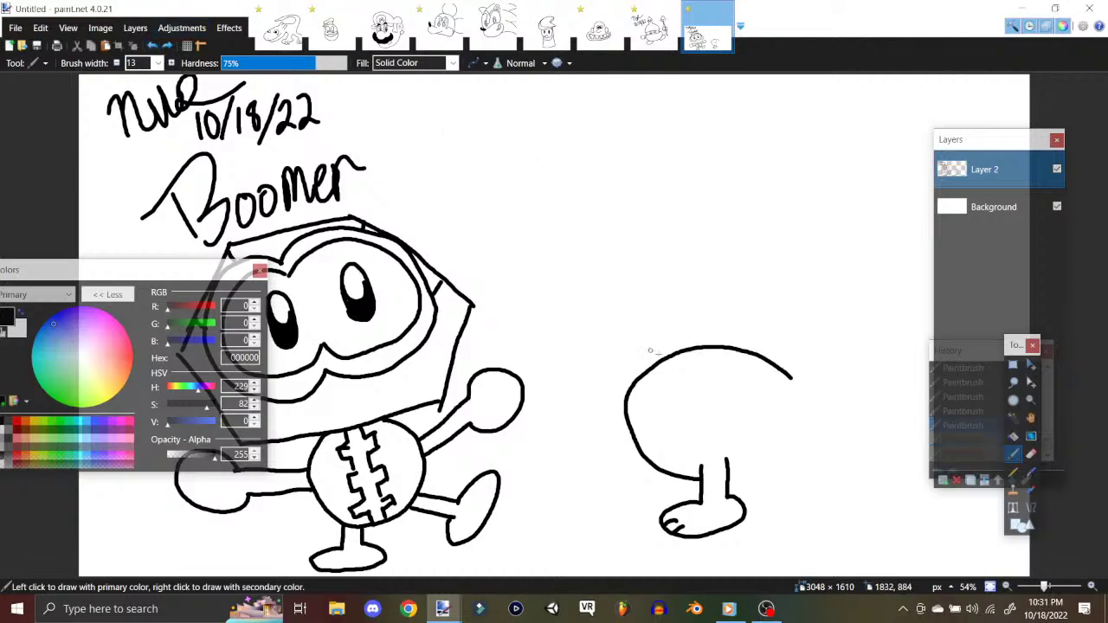
Step: Draw the dog's face with a filled black nose, a double-outlined eye area, two highlighted pupils and a solid black drooping ear
mouse_move(670, 355)
left_mouse_down()
mouse_move(726, 407)
mouse_move(660, 389)
mouse_move(627, 395)
mouse_move(662, 395)
mouse_move(652, 409)
mouse_move(659, 393)
mouse_move(666, 401)
left_mouse_up()
left_click_drag(690, 350, 709, 386)
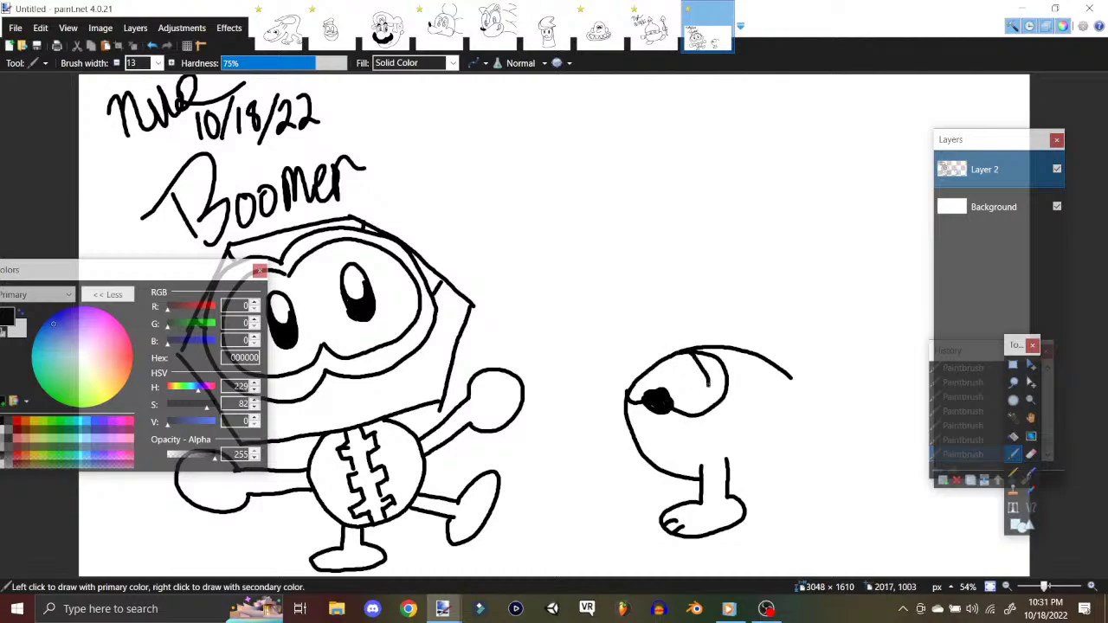
key("ctrl+z")
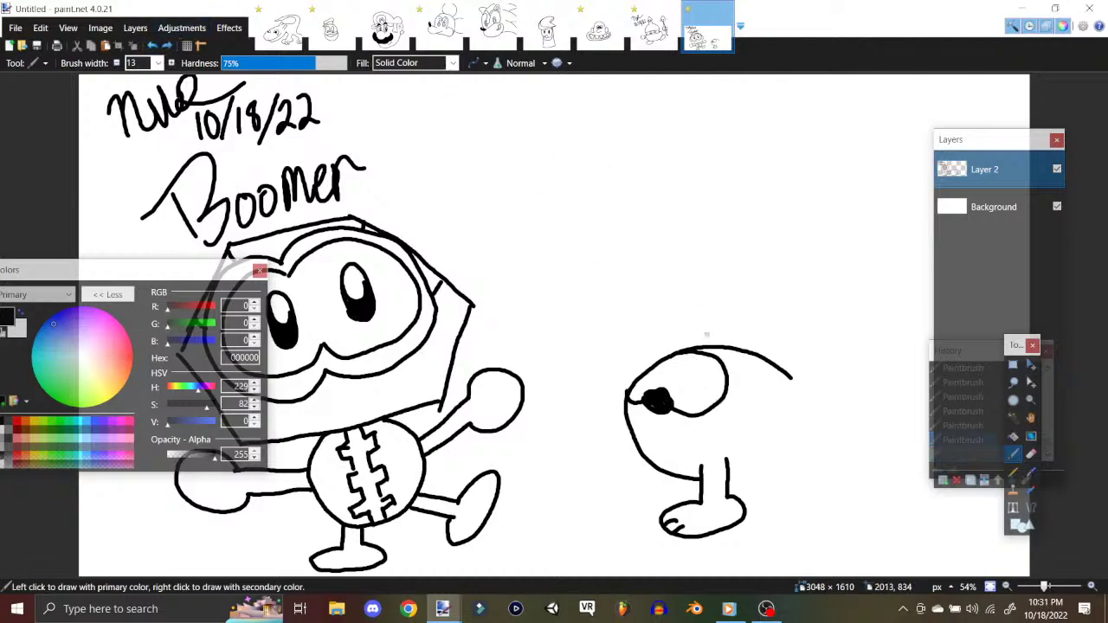
mouse_move(716, 345)
left_mouse_down()
mouse_move(737, 384)
mouse_move(728, 415)
mouse_move(711, 428)
mouse_move(667, 412)
left_mouse_up()
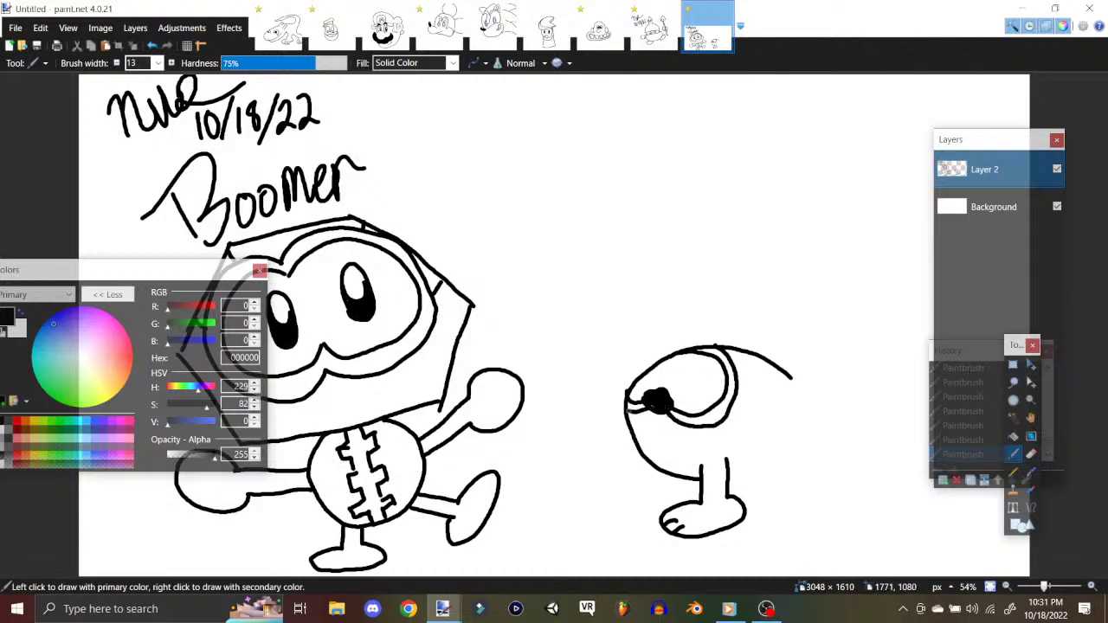
mouse_move(684, 380)
left_mouse_down()
mouse_move(691, 364)
mouse_move(687, 402)
mouse_move(683, 376)
mouse_move(691, 393)
mouse_move(656, 388)
mouse_move(660, 362)
mouse_move(656, 384)
left_mouse_up()
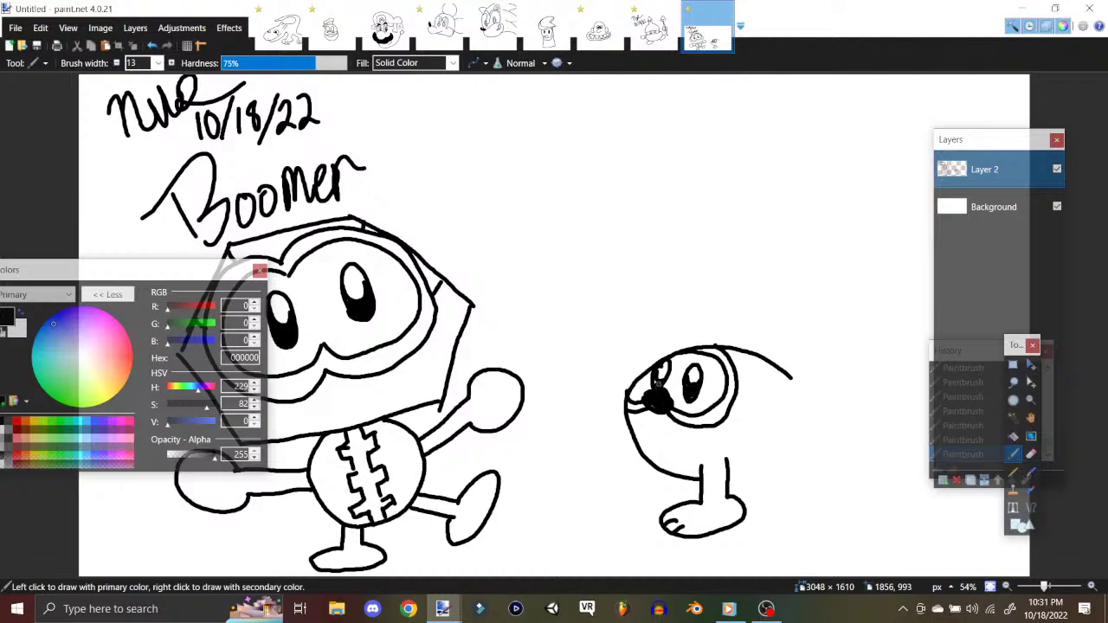
mouse_move(748, 381)
left_mouse_down()
mouse_move(769, 431)
mouse_move(771, 382)
mouse_move(753, 389)
mouse_move(751, 410)
mouse_move(753, 376)
mouse_move(762, 409)
mouse_move(769, 390)
mouse_move(760, 424)
left_mouse_up()
Step: Complete the dog's body with the second front leg, belly line, hind legs with clawed paws, and a back ending in a raised tail
mouse_move(673, 481)
left_mouse_down()
mouse_move(676, 497)
mouse_move(648, 511)
mouse_move(658, 528)
left_mouse_up()
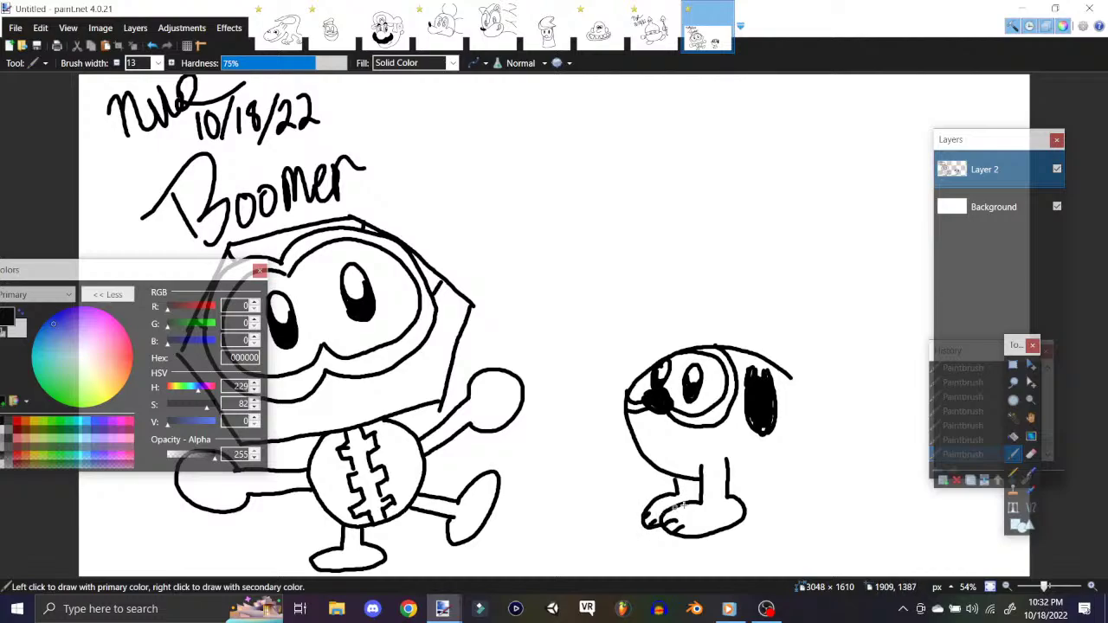
mouse_move(702, 464)
left_mouse_down()
mouse_move(702, 491)
mouse_move(828, 481)
mouse_move(833, 496)
mouse_move(798, 502)
mouse_move(821, 525)
mouse_move(835, 493)
mouse_move(785, 520)
mouse_move(805, 520)
left_mouse_up()
left_click_drag(795, 482, 783, 511)
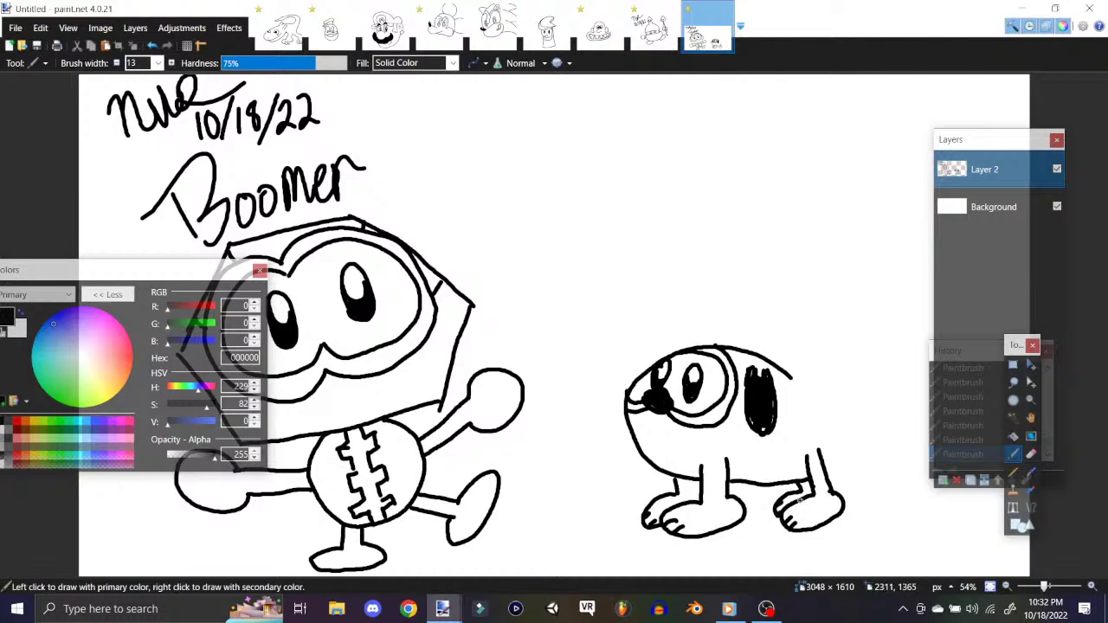
mouse_move(790, 377)
left_mouse_down()
mouse_move(866, 354)
mouse_move(871, 363)
mouse_move(857, 422)
mouse_move(823, 466)
left_mouse_up()
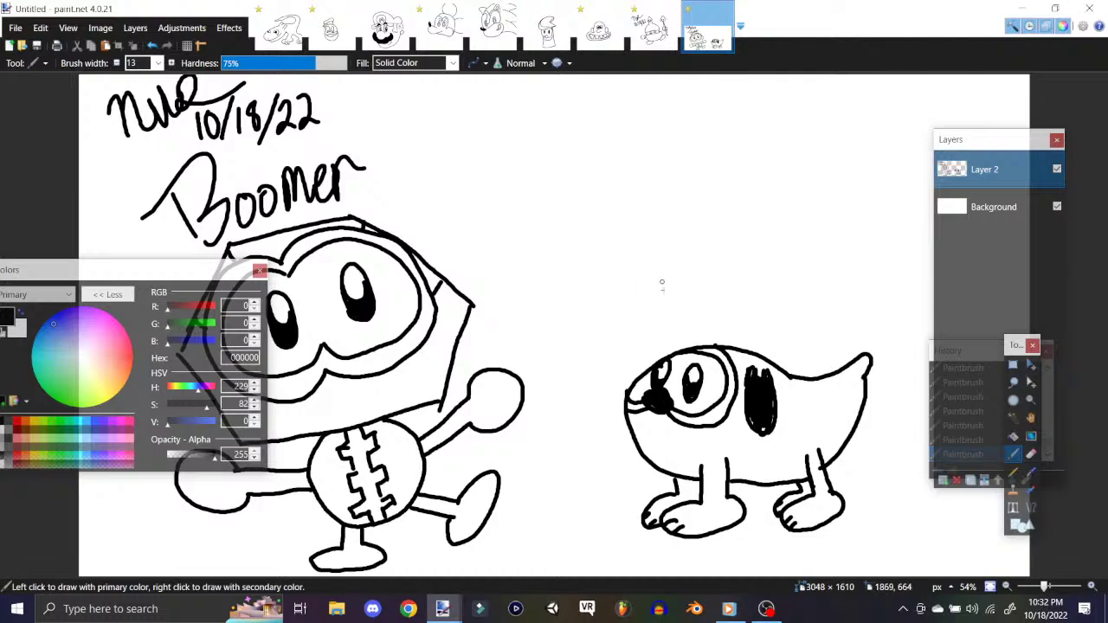
Step: Hand-letter "Snappy" above the dog and a large "&" in the space between that name and "Boomer"
mouse_move(692, 258)
left_mouse_down()
mouse_move(689, 303)
mouse_move(660, 322)
left_mouse_up()
mouse_move(706, 288)
left_mouse_down()
mouse_move(730, 310)
mouse_move(743, 297)
mouse_move(741, 317)
mouse_move(750, 292)
mouse_move(764, 289)
mouse_move(759, 314)
mouse_move(760, 298)
mouse_move(781, 343)
left_mouse_up()
left_click(153, 45)
left_click(152, 45)
left_click_drag(776, 298, 779, 315)
left_click_drag(803, 278, 807, 341)
mouse_move(806, 283)
left_mouse_down()
mouse_move(810, 337)
mouse_move(808, 301)
mouse_move(856, 284)
mouse_move(840, 343)
left_mouse_up()
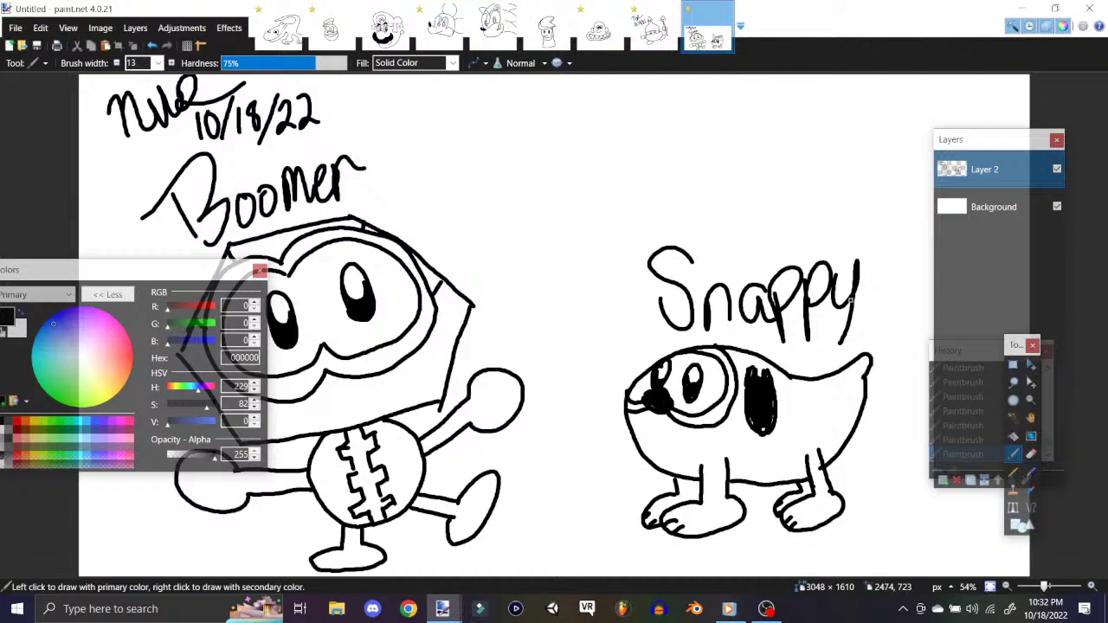
mouse_move(559, 249)
left_mouse_down()
mouse_move(529, 276)
mouse_move(519, 234)
mouse_move(553, 201)
mouse_move(529, 217)
mouse_move(551, 307)
left_mouse_up()
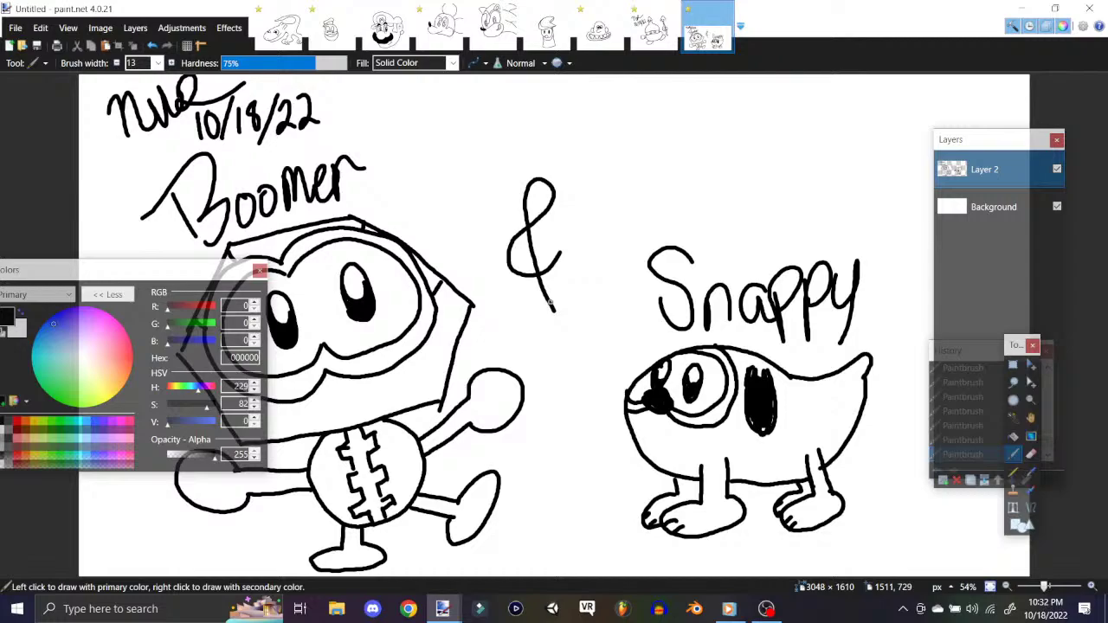
Step: Move the Colors window clear of Boomer and fill the remaining white gaps in the dog's ear solid black
left_click_drag(190, 274, 53, 290)
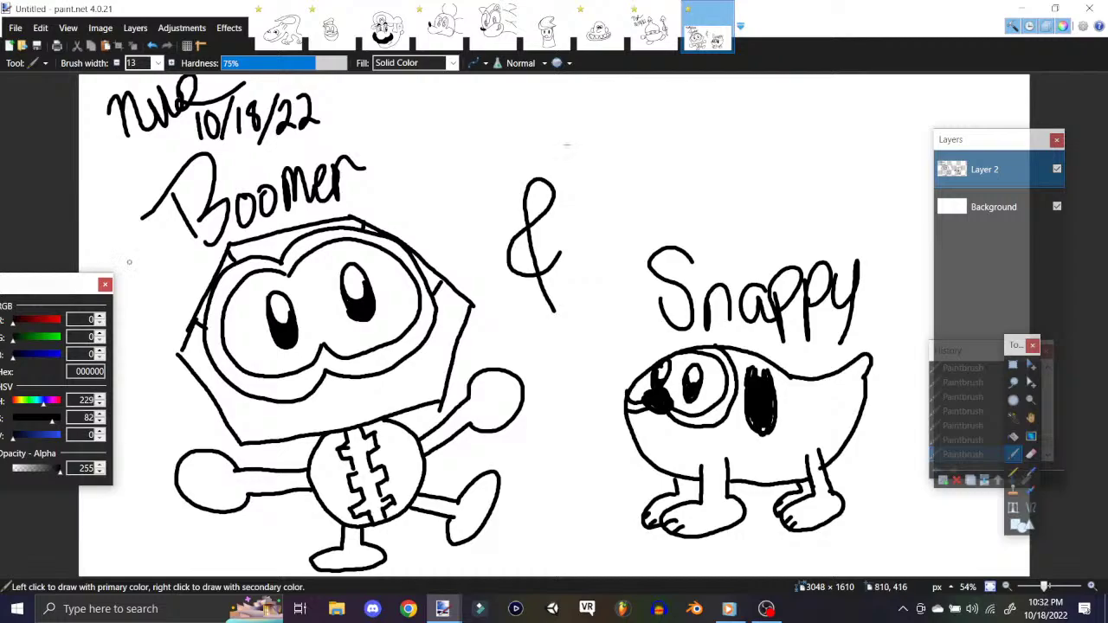
left_click(662, 39)
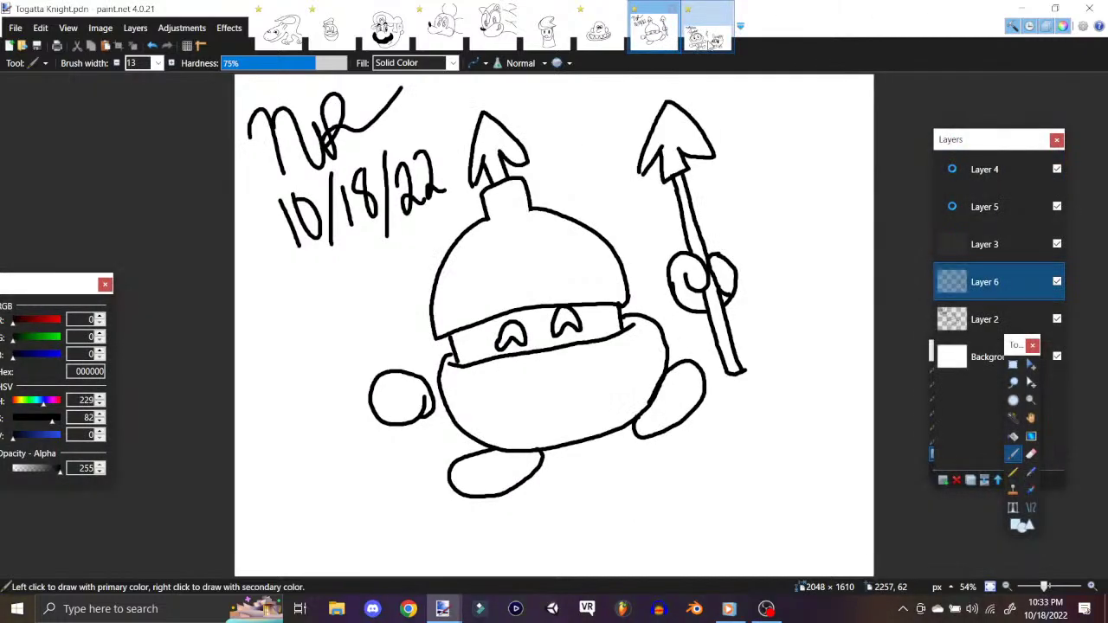
left_click(706, 33)
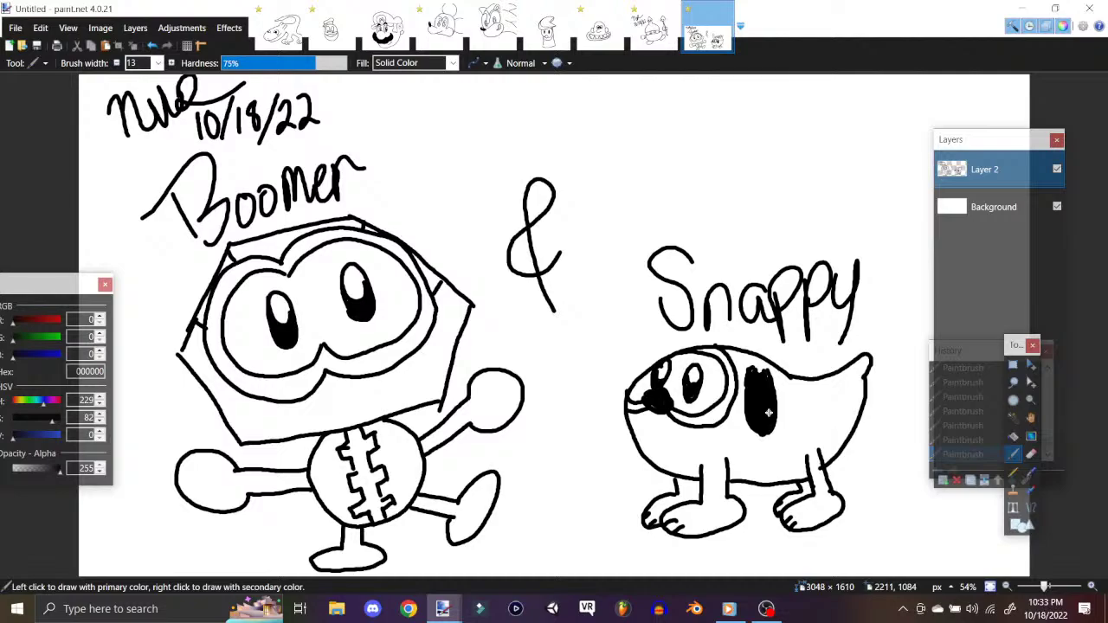
mouse_move(768, 413)
left_mouse_down()
mouse_move(753, 431)
mouse_move(765, 436)
left_mouse_up()
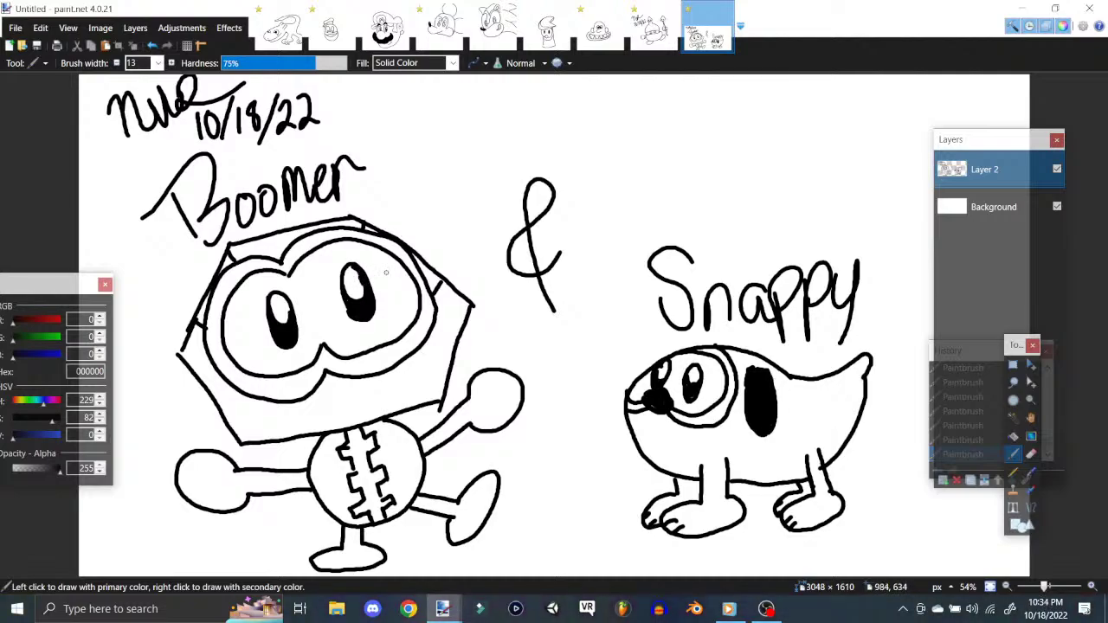
Step: Undo the last three strokes and redo all of them
left_click(152, 45)
left_click(152, 45)
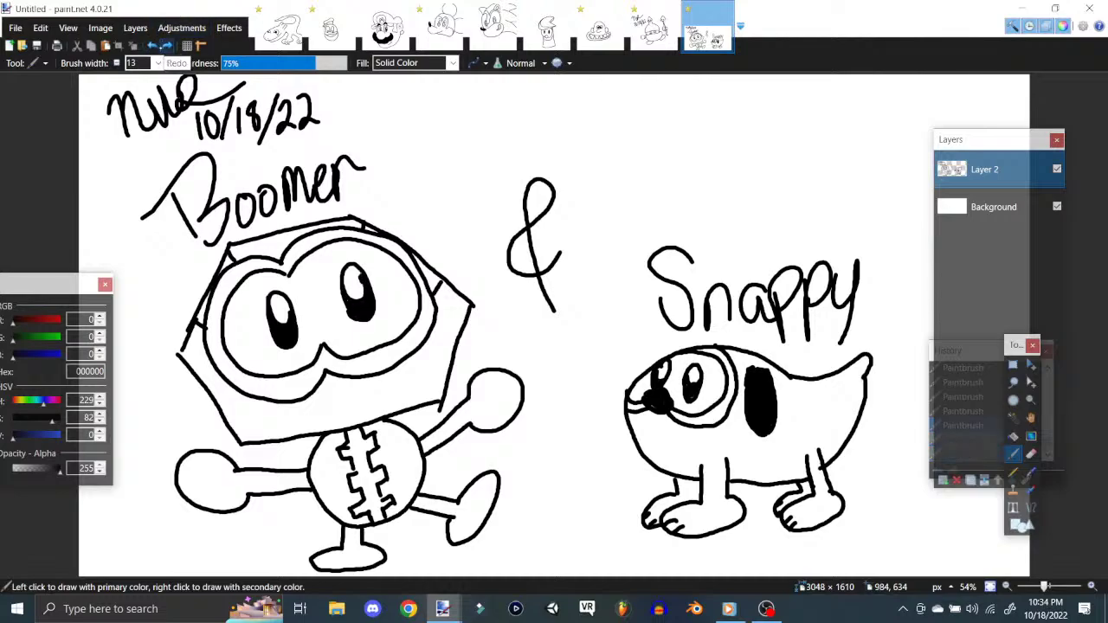
left_click(152, 45)
key("ctrl+y")
key("ctrl+y")
key("ctrl+y")
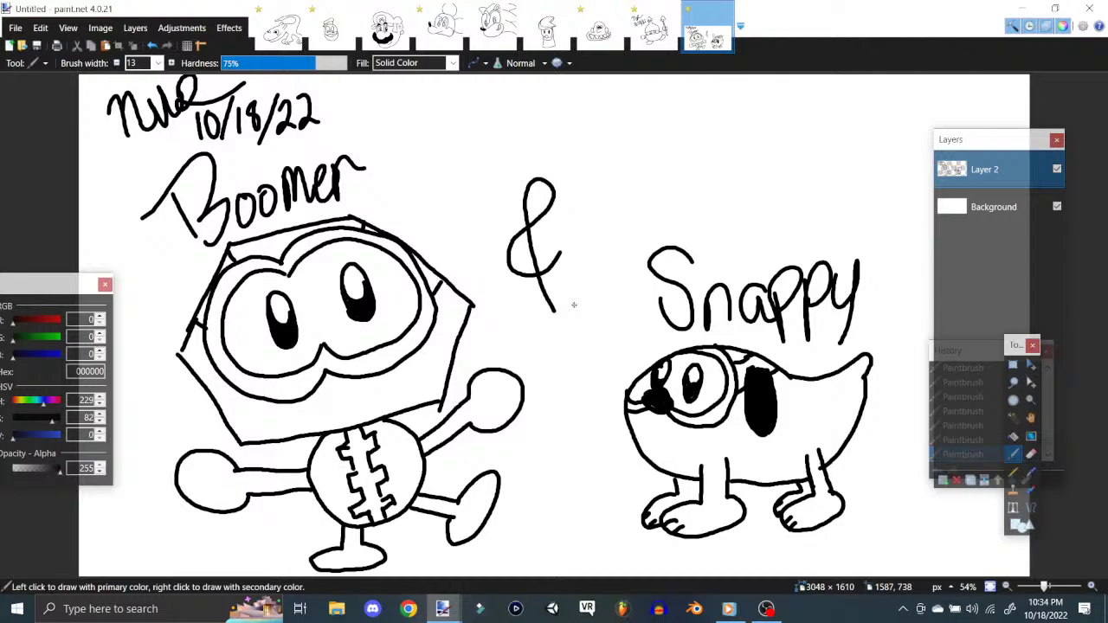
Step: Save the drawing as a paint.net file named "Boomer and Snappy" in the Drawings folder
left_click(15, 28)
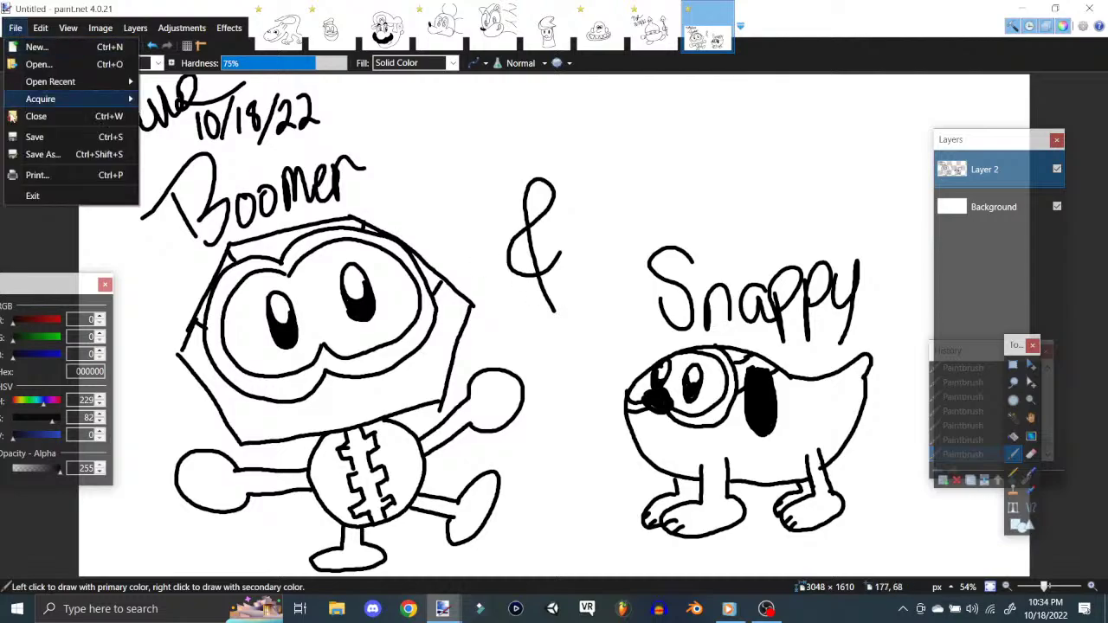
left_click(32, 154)
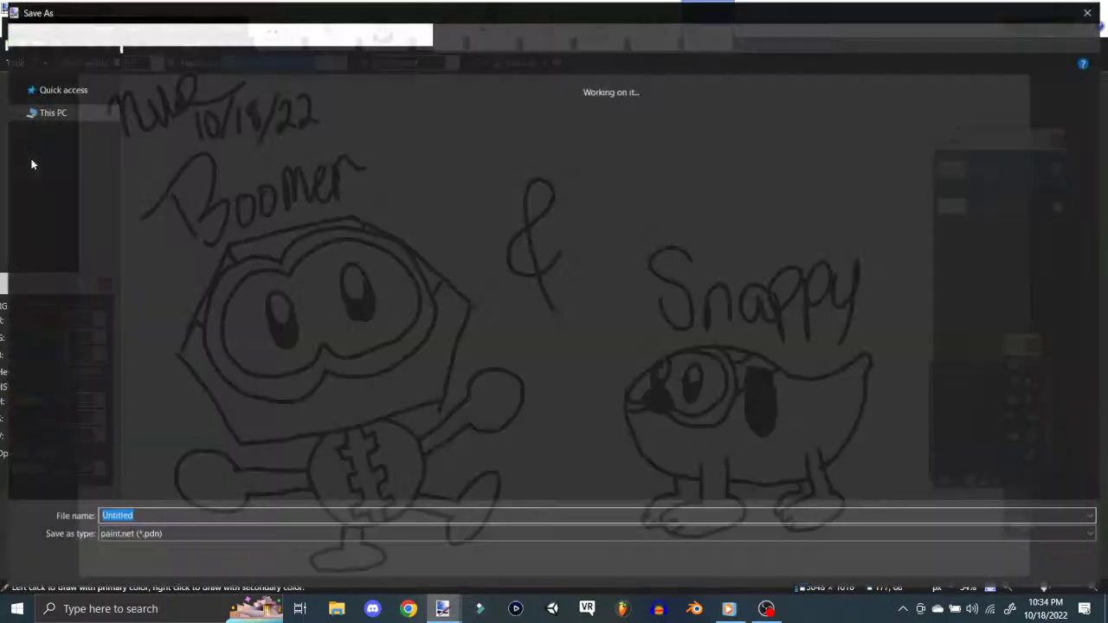
type("Boo")
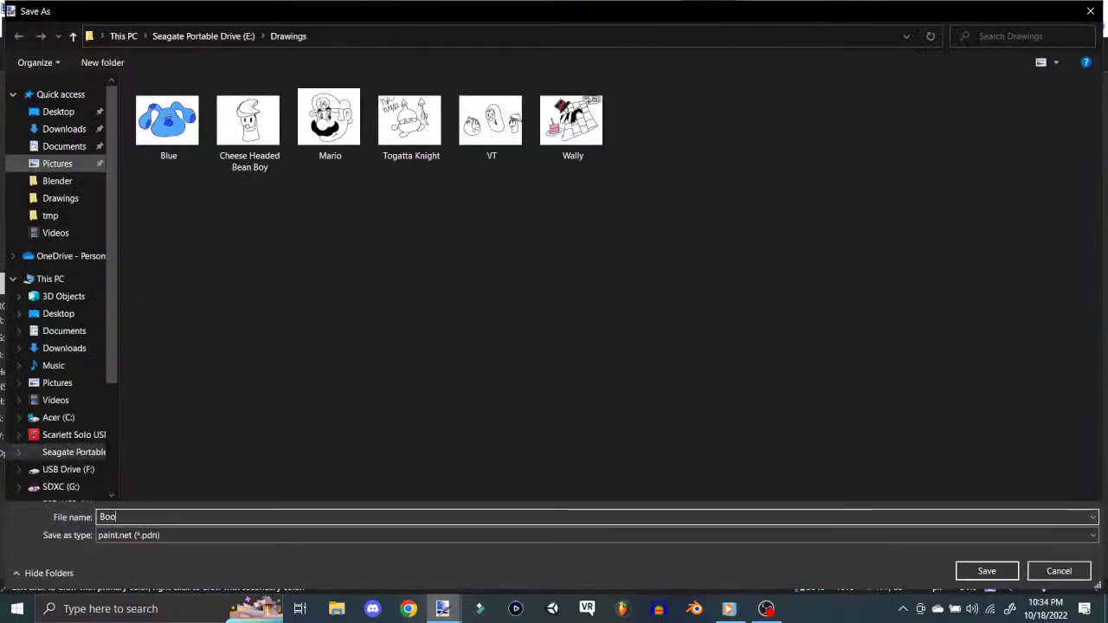
type("mer and Snappy")
key("Return")
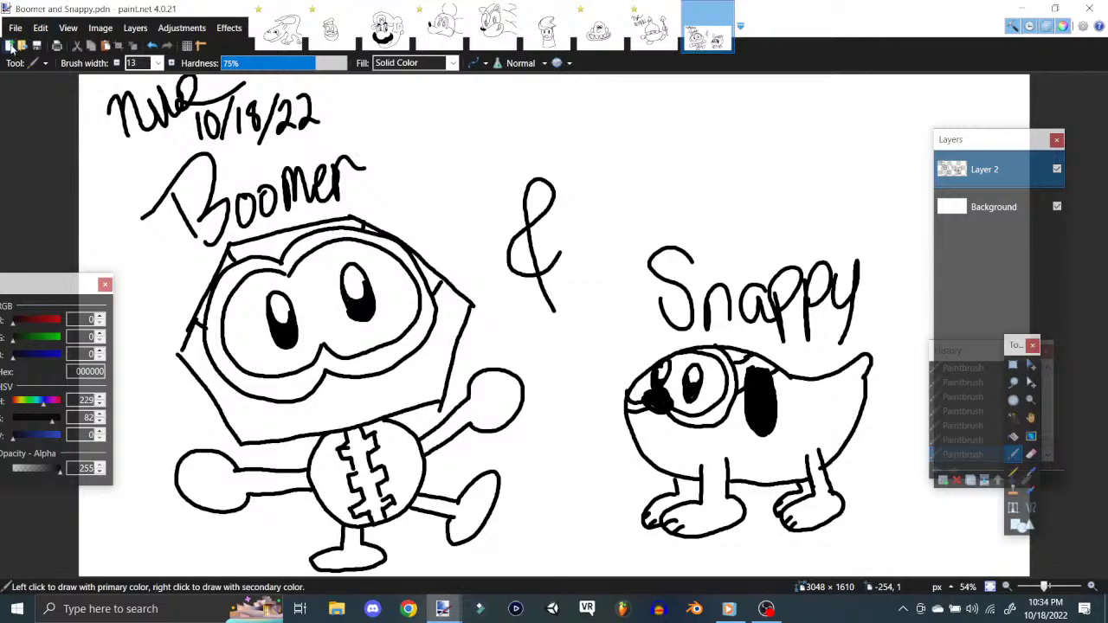
Step: Create a new 2048 x 1610 pixel image and add an empty layer above the background
key("ctrl+n")
left_click(542, 393)
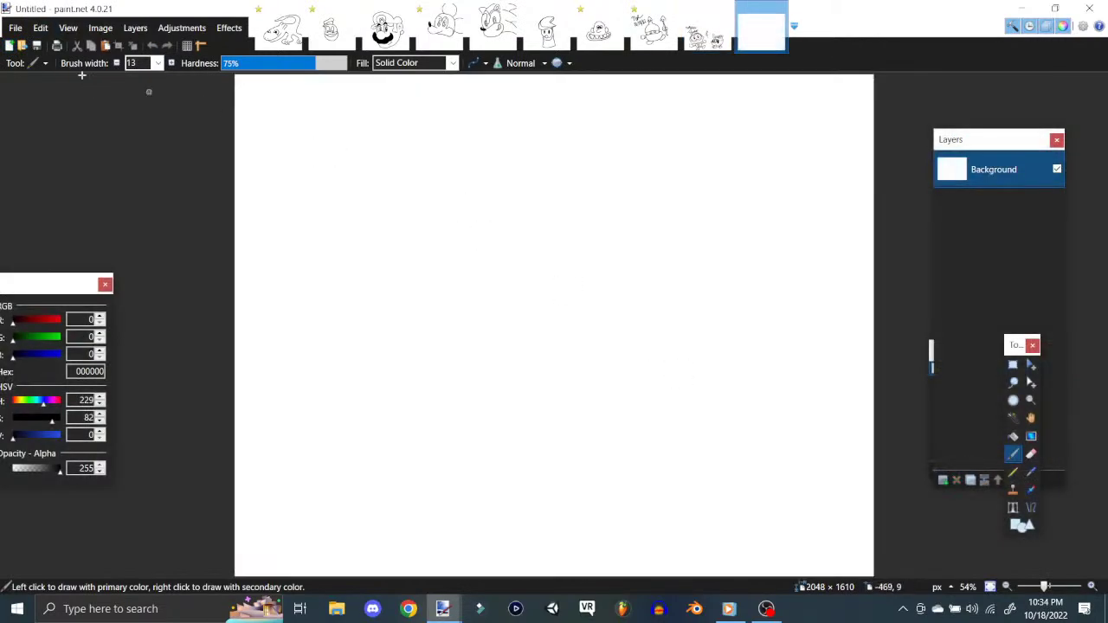
left_click(100, 29)
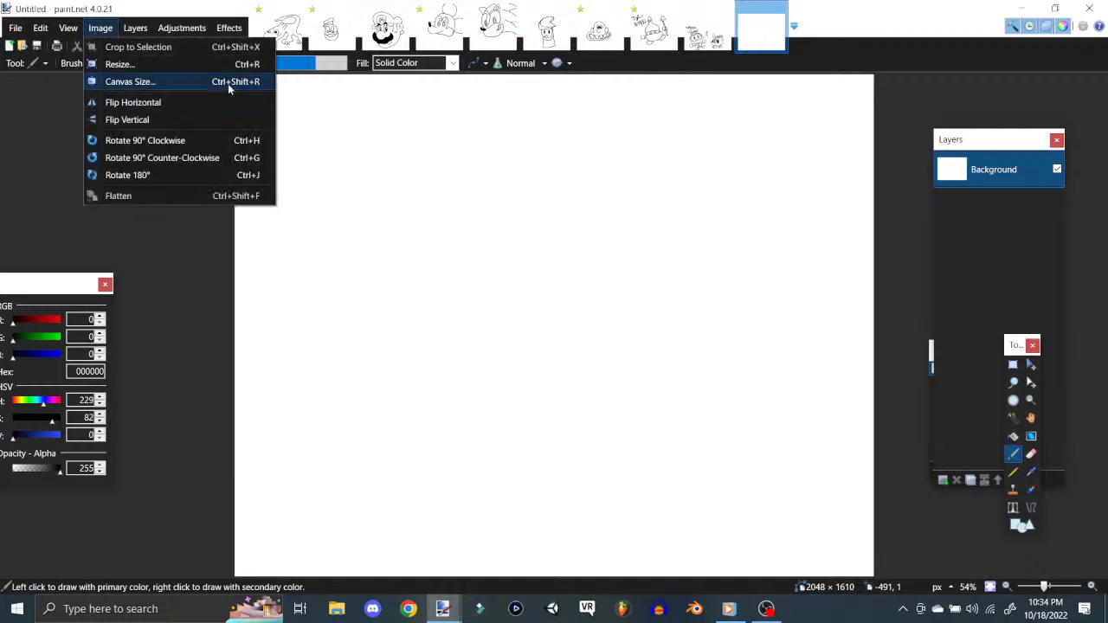
left_click(127, 29)
left_click(125, 30)
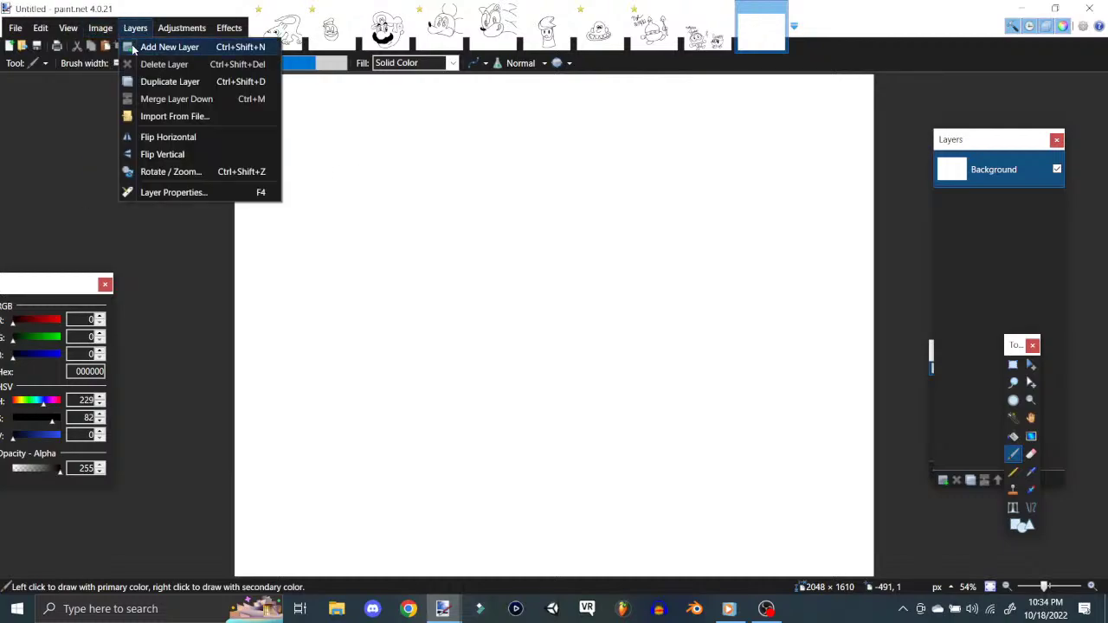
left_click(167, 47)
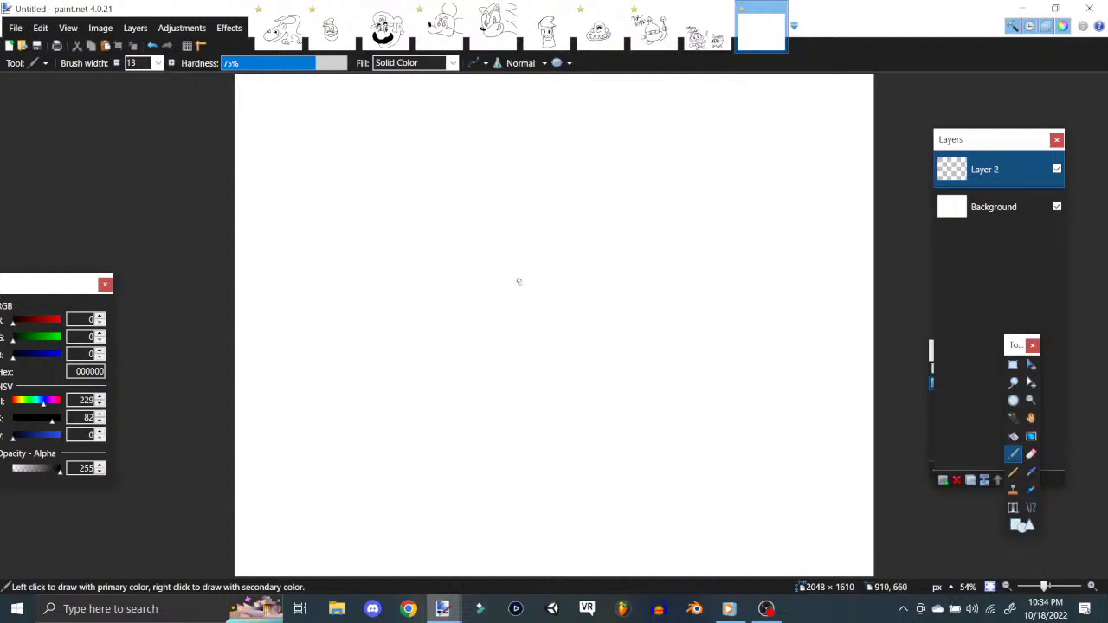
Step: Draw a short-sleeved coat outline with a head above it, double-outlined goggles, narrow angry eyes and a large rounded shape on top
mouse_move(498, 326)
left_mouse_down()
mouse_move(425, 384)
mouse_move(445, 419)
mouse_move(507, 380)
mouse_move(481, 395)
mouse_move(497, 377)
mouse_move(457, 469)
mouse_move(566, 469)
mouse_move(663, 448)
left_mouse_up()
mouse_move(619, 329)
left_mouse_down()
mouse_move(658, 435)
mouse_move(625, 344)
mouse_move(708, 347)
mouse_move(656, 289)
mouse_move(619, 286)
mouse_move(500, 328)
mouse_move(525, 316)
left_mouse_up()
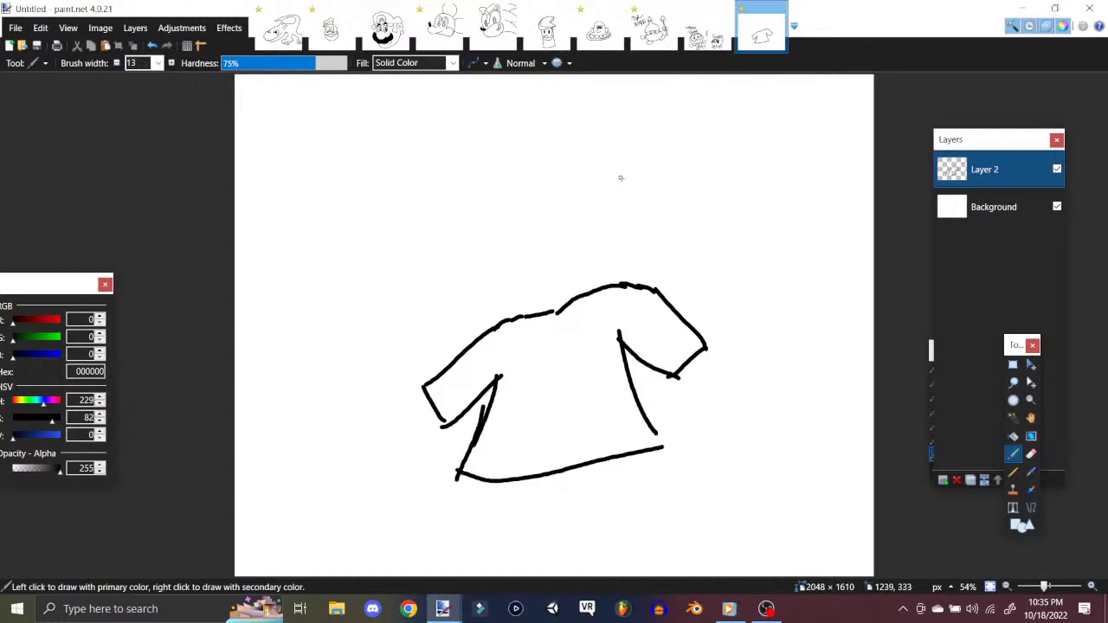
mouse_move(614, 194)
left_mouse_down()
mouse_move(639, 144)
mouse_move(565, 115)
mouse_move(449, 144)
mouse_move(428, 239)
mouse_move(504, 236)
mouse_move(507, 288)
mouse_move(512, 318)
left_mouse_up()
mouse_move(610, 198)
left_mouse_down()
mouse_move(617, 225)
mouse_move(597, 293)
left_mouse_up()
mouse_move(539, 230)
left_mouse_down()
mouse_move(503, 239)
mouse_move(537, 270)
left_mouse_up()
mouse_move(538, 228)
left_mouse_down()
mouse_move(567, 238)
mouse_move(603, 217)
mouse_move(605, 246)
mouse_move(528, 275)
mouse_move(539, 232)
mouse_move(584, 241)
mouse_move(584, 221)
mouse_move(537, 218)
mouse_move(496, 232)
mouse_move(485, 275)
mouse_move(523, 297)
mouse_move(554, 271)
mouse_move(591, 272)
mouse_move(620, 251)
mouse_move(602, 200)
mouse_move(561, 224)
left_mouse_up()
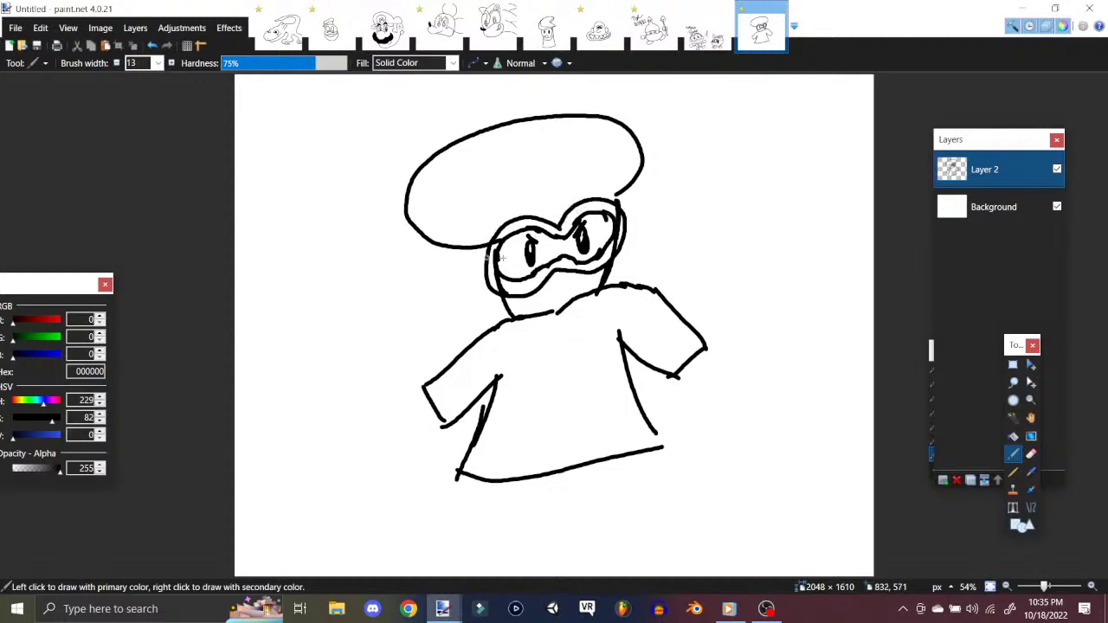
Step: Draw a curved, hook-like arm from each sleeve and two flared legs beneath the coat hem
mouse_move(423, 400)
left_mouse_down()
mouse_move(367, 478)
mouse_move(414, 489)
mouse_move(421, 483)
mouse_move(382, 450)
mouse_move(442, 424)
left_mouse_up()
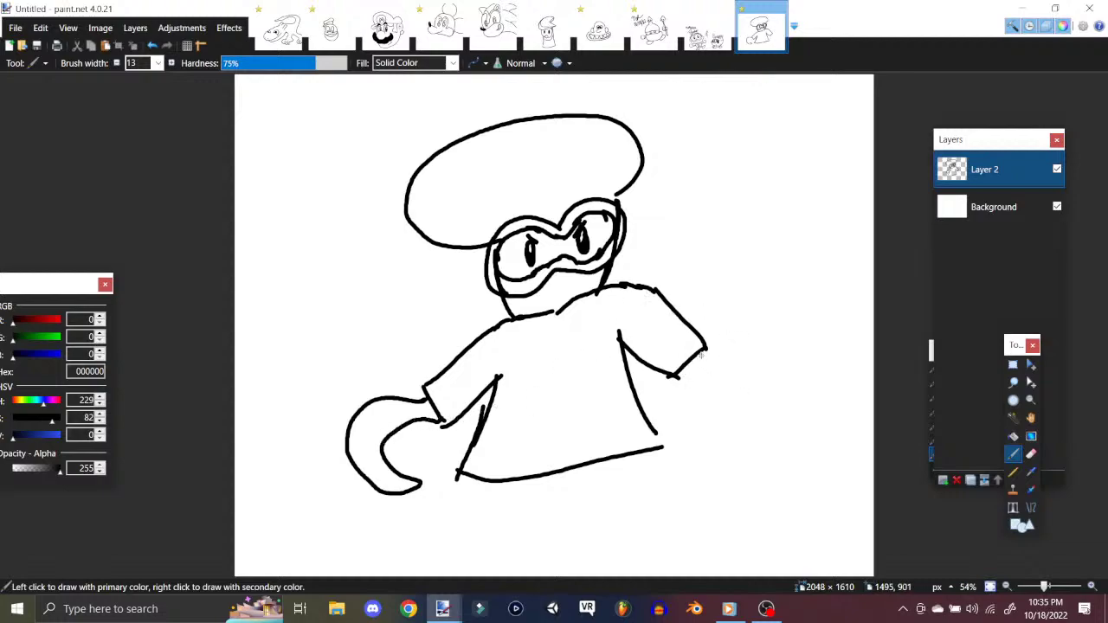
mouse_move(697, 354)
left_mouse_down()
mouse_move(734, 367)
mouse_move(763, 412)
mouse_move(732, 454)
mouse_move(685, 431)
mouse_move(692, 416)
mouse_move(705, 433)
mouse_move(734, 433)
mouse_move(685, 372)
left_mouse_up()
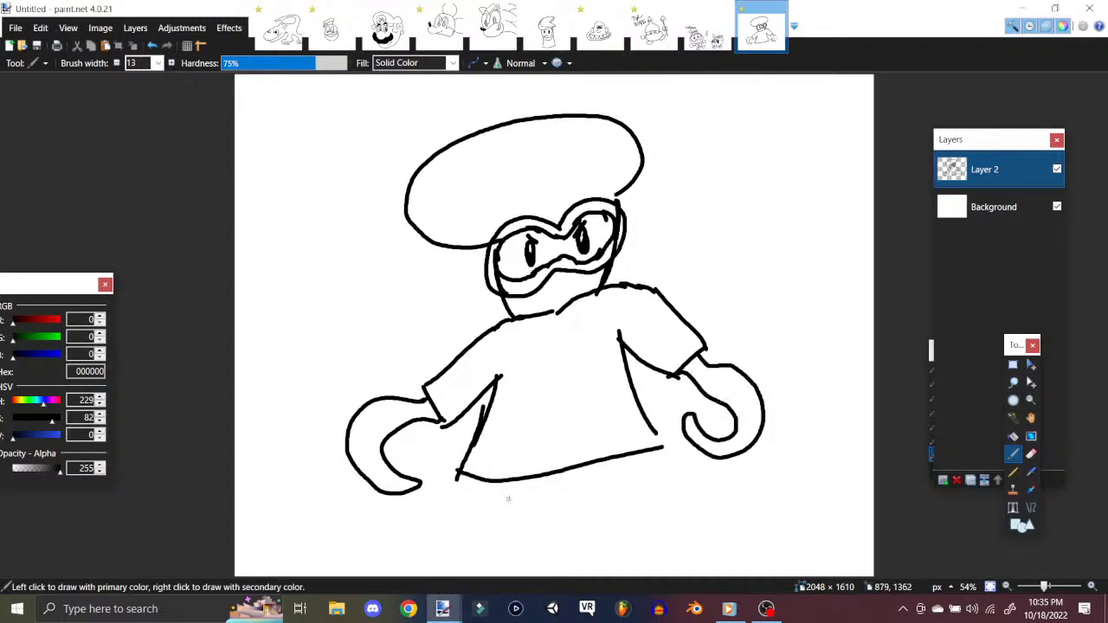
mouse_move(496, 485)
left_mouse_down()
mouse_move(450, 549)
mouse_move(587, 538)
left_mouse_up()
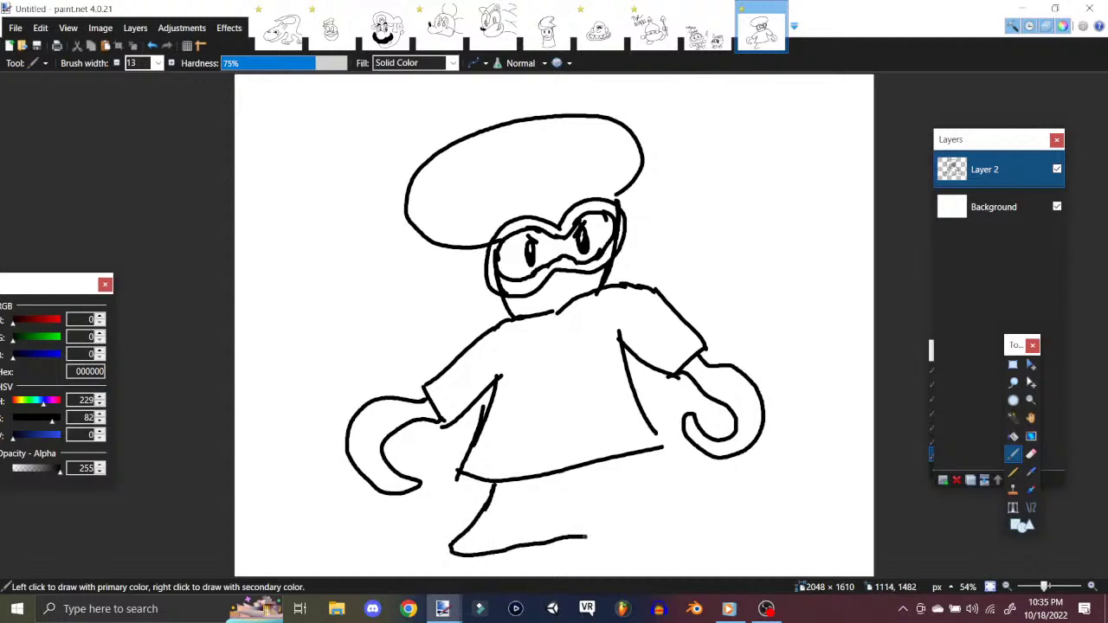
left_click_drag(589, 473, 579, 529)
mouse_move(590, 473)
left_mouse_down()
mouse_move(622, 532)
mouse_move(726, 530)
left_mouse_up()
left_click_drag(649, 451, 722, 530)
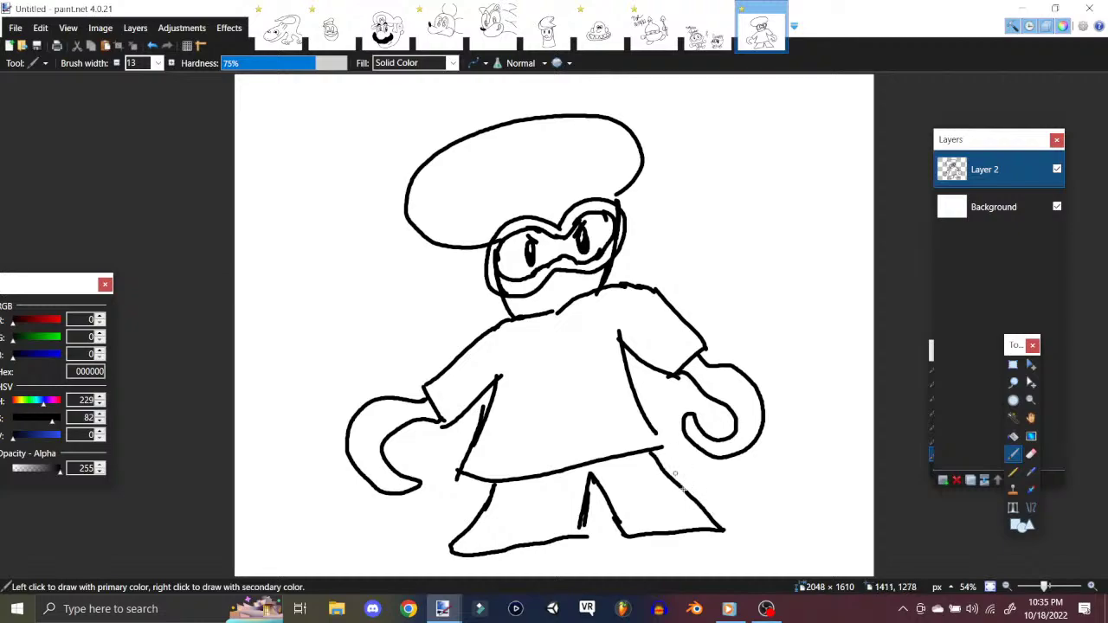
Step: Close the gap at the coat's lower corner and draw two curved front lines from the collar to the hem
left_click_drag(651, 426, 666, 449)
mouse_move(567, 310)
left_mouse_down()
mouse_move(576, 372)
mouse_move(624, 448)
left_mouse_up()
mouse_move(535, 333)
left_mouse_down()
mouse_move(542, 394)
mouse_move(523, 472)
mouse_move(528, 312)
left_mouse_up()
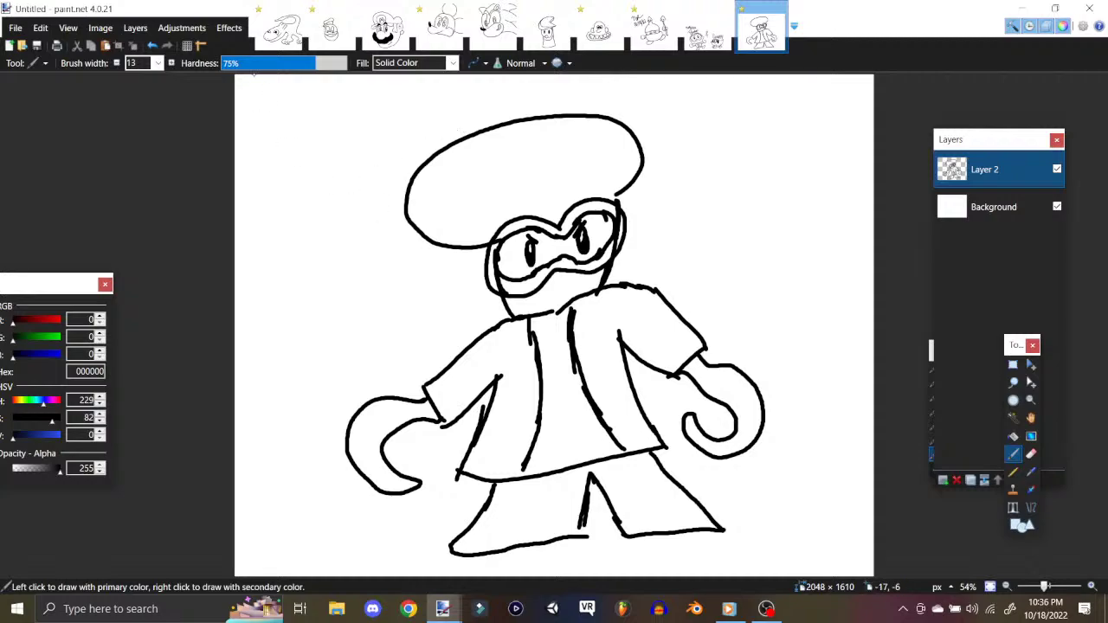
Step: Sign the drawing in the empty space beside the head and write the date 10/18/22 beneath the signature
mouse_move(258, 120)
left_mouse_down()
mouse_move(282, 134)
mouse_move(280, 105)
mouse_move(322, 127)
mouse_move(377, 76)
left_mouse_up()
left_click_drag(293, 175, 290, 210)
left_click_drag(311, 178, 313, 178)
left_click_drag(327, 159, 329, 215)
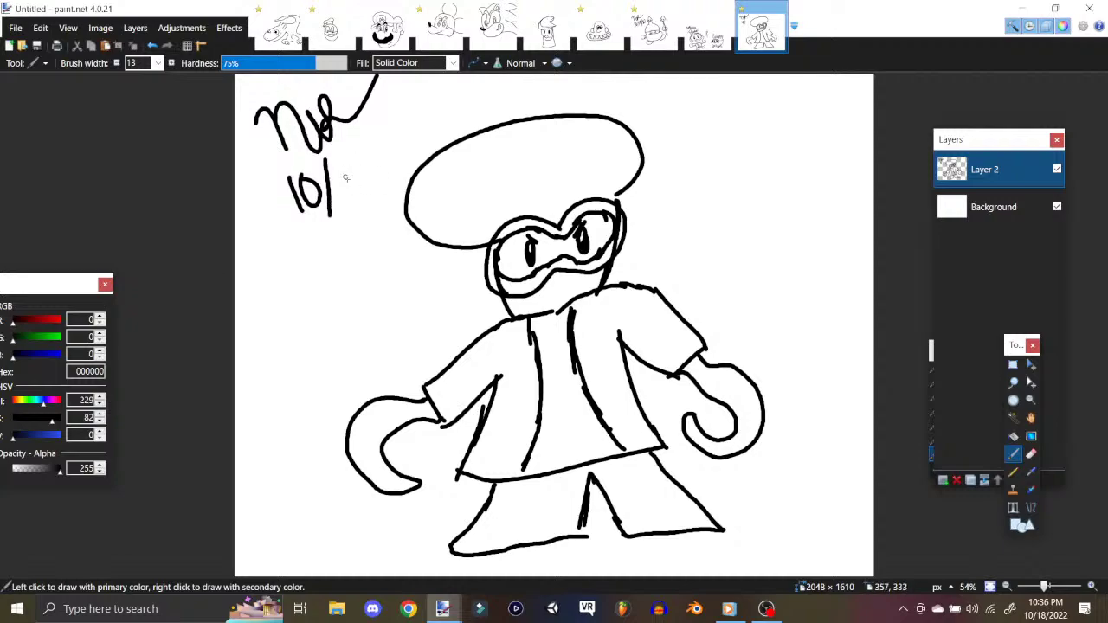
mouse_move(339, 161)
left_mouse_down()
mouse_move(337, 195)
mouse_move(354, 192)
left_mouse_up()
mouse_move(378, 138)
left_mouse_down()
mouse_move(371, 193)
mouse_move(392, 170)
left_mouse_up()
left_click_drag(391, 130, 427, 136)
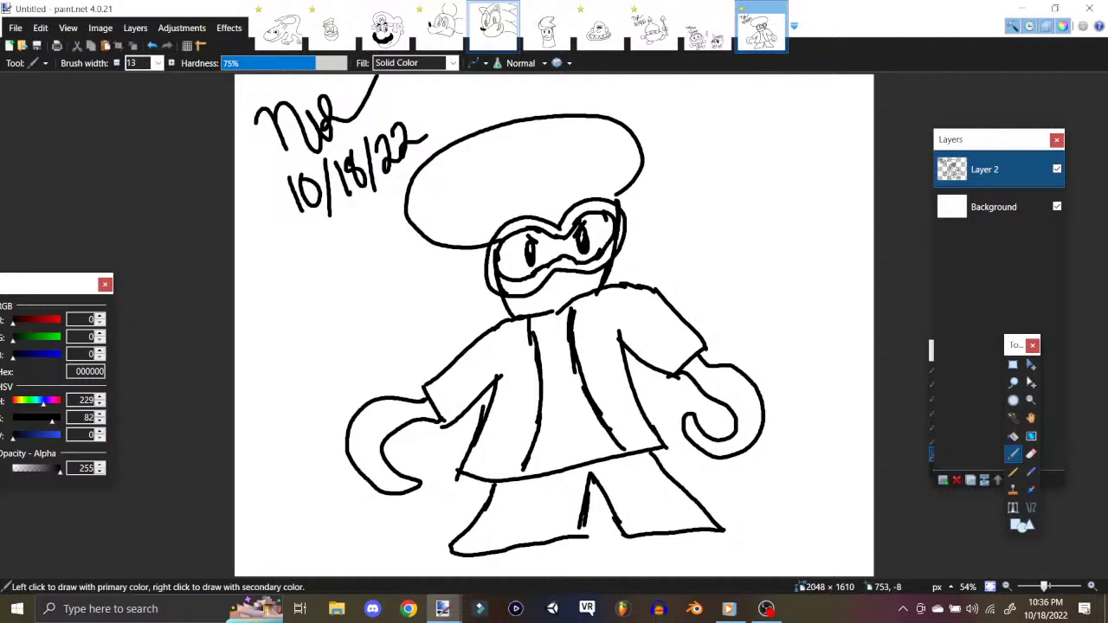
Step: Erase the head outline strokes that cross the goggles, and return to the Paintbrush tool
left_click(1032, 454)
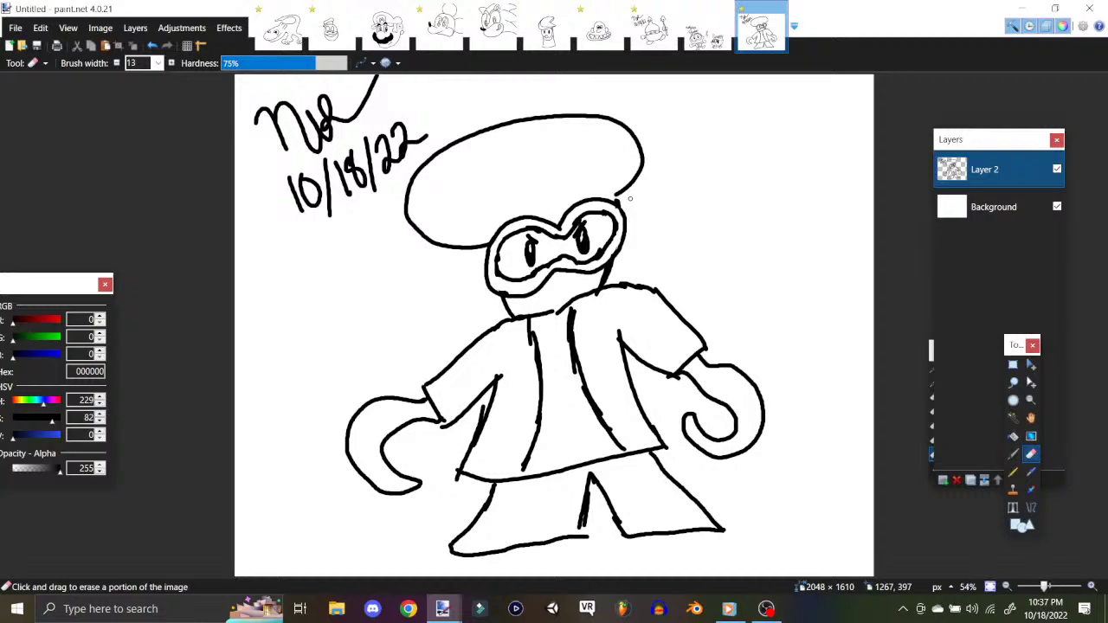
left_click(1013, 454)
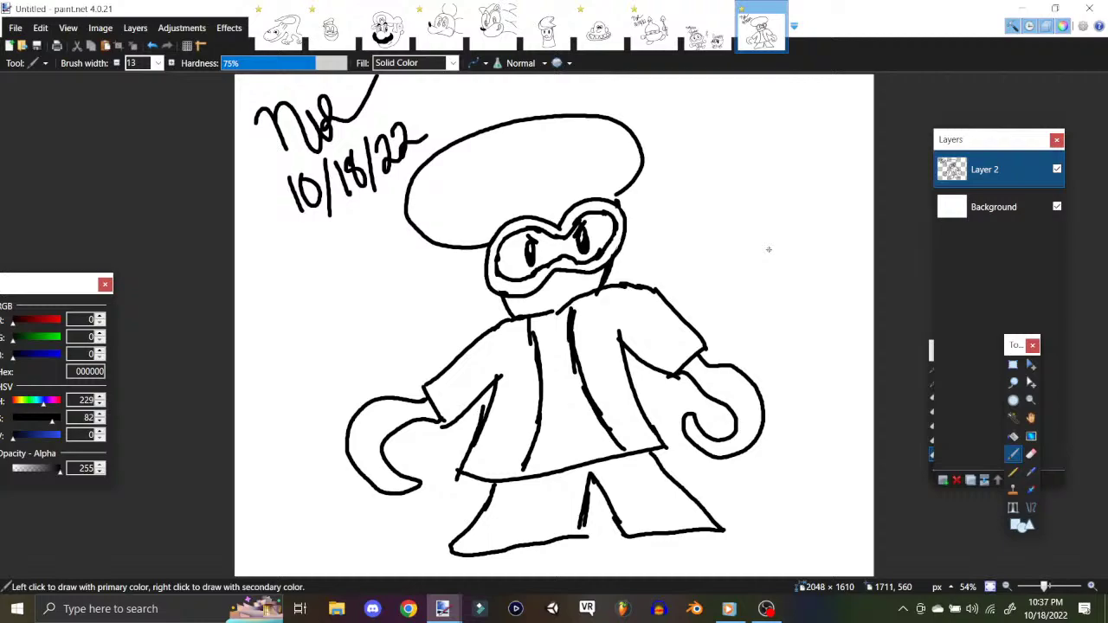
Step: Beside the main figure, draw a small running character with a round head, one angry eye, a body, arms with round hands and legs
mouse_move(759, 182)
left_mouse_down()
mouse_move(712, 219)
mouse_move(732, 257)
mouse_move(770, 264)
mouse_move(794, 251)
mouse_move(806, 214)
mouse_move(786, 184)
mouse_move(759, 179)
left_mouse_up()
mouse_move(716, 224)
left_mouse_down()
mouse_move(765, 194)
mouse_move(743, 265)
mouse_move(734, 231)
mouse_move(739, 245)
left_mouse_up()
key("ctrl+z")
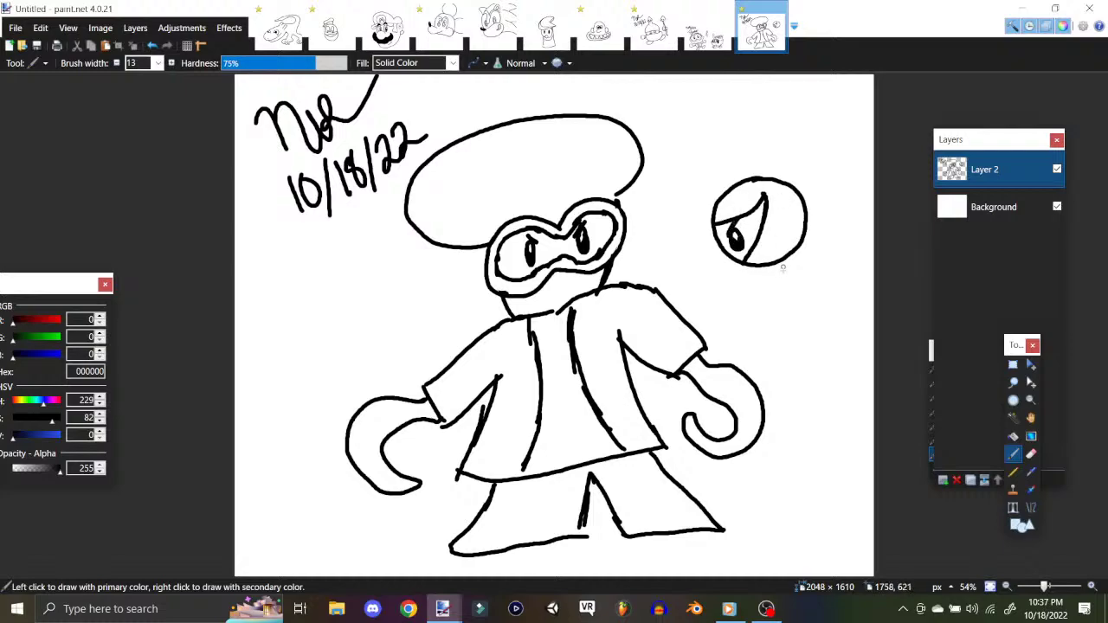
mouse_move(779, 265)
left_mouse_down()
mouse_move(801, 302)
mouse_move(771, 306)
mouse_move(793, 329)
mouse_move(784, 316)
mouse_move(804, 314)
mouse_move(802, 301)
left_mouse_up()
mouse_move(802, 251)
left_mouse_down()
mouse_move(836, 235)
mouse_move(838, 264)
mouse_move(842, 251)
mouse_move(816, 263)
mouse_move(803, 243)
mouse_move(825, 264)
mouse_move(813, 303)
mouse_move(835, 295)
mouse_move(816, 305)
mouse_move(836, 306)
mouse_move(845, 294)
mouse_move(848, 308)
mouse_move(861, 297)
mouse_move(842, 275)
left_mouse_up()
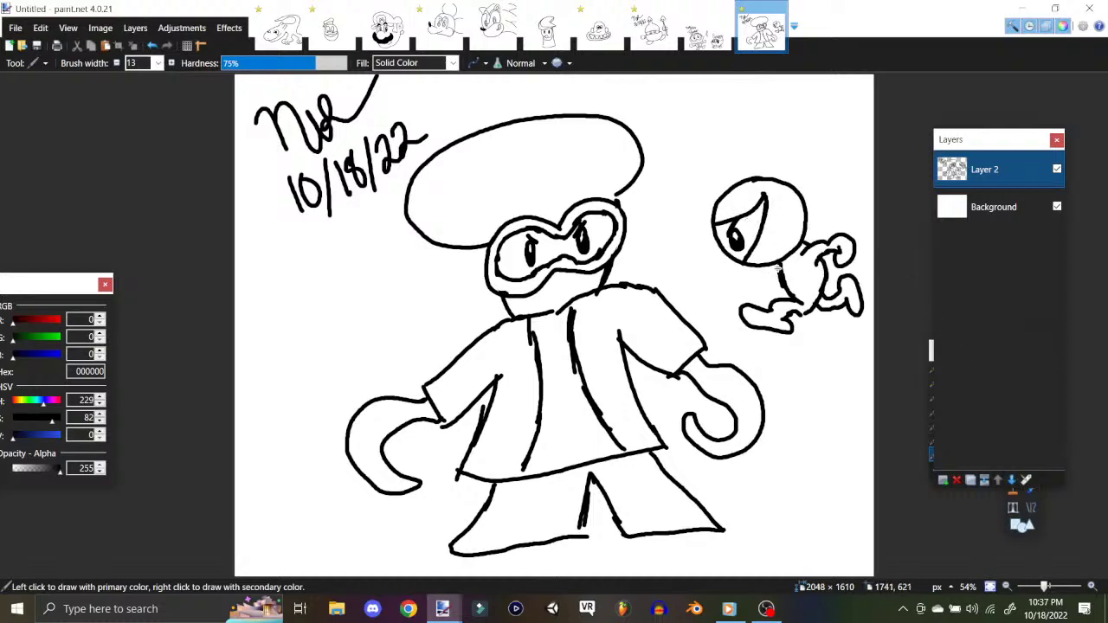
mouse_move(814, 239)
left_mouse_down()
mouse_move(844, 211)
mouse_move(825, 232)
mouse_move(854, 229)
left_mouse_up()
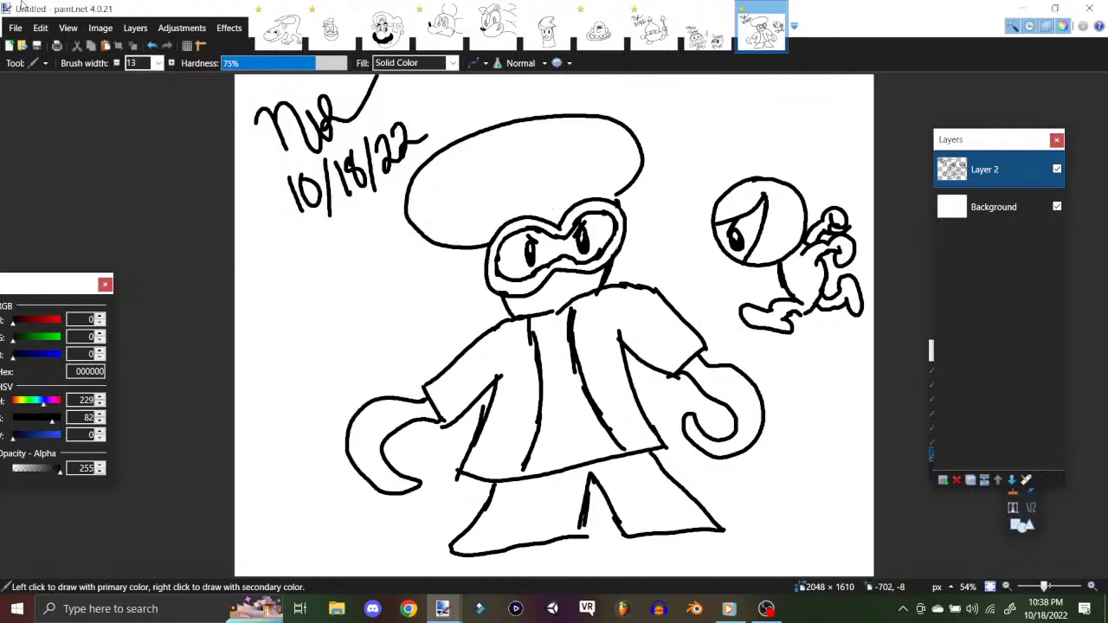
Step: Save the drawing as a paint.net file named "Professor Brain" in the Drawings folder
left_click(17, 31)
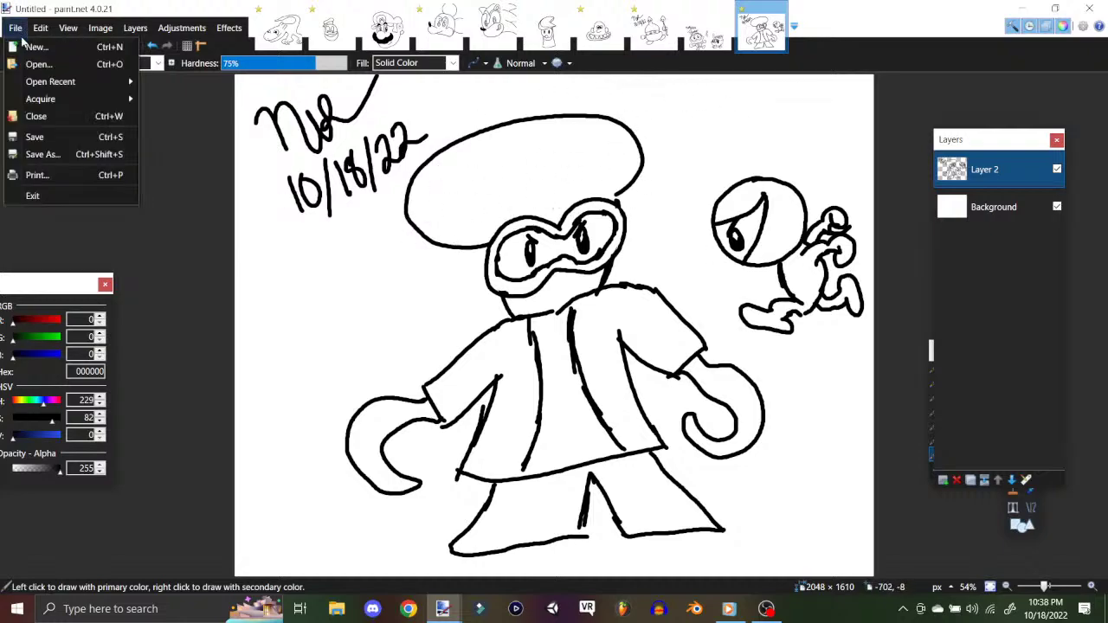
left_click(44, 156)
type("Prof")
type("essor Brill")
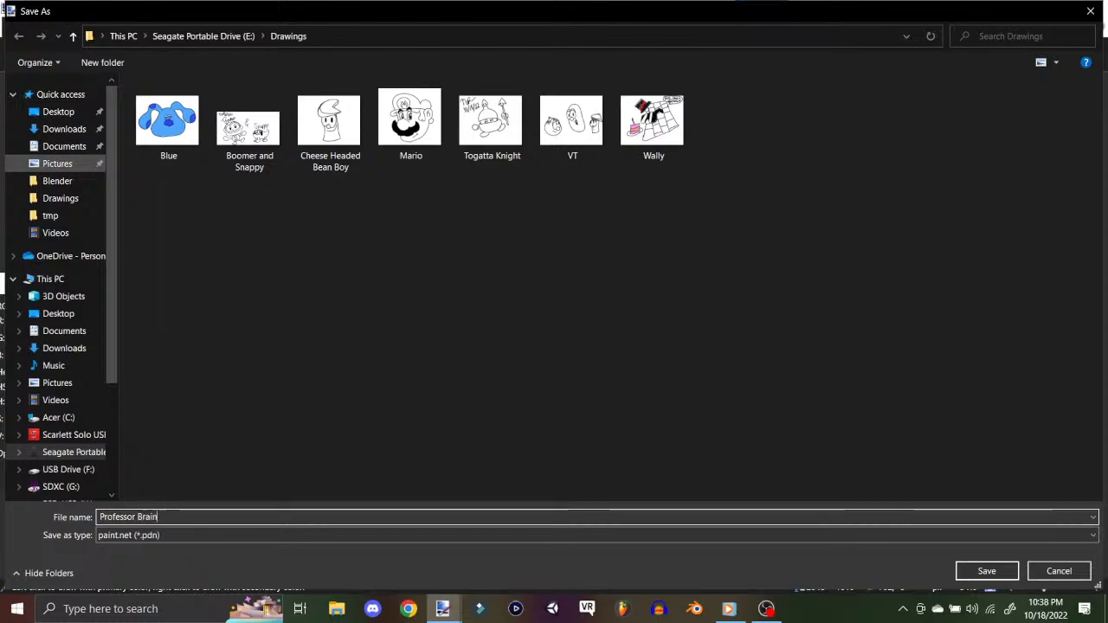
key("Return")
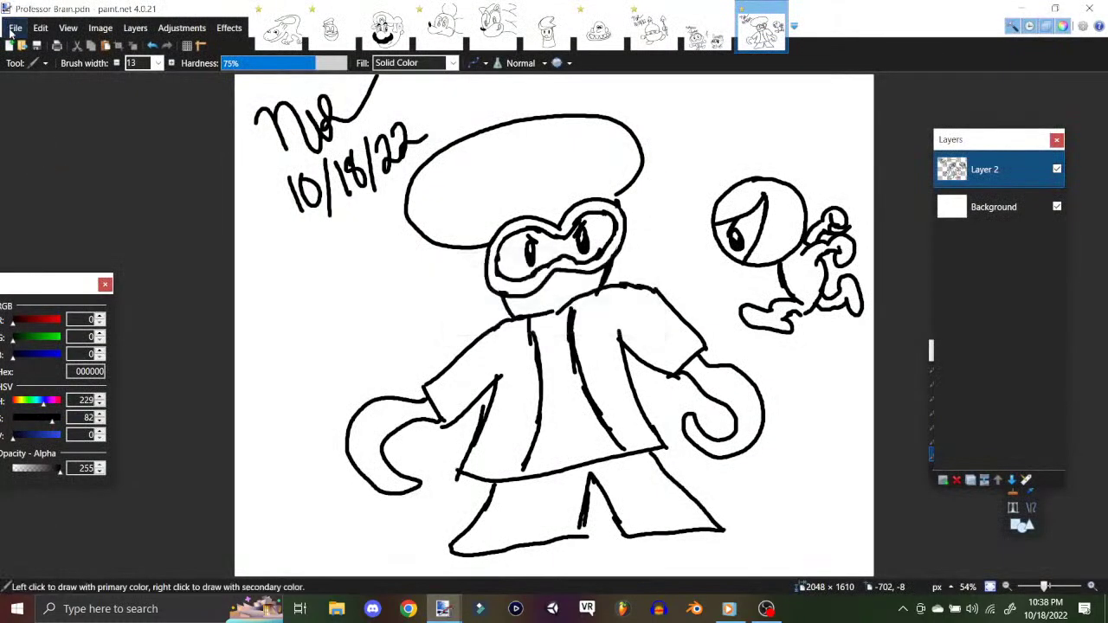
Step: Create a new blank square image of 2048 × 2048 pixels
left_click(15, 30)
left_click(34, 47)
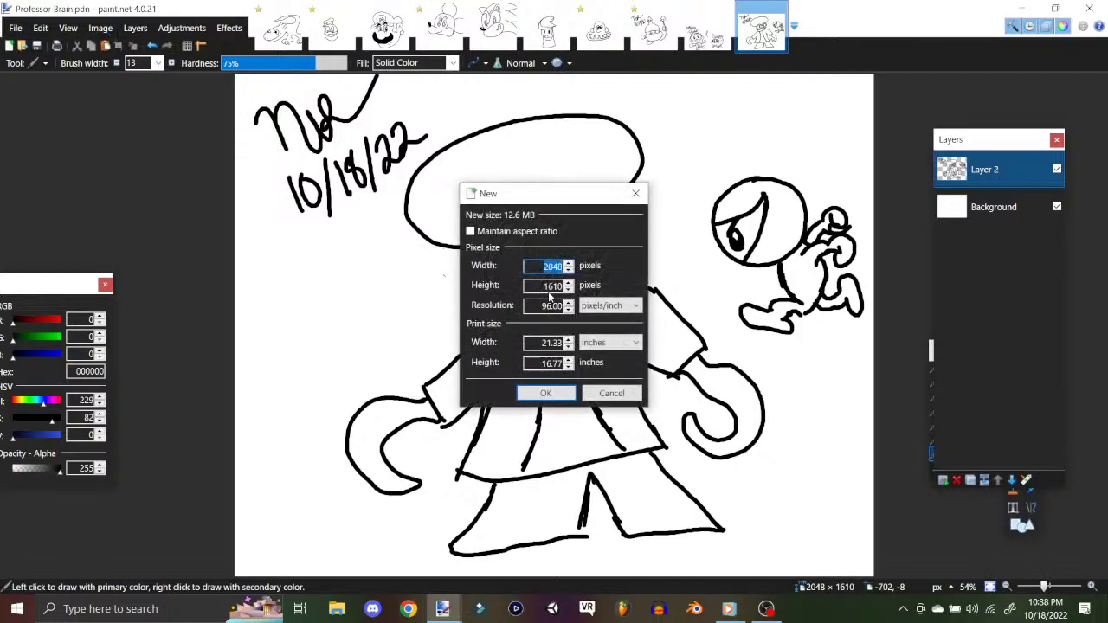
left_click(542, 285)
type("2048")
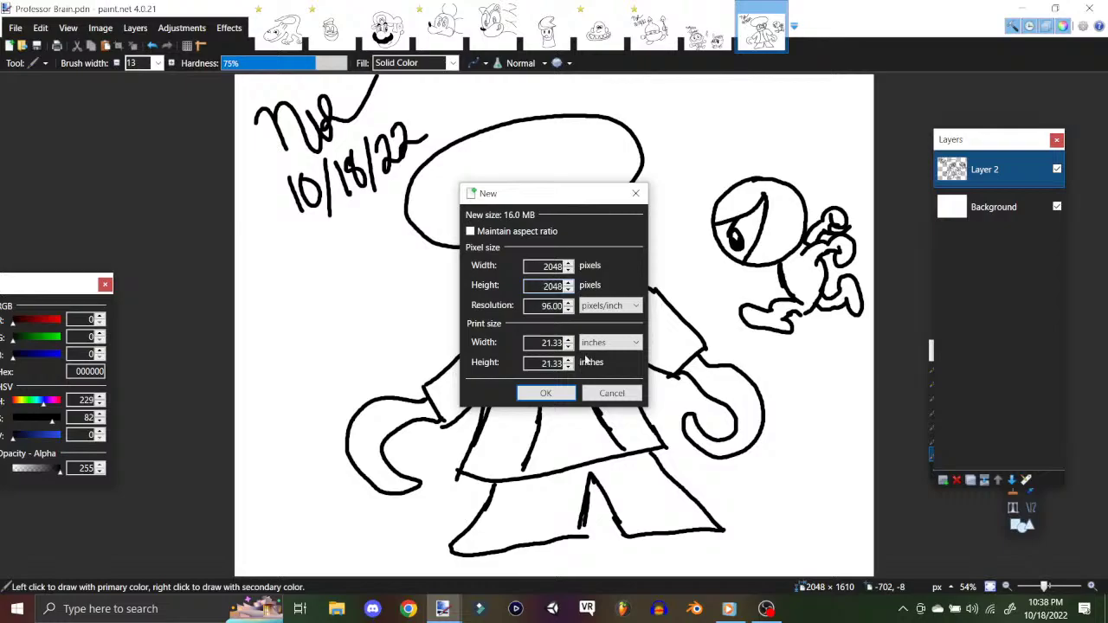
left_click(545, 393)
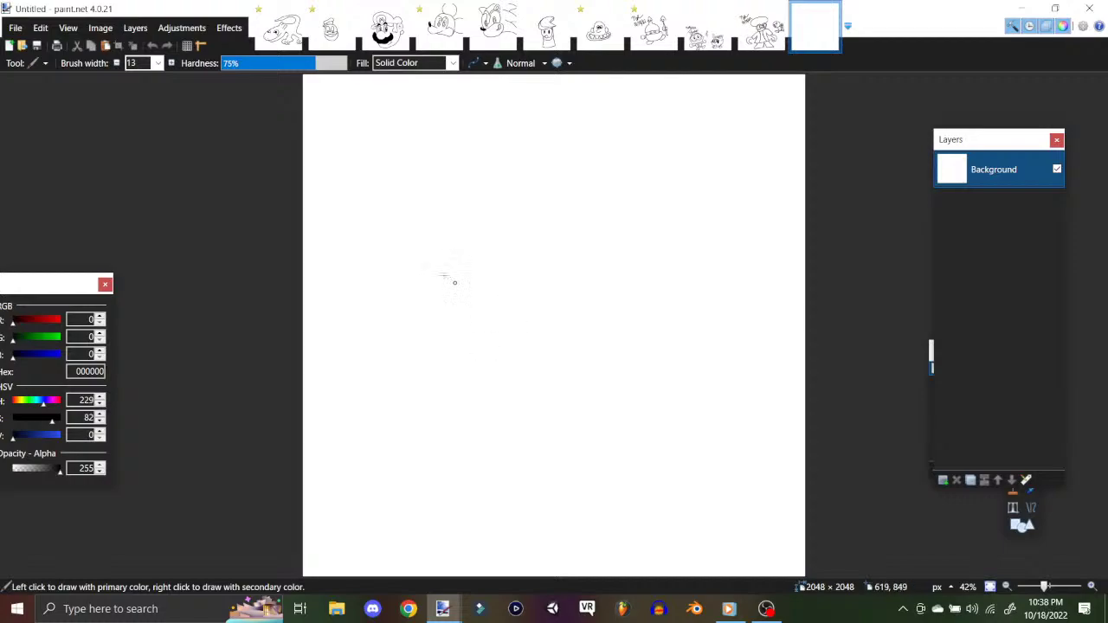
mouse_move(467, 258)
left_mouse_down()
mouse_move(620, 208)
mouse_move(672, 278)
mouse_move(567, 379)
mouse_move(477, 302)
left_mouse_up()
mouse_move(516, 256)
left_mouse_down()
mouse_move(457, 263)
mouse_move(495, 257)
left_mouse_up()
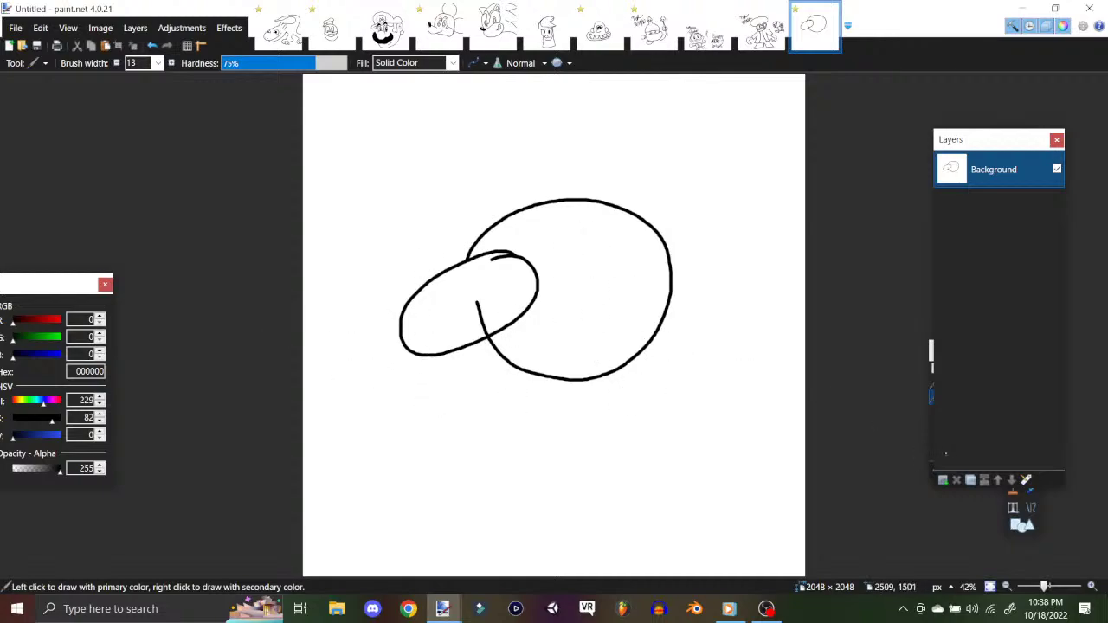
left_click(1030, 453)
left_click_drag(481, 305, 480, 307)
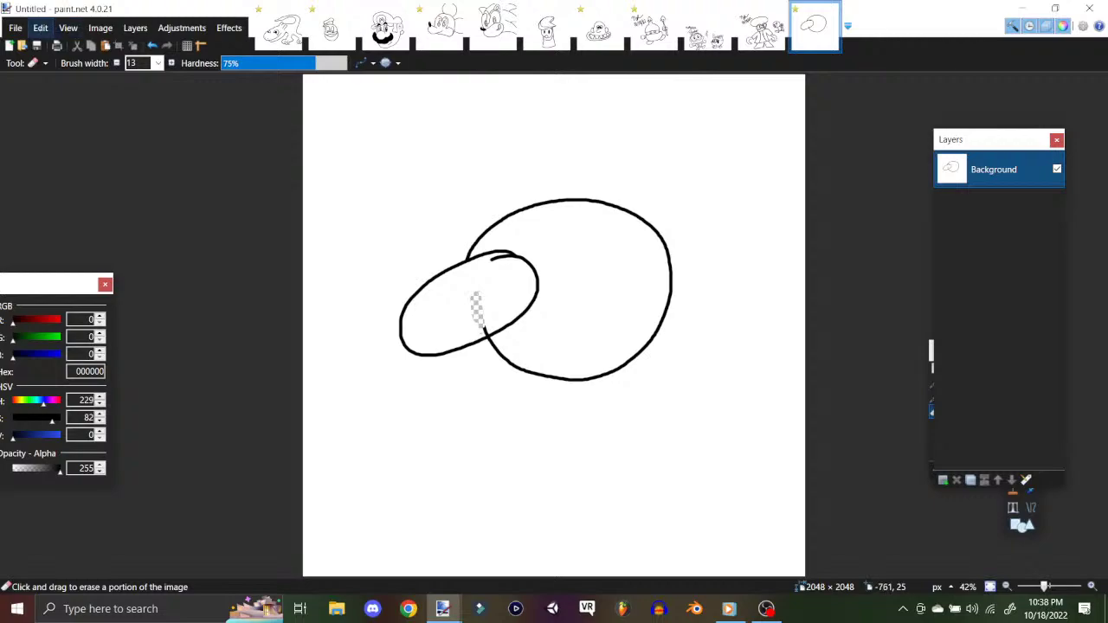
left_click(41, 27)
left_click(60, 46)
left_click(41, 27)
left_click(54, 47)
left_click(41, 28)
left_click(54, 46)
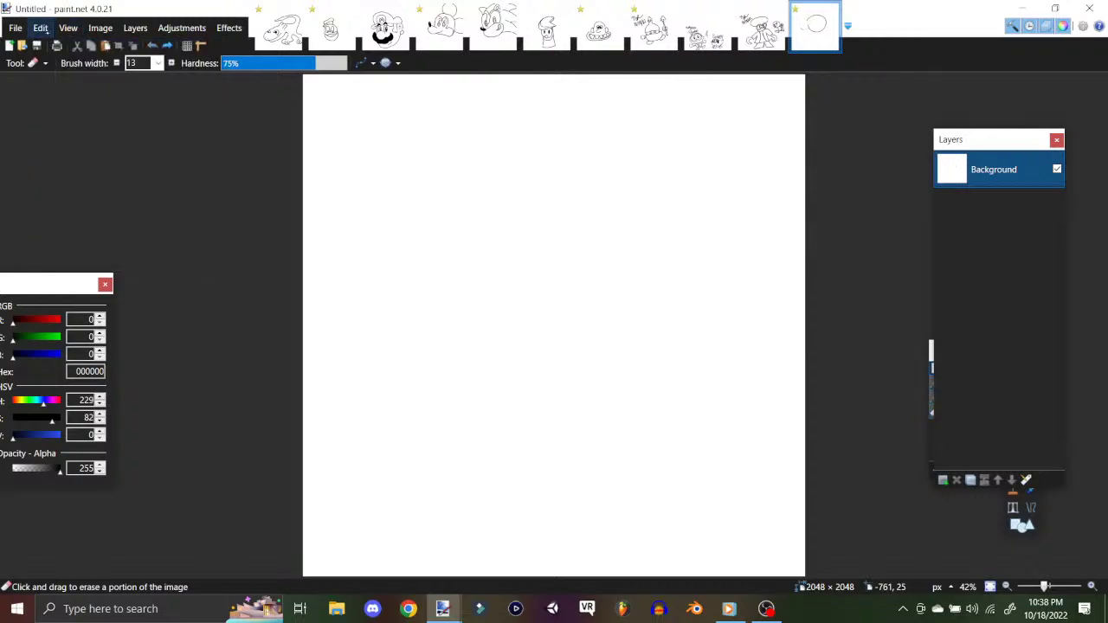
Step: Add a new layer above the background and select the Paintbrush for drawing on it
left_click(101, 27)
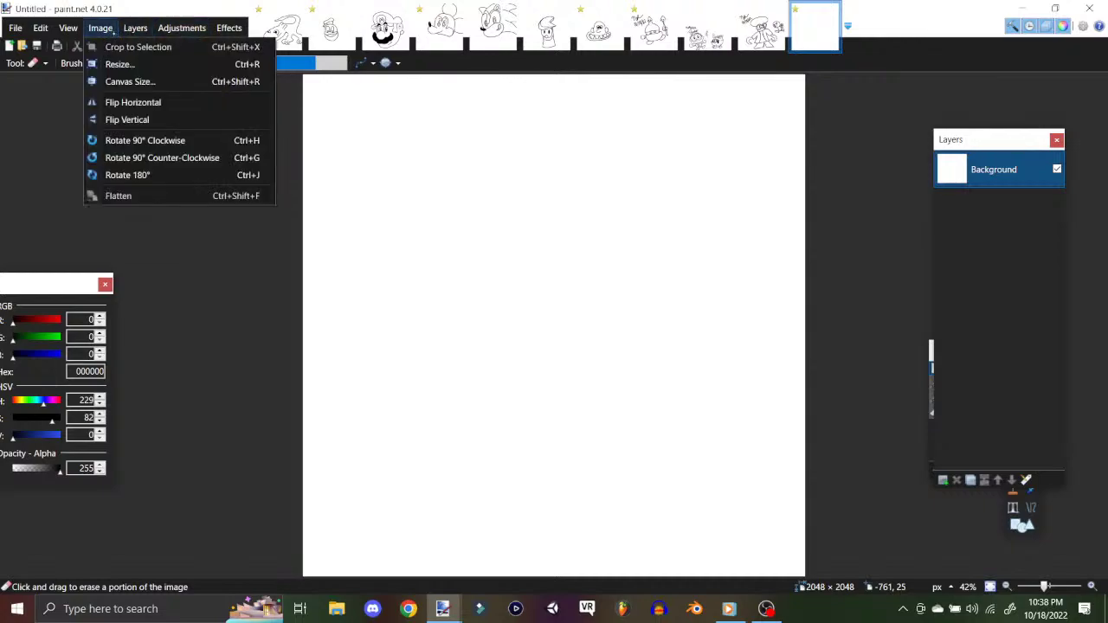
left_click(156, 45)
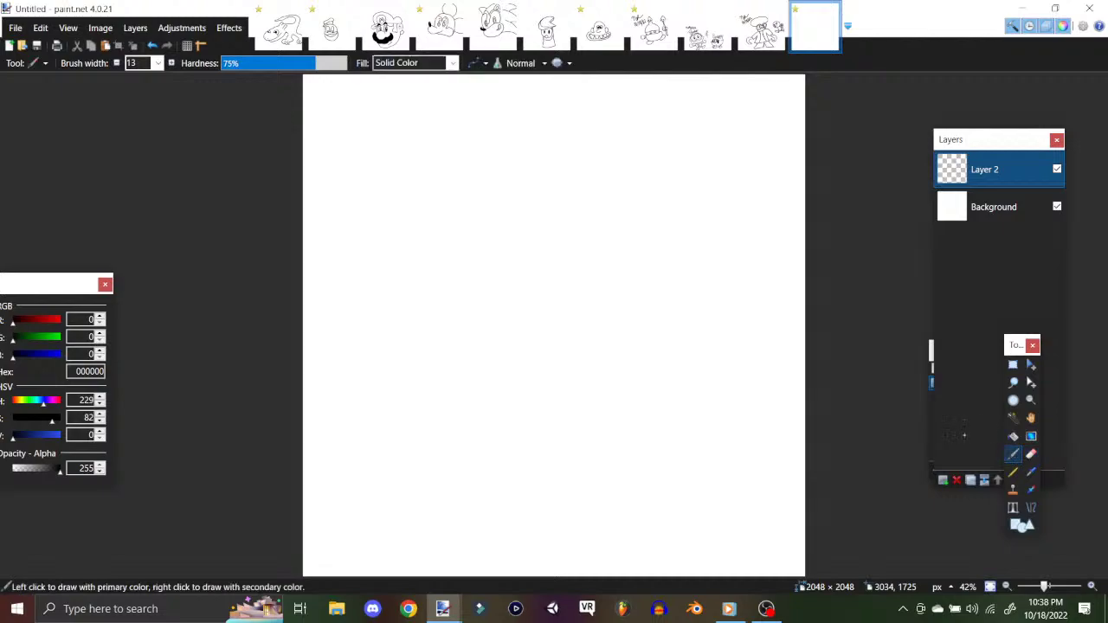
left_click(1013, 454)
Step: Draw a large round head with a big oval nose overlapping it, two angular eyes and a curved smile with a cheek line
mouse_move(515, 280)
left_mouse_down()
mouse_move(523, 343)
mouse_move(548, 293)
mouse_move(523, 193)
mouse_move(612, 181)
mouse_move(680, 245)
mouse_move(663, 340)
mouse_move(607, 371)
mouse_move(540, 373)
mouse_move(518, 348)
left_mouse_up()
mouse_move(551, 224)
left_mouse_down()
mouse_move(582, 209)
mouse_move(591, 235)
mouse_move(560, 266)
mouse_move(542, 258)
mouse_move(555, 224)
left_mouse_up()
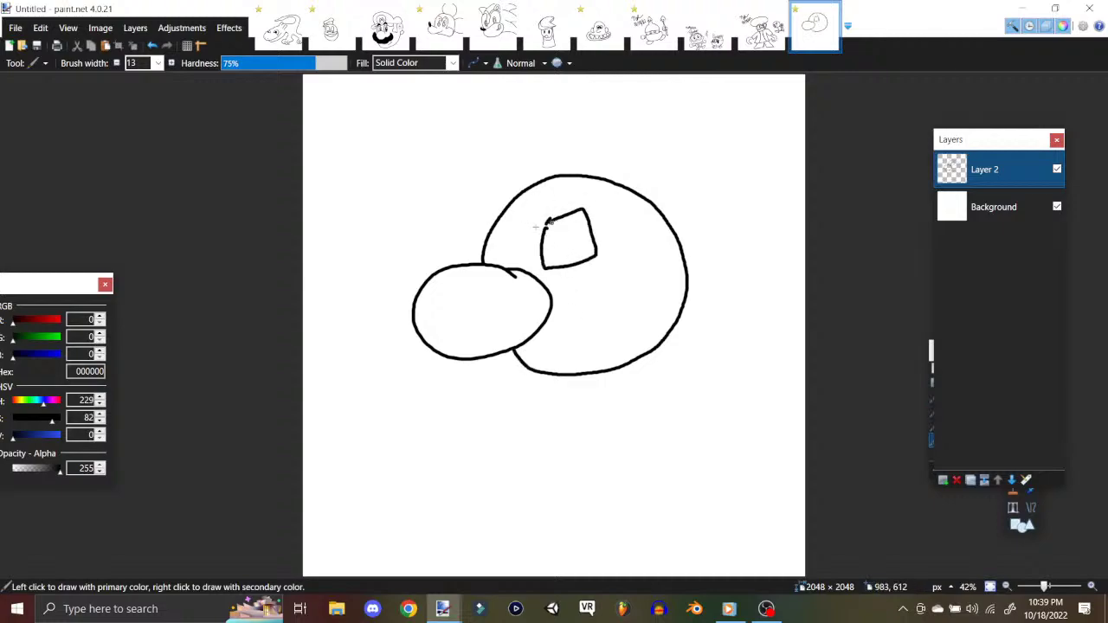
mouse_move(490, 232)
left_mouse_down()
mouse_move(511, 219)
mouse_move(518, 271)
left_mouse_up()
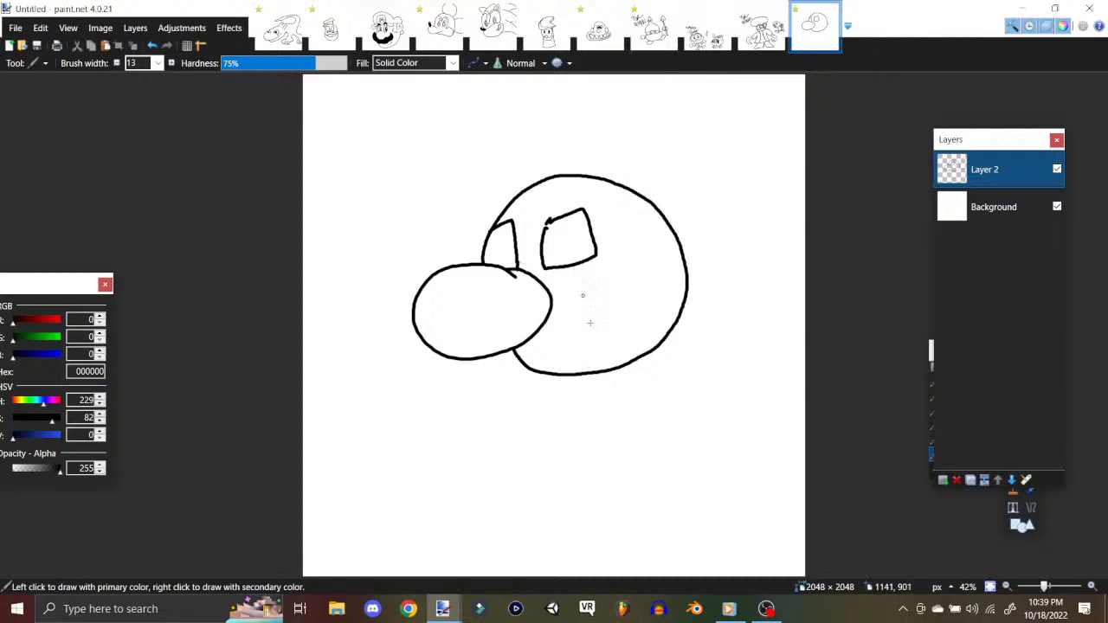
mouse_move(571, 345)
left_mouse_down()
mouse_move(610, 289)
mouse_move(628, 293)
left_mouse_up()
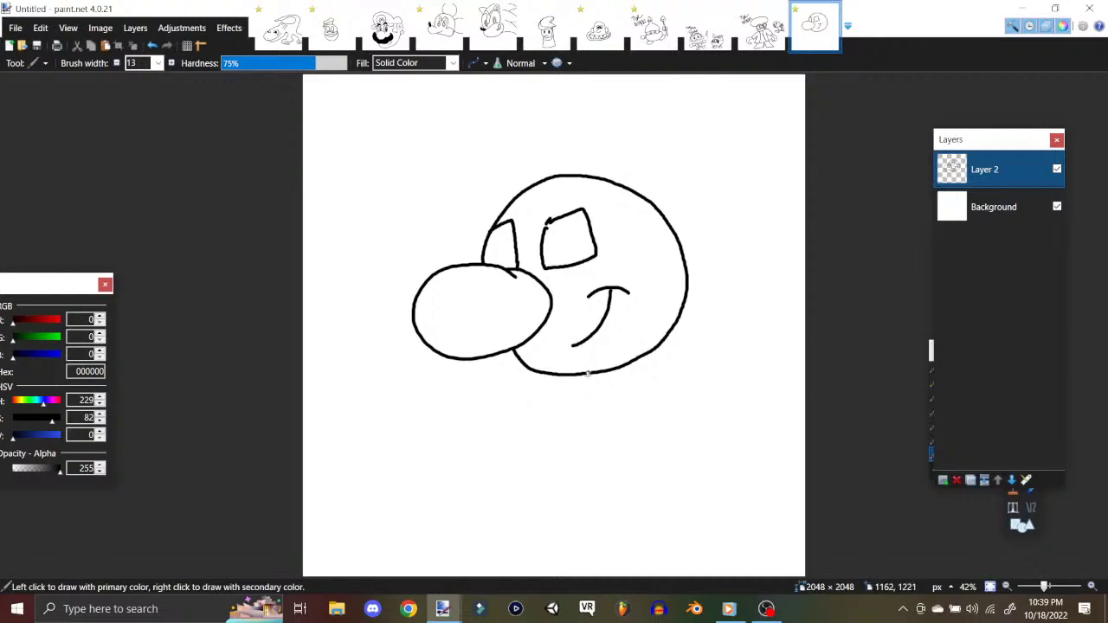
Step: Below the head, draw a bent arm with a round fist, a buttoned overall strap, a waistline with a small circle, and one leg with a shoe
mouse_move(582, 375)
left_mouse_down()
mouse_move(694, 352)
mouse_move(691, 396)
mouse_move(705, 367)
mouse_move(716, 387)
mouse_move(691, 397)
mouse_move(717, 391)
mouse_move(737, 423)
mouse_move(713, 445)
mouse_move(692, 440)
mouse_move(692, 399)
mouse_move(688, 429)
left_mouse_up()
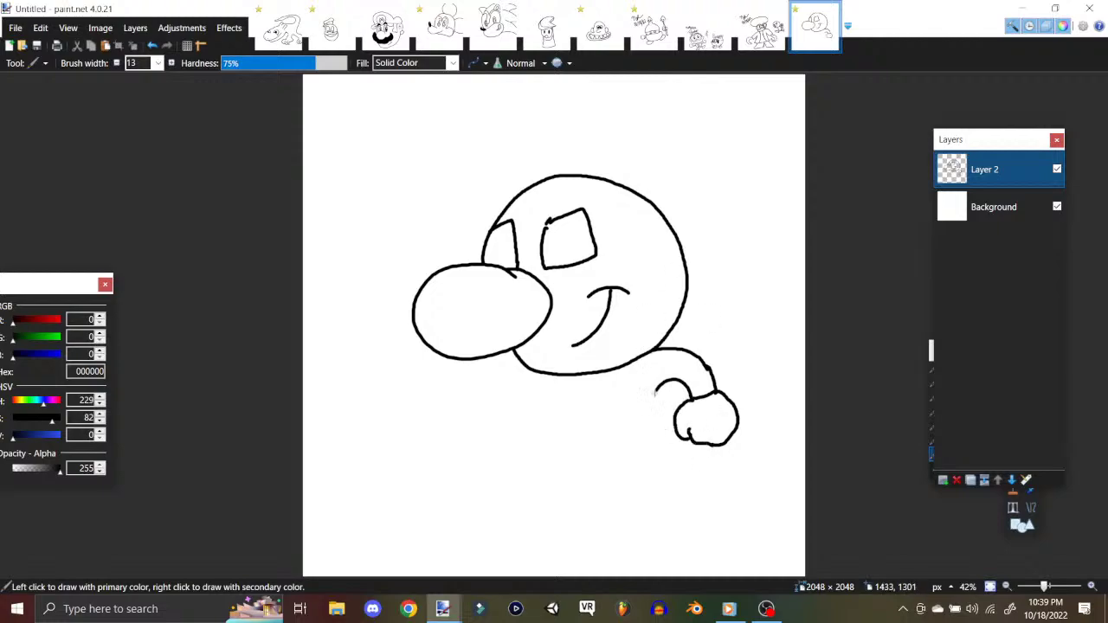
mouse_move(637, 362)
left_mouse_down()
mouse_move(631, 404)
mouse_move(610, 400)
mouse_move(620, 459)
mouse_move(641, 424)
left_mouse_up()
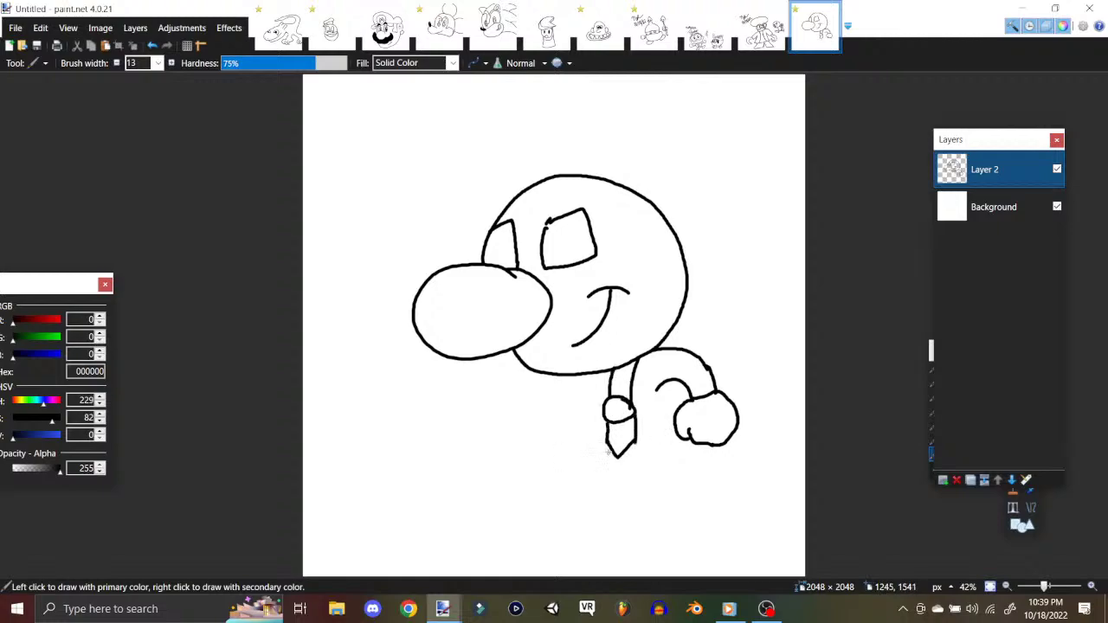
mouse_move(660, 387)
left_mouse_down()
mouse_move(639, 409)
mouse_move(665, 442)
mouse_move(565, 463)
mouse_move(592, 468)
left_mouse_up()
left_click_drag(667, 439, 676, 461)
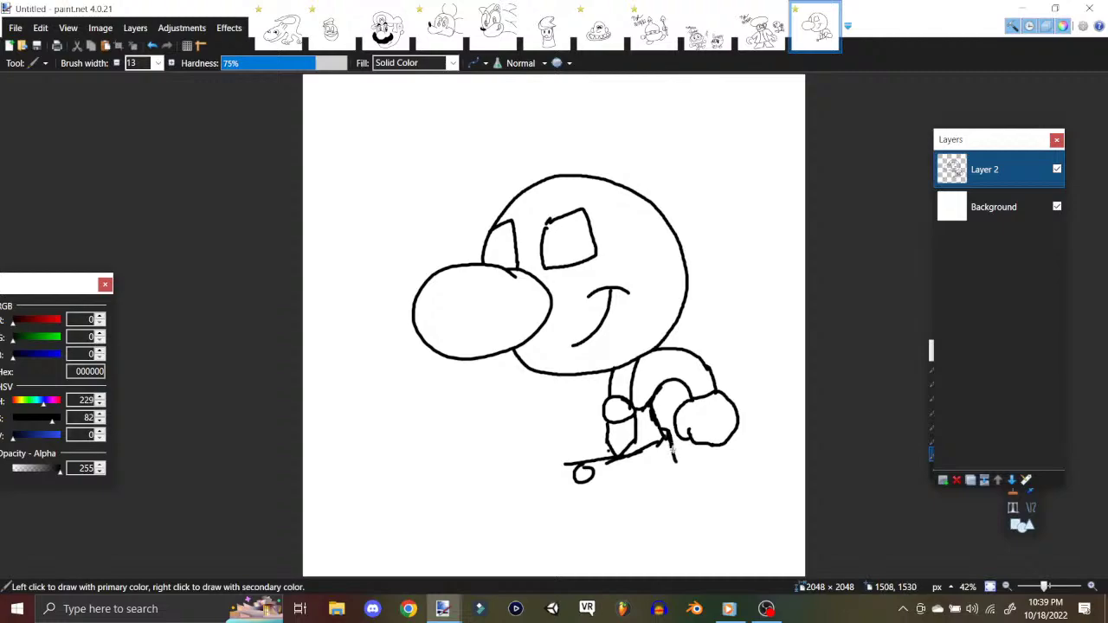
mouse_move(673, 451)
left_mouse_down()
mouse_move(690, 499)
mouse_move(664, 513)
left_mouse_up()
mouse_move(641, 465)
left_mouse_down()
mouse_move(662, 514)
mouse_move(634, 524)
mouse_move(649, 560)
mouse_move(699, 532)
mouse_move(689, 501)
left_mouse_up()
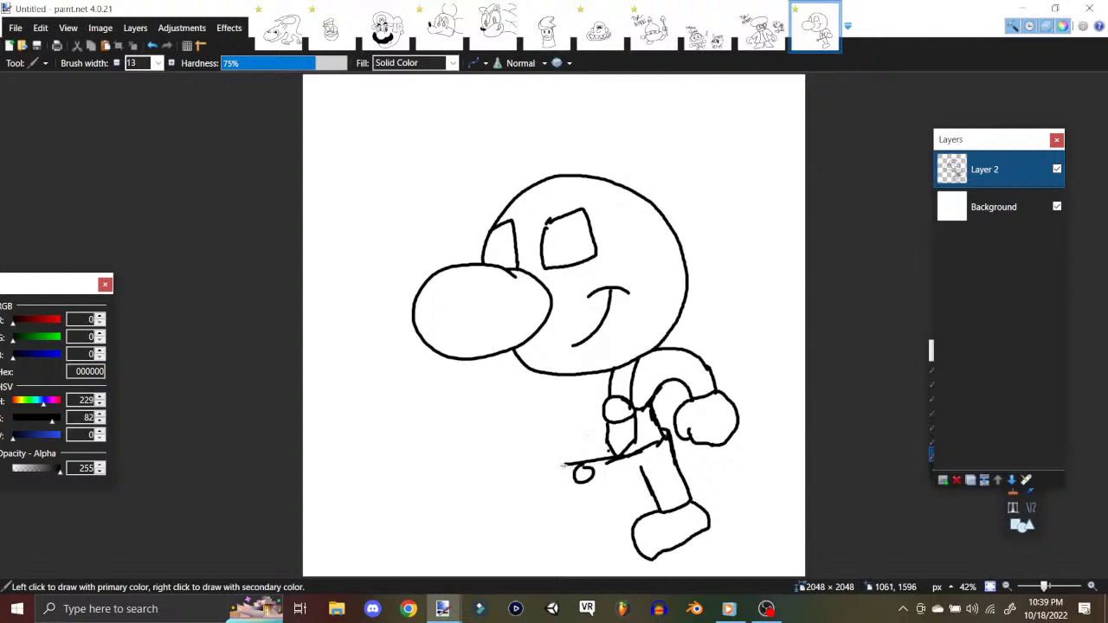
Step: Complete the body with a collar line, a second buttoned strap, rounded shorts, the other leg with a shoe, and an arm with a clenched fist
mouse_move(558, 374)
left_mouse_down()
mouse_move(557, 402)
mouse_move(544, 403)
mouse_move(559, 414)
mouse_move(539, 425)
mouse_move(539, 447)
mouse_move(560, 444)
mouse_move(555, 424)
mouse_move(609, 402)
left_mouse_up()
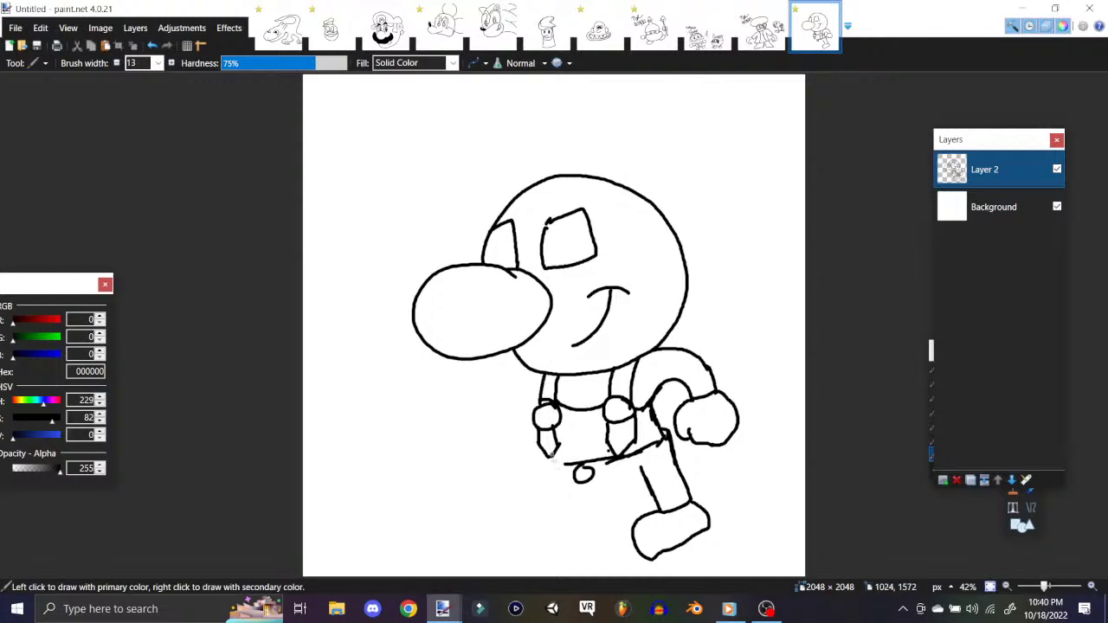
mouse_move(580, 462)
left_mouse_down()
mouse_move(544, 459)
mouse_move(561, 500)
mouse_move(550, 484)
mouse_move(577, 502)
mouse_move(617, 499)
mouse_move(566, 526)
mouse_move(600, 525)
mouse_move(652, 492)
left_mouse_up()
mouse_move(599, 529)
left_mouse_down()
mouse_move(530, 542)
mouse_move(555, 559)
mouse_move(606, 544)
mouse_move(603, 530)
left_mouse_up()
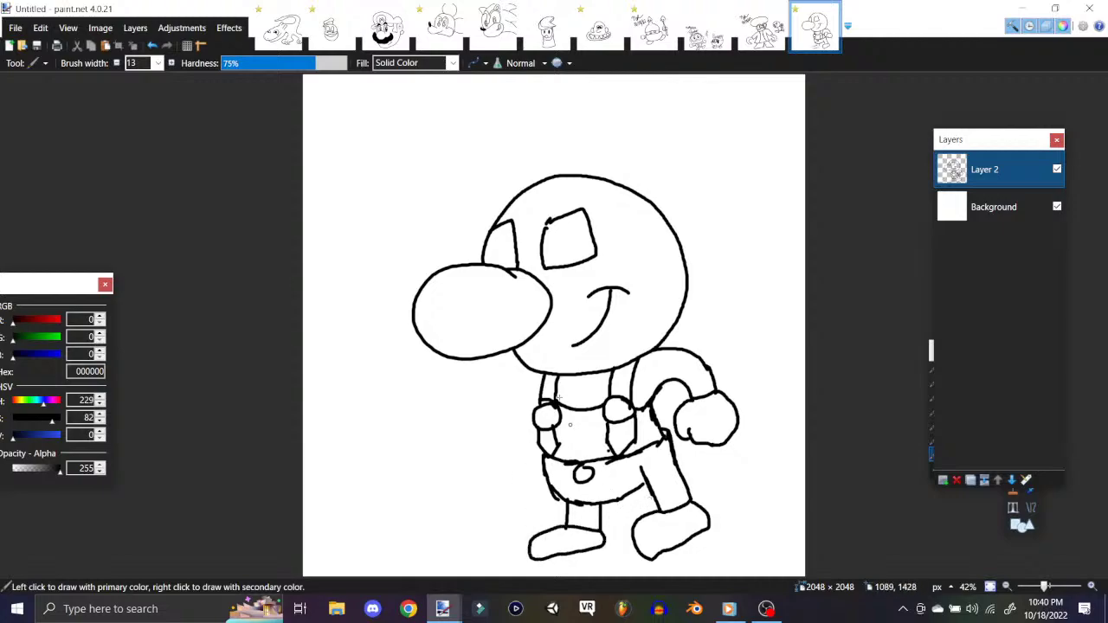
mouse_move(541, 375)
left_mouse_down()
mouse_move(500, 422)
mouse_move(518, 435)
mouse_move(486, 413)
mouse_move(486, 439)
mouse_move(446, 443)
mouse_move(454, 459)
mouse_move(498, 473)
left_mouse_up()
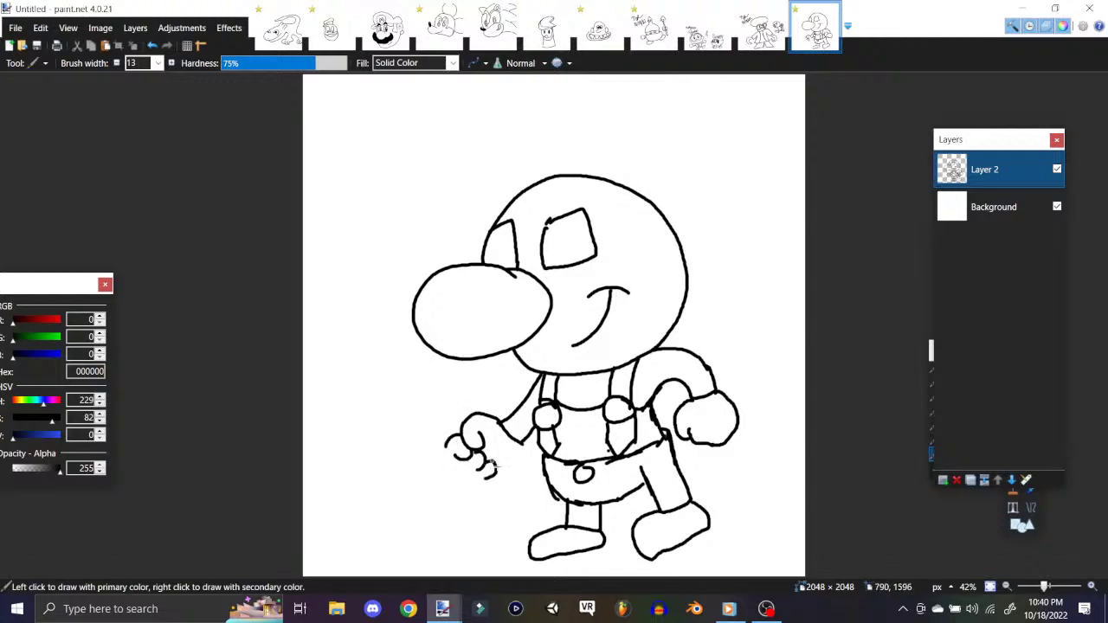
mouse_move(461, 432)
left_mouse_down()
mouse_move(446, 467)
mouse_move(487, 488)
mouse_move(507, 481)
mouse_move(524, 439)
left_mouse_up()
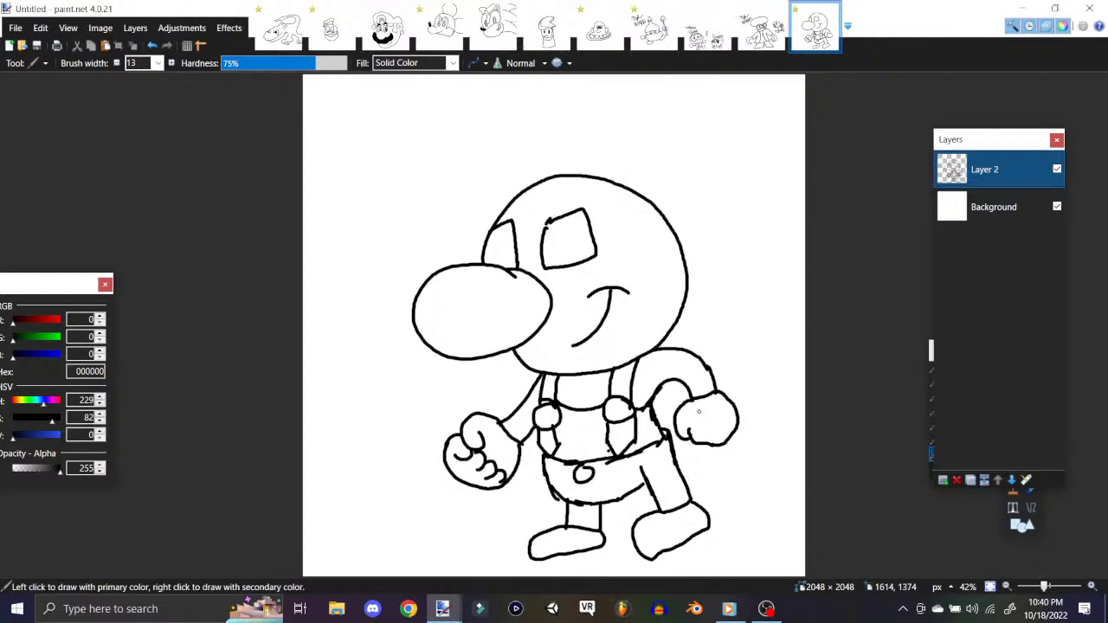
Step: Hand-letter the character name "Flobby Blobby" on two lines above the head
mouse_move(522, 91)
left_mouse_down()
mouse_move(491, 101)
mouse_move(496, 148)
left_mouse_up()
mouse_move(492, 128)
left_mouse_down()
mouse_move(516, 104)
mouse_move(530, 135)
mouse_move(543, 110)
mouse_move(571, 132)
left_mouse_up()
mouse_move(594, 87)
left_mouse_down()
mouse_move(598, 130)
mouse_move(620, 111)
mouse_move(620, 127)
left_mouse_up()
left_click_drag(630, 97, 636, 121)
left_click_drag(642, 89, 638, 145)
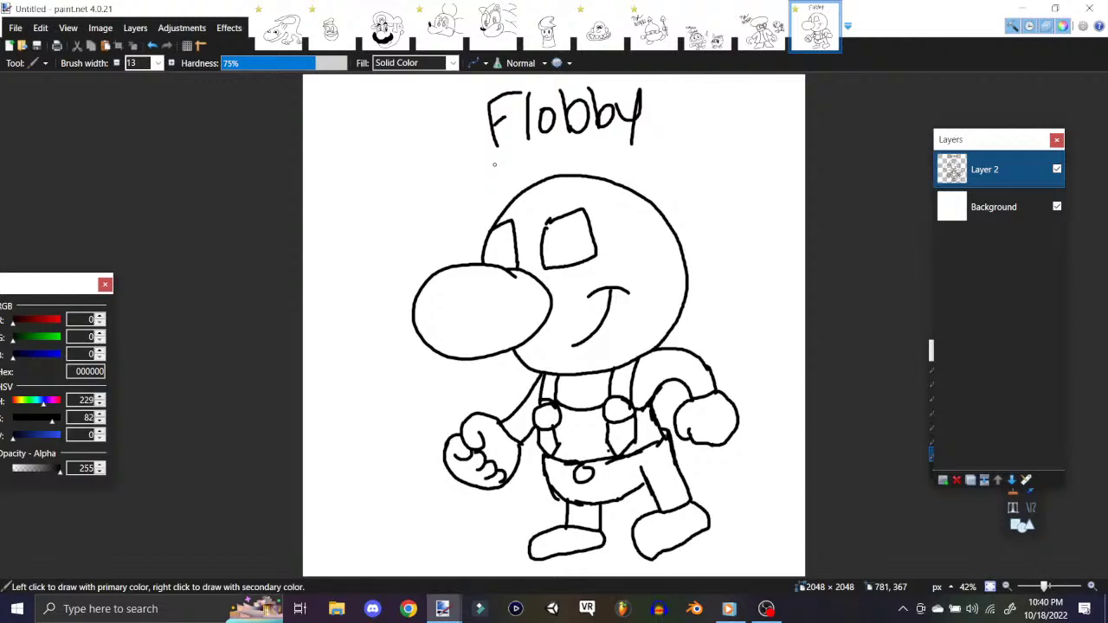
mouse_move(514, 157)
left_mouse_down()
mouse_move(517, 186)
mouse_move(524, 149)
mouse_move(521, 185)
left_mouse_up()
mouse_move(543, 146)
left_mouse_down()
mouse_move(542, 173)
mouse_move(560, 156)
mouse_move(572, 172)
left_mouse_up()
left_click_drag(590, 142, 592, 171)
left_click_drag(599, 144, 601, 171)
left_click_drag(606, 149, 611, 159)
left_click_drag(615, 144, 609, 176)
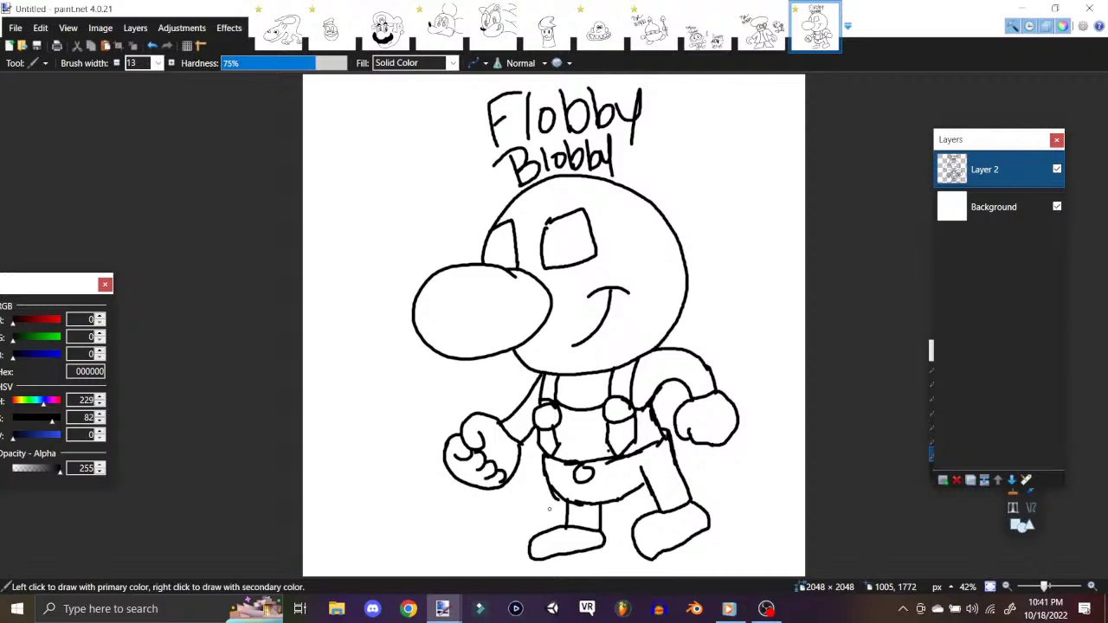
Step: Sign the drawing in the empty corner beside the character's name and write the date 10/18/22 beneath the signature
mouse_move(319, 122)
left_mouse_down()
mouse_move(333, 146)
mouse_move(367, 90)
mouse_move(400, 88)
left_mouse_up()
left_click_drag(361, 124, 329, 195)
left_click_drag(343, 161, 353, 197)
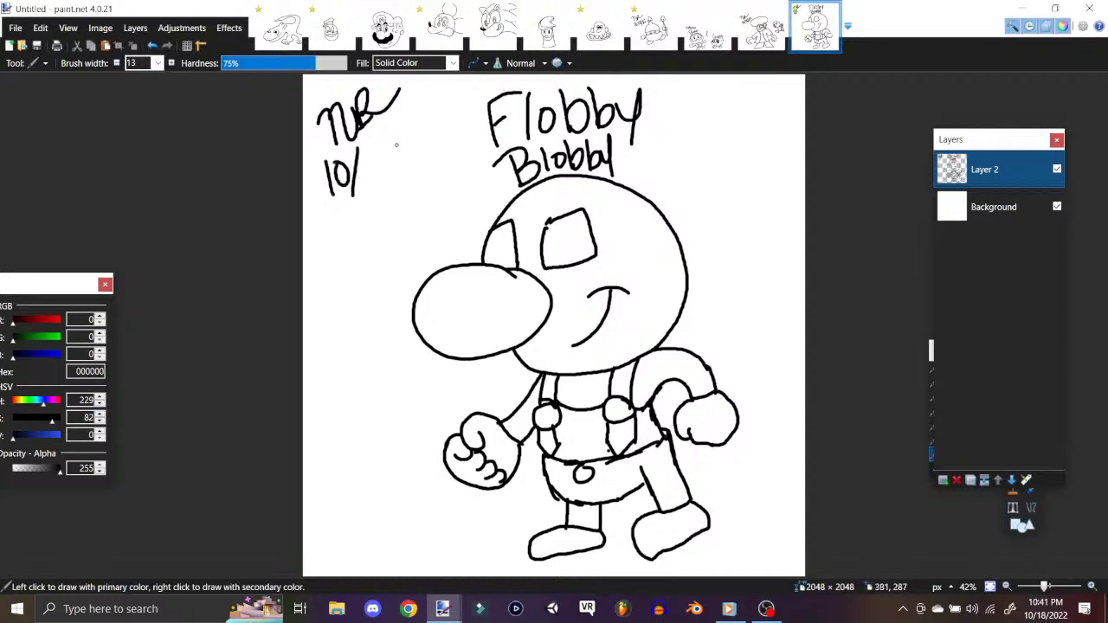
mouse_move(369, 151)
left_mouse_down()
mouse_move(370, 180)
mouse_move(399, 151)
mouse_move(396, 194)
left_mouse_up()
mouse_move(407, 152)
left_mouse_down()
mouse_move(423, 172)
mouse_move(449, 165)
left_mouse_up()
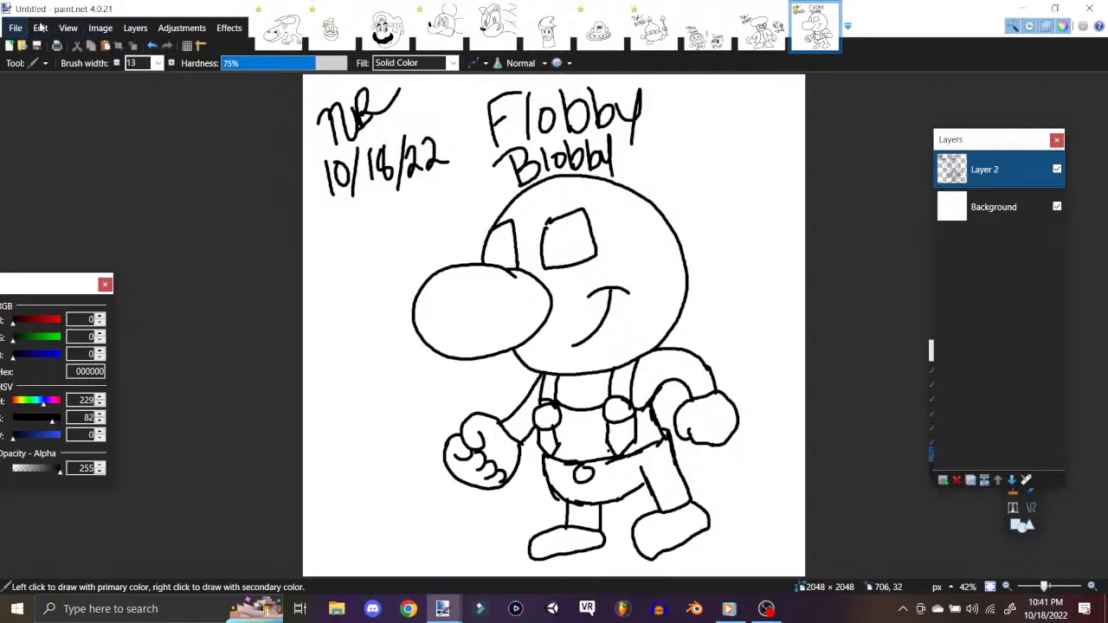
Step: In the Togatta Knight image, hand-letter "Togatta Knight" below the character and save the file
left_click(653, 26)
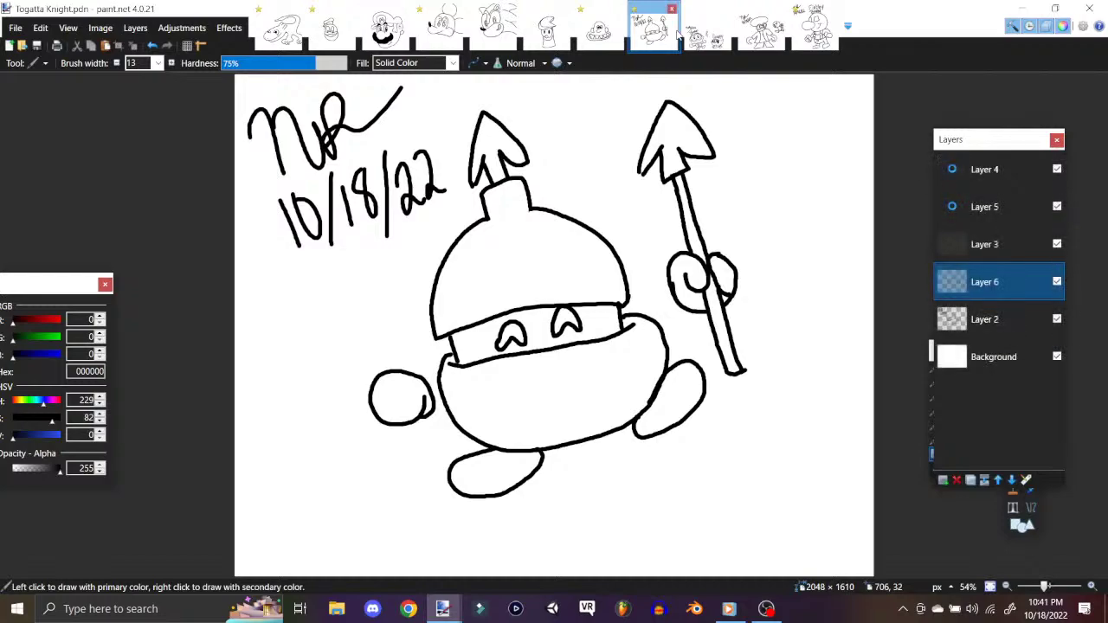
mouse_move(293, 513)
left_mouse_down()
mouse_move(340, 492)
mouse_move(329, 532)
left_mouse_up()
mouse_move(357, 509)
left_mouse_down()
mouse_move(354, 529)
mouse_move(386, 524)
mouse_move(378, 552)
left_mouse_up()
mouse_move(417, 512)
left_mouse_down()
mouse_move(423, 534)
mouse_move(439, 531)
left_mouse_up()
mouse_move(424, 517)
left_mouse_down()
mouse_move(447, 514)
mouse_move(459, 532)
mouse_move(472, 514)
left_mouse_up()
left_click_drag(494, 514, 523, 553)
mouse_move(559, 504)
left_mouse_down()
mouse_move(533, 530)
mouse_move(558, 549)
left_mouse_up()
mouse_move(550, 547)
left_mouse_down()
mouse_move(568, 525)
mouse_move(573, 545)
left_mouse_up()
left_click_drag(583, 530, 603, 565)
mouse_move(627, 502)
left_mouse_down()
mouse_move(622, 551)
mouse_move(645, 544)
left_mouse_up()
mouse_move(672, 502)
left_mouse_down()
mouse_move(686, 537)
mouse_move(715, 508)
left_mouse_up()
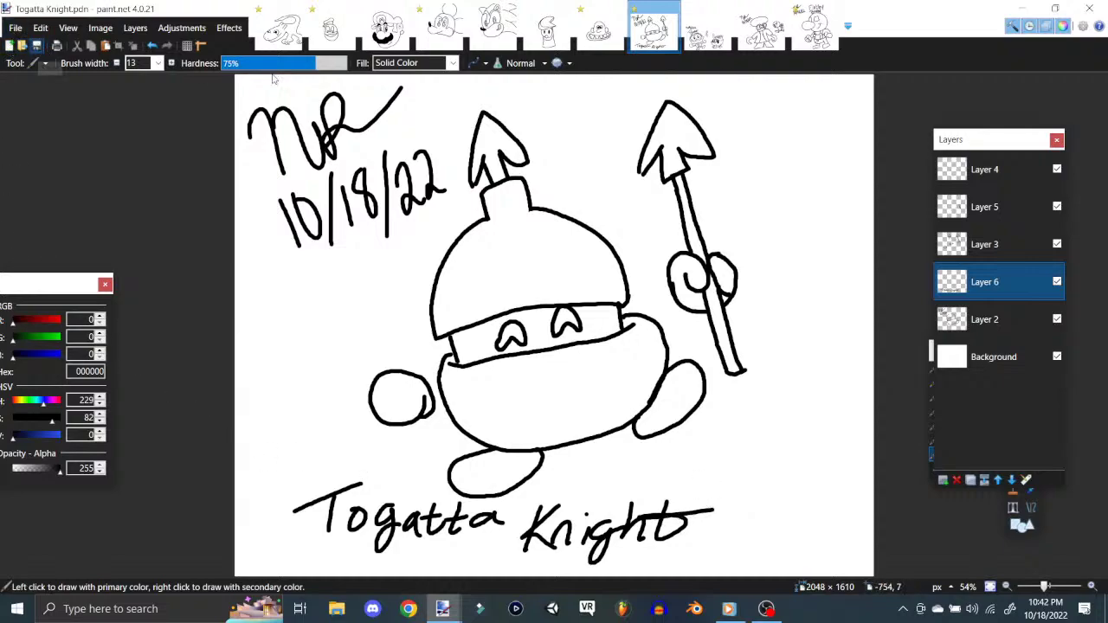
key("ctrl+s")
Step: Save the untitled big-nosed character drawing as a paint.net file named "Flobby Blobby" in the Drawings folder
left_click(791, 36)
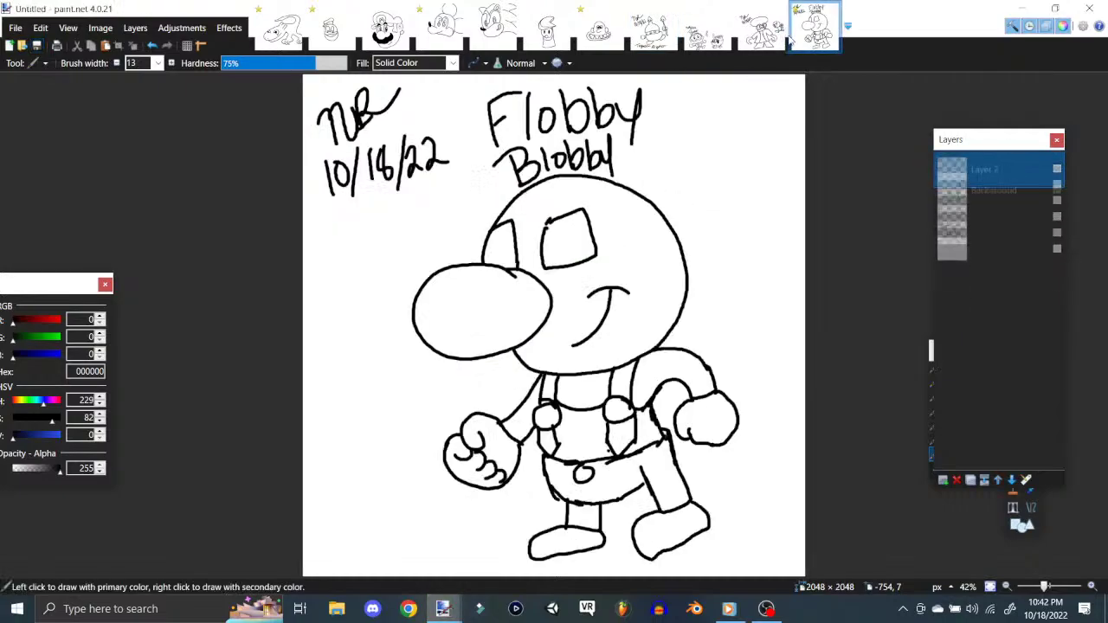
left_click(17, 29)
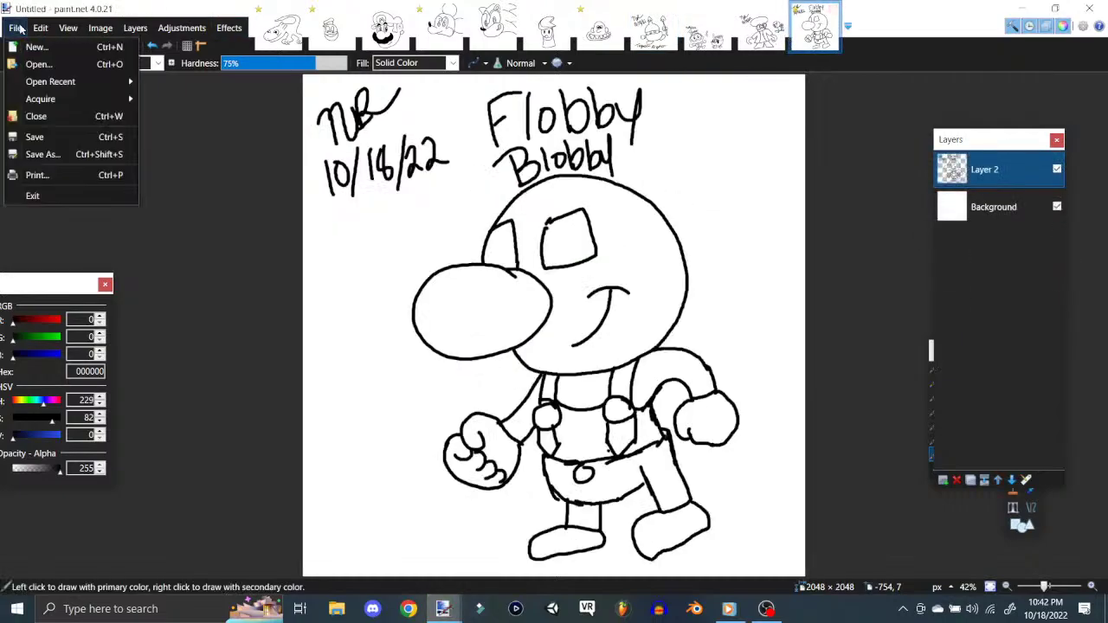
left_click(33, 153)
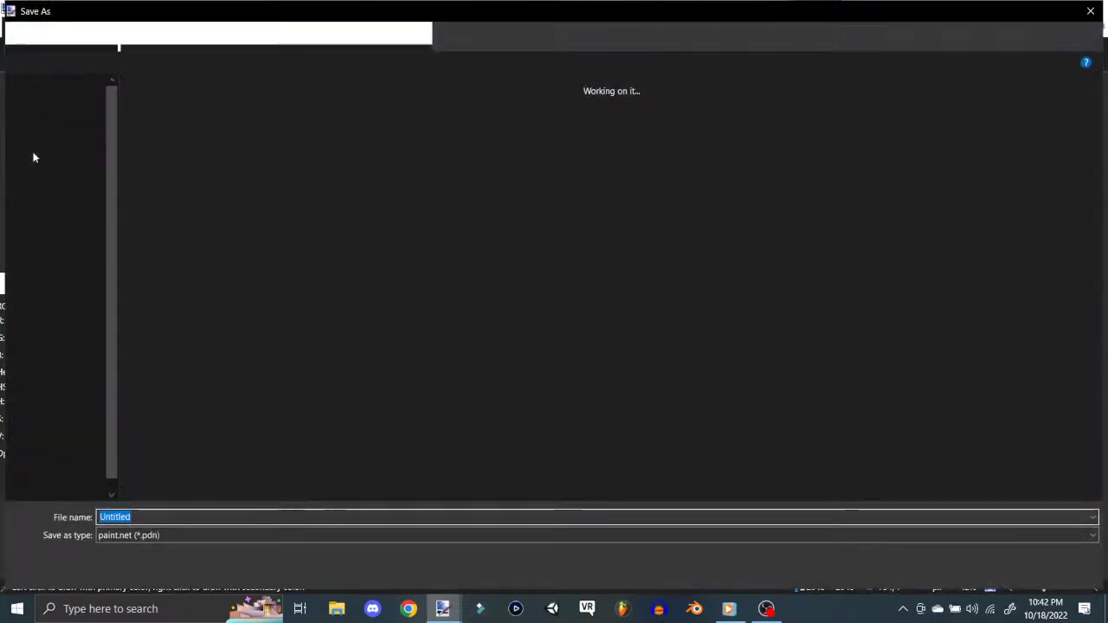
type("Flo")
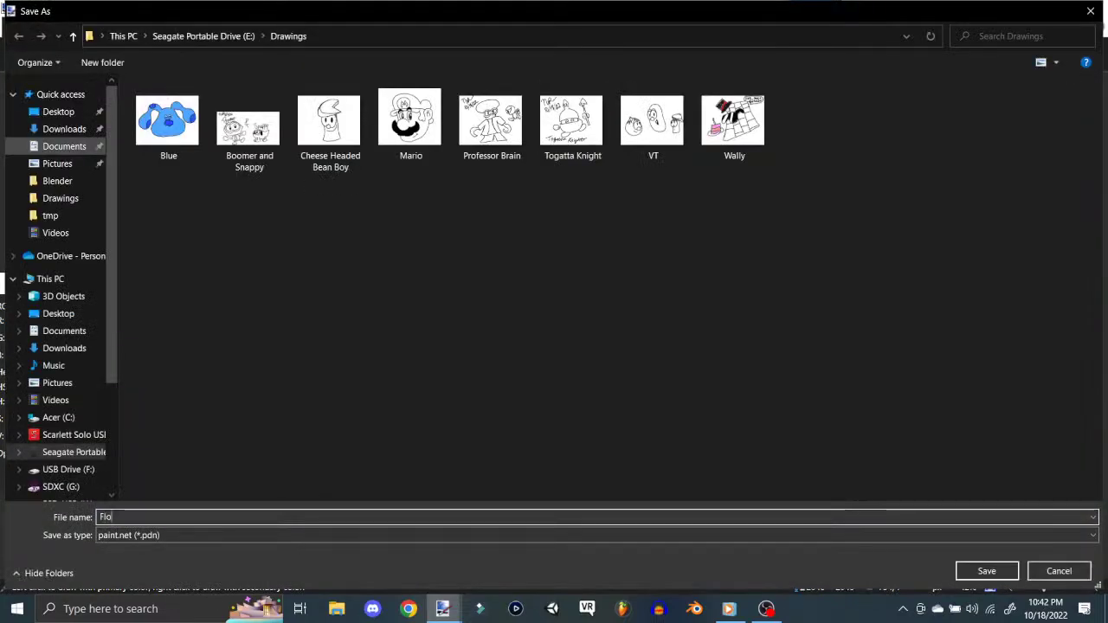
type("bby Blobby")
key("Return")
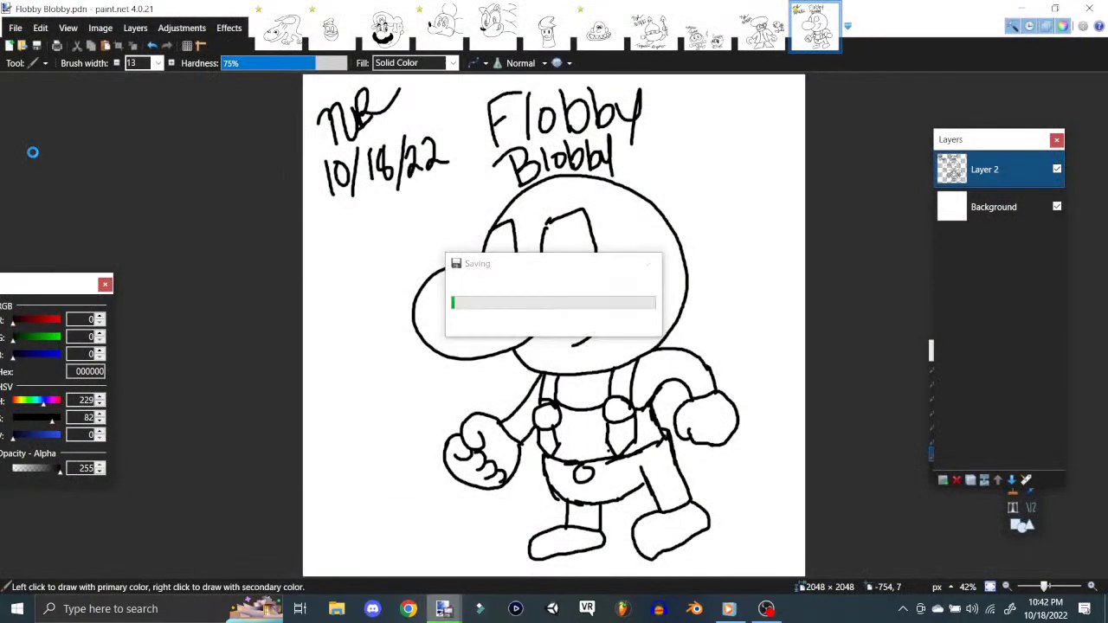
Step: Create a new blank image of 2048 × 1610 pixels
left_click(16, 28)
left_click(12, 45)
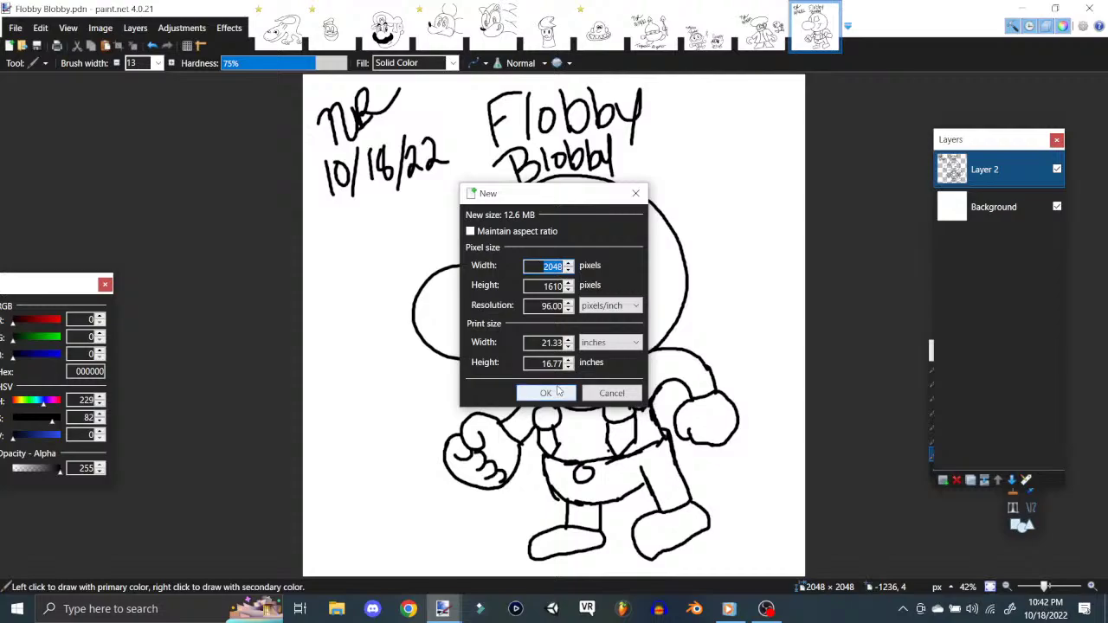
left_click(545, 393)
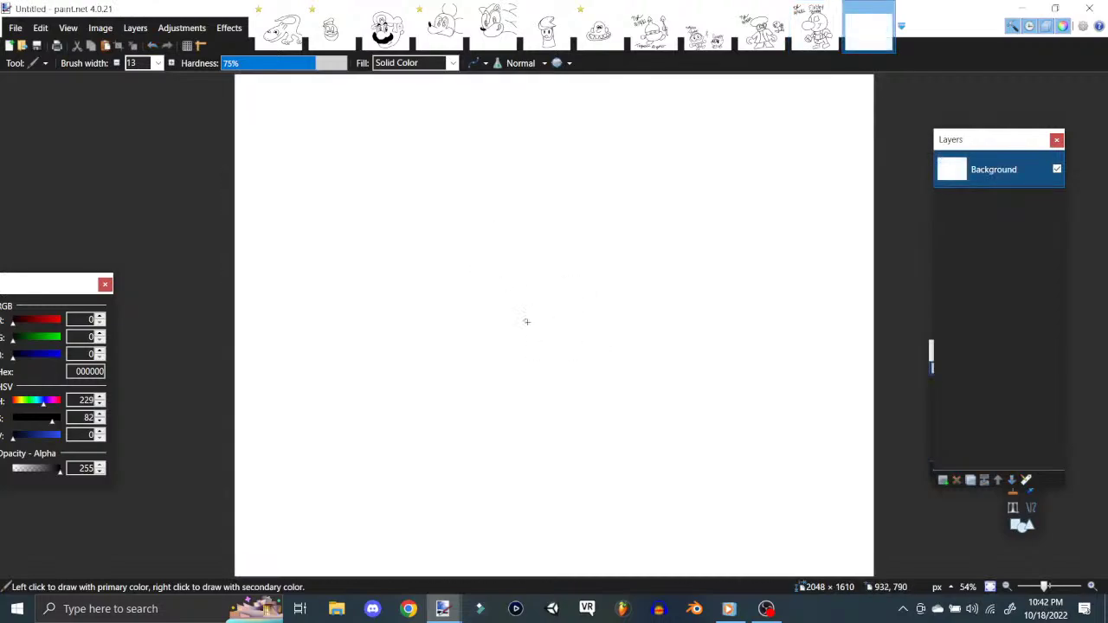
Step: Draw a spiny creature's face with two tall eyes and a filled nose, plus a zigzag back ending in a small tail and hind leg
mouse_move(556, 385)
left_mouse_down()
mouse_move(582, 329)
mouse_move(562, 309)
mouse_move(544, 336)
mouse_move(541, 289)
mouse_move(517, 320)
mouse_move(510, 361)
mouse_move(555, 385)
left_mouse_up()
mouse_move(556, 344)
left_mouse_down()
mouse_move(547, 361)
mouse_move(554, 345)
mouse_move(530, 348)
mouse_move(526, 338)
mouse_move(552, 361)
mouse_move(516, 364)
mouse_move(518, 381)
mouse_move(567, 403)
mouse_move(594, 391)
left_mouse_up()
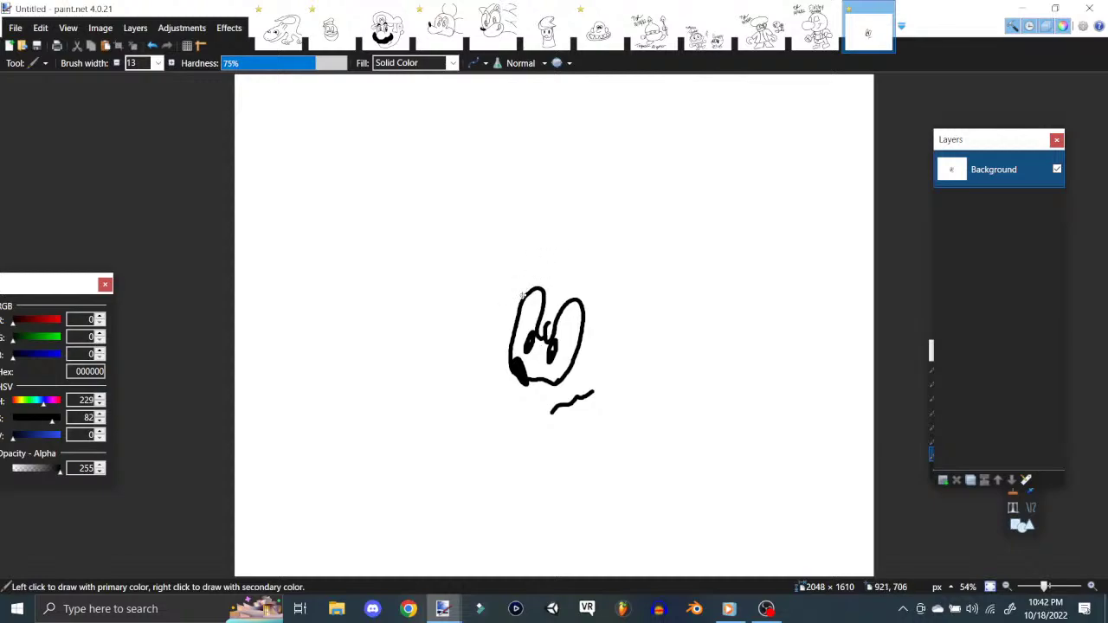
mouse_move(522, 296)
left_mouse_down()
mouse_move(576, 272)
mouse_move(565, 270)
mouse_move(626, 268)
mouse_move(600, 286)
mouse_move(595, 317)
mouse_move(622, 295)
mouse_move(657, 291)
mouse_move(622, 324)
mouse_move(694, 305)
mouse_move(643, 341)
mouse_move(695, 328)
mouse_move(668, 367)
mouse_move(720, 364)
mouse_move(706, 385)
mouse_move(728, 376)
mouse_move(732, 402)
mouse_move(745, 392)
mouse_move(749, 432)
mouse_move(703, 434)
mouse_move(713, 478)
mouse_move(729, 424)
left_mouse_up()
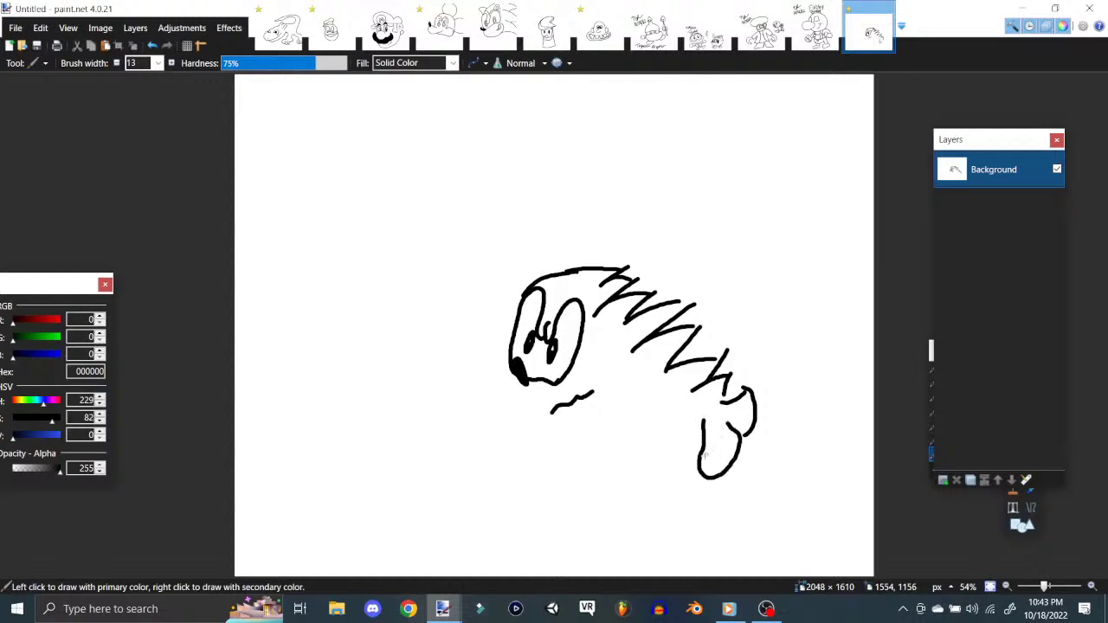
Step: Complete the spiny creature with a belly line, chin, two clawed front paws reaching forward and two clawed hind legs
left_click_drag(697, 472, 715, 490)
mouse_move(703, 422)
left_mouse_down()
mouse_move(644, 433)
mouse_move(624, 421)
mouse_move(580, 451)
mouse_move(579, 431)
mouse_move(547, 431)
mouse_move(567, 461)
mouse_move(579, 454)
mouse_move(548, 446)
left_mouse_up()
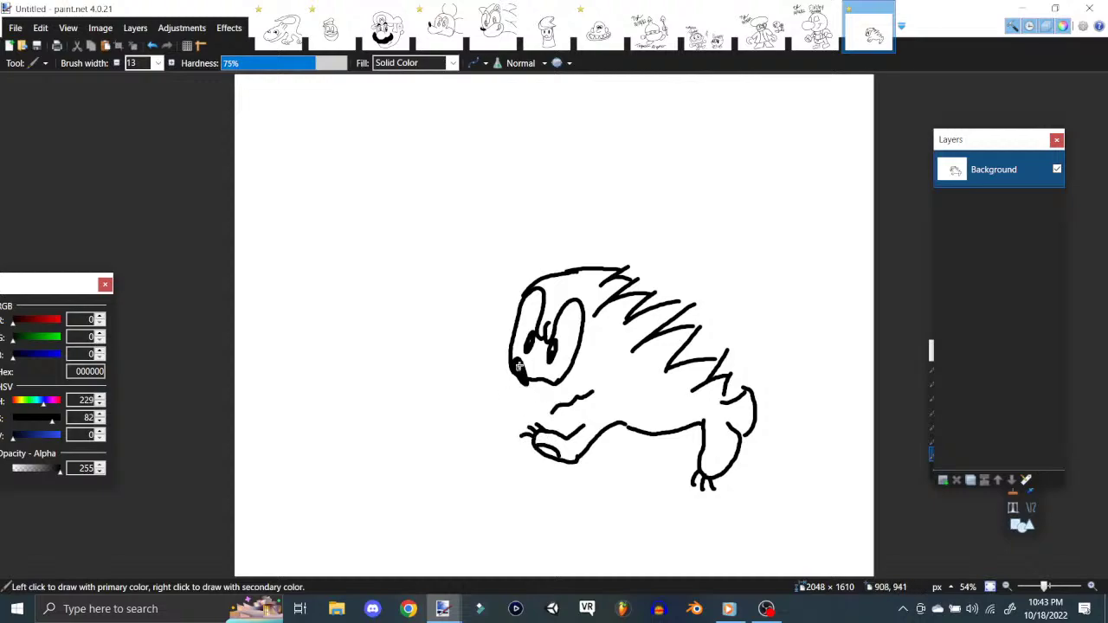
mouse_move(510, 363)
left_mouse_down()
mouse_move(509, 391)
mouse_move(548, 428)
left_mouse_up()
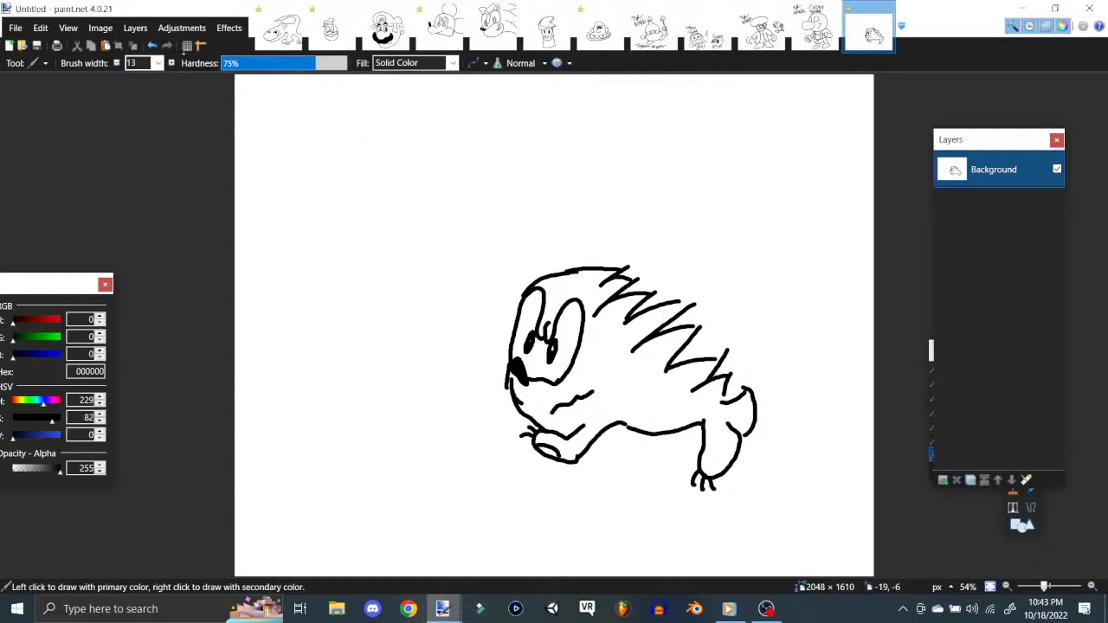
left_click(152, 45)
mouse_move(507, 387)
left_mouse_down()
mouse_move(581, 421)
mouse_move(592, 392)
mouse_move(517, 426)
mouse_move(493, 419)
mouse_move(508, 448)
mouse_move(535, 452)
mouse_move(491, 436)
mouse_move(526, 450)
left_mouse_up()
mouse_move(482, 412)
left_mouse_down()
mouse_move(494, 425)
mouse_move(469, 431)
left_mouse_up()
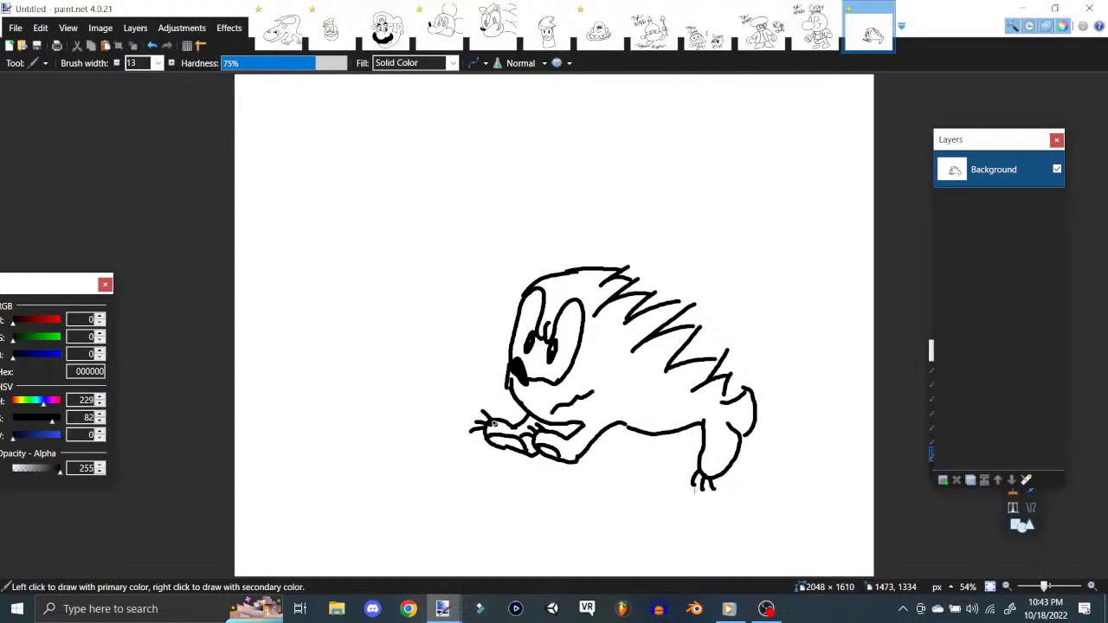
mouse_move(682, 432)
left_mouse_down()
mouse_move(690, 481)
mouse_move(701, 474)
mouse_move(682, 494)
left_mouse_up()
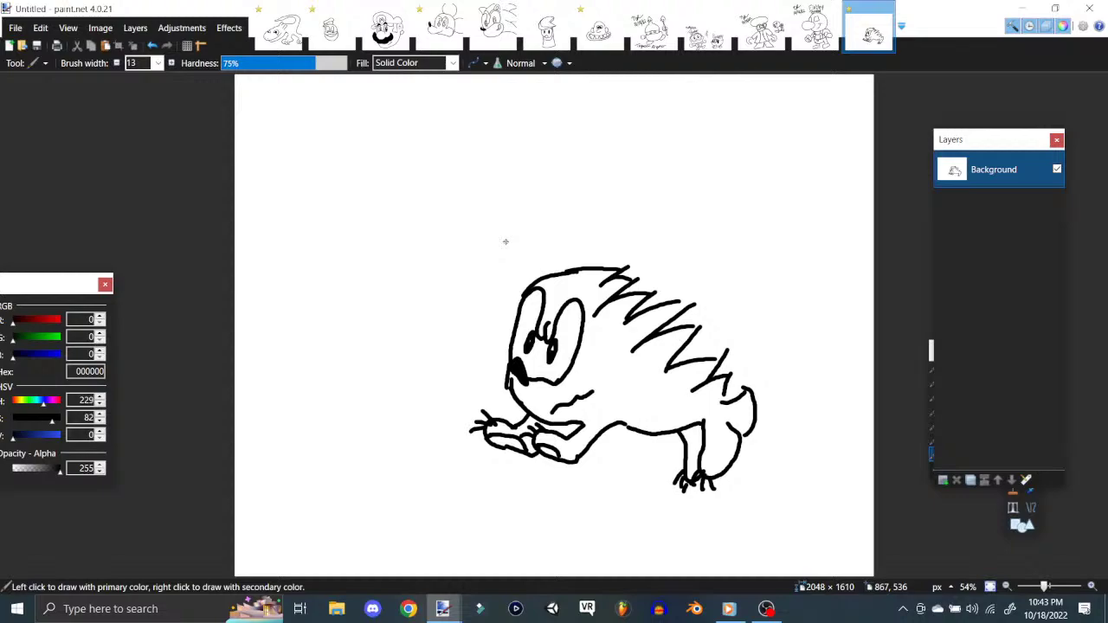
Step: Sign the spiny creature drawing in the empty area above its head and write the date 10/18/22 beneath the signature
mouse_move(267, 149)
left_mouse_down()
mouse_move(308, 177)
mouse_move(318, 147)
mouse_move(343, 137)
mouse_move(360, 162)
mouse_move(376, 112)
mouse_move(451, 89)
left_mouse_up()
left_click_drag(295, 216, 302, 260)
left_click_drag(322, 204, 347, 269)
left_click_drag(371, 201, 376, 246)
left_click_drag(400, 191, 391, 236)
left_click_drag(420, 171, 402, 260)
mouse_move(426, 192)
left_mouse_down()
mouse_move(428, 234)
mouse_move(459, 219)
left_mouse_up()
mouse_move(455, 186)
left_mouse_down()
mouse_move(480, 221)
mouse_move(508, 201)
left_mouse_up()
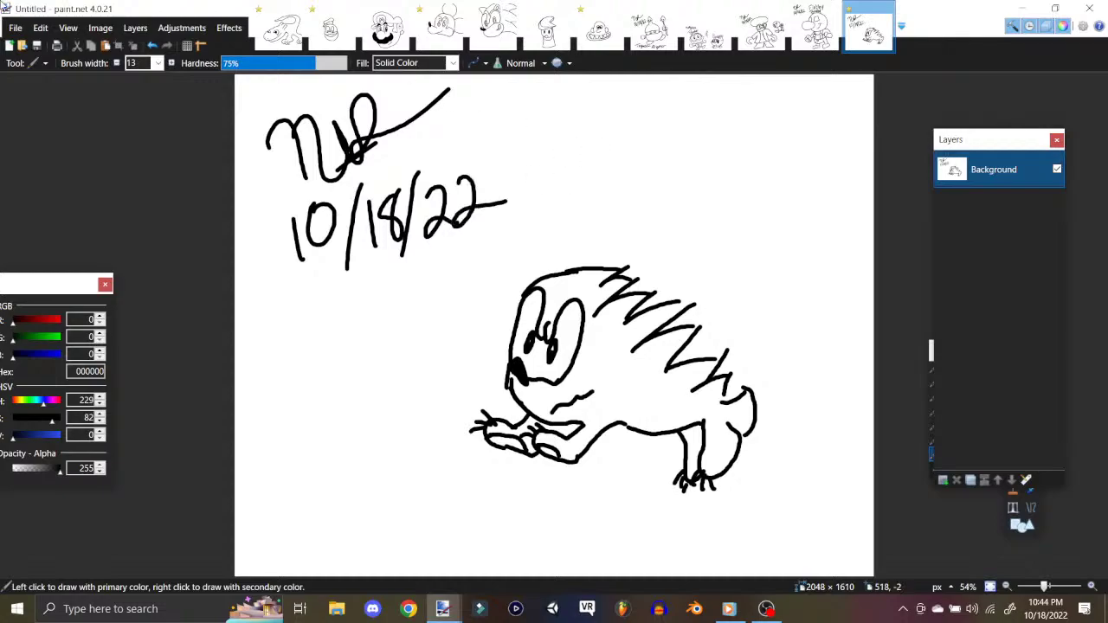
Step: Save the spiny creature drawing as a PNG file named "Pointy" in the Drawings folder with auto-detect bit depth
left_click(9, 28)
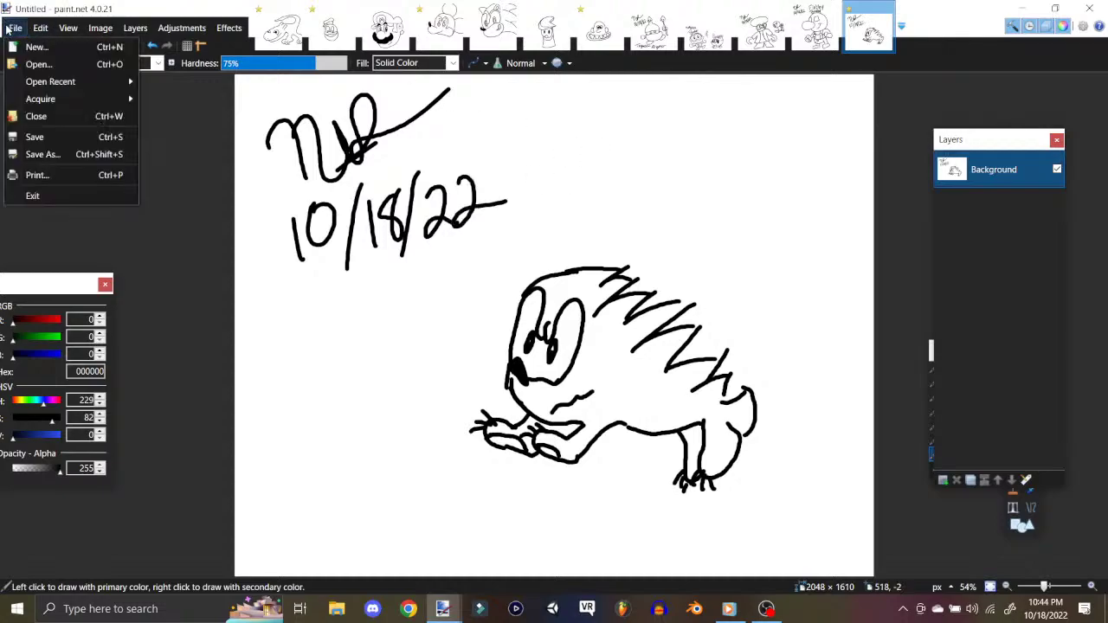
left_click(13, 154)
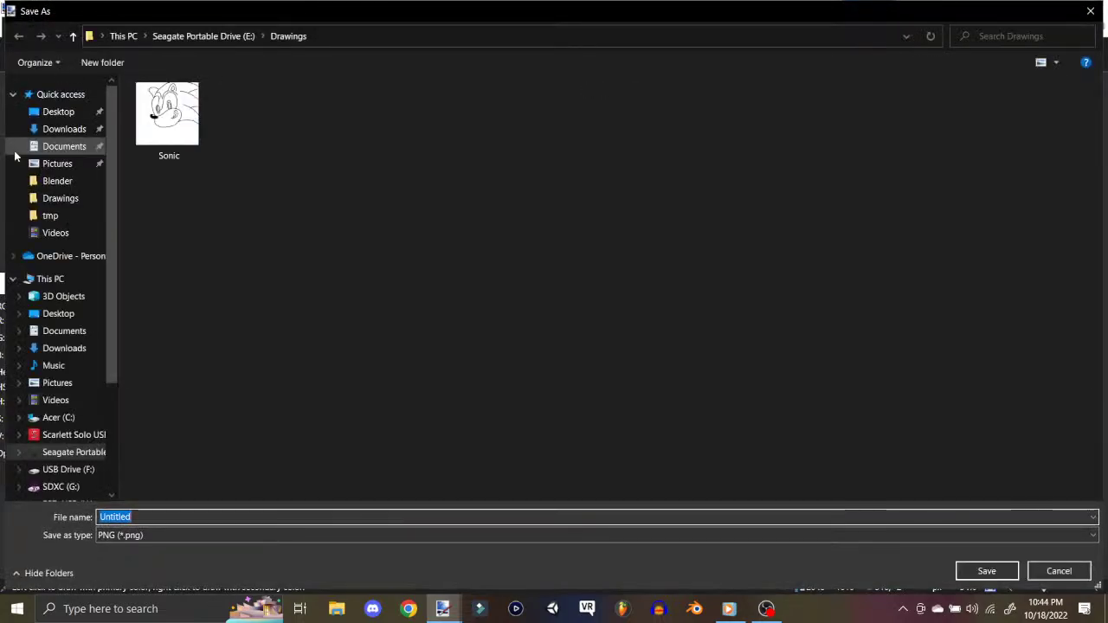
type("Sonic2")
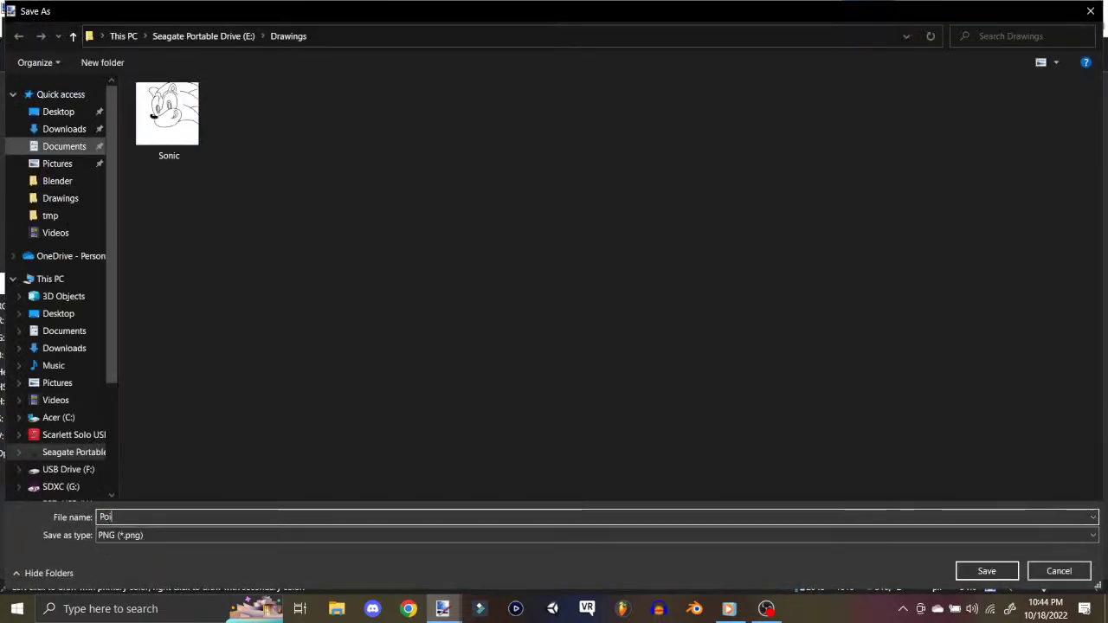
key("Return")
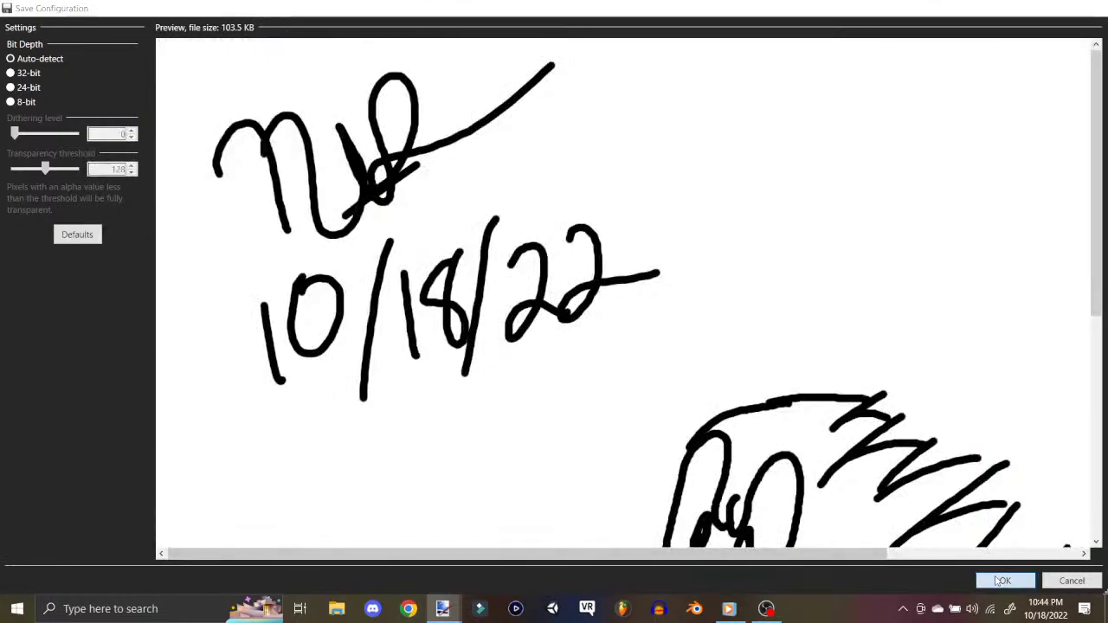
left_click(1004, 580)
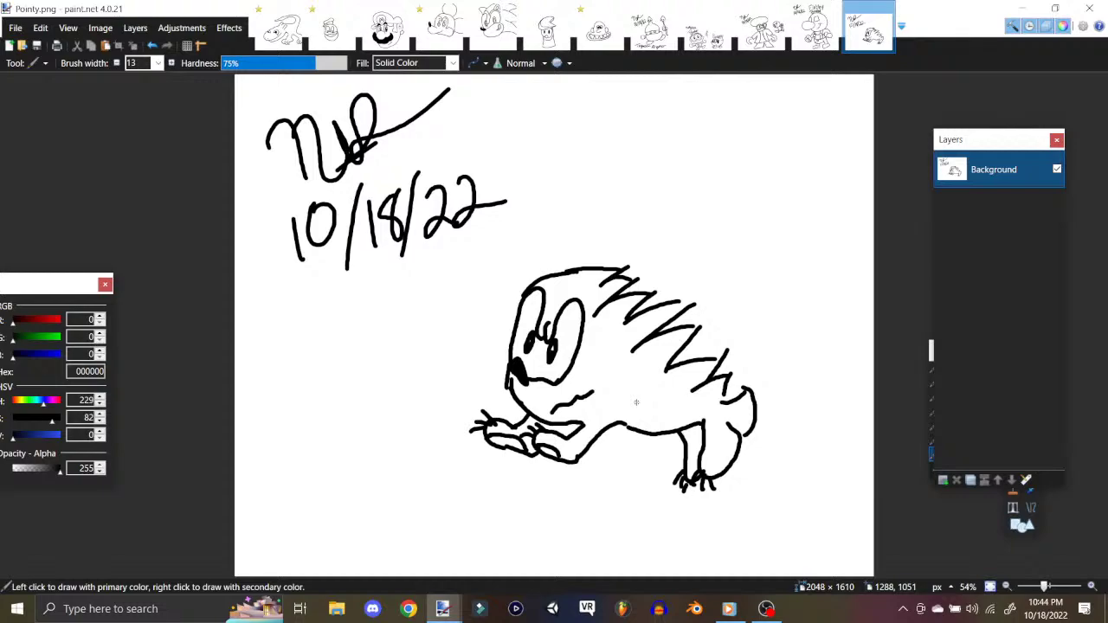
Step: Create a new blank image of 2048 × 1610 pixels and add a new layer above the background
left_click(15, 29)
left_click(33, 45)
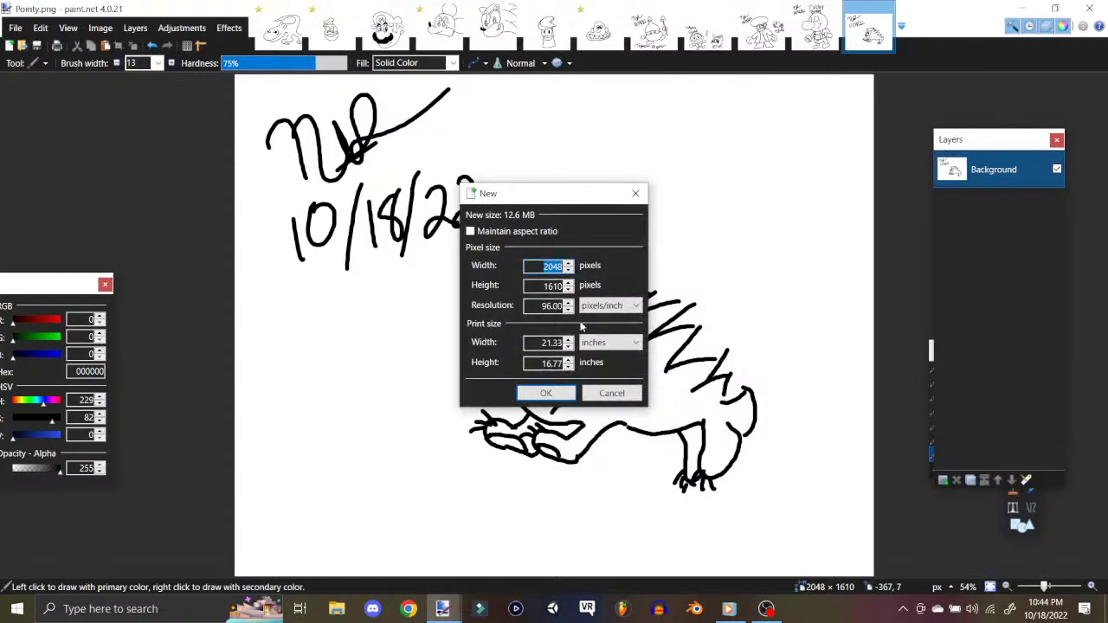
left_click(532, 393)
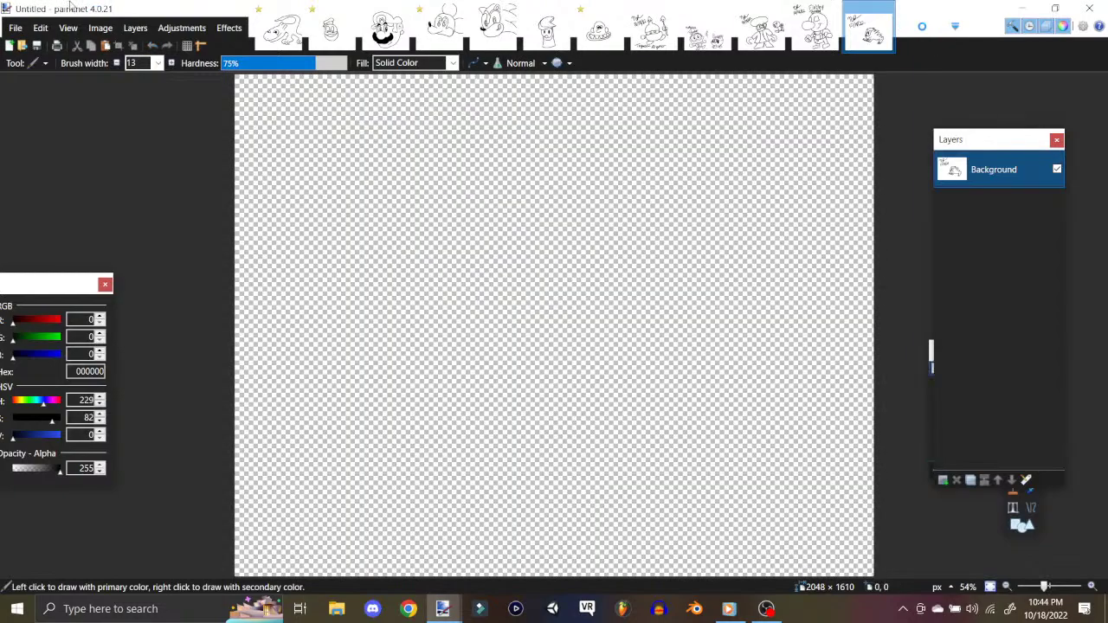
left_click(101, 28)
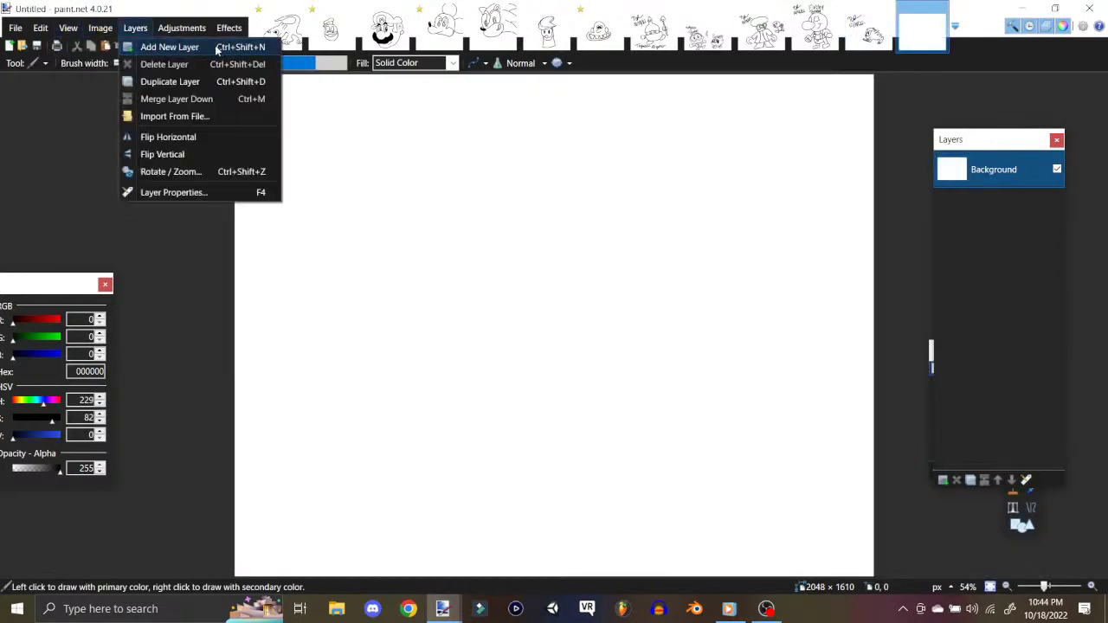
left_click(170, 47)
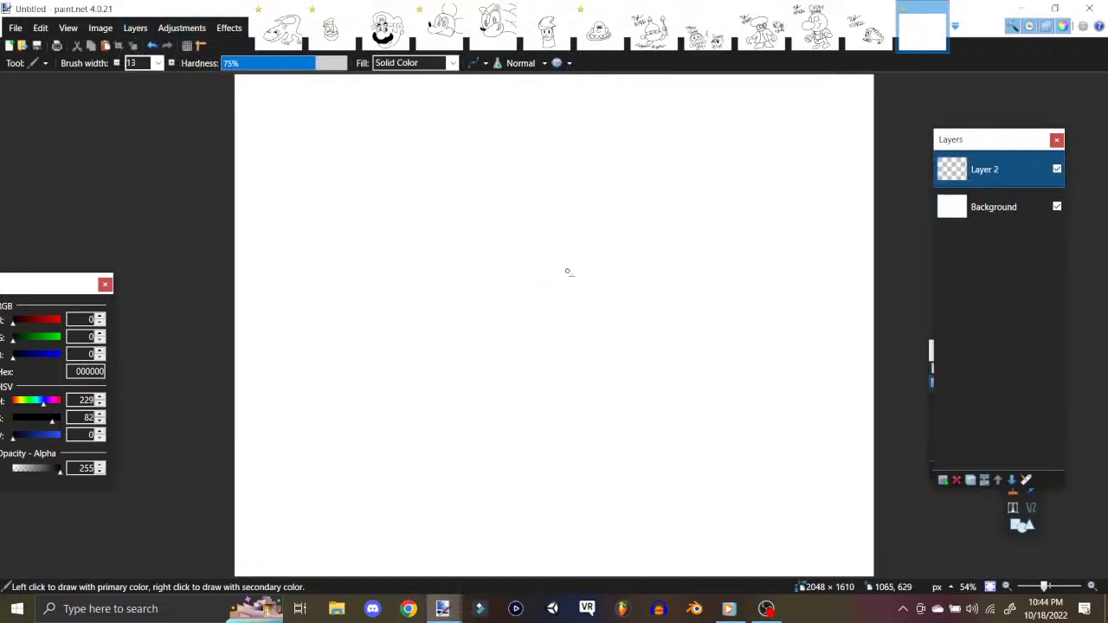
Step: Draw a round ghost with two worried eyes, a zigzag mouth, a long jagged upswept tail and two stubby rounded legs
mouse_move(604, 285)
left_mouse_down()
mouse_move(570, 255)
mouse_move(486, 256)
mouse_move(435, 300)
mouse_move(449, 373)
mouse_move(489, 401)
mouse_move(549, 402)
mouse_move(586, 374)
left_mouse_up()
mouse_move(501, 271)
left_mouse_down()
mouse_move(518, 291)
mouse_move(536, 275)
mouse_move(516, 320)
mouse_move(518, 294)
mouse_move(514, 303)
left_mouse_up()
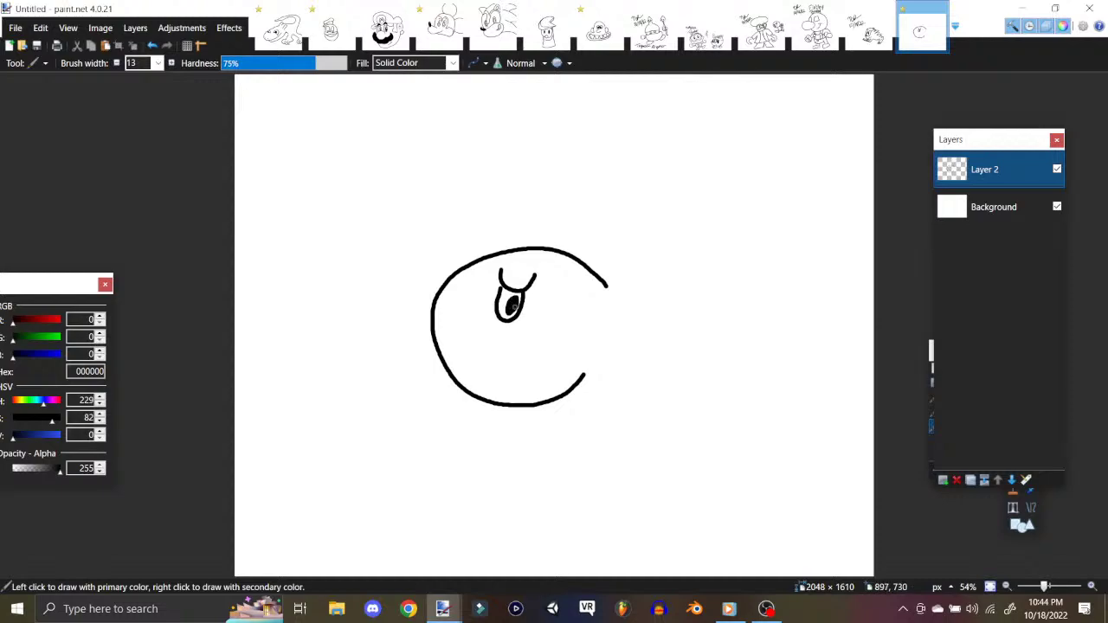
mouse_move(460, 277)
left_mouse_down()
mouse_move(487, 275)
mouse_move(472, 322)
mouse_move(474, 299)
mouse_move(476, 310)
left_mouse_up()
mouse_move(465, 356)
left_mouse_down()
mouse_move(499, 354)
mouse_move(552, 317)
left_mouse_up()
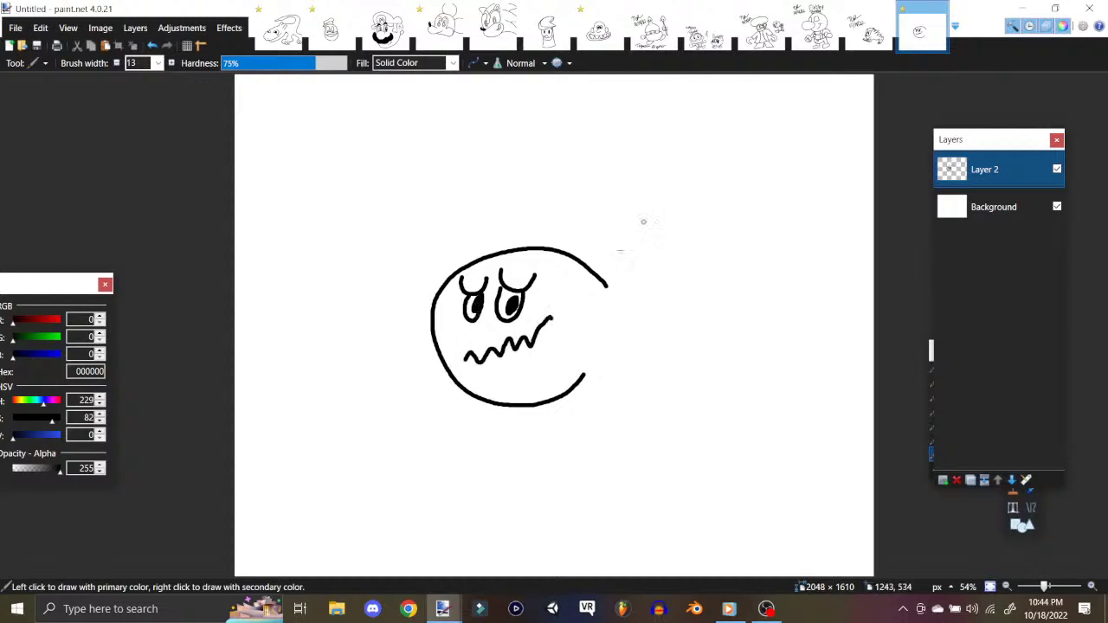
mouse_move(606, 284)
left_mouse_down()
mouse_move(664, 299)
mouse_move(705, 235)
mouse_move(764, 217)
mouse_move(773, 149)
mouse_move(796, 170)
mouse_move(800, 230)
mouse_move(717, 273)
mouse_move(633, 344)
mouse_move(614, 437)
mouse_move(582, 385)
left_mouse_up()
mouse_move(518, 406)
left_mouse_down()
mouse_move(530, 448)
mouse_move(549, 405)
left_mouse_up()
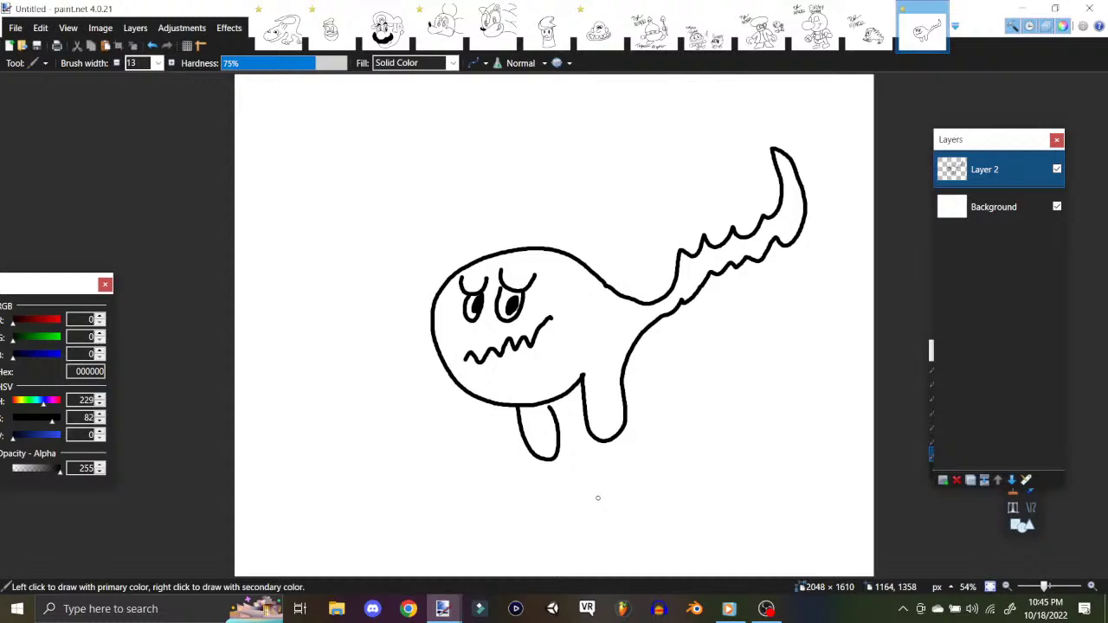
Step: Hand-letter "Scardey Ghost" below the ghost character
mouse_move(455, 495)
left_mouse_down()
mouse_move(444, 494)
mouse_move(430, 534)
left_mouse_up()
mouse_move(471, 520)
left_mouse_down()
mouse_move(460, 520)
mouse_move(478, 537)
left_mouse_up()
mouse_move(500, 522)
left_mouse_down()
mouse_move(537, 507)
mouse_move(534, 529)
mouse_move(562, 528)
mouse_move(559, 565)
left_mouse_up()
mouse_move(639, 490)
left_mouse_down()
mouse_move(623, 493)
mouse_move(658, 524)
mouse_move(625, 539)
left_mouse_up()
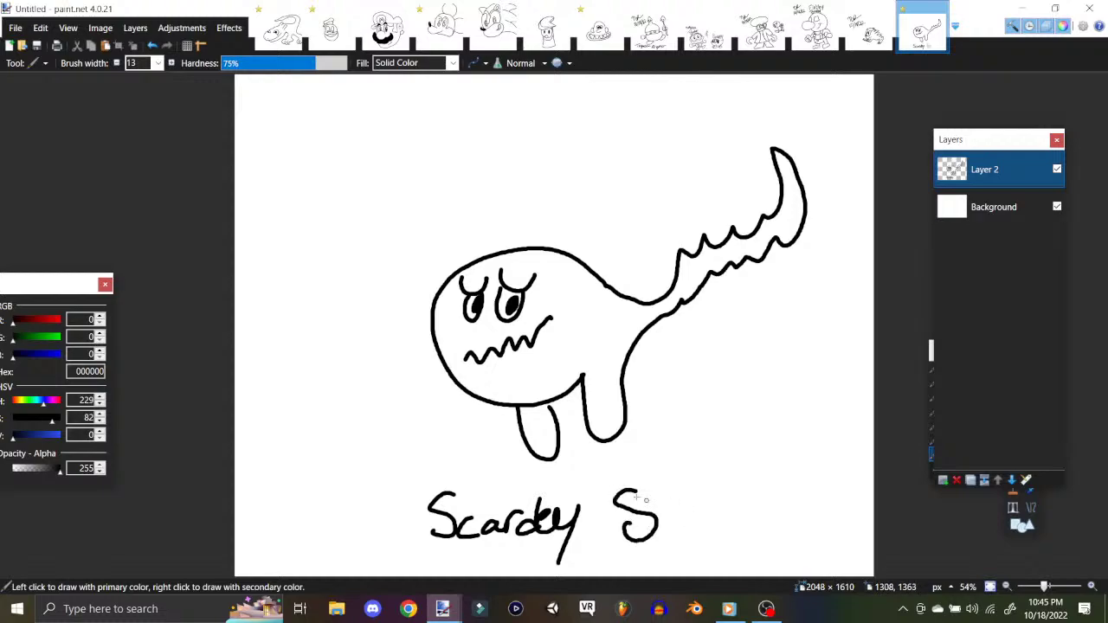
key("ctrl+z")
mouse_move(634, 474)
left_mouse_down()
mouse_move(637, 544)
mouse_move(656, 507)
mouse_move(671, 534)
mouse_move(693, 536)
mouse_move(730, 505)
mouse_move(715, 530)
left_mouse_up()
mouse_move(739, 463)
left_mouse_down()
mouse_move(741, 518)
mouse_move(753, 512)
left_mouse_up()
left_click_drag(729, 500, 752, 490)
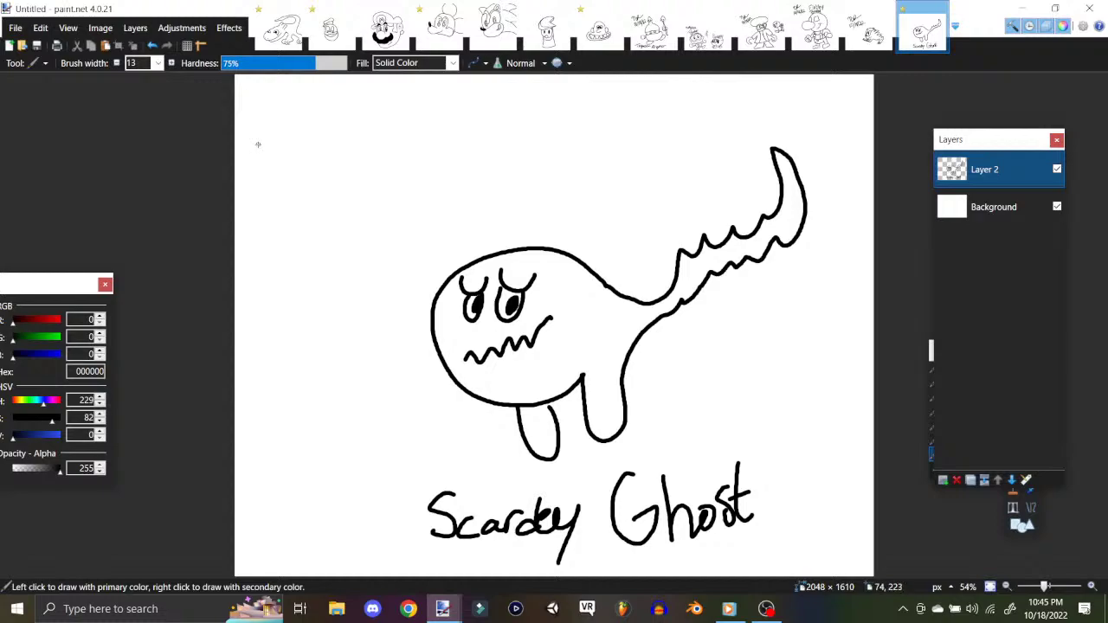
Step: Sign the ghost drawing in the empty corner above its head and write the date 10/18/22 beneath the signature
mouse_move(257, 155)
left_mouse_down()
mouse_move(284, 129)
mouse_move(313, 193)
mouse_move(313, 133)
mouse_move(349, 159)
mouse_move(330, 128)
mouse_move(370, 170)
mouse_move(363, 163)
mouse_move(424, 115)
left_mouse_up()
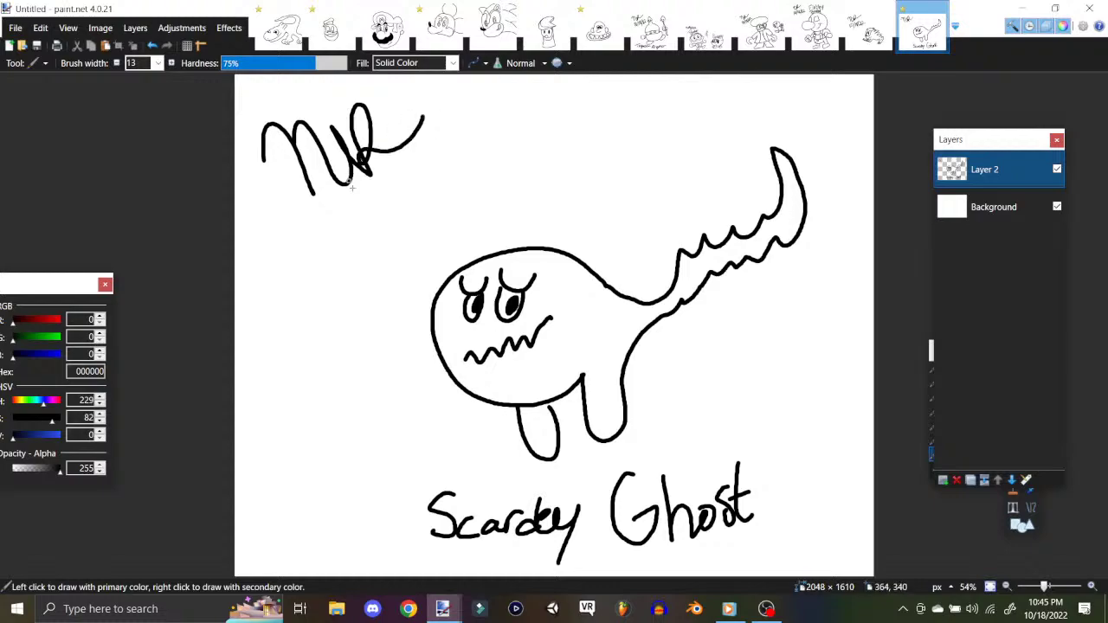
left_click_drag(294, 221, 313, 272)
left_click_drag(327, 218, 347, 267)
left_click_drag(362, 208, 375, 248)
mouse_move(403, 195)
left_mouse_down()
mouse_move(415, 251)
mouse_move(456, 223)
left_mouse_up()
left_click_drag(467, 180, 501, 197)
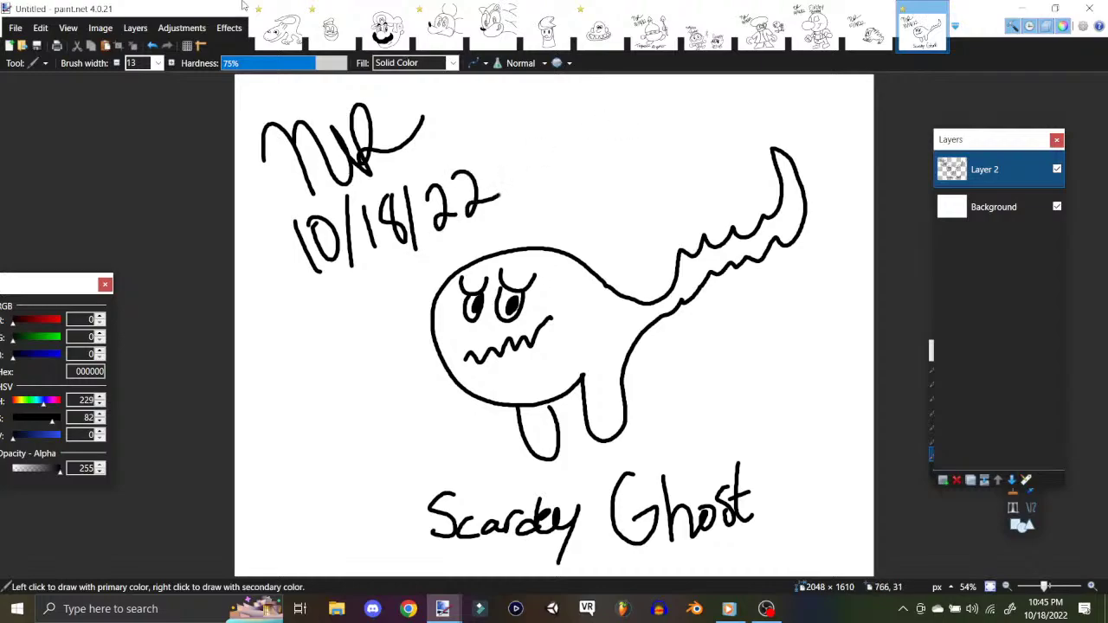
Step: Save the ghost drawing as a paint.net file named "Scardey Ghost" in the Drawings folder
left_click(16, 29)
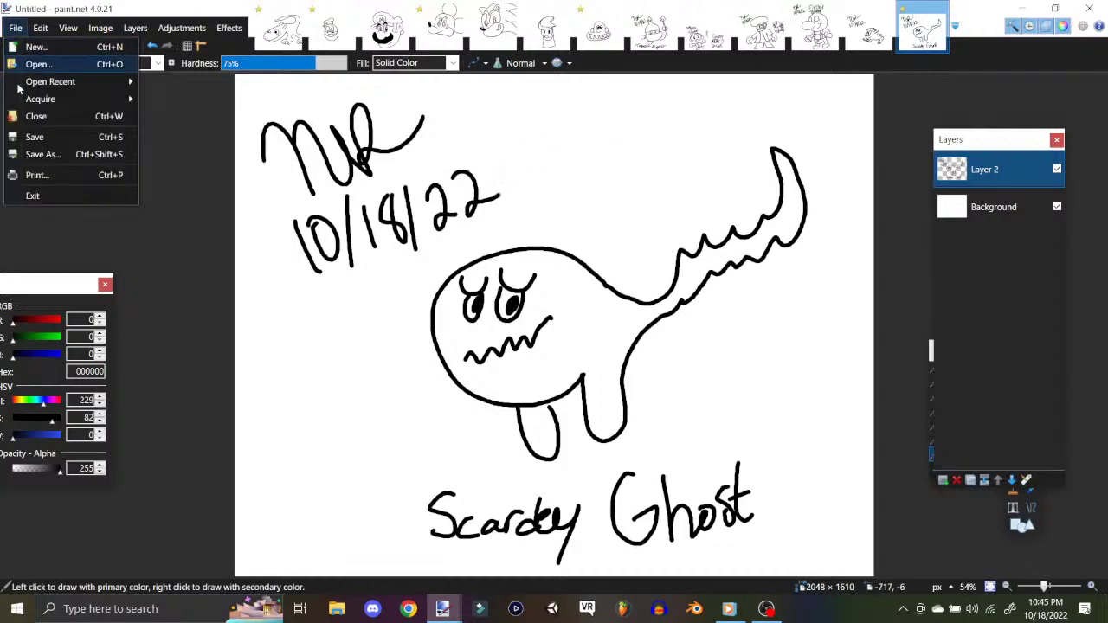
left_click(31, 154)
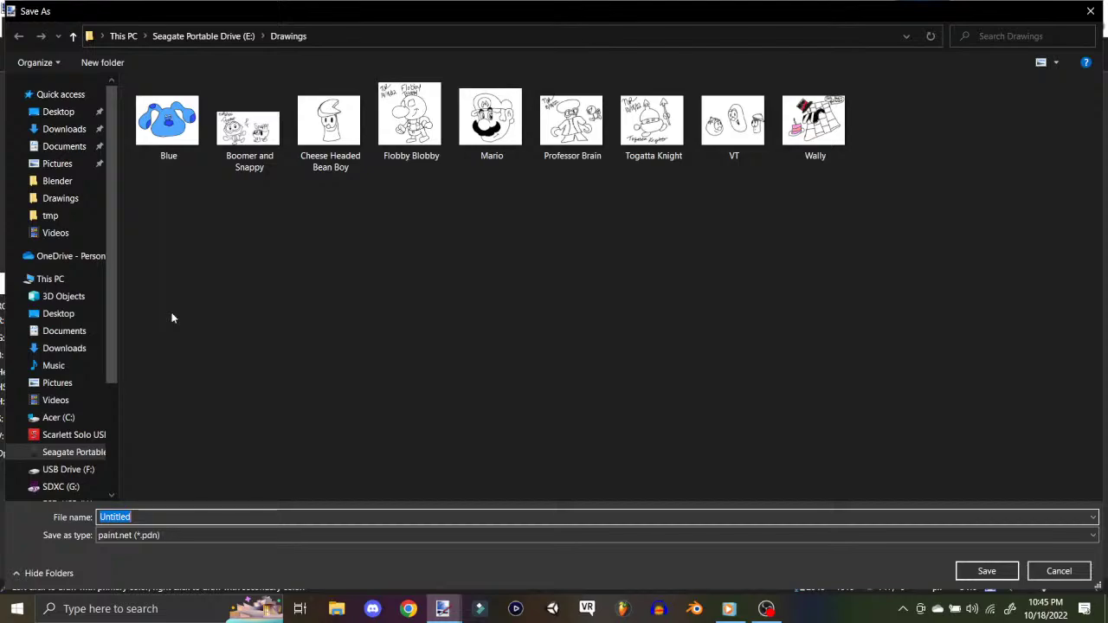
type("Scare")
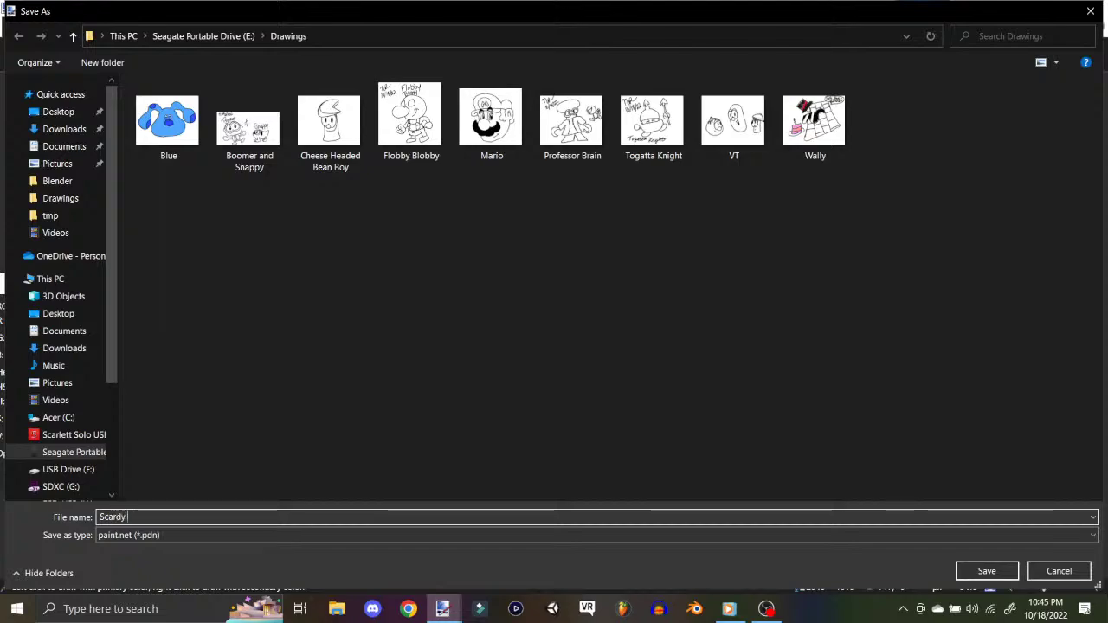
type("ey Ghost")
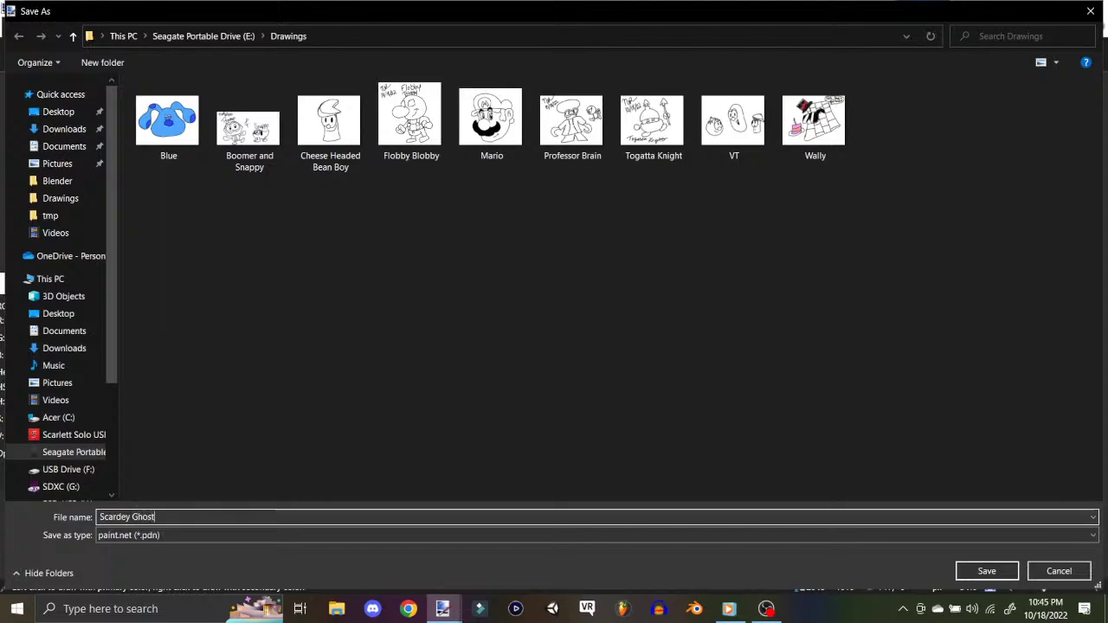
key("Return")
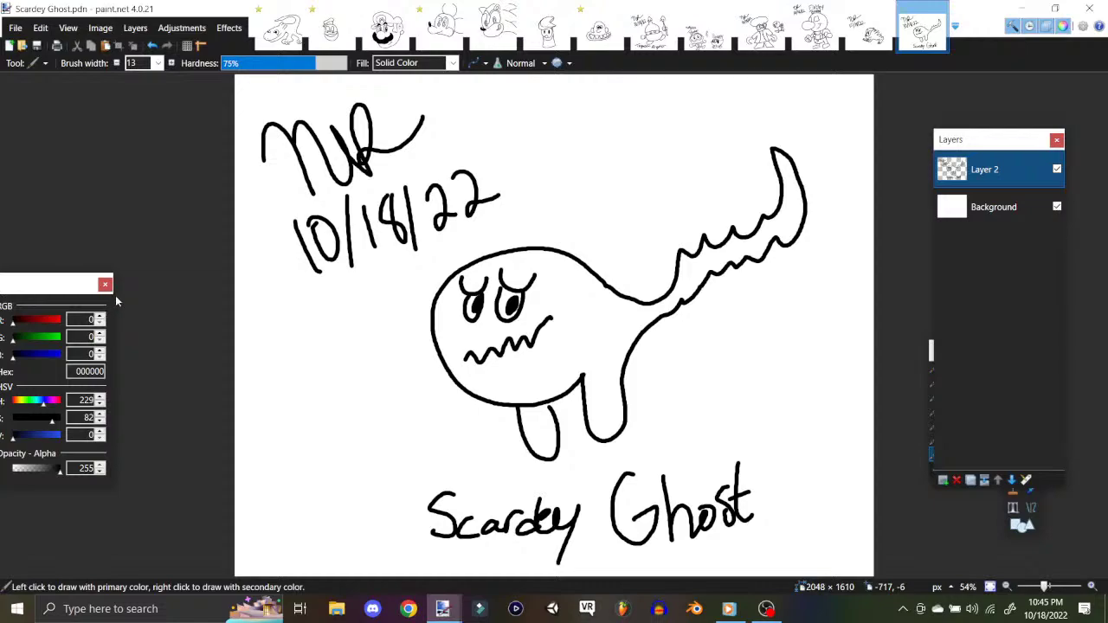
Step: Create another blank image of 2048 × 1610 pixels for the next character
left_click(12, 29)
left_click(34, 47)
left_click(544, 392)
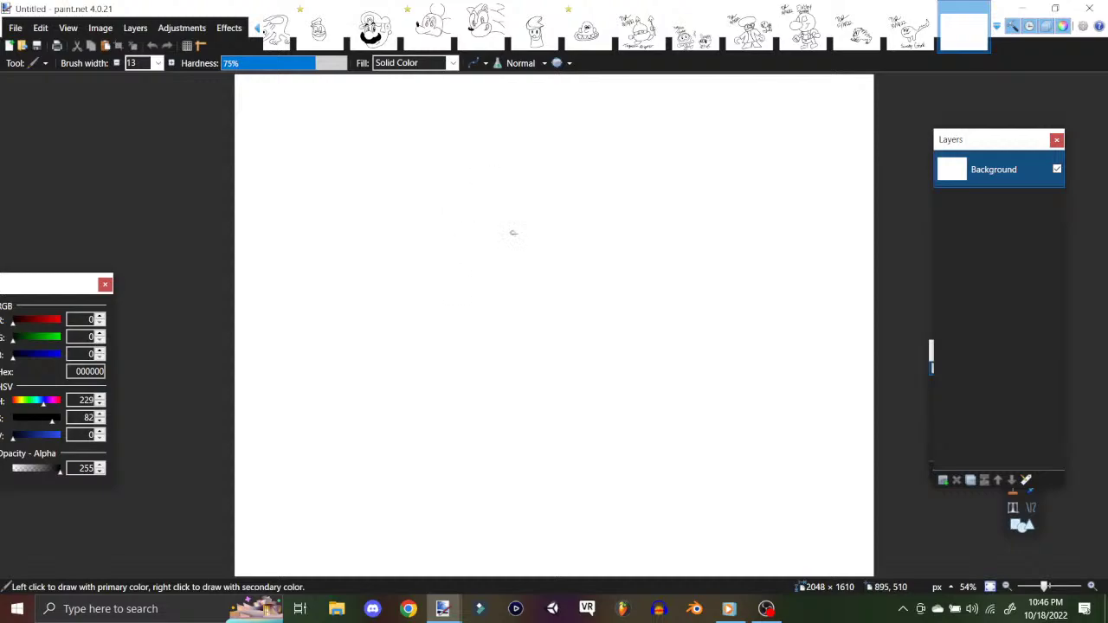
mouse_move(527, 238)
left_mouse_down()
mouse_move(427, 243)
mouse_move(438, 308)
mouse_move(546, 287)
left_mouse_up()
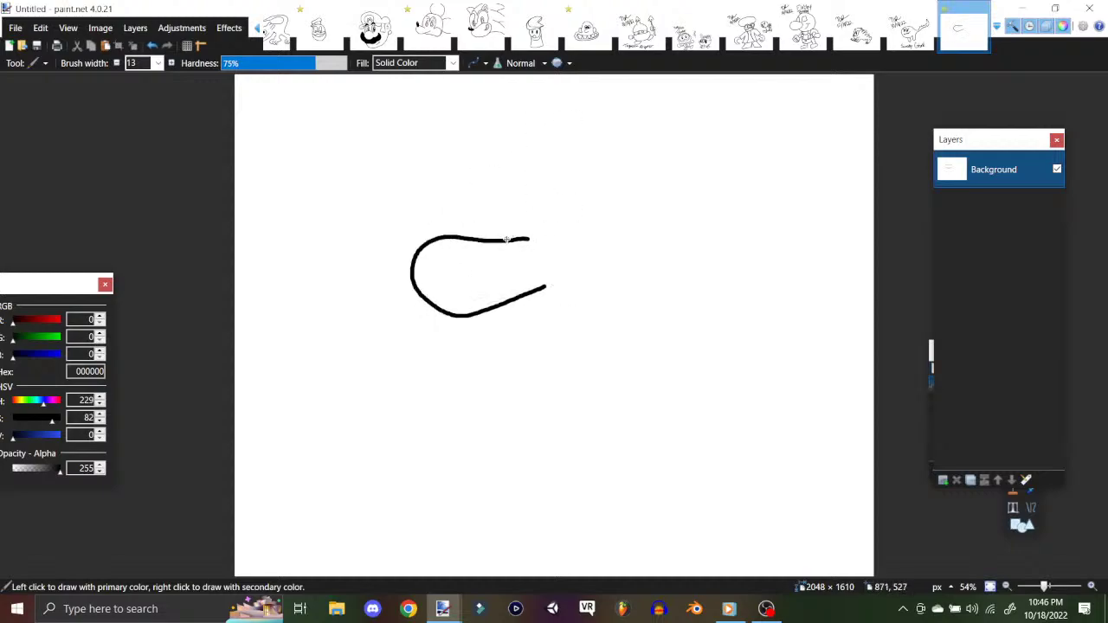
mouse_move(516, 297)
left_mouse_down()
mouse_move(513, 329)
mouse_move(612, 284)
left_mouse_up()
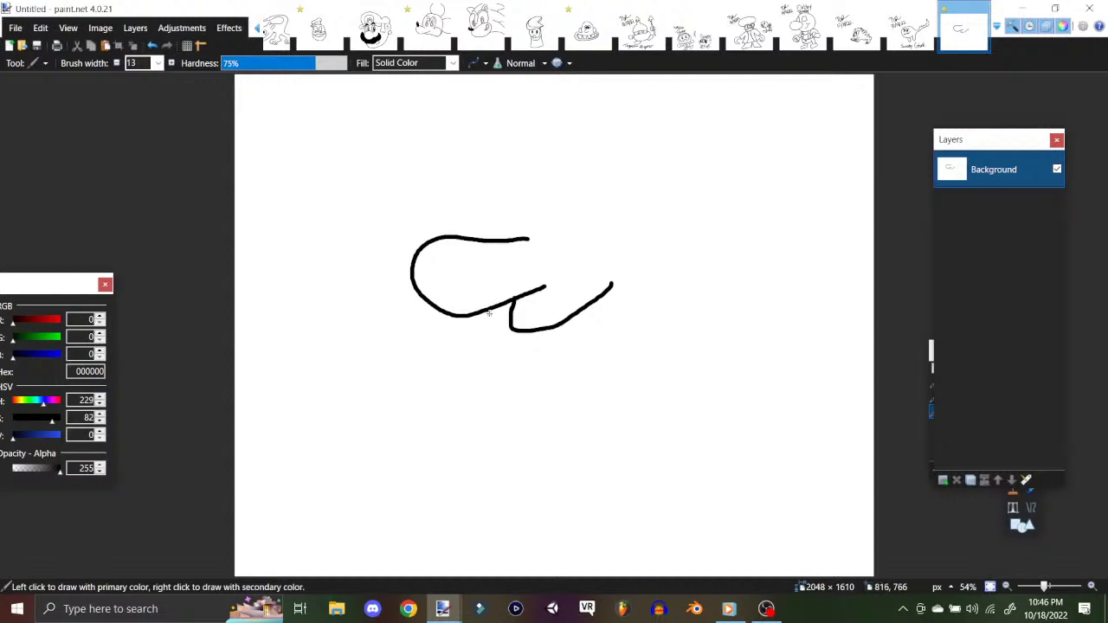
mouse_move(531, 237)
left_mouse_down()
mouse_move(527, 182)
mouse_move(554, 173)
mouse_move(554, 237)
left_mouse_up()
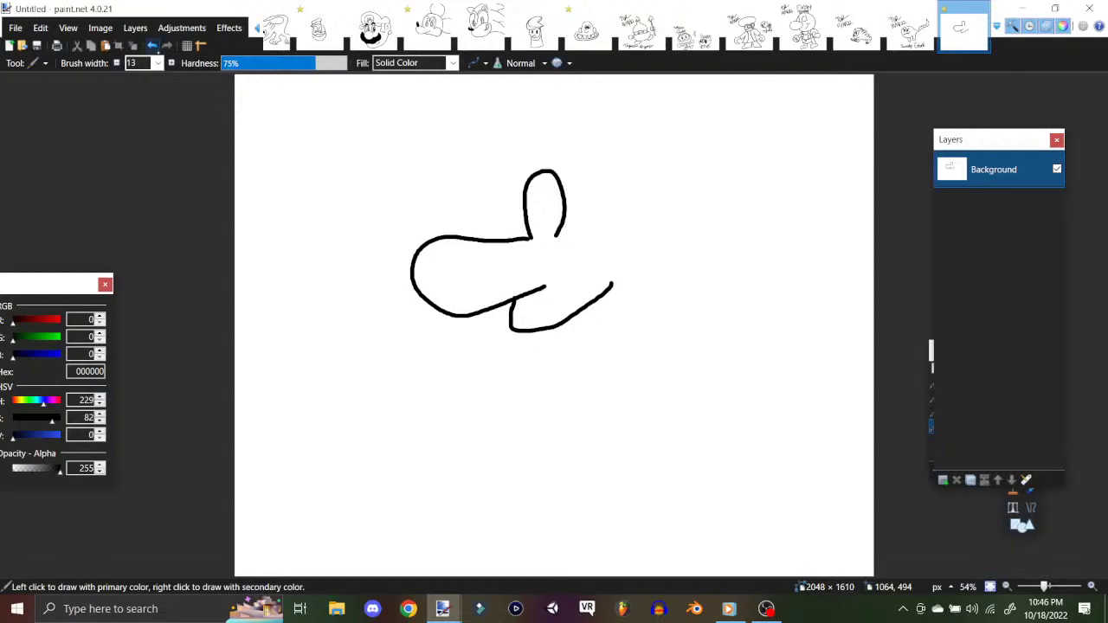
left_click(154, 45)
left_click(153, 45)
left_click(153, 45)
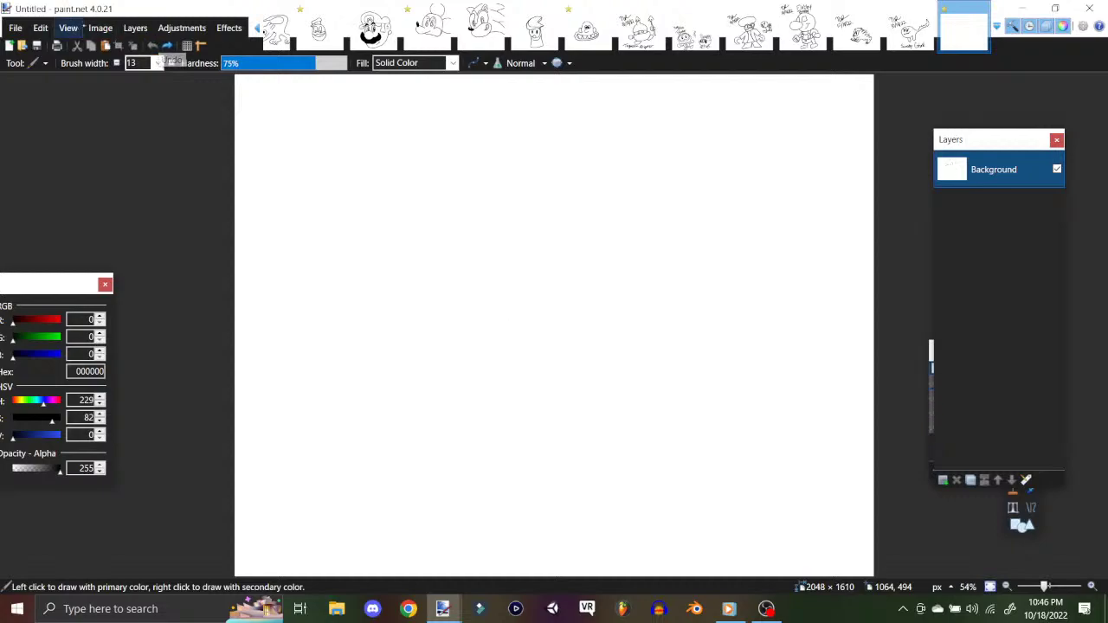
Step: Add two new empty layers above the background of the blank image
left_click(101, 27)
mouse_move(135, 28)
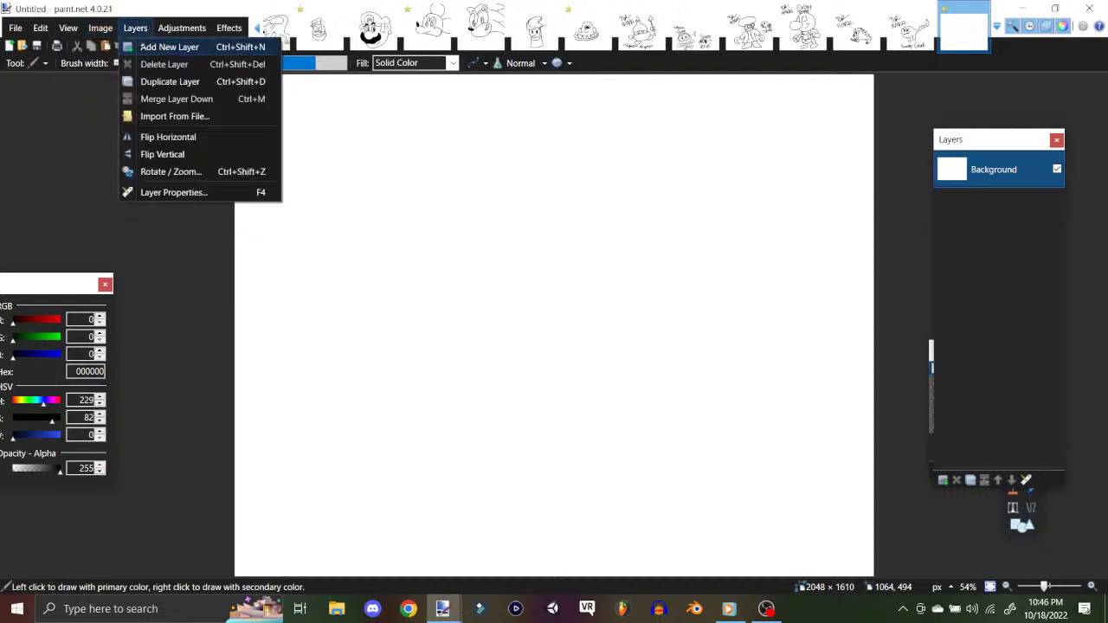
left_click(143, 47)
left_click(136, 28)
left_click(143, 47)
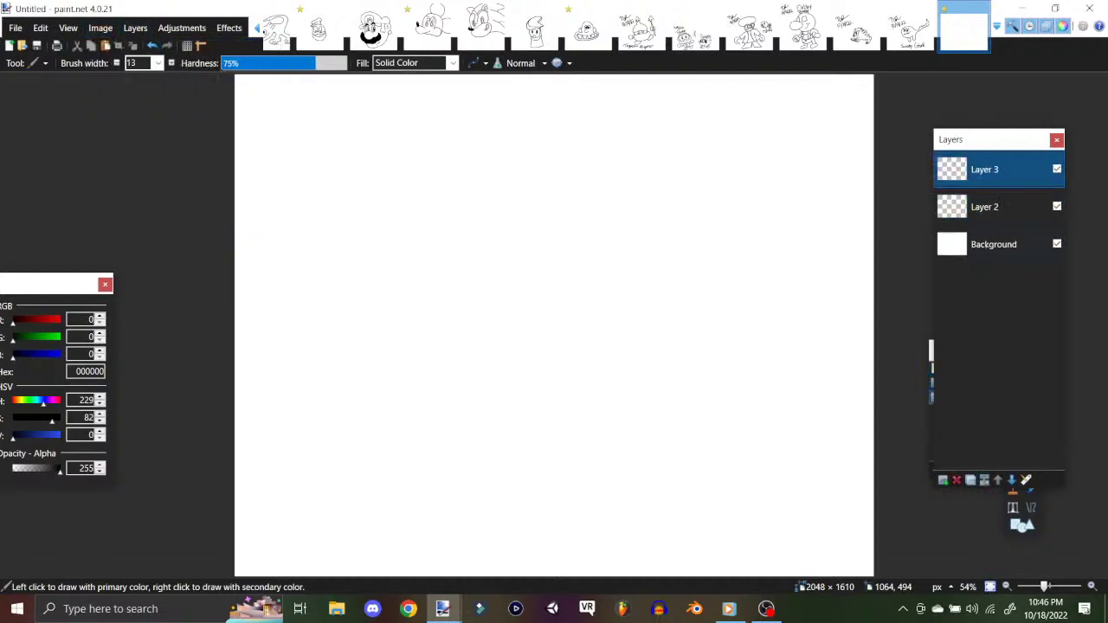
Step: Draw the character's face on Layer 2 with a long rounded nose, a smiling mouth and two half-closed eyes
left_click(988, 207)
mouse_move(542, 271)
left_mouse_down()
mouse_move(450, 241)
mouse_move(412, 271)
mouse_move(443, 312)
mouse_move(497, 327)
mouse_move(550, 308)
mouse_move(506, 342)
mouse_move(542, 363)
mouse_move(603, 345)
mouse_move(637, 324)
left_mouse_up()
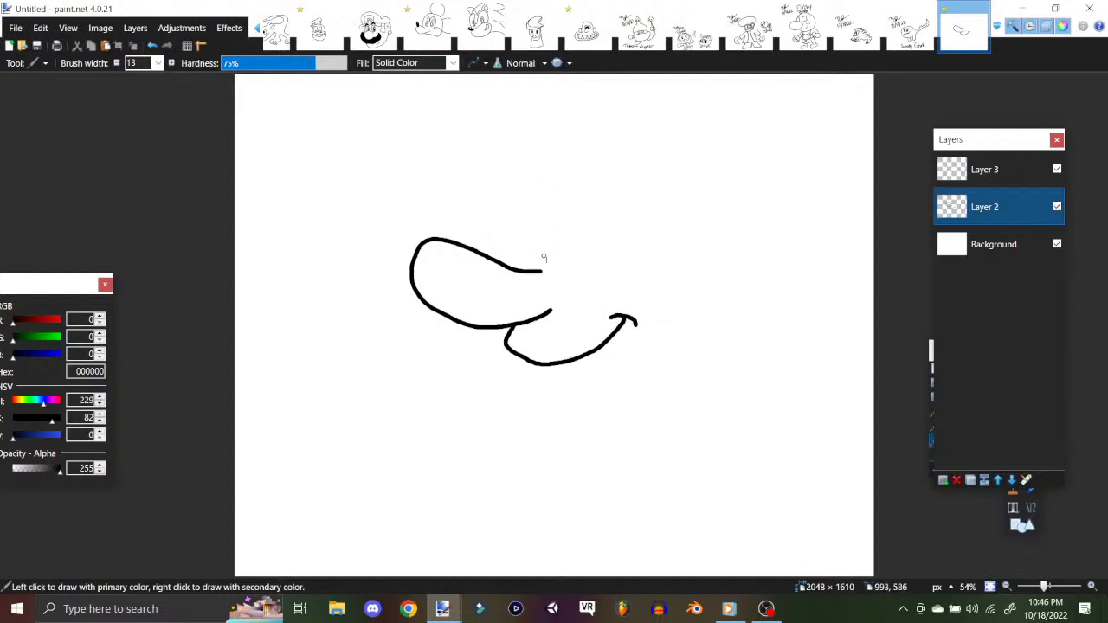
mouse_move(527, 270)
left_mouse_down()
mouse_move(515, 230)
mouse_move(558, 203)
mouse_move(583, 229)
mouse_move(572, 269)
left_mouse_up()
mouse_move(510, 241)
left_mouse_down()
mouse_move(593, 229)
mouse_move(572, 255)
mouse_move(533, 252)
mouse_move(548, 234)
left_mouse_up()
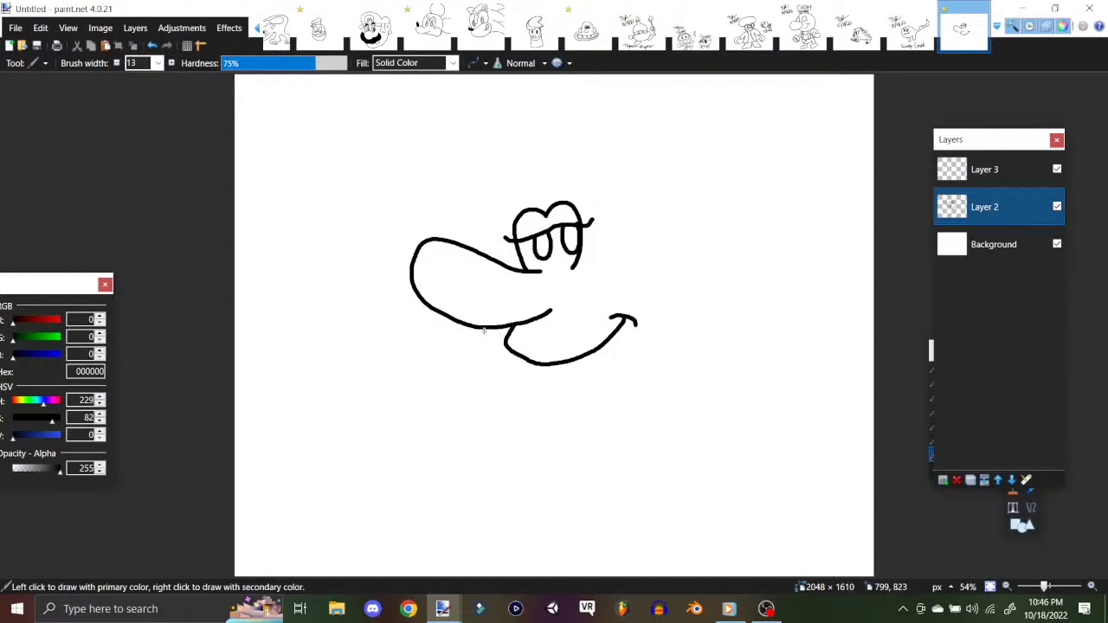
Step: Outline a pear-shaped body around the face, narrow at the head and wide at the base, redrawing it with a flatter bottom
mouse_move(489, 328)
left_mouse_down()
mouse_move(471, 393)
mouse_move(476, 431)
mouse_move(508, 459)
mouse_move(557, 470)
mouse_move(621, 462)
mouse_move(700, 409)
mouse_move(734, 332)
mouse_move(695, 232)
mouse_move(640, 181)
left_mouse_up()
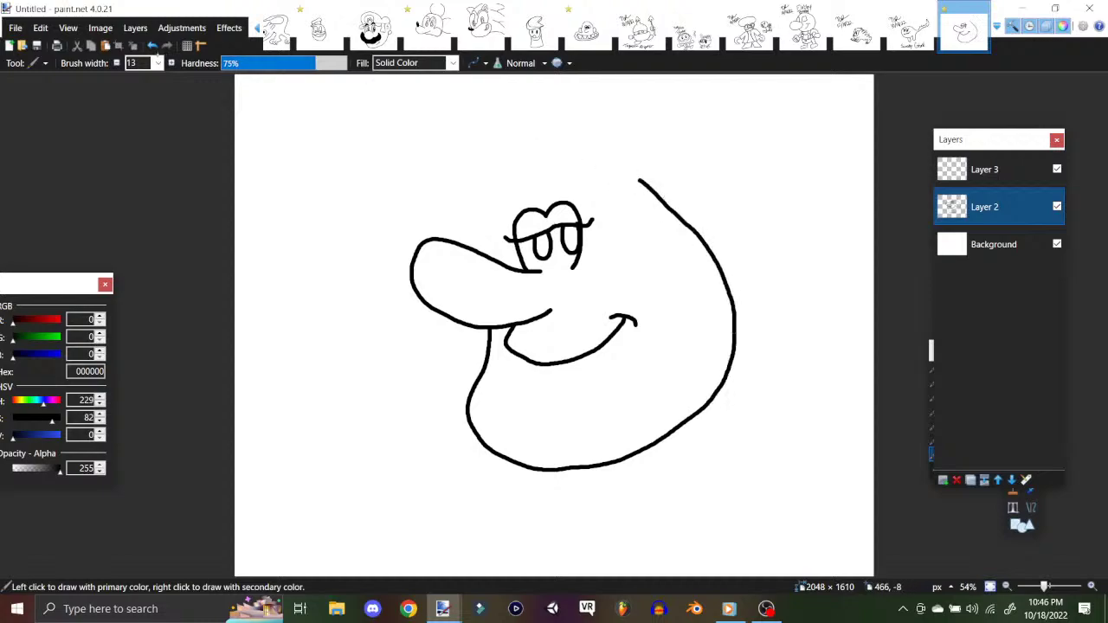
key("ctrl+z")
mouse_move(477, 336)
left_mouse_down()
mouse_move(459, 407)
mouse_move(478, 435)
mouse_move(515, 453)
mouse_move(644, 446)
mouse_move(711, 425)
mouse_move(735, 392)
mouse_move(624, 199)
mouse_move(570, 156)
mouse_move(536, 162)
mouse_move(499, 268)
left_mouse_up()
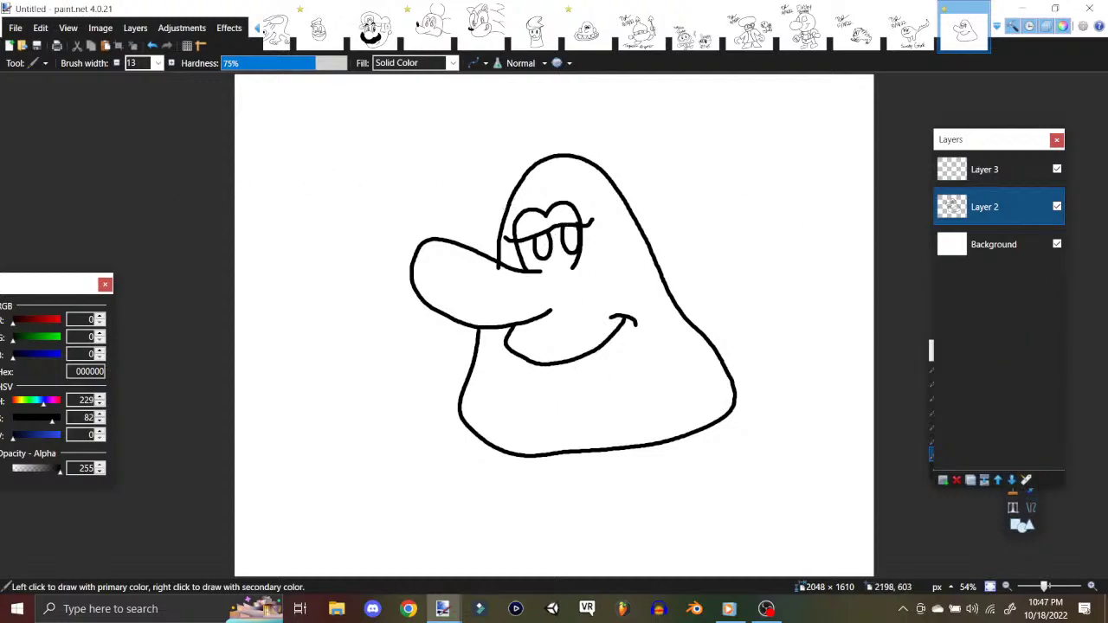
Step: Draw a brimmed cap over the head on Layer 3 and erase the head line showing through it on Layer 2
left_click(974, 169)
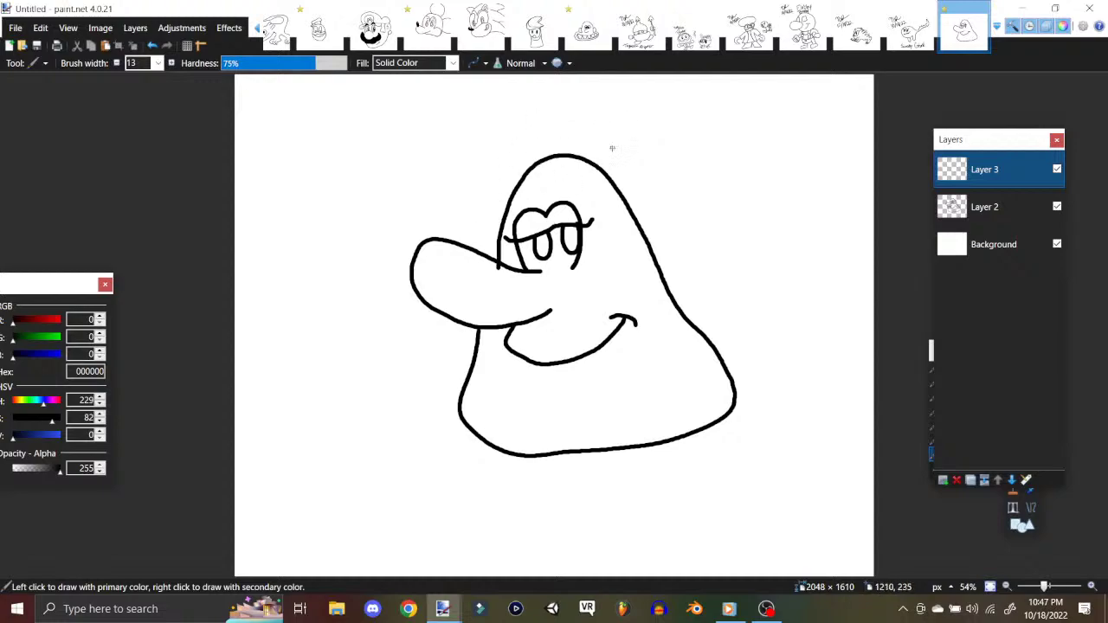
mouse_move(604, 174)
left_mouse_down()
mouse_move(628, 138)
mouse_move(609, 119)
mouse_move(554, 123)
mouse_move(500, 135)
mouse_move(475, 159)
mouse_move(479, 177)
mouse_move(495, 178)
mouse_move(460, 187)
mouse_move(435, 210)
mouse_move(477, 214)
mouse_move(536, 182)
mouse_move(617, 175)
left_mouse_up()
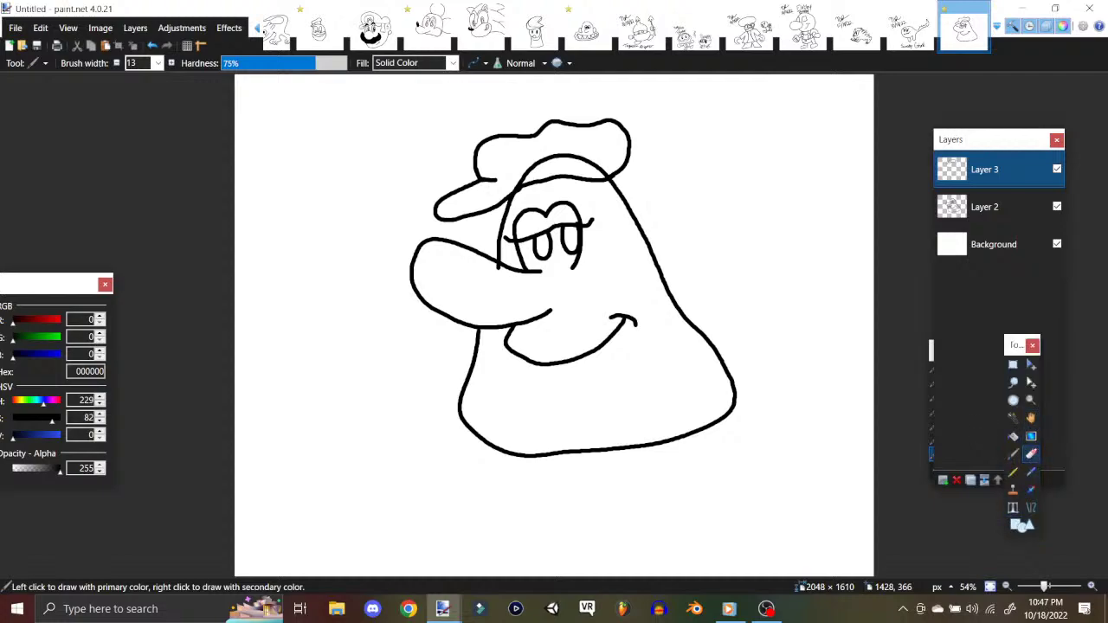
left_click(1031, 455)
left_click(987, 207)
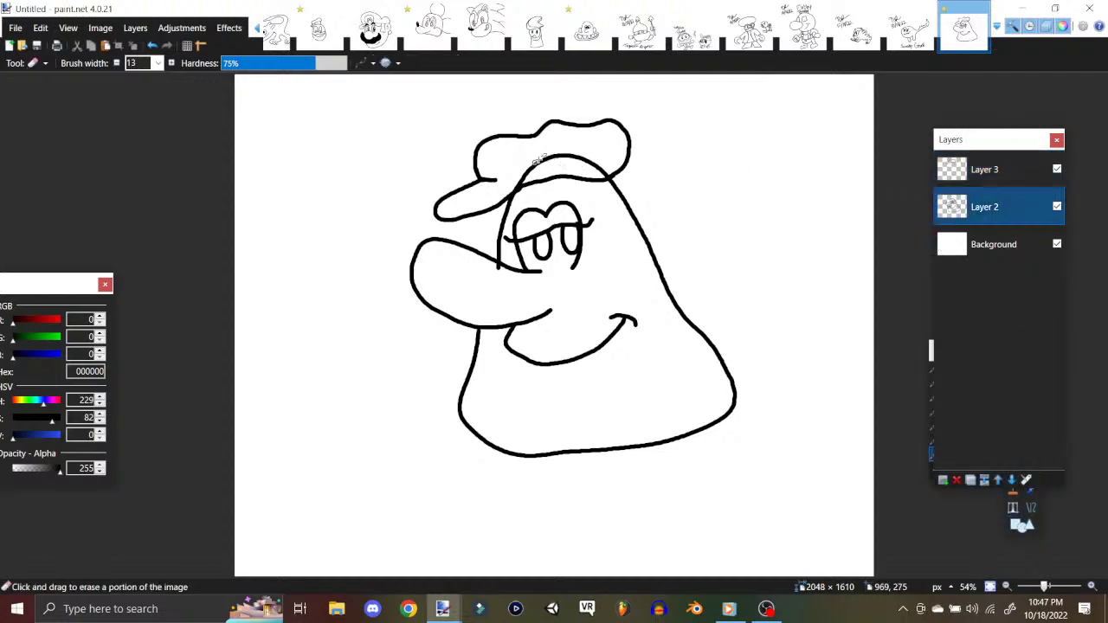
mouse_move(537, 162)
left_mouse_down()
mouse_move(569, 154)
mouse_move(586, 166)
left_mouse_up()
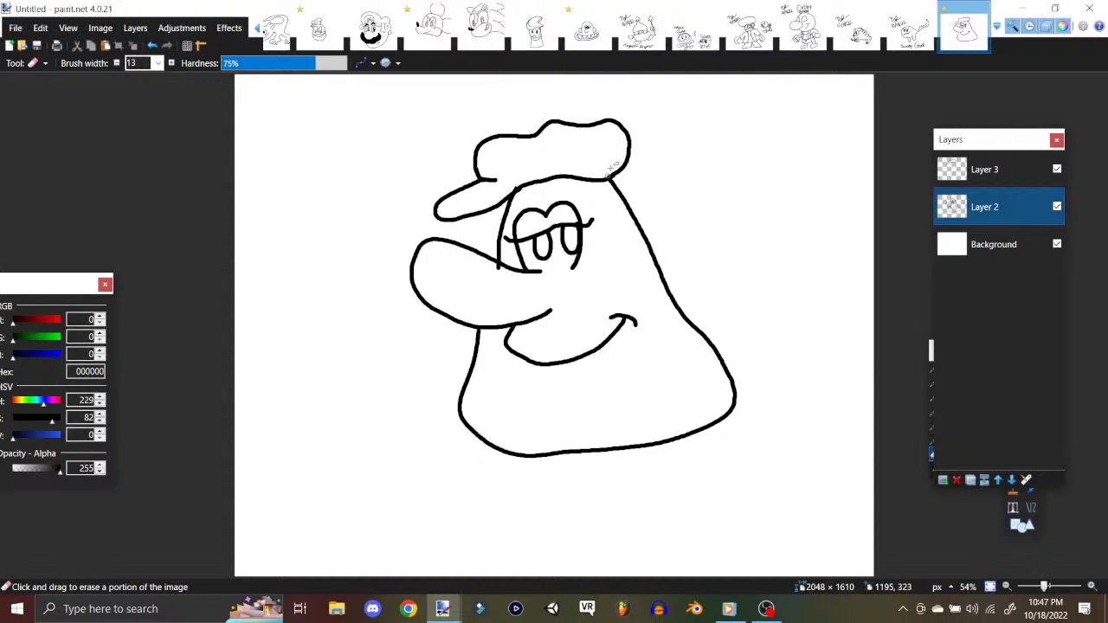
Step: Draw the shorts below the body on Layer 2 with the Paintbrush and extend two legs down to the canvas edge
left_click(1014, 454)
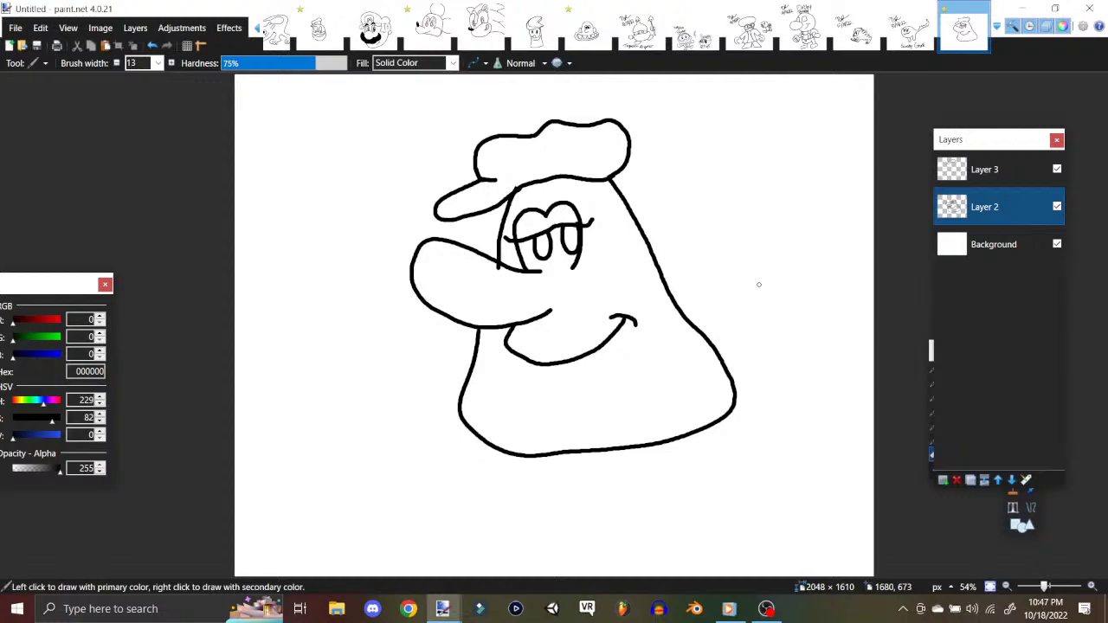
mouse_move(467, 426)
left_mouse_down()
mouse_move(494, 473)
mouse_move(570, 474)
mouse_move(577, 465)
mouse_move(588, 487)
mouse_move(630, 485)
mouse_move(663, 448)
mouse_move(657, 469)
mouse_move(727, 439)
mouse_move(731, 408)
left_mouse_up()
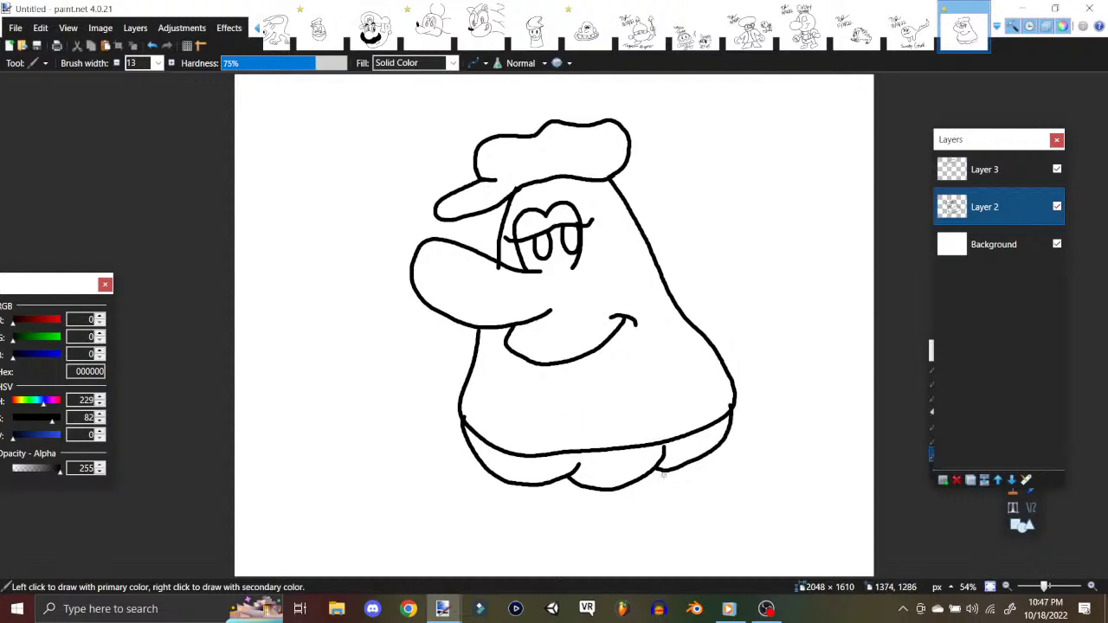
mouse_move(676, 475)
left_mouse_down()
mouse_move(697, 527)
mouse_move(742, 577)
left_mouse_up()
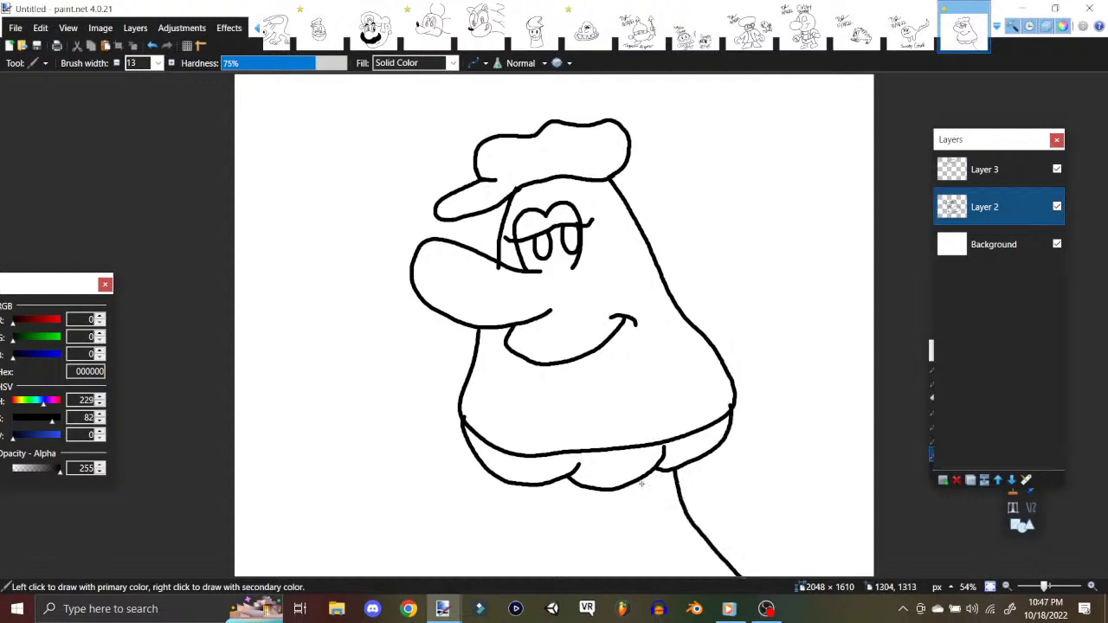
left_click_drag(644, 482, 668, 575)
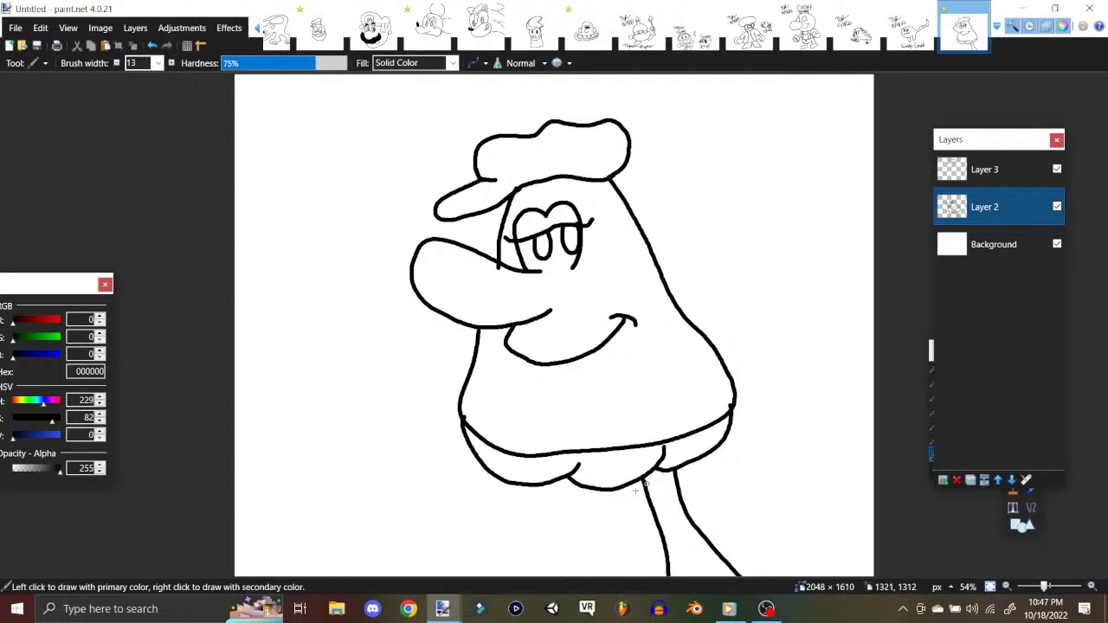
left_click_drag(613, 491, 613, 575)
left_click_drag(578, 488, 514, 573)
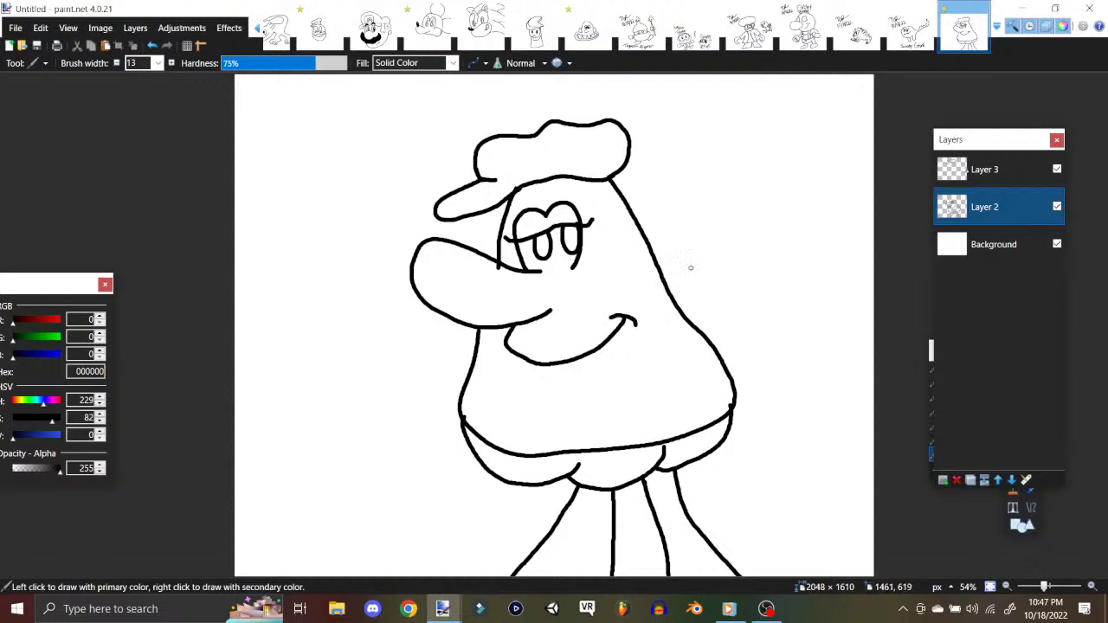
Step: Switch to File Explorer, view the recent image Mel O as a reference and close both the picture and Explorer
key("alt+Page_Up")
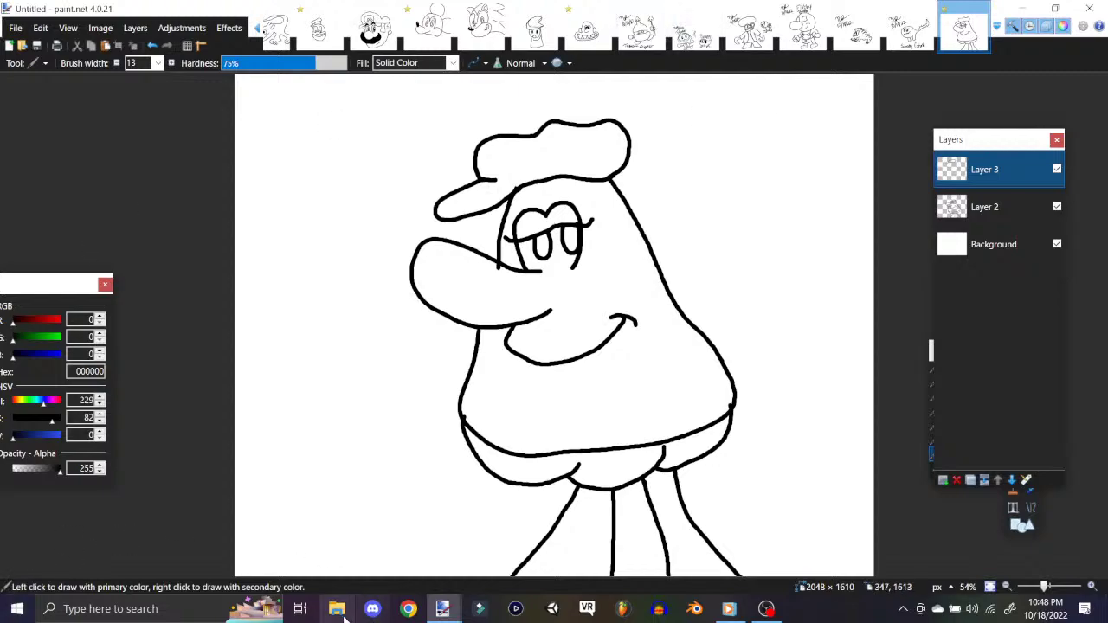
left_click(337, 609)
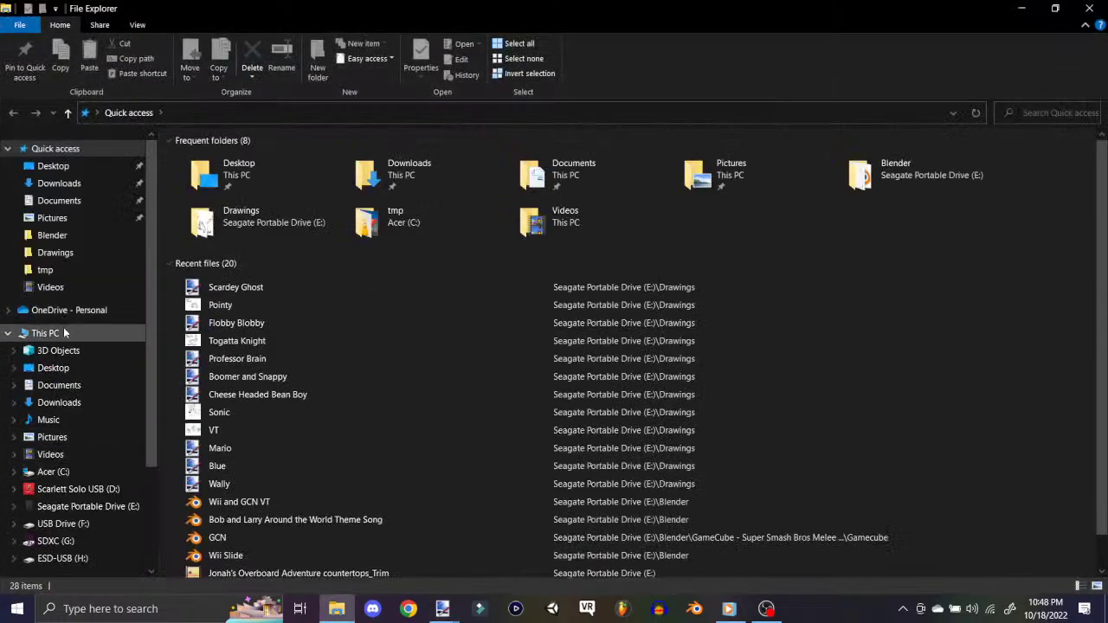
scroll(322, 419, "down", 1)
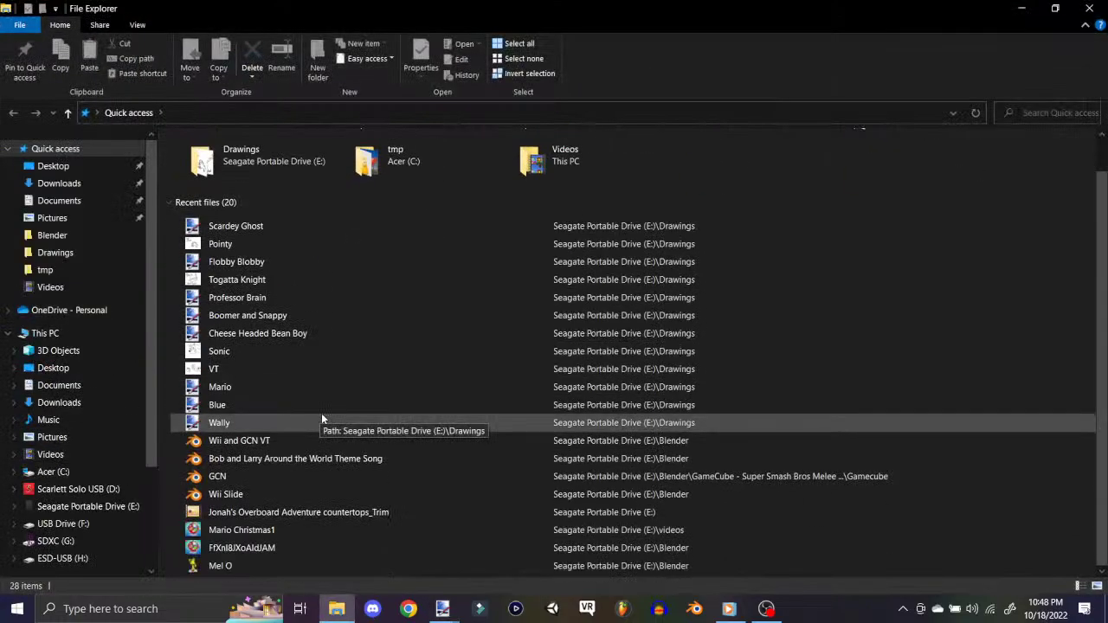
double_click(240, 565)
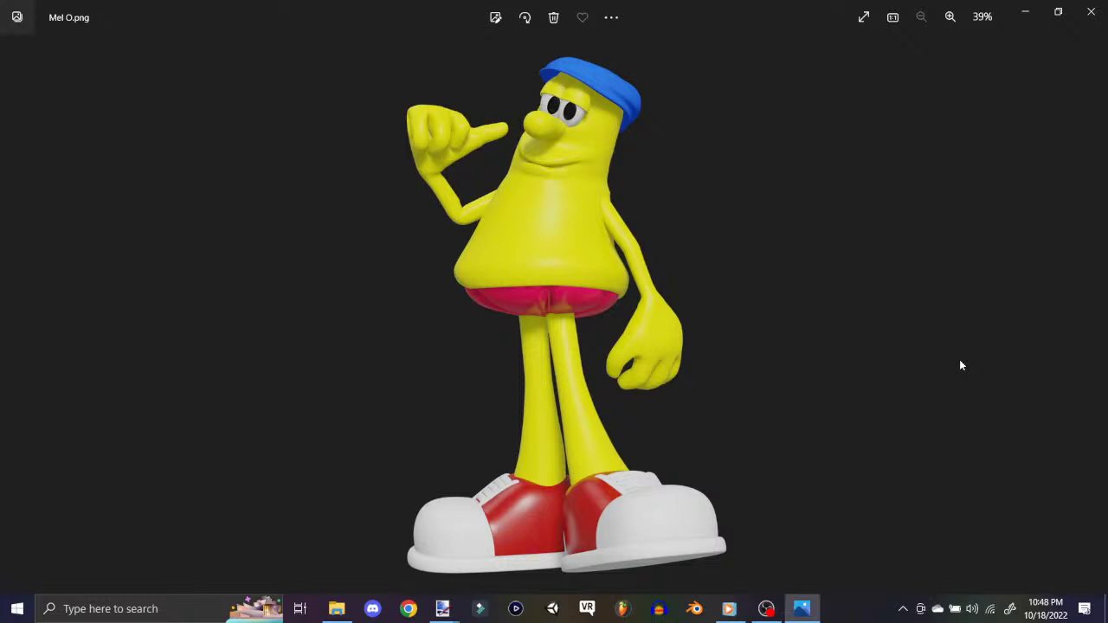
left_click(1091, 12)
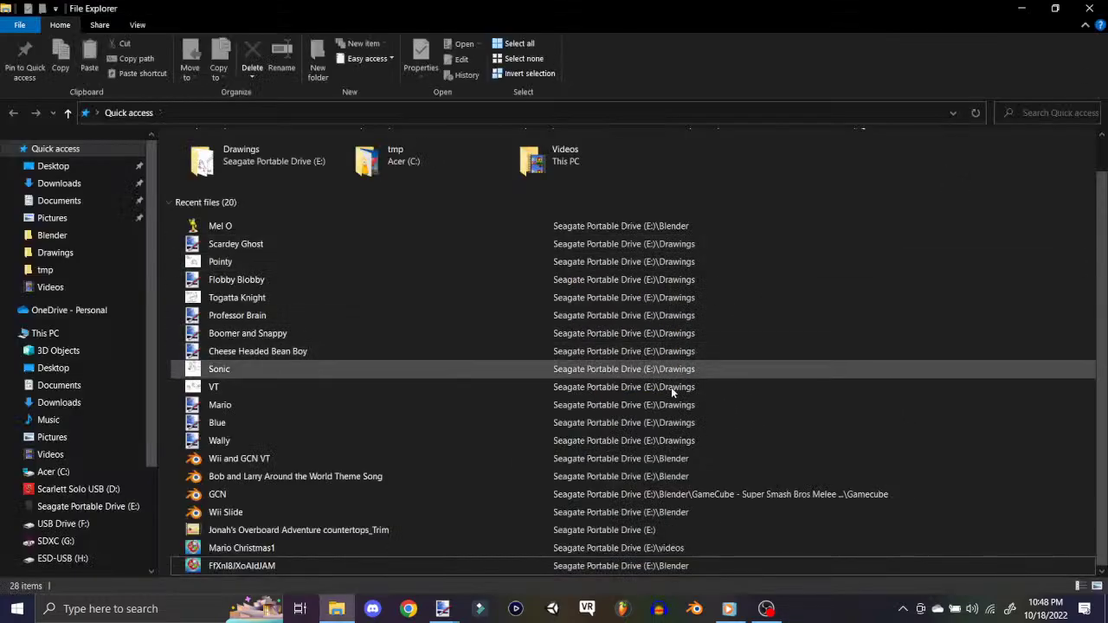
left_click(1089, 9)
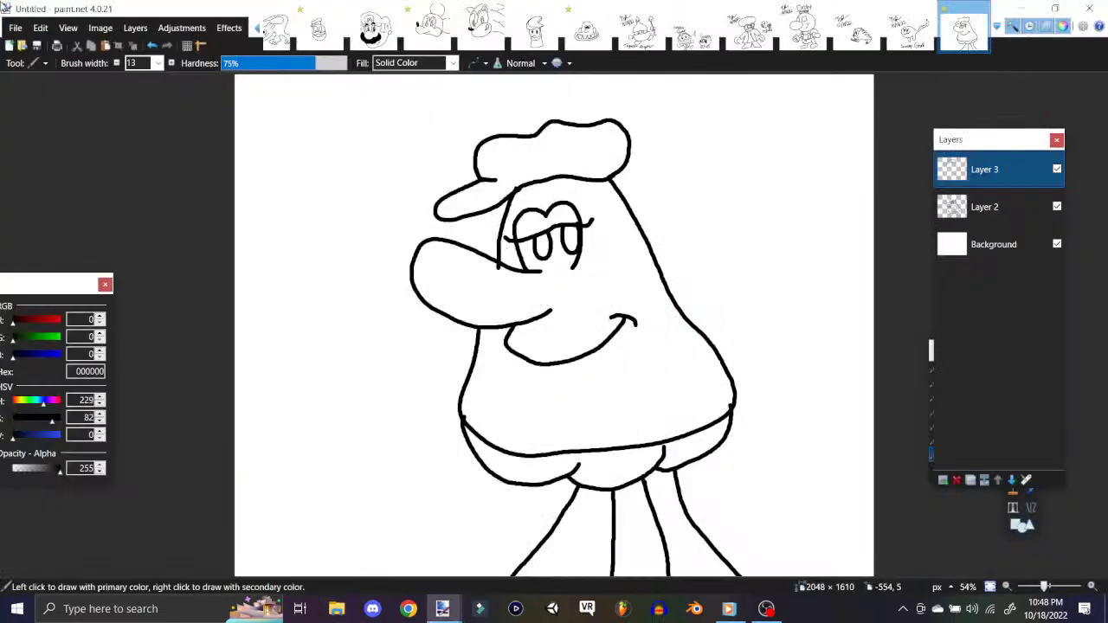
Step: Save the capped character drawing as a paint.net file named "Mel O" in the Drawings folder
left_click(13, 31)
left_click(28, 153)
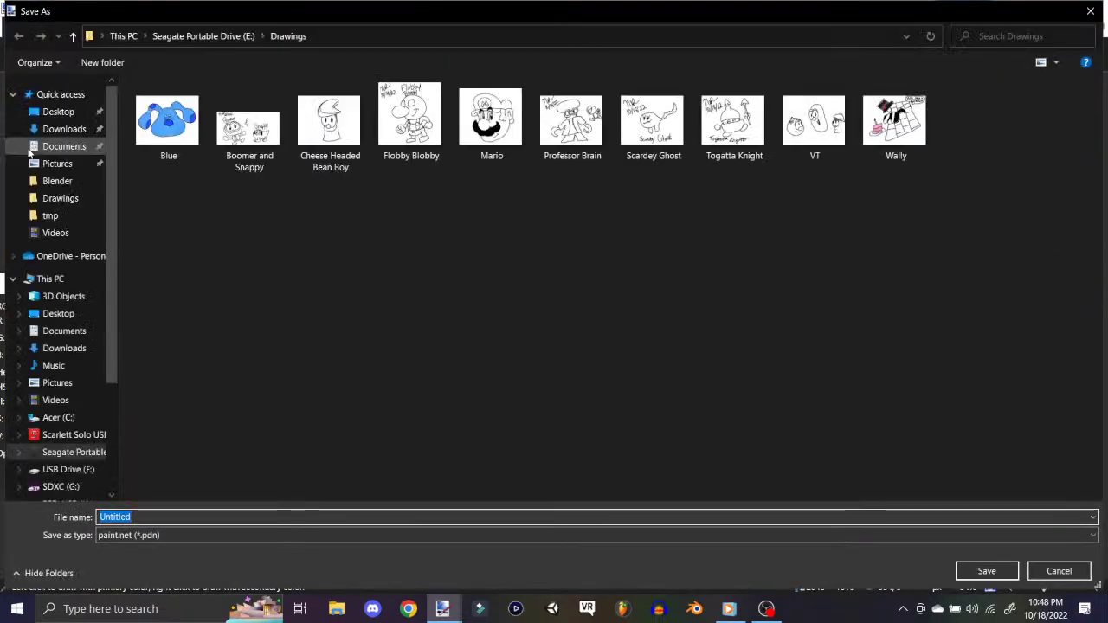
type("Mel O")
key("Return")
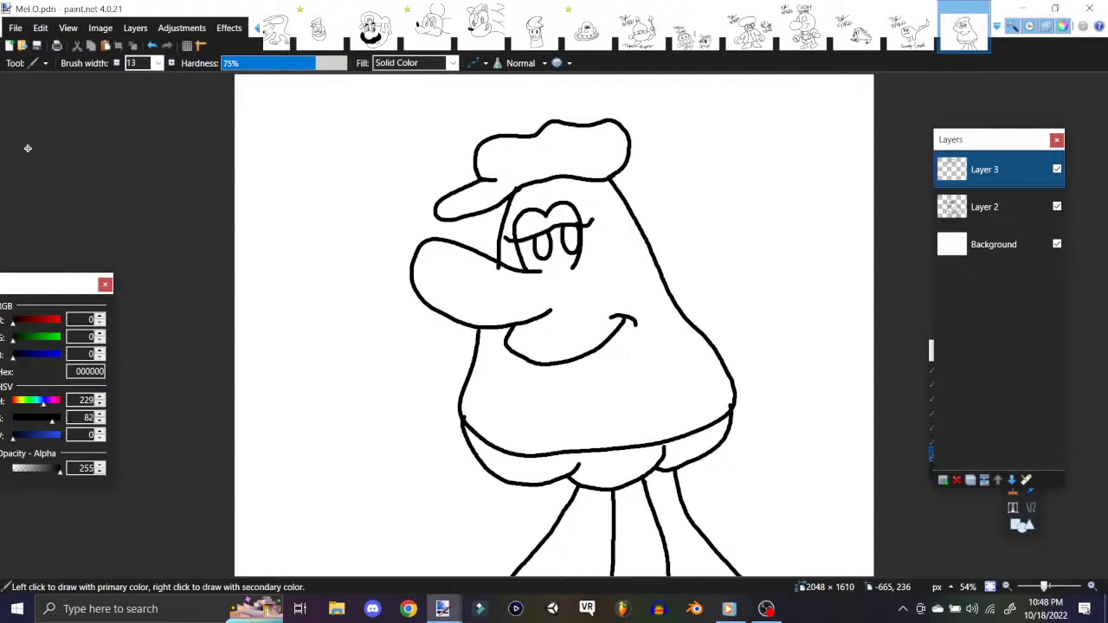
Step: Create a new blank image of 2048 × 1610 pixels for another character
left_click(16, 28)
left_click(24, 49)
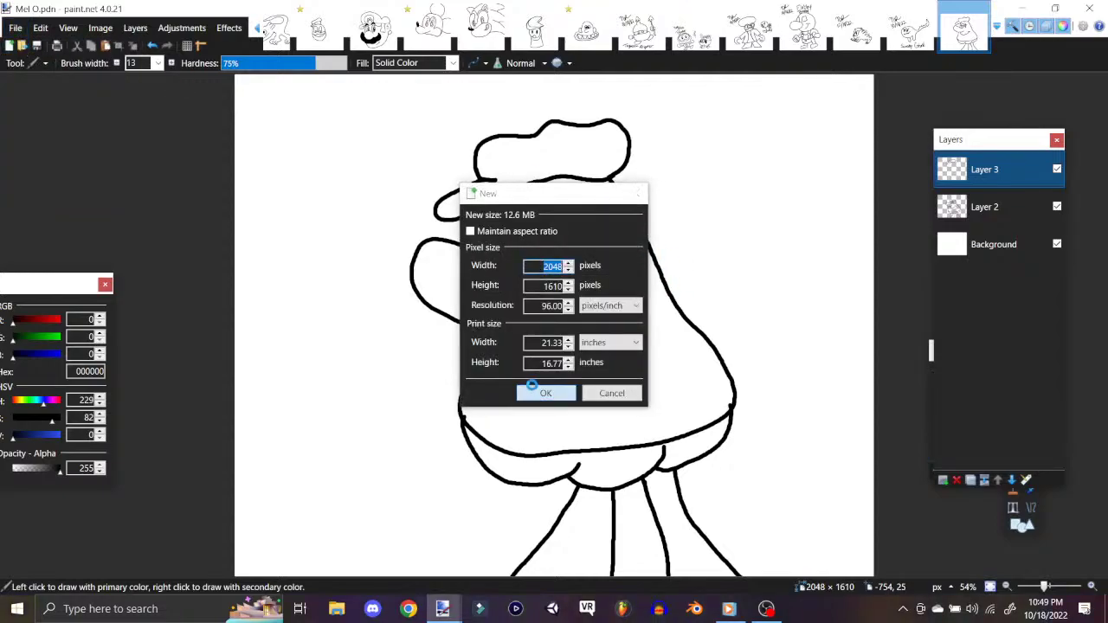
left_click(536, 390)
Step: Add two empty layers above the new image's background
left_click(101, 28)
mouse_move(135, 28)
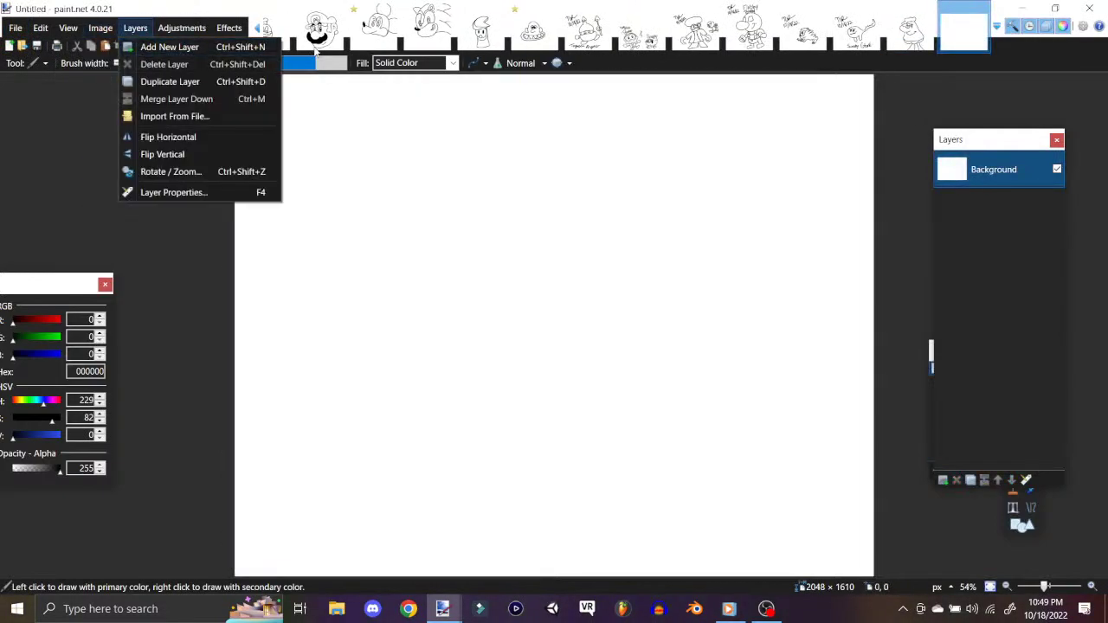
left_click(258, 48)
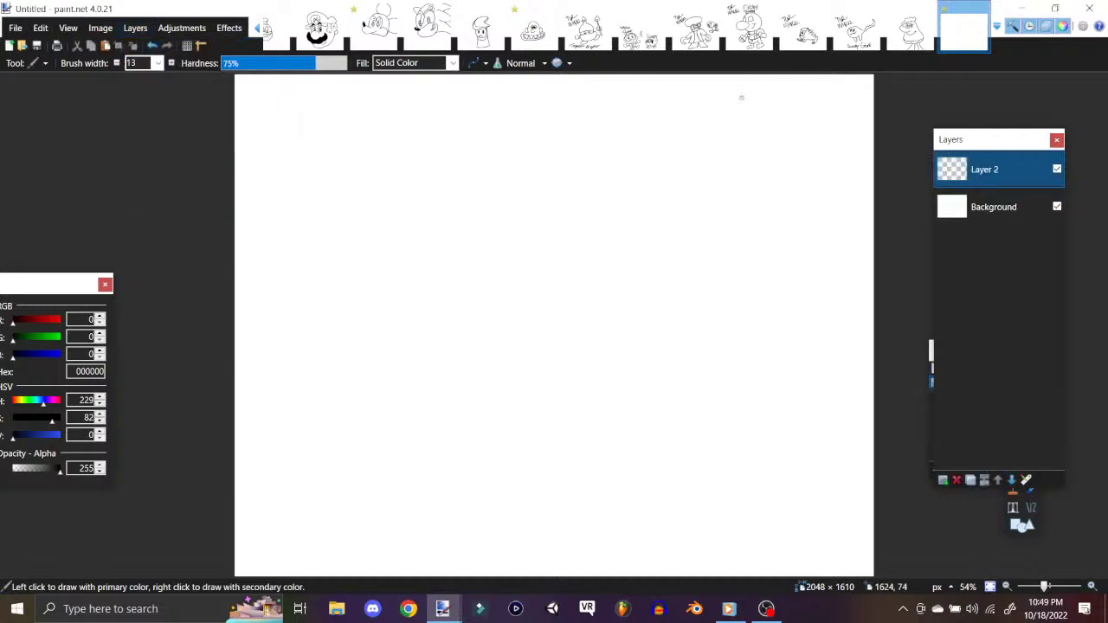
left_click(135, 28)
left_click(165, 44)
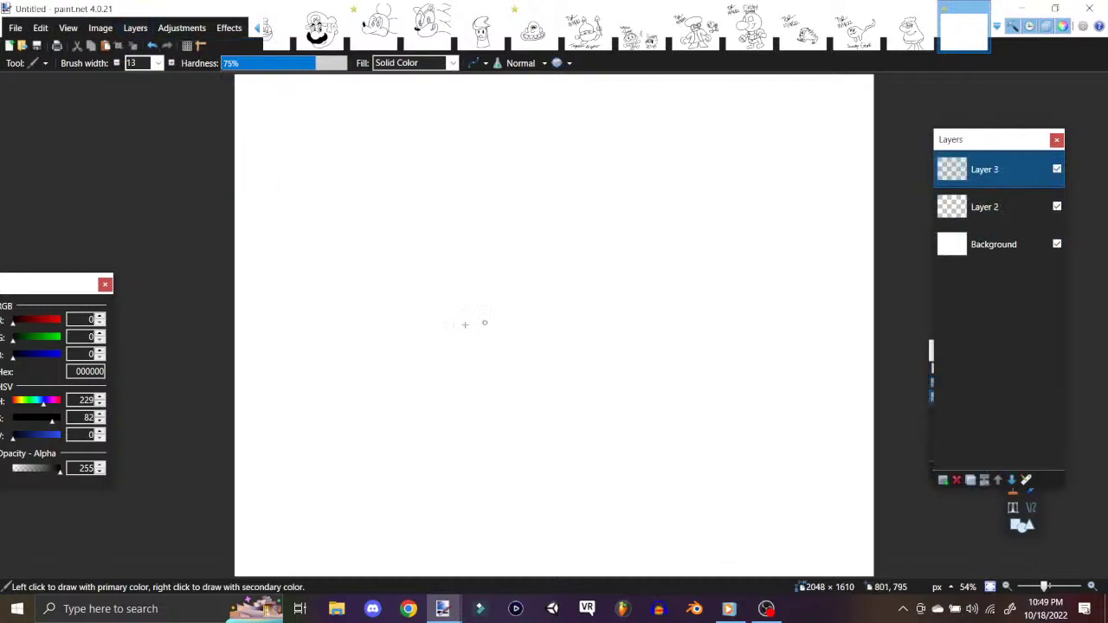
Step: Draw a wide lemon-shaped head with jagged side tufts and an open mouth with a scalloped upper edge on Layer 2, then activate Layer 3
key("alt+Page_Down")
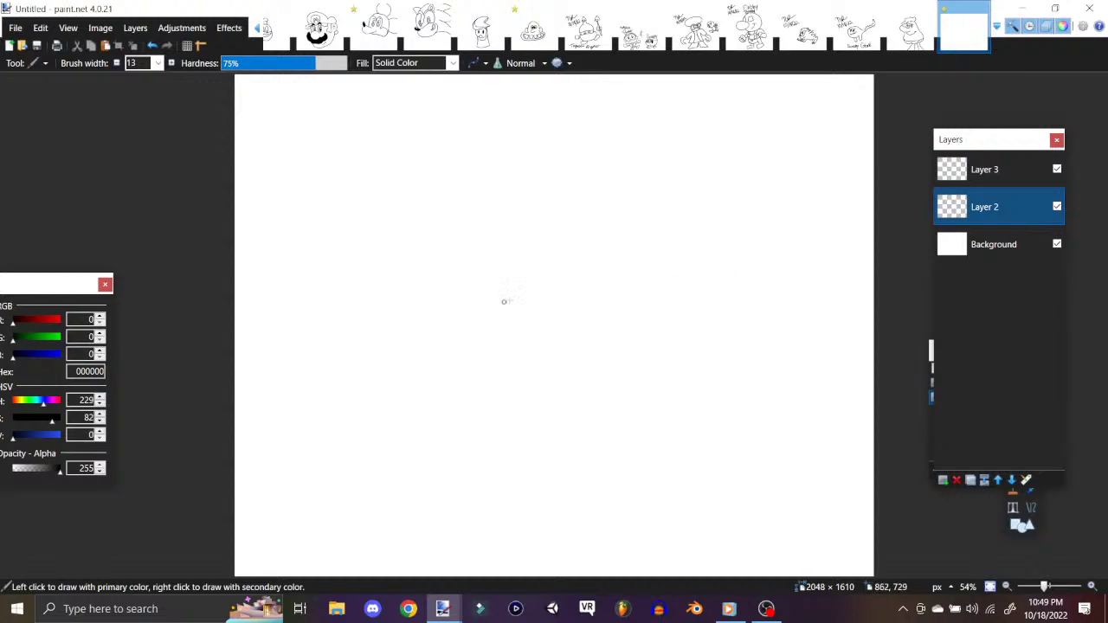
mouse_move(579, 285)
left_mouse_down()
mouse_move(469, 296)
mouse_move(369, 358)
mouse_move(380, 367)
mouse_move(365, 380)
mouse_move(385, 379)
mouse_move(372, 398)
mouse_move(397, 421)
mouse_move(477, 444)
mouse_move(603, 449)
mouse_move(651, 423)
mouse_move(713, 355)
mouse_move(690, 357)
mouse_move(704, 357)
mouse_move(706, 344)
mouse_move(693, 347)
mouse_move(702, 328)
mouse_move(596, 281)
left_mouse_up()
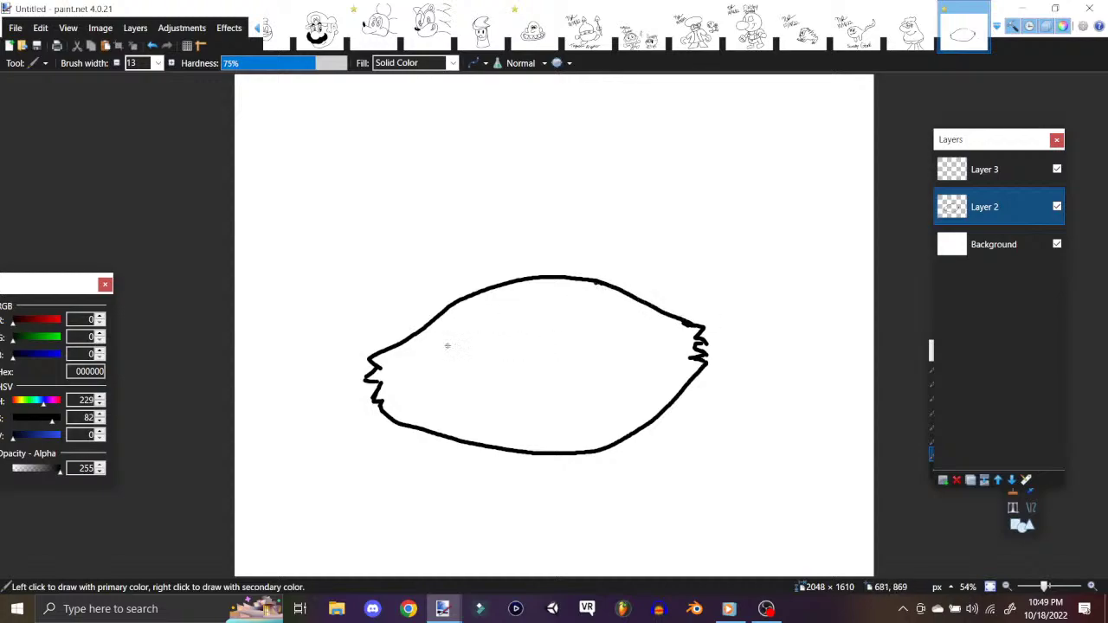
mouse_move(441, 350)
left_mouse_down()
mouse_move(468, 370)
mouse_move(610, 341)
mouse_move(616, 325)
left_mouse_up()
mouse_move(440, 352)
left_mouse_down()
mouse_move(452, 394)
mouse_move(530, 426)
mouse_move(585, 386)
mouse_move(604, 339)
left_mouse_up()
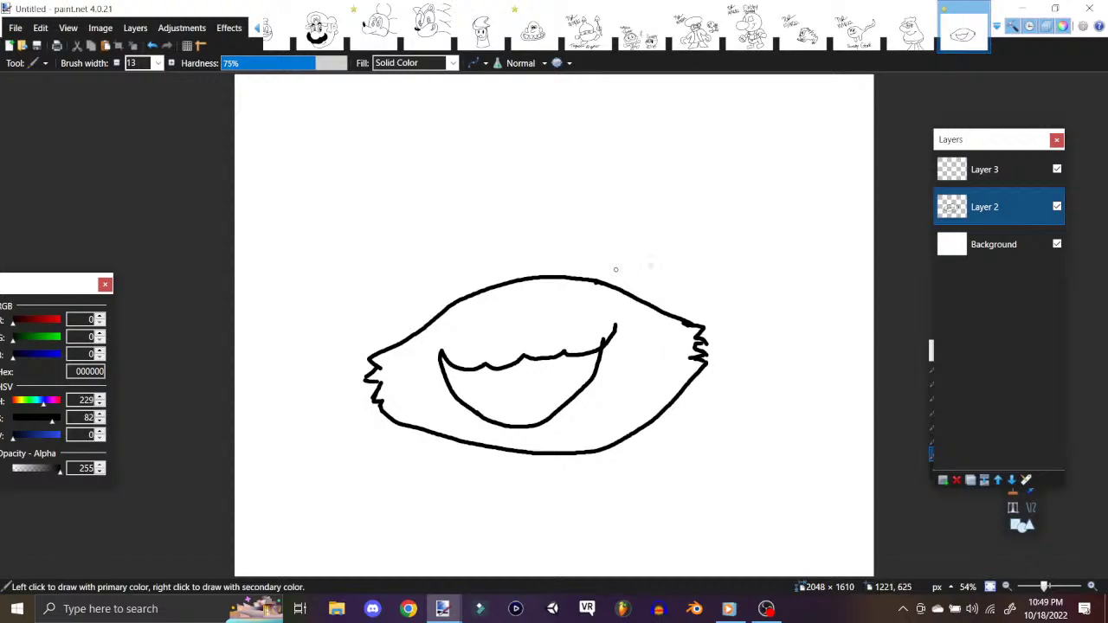
left_click(976, 173)
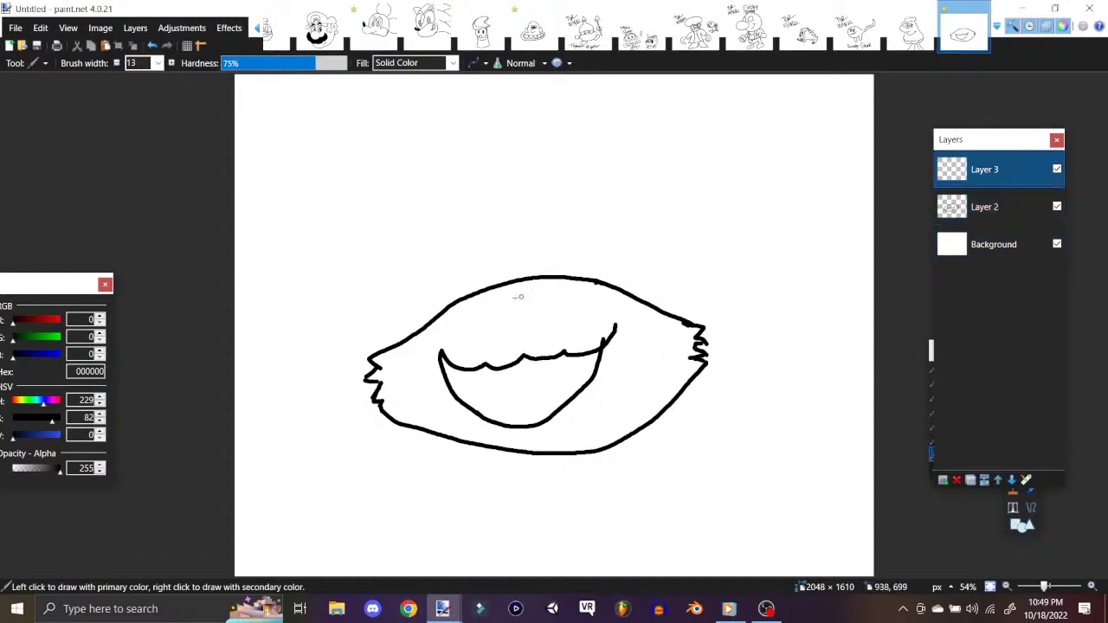
mouse_move(500, 284)
left_mouse_down()
mouse_move(465, 245)
mouse_move(481, 215)
mouse_move(522, 217)
mouse_move(535, 258)
mouse_move(493, 284)
left_mouse_up()
mouse_move(538, 238)
left_mouse_down()
mouse_move(551, 201)
mouse_move(581, 200)
mouse_move(602, 227)
mouse_move(592, 265)
mouse_move(550, 280)
mouse_move(528, 234)
left_mouse_up()
left_click(153, 45)
left_click(153, 45)
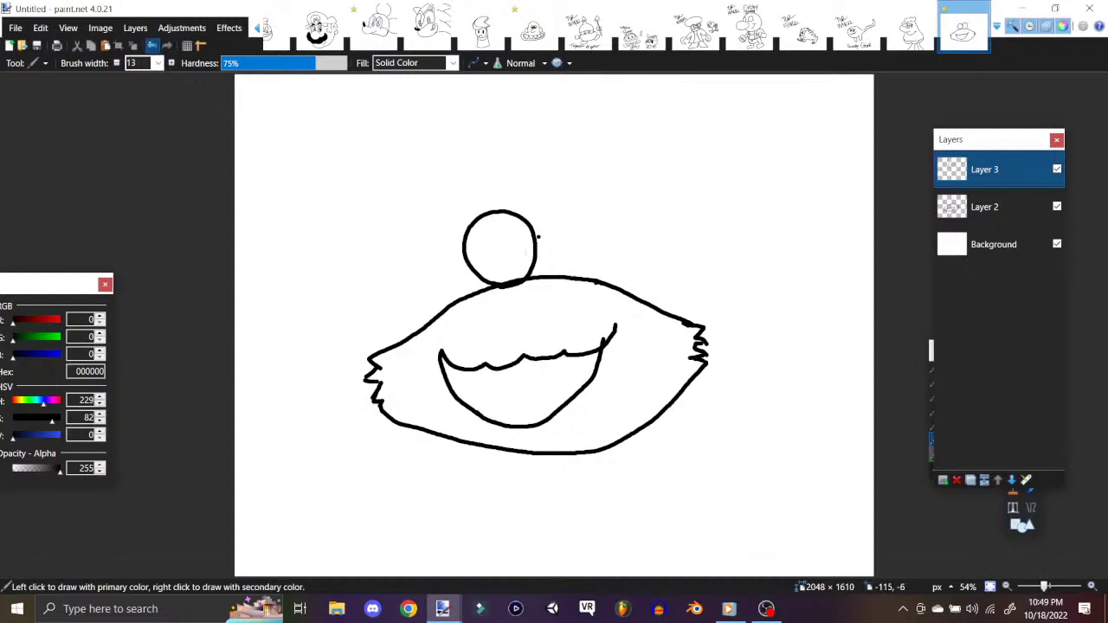
left_click(152, 45)
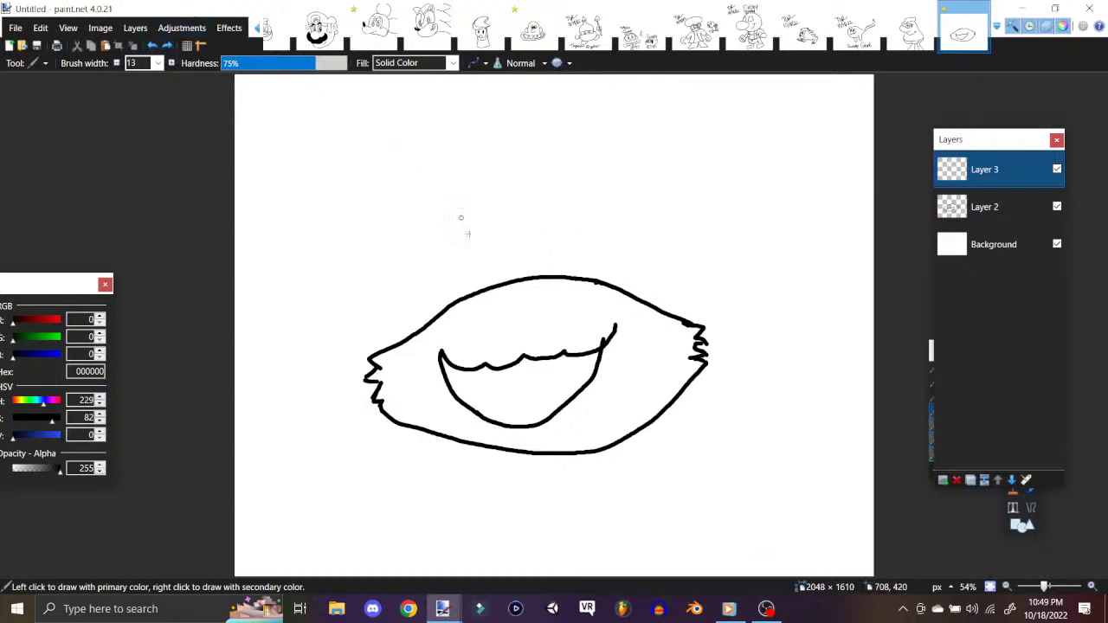
Step: Draw an oval nose above the mouth and a round eye resting on top of the head, redrawing the eye until it is rounder
mouse_move(507, 283)
left_mouse_down()
mouse_move(502, 340)
mouse_move(515, 351)
mouse_move(547, 342)
mouse_move(557, 284)
mouse_move(452, 264)
mouse_move(455, 211)
mouse_move(489, 201)
mouse_move(514, 223)
mouse_move(510, 277)
left_mouse_up()
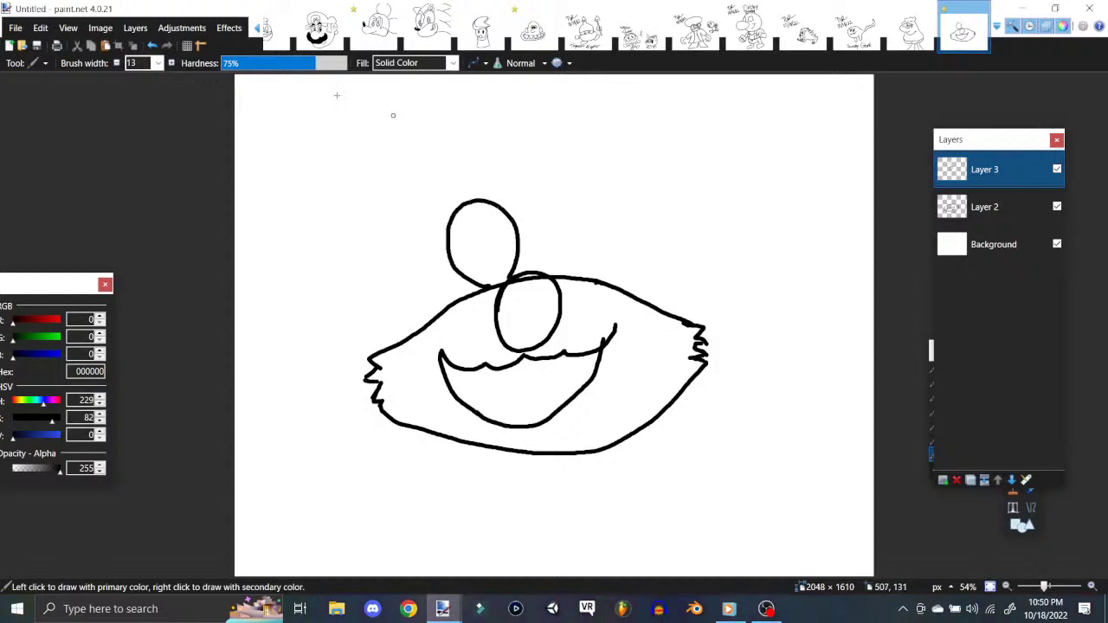
key("ctrl+z")
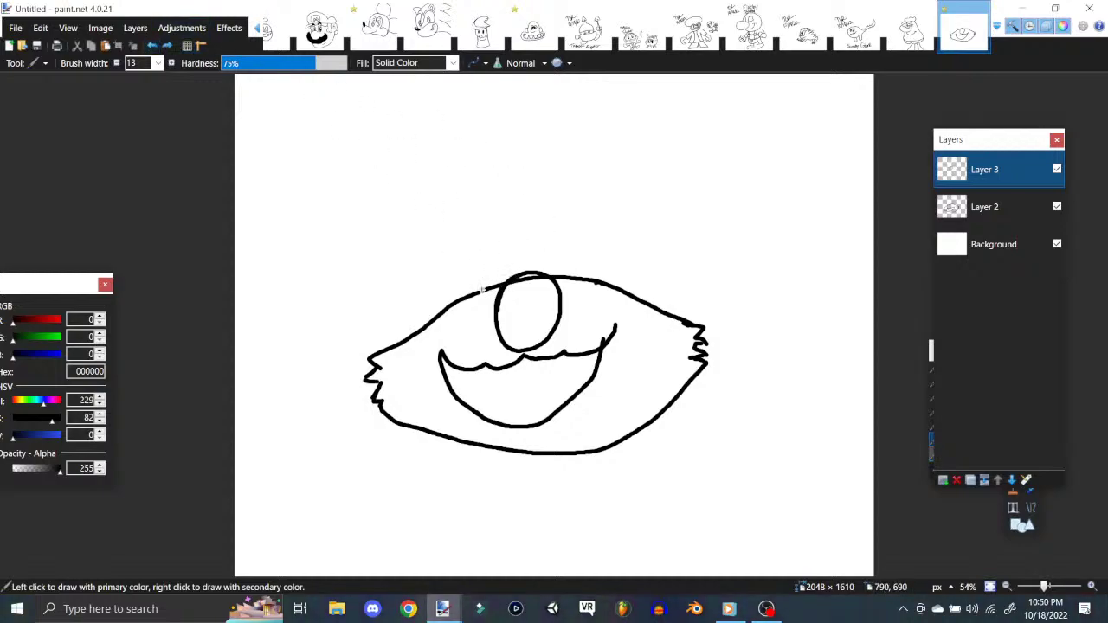
mouse_move(477, 293)
left_mouse_down()
mouse_move(450, 246)
mouse_move(454, 205)
mouse_move(501, 201)
left_mouse_up()
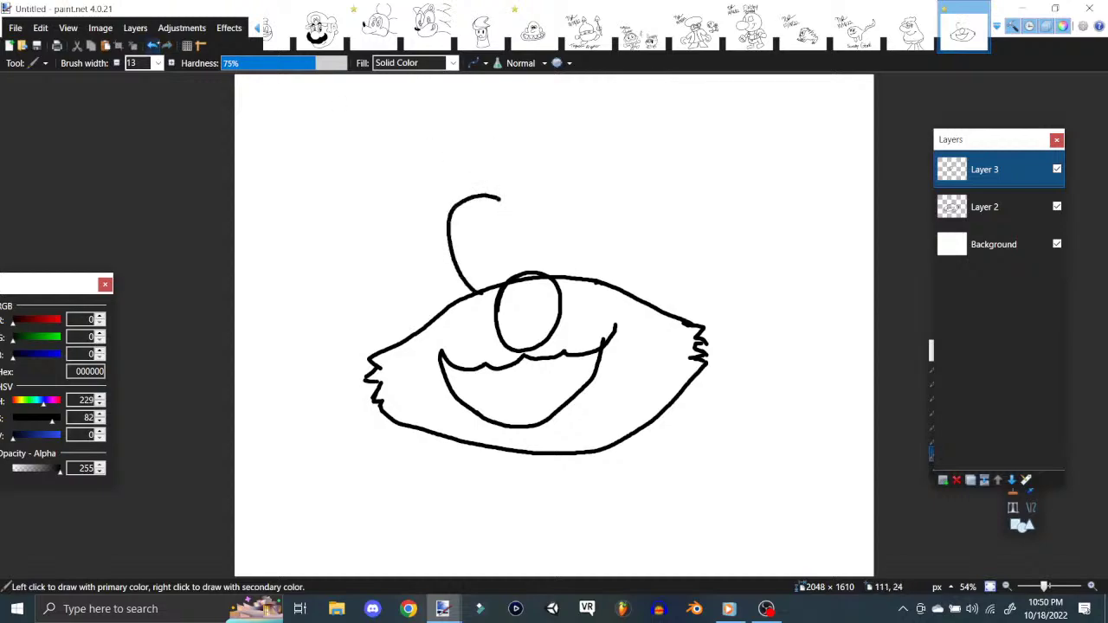
key("ctrl+z")
mouse_move(529, 271)
left_mouse_down()
mouse_move(483, 207)
mouse_move(455, 251)
mouse_move(476, 278)
mouse_move(517, 275)
left_mouse_up()
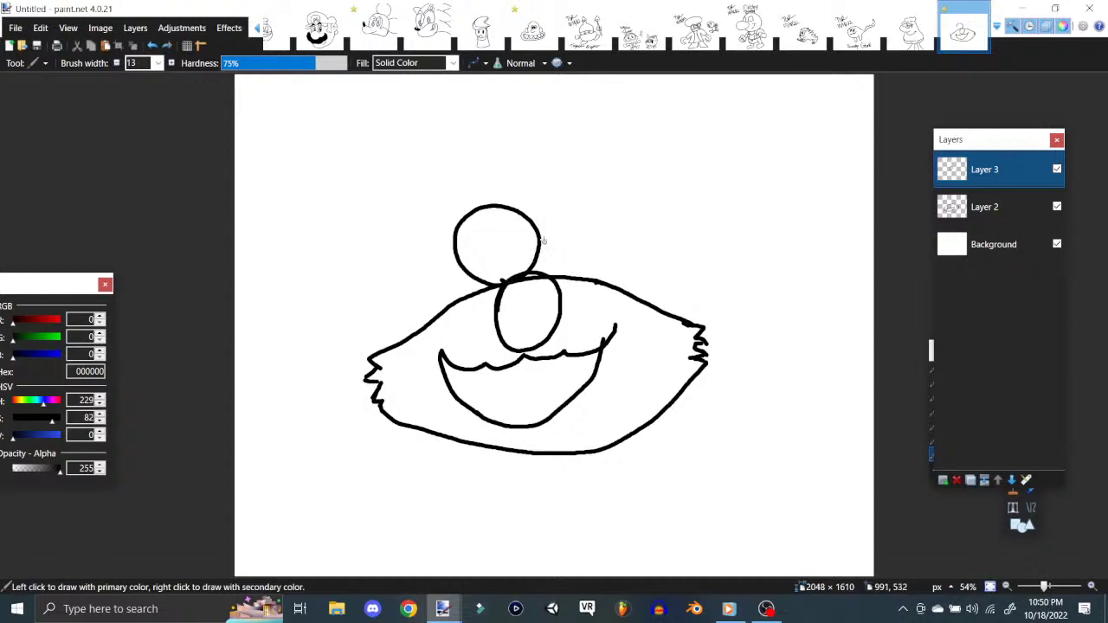
Step: Draw a second round eye beside the first and a black oval pupil in each, then erase the head outline crossing the nose on Layer 2
mouse_move(544, 241)
left_mouse_down()
mouse_move(537, 271)
mouse_move(605, 236)
mouse_move(537, 220)
mouse_move(536, 249)
mouse_move(570, 236)
mouse_move(563, 260)
mouse_move(554, 236)
left_mouse_up()
mouse_move(495, 246)
left_mouse_down()
mouse_move(494, 271)
mouse_move(508, 234)
mouse_move(504, 255)
left_mouse_up()
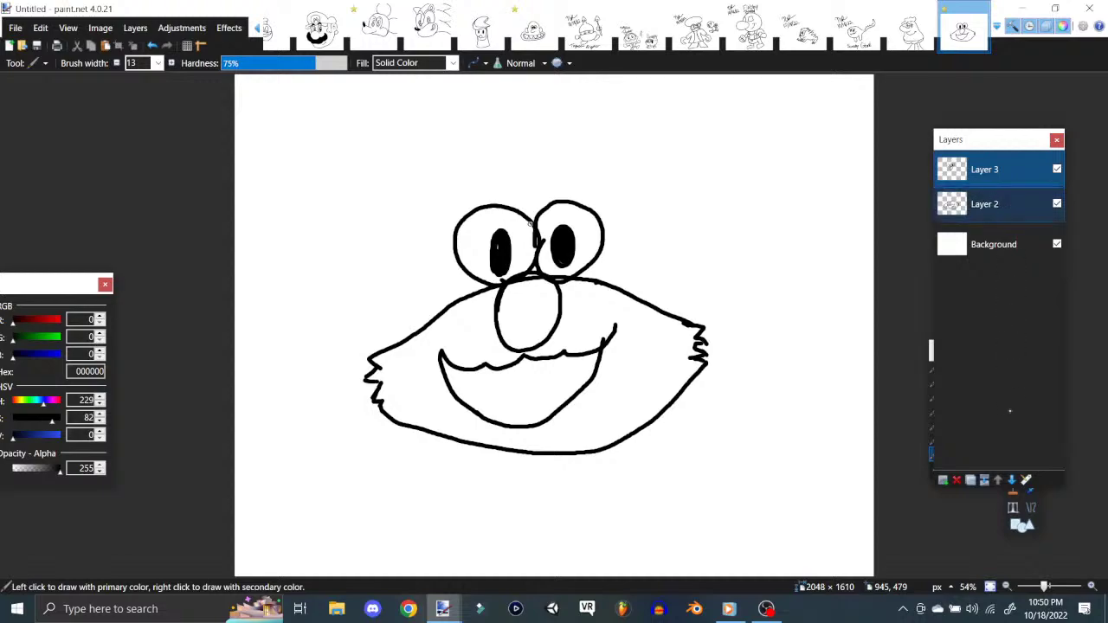
left_click(1014, 436)
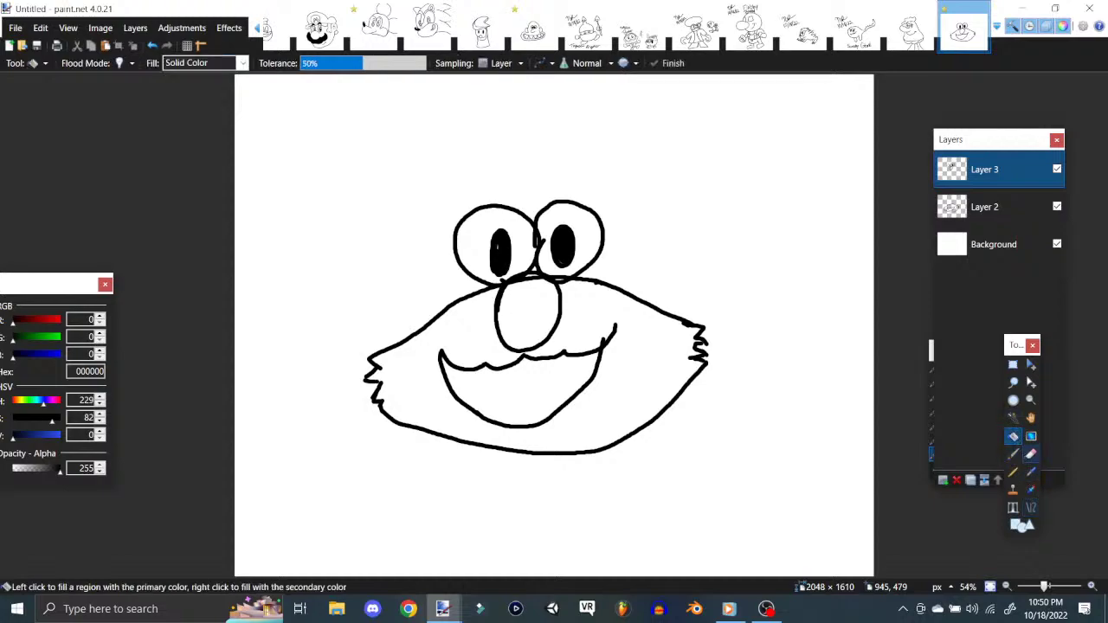
left_click(1031, 454)
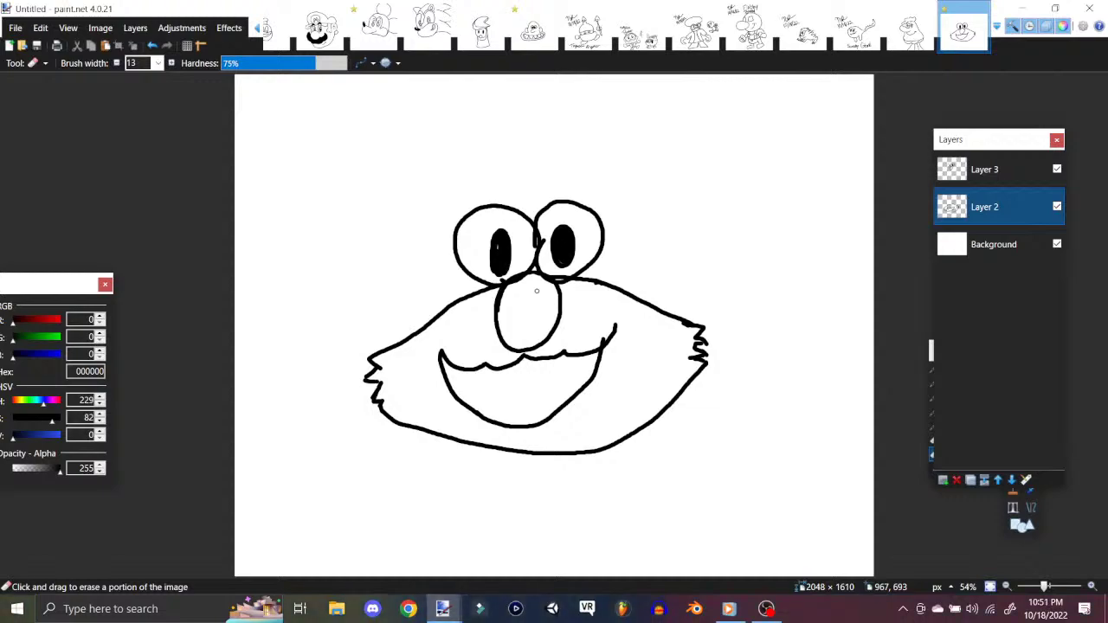
Step: Create a new blank 2048 × 1610 pixel image, add an empty layer, and make the Paintbrush active for another character
left_click(16, 28)
left_click(19, 48)
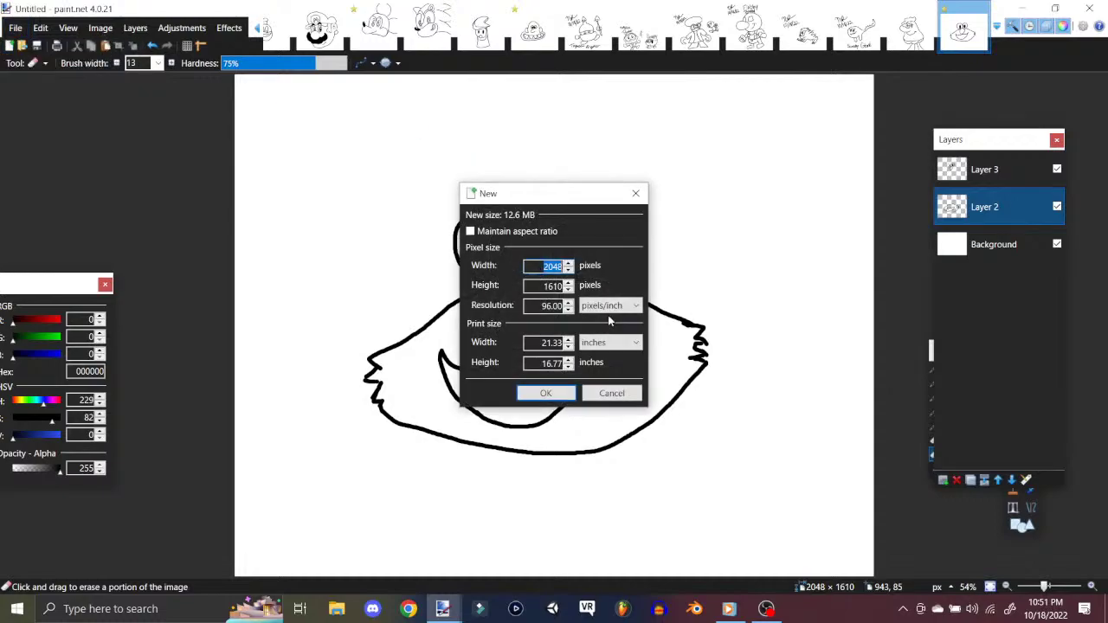
left_click(547, 395)
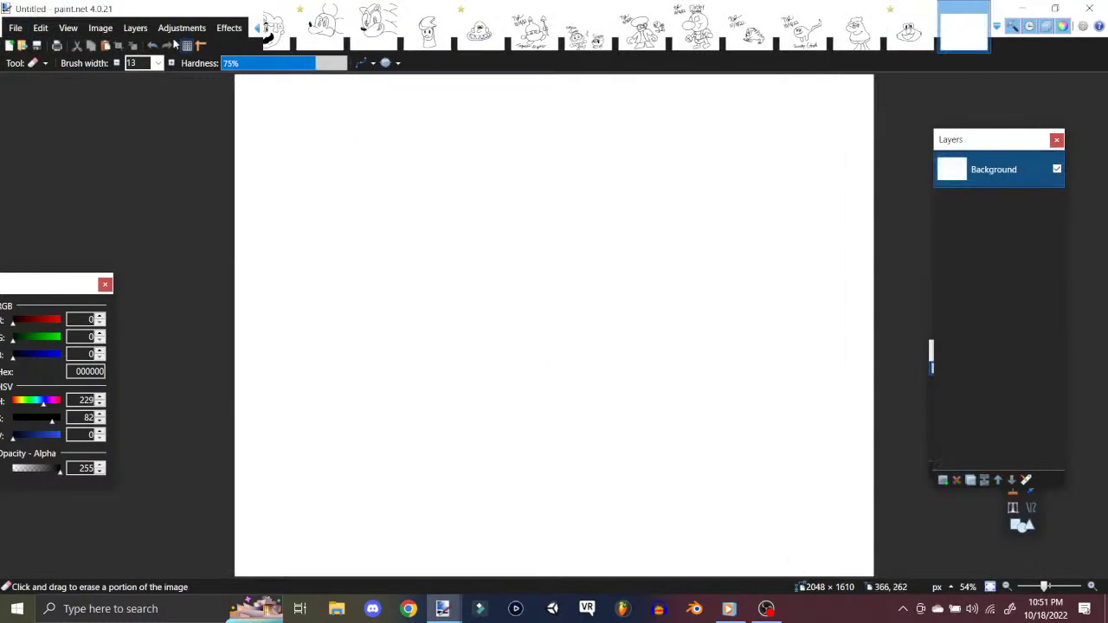
left_click(101, 27)
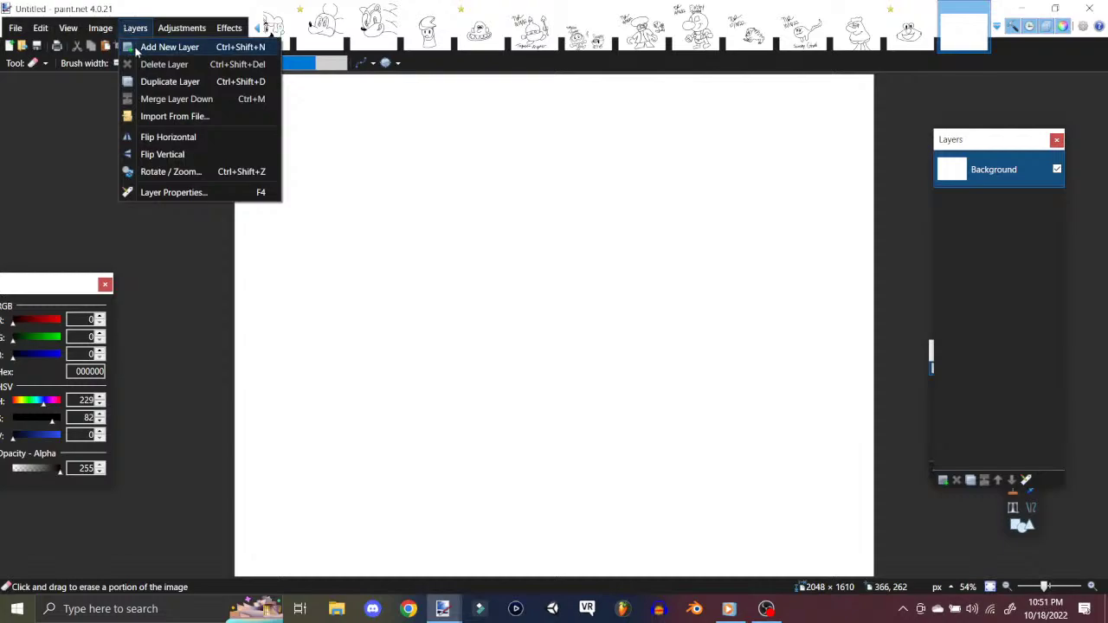
left_click(130, 45)
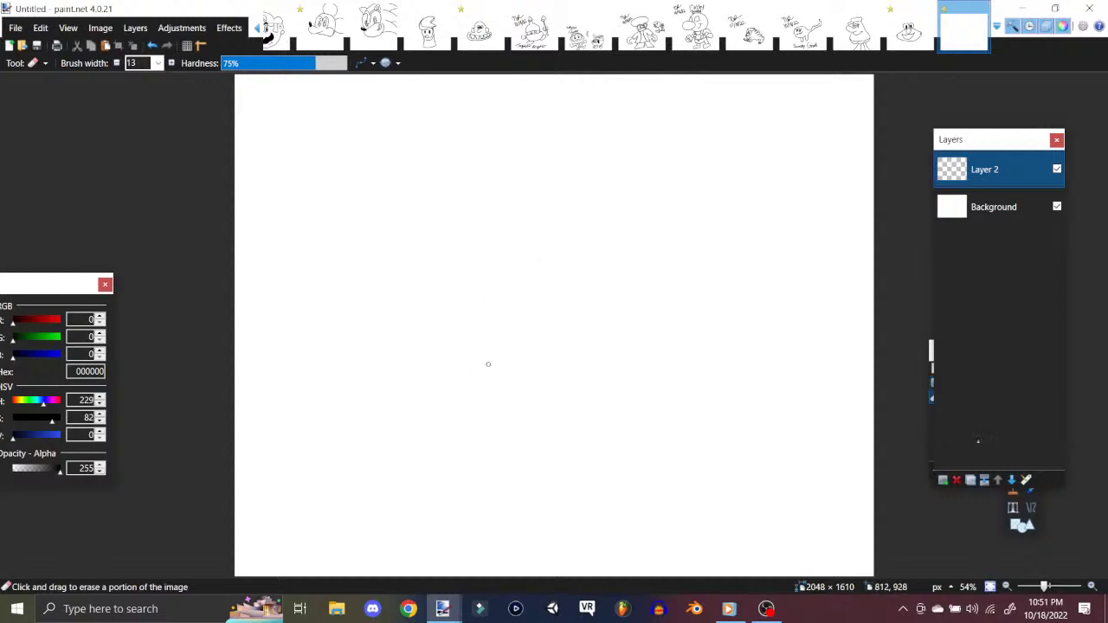
left_click(1021, 530)
left_click(1013, 454)
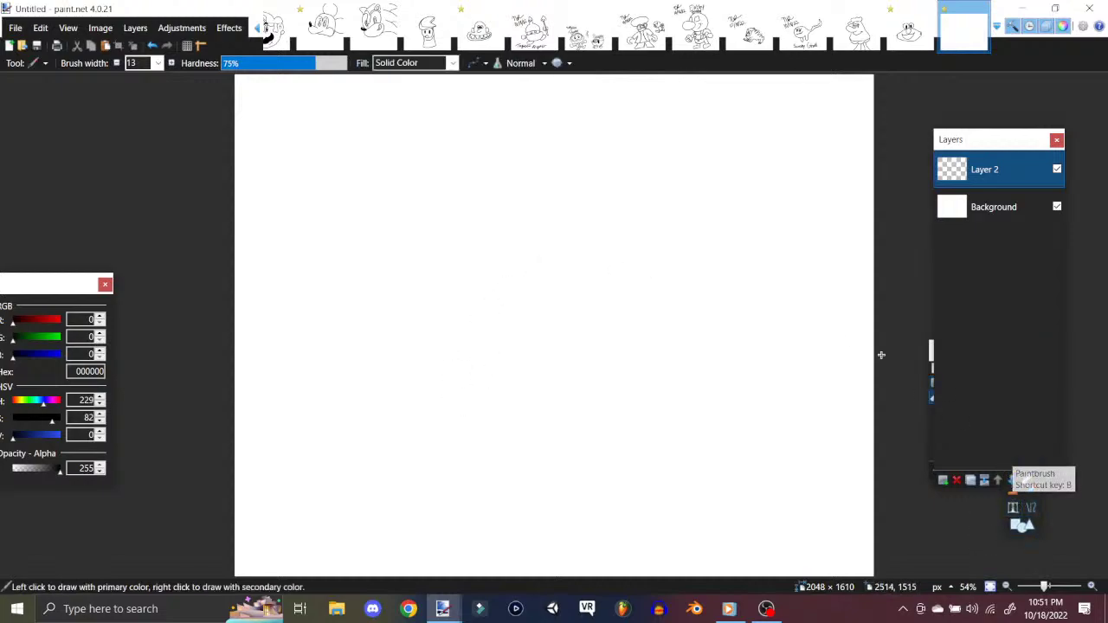
Step: Draw a large round head with two tilted oval eyes, tall black pupils and a short horizontal line as the nose
mouse_move(637, 277)
left_mouse_down()
mouse_move(607, 260)
mouse_move(493, 247)
mouse_move(413, 319)
mouse_move(428, 460)
mouse_move(555, 502)
mouse_move(659, 435)
mouse_move(674, 324)
mouse_move(610, 269)
left_mouse_up()
left_click_drag(510, 436, 544, 436)
mouse_move(604, 316)
left_mouse_down()
mouse_move(564, 298)
mouse_move(533, 337)
mouse_move(560, 384)
mouse_move(625, 394)
mouse_move(631, 354)
mouse_move(592, 306)
left_mouse_up()
mouse_move(432, 346)
left_mouse_down()
mouse_move(512, 319)
mouse_move(450, 413)
mouse_move(430, 343)
left_mouse_up()
left_click_drag(494, 355, 495, 333)
mouse_move(563, 336)
left_mouse_down()
mouse_move(560, 328)
mouse_move(554, 359)
mouse_move(559, 334)
left_mouse_up()
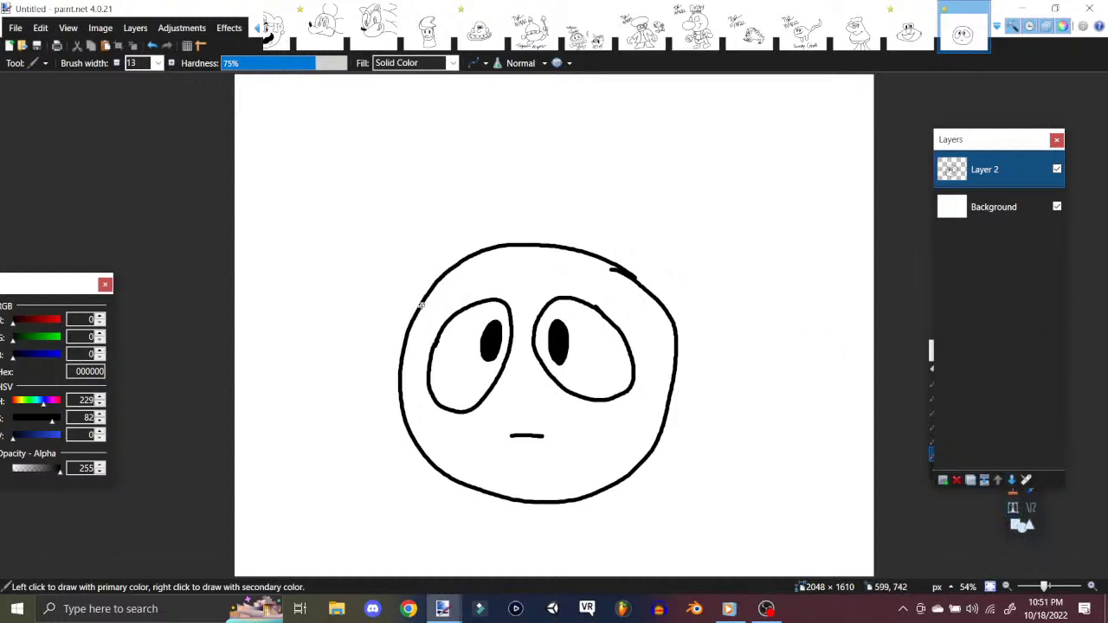
Step: Draw a two-line band across the forehead, a round ball on top of the head, and a wide smile below the nose
left_click_drag(414, 318, 636, 279)
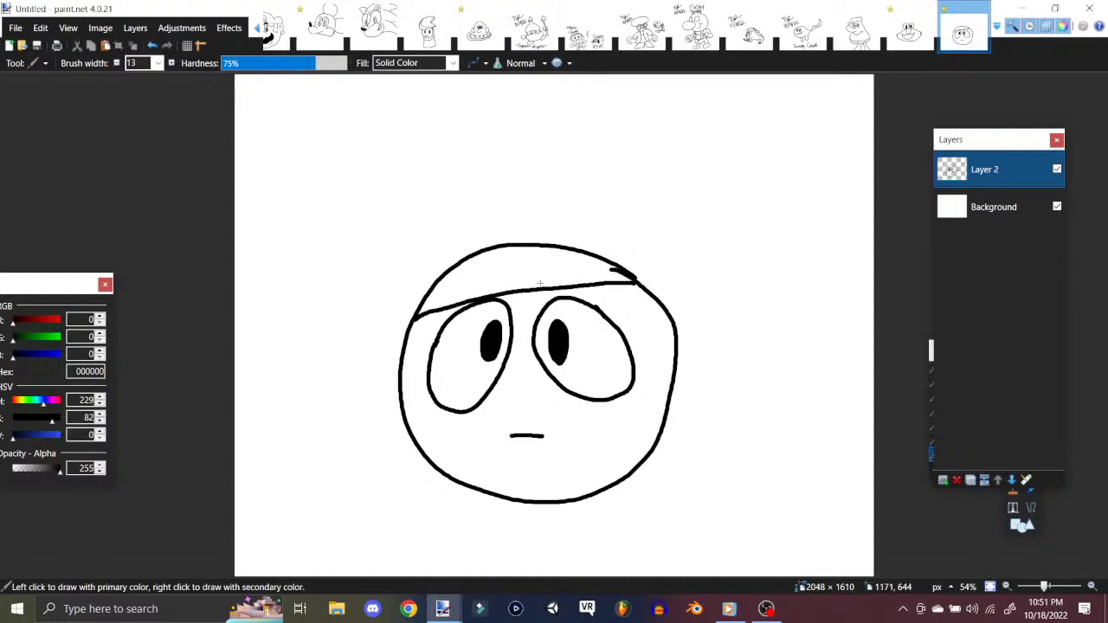
left_click_drag(426, 299, 616, 268)
mouse_move(495, 241)
left_mouse_down()
mouse_move(474, 179)
mouse_move(551, 178)
mouse_move(523, 244)
left_mouse_up()
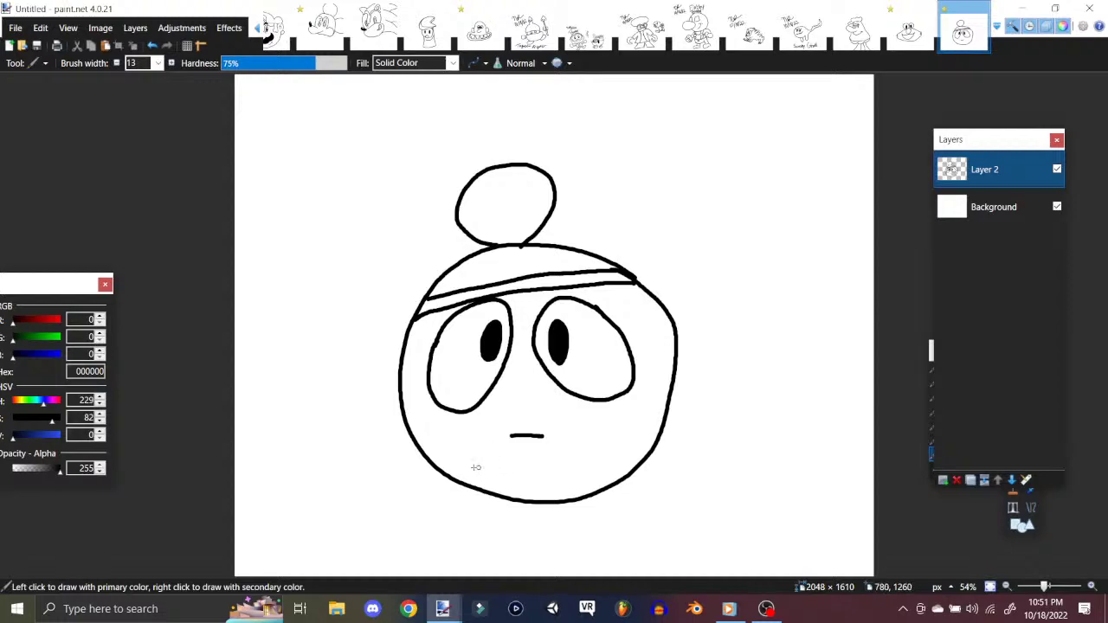
mouse_move(456, 460)
left_mouse_down()
mouse_move(584, 470)
mouse_move(630, 439)
left_mouse_up()
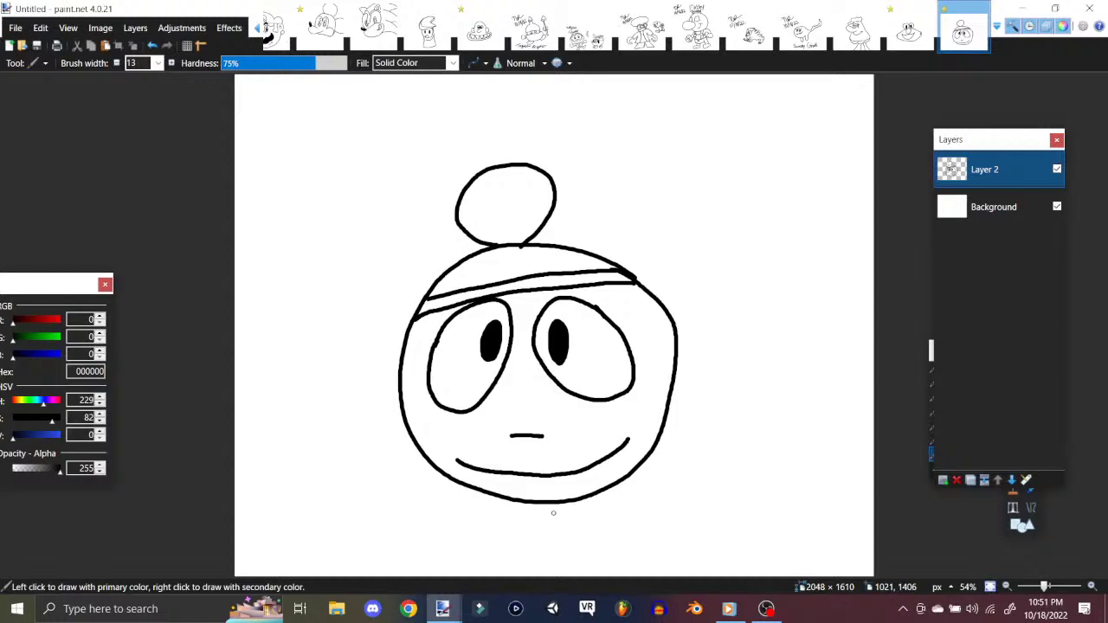
mouse_move(559, 350)
left_mouse_down()
mouse_move(564, 368)
mouse_move(546, 333)
mouse_move(570, 338)
mouse_move(566, 375)
mouse_move(566, 312)
left_mouse_up()
mouse_move(482, 343)
left_mouse_down()
mouse_move(490, 368)
mouse_move(478, 353)
mouse_move(512, 334)
left_mouse_up()
left_click(153, 45)
left_click(153, 45)
left_click(153, 45)
left_click(153, 45)
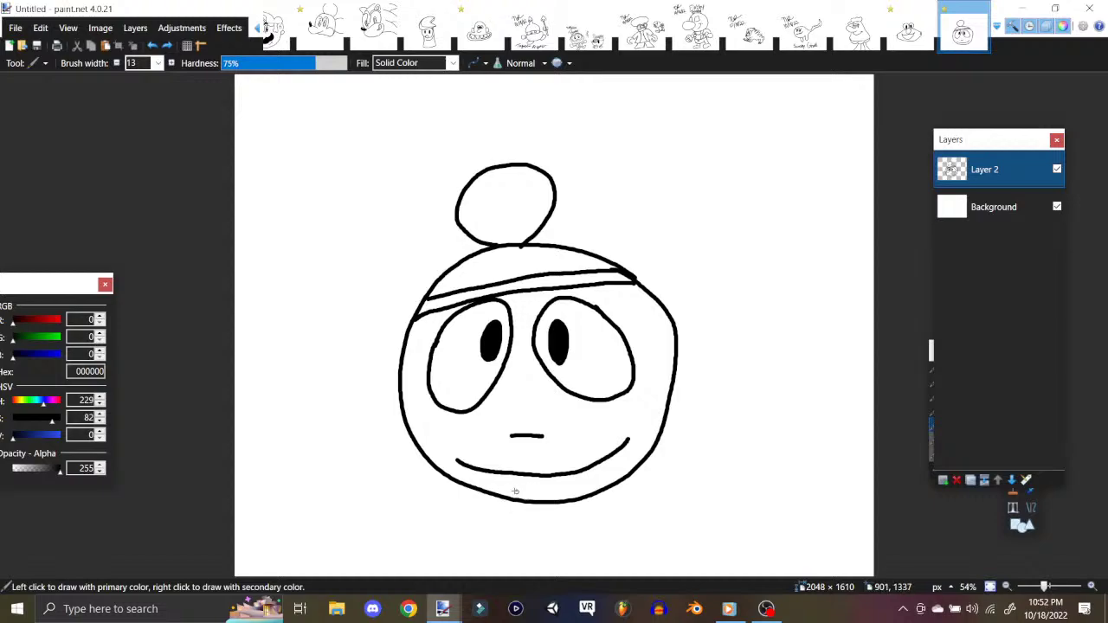
Step: Draw a short curved lip line under the smile, then erase both pupils and redraw them as smaller black ovals
left_click_drag(509, 492, 594, 477)
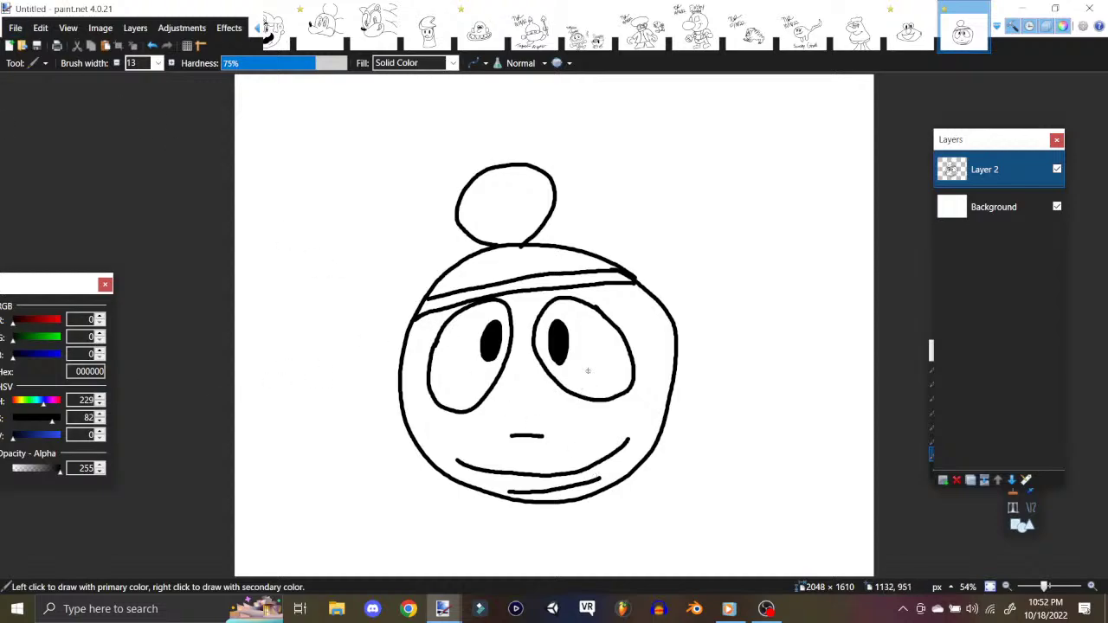
left_click(1022, 455)
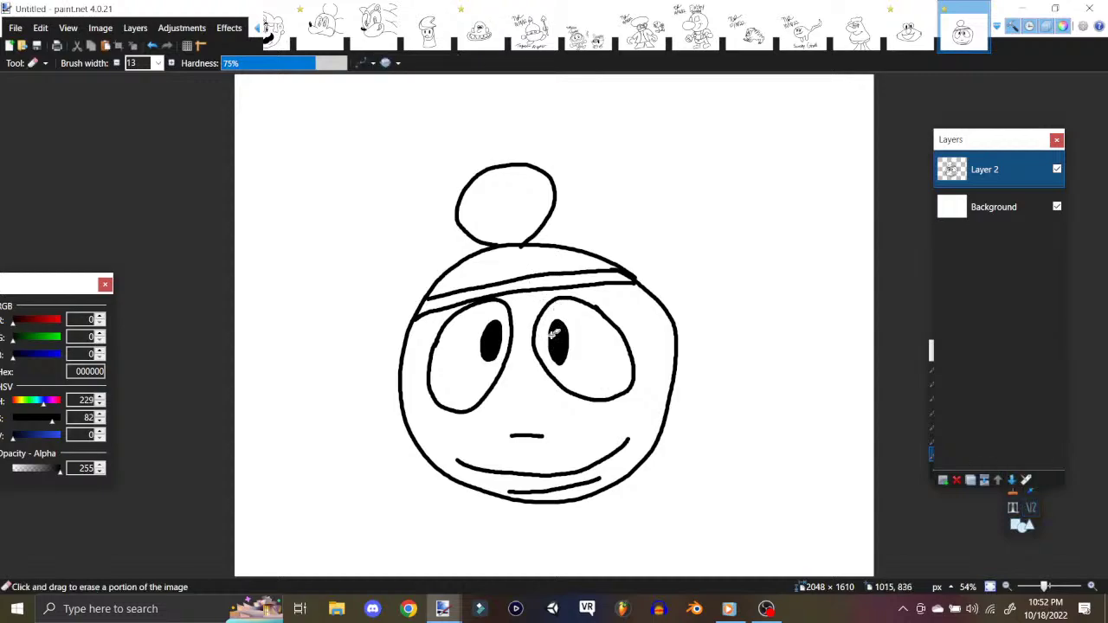
mouse_move(555, 335)
left_mouse_down()
mouse_move(559, 319)
mouse_move(560, 362)
mouse_move(562, 346)
left_mouse_up()
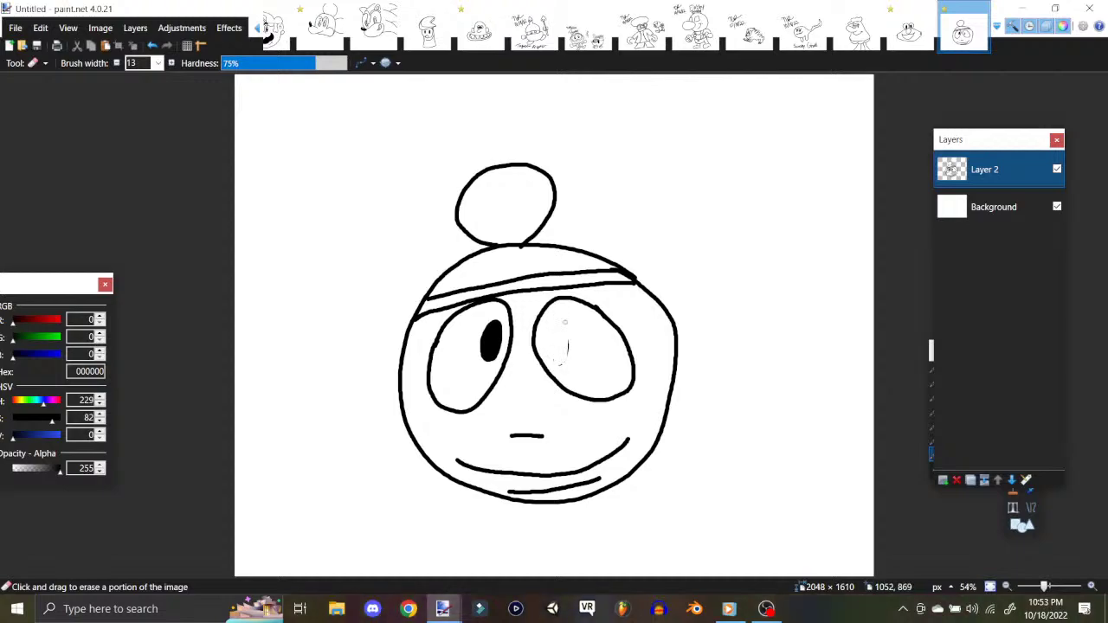
mouse_move(487, 355)
left_mouse_down()
mouse_move(496, 316)
mouse_move(495, 355)
left_mouse_up()
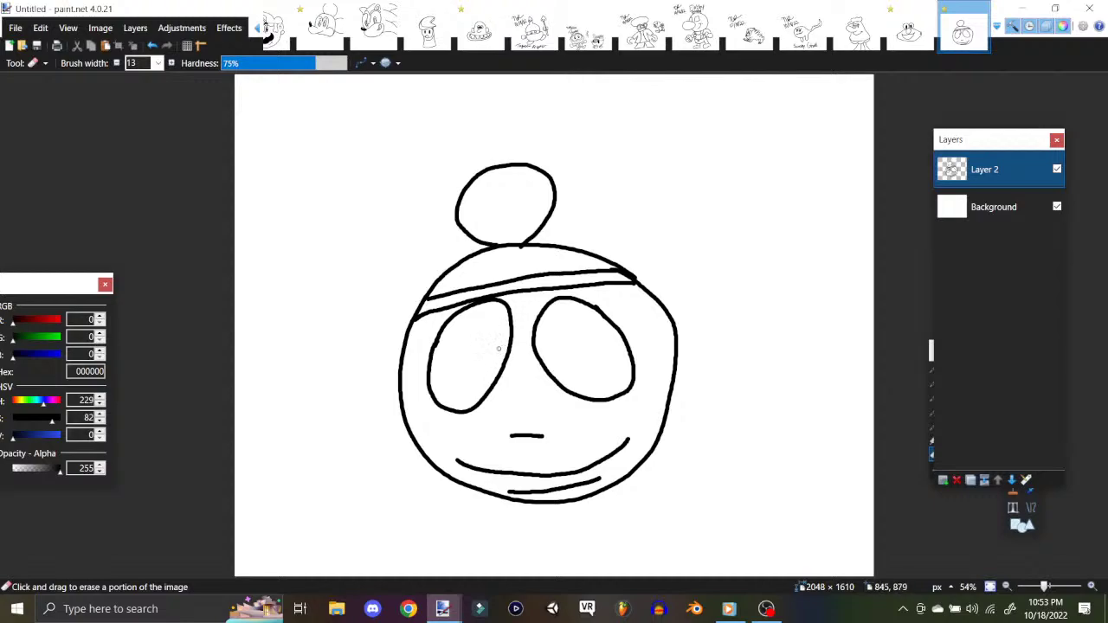
key("b")
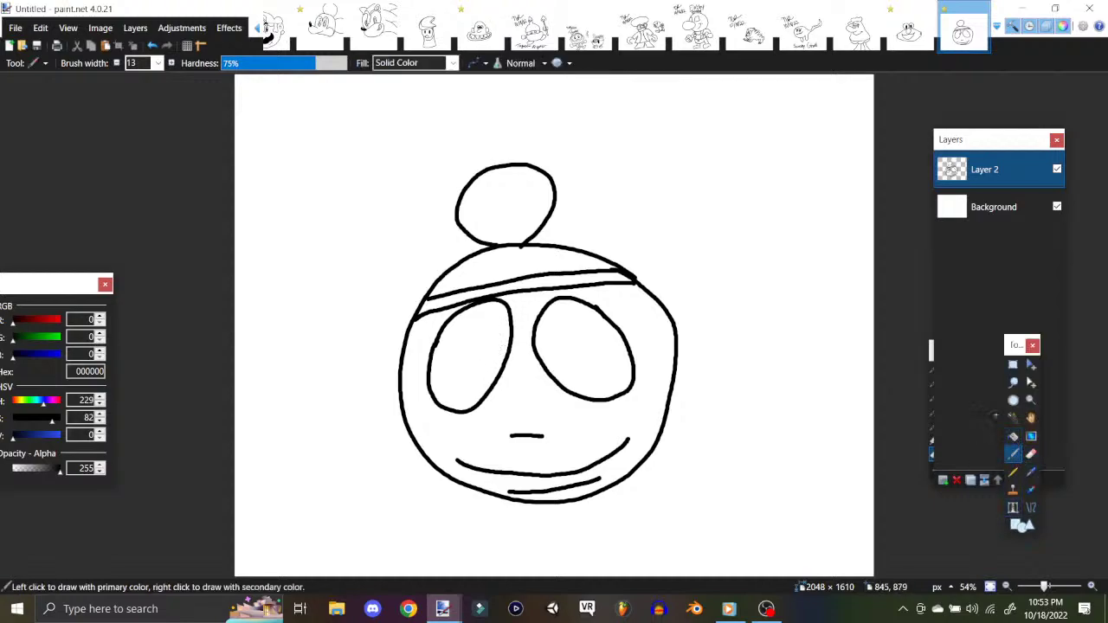
mouse_move(556, 331)
left_mouse_down()
mouse_move(555, 348)
mouse_move(554, 334)
mouse_move(495, 354)
mouse_move(490, 340)
mouse_move(493, 349)
left_mouse_up()
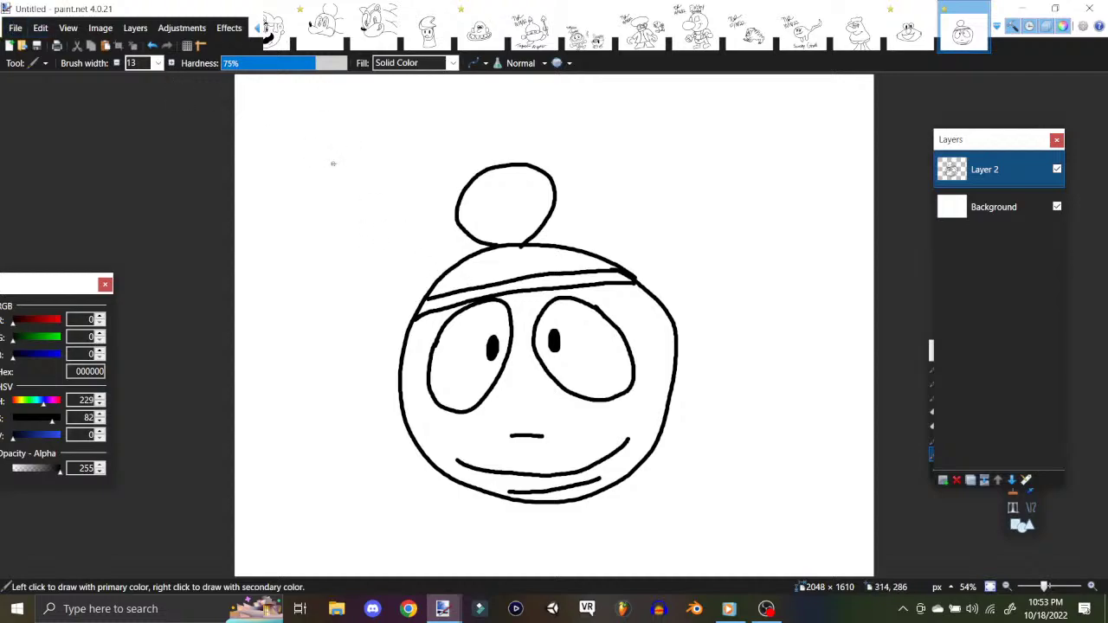
Step: Create another blank 2048 × 1610 pixel image and add an empty layer above its background
left_click(16, 28)
left_click(22, 45)
left_click(544, 391)
left_click(100, 28)
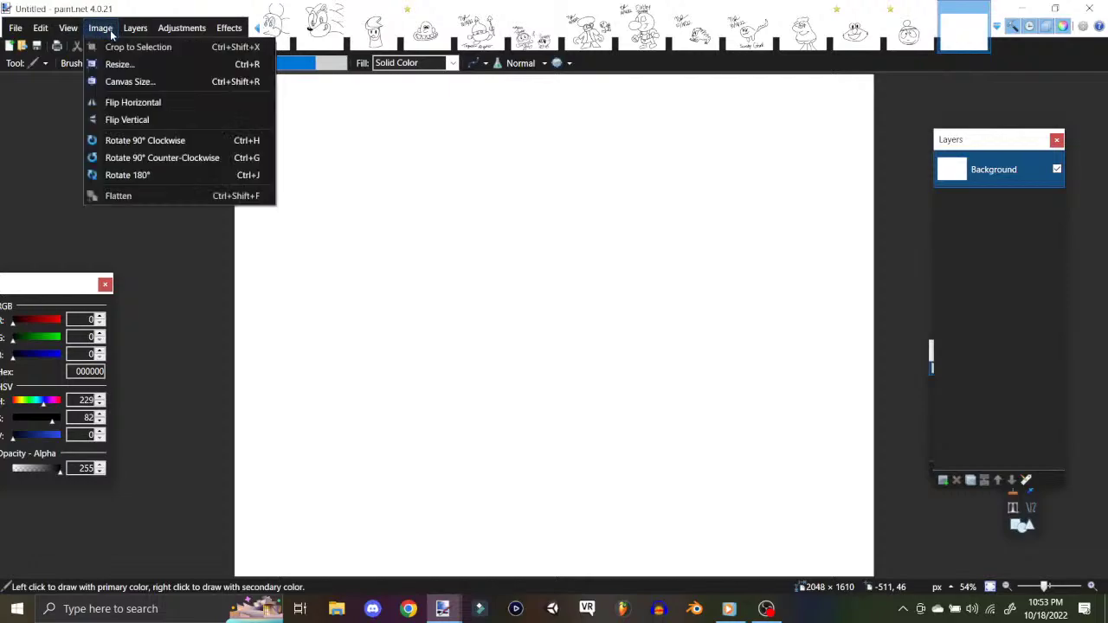
left_click(155, 44)
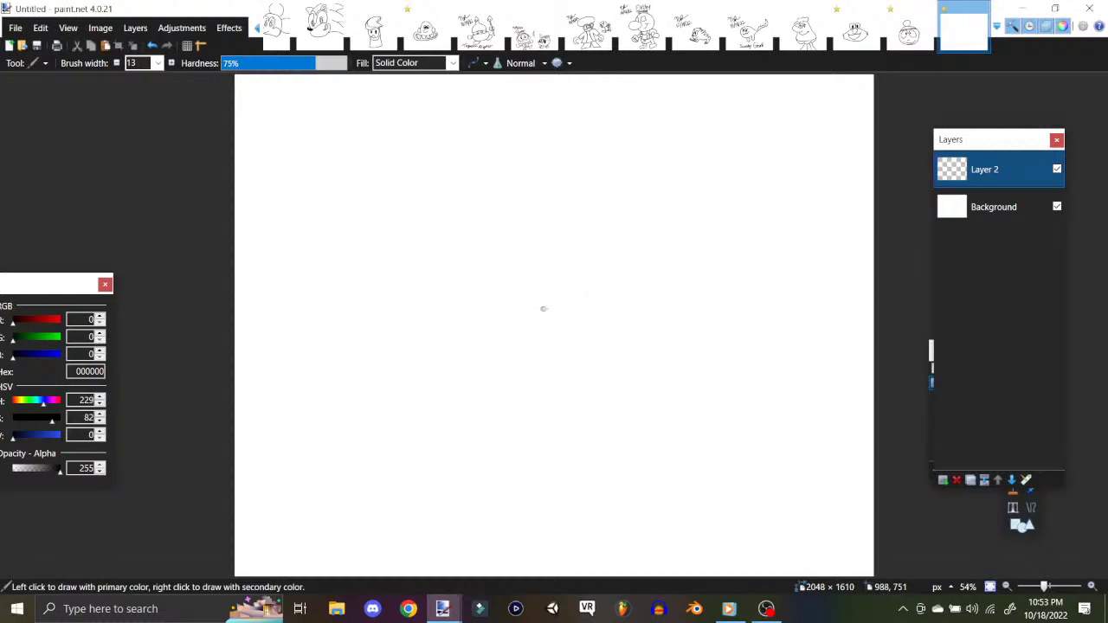
Step: Draw a rounded snout with an oval nose and highlight at its lower end, and extend the upper line into a round cheek
mouse_move(547, 308)
left_mouse_down()
mouse_move(471, 326)
mouse_move(442, 358)
left_mouse_up()
mouse_move(434, 392)
left_mouse_down()
mouse_move(446, 415)
mouse_move(500, 438)
mouse_move(530, 428)
mouse_move(573, 372)
left_mouse_up()
mouse_move(440, 388)
left_mouse_down()
mouse_move(412, 424)
mouse_move(429, 465)
mouse_move(460, 437)
mouse_move(458, 396)
mouse_move(428, 412)
left_mouse_up()
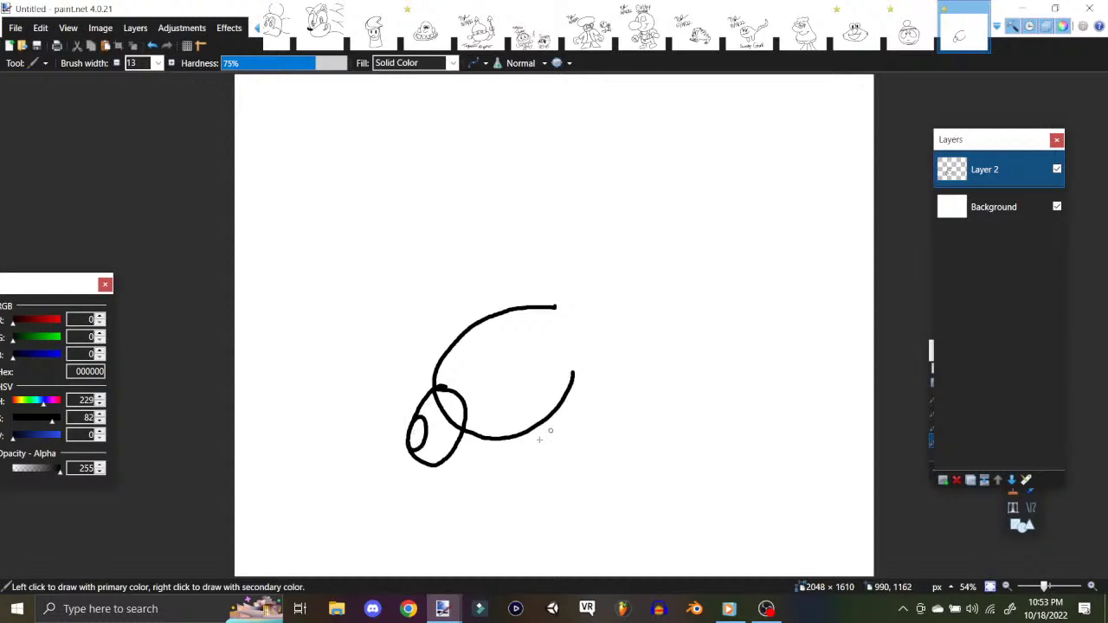
mouse_move(556, 307)
left_mouse_down()
mouse_move(599, 304)
mouse_move(547, 304)
mouse_move(590, 301)
mouse_move(626, 276)
mouse_move(679, 275)
mouse_move(704, 302)
mouse_move(701, 349)
mouse_move(632, 378)
left_mouse_up()
left_click(152, 45)
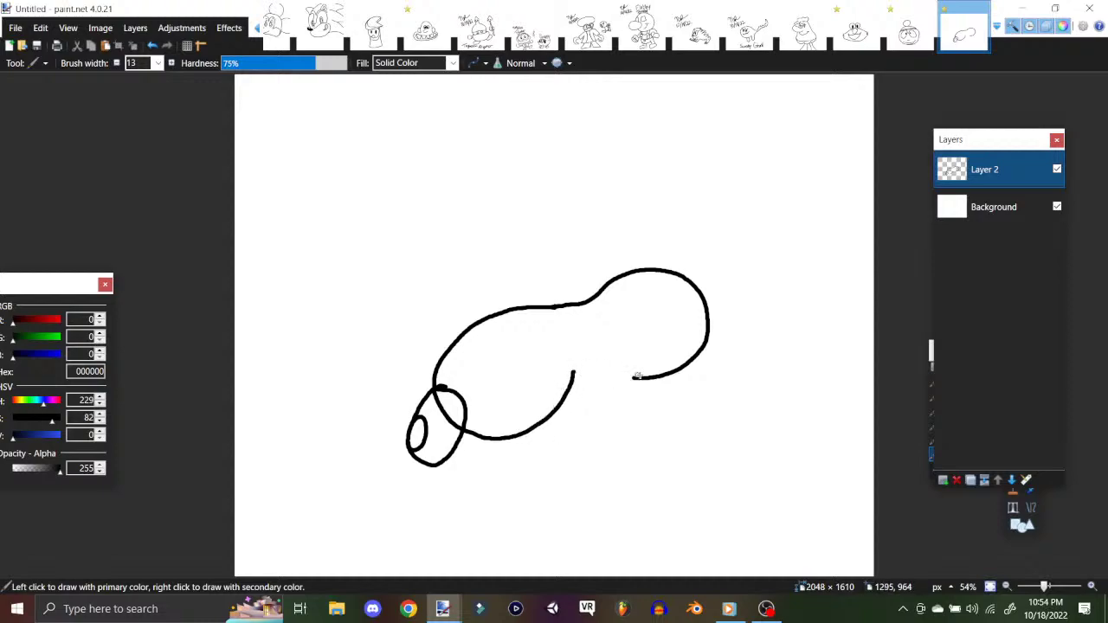
Step: Draw a curved lower jaw hanging between the snout and the cheek, discarding the first jaw line
mouse_move(535, 432)
left_mouse_down()
mouse_move(606, 405)
mouse_move(653, 351)
mouse_move(661, 323)
left_mouse_up()
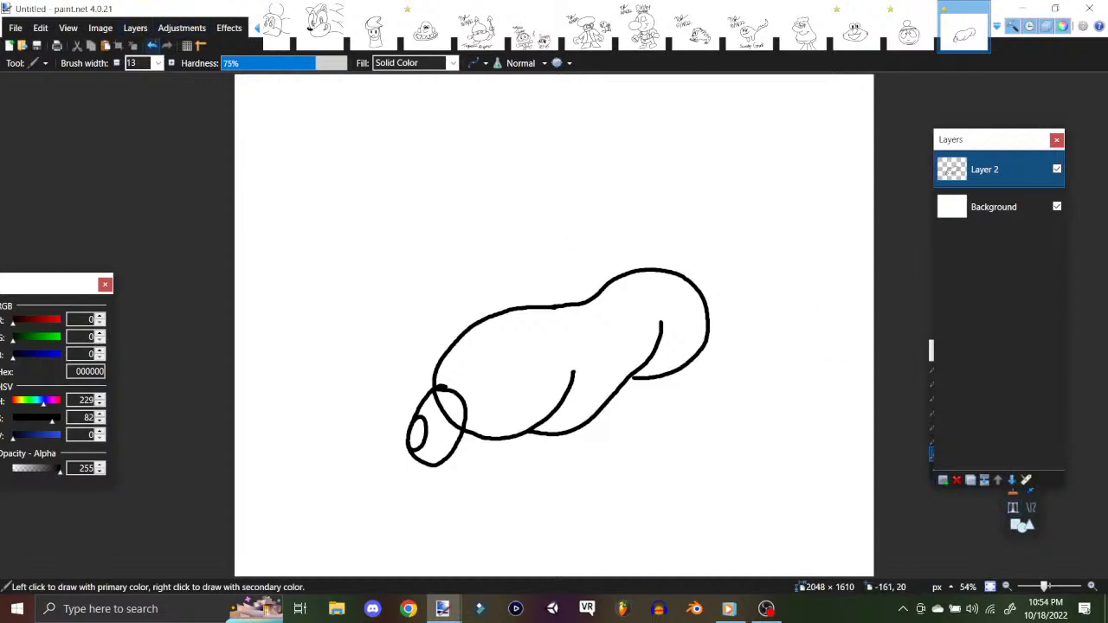
left_click(151, 45)
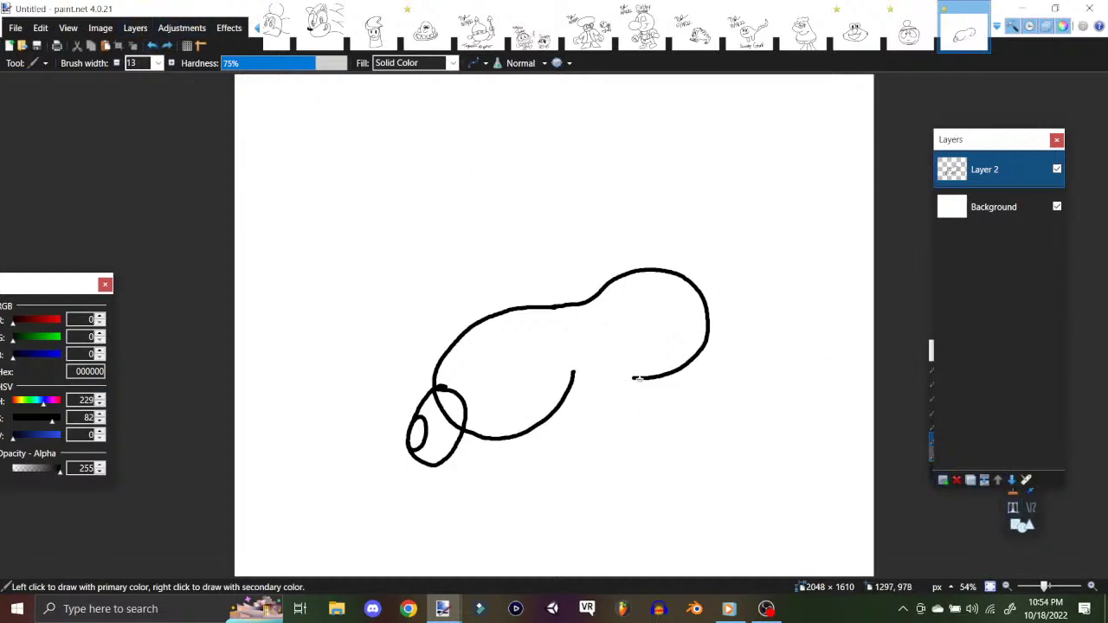
left_click_drag(632, 378, 623, 376)
mouse_move(535, 429)
left_mouse_down()
mouse_move(535, 457)
mouse_move(572, 440)
mouse_move(594, 398)
left_mouse_up()
mouse_move(535, 449)
left_mouse_down()
mouse_move(554, 474)
mouse_move(589, 455)
mouse_move(626, 381)
left_mouse_up()
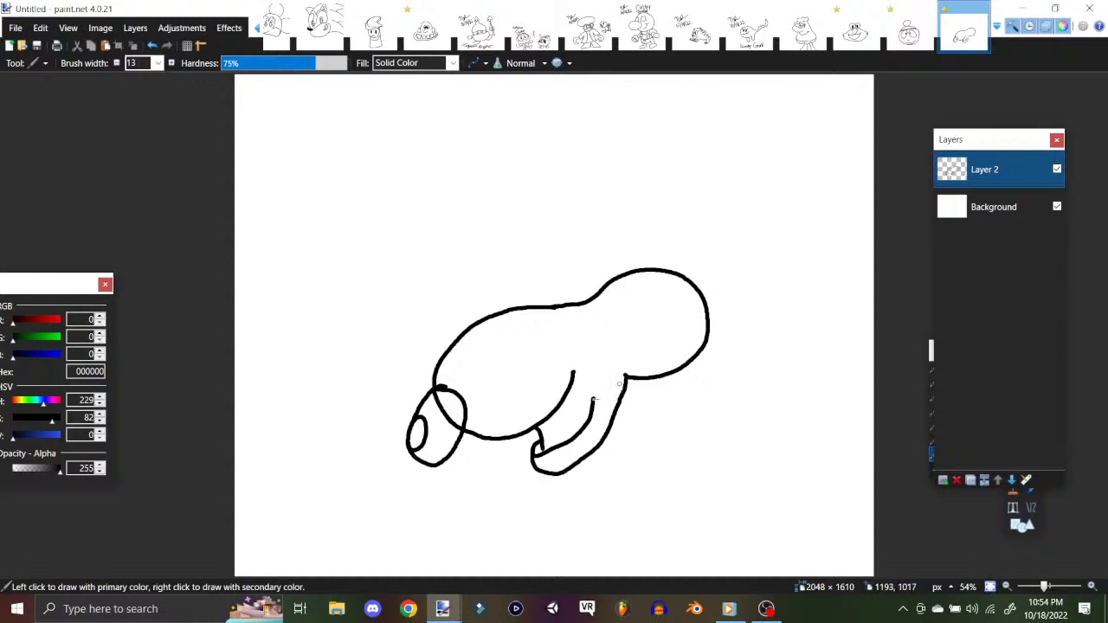
Step: Draw the open mouth's upper edge up to a small cheek crease, close its inner edge, and fill the lower part of the mouth black
left_click_drag(574, 374, 595, 404)
key("ctrl+z")
mouse_move(572, 374)
left_mouse_down()
mouse_move(617, 330)
mouse_move(630, 337)
left_mouse_up()
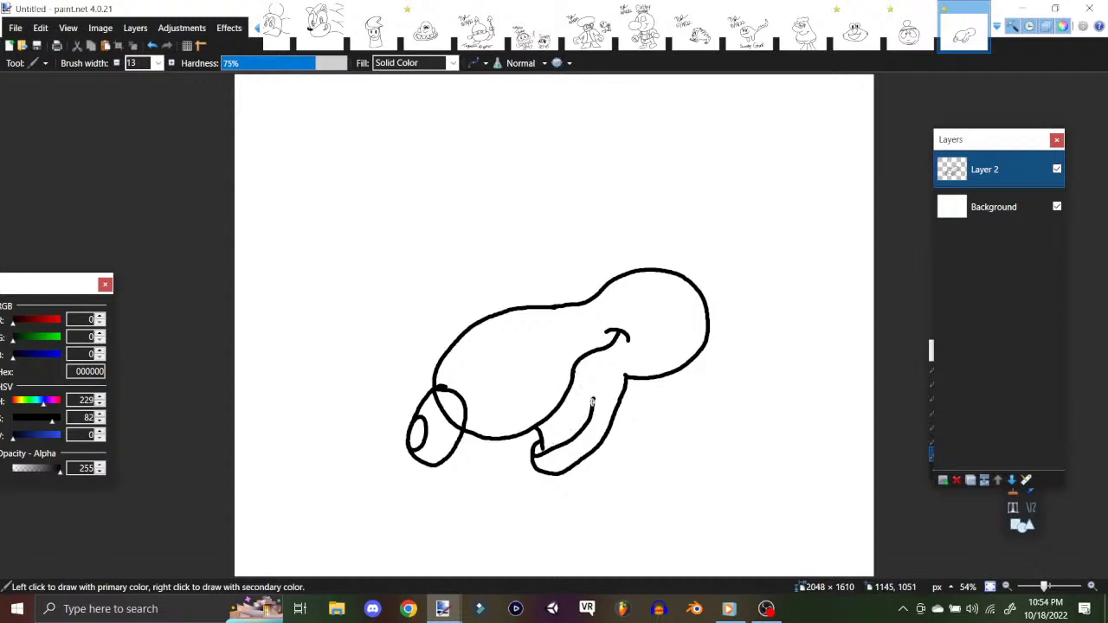
left_click_drag(593, 400, 610, 346)
left_click_drag(572, 380, 587, 409)
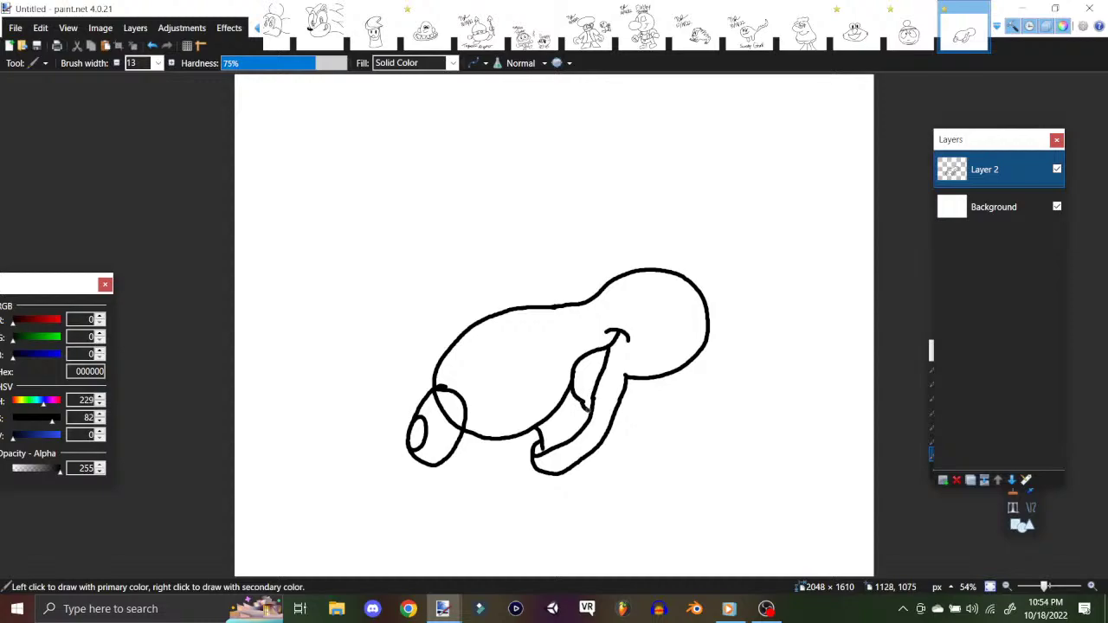
left_click(152, 45)
left_click_drag(572, 385, 593, 402)
mouse_move(557, 426)
left_mouse_down()
mouse_move(544, 442)
mouse_move(574, 412)
mouse_move(571, 396)
mouse_move(582, 428)
mouse_move(589, 400)
mouse_move(582, 429)
mouse_move(612, 411)
left_mouse_up()
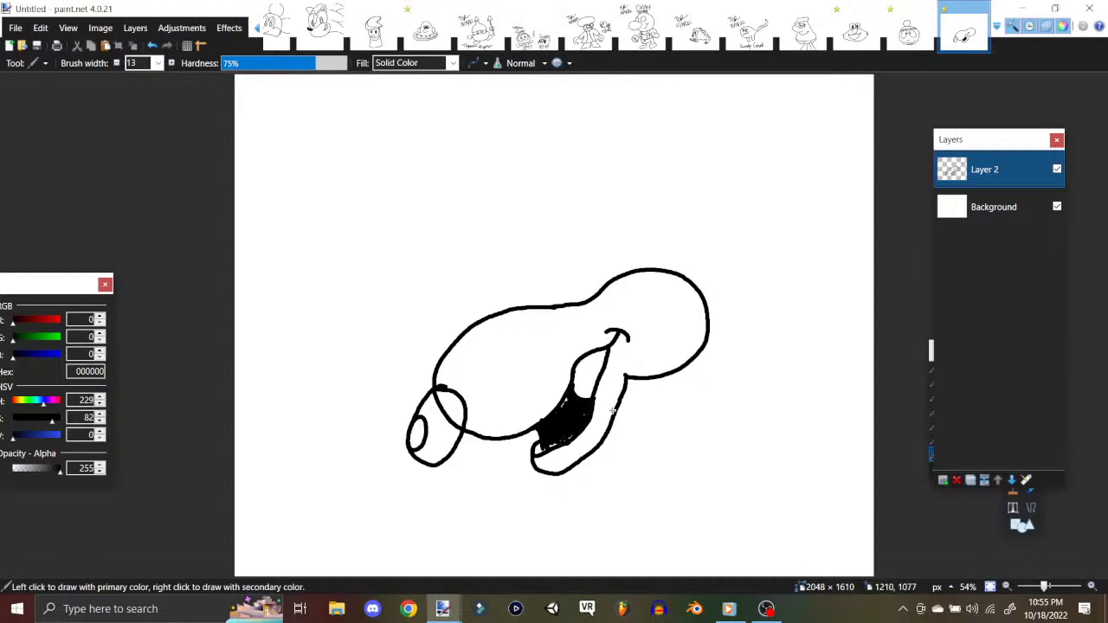
Step: Draw two tall oval eyes on top of the snout, each with a drooping eyelid, an outward lash and a black pupil
mouse_move(520, 306)
left_mouse_down()
mouse_move(504, 225)
mouse_move(531, 206)
mouse_move(567, 252)
mouse_move(563, 305)
left_mouse_up()
mouse_move(503, 248)
left_mouse_down()
mouse_move(553, 261)
mouse_move(586, 227)
left_mouse_up()
mouse_move(530, 263)
left_mouse_down()
mouse_move(549, 261)
mouse_move(552, 288)
left_mouse_up()
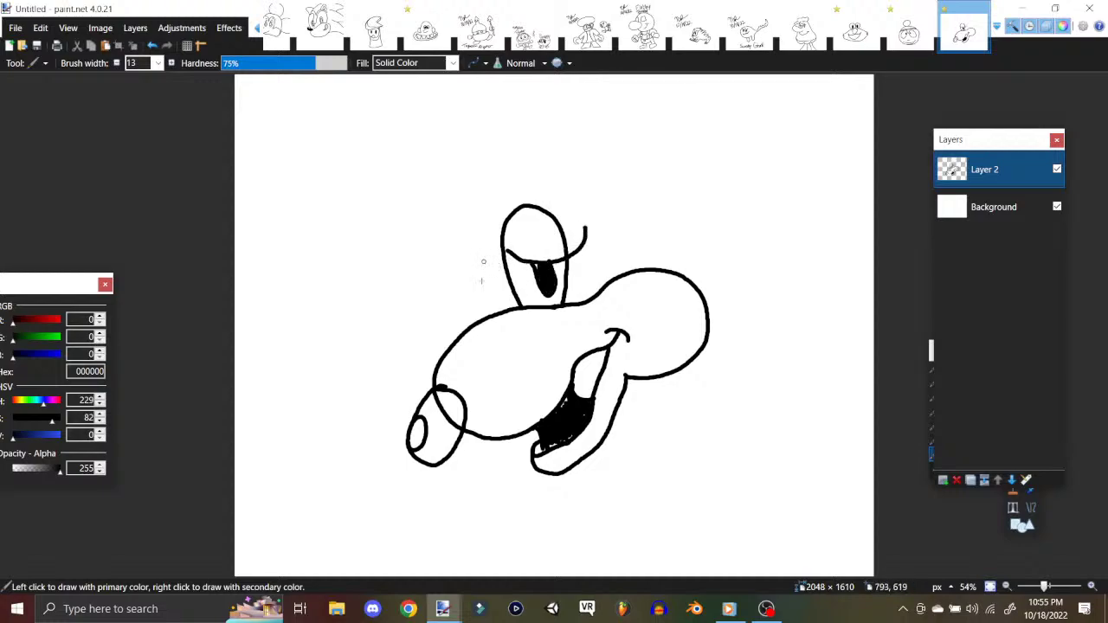
mouse_move(480, 319)
left_mouse_down()
mouse_move(450, 286)
mouse_move(457, 244)
mouse_move(482, 262)
mouse_move(497, 313)
left_mouse_up()
mouse_move(478, 264)
left_mouse_down()
mouse_move(448, 297)
mouse_move(468, 282)
mouse_move(484, 291)
left_mouse_up()
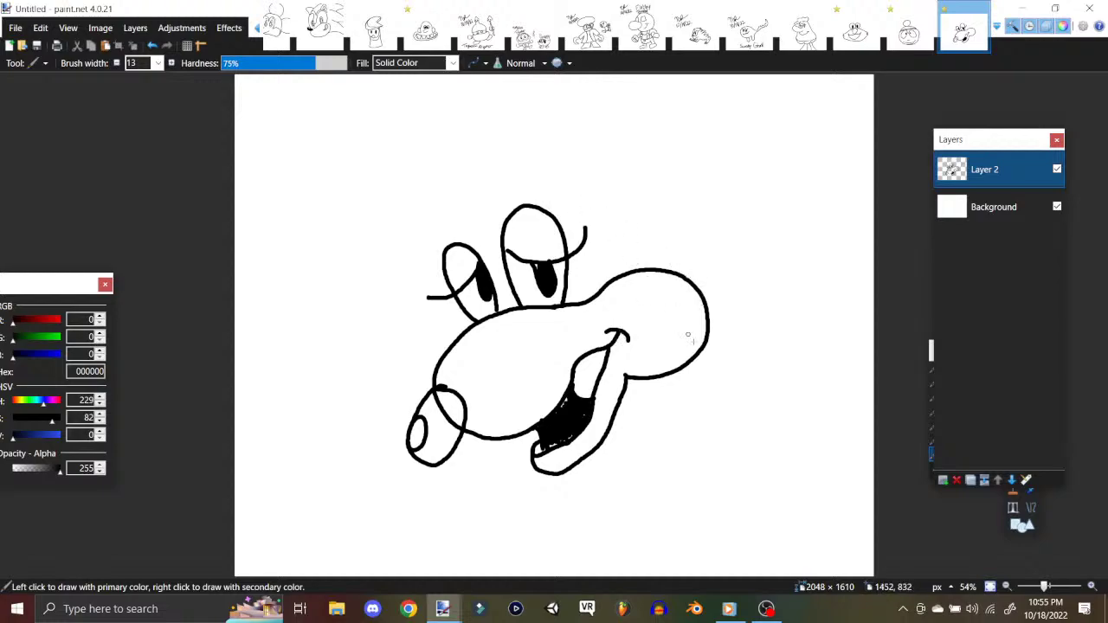
Step: Draw the back of the head, a large round ear with a curled inner outline, and a long rounded brow shape above the eyes
mouse_move(684, 368)
left_mouse_down()
mouse_move(745, 312)
mouse_move(746, 258)
left_mouse_up()
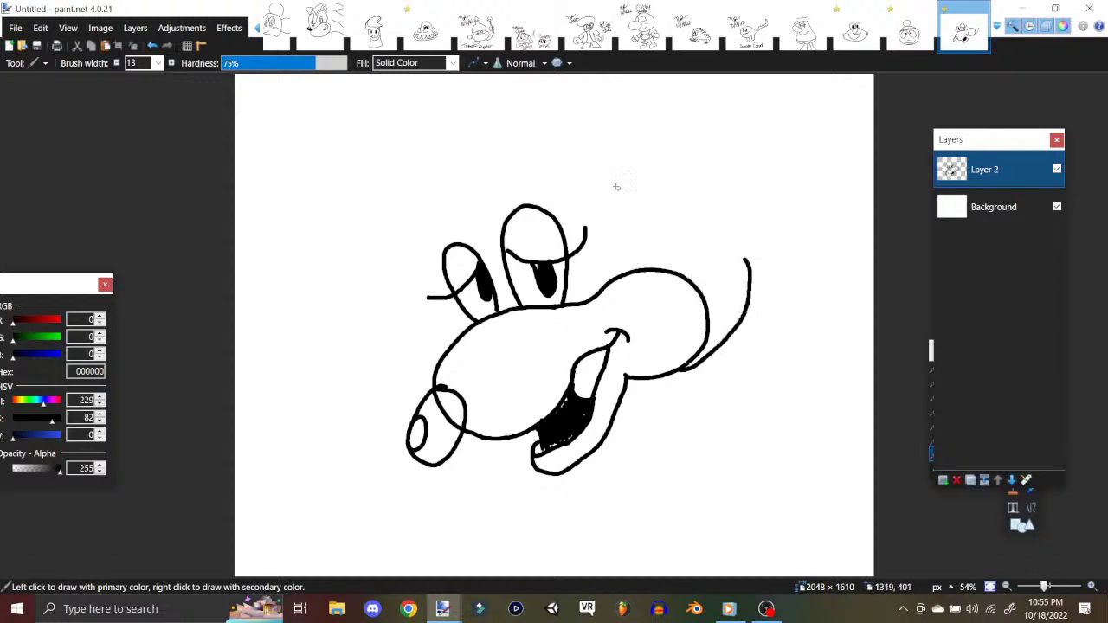
mouse_move(584, 170)
left_mouse_down()
mouse_move(624, 90)
mouse_move(699, 97)
mouse_move(756, 162)
mouse_move(758, 215)
mouse_move(732, 256)
left_mouse_up()
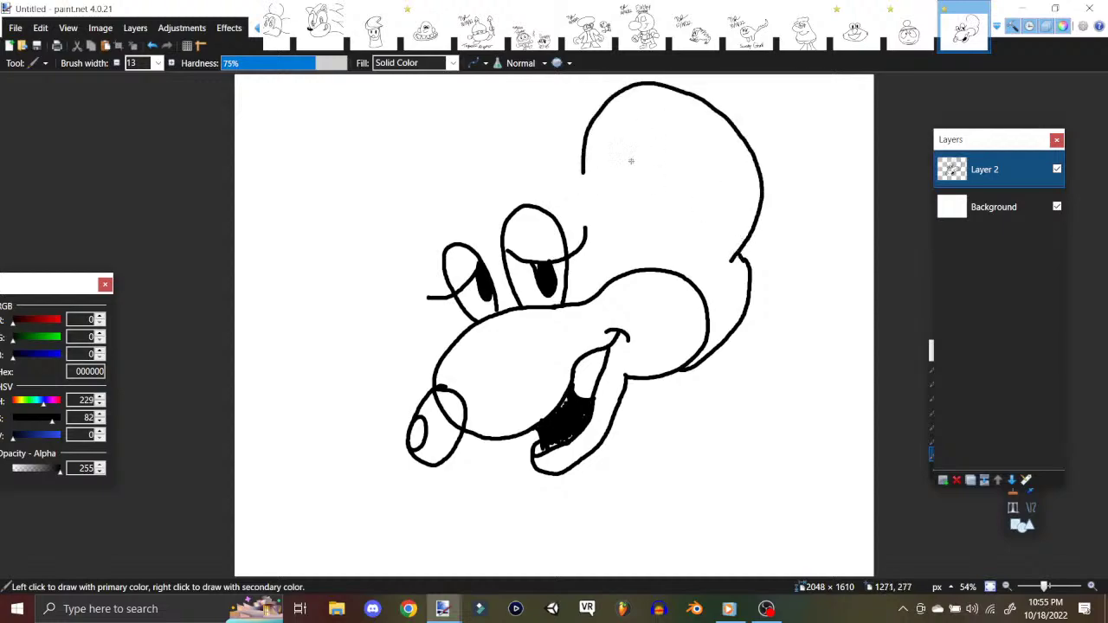
mouse_move(607, 161)
left_mouse_down()
mouse_move(661, 109)
mouse_move(707, 136)
mouse_move(728, 181)
mouse_move(685, 234)
left_mouse_up()
mouse_move(608, 153)
left_mouse_down()
mouse_move(640, 208)
mouse_move(660, 211)
mouse_move(655, 176)
mouse_move(675, 184)
mouse_move(685, 234)
left_mouse_up()
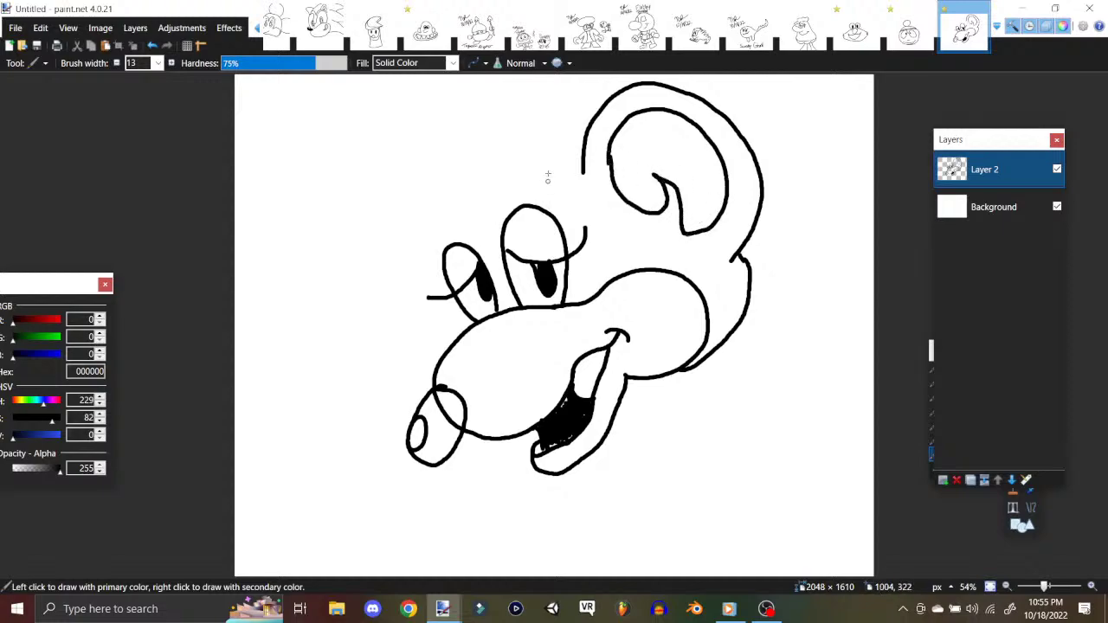
mouse_move(580, 163)
left_mouse_down()
mouse_move(467, 179)
mouse_move(456, 199)
mouse_move(502, 205)
mouse_move(560, 183)
left_mouse_up()
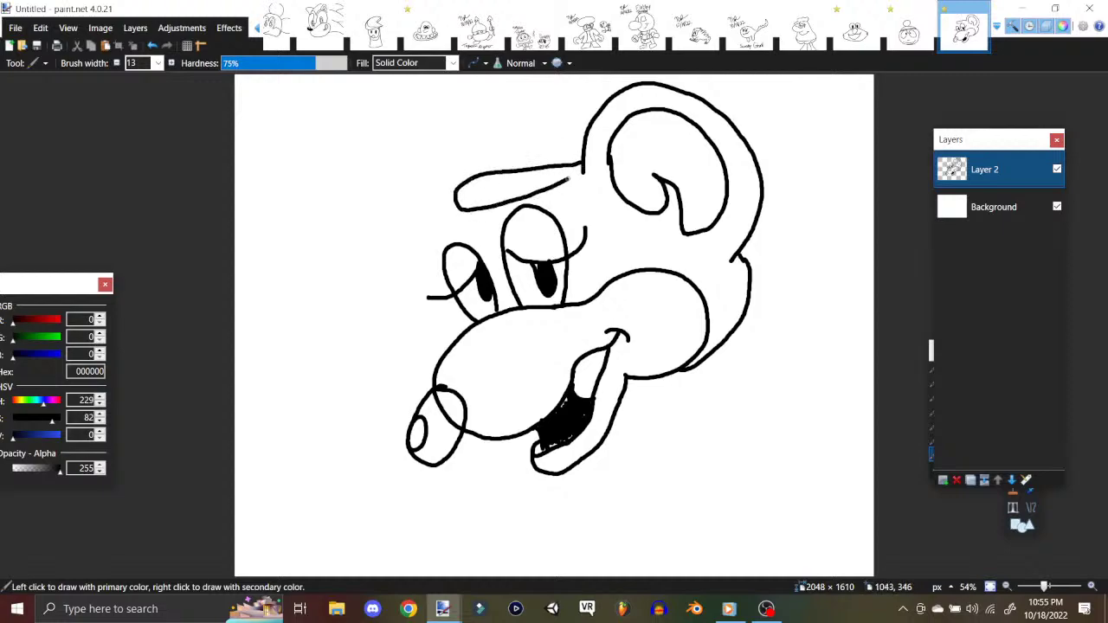
Step: Draw a small domed hat with a curved band on top of the brim, and a large rounded far ear beside the eyes
mouse_move(487, 171)
left_mouse_down()
mouse_move(483, 136)
mouse_move(510, 98)
mouse_move(542, 99)
mouse_move(581, 143)
left_mouse_up()
mouse_move(484, 154)
left_mouse_down()
mouse_move(550, 141)
mouse_move(567, 121)
left_mouse_up()
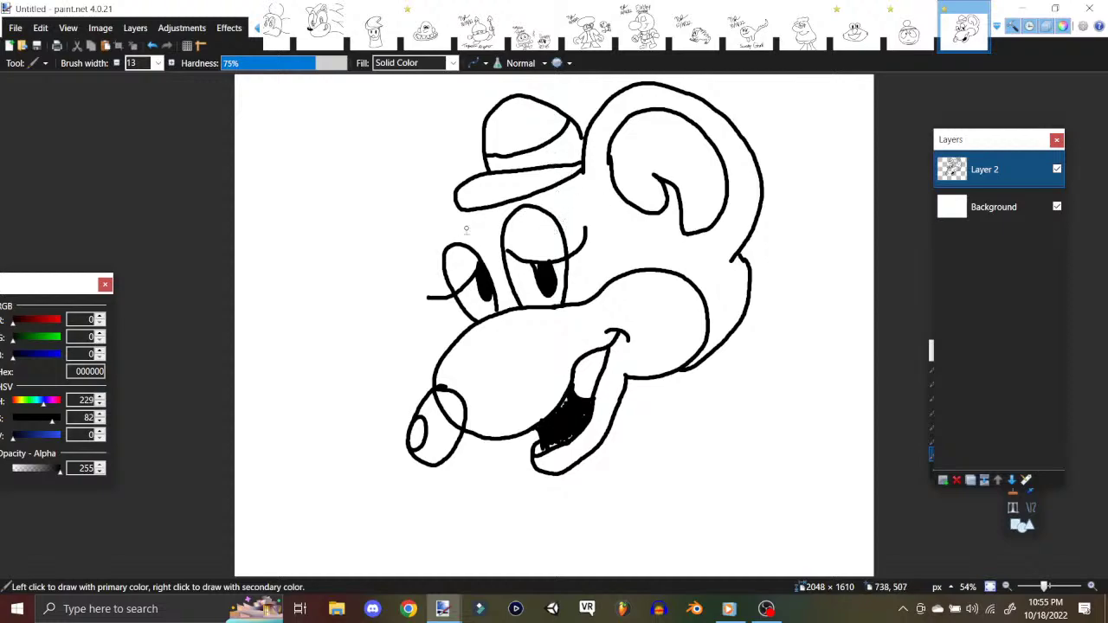
mouse_move(480, 172)
left_mouse_down()
mouse_move(407, 149)
mouse_move(342, 181)
mouse_move(343, 253)
mouse_move(392, 274)
mouse_move(447, 274)
left_mouse_up()
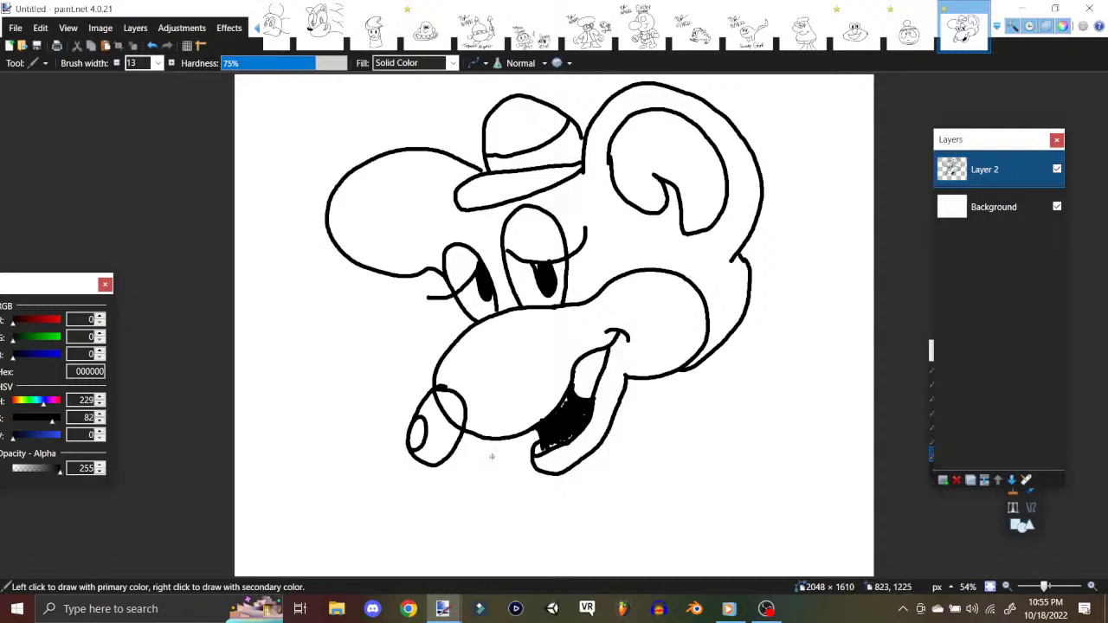
Step: Draw a pair of long front teeth hanging below the snout, and fill the nose black around its oval highlight
mouse_move(488, 440)
left_mouse_down()
mouse_move(515, 487)
mouse_move(533, 457)
mouse_move(526, 440)
mouse_move(521, 490)
left_mouse_up()
key("ctrl+z")
mouse_move(428, 426)
left_mouse_down()
mouse_move(423, 416)
mouse_move(435, 450)
mouse_move(438, 407)
mouse_move(445, 440)
mouse_move(453, 407)
mouse_move(459, 433)
mouse_move(464, 409)
left_mouse_up()
mouse_move(424, 454)
left_mouse_down()
mouse_move(427, 442)
mouse_move(421, 454)
mouse_move(443, 457)
mouse_move(461, 425)
left_mouse_up()
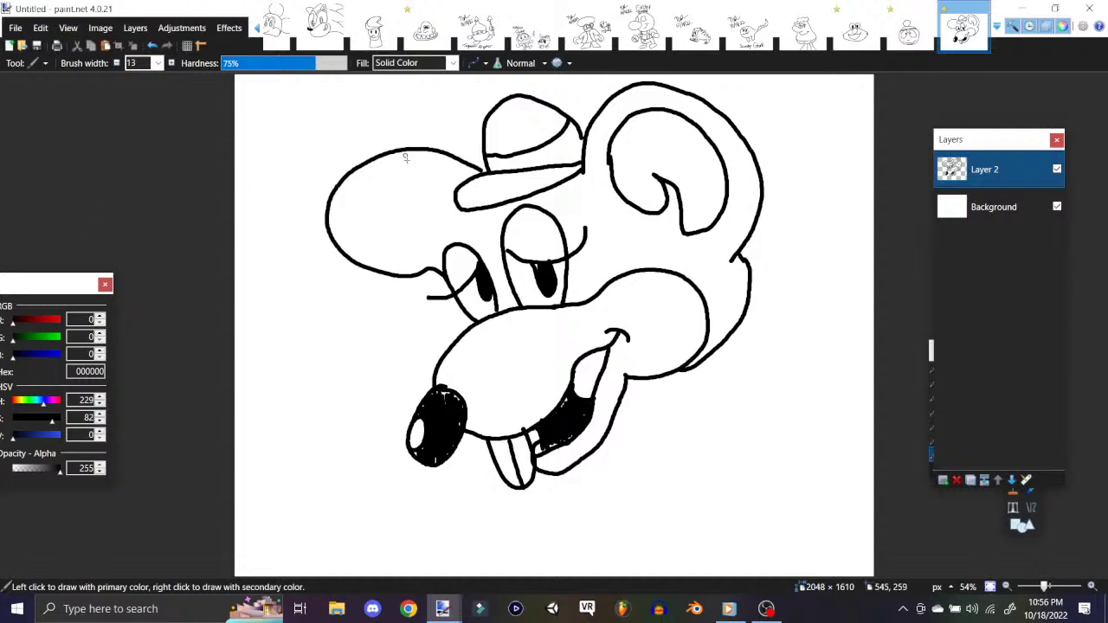
Step: Create a new blank image of 2048 × 1610 pixels
left_click(15, 27)
left_click(28, 49)
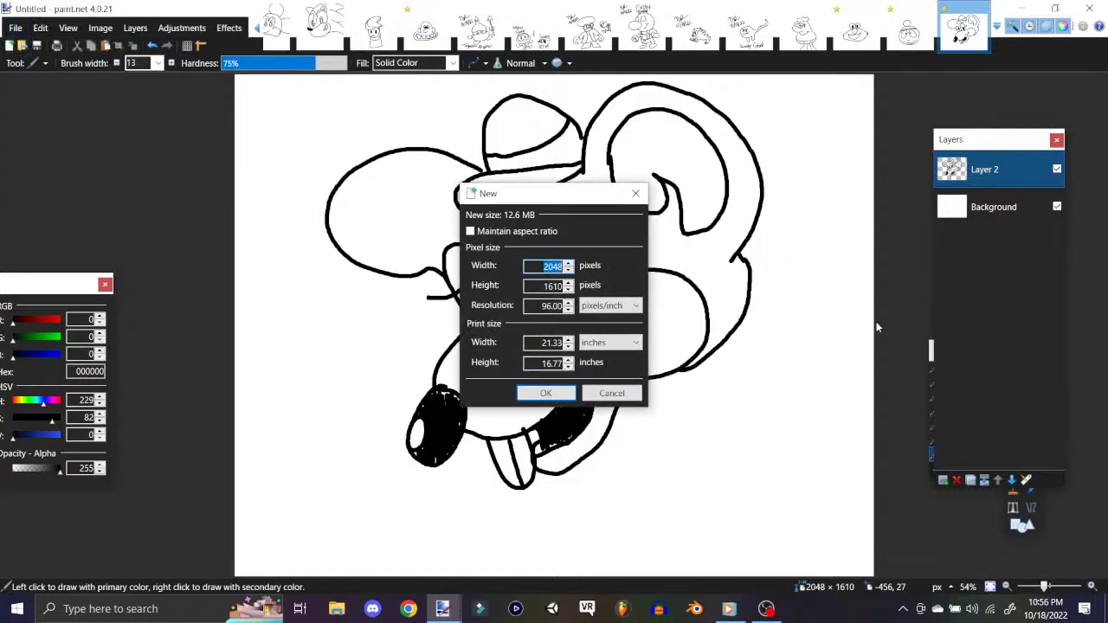
left_click(565, 391)
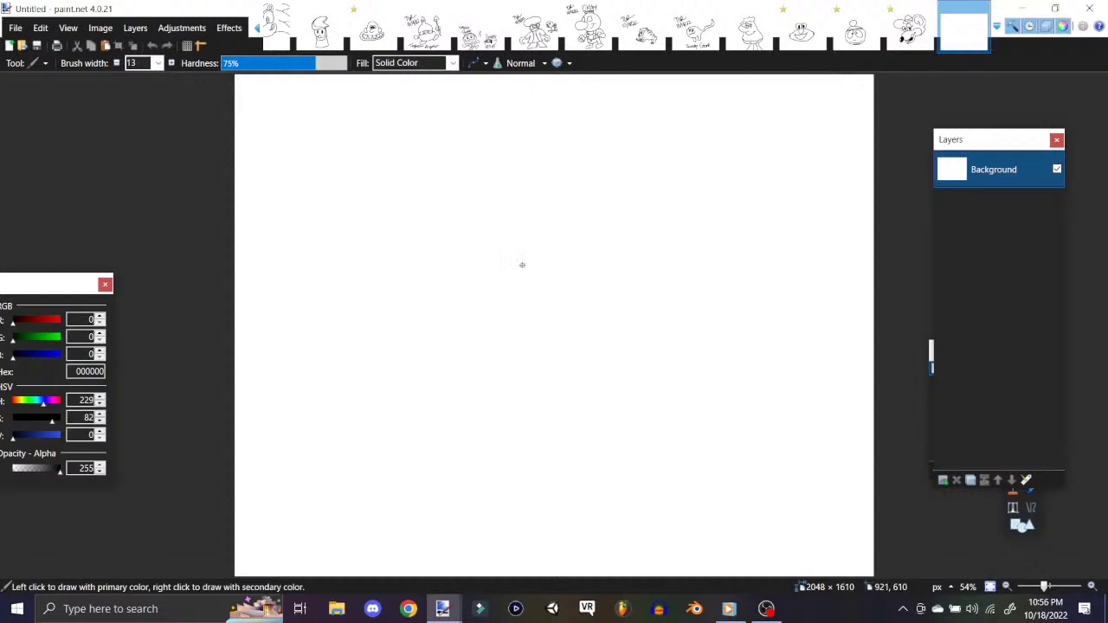
mouse_move(550, 248)
left_mouse_down()
mouse_move(472, 302)
mouse_move(521, 333)
mouse_move(551, 324)
mouse_move(571, 306)
mouse_move(550, 246)
left_mouse_up()
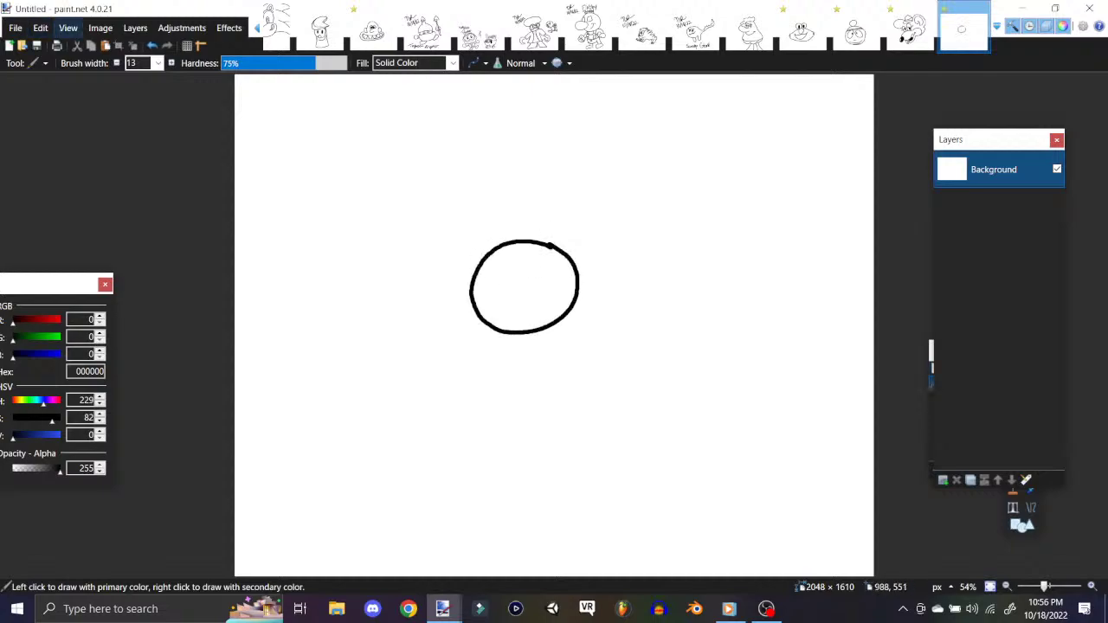
left_click(100, 27)
left_click(67, 28)
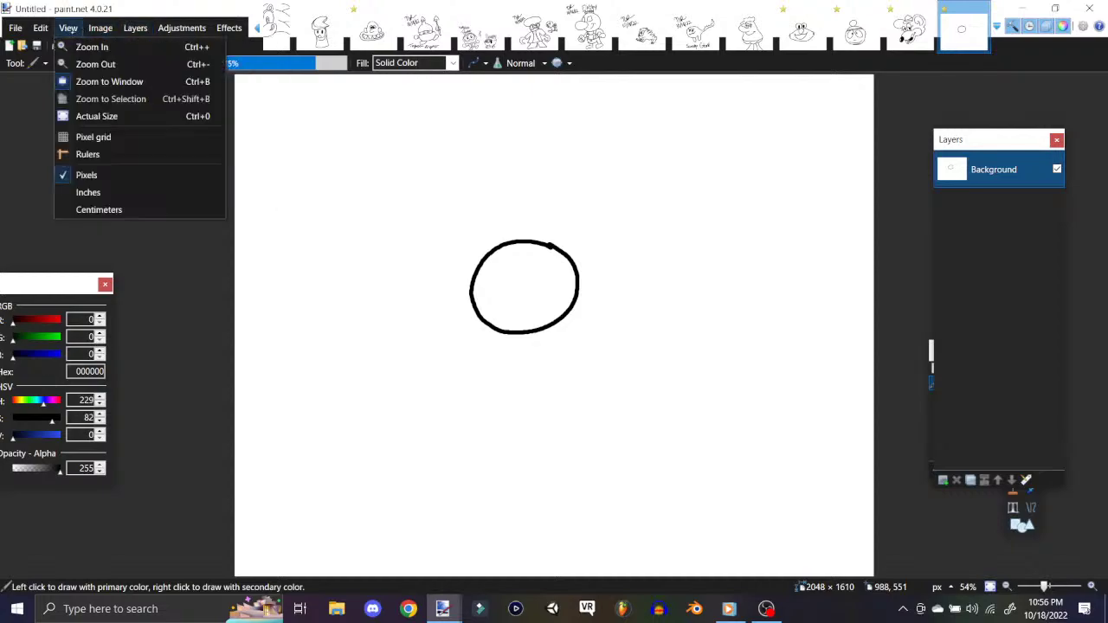
left_click(68, 28)
left_click(152, 45)
Step: On a new layer, draw two large round glasses lenses side by side, joined by a short bridge
left_click(135, 28)
left_click(135, 27)
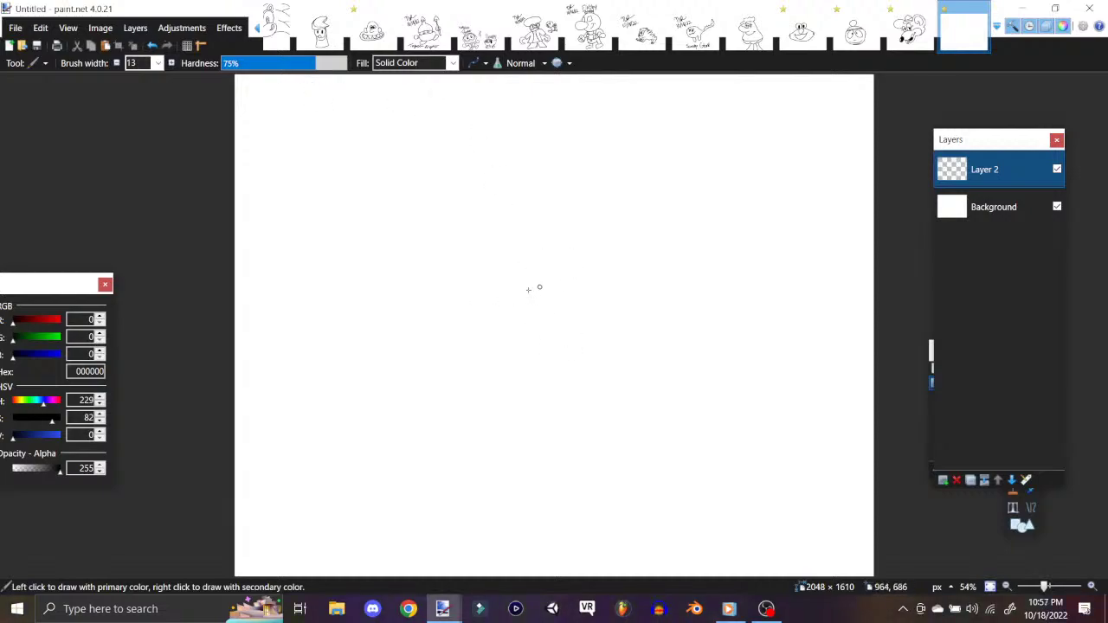
mouse_move(519, 298)
left_mouse_down()
mouse_move(530, 266)
mouse_move(605, 261)
mouse_move(606, 309)
mouse_move(562, 328)
mouse_move(521, 292)
left_mouse_up()
left_click(152, 46)
left_click_drag(609, 234, 534, 270)
left_click_drag(625, 251, 592, 227)
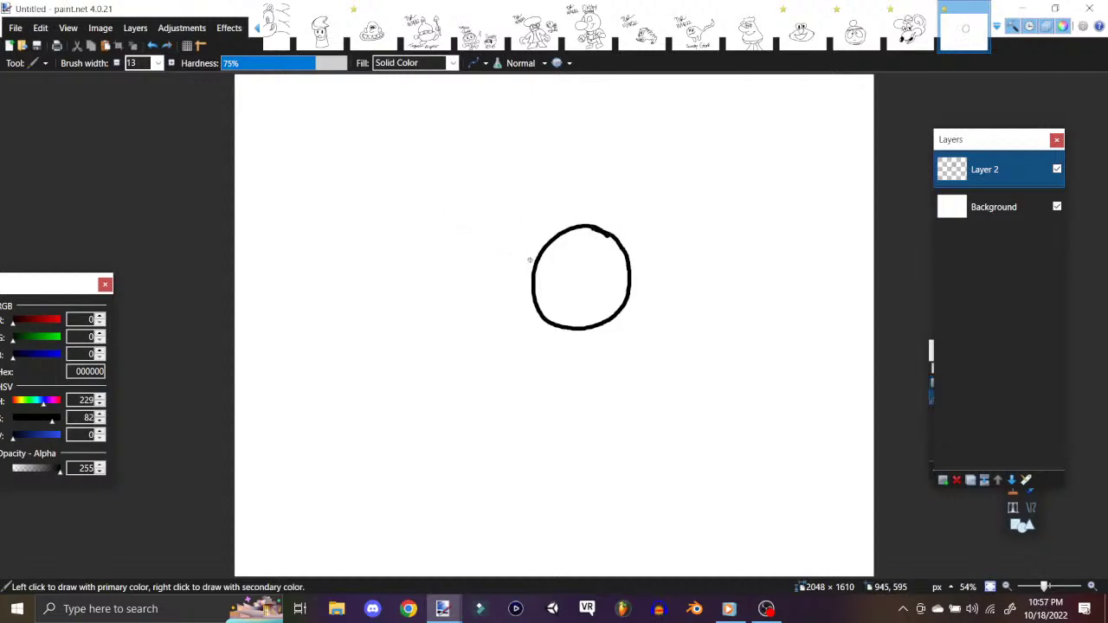
left_click_drag(531, 274, 535, 269)
mouse_move(519, 274)
left_mouse_down()
mouse_move(491, 221)
mouse_move(457, 220)
mouse_move(427, 267)
mouse_move(455, 313)
mouse_move(503, 310)
mouse_move(520, 291)
left_mouse_up()
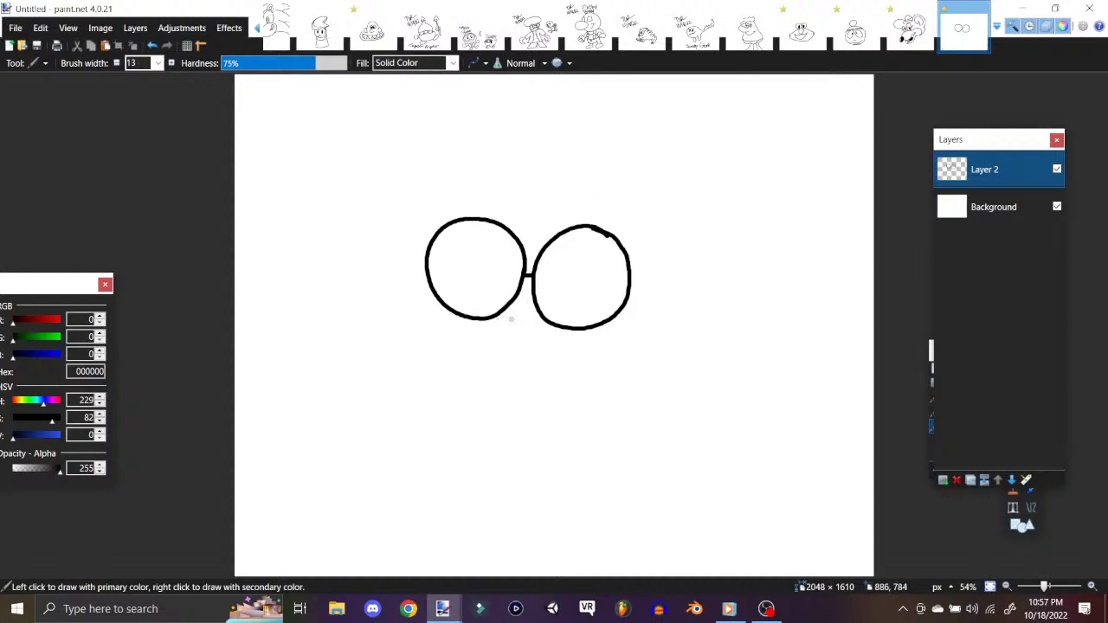
Step: Draw the face's rounded nose, half-lowered eyelids with small black pupils in both lenses, and a wide smile curving up toward the cheek
mouse_move(522, 312)
left_mouse_down()
mouse_move(469, 332)
mouse_move(520, 344)
left_mouse_up()
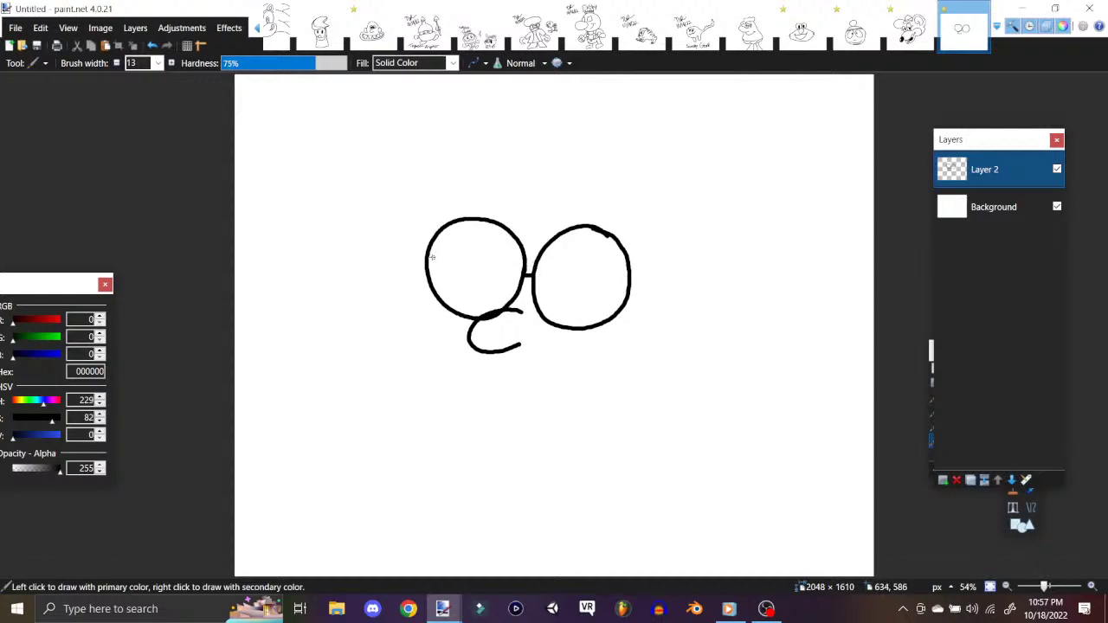
mouse_move(429, 259)
left_mouse_down()
mouse_move(623, 284)
mouse_move(569, 291)
mouse_move(568, 281)
left_mouse_up()
left_click_drag(474, 279, 473, 275)
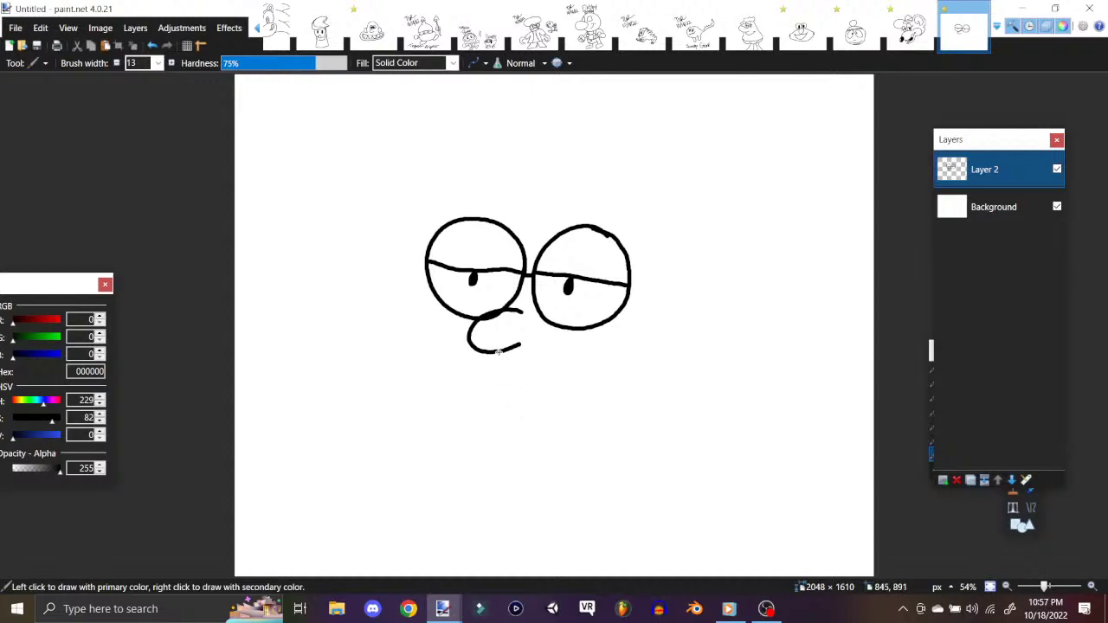
mouse_move(498, 355)
left_mouse_down()
mouse_move(480, 383)
mouse_move(527, 394)
mouse_move(588, 387)
mouse_move(653, 327)
left_mouse_up()
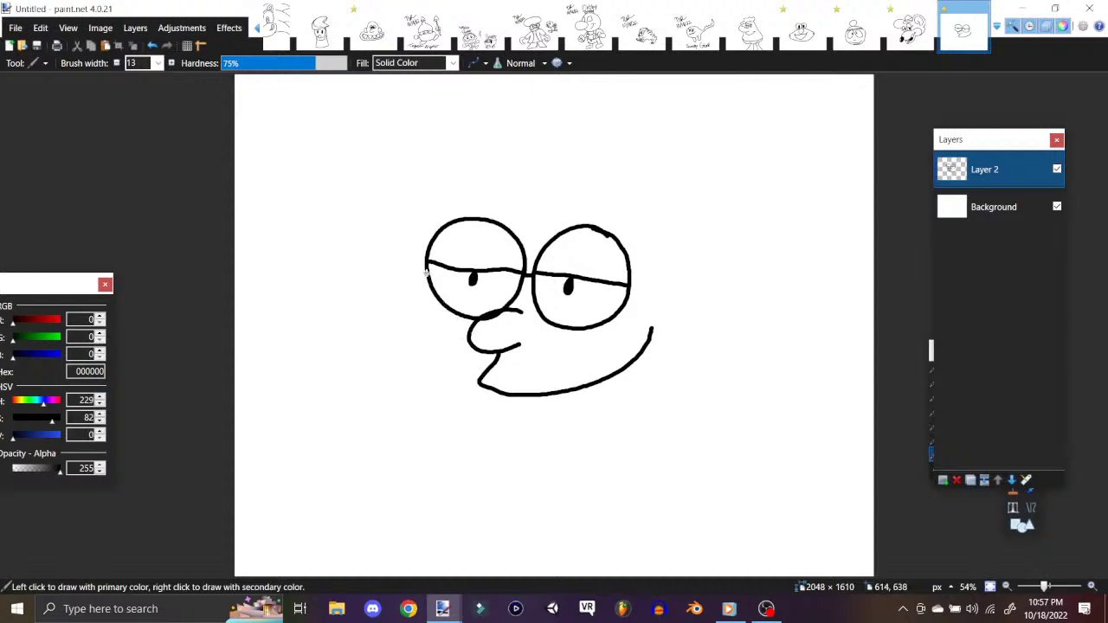
Step: Outline the head with a broad jaw, a small ear with inner marks, a pointed sweep of hair and a short forehead line
mouse_move(427, 270)
left_mouse_down()
mouse_move(429, 372)
mouse_move(461, 437)
mouse_move(580, 459)
mouse_move(686, 424)
mouse_move(728, 372)
mouse_move(724, 325)
mouse_move(740, 299)
mouse_move(719, 321)
left_mouse_up()
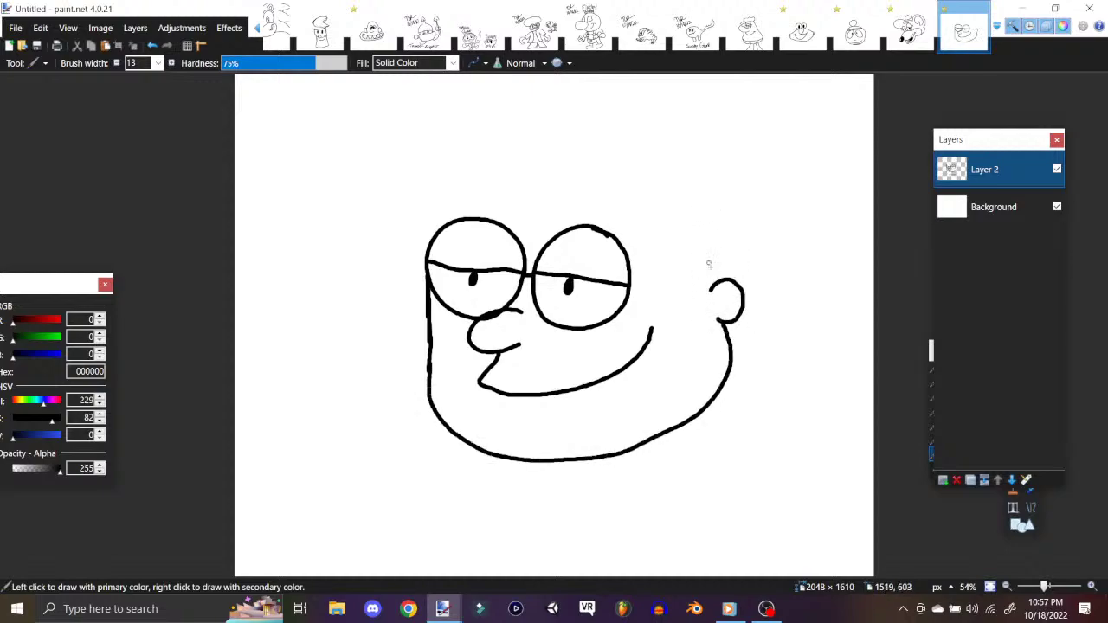
mouse_move(714, 263)
left_mouse_down()
mouse_move(706, 292)
mouse_move(712, 261)
mouse_move(703, 287)
mouse_move(648, 232)
mouse_move(574, 207)
mouse_move(417, 202)
mouse_move(492, 153)
mouse_move(566, 144)
mouse_move(639, 155)
mouse_move(687, 189)
mouse_move(716, 259)
left_mouse_up()
key("ctrl+z")
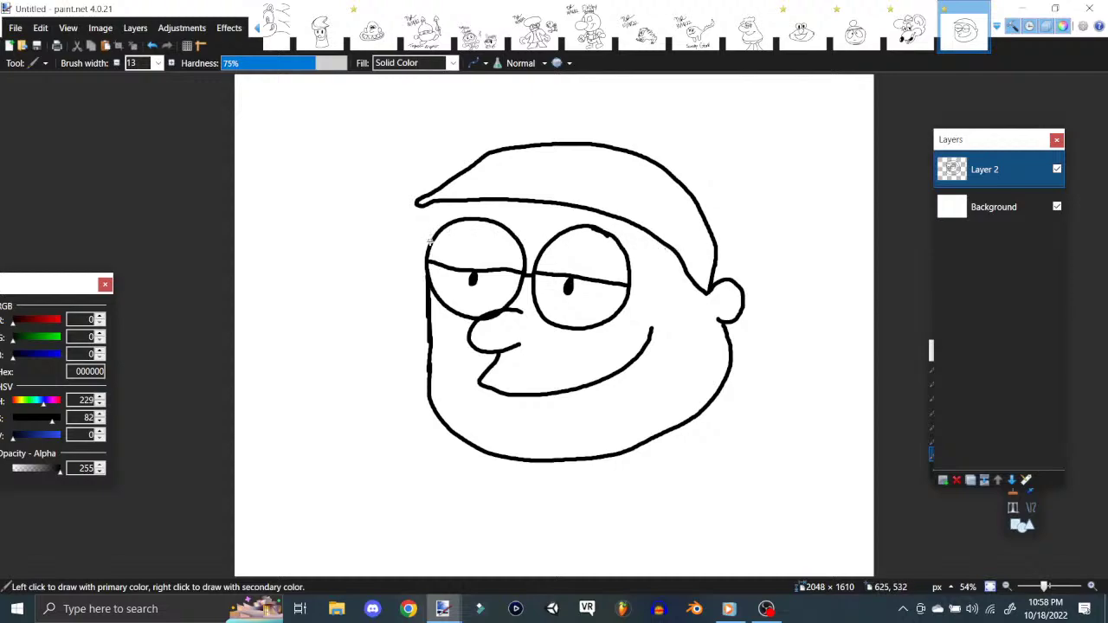
left_click_drag(428, 247, 457, 200)
left_click_drag(726, 297, 729, 309)
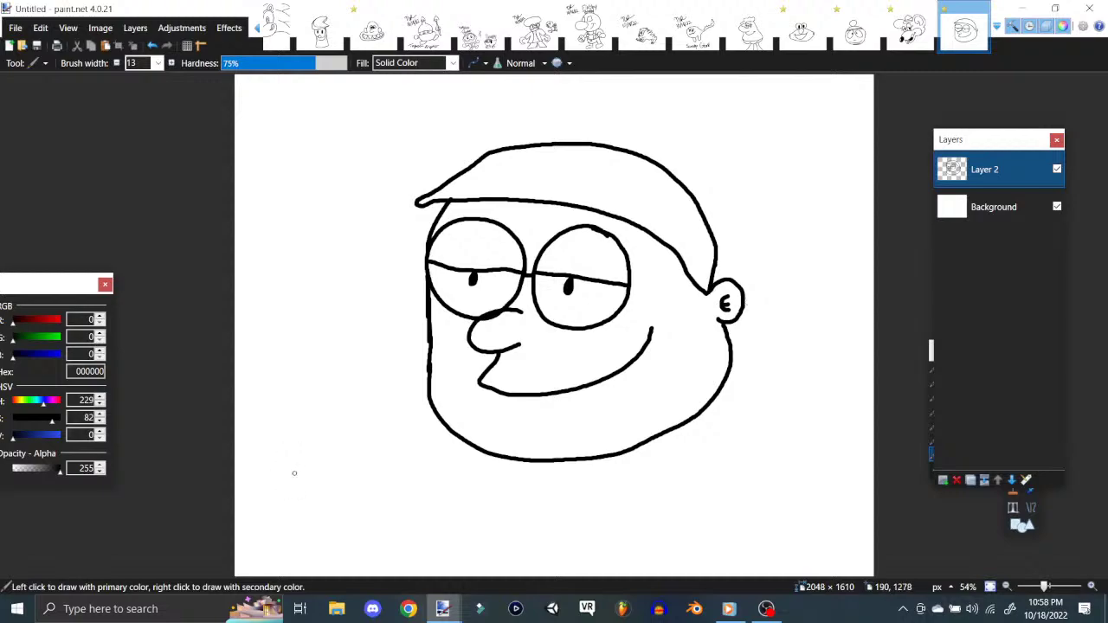
Step: In a new 2048 × 1610 image, draw a wide football-shaped head with a small round ear at each end
left_click(15, 28)
left_click(34, 44)
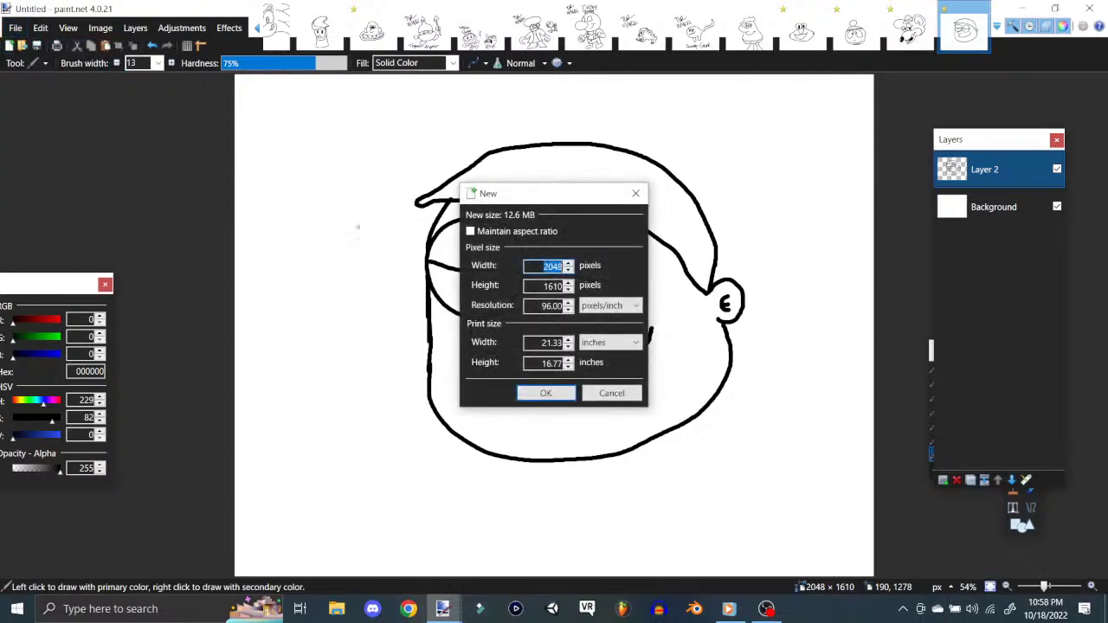
left_click(546, 393)
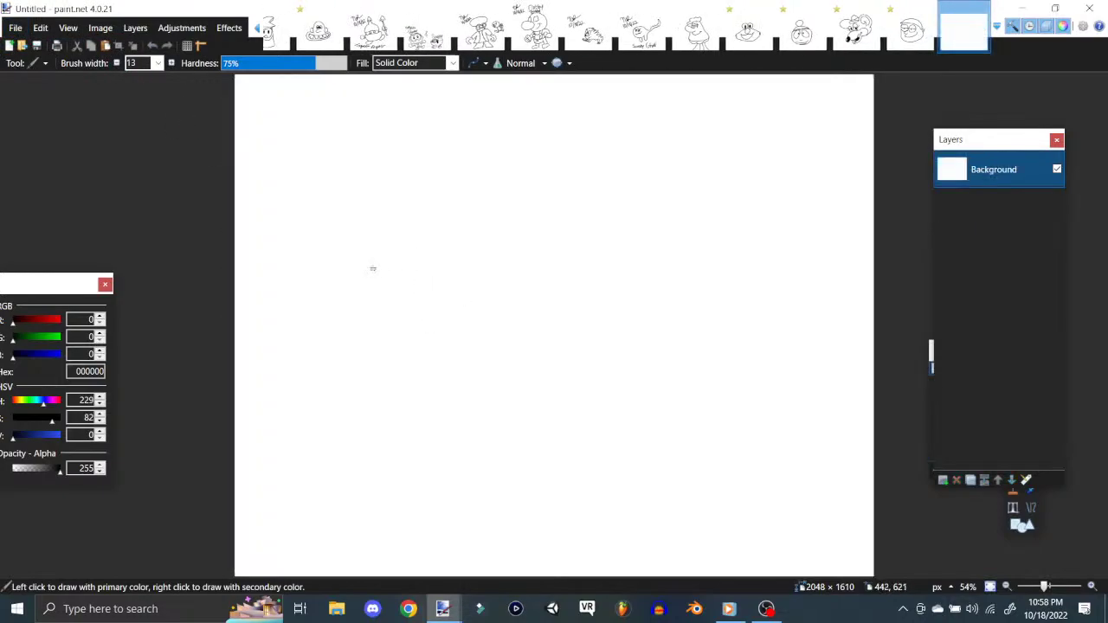
left_click_drag(435, 312, 430, 345)
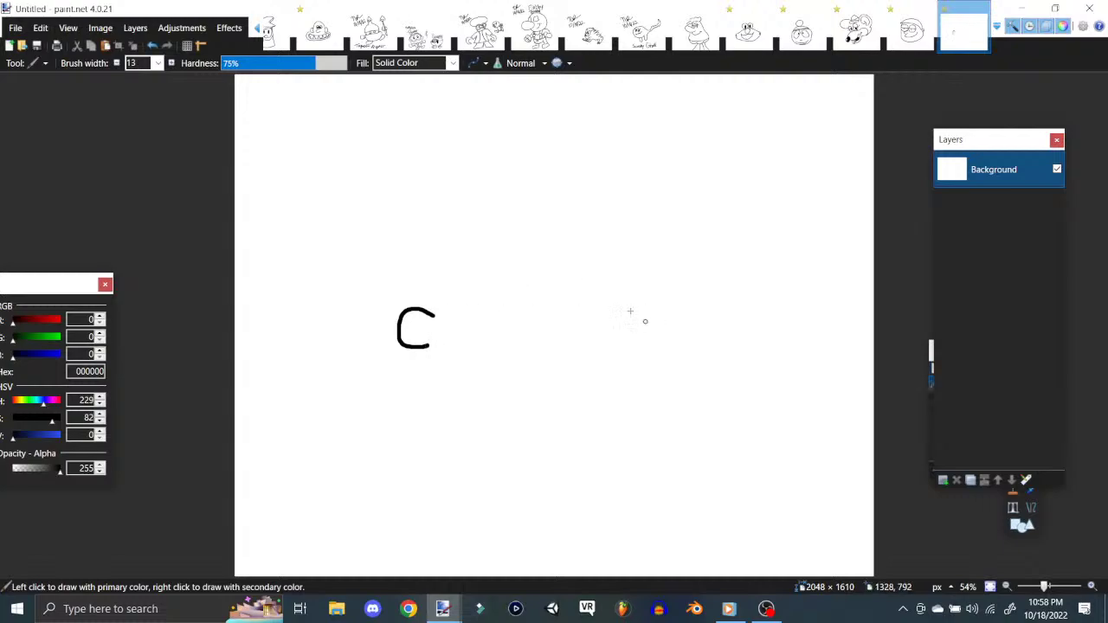
mouse_move(667, 317)
left_mouse_down()
mouse_move(684, 303)
mouse_move(673, 349)
left_mouse_up()
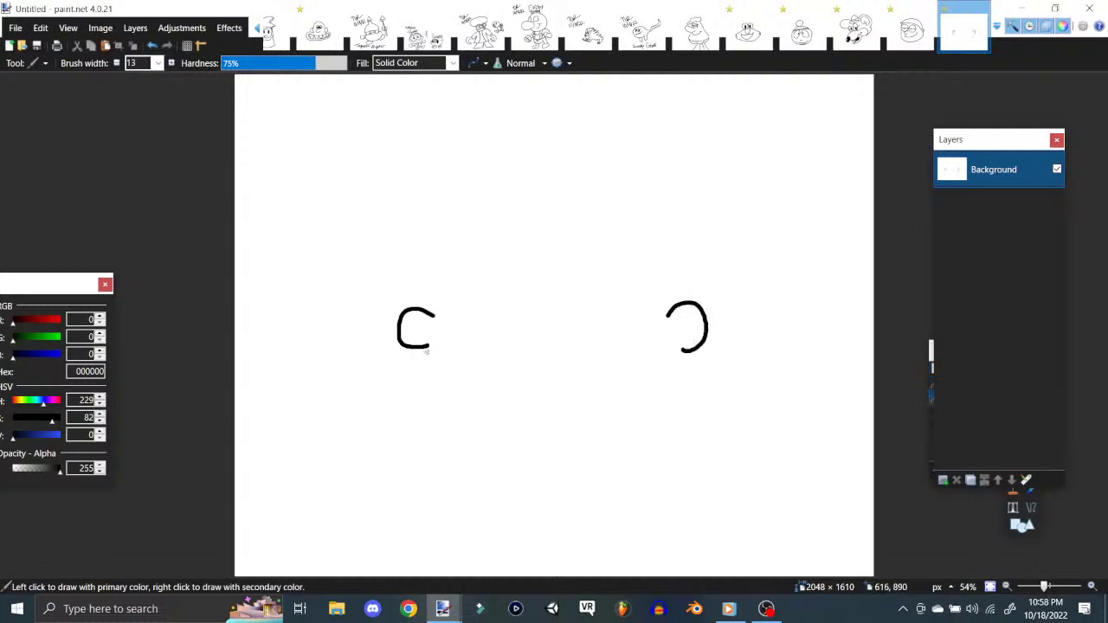
mouse_move(429, 351)
left_mouse_down()
mouse_move(488, 380)
mouse_move(565, 388)
mouse_move(627, 379)
mouse_move(676, 348)
left_mouse_up()
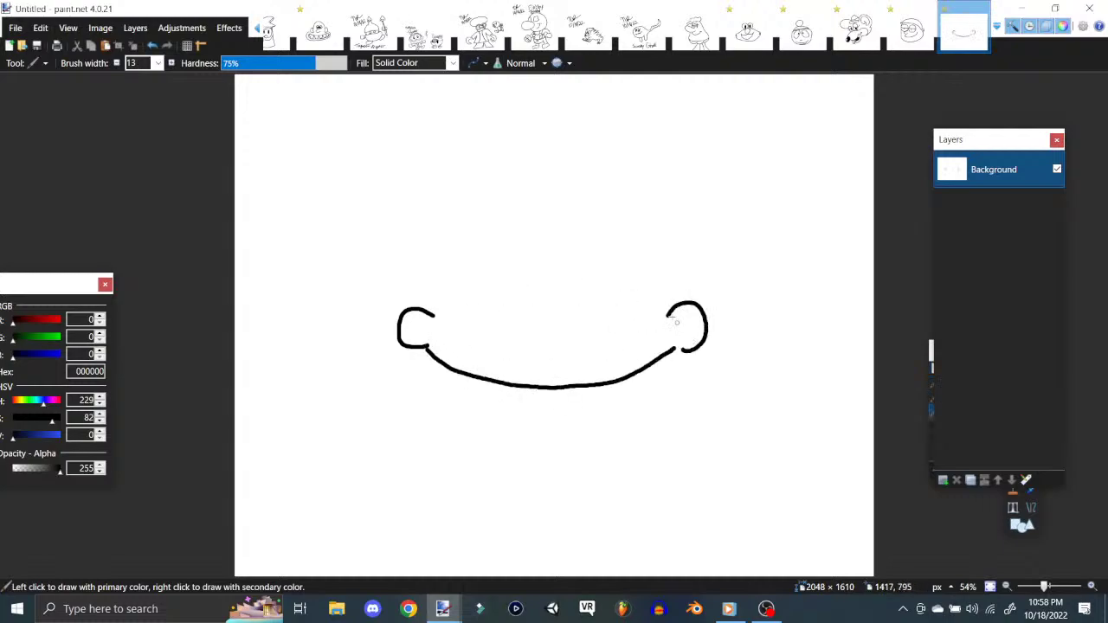
mouse_move(660, 300)
left_mouse_down()
mouse_move(579, 280)
mouse_move(430, 308)
left_mouse_up()
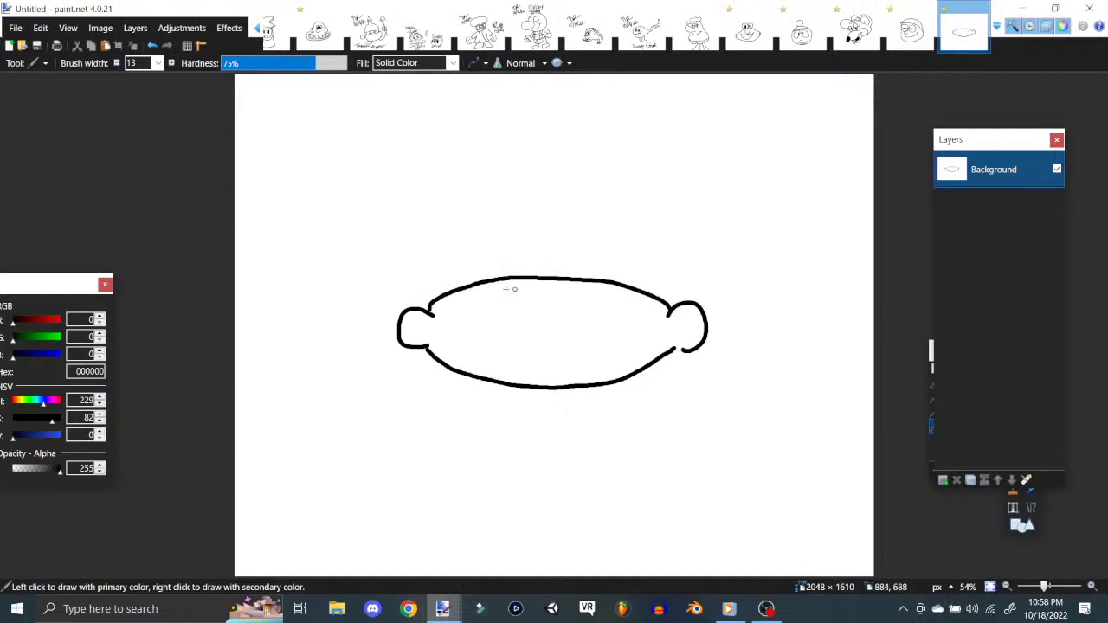
Step: Draw five short hair strokes along the head's upper edge, and two round eyes with slanted lids and black pupils around a small curled nose
mouse_move(494, 278)
left_mouse_down()
mouse_move(495, 290)
mouse_move(602, 292)
left_mouse_up()
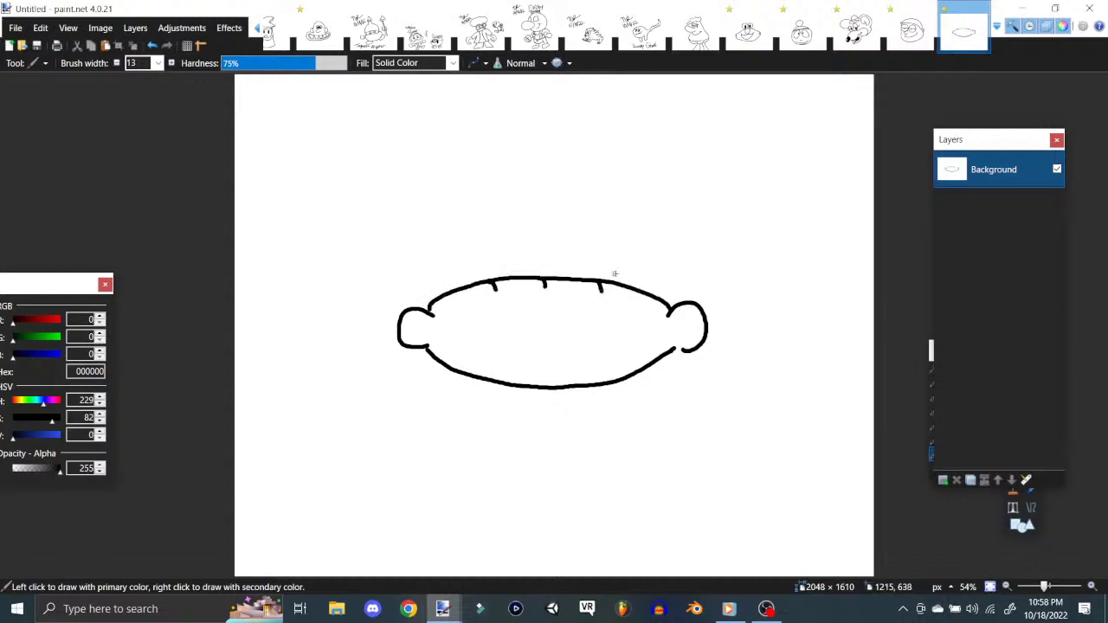
mouse_move(519, 278)
left_mouse_down()
mouse_move(520, 288)
mouse_move(580, 289)
left_mouse_up()
mouse_move(495, 300)
left_mouse_down()
mouse_move(482, 351)
mouse_move(523, 325)
mouse_move(491, 304)
mouse_move(510, 335)
left_mouse_up()
mouse_move(617, 304)
left_mouse_down()
mouse_move(590, 315)
mouse_move(598, 349)
mouse_move(633, 347)
mouse_move(639, 316)
mouse_move(620, 305)
mouse_move(599, 336)
mouse_move(600, 322)
mouse_move(551, 350)
left_mouse_up()
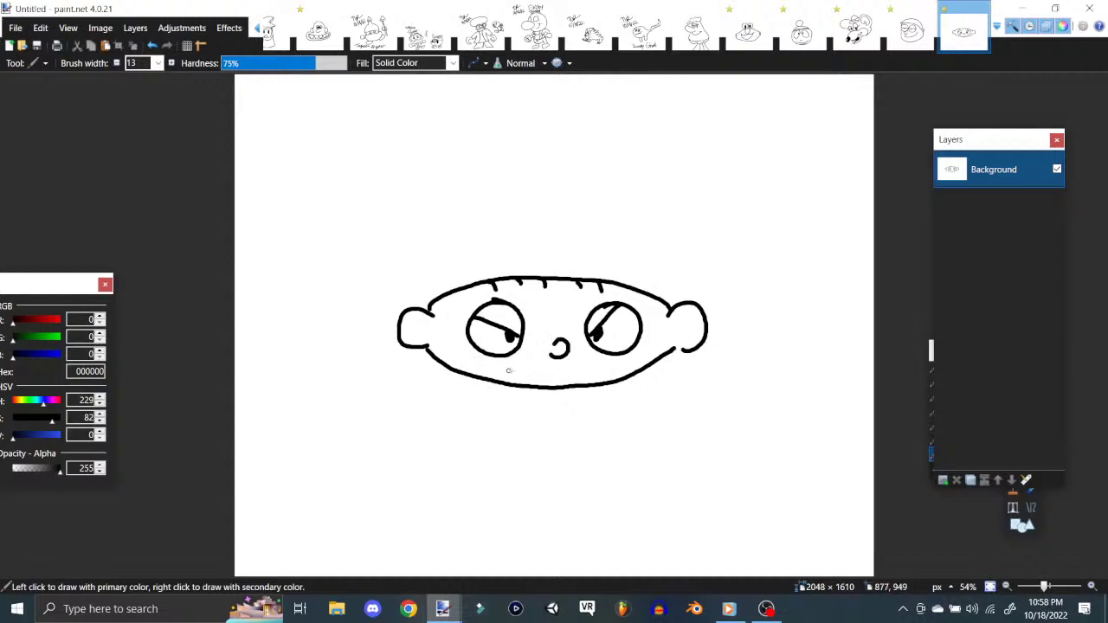
Step: Draw a small off-centre smile, inner marks in both ears, and two angry eyebrows slanting down toward the nose
left_click_drag(485, 364, 535, 372)
left_click_drag(414, 320, 414, 343)
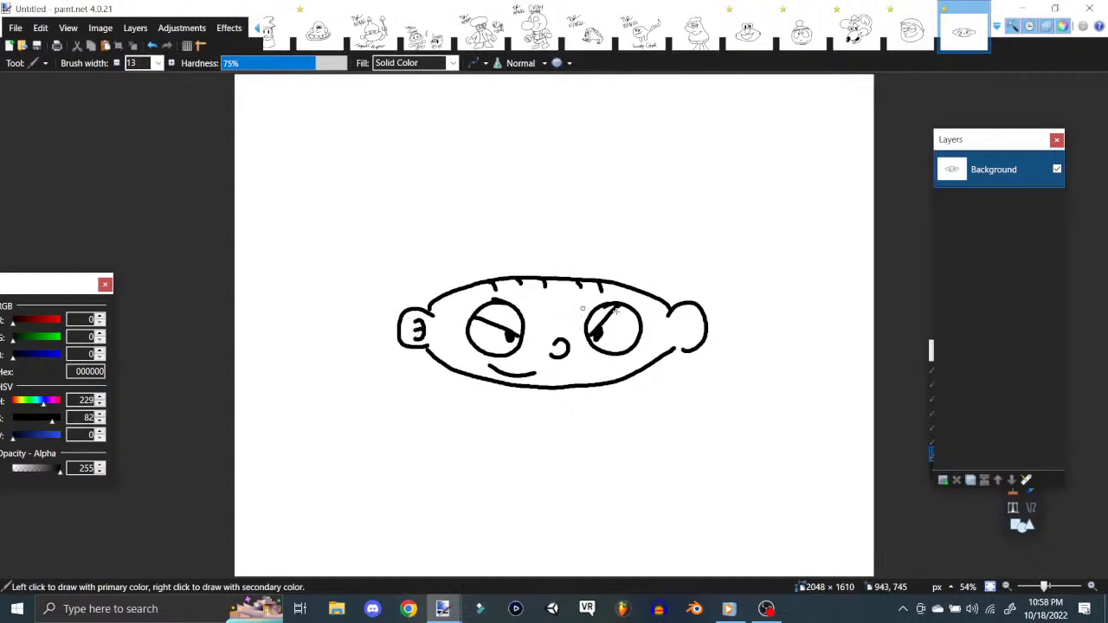
left_click_drag(694, 321, 690, 342)
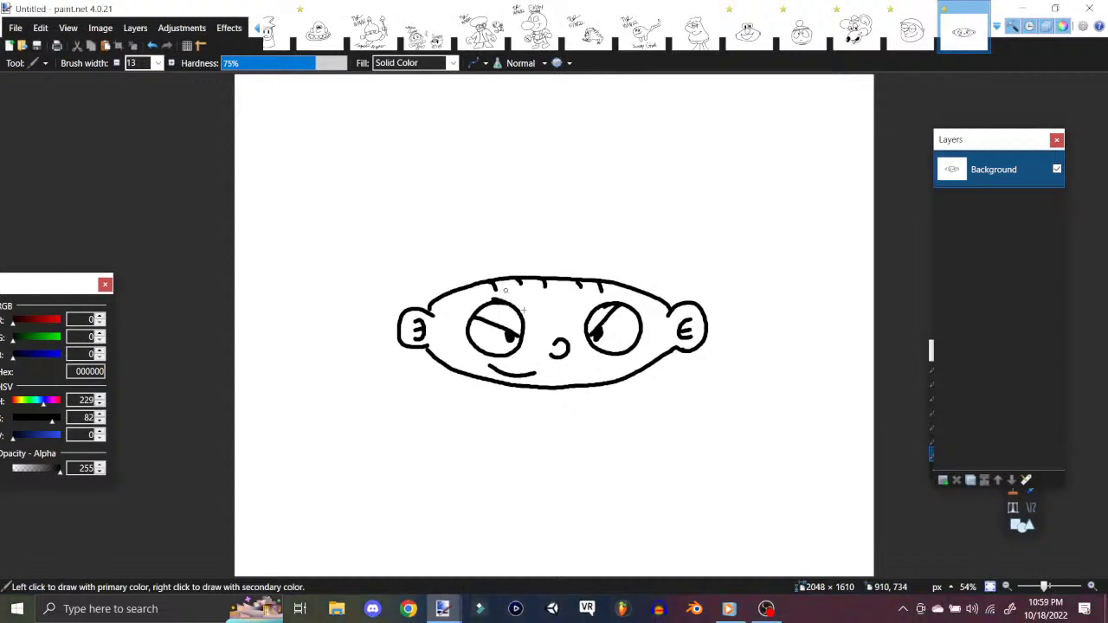
mouse_move(505, 288)
left_mouse_down()
mouse_move(530, 322)
mouse_move(616, 293)
left_mouse_up()
mouse_move(528, 310)
left_mouse_down()
mouse_move(532, 323)
mouse_move(540, 317)
left_mouse_up()
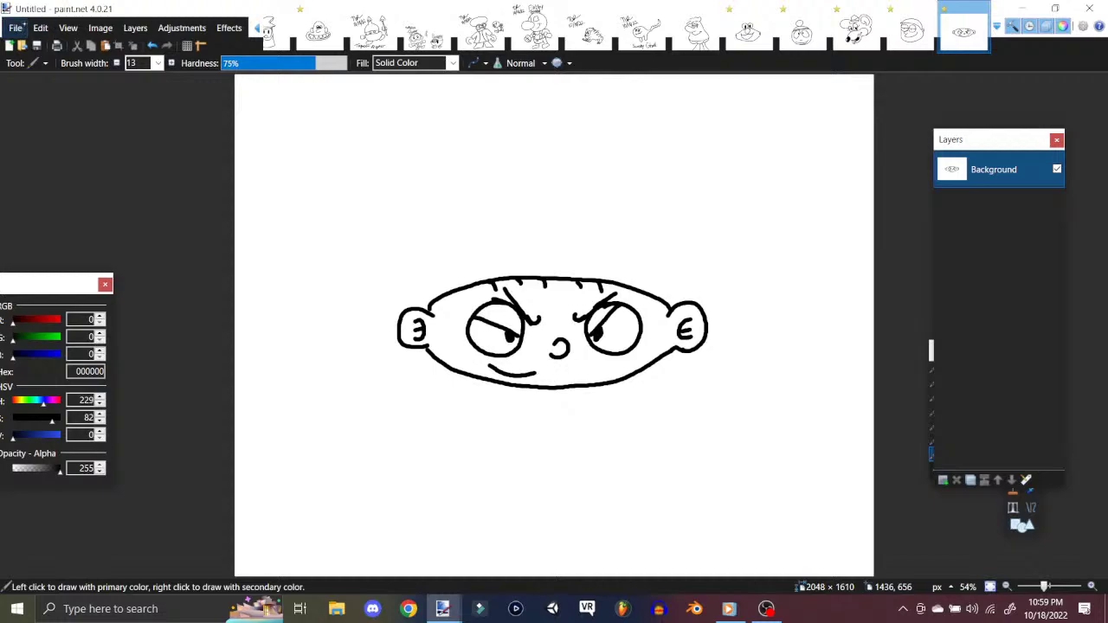
Step: Create a new 2048 × 1610 image and add an empty layer above its background
left_click(16, 27)
left_click(31, 46)
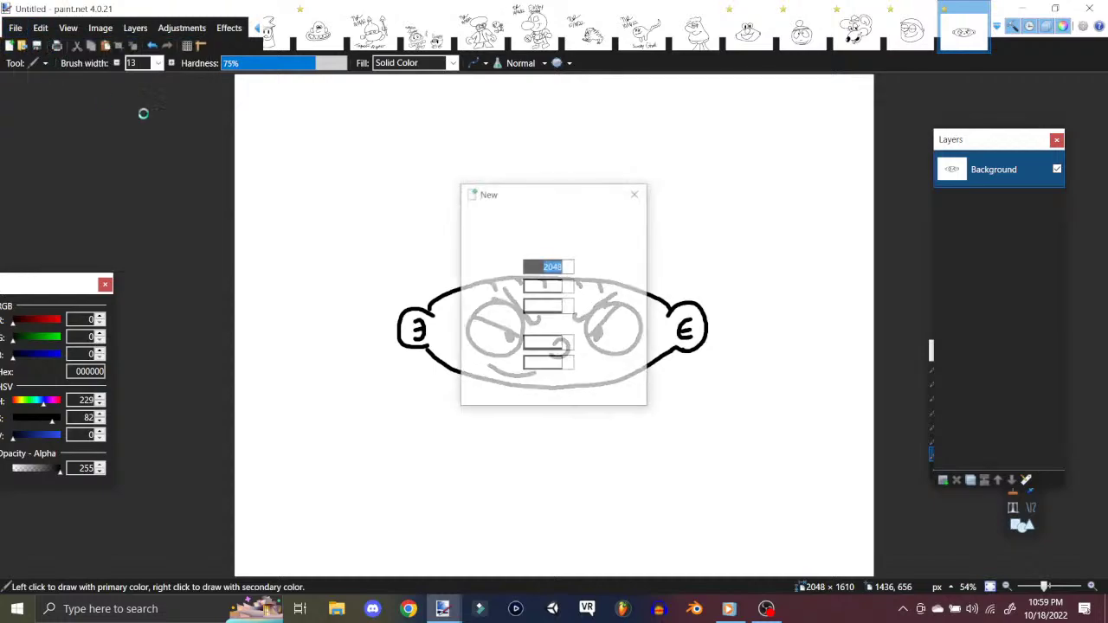
left_click(547, 394)
left_click(136, 28)
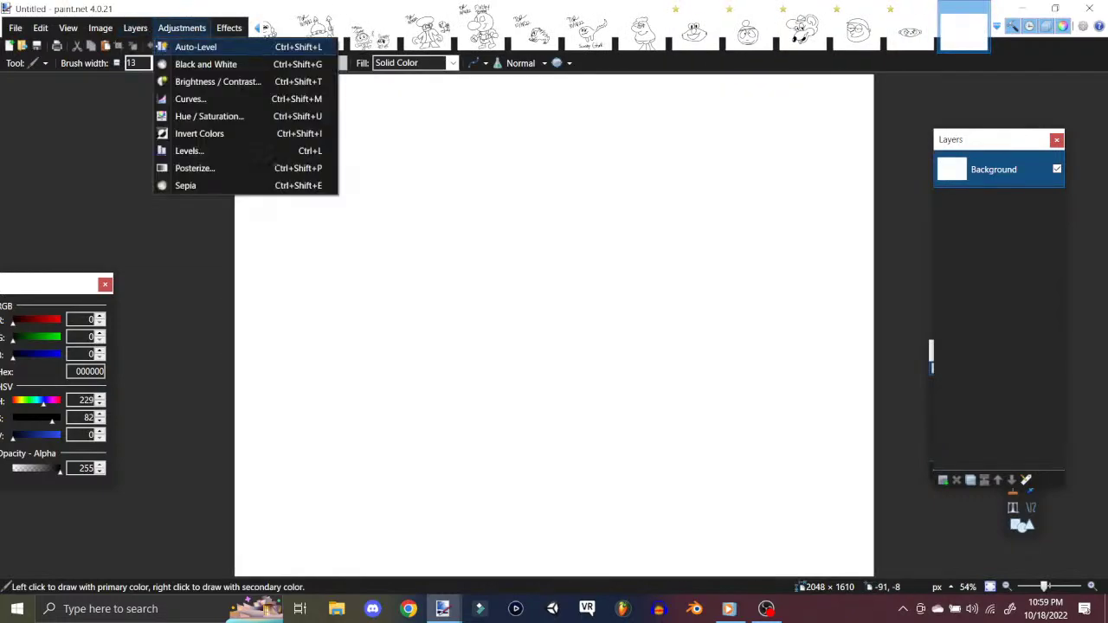
left_click(169, 45)
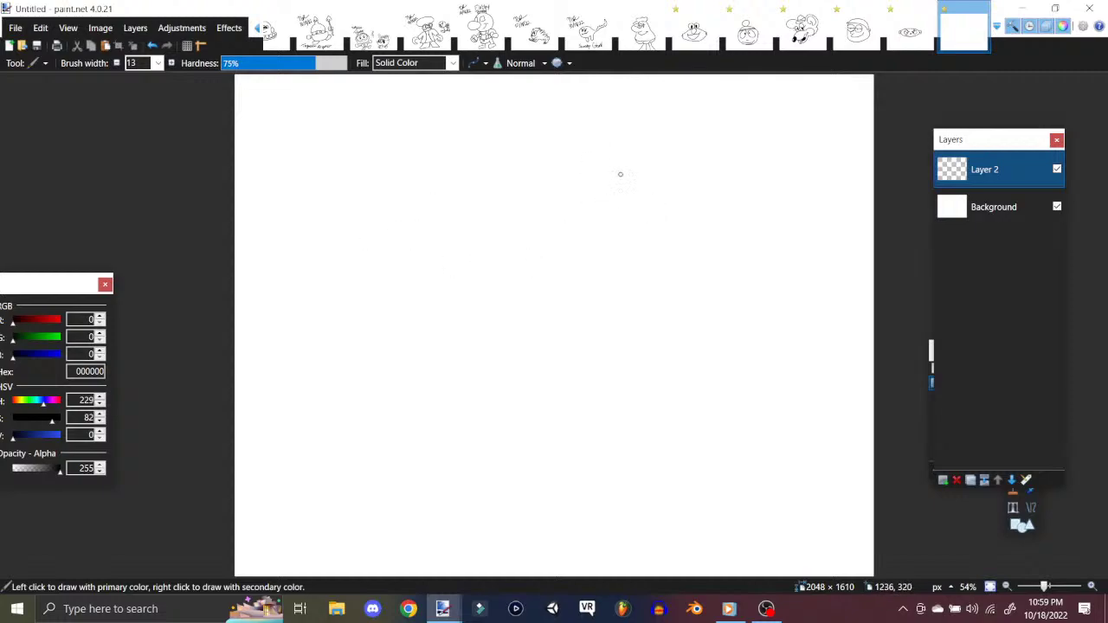
Step: Draw a large square body with scalloped edges and rounded corners, plus a parallel wavy line along one side for its thickness
mouse_move(594, 228)
left_mouse_down()
mouse_move(641, 230)
mouse_move(634, 247)
mouse_move(562, 225)
mouse_move(513, 226)
mouse_move(503, 240)
mouse_move(426, 213)
mouse_move(410, 362)
mouse_move(422, 381)
mouse_move(418, 411)
mouse_move(433, 444)
mouse_move(578, 450)
mouse_move(629, 435)
left_mouse_up()
mouse_move(632, 246)
left_mouse_down()
mouse_move(640, 409)
mouse_move(652, 425)
mouse_move(631, 442)
left_mouse_up()
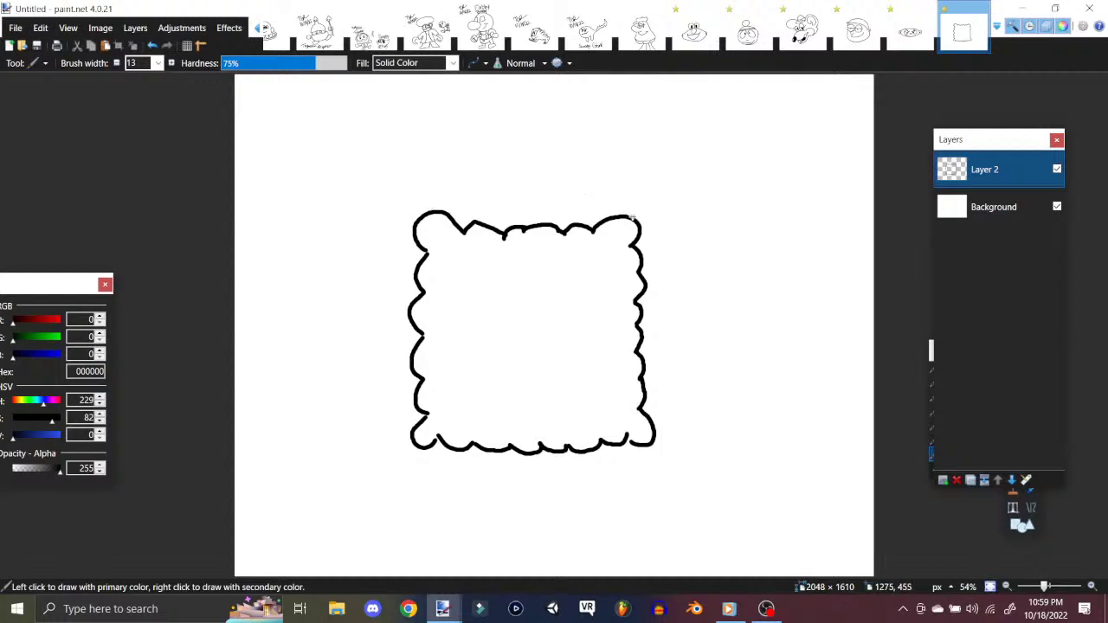
mouse_move(635, 212)
left_mouse_down()
mouse_move(668, 236)
mouse_move(660, 409)
mouse_move(676, 431)
mouse_move(655, 447)
left_mouse_up()
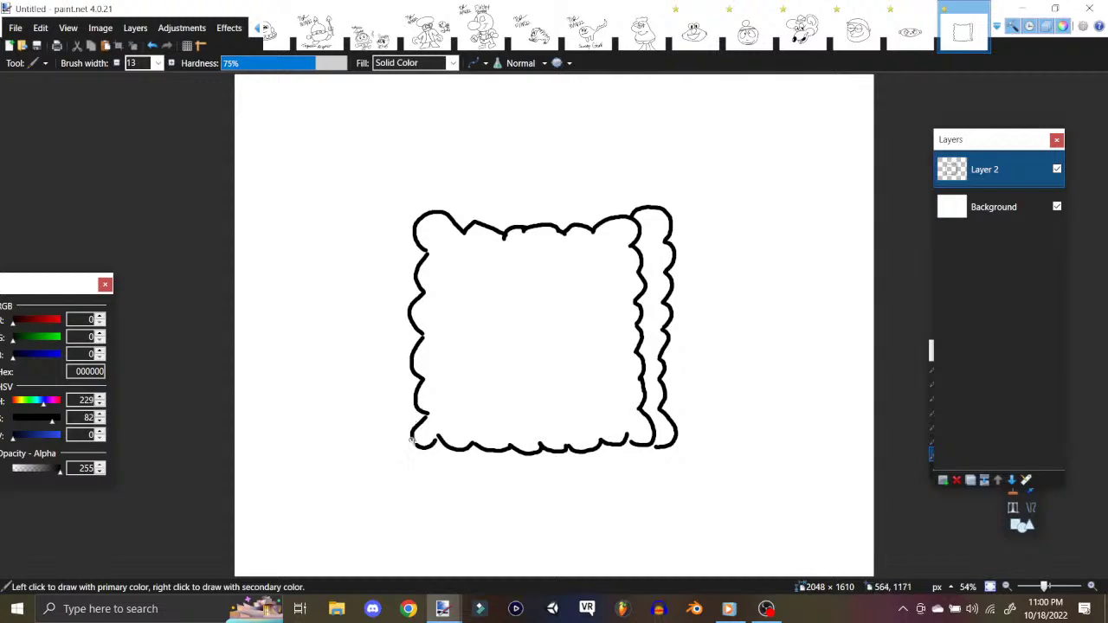
Step: Draw a shirt band with a narrow side panel beneath the scalloped body, and add a pointed collar with a necktie
left_click_drag(424, 450, 428, 501)
mouse_move(652, 443)
left_mouse_down()
mouse_move(653, 473)
mouse_move(676, 485)
left_mouse_up()
left_click_drag(673, 441, 676, 483)
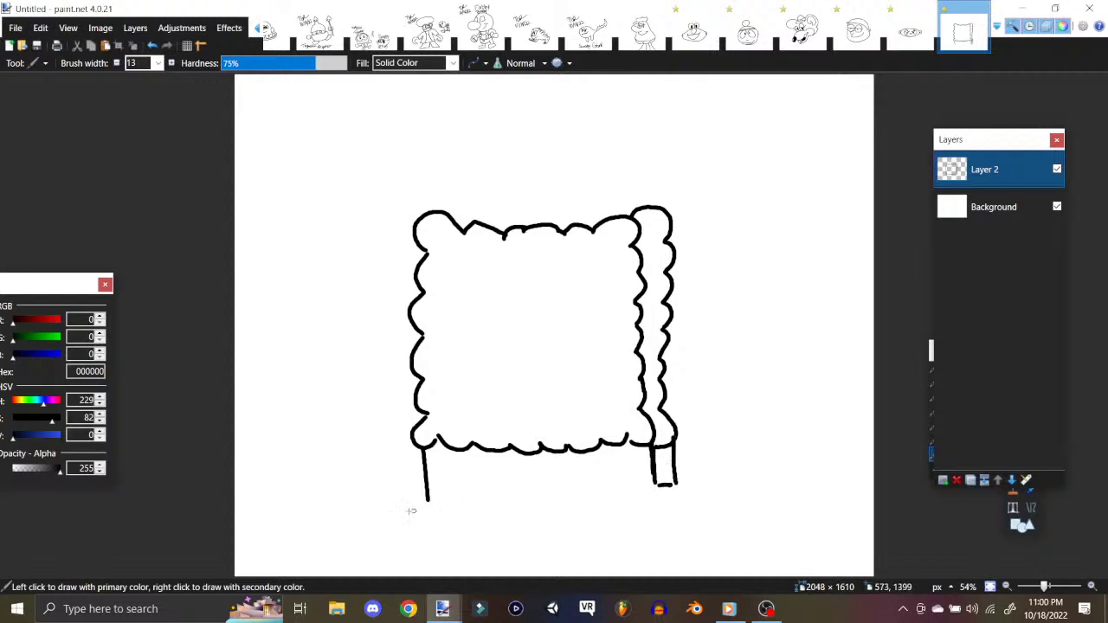
mouse_move(426, 501)
left_mouse_down()
mouse_move(623, 499)
mouse_move(681, 487)
mouse_move(660, 490)
left_mouse_up()
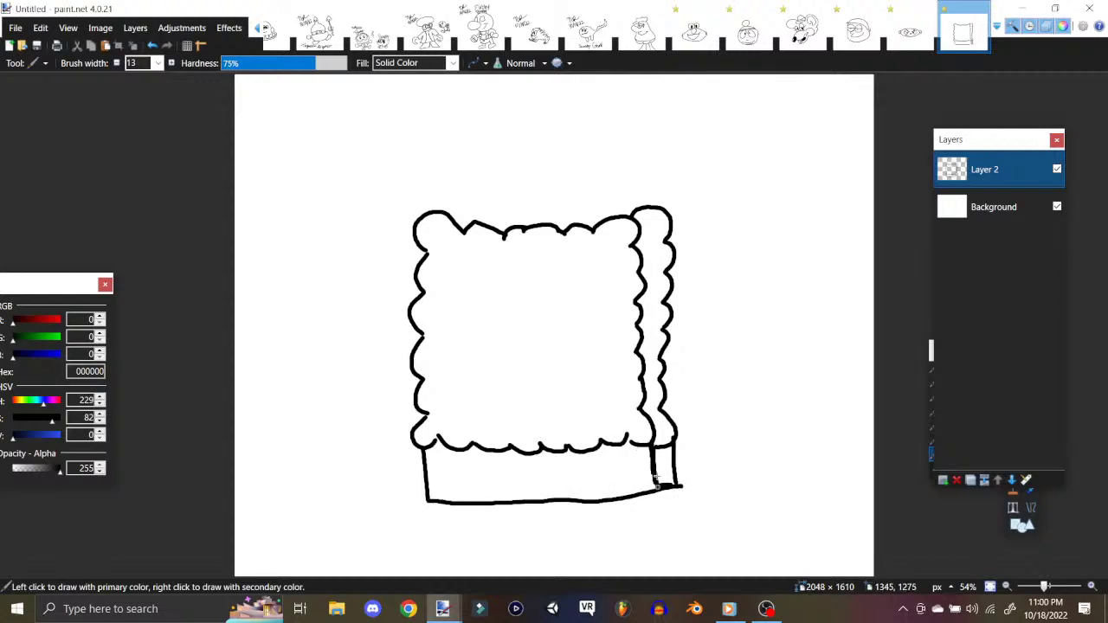
mouse_move(468, 448)
left_mouse_down()
mouse_move(490, 473)
mouse_move(511, 450)
mouse_move(531, 472)
mouse_move(543, 448)
mouse_move(511, 485)
mouse_move(518, 520)
mouse_move(530, 495)
mouse_move(523, 477)
left_mouse_up()
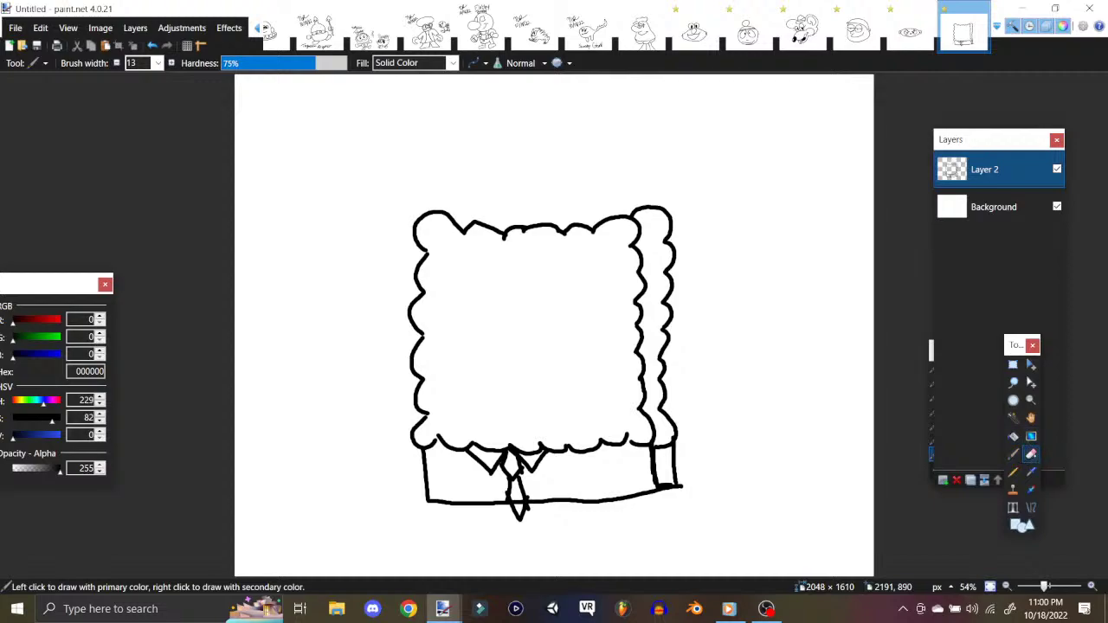
Step: Add a new layer and draw an arm with a rounded puffy sleeve and a fingered hand hanging along the body's wavy side edge
left_click(1031, 453)
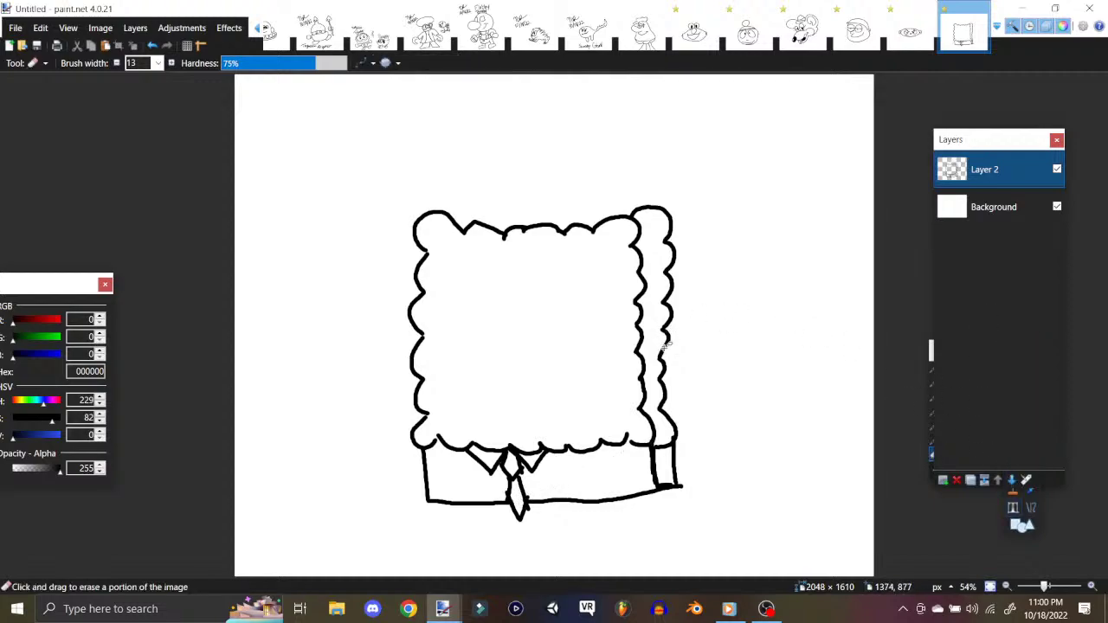
left_click(136, 29)
left_click(170, 47)
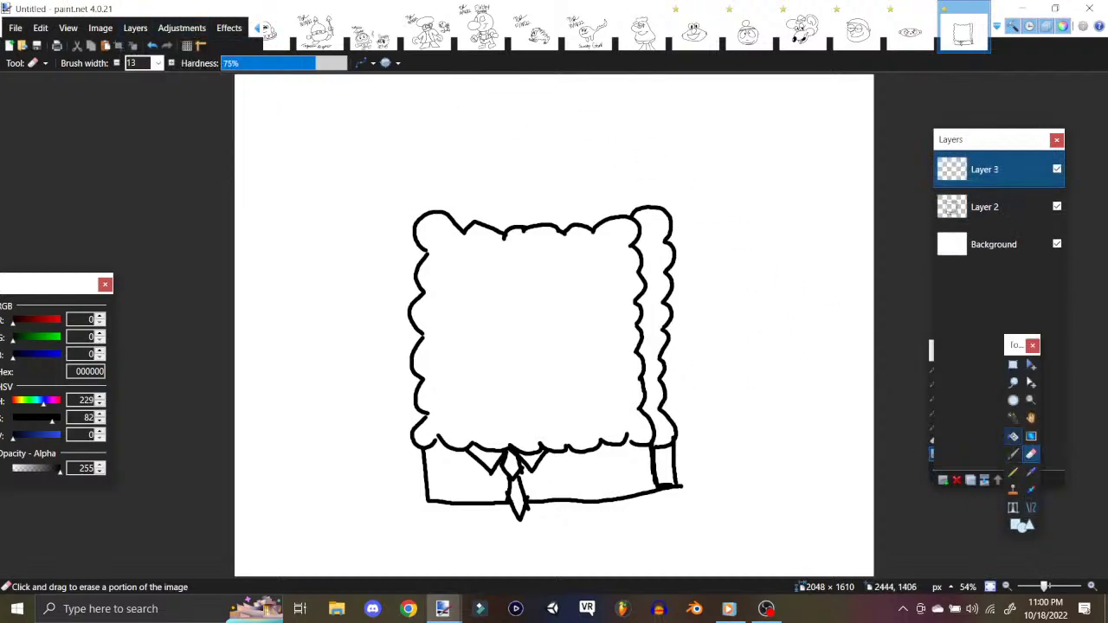
left_click(1013, 453)
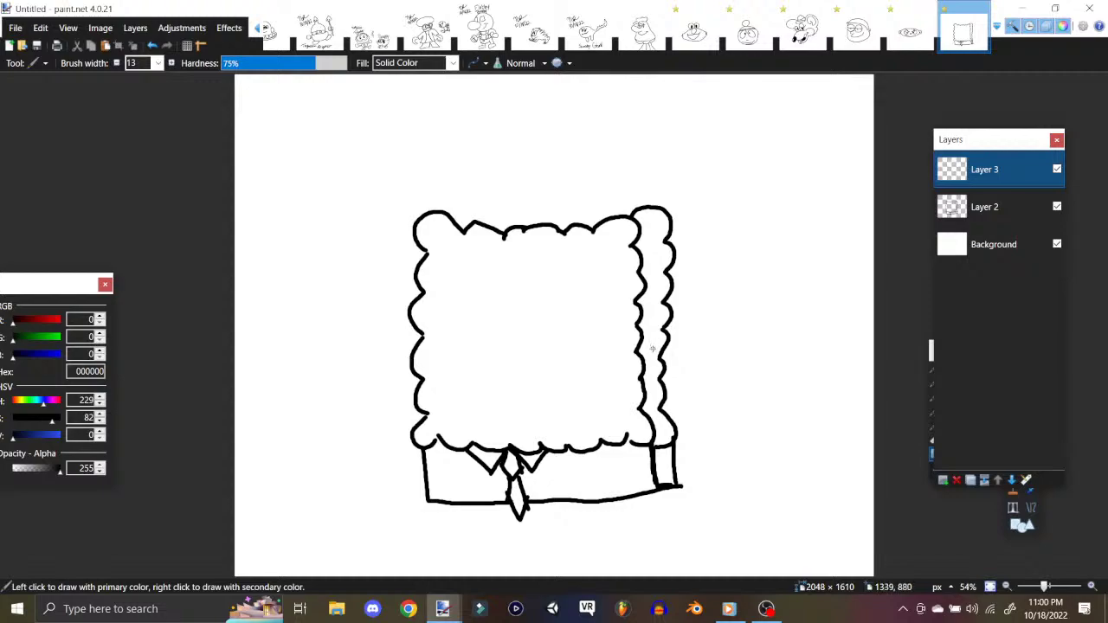
mouse_move(652, 354)
left_mouse_down()
mouse_move(689, 351)
mouse_move(667, 378)
mouse_move(683, 369)
mouse_move(678, 406)
left_mouse_up()
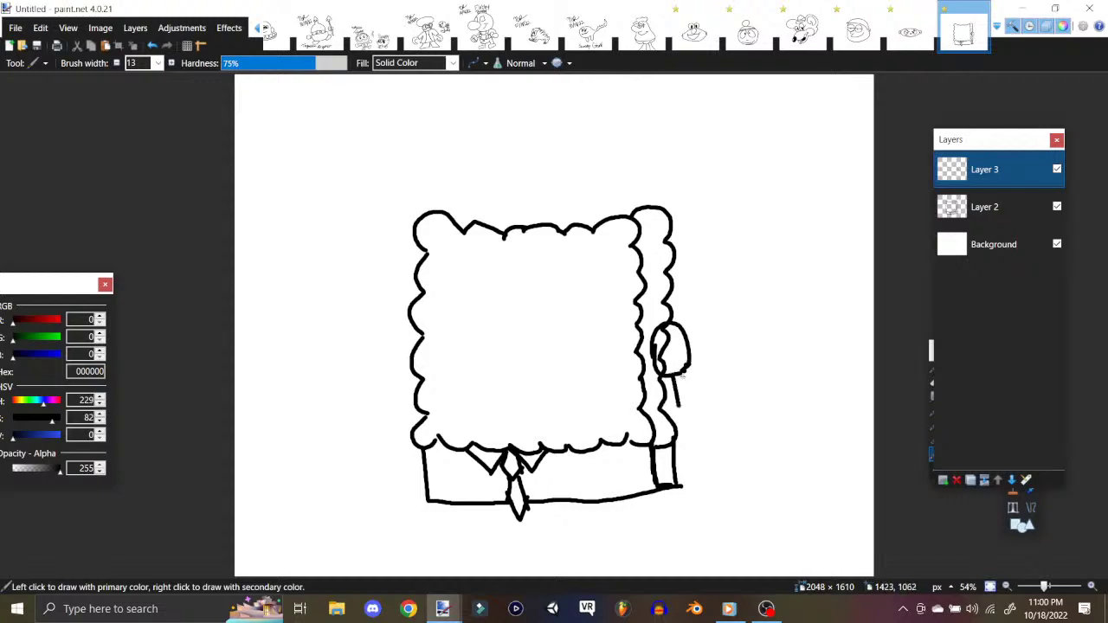
mouse_move(685, 368)
left_mouse_down()
mouse_move(691, 402)
mouse_move(687, 394)
mouse_move(674, 429)
mouse_move(693, 459)
mouse_move(692, 442)
mouse_move(709, 452)
mouse_move(696, 417)
left_mouse_up()
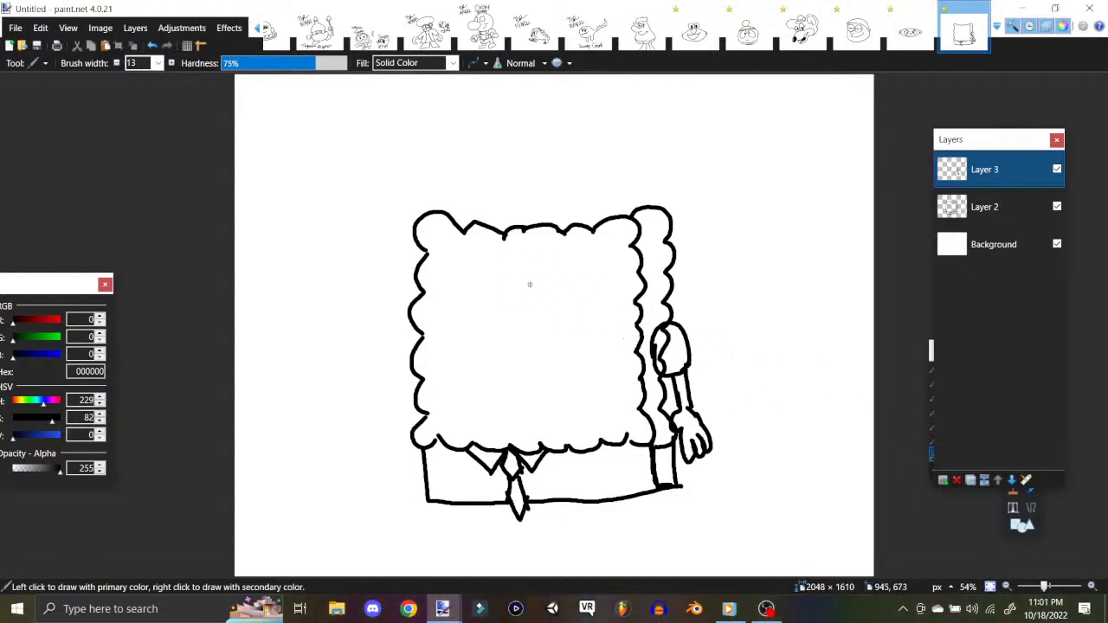
Step: Draw two large touching round eyes in the upper half of the square face, each with three thick black lashes above it
mouse_move(527, 288)
left_mouse_down()
mouse_move(565, 261)
mouse_move(601, 285)
mouse_move(602, 314)
mouse_move(576, 336)
mouse_move(545, 336)
mouse_move(526, 294)
left_mouse_up()
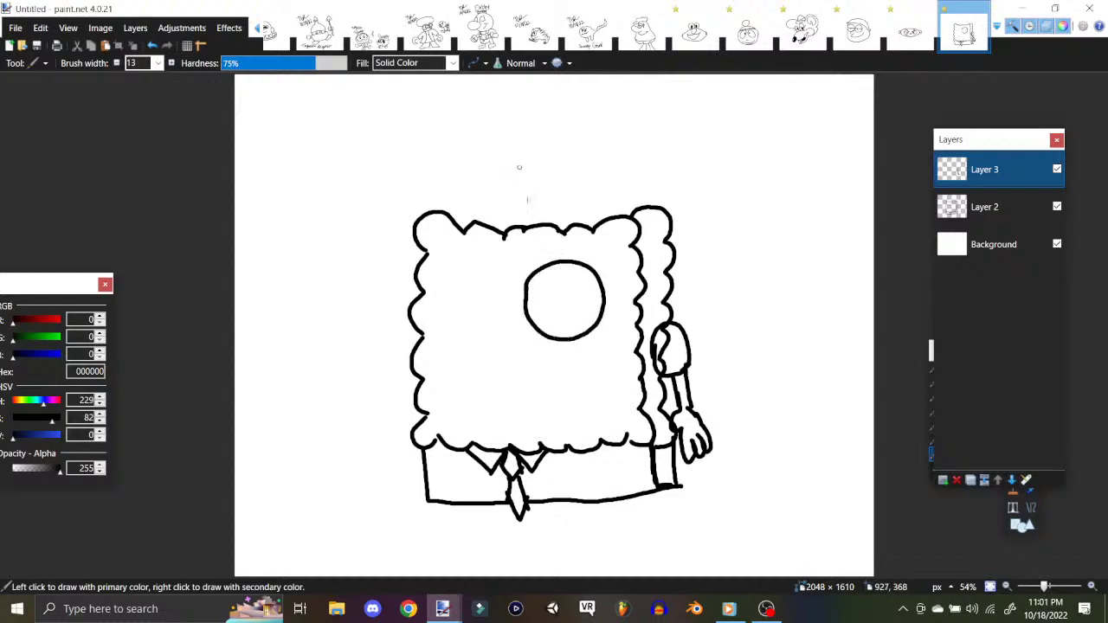
mouse_move(537, 249)
left_mouse_down()
mouse_move(548, 265)
mouse_move(540, 247)
mouse_move(559, 240)
mouse_move(564, 255)
mouse_move(563, 237)
mouse_move(582, 237)
mouse_move(595, 244)
mouse_move(587, 262)
mouse_move(586, 239)
left_mouse_up()
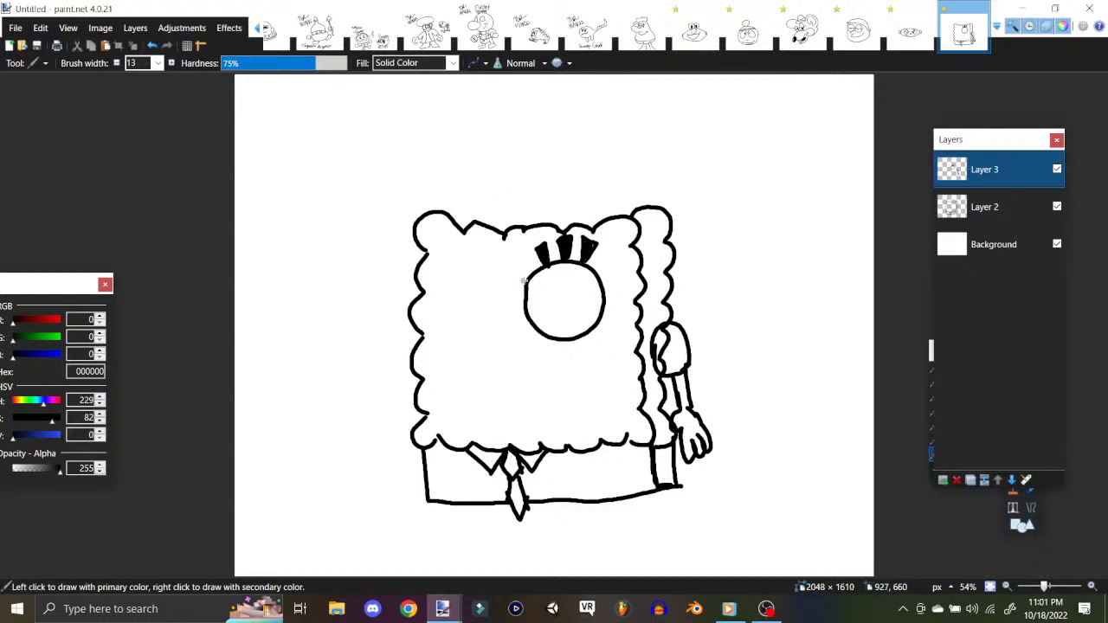
mouse_move(525, 278)
left_mouse_down()
mouse_move(483, 261)
mouse_move(460, 280)
mouse_move(460, 305)
mouse_move(481, 328)
mouse_move(522, 321)
left_mouse_up()
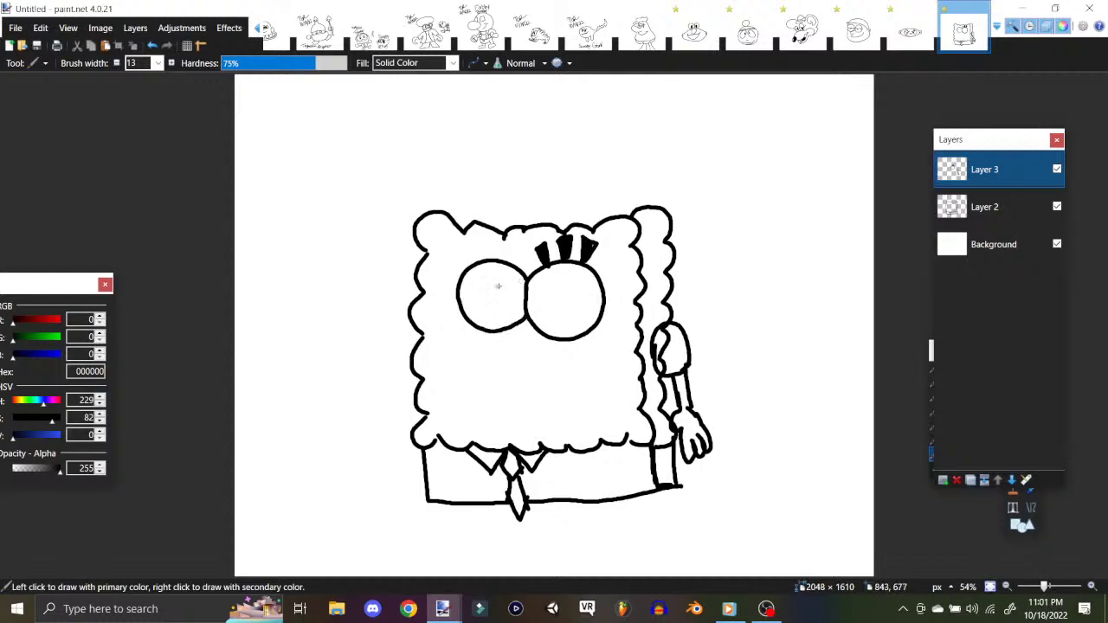
mouse_move(460, 249)
left_mouse_down()
mouse_move(491, 258)
mouse_move(487, 237)
mouse_move(517, 240)
left_mouse_up()
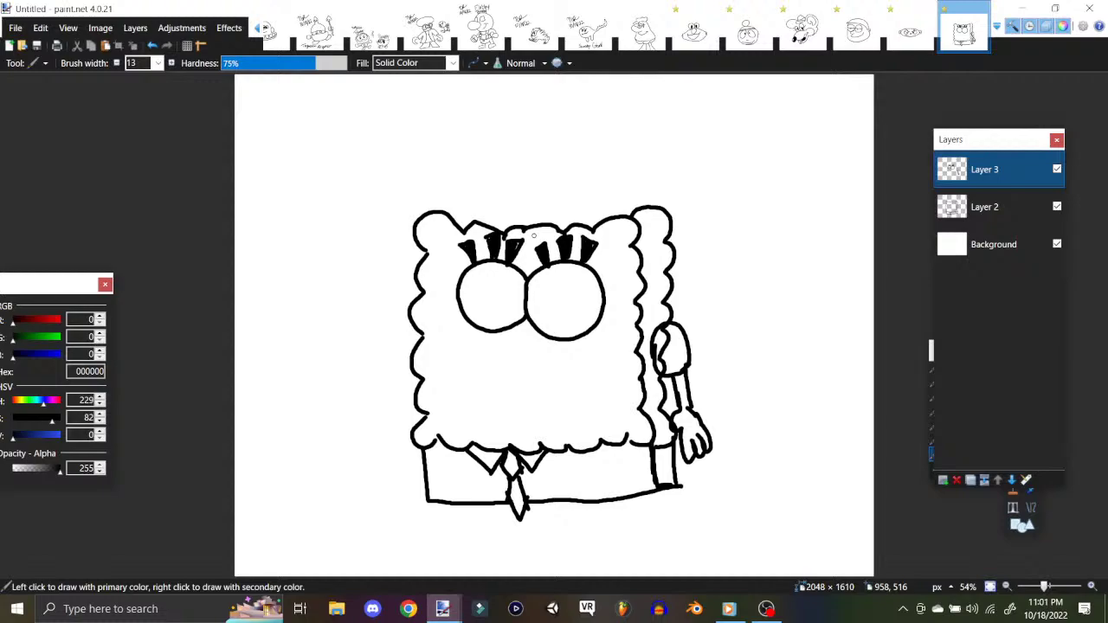
Step: On Layer 2, draw a long rounded nose under the eyes and a slanted smile with two square front teeth
left_click(1042, 494)
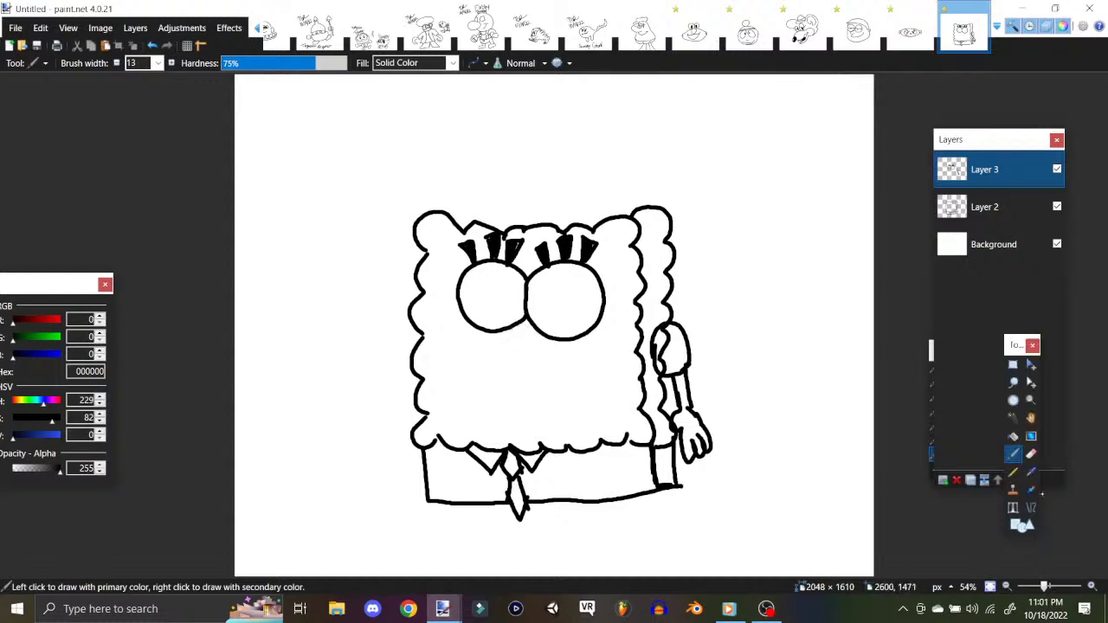
left_click(1013, 418)
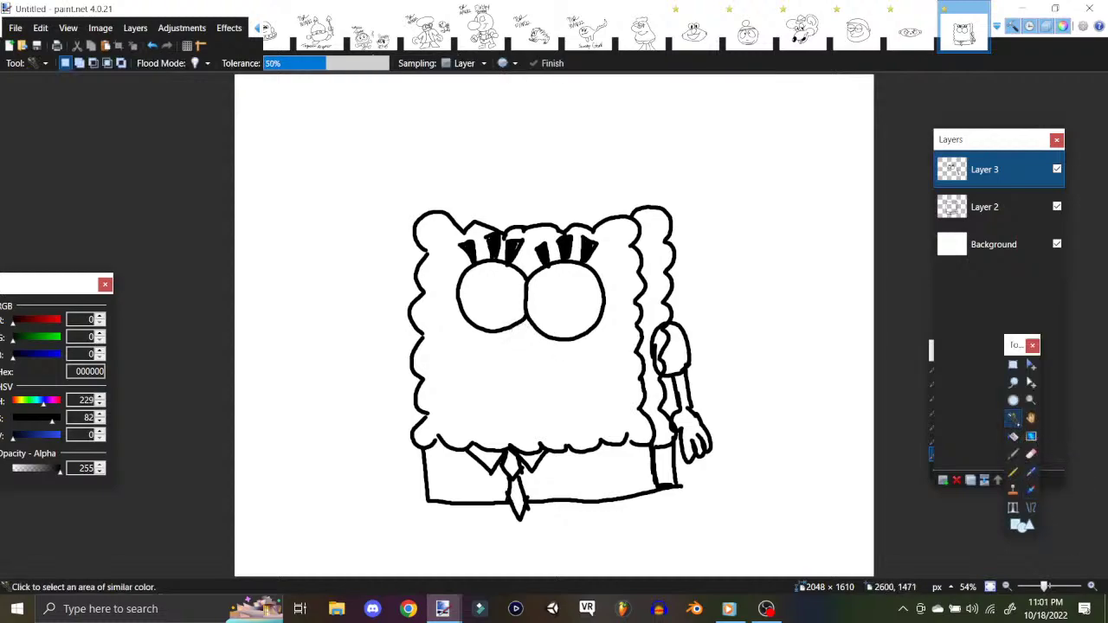
left_click(988, 206)
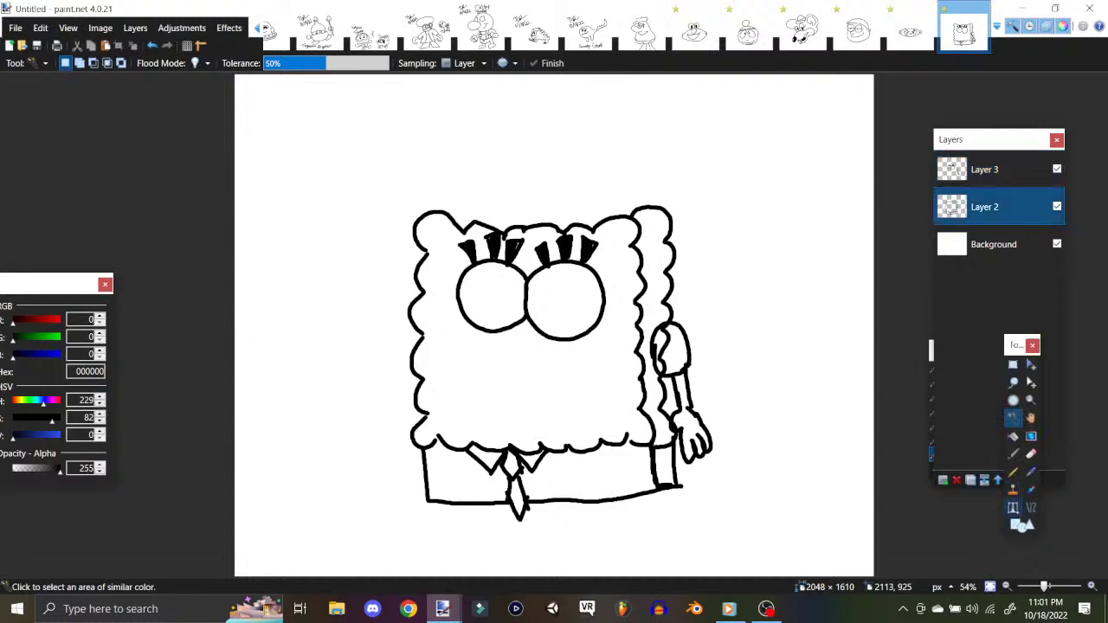
left_click(1014, 453)
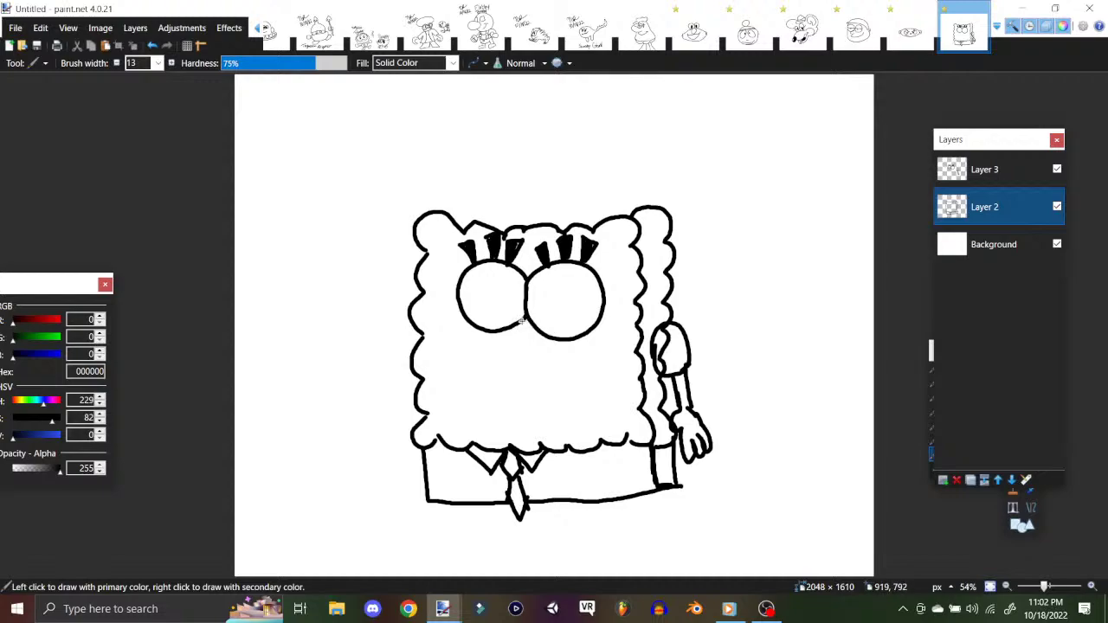
mouse_move(528, 322)
left_mouse_down()
mouse_move(460, 317)
mouse_move(471, 351)
mouse_move(501, 353)
mouse_move(519, 338)
mouse_move(491, 373)
mouse_move(514, 379)
mouse_move(578, 358)
left_mouse_up()
mouse_move(505, 382)
left_mouse_down()
mouse_move(512, 402)
mouse_move(530, 399)
mouse_move(527, 378)
left_mouse_up()
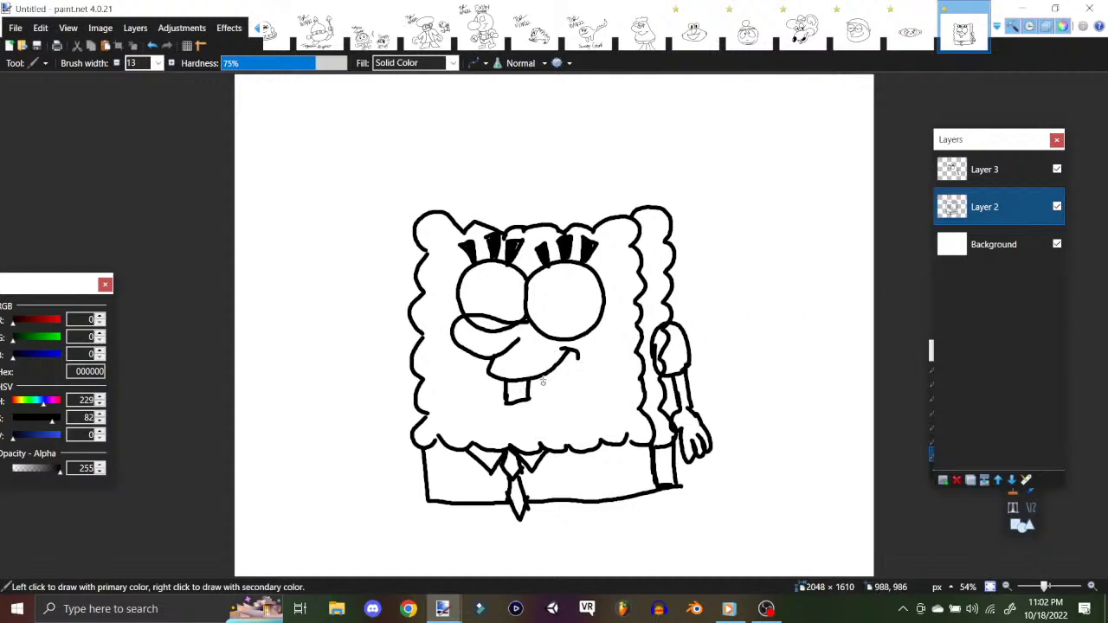
mouse_move(538, 378)
left_mouse_down()
mouse_move(540, 396)
mouse_move(557, 394)
mouse_move(556, 374)
left_mouse_up()
Step: Draw irises with filled black pupils in both eyes, and erase the eye outline on Layer 3 where it crosses the nose
mouse_move(579, 285)
left_mouse_down()
mouse_move(548, 293)
mouse_move(561, 324)
mouse_move(585, 318)
mouse_move(589, 294)
mouse_move(567, 281)
mouse_move(564, 312)
mouse_move(577, 303)
left_mouse_up()
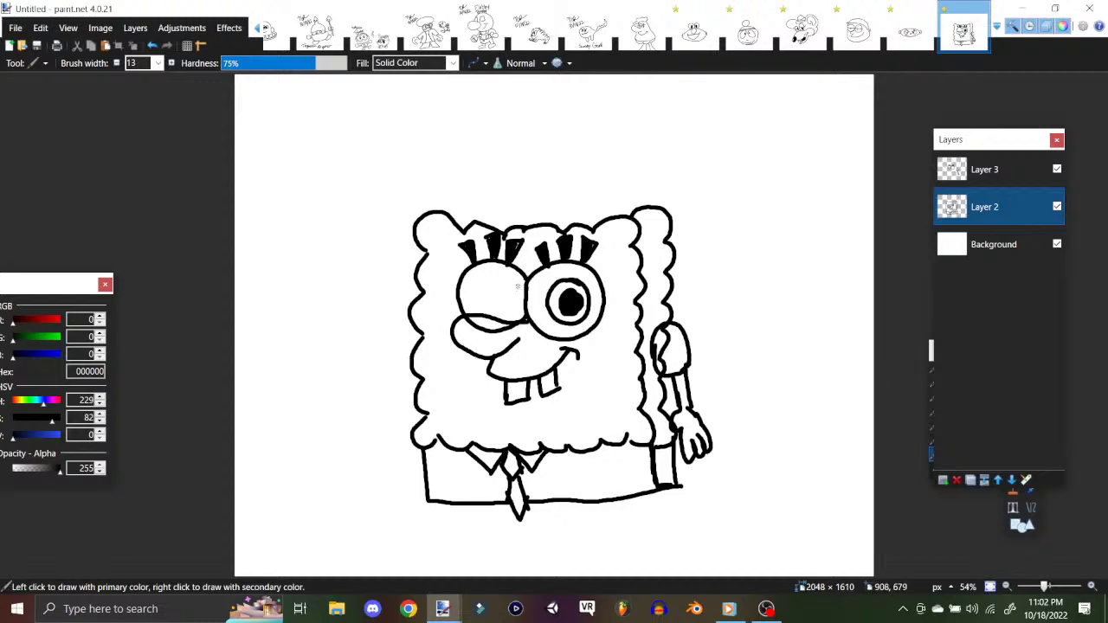
mouse_move(523, 288)
left_mouse_down()
mouse_move(513, 279)
mouse_move(491, 298)
mouse_move(498, 318)
mouse_move(514, 290)
mouse_move(502, 308)
mouse_move(518, 323)
mouse_move(517, 293)
mouse_move(516, 313)
left_mouse_up()
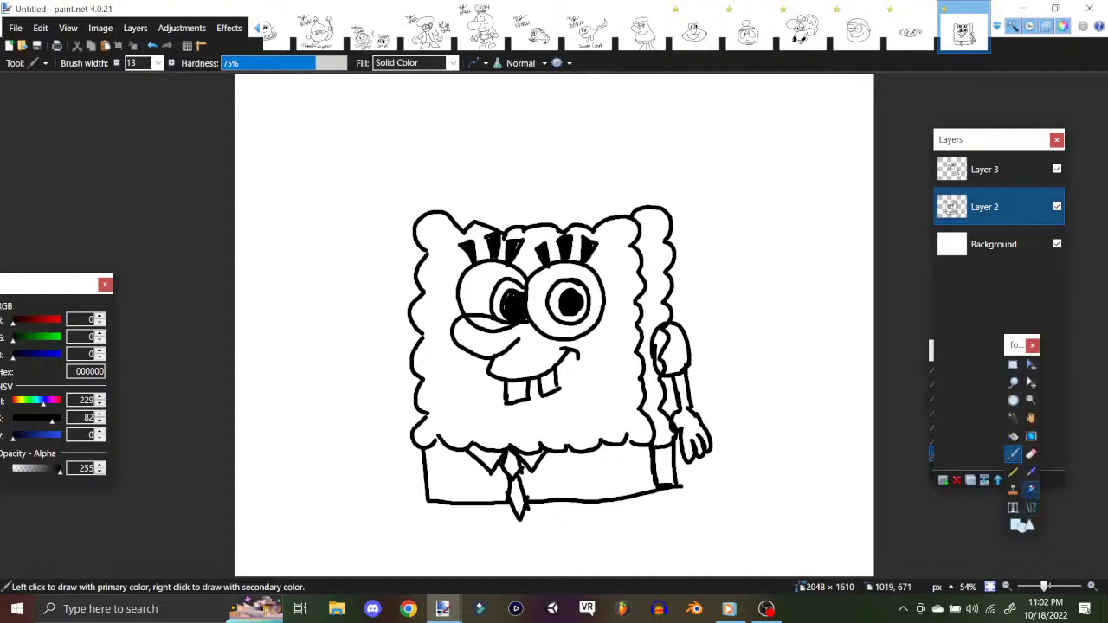
left_click(1029, 454)
left_click(974, 178)
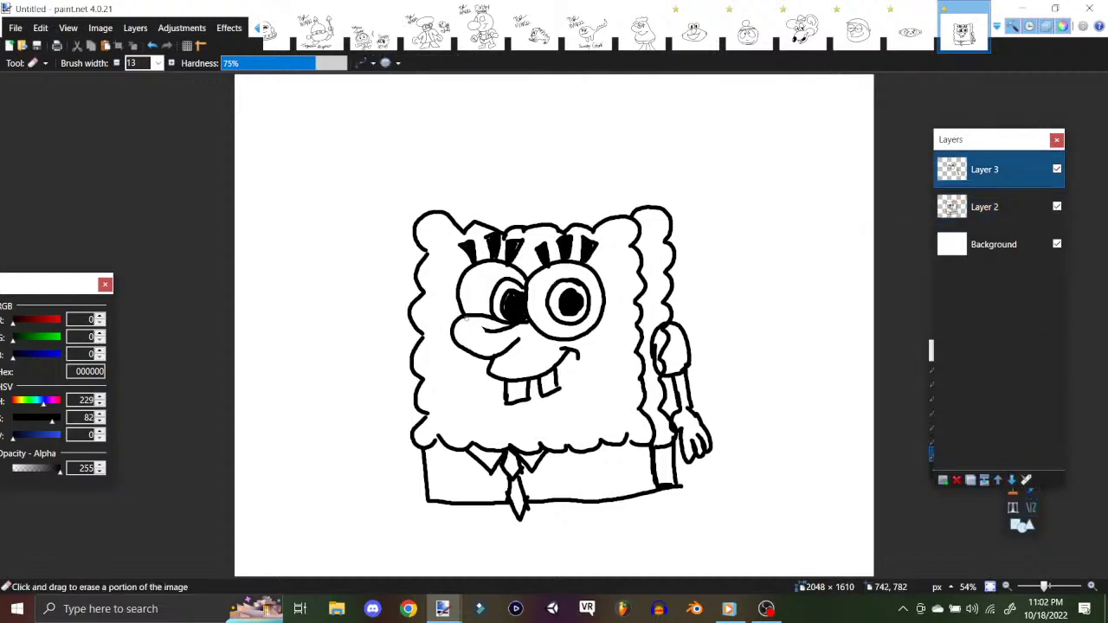
left_click_drag(470, 324, 493, 328)
mouse_move(1015, 490)
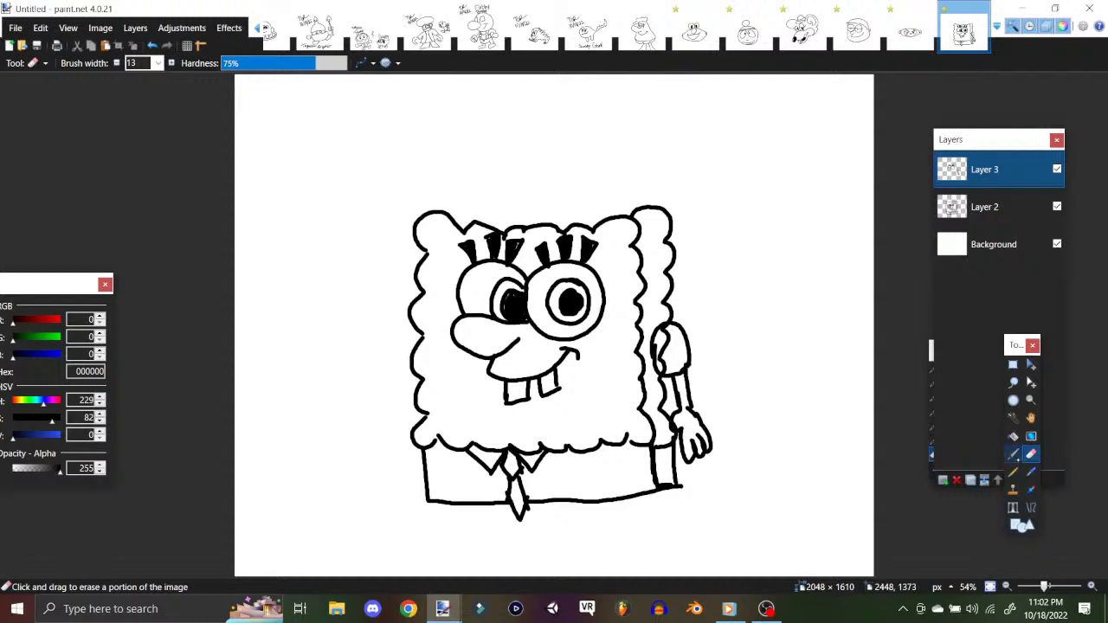
Step: Brush large and small oval sponge holes near the face's corners and along the narrow side of the body on Layer 3
left_click(1014, 454)
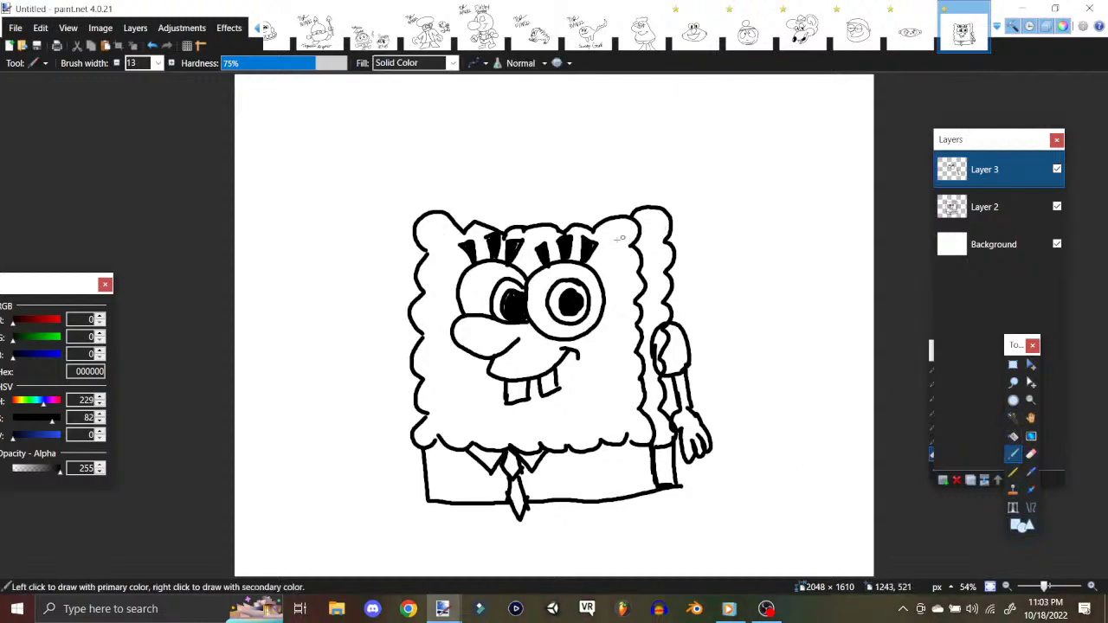
mouse_move(444, 410)
left_mouse_down()
mouse_move(438, 424)
mouse_move(451, 409)
left_mouse_up()
mouse_move(631, 414)
left_mouse_down()
mouse_move(615, 428)
mouse_move(629, 405)
left_mouse_up()
left_click_drag(610, 376, 612, 377)
mouse_move(439, 230)
left_mouse_down()
mouse_move(432, 241)
mouse_move(438, 228)
left_mouse_up()
left_click_drag(439, 267, 442, 267)
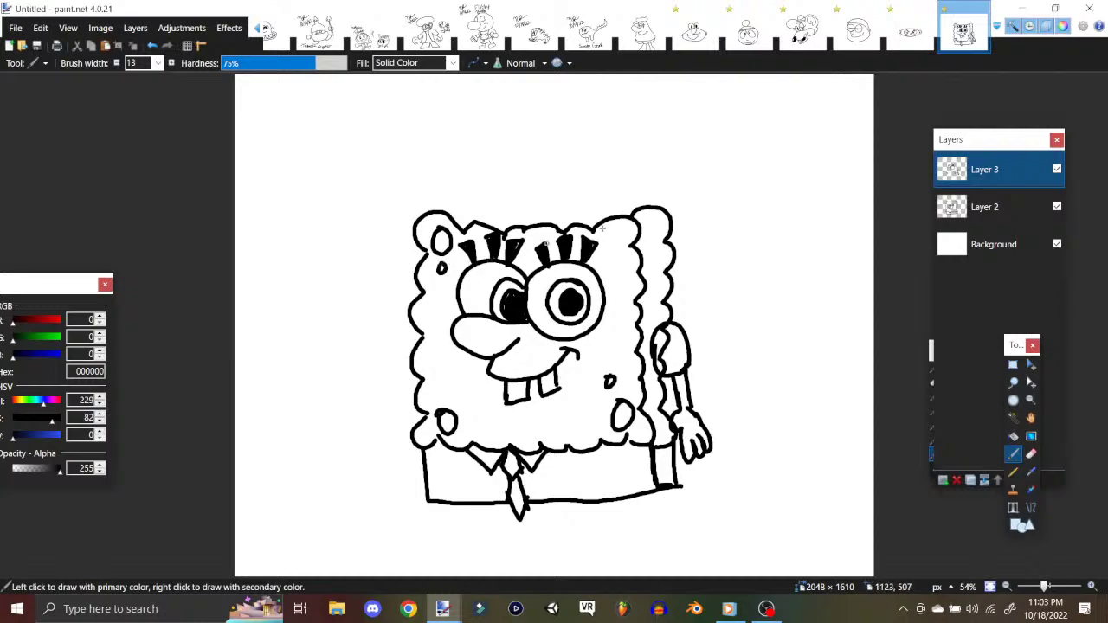
left_click_drag(617, 248, 622, 232)
left_click_drag(658, 244, 655, 246)
left_click_drag(656, 297, 655, 312)
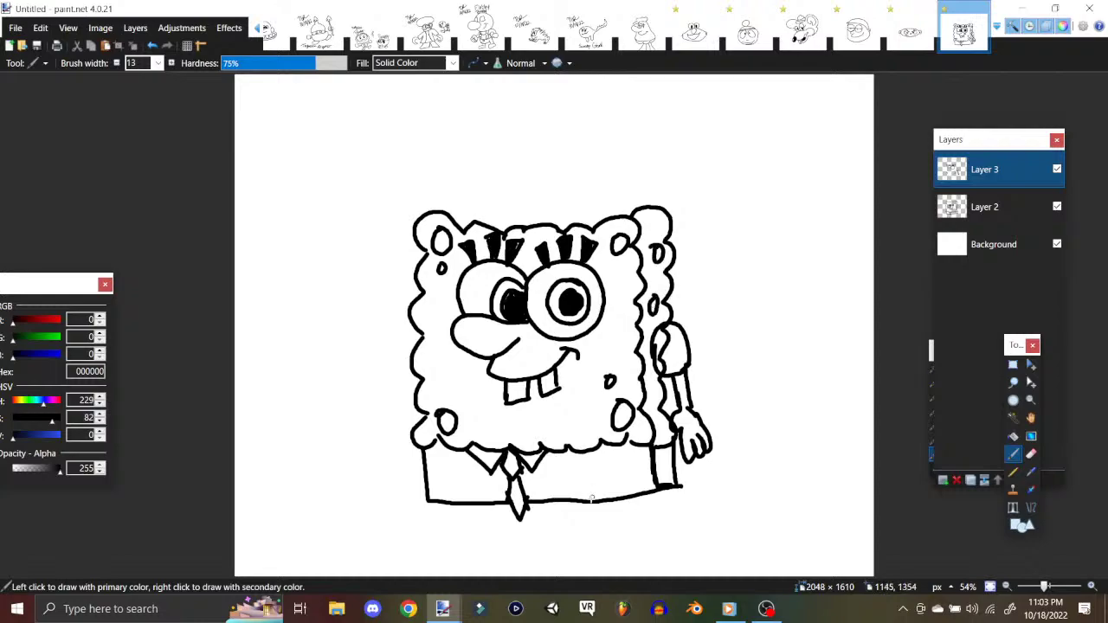
Step: Draw the leg under the wider part of the pants, with a rounded trouser cuff and a striped sock
mouse_move(574, 501)
left_mouse_down()
mouse_move(611, 523)
mouse_move(616, 500)
mouse_move(589, 570)
left_mouse_up()
mouse_move(611, 527)
left_mouse_down()
mouse_move(612, 573)
mouse_move(615, 554)
left_mouse_up()
mouse_move(590, 563)
left_mouse_down()
mouse_move(611, 561)
mouse_move(613, 573)
left_mouse_up()
left_click_drag(472, 505, 477, 560)
left_click_drag(490, 508, 496, 558)
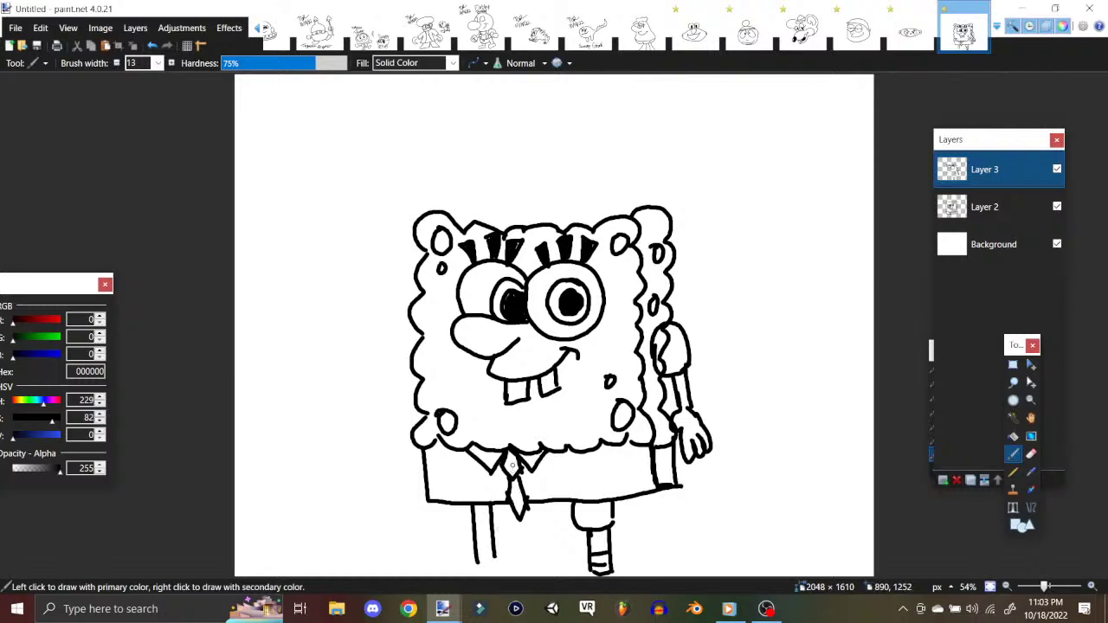
left_click(153, 45)
left_click(153, 45)
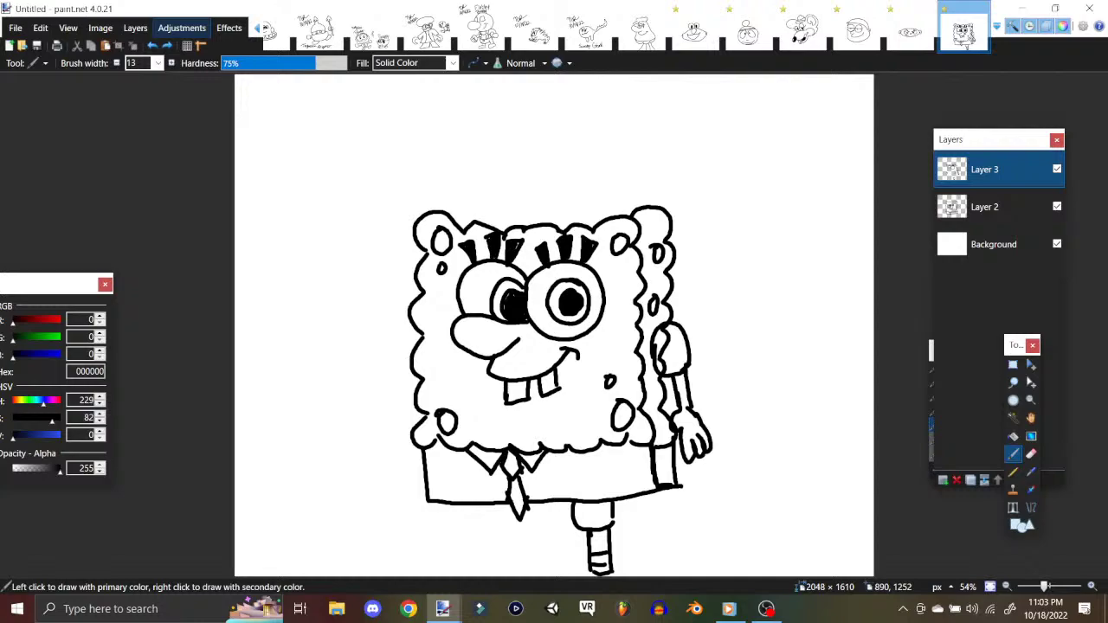
Step: Draw the second leg beneath the other side of the tie, with a matching rounded trouser cuff and striped sock
mouse_move(466, 504)
left_mouse_down()
mouse_move(470, 533)
mouse_move(496, 534)
mouse_move(502, 511)
mouse_move(473, 539)
mouse_move(474, 577)
left_mouse_up()
left_click_drag(491, 534, 494, 575)
mouse_move(475, 554)
left_mouse_down()
mouse_move(494, 553)
mouse_move(492, 563)
left_mouse_up()
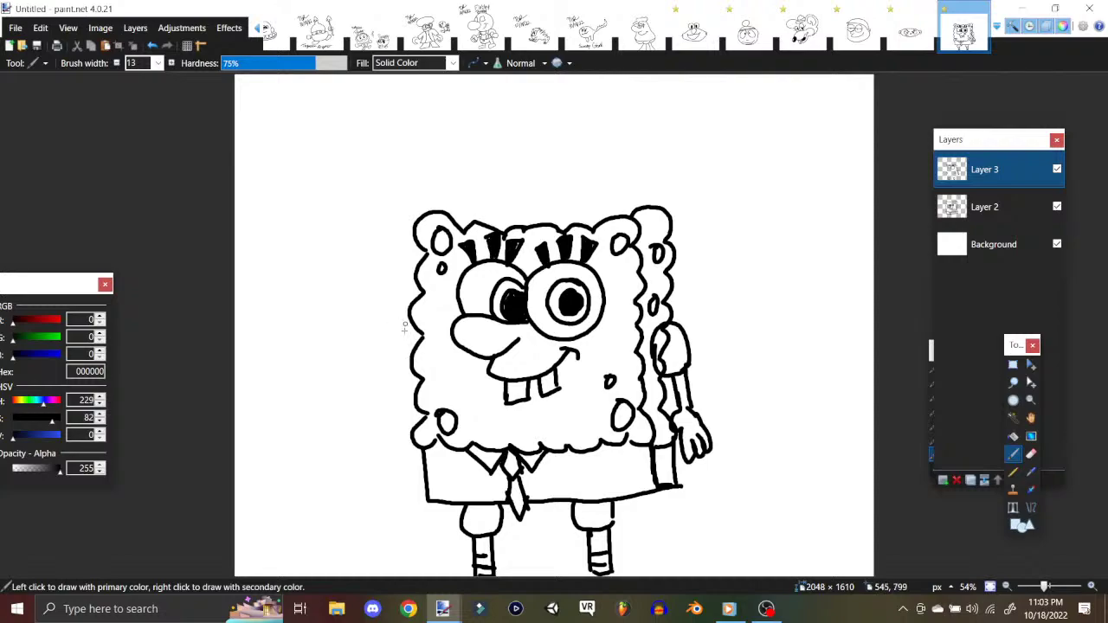
Step: Draw the second sleeved arm and hand on the body's opposite side, and erase the Layer 2 body outline showing inside the first sleeve
left_click(1015, 446)
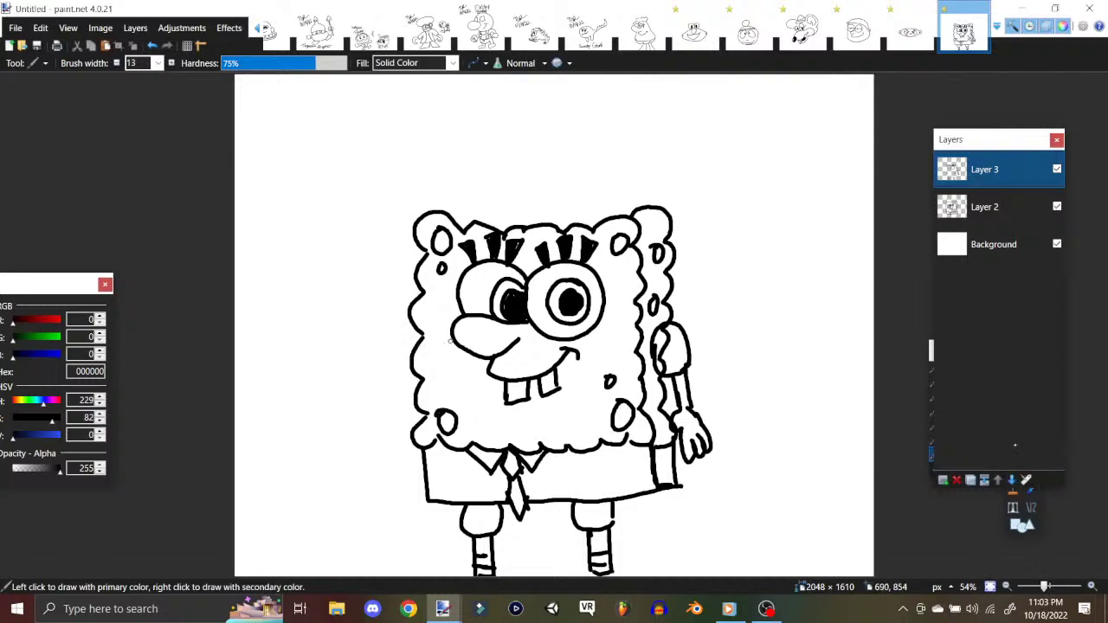
mouse_move(420, 330)
left_mouse_down()
mouse_move(392, 375)
mouse_move(403, 393)
mouse_move(415, 391)
mouse_move(409, 433)
mouse_move(405, 423)
mouse_move(392, 442)
mouse_move(396, 453)
mouse_move(403, 440)
mouse_move(430, 476)
left_mouse_up()
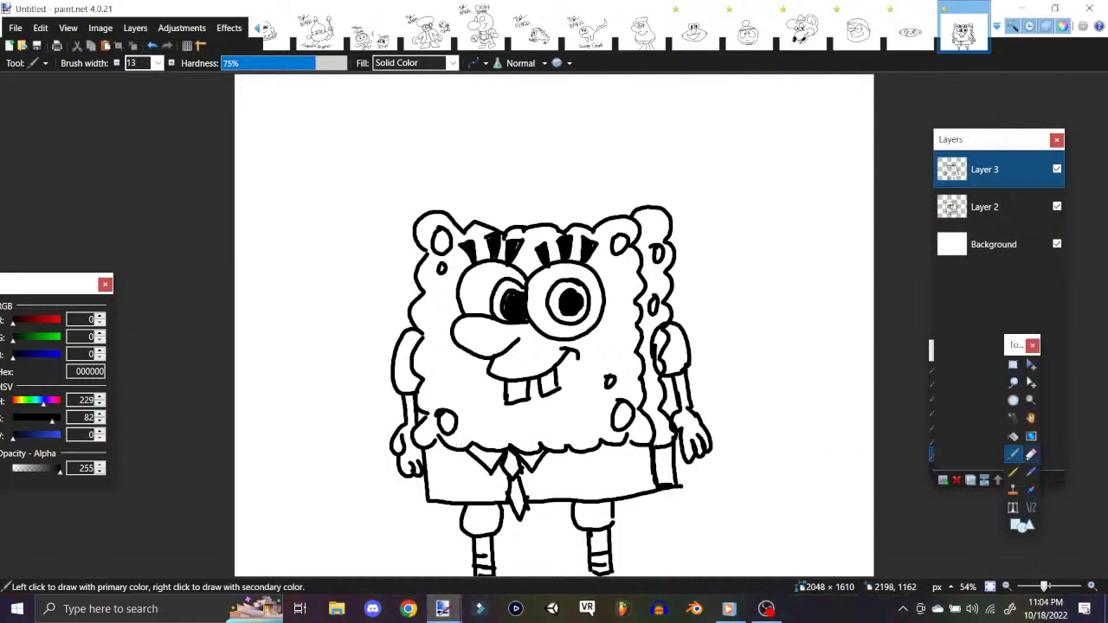
left_click(1031, 448)
left_click(996, 208)
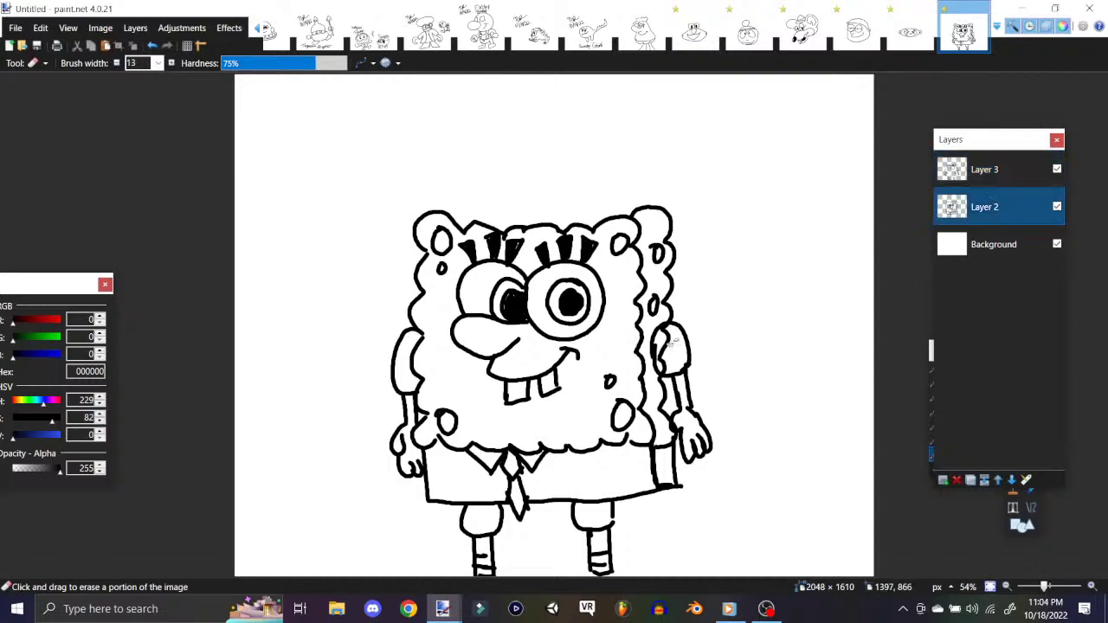
mouse_move(665, 348)
left_mouse_down()
mouse_move(665, 335)
mouse_move(665, 354)
left_mouse_up()
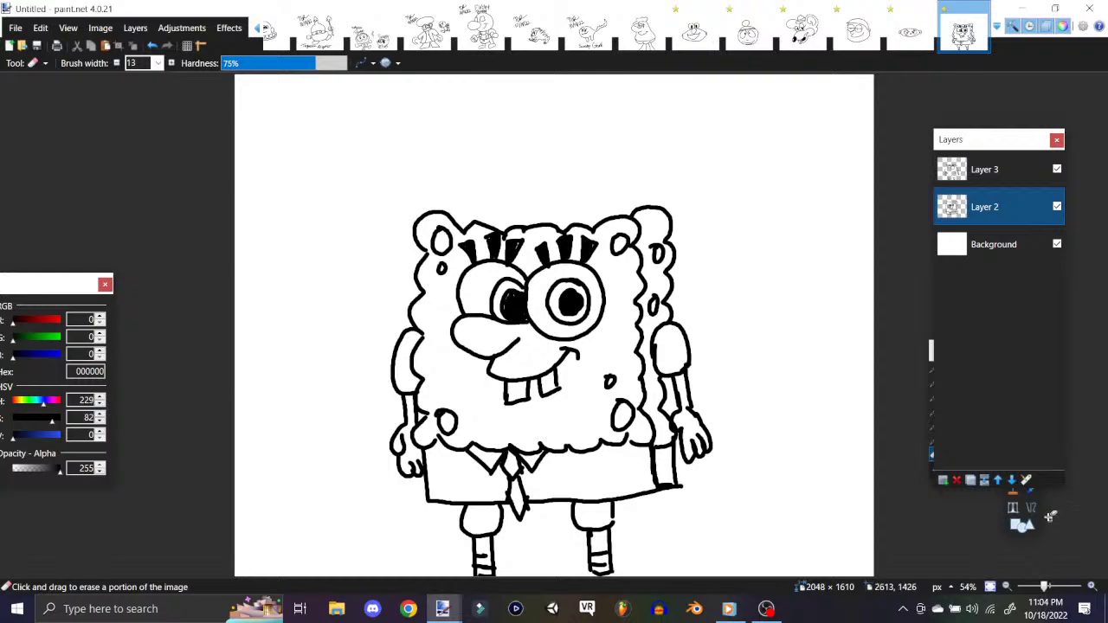
Step: Brush a dashed belt line across the front of the pants and onto the narrow side panel
mouse_move(1018, 507)
left_click(1015, 454)
mouse_move(578, 478)
left_mouse_down()
mouse_move(551, 482)
mouse_move(622, 476)
left_mouse_up()
left_click_drag(497, 484, 440, 491)
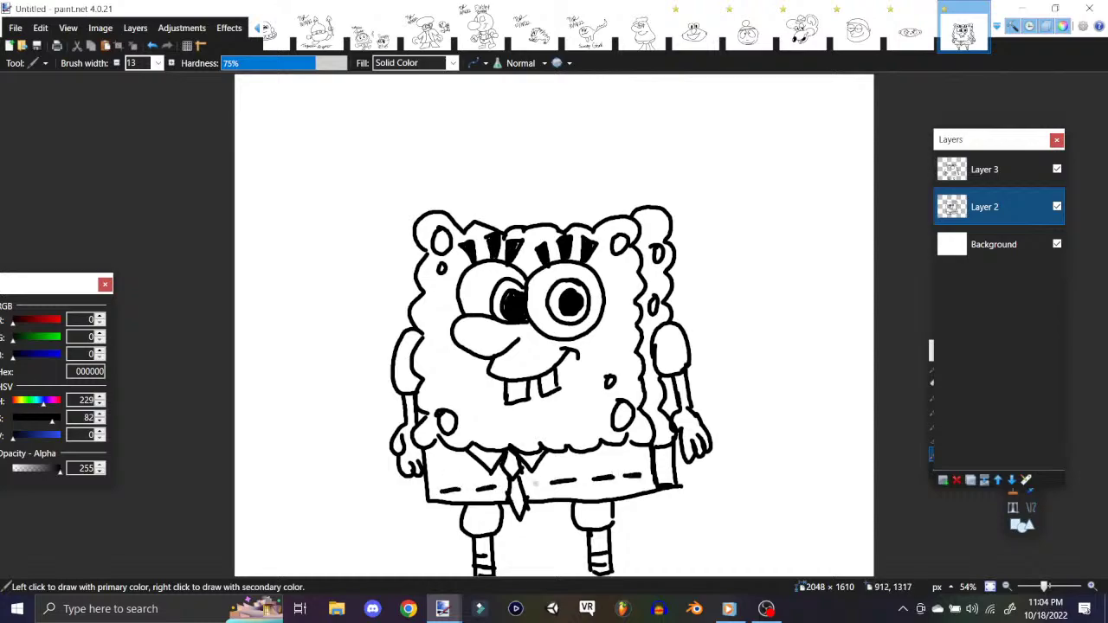
left_click_drag(672, 474, 659, 475)
Step: Draw a snail's head on top of the square character, with two stalks ending in round eyes with dark pupils
mouse_move(452, 214)
left_mouse_down()
mouse_move(458, 200)
mouse_move(493, 197)
left_mouse_up()
mouse_move(457, 153)
left_mouse_down()
mouse_move(476, 193)
mouse_move(447, 145)
mouse_move(452, 103)
mouse_move(479, 143)
mouse_move(466, 153)
mouse_move(456, 132)
mouse_move(478, 121)
mouse_move(463, 132)
left_mouse_up()
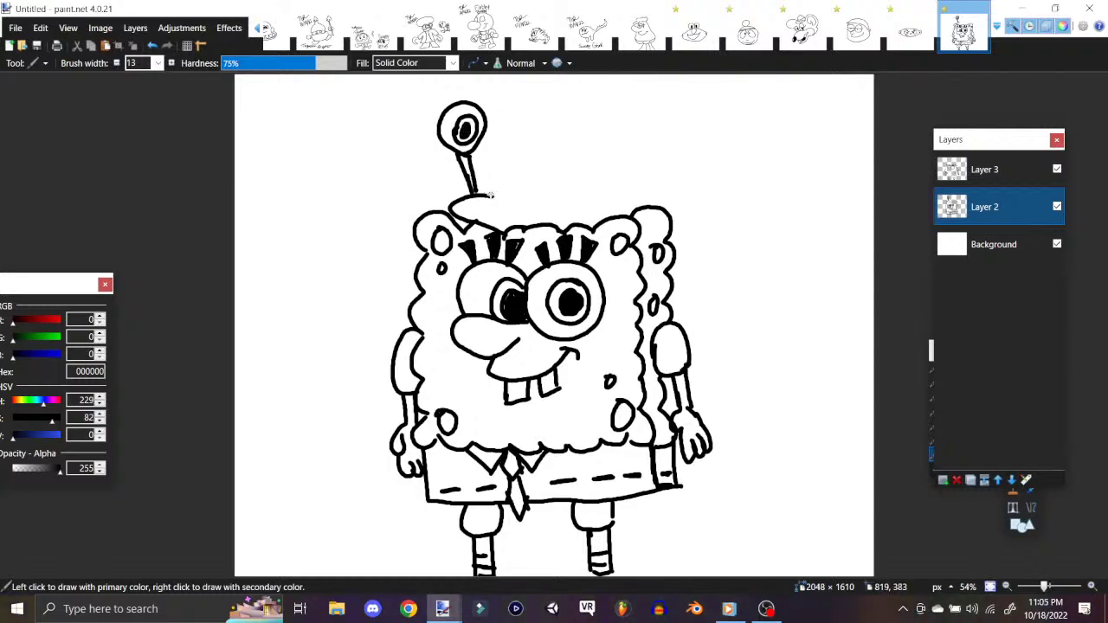
mouse_move(494, 197)
left_mouse_down()
mouse_move(501, 159)
mouse_move(514, 156)
mouse_move(493, 132)
mouse_move(537, 128)
mouse_move(508, 154)
mouse_move(523, 123)
mouse_move(511, 149)
mouse_move(516, 135)
left_mouse_up()
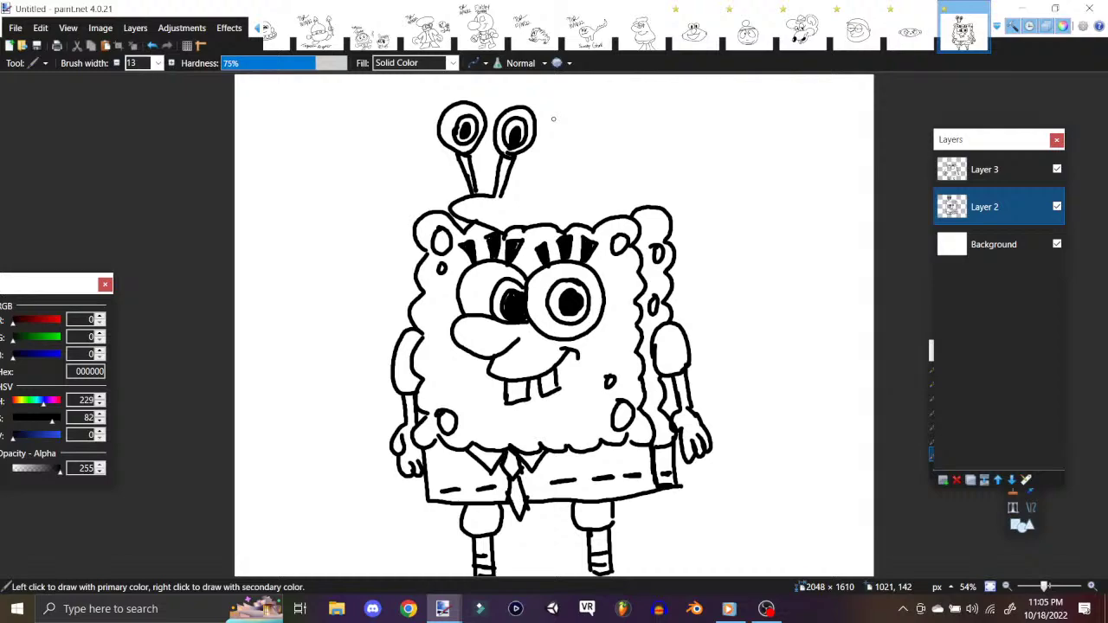
Step: Extend the snail's flat body across the head and draw a large rounded shell with an inner spiral and small spots
mouse_move(509, 198)
left_mouse_down()
mouse_move(586, 211)
mouse_move(531, 196)
mouse_move(543, 182)
mouse_move(629, 184)
left_mouse_up()
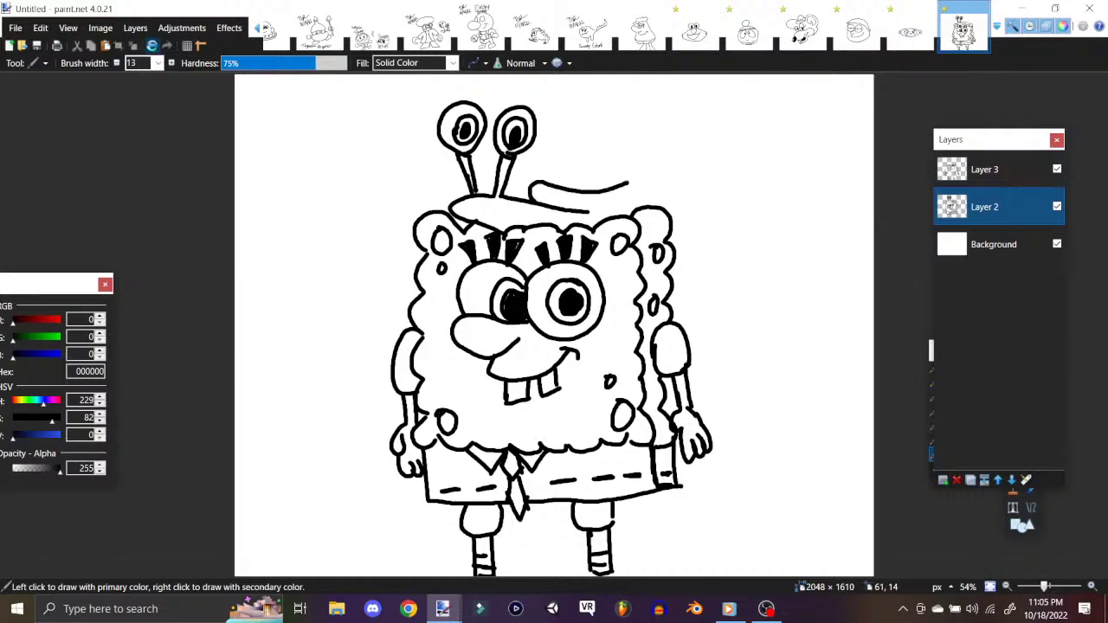
left_click(152, 45)
mouse_move(526, 195)
left_mouse_down()
mouse_move(571, 120)
mouse_move(600, 107)
mouse_move(656, 100)
mouse_move(695, 121)
mouse_move(701, 170)
mouse_move(663, 219)
mouse_move(579, 209)
mouse_move(616, 213)
mouse_move(580, 163)
mouse_move(617, 124)
mouse_move(654, 137)
mouse_move(602, 178)
mouse_move(610, 149)
mouse_move(628, 167)
mouse_move(678, 132)
mouse_move(677, 164)
left_mouse_up()
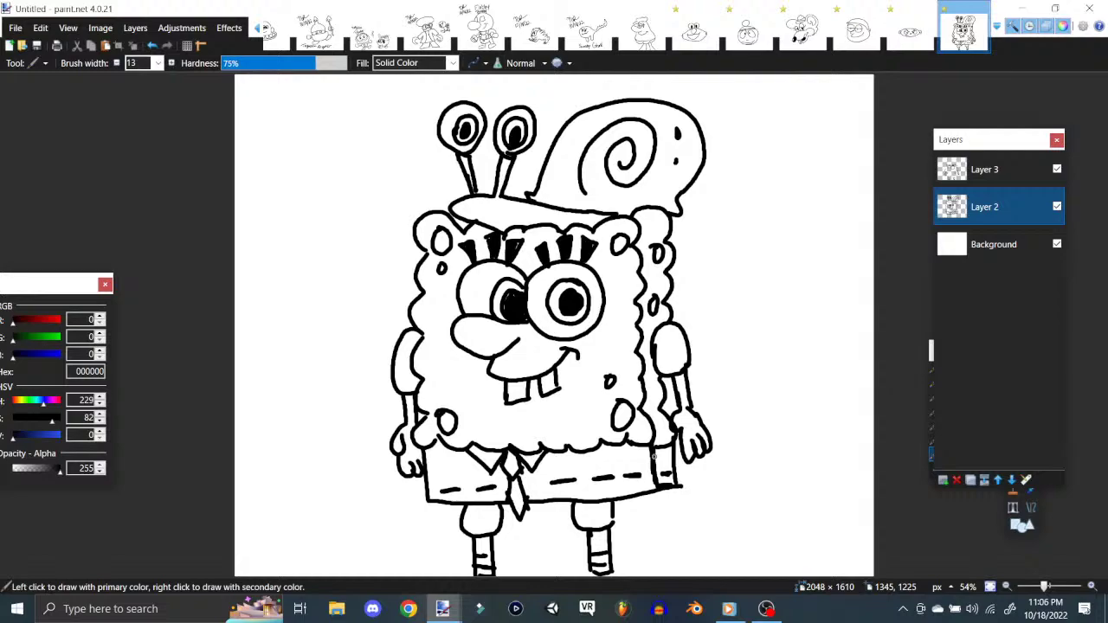
left_click_drag(505, 426, 563, 419)
mouse_move(565, 355)
left_mouse_down()
mouse_move(563, 392)
mouse_move(533, 421)
mouse_move(508, 423)
left_mouse_up()
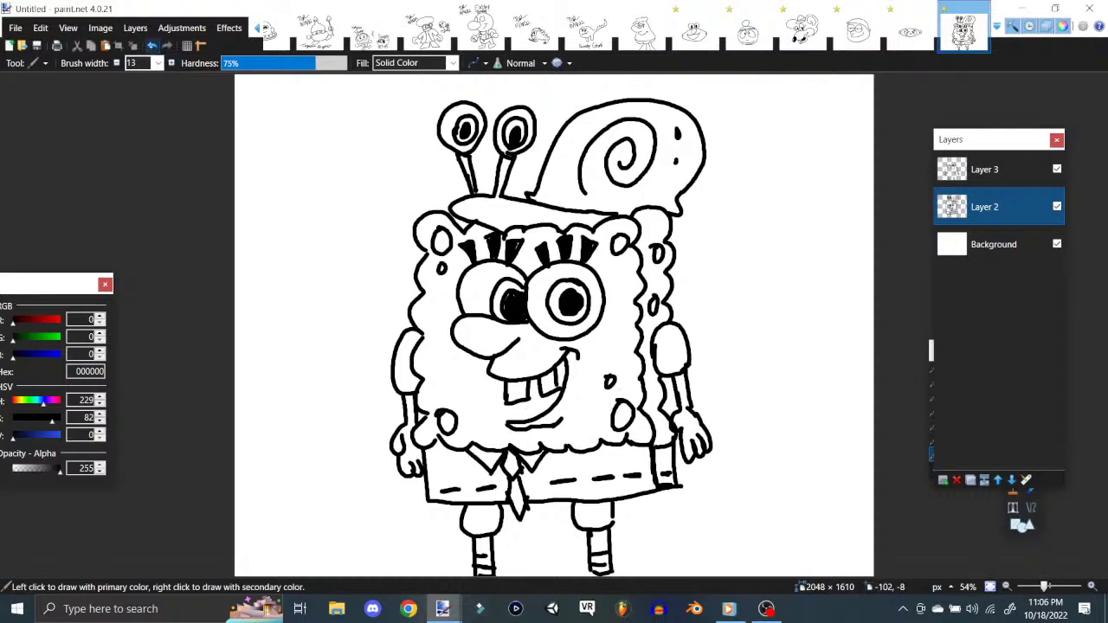
left_click(152, 45)
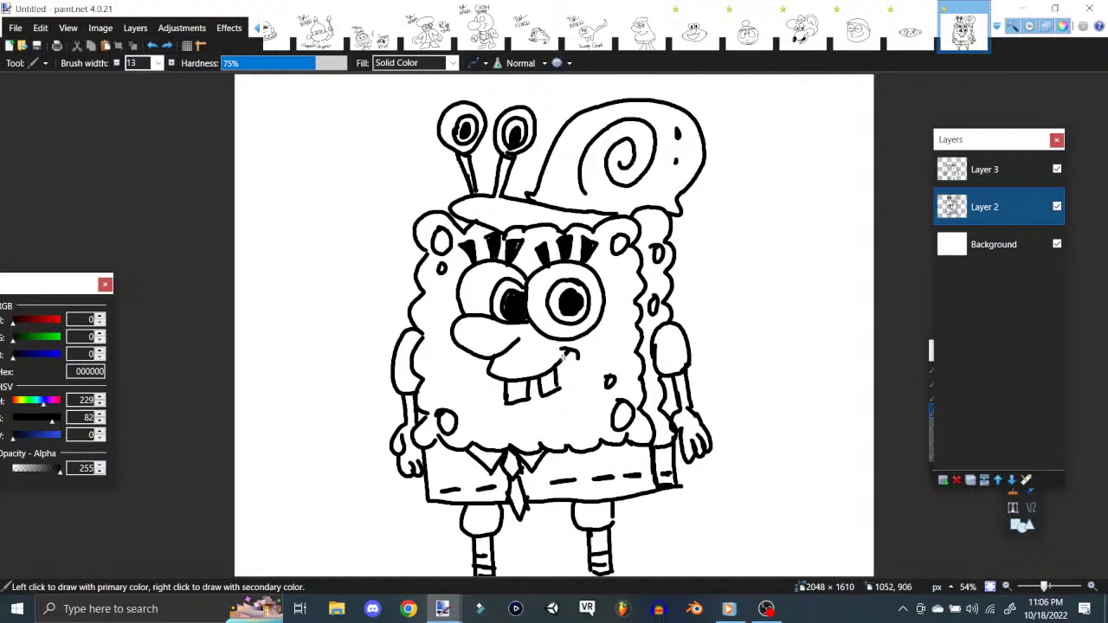
Step: Draw the sponge character's open mouth with a tongue and chin curve below the teeth, and fill the inside of the mouth black
mouse_move(564, 356)
left_mouse_down()
mouse_move(557, 420)
mouse_move(525, 433)
mouse_move(503, 422)
mouse_move(517, 432)
left_mouse_up()
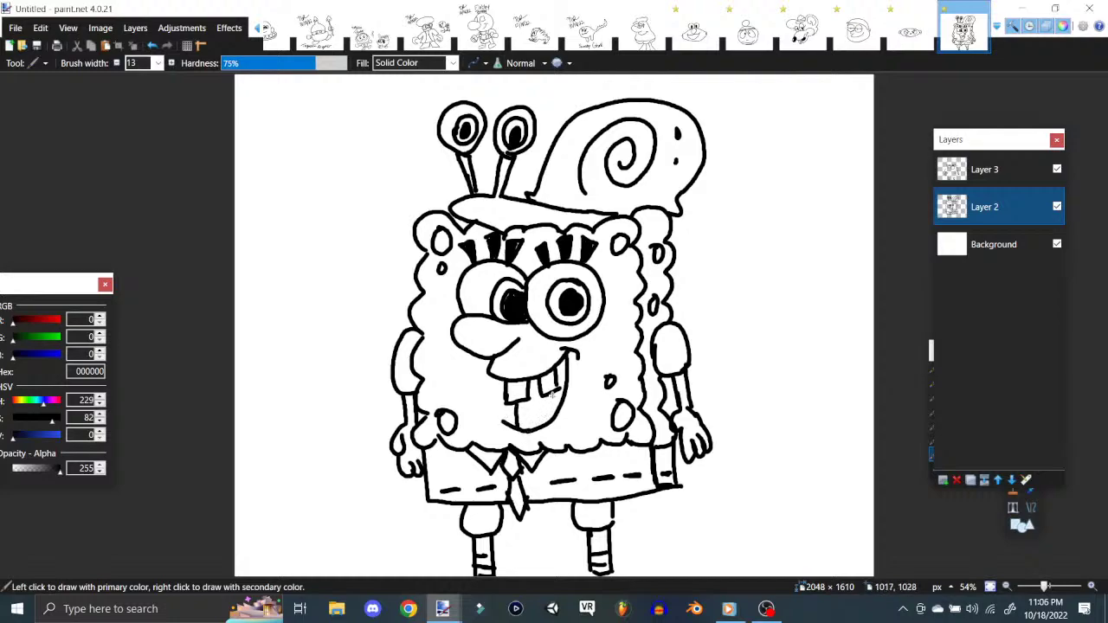
left_click_drag(559, 391, 536, 431)
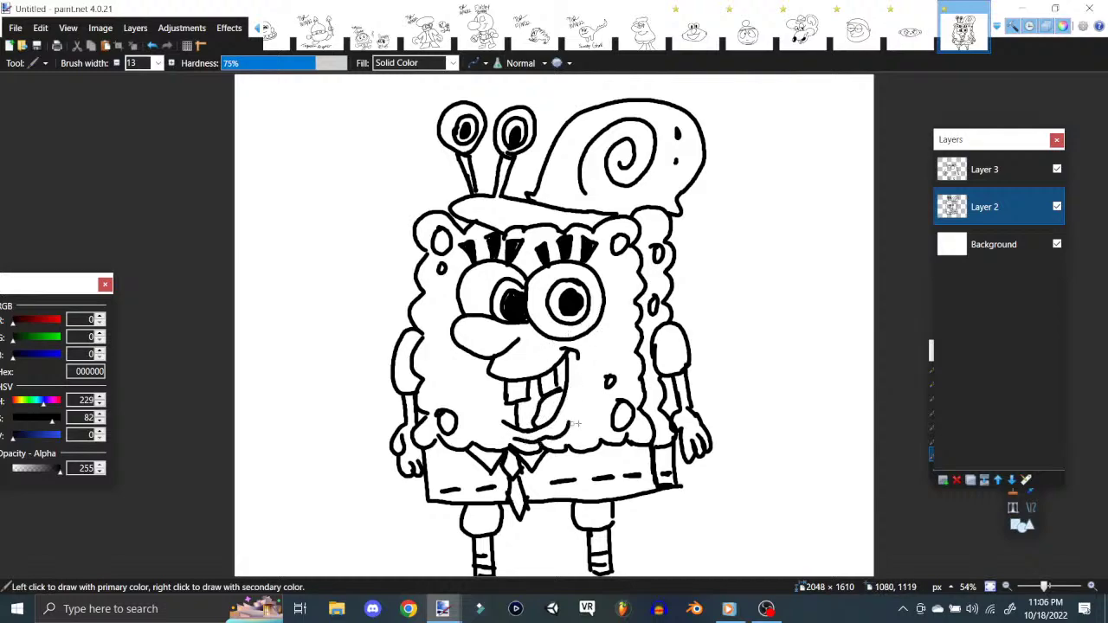
mouse_move(511, 411)
left_mouse_down()
mouse_move(532, 427)
mouse_move(532, 386)
mouse_move(532, 417)
mouse_move(563, 363)
mouse_move(564, 390)
mouse_move(565, 361)
mouse_move(553, 420)
mouse_move(557, 410)
left_mouse_up()
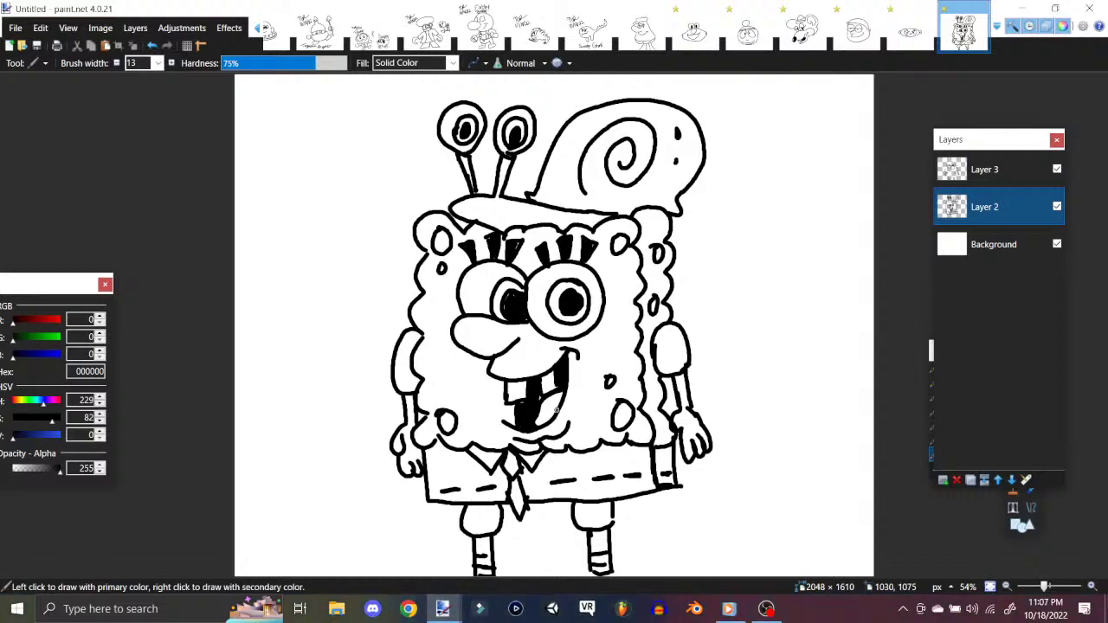
mouse_move(448, 205)
left_mouse_down()
mouse_move(544, 223)
mouse_move(582, 217)
left_mouse_up()
left_click(152, 45)
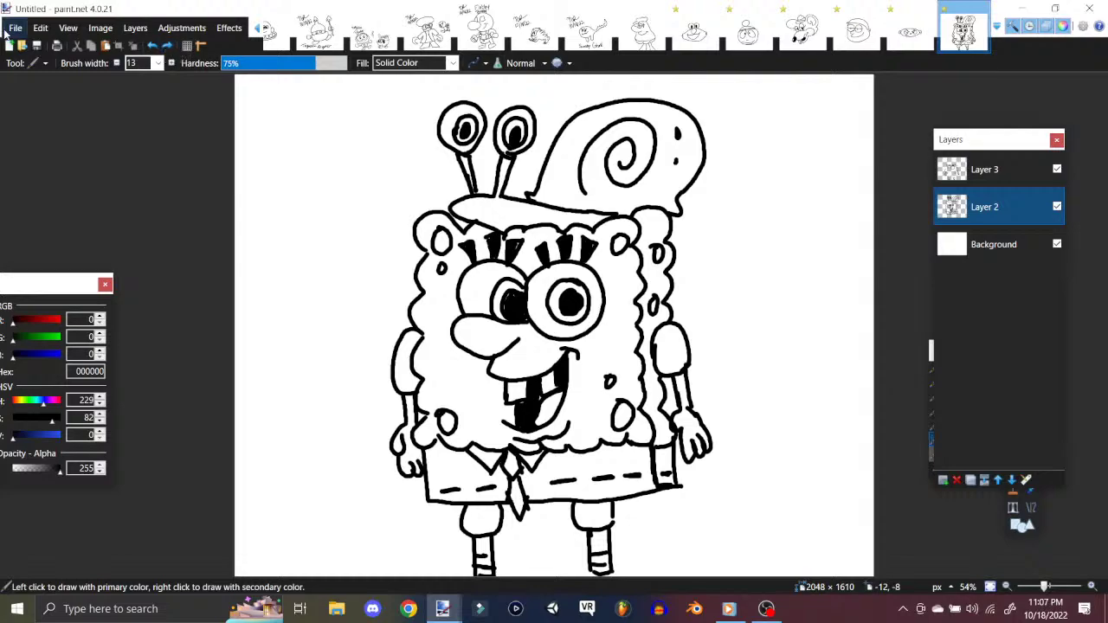
Step: Save the drawing in the Drawings folder as a paint.net file named Spongebob
left_click(14, 31)
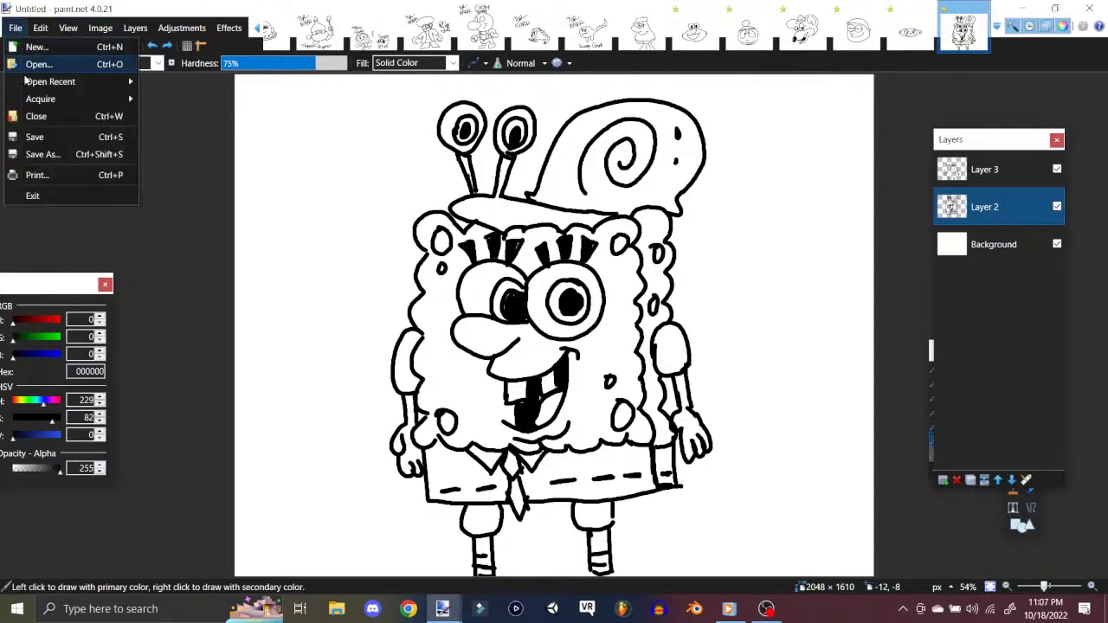
left_click(29, 154)
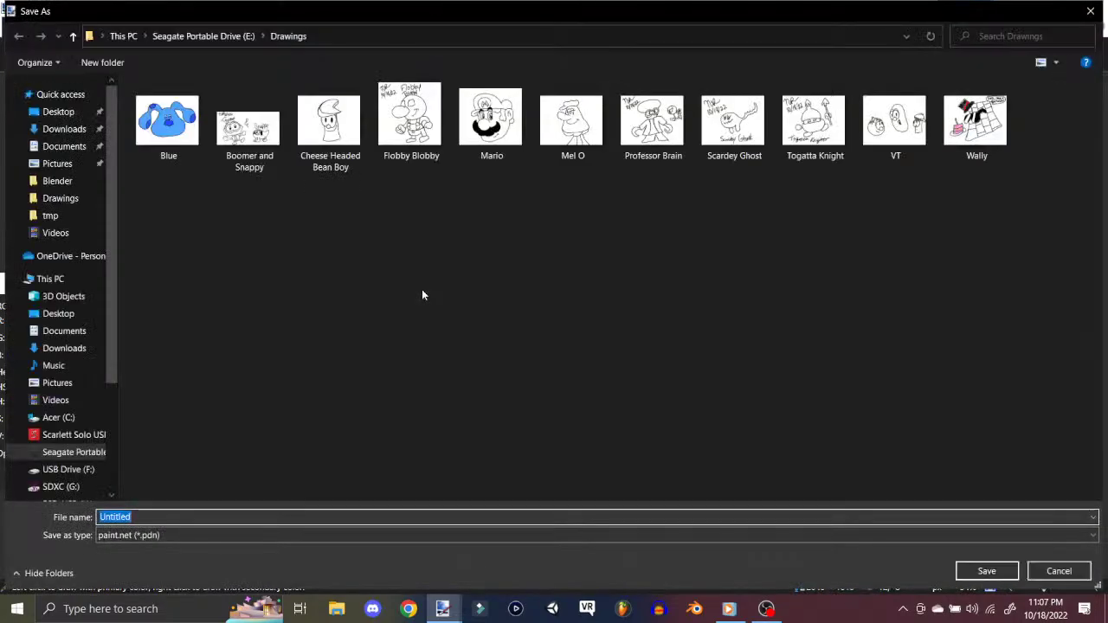
type("Spongebob")
key("Return")
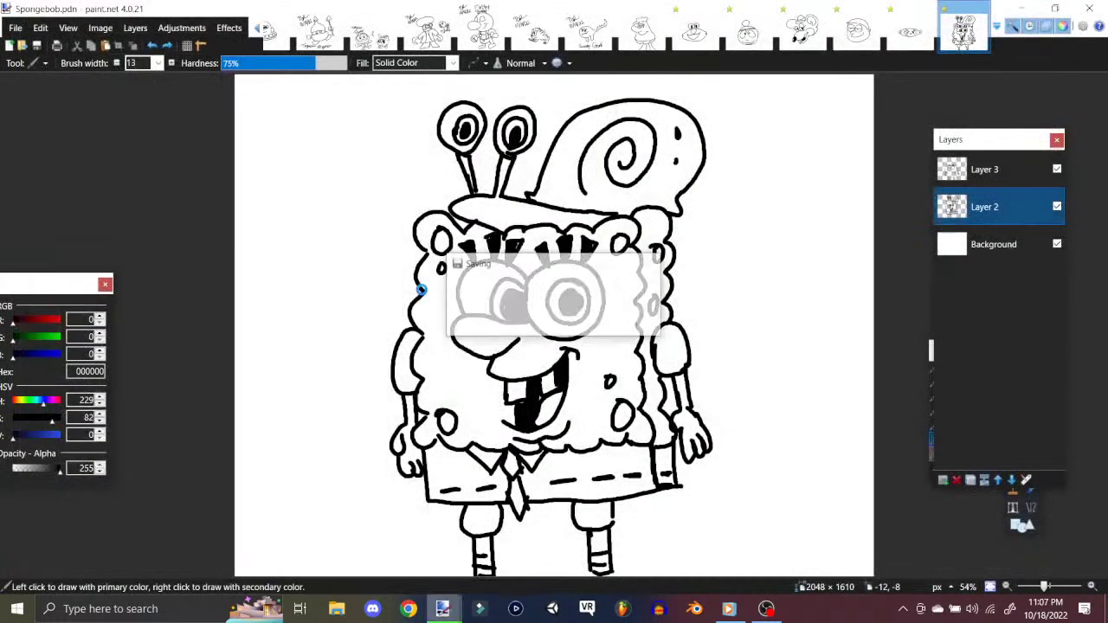
Step: Create a new 2048 × 1610 image and add an empty Layer 2 above the background
left_click(10, 45)
left_click(520, 394)
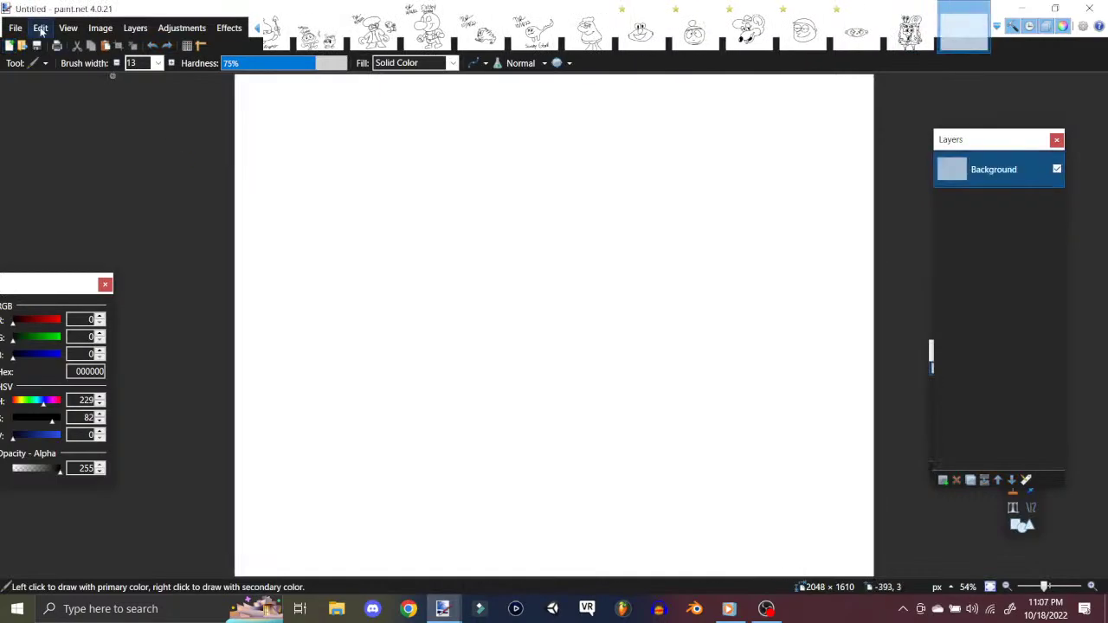
left_click(135, 28)
left_click(169, 42)
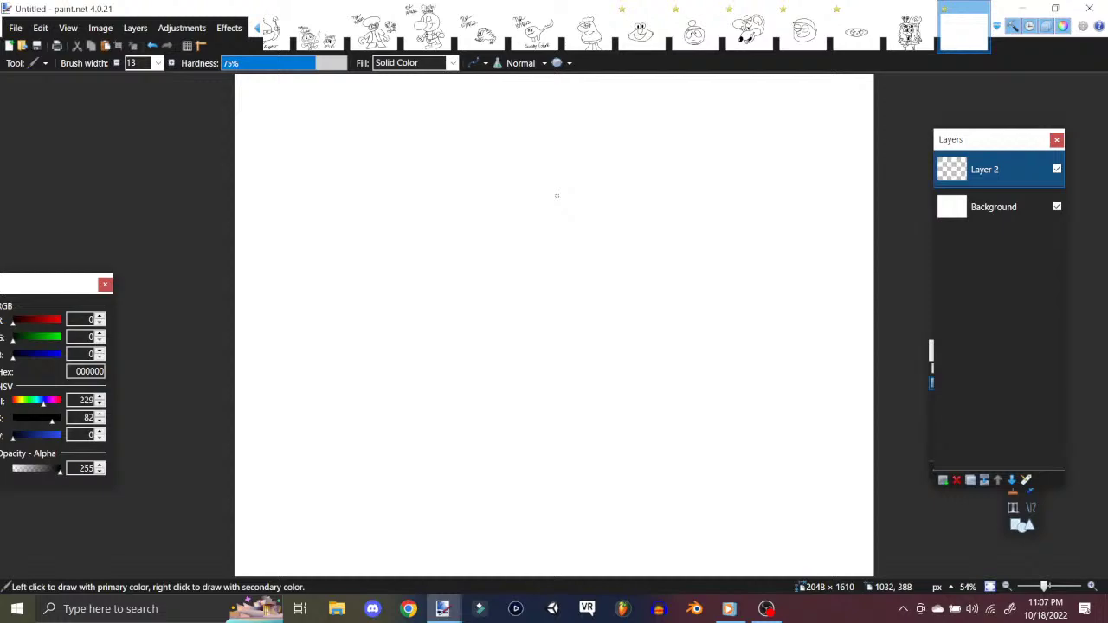
Step: Draw a large round body with two tall oval eyes shaded black, a small open mouth and short blush marks on both cheeks
mouse_move(590, 268)
left_mouse_down()
mouse_move(567, 247)
mouse_move(437, 275)
mouse_move(468, 473)
mouse_move(666, 309)
mouse_move(547, 245)
left_mouse_up()
mouse_move(549, 352)
left_mouse_down()
mouse_move(547, 309)
mouse_move(549, 350)
left_mouse_up()
left_click_drag(551, 282, 571, 314)
mouse_move(559, 354)
left_mouse_down()
mouse_move(551, 342)
mouse_move(561, 365)
mouse_move(571, 350)
mouse_move(552, 325)
mouse_move(561, 336)
mouse_move(572, 322)
left_mouse_up()
mouse_move(482, 350)
left_mouse_down()
mouse_move(505, 364)
mouse_move(482, 350)
left_mouse_up()
mouse_move(482, 282)
left_mouse_down()
mouse_move(483, 342)
mouse_move(498, 338)
mouse_move(501, 357)
mouse_move(483, 346)
mouse_move(495, 347)
mouse_move(487, 385)
mouse_move(521, 406)
mouse_move(544, 443)
mouse_move(526, 407)
mouse_move(544, 399)
mouse_move(523, 402)
left_mouse_up()
mouse_move(590, 383)
left_mouse_down()
mouse_move(615, 368)
mouse_move(590, 383)
left_mouse_up()
left_click_drag(451, 418, 470, 405)
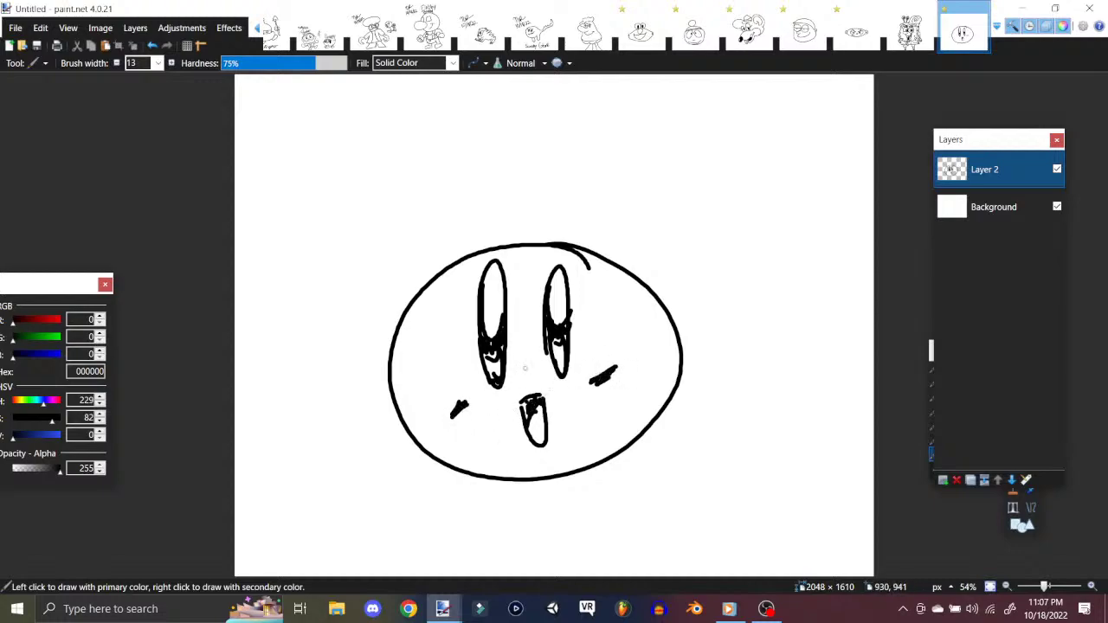
Step: Draw two rounded arms, one raised, and two oval feet around the body, erasing the body outline inside the larger foot
mouse_move(616, 262)
left_mouse_down()
mouse_move(642, 185)
mouse_move(646, 279)
left_mouse_up()
mouse_move(389, 340)
left_mouse_down()
mouse_move(371, 350)
mouse_move(394, 418)
left_mouse_up()
mouse_move(467, 474)
left_mouse_down()
mouse_move(432, 488)
mouse_move(537, 477)
left_mouse_up()
mouse_move(620, 452)
left_mouse_down()
mouse_move(718, 353)
mouse_move(618, 459)
left_mouse_up()
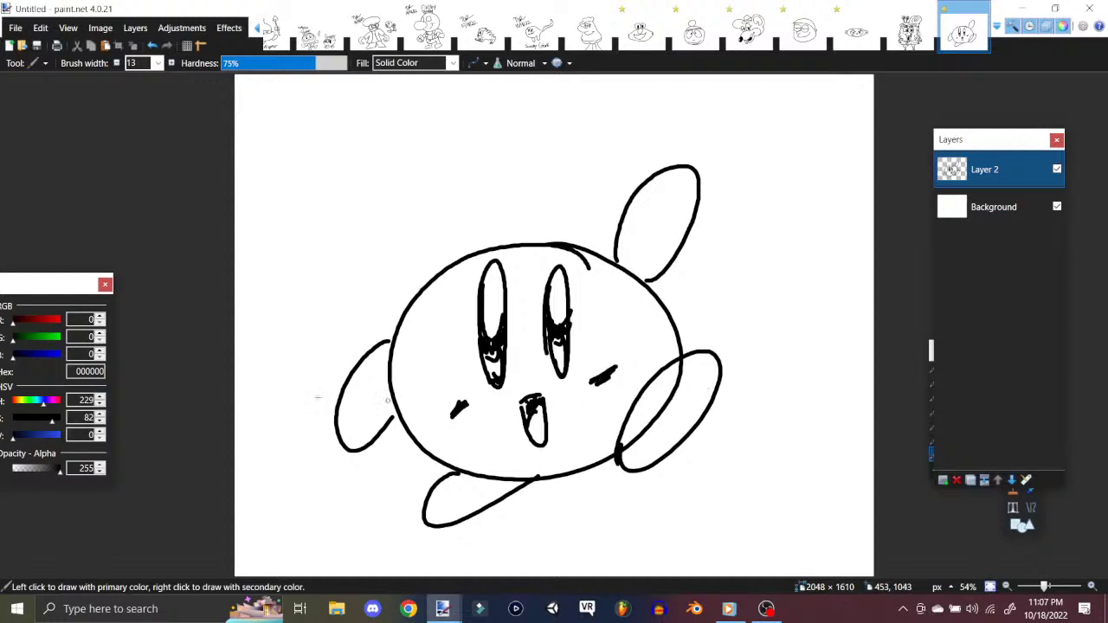
key("F5")
left_click(1031, 453)
mouse_move(679, 379)
left_mouse_down()
mouse_move(666, 408)
mouse_move(680, 364)
mouse_move(634, 440)
left_mouse_up()
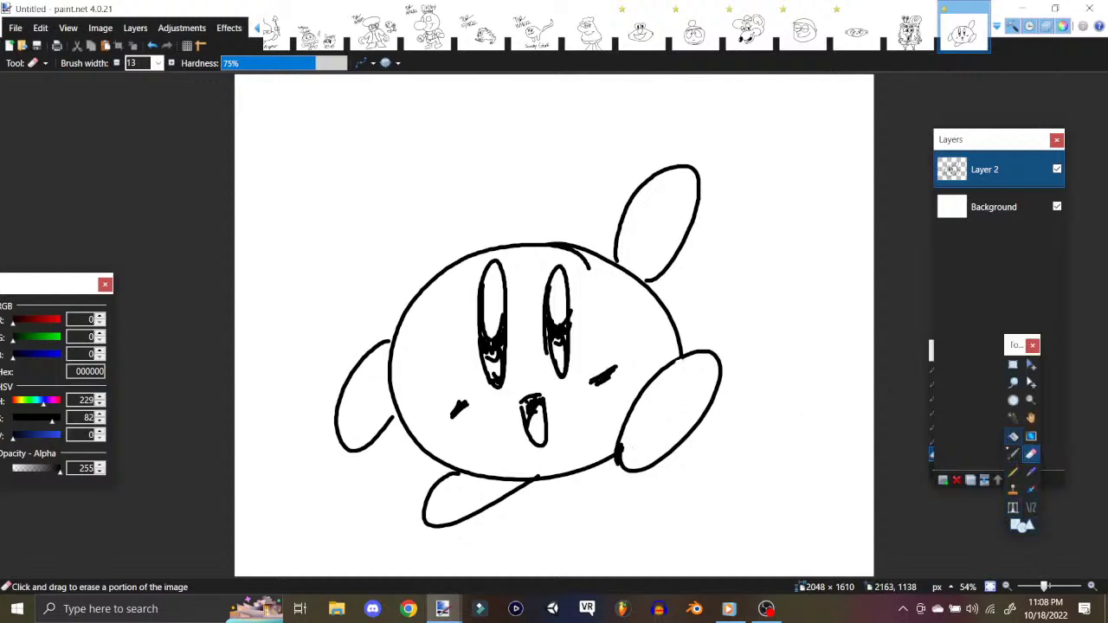
Step: Brush a curved sole line along the larger foot and draw a small star above the body
key("b")
mouse_move(716, 374)
left_mouse_down()
mouse_move(692, 387)
mouse_move(675, 447)
mouse_move(656, 436)
mouse_move(641, 470)
left_mouse_up()
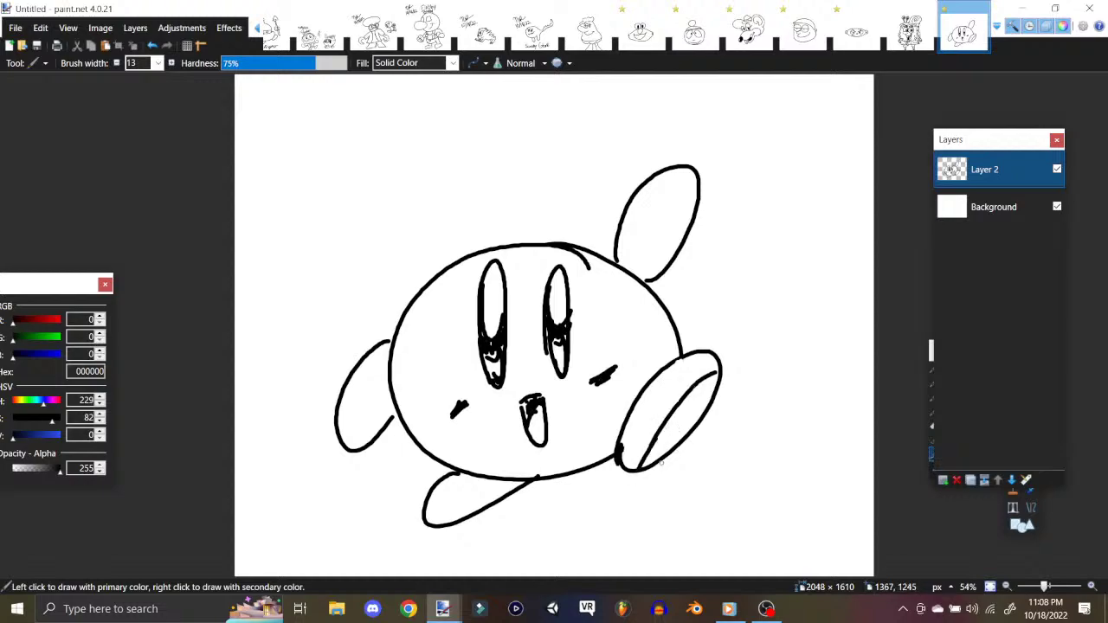
mouse_move(412, 208)
left_mouse_down()
mouse_move(409, 171)
mouse_move(420, 197)
mouse_move(398, 231)
mouse_move(421, 217)
mouse_move(414, 231)
mouse_move(426, 249)
mouse_move(432, 224)
mouse_move(460, 232)
mouse_move(450, 210)
mouse_move(468, 180)
left_mouse_up()
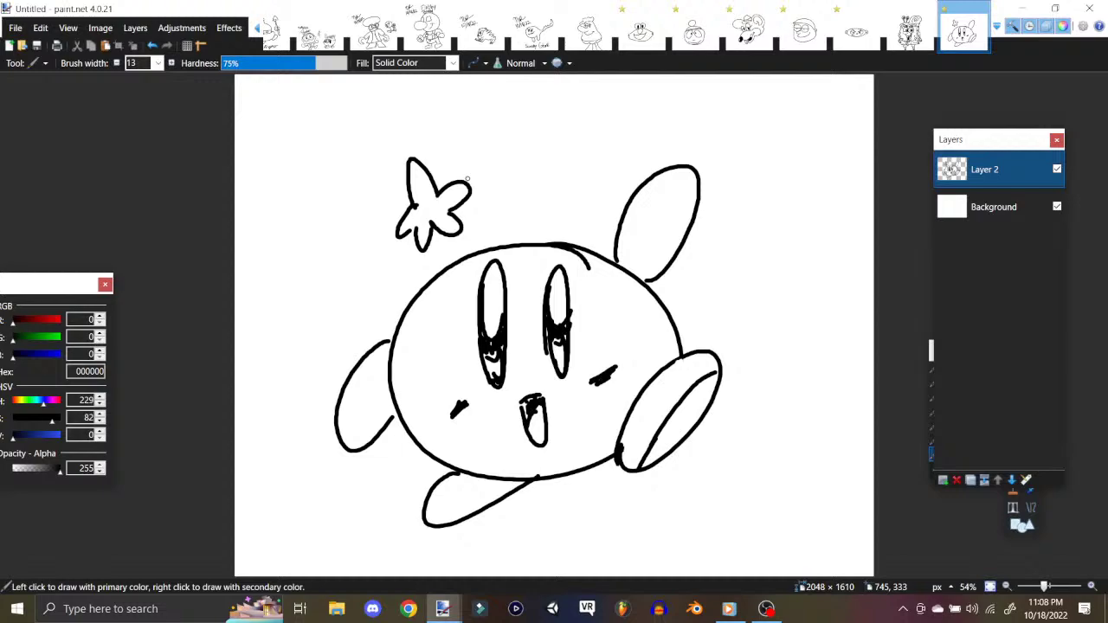
Step: Save the round character drawing in the Drawings folder as Kirby
left_click(10, 33)
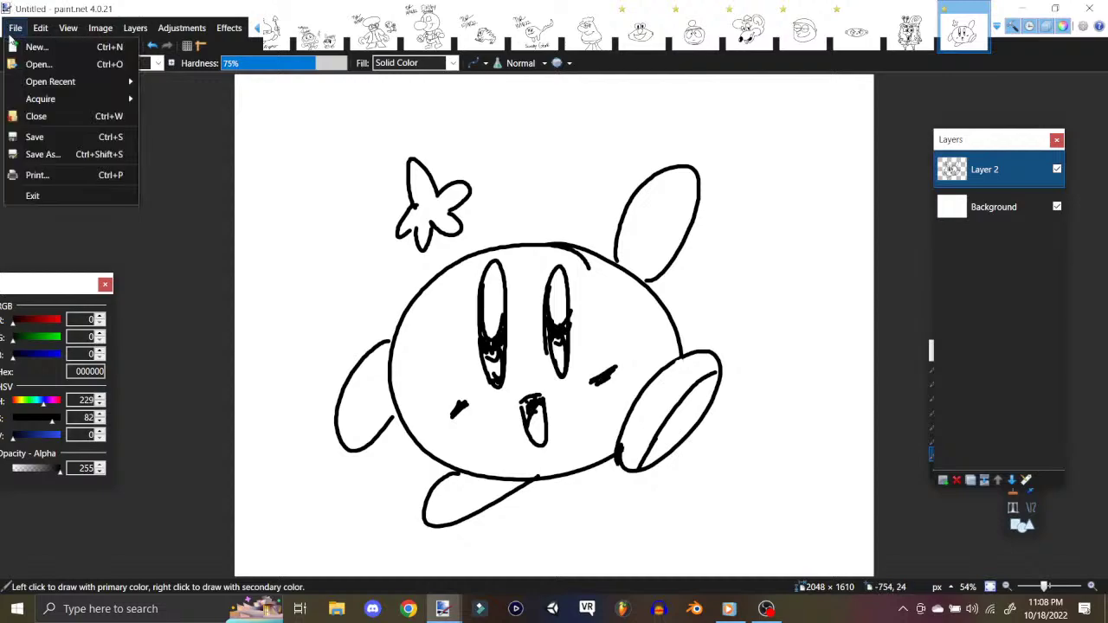
left_click(51, 156)
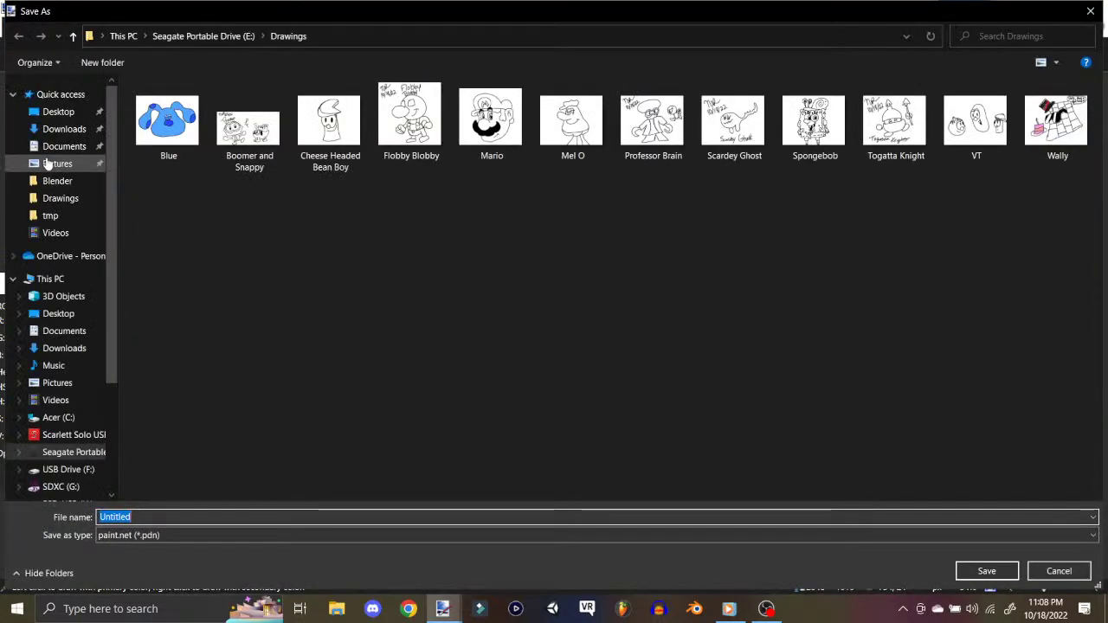
type("Kirby")
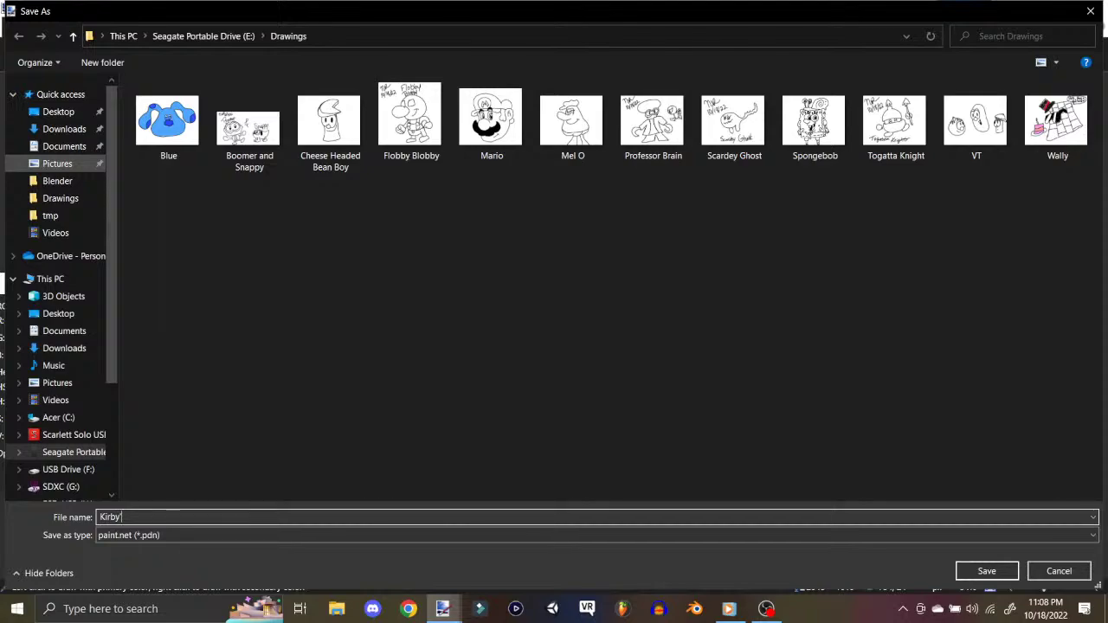
key("Return")
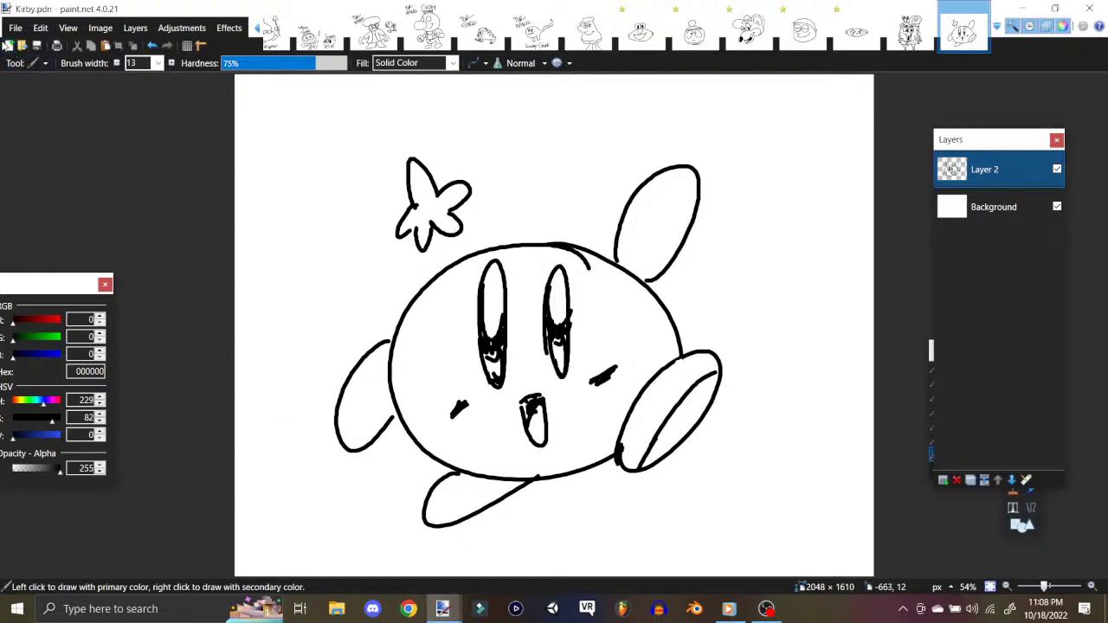
Step: Create another 2048 × 1610 image, add Layer 2 and Layer 3, and make Layer 2 active
left_click(7, 45)
left_click(543, 393)
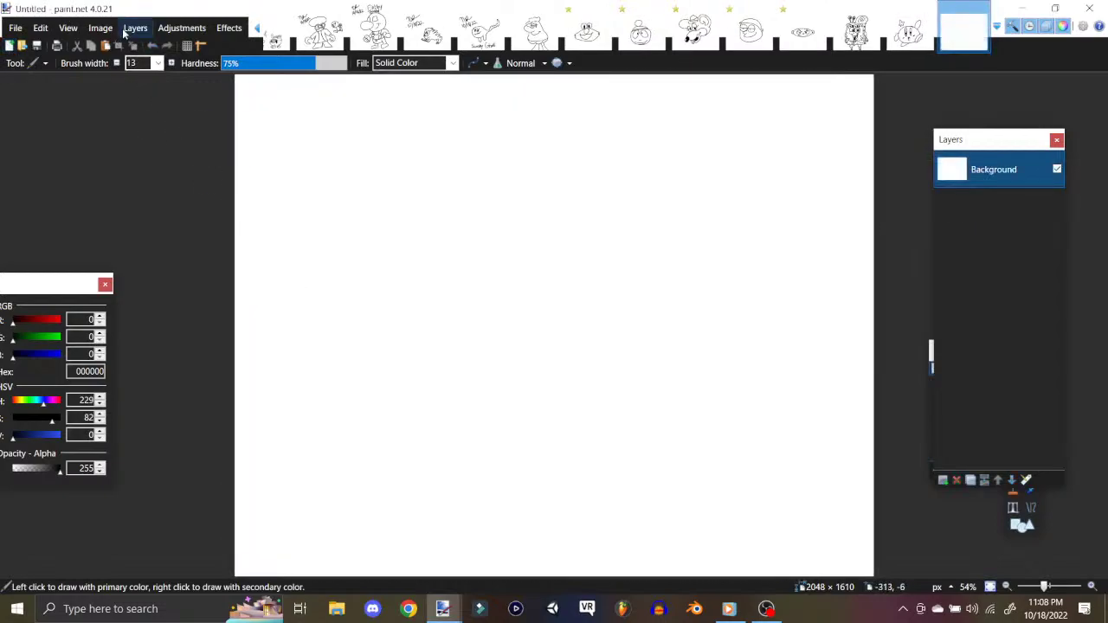
left_click(104, 28)
left_click(135, 27)
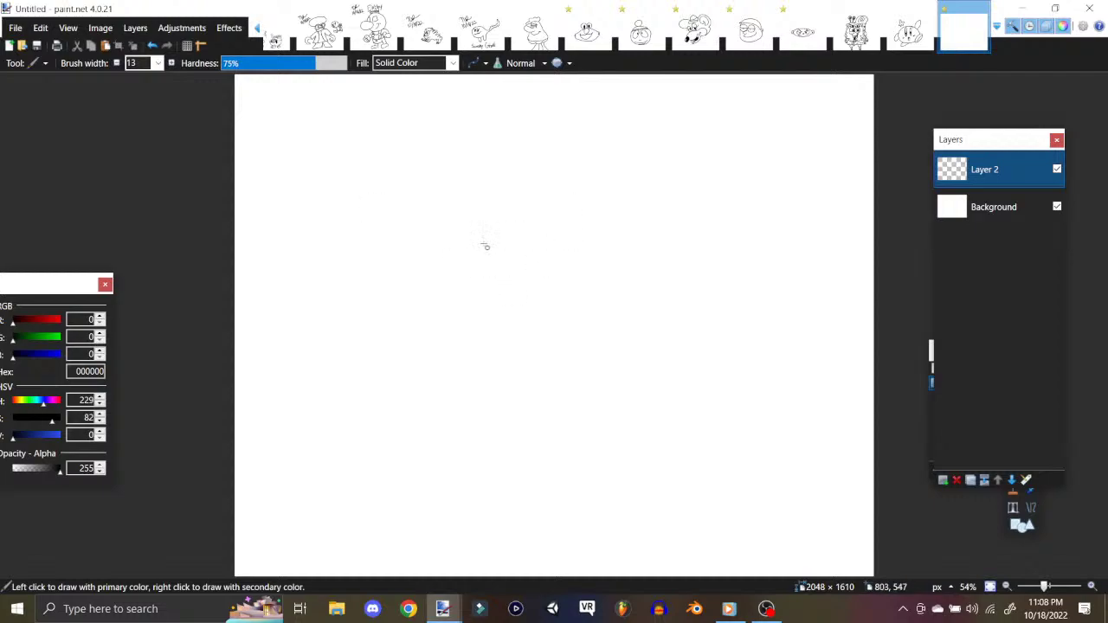
left_click(135, 27)
left_click(173, 44)
key("alt+Page_Down")
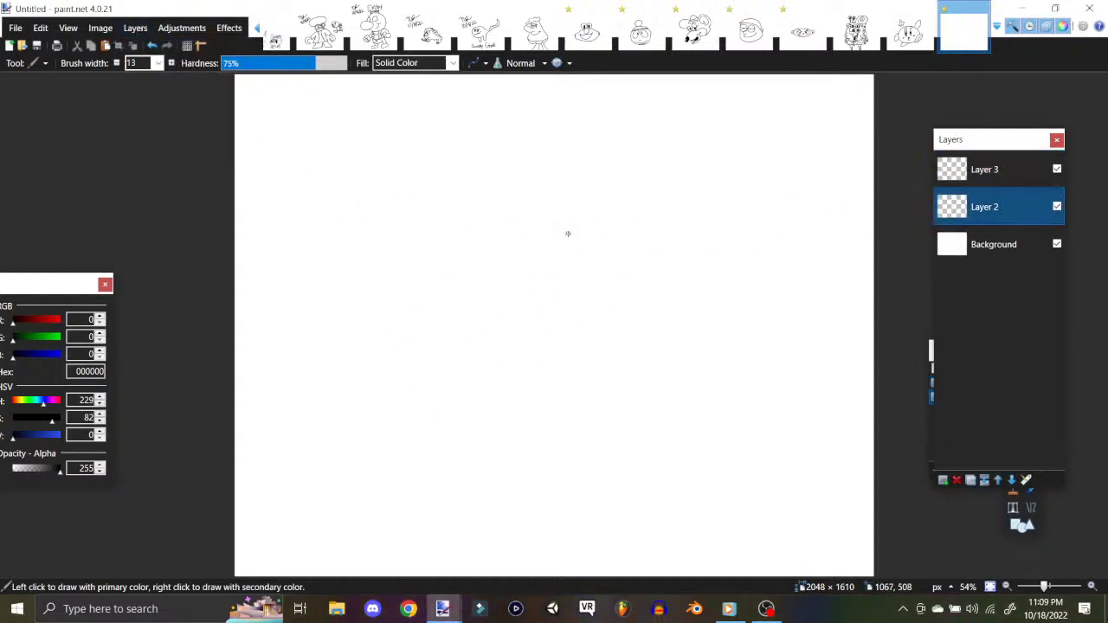
Step: Draw a large circular body on Layer 2 with two tall eyes notched like cut pies and a rounded nose
mouse_move(554, 222)
left_mouse_down()
mouse_move(510, 226)
mouse_move(402, 364)
mouse_move(418, 430)
mouse_move(469, 453)
mouse_move(616, 441)
mouse_move(665, 371)
mouse_move(659, 309)
mouse_move(575, 232)
left_mouse_up()
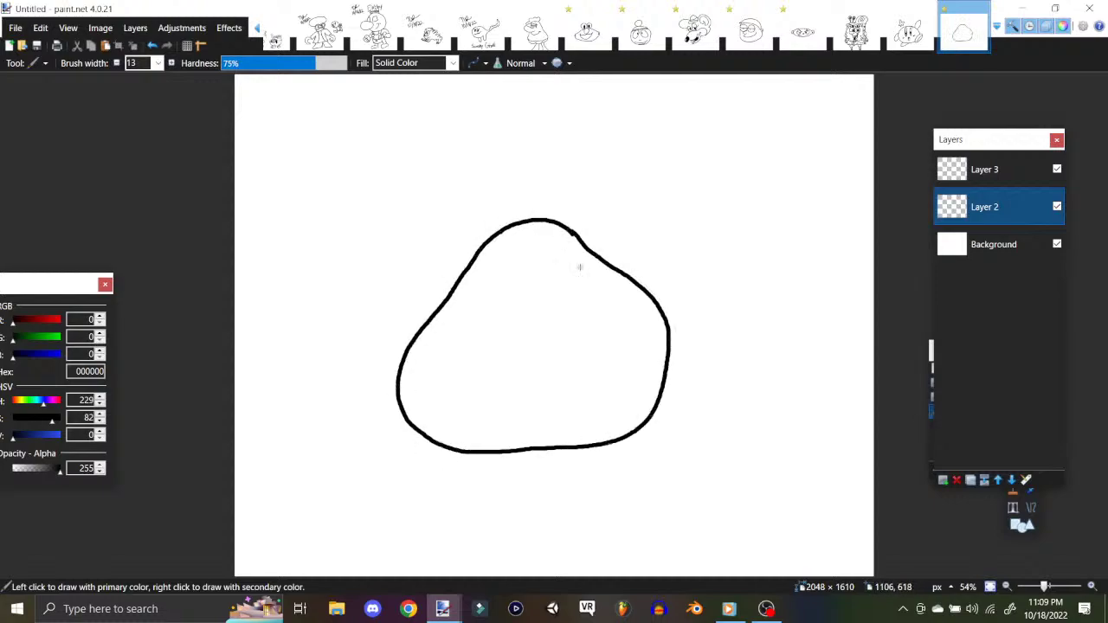
left_click(151, 45)
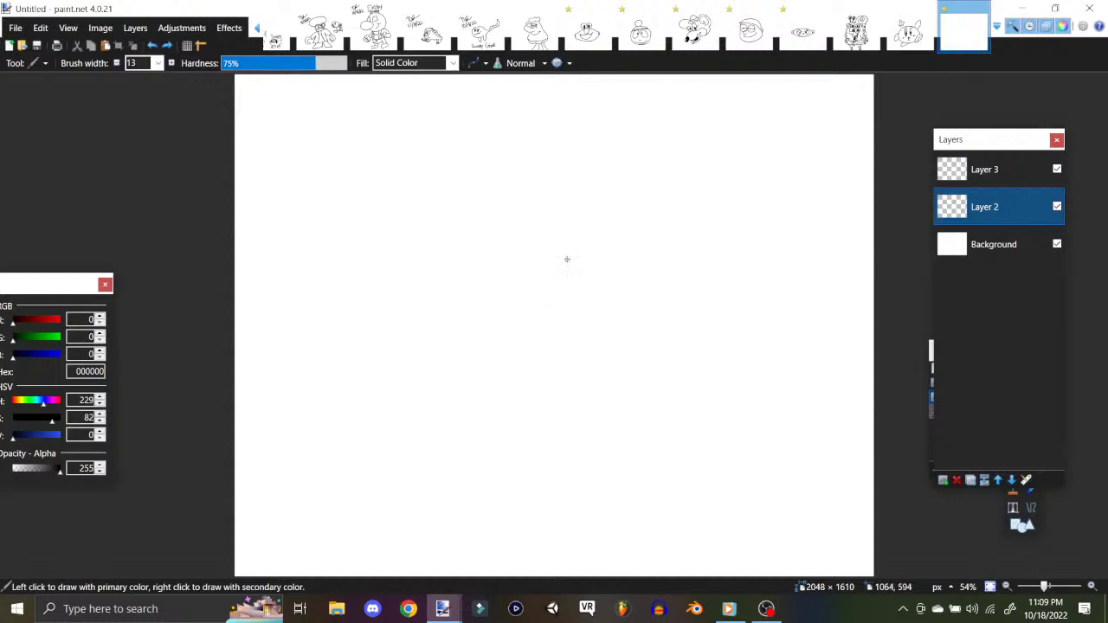
mouse_move(591, 245)
left_mouse_down()
mouse_move(471, 248)
mouse_move(392, 373)
mouse_move(430, 472)
mouse_move(539, 502)
mouse_move(608, 472)
mouse_move(642, 400)
mouse_move(640, 330)
mouse_move(606, 251)
mouse_move(575, 234)
left_mouse_up()
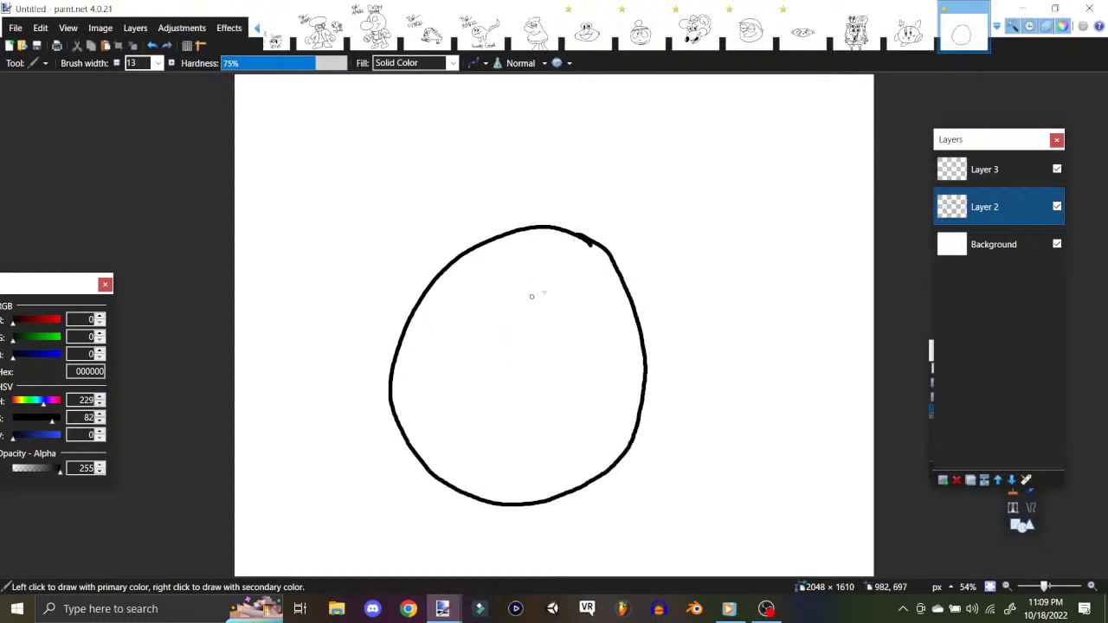
mouse_move(580, 282)
left_mouse_down()
mouse_move(562, 320)
mouse_move(557, 261)
mouse_move(541, 381)
mouse_move(570, 327)
left_mouse_up()
mouse_move(454, 302)
left_mouse_down()
mouse_move(445, 326)
mouse_move(468, 270)
mouse_move(444, 329)
left_mouse_up()
mouse_move(506, 367)
left_mouse_down()
mouse_move(454, 369)
mouse_move(507, 390)
left_mouse_up()
Step: Draw a wide open smile beneath the nose with a bumpy tongue inside it
left_click_drag(475, 445, 593, 353)
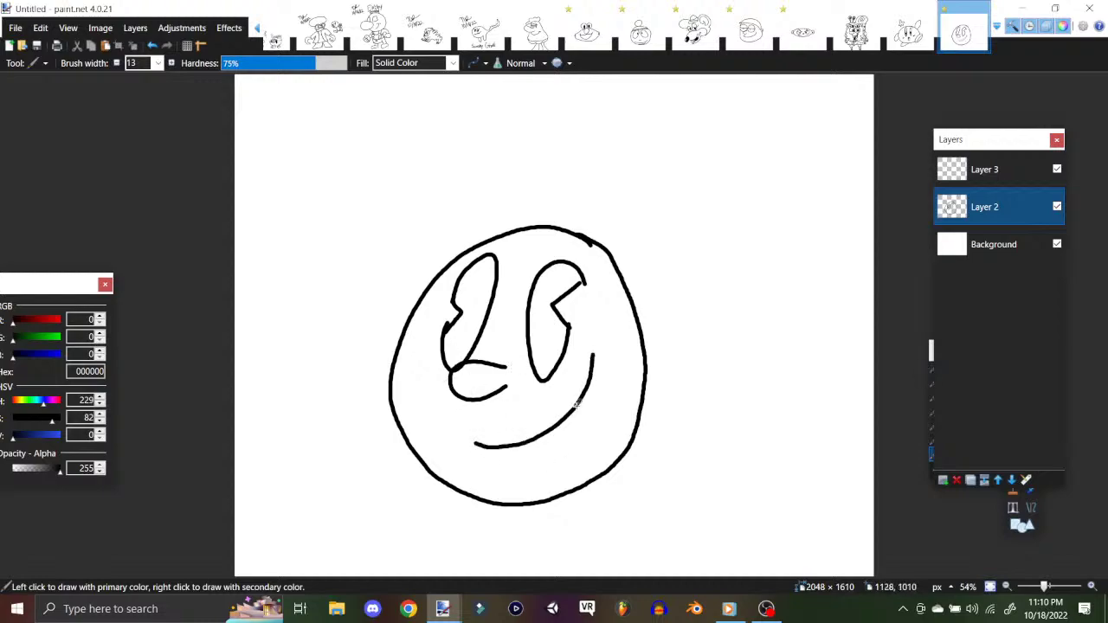
mouse_move(476, 444)
left_mouse_down()
mouse_move(495, 473)
mouse_move(588, 418)
mouse_move(592, 377)
left_mouse_up()
mouse_move(586, 431)
left_mouse_down()
mouse_move(561, 456)
mouse_move(547, 452)
mouse_move(546, 482)
left_mouse_up()
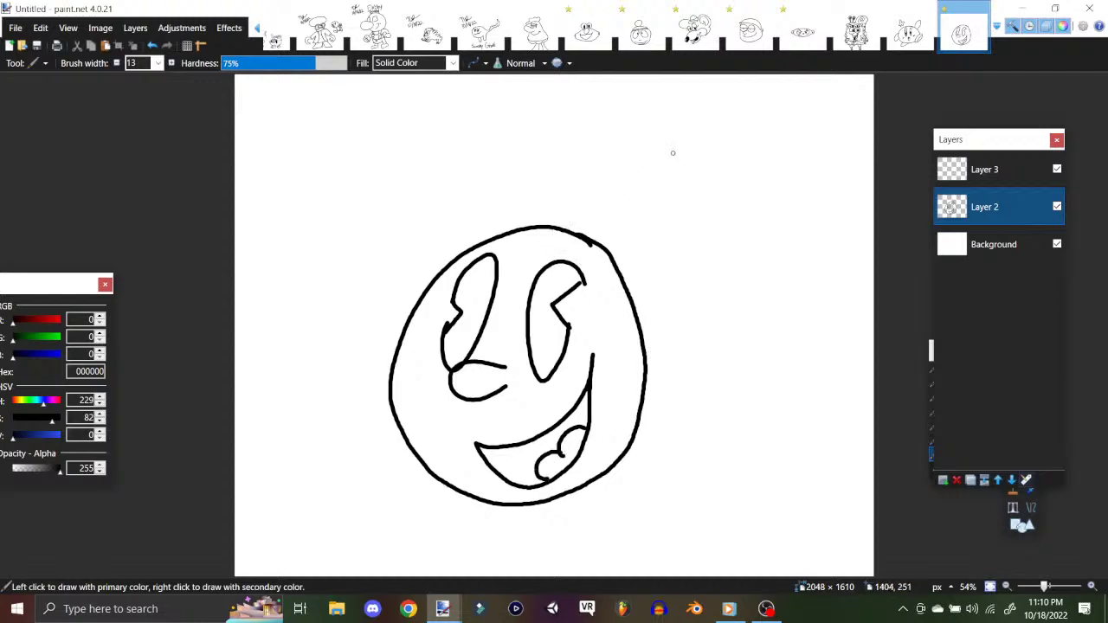
Step: Draw two pointed ears with black-filled centers on top of the circular body on Layer 3
key("alt+Page_Up")
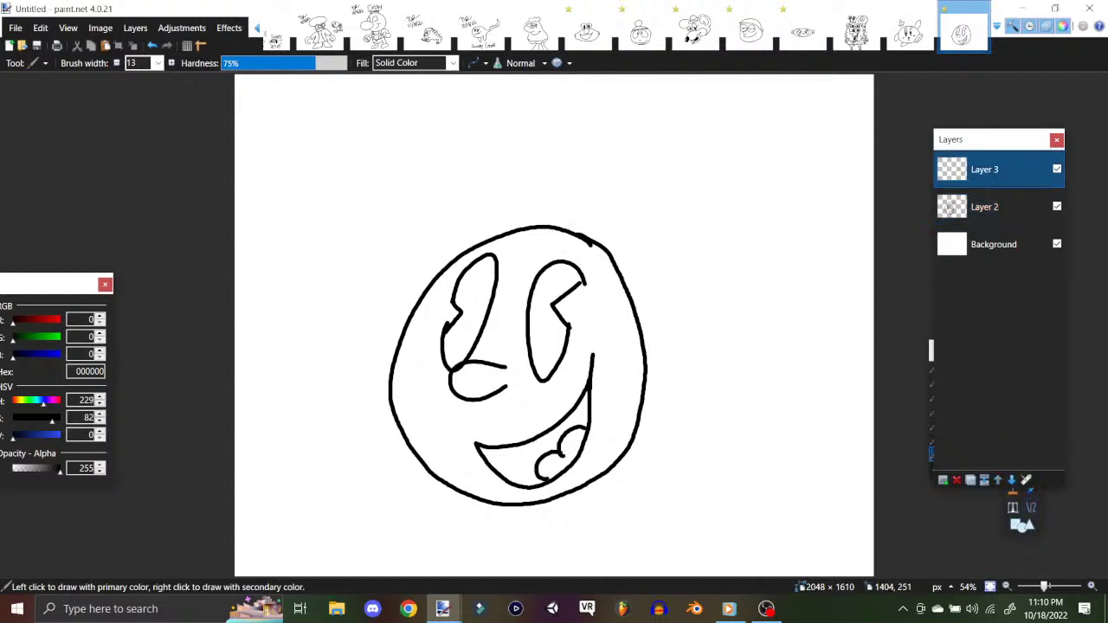
mouse_move(564, 241)
left_mouse_down()
mouse_move(611, 196)
mouse_move(603, 264)
mouse_move(588, 224)
mouse_move(592, 257)
mouse_move(588, 238)
mouse_move(575, 250)
mouse_move(591, 223)
mouse_move(587, 251)
left_mouse_up()
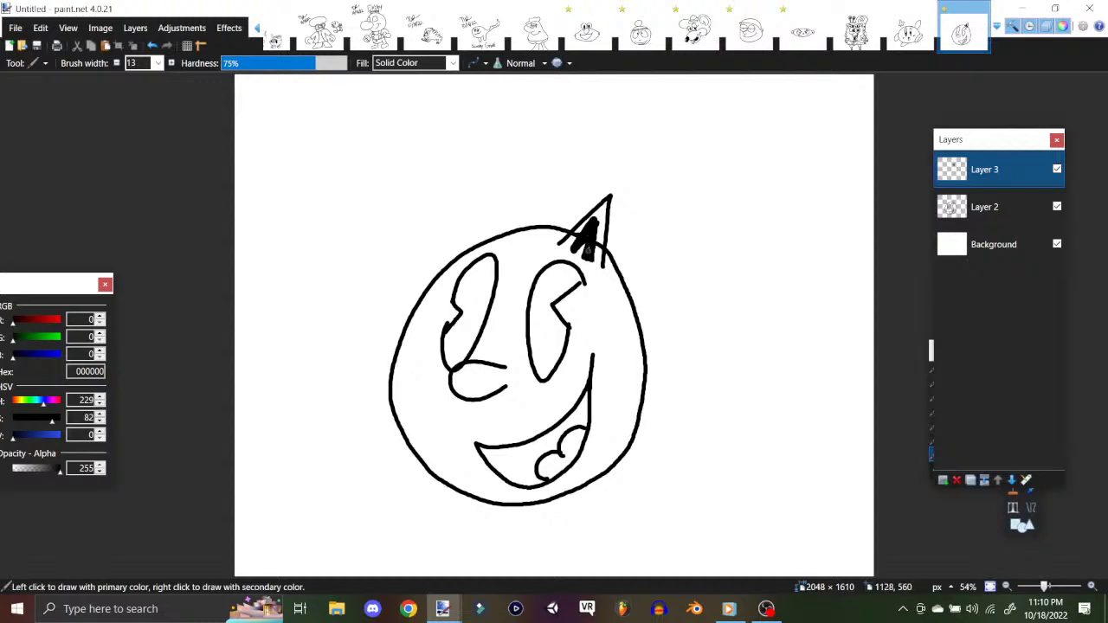
mouse_move(474, 251)
left_mouse_down()
mouse_move(497, 208)
mouse_move(500, 234)
mouse_move(481, 244)
mouse_move(489, 212)
mouse_move(500, 244)
left_mouse_up()
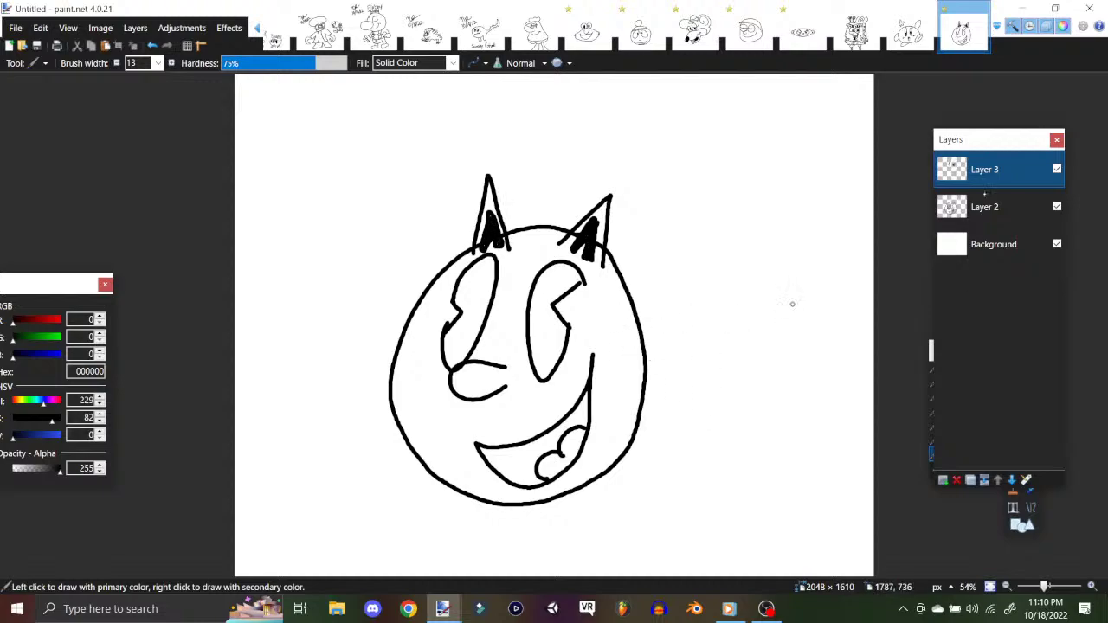
Step: Draw a small shoulder oval and a thin bent arm ending in a large gloved hand beside the smile's upper end
mouse_move(623, 377)
left_mouse_down()
mouse_move(645, 361)
mouse_move(724, 351)
left_mouse_up()
mouse_move(633, 363)
left_mouse_down()
mouse_move(669, 349)
mouse_move(728, 377)
mouse_move(700, 444)
mouse_move(796, 427)
mouse_move(782, 394)
left_mouse_up()
mouse_move(747, 357)
left_mouse_down()
mouse_move(762, 408)
mouse_move(784, 395)
left_mouse_up()
mouse_move(707, 457)
left_mouse_down()
mouse_move(717, 491)
mouse_move(731, 475)
left_mouse_up()
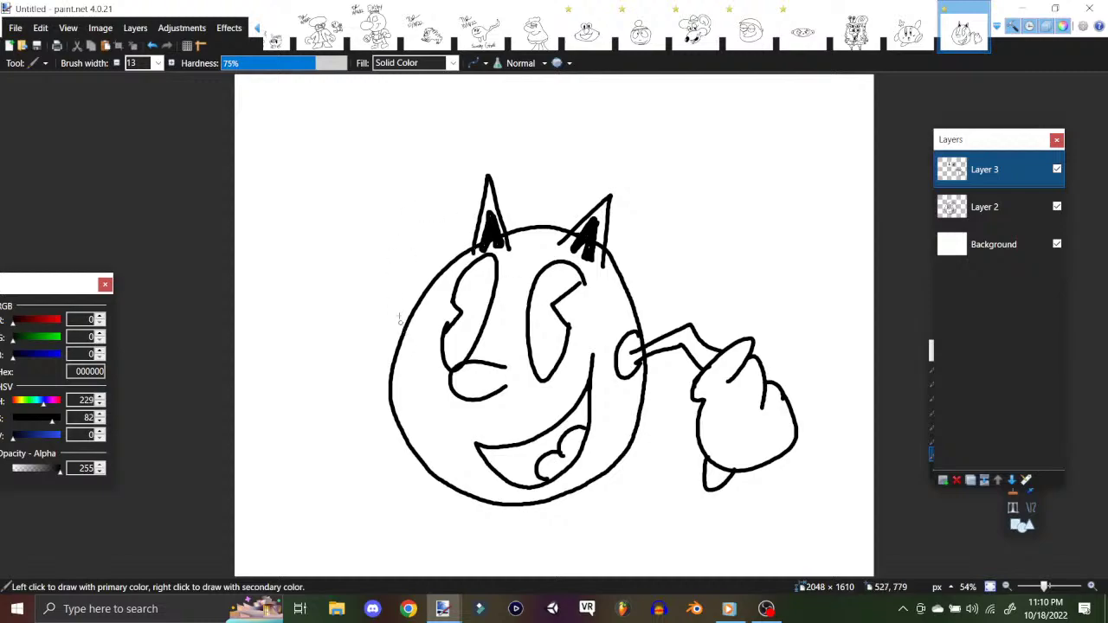
Step: Draw the opposite arm raised in a curve, with a large gloved hand and thumb above the body
mouse_move(402, 325)
left_mouse_down()
mouse_move(382, 264)
mouse_move(355, 333)
mouse_move(394, 365)
left_mouse_up()
mouse_move(333, 279)
left_mouse_down()
mouse_move(404, 239)
mouse_move(345, 275)
mouse_move(327, 240)
mouse_move(331, 148)
mouse_move(411, 167)
mouse_move(354, 163)
left_mouse_up()
left_click(152, 45)
mouse_move(410, 161)
left_mouse_down()
mouse_move(412, 176)
mouse_move(349, 160)
mouse_move(415, 151)
mouse_move(437, 178)
mouse_move(395, 230)
left_mouse_up()
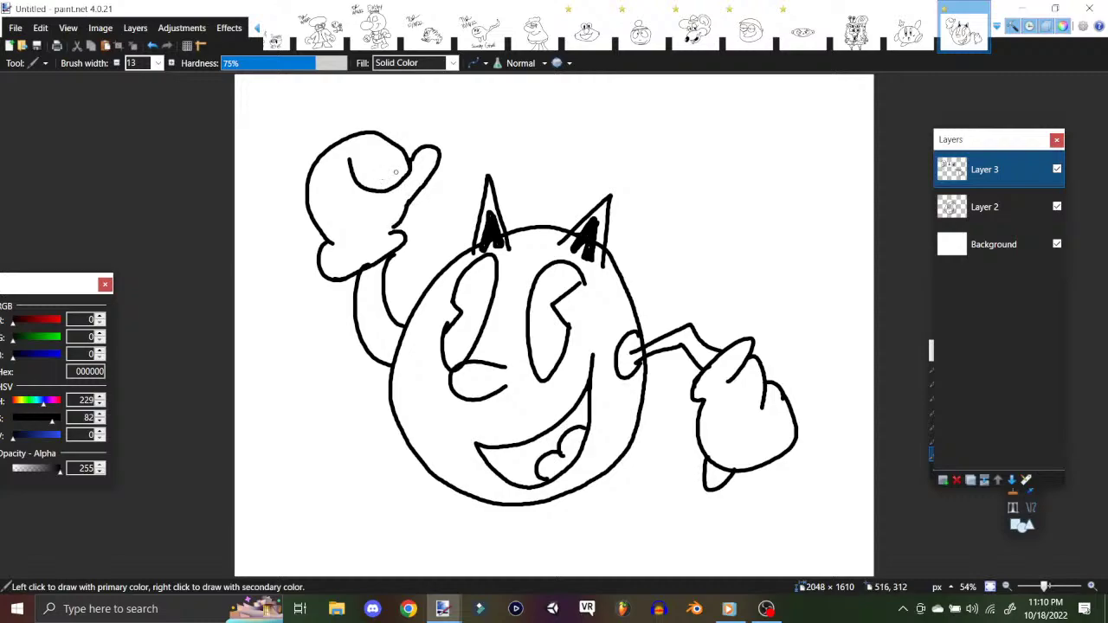
Step: Erase the raised arm's outer line and redraw it closer to the inner line for a thinner arm
left_click(1014, 456)
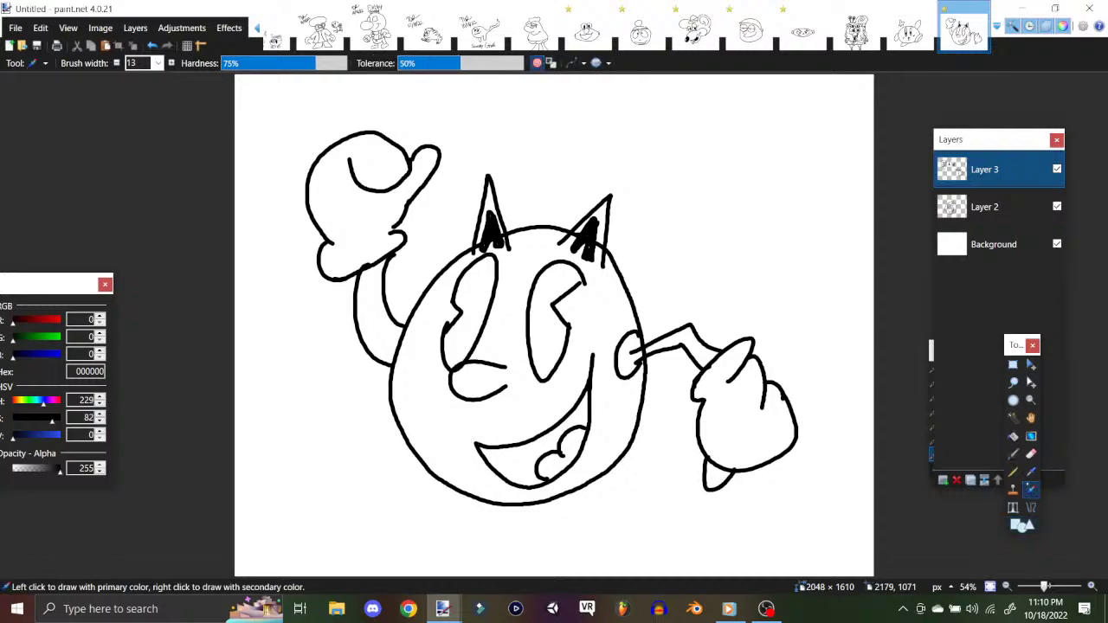
left_click(1031, 488)
mouse_move(357, 331)
left_mouse_down()
mouse_move(360, 276)
mouse_move(364, 344)
left_mouse_up()
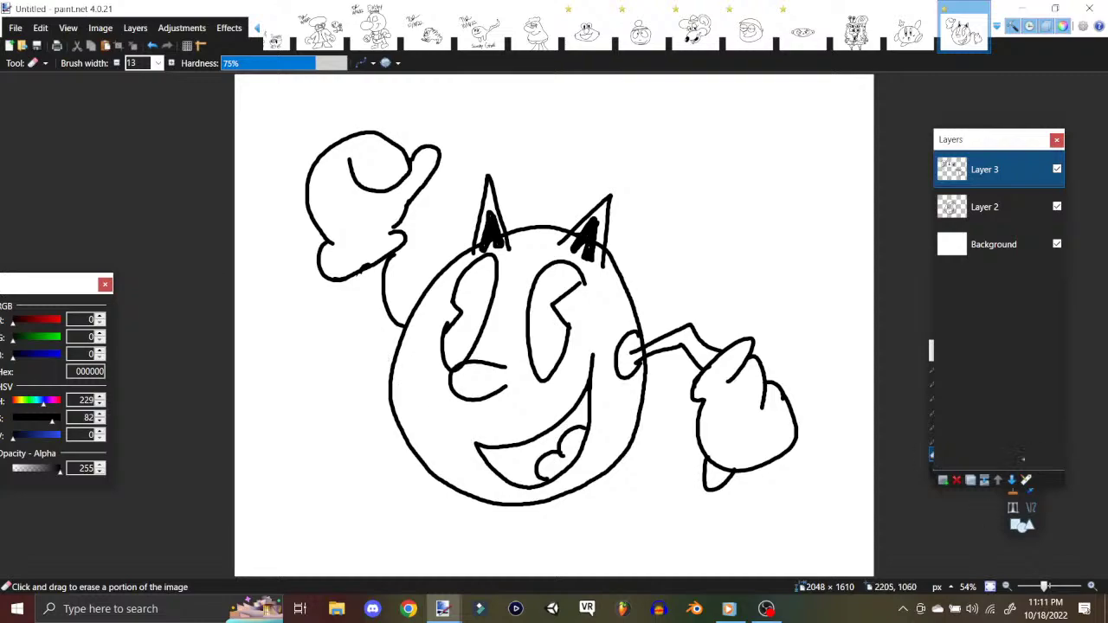
left_click(1014, 455)
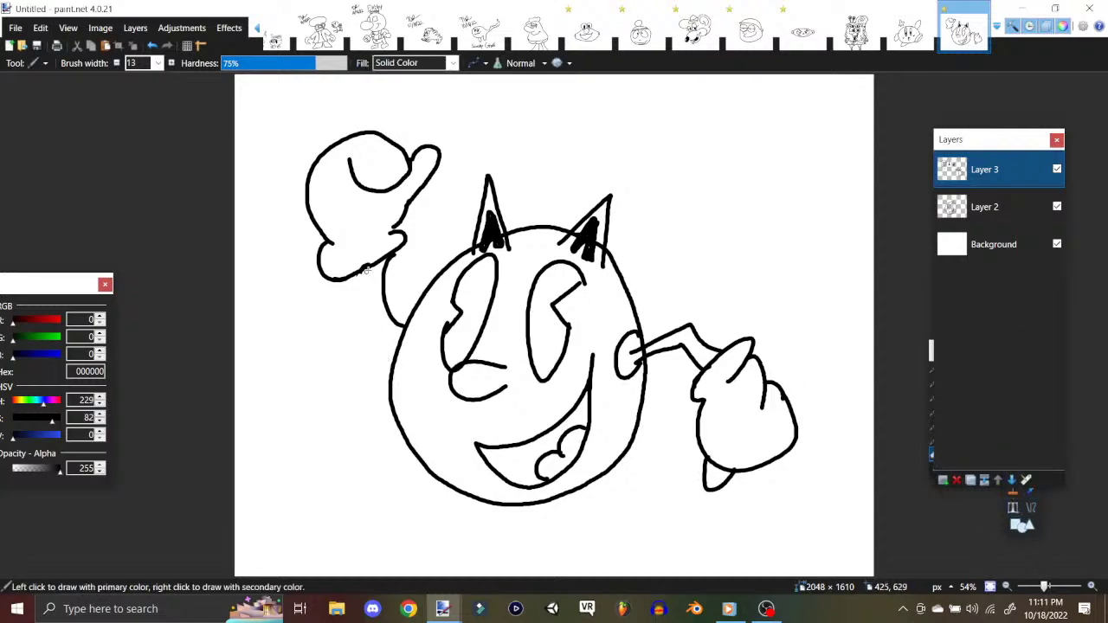
mouse_move(370, 269)
left_mouse_down()
mouse_move(379, 328)
mouse_move(395, 330)
left_mouse_up()
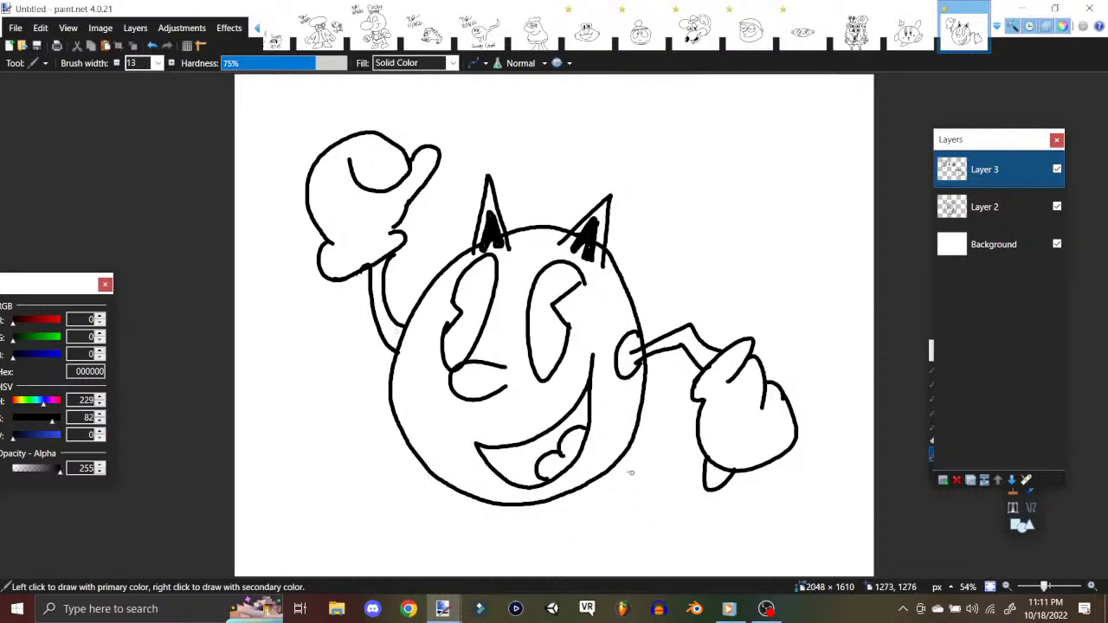
Step: Draw a bent leg with a cuffed boot extending from the body's lower edge beneath the lowered hand
mouse_move(618, 462)
left_mouse_down()
mouse_move(638, 495)
mouse_move(670, 487)
left_mouse_up()
mouse_move(601, 482)
left_mouse_down()
mouse_move(638, 525)
mouse_move(670, 499)
mouse_move(654, 493)
mouse_move(656, 470)
mouse_move(692, 500)
mouse_move(675, 504)
mouse_move(666, 485)
mouse_move(687, 526)
mouse_move(736, 506)
left_mouse_up()
left_click_drag(675, 461, 698, 450)
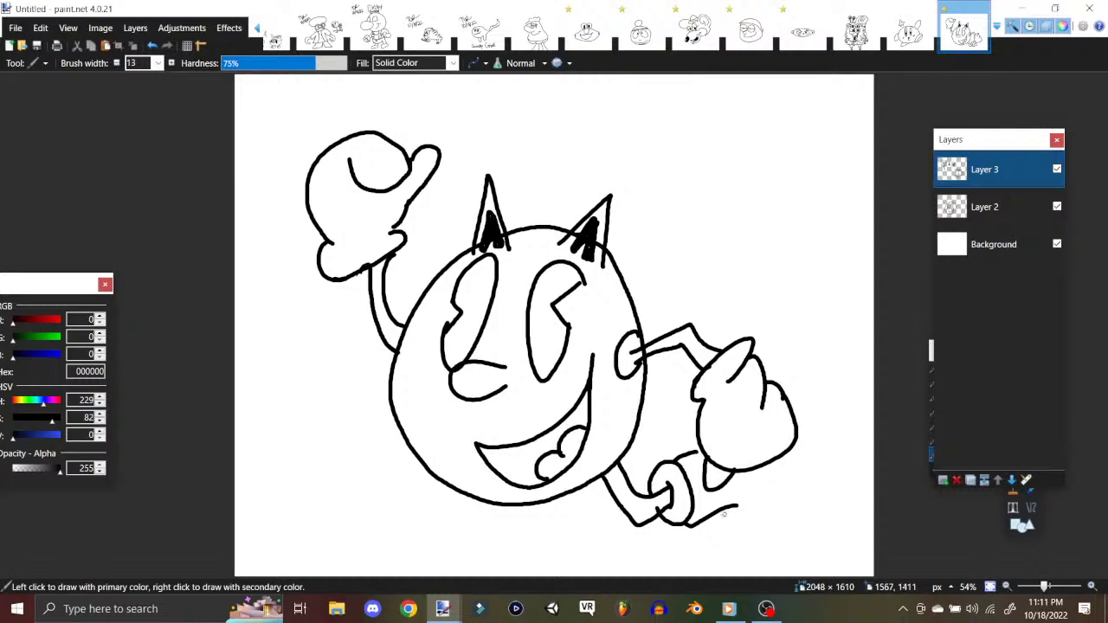
mouse_move(726, 507)
left_mouse_down()
mouse_move(785, 527)
mouse_move(764, 470)
left_mouse_up()
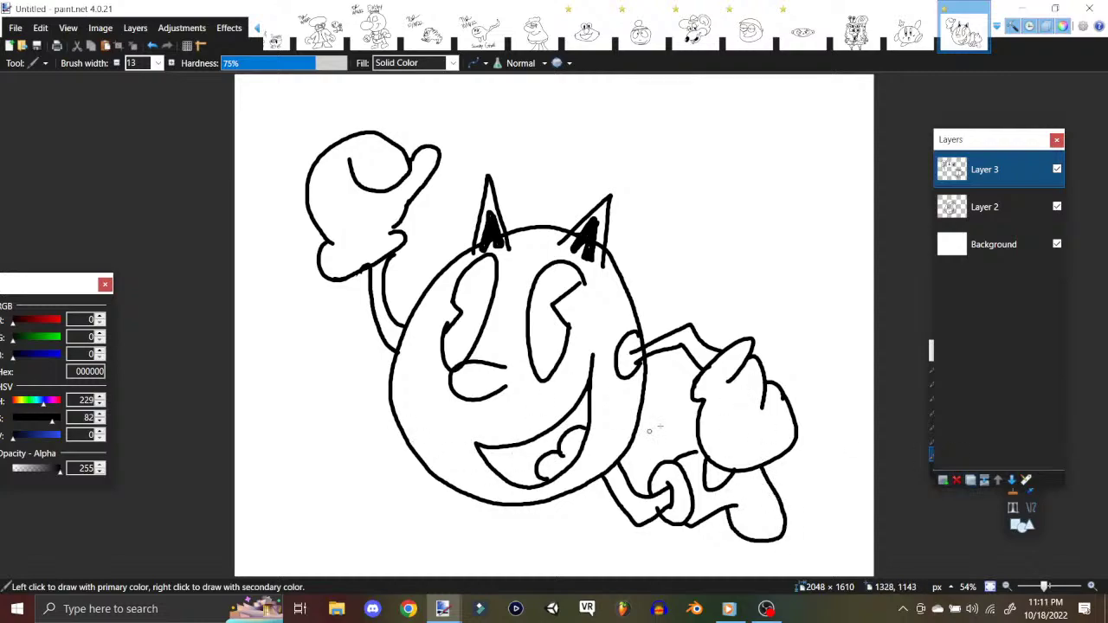
Step: Draw the second bent leg with a hip oval and the start of its boot on the body's opposite lower side
mouse_move(414, 447)
left_mouse_down()
mouse_move(440, 463)
mouse_move(423, 455)
mouse_move(379, 478)
mouse_move(419, 473)
mouse_move(386, 492)
mouse_move(402, 508)
mouse_move(346, 500)
left_mouse_up()
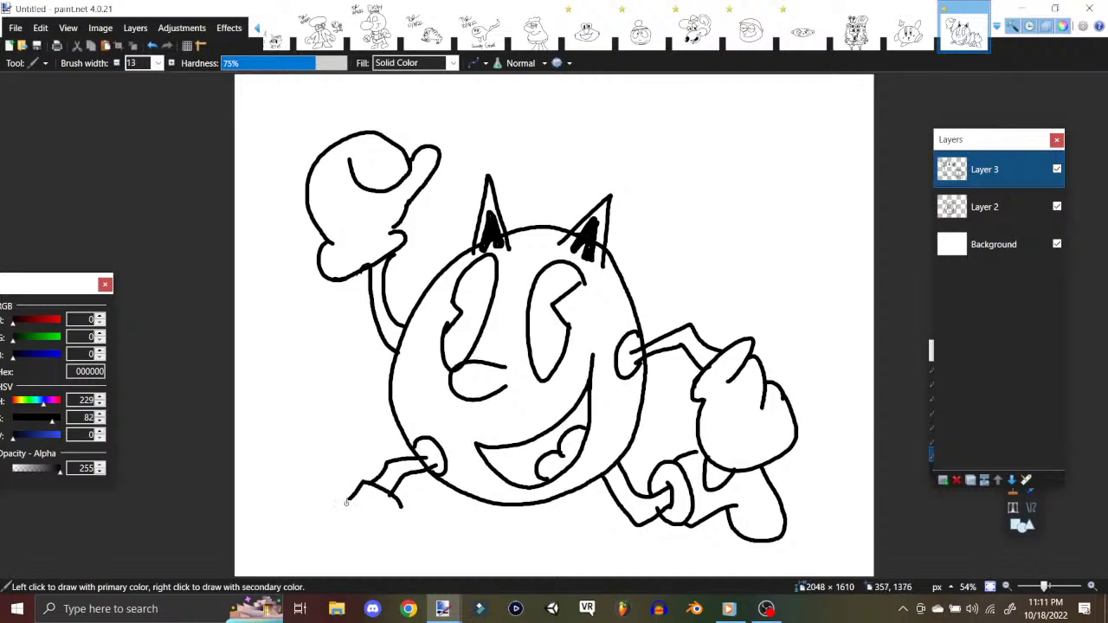
Step: Draw the boot at the end of Pac-Man's front leg on Layer 3, including its cuff, sole and heel
left_click_drag(348, 500, 342, 512)
mouse_move(352, 522)
left_mouse_down()
mouse_move(329, 506)
mouse_move(280, 513)
mouse_move(274, 536)
mouse_move(381, 573)
mouse_move(378, 550)
left_mouse_up()
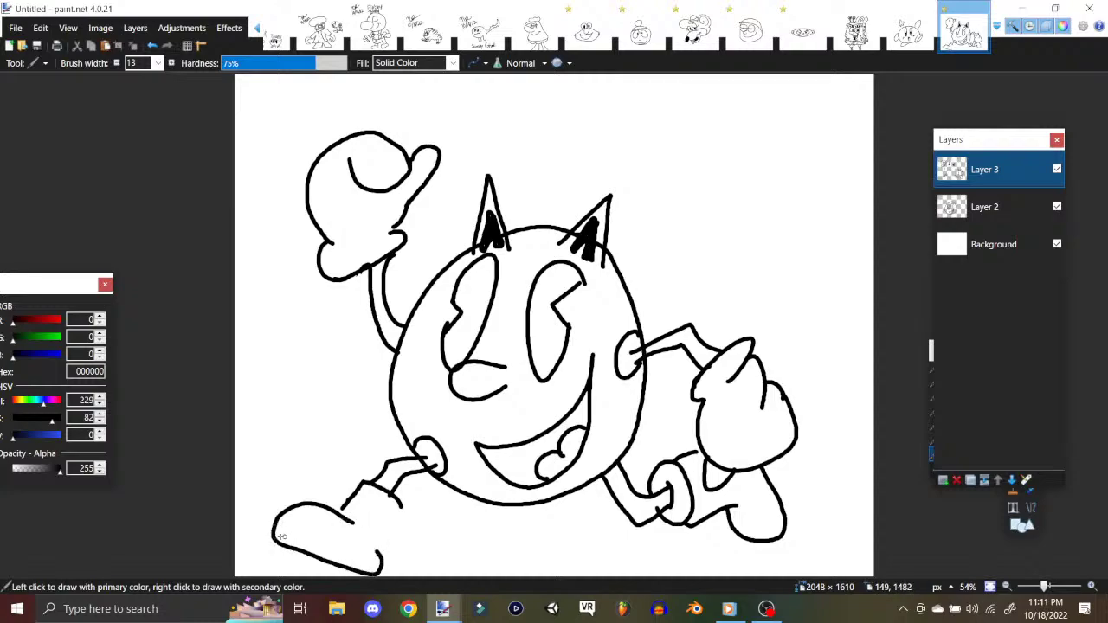
left_click_drag(275, 531, 371, 574)
left_click_drag(394, 516, 374, 552)
left_click_drag(343, 507, 341, 517)
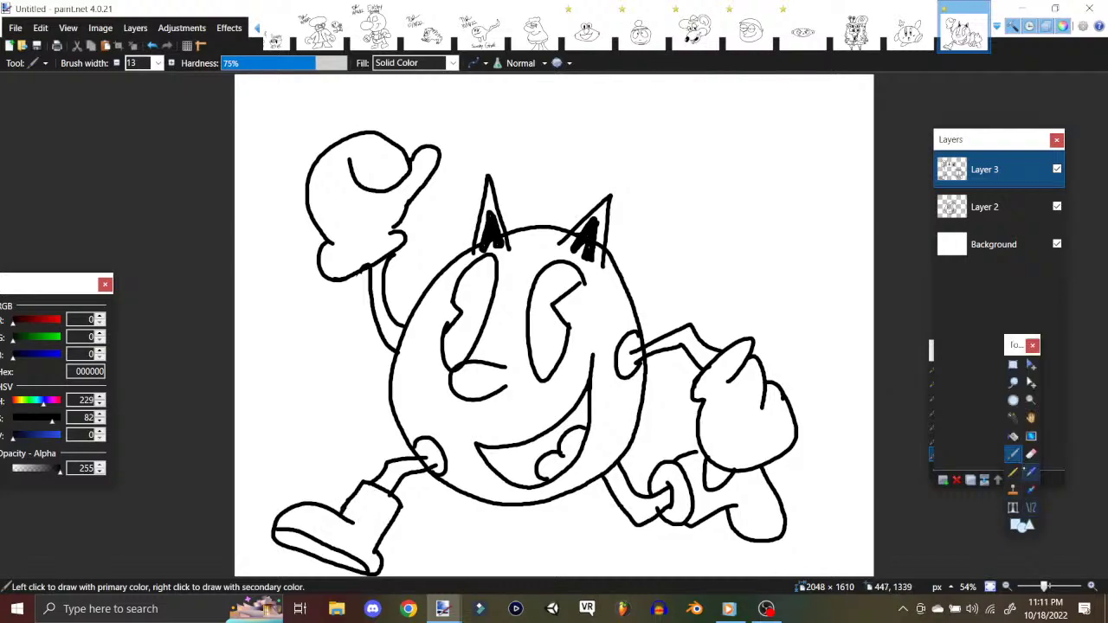
Step: Fill Pac-Man's eyes and mouth with black on Layer 2, leaving the tongue white
left_click(1028, 454)
left_click(996, 208)
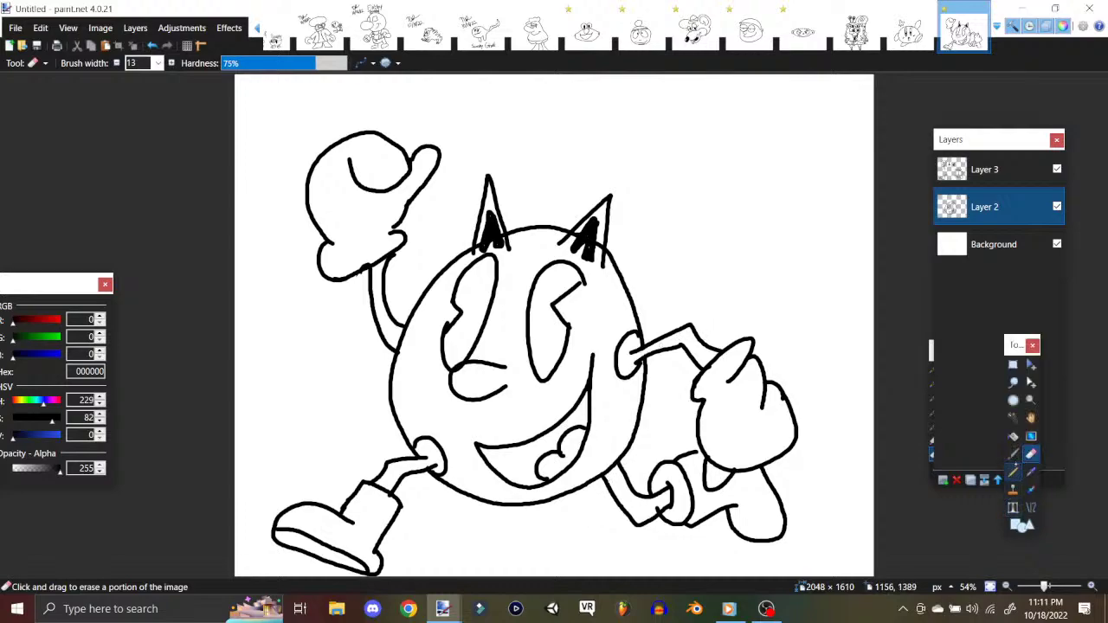
left_click(1012, 455)
mouse_move(473, 294)
left_mouse_down()
mouse_move(455, 297)
mouse_move(470, 268)
mouse_move(476, 309)
mouse_move(484, 306)
mouse_move(463, 351)
mouse_move(447, 355)
mouse_move(446, 337)
mouse_move(453, 365)
mouse_move(478, 319)
left_mouse_up()
mouse_move(549, 284)
left_mouse_down()
mouse_move(533, 311)
mouse_move(555, 271)
mouse_move(563, 299)
mouse_move(573, 279)
mouse_move(537, 310)
mouse_move(539, 368)
mouse_move(551, 312)
mouse_move(564, 322)
mouse_move(546, 377)
left_mouse_up()
mouse_move(482, 453)
left_mouse_down()
mouse_move(491, 451)
mouse_move(514, 477)
mouse_move(514, 450)
mouse_move(524, 470)
mouse_move(532, 439)
mouse_move(538, 456)
mouse_move(554, 449)
mouse_move(582, 419)
left_mouse_up()
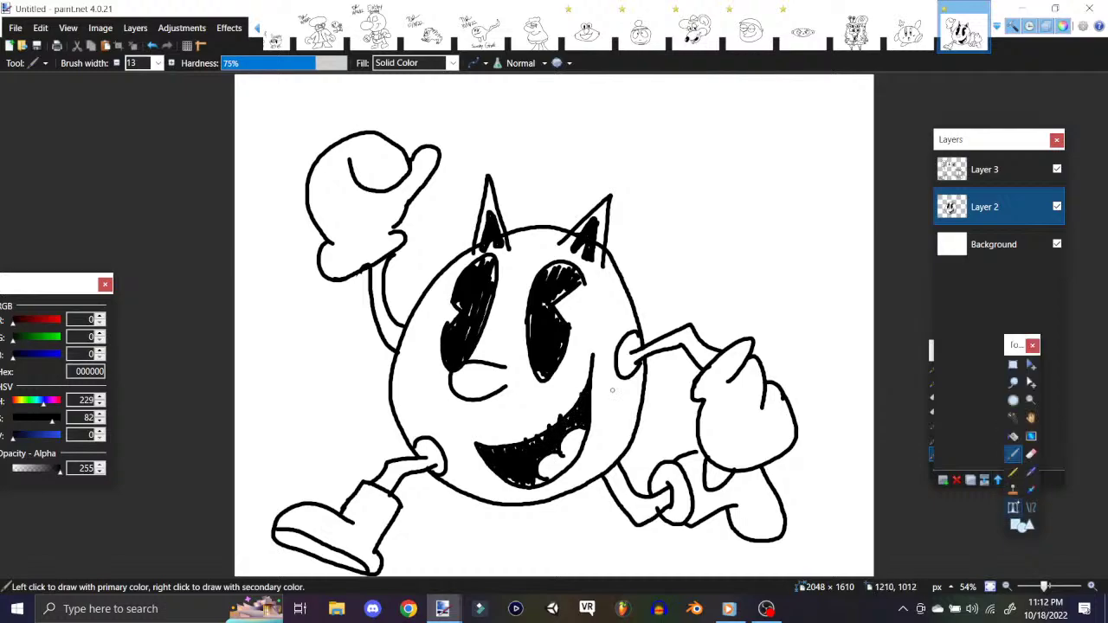
Step: Paint over the remaining white gaps inside Pac-Man's two eyes with the black brush
left_click(1030, 455)
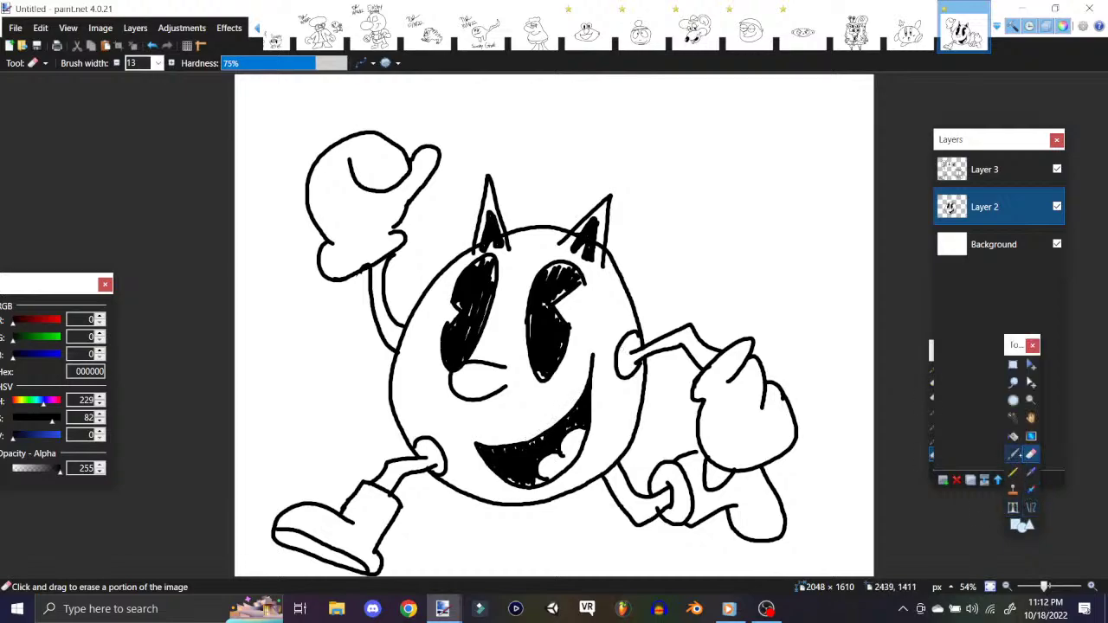
left_click(1014, 454)
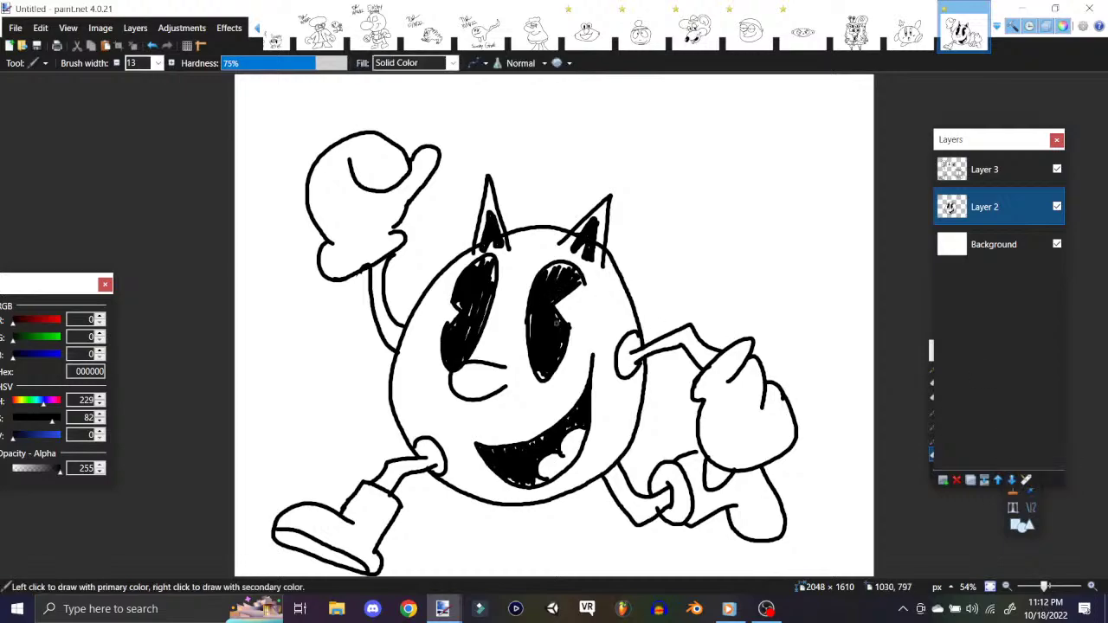
mouse_move(557, 317)
left_mouse_down()
mouse_move(550, 275)
mouse_move(566, 265)
mouse_move(573, 273)
left_mouse_up()
left_click_drag(490, 271, 480, 260)
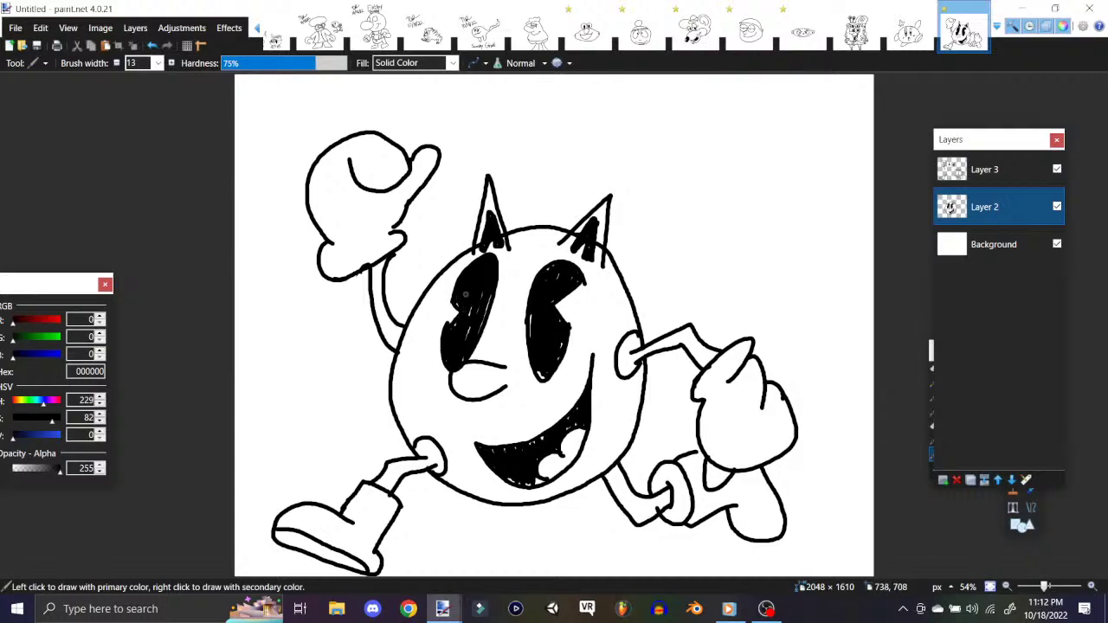
mouse_move(476, 310)
left_mouse_down()
mouse_move(480, 324)
mouse_move(484, 315)
mouse_move(457, 330)
left_mouse_up()
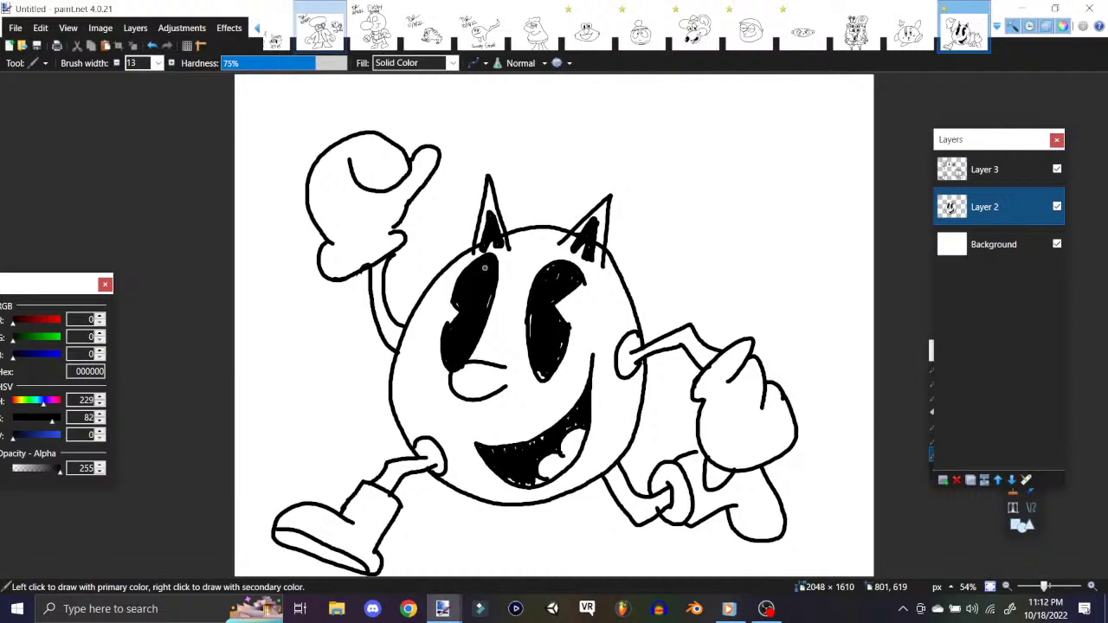
Step: Look at the open Professor Brain and Sonic drawings and return to the Pac-Man drawing
left_click(374, 26)
scroll(606, 26, "up", 3)
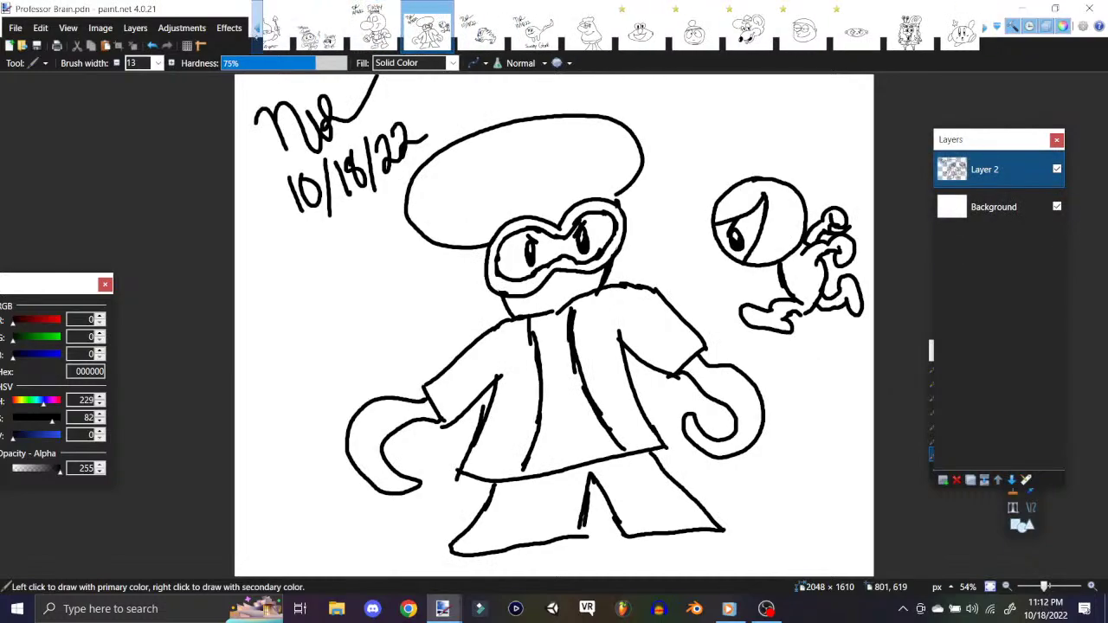
scroll(265, 26, "up", 5)
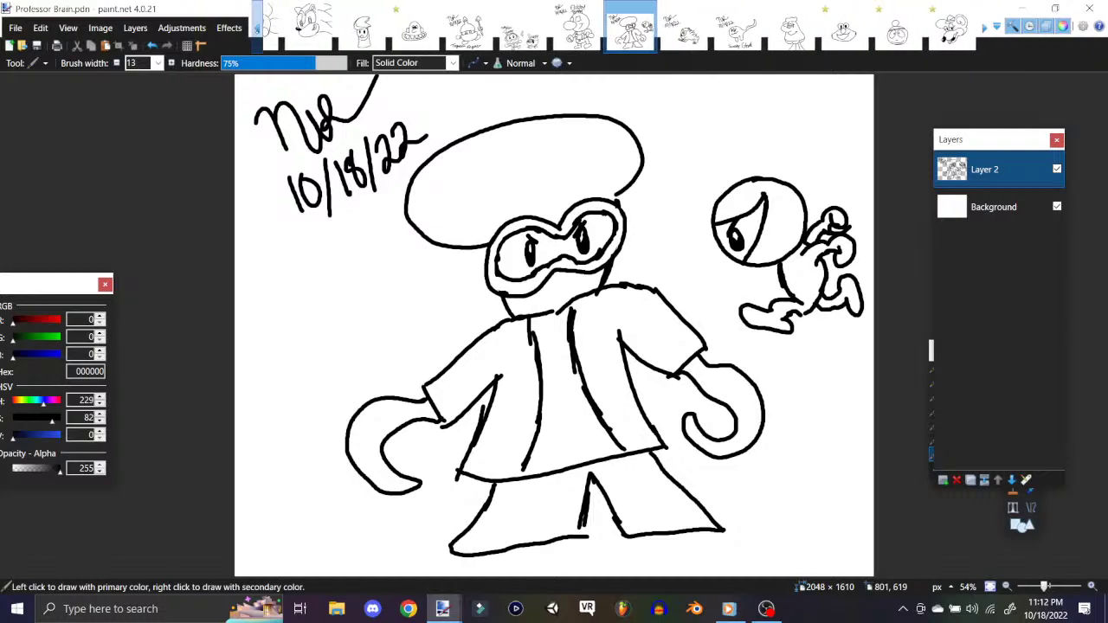
left_click(374, 26)
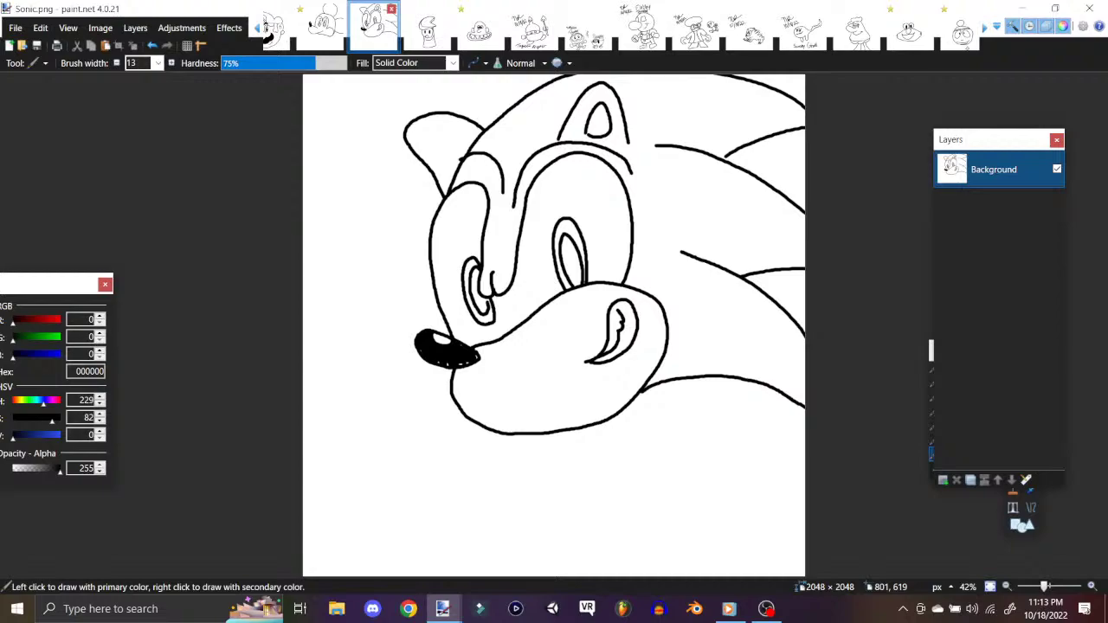
scroll(966, 30, "right", 5)
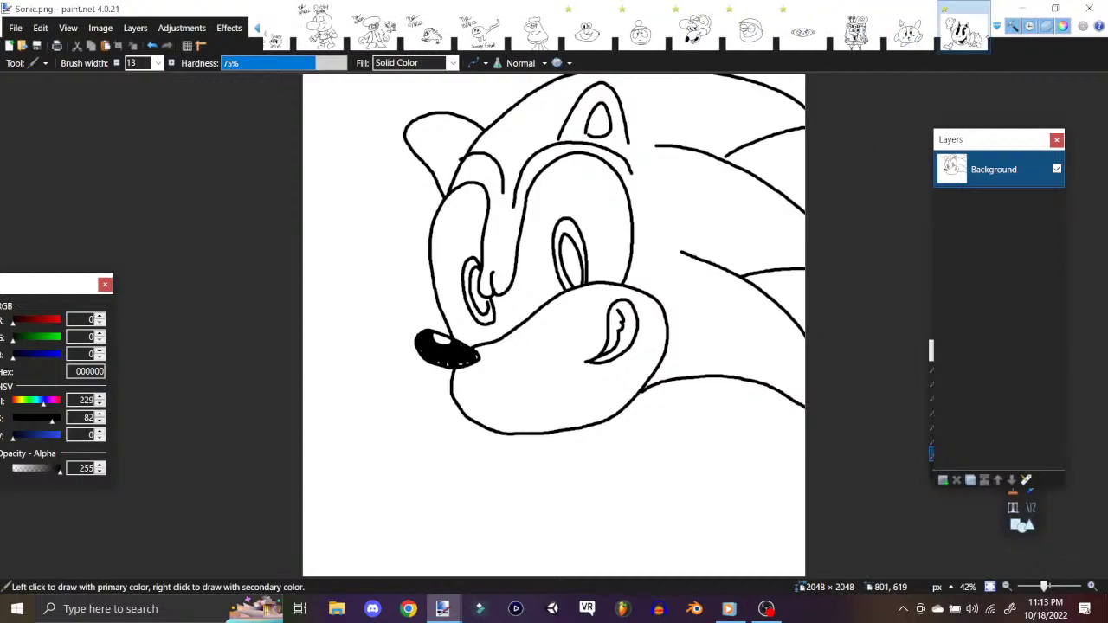
left_click(963, 30)
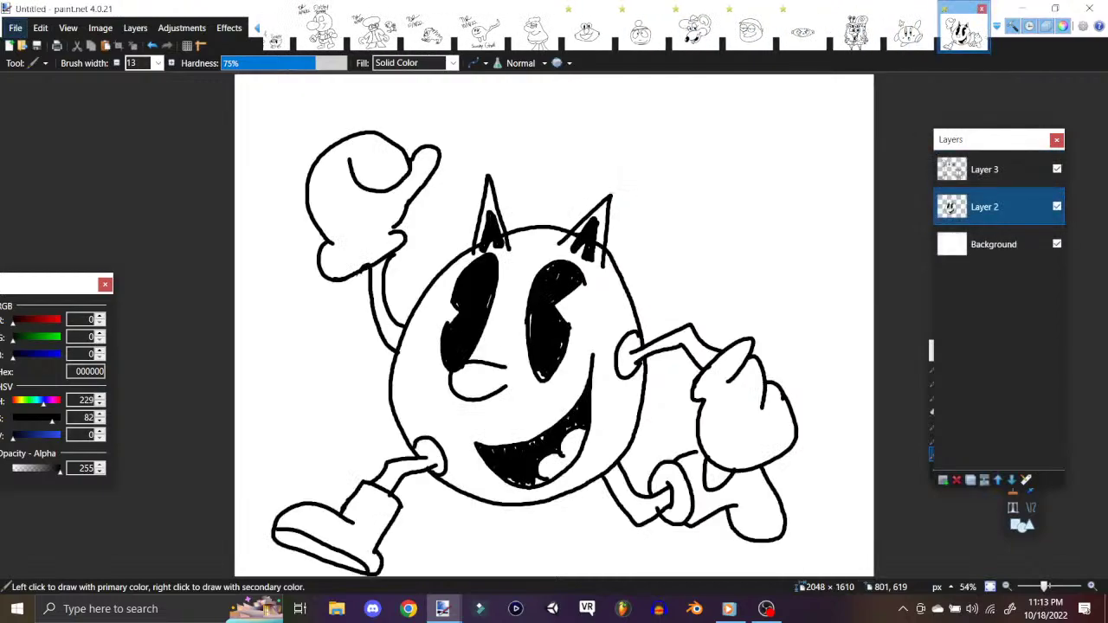
Step: Save the drawing as Pac-Mana in paint.net (*.pdn) format in the Drawings folder
left_click(16, 28)
left_click(40, 153)
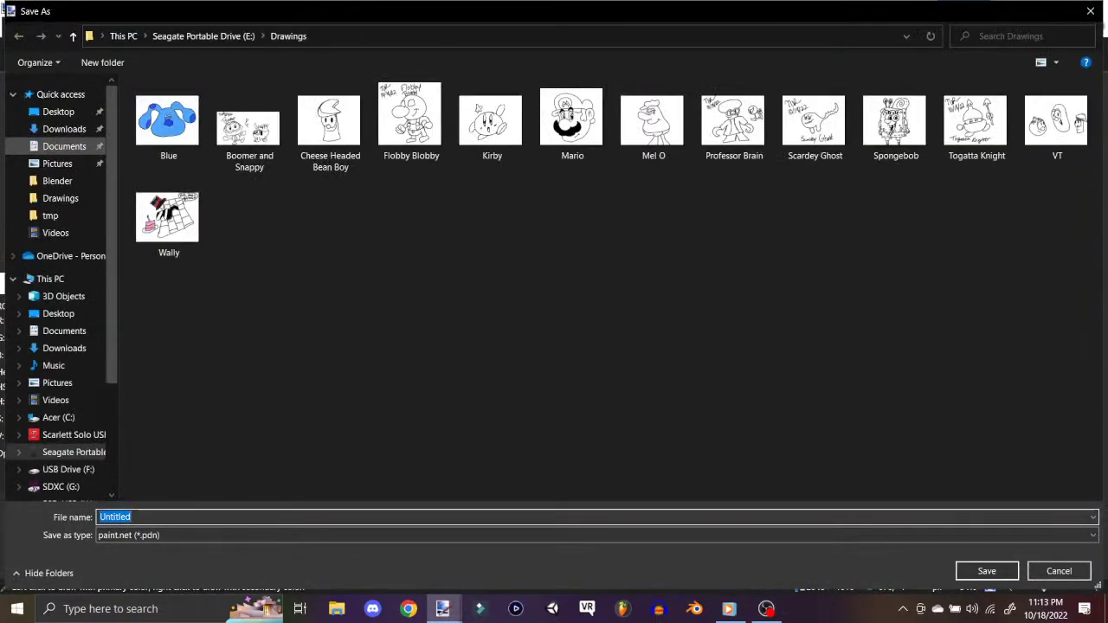
key("BackSpace")
type("Pa")
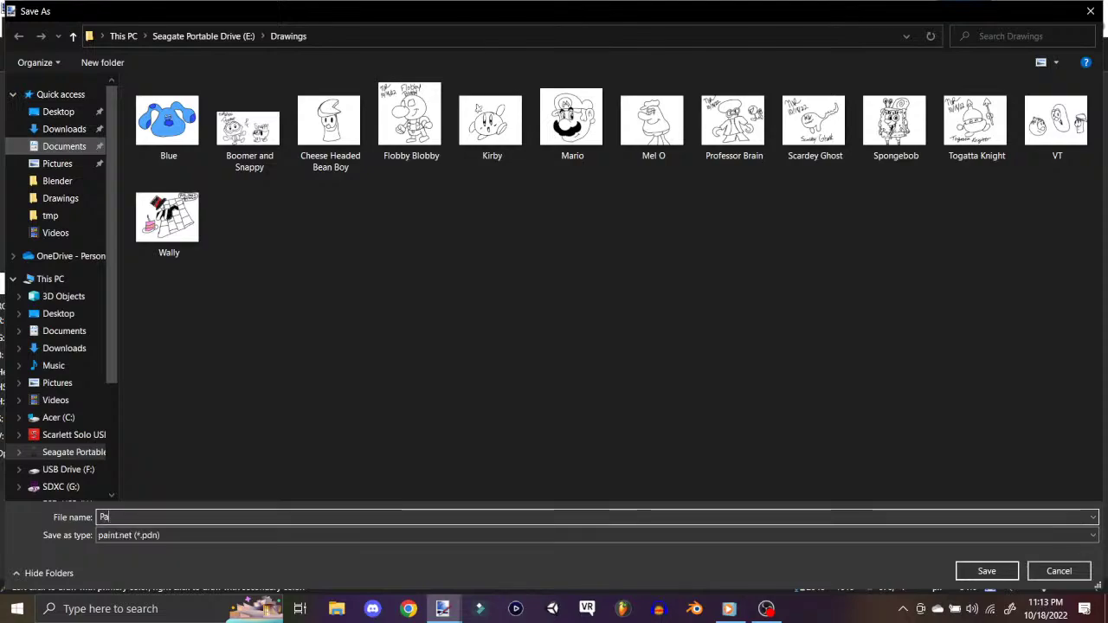
type("c-Mana")
key("Return")
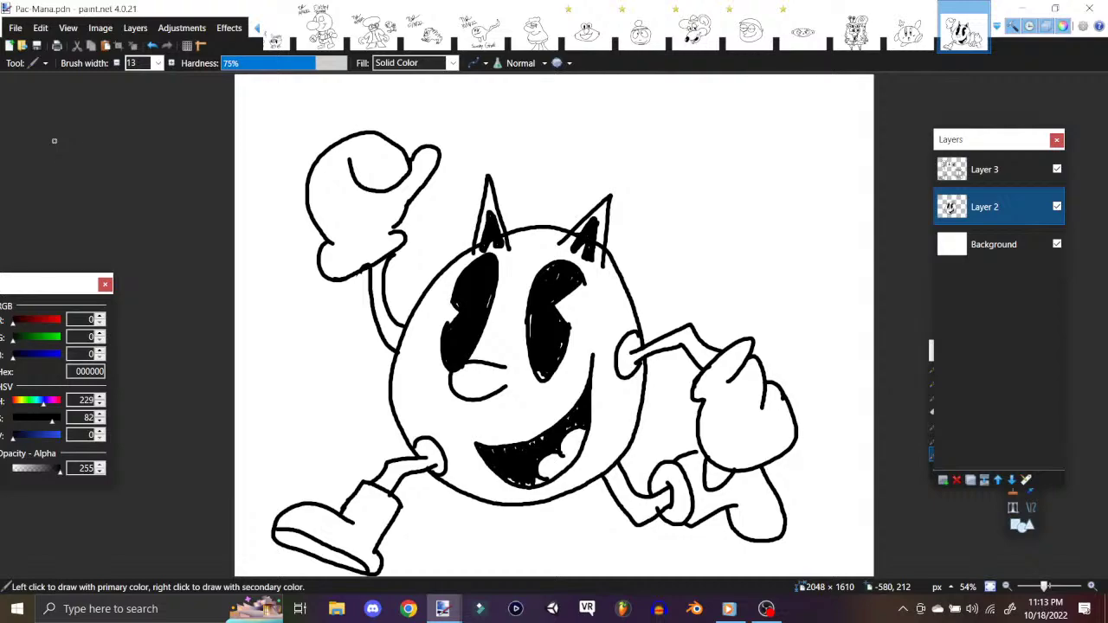
Step: Create a new 2048 x 1610 pixel image and add a transparent layer above its background
left_click(15, 28)
left_click(35, 46)
left_click(539, 390)
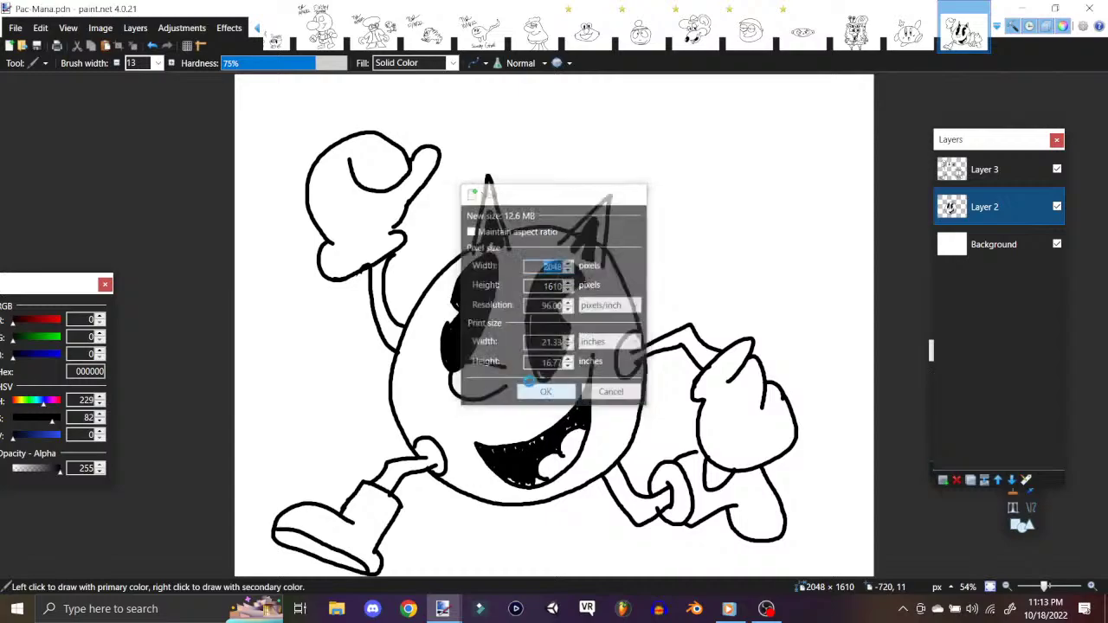
left_click(101, 28)
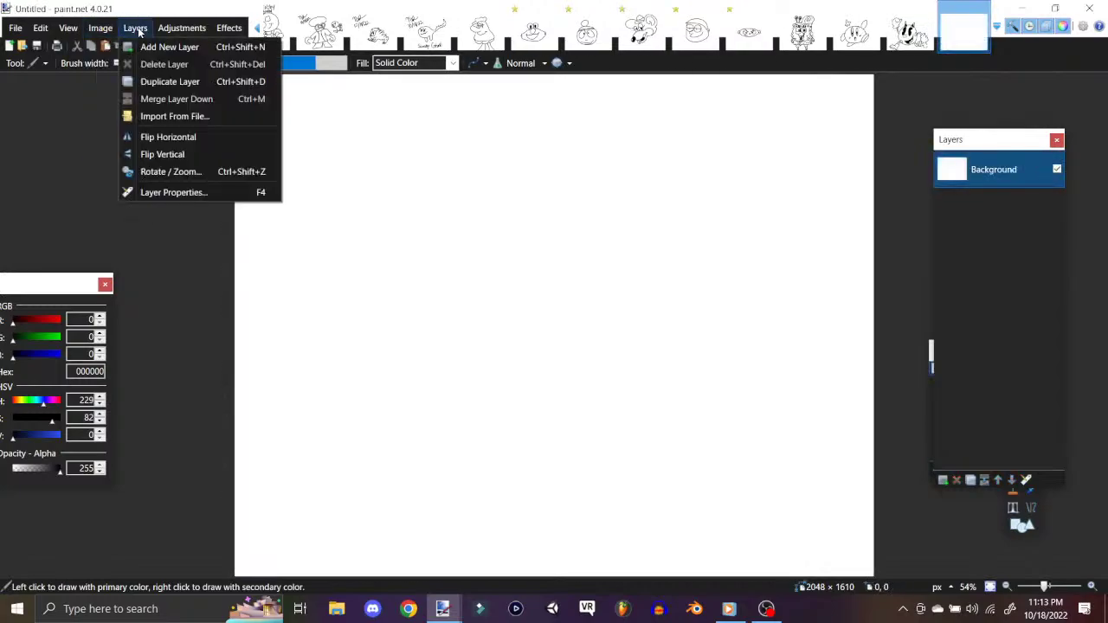
left_click(143, 47)
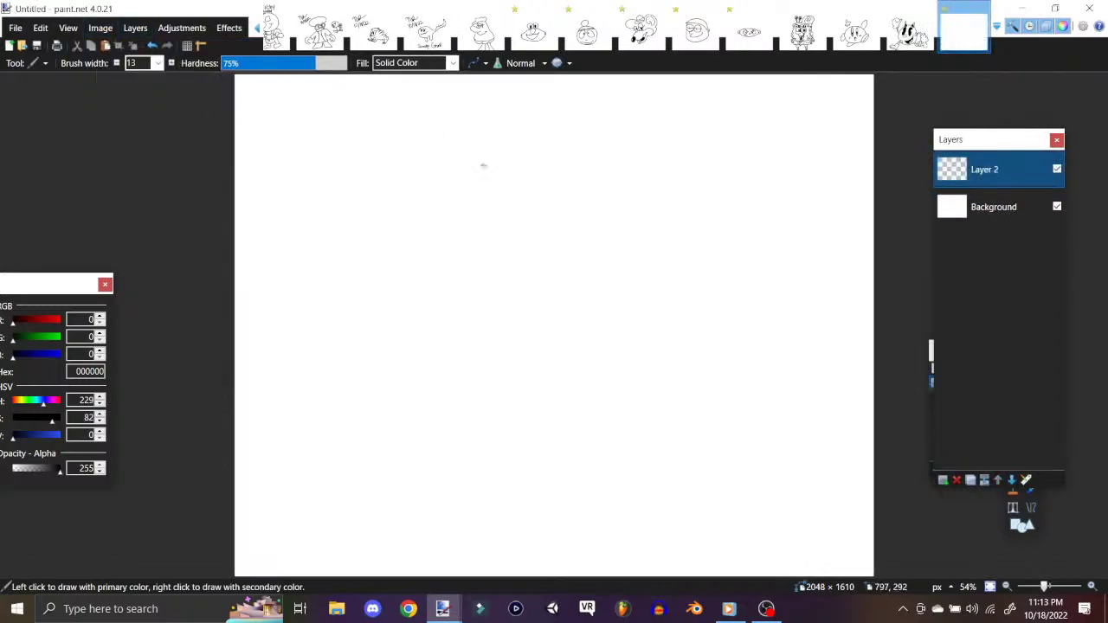
Step: Draw a wide muzzle with spiky cheek fur on both sides and a small black nose at its top edge
mouse_move(565, 342)
left_mouse_down()
mouse_move(498, 351)
mouse_move(362, 418)
mouse_move(408, 419)
mouse_move(367, 474)
mouse_move(420, 448)
mouse_move(406, 510)
mouse_move(449, 470)
left_mouse_up()
left_click_drag(450, 473, 665, 466)
mouse_move(567, 342)
left_mouse_down()
mouse_move(624, 352)
mouse_move(661, 373)
mouse_move(732, 346)
mouse_move(681, 388)
mouse_move(736, 409)
mouse_move(690, 417)
mouse_move(739, 478)
mouse_move(667, 466)
left_mouse_up()
left_click_drag(530, 344, 537, 348)
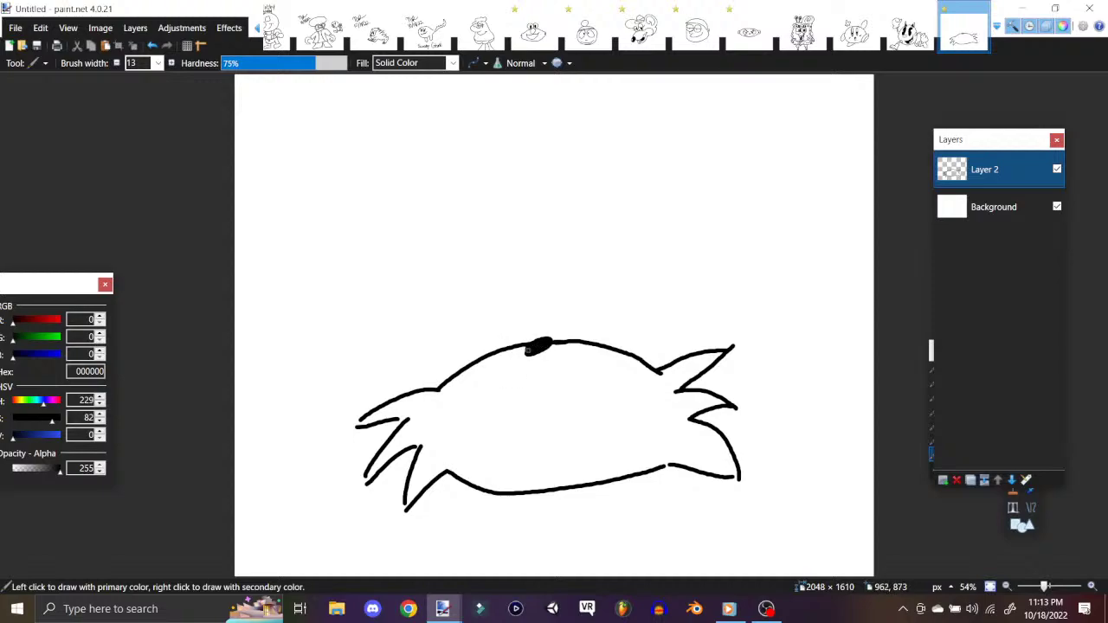
Step: Draw an open smiling mouth on the muzzle and fill its upper part black, leaving the tongue white
mouse_move(559, 407)
left_mouse_down()
mouse_move(585, 395)
mouse_move(594, 358)
left_mouse_up()
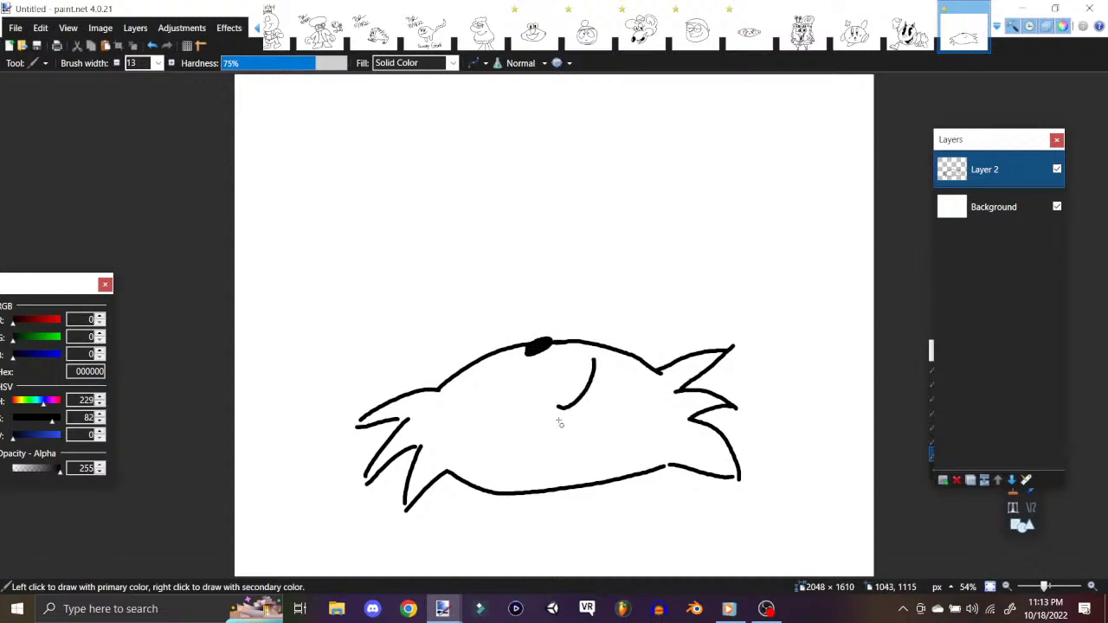
mouse_move(561, 409)
left_mouse_down()
mouse_move(586, 452)
mouse_move(598, 363)
left_mouse_up()
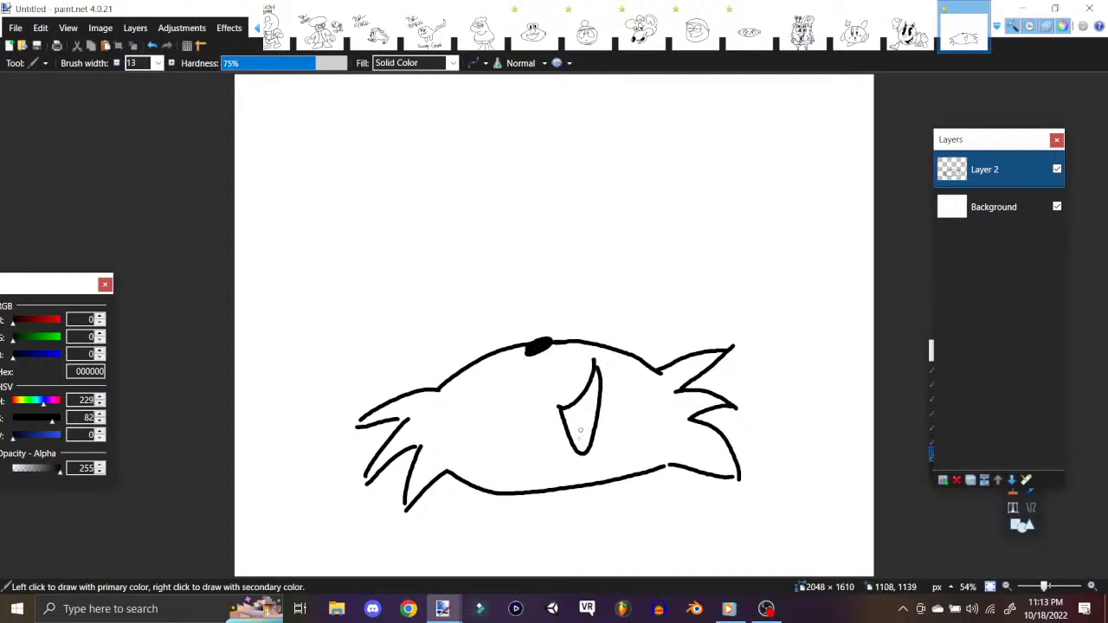
mouse_move(573, 447)
left_mouse_down()
mouse_move(594, 411)
mouse_move(575, 430)
mouse_move(561, 417)
mouse_move(599, 378)
left_mouse_up()
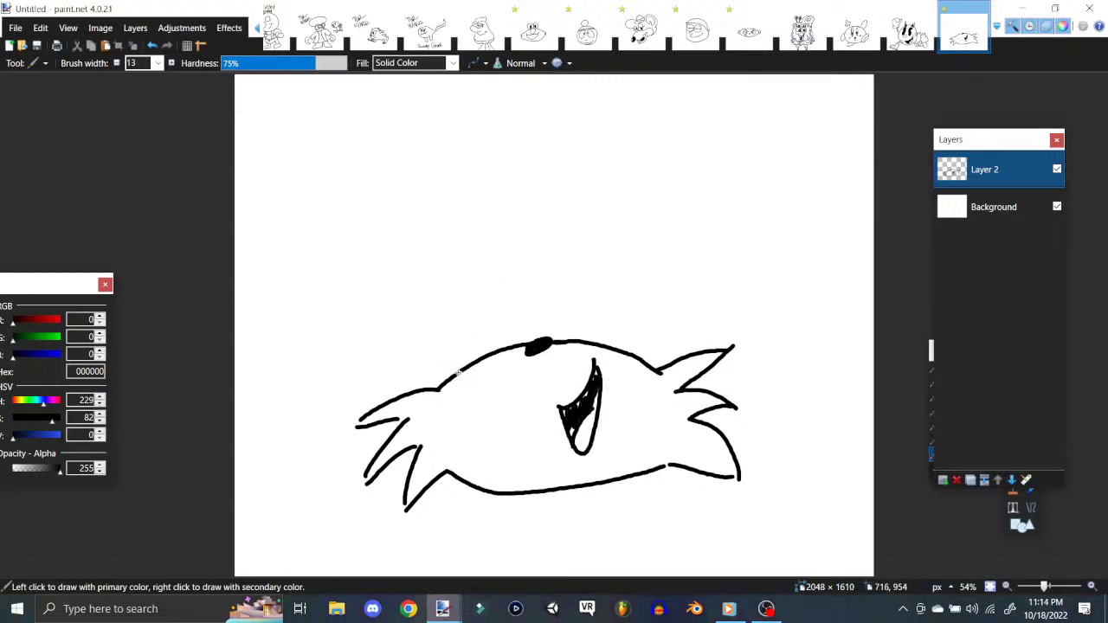
Step: Add a new layer above Layer 2 and make Layer 2 the active layer again
left_click(135, 27)
left_click(173, 48)
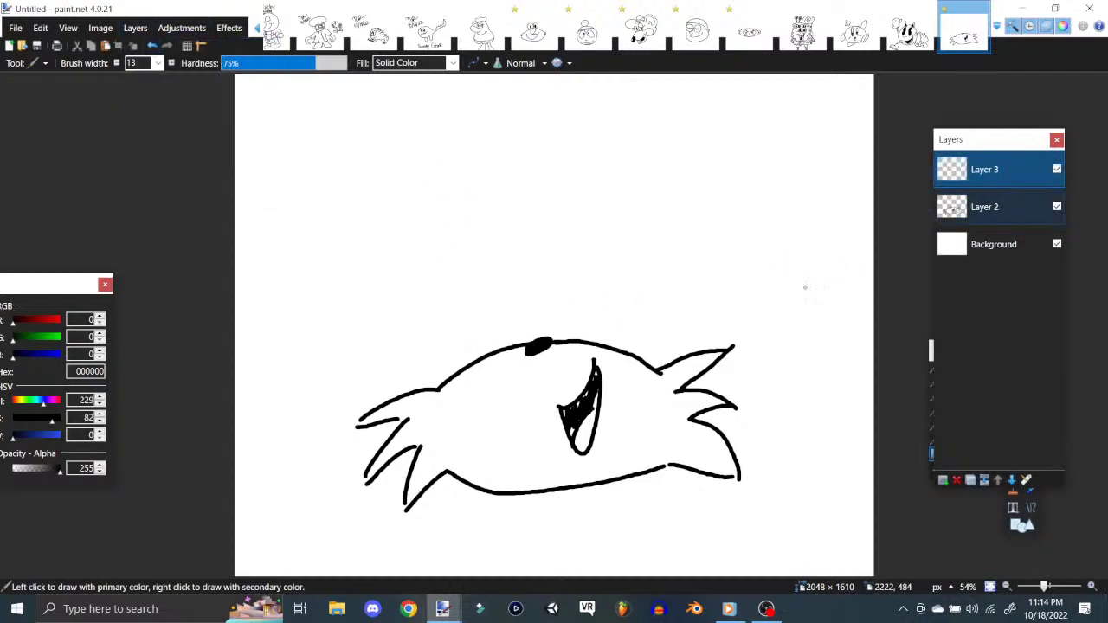
left_click(987, 206)
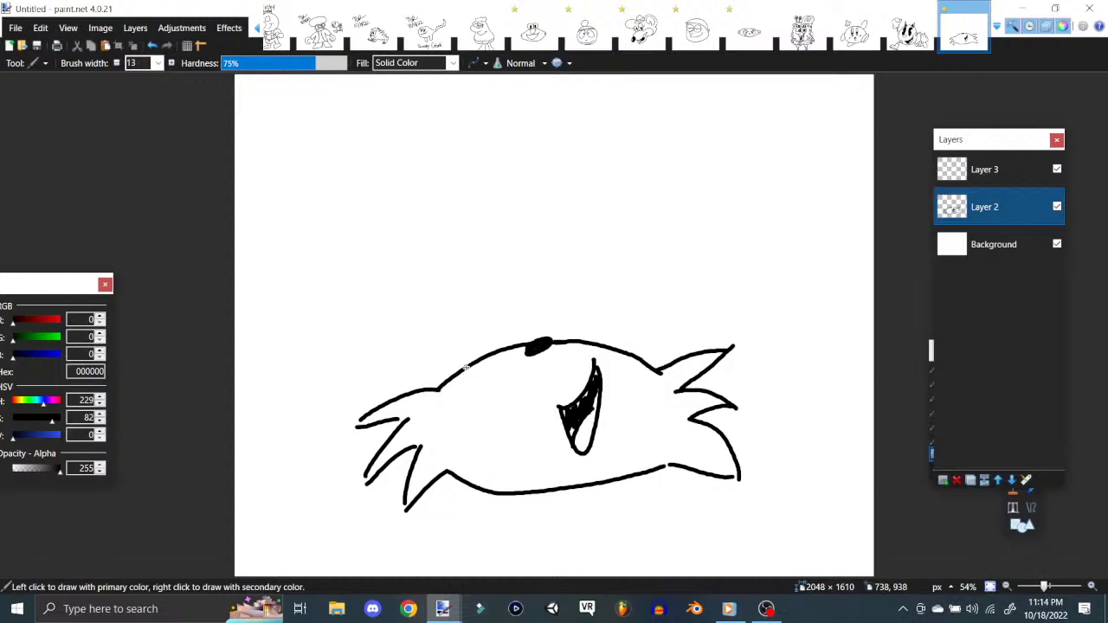
Step: Draw two tall oval eyes rising from the muzzle, each with a narrow black pupil
mouse_move(464, 367)
left_mouse_down()
mouse_move(435, 241)
mouse_move(489, 238)
mouse_move(508, 296)
mouse_move(506, 342)
mouse_move(554, 310)
mouse_move(571, 208)
mouse_move(613, 221)
mouse_move(596, 343)
left_mouse_up()
mouse_move(579, 257)
left_mouse_down()
mouse_move(574, 317)
mouse_move(573, 277)
mouse_move(573, 287)
mouse_move(584, 272)
mouse_move(577, 317)
mouse_move(578, 293)
left_mouse_up()
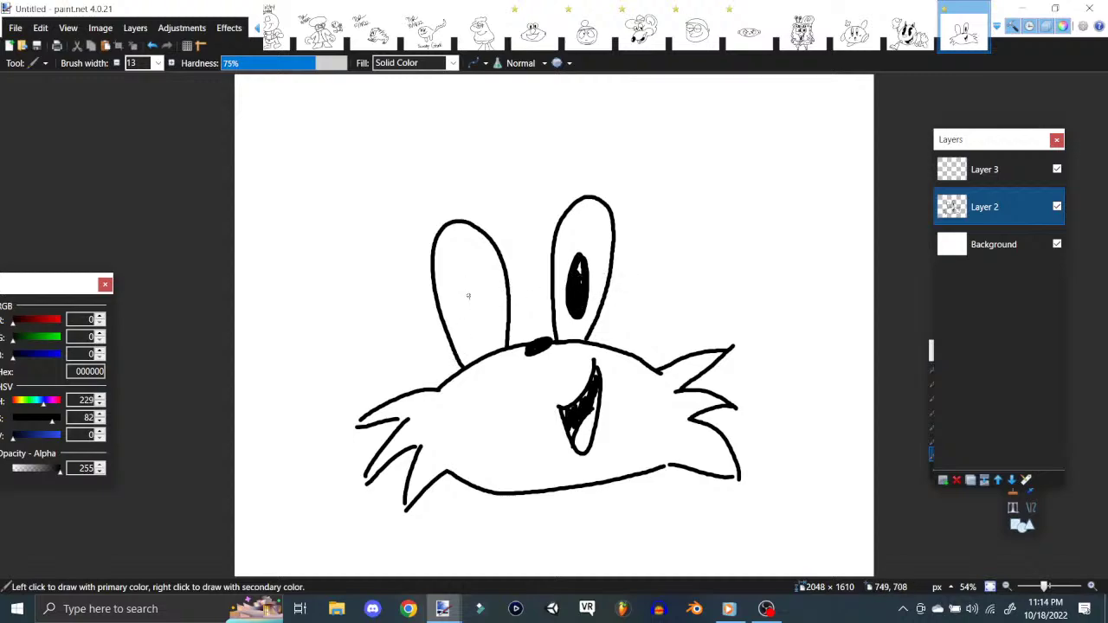
mouse_move(474, 317)
left_mouse_down()
mouse_move(474, 305)
mouse_move(481, 318)
mouse_move(485, 305)
mouse_move(500, 312)
left_mouse_up()
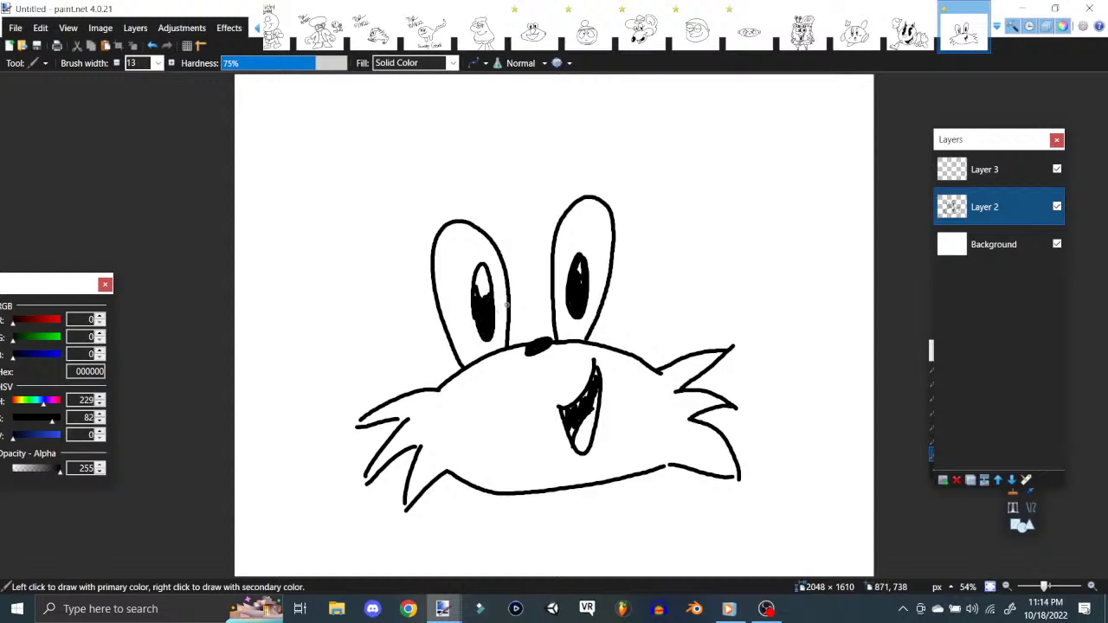
Step: Erase the pupil of the eye above the mouth
left_click(1031, 454)
mouse_move(580, 264)
left_mouse_down()
mouse_move(578, 245)
mouse_move(578, 320)
left_mouse_up()
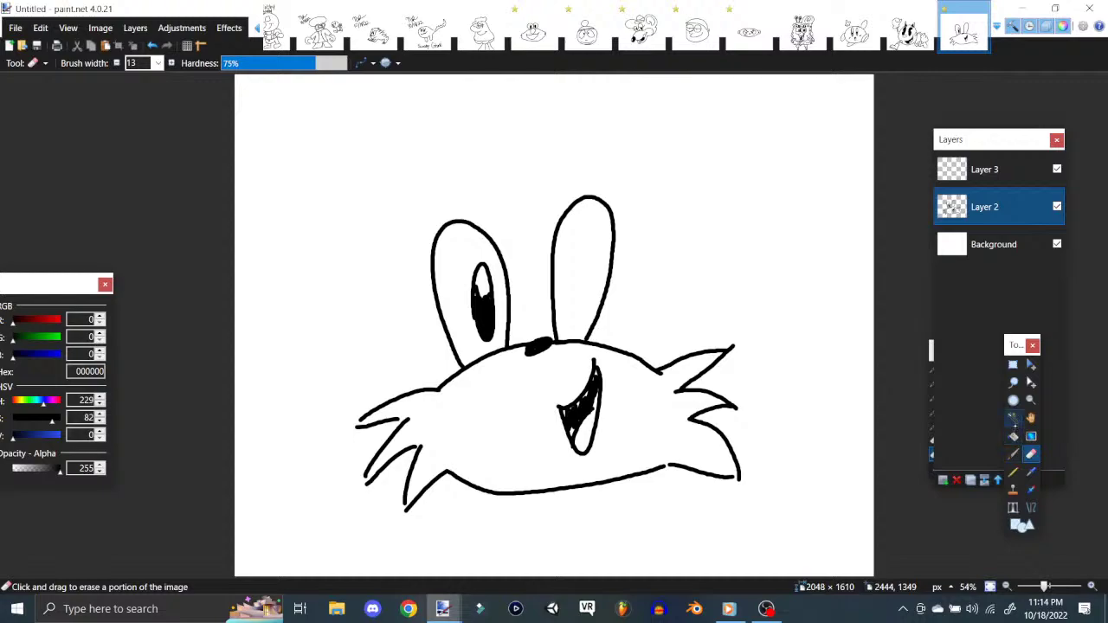
left_click(1013, 417)
left_click(573, 287)
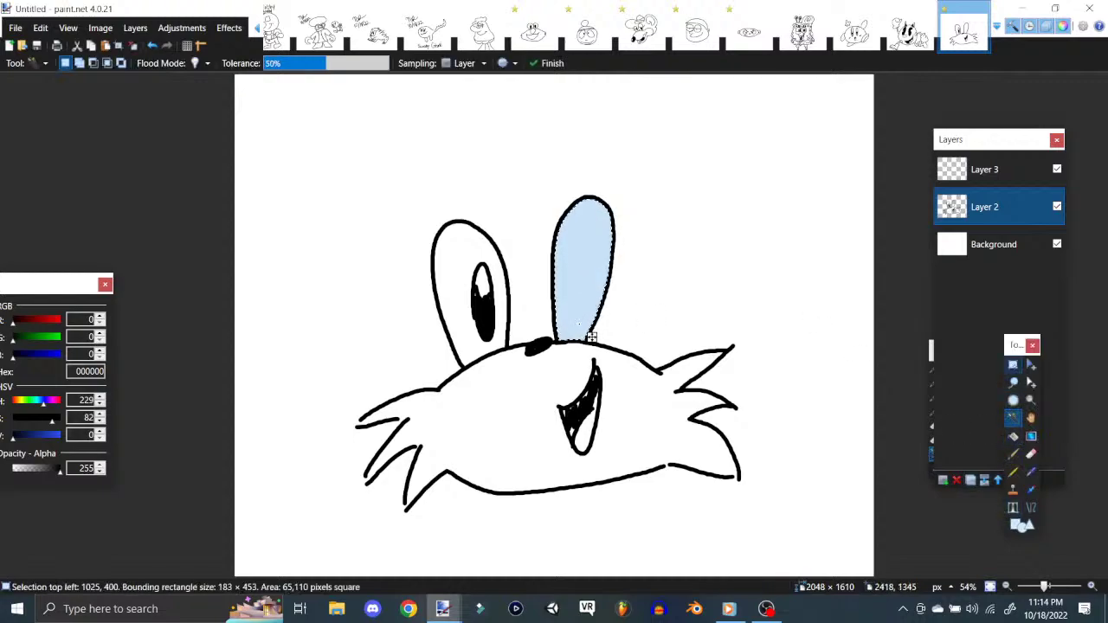
left_click(1013, 364)
key("ctrl+d")
Step: Redraw the erased pupil with a white highlight and draw the rounded head outline around both eyes down to the cheeks
left_click(1013, 454)
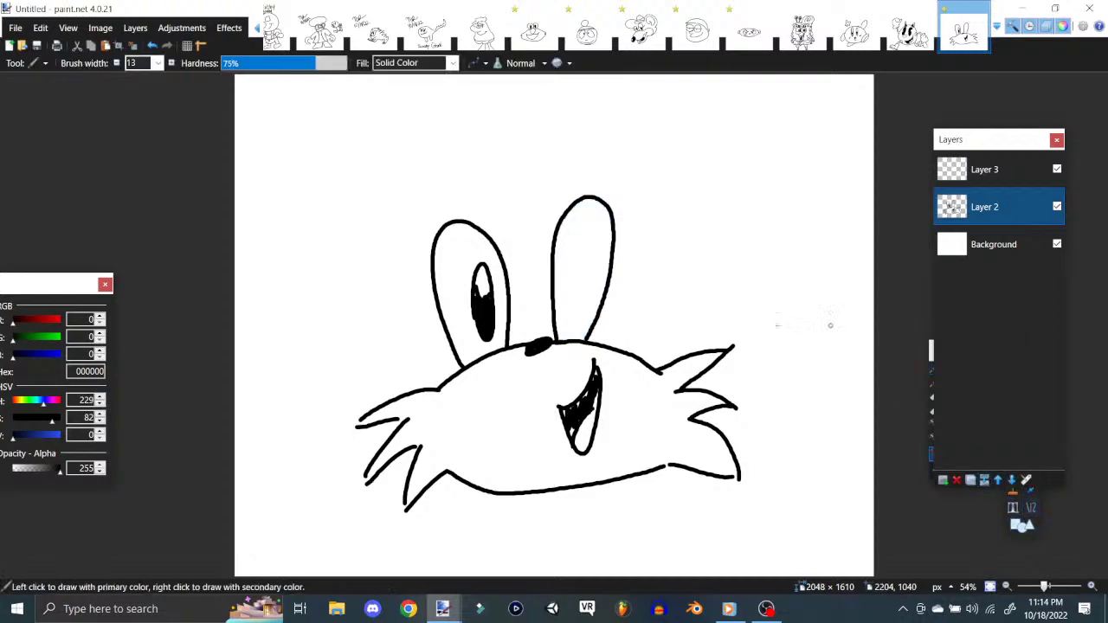
mouse_move(573, 295)
left_mouse_down()
mouse_move(568, 308)
mouse_move(592, 294)
mouse_move(579, 281)
mouse_move(582, 320)
left_mouse_up()
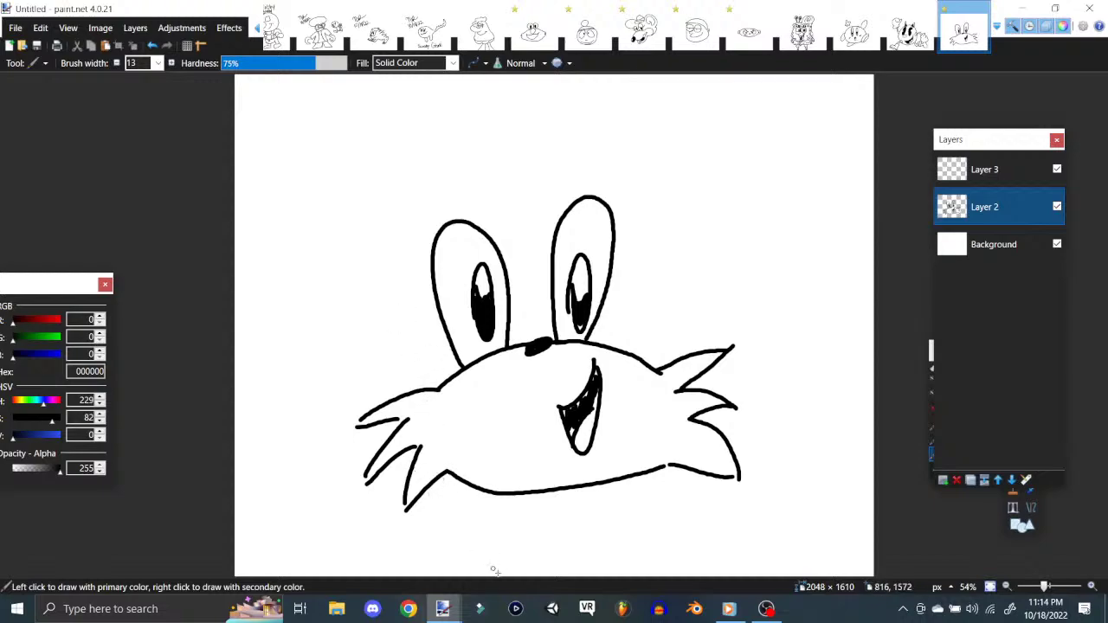
mouse_move(434, 388)
left_mouse_down()
mouse_move(391, 268)
mouse_move(395, 228)
mouse_move(428, 173)
mouse_move(484, 132)
mouse_move(596, 133)
mouse_move(666, 186)
mouse_move(676, 256)
mouse_move(652, 367)
left_mouse_up()
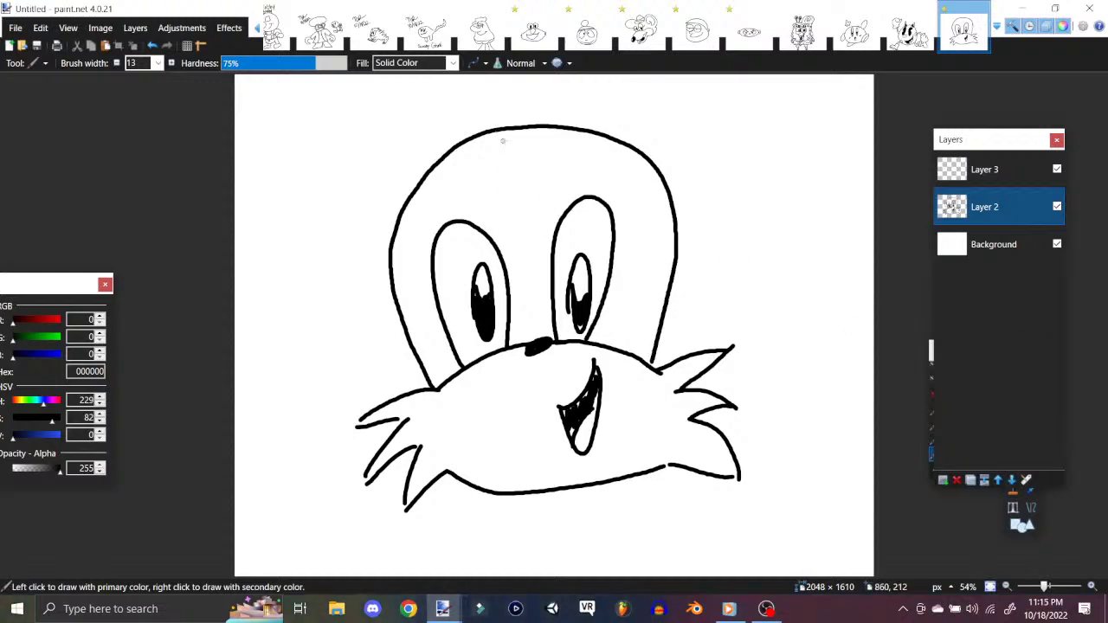
Step: Erase a gap in the top of the head outline and draw a spiky hair tuft falling over the forehead there
left_click_drag(508, 144, 441, 190)
left_click(152, 45)
left_click(1029, 515)
key("e")
mouse_move(493, 135)
left_mouse_down()
mouse_move(530, 124)
mouse_move(553, 139)
left_mouse_up()
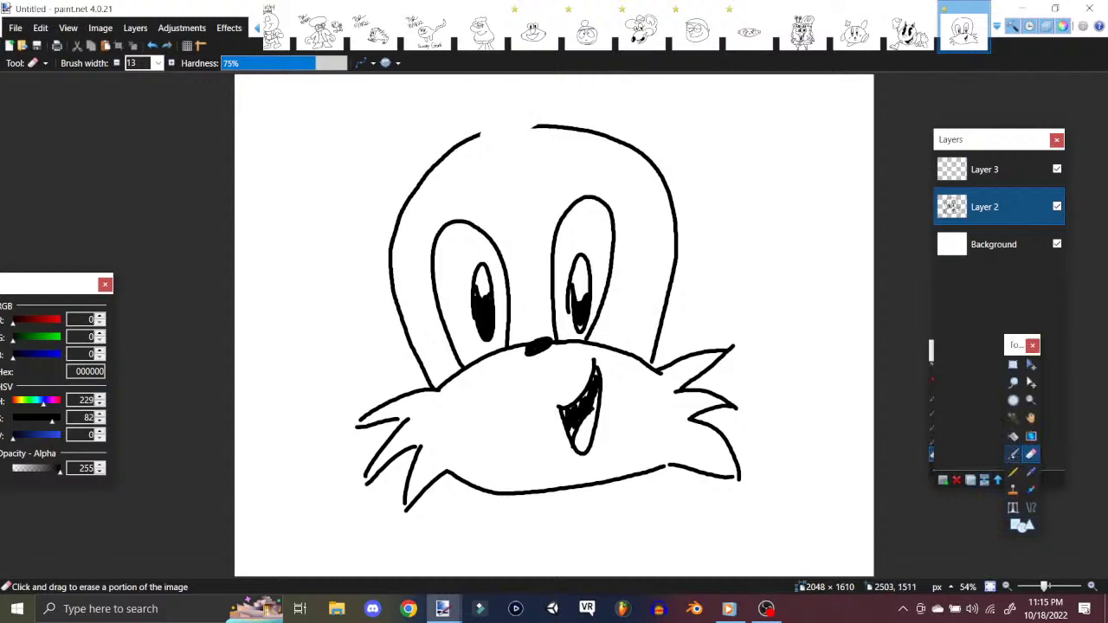
left_click(1013, 456)
mouse_move(533, 127)
left_mouse_down()
mouse_move(473, 110)
mouse_move(434, 136)
mouse_move(502, 140)
mouse_move(444, 201)
mouse_move(497, 164)
mouse_move(501, 214)
mouse_move(534, 164)
left_mouse_up()
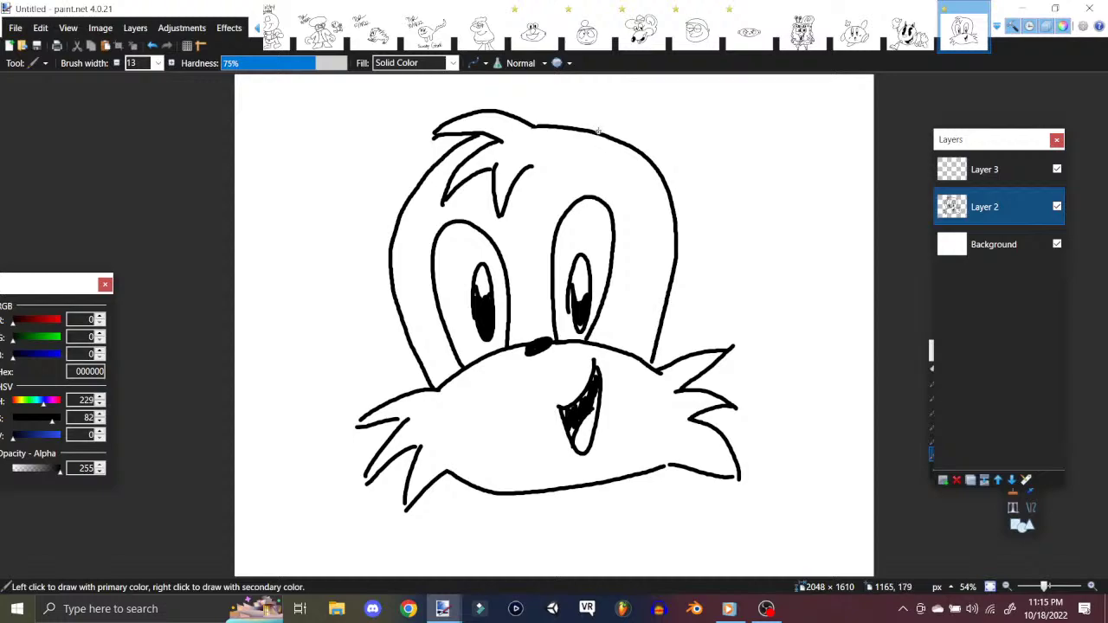
Step: On Layer 3, draw two large ears on the sides of the head, each with an inner ear outline and a small rounded tuft
left_click(952, 169)
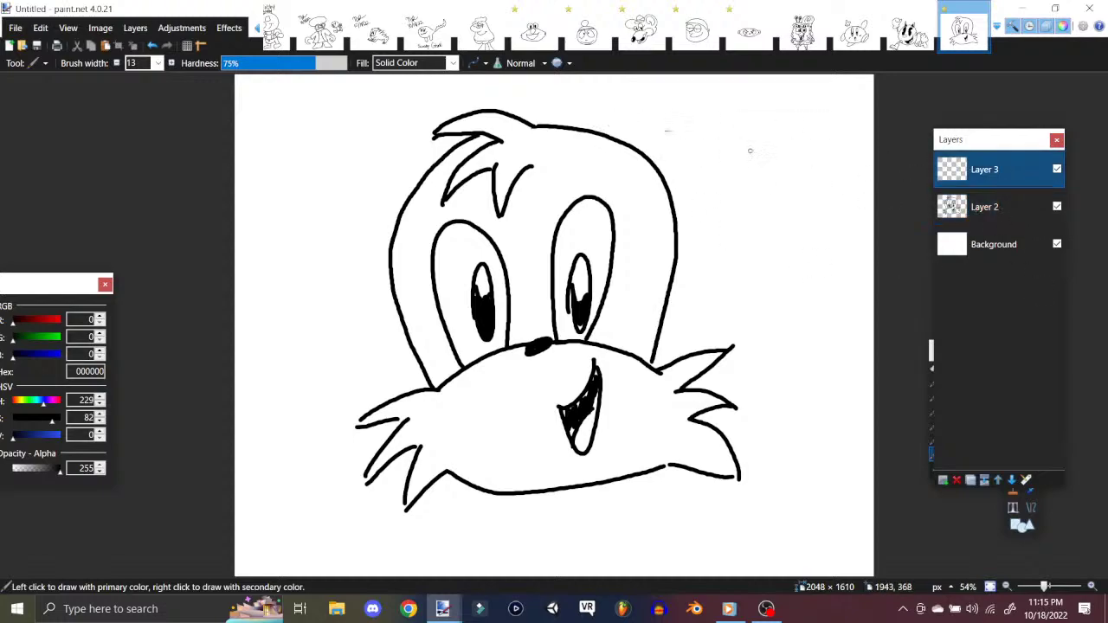
mouse_move(587, 132)
left_mouse_down()
mouse_move(620, 69)
mouse_move(762, 108)
mouse_move(679, 234)
left_mouse_up()
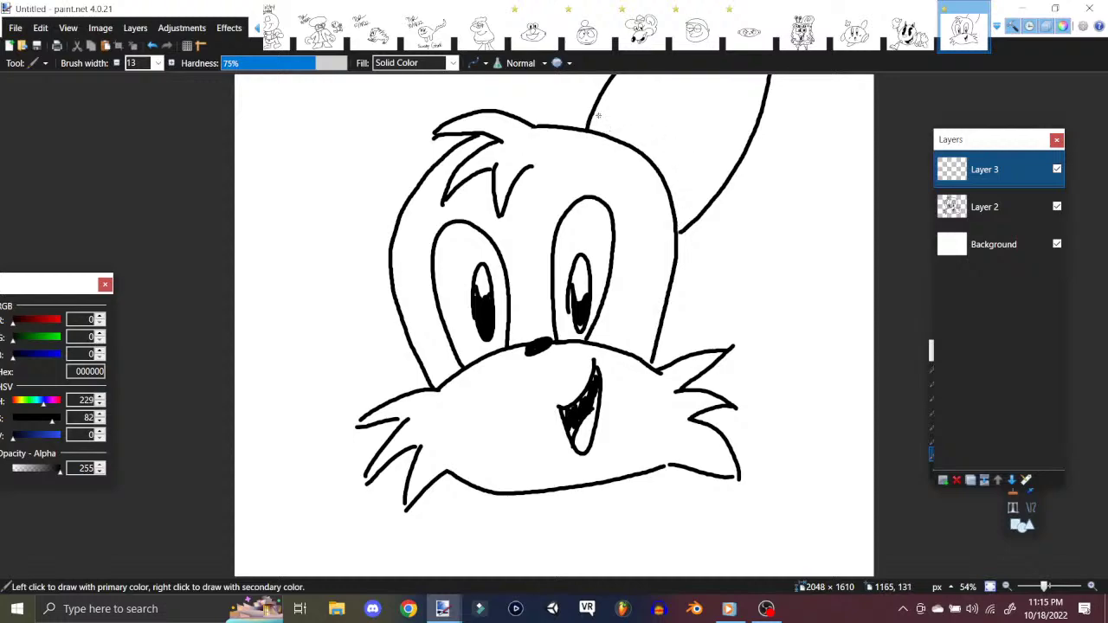
mouse_move(613, 134)
left_mouse_down()
mouse_move(664, 128)
mouse_move(679, 153)
mouse_move(671, 190)
left_mouse_up()
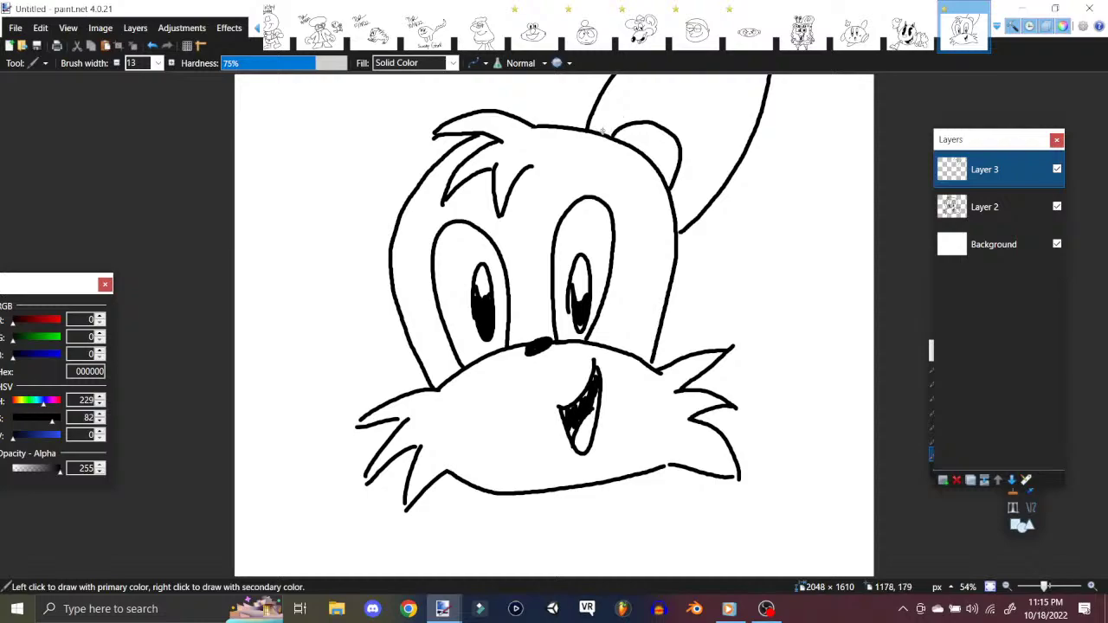
left_click_drag(600, 135, 650, 75)
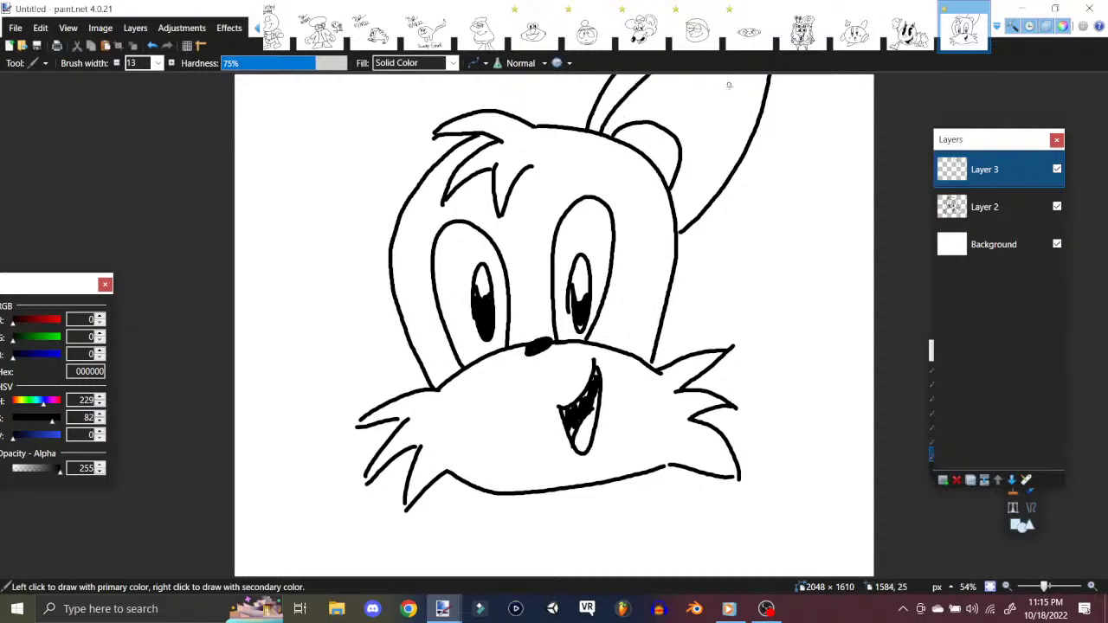
mouse_move(734, 75)
left_mouse_down()
mouse_move(721, 136)
mouse_move(675, 213)
left_mouse_up()
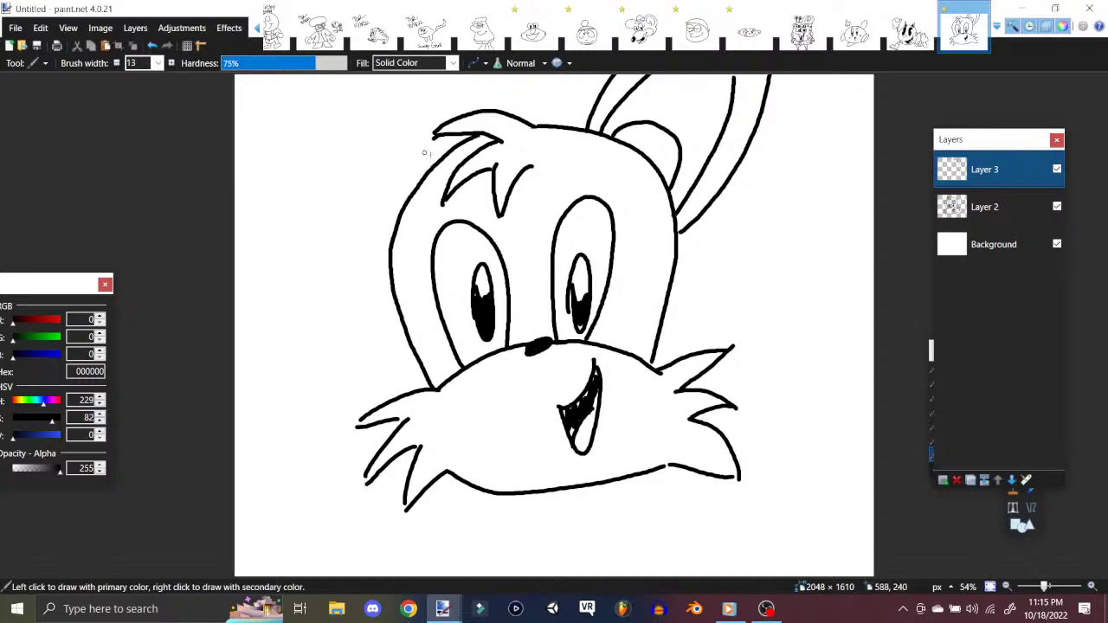
mouse_move(443, 154)
left_mouse_down()
mouse_move(352, 86)
mouse_move(238, 87)
mouse_move(281, 170)
mouse_move(354, 246)
mouse_move(387, 253)
left_mouse_up()
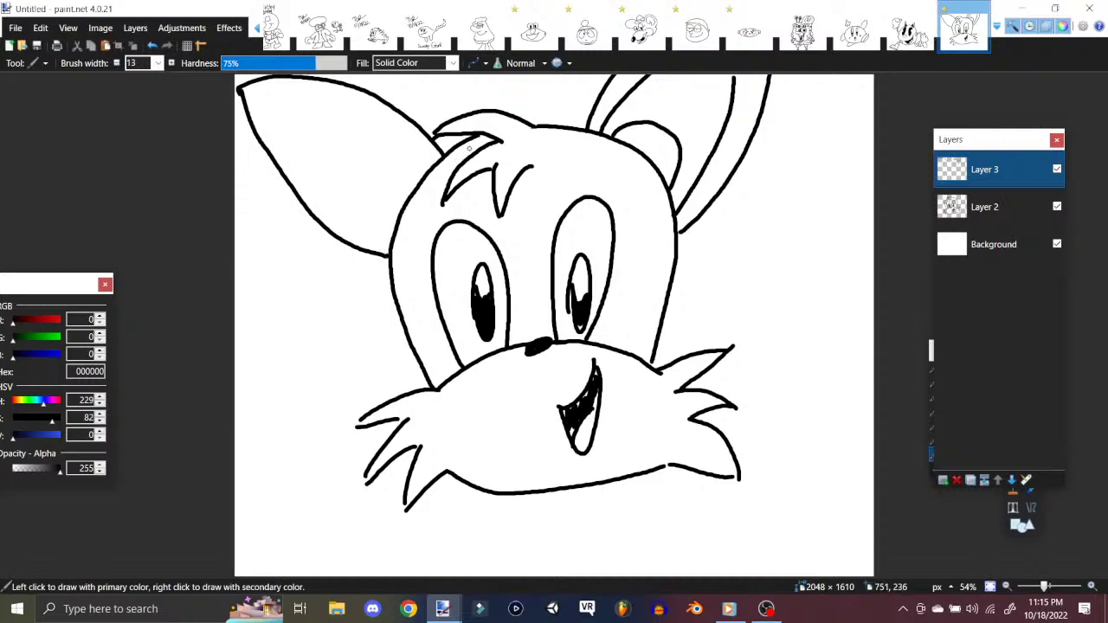
mouse_move(434, 163)
left_mouse_down()
mouse_move(378, 119)
mouse_move(279, 103)
mouse_move(331, 210)
mouse_move(361, 236)
mouse_move(388, 245)
mouse_move(383, 201)
mouse_move(430, 170)
left_mouse_up()
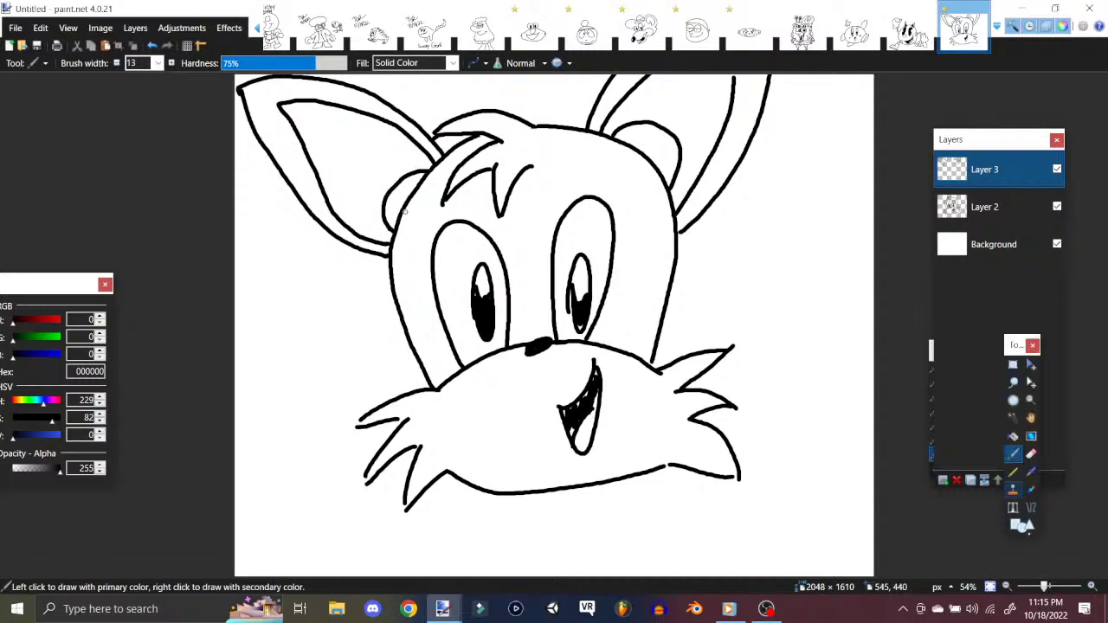
Step: On Layer 2, erase the head outline between the outer and inner lines of both ears
left_click(1030, 454)
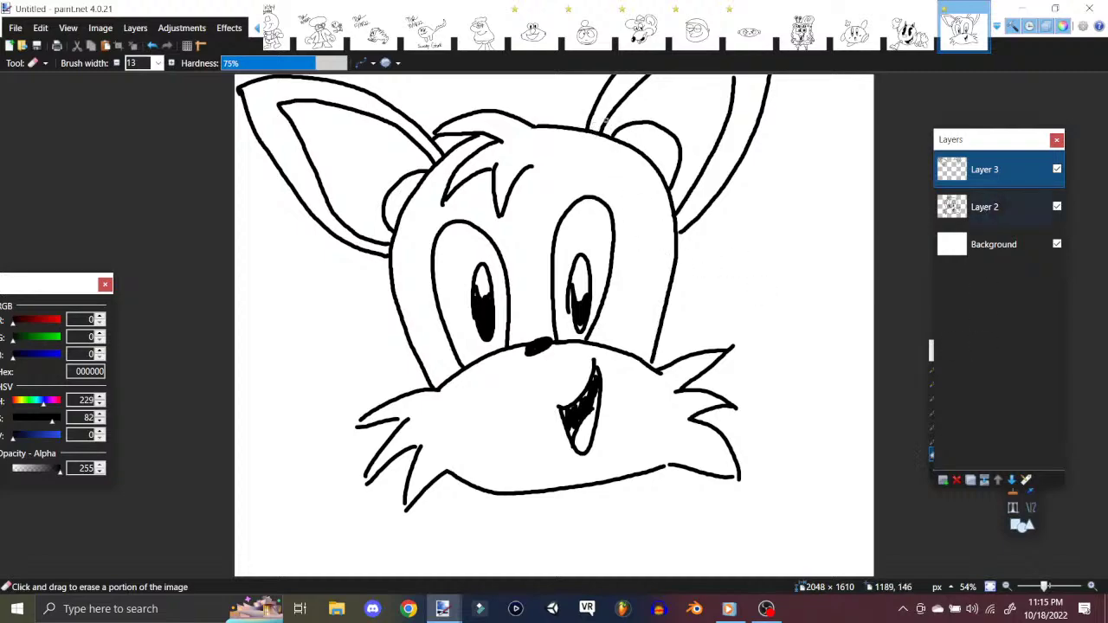
key("alt+Page_Down")
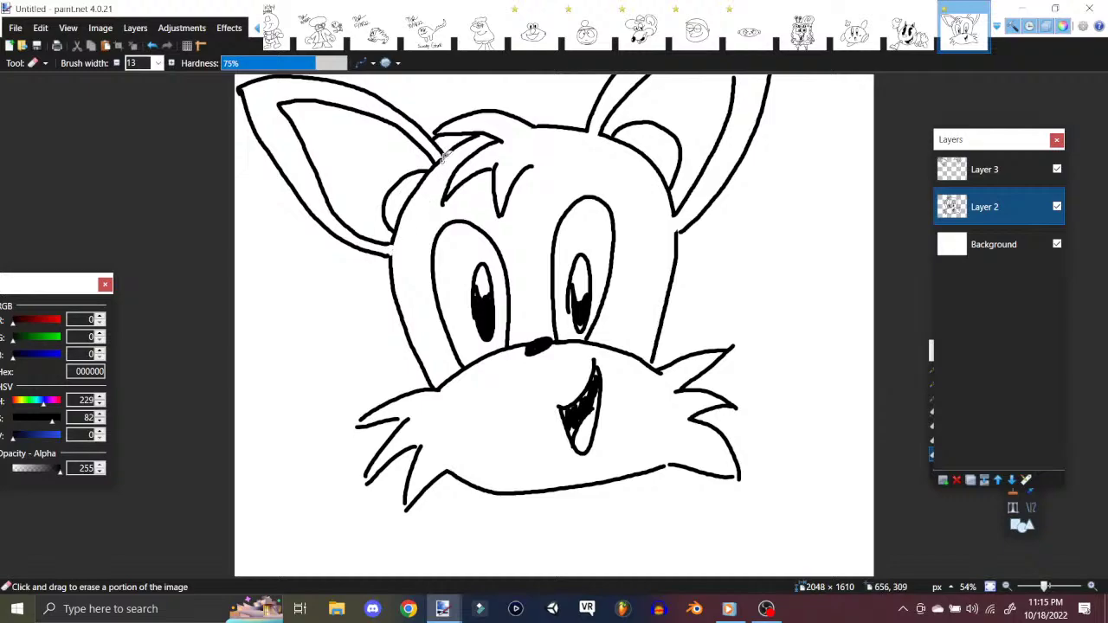
left_click_drag(442, 161, 456, 147)
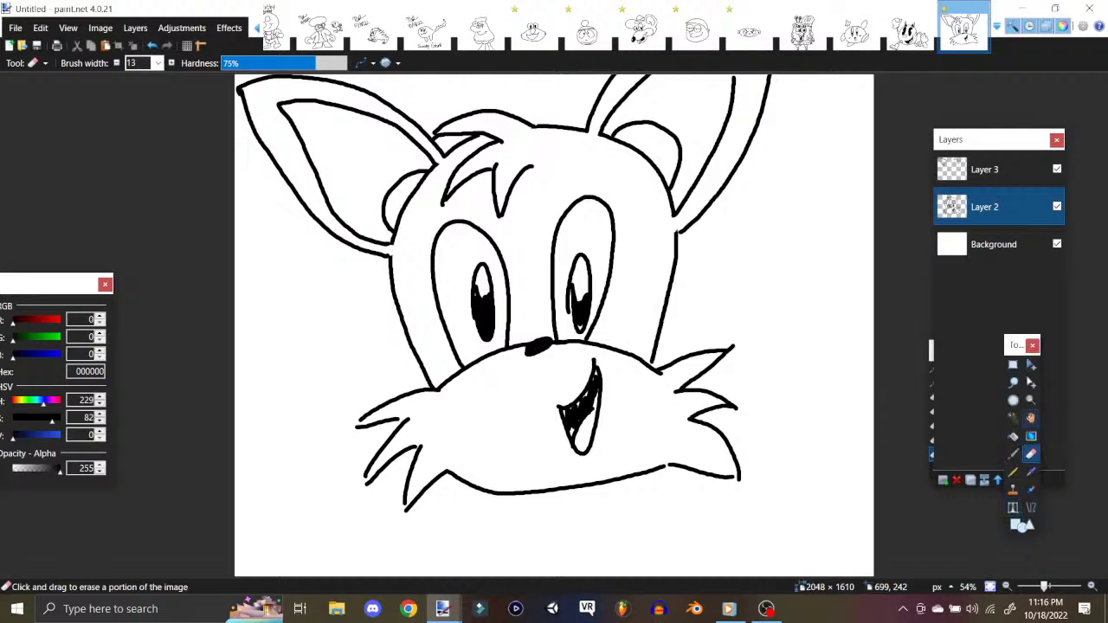
Step: Erase the stray line beside the pupil above the mouth, repaint that pupil's dark edge, and undo the extra stroke on the nose
left_click_drag(567, 308, 567, 287)
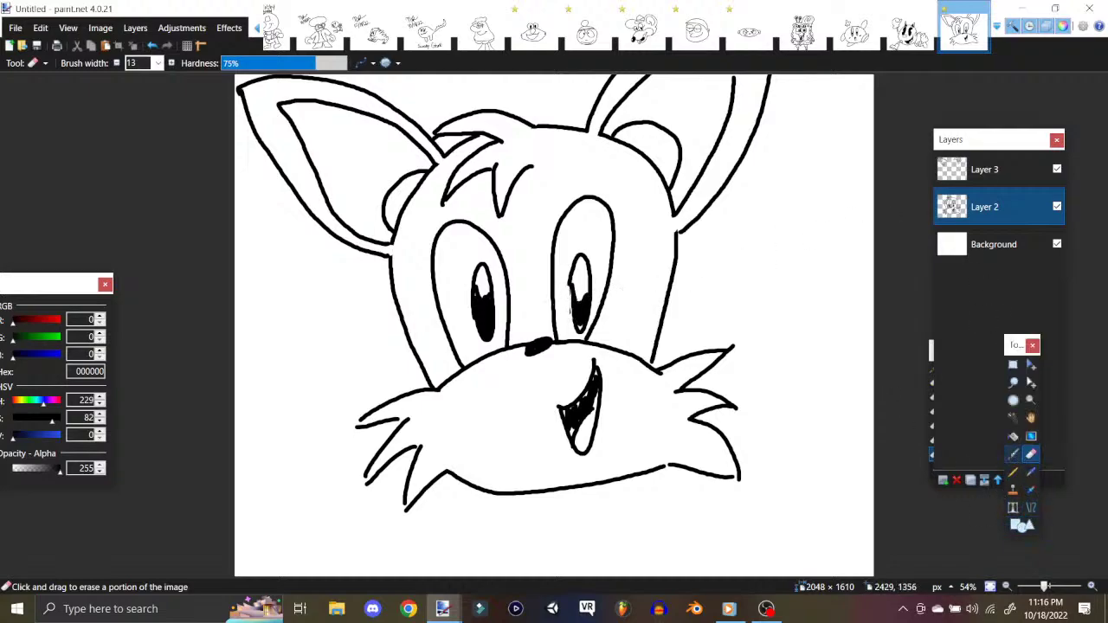
left_click(1031, 470)
left_click_drag(569, 280, 577, 322)
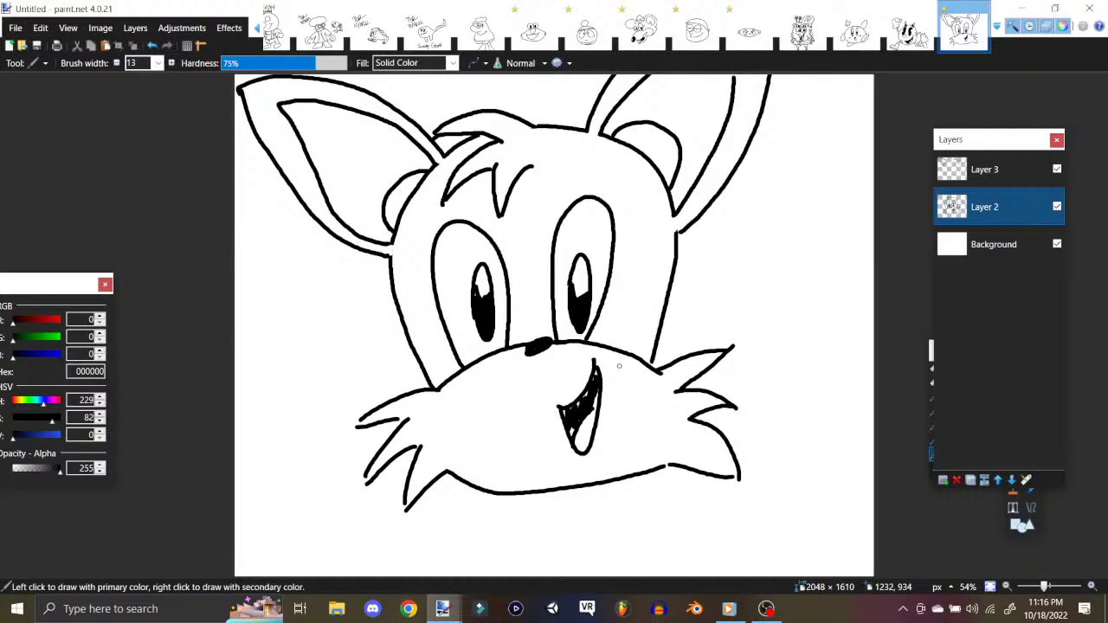
mouse_move(531, 340)
left_mouse_down()
mouse_move(517, 359)
mouse_move(537, 357)
mouse_move(529, 343)
left_mouse_up()
left_click(152, 45)
Step: Save the drawing as Tails in the Drawings folder in paint.net (*.pdn) format
left_click(16, 31)
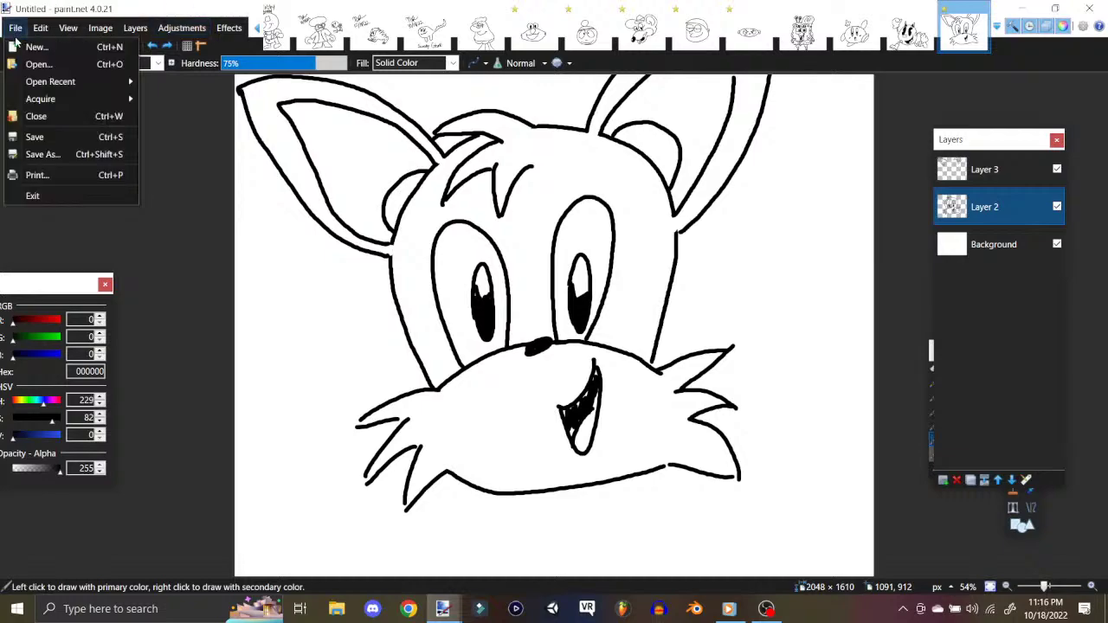
left_click(71, 158)
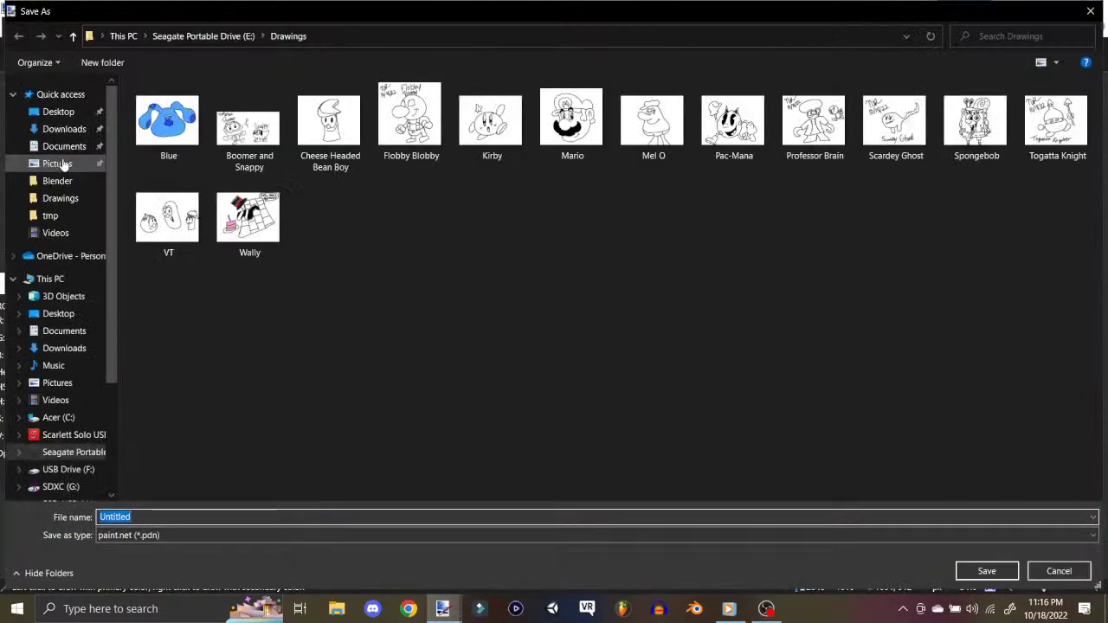
type("Tails")
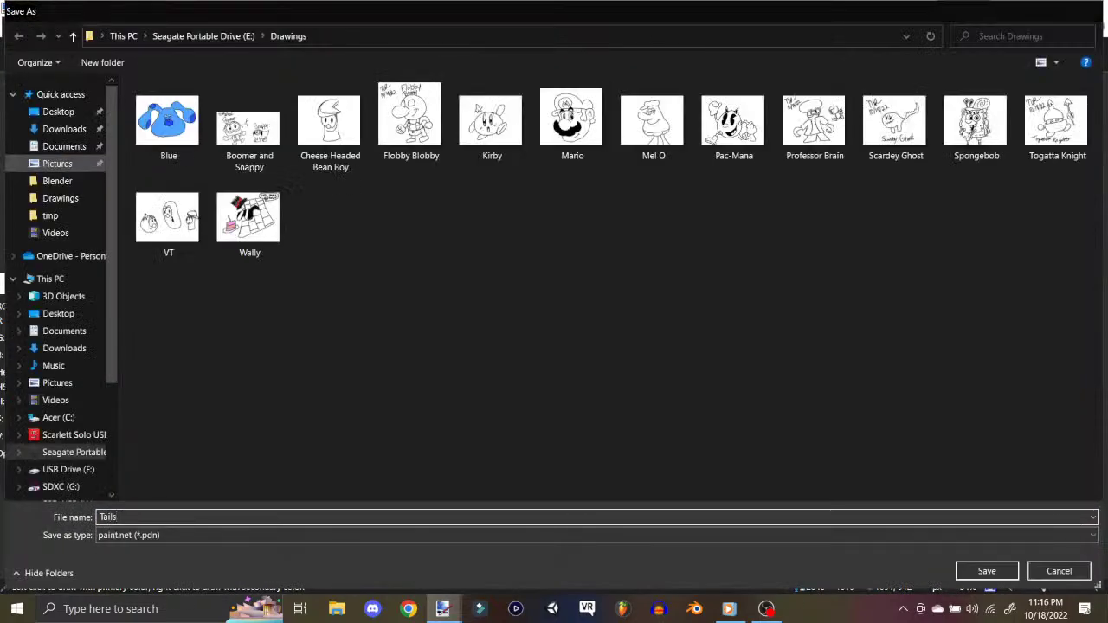
key("Return")
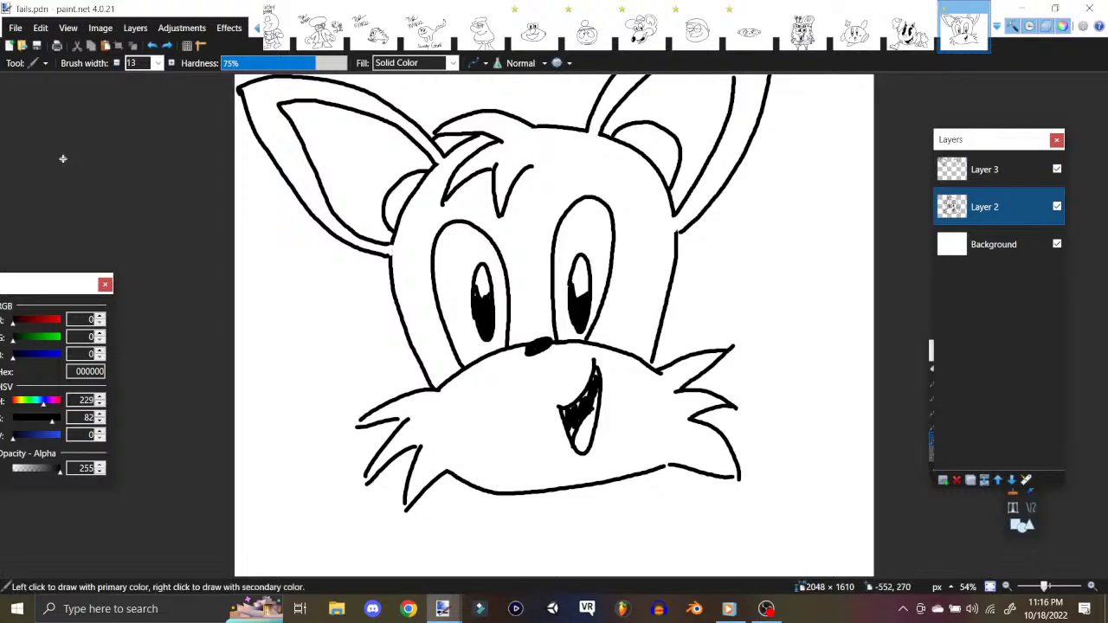
Step: Create a new blank image of 2048 × 1610 pixels
left_click(101, 27)
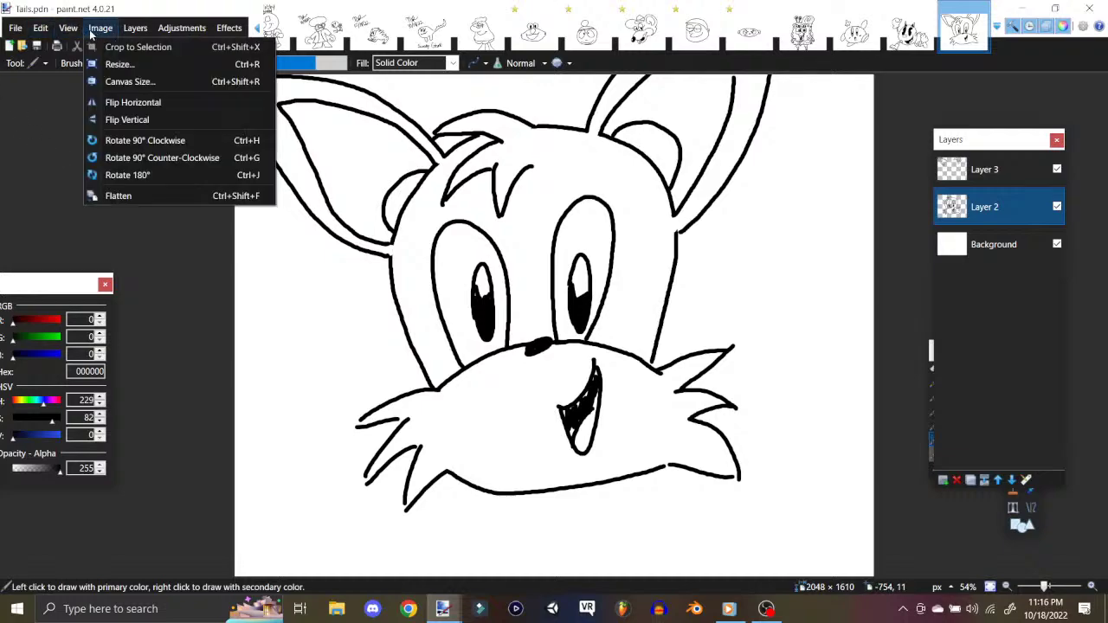
mouse_move(12, 27)
left_click(19, 49)
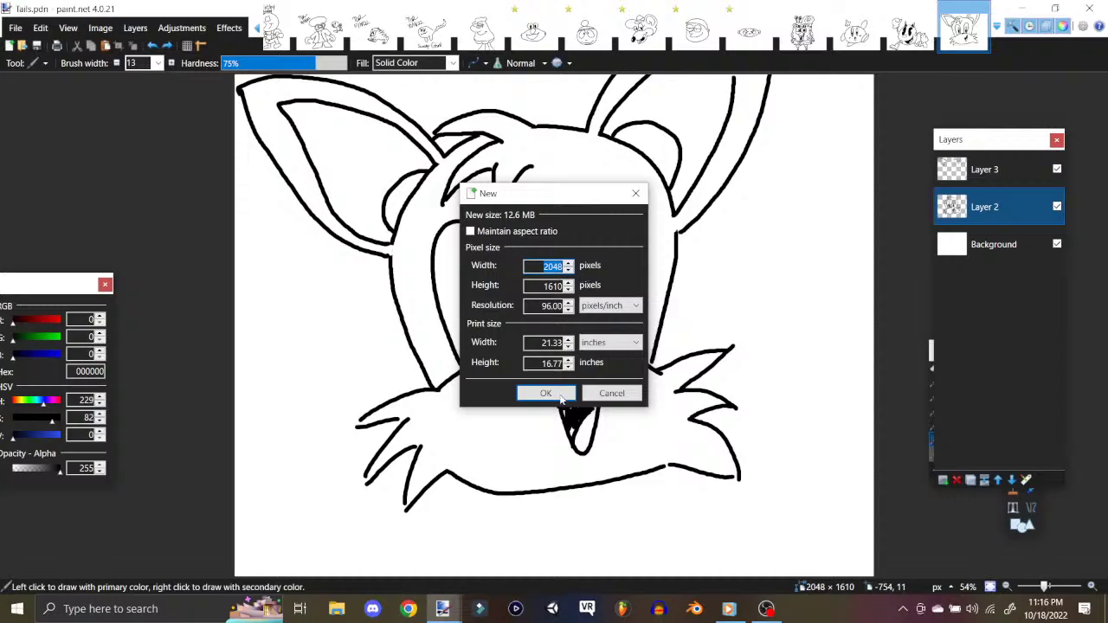
left_click(556, 395)
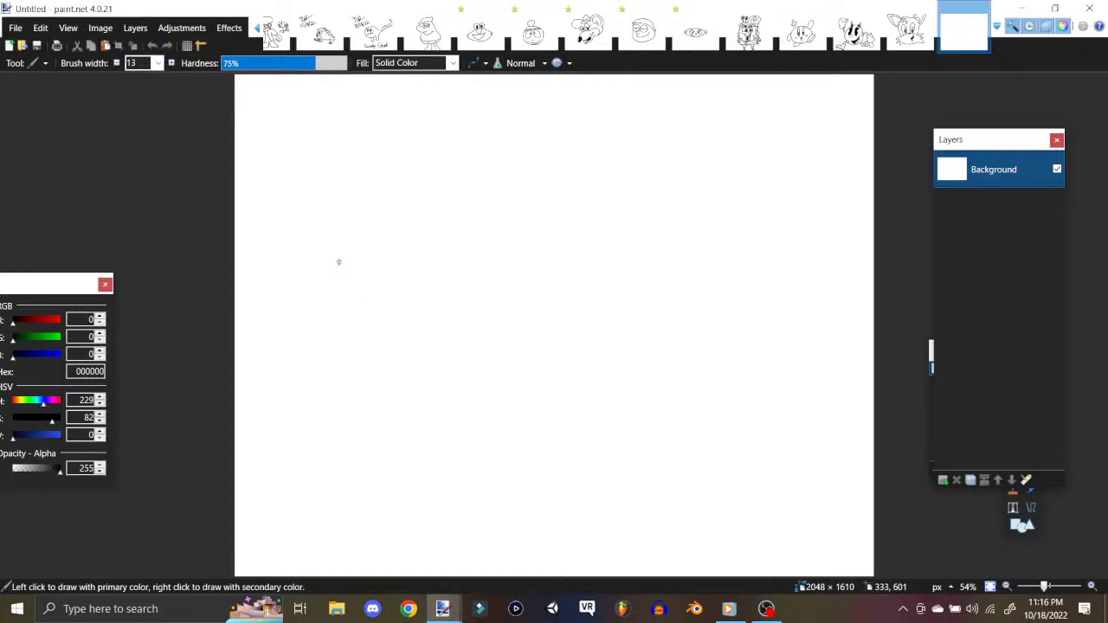
Step: Draw a wide rounded handheld console body with a four-sided screen, two vertical dividing lines and two small shoulder buttons on its upper edge
mouse_move(329, 259)
left_mouse_down()
mouse_move(622, 230)
mouse_move(740, 241)
mouse_move(806, 298)
mouse_move(816, 345)
mouse_move(808, 410)
mouse_move(782, 452)
mouse_move(703, 478)
mouse_move(364, 495)
mouse_move(295, 471)
mouse_move(258, 404)
mouse_move(253, 322)
mouse_move(293, 275)
mouse_move(341, 257)
left_mouse_up()
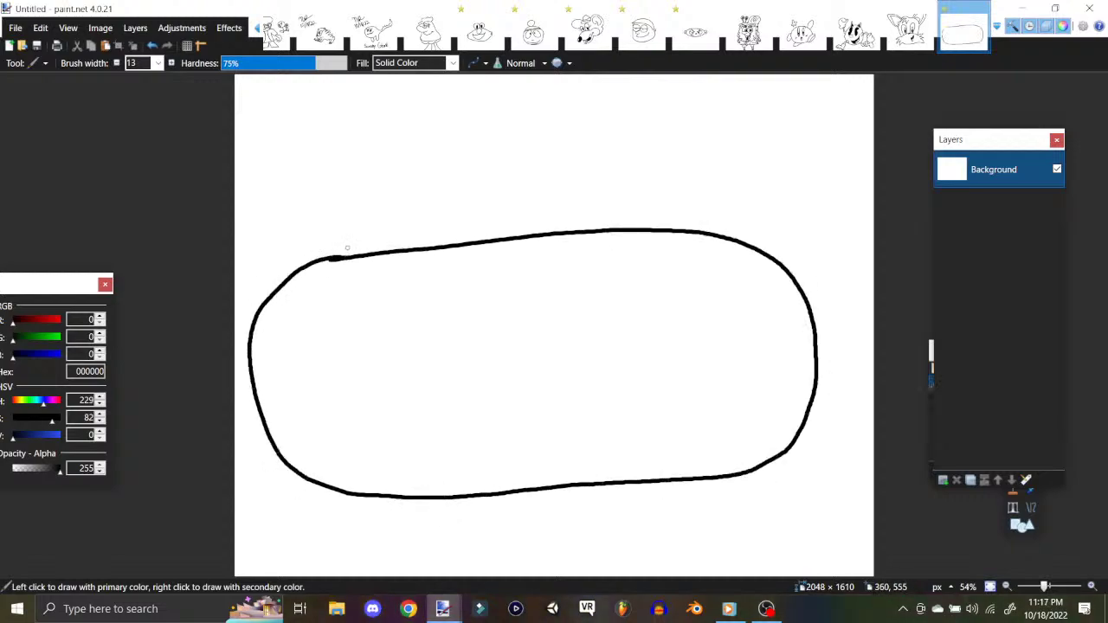
mouse_move(423, 280)
left_mouse_down()
mouse_move(460, 454)
mouse_move(556, 268)
mouse_move(678, 257)
mouse_move(647, 421)
mouse_move(452, 467)
left_mouse_up()
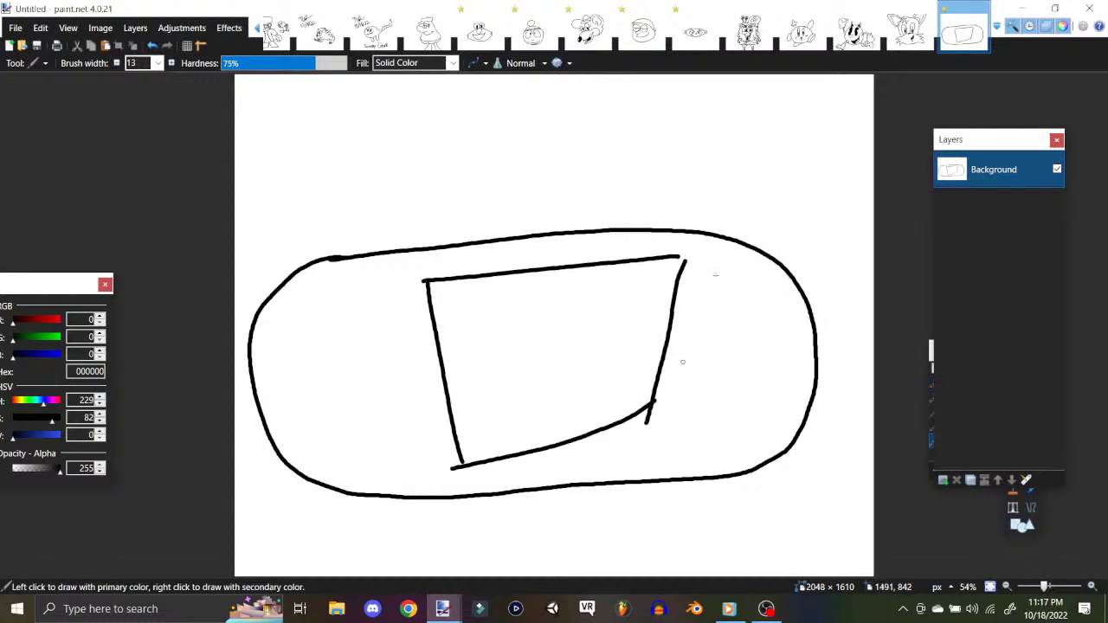
left_click_drag(720, 435, 718, 478)
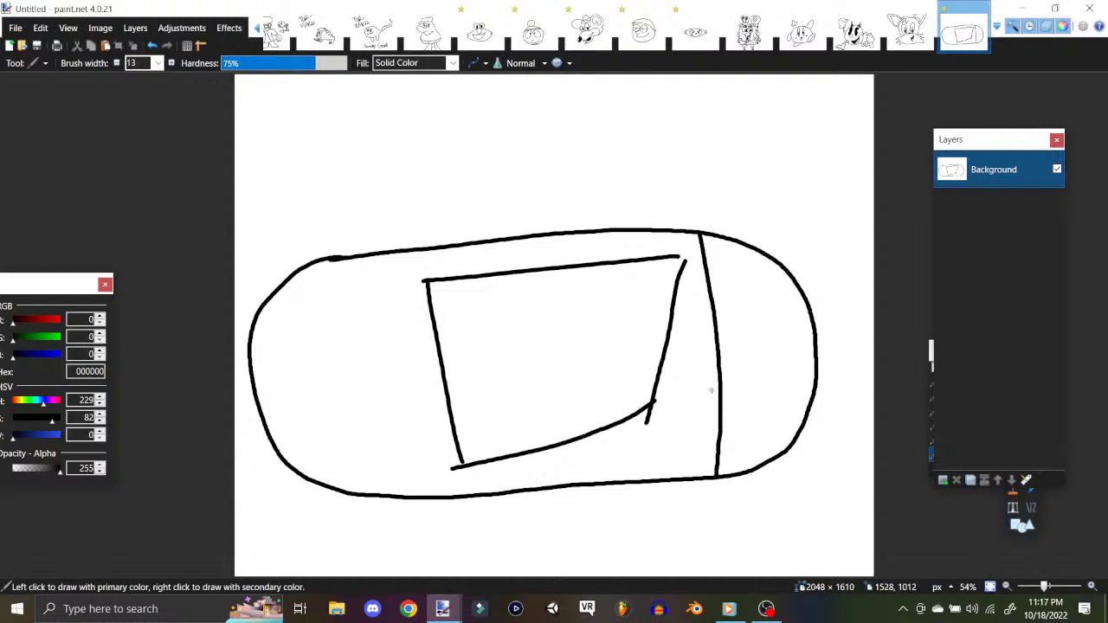
left_click_drag(386, 254, 410, 497)
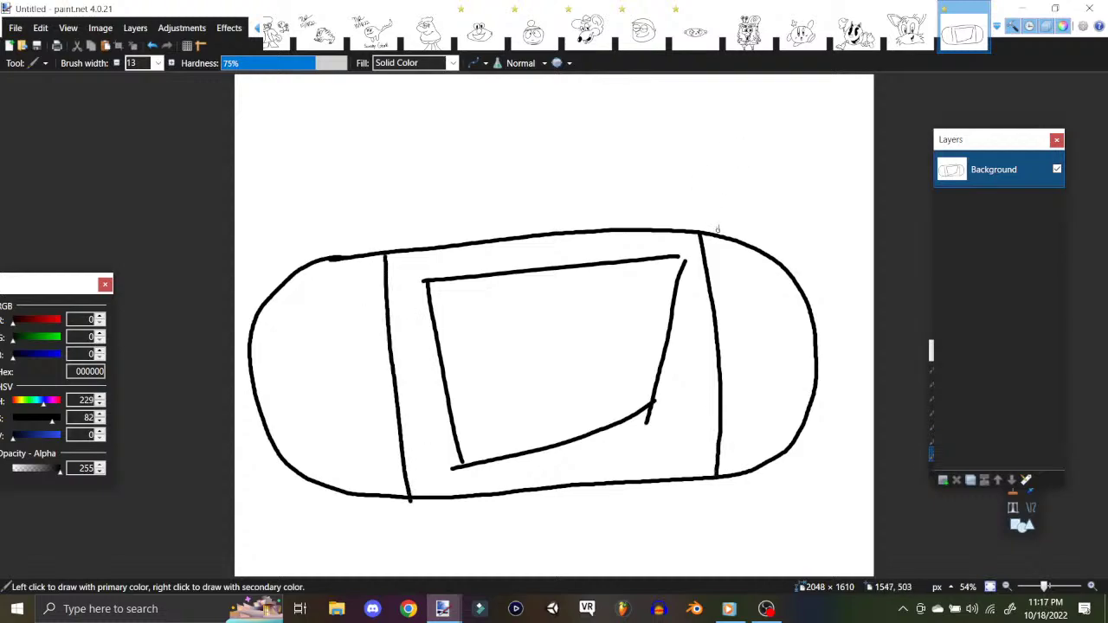
mouse_move(708, 232)
left_mouse_down()
mouse_move(744, 223)
mouse_move(755, 248)
left_mouse_up()
mouse_move(315, 260)
left_mouse_down()
mouse_move(322, 240)
mouse_move(362, 252)
left_mouse_up()
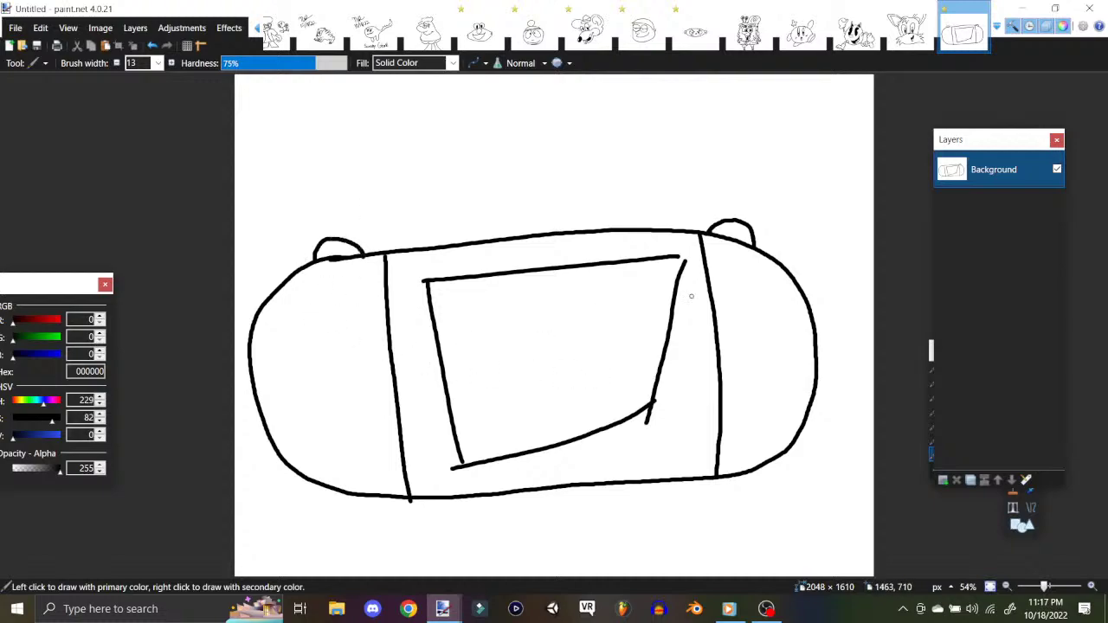
Step: Draw four round buttons in the console's right grip, a thumbstick below them and a tiny button near the upper corner
left_click_drag(751, 300, 752, 292)
mouse_move(785, 332)
left_mouse_down()
mouse_move(779, 346)
mouse_move(795, 330)
mouse_move(747, 343)
mouse_move(762, 373)
left_mouse_up()
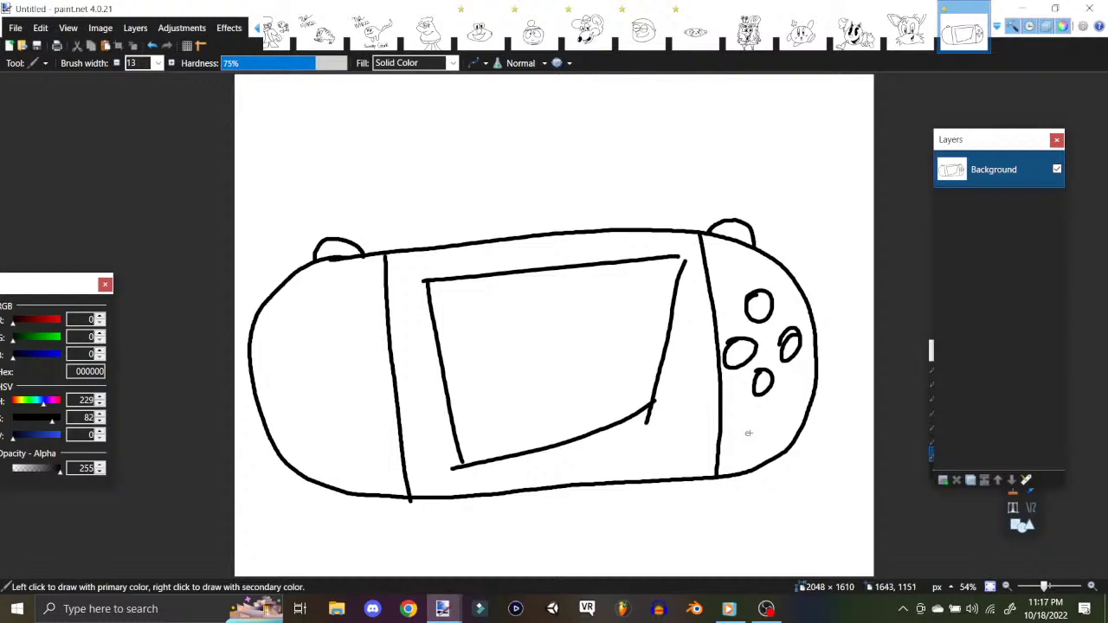
mouse_move(747, 438)
left_mouse_down()
mouse_move(764, 429)
mouse_move(756, 458)
mouse_move(748, 425)
left_mouse_up()
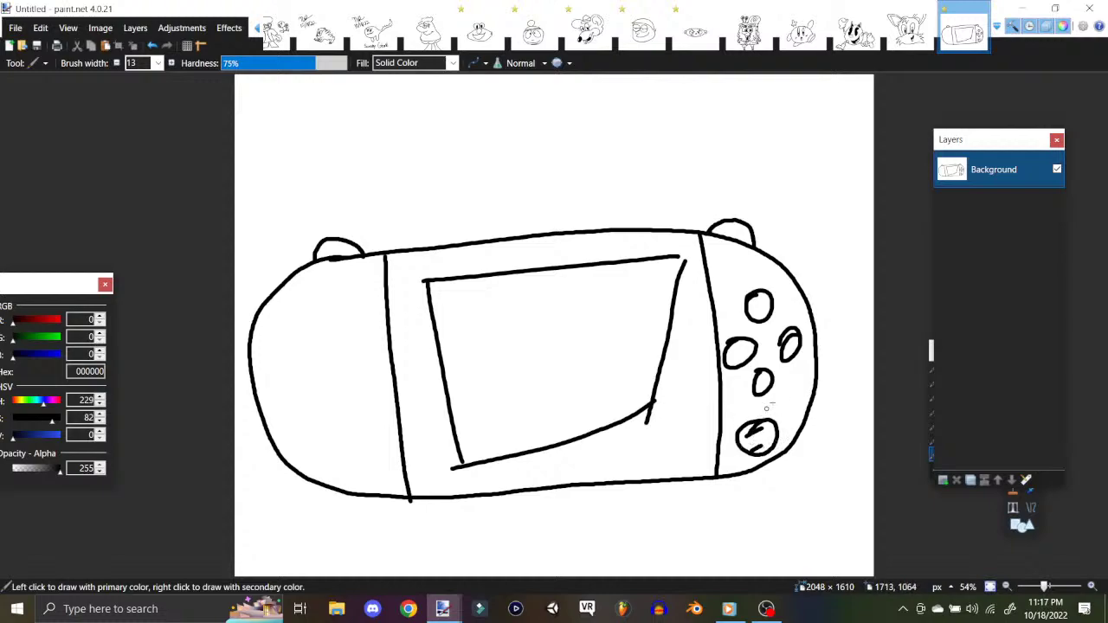
left_click_drag(722, 250, 730, 263)
Step: Draw four round buttons in the console's left grip, with a thumbstick above them and a small square button below
left_click_drag(287, 354, 289, 351)
left_click_drag(322, 317, 324, 318)
mouse_move(349, 358)
left_mouse_down()
mouse_move(339, 373)
mouse_move(361, 355)
left_mouse_up()
mouse_move(330, 399)
left_mouse_down()
mouse_move(319, 422)
mouse_move(329, 400)
left_mouse_up()
mouse_move(329, 272)
left_mouse_down()
mouse_move(322, 300)
mouse_move(359, 279)
mouse_move(346, 262)
left_mouse_up()
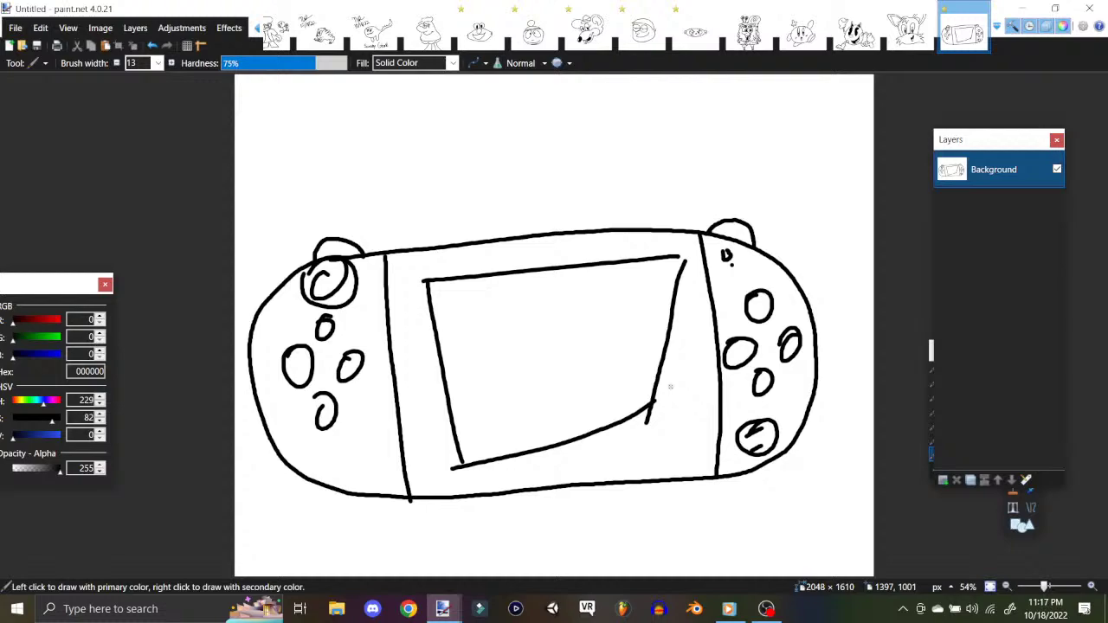
mouse_move(343, 459)
left_mouse_down()
mouse_move(355, 478)
mouse_move(345, 458)
left_mouse_up()
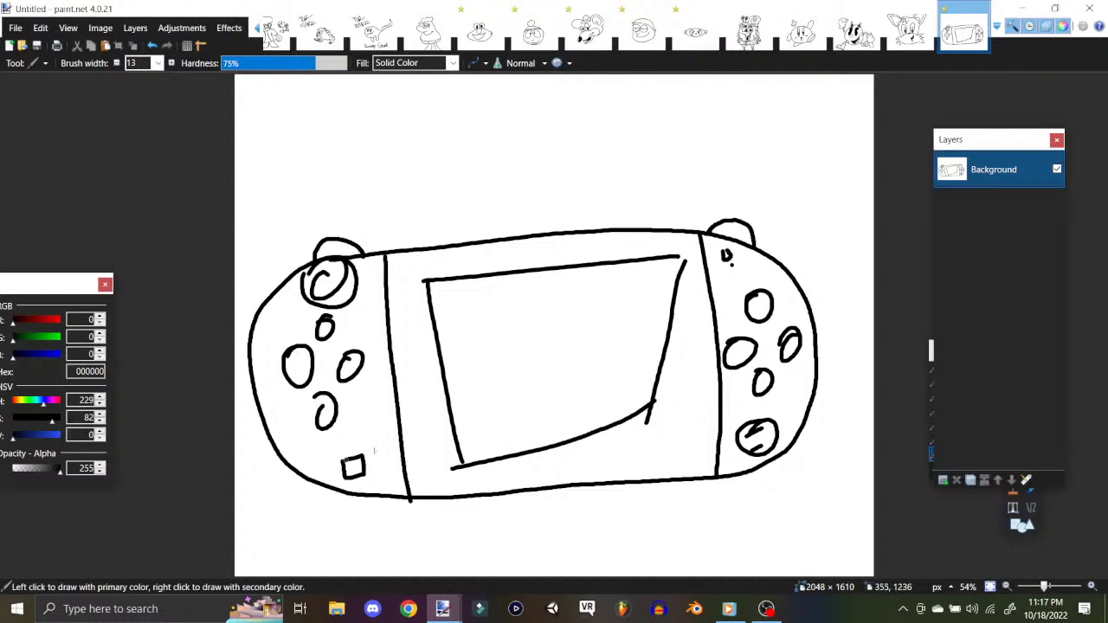
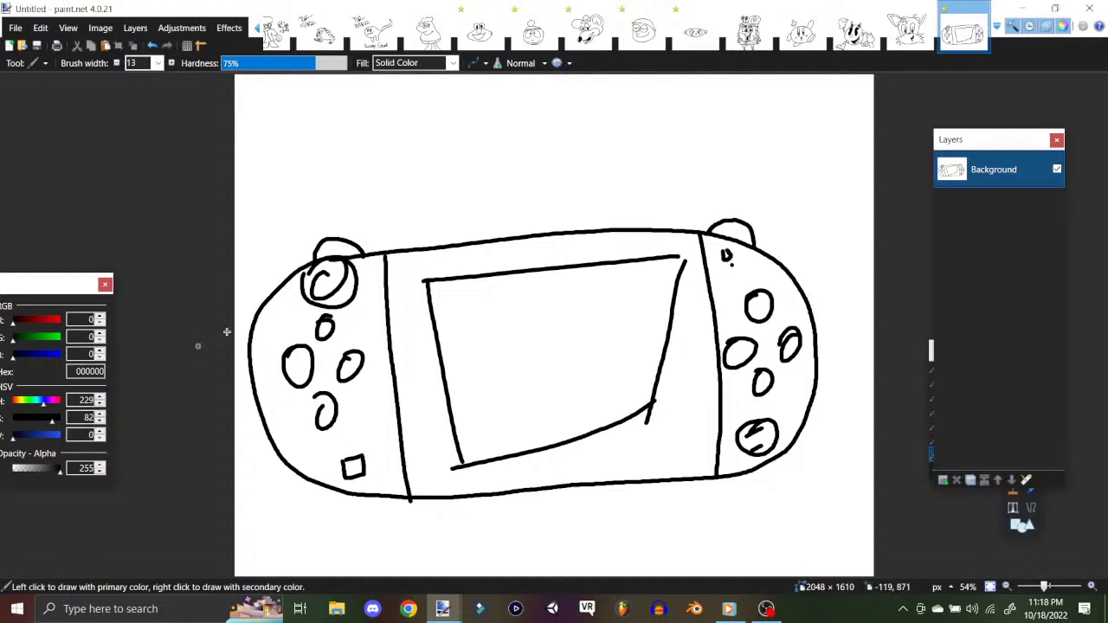
left_click(893, 37)
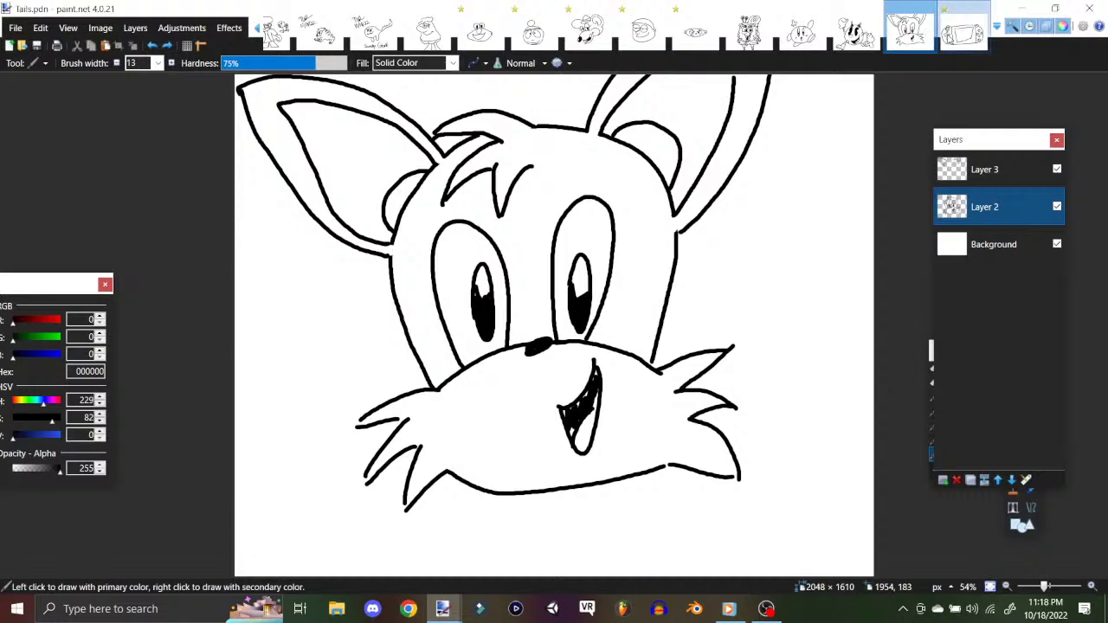
left_click(964, 35)
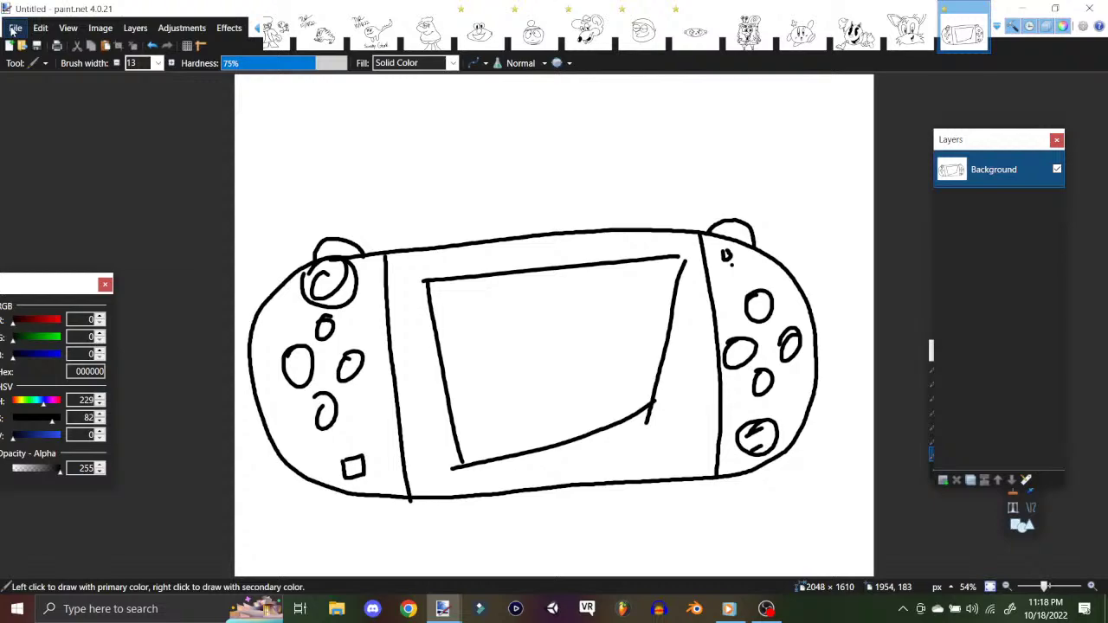
Step: Create another blank 2048 × 1610 pixel image and add a new layer above its background
left_click(15, 28)
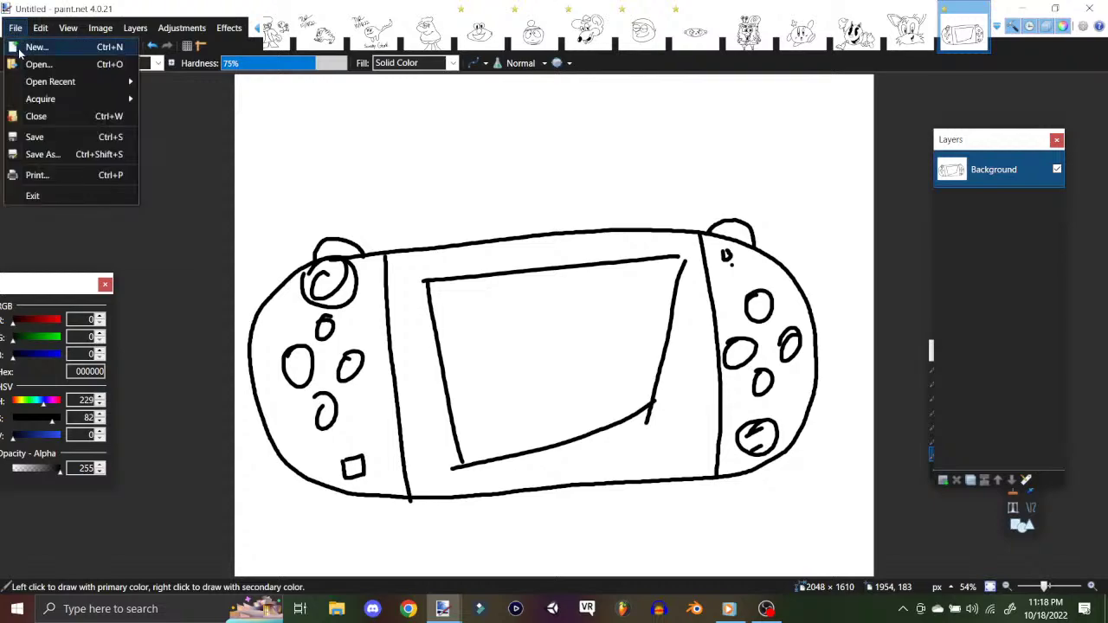
left_click(35, 45)
key("Return")
left_click(101, 28)
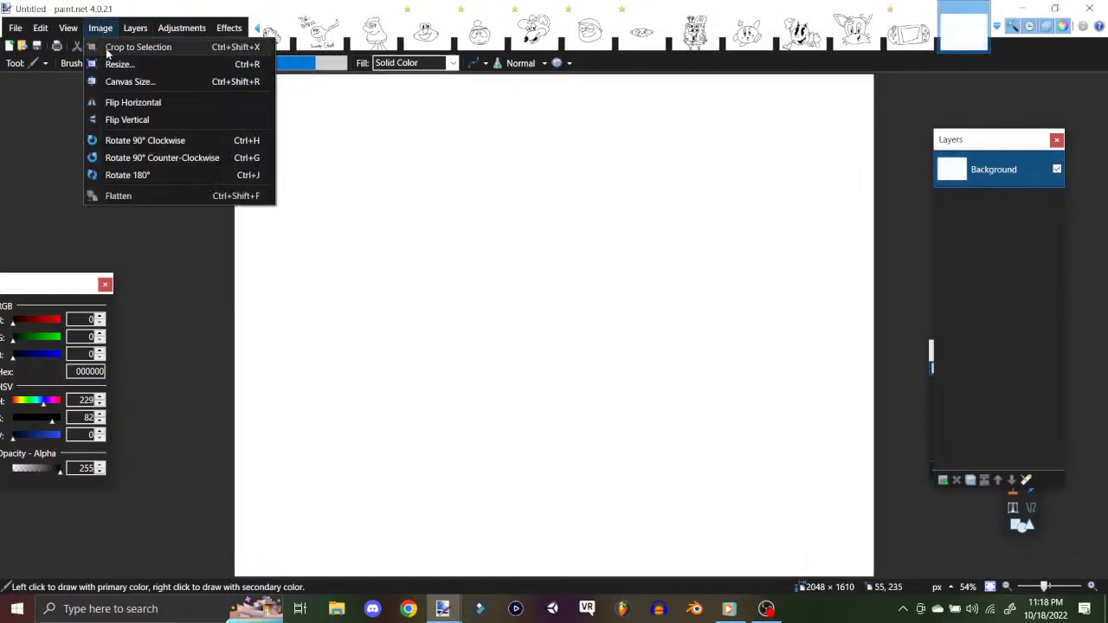
left_click(135, 27)
left_click(139, 47)
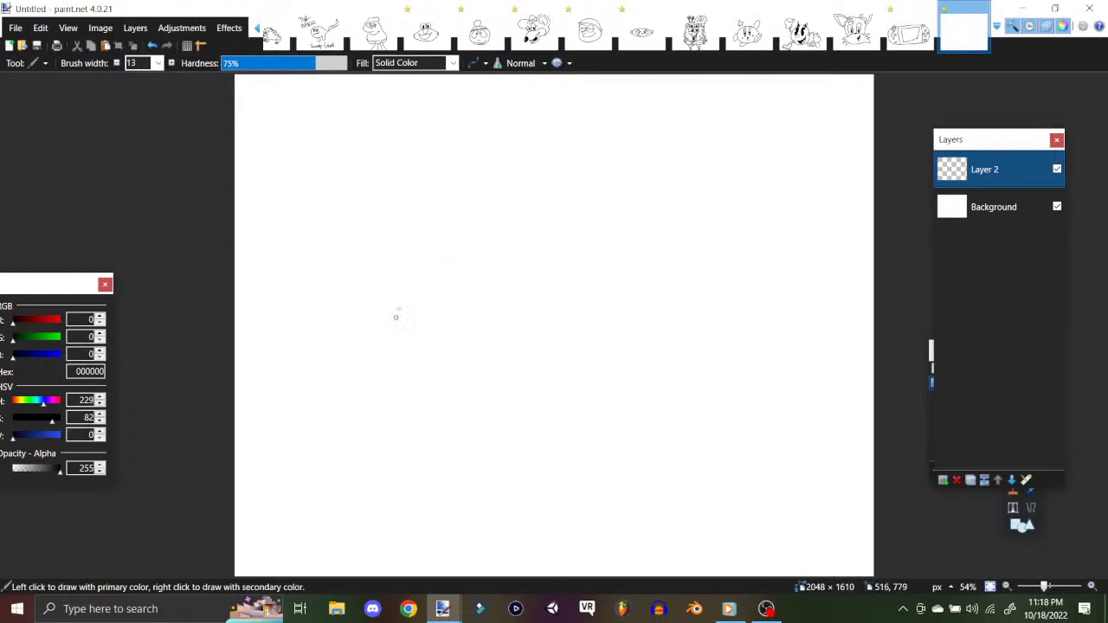
Step: Draw a large mushroom-shaped head outline with a domed top and wide rounded cheeks, erasing the overlapping line end at its side
mouse_move(421, 316)
left_mouse_down()
mouse_move(424, 281)
mouse_move(460, 214)
mouse_move(511, 174)
mouse_move(571, 164)
mouse_move(623, 190)
mouse_move(742, 300)
mouse_move(779, 378)
mouse_move(712, 446)
mouse_move(513, 463)
mouse_move(378, 442)
mouse_move(357, 356)
mouse_move(436, 269)
left_mouse_up()
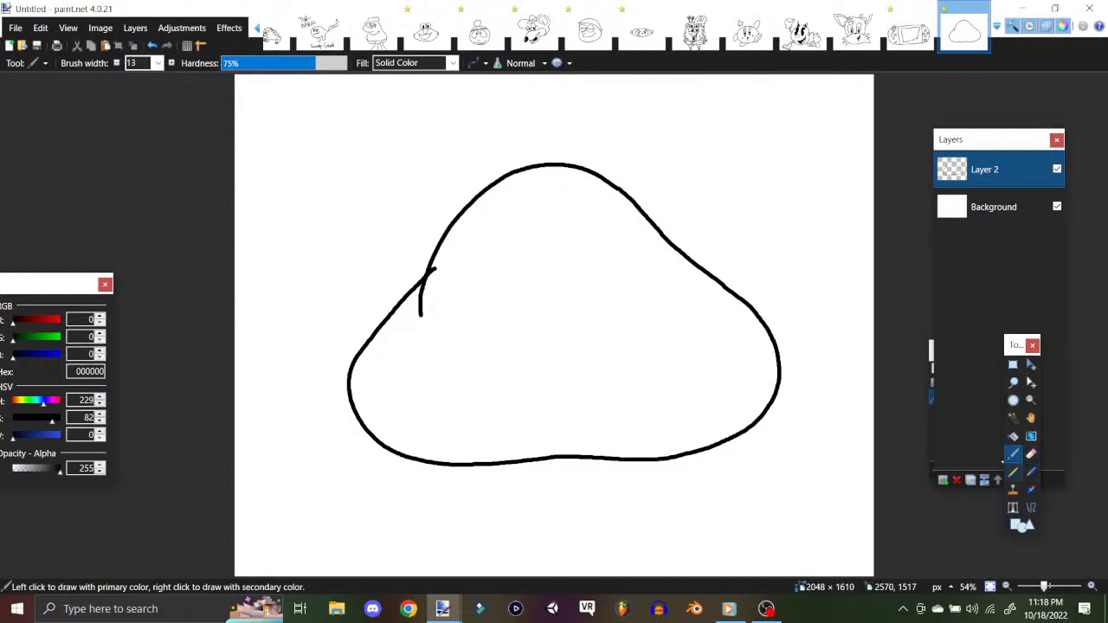
left_click(1025, 453)
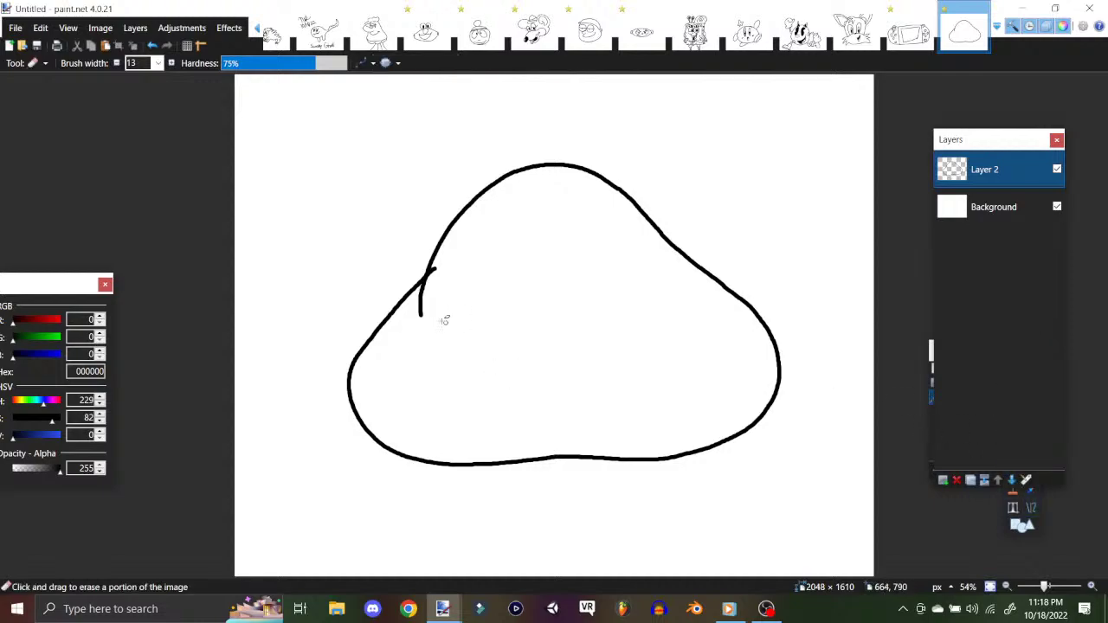
left_click_drag(430, 292, 416, 300)
Step: Draw the mushroom character's face with two tall eyes, filled pupils, long jagged eyebrows angled to the centre, and a frown with two fangs
mouse_move(1021, 520)
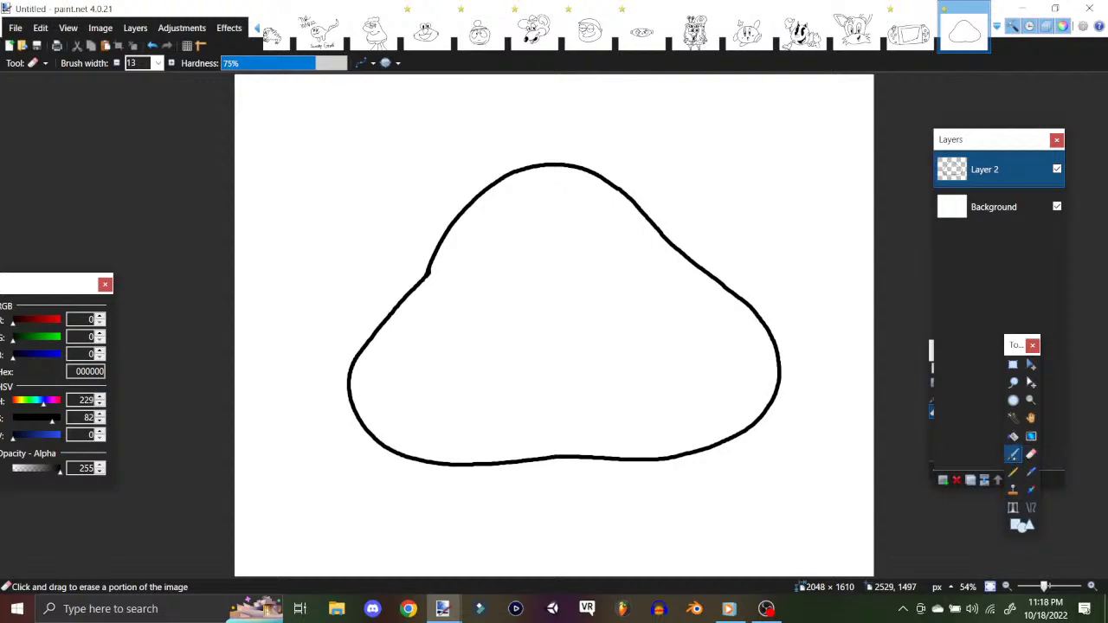
left_click(1013, 453)
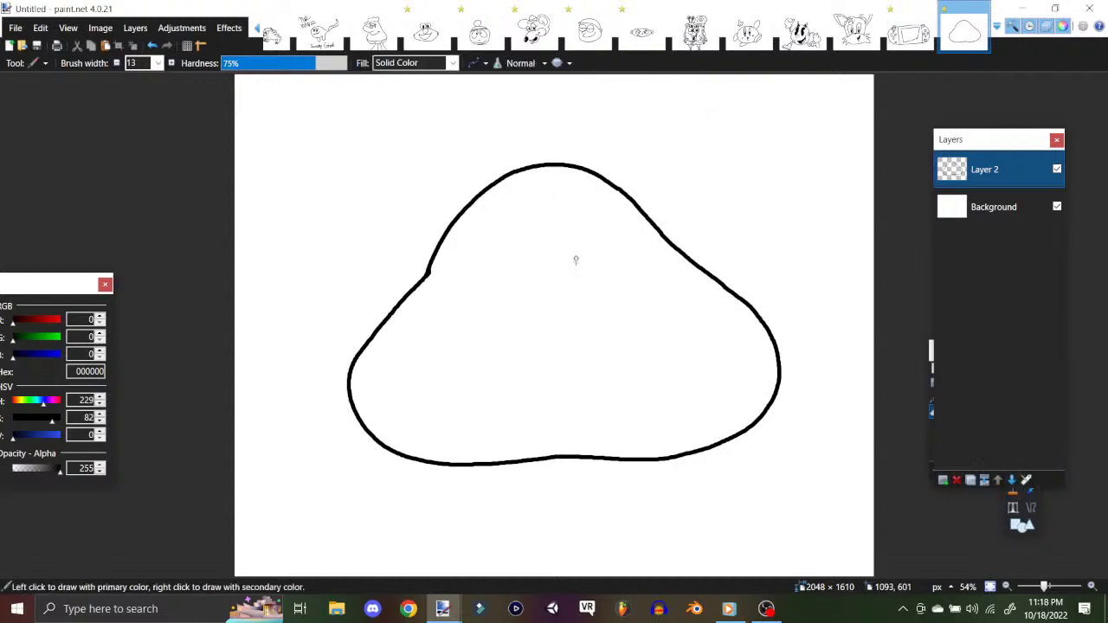
mouse_move(578, 251)
left_mouse_down()
mouse_move(717, 174)
mouse_move(781, 167)
mouse_move(771, 157)
mouse_move(792, 158)
mouse_move(778, 142)
mouse_move(802, 141)
mouse_move(776, 135)
mouse_move(777, 124)
mouse_move(798, 113)
mouse_move(778, 108)
mouse_move(662, 152)
mouse_move(550, 250)
left_mouse_up()
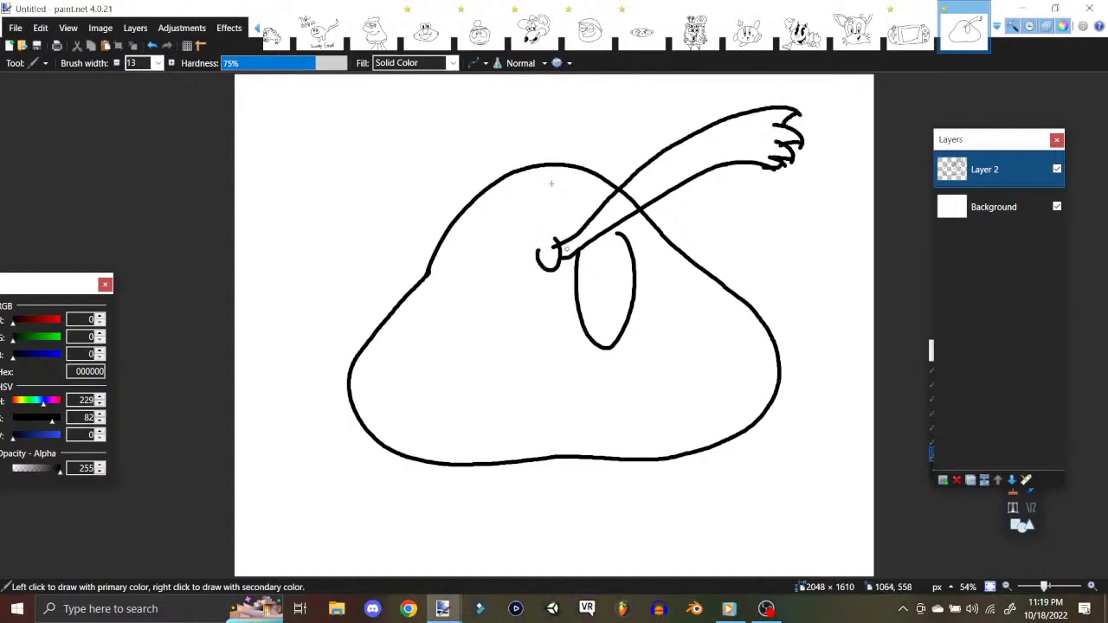
mouse_move(603, 299)
left_mouse_down()
mouse_move(602, 260)
mouse_move(613, 295)
mouse_move(601, 318)
mouse_move(609, 302)
left_mouse_up()
mouse_move(455, 422)
left_mouse_down()
mouse_move(546, 394)
mouse_move(704, 394)
mouse_move(705, 354)
mouse_move(663, 390)
left_mouse_up()
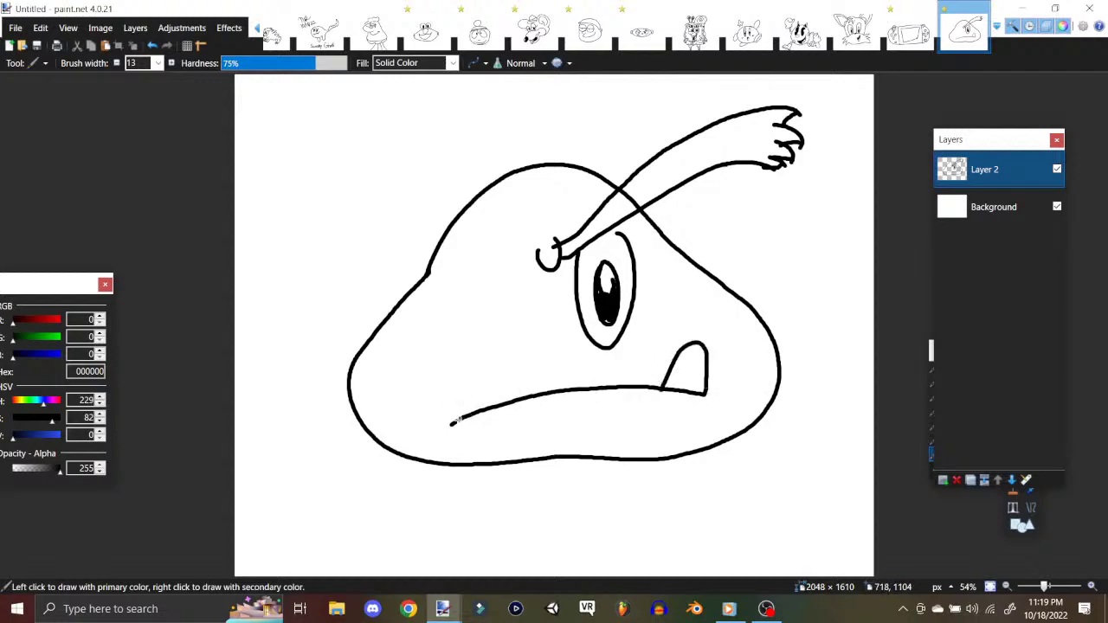
mouse_move(452, 424)
left_mouse_down()
mouse_move(458, 376)
mouse_move(490, 404)
left_mouse_up()
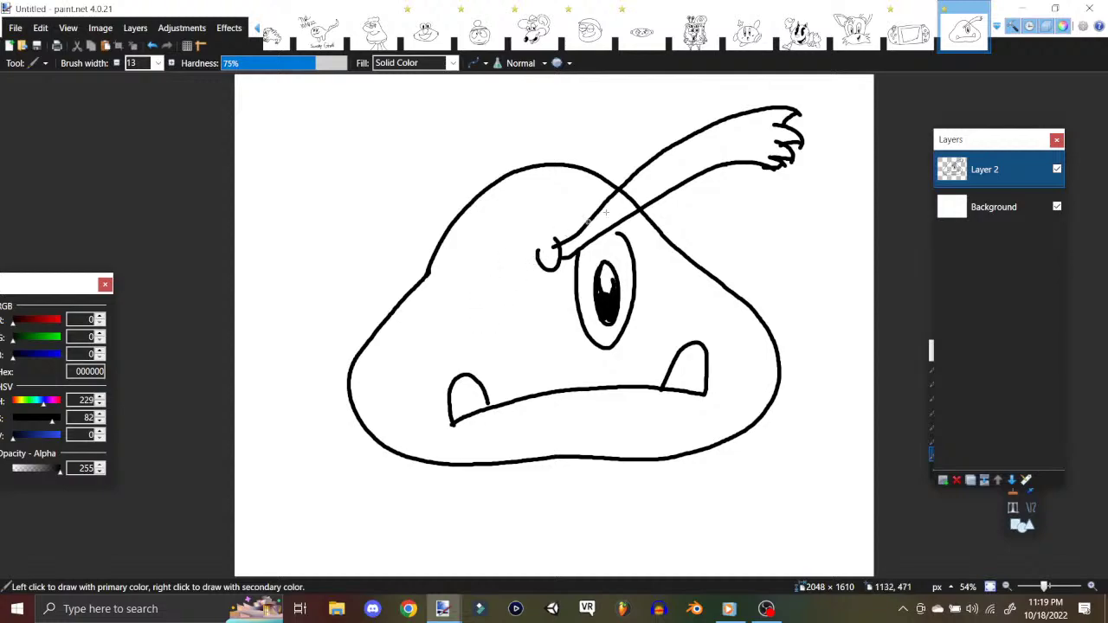
mouse_move(537, 256)
left_mouse_down()
mouse_move(427, 212)
mouse_move(337, 194)
mouse_move(281, 220)
mouse_move(305, 214)
mouse_move(304, 282)
mouse_move(331, 237)
mouse_move(337, 302)
mouse_move(357, 251)
mouse_move(377, 295)
mouse_move(384, 239)
mouse_move(422, 232)
mouse_move(536, 263)
mouse_move(555, 246)
mouse_move(498, 280)
mouse_move(506, 349)
mouse_move(535, 347)
mouse_move(548, 310)
mouse_move(542, 267)
mouse_move(523, 283)
mouse_move(531, 326)
left_mouse_up()
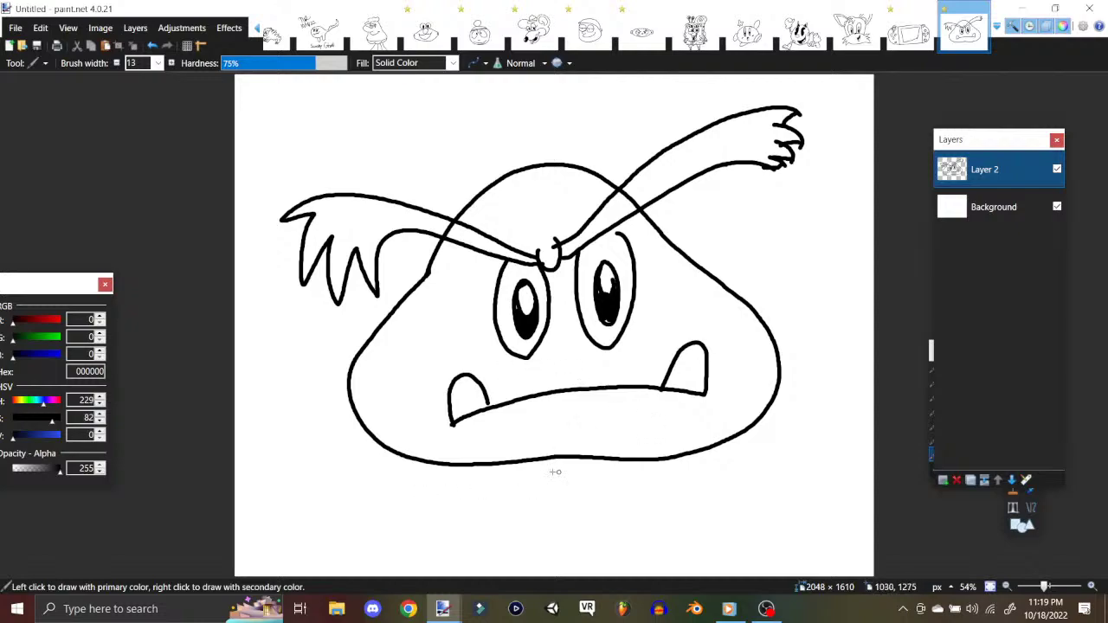
Step: Draw a rounded stem body with two oval feet below the head, and erase the head outline where it crosses both eyebrows
mouse_move(512, 463)
left_mouse_down()
mouse_move(528, 516)
mouse_move(562, 540)
mouse_move(604, 534)
mouse_move(623, 515)
mouse_move(619, 462)
mouse_move(743, 498)
mouse_move(713, 543)
mouse_move(623, 518)
left_mouse_up()
mouse_move(528, 515)
left_mouse_down()
mouse_move(495, 510)
mouse_move(436, 559)
mouse_move(502, 574)
mouse_move(550, 535)
left_mouse_up()
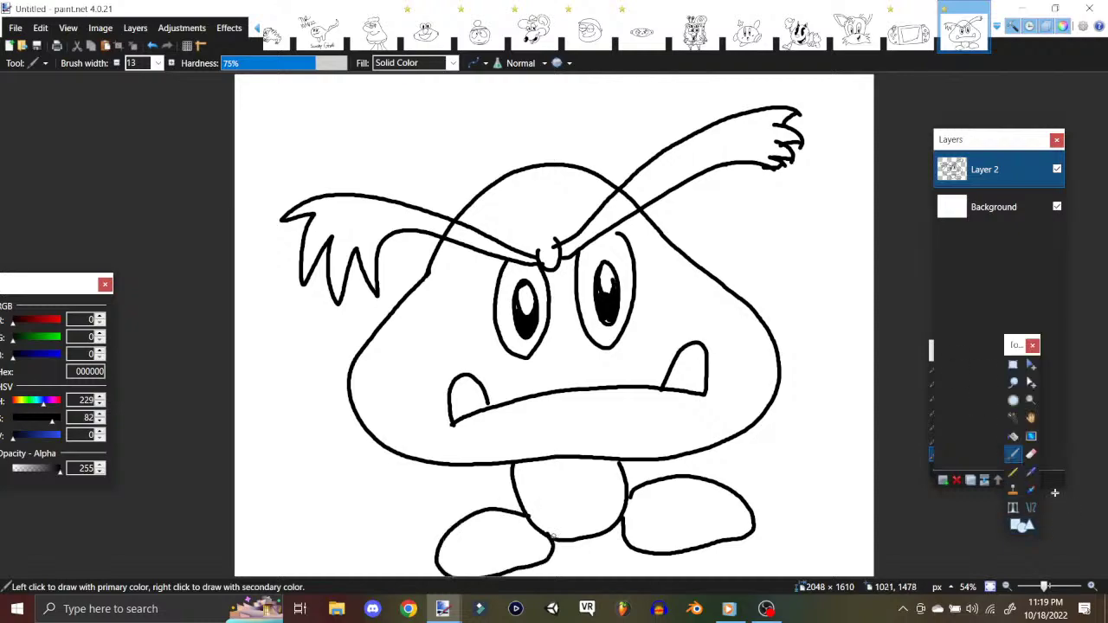
left_click(1023, 454)
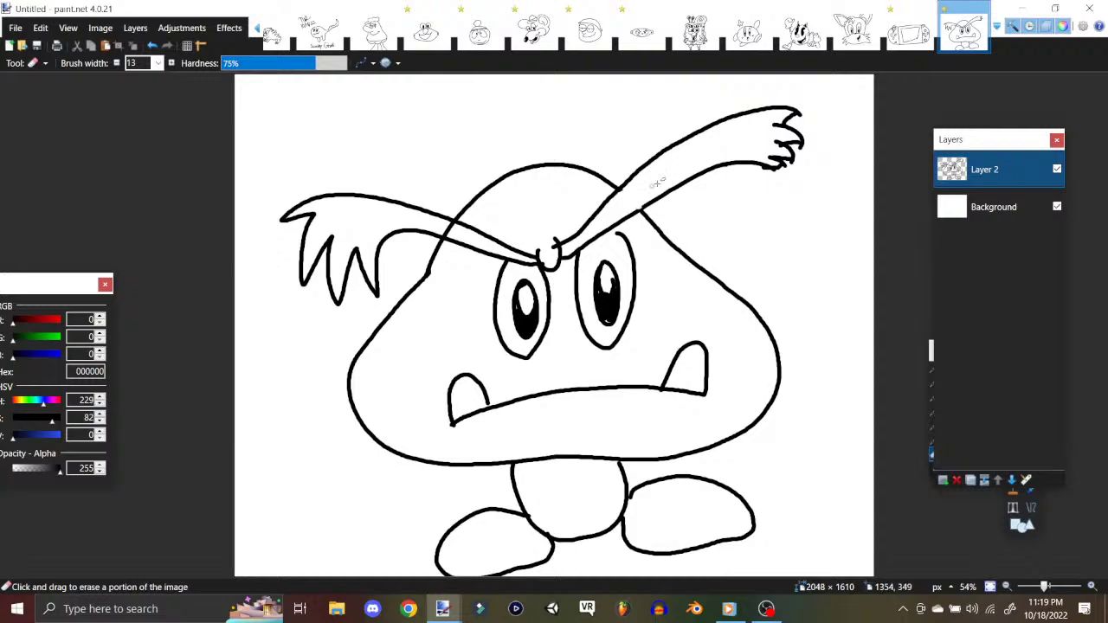
left_click_drag(452, 234, 435, 228)
mouse_move(1020, 485)
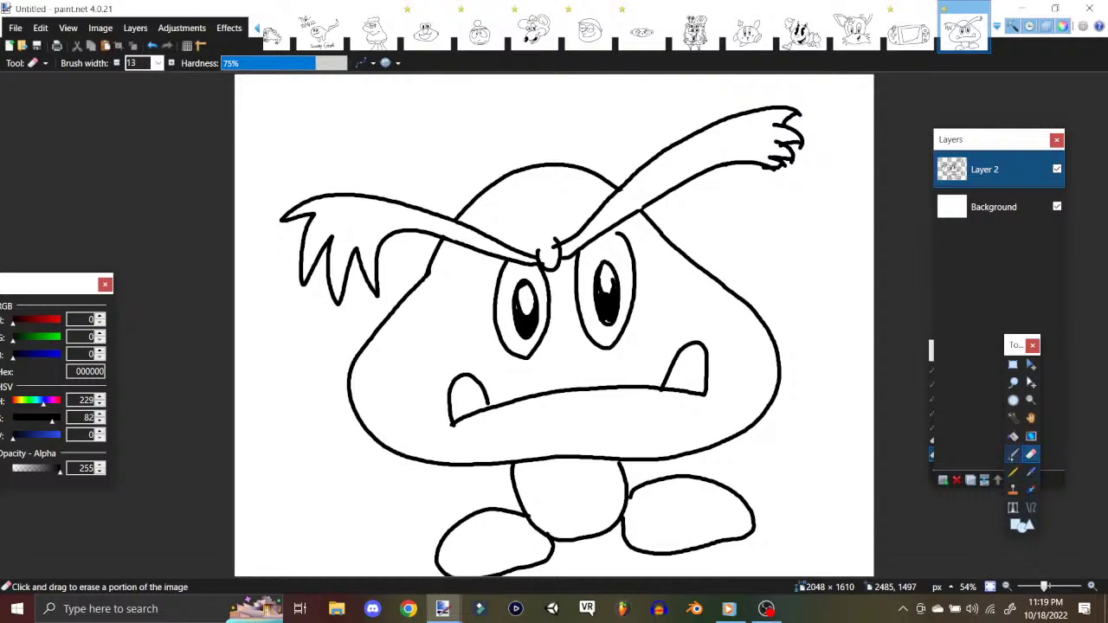
left_click(1013, 454)
Step: Create another blank 2048 × 1610 pixel image
left_click(15, 28)
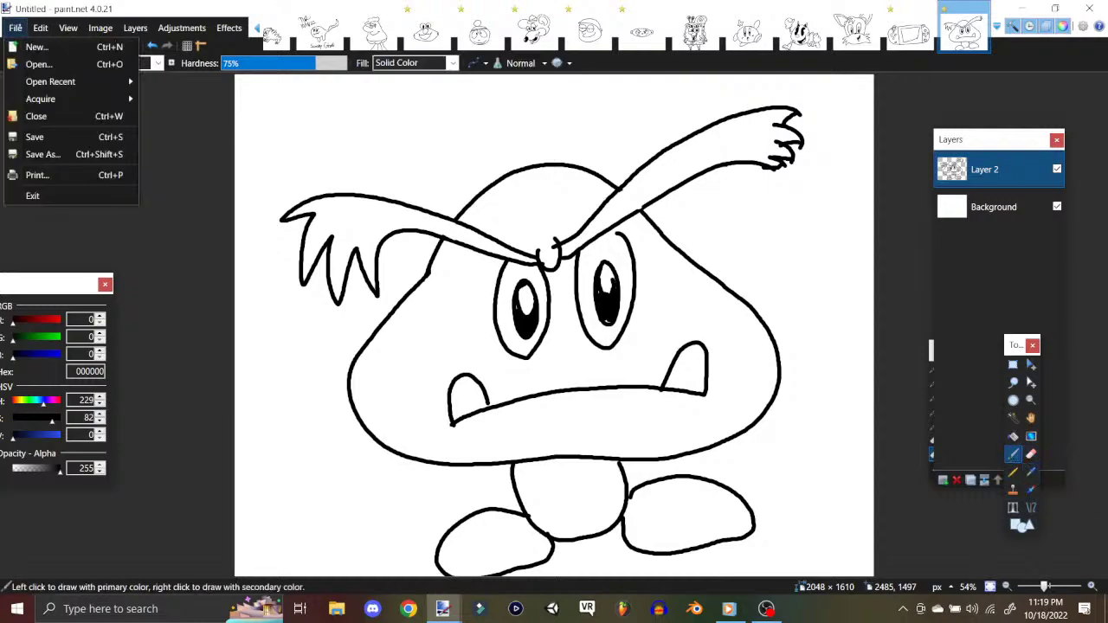
left_click(36, 47)
left_click(547, 393)
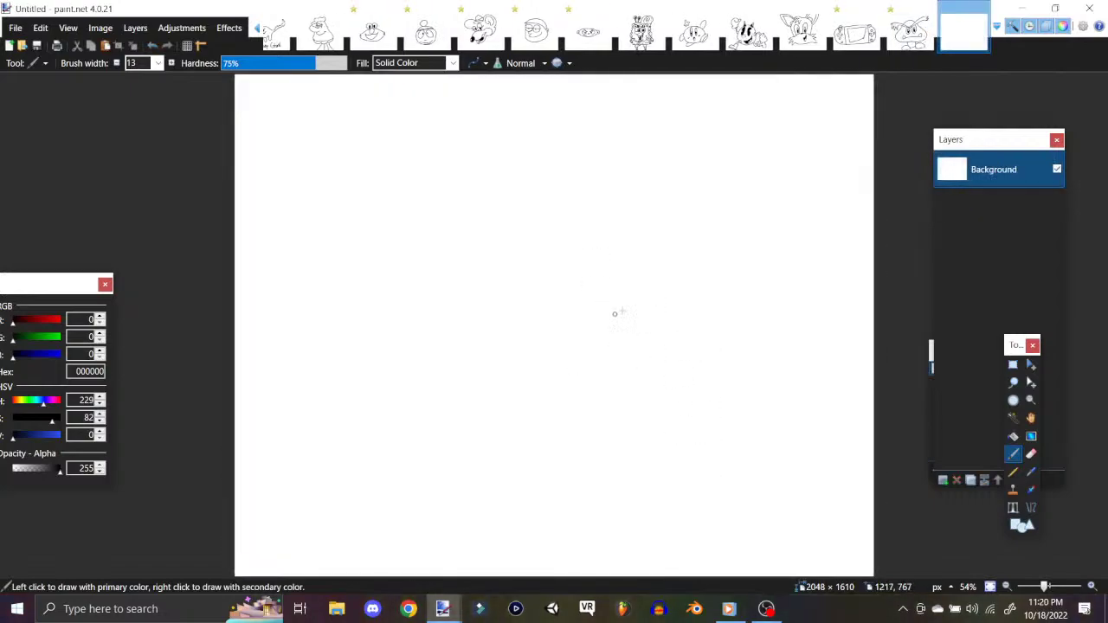
Step: Draw a mouse's large round ear with an inner ring, a curved drooping snout with an oval tip, and a round eye with filled pupil
mouse_move(584, 290)
left_mouse_down()
mouse_move(637, 302)
mouse_move(634, 208)
mouse_move(646, 265)
left_mouse_up()
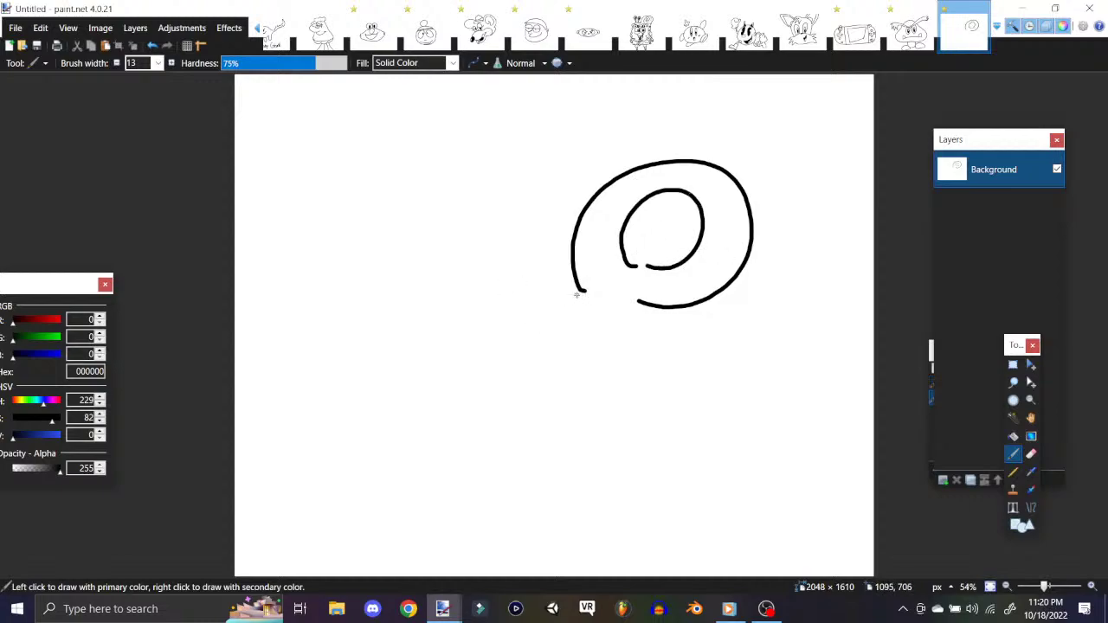
mouse_move(582, 291)
left_mouse_down()
mouse_move(514, 294)
mouse_move(452, 322)
mouse_move(413, 376)
mouse_move(410, 432)
mouse_move(464, 441)
mouse_move(476, 414)
left_mouse_up()
mouse_move(450, 452)
left_mouse_down()
mouse_move(436, 461)
mouse_move(459, 459)
mouse_move(447, 450)
left_mouse_up()
mouse_move(518, 340)
left_mouse_down()
mouse_move(586, 329)
mouse_move(518, 346)
mouse_move(519, 331)
left_mouse_up()
left_click_drag(559, 327, 559, 338)
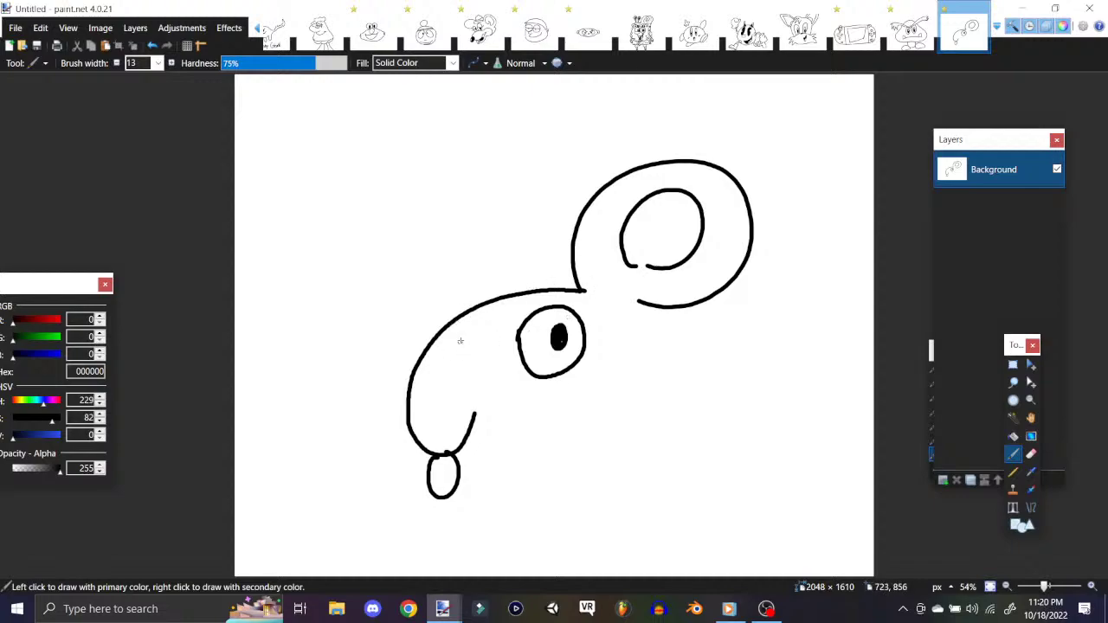
Step: Draw the mouse's far eye bulging beyond the snout with a filled pupil, and a rounded far ear above it
mouse_move(474, 305)
left_mouse_down()
mouse_move(405, 303)
mouse_move(392, 355)
mouse_move(417, 371)
left_mouse_up()
left_click_drag(409, 320, 395, 319)
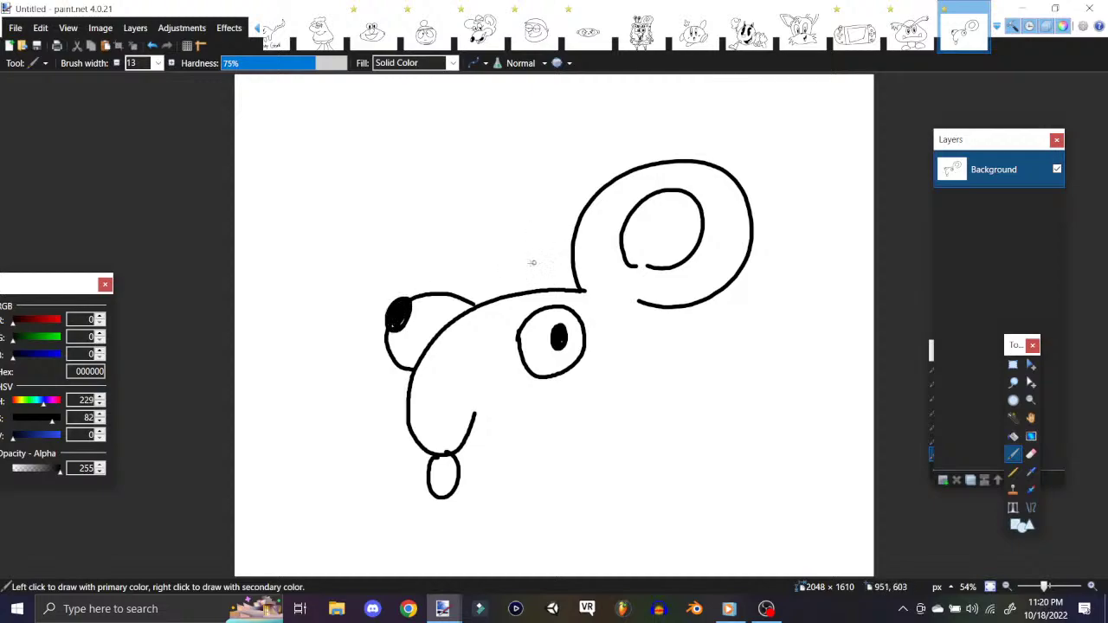
mouse_move(521, 292)
left_mouse_down()
mouse_move(503, 210)
mouse_move(433, 206)
mouse_move(402, 251)
mouse_move(446, 289)
left_mouse_up()
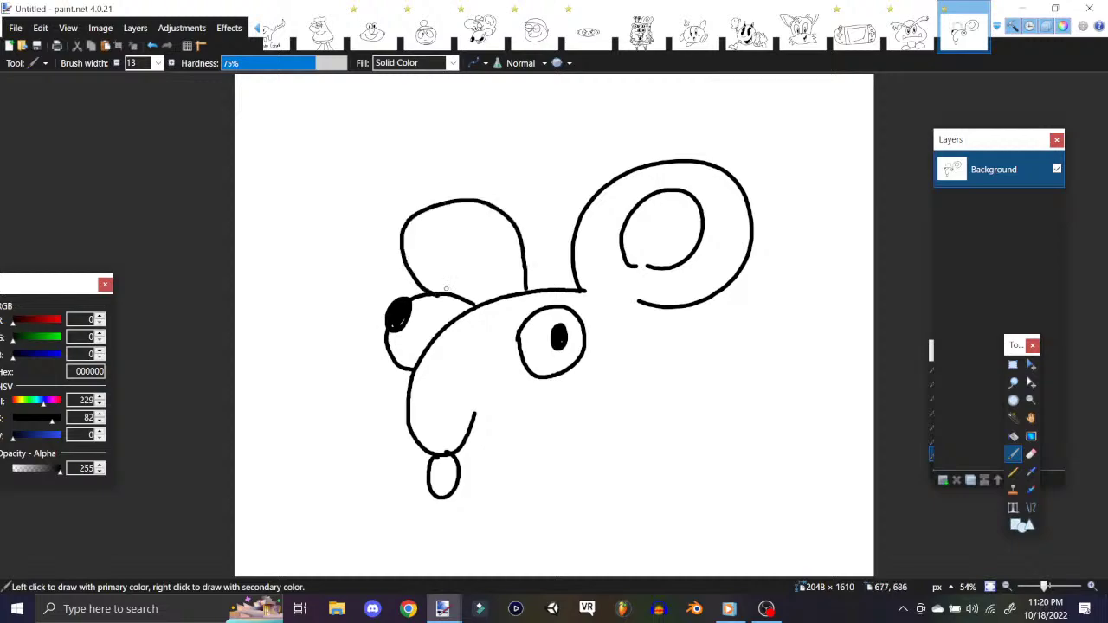
Step: Draw the mouse's jaw line, curved back, hanging arm, hind leg with foot, and a long curling tail
mouse_move(472, 429)
left_mouse_down()
mouse_move(476, 419)
mouse_move(555, 437)
left_mouse_up()
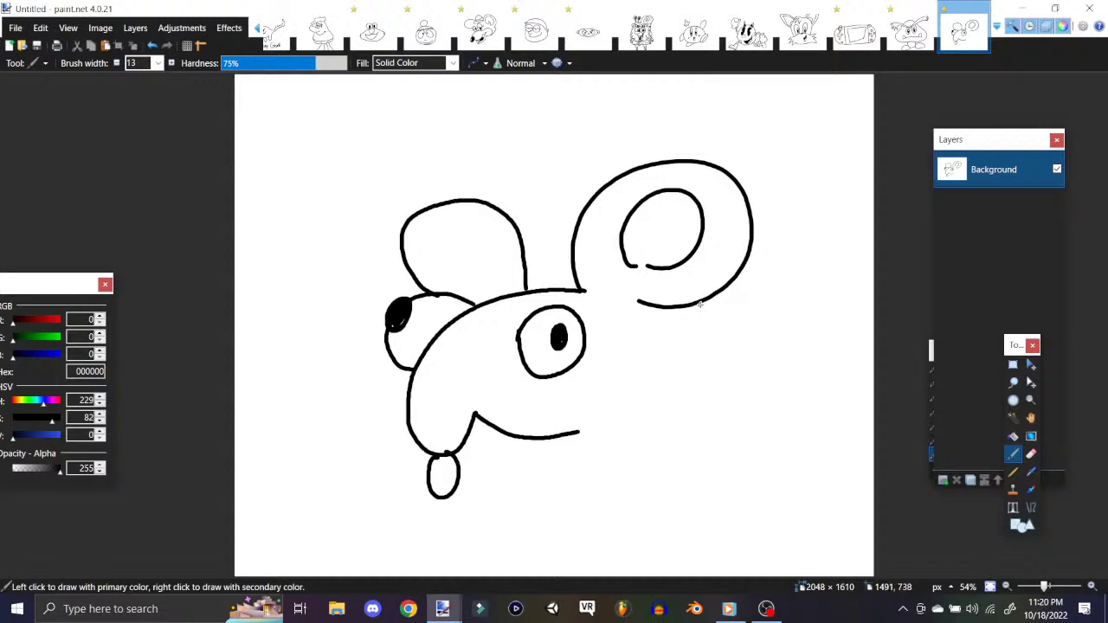
mouse_move(703, 302)
left_mouse_down()
mouse_move(732, 351)
mouse_move(732, 407)
mouse_move(703, 471)
left_mouse_up()
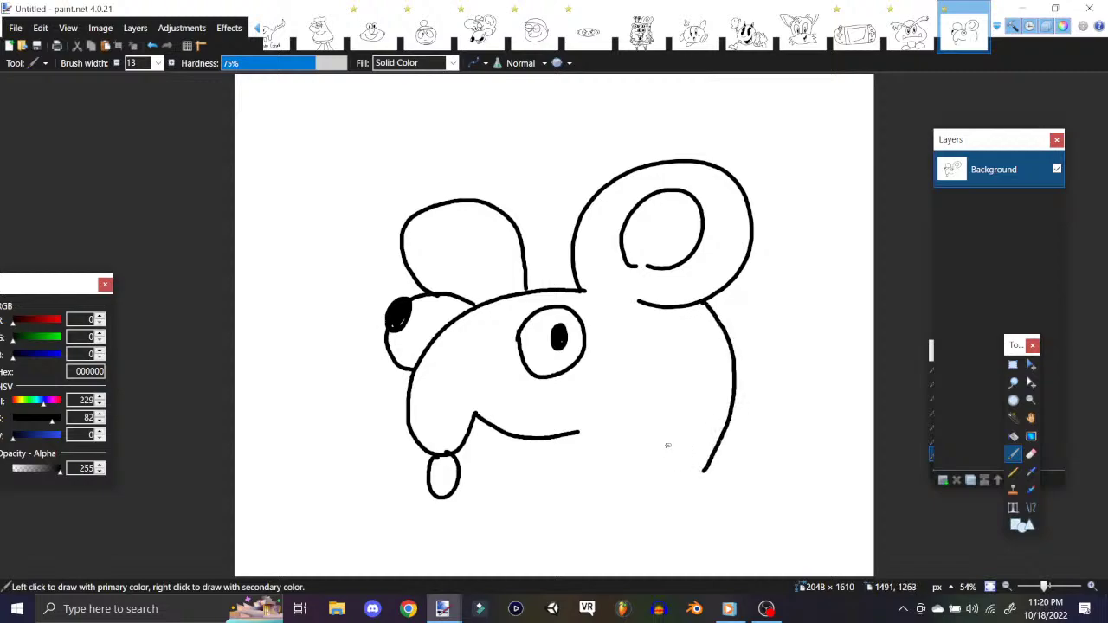
mouse_move(595, 427)
left_mouse_down()
mouse_move(585, 474)
mouse_move(634, 440)
mouse_move(592, 445)
left_mouse_up()
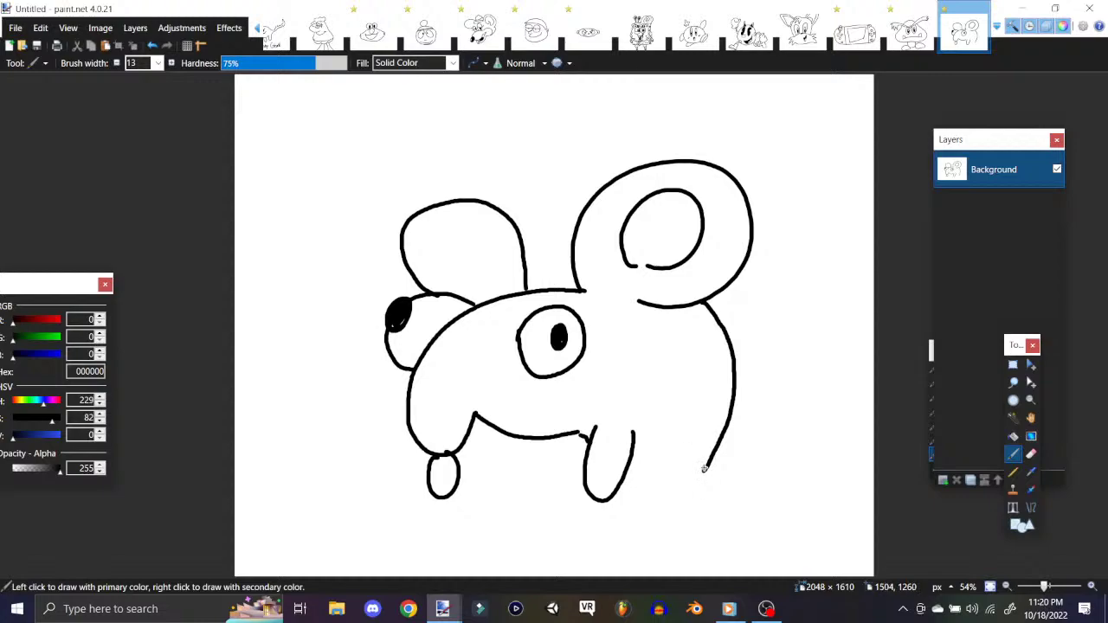
mouse_move(694, 439)
left_mouse_down()
mouse_move(633, 507)
mouse_move(673, 537)
mouse_move(716, 506)
mouse_move(704, 472)
left_mouse_up()
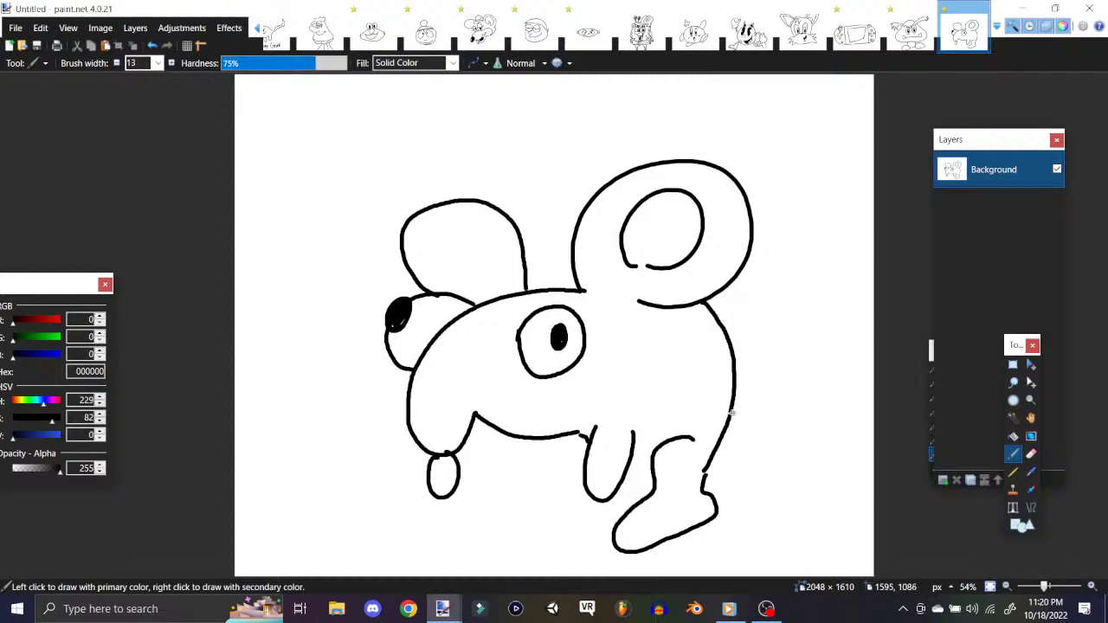
mouse_move(732, 417)
left_mouse_down()
mouse_move(804, 431)
mouse_move(777, 341)
mouse_move(850, 293)
mouse_move(814, 330)
mouse_move(791, 321)
mouse_move(815, 306)
mouse_move(784, 306)
mouse_move(826, 427)
mouse_move(792, 455)
mouse_move(729, 424)
left_mouse_up()
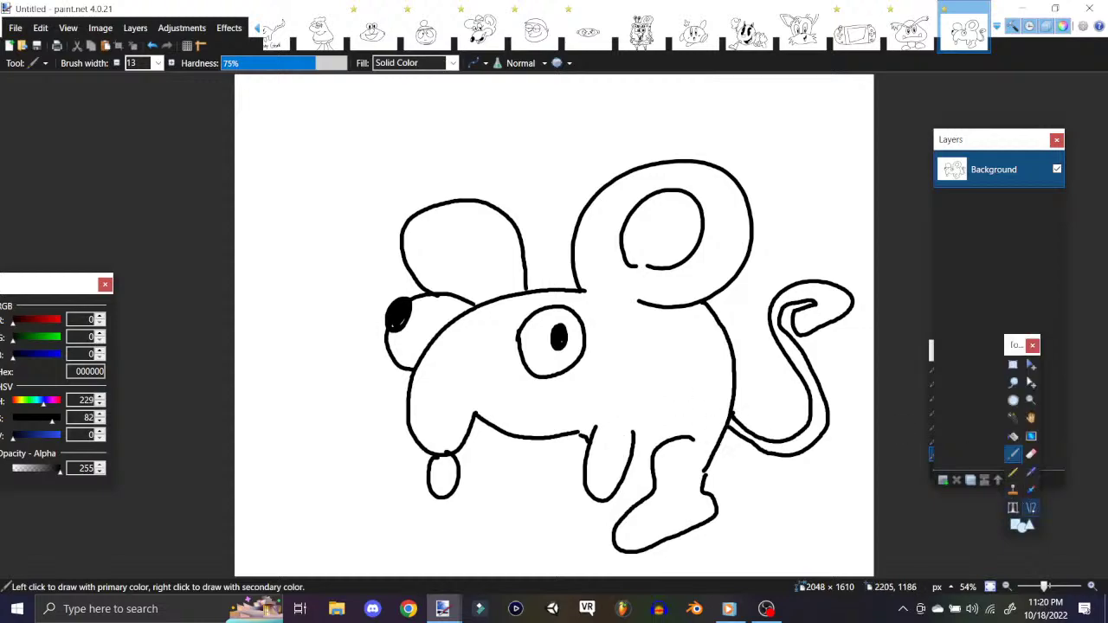
left_click(1031, 471)
left_click(1031, 453)
mouse_move(496, 425)
left_mouse_down()
mouse_move(490, 403)
mouse_move(483, 420)
left_mouse_up()
left_click(152, 45)
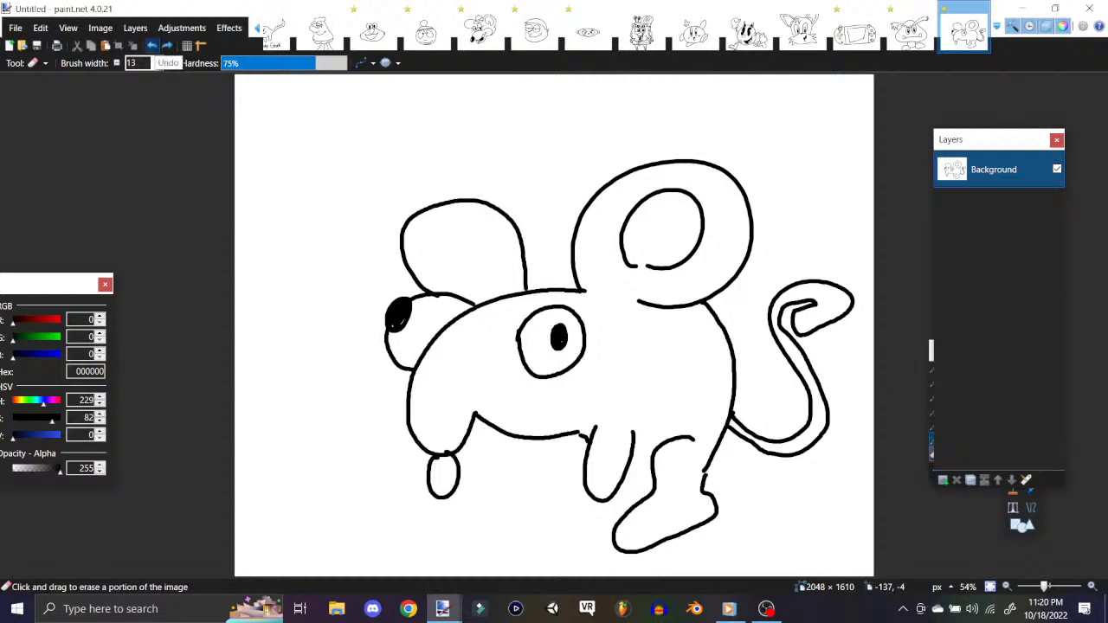
left_click(1013, 454)
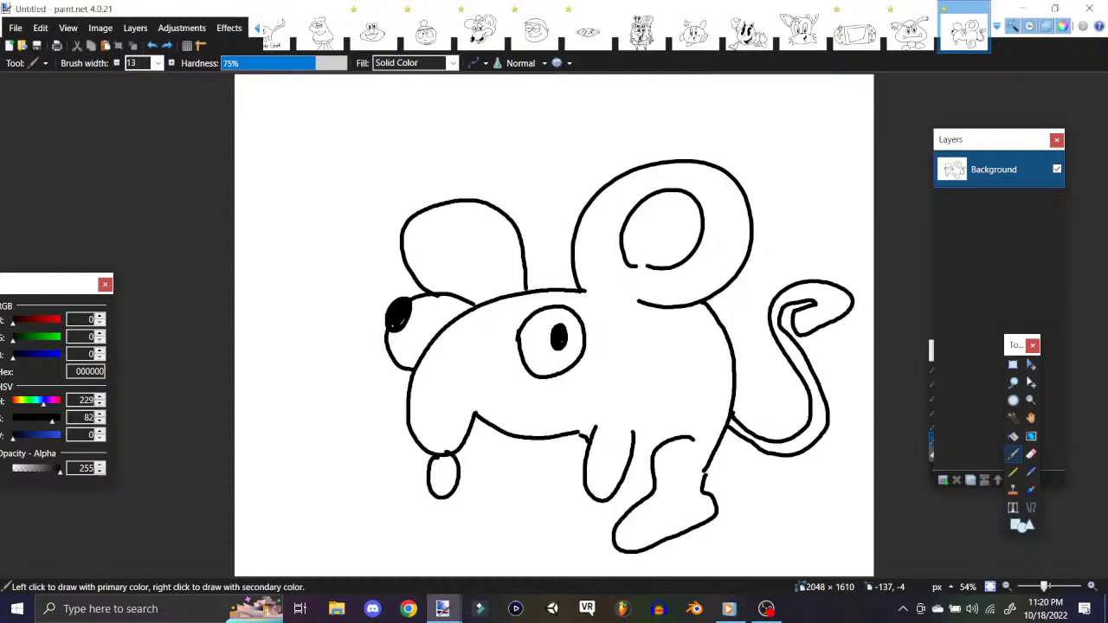
Step: Draw the mouse's belly line, far arm and far foot behind the near limbs, and touch up the near eye's pupil
left_click_drag(627, 459, 651, 466)
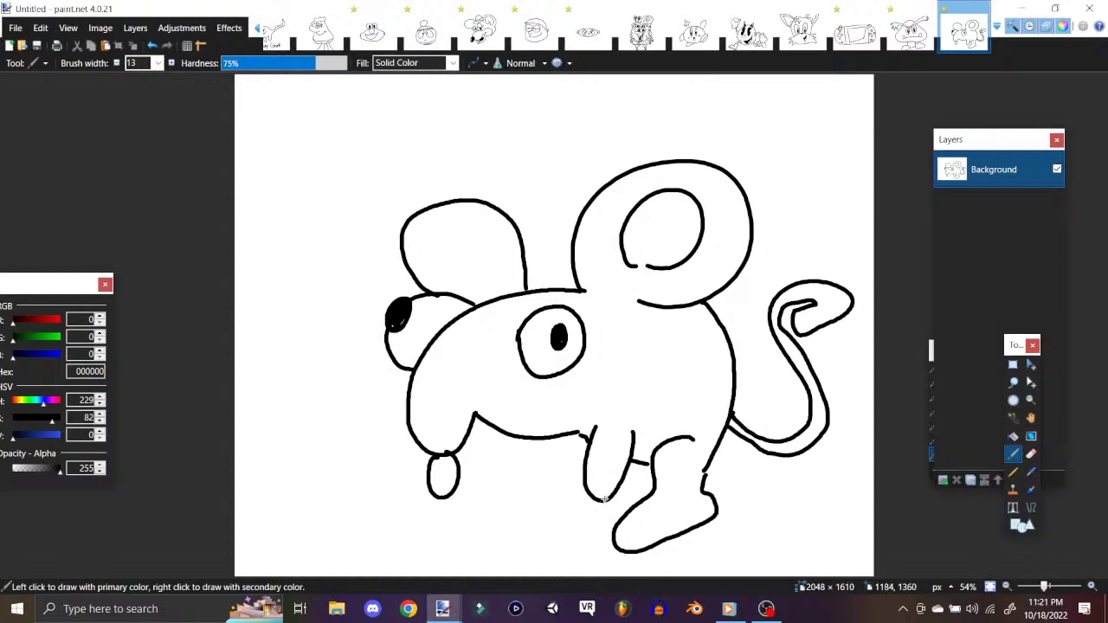
mouse_move(550, 437)
left_mouse_down()
mouse_move(546, 479)
mouse_move(589, 439)
left_mouse_up()
mouse_move(595, 495)
left_mouse_down()
mouse_move(575, 551)
mouse_move(610, 537)
left_mouse_up()
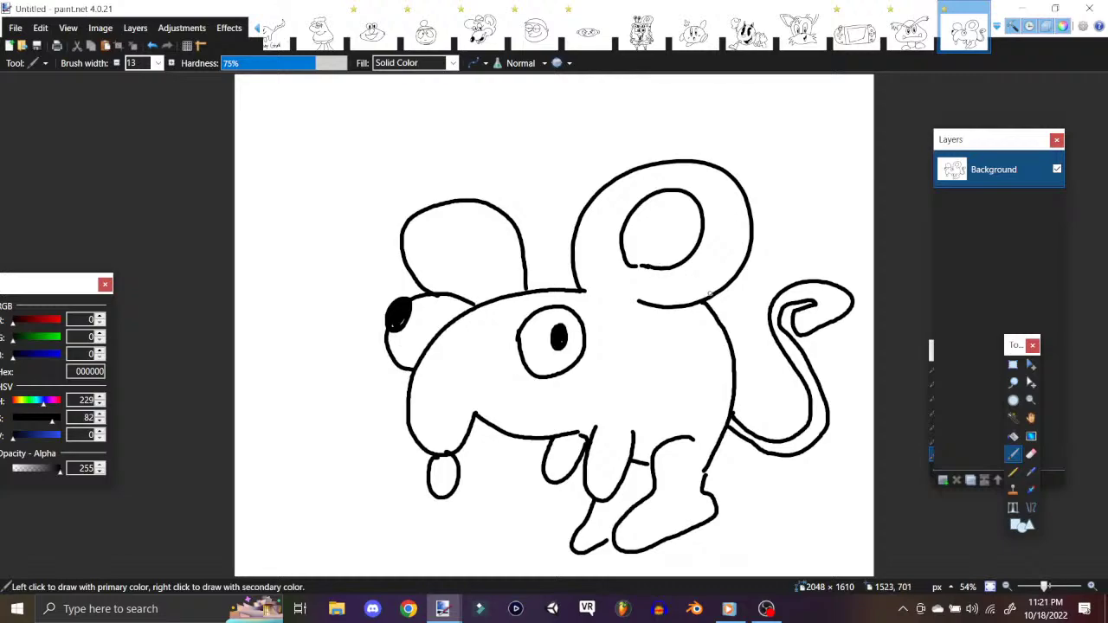
mouse_move(557, 332)
left_mouse_down()
mouse_move(564, 355)
mouse_move(562, 338)
left_mouse_up()
Step: Create a new blank 2048 × 1610 pixel image and add a new layer above the background
left_click(15, 28)
left_click(16, 28)
left_click(16, 28)
left_click(36, 46)
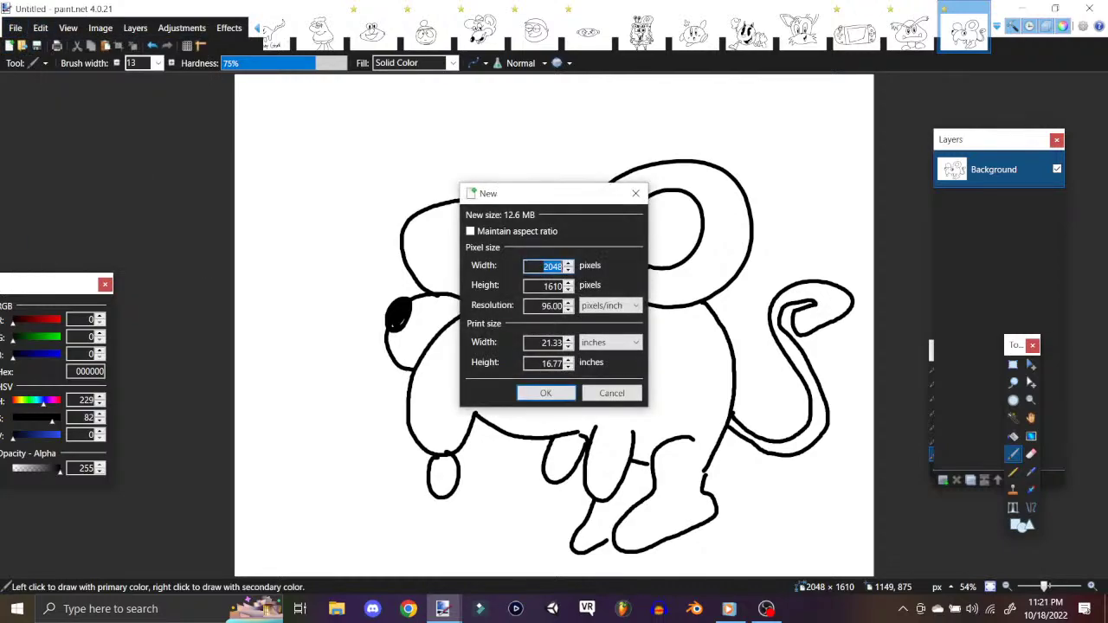
left_click(556, 390)
left_click(135, 27)
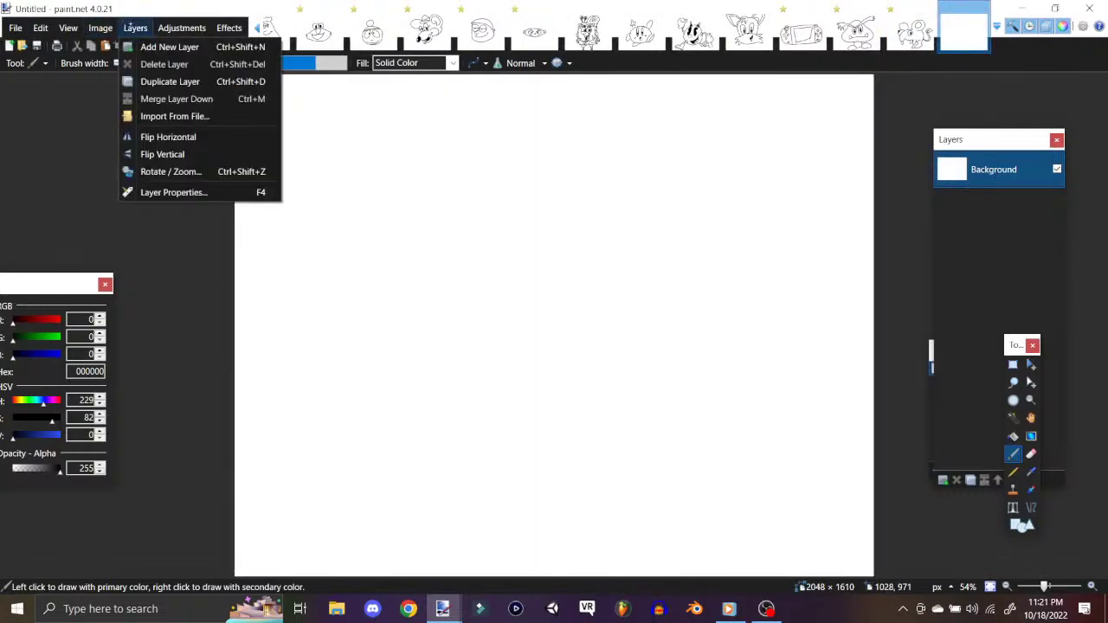
left_click(164, 45)
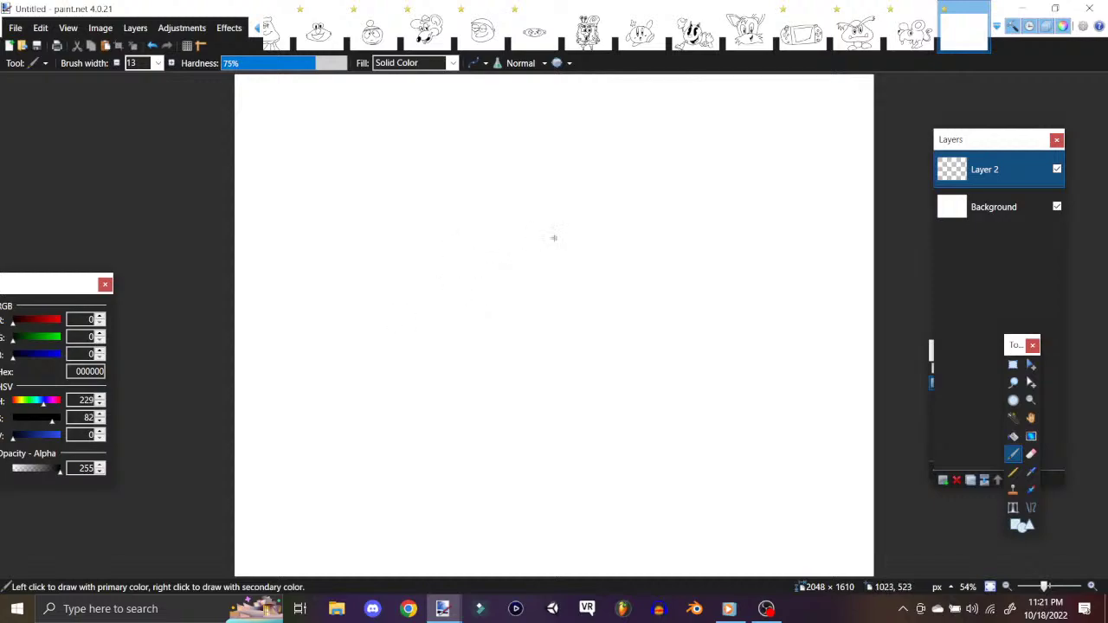
Step: Draw a U-shaped face outline with a pointed sideburn, two arched eyes with filled oval pupils, and a thick filled eyebrow over the nearer eye
mouse_move(474, 289)
left_mouse_down()
mouse_move(464, 408)
mouse_move(506, 468)
mouse_move(564, 485)
mouse_move(640, 463)
mouse_move(678, 398)
mouse_move(680, 315)
mouse_move(634, 327)
mouse_move(634, 396)
mouse_move(677, 314)
left_mouse_up()
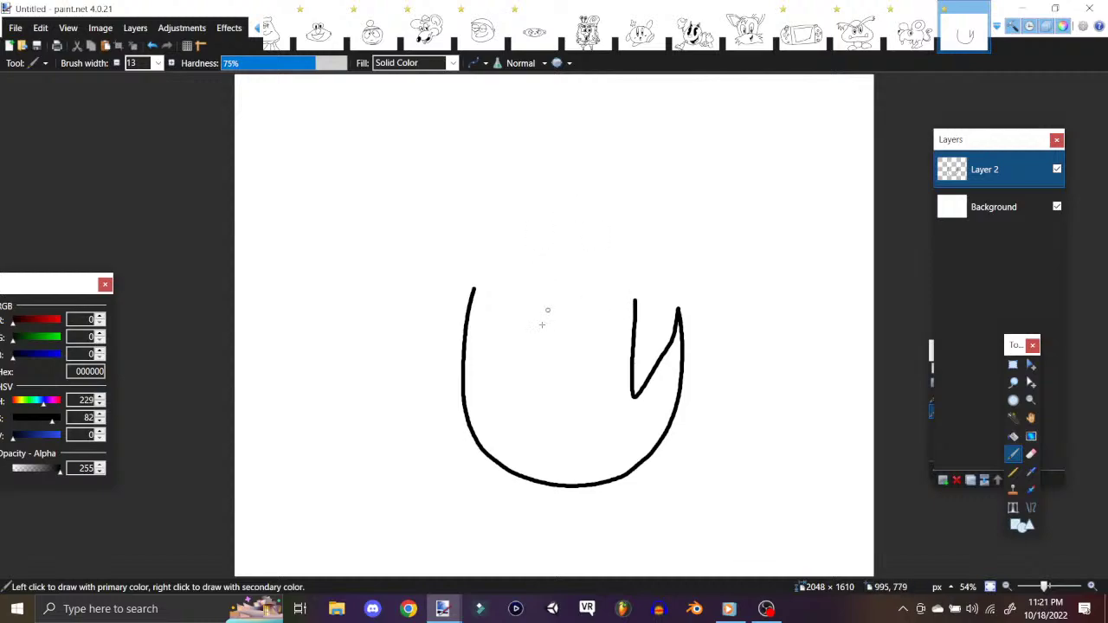
mouse_move(544, 319)
left_mouse_down()
mouse_move(583, 299)
mouse_move(586, 376)
mouse_move(573, 328)
mouse_move(568, 360)
mouse_move(573, 343)
left_mouse_up()
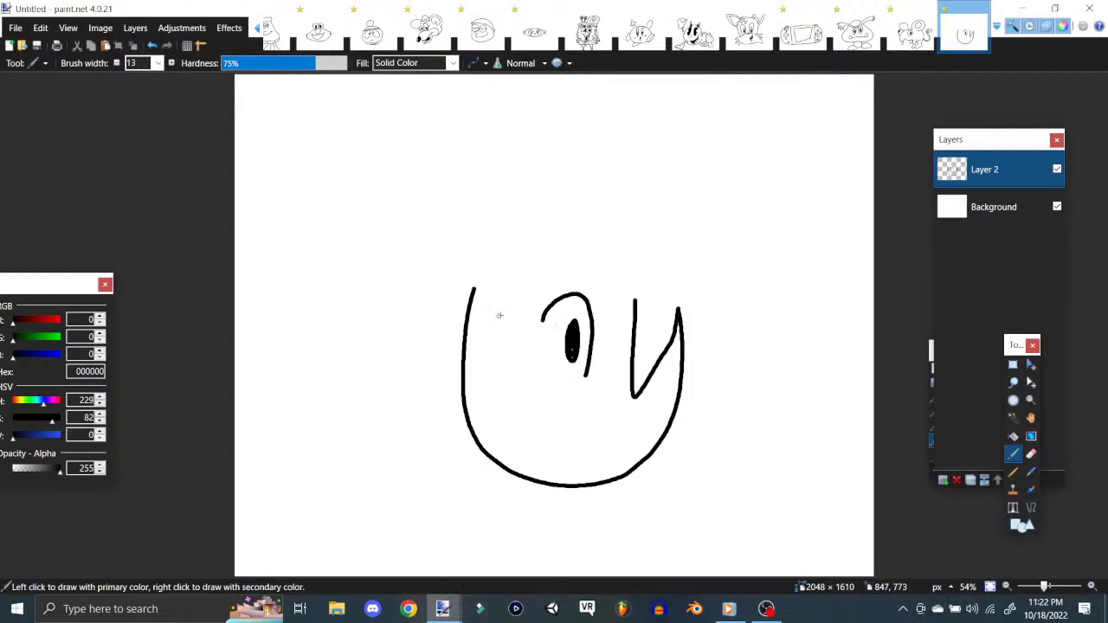
mouse_move(545, 284)
left_mouse_down()
mouse_move(583, 271)
mouse_move(600, 284)
mouse_move(590, 257)
mouse_move(551, 279)
mouse_move(568, 257)
mouse_move(601, 279)
left_mouse_up()
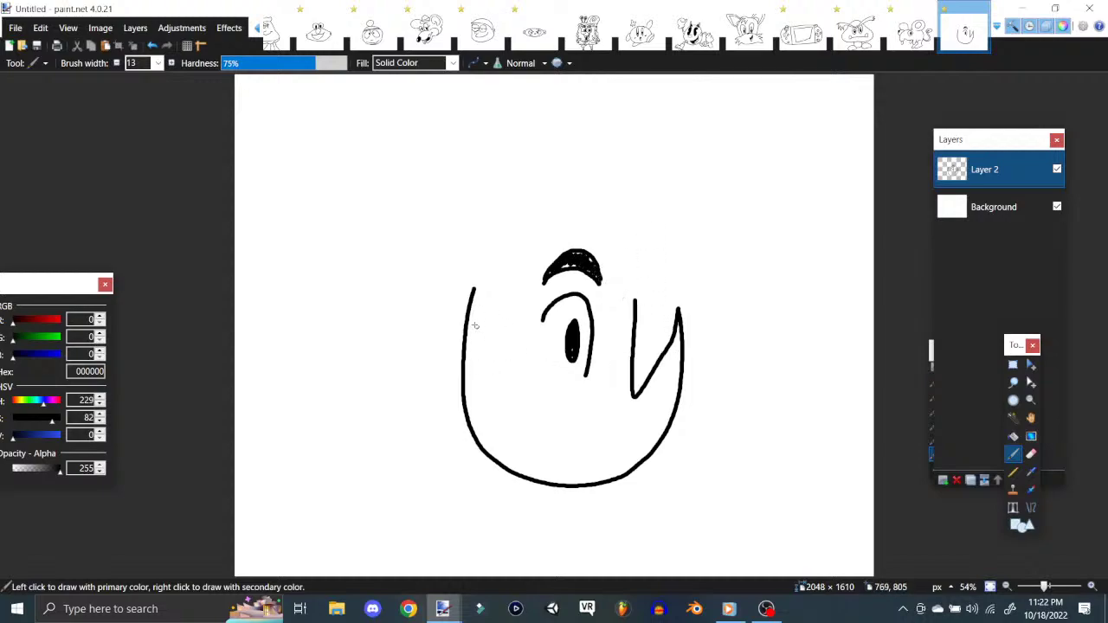
mouse_move(505, 320)
left_mouse_down()
mouse_move(477, 308)
mouse_move(465, 362)
mouse_move(492, 336)
left_mouse_up()
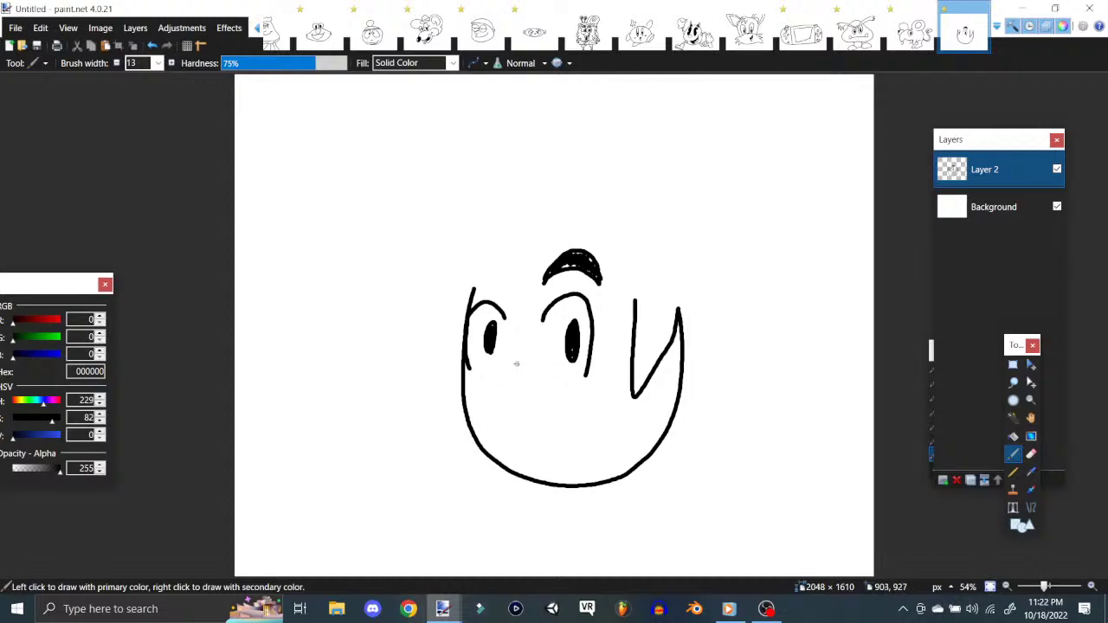
Step: Draw a small pointed nose and an open sideways smile divided by a short curved line
mouse_move(517, 365)
left_mouse_down()
mouse_move(508, 379)
mouse_move(527, 379)
left_mouse_up()
mouse_move(533, 433)
left_mouse_down()
mouse_move(554, 430)
mouse_move(608, 362)
left_mouse_up()
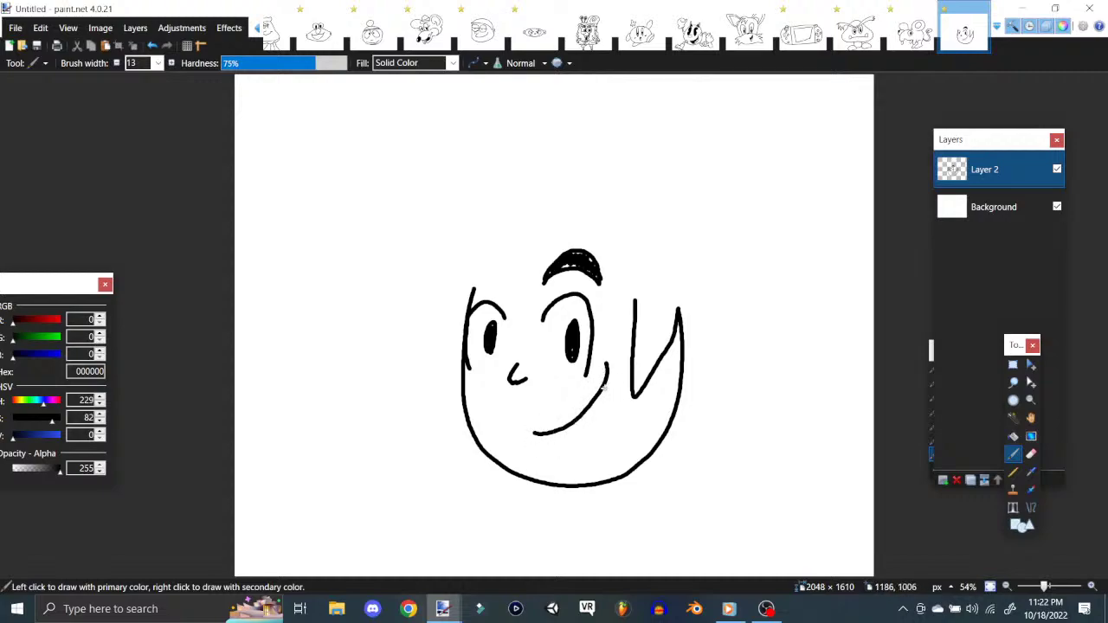
mouse_move(608, 362)
left_mouse_down()
mouse_move(607, 418)
mouse_move(573, 465)
mouse_move(588, 451)
mouse_move(563, 471)
left_mouse_up()
left_click_drag(568, 427, 569, 470)
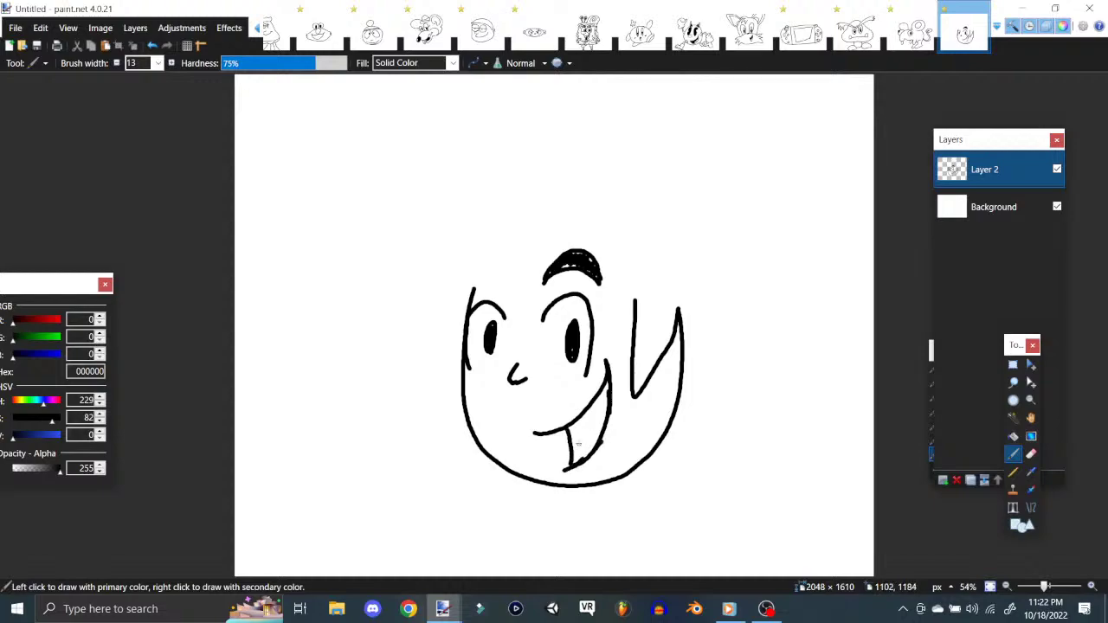
Step: Fill the open mouth black beside the short curved line, add a cheek mark at its upper corner, and draw the far eyebrow
mouse_move(607, 397)
left_mouse_down()
mouse_move(598, 431)
mouse_move(574, 446)
mouse_move(575, 426)
mouse_move(578, 457)
mouse_move(605, 387)
left_mouse_up()
left_click_drag(606, 351, 609, 353)
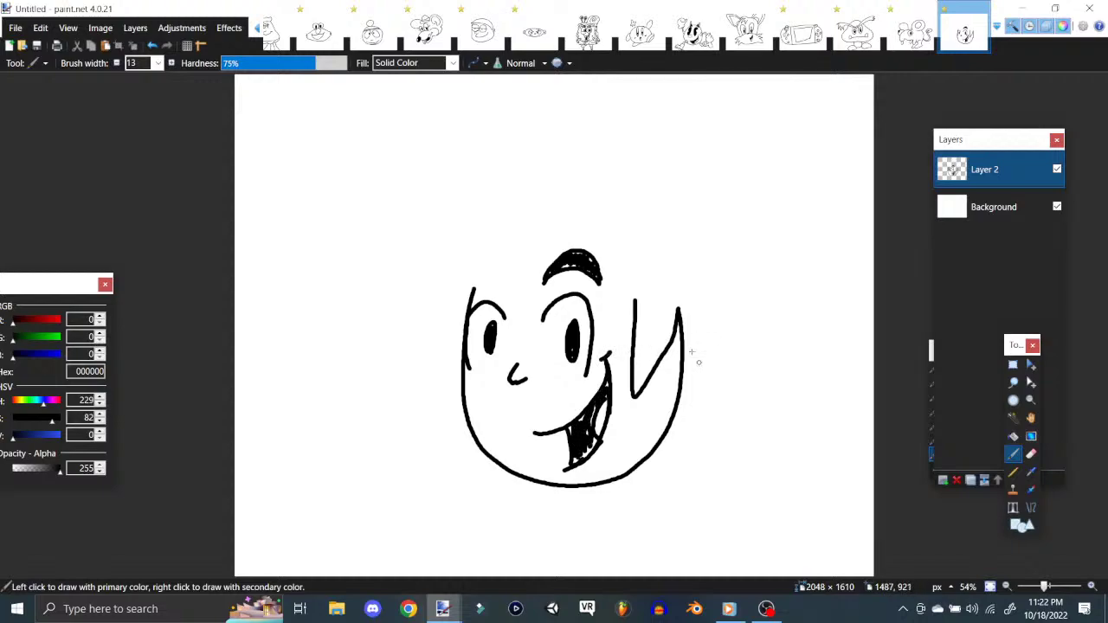
mouse_move(473, 291)
left_mouse_down()
mouse_move(499, 287)
mouse_move(472, 282)
mouse_move(469, 298)
left_mouse_up()
Step: Draw a cap on the head with a long brim across the brow, a domed crown and a rounded bulge at the back
mouse_move(678, 306)
left_mouse_down()
mouse_move(490, 258)
mouse_move(377, 252)
left_mouse_up()
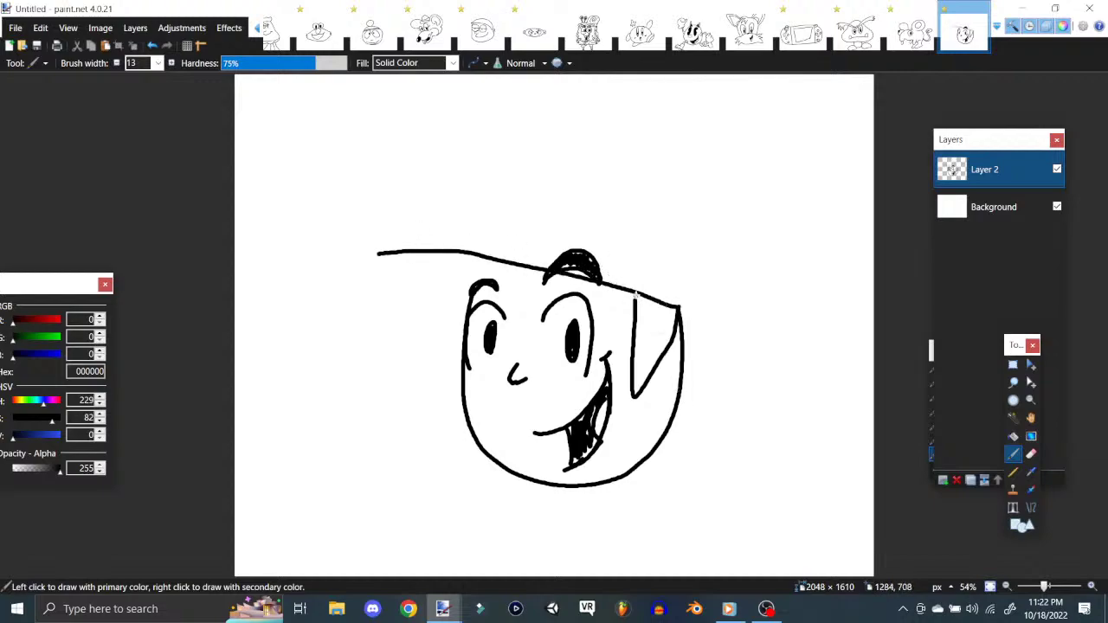
mouse_move(634, 291)
left_mouse_down()
mouse_move(612, 286)
mouse_move(613, 299)
mouse_move(442, 267)
mouse_move(443, 309)
mouse_move(466, 306)
left_mouse_up()
mouse_move(441, 252)
left_mouse_down()
mouse_move(548, 142)
mouse_move(635, 188)
mouse_move(670, 273)
mouse_move(680, 311)
left_mouse_up()
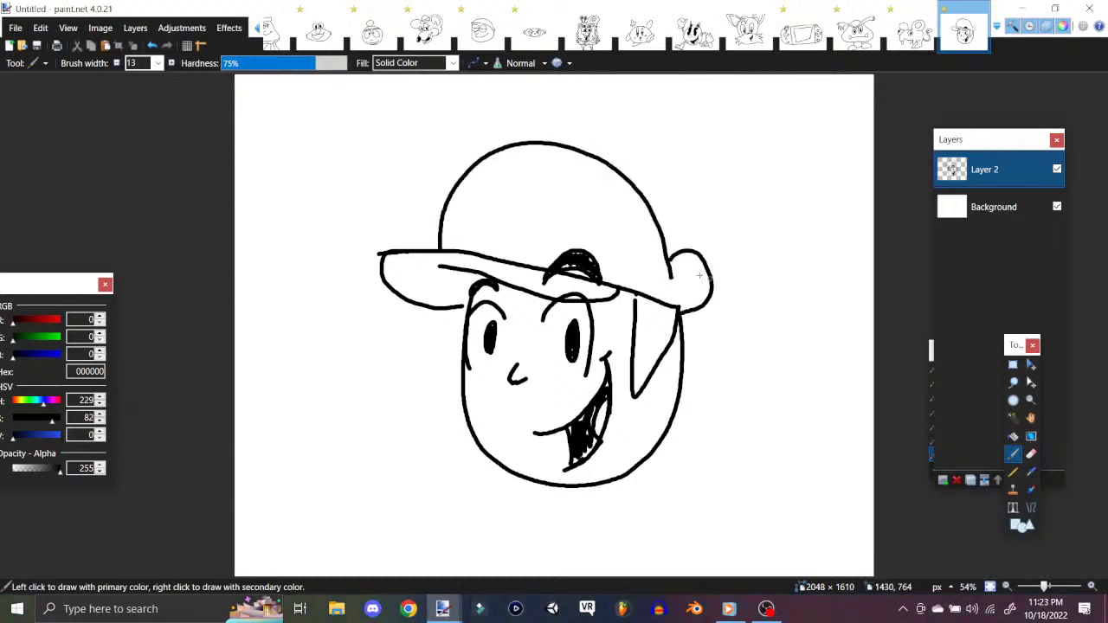
Step: Draw a round emblem on the front of the cap with a wrench-like symbol inside it
mouse_move(464, 250)
left_mouse_down()
mouse_move(512, 183)
mouse_move(558, 261)
left_mouse_up()
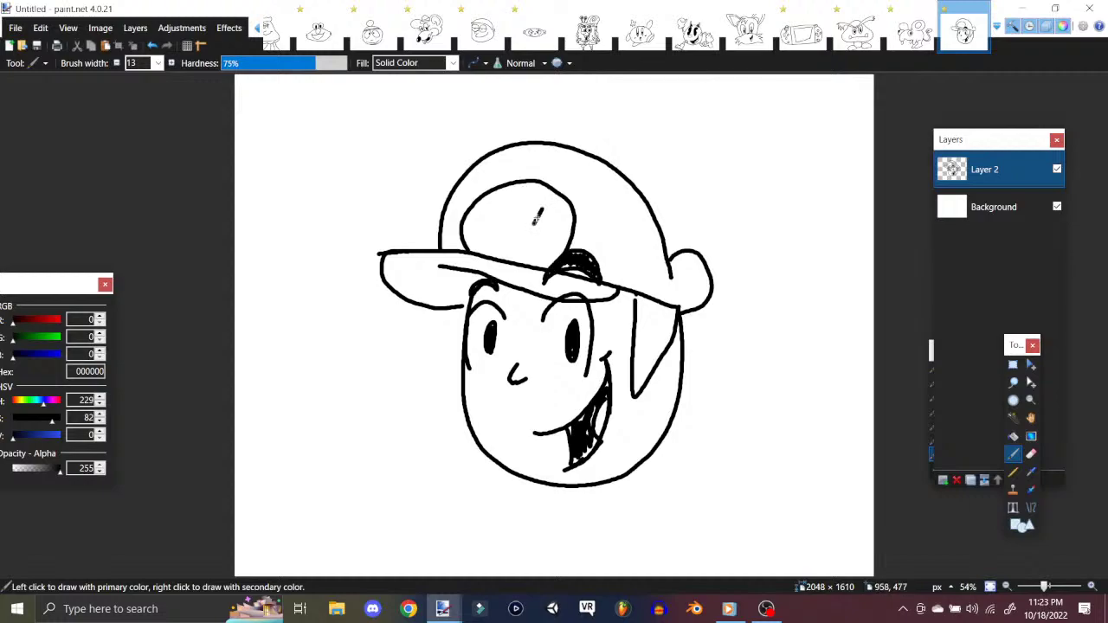
mouse_move(521, 192)
left_mouse_down()
mouse_move(543, 208)
mouse_move(531, 222)
mouse_move(504, 222)
mouse_move(500, 199)
mouse_move(490, 217)
mouse_move(517, 248)
left_mouse_up()
mouse_move(486, 213)
left_mouse_down()
mouse_move(501, 248)
mouse_move(487, 247)
mouse_move(484, 232)
mouse_move(476, 247)
mouse_move(488, 242)
mouse_move(514, 255)
left_mouse_up()
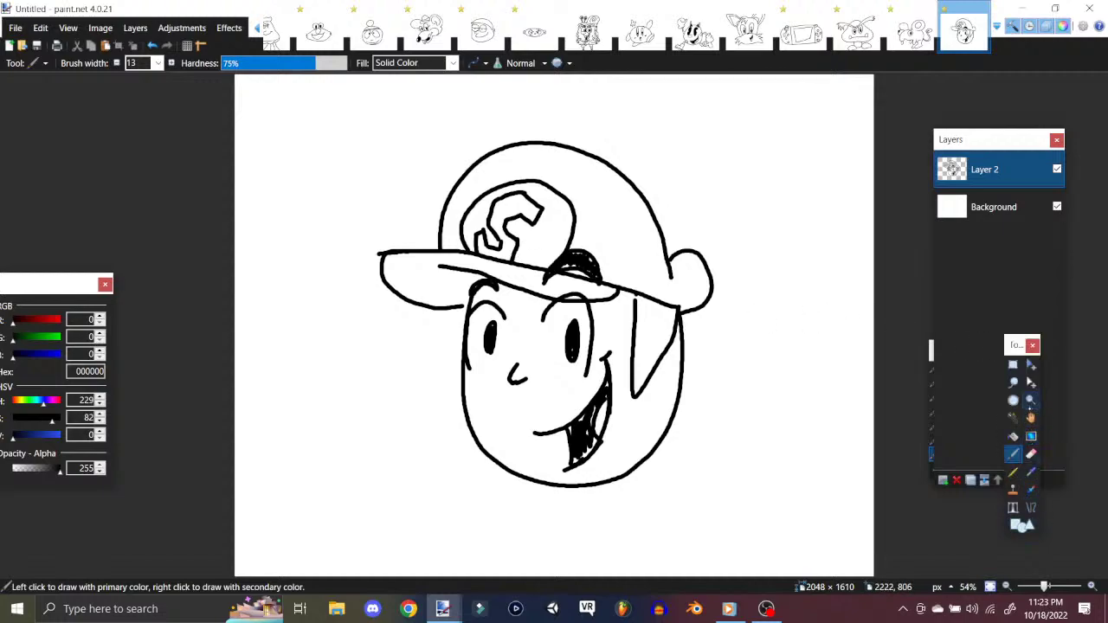
Step: Erase the face outline beside the sideburn and draw an ear with inner detail and a small hair tuft below it
left_click(1031, 453)
mouse_move(685, 352)
left_mouse_down()
mouse_move(679, 329)
mouse_move(679, 373)
left_mouse_up()
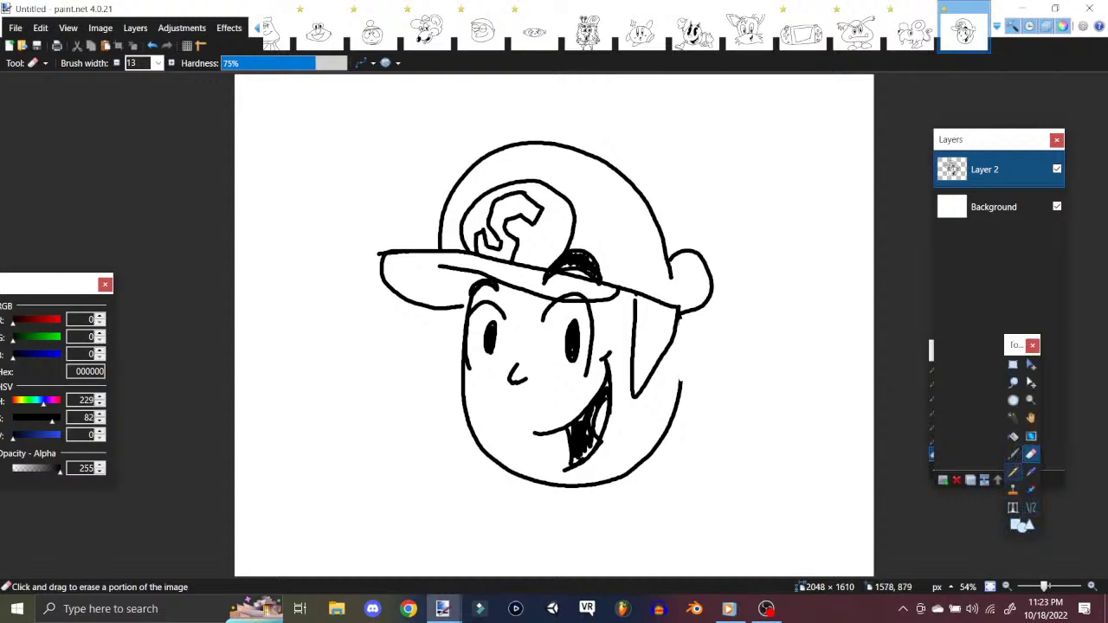
left_click(1015, 454)
mouse_move(679, 322)
left_mouse_down()
mouse_move(712, 352)
mouse_move(691, 396)
left_mouse_up()
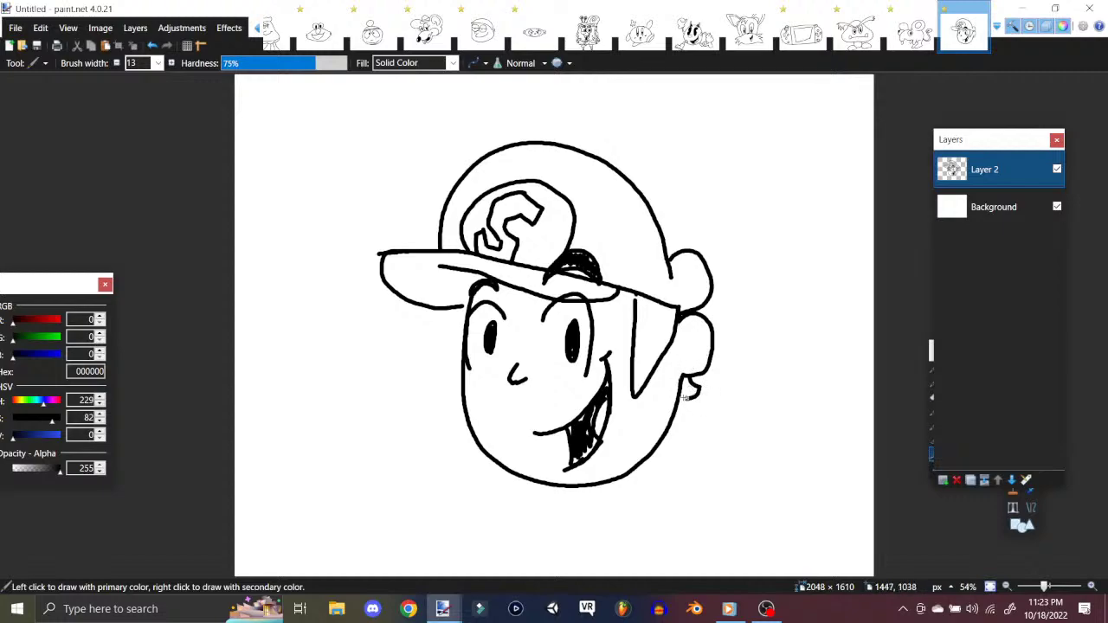
mouse_move(696, 331)
left_mouse_down()
mouse_move(685, 351)
mouse_move(700, 340)
mouse_move(702, 358)
left_mouse_up()
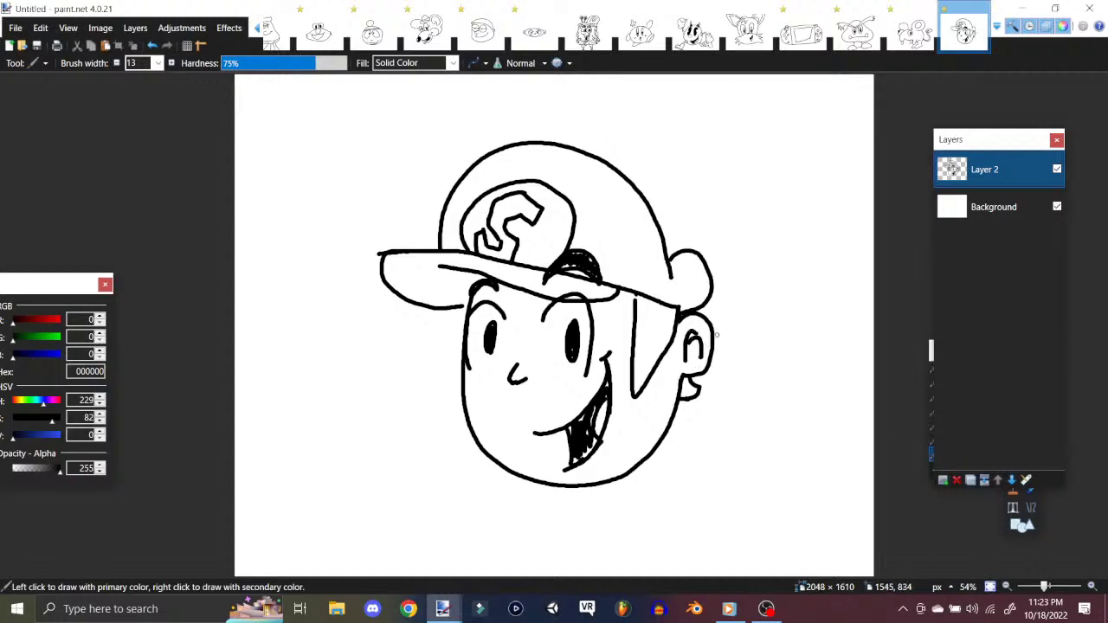
Step: Fill the mouth, the pointed sideburn and the hair tuft below the ear with solid black
mouse_move(587, 451)
left_mouse_down()
mouse_move(594, 442)
mouse_move(576, 461)
mouse_move(588, 414)
left_mouse_up()
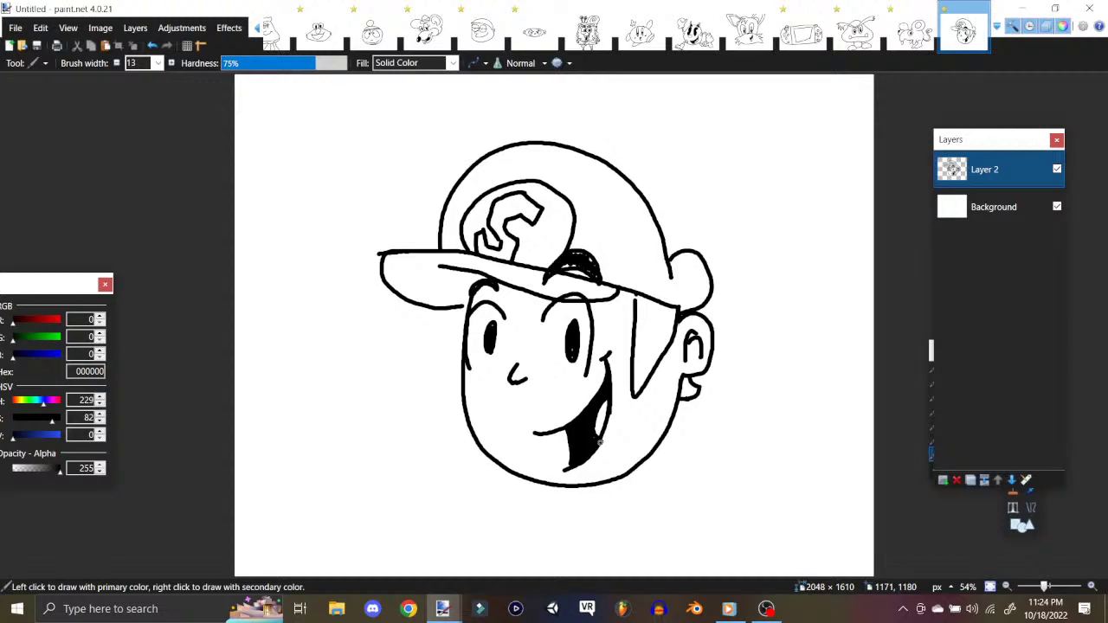
mouse_move(635, 317)
left_mouse_down()
mouse_move(636, 294)
mouse_move(638, 322)
mouse_move(641, 303)
mouse_move(644, 316)
mouse_move(654, 301)
mouse_move(659, 320)
mouse_move(663, 306)
mouse_move(666, 324)
mouse_move(672, 315)
mouse_move(637, 393)
mouse_move(671, 325)
mouse_move(656, 360)
mouse_move(644, 321)
mouse_move(646, 345)
mouse_move(657, 335)
left_mouse_up()
mouse_move(673, 376)
left_mouse_down()
mouse_move(695, 393)
mouse_move(684, 404)
left_mouse_up()
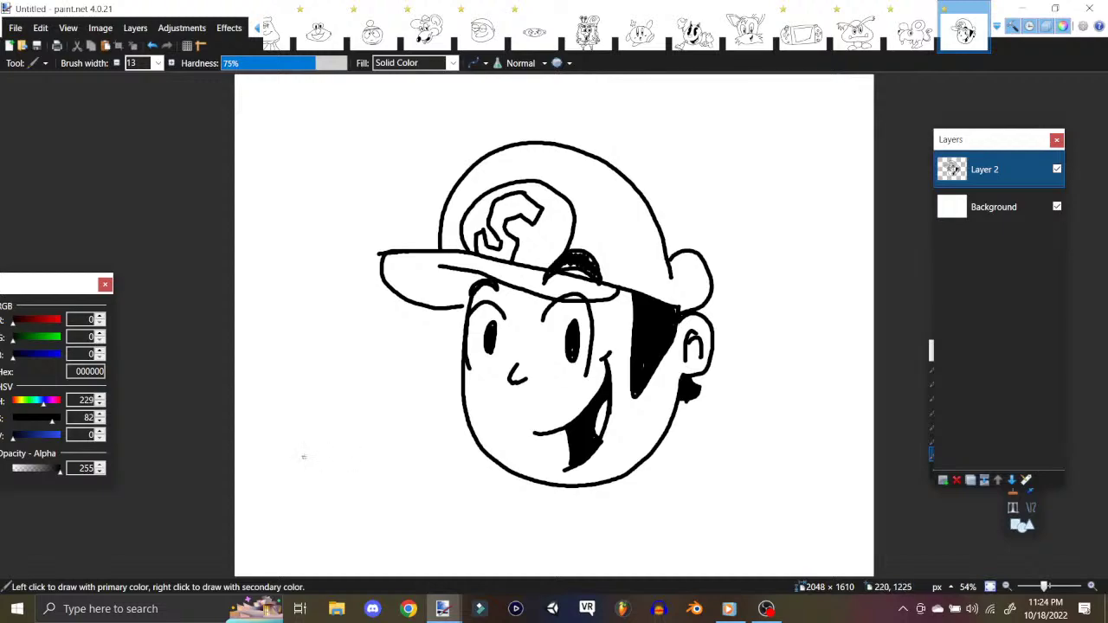
Step: Draw a second character beside the face, starting with a slanted bean-shaped smiling muzzle and two round eyes with filled pupils
mouse_move(362, 399)
left_mouse_down()
mouse_move(287, 457)
mouse_move(281, 520)
mouse_move(356, 512)
mouse_move(400, 447)
mouse_move(396, 385)
mouse_move(352, 414)
left_mouse_up()
mouse_move(284, 486)
left_mouse_down()
mouse_move(292, 502)
mouse_move(355, 463)
mouse_move(380, 412)
mouse_move(367, 403)
mouse_move(386, 407)
left_mouse_up()
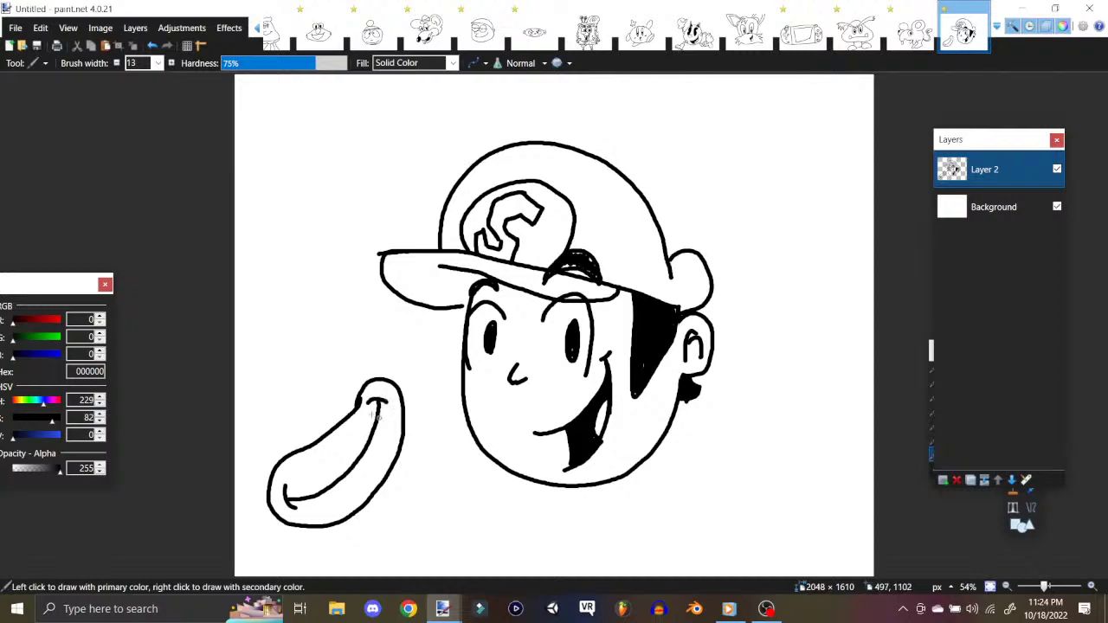
mouse_move(282, 464)
left_mouse_down()
mouse_move(252, 454)
mouse_move(260, 395)
mouse_move(295, 426)
mouse_move(263, 430)
left_mouse_up()
mouse_move(355, 416)
left_mouse_down()
mouse_move(324, 405)
mouse_move(339, 347)
mouse_move(348, 386)
left_mouse_up()
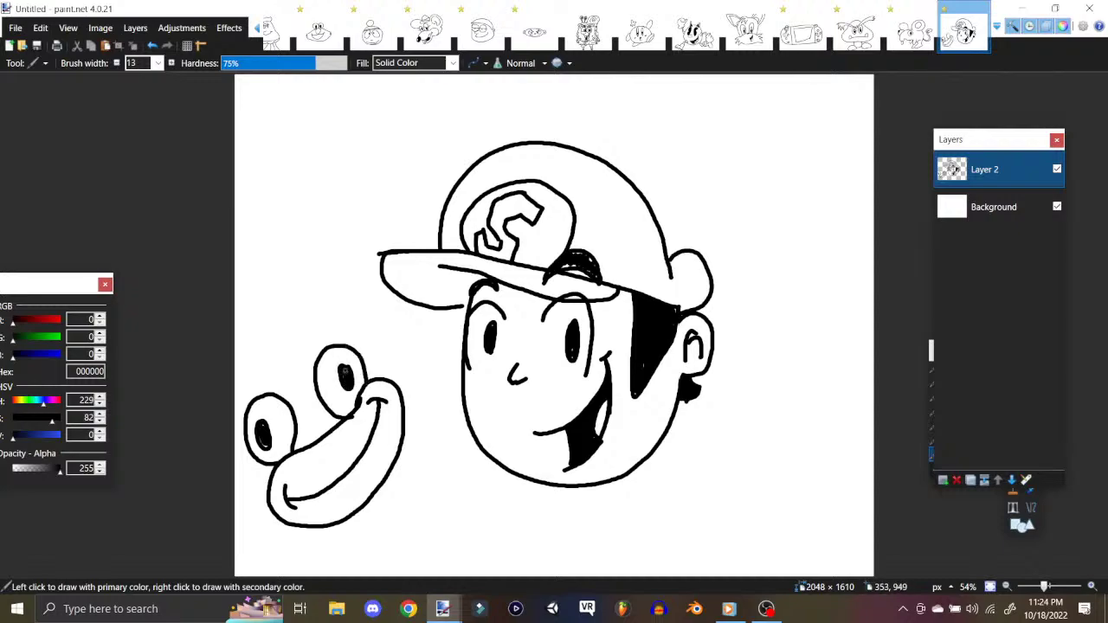
Step: Draw the second character's jaw and body, one bent arm with its hand, and the other arm raised with fingers spread
mouse_move(242, 490)
left_mouse_down()
mouse_move(277, 549)
mouse_move(352, 556)
mouse_move(376, 575)
left_mouse_up()
mouse_move(391, 546)
left_mouse_down()
mouse_move(402, 571)
mouse_move(400, 541)
mouse_move(419, 530)
mouse_move(446, 538)
left_mouse_up()
mouse_move(426, 497)
left_mouse_down()
mouse_move(452, 501)
mouse_move(442, 546)
left_mouse_up()
mouse_move(422, 497)
left_mouse_down()
mouse_move(426, 390)
mouse_move(367, 289)
left_mouse_up()
mouse_move(348, 291)
left_mouse_down()
mouse_move(372, 368)
mouse_move(364, 267)
mouse_move(320, 265)
mouse_move(351, 298)
left_mouse_up()
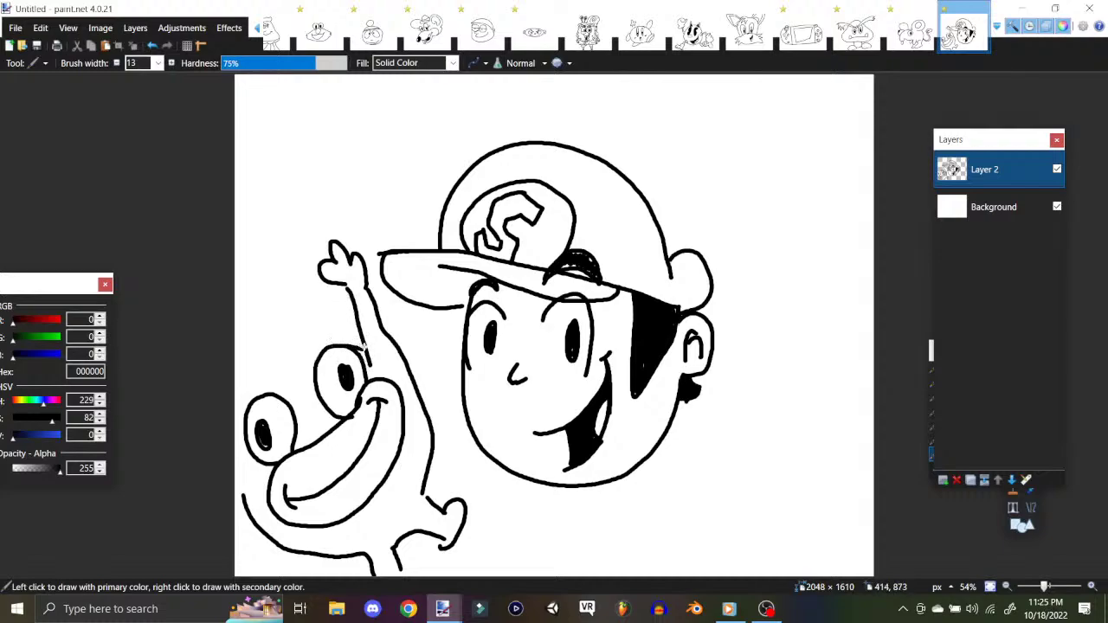
Step: Draw the curved top of the second character's head to the canvas edge, with a tall rounded shape on top of it
mouse_move(355, 347)
left_mouse_down()
mouse_move(280, 358)
mouse_move(245, 383)
mouse_move(233, 423)
left_mouse_up()
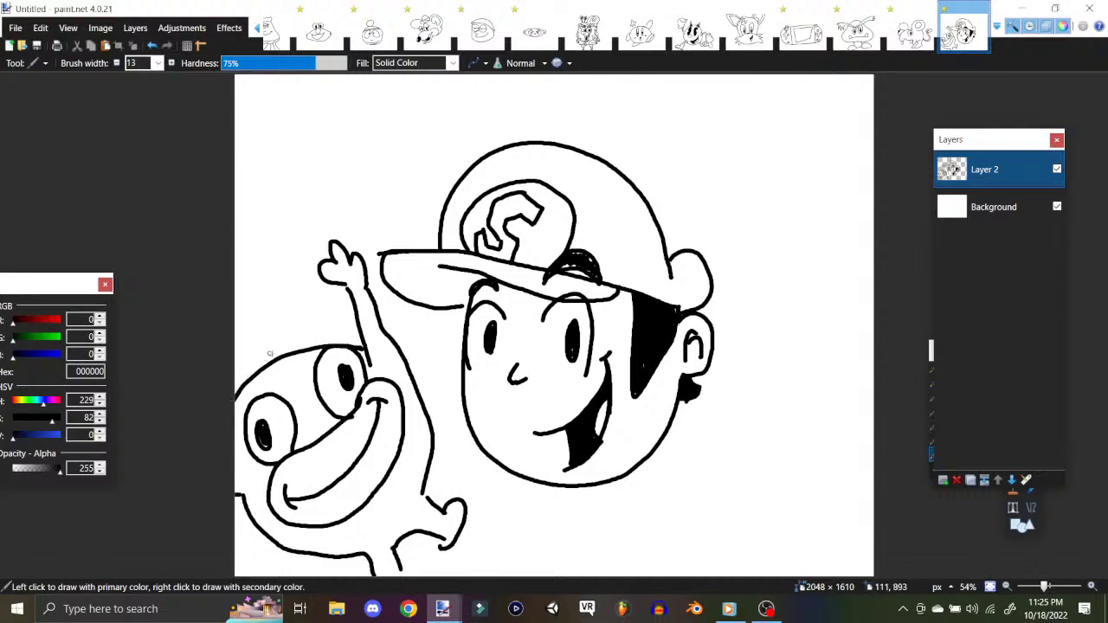
left_click_drag(235, 470, 242, 469)
mouse_move(303, 347)
left_mouse_down()
mouse_move(249, 298)
mouse_move(239, 337)
mouse_move(252, 361)
mouse_move(234, 394)
left_mouse_up()
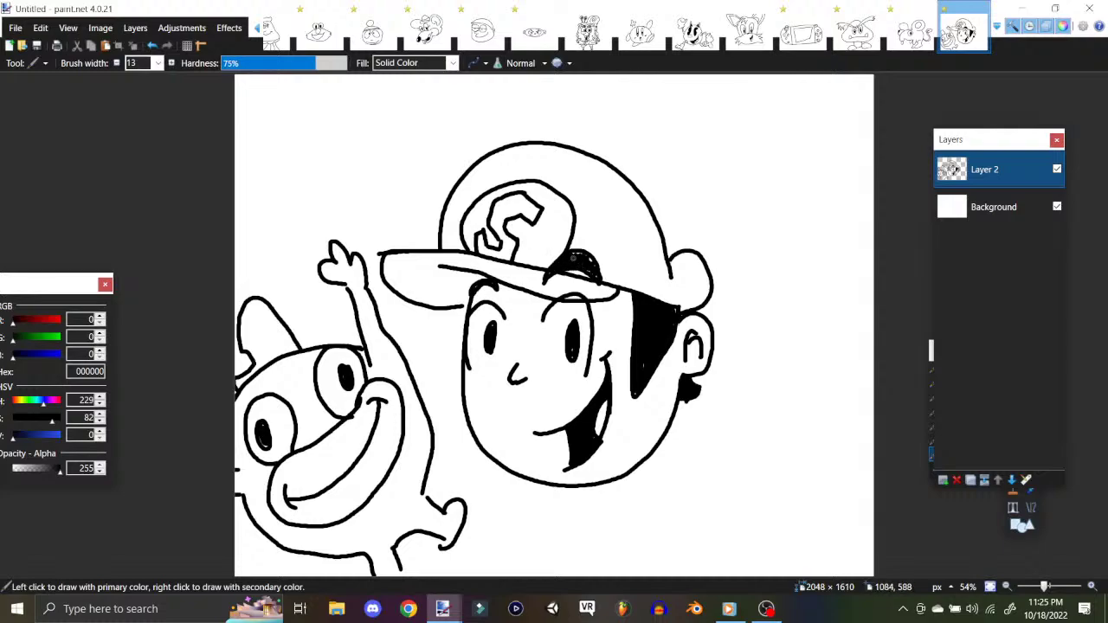
Step: Fill both eyebrows of the capped face with solid black
left_click_drag(574, 253, 598, 278)
mouse_move(474, 298)
left_mouse_down()
mouse_move(475, 277)
mouse_move(499, 277)
mouse_move(498, 290)
mouse_move(480, 281)
left_mouse_up()
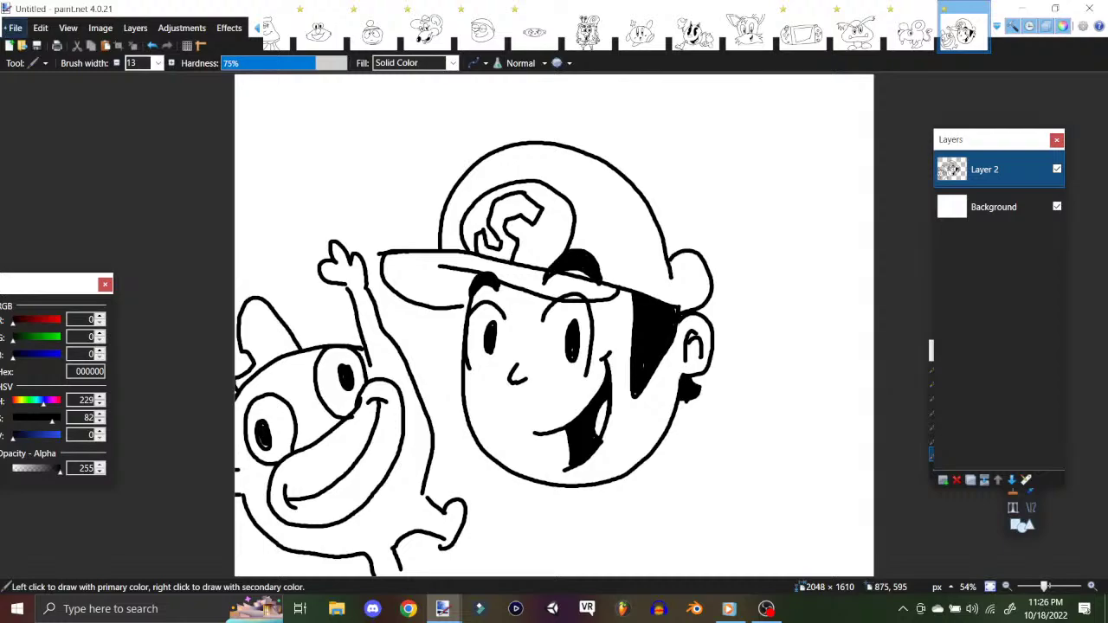
Step: Create a new blank 2048 × 1610 pixel image and add two new layers above the background
left_click(15, 27)
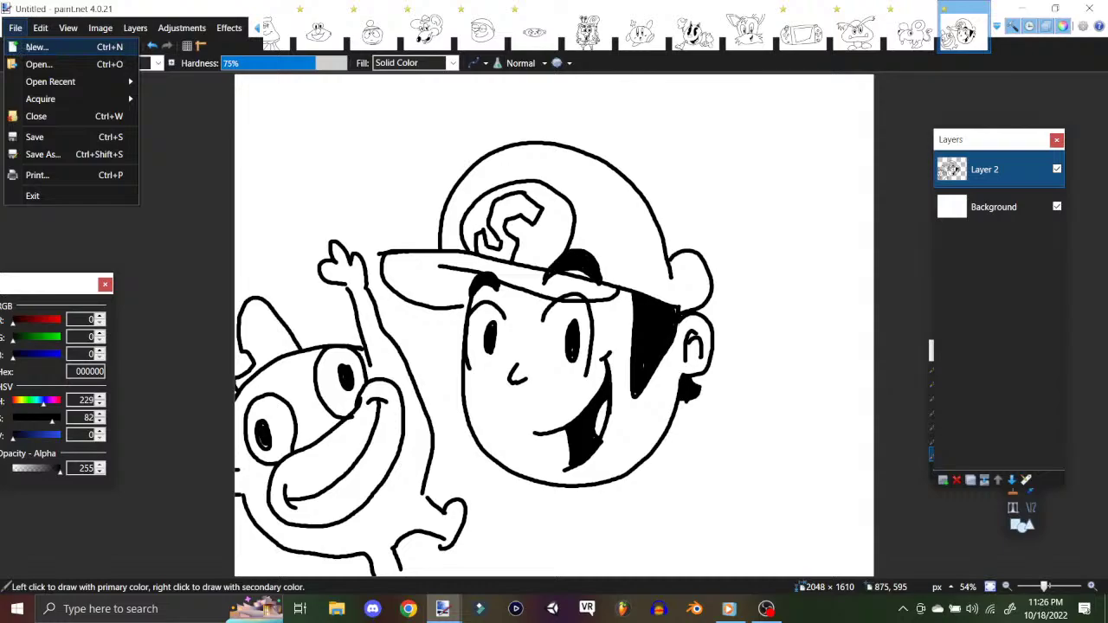
left_click(39, 47)
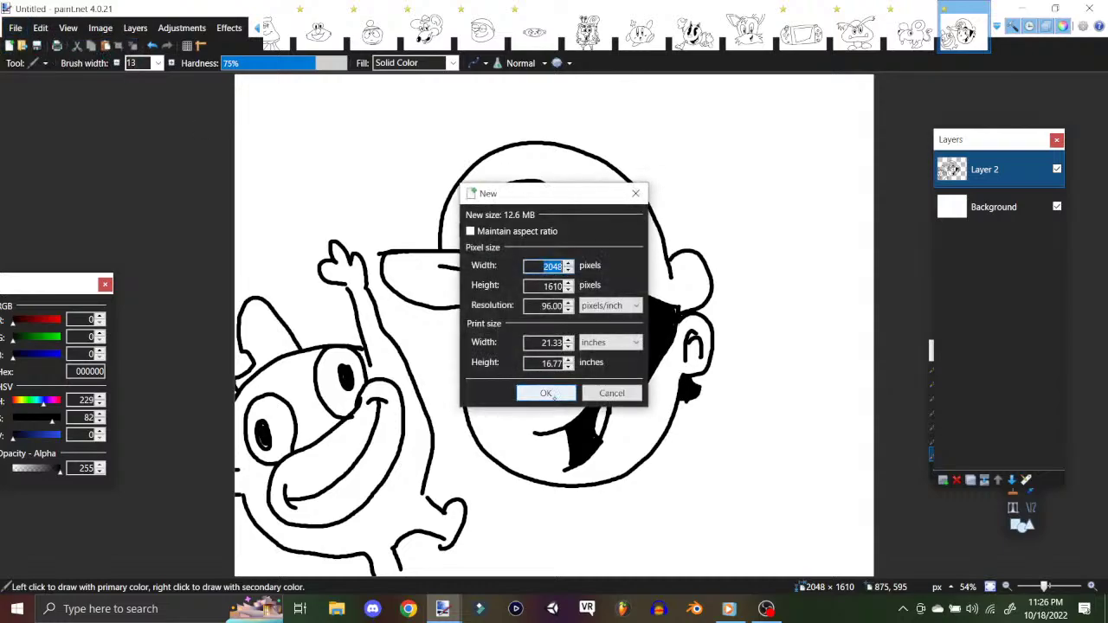
left_click(547, 394)
left_click(100, 28)
mouse_move(135, 27)
left_click(161, 45)
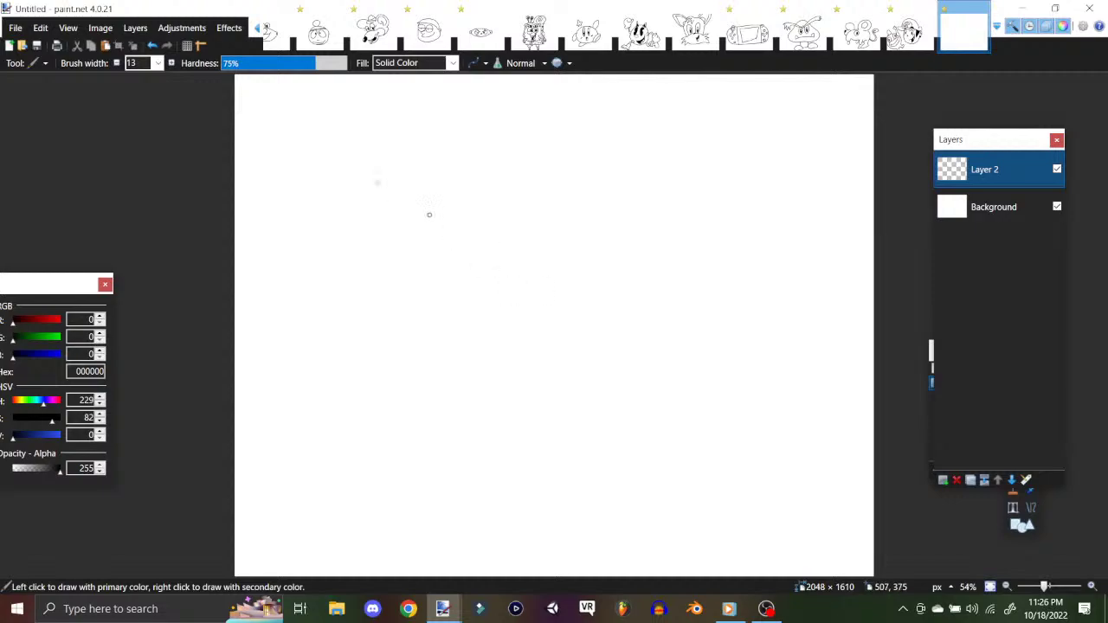
left_click(135, 28)
left_click(173, 44)
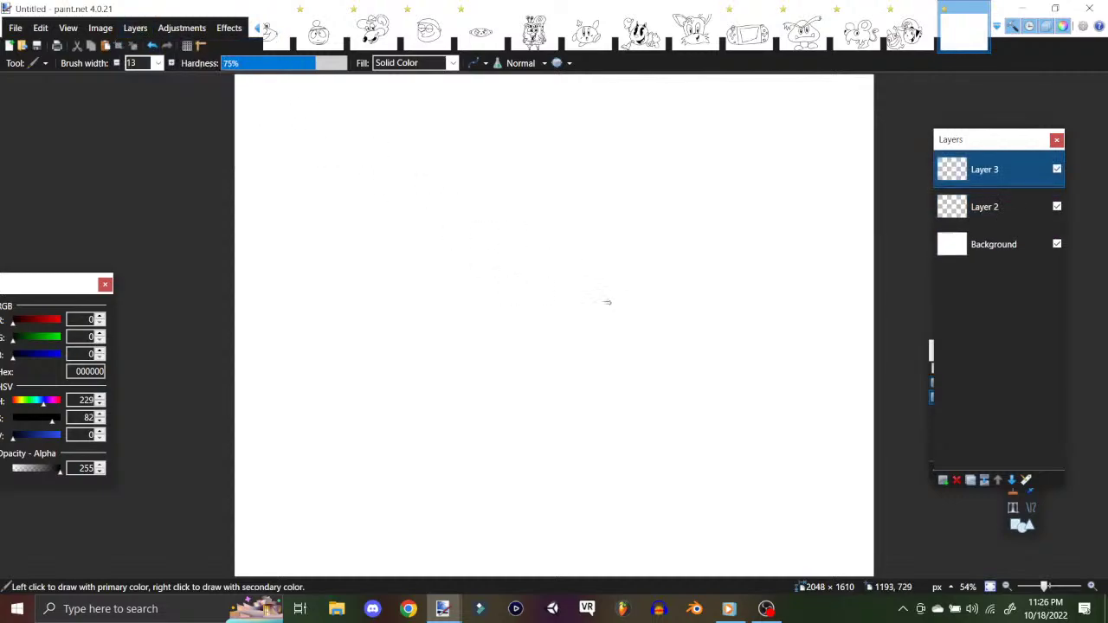
Step: Draw a large round head on Layer 3 with two joined eyes, arched eyelids and filled oval pupils
mouse_move(617, 293)
left_mouse_down()
mouse_move(526, 260)
mouse_move(412, 311)
mouse_move(381, 368)
mouse_move(380, 424)
mouse_move(403, 469)
mouse_move(476, 516)
mouse_move(581, 517)
mouse_move(638, 468)
mouse_move(660, 369)
mouse_move(638, 317)
mouse_move(601, 289)
left_mouse_up()
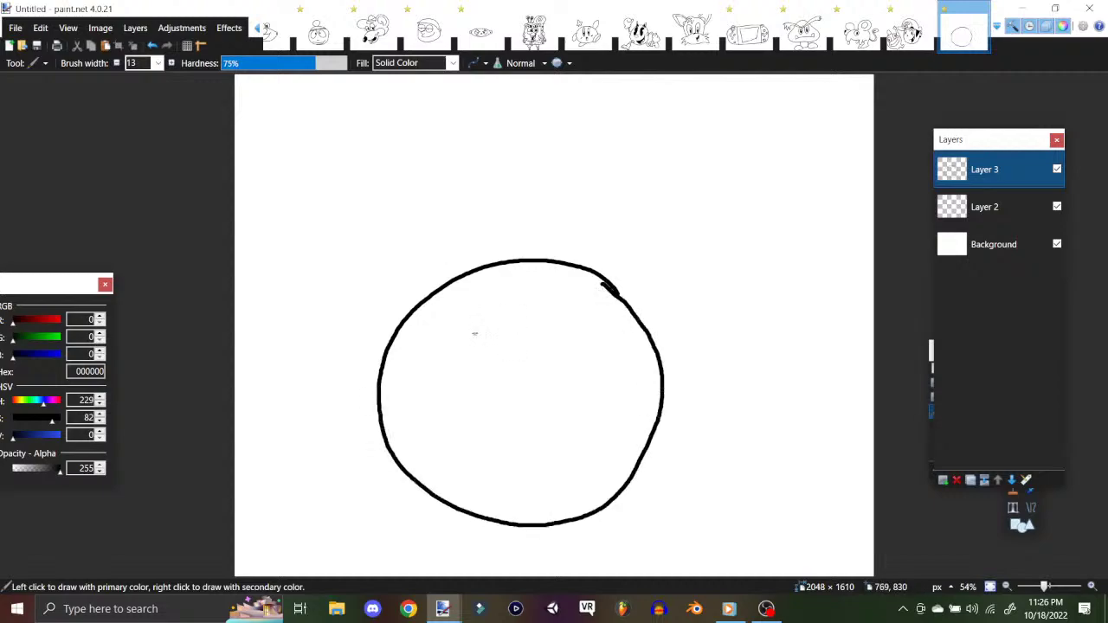
mouse_move(474, 342)
left_mouse_down()
mouse_move(501, 290)
mouse_move(545, 314)
mouse_move(544, 382)
mouse_move(490, 391)
left_mouse_up()
mouse_move(475, 305)
left_mouse_down()
mouse_move(426, 350)
mouse_move(434, 383)
mouse_move(495, 401)
left_mouse_up()
mouse_move(473, 327)
left_mouse_down()
mouse_move(488, 307)
mouse_move(536, 319)
mouse_move(546, 352)
left_mouse_up()
mouse_move(472, 326)
left_mouse_down()
mouse_move(453, 311)
mouse_move(430, 354)
left_mouse_up()
mouse_move(513, 363)
left_mouse_down()
mouse_move(517, 339)
mouse_move(516, 368)
mouse_move(519, 359)
left_mouse_up()
mouse_move(456, 355)
left_mouse_down()
mouse_move(464, 369)
mouse_move(466, 357)
left_mouse_up()
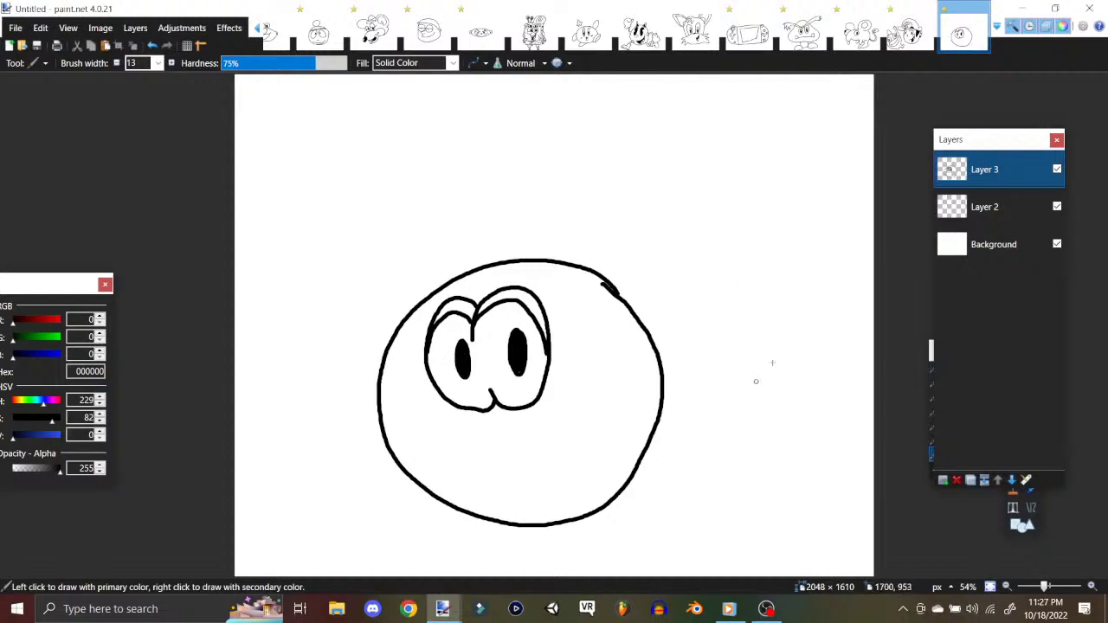
Step: Move Layer 2 above Layer 3 and draw on it an oval nose and a curled moustache with a scalloped lower edge
left_click_drag(982, 202, 972, 191)
left_click(970, 171)
mouse_move(520, 398)
left_mouse_down()
mouse_move(482, 394)
mouse_move(462, 414)
mouse_move(484, 449)
mouse_move(522, 444)
mouse_move(513, 395)
left_mouse_up()
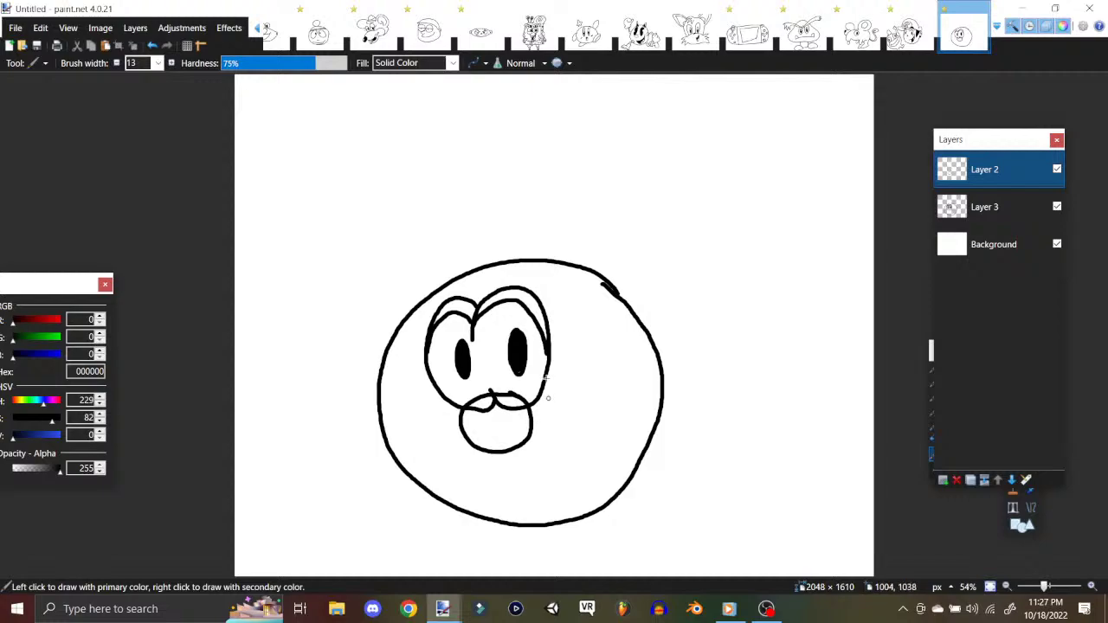
left_click(152, 45)
mouse_move(501, 392)
left_mouse_down()
mouse_move(469, 399)
mouse_move(472, 438)
mouse_move(510, 444)
mouse_move(533, 432)
mouse_move(506, 391)
left_mouse_up()
mouse_move(571, 360)
left_mouse_down()
mouse_move(592, 414)
mouse_move(540, 463)
mouse_move(508, 470)
mouse_move(499, 458)
mouse_move(488, 468)
mouse_move(449, 457)
mouse_move(441, 414)
mouse_move(416, 388)
mouse_move(444, 446)
left_mouse_up()
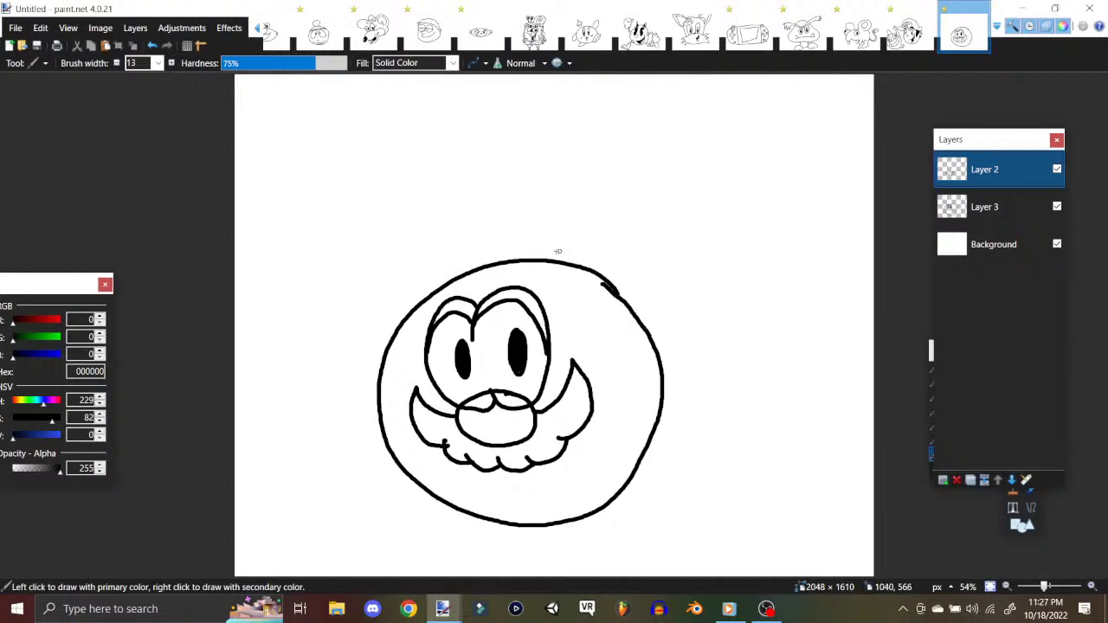
Step: Draw a wavy cap brim across the top of the head, with an inner contour line and a raised hump on the near side
mouse_move(491, 242)
left_mouse_down()
mouse_move(389, 287)
mouse_move(362, 316)
mouse_move(383, 336)
mouse_move(545, 269)
left_mouse_up()
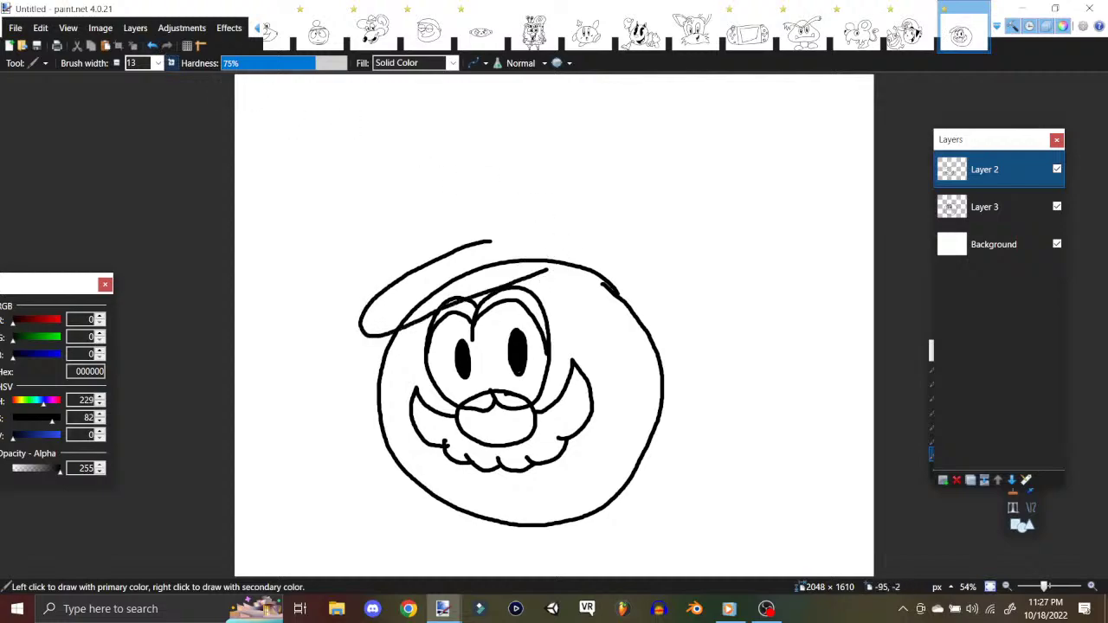
left_click(153, 45)
mouse_move(565, 238)
left_mouse_down()
mouse_move(576, 272)
mouse_move(528, 286)
mouse_move(397, 248)
mouse_move(338, 287)
mouse_move(366, 318)
mouse_move(410, 320)
left_mouse_up()
left_click_drag(439, 260, 364, 284)
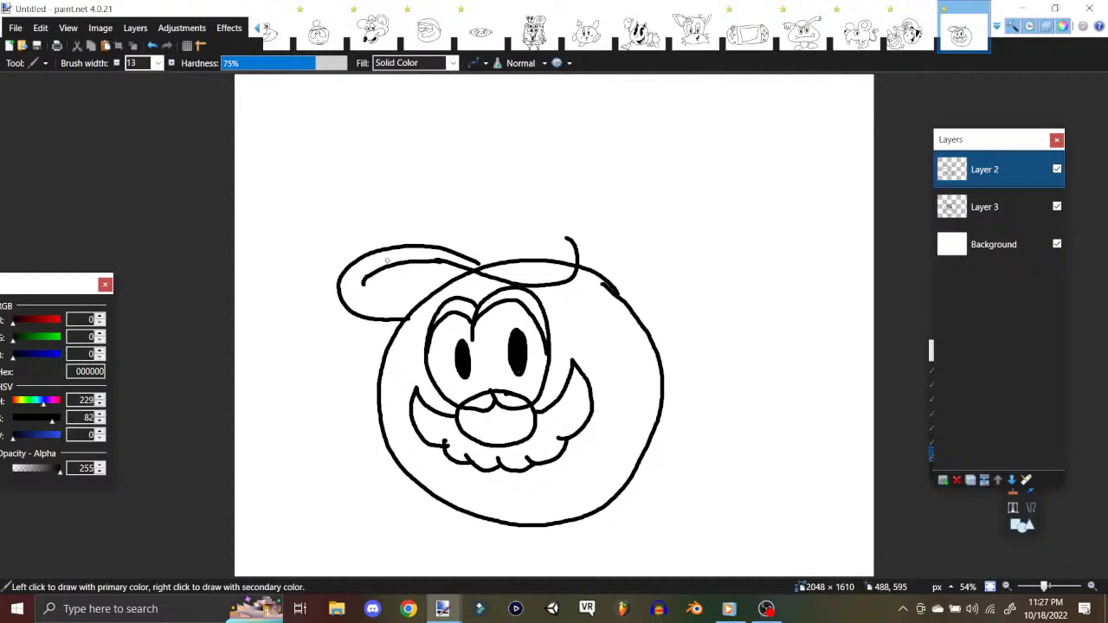
mouse_move(478, 261)
left_mouse_down()
mouse_move(540, 231)
mouse_move(567, 239)
left_mouse_up()
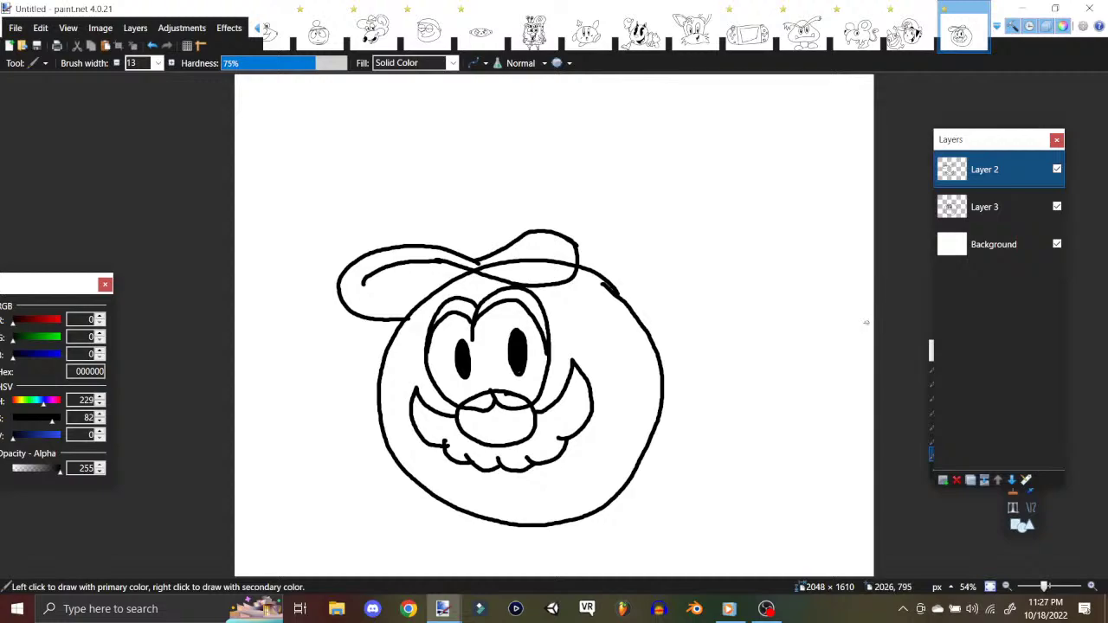
Step: Add a new top layer and draw the cap's domed crown on it with a curved seam and a small button on top
left_click(135, 27)
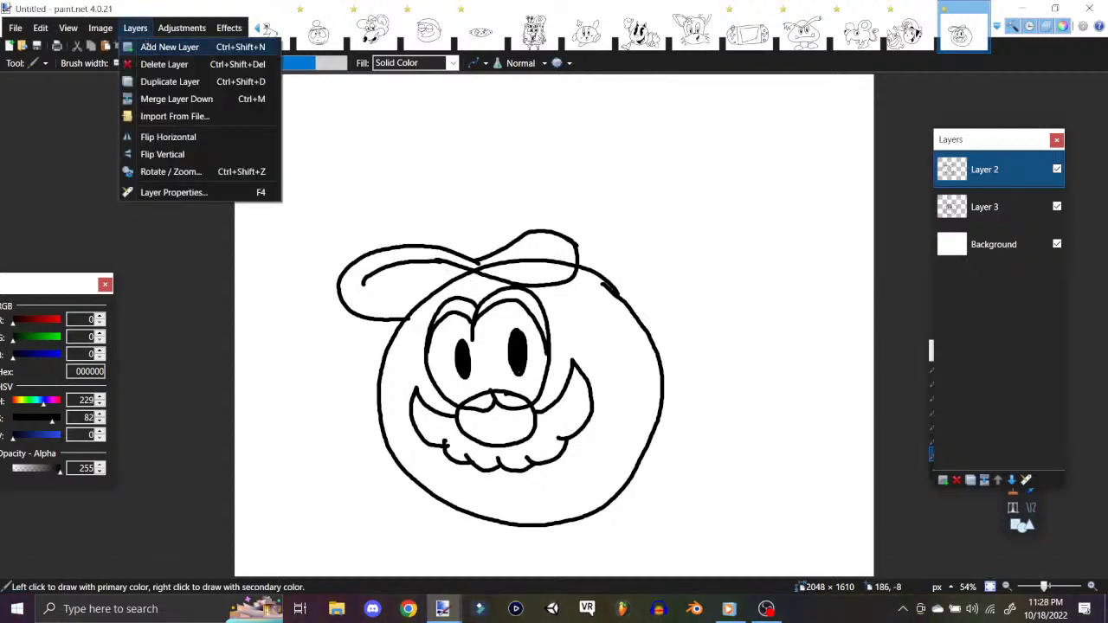
left_click(164, 45)
mouse_move(375, 248)
left_mouse_down()
mouse_move(416, 166)
mouse_move(492, 150)
mouse_move(585, 189)
mouse_move(617, 292)
left_mouse_up()
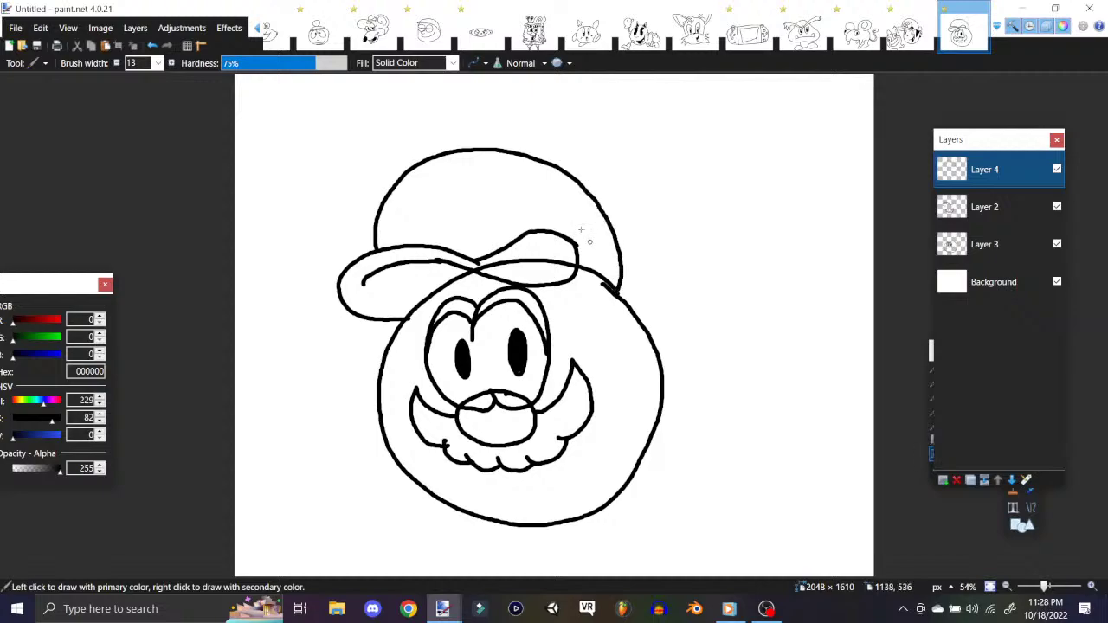
left_click(152, 45)
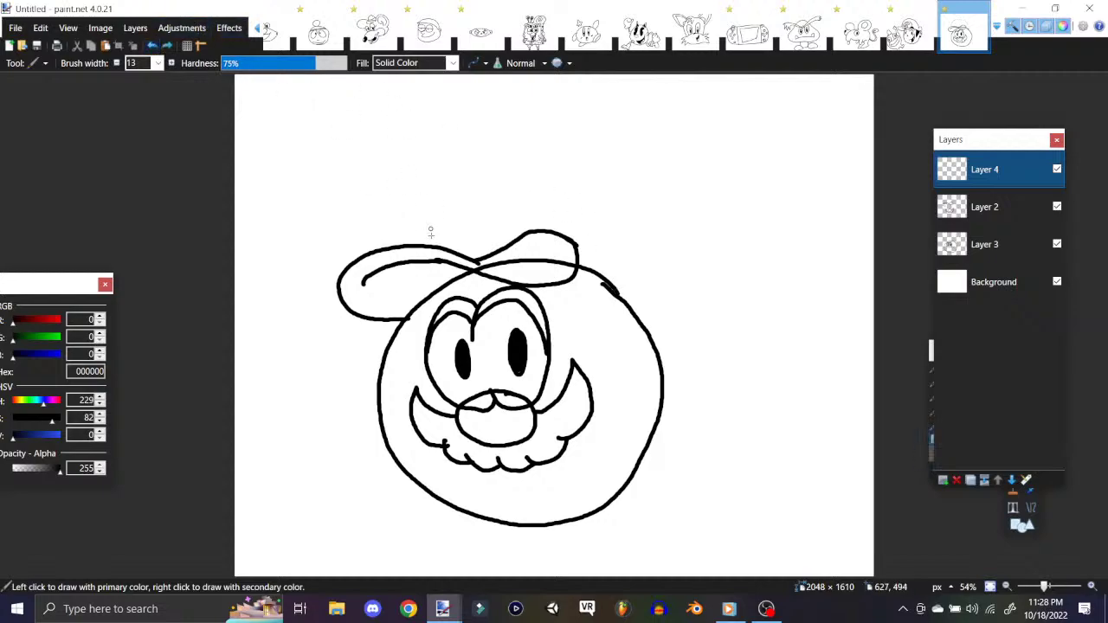
mouse_move(421, 244)
left_mouse_down()
mouse_move(437, 178)
mouse_move(495, 152)
mouse_move(569, 172)
mouse_move(633, 248)
mouse_move(626, 300)
left_mouse_up()
mouse_move(556, 171)
left_mouse_down()
mouse_move(579, 195)
mouse_move(584, 265)
left_mouse_up()
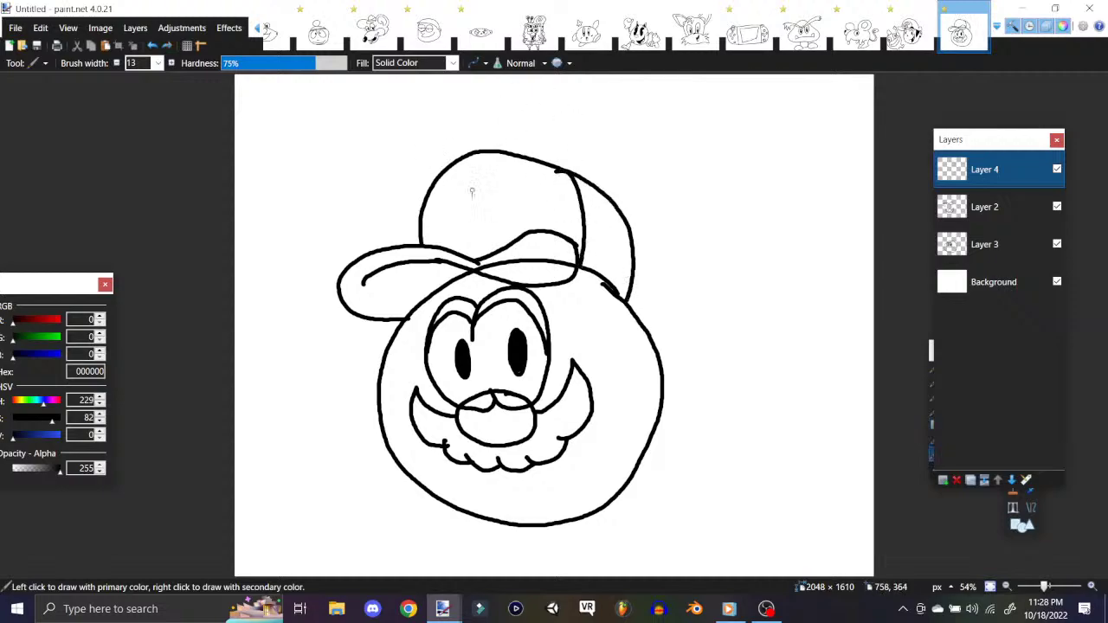
mouse_move(549, 164)
left_mouse_down()
mouse_move(575, 156)
mouse_move(579, 172)
left_mouse_up()
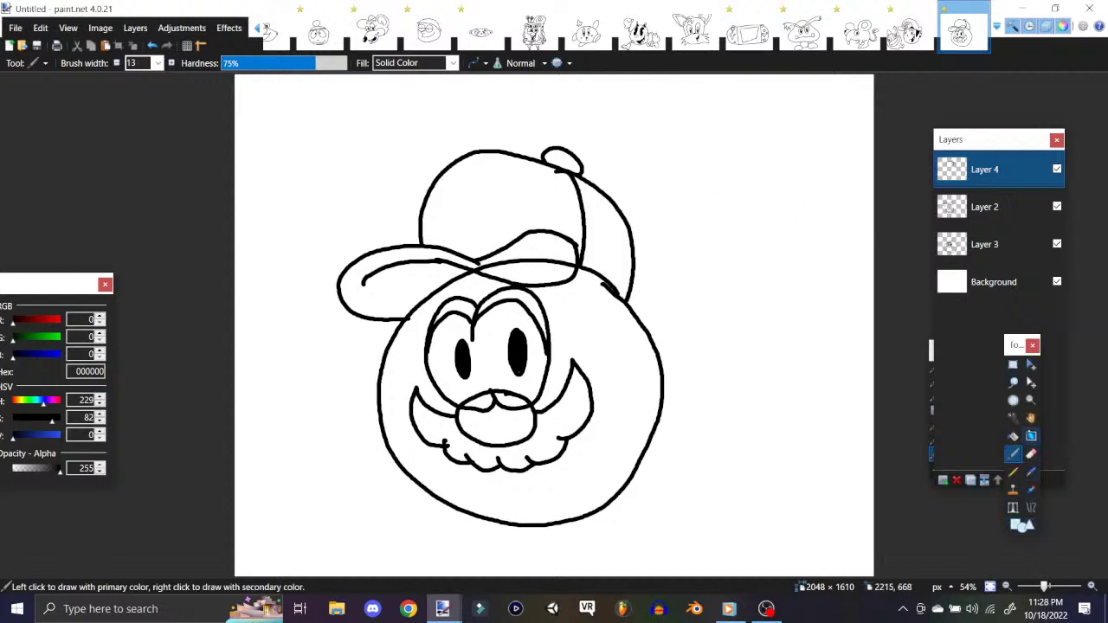
Step: Erase the brim's raised hump inside the cap crown on Layer 2
left_click(1031, 454)
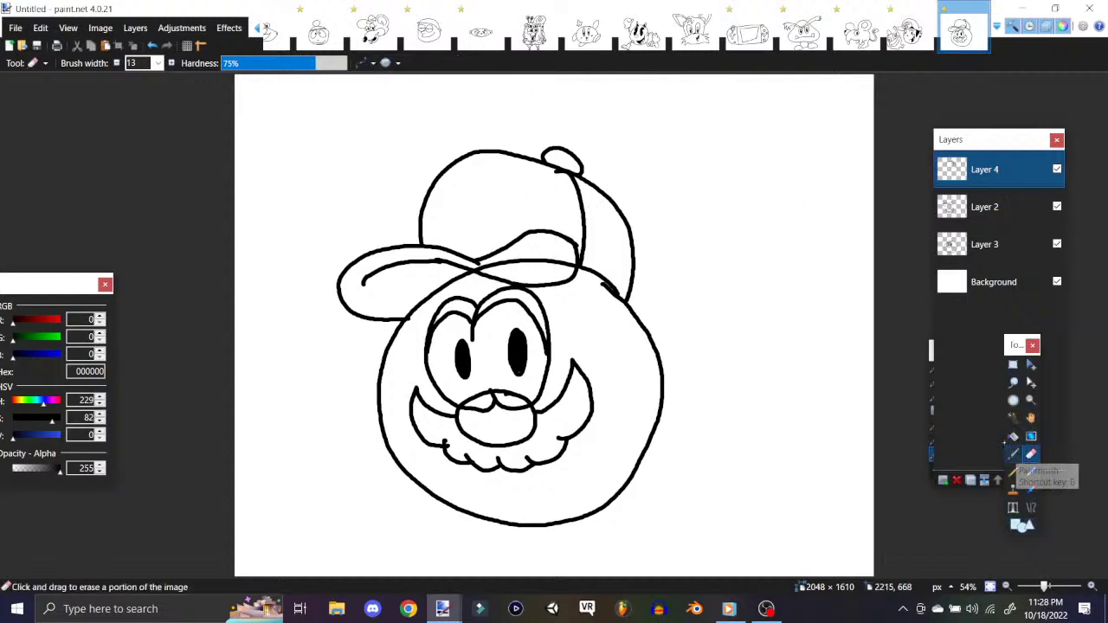
left_click(966, 208)
mouse_move(511, 248)
left_mouse_down()
mouse_move(523, 235)
mouse_move(499, 247)
mouse_move(554, 223)
mouse_move(569, 240)
left_mouse_up()
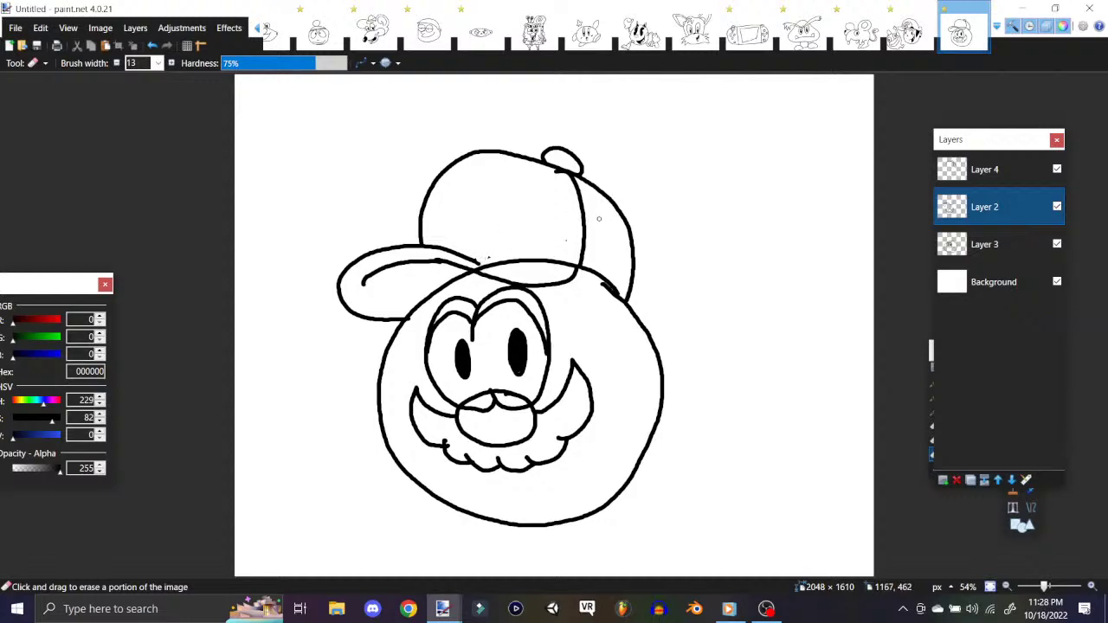
left_click(1030, 491)
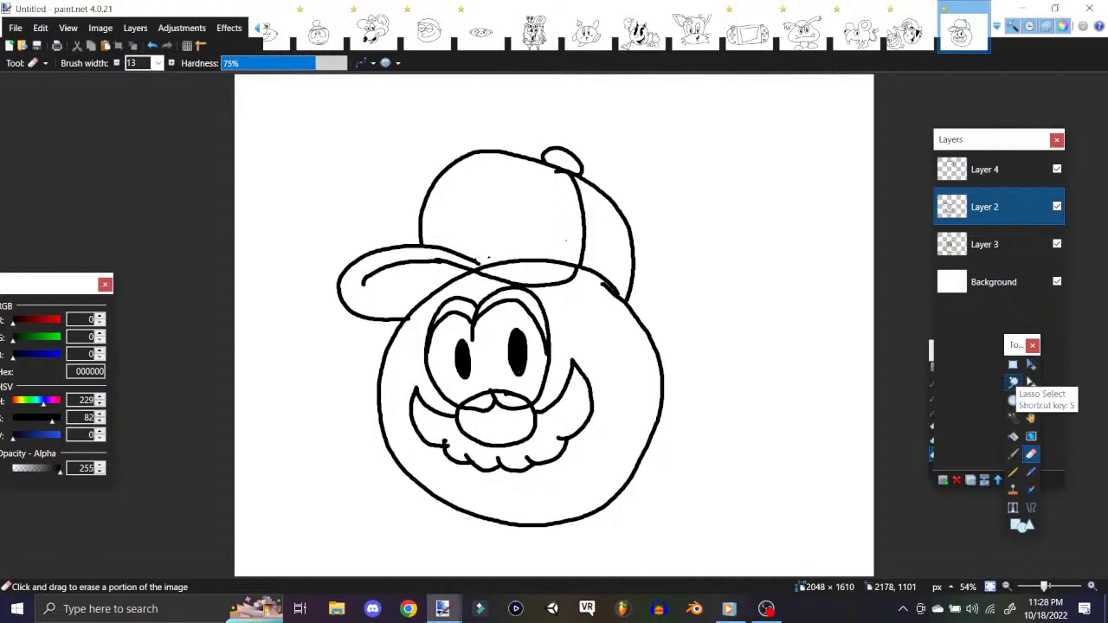
Step: Draw a line on Layer 2 across the base of the cap's front, closing the brim's upper edge
left_click(1013, 454)
left_click_drag(578, 266, 472, 261)
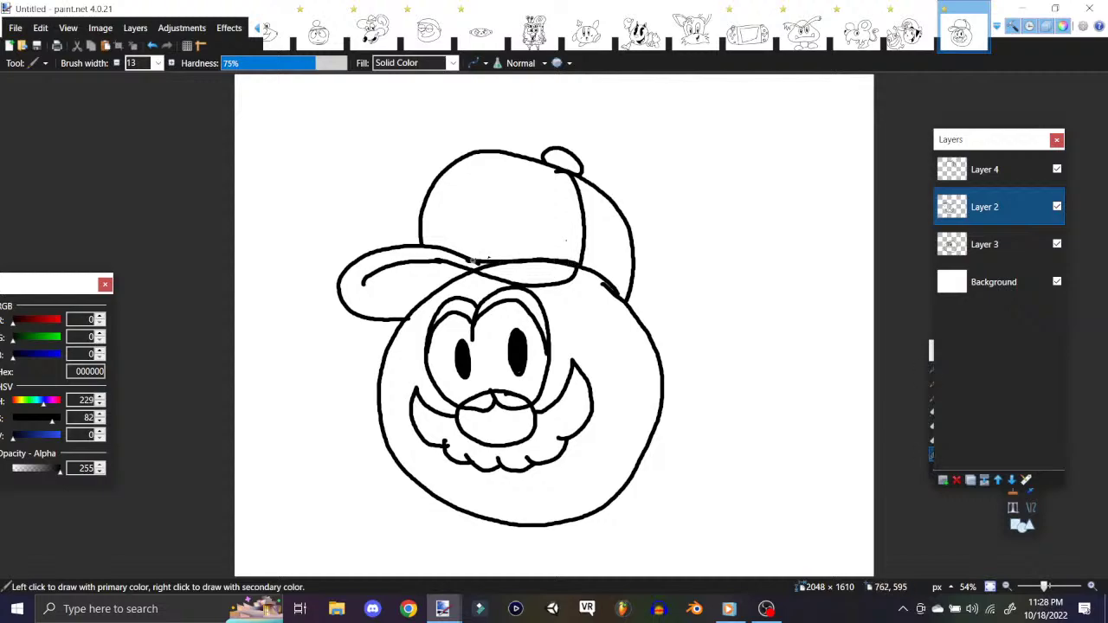
Step: On Layer 3, erase the head outline inside the cap brim and the eye lines inside the nose
left_click(985, 244)
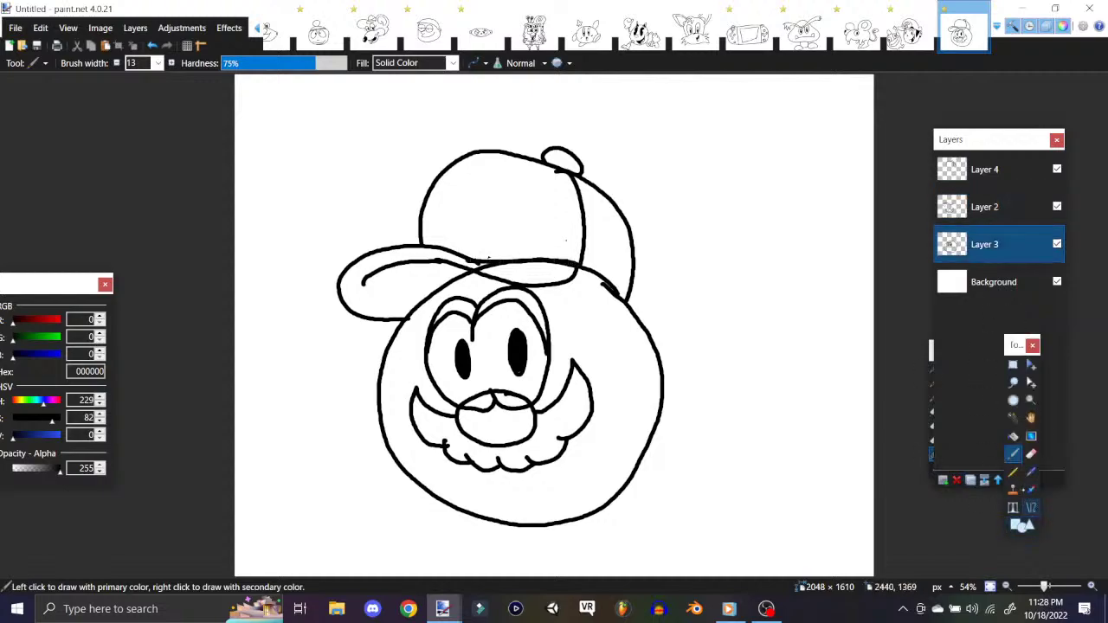
key("e")
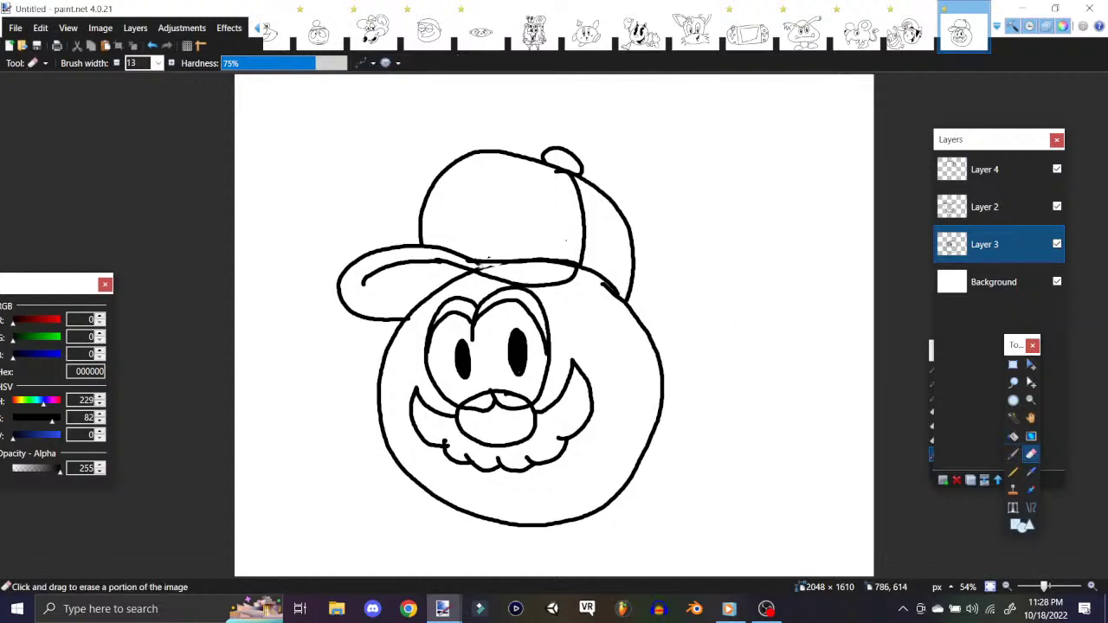
left_click_drag(477, 267, 580, 265)
left_click(987, 482)
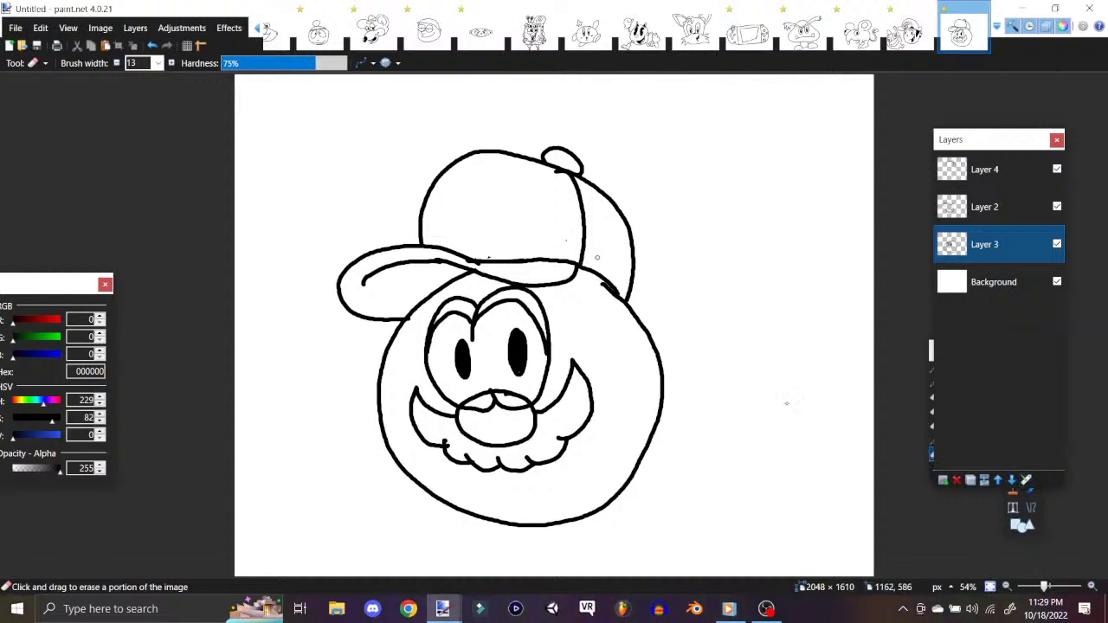
left_click_drag(494, 405, 469, 407)
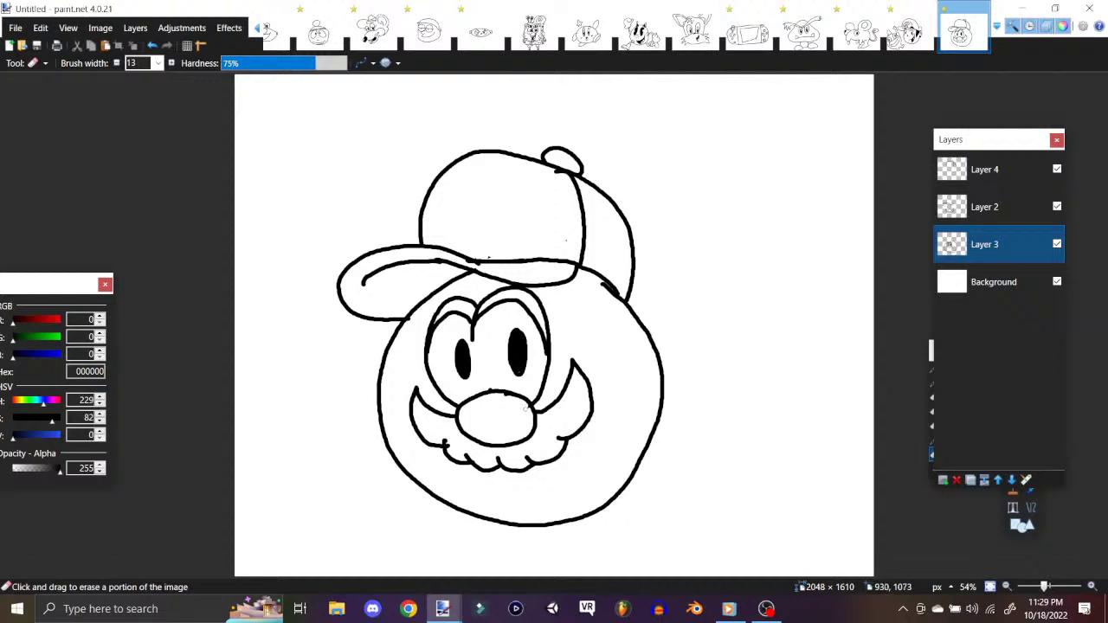
left_click(1035, 518)
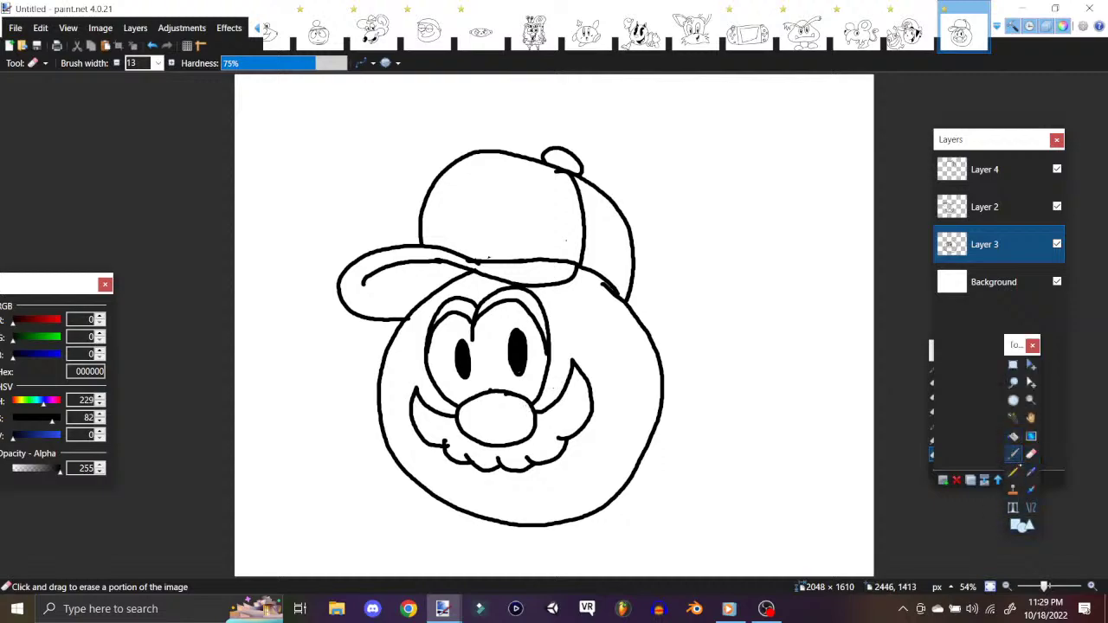
Step: Draw a large angular block letter D with a small inner opening on the cap's front
left_click(1014, 454)
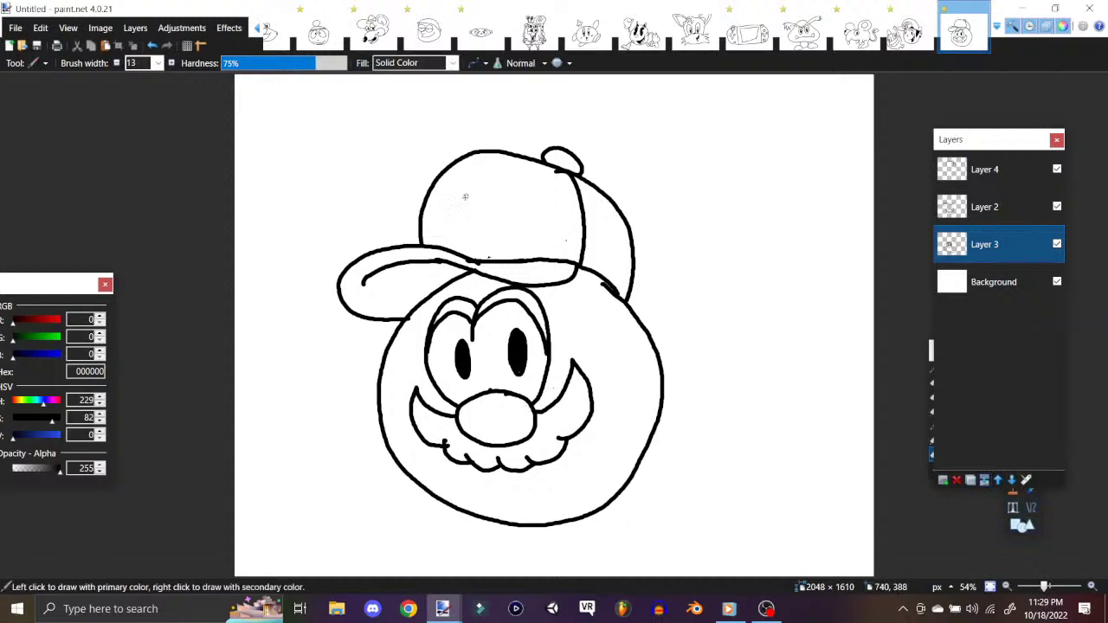
left_click_drag(473, 177, 465, 253)
mouse_move(473, 176)
left_mouse_down()
mouse_move(506, 170)
mouse_move(528, 201)
mouse_move(514, 247)
mouse_move(494, 259)
mouse_move(466, 253)
left_mouse_up()
mouse_move(487, 197)
left_mouse_down()
mouse_move(485, 220)
mouse_move(504, 217)
mouse_move(493, 223)
left_mouse_up()
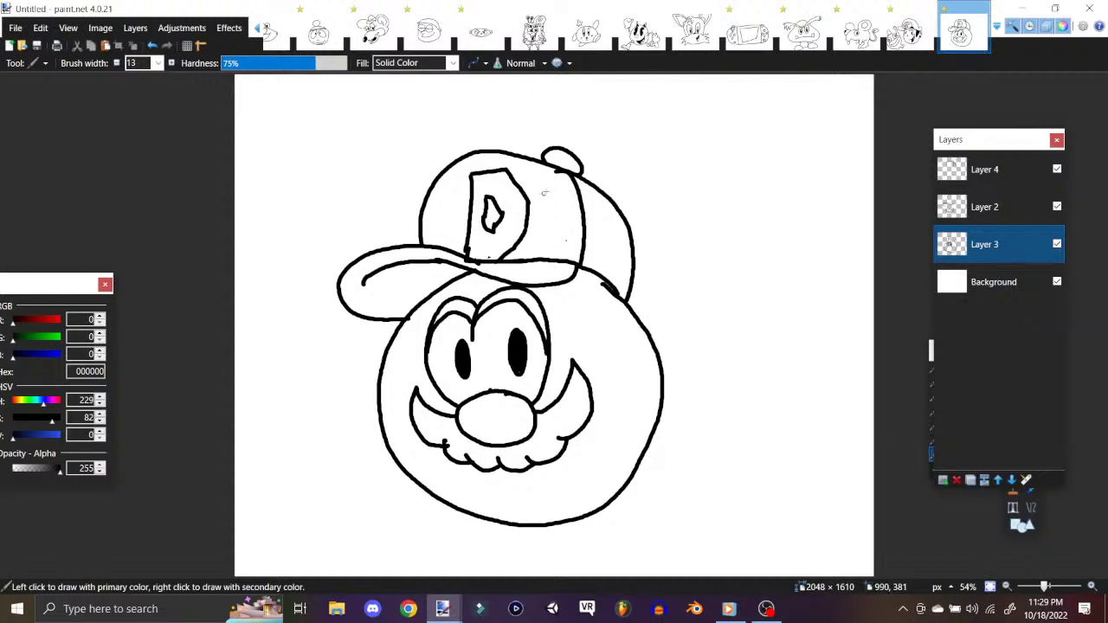
Step: Paint two irregular solid black patches on each side of the letter D on the cap's front
mouse_move(553, 183)
left_mouse_down()
mouse_move(537, 256)
mouse_move(558, 232)
mouse_move(541, 250)
left_mouse_up()
mouse_move(550, 181)
left_mouse_down()
mouse_move(542, 201)
mouse_move(555, 196)
mouse_move(546, 185)
left_mouse_up()
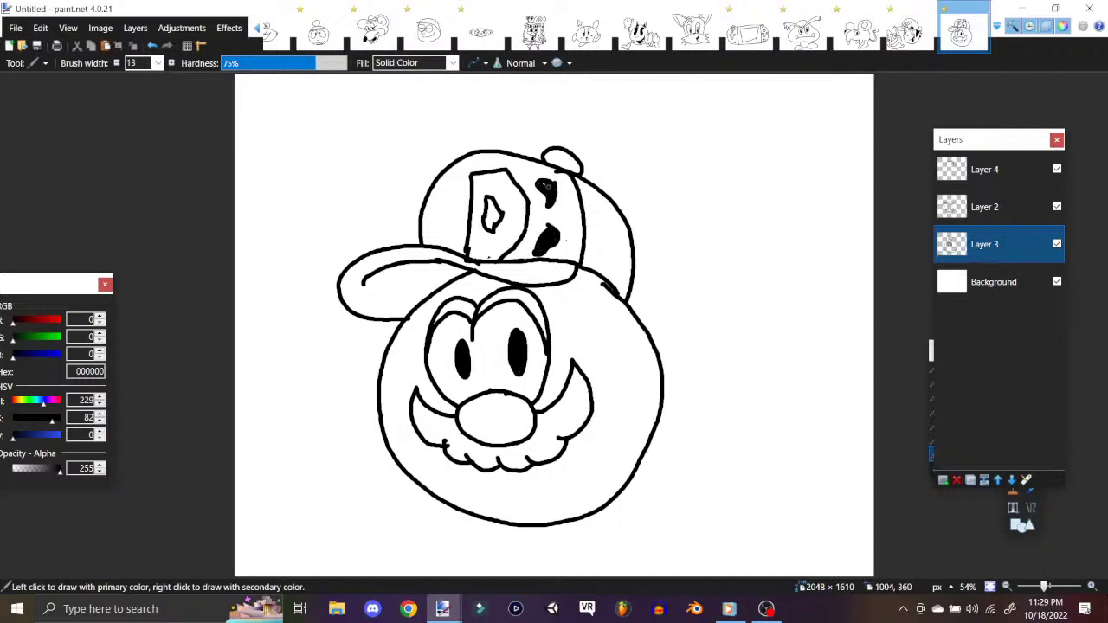
mouse_move(446, 171)
left_mouse_down()
mouse_move(456, 182)
mouse_move(441, 205)
mouse_move(440, 187)
mouse_move(433, 196)
mouse_move(450, 173)
mouse_move(434, 196)
mouse_move(454, 253)
mouse_move(428, 232)
mouse_move(424, 241)
mouse_move(440, 243)
left_mouse_up()
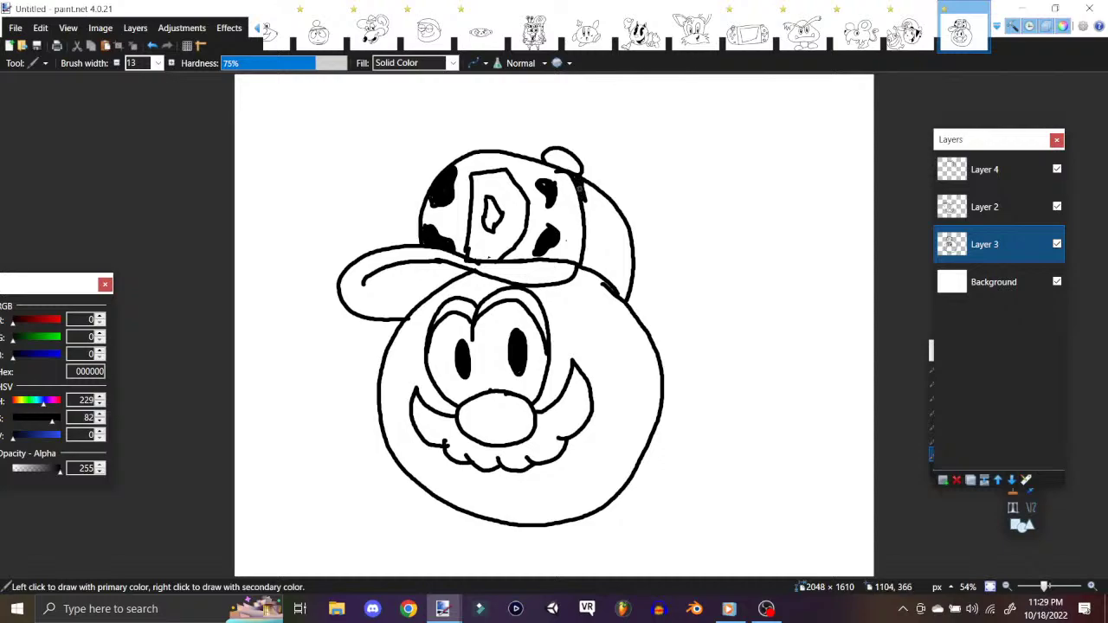
Step: Fill the cap's back panel and the button on top with solid black
mouse_move(585, 201)
left_mouse_down()
mouse_move(585, 259)
mouse_move(583, 184)
mouse_move(598, 229)
mouse_move(611, 208)
mouse_move(630, 255)
mouse_move(624, 282)
mouse_move(592, 261)
mouse_move(607, 282)
mouse_move(607, 272)
mouse_move(616, 286)
mouse_move(629, 280)
mouse_move(611, 226)
mouse_move(601, 260)
mouse_move(605, 219)
mouse_move(623, 254)
mouse_move(603, 217)
mouse_move(608, 249)
left_mouse_up()
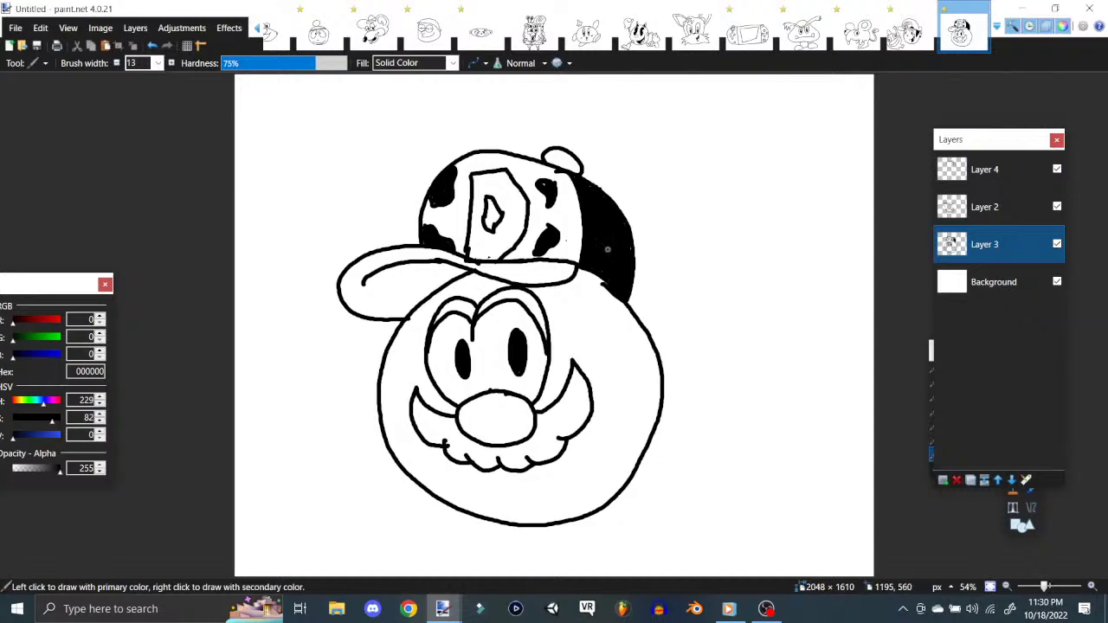
left_click_drag(549, 160, 569, 164)
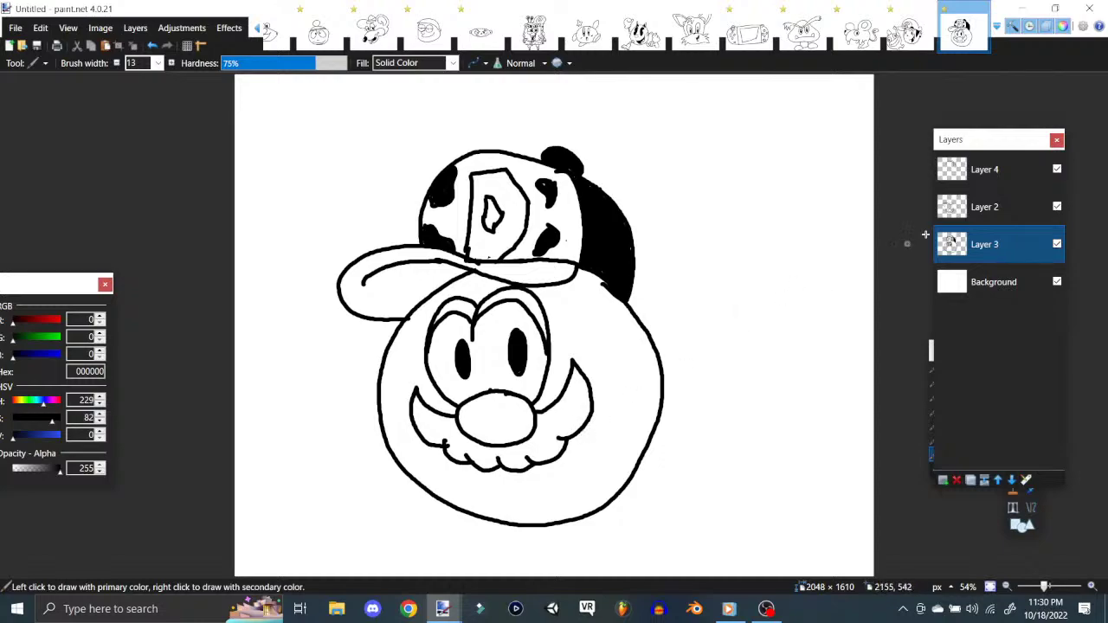
Step: Draw a single curved cheek line on Layer 4, beside and below the moustache's right end
left_click(987, 207)
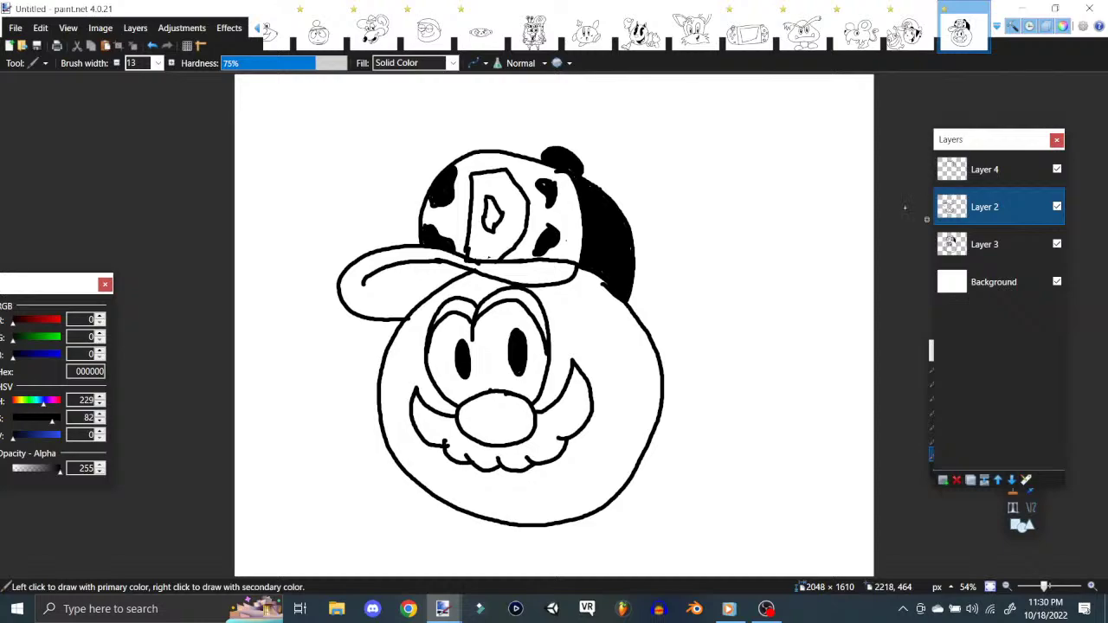
left_click(985, 170)
mouse_move(465, 465)
left_mouse_down()
mouse_move(530, 512)
mouse_move(580, 501)
mouse_move(604, 444)
left_mouse_up()
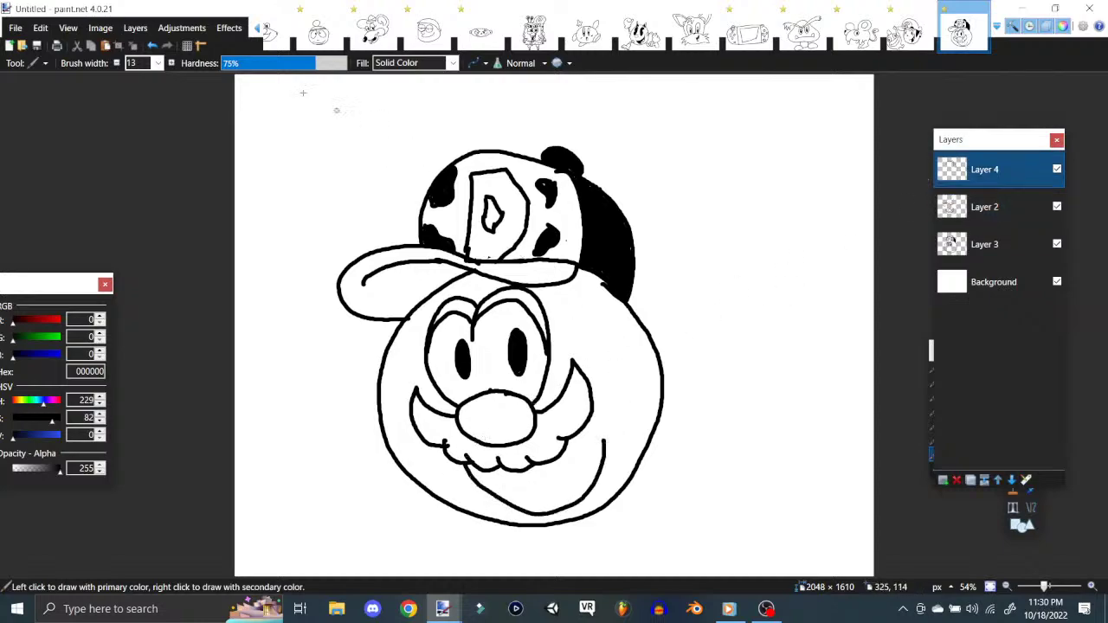
key("ctrl+z")
mouse_move(552, 484)
left_mouse_down()
mouse_move(600, 444)
mouse_move(611, 401)
left_mouse_up()
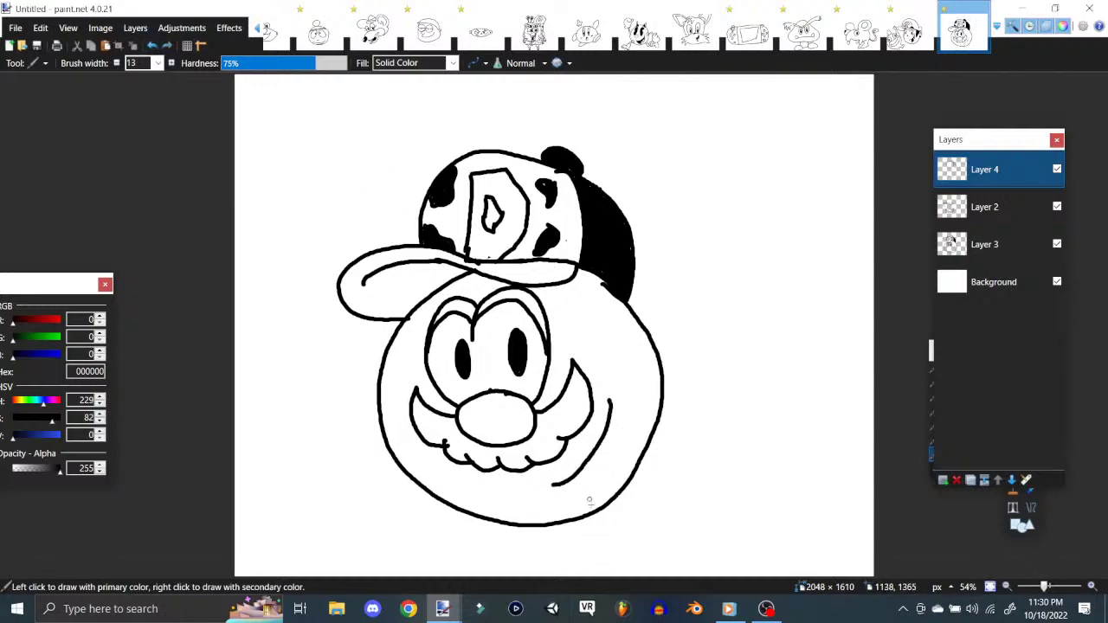
key("ctrl+z")
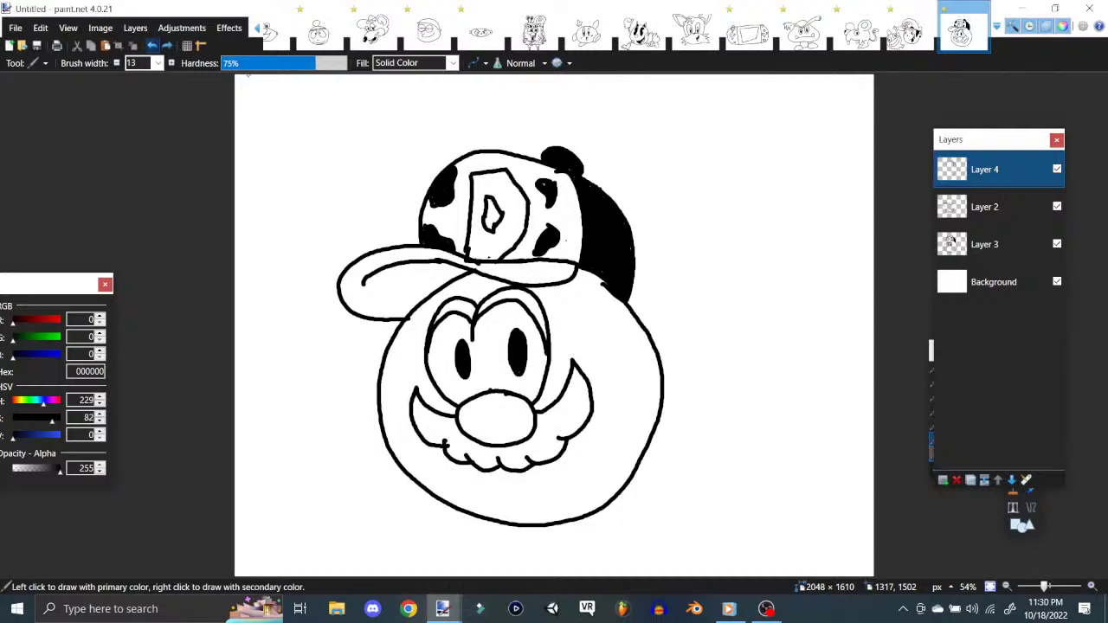
mouse_move(548, 482)
left_mouse_down()
mouse_move(572, 470)
mouse_move(612, 408)
left_mouse_up()
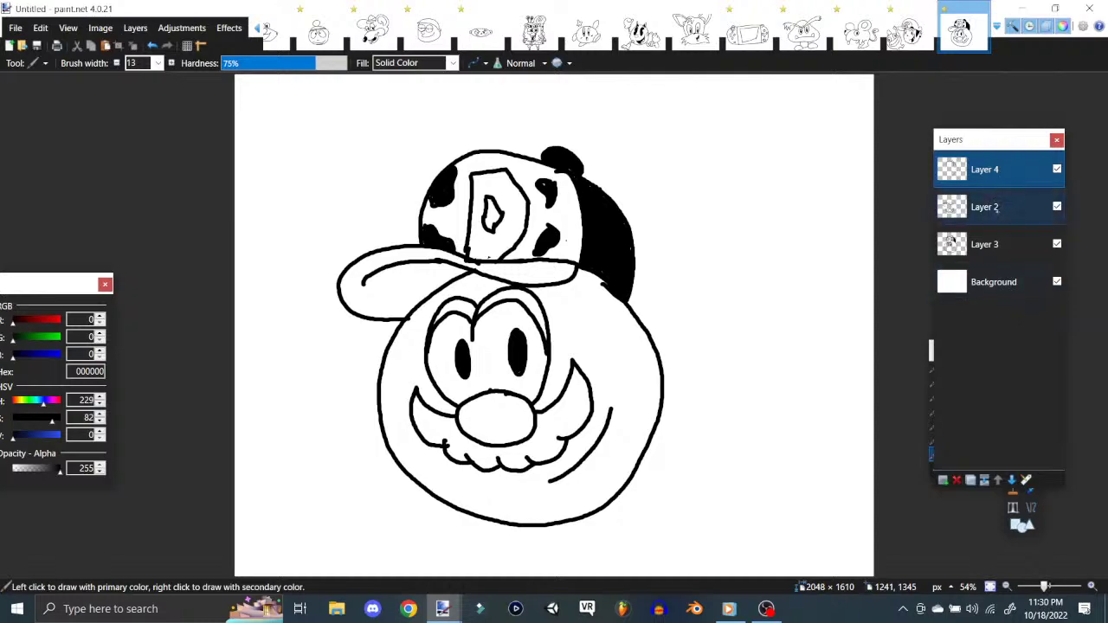
Step: Bring the Colors window fully into view and set the primary color to dark gray 191919
left_click(987, 245)
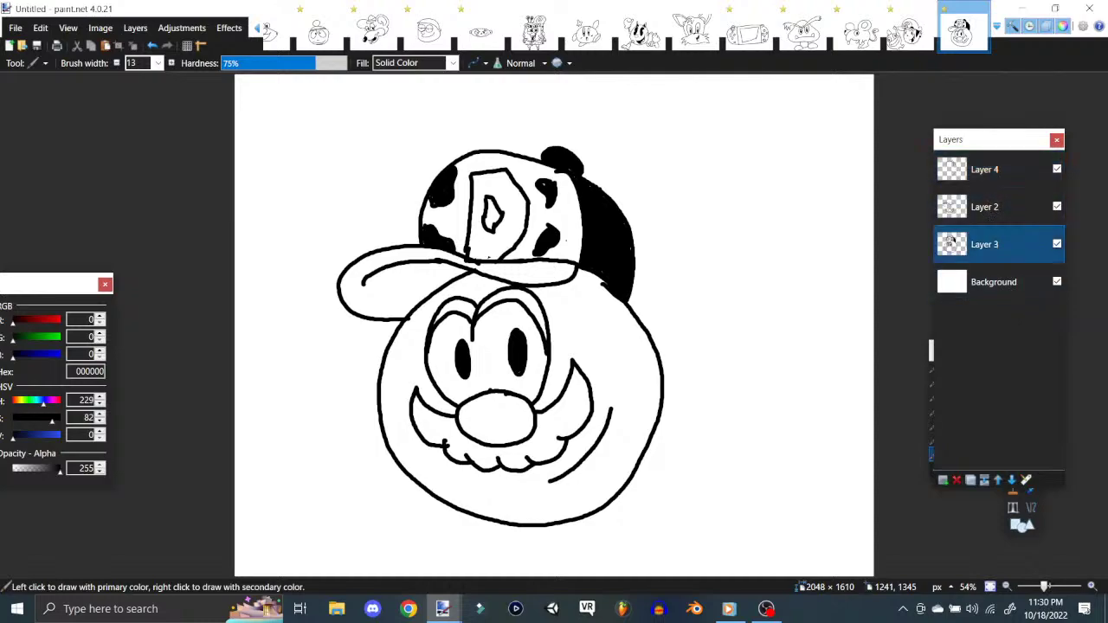
left_click(982, 201)
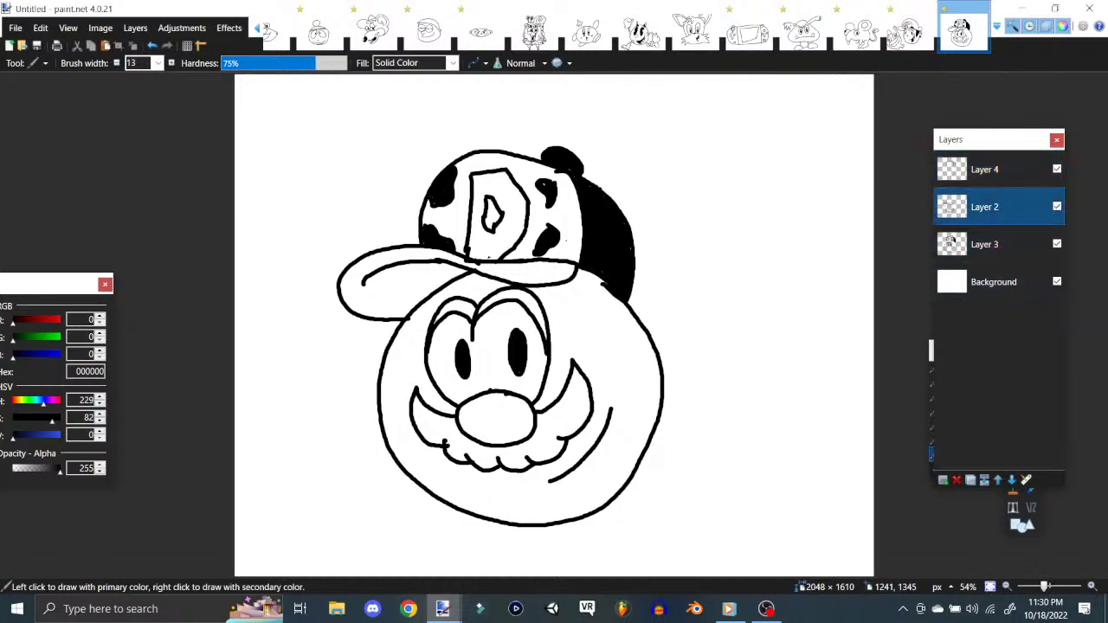
left_click_drag(59, 283, 169, 257)
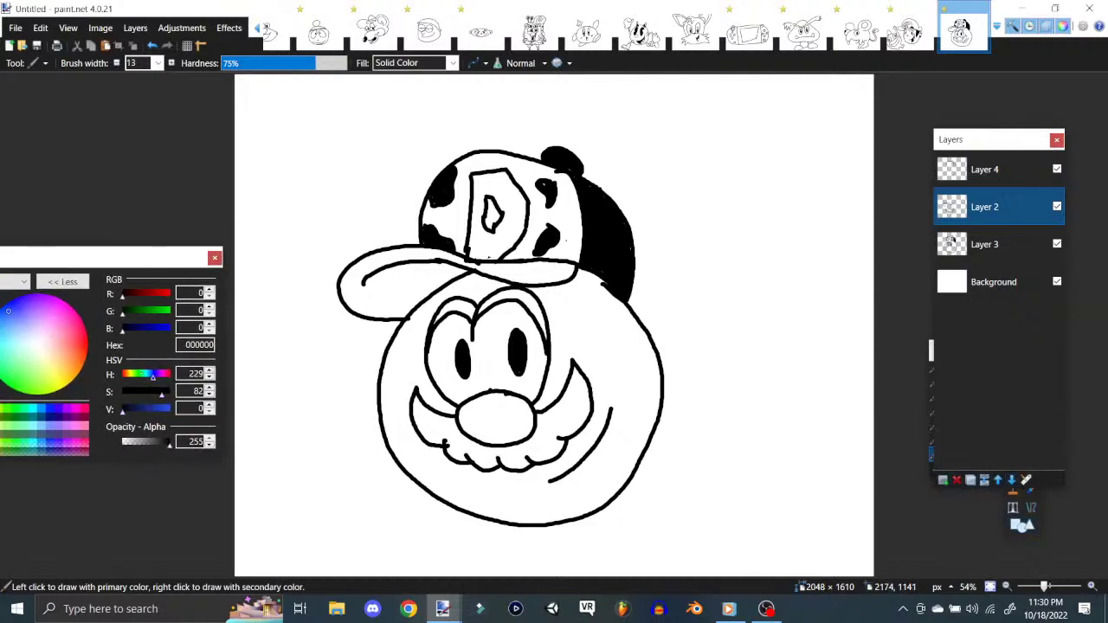
left_click_drag(139, 253, 229, 218)
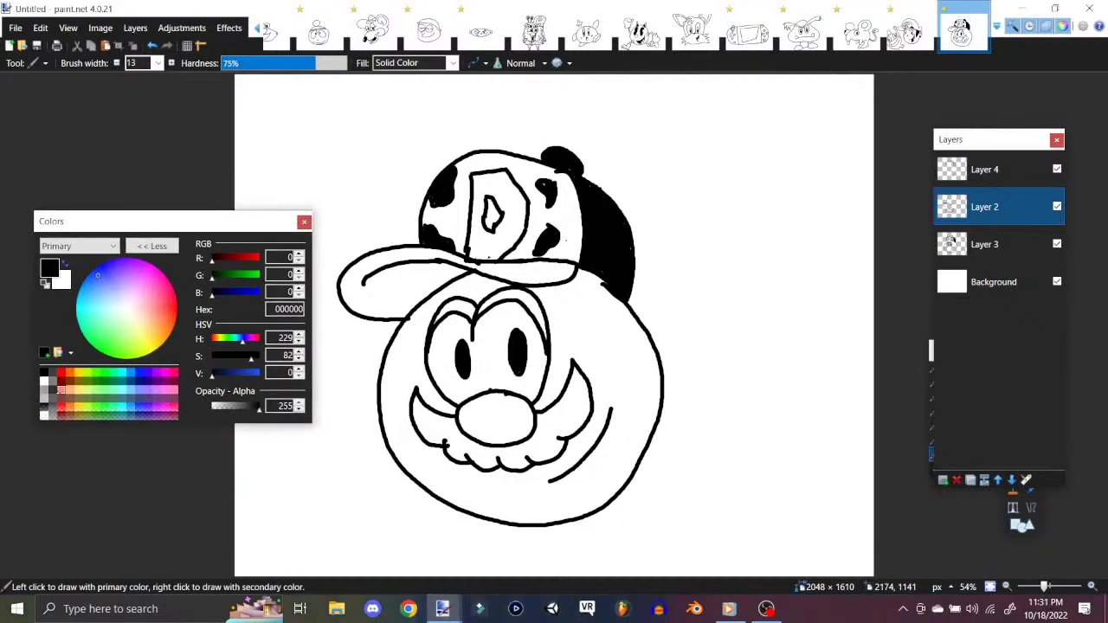
left_click(46, 381)
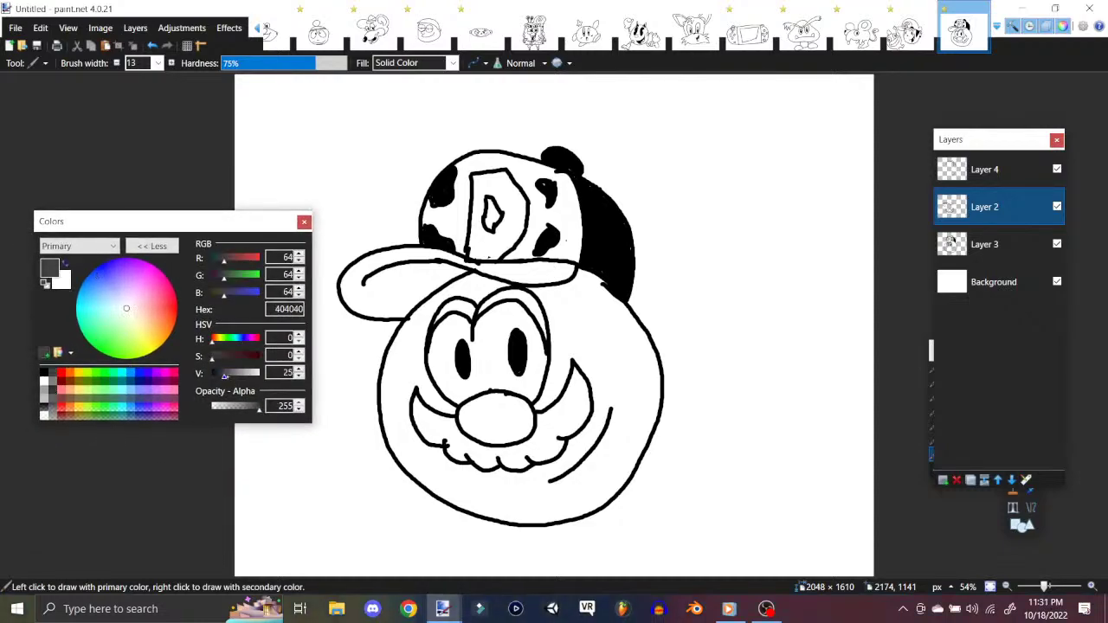
left_click_drag(223, 375, 212, 373)
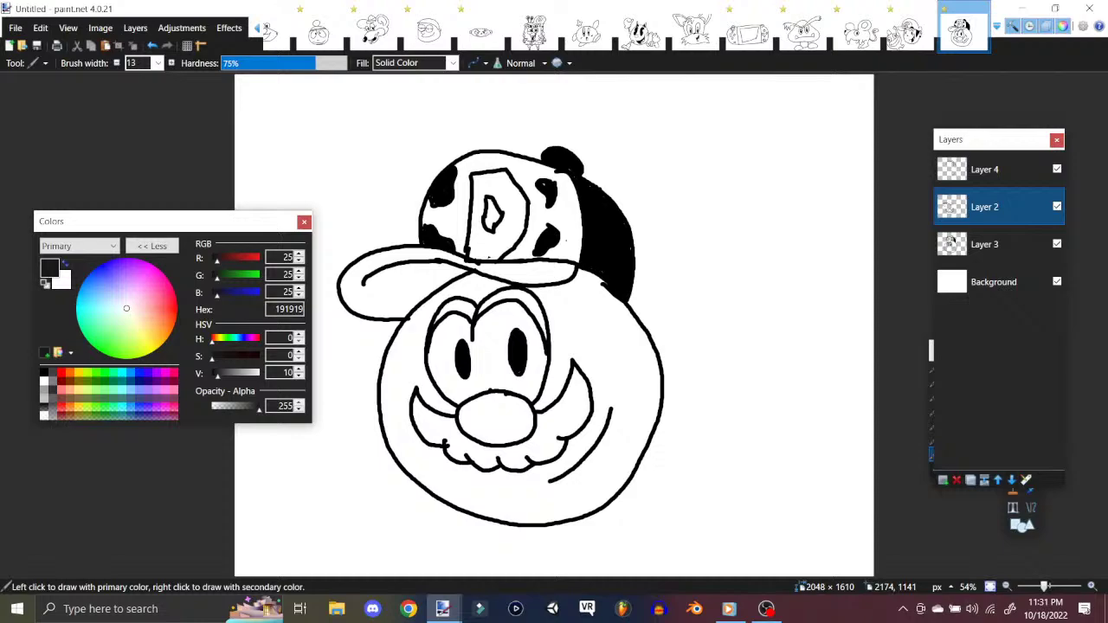
left_click(985, 169)
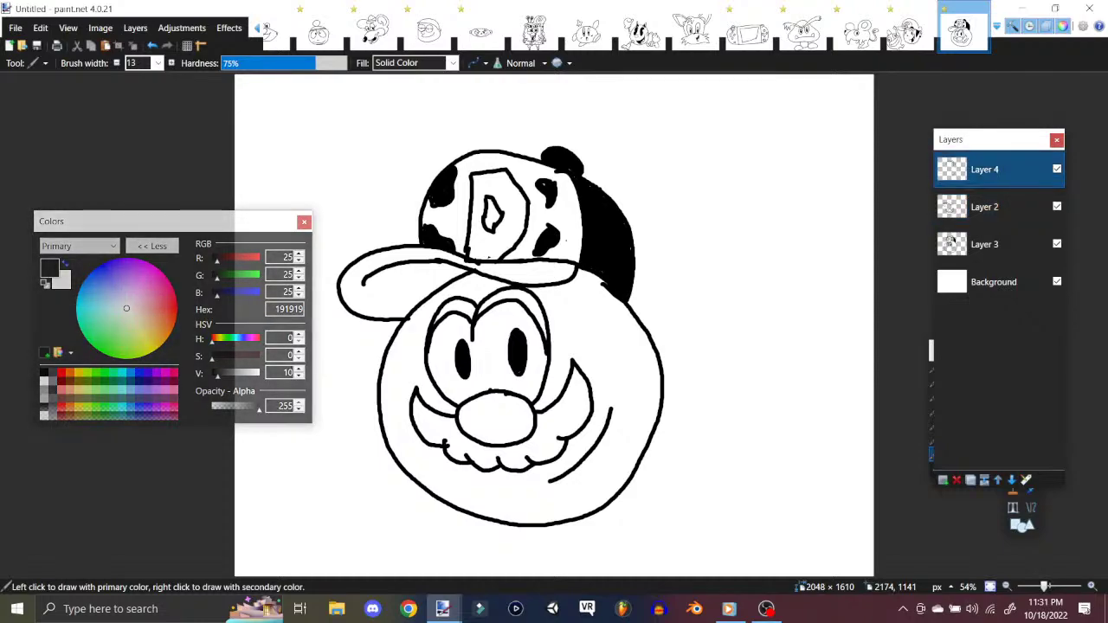
left_click(981, 243)
mouse_move(345, 289)
left_mouse_down()
mouse_move(366, 260)
mouse_move(375, 286)
mouse_move(381, 274)
left_mouse_up()
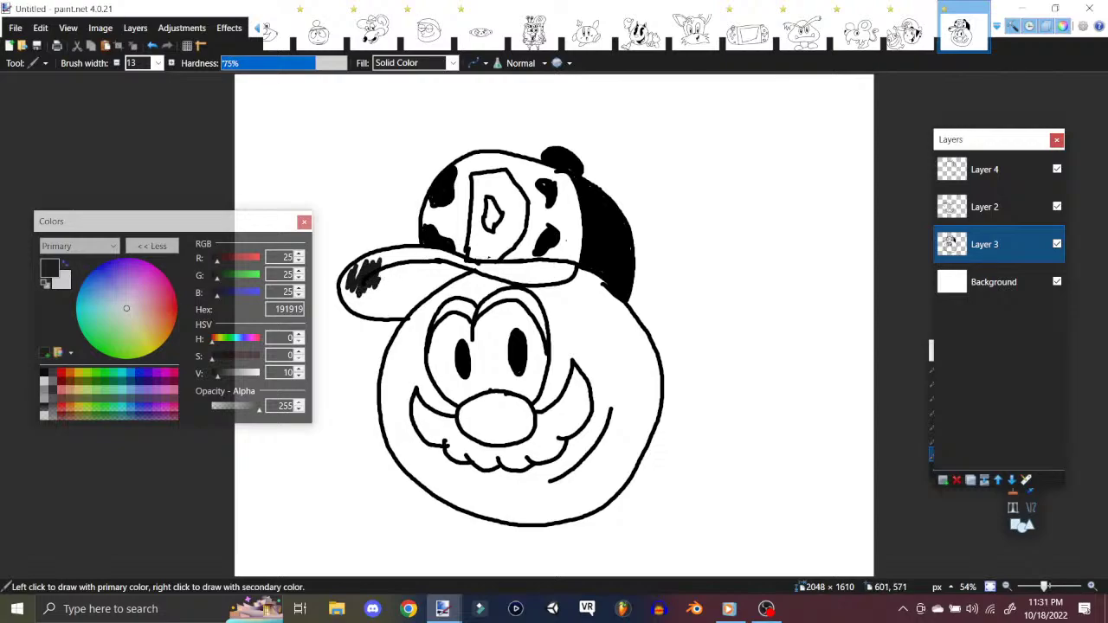
left_click(151, 45)
Step: Set the primary color to dark gray 333333 and add a new layer directly above Layer 3
left_click_drag(217, 376, 222, 377)
mouse_move(371, 258)
left_mouse_down()
mouse_move(364, 294)
mouse_move(381, 260)
mouse_move(374, 315)
mouse_move(418, 268)
mouse_move(439, 303)
mouse_move(453, 284)
mouse_move(438, 290)
left_mouse_up()
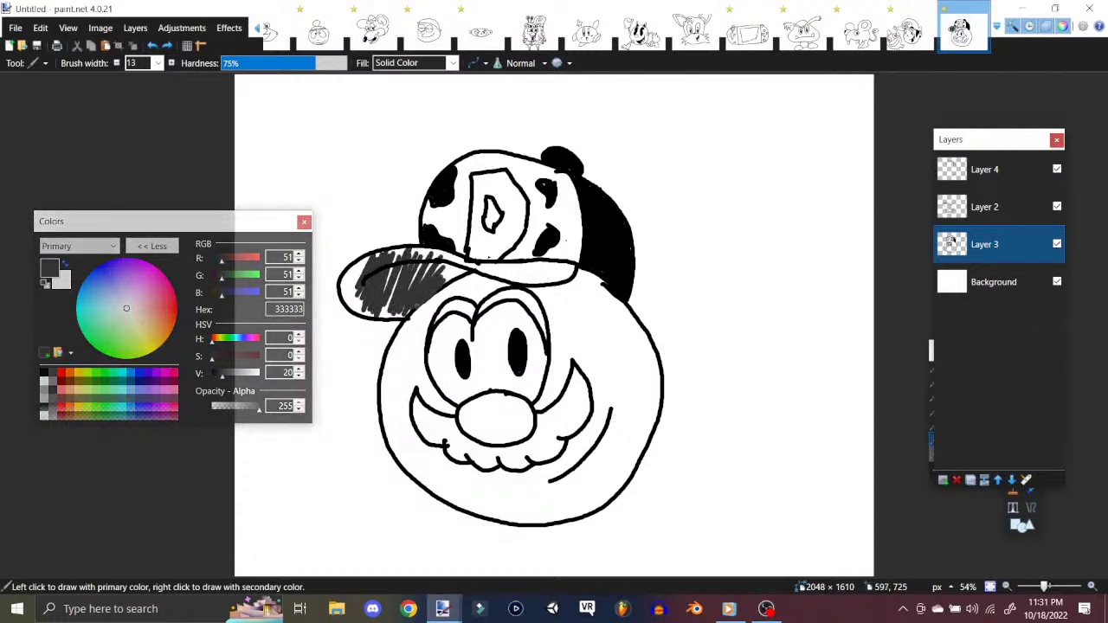
left_click(152, 45)
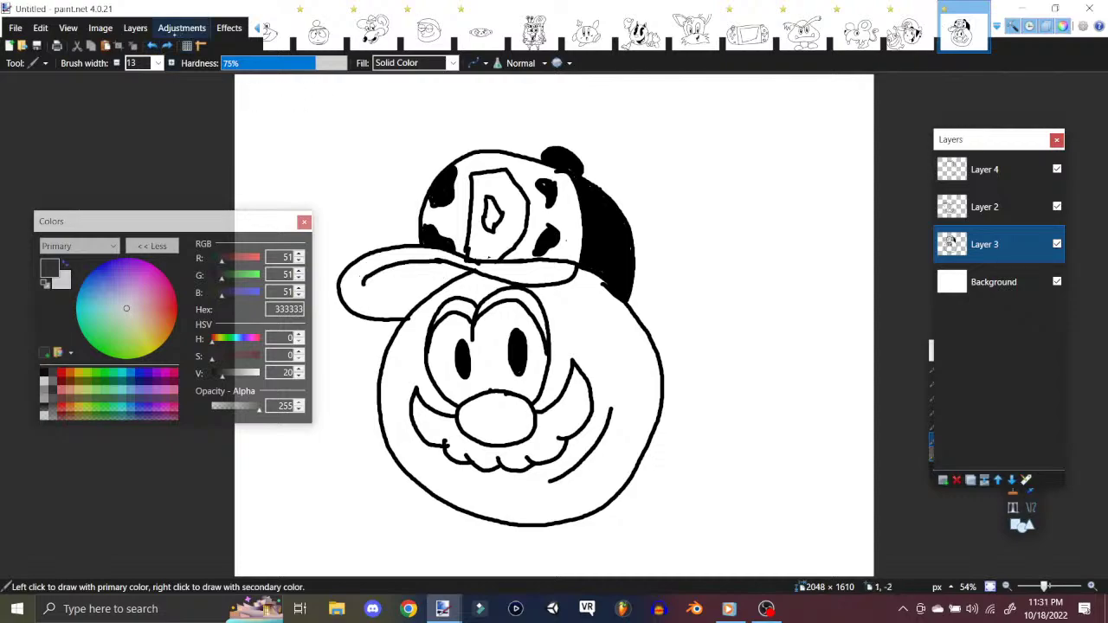
left_click(135, 28)
left_click(161, 47)
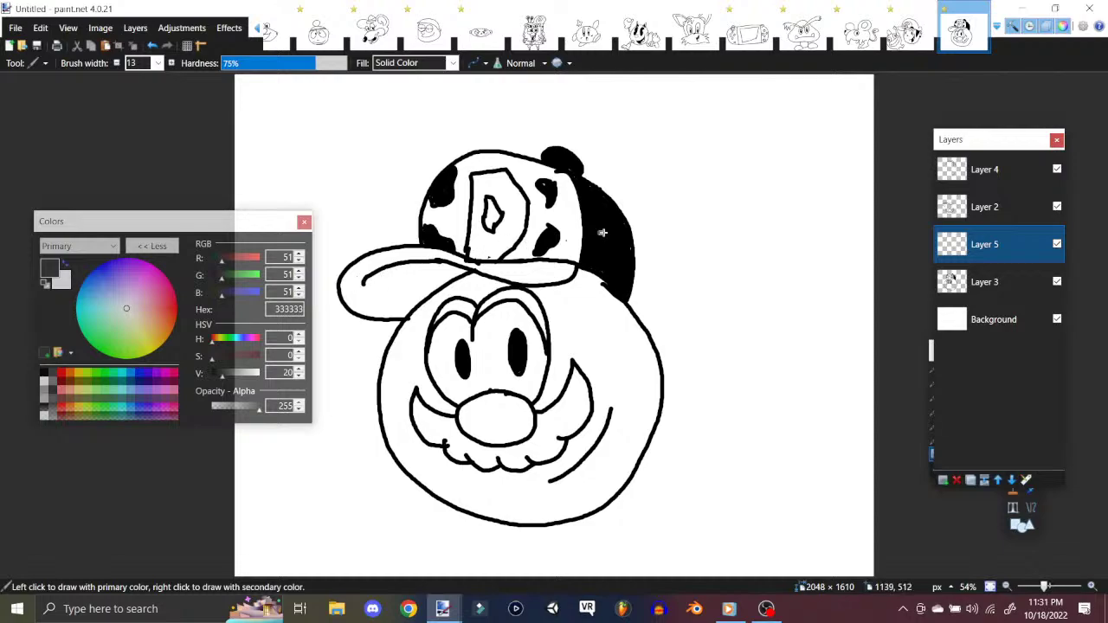
Step: Fill the whole cap brim with dark gray on the new layer and move that layer below Layer 3
mouse_move(356, 279)
left_mouse_down()
mouse_move(378, 275)
mouse_move(388, 306)
mouse_move(411, 313)
mouse_move(449, 276)
left_mouse_up()
left_click_drag(991, 265, 984, 284)
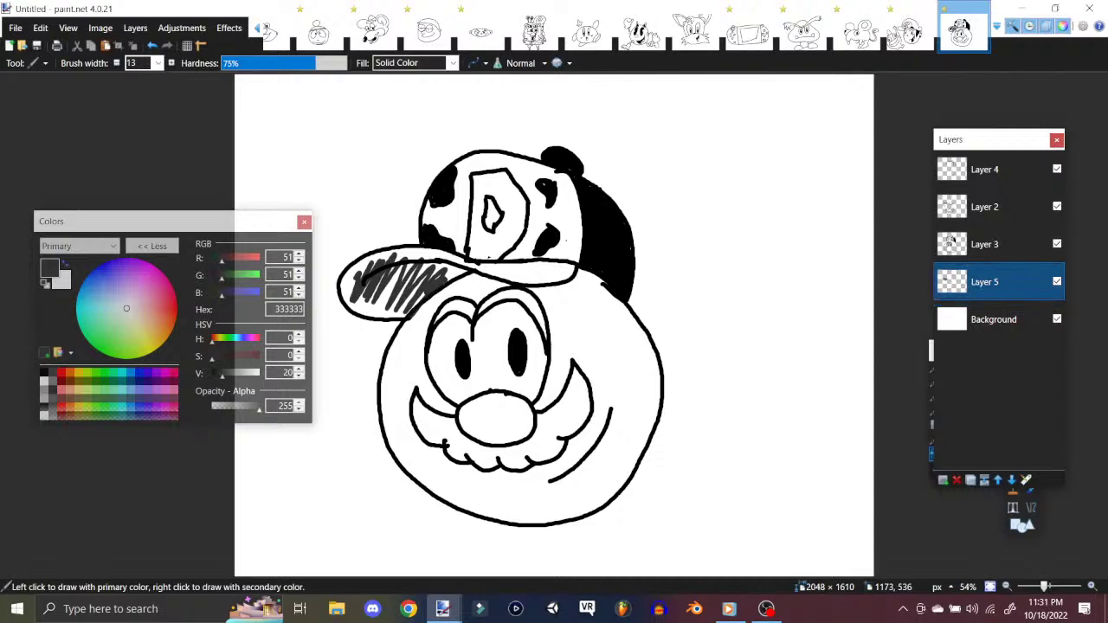
mouse_move(369, 274)
left_mouse_down()
mouse_move(350, 265)
mouse_move(346, 293)
mouse_move(347, 275)
mouse_move(350, 296)
mouse_move(371, 256)
mouse_move(363, 305)
mouse_move(383, 305)
mouse_move(379, 270)
mouse_move(392, 309)
mouse_move(414, 281)
mouse_move(414, 302)
mouse_move(463, 271)
mouse_move(420, 264)
mouse_move(404, 279)
mouse_move(381, 248)
mouse_move(355, 265)
mouse_move(417, 245)
mouse_move(403, 276)
mouse_move(423, 254)
mouse_move(461, 274)
left_mouse_up()
mouse_move(560, 271)
left_mouse_down()
mouse_move(442, 257)
mouse_move(545, 280)
mouse_move(507, 276)
mouse_move(524, 282)
mouse_move(567, 270)
mouse_move(512, 269)
mouse_move(548, 271)
left_mouse_up()
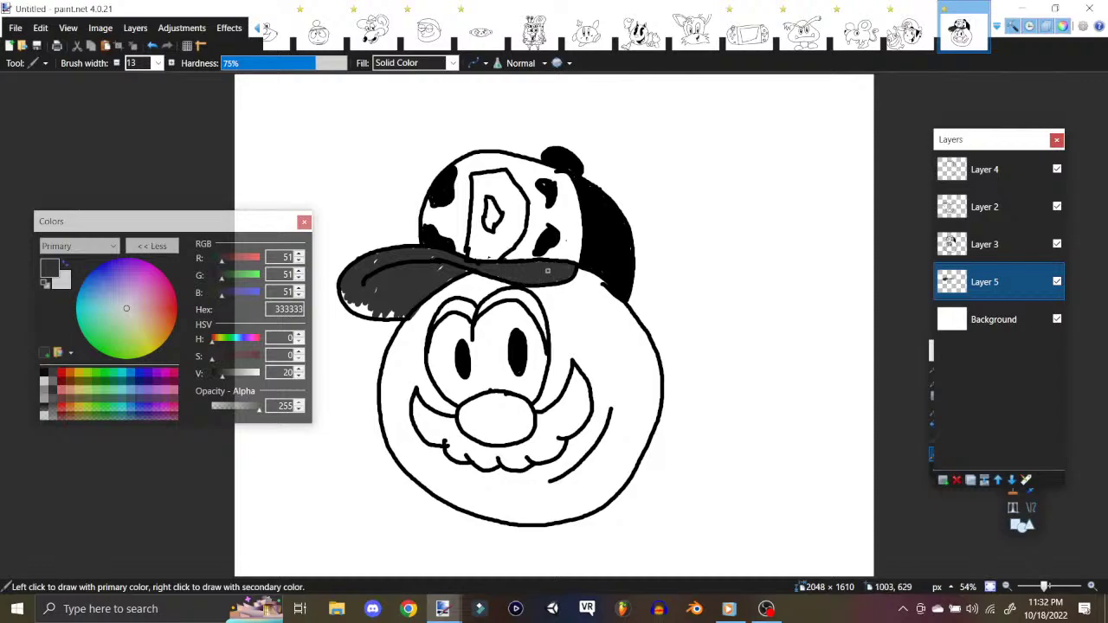
mouse_move(337, 287)
left_mouse_down()
mouse_move(372, 313)
mouse_move(389, 310)
left_mouse_up()
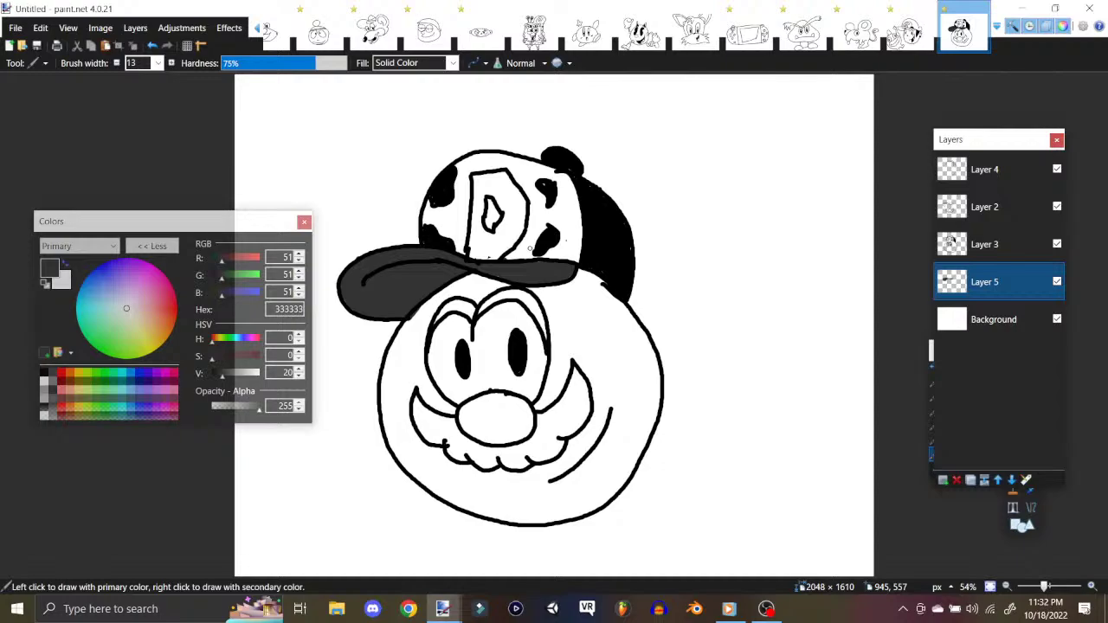
Step: Set the primary color to dark purple 7F22AA
left_click(155, 373)
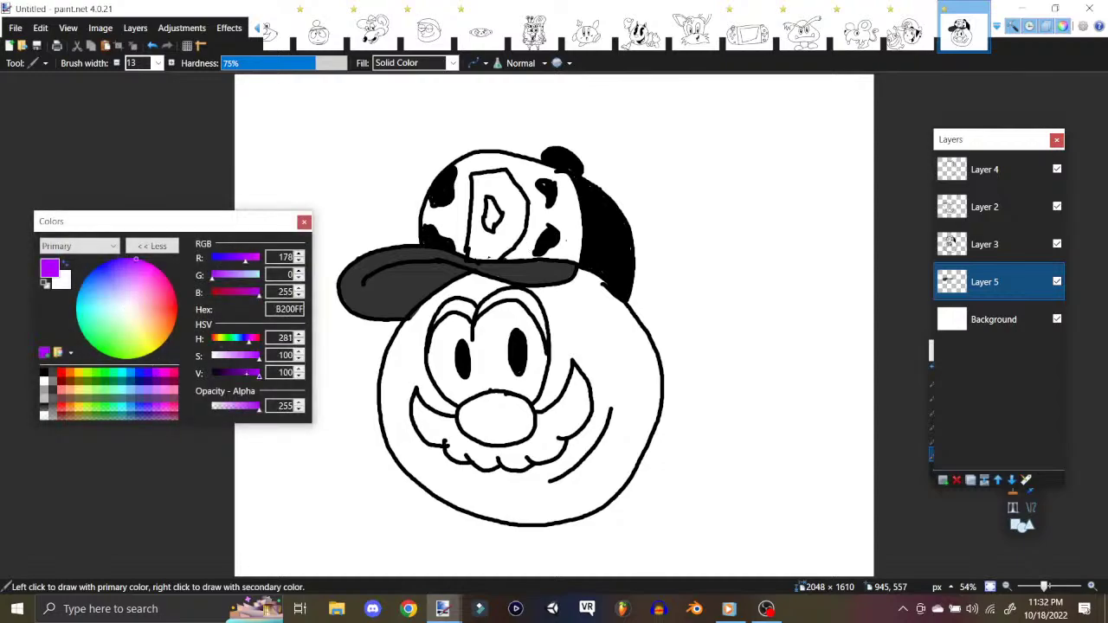
left_click_drag(136, 260, 134, 266)
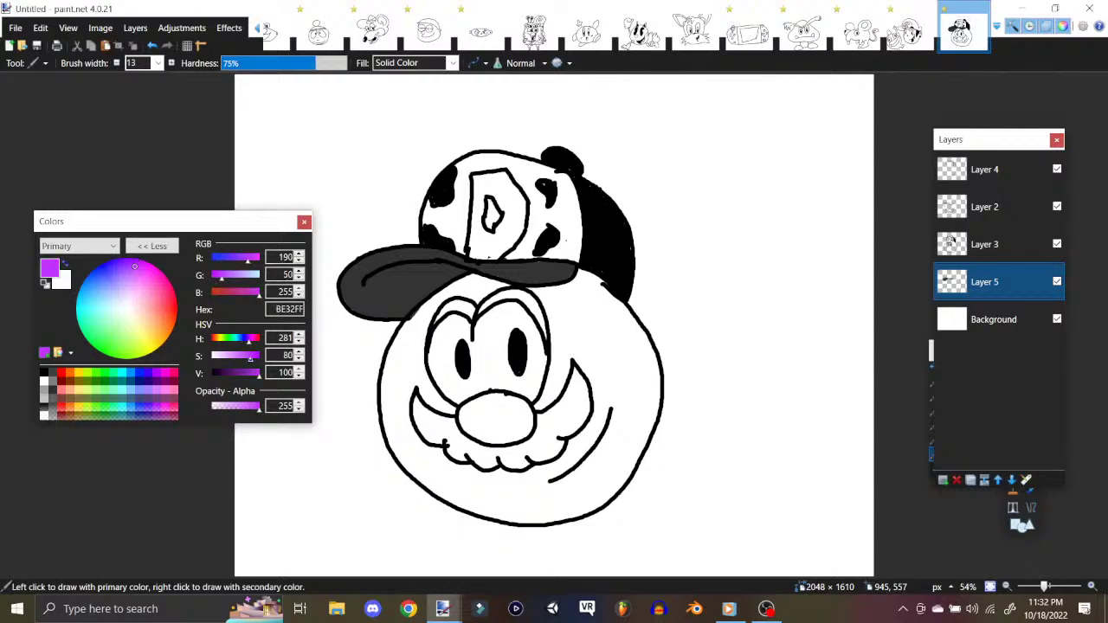
left_click_drag(258, 374, 243, 374)
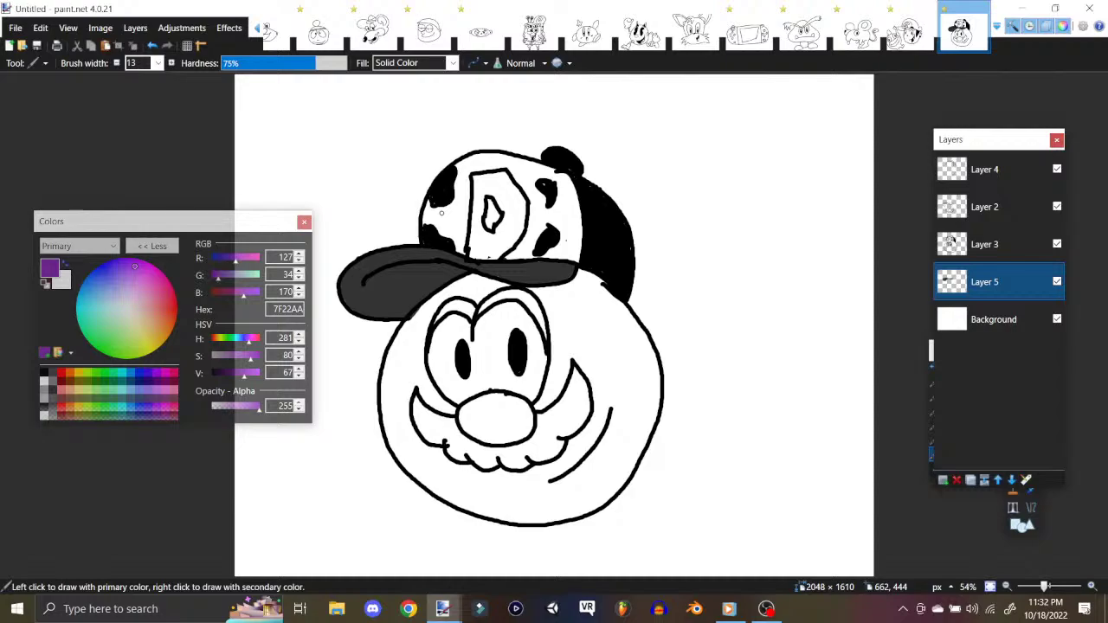
mouse_move(429, 209)
left_mouse_down()
mouse_move(426, 226)
mouse_move(436, 216)
mouse_move(443, 226)
mouse_move(450, 208)
mouse_move(467, 229)
left_mouse_up()
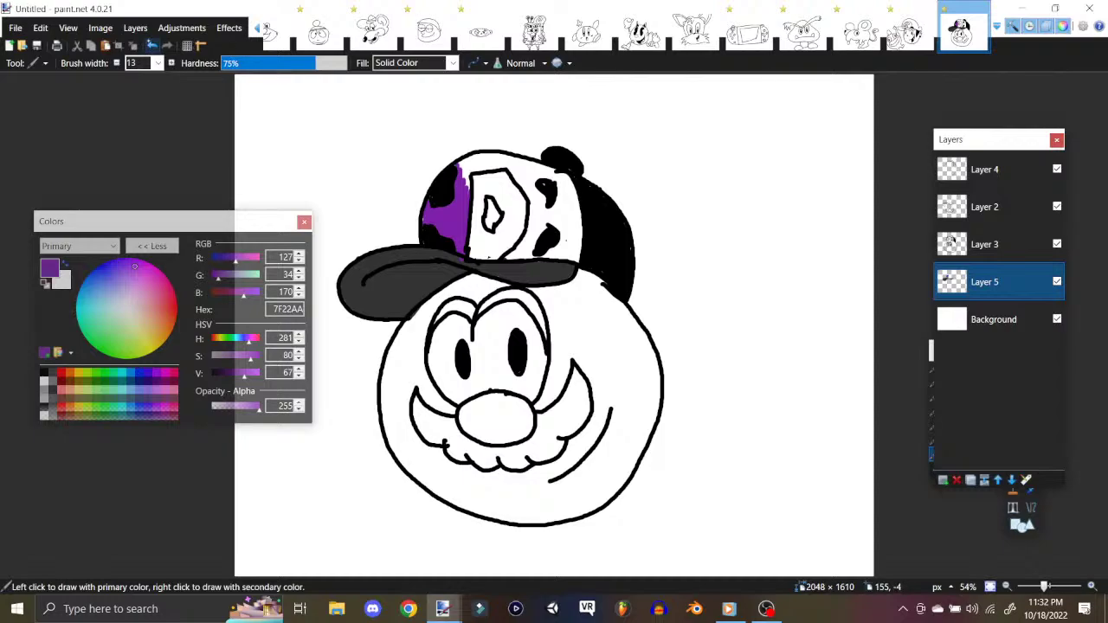
key("ctrl+z")
mouse_move(467, 241)
left_mouse_down()
mouse_move(461, 232)
mouse_move(460, 245)
left_mouse_up()
left_click(151, 45)
Step: Add a new layer and move it directly below Layer 5
left_click(135, 27)
left_click(152, 45)
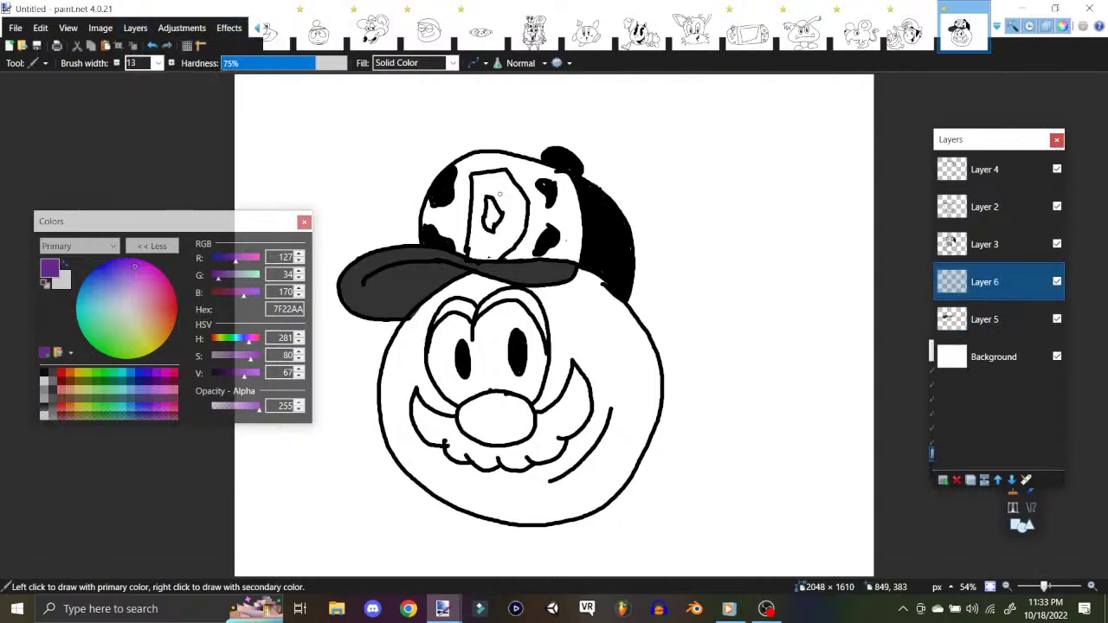
key("ctrl+Page_Down")
Step: Fill the cap's whole front section, including the letter D, with purple on Layer 6
mouse_move(446, 217)
left_mouse_down()
mouse_move(464, 253)
mouse_move(437, 213)
mouse_move(428, 207)
mouse_move(425, 222)
mouse_move(435, 244)
mouse_move(455, 170)
mouse_move(471, 170)
mouse_move(476, 253)
mouse_move(478, 187)
mouse_move(490, 243)
mouse_move(507, 176)
mouse_move(525, 201)
mouse_move(551, 207)
mouse_move(556, 251)
mouse_move(564, 237)
mouse_move(571, 258)
mouse_move(575, 208)
mouse_move(579, 260)
mouse_move(563, 182)
left_mouse_up()
left_click_drag(473, 160, 476, 164)
mouse_move(549, 178)
left_mouse_down()
mouse_move(501, 158)
mouse_move(456, 162)
mouse_move(499, 161)
mouse_move(541, 180)
mouse_move(497, 180)
mouse_move(528, 174)
left_mouse_up()
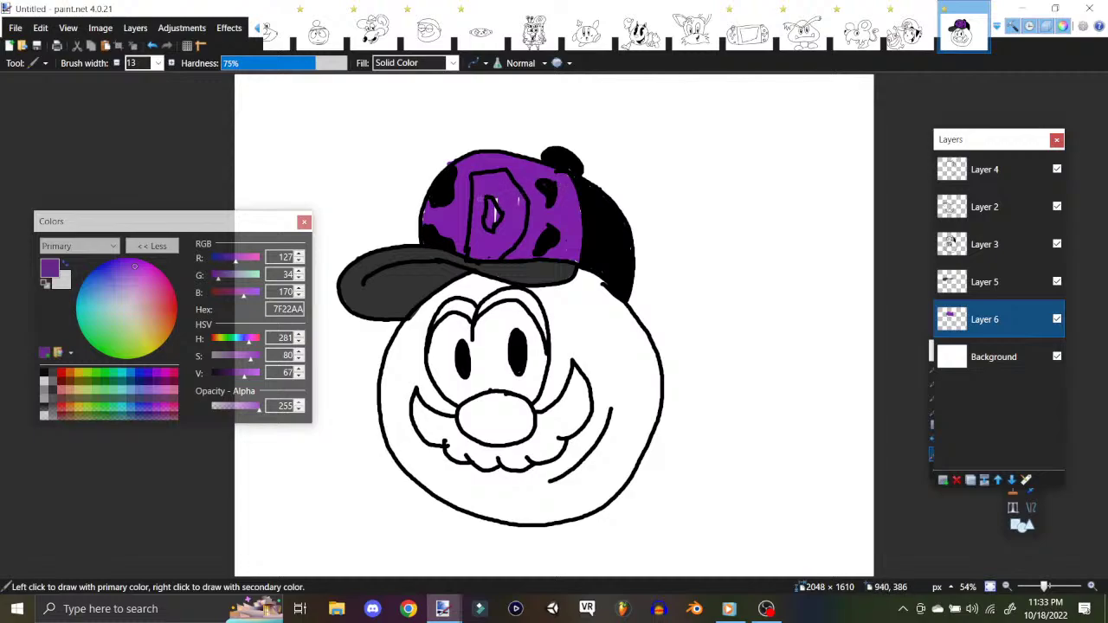
mouse_move(516, 206)
left_mouse_down()
mouse_move(492, 214)
mouse_move(510, 218)
left_mouse_up()
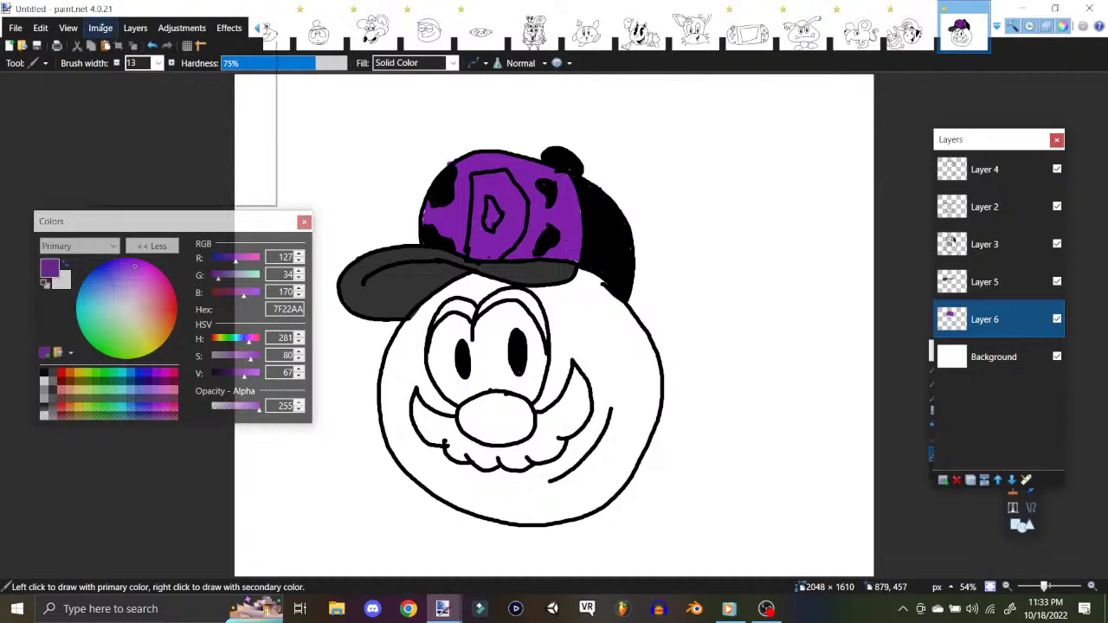
Step: Add a new layer above Layer 6 and fill the cap's letter D with lighter purple 8A44AA
left_click(135, 27)
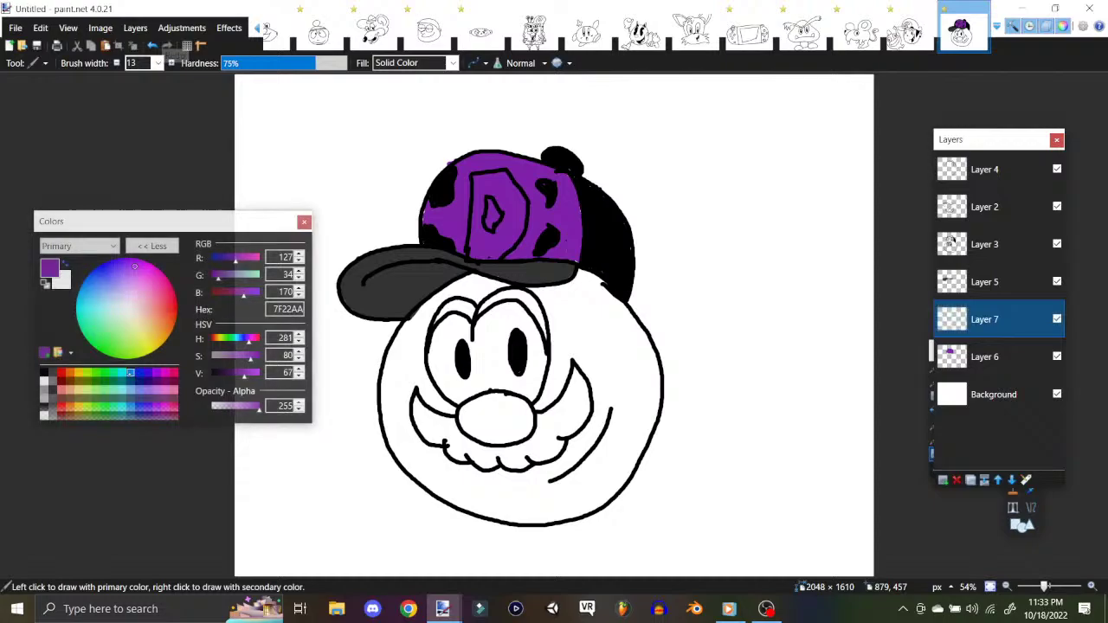
left_click_drag(134, 266, 132, 274)
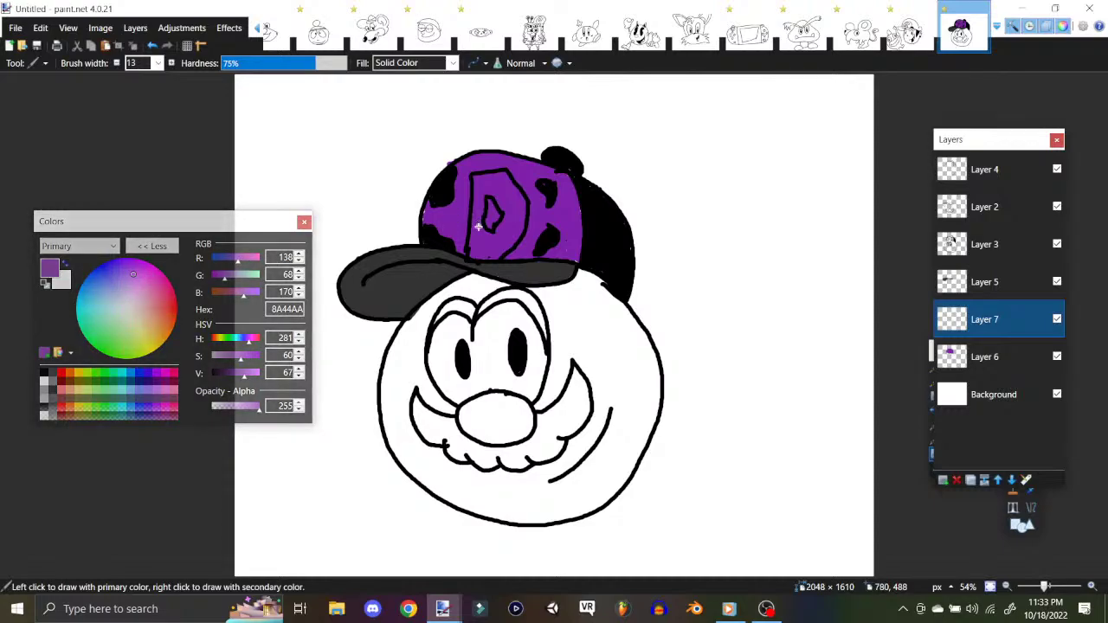
mouse_move(479, 197)
left_mouse_down()
mouse_move(477, 211)
mouse_move(482, 183)
mouse_move(497, 194)
mouse_move(501, 176)
mouse_move(505, 199)
mouse_move(510, 177)
mouse_move(522, 227)
mouse_move(509, 239)
mouse_move(505, 215)
mouse_move(511, 247)
mouse_move(500, 251)
mouse_move(476, 238)
left_mouse_up()
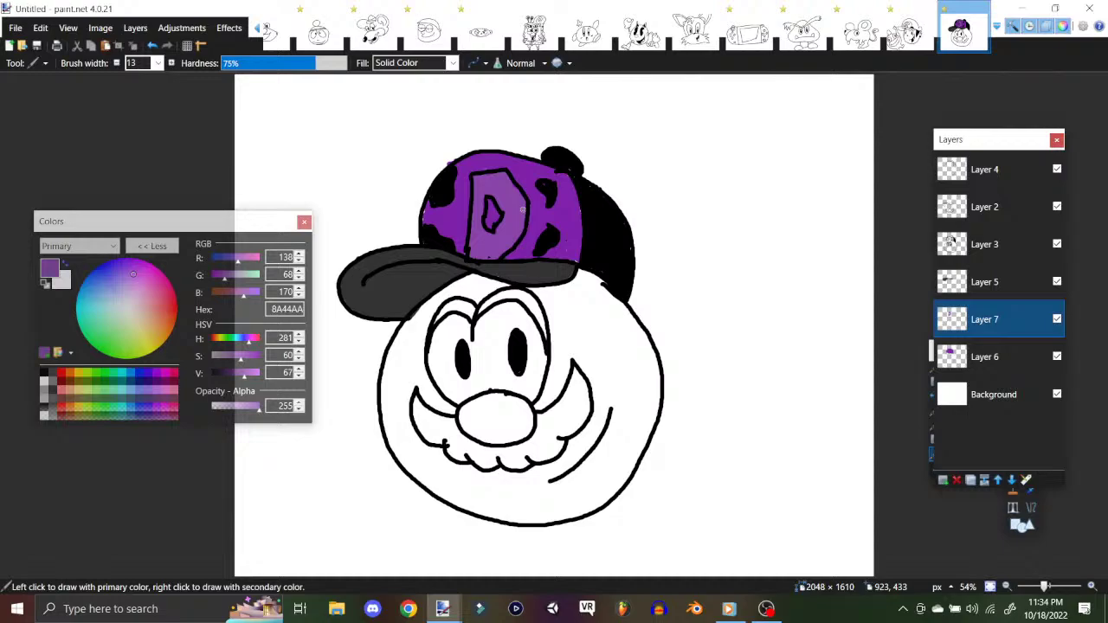
Step: Set the primary color to black 000000 and fill the entire moustache on Layer 7
left_click(44, 373)
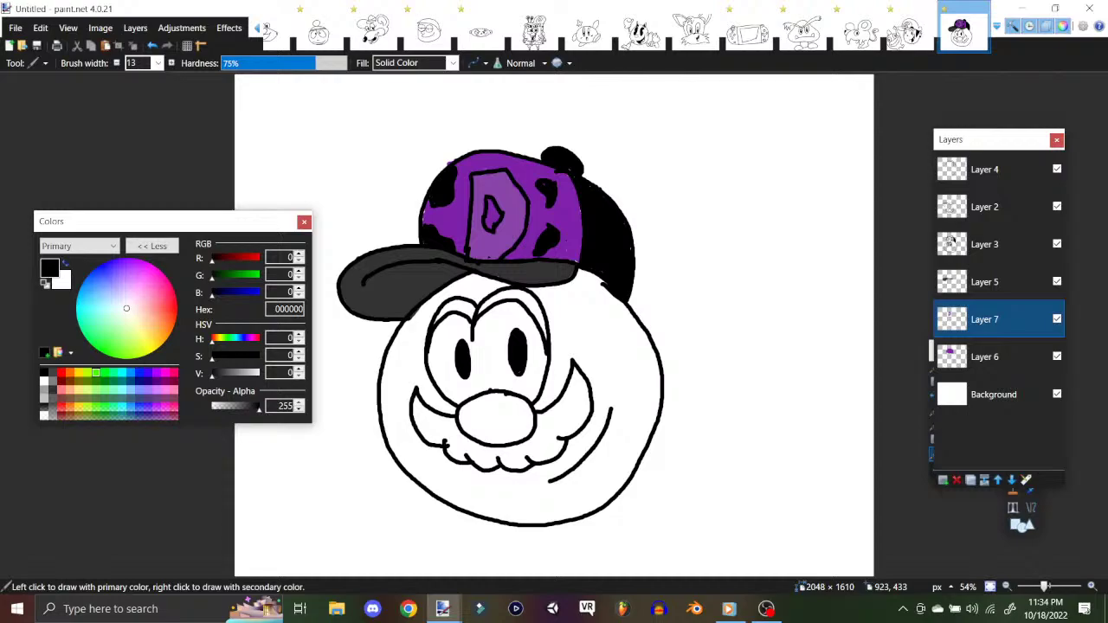
mouse_move(418, 396)
left_mouse_down()
mouse_move(422, 437)
mouse_move(428, 410)
mouse_move(439, 430)
mouse_move(441, 421)
mouse_move(451, 433)
mouse_move(454, 416)
mouse_move(452, 427)
left_mouse_up()
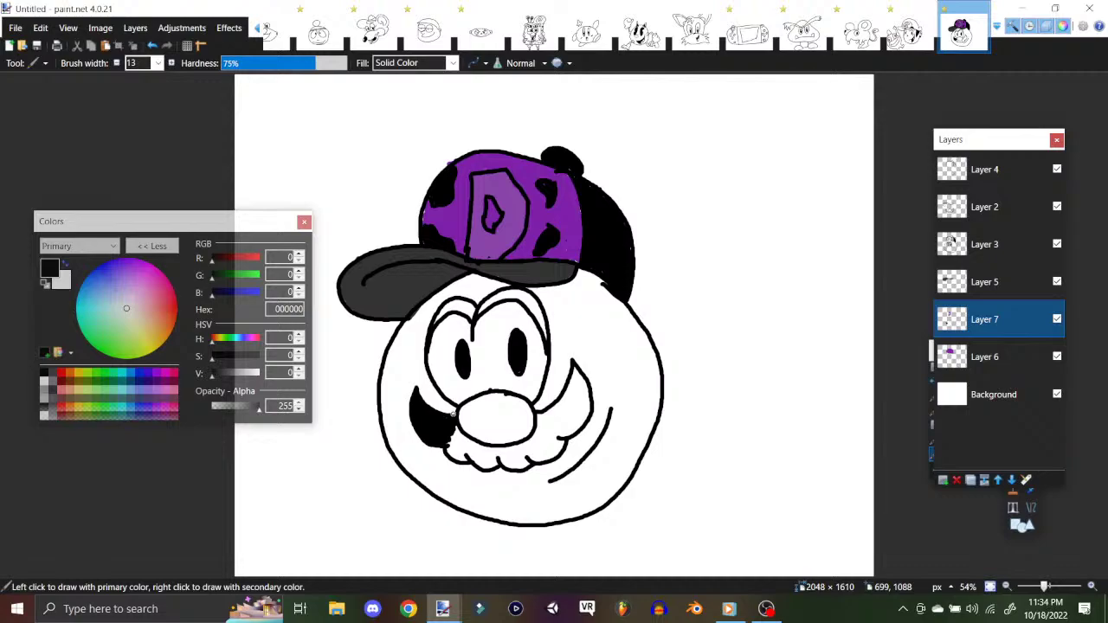
mouse_move(572, 402)
left_mouse_down()
mouse_move(573, 372)
mouse_move(582, 423)
mouse_move(585, 406)
mouse_move(572, 409)
mouse_move(566, 392)
mouse_move(536, 419)
mouse_move(554, 409)
mouse_move(556, 423)
mouse_move(561, 407)
mouse_move(553, 432)
mouse_move(572, 417)
mouse_move(571, 433)
mouse_move(555, 452)
mouse_move(551, 433)
mouse_move(535, 438)
mouse_move(530, 455)
mouse_move(555, 448)
left_mouse_up()
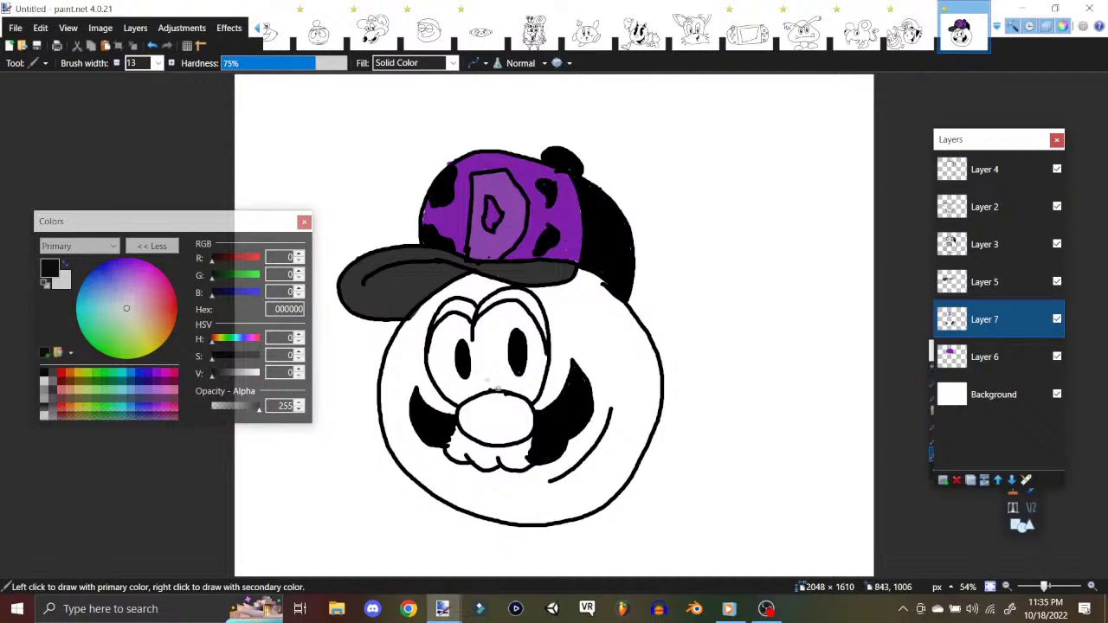
mouse_move(451, 452)
left_mouse_down()
mouse_move(461, 455)
mouse_move(457, 433)
mouse_move(470, 461)
mouse_move(478, 451)
mouse_move(504, 459)
mouse_move(525, 445)
mouse_move(509, 444)
mouse_move(531, 438)
mouse_move(505, 454)
mouse_move(527, 461)
mouse_move(505, 467)
mouse_move(537, 455)
left_mouse_up()
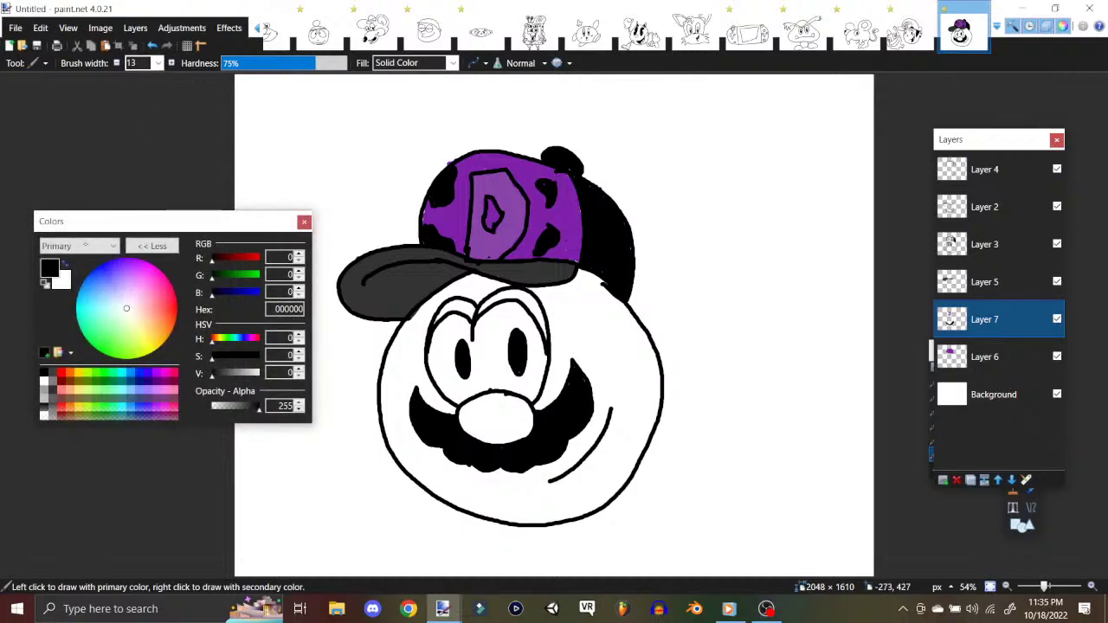
Step: Add a new layer above Layer 7 and fill both eyelids with brown 936648
left_click(135, 27)
left_click(170, 47)
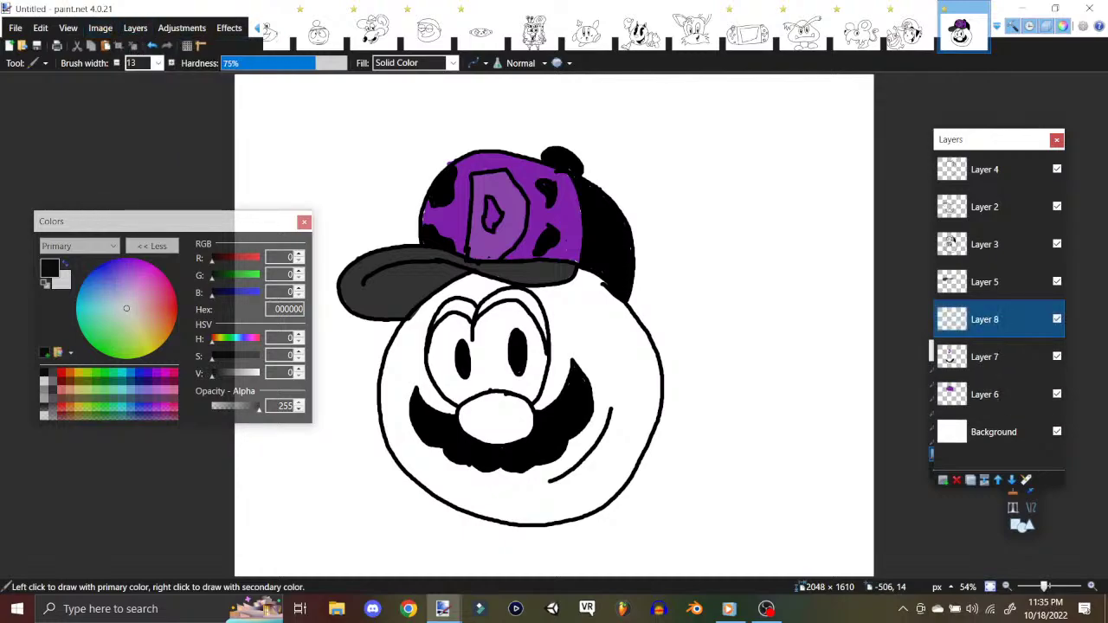
left_click(71, 374)
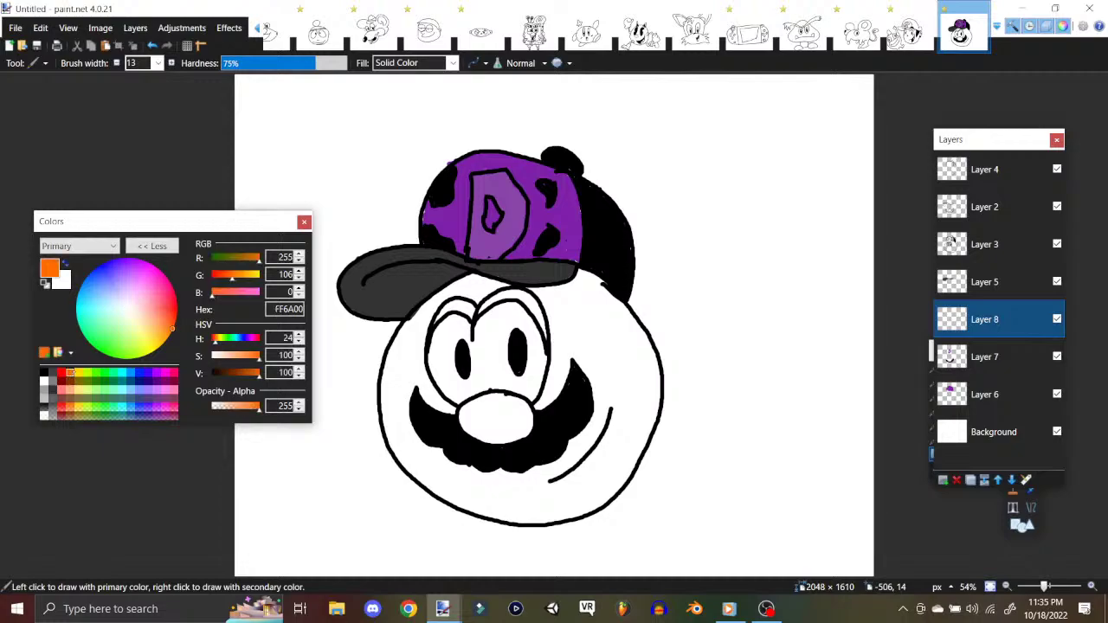
type("A3704E")
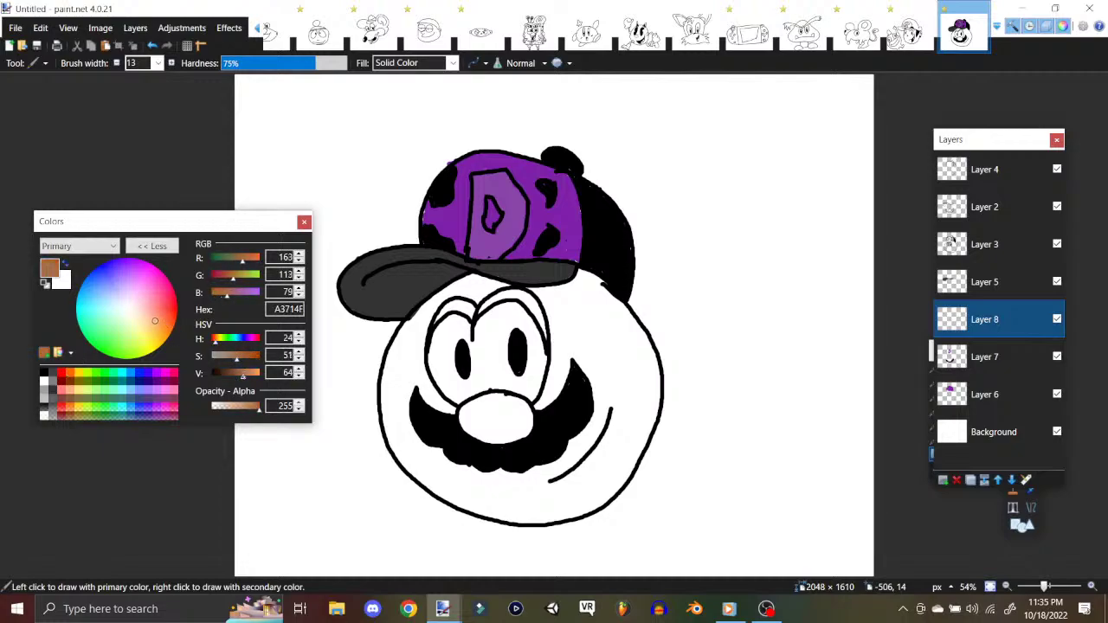
key("Up")
key("Up")
key("Up")
key("Up")
key("Up")
key("Up")
key("Up")
key("Up")
key("Up")
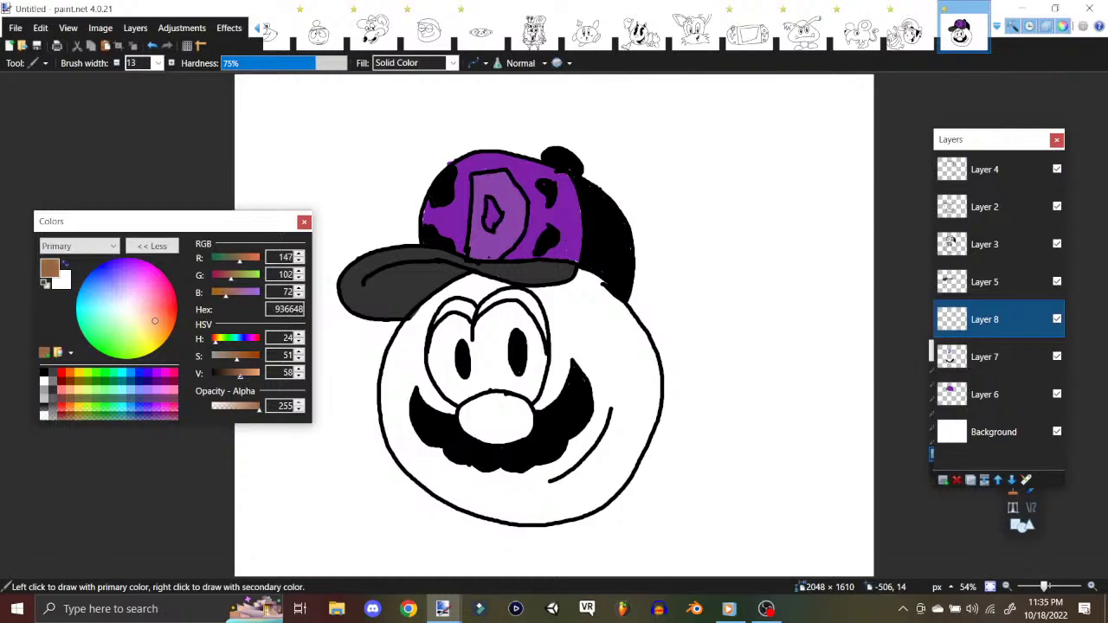
key("Down")
key("Down")
key("Down")
key("Down")
key("Down")
key("Down")
key("Down")
key("Down")
key("Down")
key("Down")
key("Down")
key("Down")
key("Down")
key("Down")
key("Down")
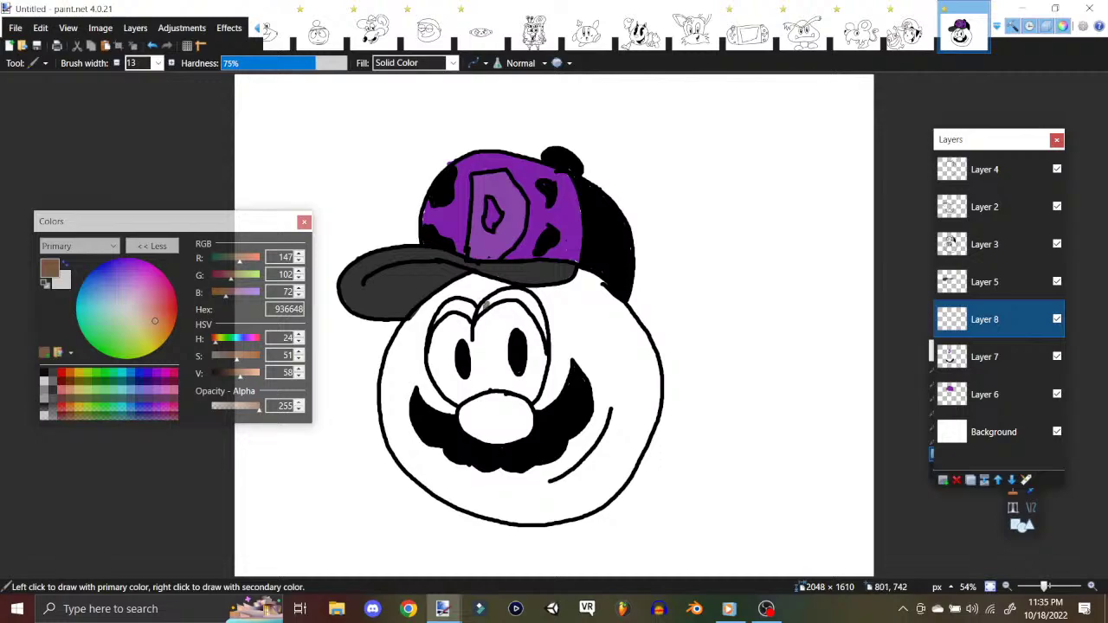
mouse_move(486, 302)
left_mouse_down()
mouse_move(517, 297)
mouse_move(539, 320)
left_mouse_up()
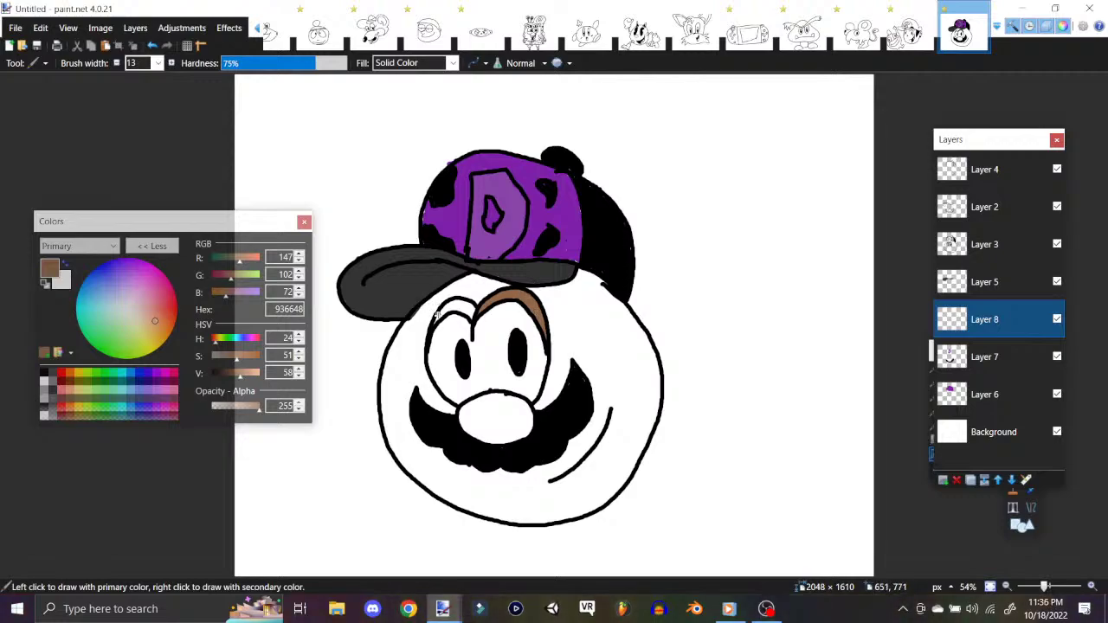
mouse_move(434, 320)
left_mouse_down()
mouse_move(452, 303)
mouse_move(472, 312)
left_mouse_up()
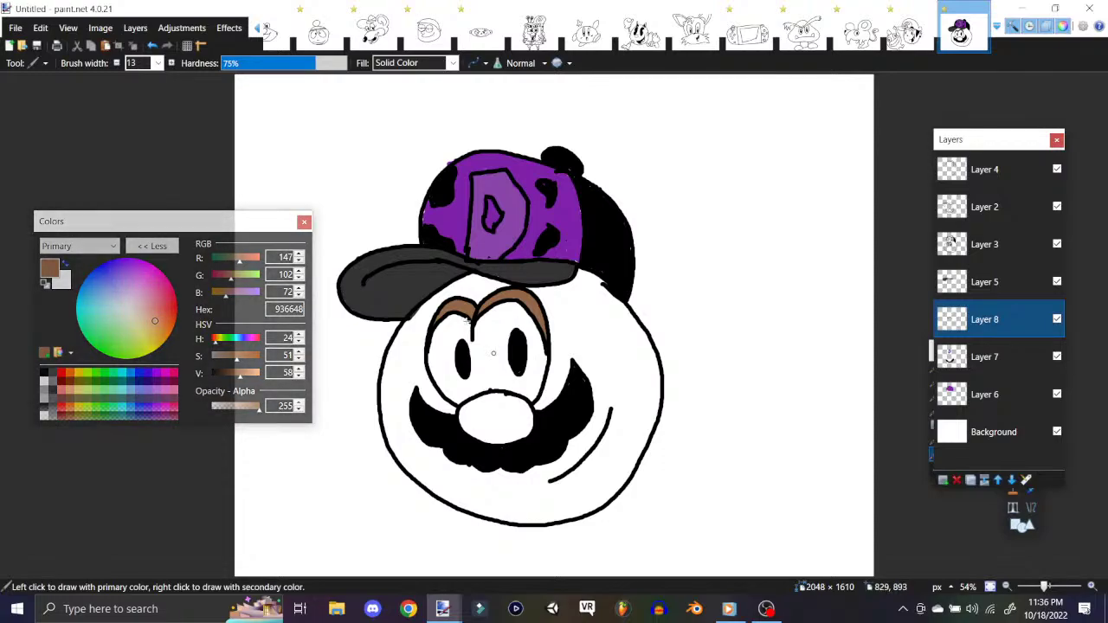
Step: Add another new layer and move it directly below Layer 8
left_click(135, 28)
left_click(165, 47)
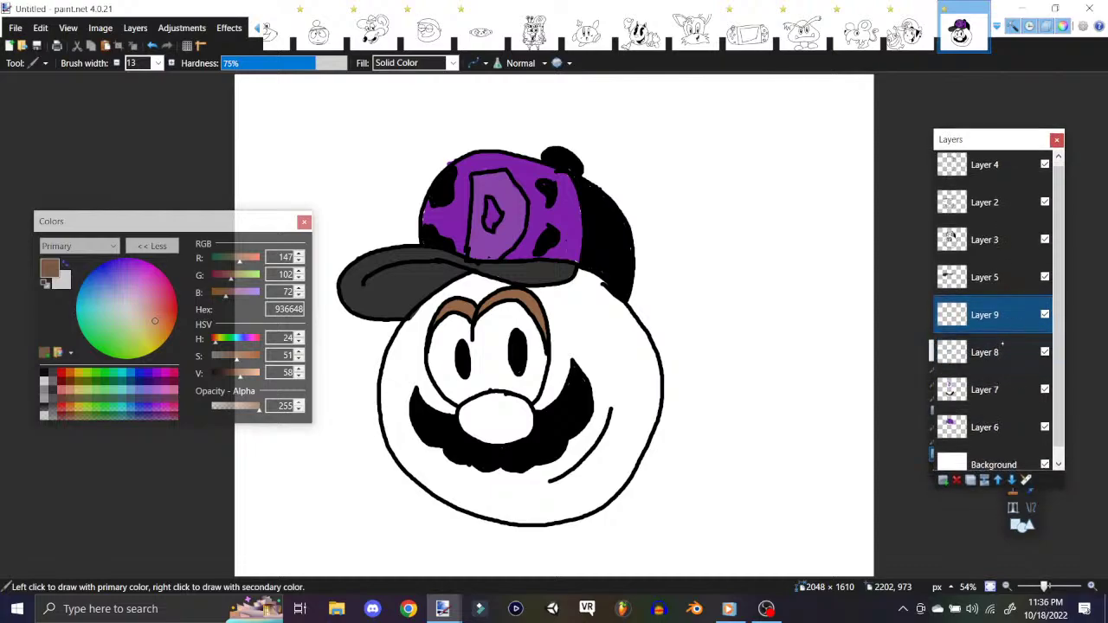
left_click(1002, 352)
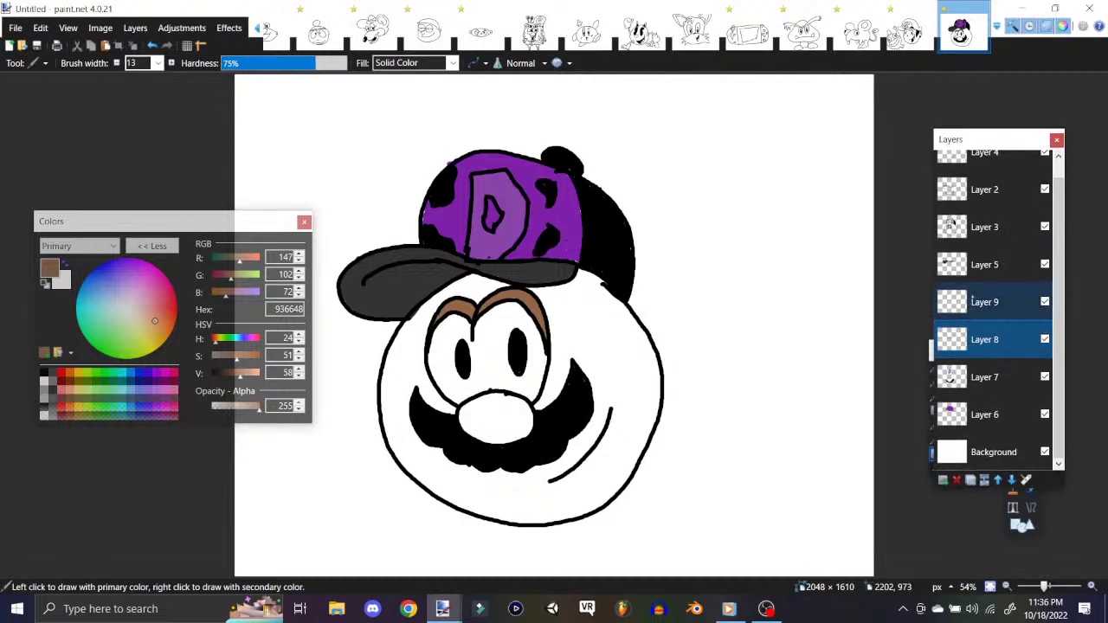
left_click_drag(977, 302, 978, 339)
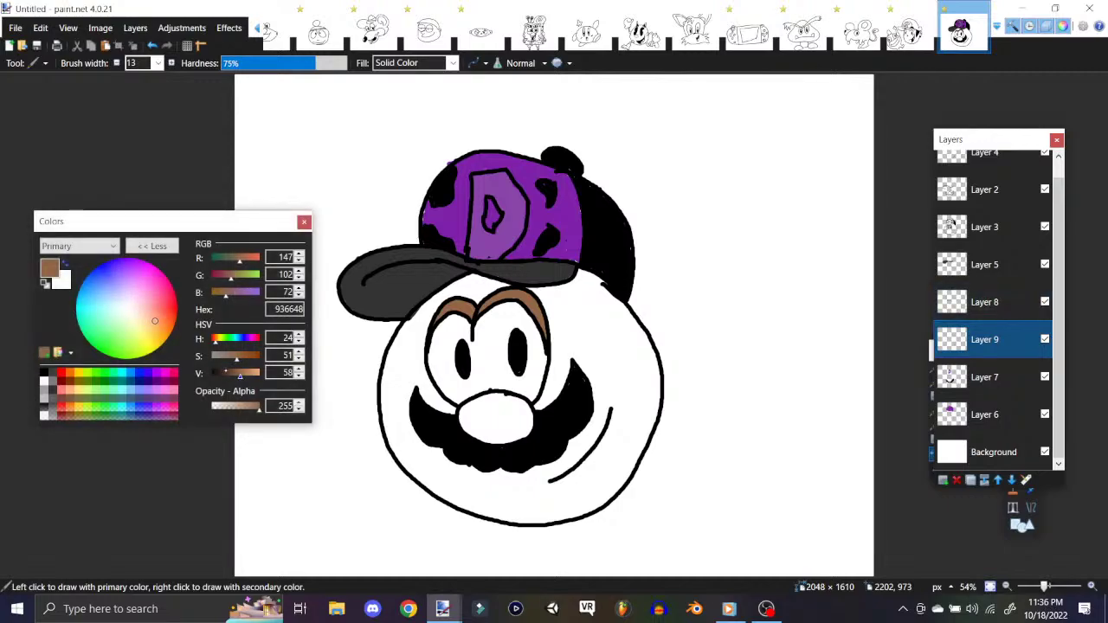
Step: Set the primary color to light brown B26C3E and paint the first skin strokes between the right eye and the moustache's tip
left_click_drag(237, 359, 243, 359)
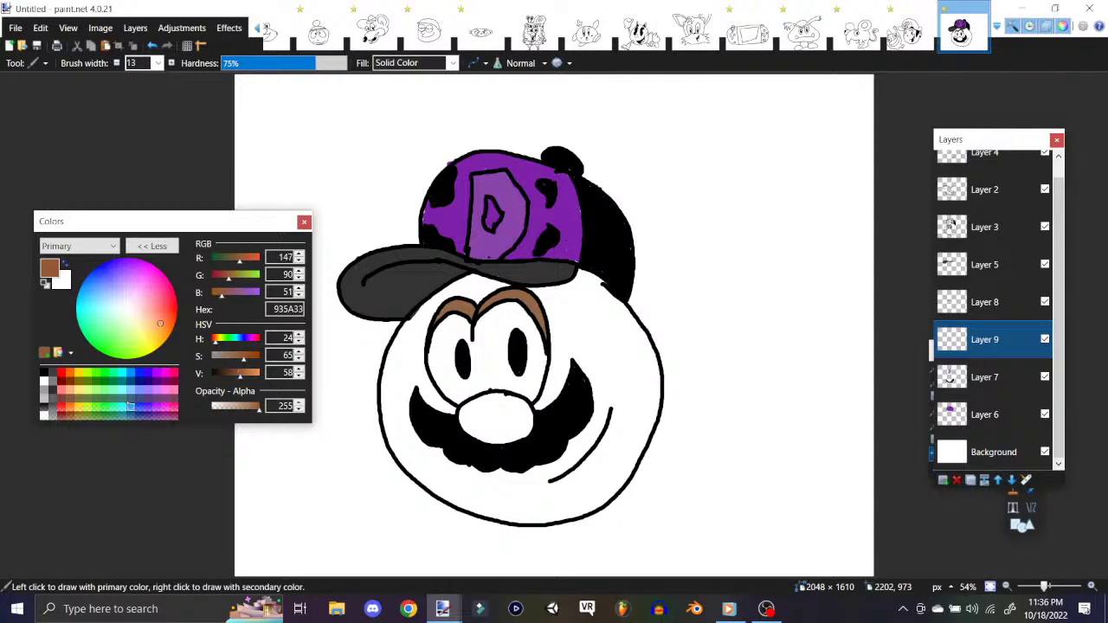
left_click_drag(239, 375, 245, 378)
mouse_move(561, 357)
left_mouse_down()
mouse_move(564, 325)
mouse_move(563, 382)
mouse_move(569, 348)
mouse_move(572, 390)
mouse_move(580, 375)
left_mouse_up()
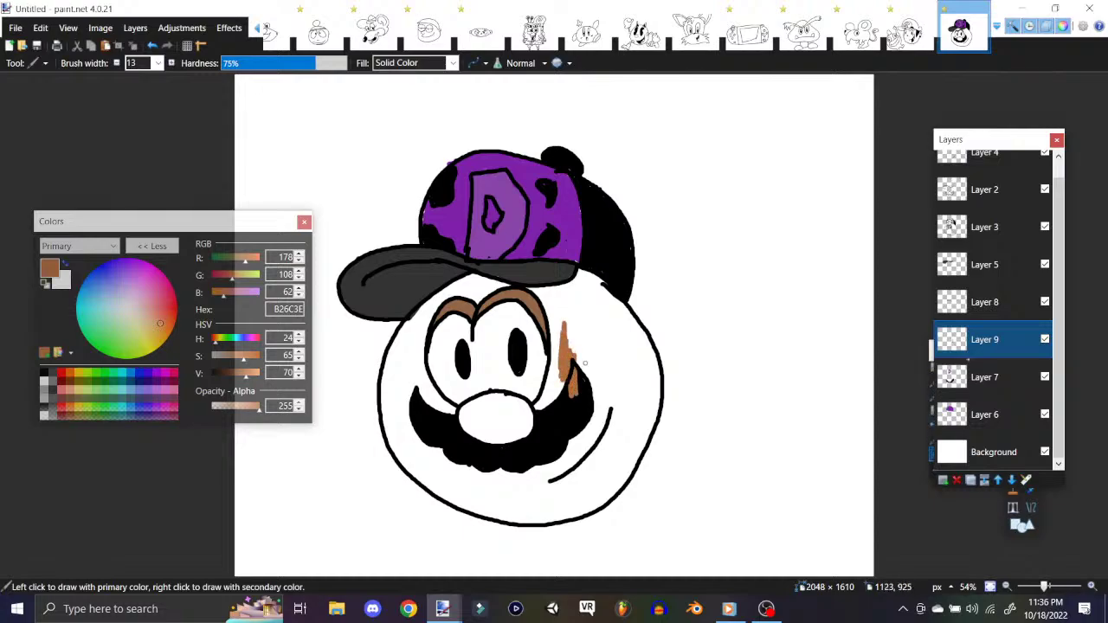
Step: Move Layer 9 below Layer 7 and paint the skin around the right eye and moustache tip on Layer 9
left_click_drag(1002, 352, 972, 340)
left_click(973, 340)
mouse_move(581, 336)
left_mouse_down()
mouse_move(568, 322)
mouse_move(575, 387)
mouse_move(594, 391)
left_mouse_up()
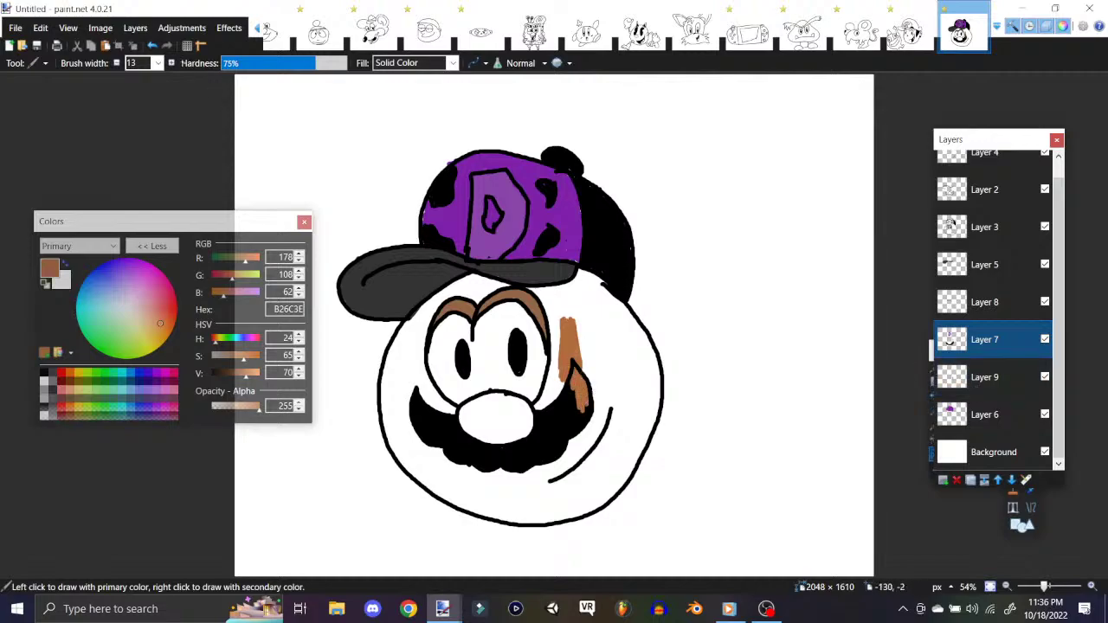
left_click(153, 45)
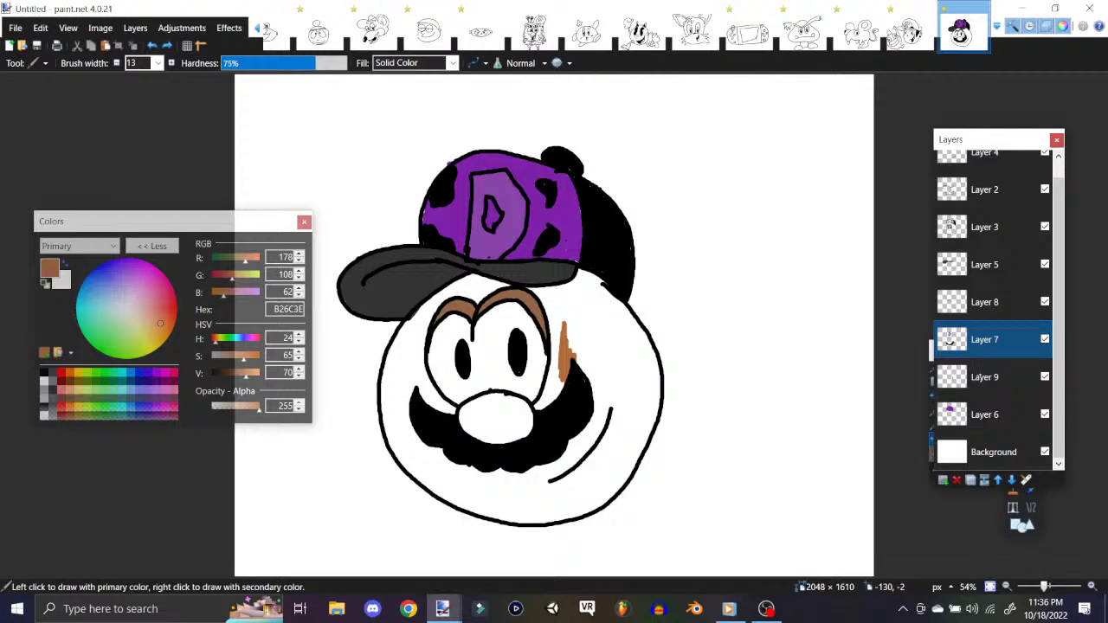
left_click(987, 377)
mouse_move(563, 326)
left_mouse_down()
mouse_move(551, 403)
mouse_move(575, 329)
mouse_move(575, 309)
mouse_move(554, 312)
mouse_move(554, 341)
mouse_move(563, 303)
mouse_move(586, 373)
mouse_move(582, 300)
mouse_move(596, 388)
left_mouse_up()
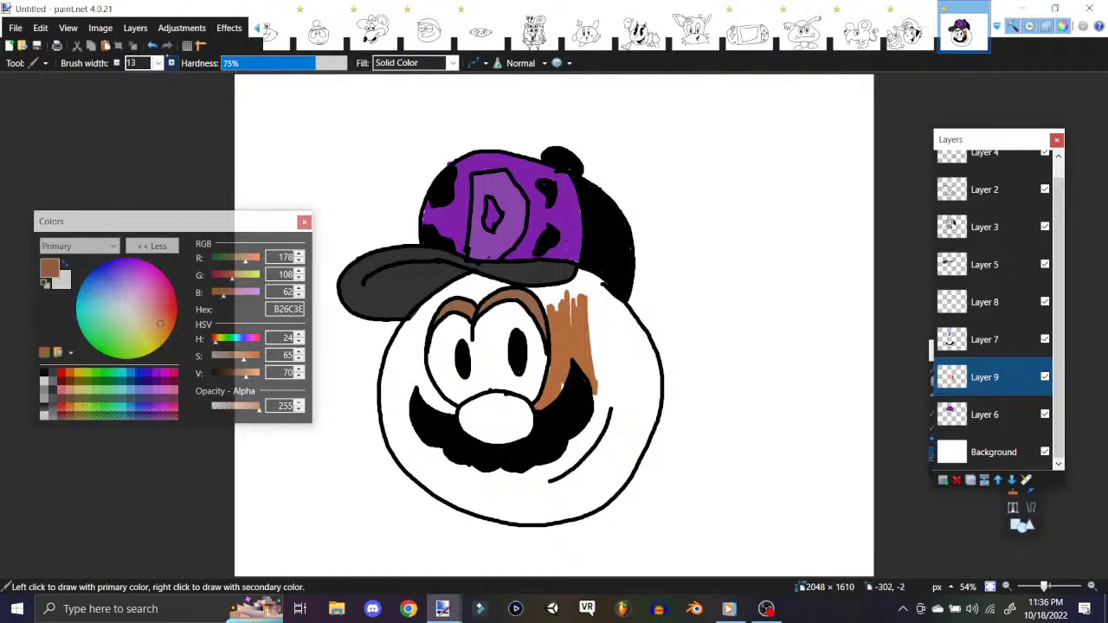
Step: Set the brush width to 60 and fill the face's right side and chin and part of the nose with light brown
left_click(159, 62)
scroll(147, 173, "up", 3)
left_click(155, 191)
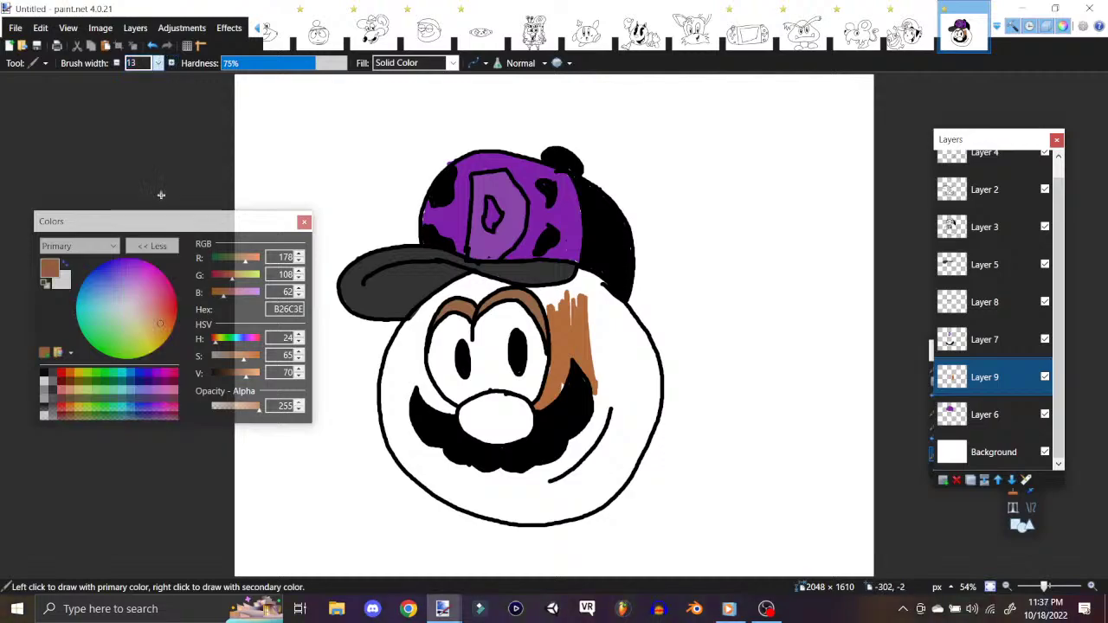
mouse_move(599, 349)
left_mouse_down()
mouse_move(593, 384)
mouse_move(593, 321)
mouse_move(612, 340)
mouse_move(574, 390)
mouse_move(558, 478)
mouse_move(588, 424)
mouse_move(597, 450)
left_mouse_up()
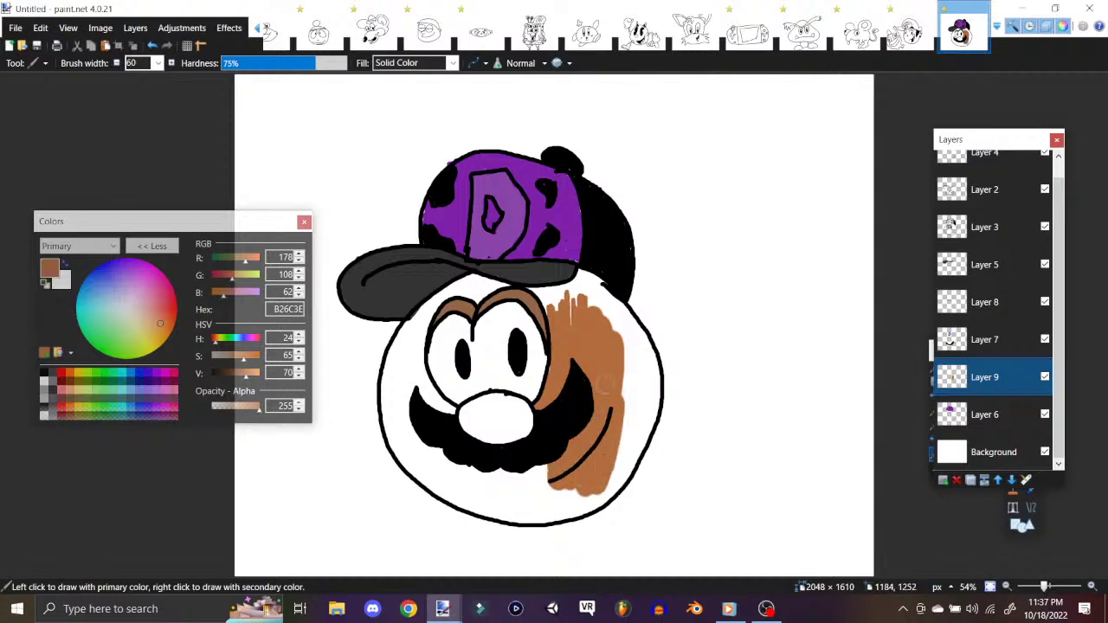
mouse_move(463, 446)
left_mouse_down()
mouse_move(475, 429)
mouse_move(486, 468)
mouse_move(536, 437)
left_mouse_up()
mouse_move(537, 447)
left_mouse_down()
mouse_move(467, 485)
mouse_move(470, 498)
mouse_move(511, 467)
mouse_move(579, 489)
mouse_move(591, 463)
left_mouse_up()
mouse_move(575, 322)
left_mouse_down()
mouse_move(533, 287)
mouse_move(552, 280)
mouse_move(566, 298)
mouse_move(580, 283)
mouse_move(599, 311)
mouse_move(613, 299)
mouse_move(646, 367)
mouse_move(646, 391)
mouse_move(621, 398)
mouse_move(644, 370)
mouse_move(641, 341)
mouse_move(653, 396)
mouse_move(632, 443)
mouse_move(618, 437)
mouse_move(621, 452)
mouse_move(639, 445)
mouse_move(617, 478)
mouse_move(554, 508)
mouse_move(611, 482)
mouse_move(607, 494)
mouse_move(536, 517)
mouse_move(522, 511)
mouse_move(585, 497)
mouse_move(575, 511)
mouse_move(458, 493)
mouse_move(535, 514)
left_mouse_up()
Step: Fill the forehead and the left side of the face with light brown, redoing the stroke around the left eye
mouse_move(458, 288)
left_mouse_down()
mouse_move(492, 286)
mouse_move(479, 297)
mouse_move(507, 284)
mouse_move(477, 280)
mouse_move(433, 309)
mouse_move(412, 335)
mouse_move(415, 403)
left_mouse_up()
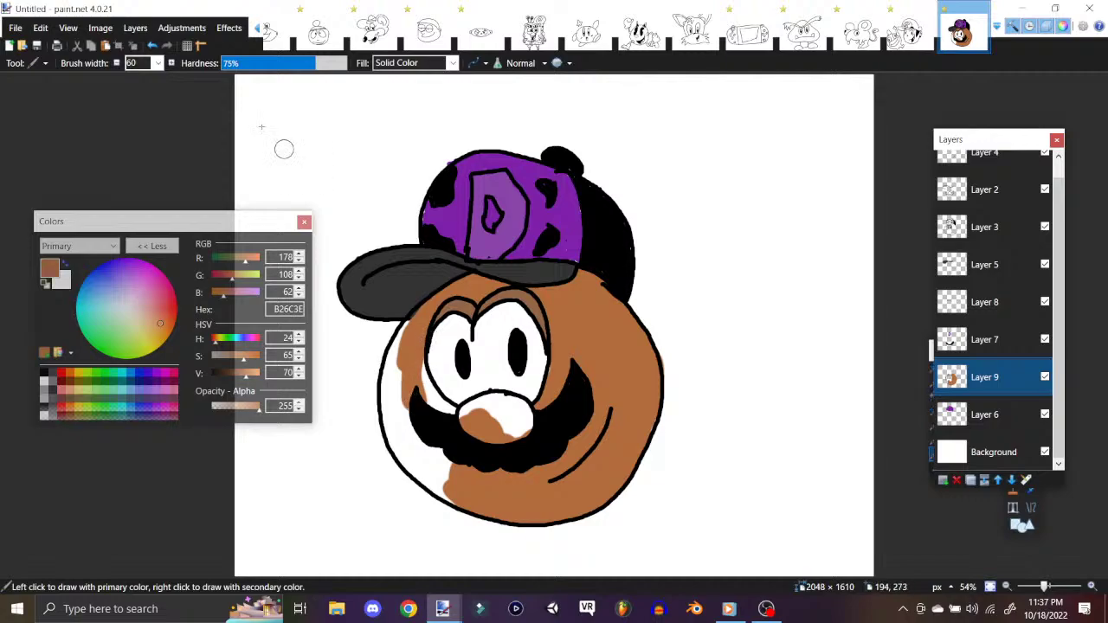
left_click(152, 45)
mouse_move(414, 333)
left_mouse_down()
mouse_move(426, 394)
mouse_move(437, 407)
mouse_move(446, 398)
left_mouse_up()
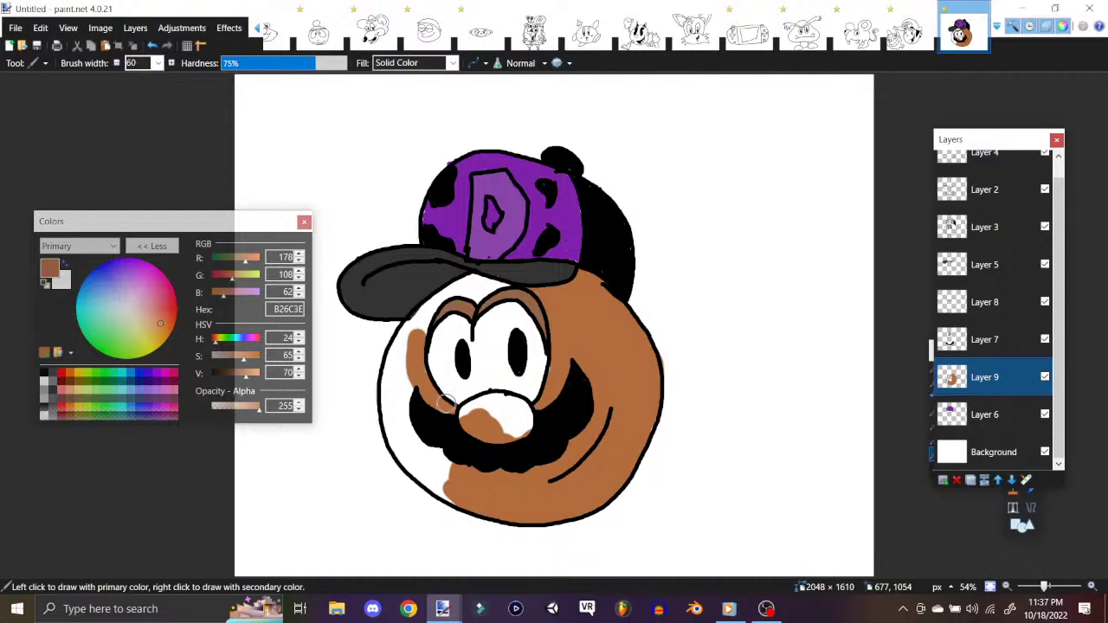
mouse_move(397, 355)
left_mouse_down()
mouse_move(391, 396)
mouse_move(381, 381)
mouse_move(389, 363)
mouse_move(412, 390)
mouse_move(397, 351)
mouse_move(406, 467)
mouse_move(417, 459)
mouse_move(414, 439)
mouse_move(450, 507)
mouse_move(457, 481)
left_mouse_up()
mouse_move(423, 314)
left_mouse_down()
mouse_move(408, 341)
mouse_move(435, 302)
mouse_move(506, 285)
mouse_move(458, 285)
mouse_move(478, 275)
mouse_move(411, 327)
left_mouse_up()
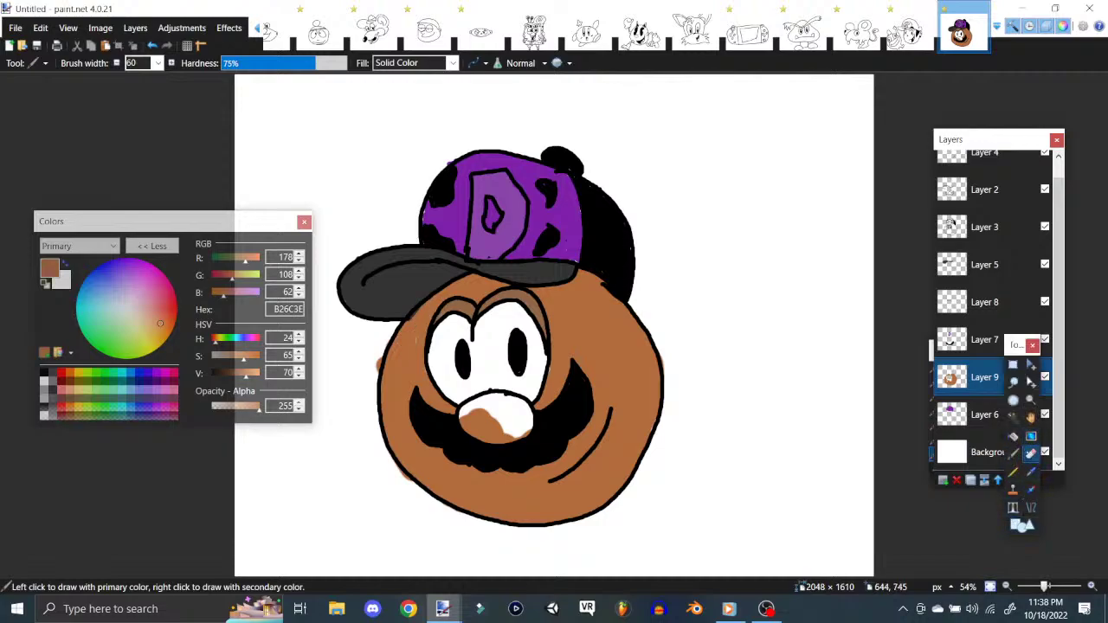
Step: Erase the brown spill outside the face's left edge on Layer 9 and paint the nose solid red FF0000
left_click(1030, 457)
mouse_move(371, 405)
left_mouse_down()
mouse_move(371, 351)
mouse_move(367, 376)
mouse_move(381, 362)
left_mouse_up()
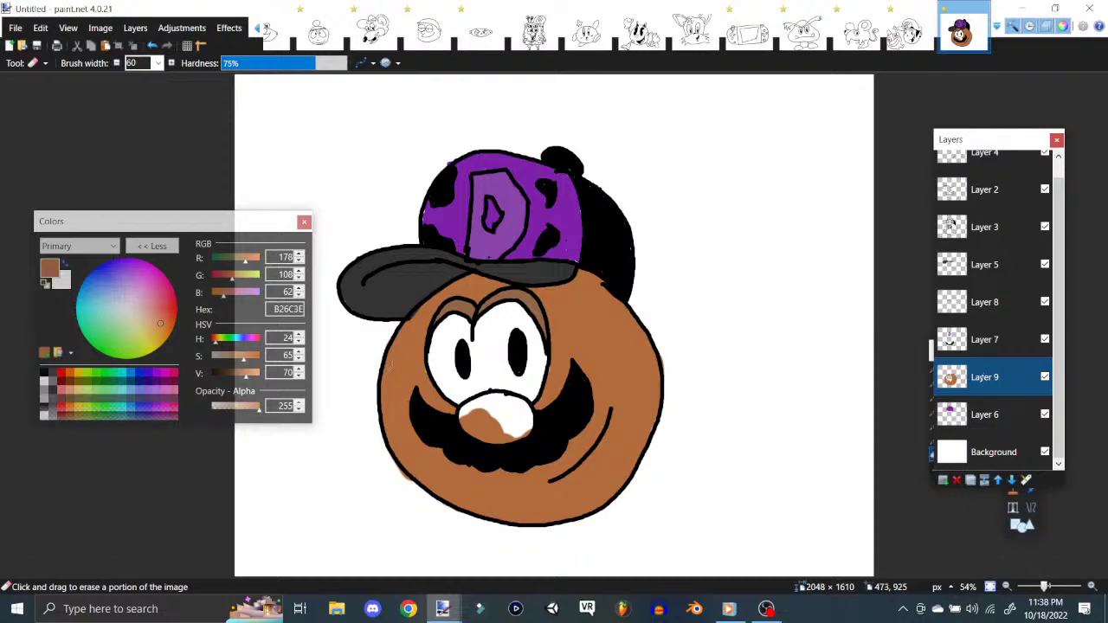
left_click(62, 372)
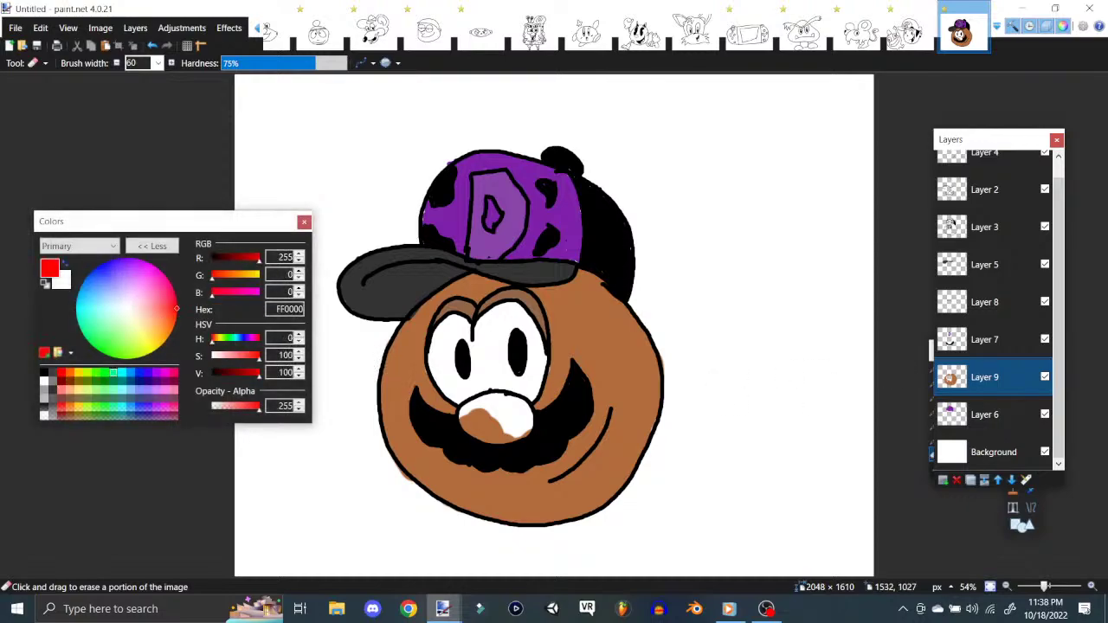
left_click(1013, 416)
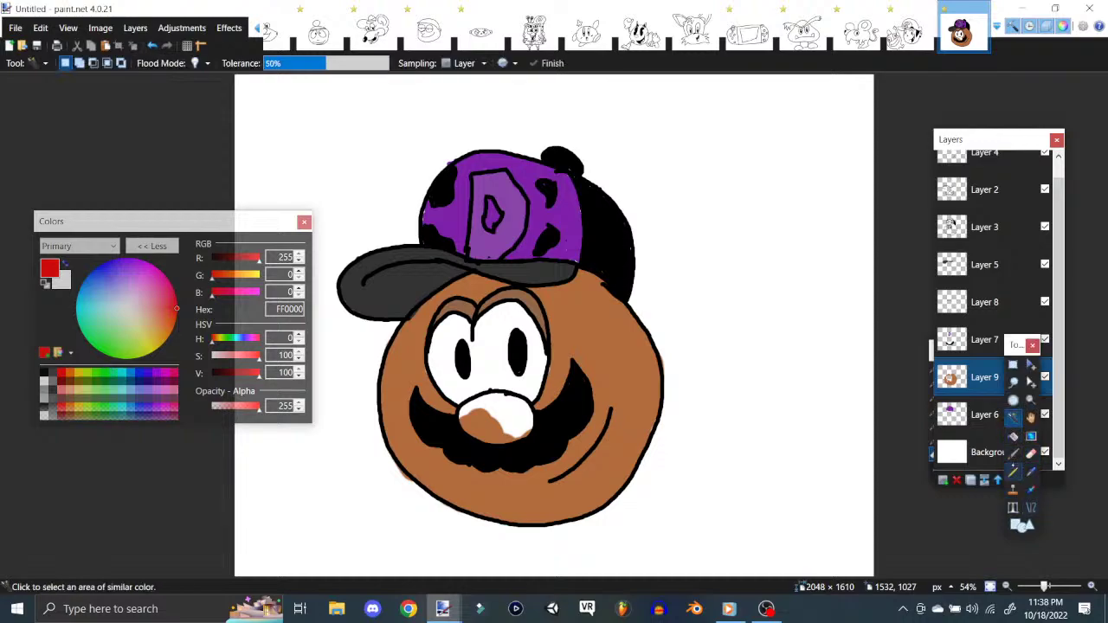
left_click(1013, 472)
left_click(479, 421)
mouse_move(473, 423)
left_mouse_down()
mouse_move(519, 412)
mouse_move(515, 424)
mouse_move(528, 428)
mouse_move(480, 425)
left_mouse_up()
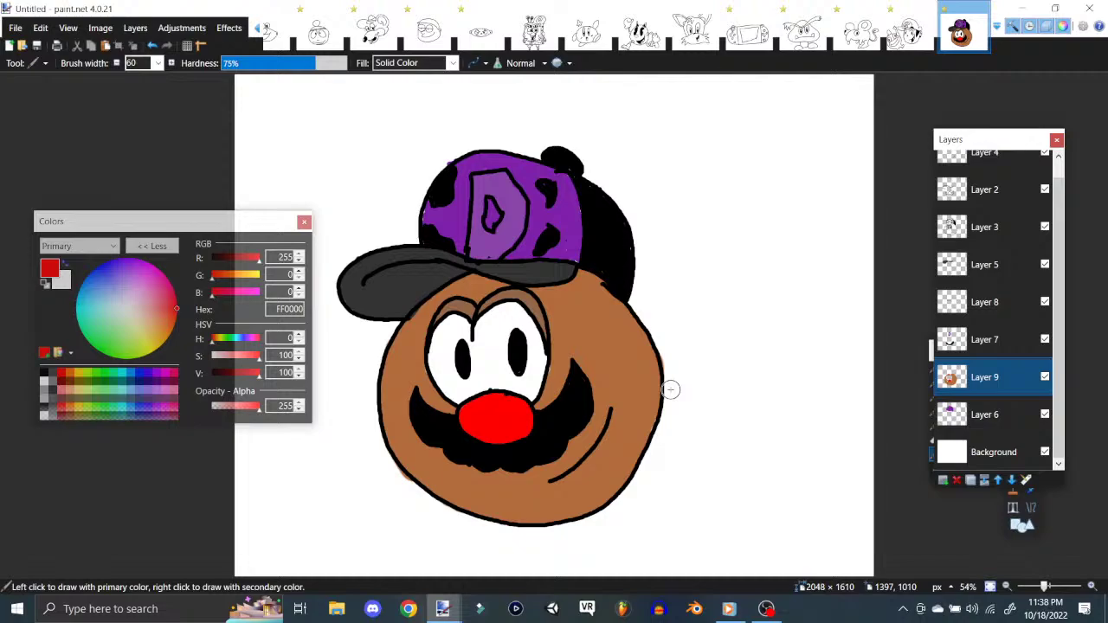
Step: Save the drawing in the Drawings folder as Dario character in paint.net format
left_click(15, 28)
left_click(54, 154)
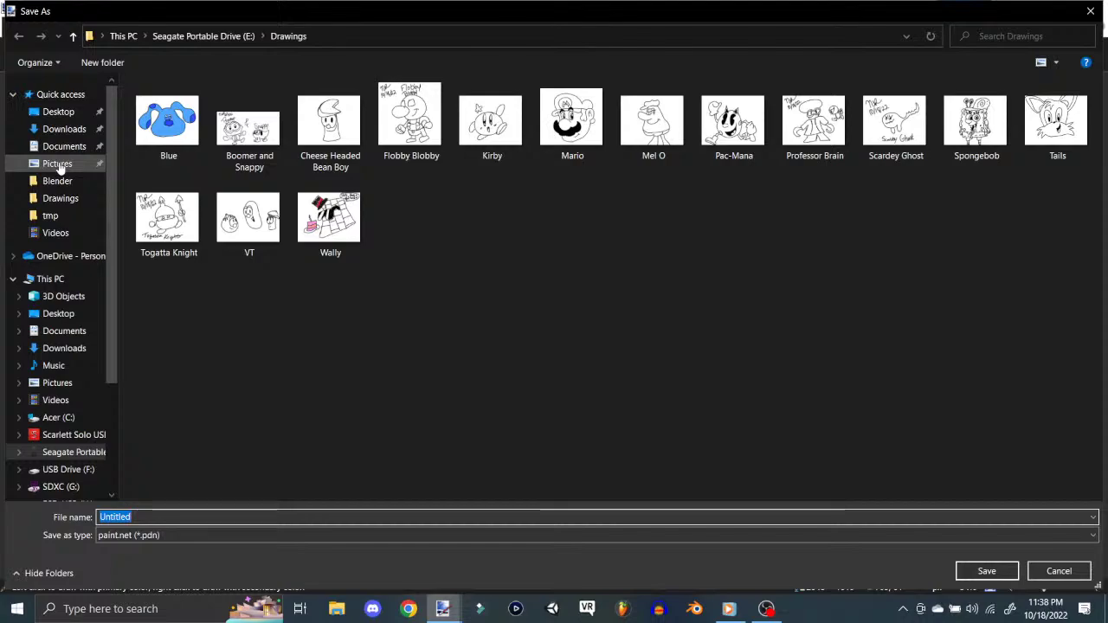
type("Dario")
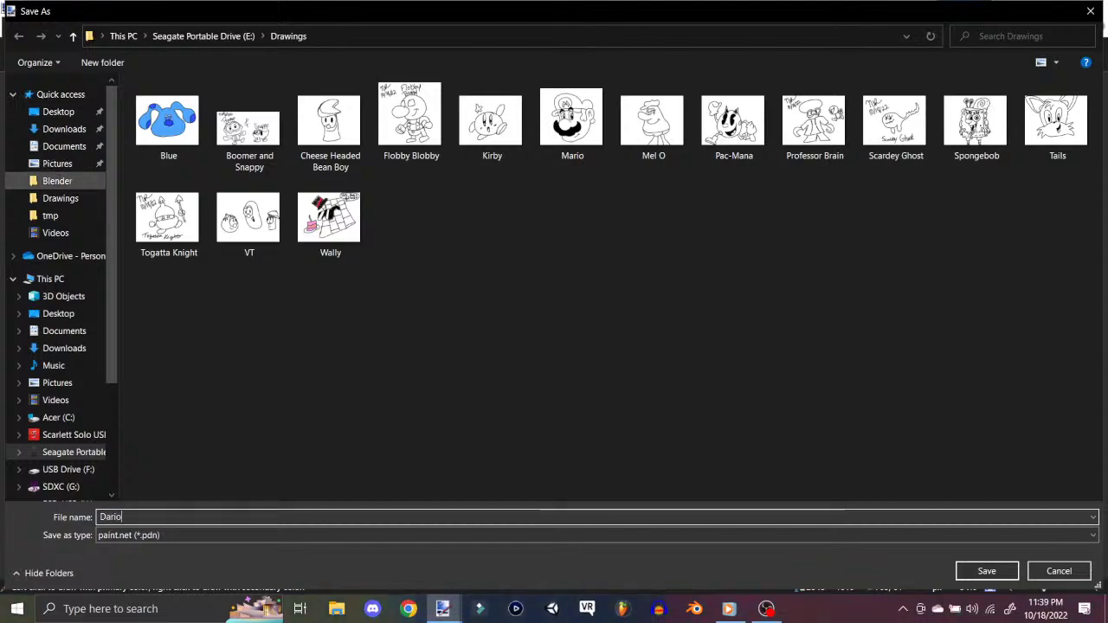
type(" character")
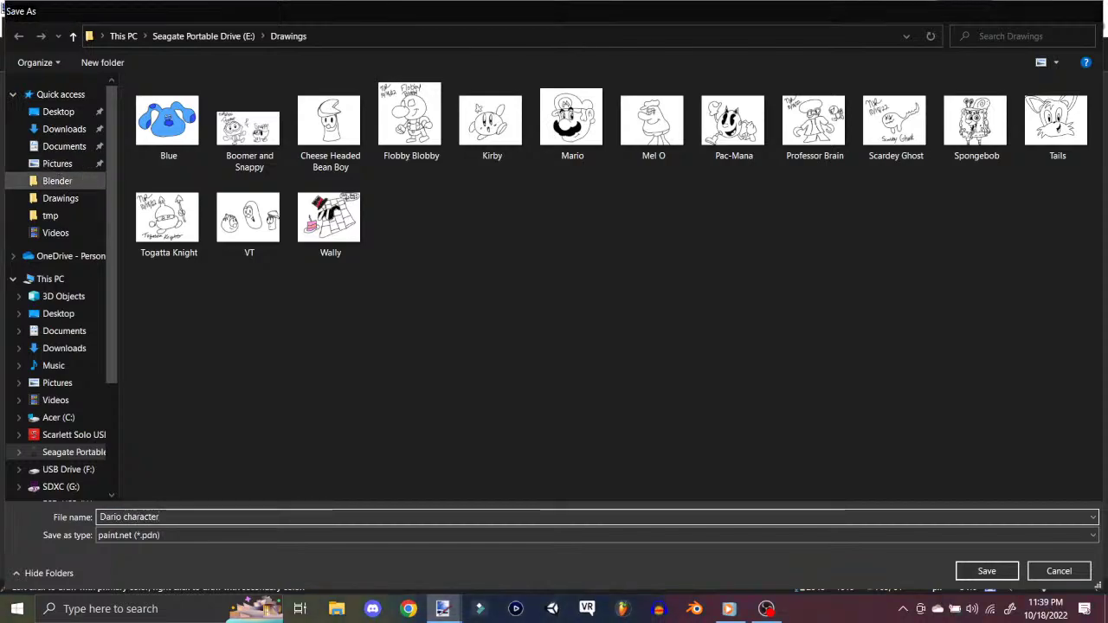
key("Return")
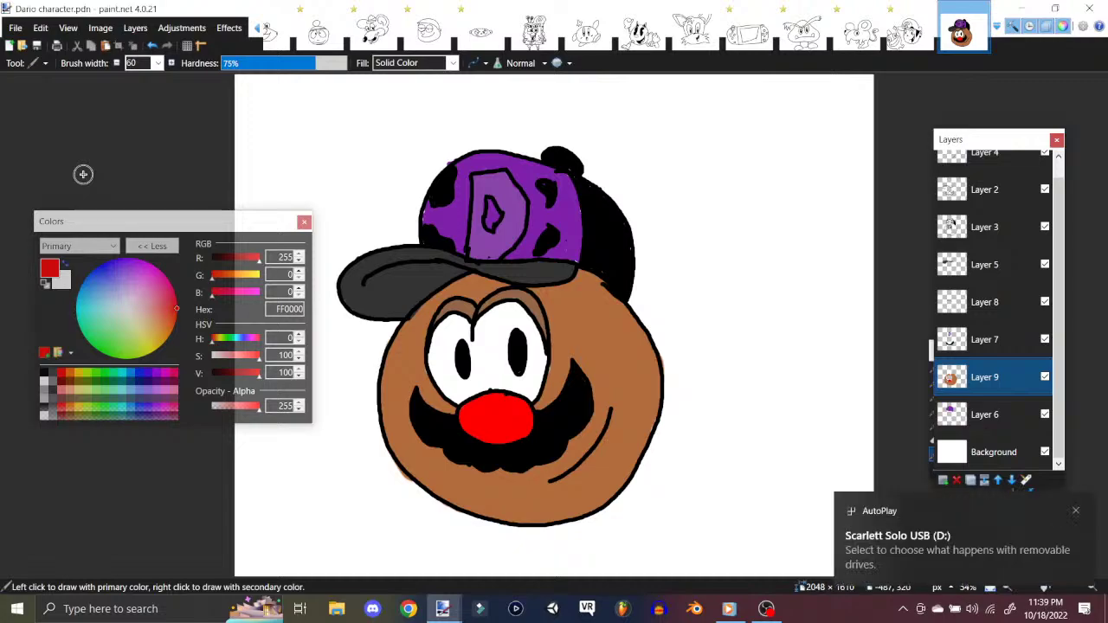
Step: Check the live chat in OBS and return to the Dario character image in paint.net
left_click(765, 609)
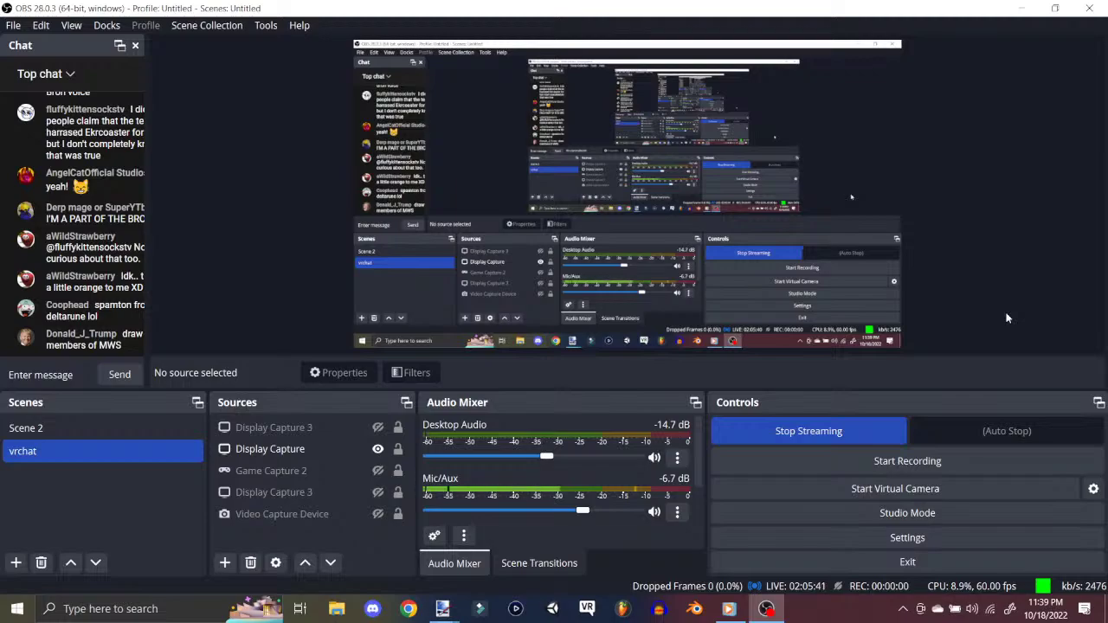
mouse_move(443, 609)
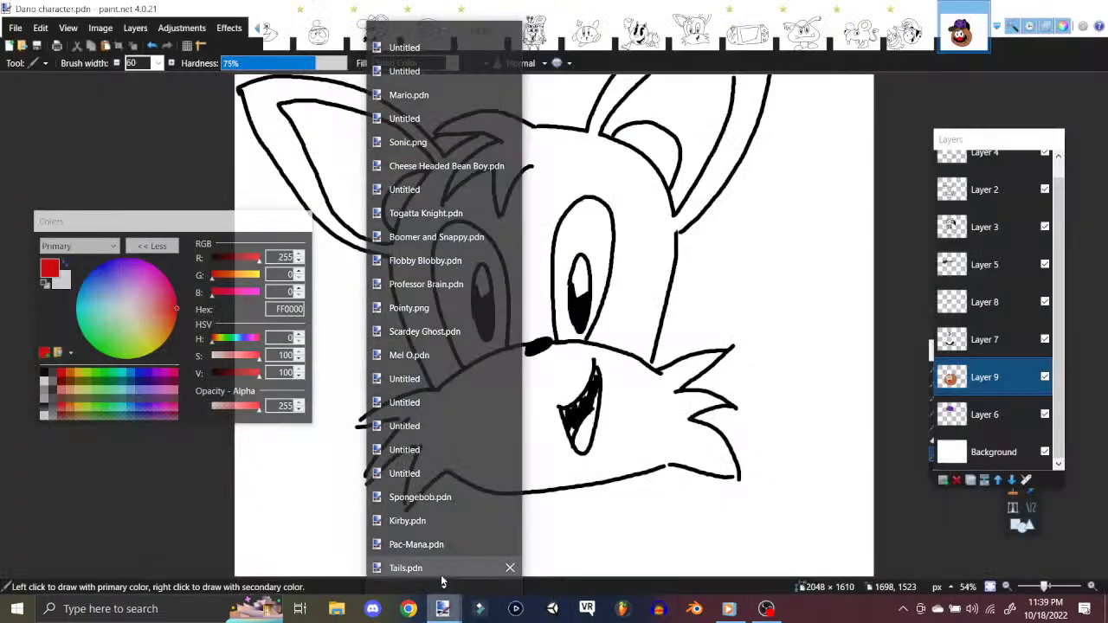
left_click(441, 572)
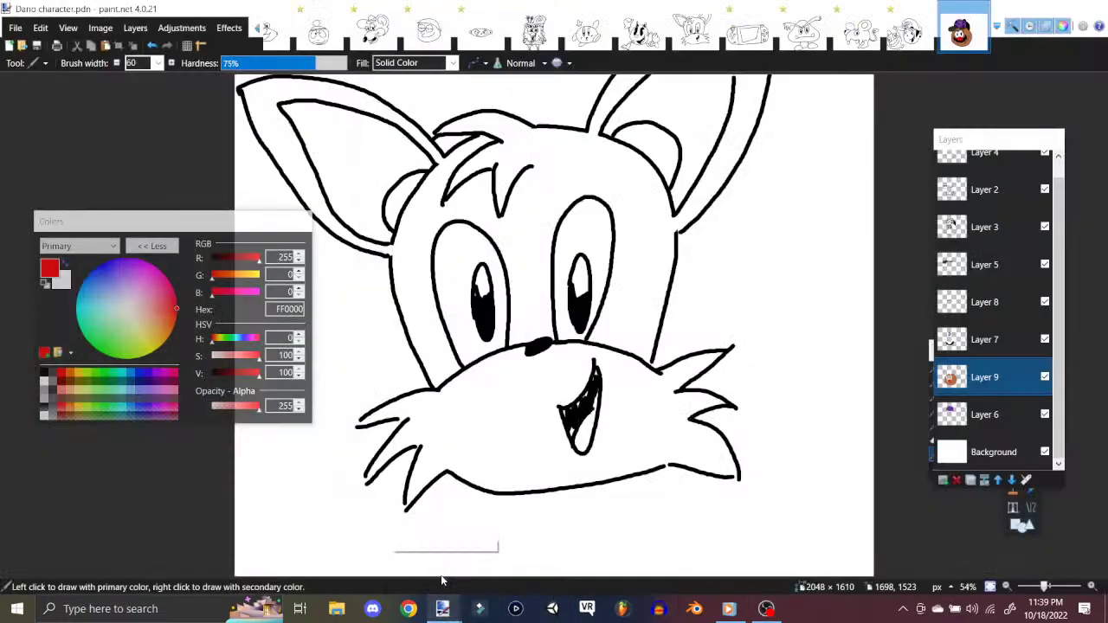
left_click(962, 30)
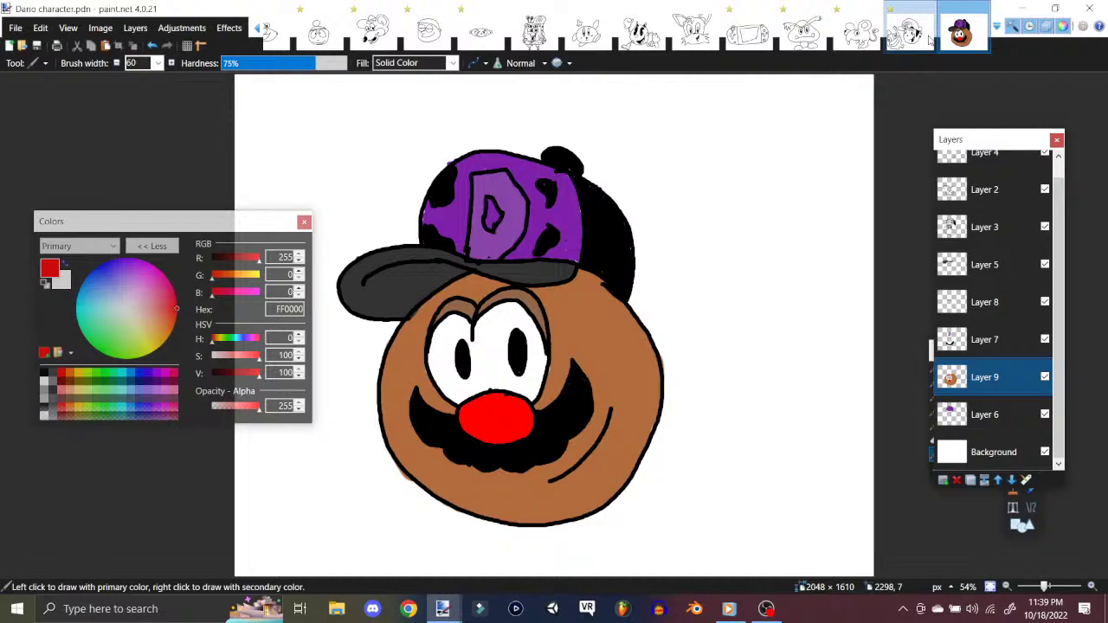
Step: Create a new 2048 by 1610 pixel image and add a layer above the background
left_click(16, 28)
left_click(34, 47)
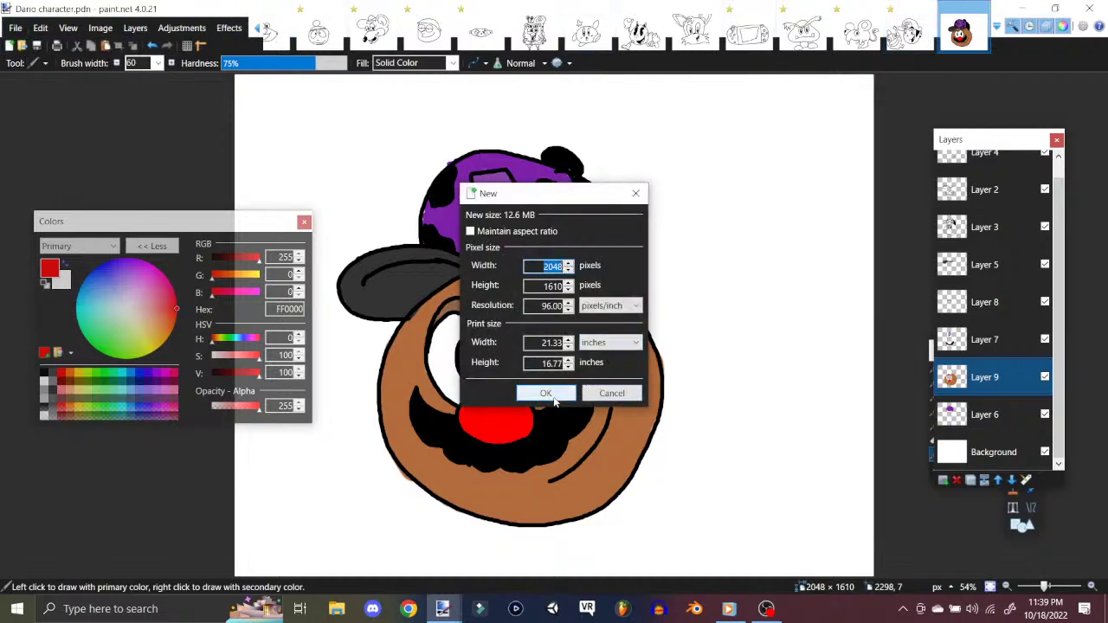
left_click(554, 401)
left_click(86, 28)
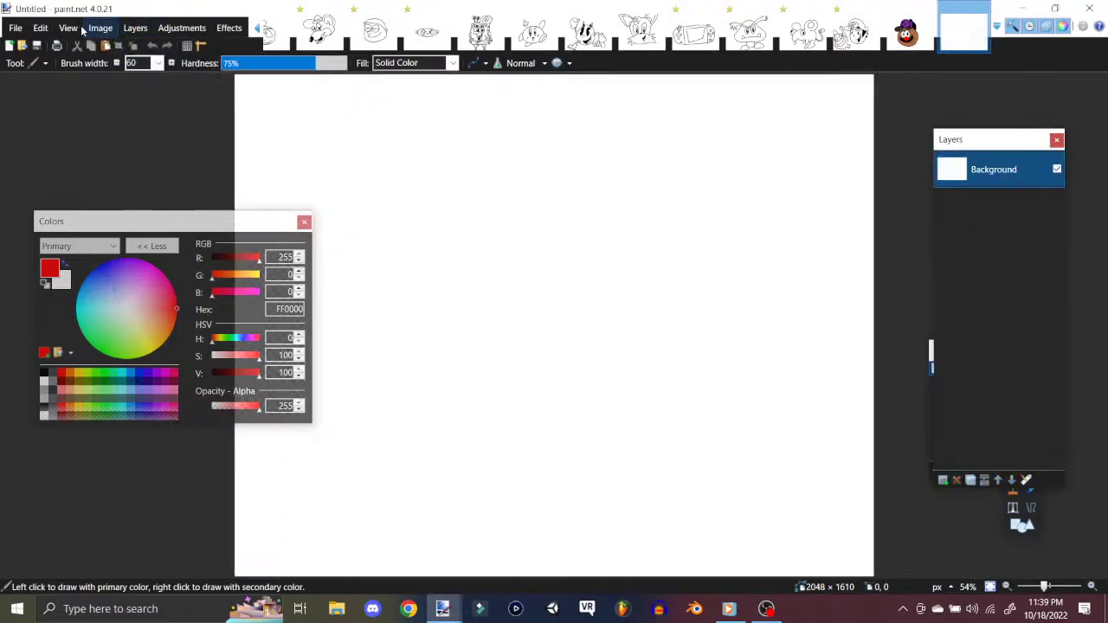
left_click(149, 45)
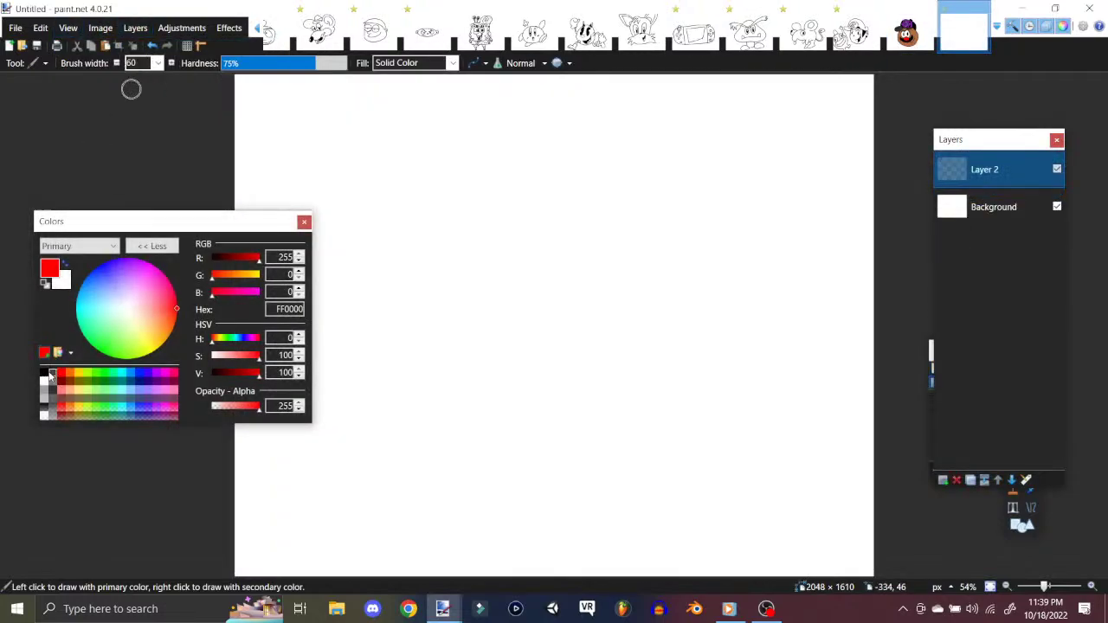
Step: With black and a brush width of 13, draw the face's curved left outline, two round eyes, a small nose and a long mouth line
left_click(48, 373)
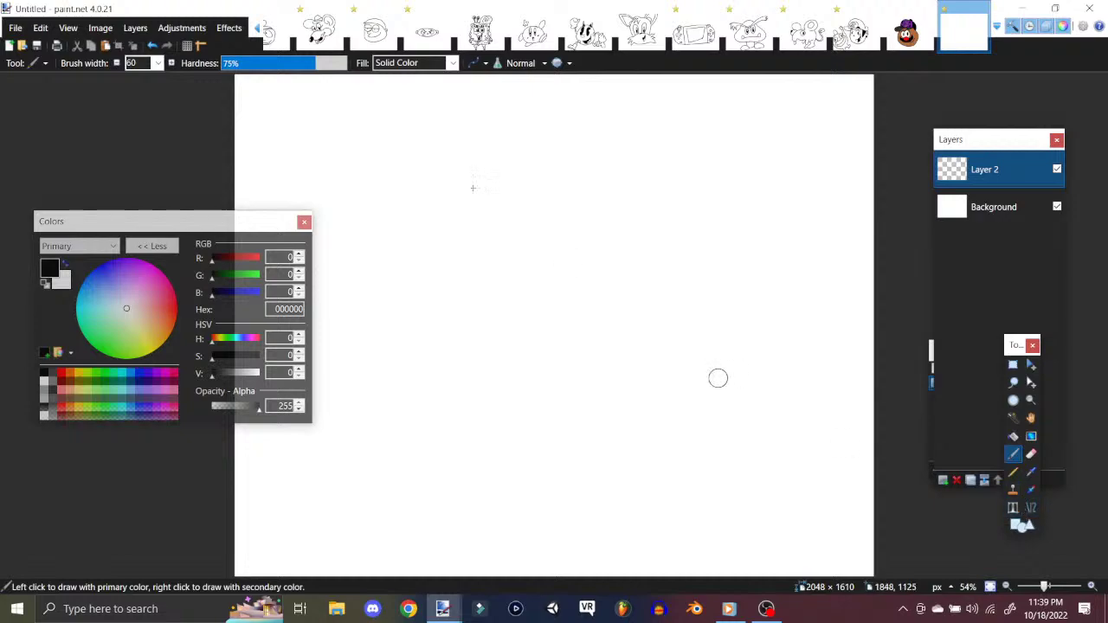
left_click(158, 63)
scroll(154, 121, "up", 5)
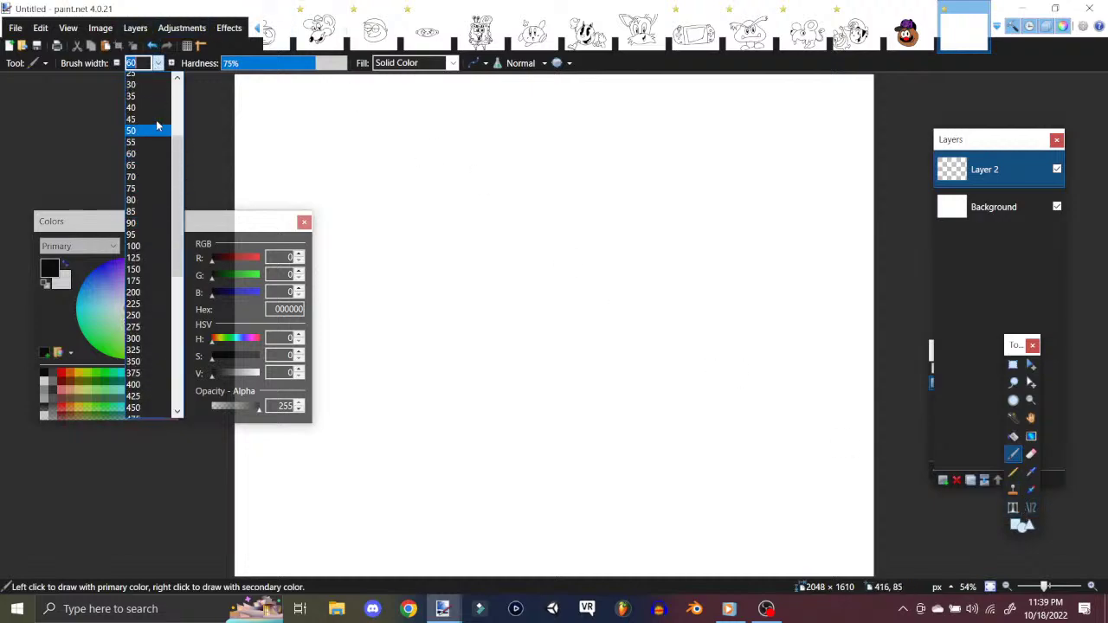
left_click(153, 97)
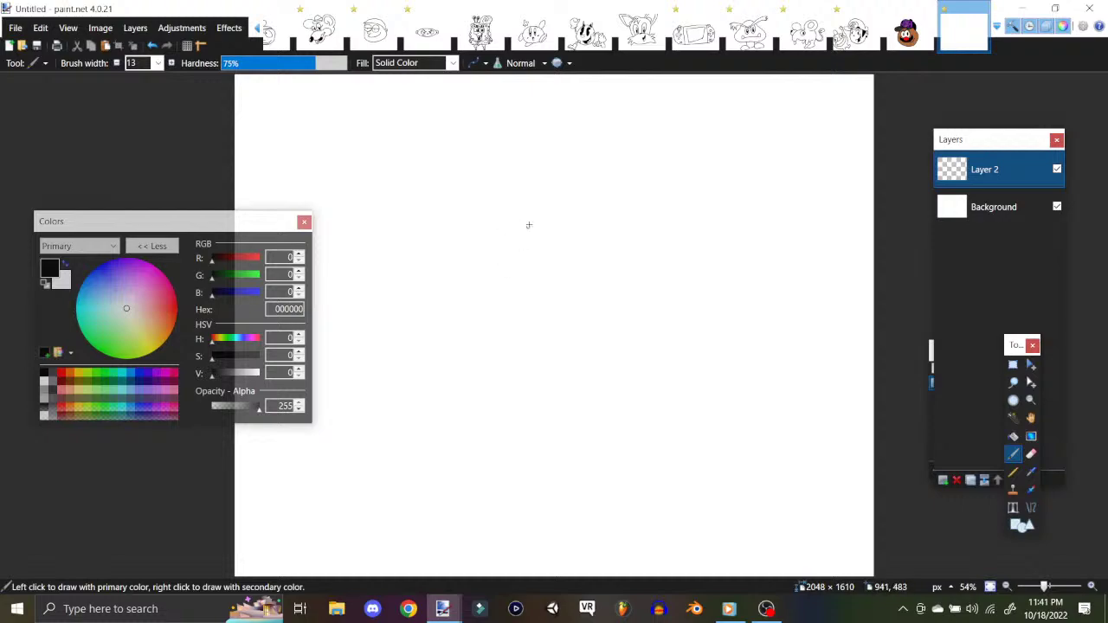
mouse_move(540, 215)
left_mouse_down()
mouse_move(472, 302)
mouse_move(475, 402)
mouse_move(532, 459)
mouse_move(565, 473)
left_mouse_up()
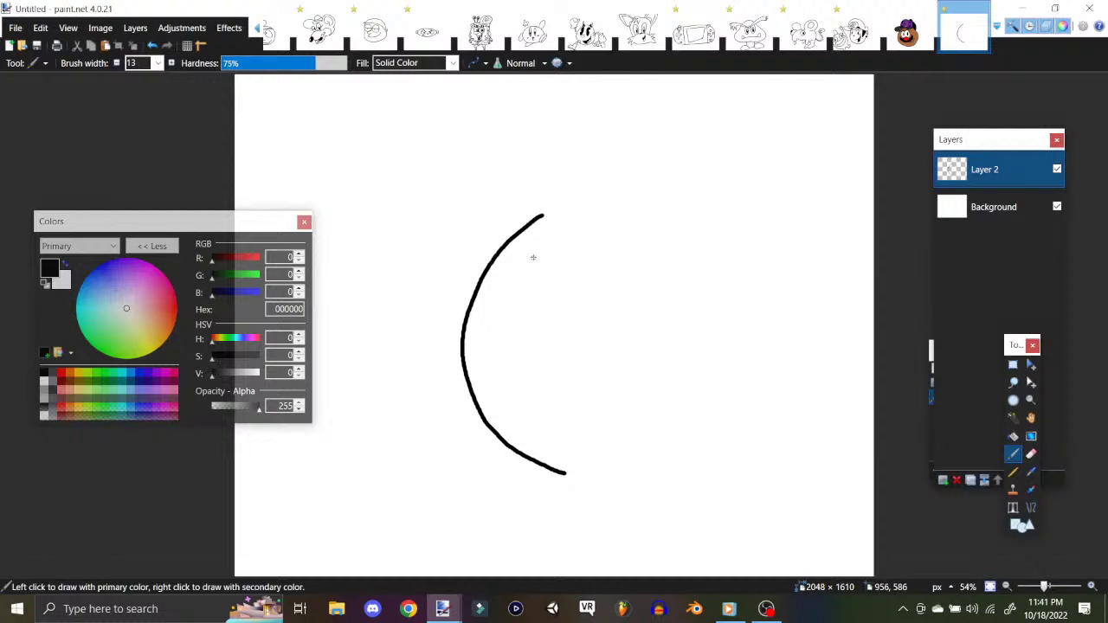
mouse_move(566, 259)
left_mouse_down()
mouse_move(505, 310)
mouse_move(548, 335)
mouse_move(584, 290)
mouse_move(556, 257)
left_mouse_up()
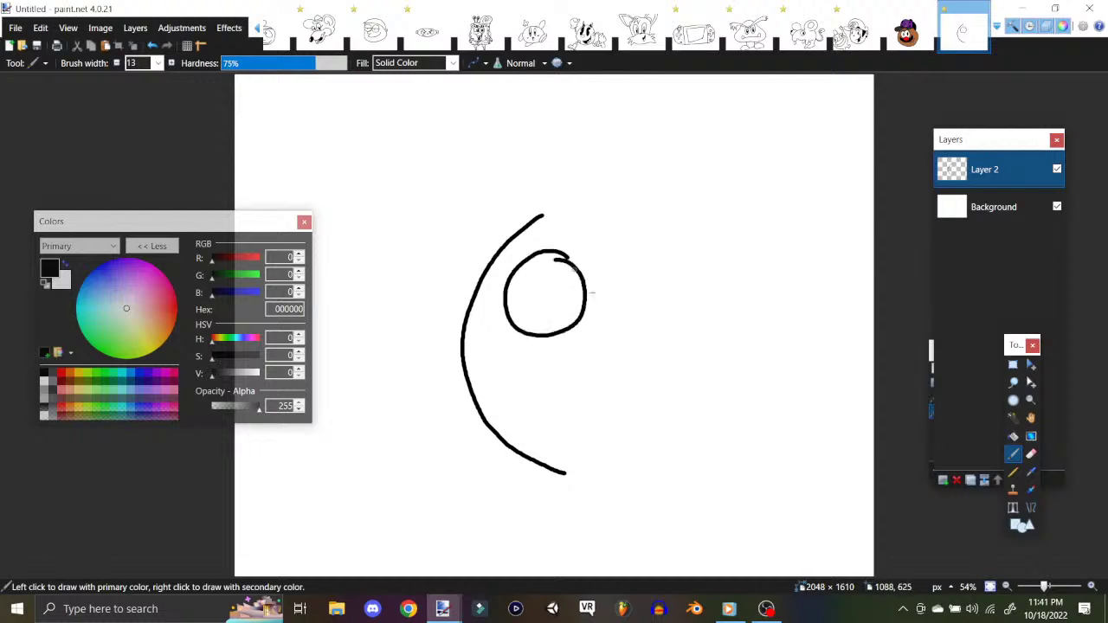
mouse_move(594, 341)
left_mouse_down()
mouse_move(571, 338)
mouse_move(591, 365)
left_mouse_up()
mouse_move(665, 264)
left_mouse_down()
mouse_move(655, 265)
mouse_move(712, 303)
mouse_move(660, 264)
left_mouse_up()
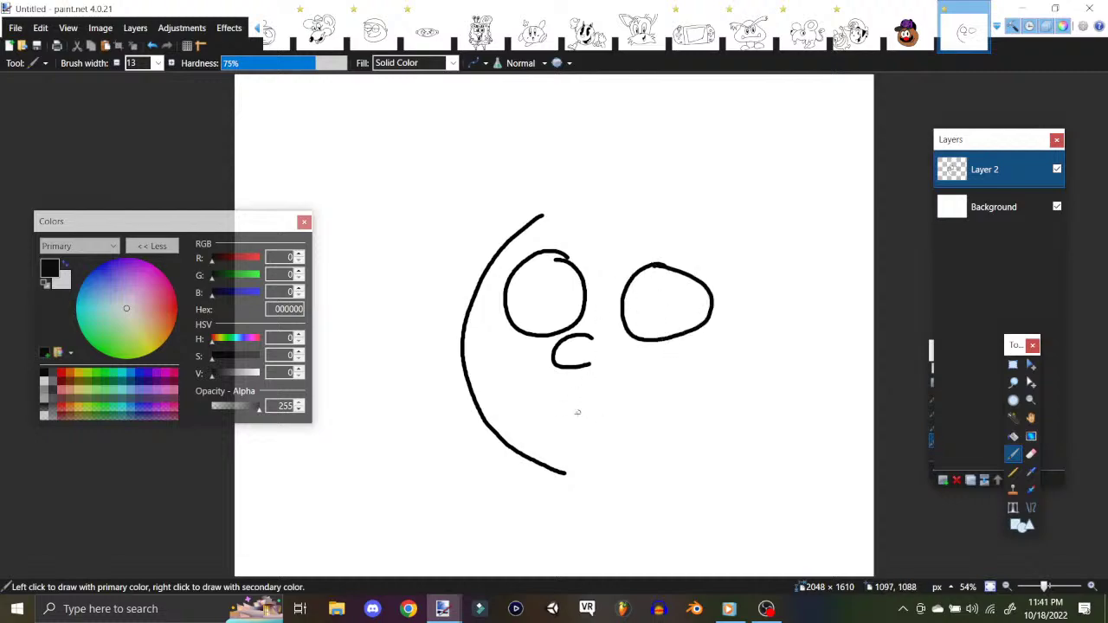
mouse_move(575, 368)
left_mouse_down()
mouse_move(719, 375)
mouse_move(755, 362)
left_mouse_up()
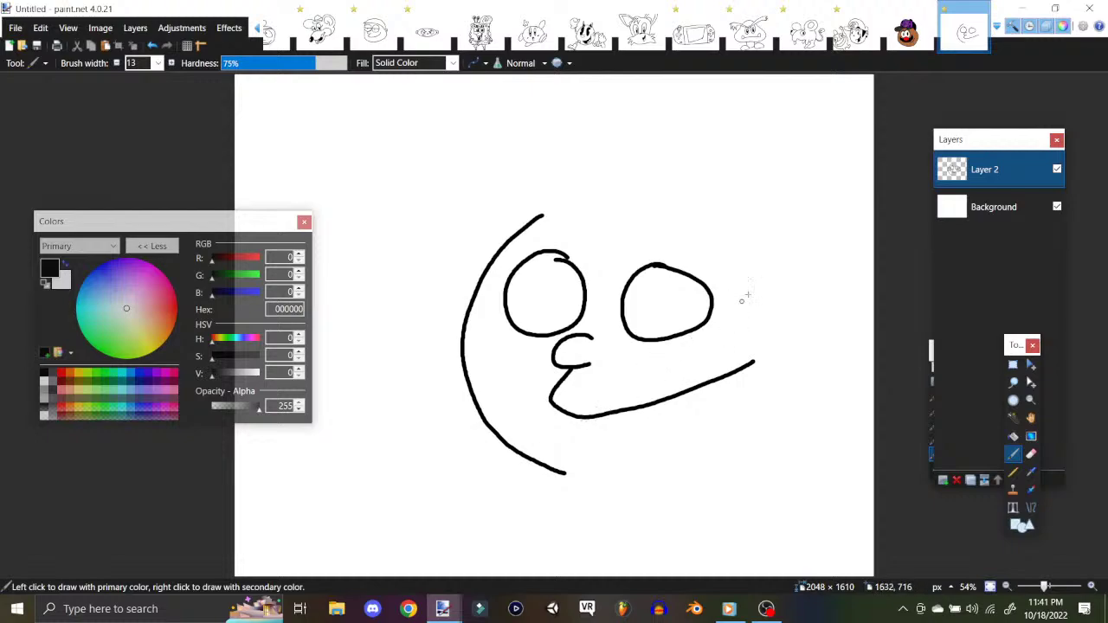
Step: Draw the head's right side, both rounded ears, the right ear's inner oval and the curved top of the head
mouse_move(800, 272)
left_mouse_down()
mouse_move(760, 424)
mouse_move(769, 454)
left_mouse_up()
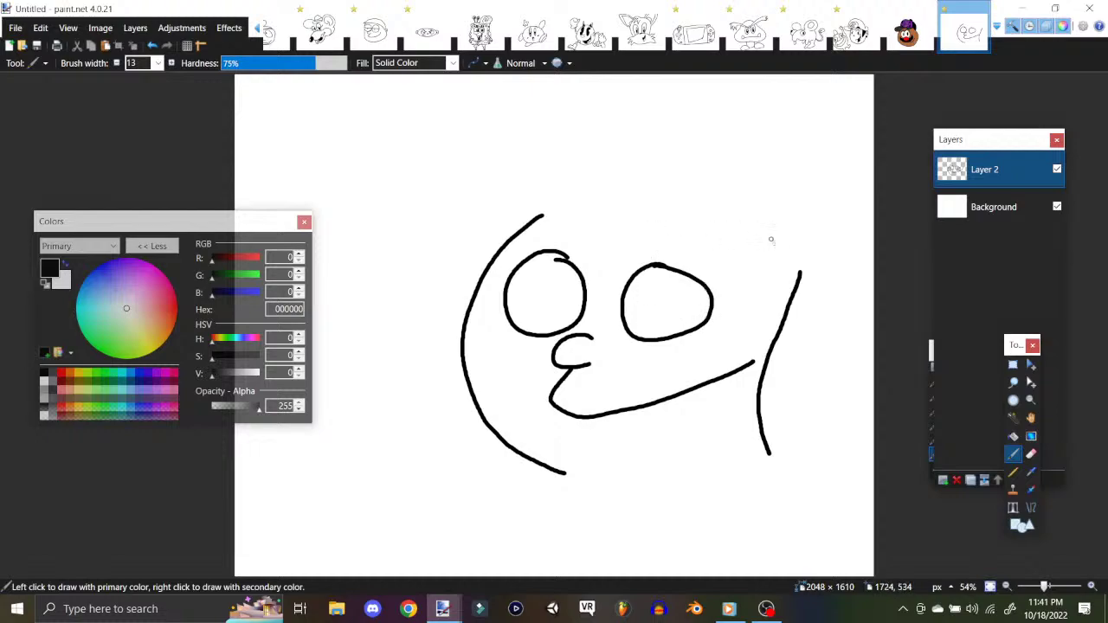
mouse_move(800, 271)
left_mouse_down()
mouse_move(811, 266)
mouse_move(693, 229)
mouse_move(793, 251)
left_mouse_up()
mouse_move(732, 212)
left_mouse_down()
mouse_move(681, 195)
mouse_move(568, 197)
mouse_move(522, 212)
left_mouse_up()
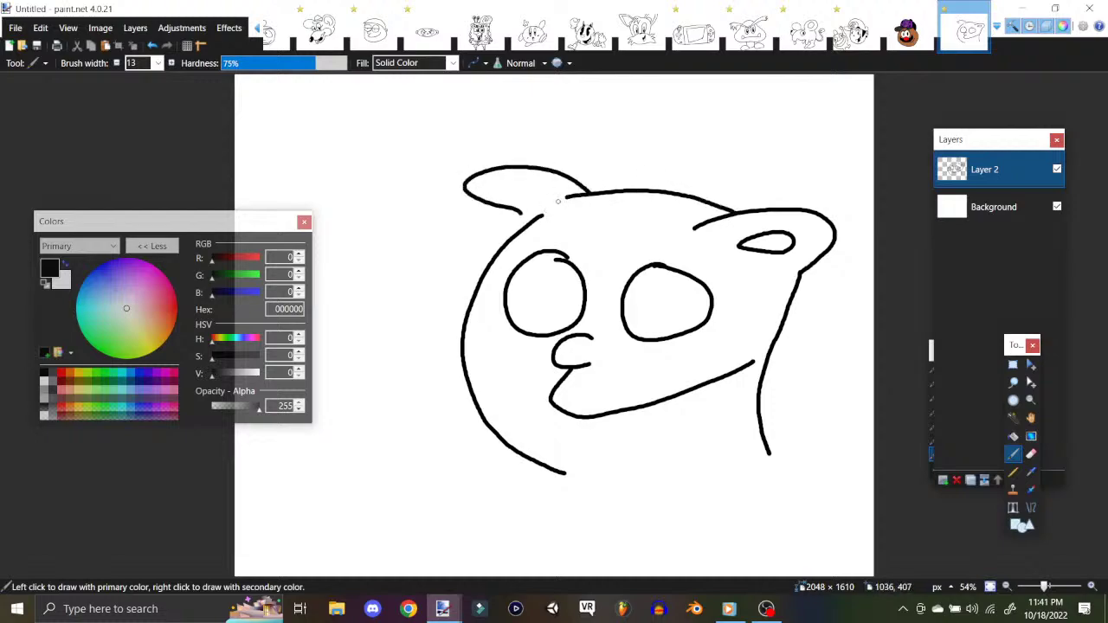
Step: Add slanted, filled-in pupils to both eyes and draw a curved eyebrow above each eye
mouse_move(656, 297)
left_mouse_down()
mouse_move(672, 314)
mouse_move(663, 327)
left_mouse_up()
left_click_drag(544, 294, 530, 322)
left_click_drag(622, 245, 681, 242)
left_click_drag(582, 237, 535, 215)
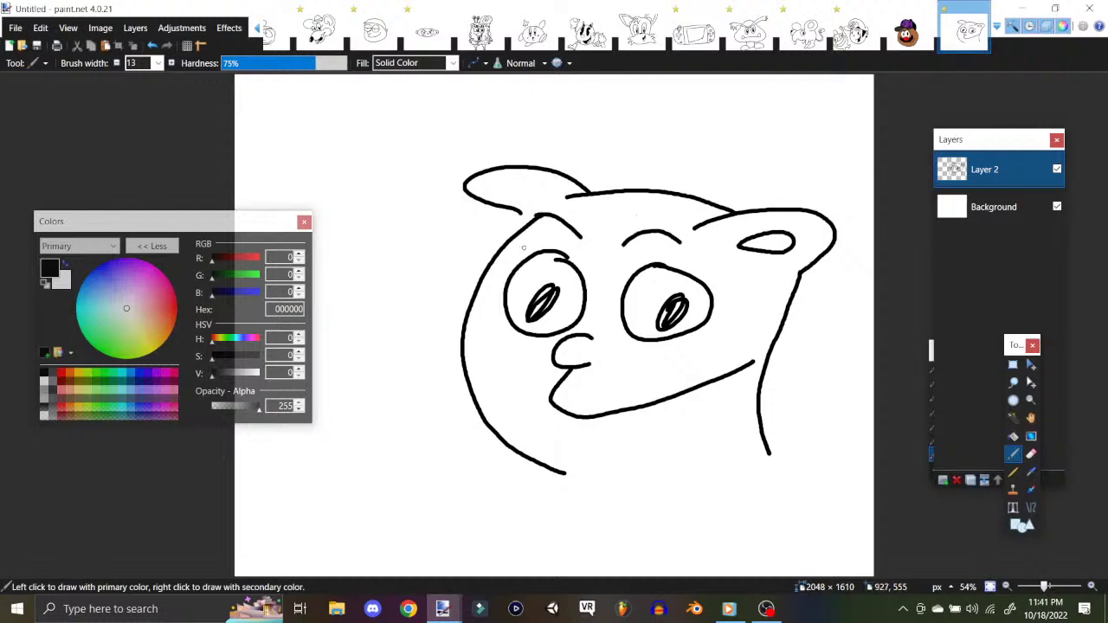
Step: Draw two front teeth below the mouth, a two-lobed tuft on top of the head and a small oval beside it
mouse_move(594, 416)
left_mouse_down()
mouse_move(594, 446)
mouse_move(654, 446)
left_mouse_up()
mouse_move(656, 401)
left_mouse_down()
mouse_move(654, 437)
mouse_move(634, 447)
left_mouse_up()
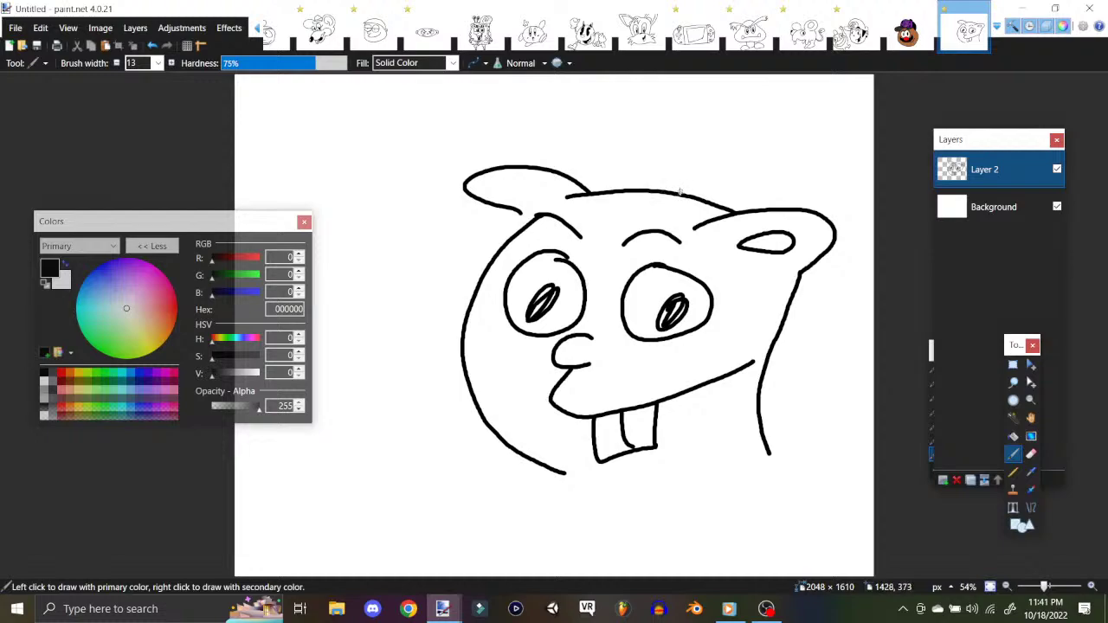
mouse_move(611, 187)
left_mouse_down()
mouse_move(641, 126)
mouse_move(725, 201)
mouse_move(784, 145)
mouse_move(736, 210)
left_mouse_up()
left_click_drag(801, 117, 821, 120)
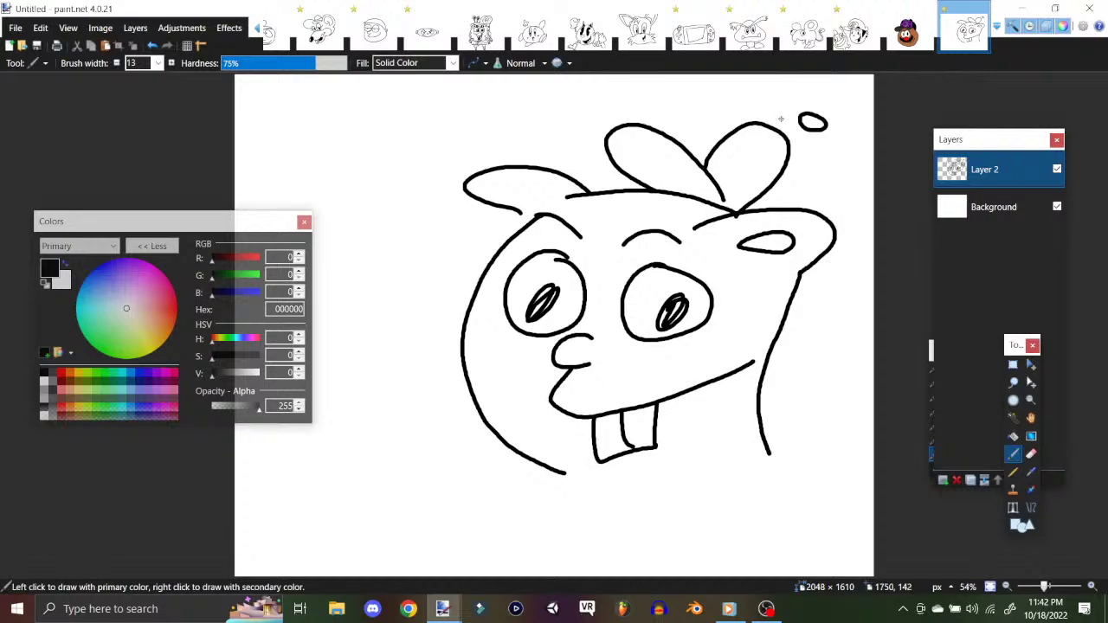
Step: Create another 2048 by 1610 pixel image for the next character and add a new layer to it
left_click(16, 28)
left_click(16, 46)
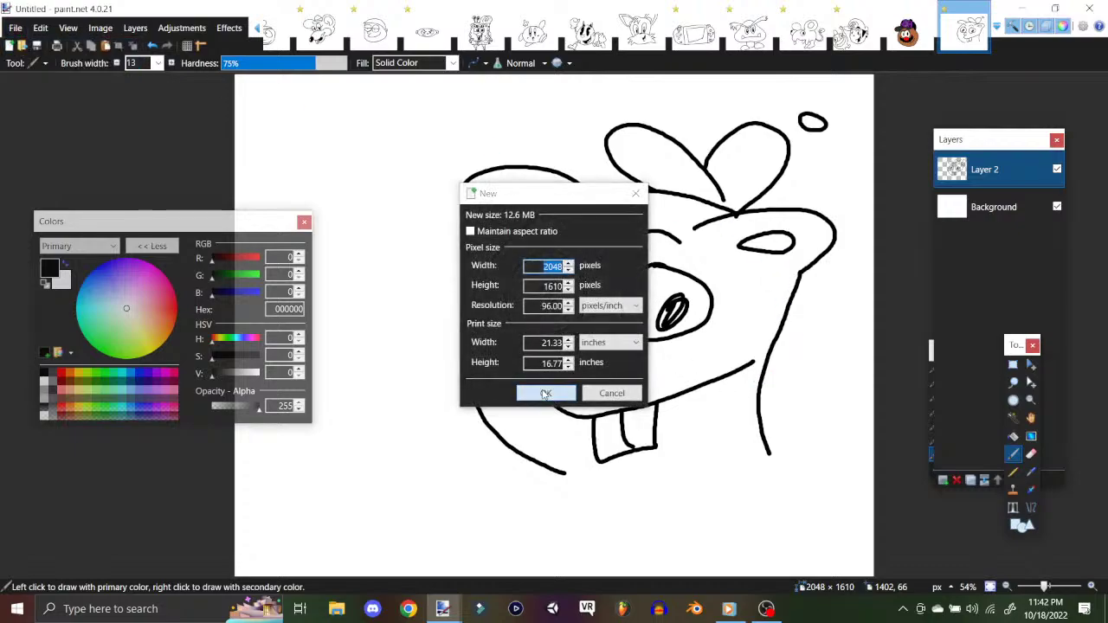
left_click(545, 394)
left_click(100, 27)
mouse_move(136, 27)
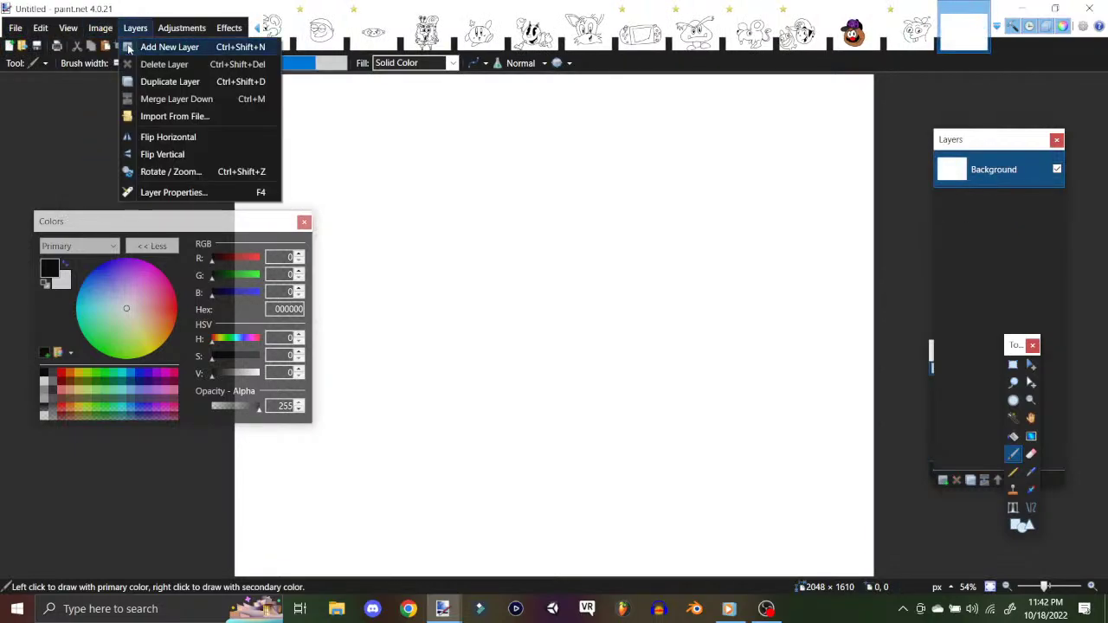
left_click(170, 47)
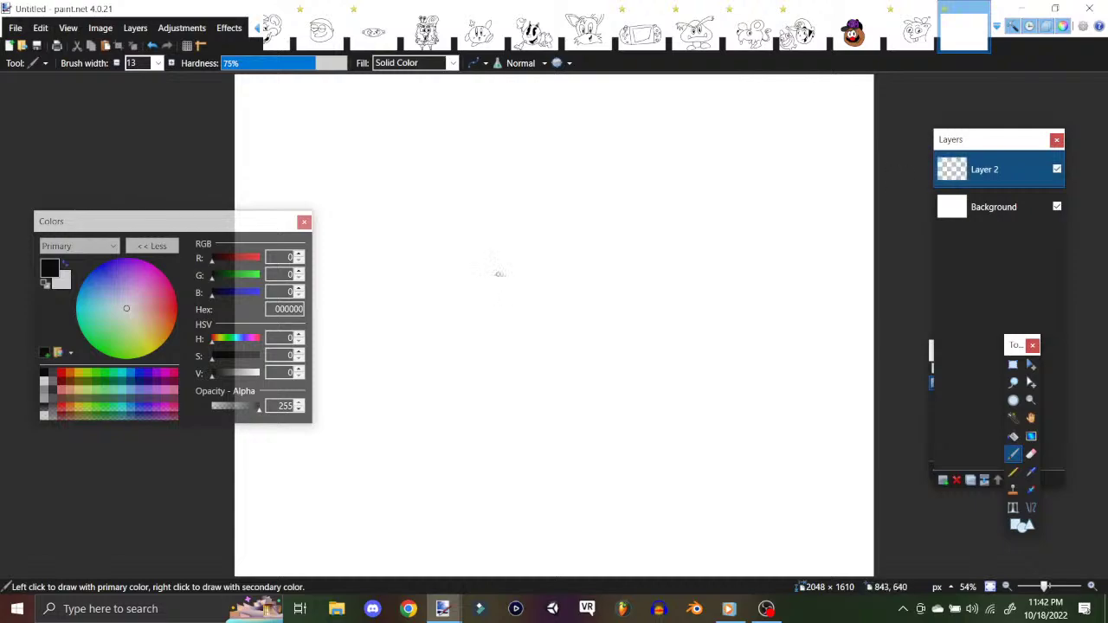
Step: Draw two curved body sides, a tilted flat lid with a dome across their tops, and two eyes with filled pupils and brows inside the dome
left_click_drag(537, 251, 472, 510)
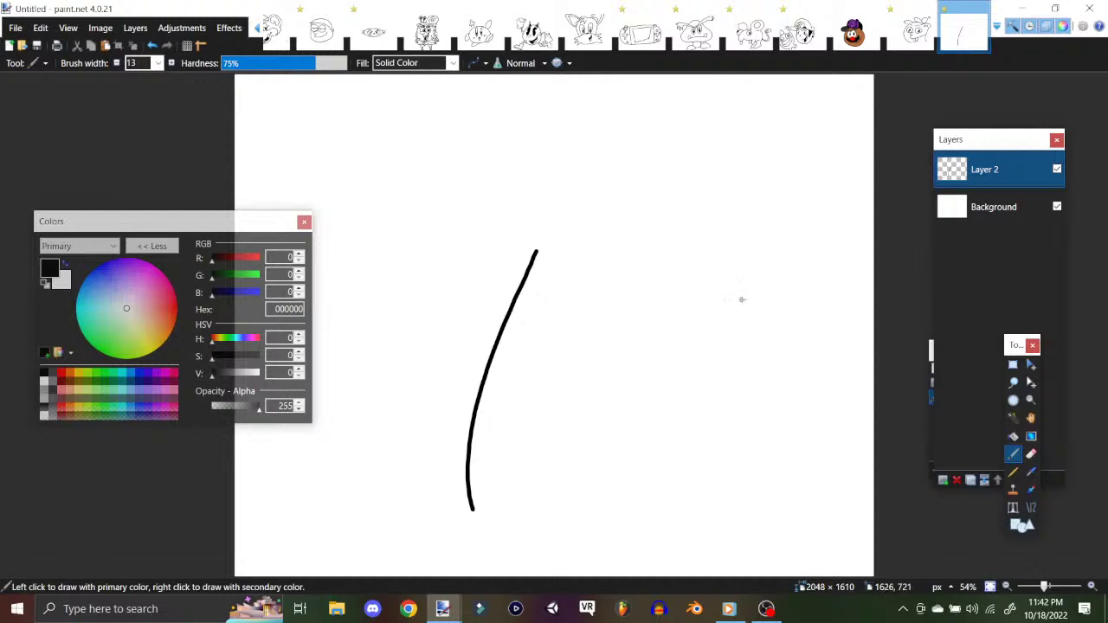
mouse_move(767, 291)
left_mouse_down()
mouse_move(740, 341)
mouse_move(715, 498)
left_mouse_up()
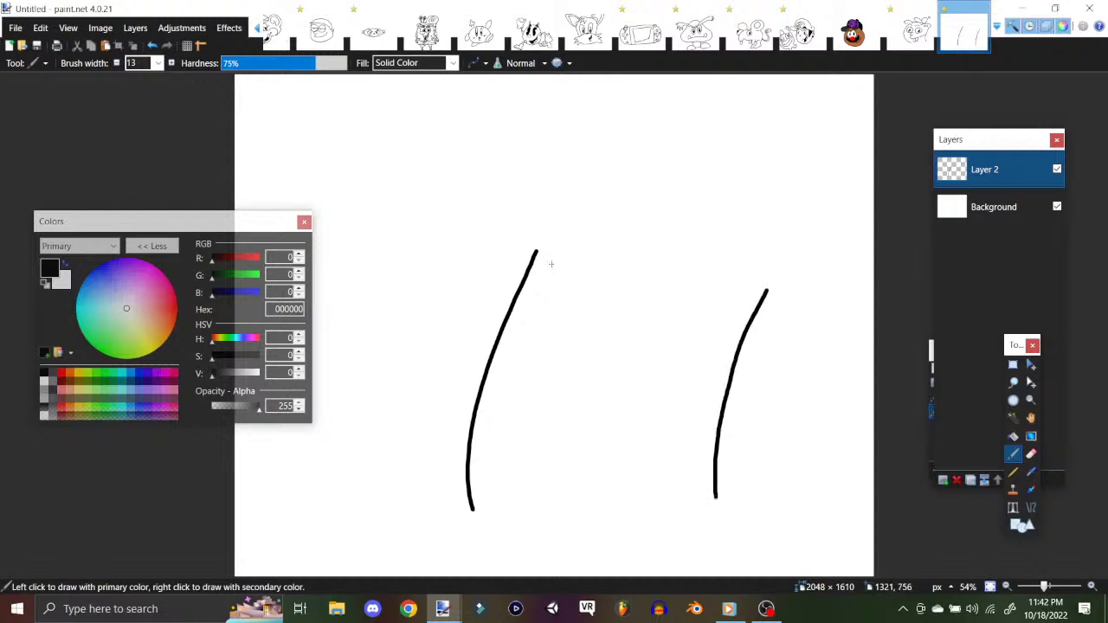
left_click_drag(509, 243, 790, 292)
mouse_move(510, 243)
left_mouse_down()
mouse_move(513, 221)
mouse_move(588, 228)
mouse_move(639, 196)
mouse_move(706, 223)
mouse_move(704, 236)
mouse_move(734, 252)
mouse_move(798, 268)
mouse_move(795, 295)
left_mouse_up()
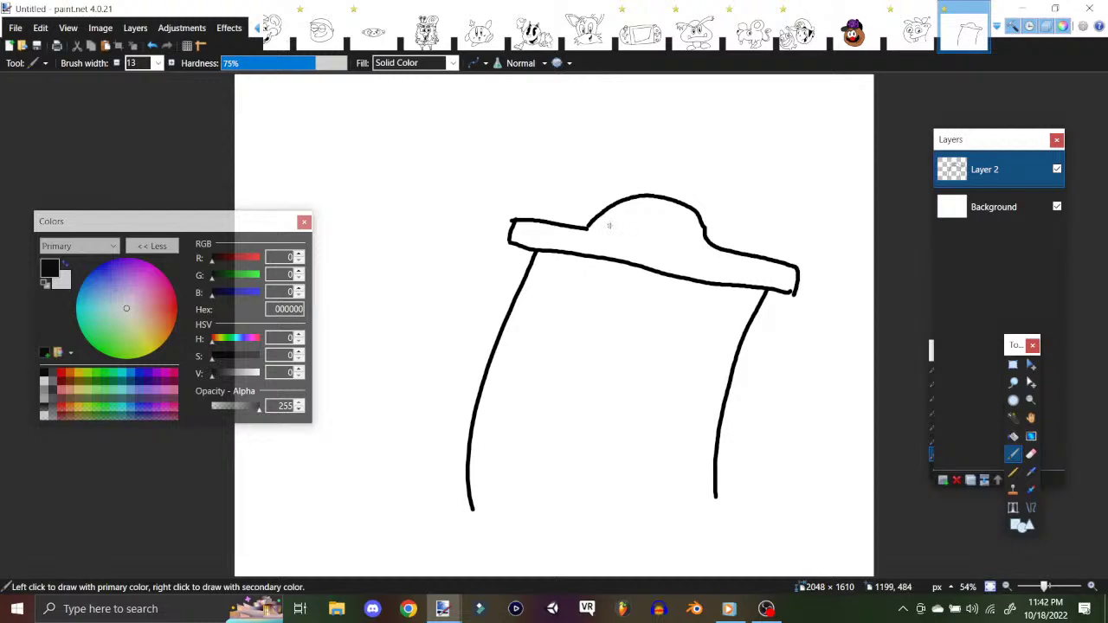
mouse_move(618, 217)
left_mouse_down()
mouse_move(683, 228)
mouse_move(625, 232)
mouse_move(672, 227)
mouse_move(661, 237)
left_mouse_up()
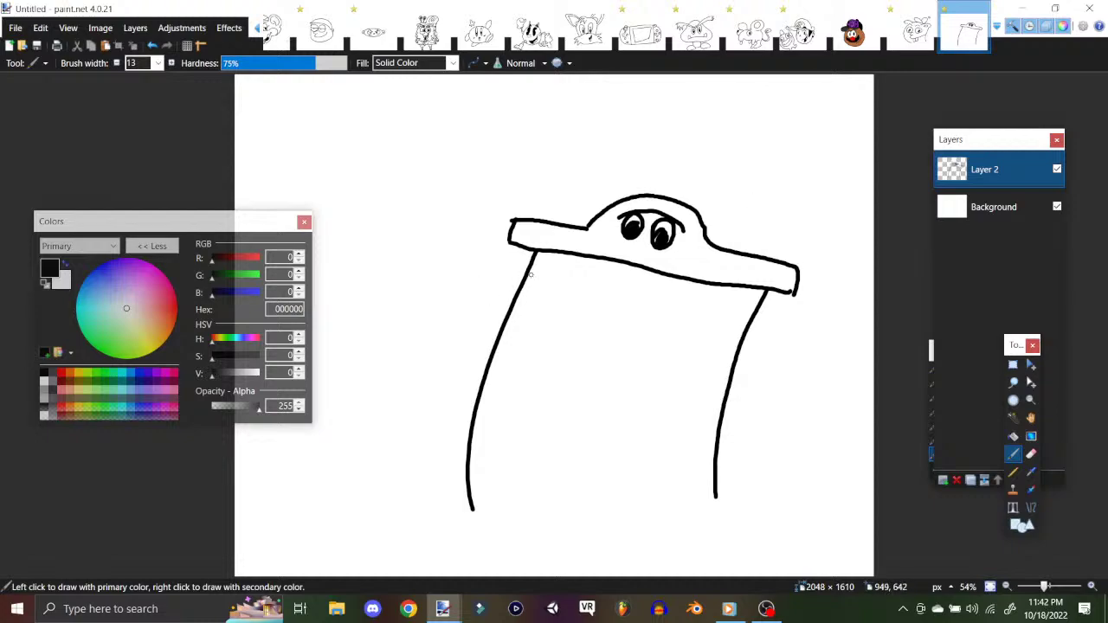
Step: Create another 2048 by 1610 pixel image for the next character and add a new layer to it
left_click(41, 27)
mouse_move(16, 28)
left_click(36, 47)
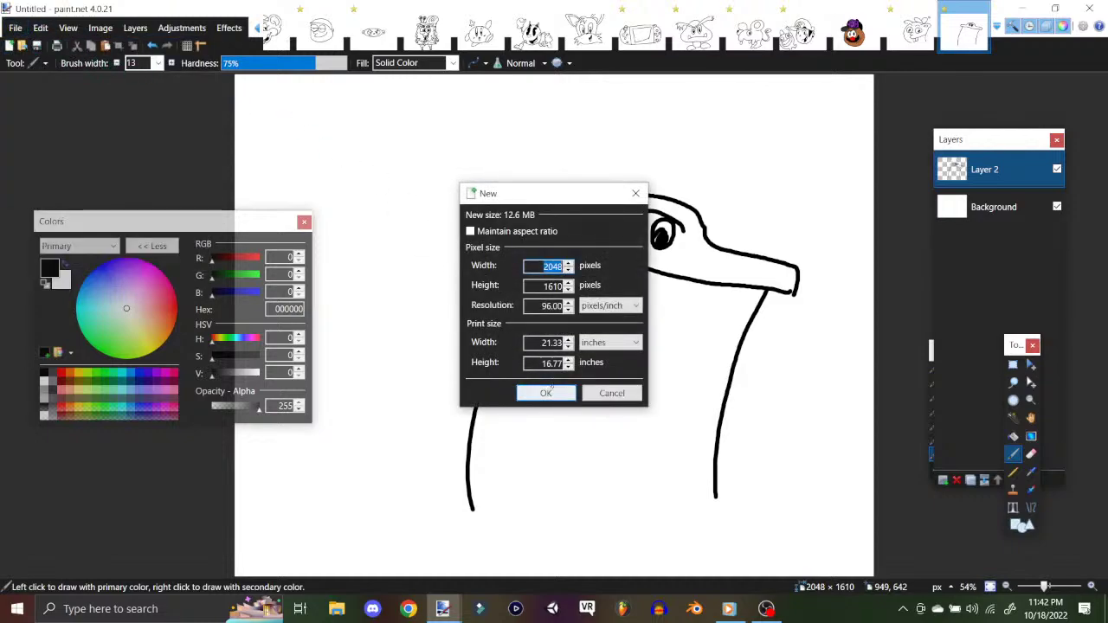
left_click(562, 393)
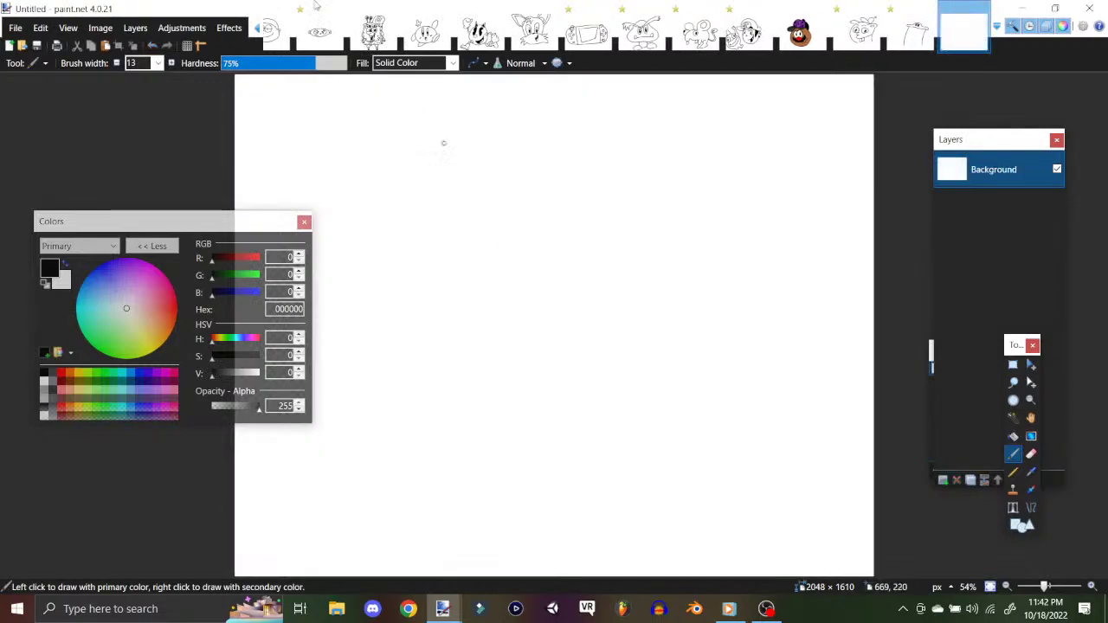
left_click(99, 27)
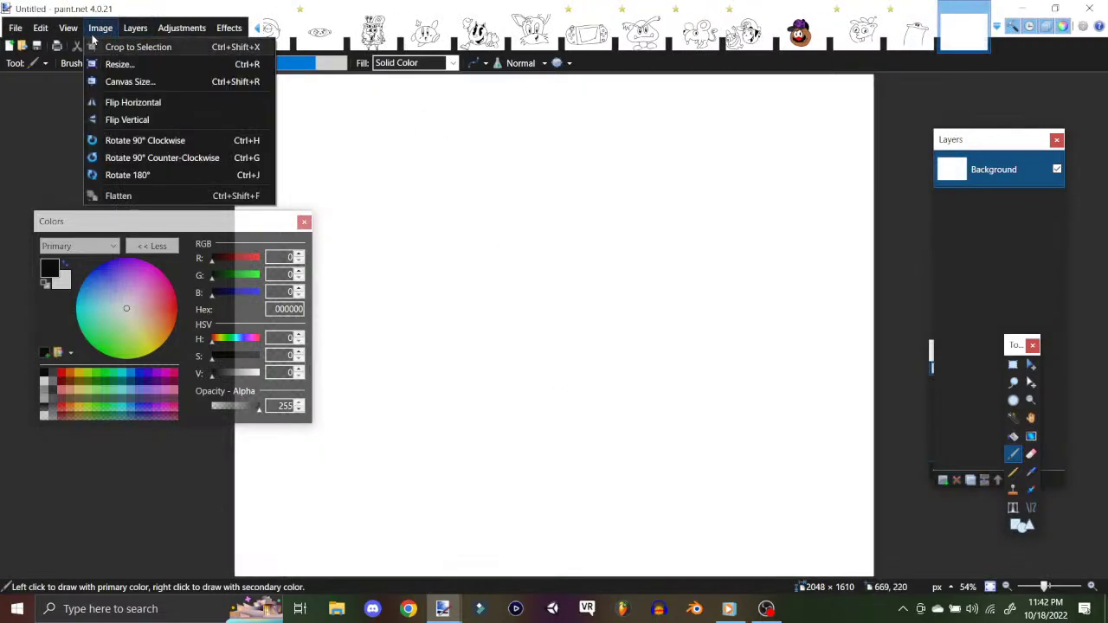
left_click(135, 28)
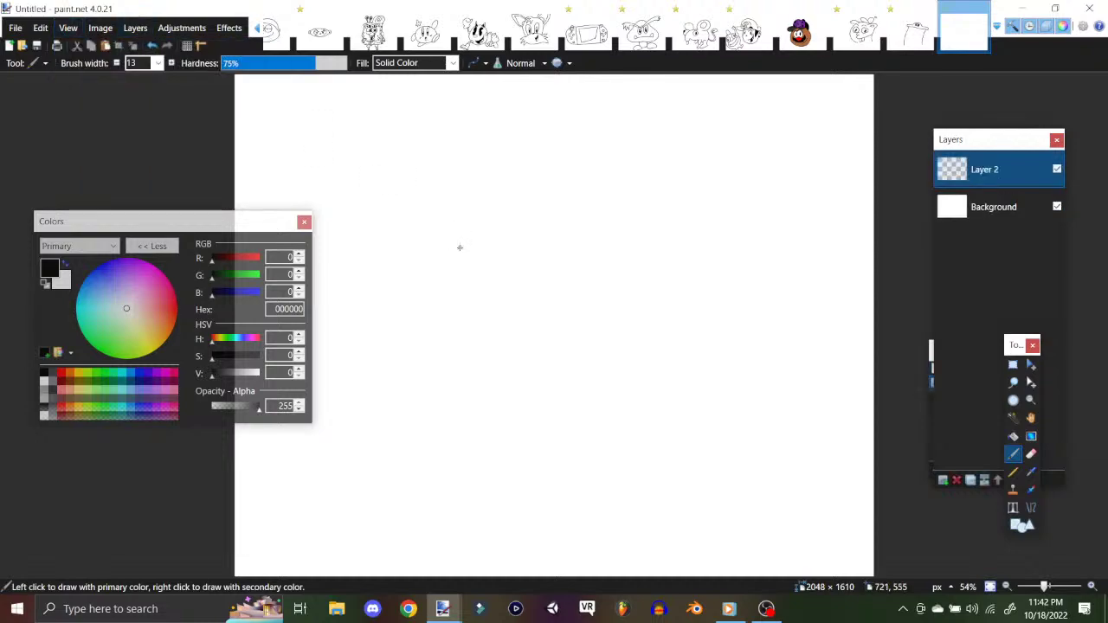
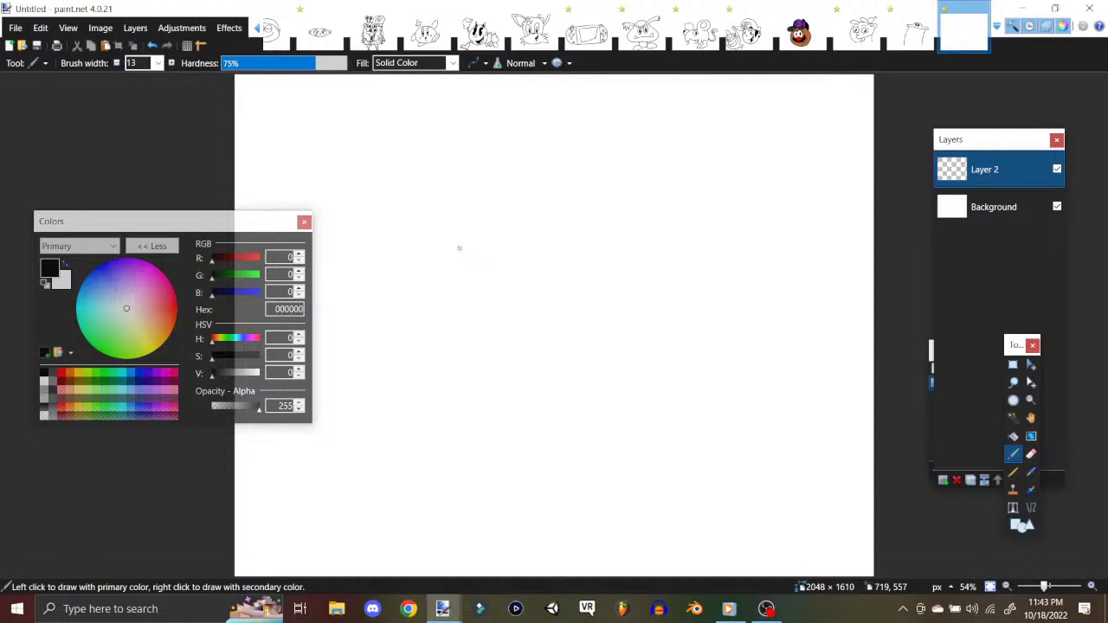
Step: Draw a swept hair or cap outline with pointed front tips and a sideburn, and close the rounded face beneath it
mouse_move(421, 333)
left_mouse_down()
mouse_move(628, 283)
mouse_move(665, 290)
mouse_move(517, 240)
mouse_move(597, 226)
mouse_move(535, 232)
mouse_move(602, 203)
mouse_move(420, 225)
mouse_move(352, 269)
mouse_move(327, 354)
mouse_move(351, 443)
mouse_move(397, 480)
mouse_move(426, 323)
mouse_move(412, 355)
mouse_move(430, 443)
mouse_move(393, 397)
left_mouse_up()
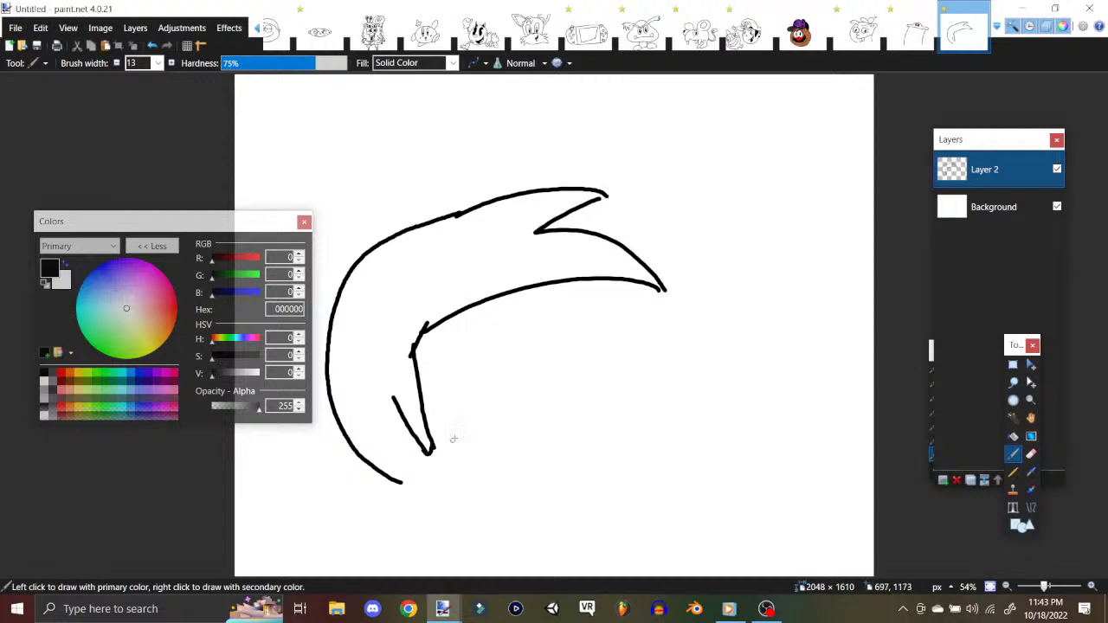
left_click_drag(398, 483, 418, 486)
left_click_drag(430, 444, 435, 499)
mouse_move(601, 278)
left_mouse_down()
mouse_move(642, 374)
mouse_move(602, 440)
mouse_move(530, 489)
mouse_move(439, 509)
left_mouse_up()
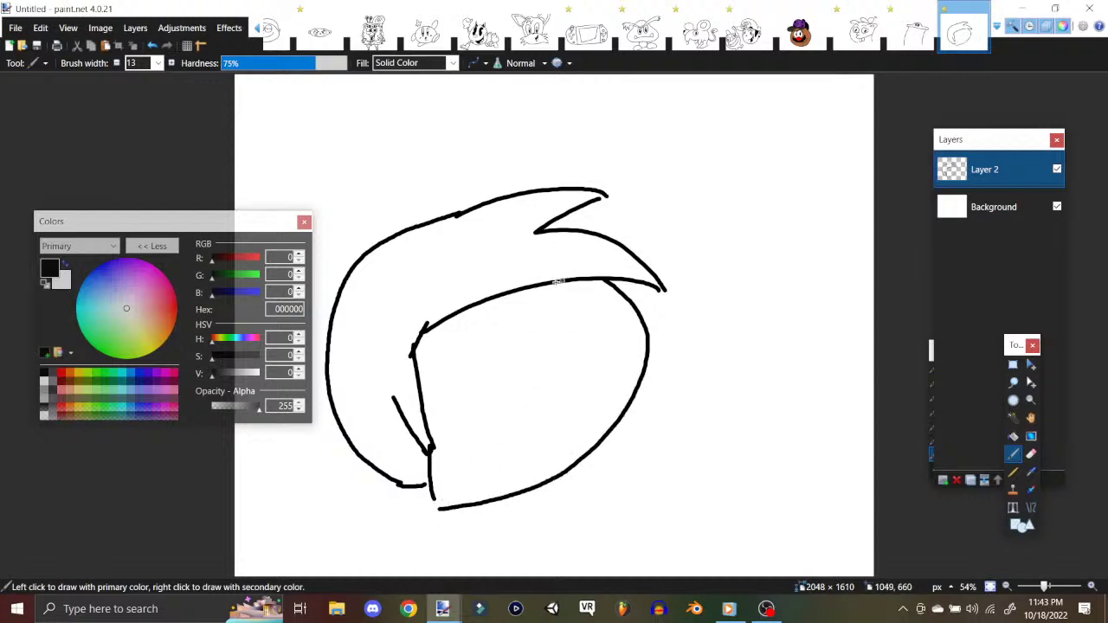
Step: Draw a curved nose and smile with two front teeth, and a two-lobed tuft with a small oval beside it above the head
mouse_move(594, 359)
left_mouse_down()
mouse_move(625, 362)
mouse_move(604, 379)
left_mouse_up()
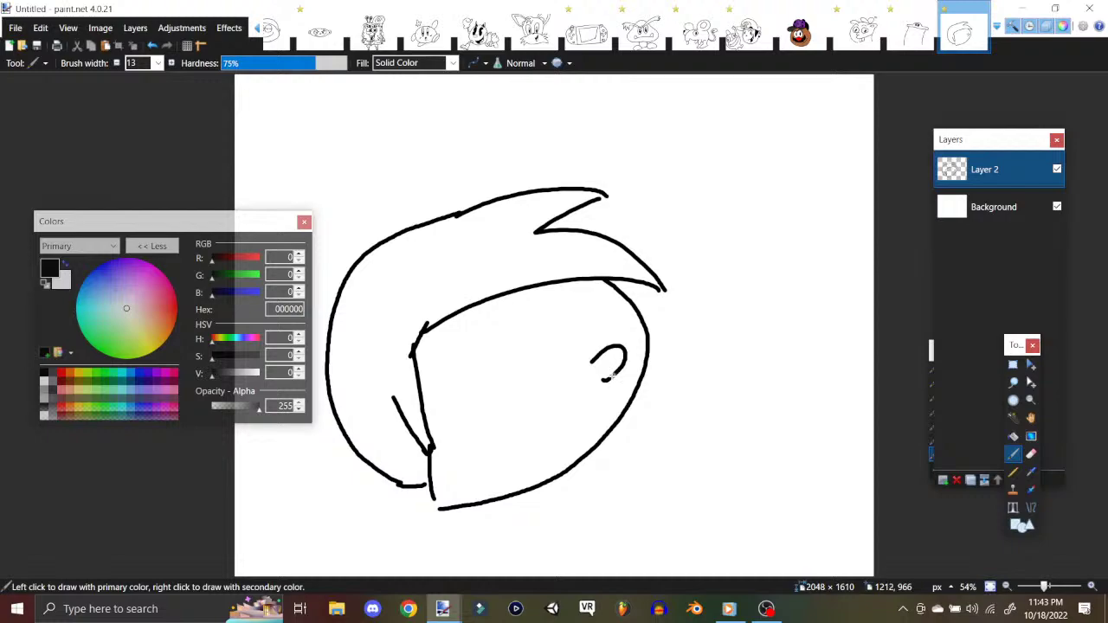
mouse_move(613, 372)
left_mouse_down()
mouse_move(562, 414)
mouse_move(491, 376)
left_mouse_up()
mouse_move(578, 411)
left_mouse_down()
mouse_move(609, 426)
mouse_move(609, 402)
mouse_move(596, 403)
mouse_move(595, 438)
left_mouse_up()
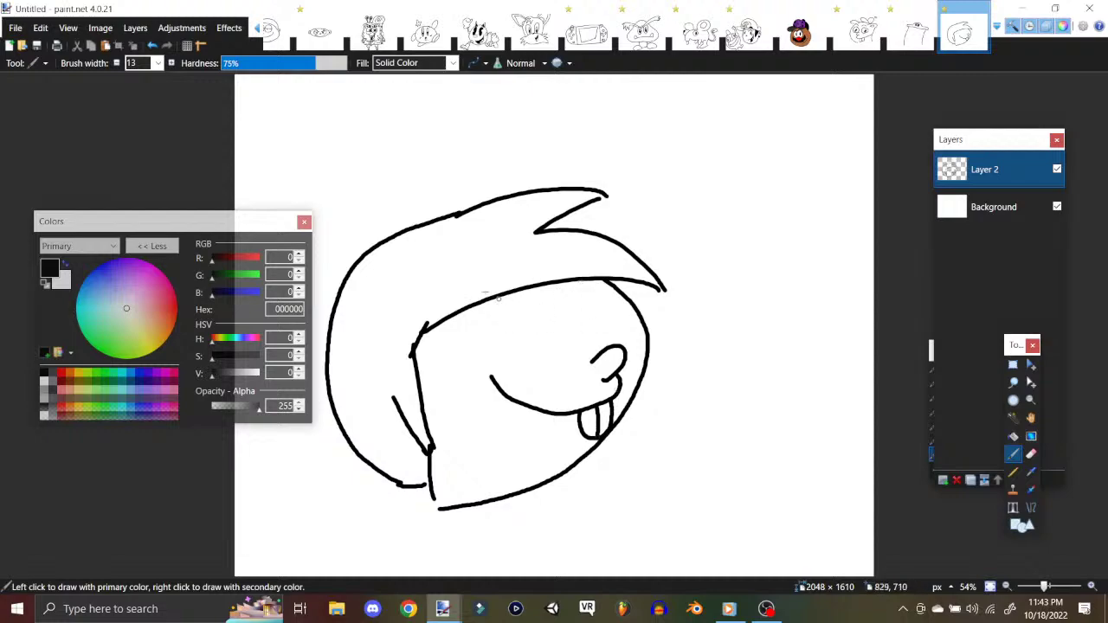
mouse_move(363, 253)
left_mouse_down()
mouse_move(394, 210)
mouse_move(350, 260)
left_mouse_up()
mouse_move(351, 192)
left_mouse_down()
mouse_move(330, 274)
mouse_move(356, 277)
left_mouse_up()
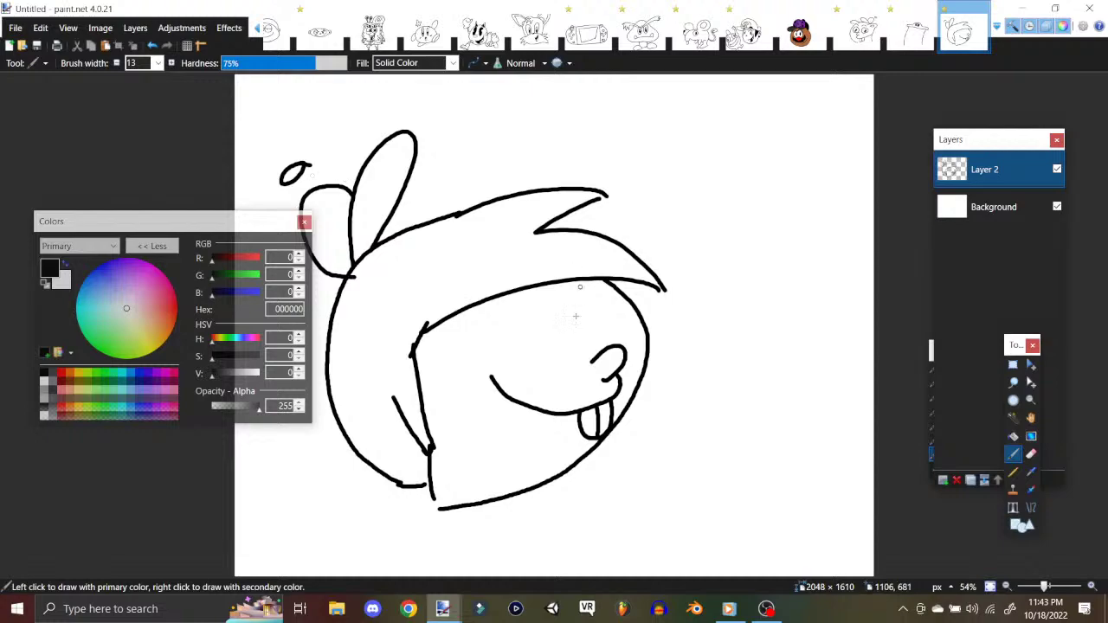
Step: Draw two round eyes with oval pupils outlined inside and a thick, slanted eyebrow outline above each eye
mouse_move(537, 297)
left_mouse_down()
mouse_move(530, 291)
mouse_move(530, 343)
left_mouse_up()
left_click_drag(608, 291, 604, 336)
mouse_move(516, 258)
left_mouse_down()
mouse_move(479, 326)
mouse_move(445, 322)
left_mouse_up()
mouse_move(448, 338)
left_mouse_down()
mouse_move(502, 240)
mouse_move(518, 263)
left_mouse_up()
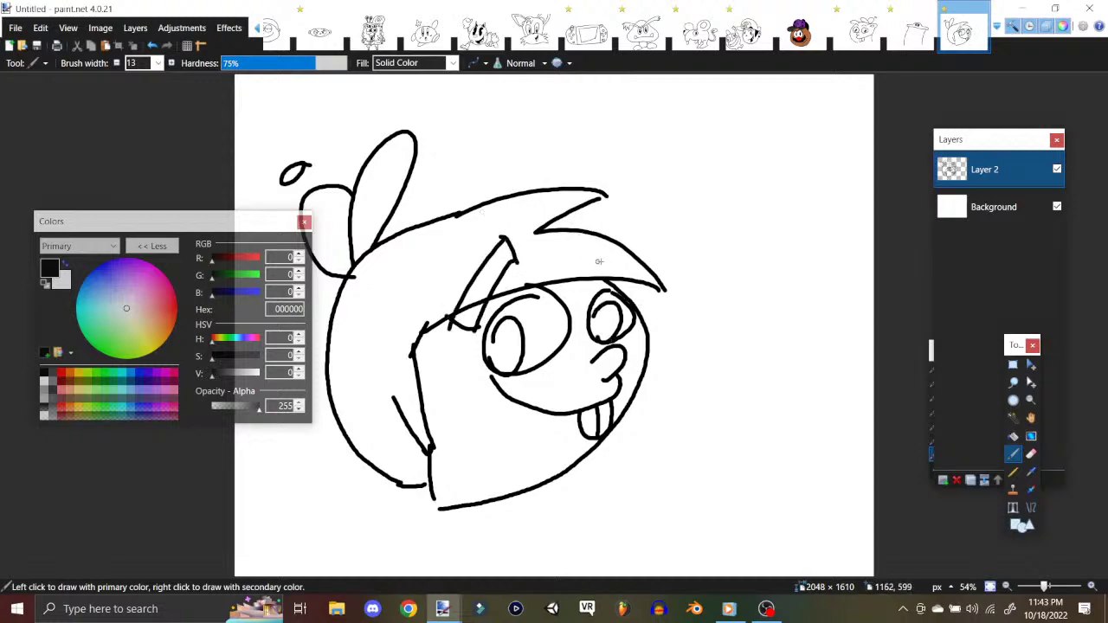
mouse_move(587, 260)
left_mouse_down()
mouse_move(635, 296)
mouse_move(663, 261)
mouse_move(643, 232)
mouse_move(617, 236)
left_mouse_up()
left_click_drag(578, 261, 618, 249)
Step: Erase the pointed sideburn beside the face and draw a round ear with an inner curve in its place
left_click(1022, 426)
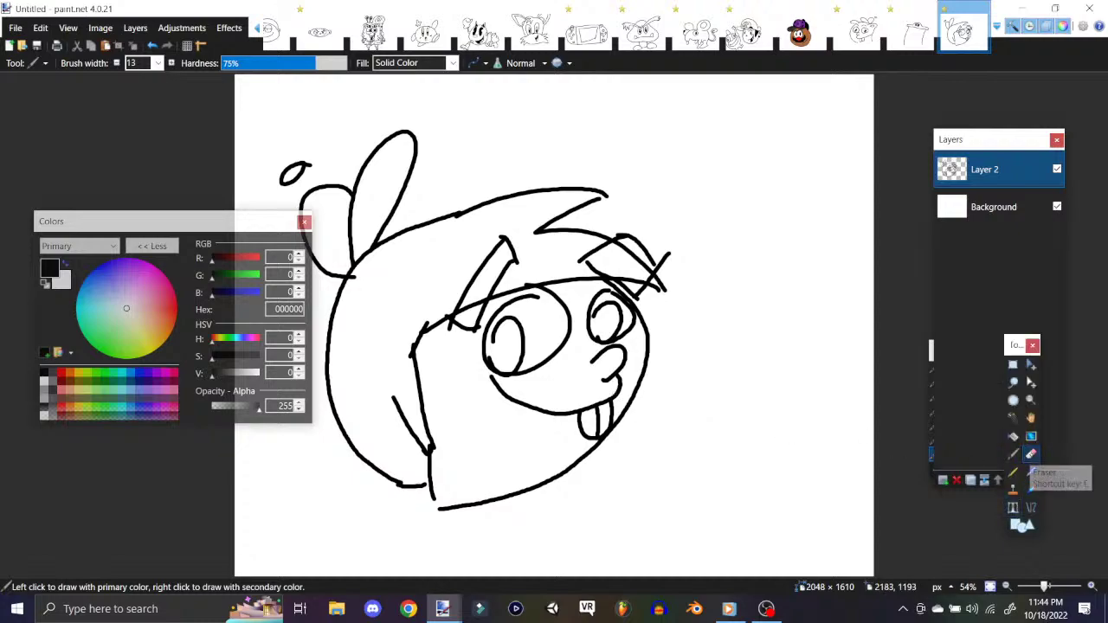
left_click(1026, 480)
mouse_move(431, 428)
left_mouse_down()
mouse_move(426, 450)
mouse_move(398, 419)
mouse_move(428, 455)
left_mouse_up()
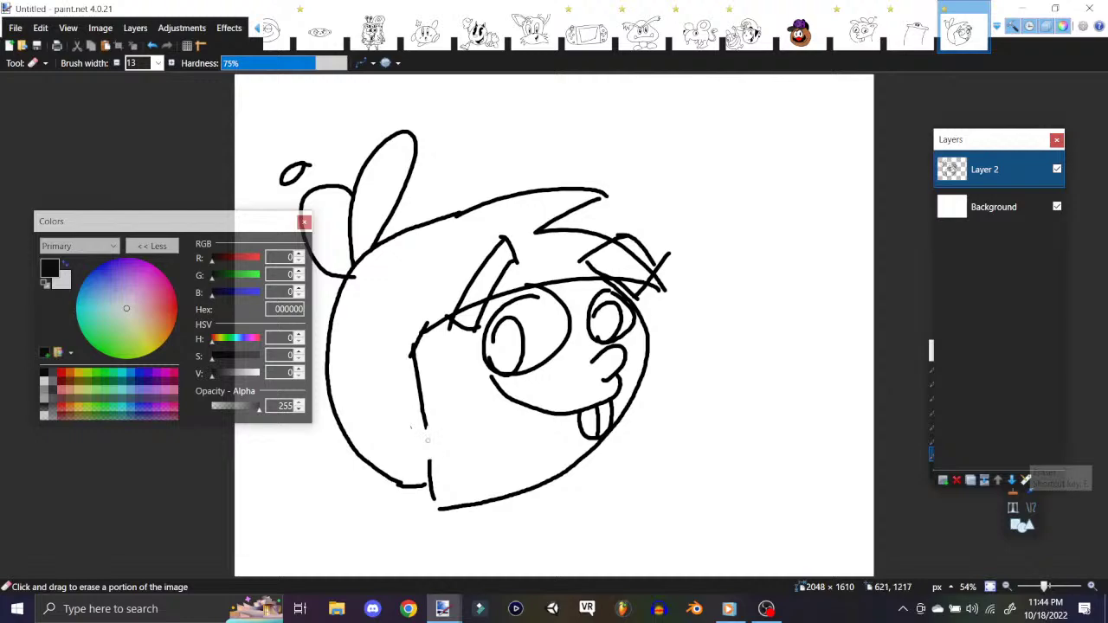
mouse_move(1024, 494)
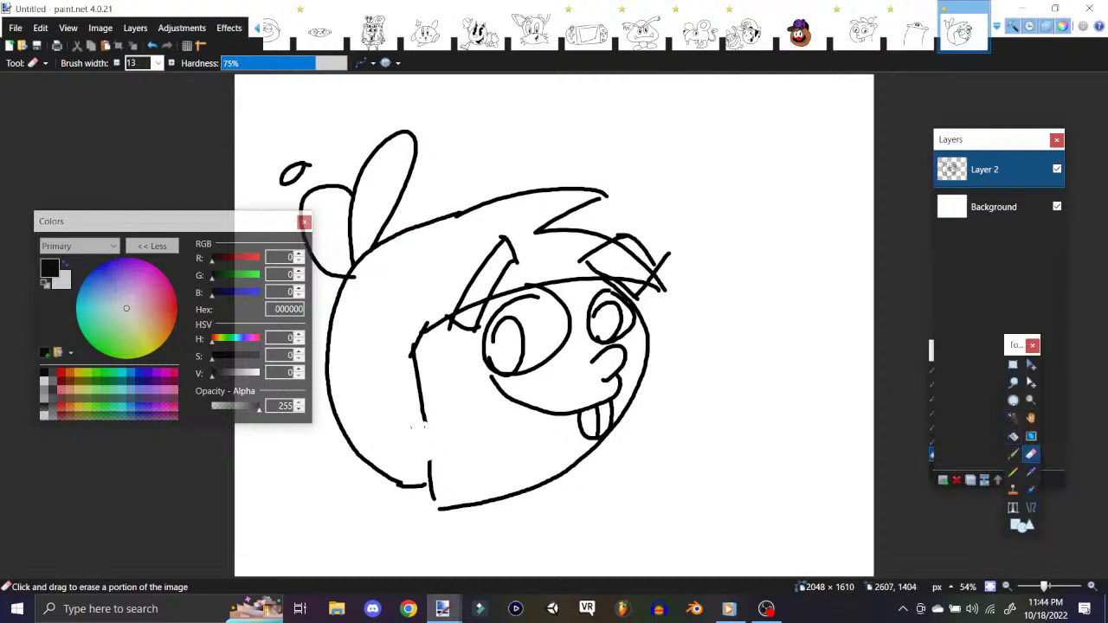
left_click(1014, 453)
mouse_move(424, 424)
left_mouse_down()
mouse_move(376, 460)
mouse_move(430, 475)
mouse_move(414, 433)
mouse_move(419, 458)
mouse_move(418, 447)
left_mouse_up()
key("ctrl+z")
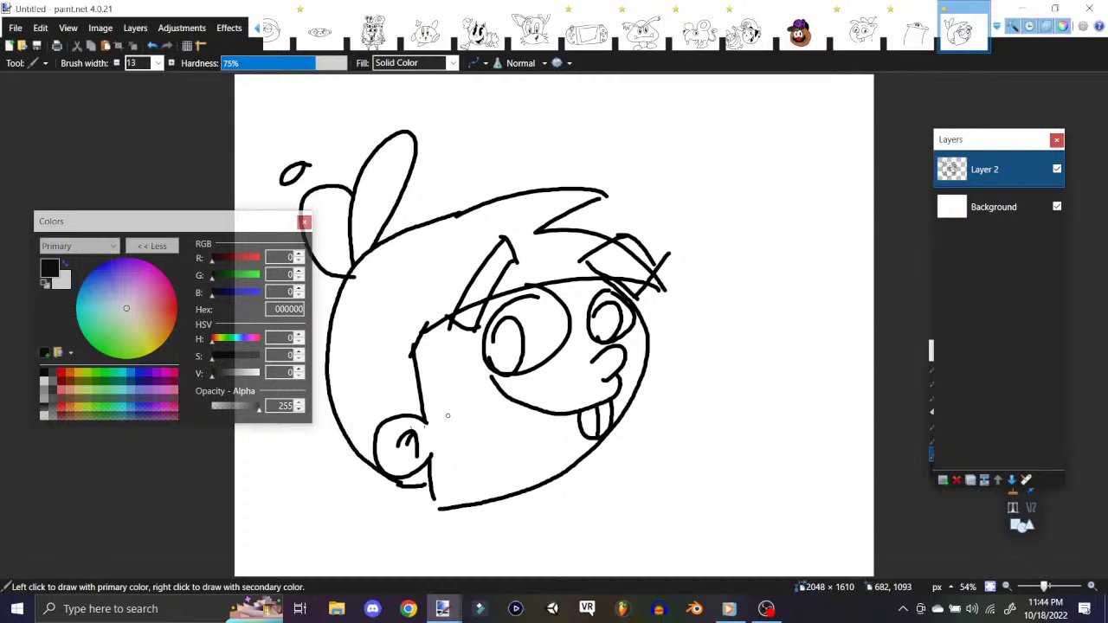
Step: Open the VT drawing from the Drawings folder
left_click(16, 27)
key("Escape")
key("ctrl+o")
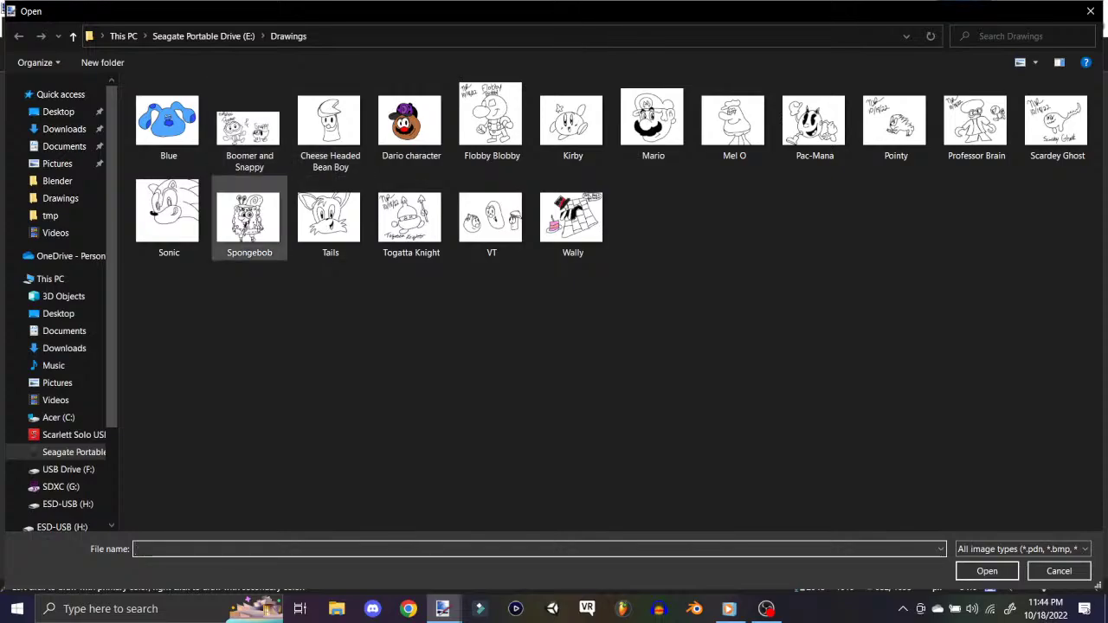
double_click(491, 217)
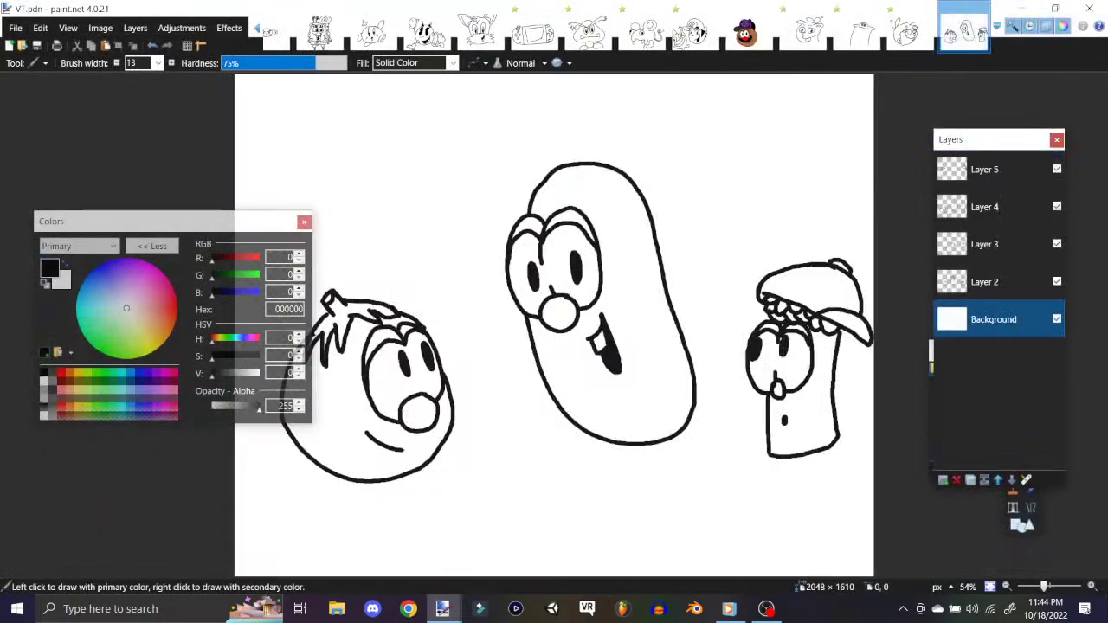
Step: Review the open drawings in reverse order, from the VT drawing back to the Spongebob drawing
key("ctrl+shift+Tab")
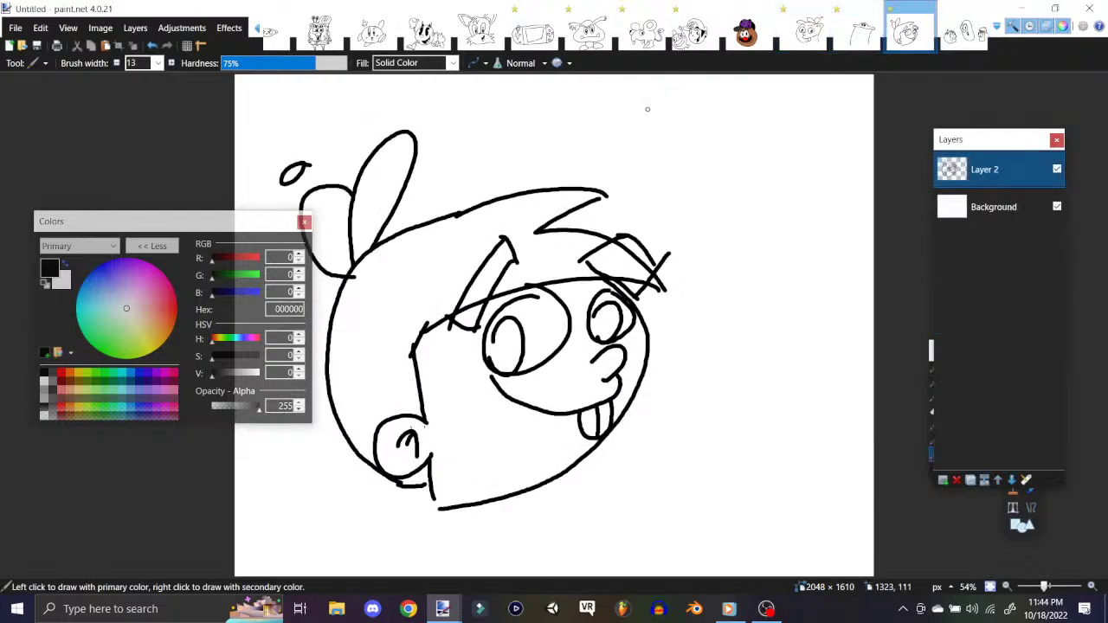
key("ctrl+shift+Tab")
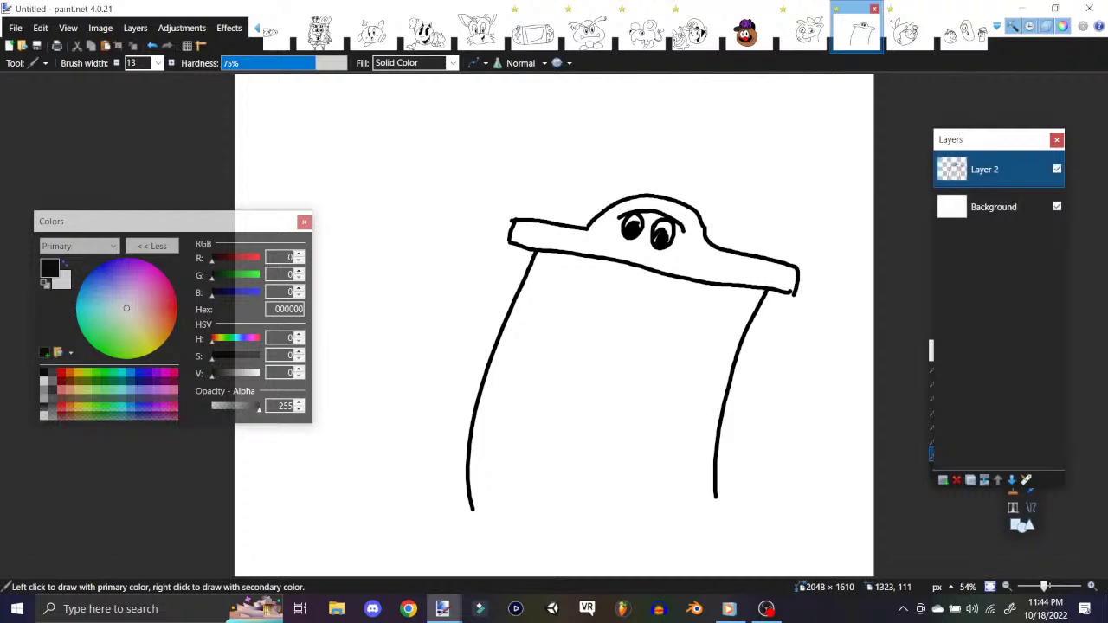
key("ctrl+shift+Tab")
key("ctrl+shift+Tab")
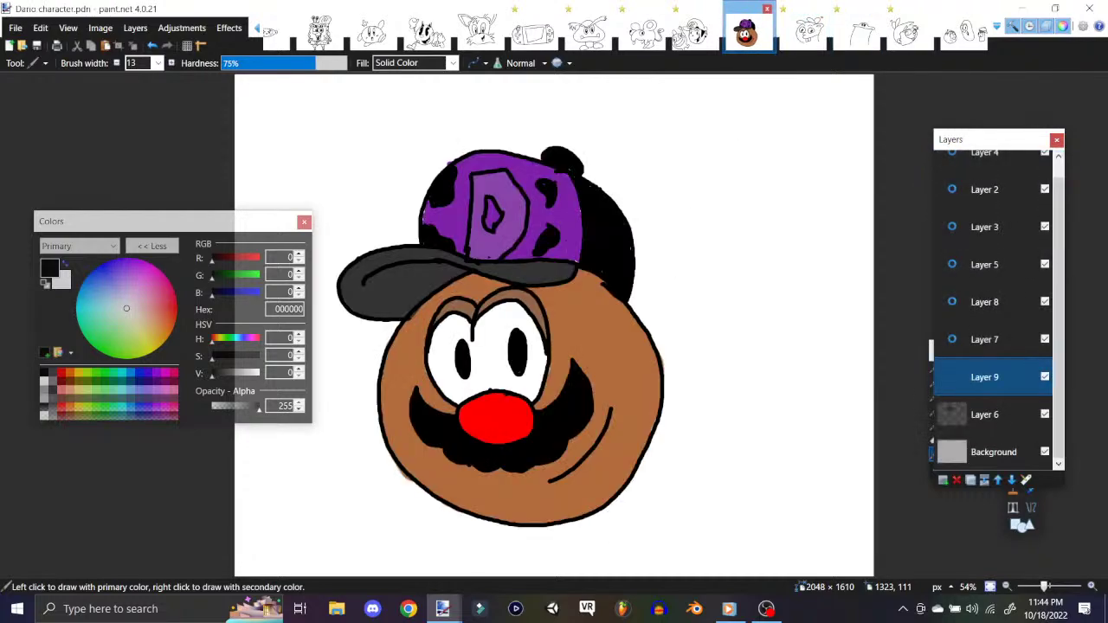
key("ctrl+shift+Tab")
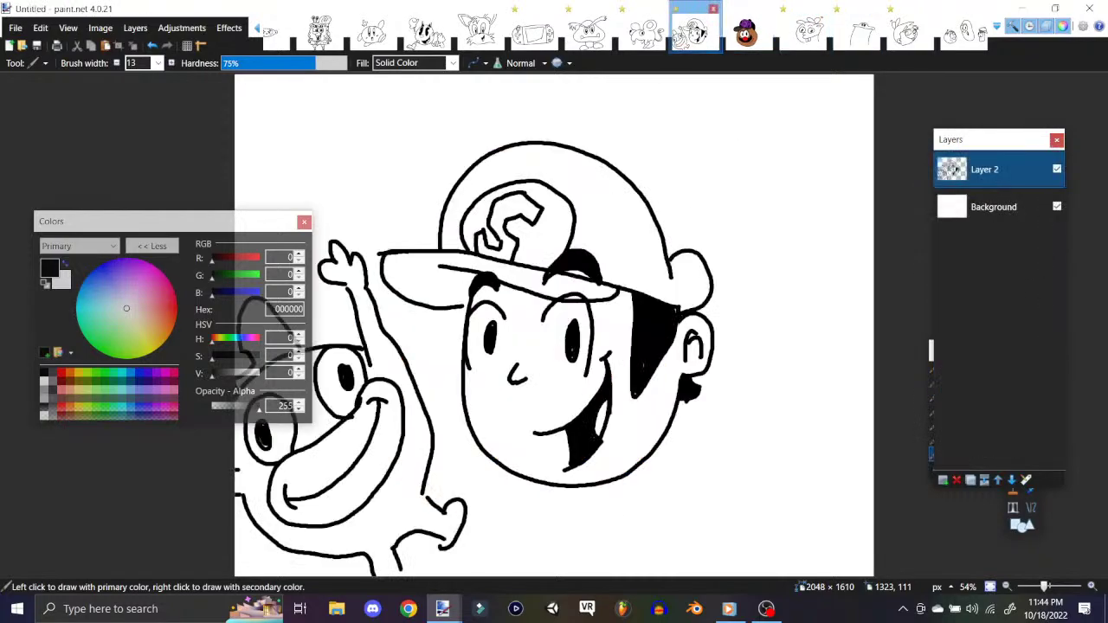
key("ctrl+shift+Tab")
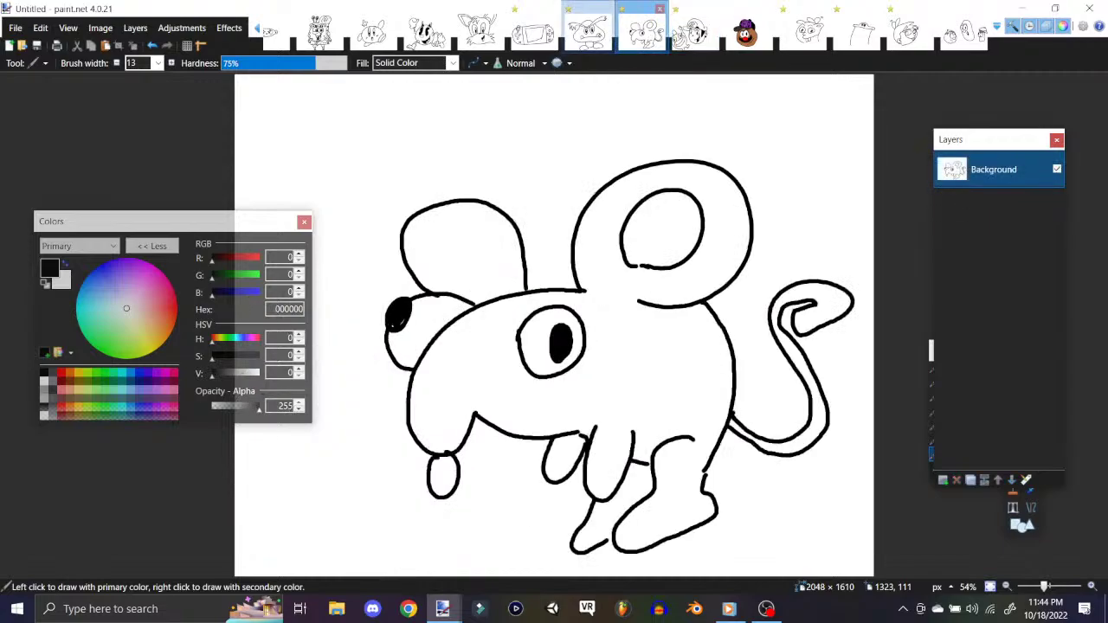
key("ctrl+shift+Tab")
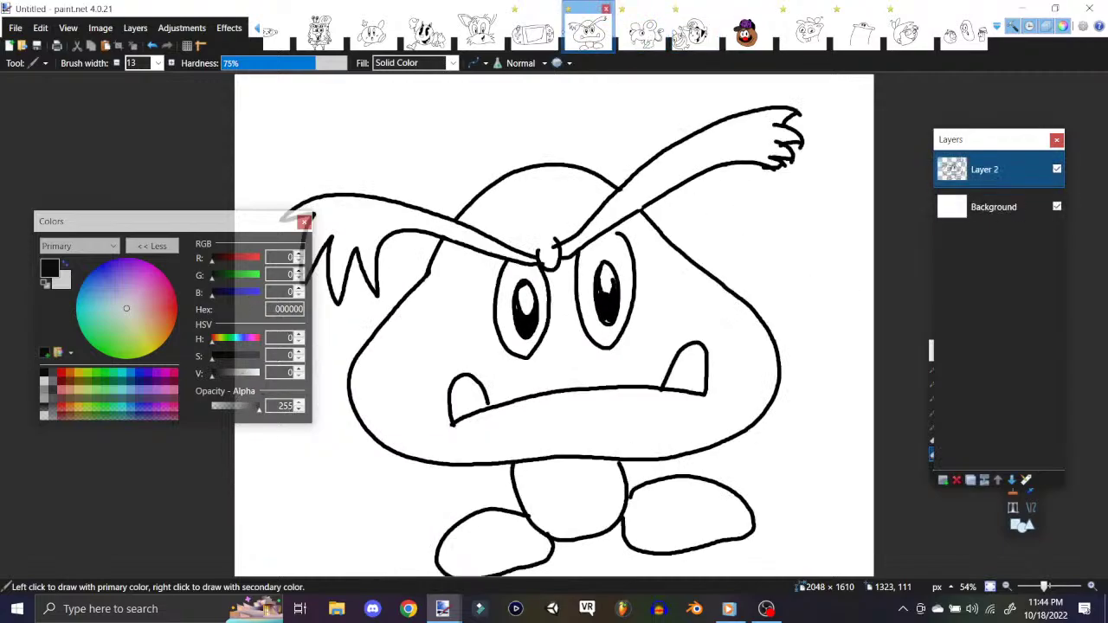
key("ctrl+shift+Tab")
key("ctrl+shift+Tab")
key("ctrl+shift+Tab")
key("ctrl+shift+Tab")
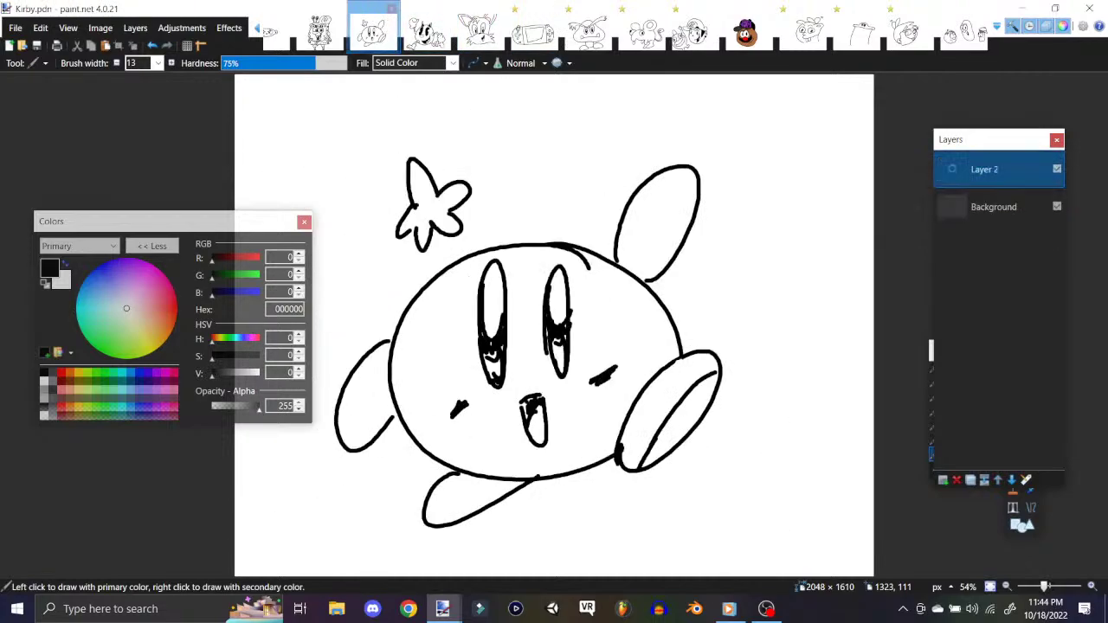
key("ctrl+shift+Tab")
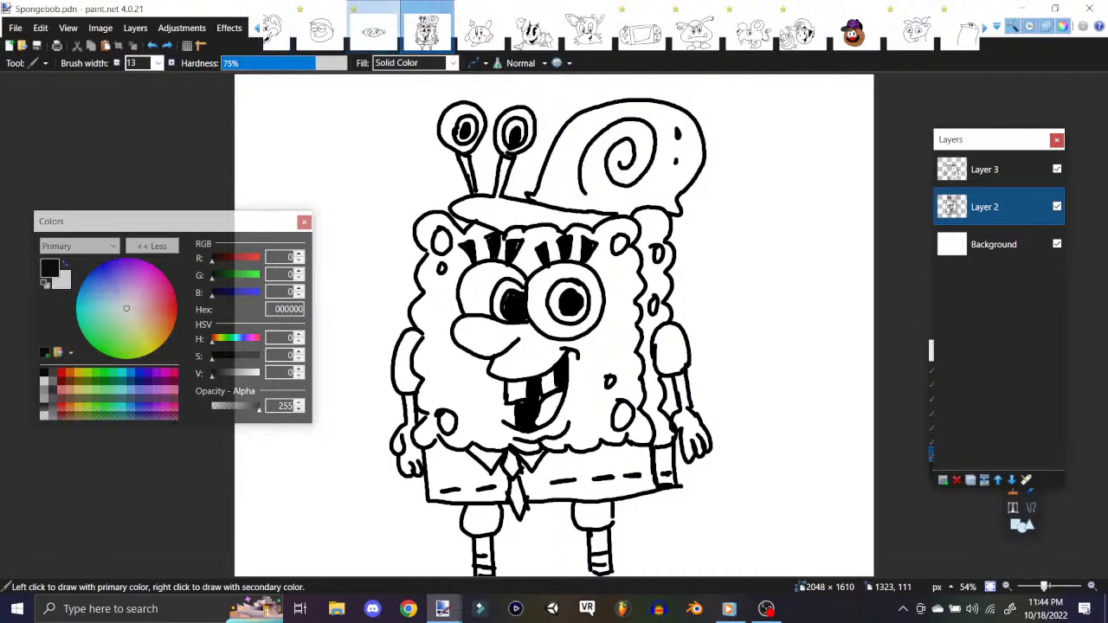
Step: Review the earlier drawings, from the wide oval face with small ears back to the Ponty drawing
left_click(374, 31)
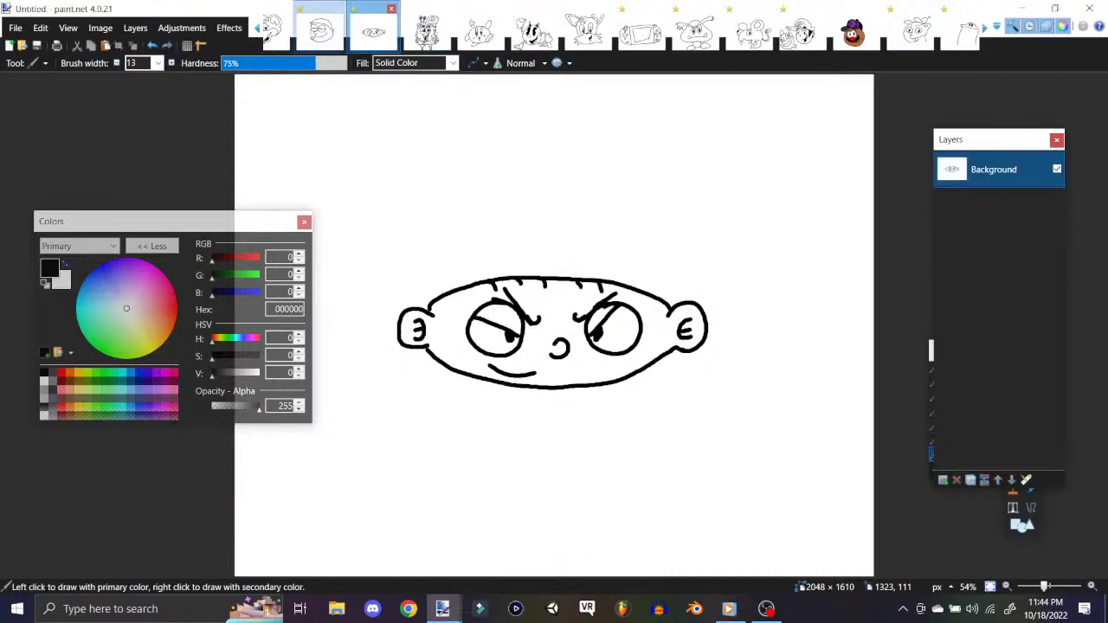
left_click(321, 30)
left_click(257, 28)
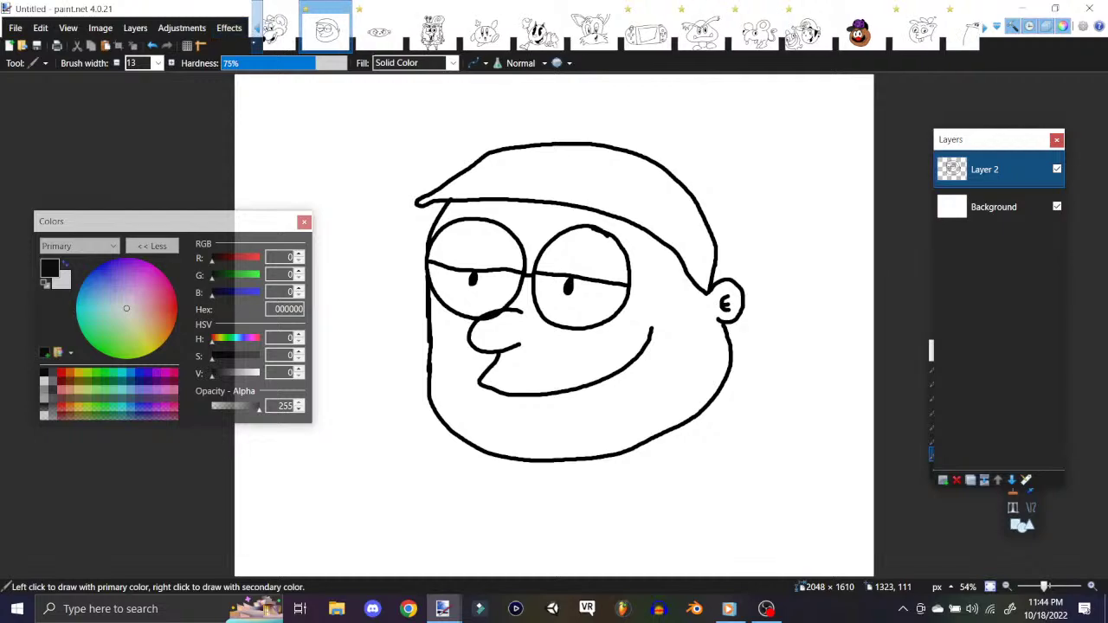
left_click(320, 31)
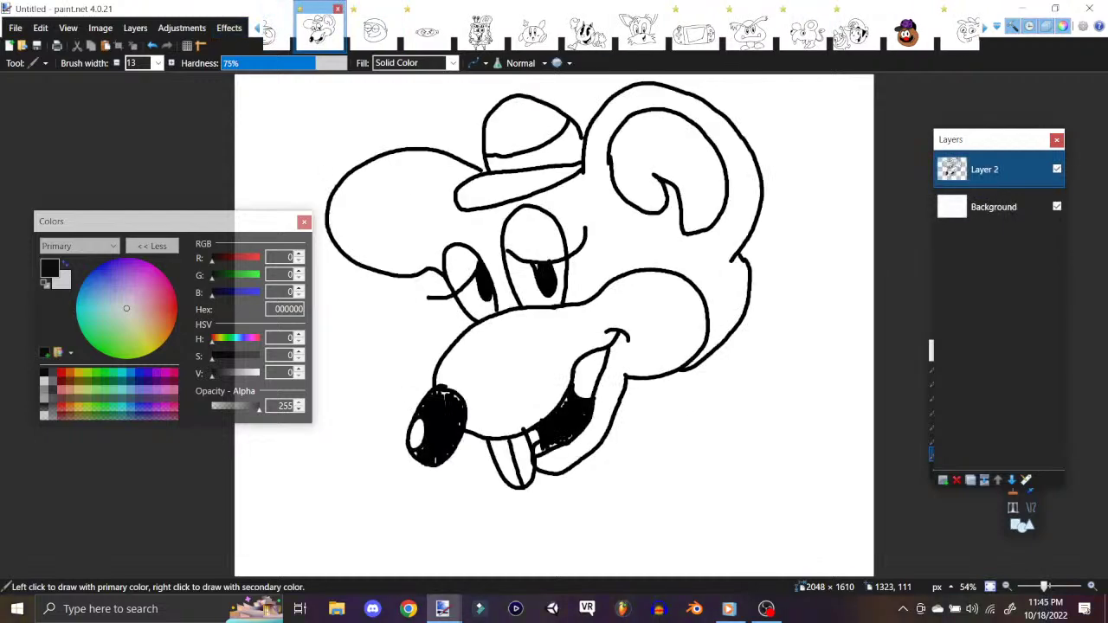
left_click(257, 28)
left_click(257, 27)
left_click(257, 28)
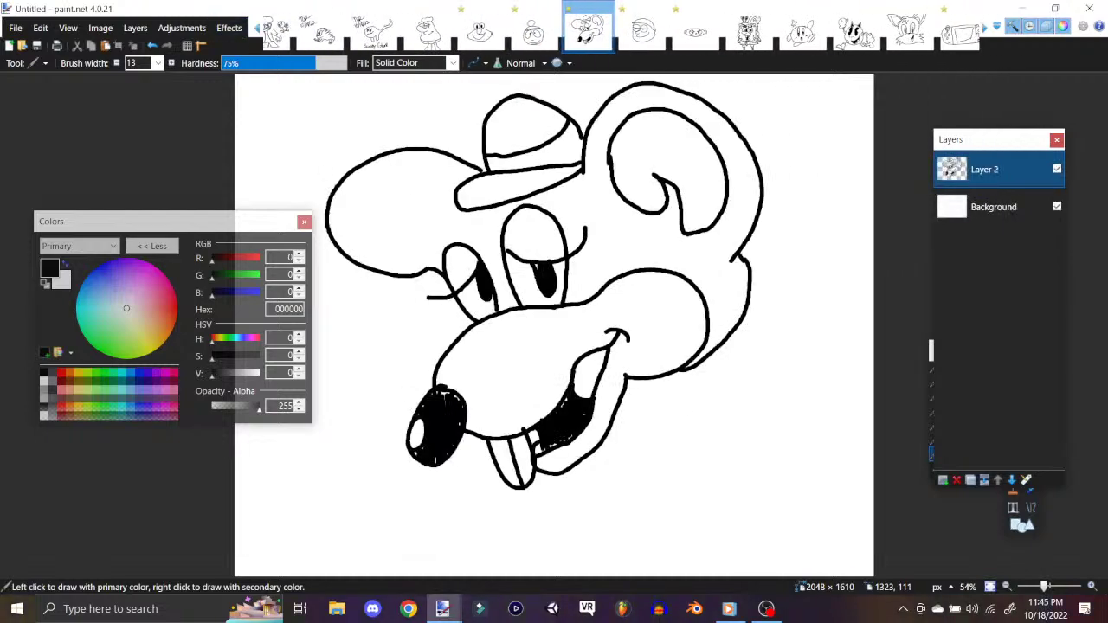
left_click(533, 31)
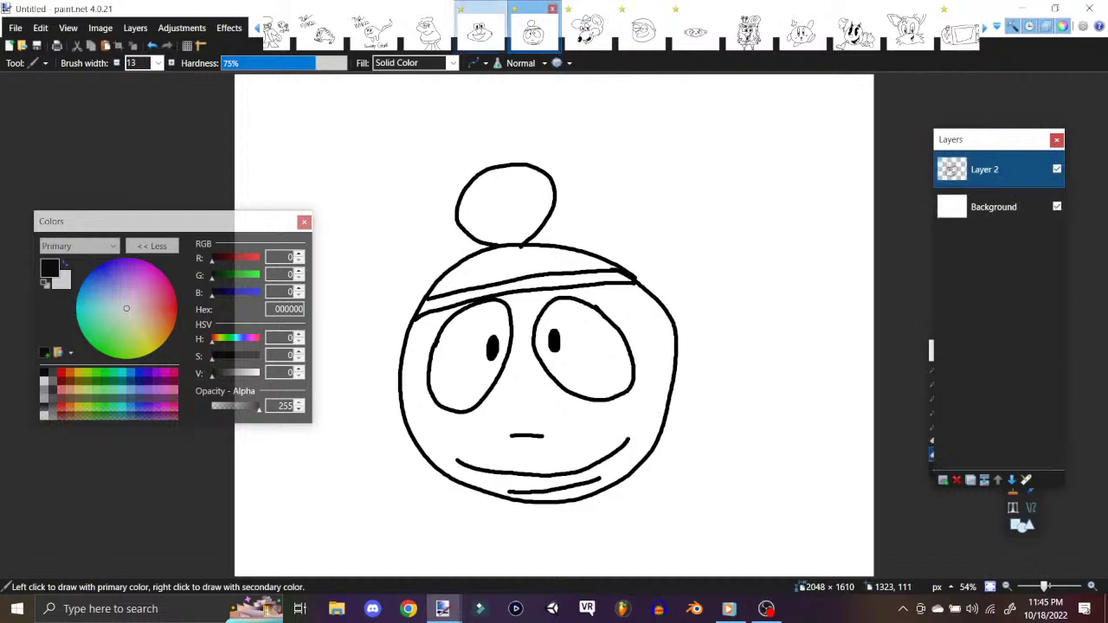
left_click(481, 31)
left_click(427, 32)
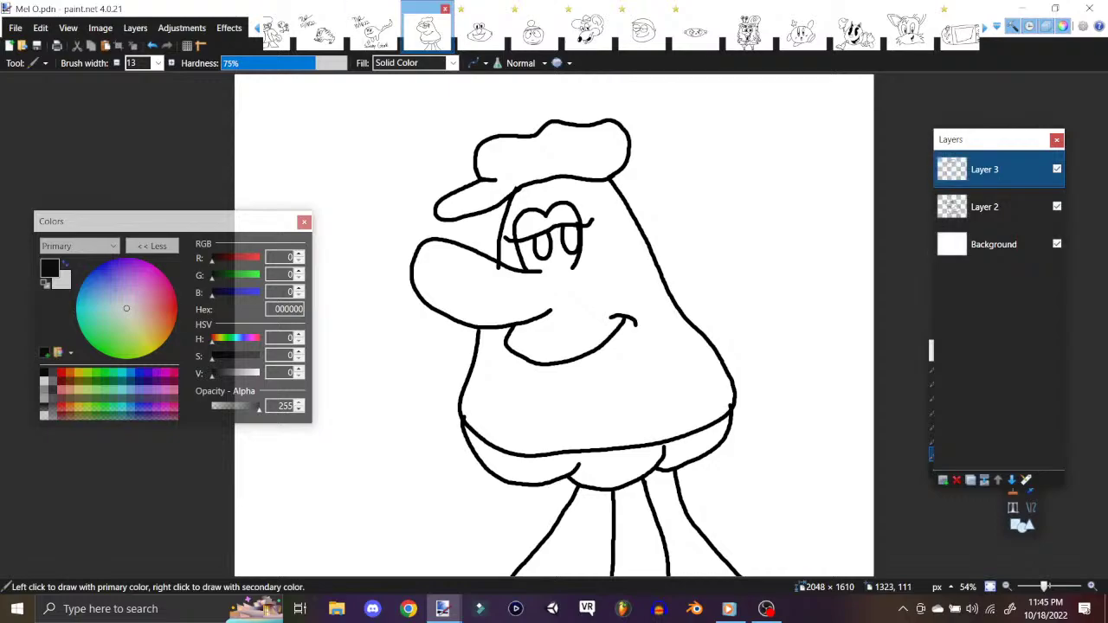
left_click(374, 31)
left_click(323, 31)
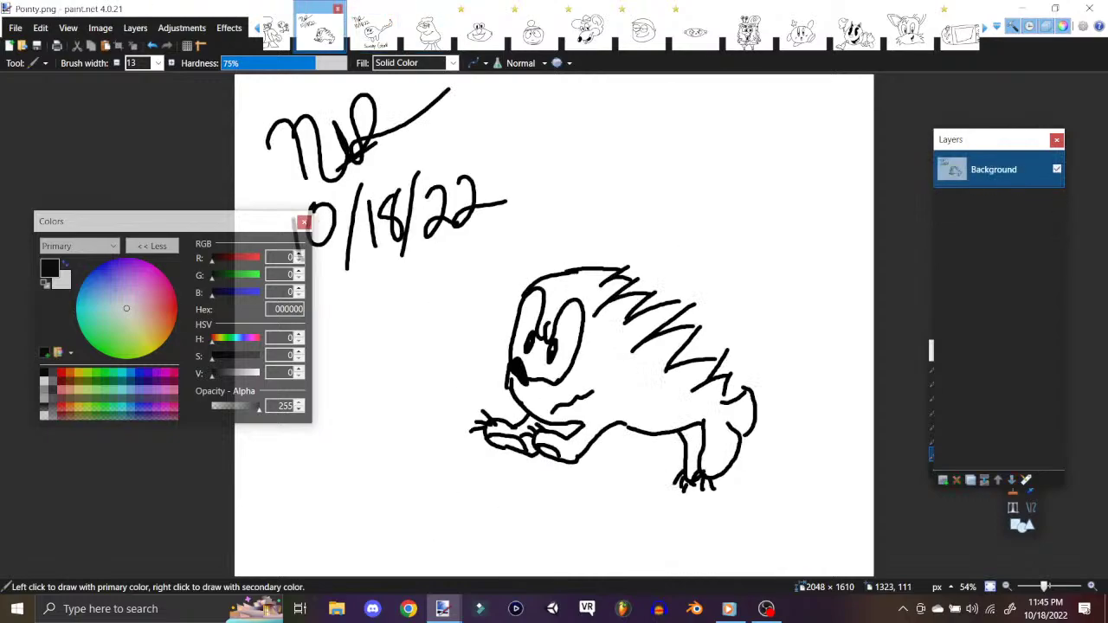
Step: Review the remaining drawings, from Professor Brain back to the first one, the mustached character in the M cap
left_click(275, 32)
left_click(257, 27)
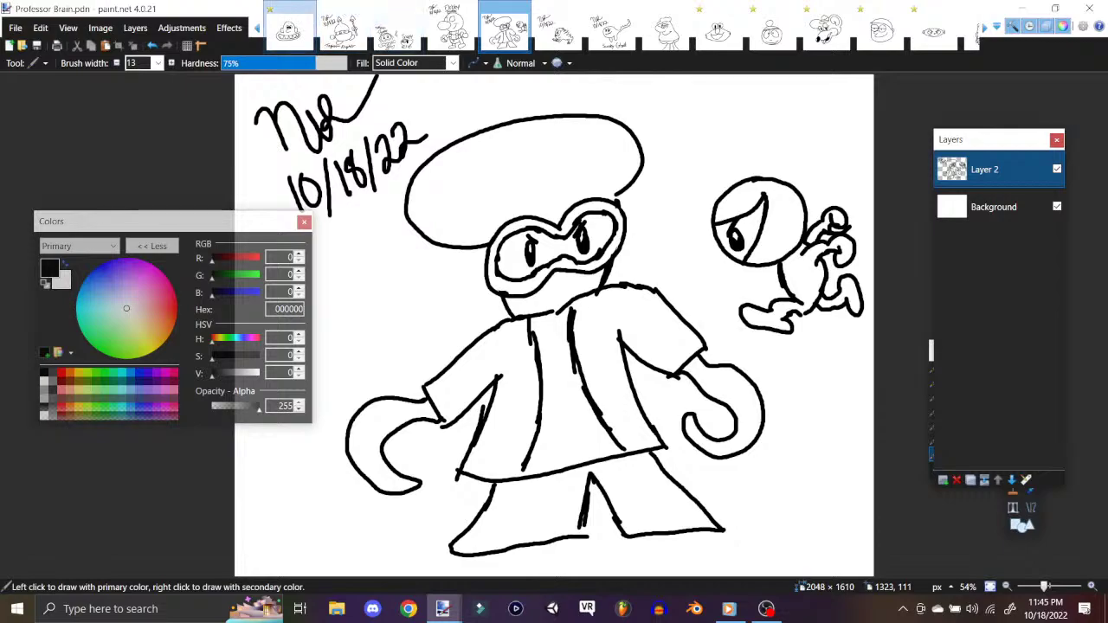
left_click(288, 28)
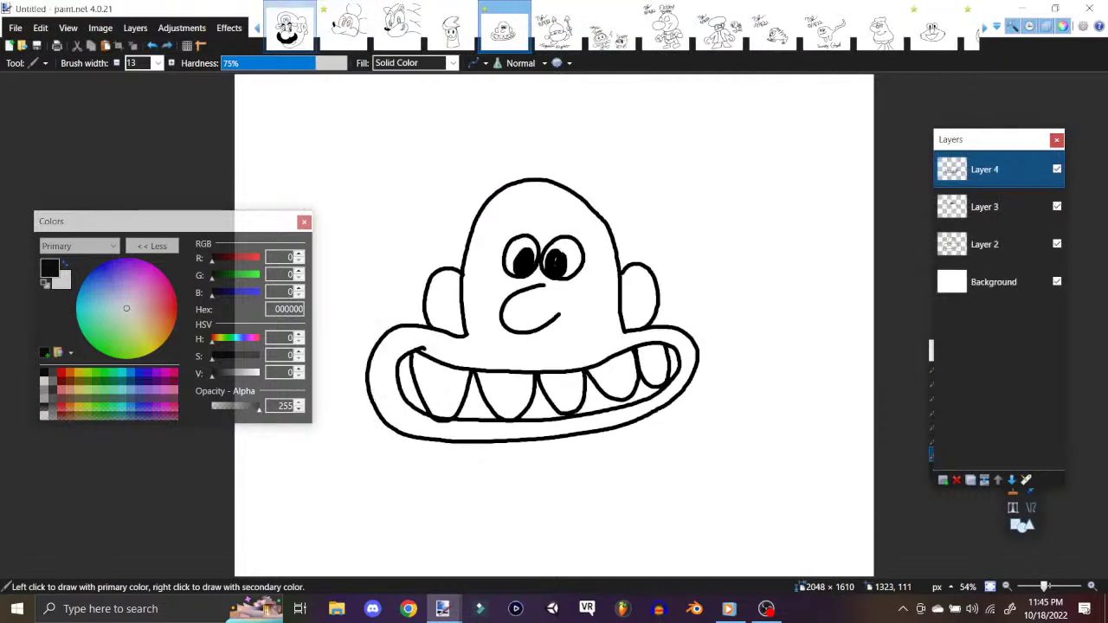
left_click(451, 27)
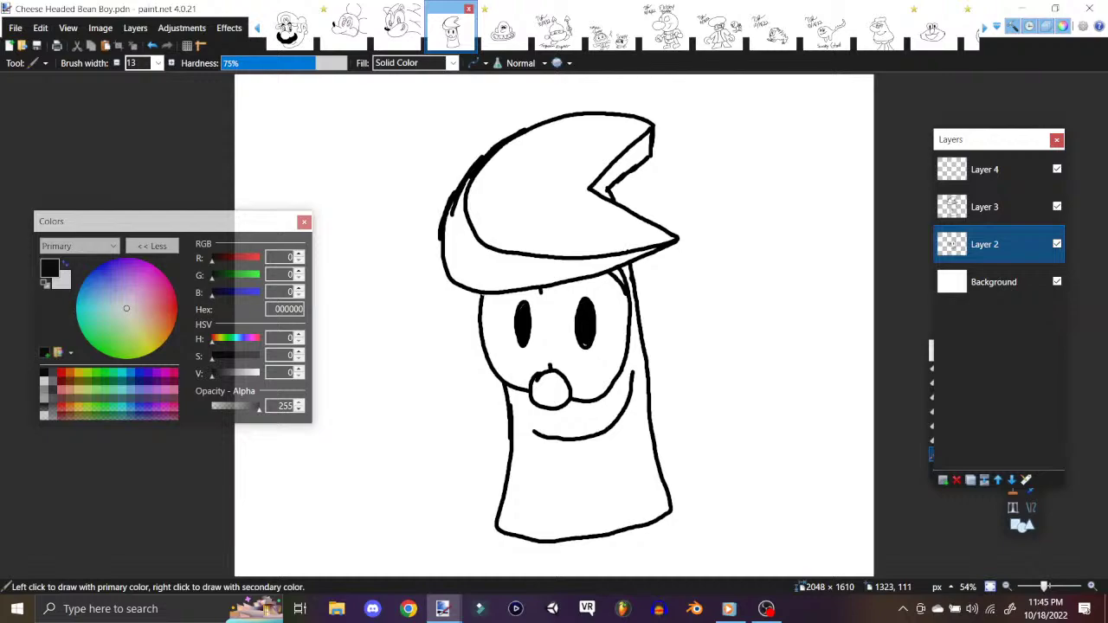
key("ctrl+shift+Tab")
key("ctrl+shift+Tab")
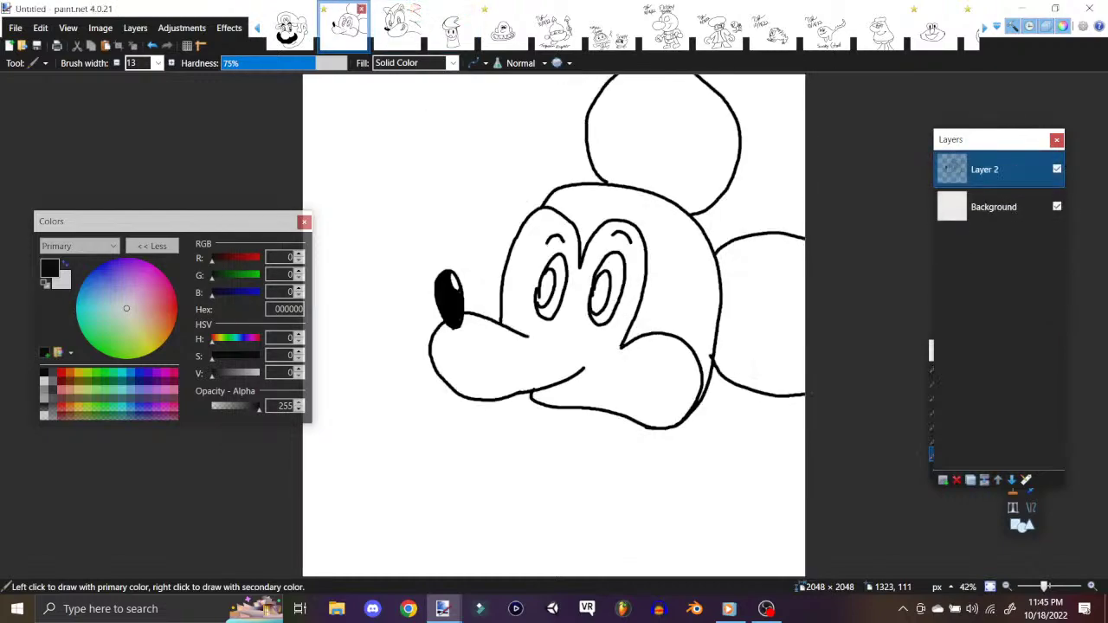
key("ctrl+shift+Tab")
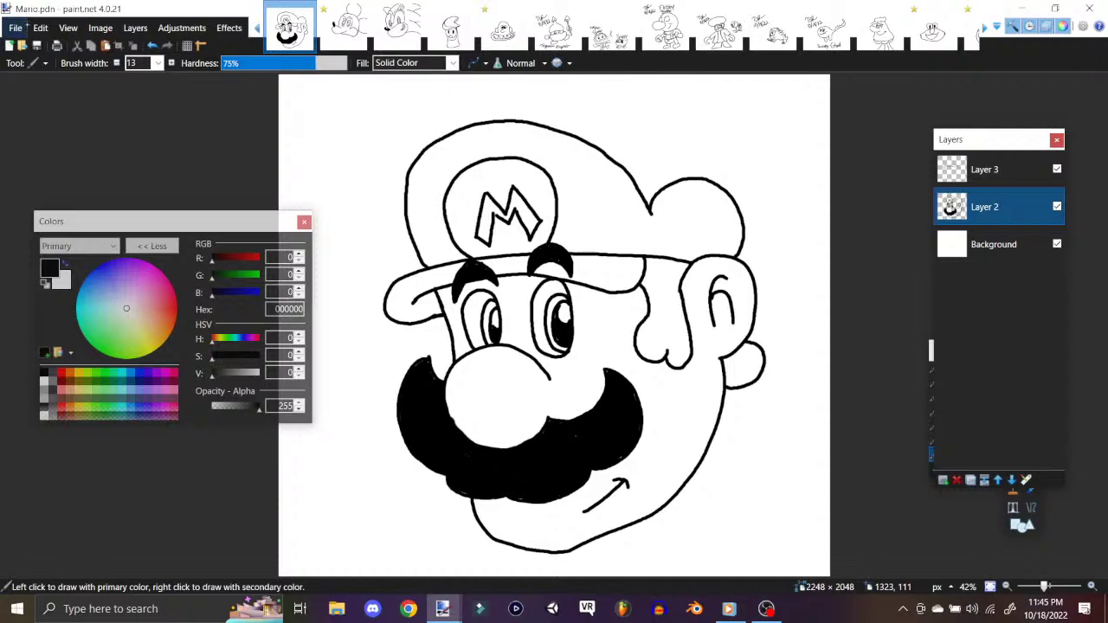
Step: Create a new blank 2048 x 1610 image and add a layer above its background
key("alt+f")
key("Escape")
key("ctrl+n")
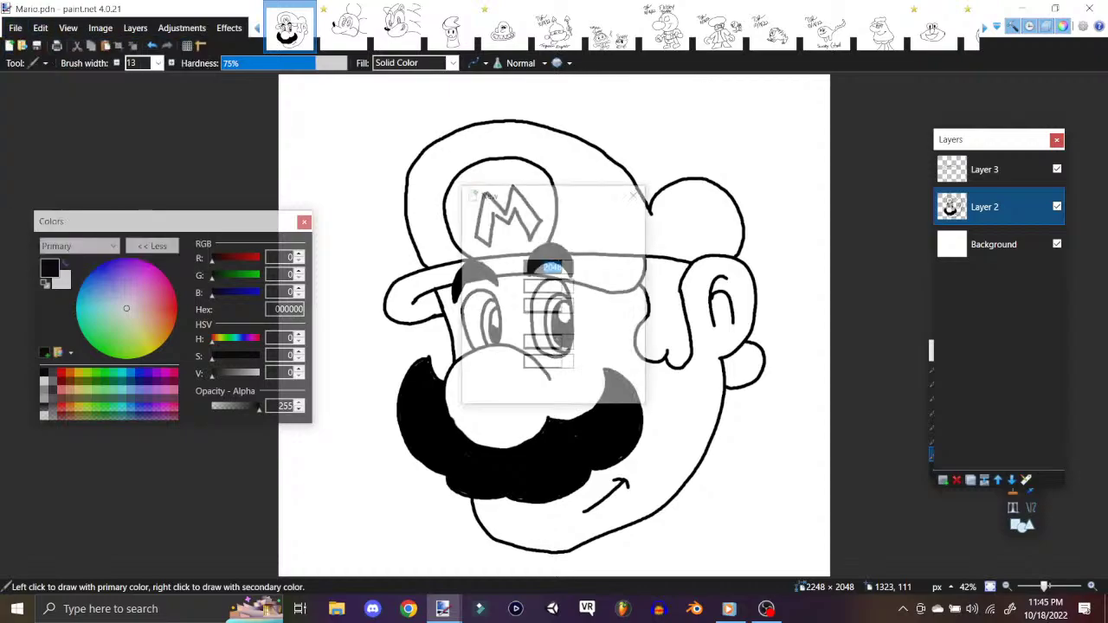
key("Return")
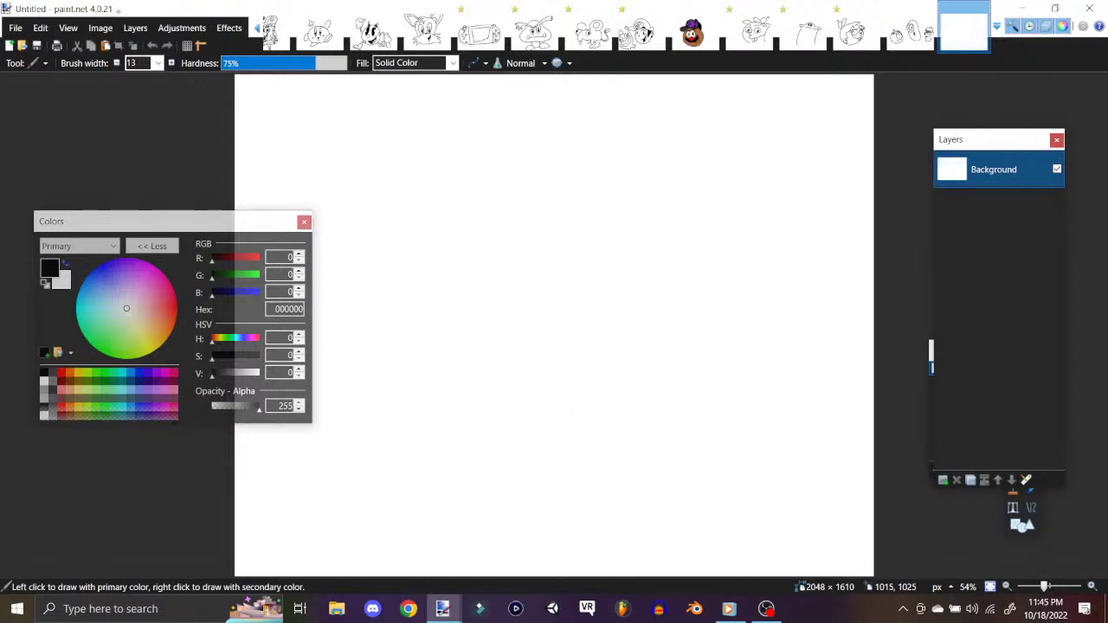
left_click(100, 28)
left_click(116, 29)
left_click(131, 28)
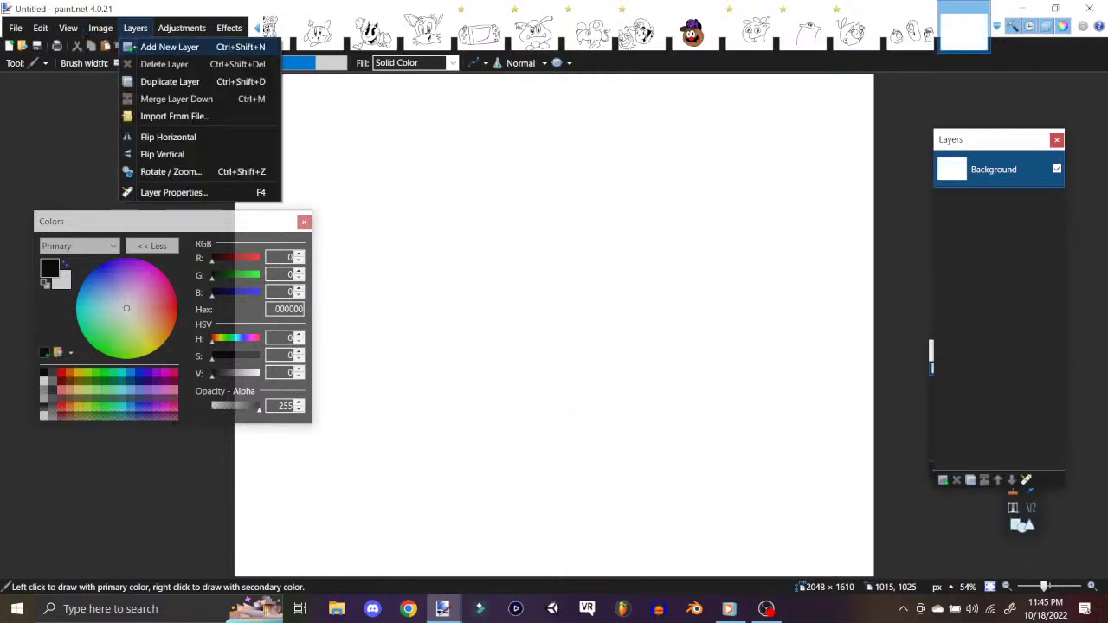
left_click(169, 44)
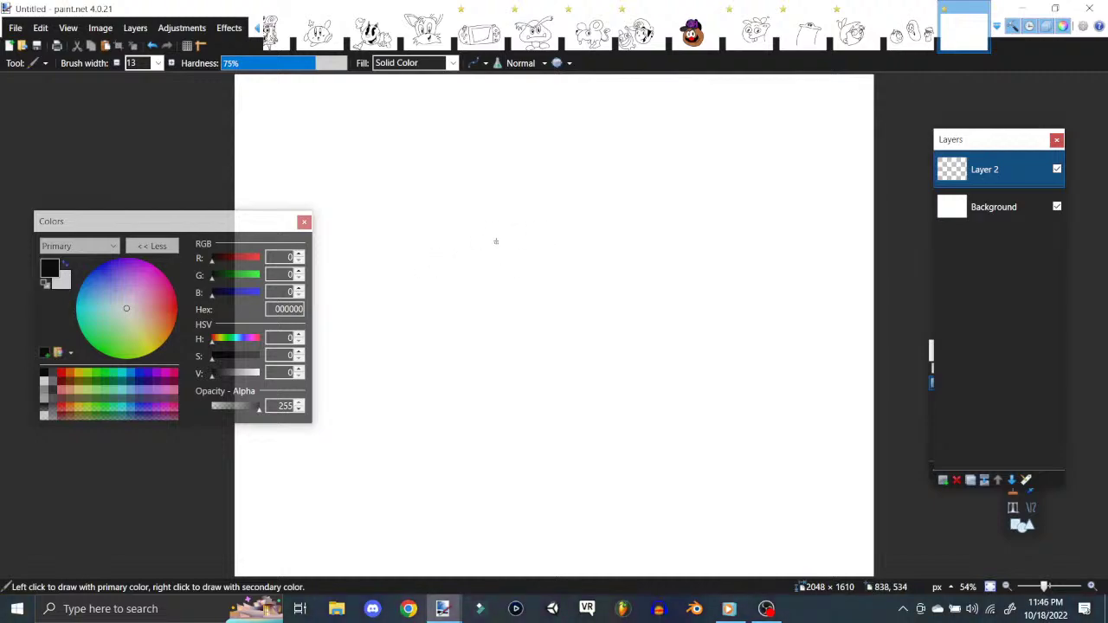
Step: Draw a wide cup outline with a rounded bottom and a large looped handle on its right side
mouse_move(592, 278)
left_mouse_down()
mouse_move(719, 257)
mouse_move(613, 390)
left_mouse_up()
mouse_move(614, 287)
left_mouse_down()
mouse_move(683, 267)
mouse_move(704, 305)
mouse_move(623, 355)
left_mouse_up()
mouse_move(592, 278)
left_mouse_down()
mouse_move(370, 299)
mouse_move(368, 422)
mouse_move(473, 487)
mouse_move(585, 461)
mouse_move(609, 389)
left_mouse_up()
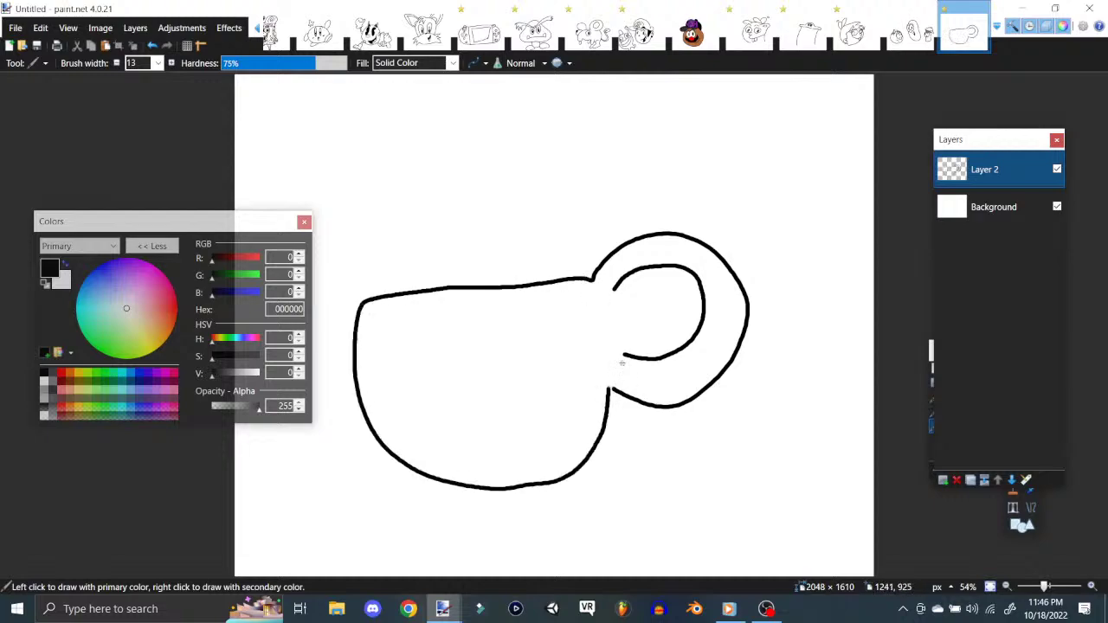
left_click_drag(610, 297, 620, 357)
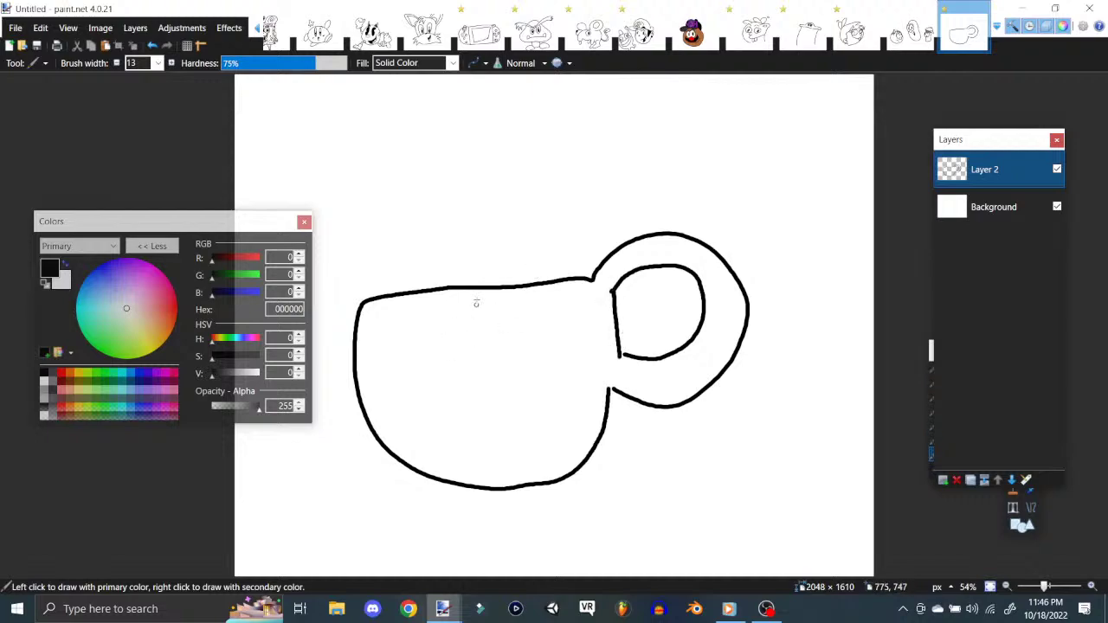
Step: Draw a face on the cup with two tall eyes hanging from the rim, notched pupils, a small oval nose and an open, slanted smile
mouse_move(371, 301)
left_mouse_down()
mouse_move(377, 345)
mouse_move(448, 415)
mouse_move(492, 380)
mouse_move(482, 291)
left_mouse_up()
mouse_move(497, 372)
left_mouse_down()
mouse_move(541, 388)
mouse_move(564, 336)
mouse_move(552, 279)
mouse_move(542, 355)
left_mouse_up()
mouse_move(539, 312)
left_mouse_down()
mouse_move(522, 366)
mouse_move(541, 352)
left_mouse_up()
mouse_move(469, 328)
left_mouse_down()
mouse_move(468, 372)
mouse_move(449, 382)
mouse_move(468, 367)
mouse_move(481, 401)
mouse_move(502, 411)
mouse_move(556, 391)
mouse_move(582, 431)
mouse_move(516, 435)
left_mouse_up()
mouse_move(590, 390)
left_mouse_down()
mouse_move(574, 414)
mouse_move(583, 406)
left_mouse_up()
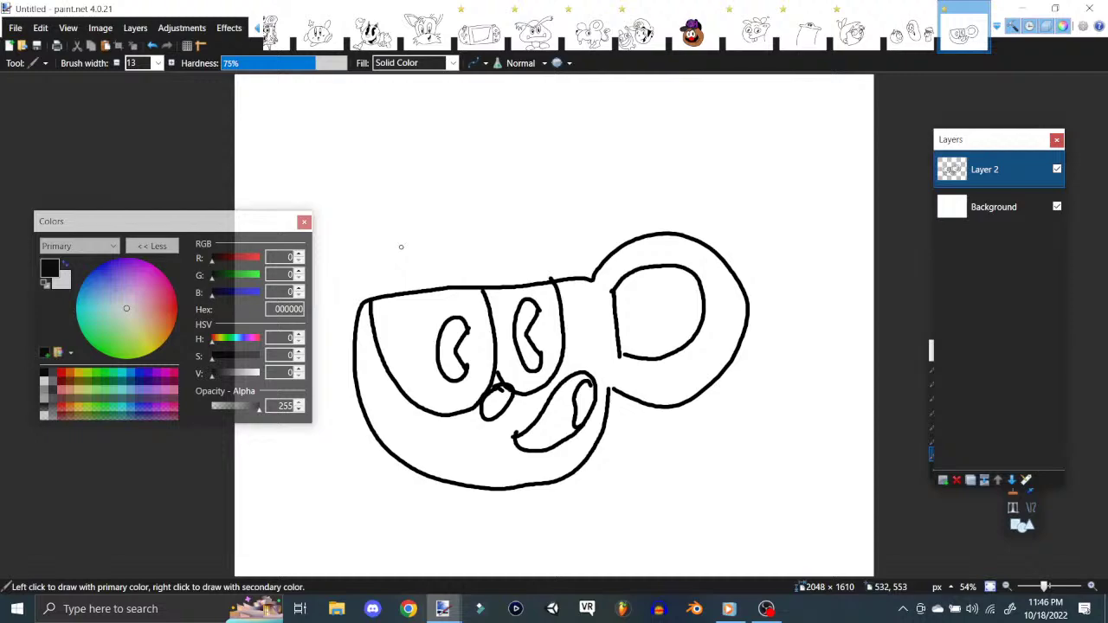
Step: Create another blank 2048 x 1610 image and add a new layer to it
left_click(68, 28)
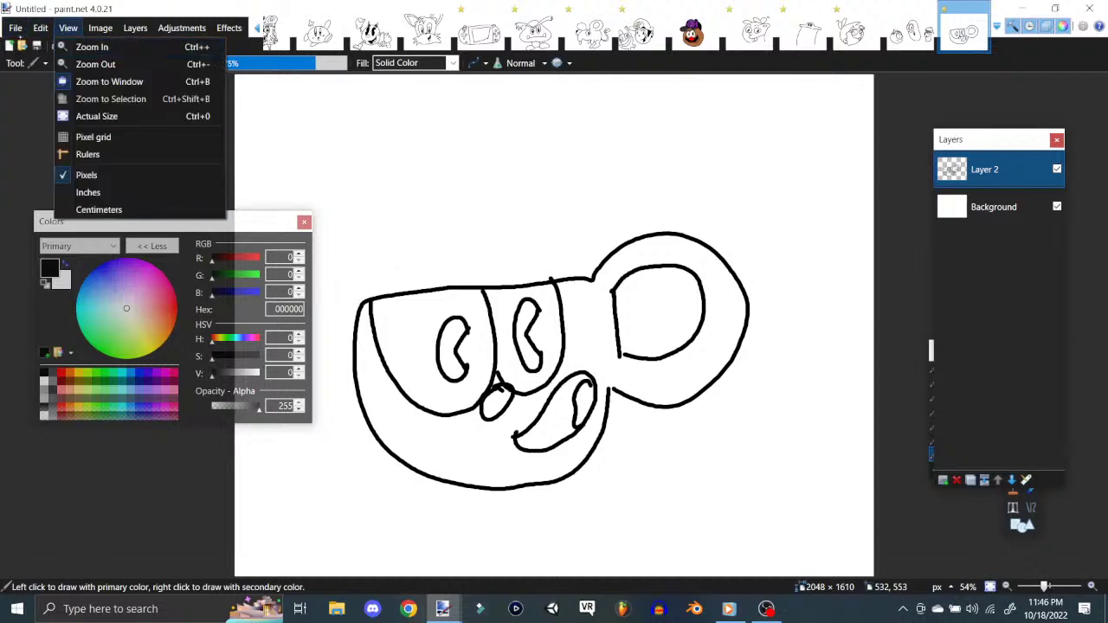
left_click(48, 59)
left_click(554, 391)
left_click(135, 28)
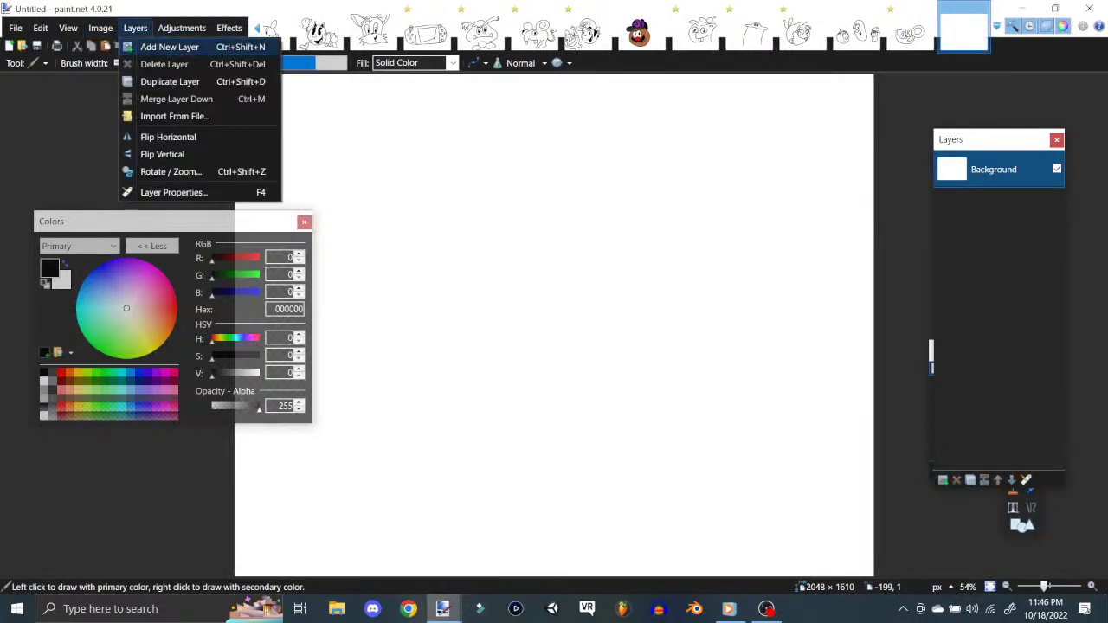
left_click(142, 76)
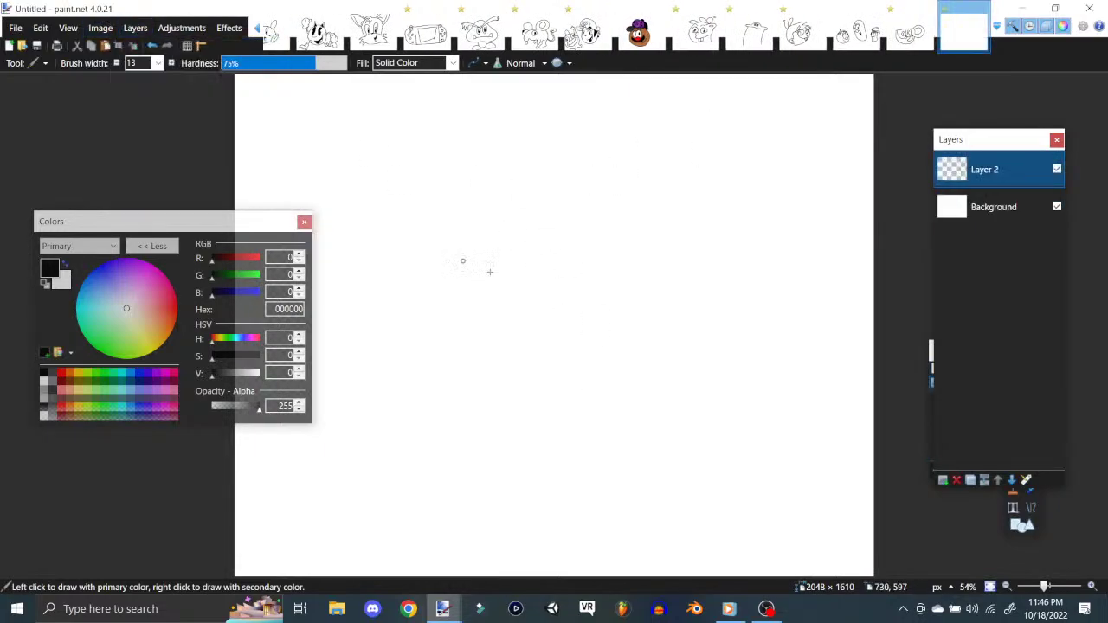
Step: Draw an upright oval face with two oval eyes, filled black pupils, a rounded nose and a small curved smile
mouse_move(423, 313)
left_mouse_down()
mouse_move(437, 260)
mouse_move(418, 404)
left_mouse_up()
left_click_drag(406, 338, 419, 405)
mouse_move(494, 270)
left_mouse_down()
mouse_move(504, 269)
mouse_move(455, 303)
mouse_move(440, 270)
mouse_move(407, 345)
mouse_move(466, 358)
left_mouse_up()
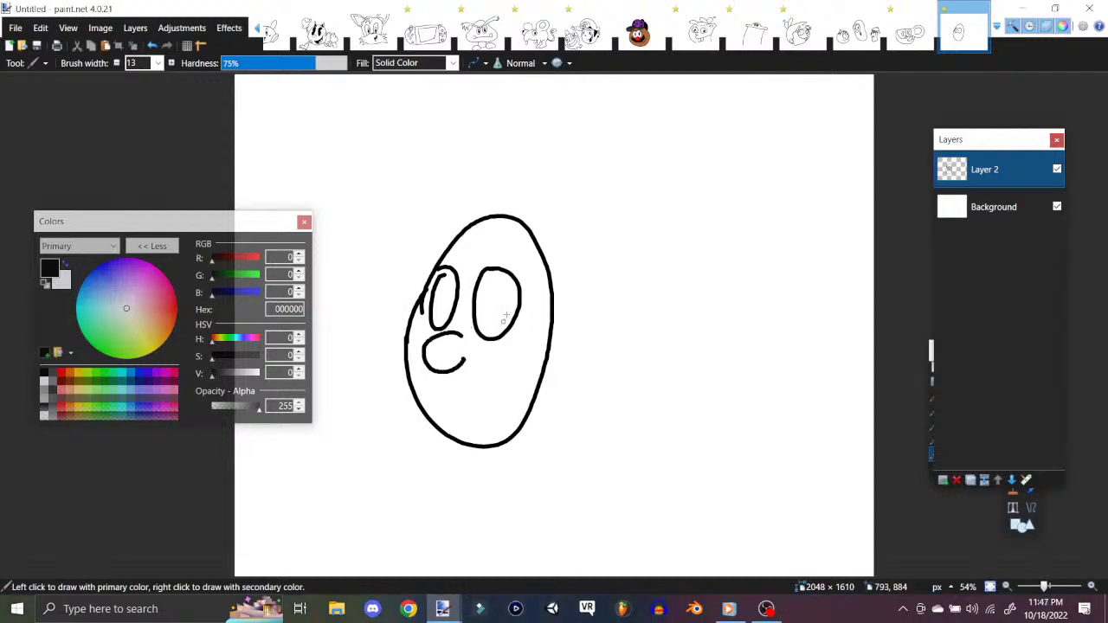
mouse_move(499, 317)
left_mouse_down()
mouse_move(509, 292)
mouse_move(502, 325)
left_mouse_up()
left_click_drag(452, 297, 450, 319)
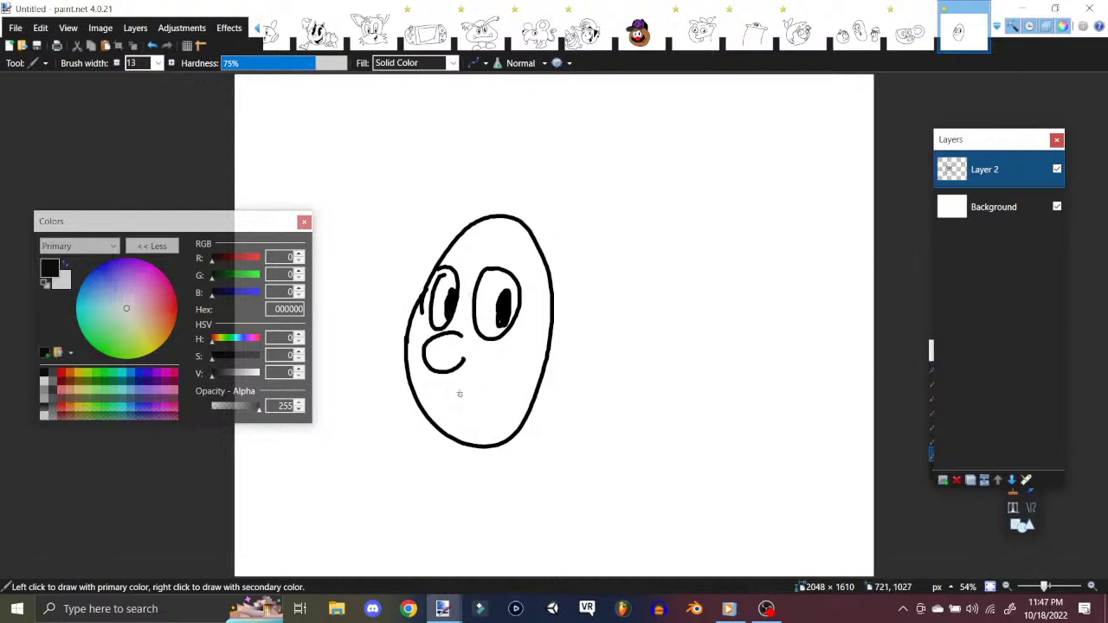
mouse_move(454, 394)
left_mouse_down()
mouse_move(502, 365)
mouse_move(508, 379)
left_mouse_up()
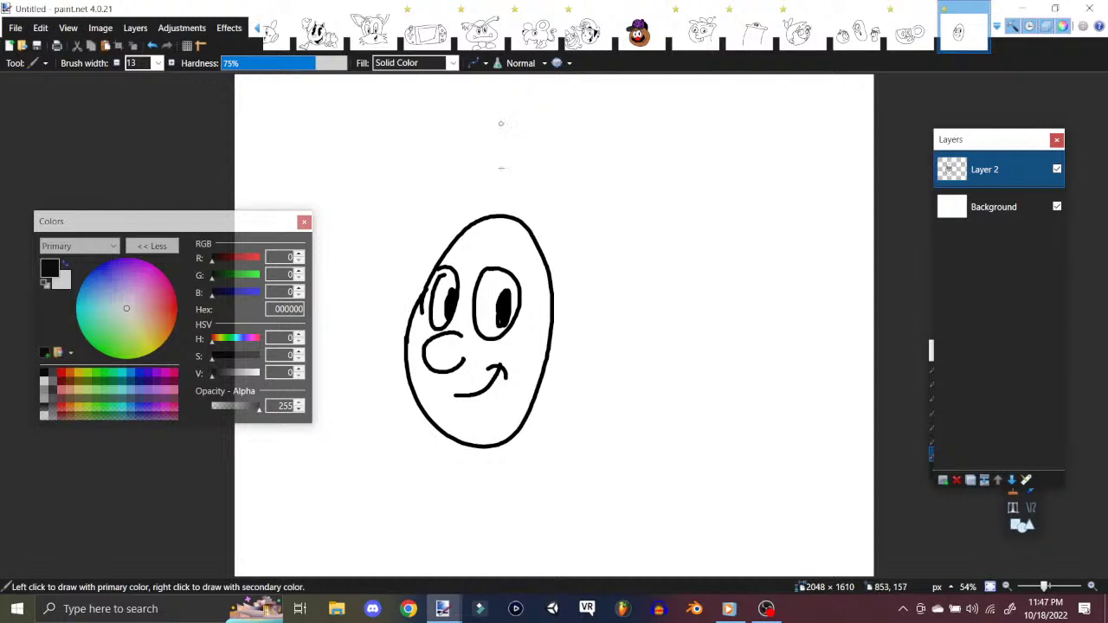
Step: Draw the train's body behind the face with a straight top edge, a tall capped chimney and a curved underside
left_click_drag(507, 216, 611, 214)
left_click_drag(619, 158, 620, 215)
left_click_drag(654, 130, 657, 206)
mouse_move(620, 170)
left_mouse_down()
mouse_move(611, 137)
mouse_move(660, 122)
mouse_move(658, 147)
left_mouse_up()
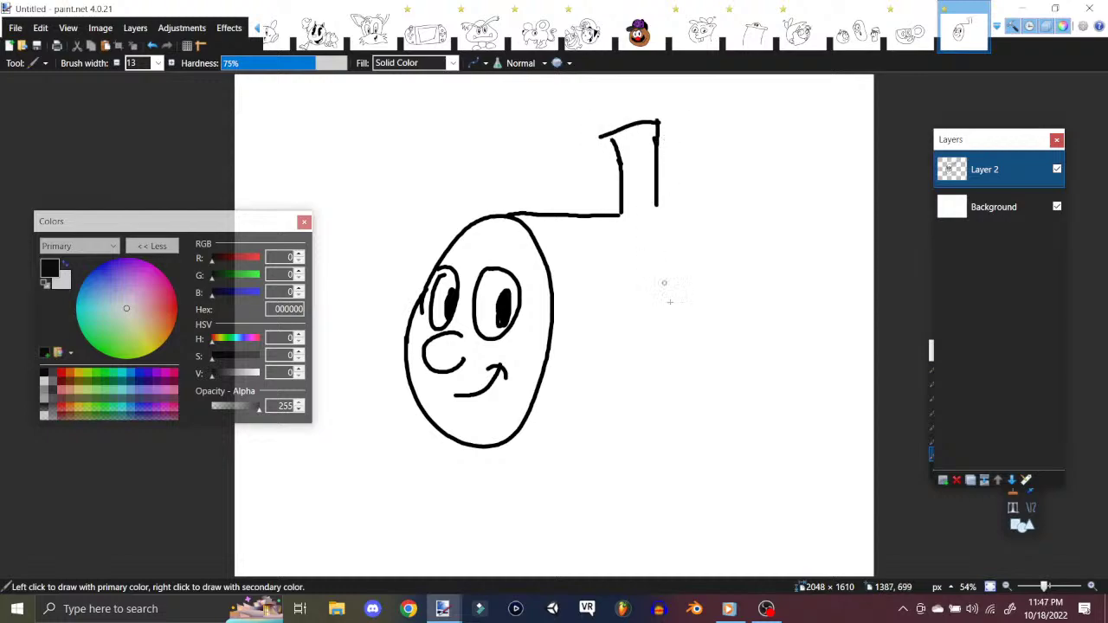
left_click_drag(508, 444, 683, 424)
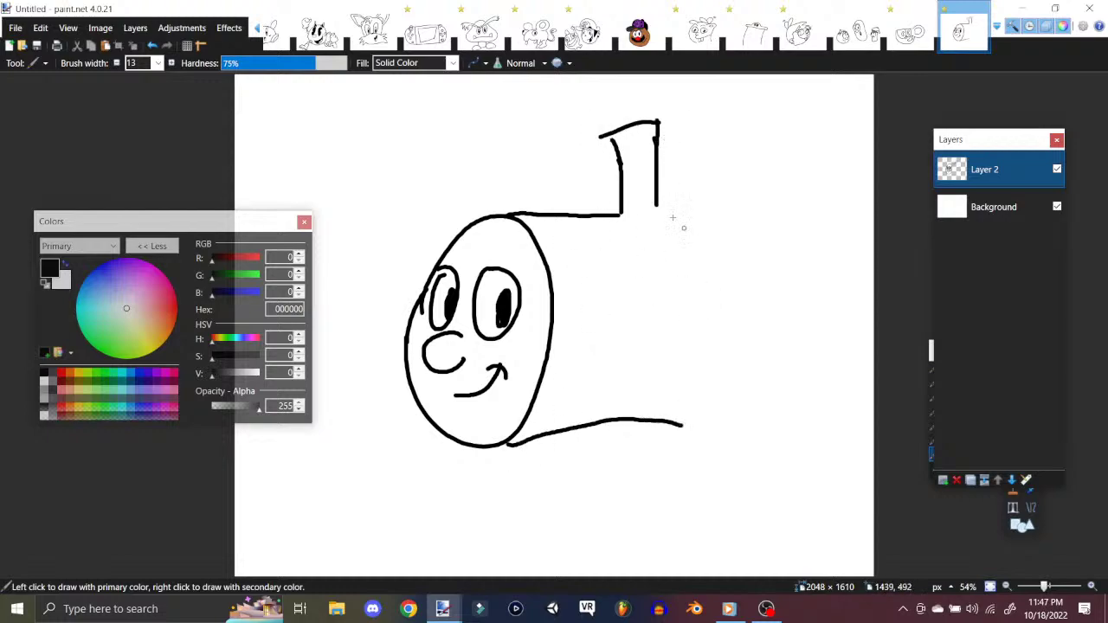
Step: Add curved eyebrows above both eyes of the train and extend the body's top edge behind the chimney
left_click_drag(487, 225, 523, 254)
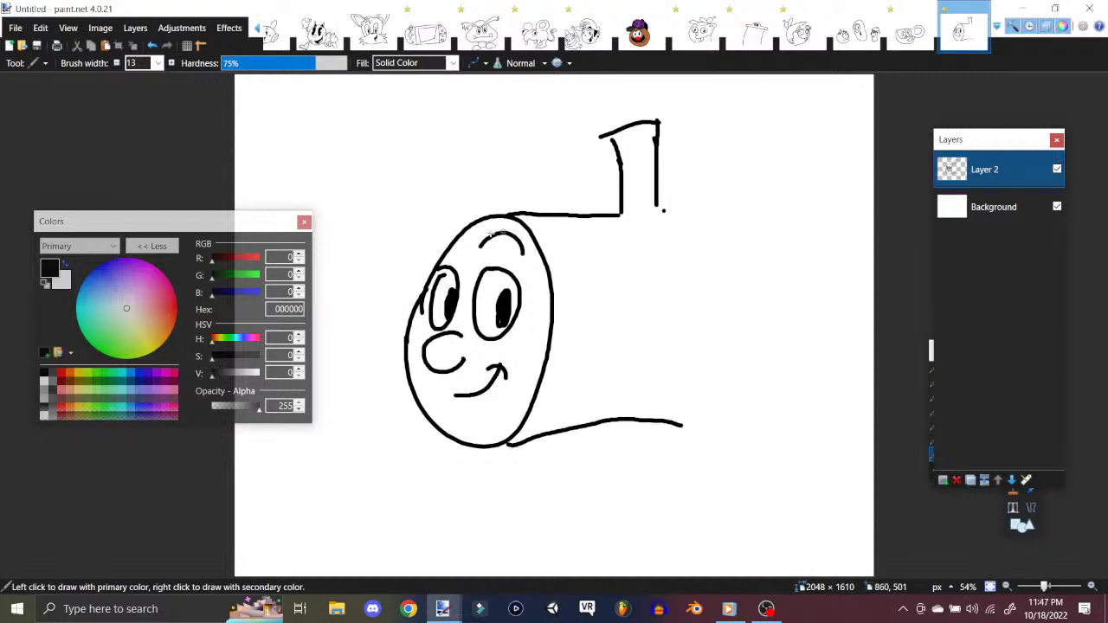
left_click_drag(452, 247, 478, 227)
left_click_drag(660, 209, 760, 194)
Step: Draw a large round wheel at the rear end of the underside, with an oval hub containing crossed spokes
mouse_move(686, 433)
left_mouse_down()
mouse_move(776, 441)
mouse_move(663, 407)
left_mouse_up()
left_click_drag(741, 374, 750, 436)
left_click_drag(748, 394, 721, 459)
mouse_move(710, 420)
left_mouse_down()
mouse_move(717, 433)
mouse_move(750, 426)
left_mouse_up()
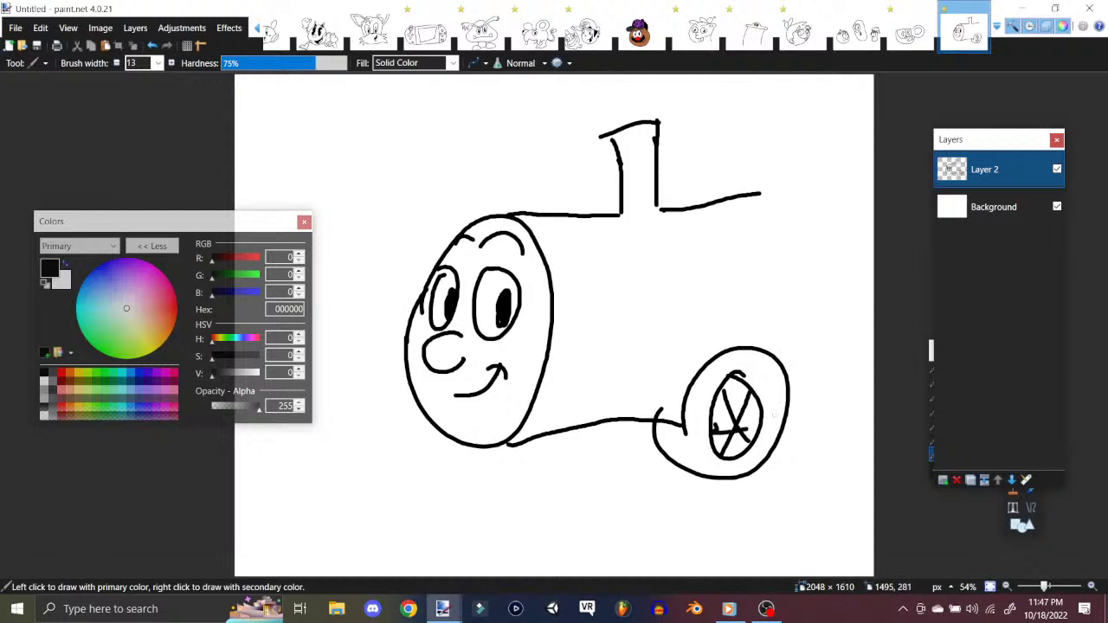
Step: Create a new blank 2048 x 1610 image and add a new layer to it
left_click(40, 28)
key("Escape")
key("ctrl+n")
left_click(554, 392)
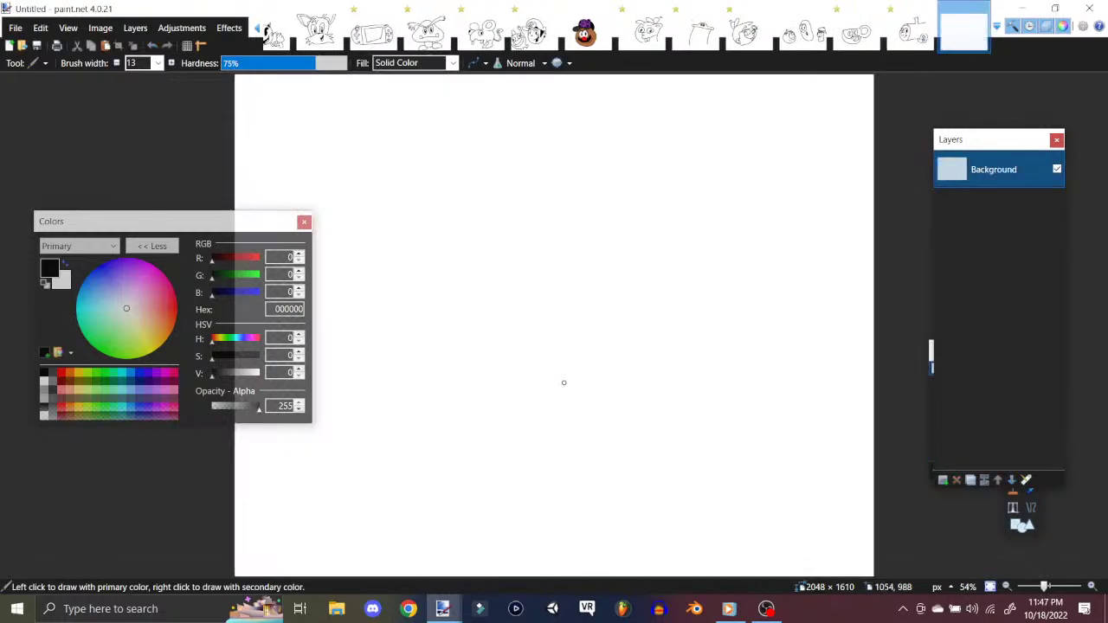
left_click(135, 27)
left_click(173, 44)
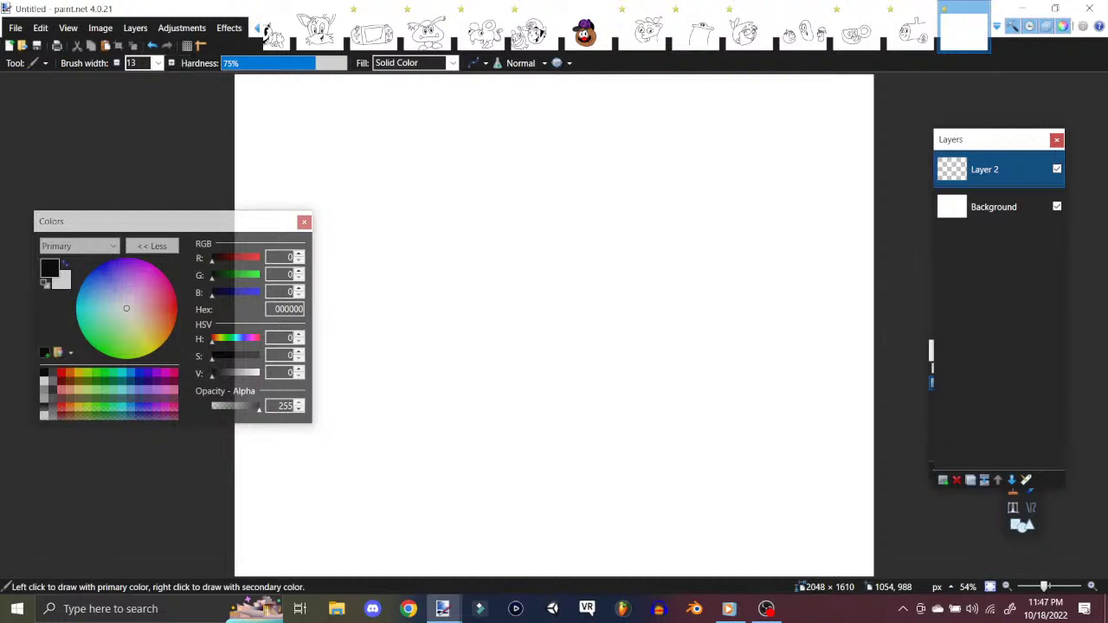
Step: Draw a crewmate with a slanted oval visor, a domed body ending in two short legs, and a rounded backpack
mouse_move(554, 258)
left_mouse_down()
mouse_move(395, 302)
mouse_move(543, 242)
left_mouse_up()
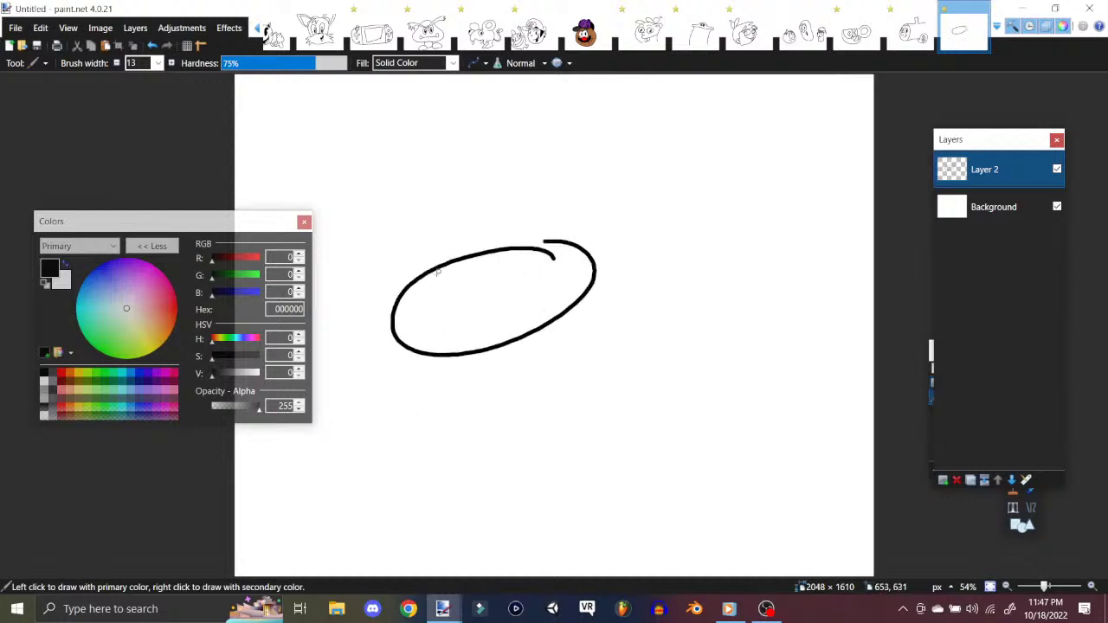
mouse_move(437, 264)
left_mouse_down()
mouse_move(572, 153)
mouse_move(657, 207)
mouse_move(662, 334)
mouse_move(618, 467)
mouse_move(571, 462)
mouse_move(559, 428)
mouse_move(546, 463)
mouse_move(494, 490)
mouse_move(481, 361)
left_mouse_up()
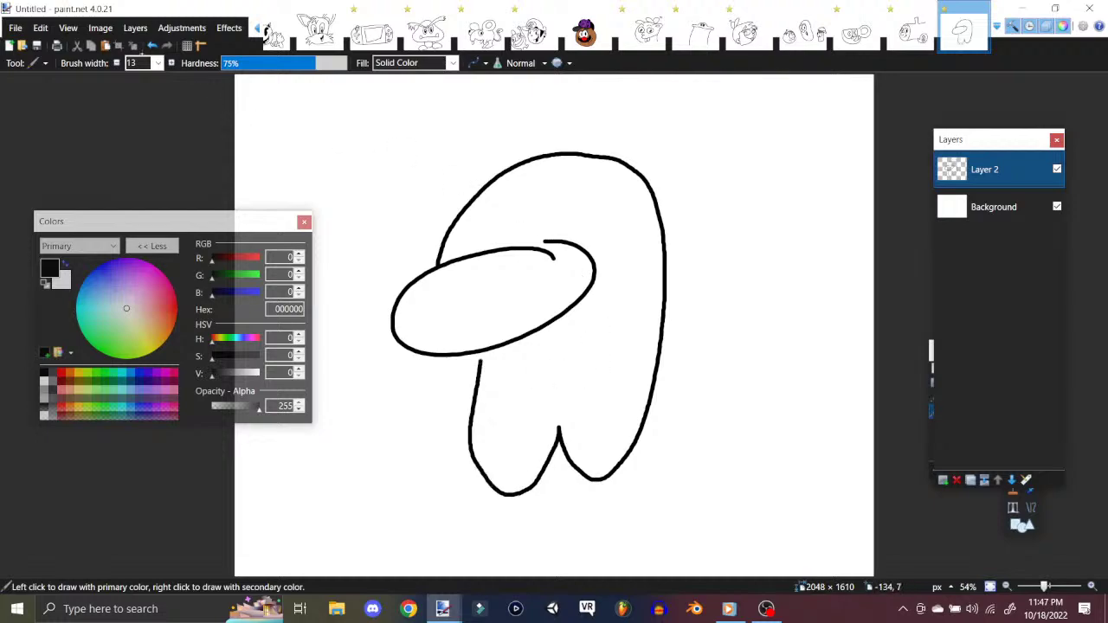
left_click(152, 45)
mouse_move(440, 267)
left_mouse_down()
mouse_move(453, 210)
mouse_move(539, 140)
mouse_move(623, 181)
mouse_move(665, 318)
mouse_move(642, 439)
mouse_move(597, 446)
mouse_move(595, 407)
mouse_move(504, 427)
mouse_move(484, 485)
mouse_move(460, 364)
left_mouse_up()
mouse_move(651, 238)
left_mouse_down()
mouse_move(718, 328)
mouse_move(671, 343)
left_mouse_up()
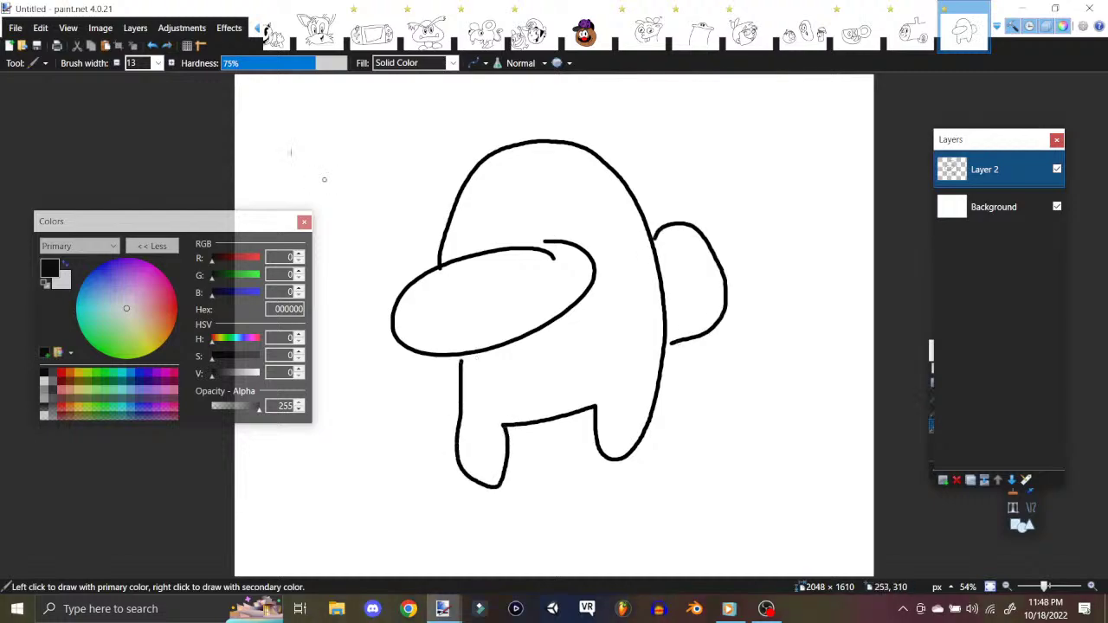
Step: Handwrite "Sus the Crust" beside the crewmate and draw a small two-lobed bone shape beneath the lettering
left_click_drag(291, 108, 275, 162)
left_click_drag(315, 125, 341, 149)
left_click_drag(361, 108, 352, 137)
left_click_drag(339, 184, 379, 201)
mouse_move(390, 177)
left_mouse_down()
mouse_move(397, 156)
mouse_move(407, 166)
left_mouse_up()
mouse_move(349, 246)
left_mouse_down()
mouse_move(371, 264)
mouse_move(377, 235)
mouse_move(411, 209)
left_mouse_up()
mouse_move(348, 372)
left_mouse_down()
mouse_move(385, 413)
mouse_move(402, 392)
left_mouse_up()
mouse_move(379, 345)
left_mouse_down()
mouse_move(399, 382)
mouse_move(360, 362)
mouse_move(327, 372)
mouse_move(395, 330)
left_mouse_up()
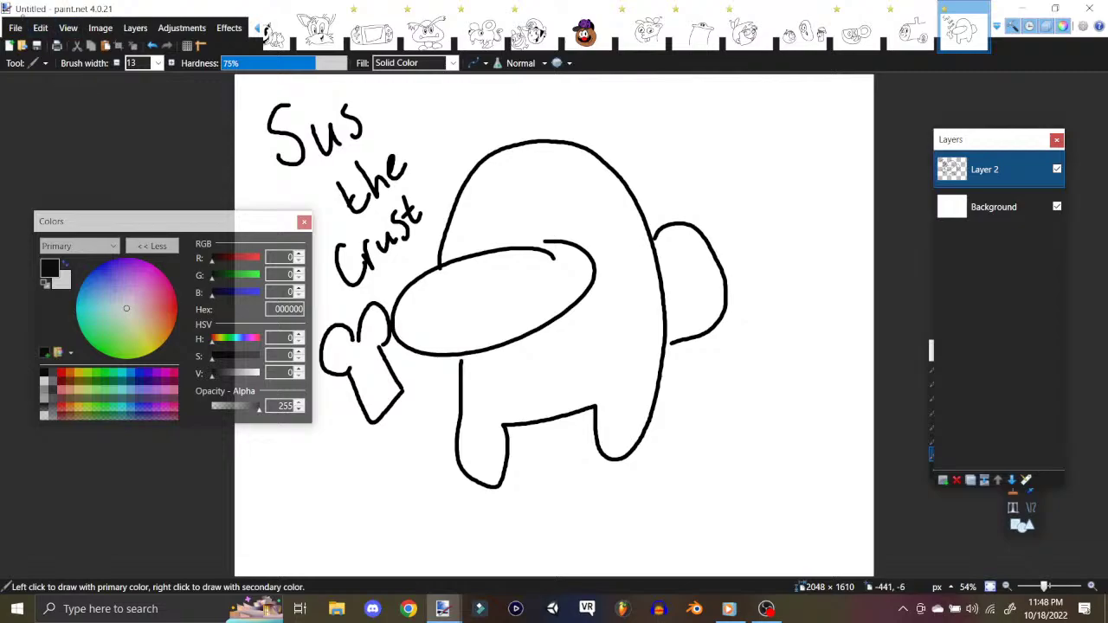
Step: Create another blank 2048 x 1610 image and add two new layers to it
left_click(16, 28)
left_click(37, 47)
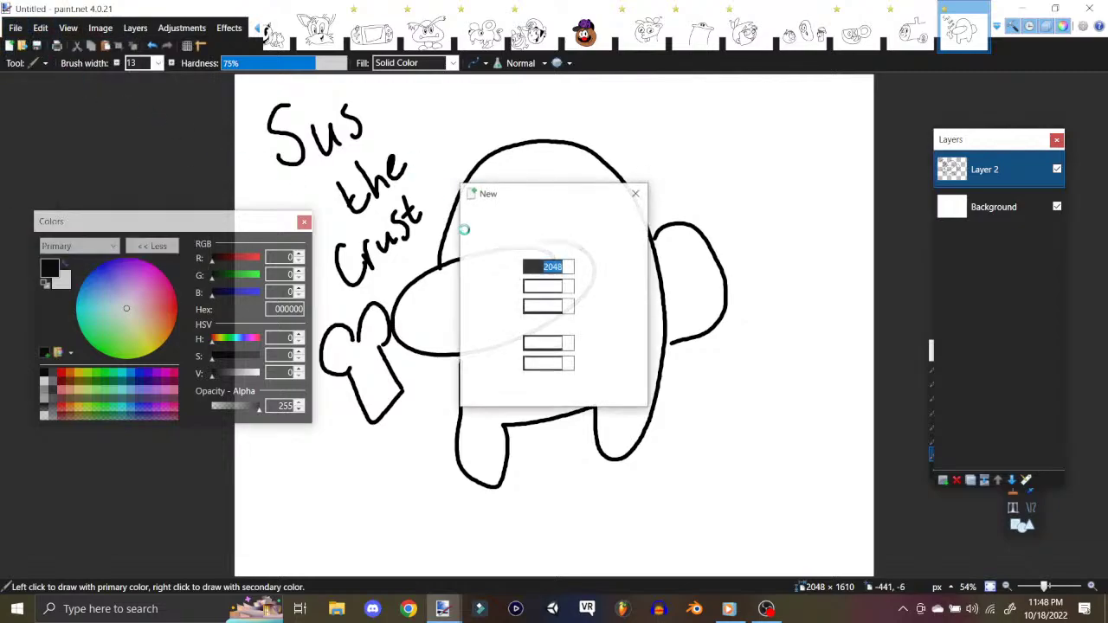
left_click(537, 393)
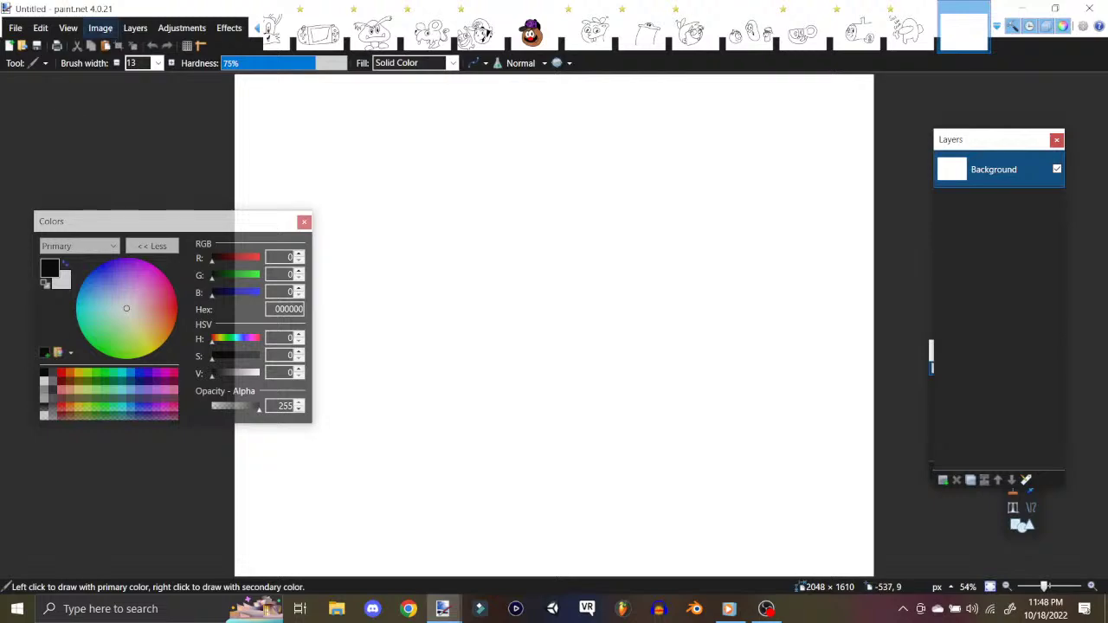
left_click(101, 28)
mouse_move(135, 28)
left_click(170, 47)
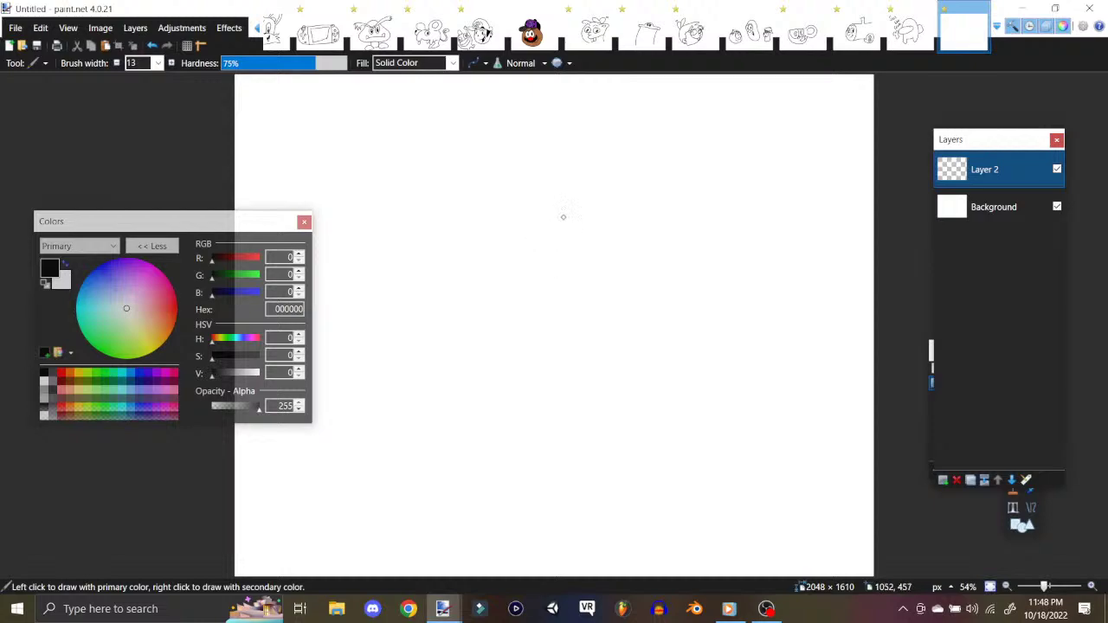
left_click(135, 28)
left_click(165, 45)
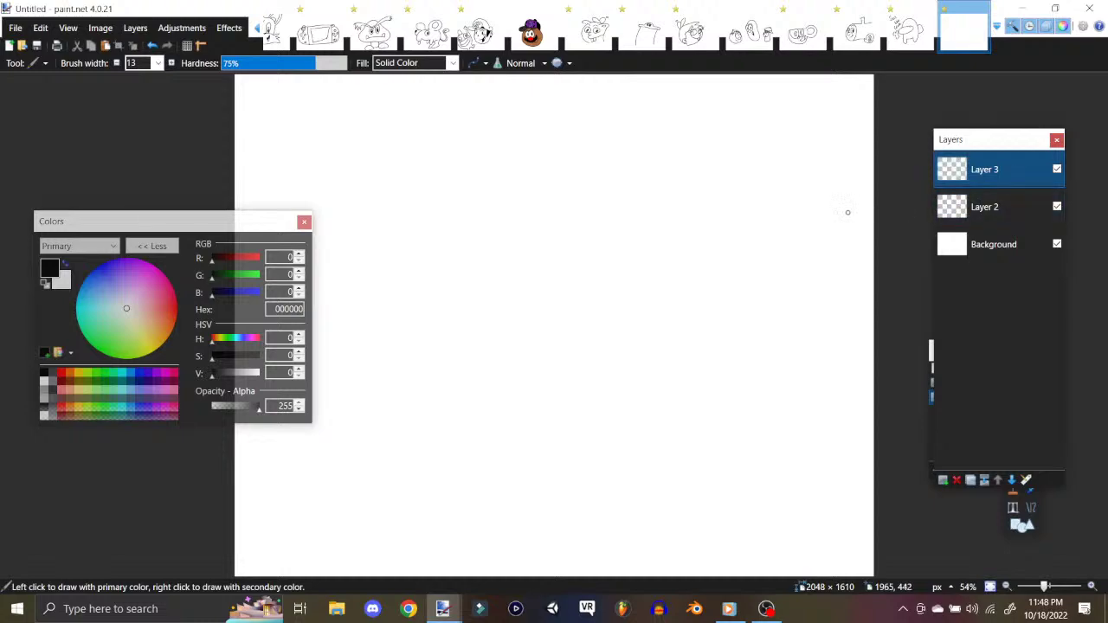
Step: Draw two tall oval eye outlines side by side near the middle of the canvas on Layer 3
mouse_move(544, 271)
left_mouse_down()
mouse_move(610, 235)
mouse_move(542, 274)
left_mouse_up()
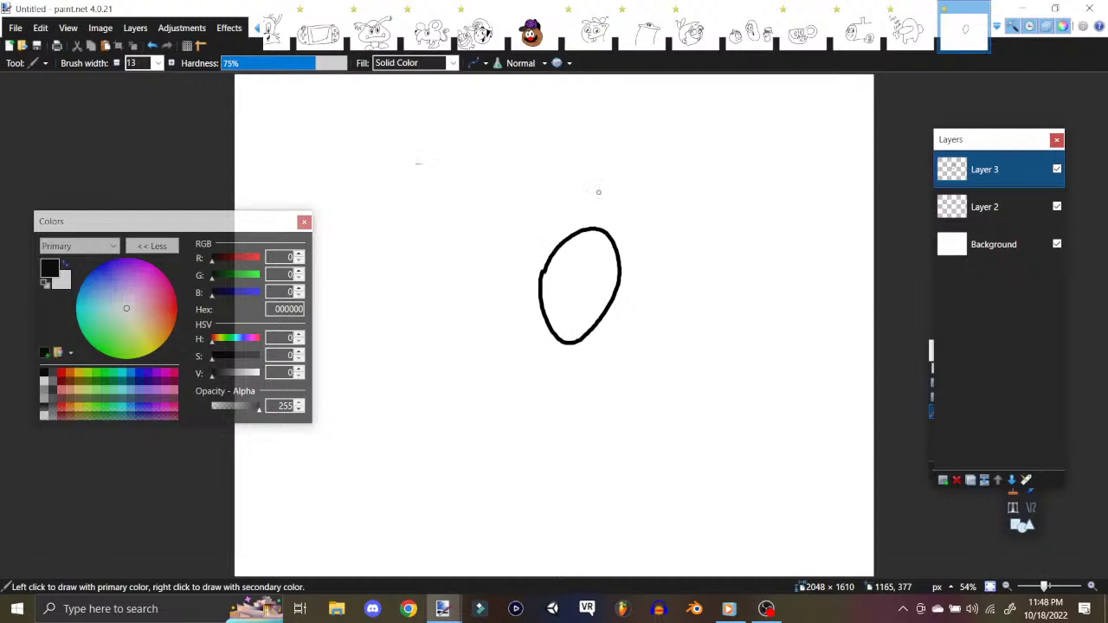
left_click(153, 45)
mouse_move(555, 250)
left_mouse_down()
mouse_move(559, 232)
mouse_move(553, 301)
left_mouse_up()
mouse_move(563, 227)
left_mouse_down()
mouse_move(506, 265)
mouse_move(547, 336)
left_mouse_up()
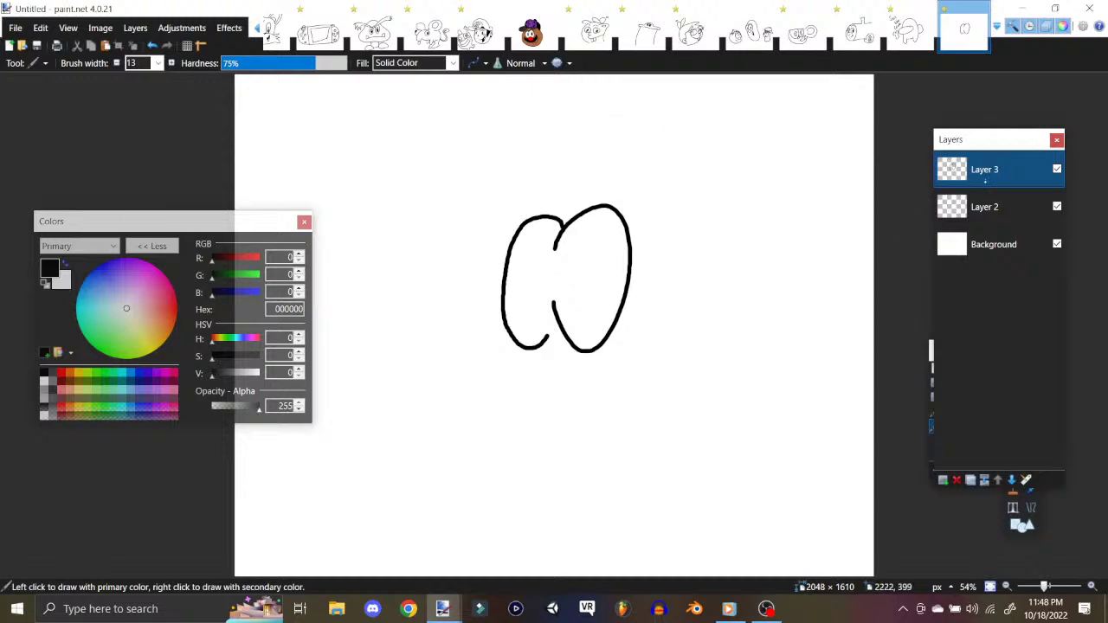
Step: Move Layer 3 below Layer 2 and draw a long oval nose on Layer 2, overlapping the lower ends of the eyes
left_click_drag(985, 184, 986, 215)
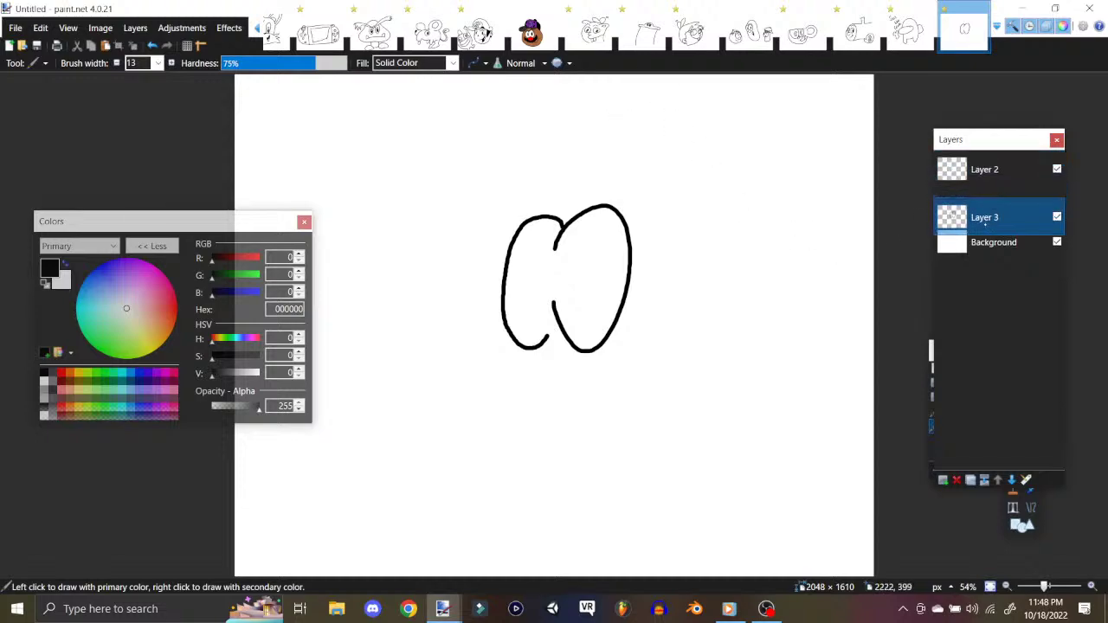
left_click(984, 170)
mouse_move(538, 323)
left_mouse_down()
mouse_move(564, 310)
mouse_move(530, 381)
mouse_move(540, 319)
left_mouse_up()
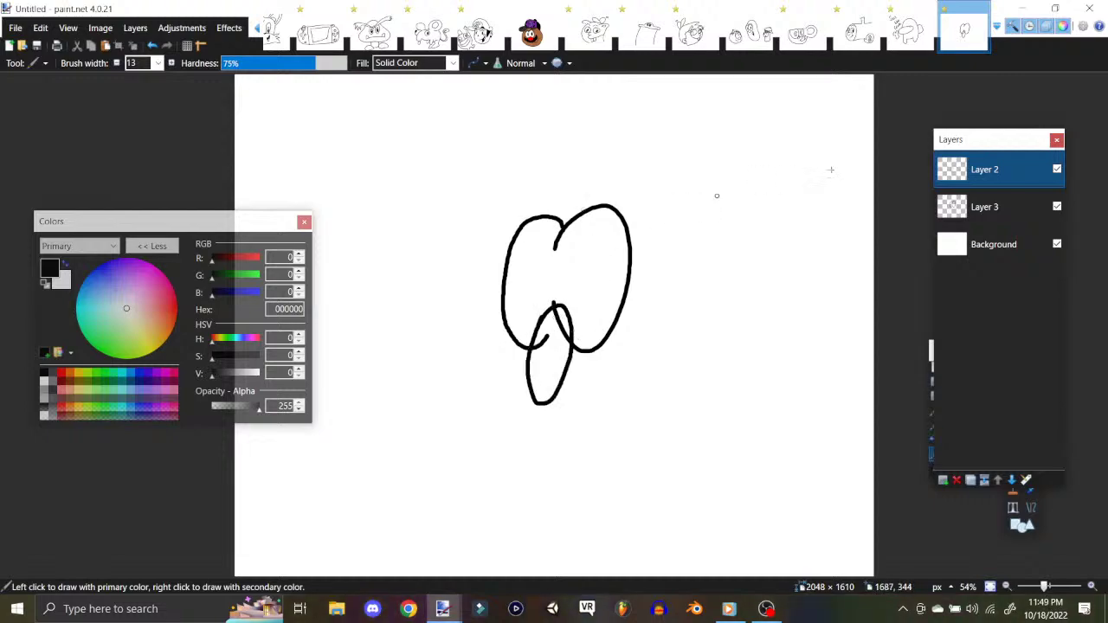
Step: Draw narrow filled black pupils in both eyes on Layer 3 and a small double ring beside the nose on Layer 2
left_click(1004, 207)
mouse_move(601, 265)
left_mouse_down()
mouse_move(596, 298)
mouse_move(601, 277)
mouse_move(537, 289)
mouse_move(547, 269)
left_mouse_up()
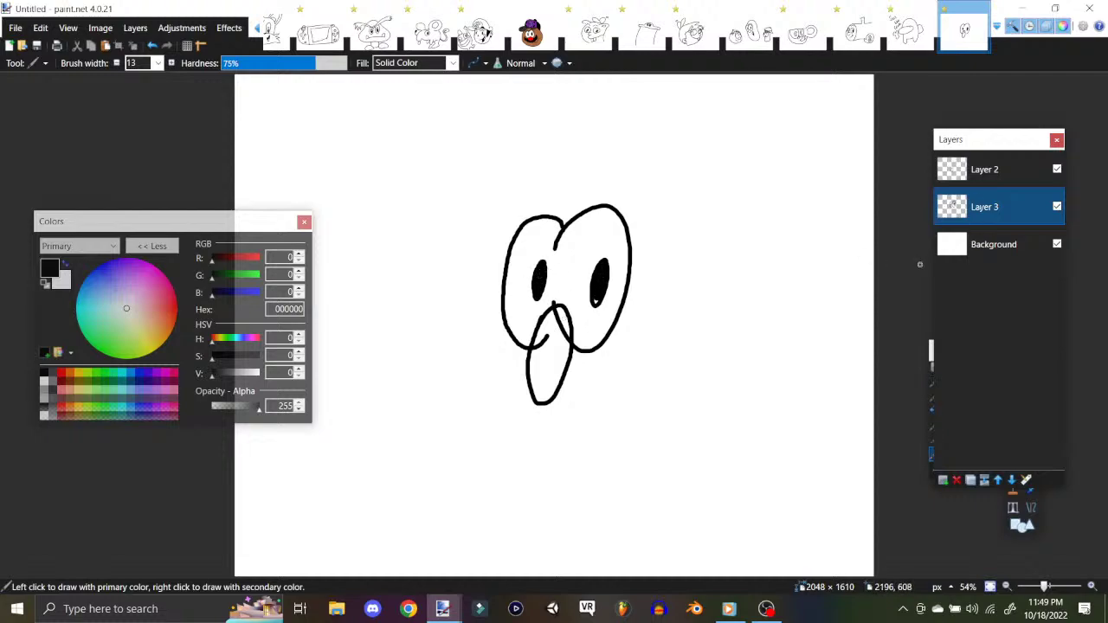
key("alt+Page_Up")
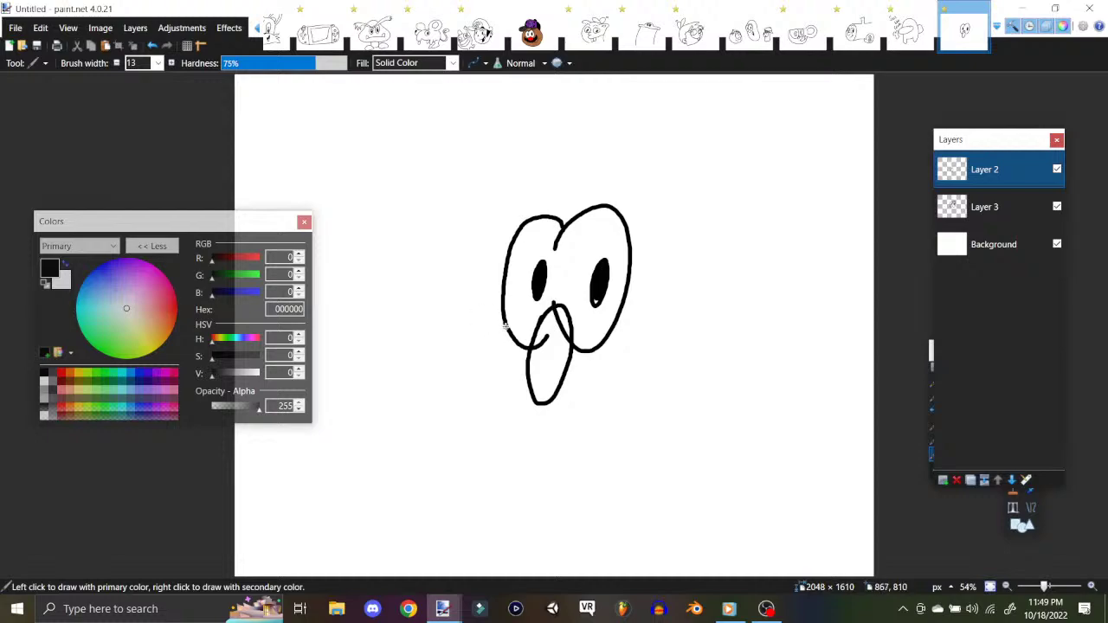
mouse_move(508, 325)
left_mouse_down()
mouse_move(521, 347)
mouse_move(511, 332)
mouse_move(537, 341)
left_mouse_up()
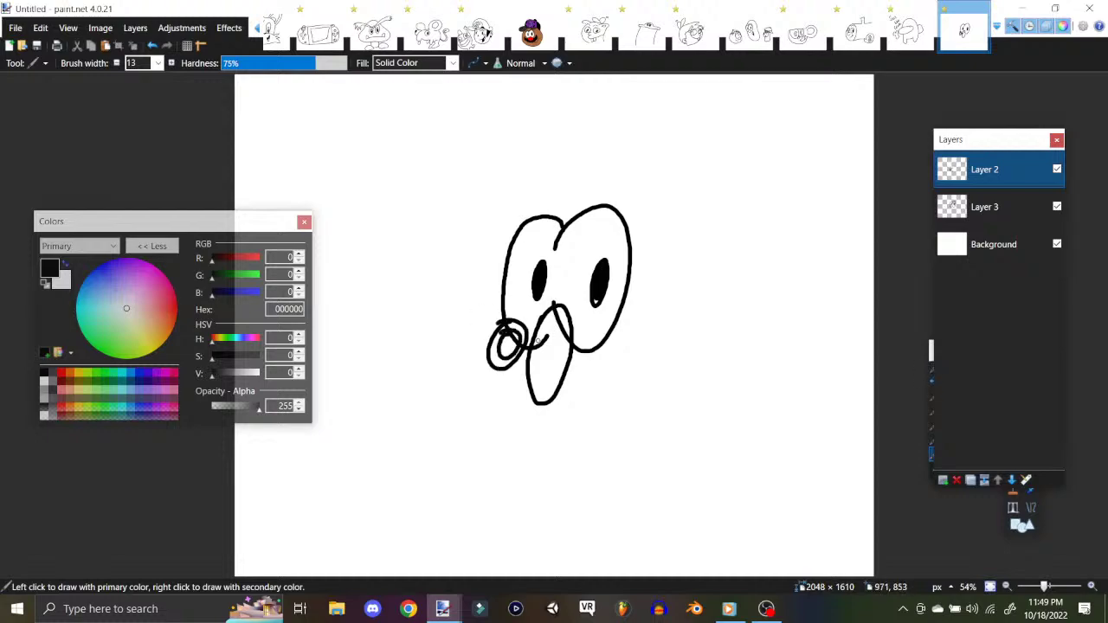
Step: On Layer 3, draw a tall body flaring at the base around the face, with stacked rows of rounded finger shapes on top
left_click(986, 207)
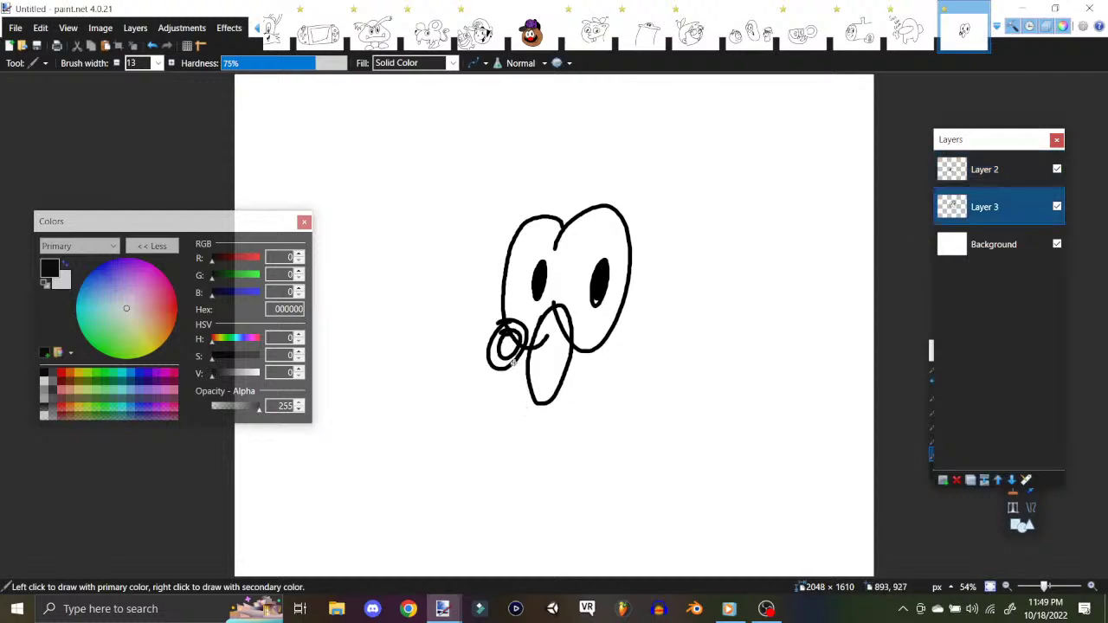
mouse_move(515, 341)
left_mouse_down()
mouse_move(503, 479)
mouse_move(473, 555)
mouse_move(481, 573)
mouse_move(606, 569)
mouse_move(648, 262)
mouse_move(646, 180)
mouse_move(589, 184)
mouse_move(564, 201)
mouse_move(573, 189)
mouse_move(558, 212)
mouse_move(553, 189)
mouse_move(534, 203)
mouse_move(500, 167)
left_mouse_up()
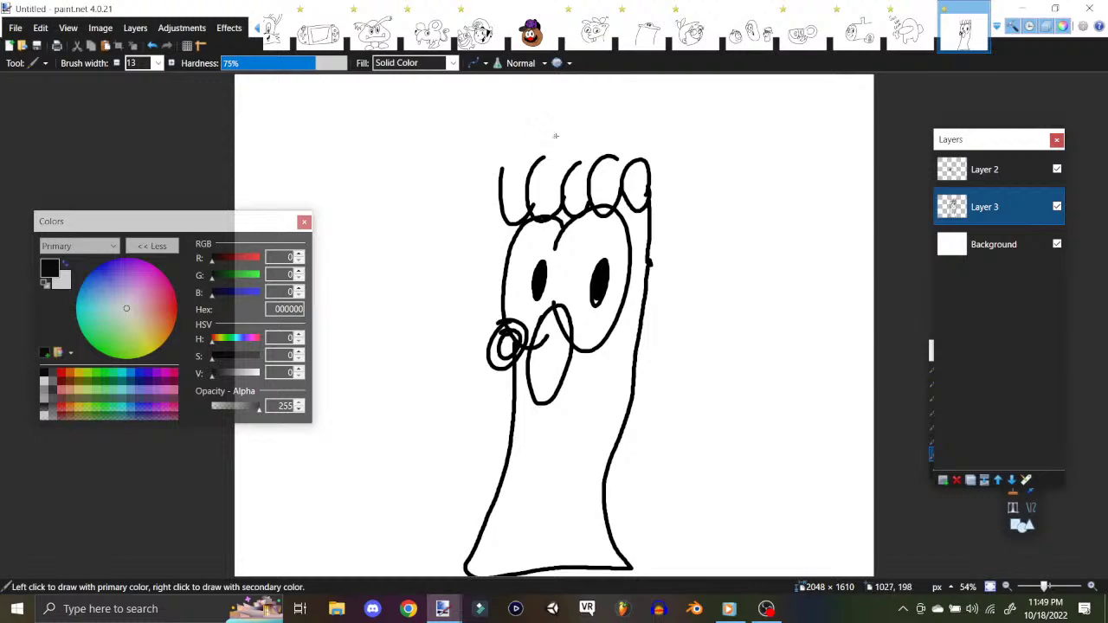
mouse_move(568, 137)
left_mouse_down()
mouse_move(588, 161)
mouse_move(602, 134)
mouse_move(614, 159)
mouse_move(641, 137)
mouse_move(665, 158)
left_mouse_up()
mouse_move(559, 146)
left_mouse_down()
mouse_move(523, 141)
mouse_move(531, 115)
mouse_move(570, 125)
mouse_move(541, 103)
mouse_move(534, 117)
mouse_move(571, 134)
mouse_move(648, 114)
left_mouse_up()
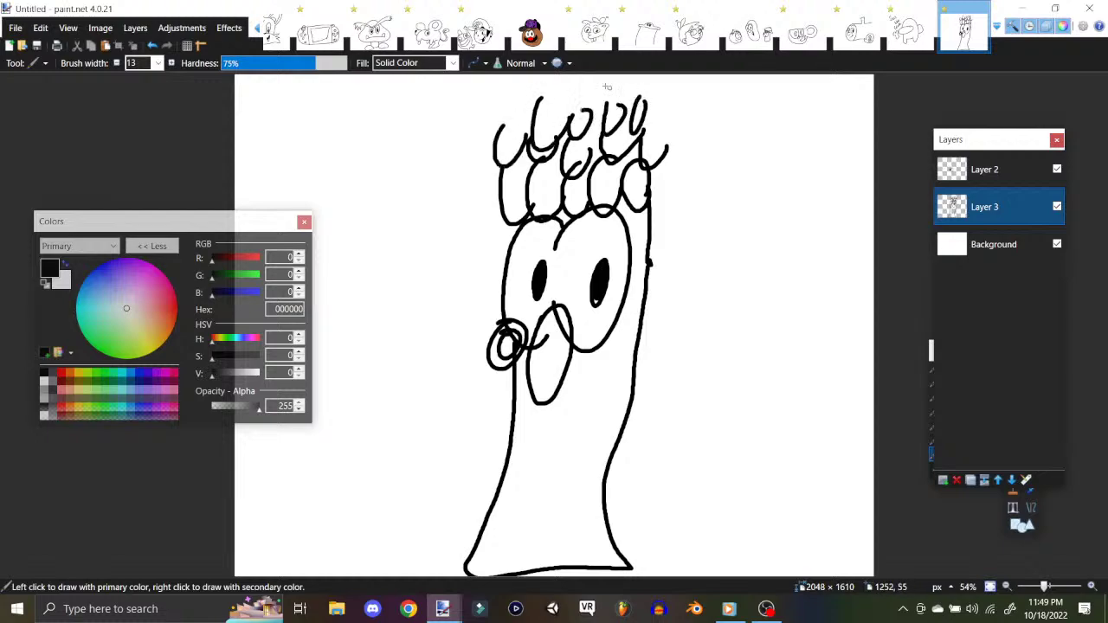
mouse_move(611, 77)
left_mouse_down()
mouse_move(595, 101)
mouse_move(636, 89)
mouse_move(547, 95)
mouse_move(571, 83)
left_mouse_up()
mouse_move(500, 139)
left_mouse_down()
mouse_move(510, 116)
mouse_move(532, 128)
left_mouse_up()
left_click_drag(646, 156, 669, 152)
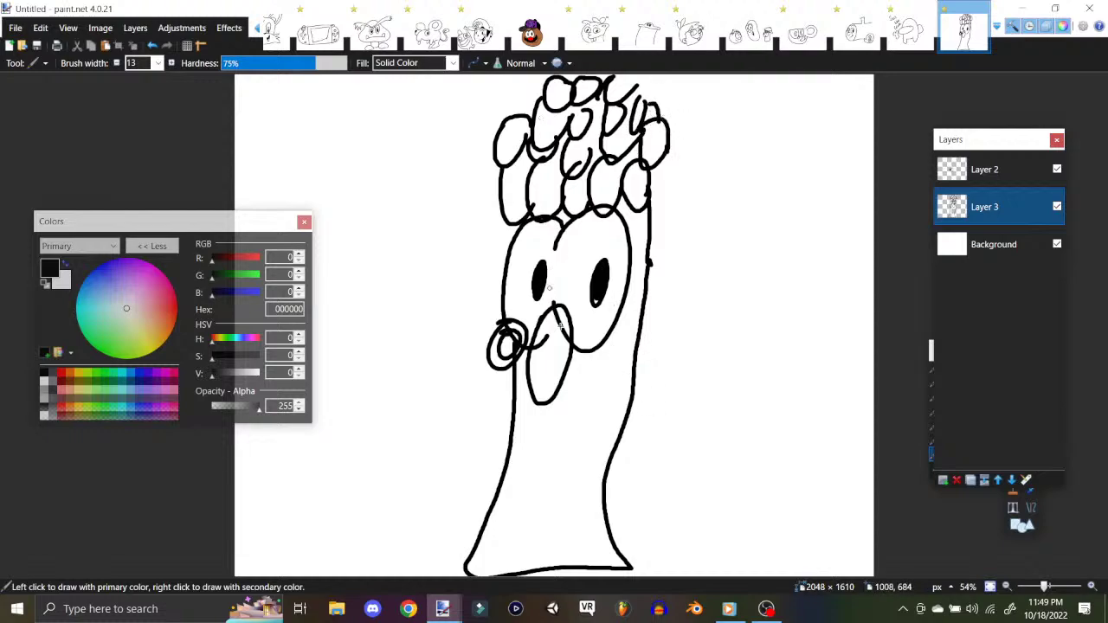
Step: Draw a narrow open mouth beside the nose and curved lid lines inside the tops of both eyes
mouse_move(575, 400)
left_mouse_down()
mouse_move(604, 407)
mouse_move(583, 438)
mouse_move(598, 424)
left_mouse_up()
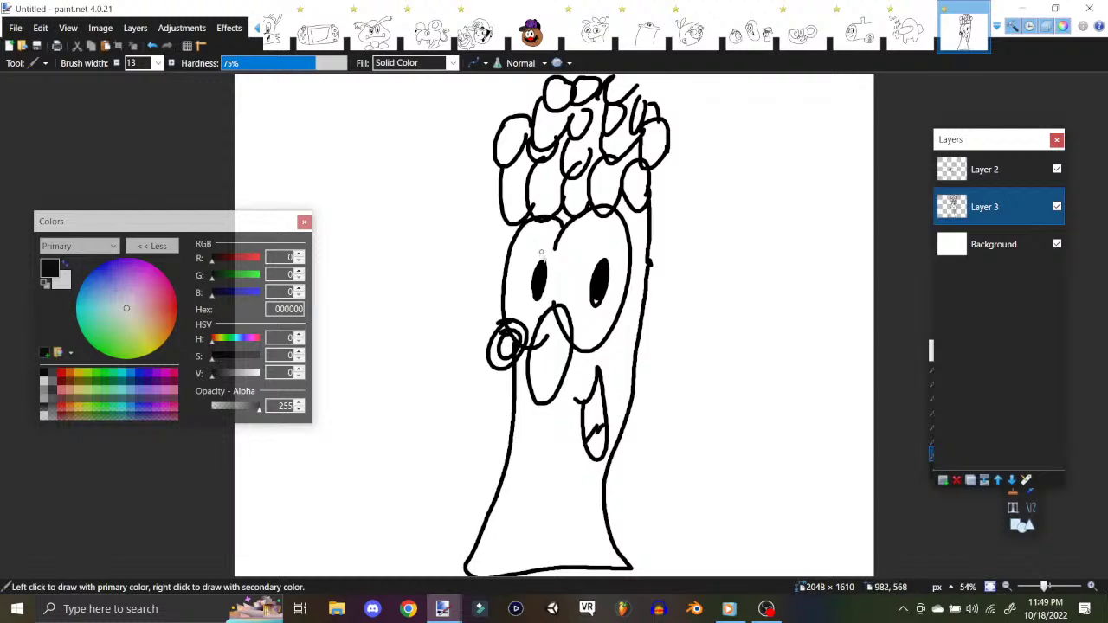
left_click_drag(557, 234, 512, 270)
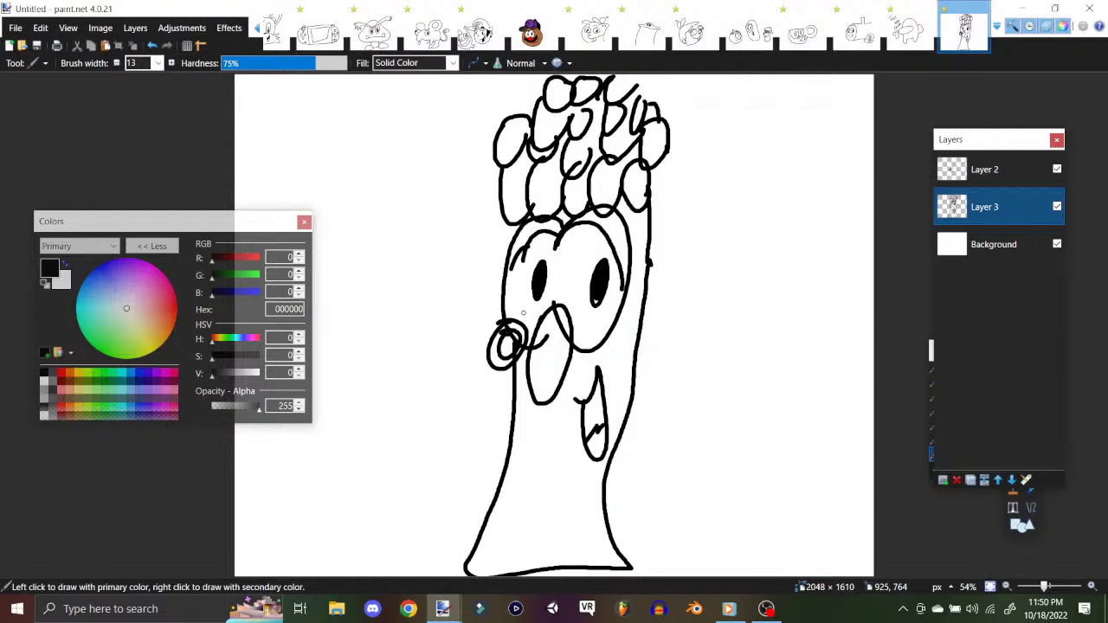
Step: Create one more blank 2048 x 1610 image and add a new layer to it
left_click(16, 28)
left_click(15, 28)
left_click(16, 28)
left_click(34, 47)
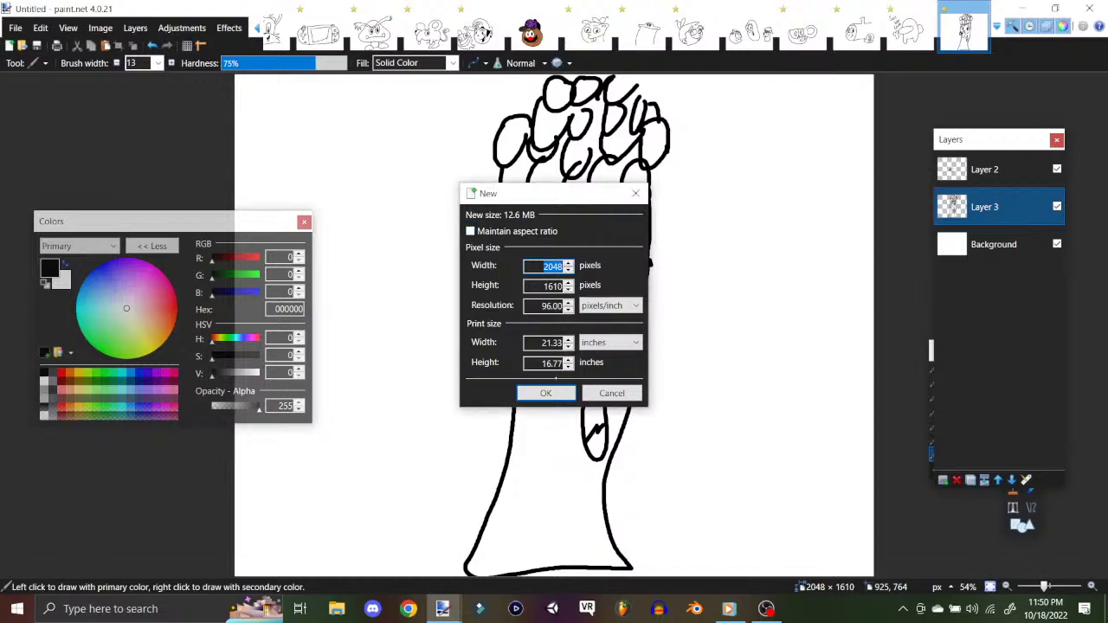
left_click(551, 391)
left_click(135, 27)
left_click(170, 47)
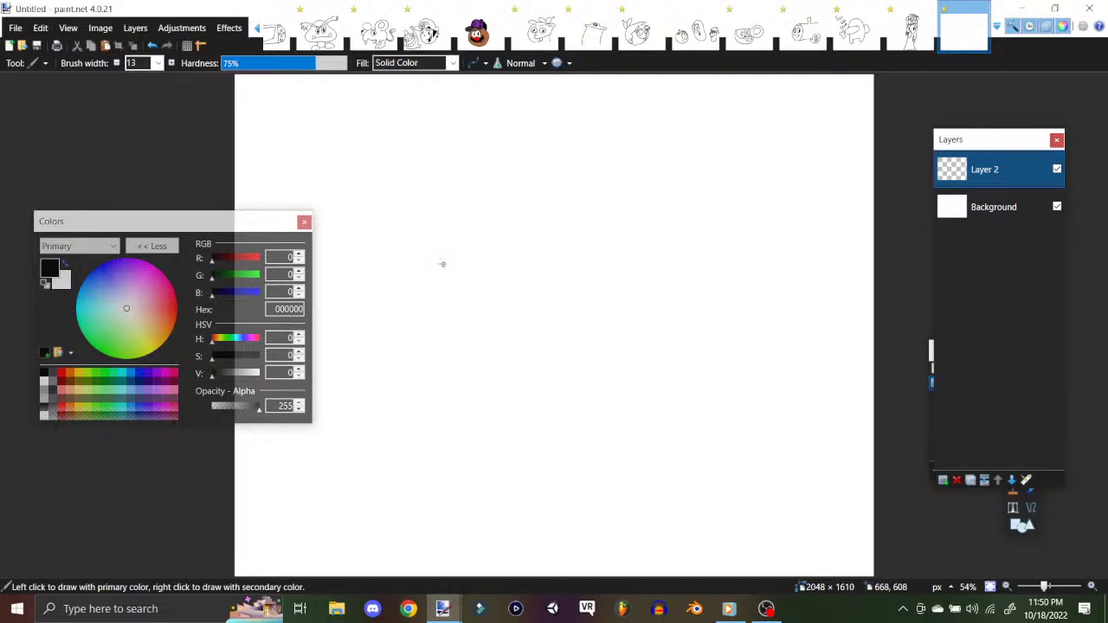
Step: Draw a bowl-shaped head with a flat top edge and a rounded bottom in the middle of the canvas
left_click_drag(450, 267, 626, 260)
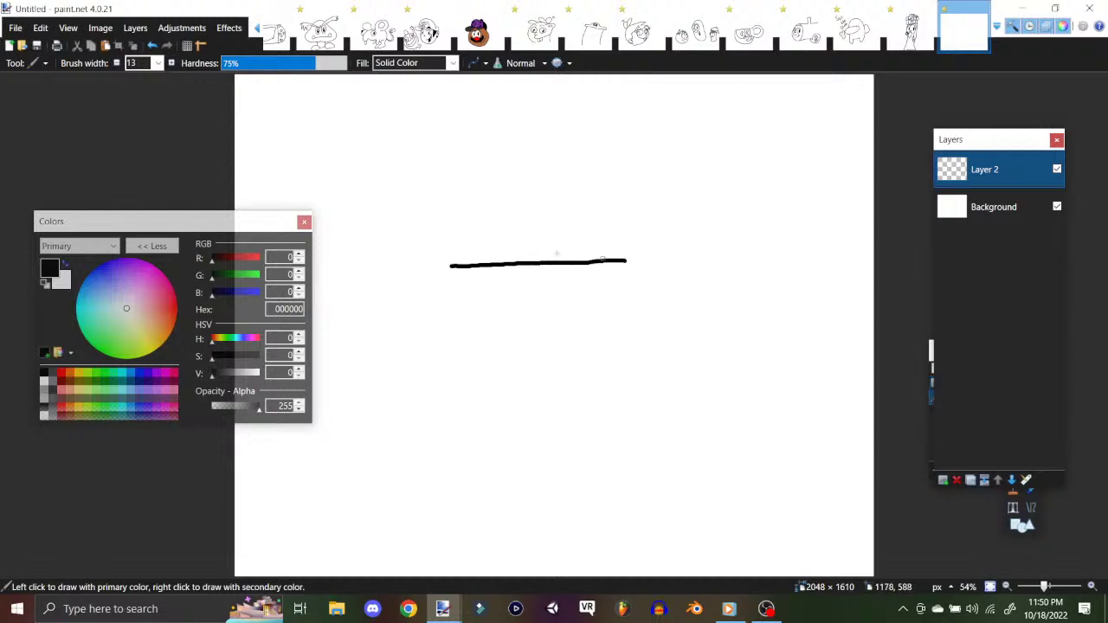
mouse_move(451, 267)
left_mouse_down()
mouse_move(448, 297)
mouse_move(475, 389)
mouse_move(508, 410)
mouse_move(571, 407)
left_mouse_up()
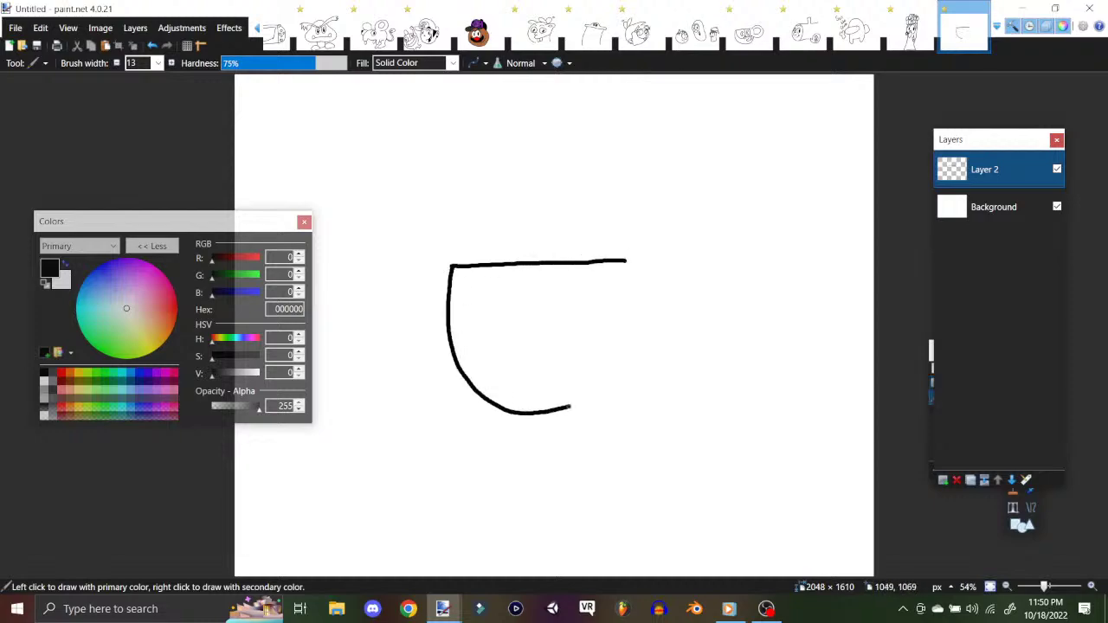
mouse_move(625, 260)
left_mouse_down()
mouse_move(631, 320)
mouse_move(582, 399)
left_mouse_up()
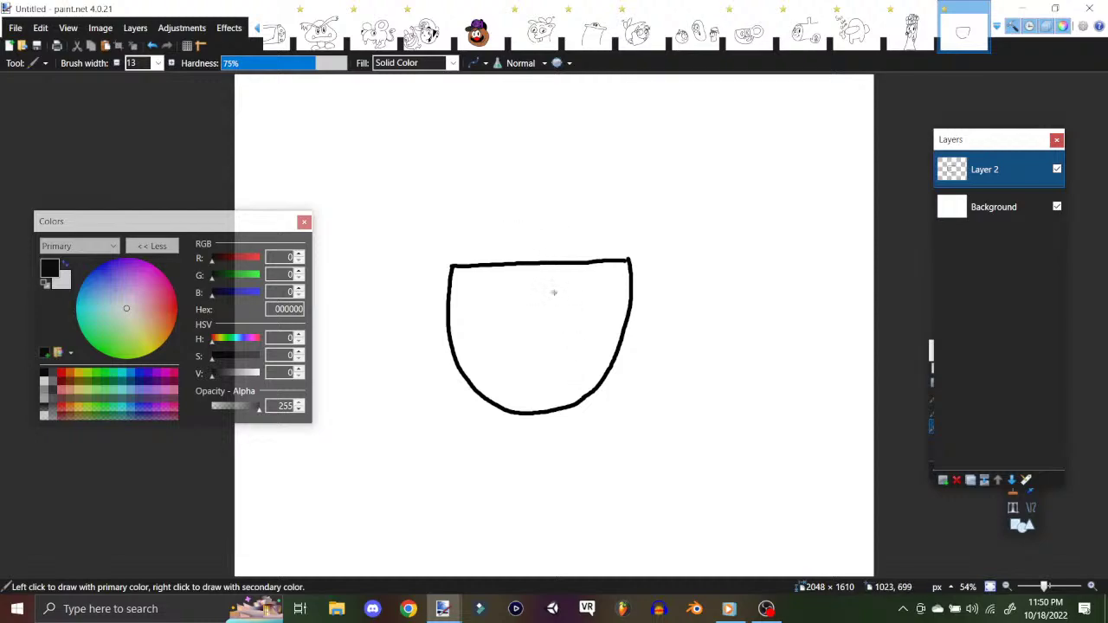
Step: Draw a face on the bowl shape with two notched eyes filled black, a small oval nose and a narrow, partly filled mouth
mouse_move(559, 285)
left_mouse_down()
mouse_move(564, 310)
mouse_move(550, 317)
mouse_move(558, 301)
left_mouse_up()
mouse_move(512, 290)
left_mouse_down()
mouse_move(509, 313)
mouse_move(505, 272)
mouse_move(516, 325)
mouse_move(575, 327)
mouse_move(555, 377)
mouse_move(565, 364)
left_mouse_up()
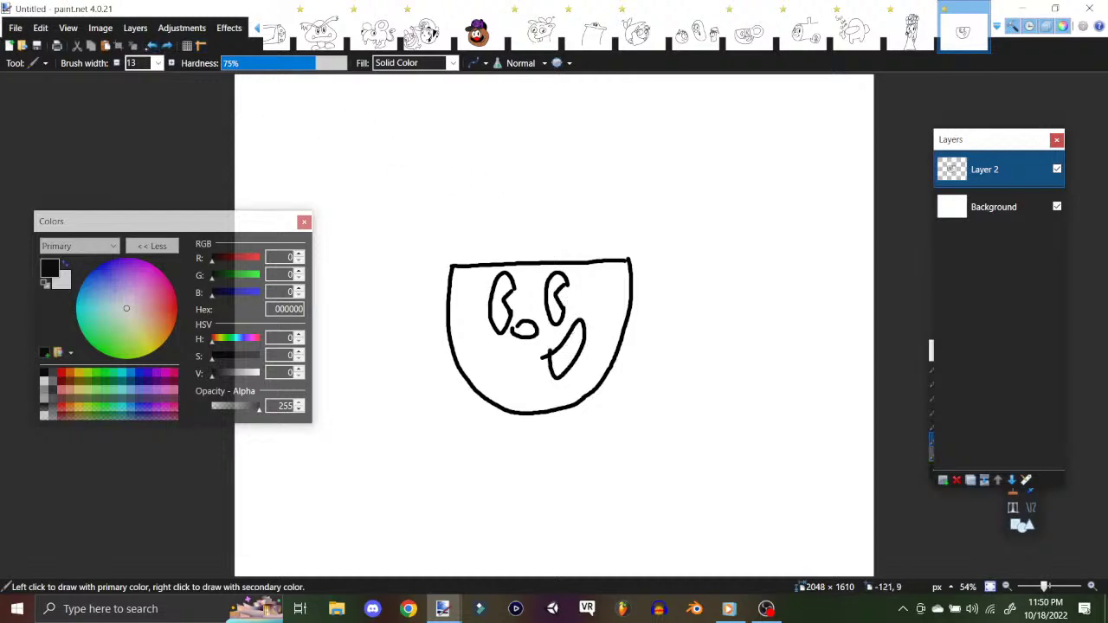
left_click(151, 45)
mouse_move(564, 347)
left_mouse_down()
mouse_move(578, 322)
mouse_move(585, 371)
mouse_move(581, 332)
mouse_move(577, 367)
mouse_move(579, 333)
left_mouse_up()
mouse_move(553, 282)
left_mouse_down()
mouse_move(564, 284)
mouse_move(552, 303)
mouse_move(558, 320)
mouse_move(549, 282)
mouse_move(498, 293)
mouse_move(501, 279)
mouse_move(503, 335)
left_mouse_up()
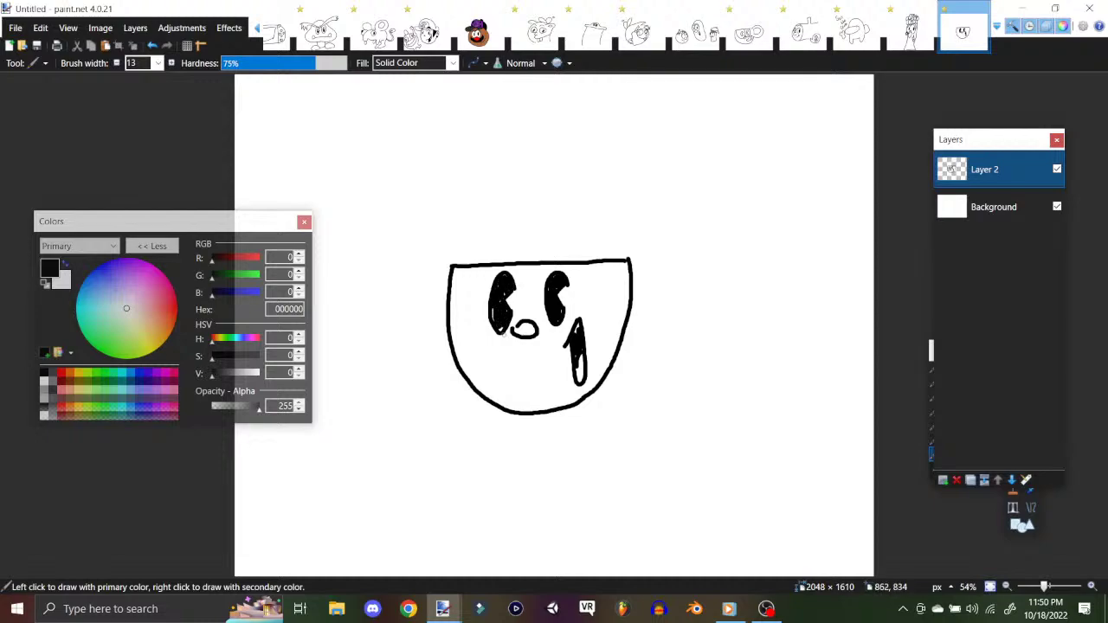
left_click(1041, 516)
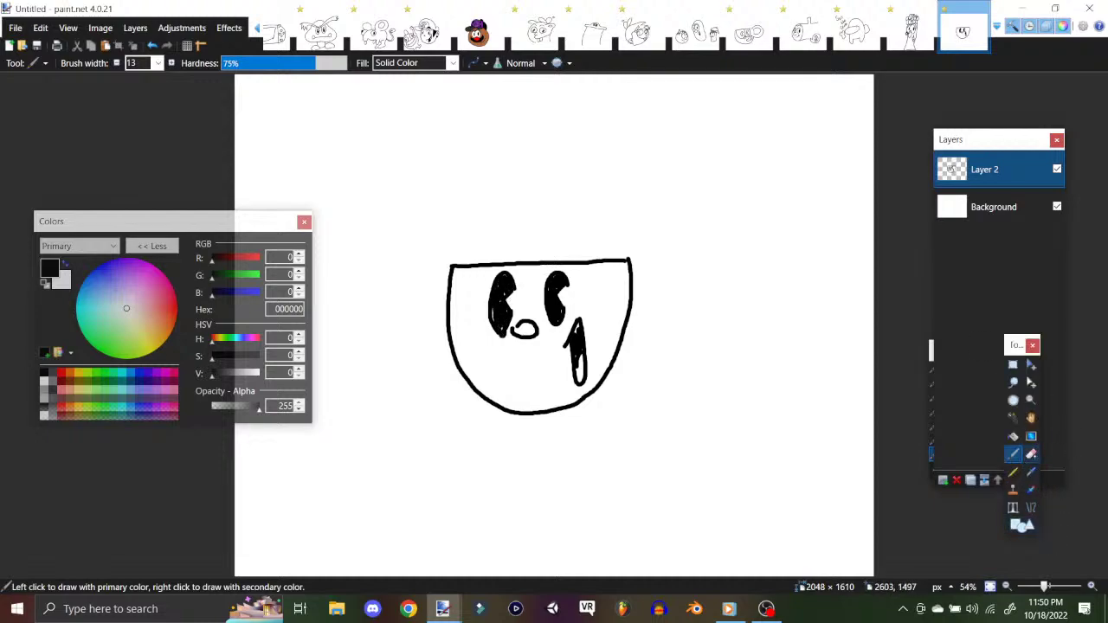
Step: Replace the upper right edge of the bowl head with a looped cup handle, and draw two curved eyebrows above the rim
left_click(1031, 454)
left_click_drag(629, 293, 625, 343)
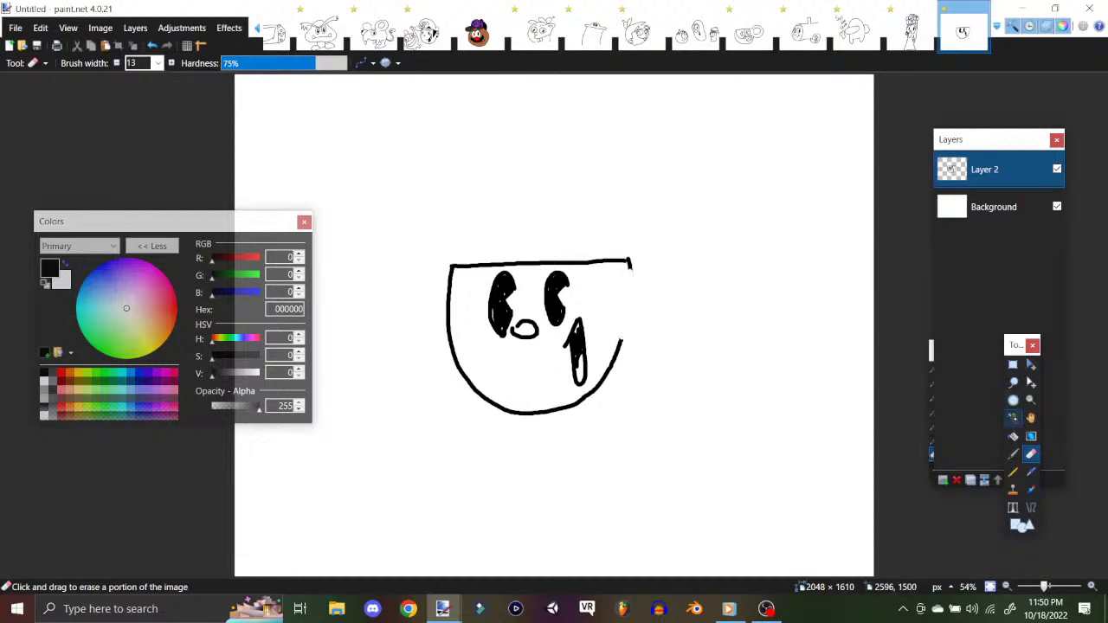
left_click(1014, 453)
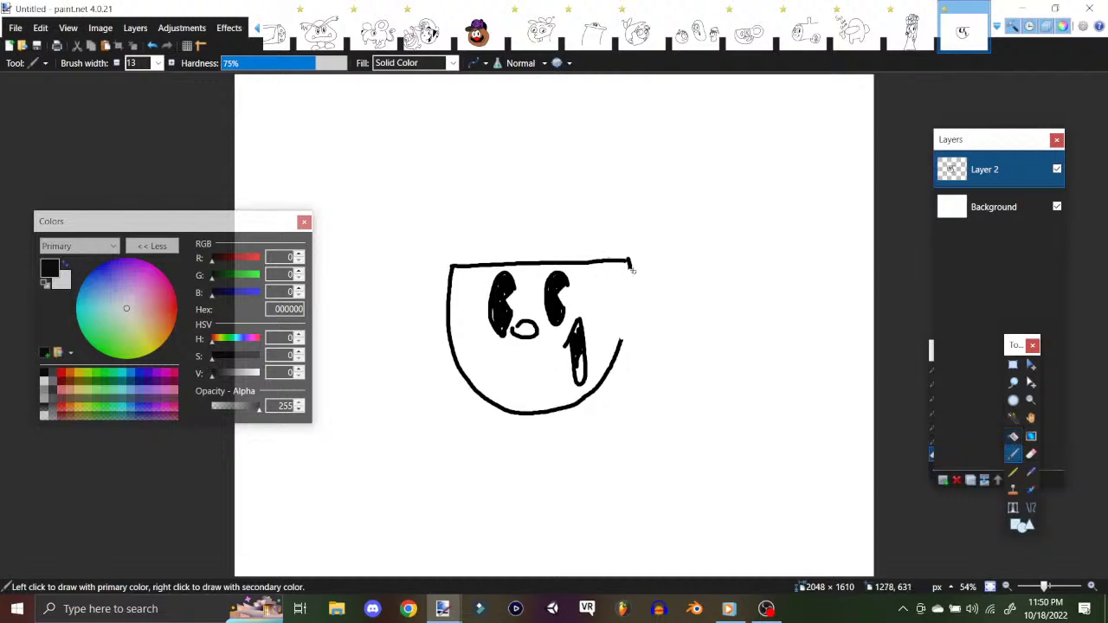
mouse_move(629, 261)
left_mouse_down()
mouse_move(660, 275)
mouse_move(656, 331)
mouse_move(620, 347)
left_mouse_up()
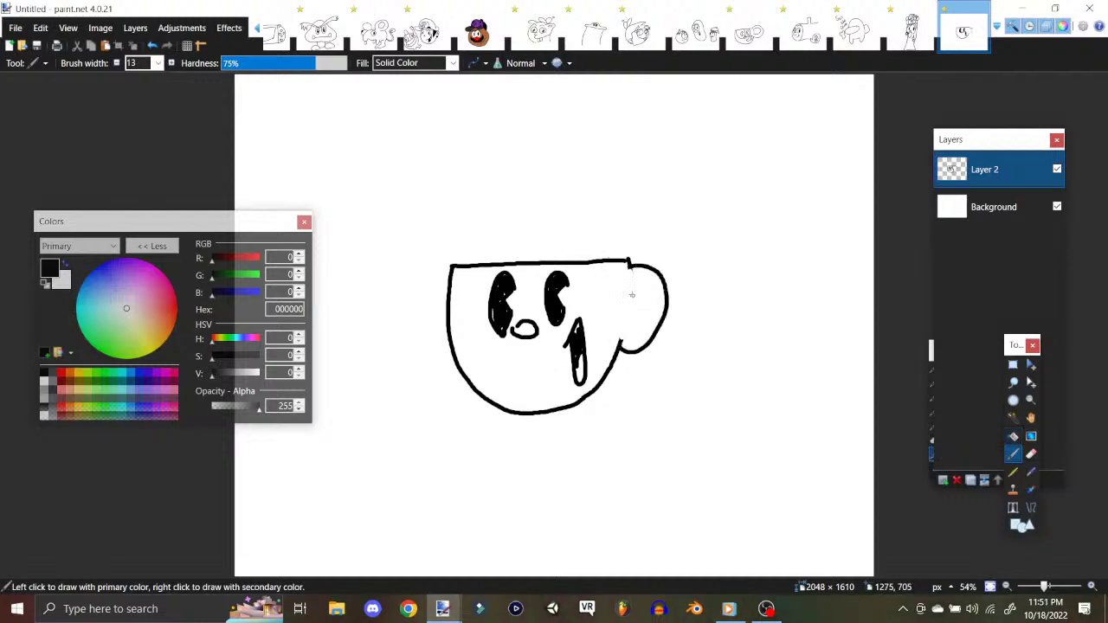
left_click_drag(634, 291, 633, 319)
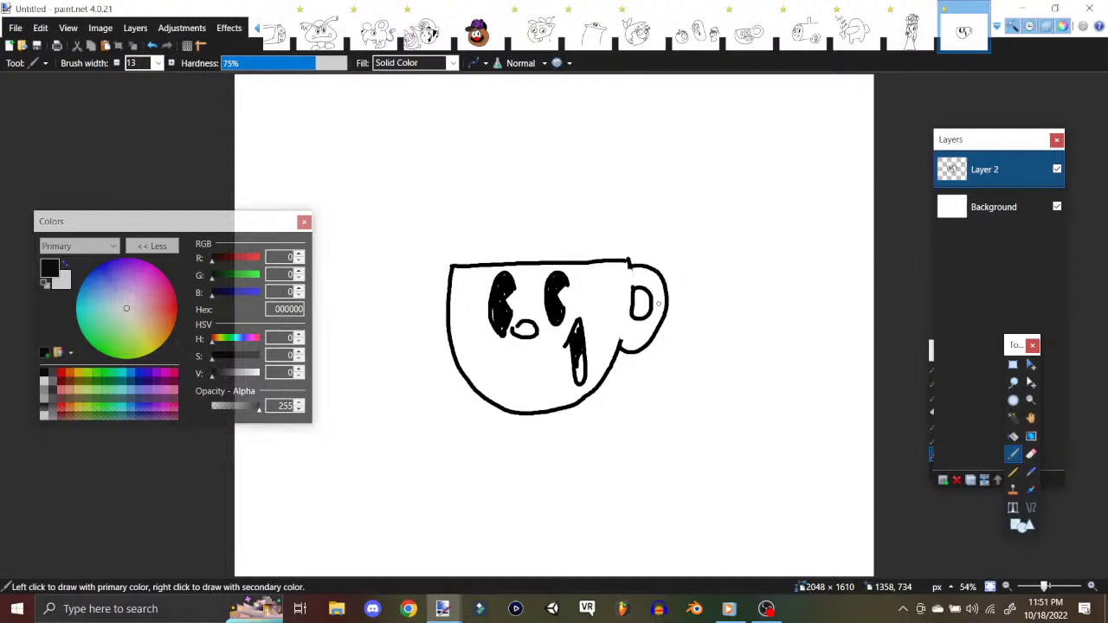
mouse_move(494, 248)
left_mouse_down()
mouse_move(571, 231)
mouse_move(576, 243)
left_mouse_up()
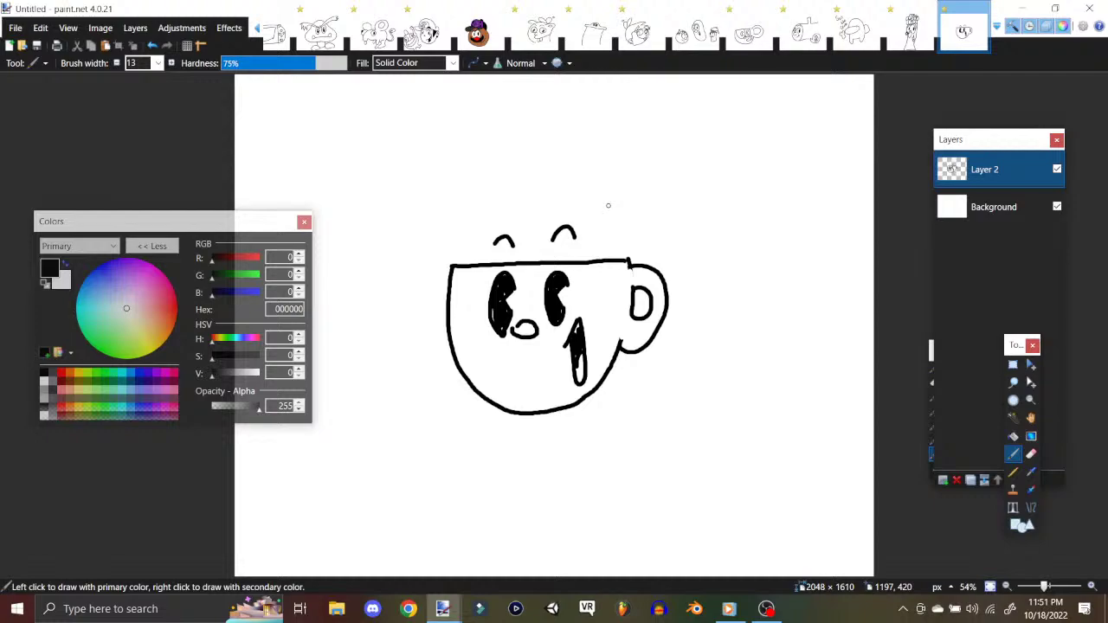
Step: Draw two bent arms under the cup head, each ending in a puffy gloved hand with short finger lines
mouse_move(599, 386)
left_mouse_down()
mouse_move(645, 373)
mouse_move(656, 403)
mouse_move(641, 416)
mouse_move(667, 422)
mouse_move(627, 437)
left_mouse_up()
mouse_move(676, 405)
left_mouse_down()
mouse_move(719, 449)
mouse_move(648, 478)
mouse_move(625, 468)
mouse_move(645, 481)
left_mouse_up()
mouse_move(659, 437)
left_mouse_down()
mouse_move(660, 457)
mouse_move(690, 447)
left_mouse_up()
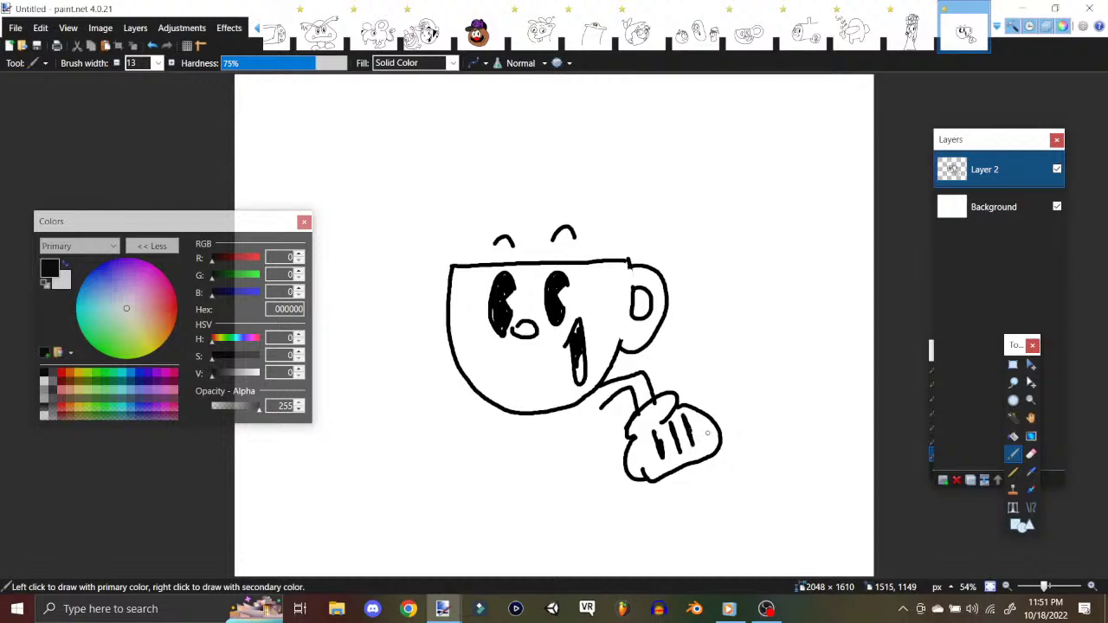
left_click_drag(601, 406, 582, 457)
mouse_move(502, 413)
left_mouse_down()
mouse_move(476, 404)
mouse_move(447, 416)
mouse_move(428, 447)
mouse_move(460, 423)
mouse_move(449, 446)
mouse_move(462, 453)
mouse_move(420, 454)
mouse_move(447, 452)
mouse_move(410, 513)
mouse_move(443, 500)
mouse_move(456, 482)
mouse_move(450, 461)
mouse_move(464, 483)
mouse_move(414, 493)
left_mouse_up()
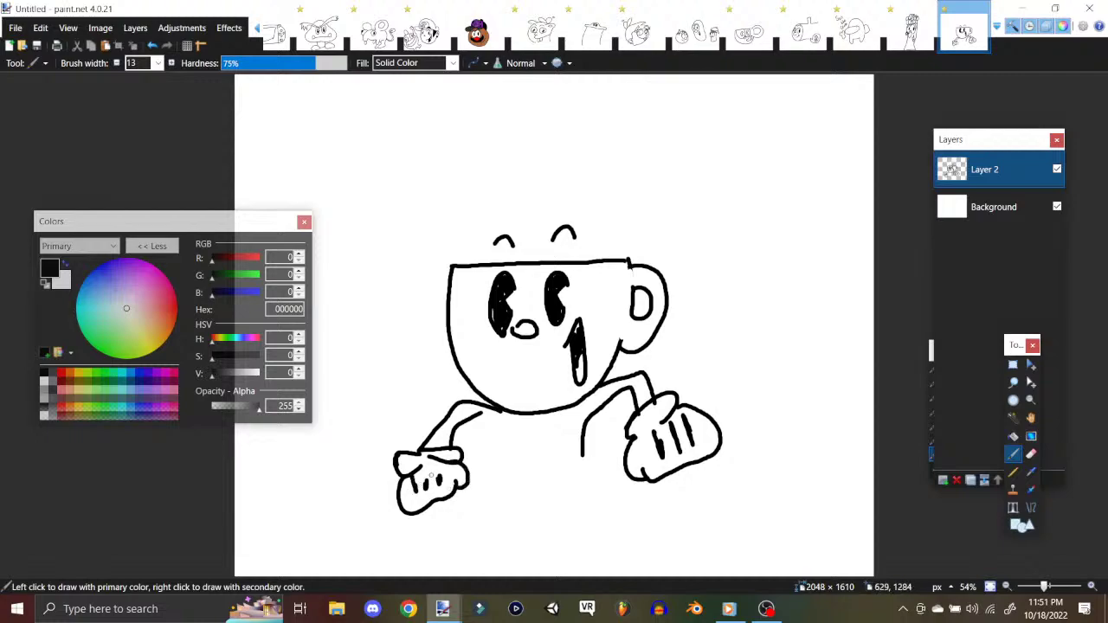
Step: Draw the torso and short trousers below the cup head, and remove the small oval tried on the front of the trousers
mouse_move(473, 414)
left_mouse_down()
mouse_move(495, 422)
mouse_move(505, 472)
mouse_move(484, 480)
mouse_move(599, 459)
mouse_move(582, 442)
left_mouse_up()
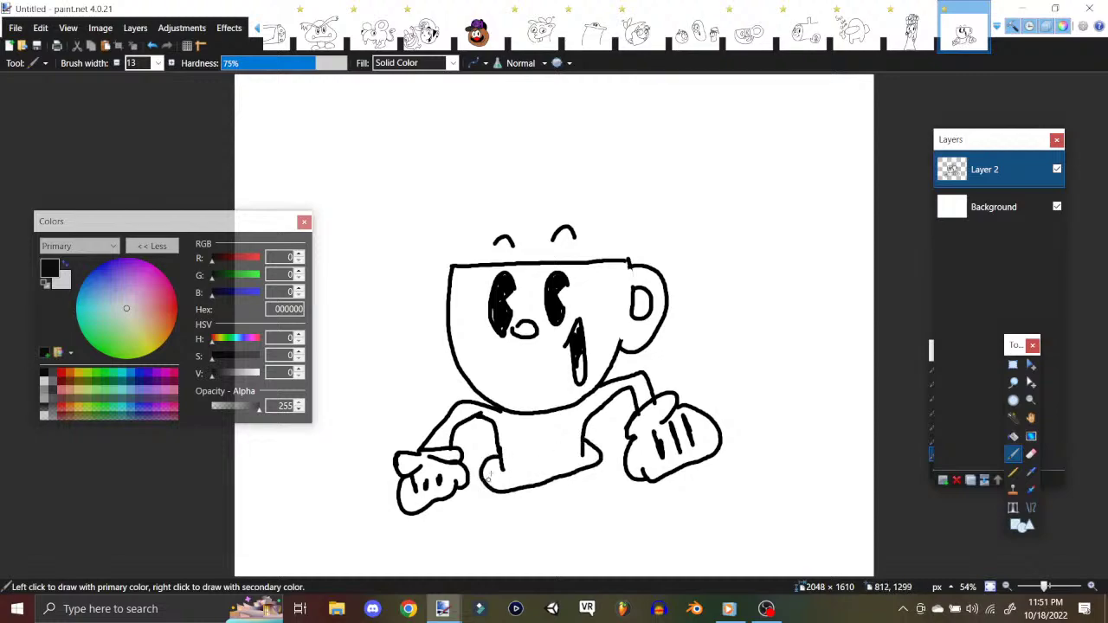
mouse_move(479, 467)
left_mouse_down()
mouse_move(494, 547)
mouse_move(557, 523)
mouse_move(584, 521)
mouse_move(605, 538)
mouse_move(619, 533)
mouse_move(607, 457)
left_mouse_up()
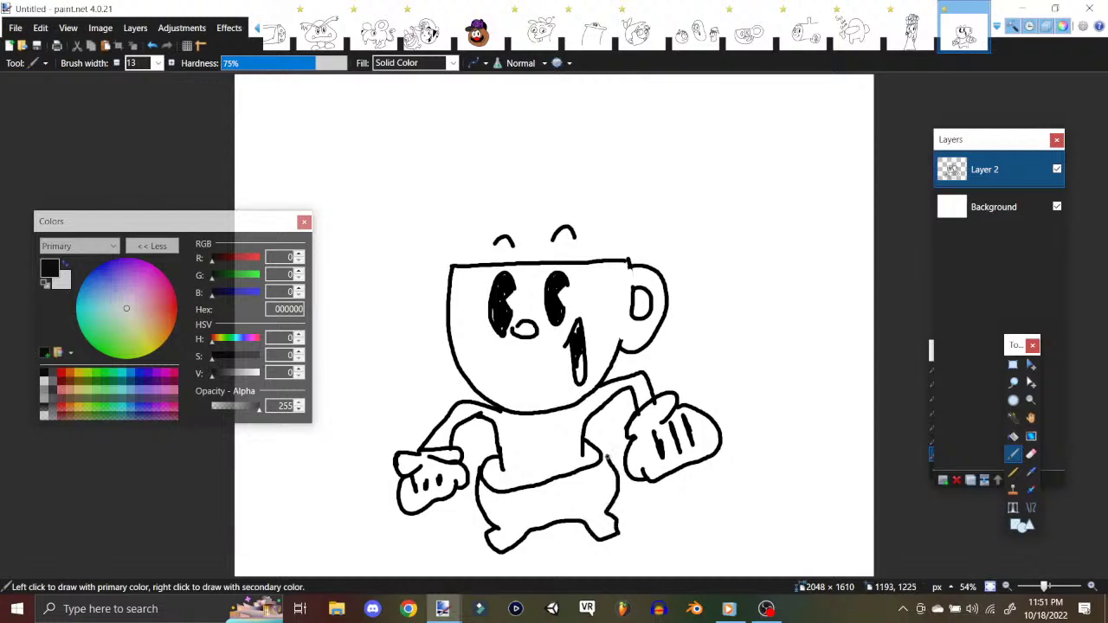
left_click_drag(562, 486, 563, 486)
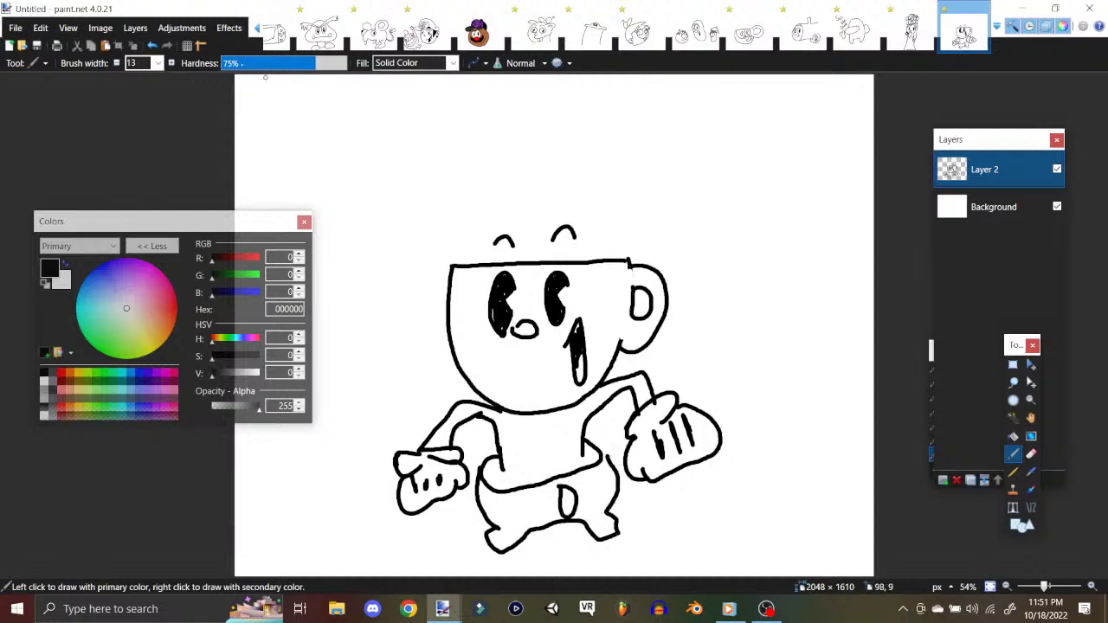
left_click(153, 45)
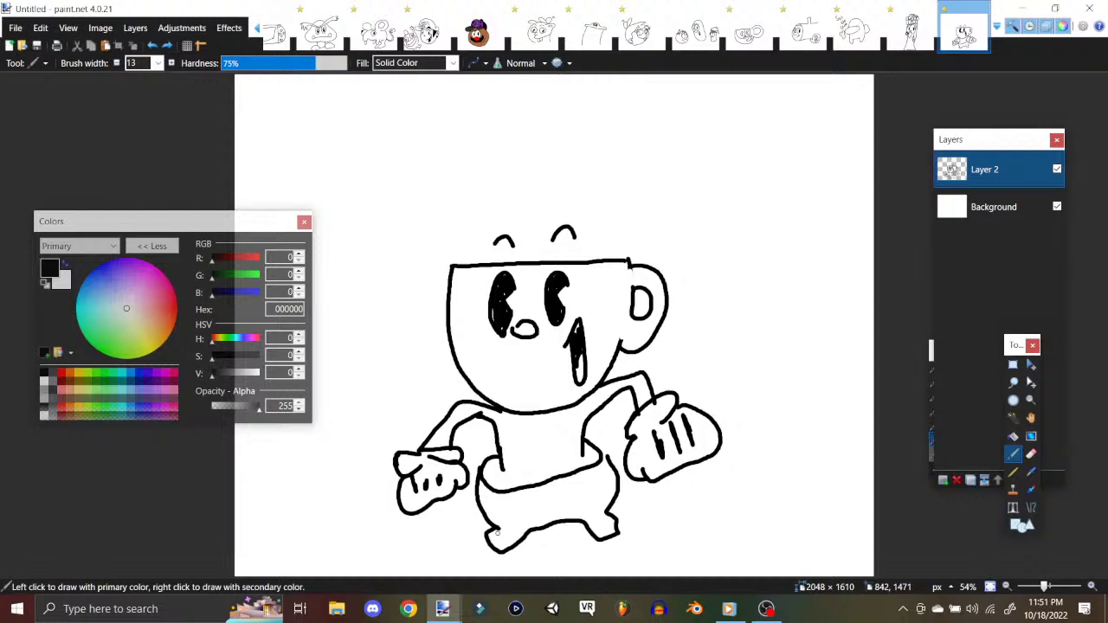
Step: Create a new blank 2048 x 1610 image and add a layer above its background
left_click(40, 28)
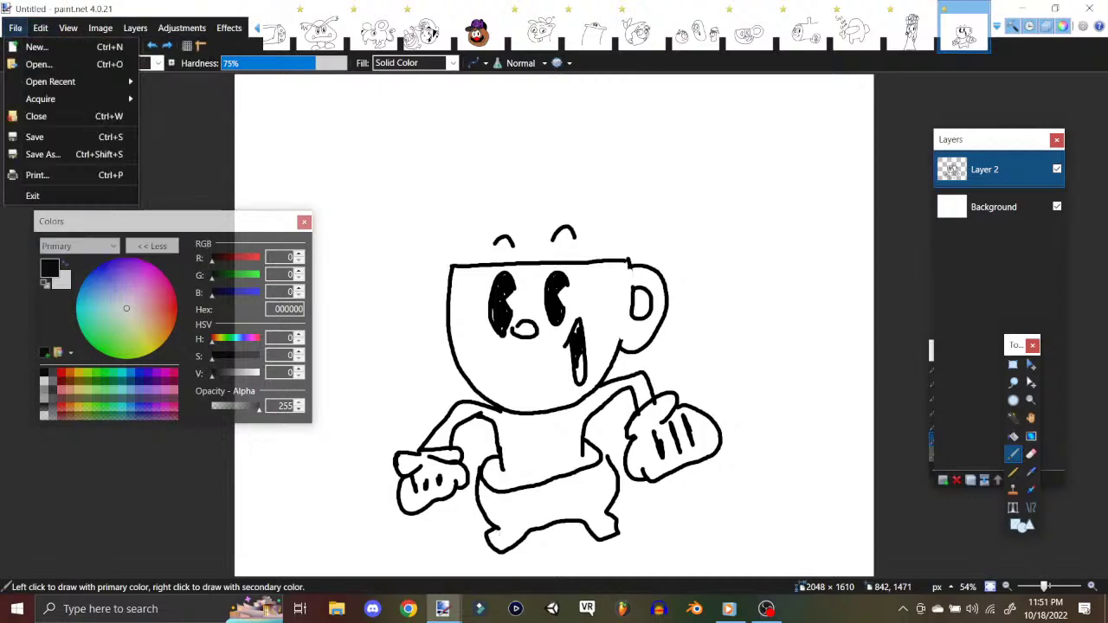
left_click(15, 28)
key("ctrl+n")
key("Return")
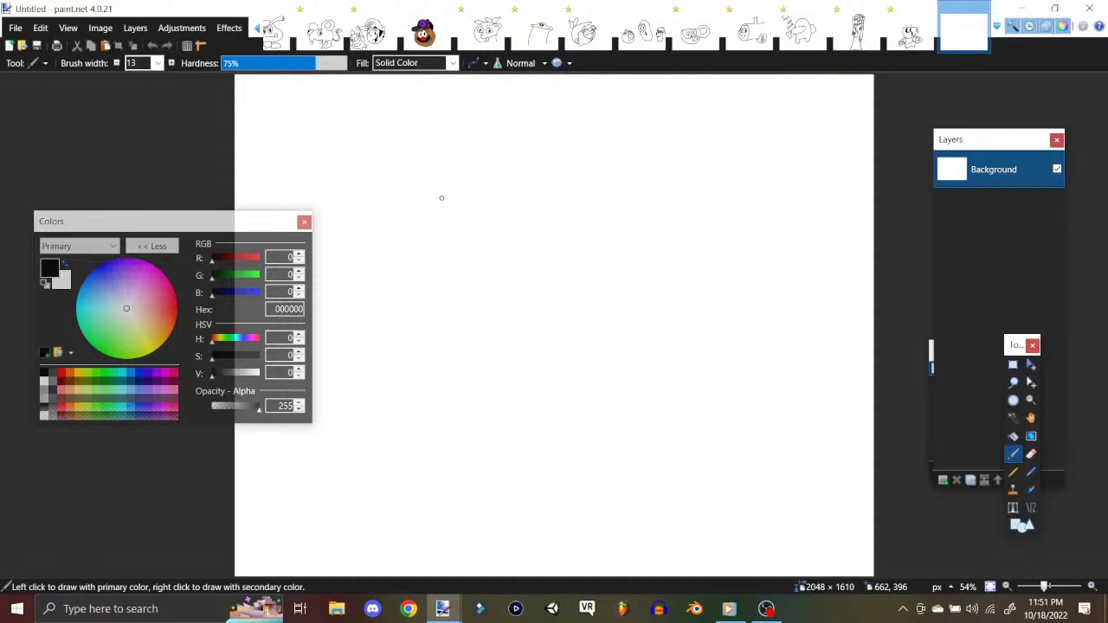
left_click(135, 28)
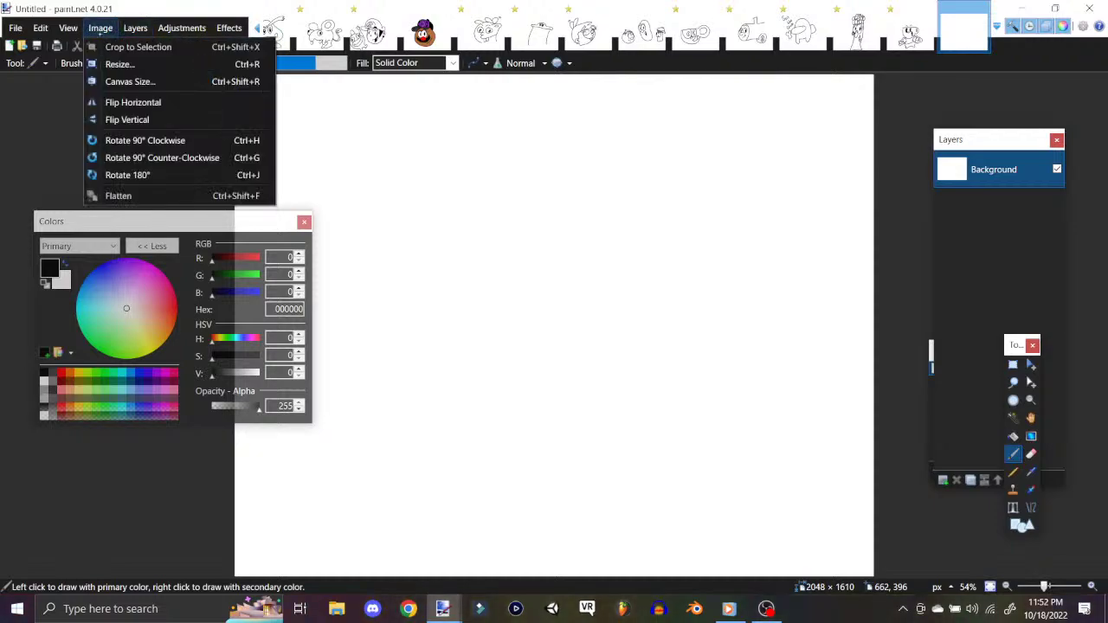
left_click(156, 45)
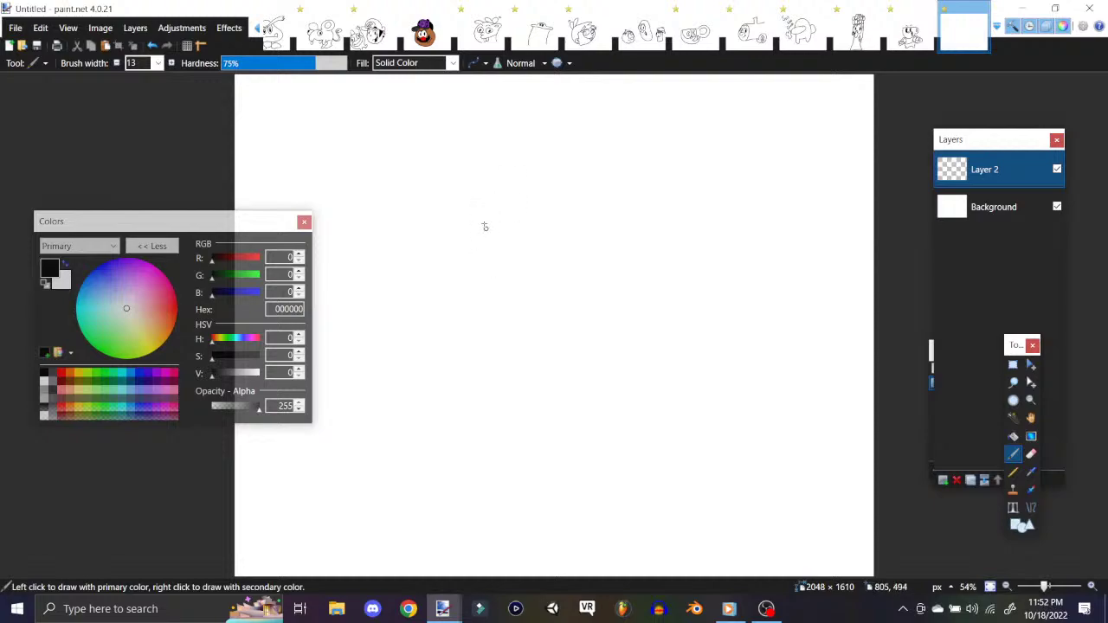
Step: Draw a round head with two curved horns, two notched eyes and a wide grin with small cross marks for teeth
mouse_move(465, 213)
left_mouse_down()
mouse_move(525, 177)
mouse_move(463, 318)
mouse_move(561, 348)
mouse_move(635, 286)
mouse_move(637, 210)
mouse_move(602, 164)
mouse_move(582, 162)
mouse_move(590, 188)
mouse_move(566, 216)
mouse_move(515, 201)
left_mouse_up()
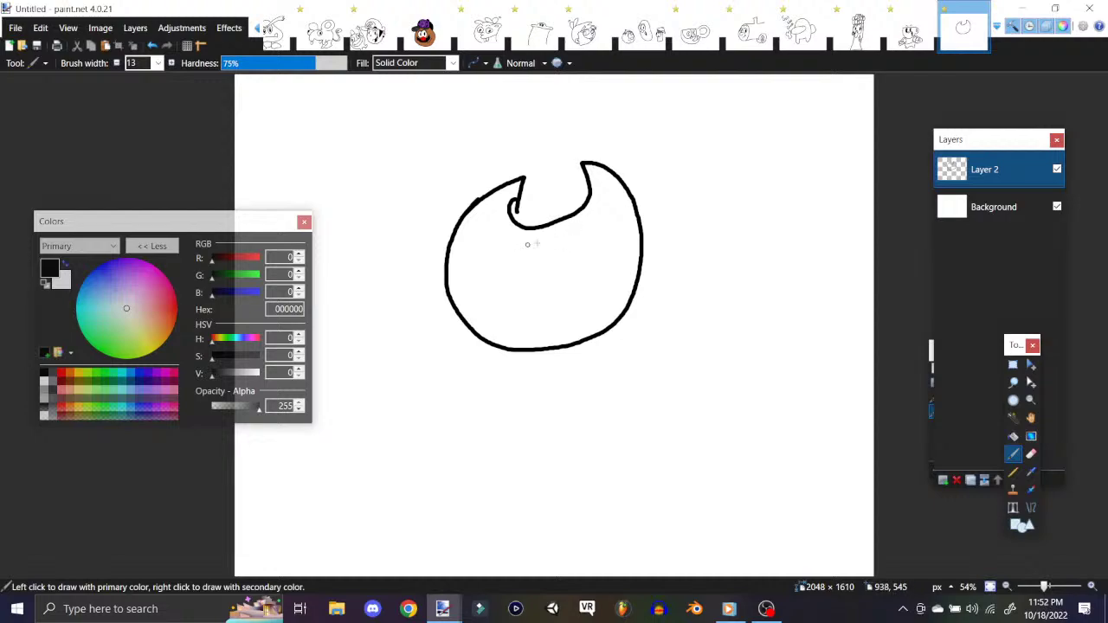
mouse_move(574, 241)
left_mouse_down()
mouse_move(560, 260)
mouse_move(572, 271)
left_mouse_up()
mouse_move(578, 246)
left_mouse_down()
mouse_move(568, 234)
mouse_move(565, 283)
mouse_move(572, 265)
left_mouse_up()
mouse_move(502, 251)
left_mouse_down()
mouse_move(517, 246)
mouse_move(506, 277)
mouse_move(516, 251)
left_mouse_up()
mouse_move(524, 246)
left_mouse_down()
mouse_move(512, 270)
mouse_move(539, 309)
mouse_move(588, 279)
mouse_move(590, 322)
mouse_move(533, 346)
mouse_move(488, 301)
mouse_move(509, 288)
mouse_move(510, 327)
left_mouse_up()
left_click_drag(504, 318, 573, 324)
left_click_drag(569, 313, 581, 310)
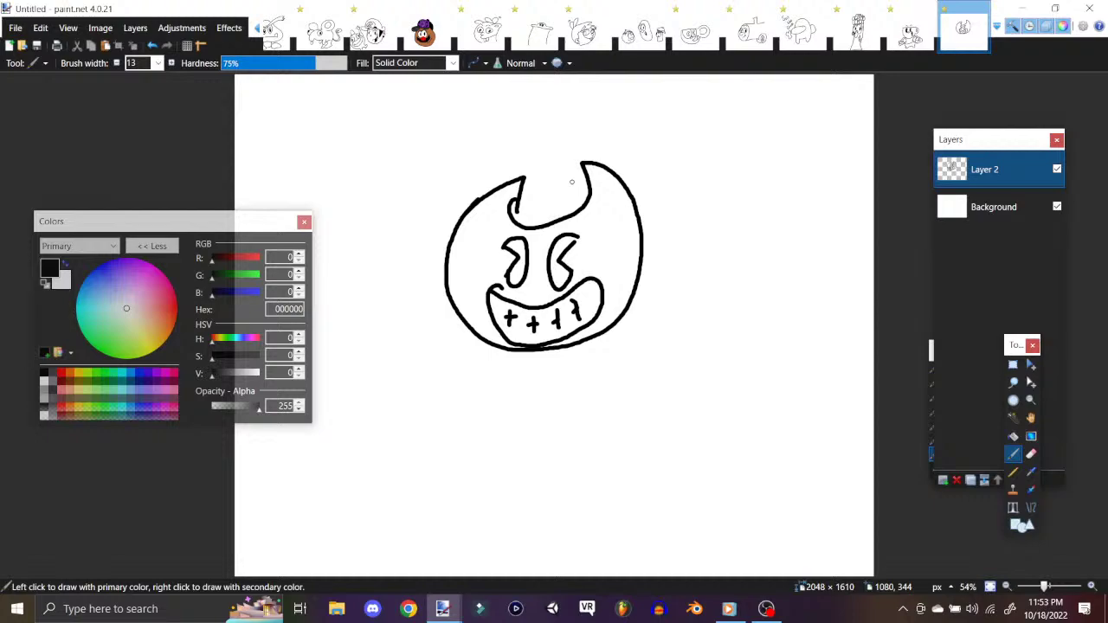
Step: Draw a slanted four-sided face beside the horned head, with square eyes, a boxy nose and mouth, and a line across its top
left_click_drag(656, 372, 766, 338)
left_click_drag(656, 472, 773, 419)
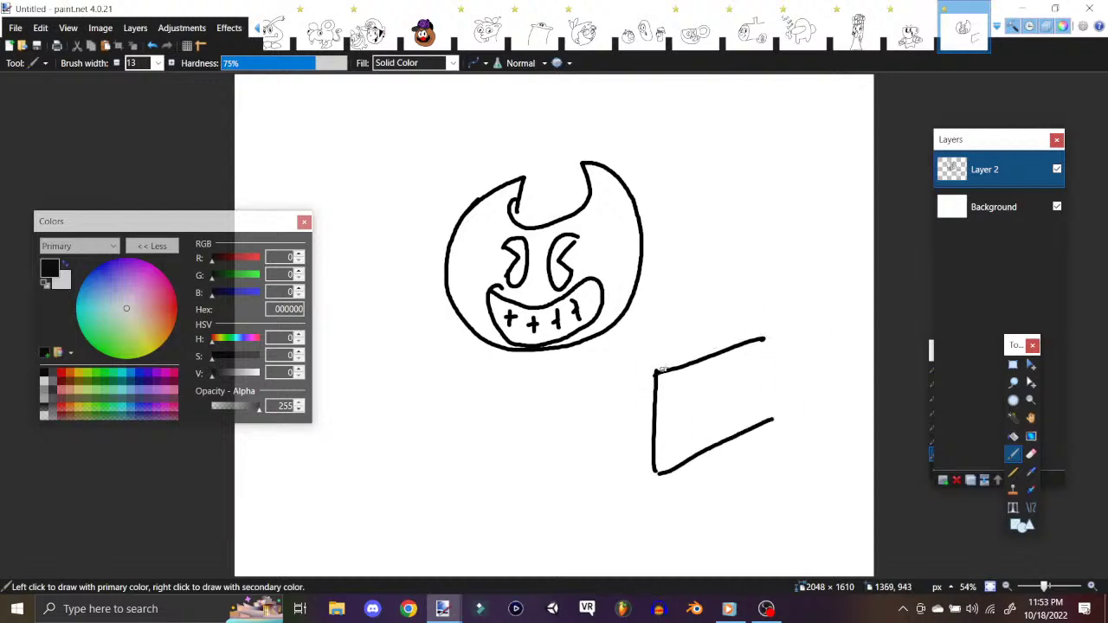
left_click_drag(763, 338, 777, 427)
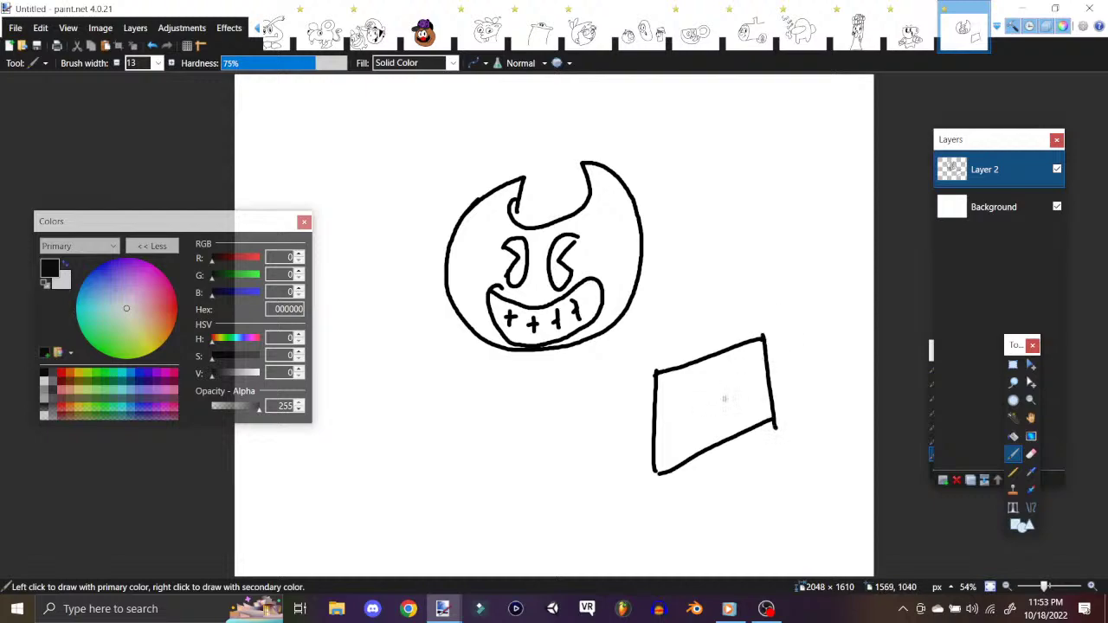
mouse_move(718, 372)
left_mouse_down()
mouse_move(744, 360)
mouse_move(746, 385)
mouse_move(720, 395)
mouse_move(712, 414)
mouse_move(697, 418)
mouse_move(735, 361)
mouse_move(682, 382)
mouse_move(673, 397)
mouse_move(695, 413)
mouse_move(683, 384)
mouse_move(683, 411)
left_mouse_up()
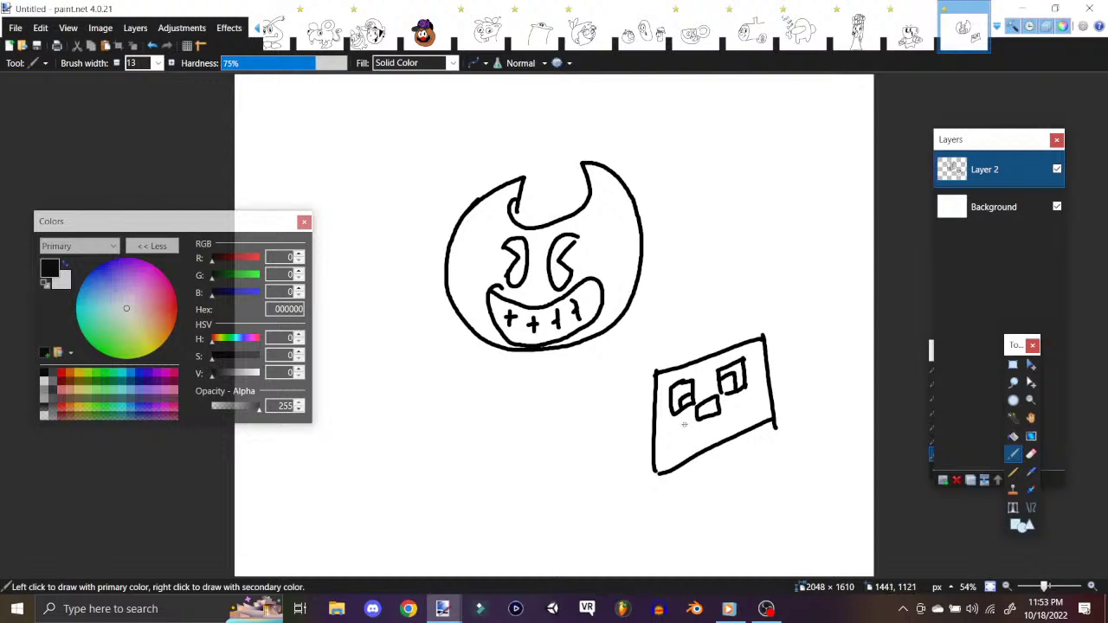
mouse_move(696, 421)
left_mouse_down()
mouse_move(683, 427)
mouse_move(687, 449)
mouse_move(700, 431)
mouse_move(724, 426)
mouse_move(721, 410)
mouse_move(733, 408)
mouse_move(735, 436)
left_mouse_up()
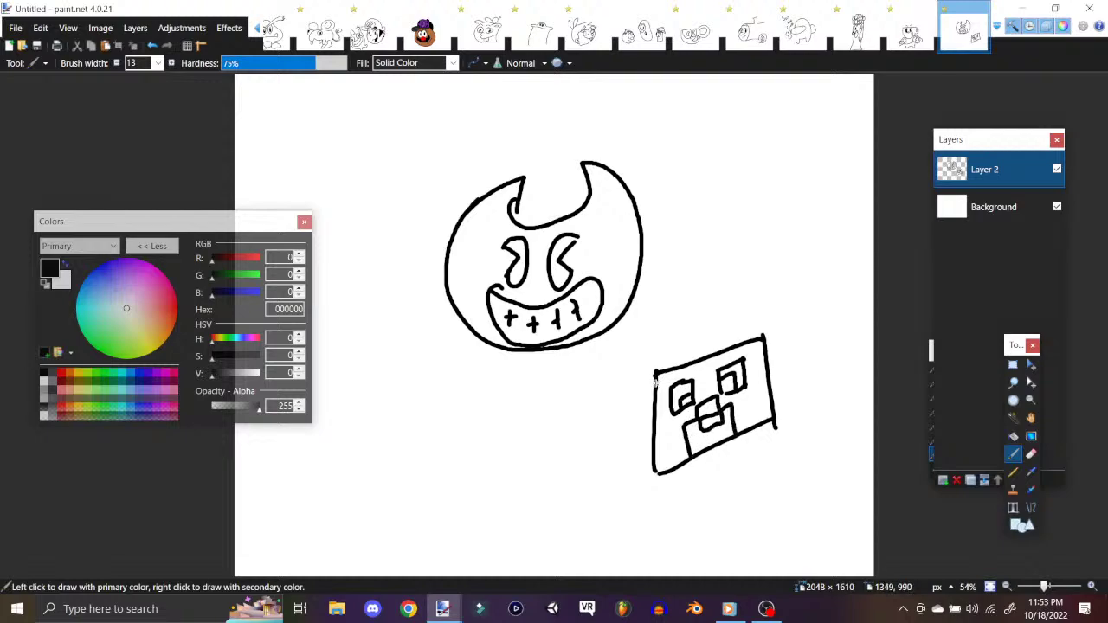
left_click_drag(656, 382, 771, 356)
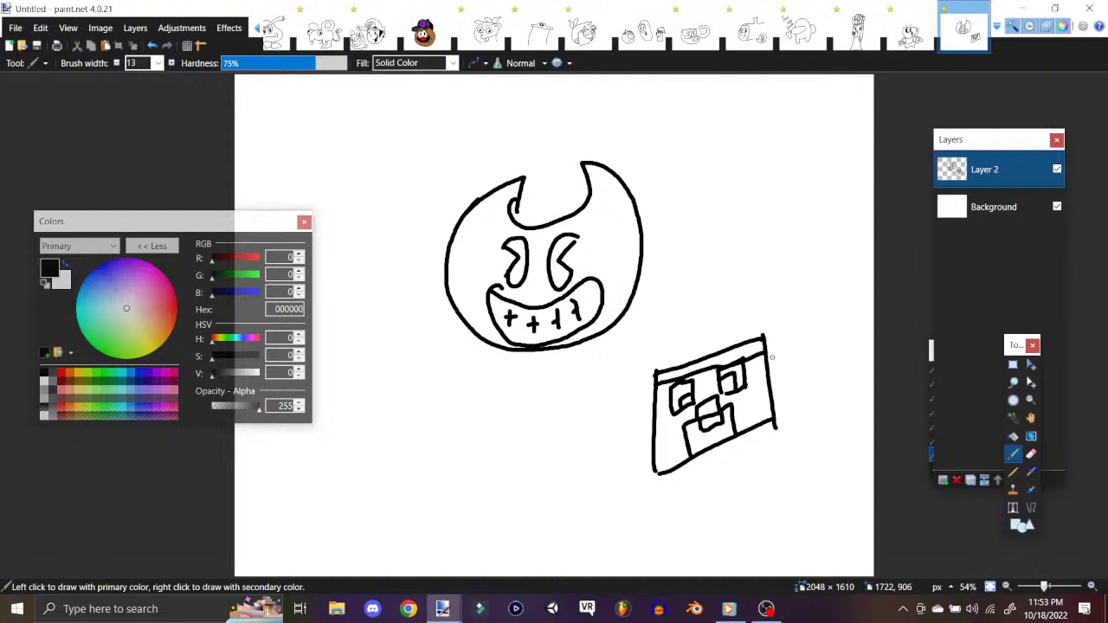
Step: Start another blank 2048 x 1610 image and add a new layer to it
left_click(16, 27)
left_click(37, 47)
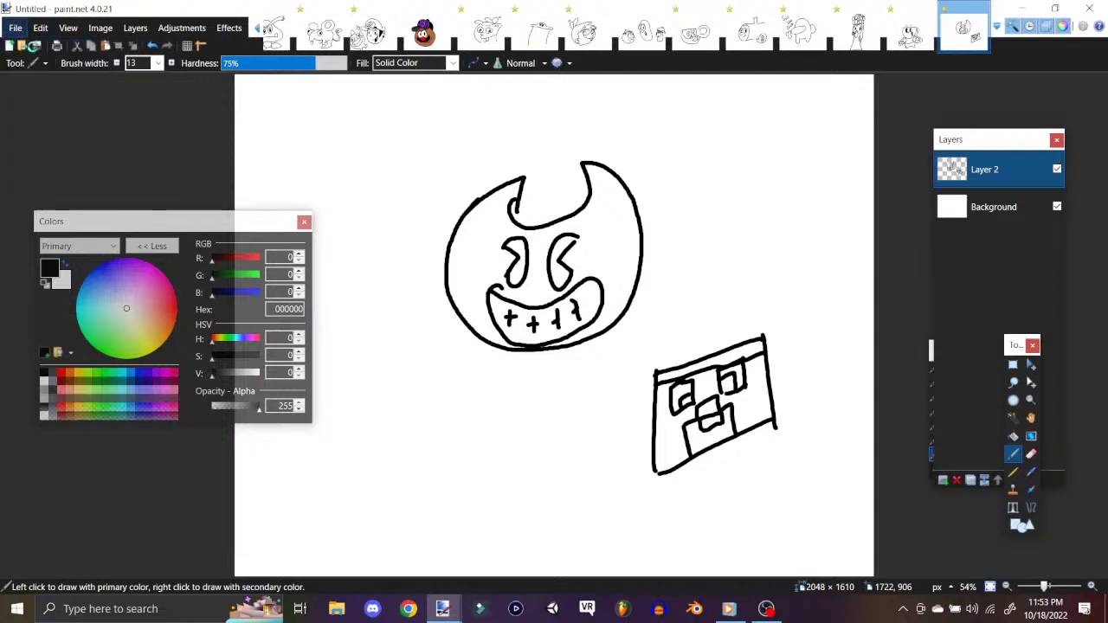
left_click(545, 393)
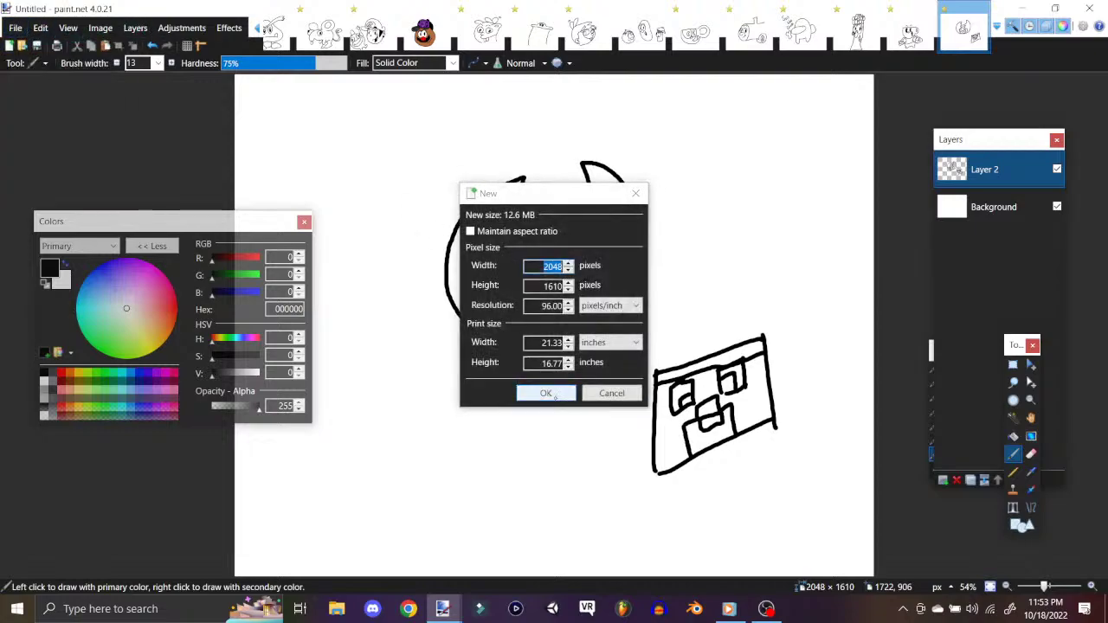
left_click(135, 27)
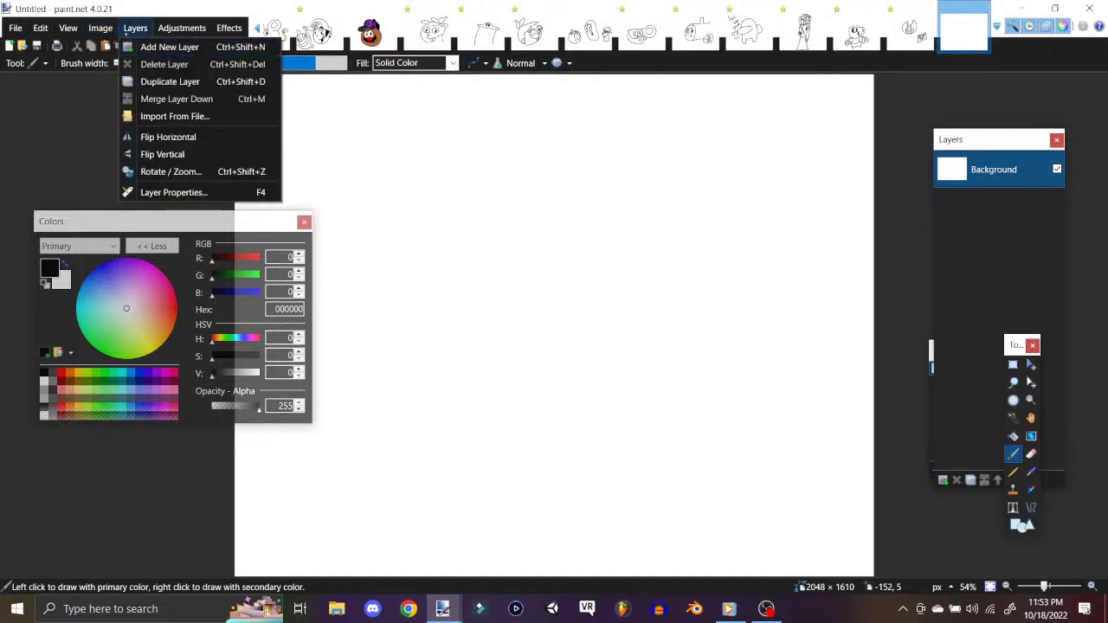
left_click(184, 47)
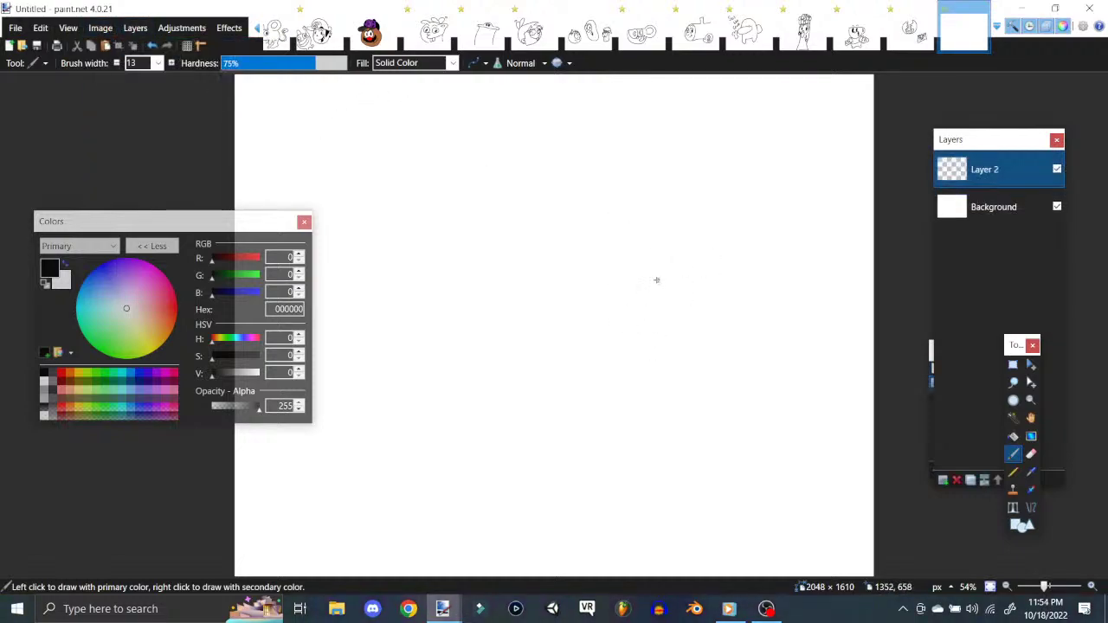
Step: Draw a beaver head in the right half of the canvas with two small ears, a smiling mouth, a lower jaw and buck teeth
mouse_move(662, 267)
left_mouse_down()
mouse_move(617, 388)
mouse_move(704, 346)
left_mouse_up()
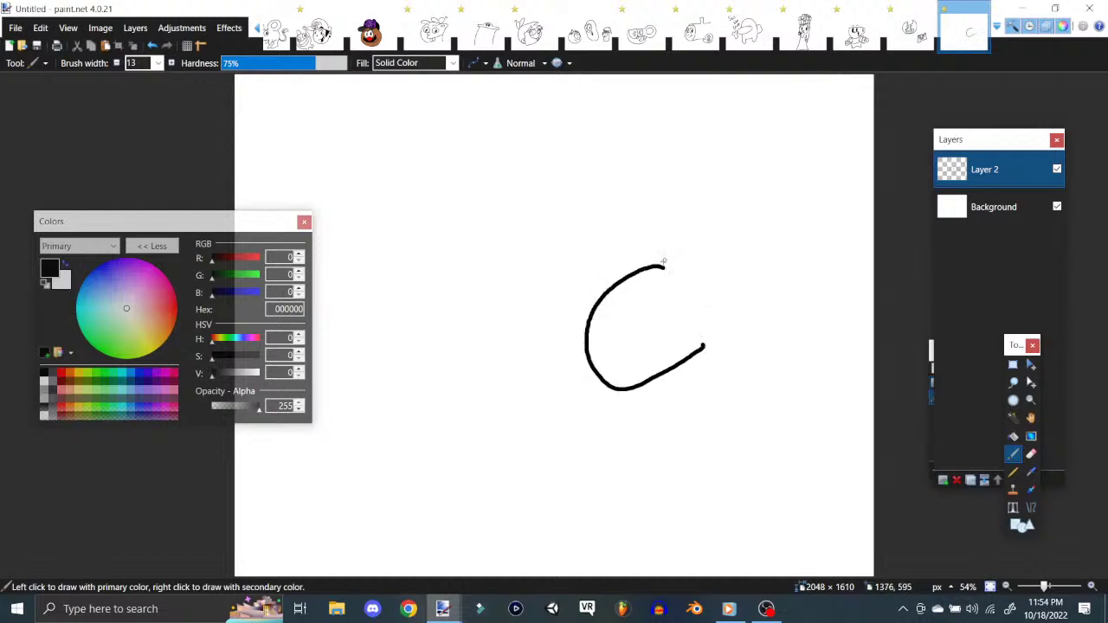
mouse_move(601, 282)
left_mouse_down()
mouse_move(713, 260)
mouse_move(729, 273)
left_mouse_up()
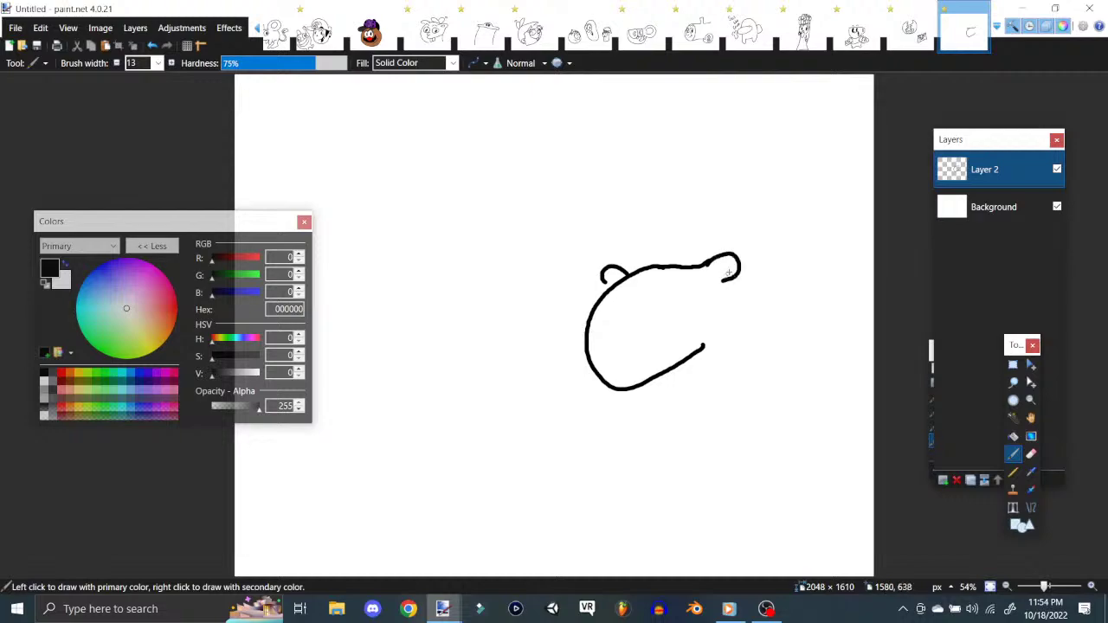
mouse_move(619, 389)
left_mouse_down()
mouse_move(683, 360)
mouse_move(702, 347)
mouse_move(710, 313)
mouse_move(717, 322)
left_mouse_up()
mouse_move(616, 389)
left_mouse_down()
mouse_move(639, 413)
mouse_move(662, 405)
mouse_move(638, 407)
mouse_move(710, 368)
mouse_move(729, 336)
left_mouse_up()
Step: Add two small filled oval eyes and a round filled nose to the beaver's face
left_click_drag(674, 290, 675, 293)
left_click_drag(632, 353, 636, 362)
left_click_drag(616, 295, 619, 305)
Step: Draw the beaver's neck, back and curved belly line, with one arm hanging down to a three-fingered hand
left_click_drag(733, 277, 743, 308)
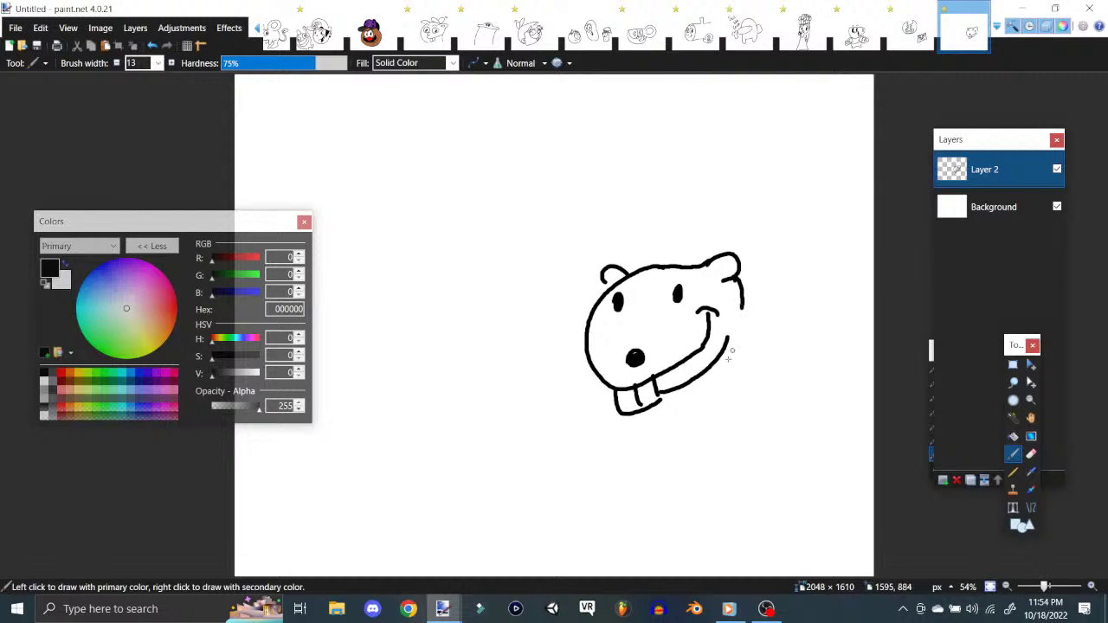
left_click_drag(694, 381, 718, 437)
mouse_move(751, 339)
left_mouse_down()
mouse_move(766, 385)
mouse_move(743, 392)
mouse_move(737, 420)
mouse_move(771, 405)
mouse_move(779, 381)
left_mouse_up()
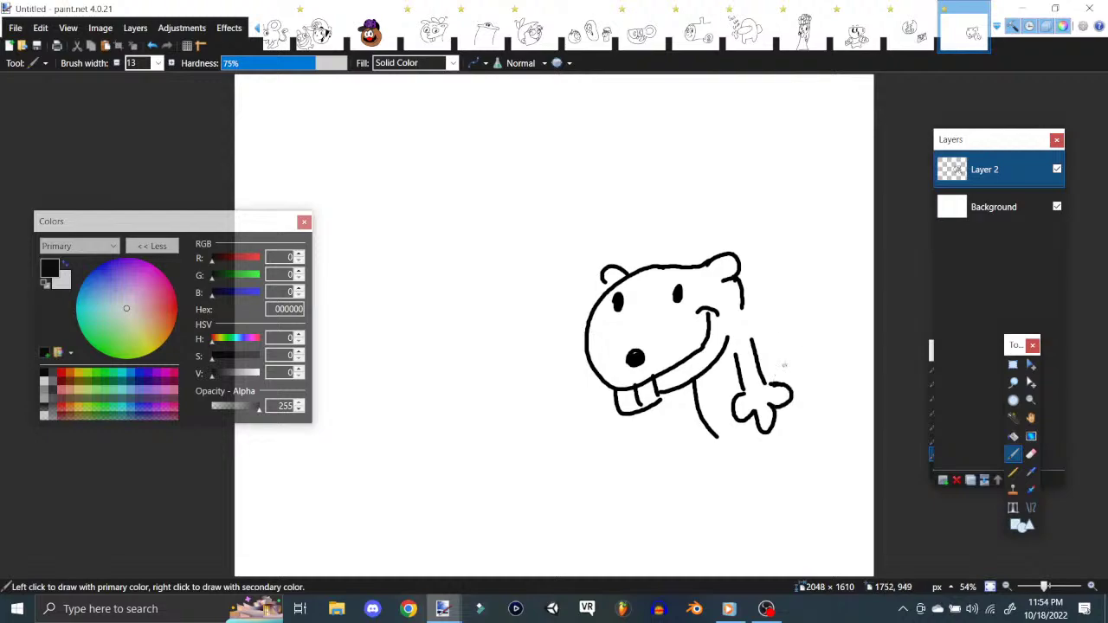
left_click_drag(742, 306, 760, 350)
mouse_move(716, 431)
left_mouse_down()
mouse_move(720, 445)
mouse_move(758, 458)
left_mouse_up()
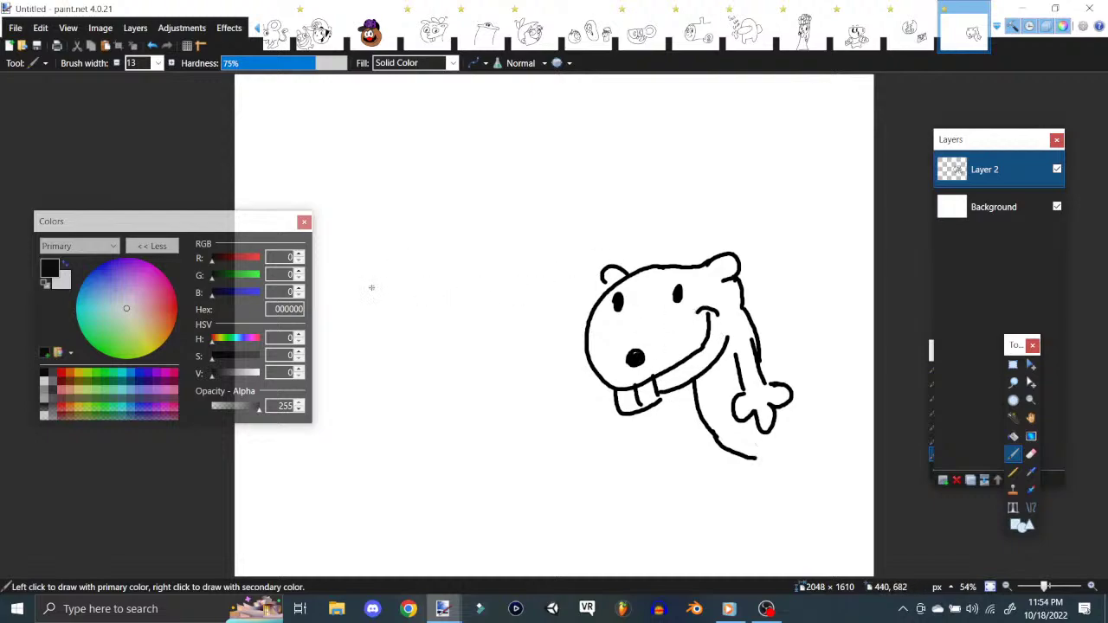
Step: Draw a second, wide oval head left of the beaver with a large curve beneath it and two round eyes with filled pupils
mouse_move(342, 289)
left_mouse_down()
mouse_move(438, 277)
mouse_move(483, 374)
mouse_move(318, 339)
left_mouse_up()
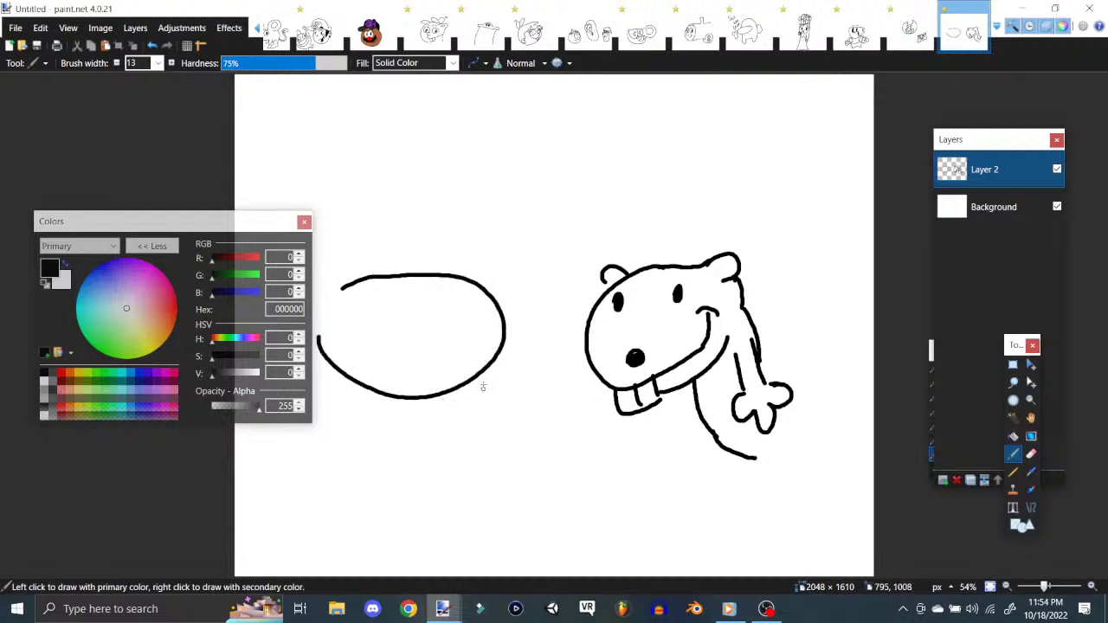
mouse_move(485, 374)
left_mouse_down()
mouse_move(460, 426)
mouse_move(372, 453)
mouse_move(291, 416)
mouse_move(273, 336)
left_mouse_up()
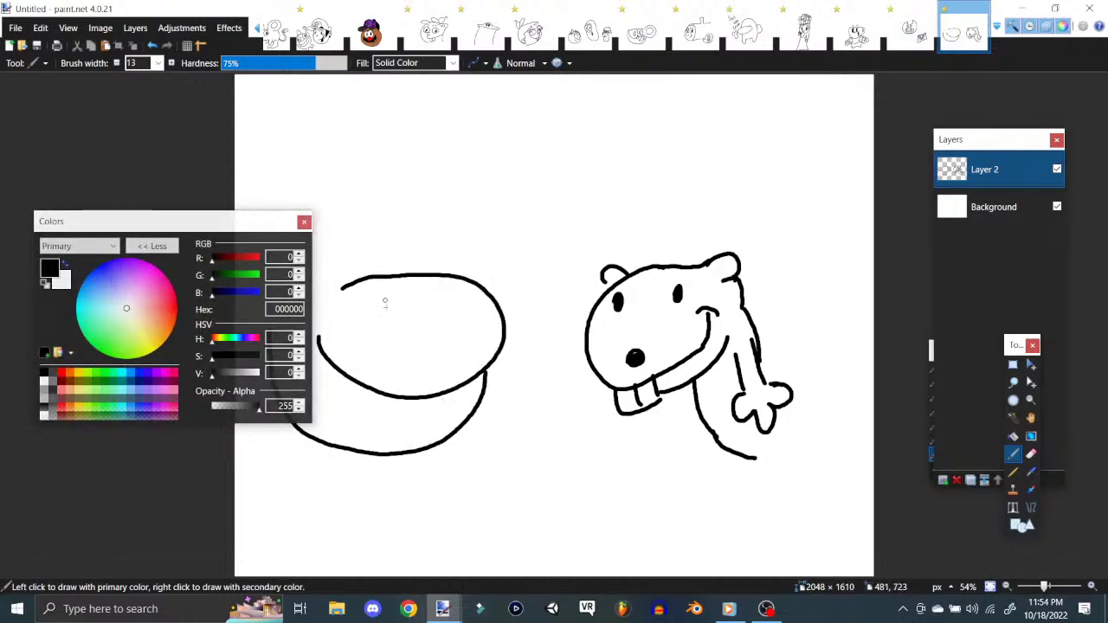
mouse_move(389, 301)
left_mouse_down()
mouse_move(367, 294)
mouse_move(388, 299)
mouse_move(357, 343)
mouse_move(356, 329)
mouse_move(373, 323)
left_mouse_up()
left_click(354, 327)
left_click(153, 45)
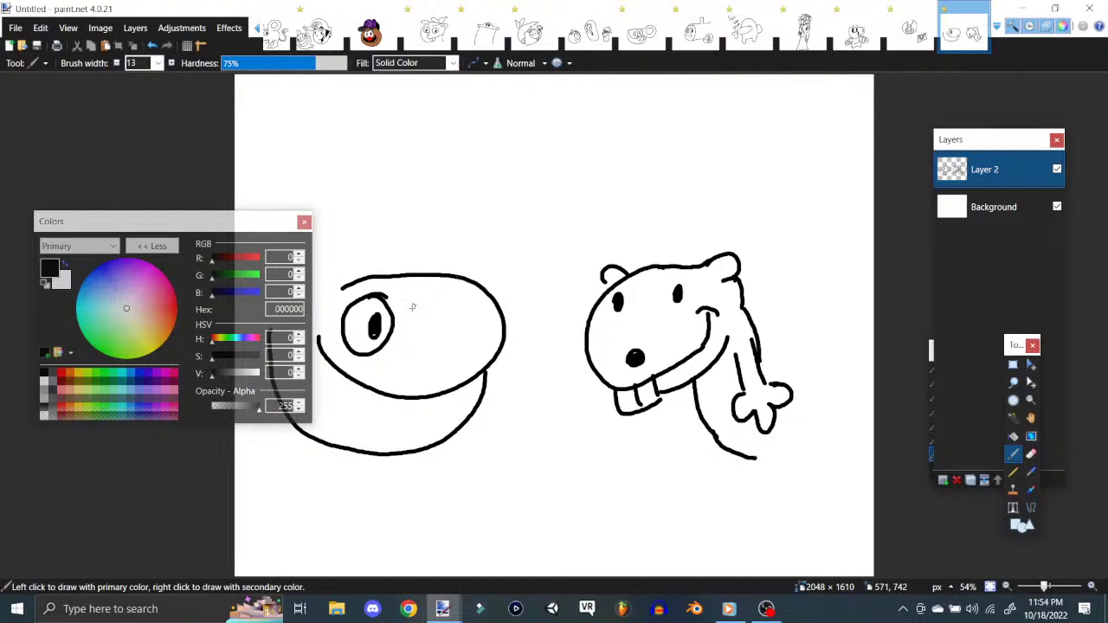
mouse_move(445, 286)
left_mouse_down()
mouse_move(437, 278)
mouse_move(477, 299)
mouse_move(463, 279)
left_mouse_up()
left_click_drag(455, 291, 456, 303)
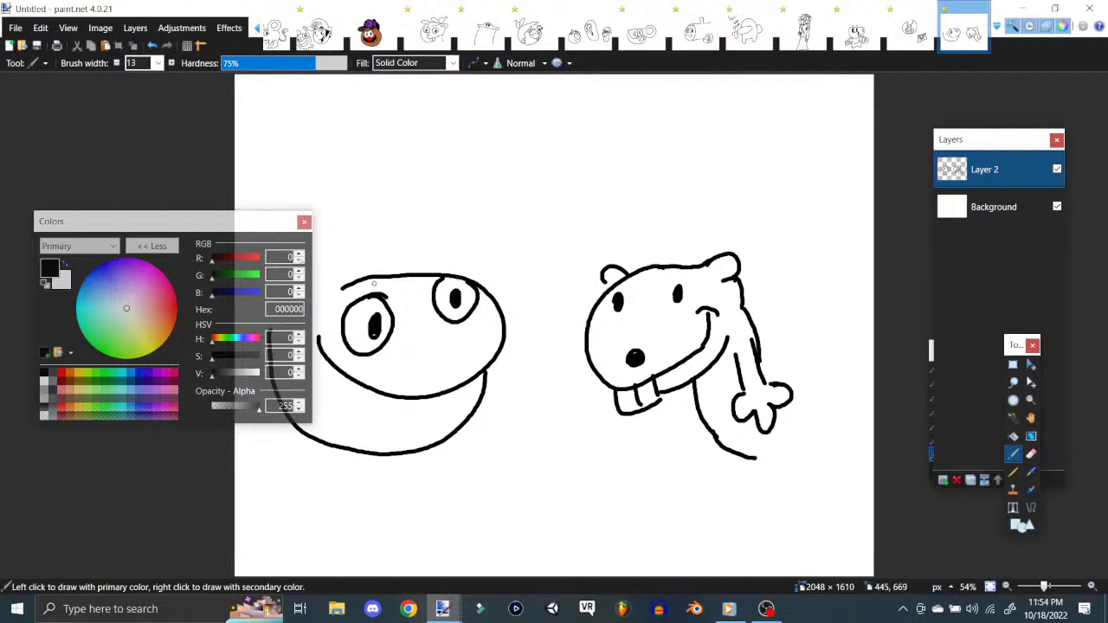
Step: Move the Colors window clear of the canvas and draw the wide-headed figure's pronged hair tuft and the back of its head
left_click_drag(156, 222, 55, 216)
mouse_move(338, 290)
left_mouse_down()
mouse_move(332, 257)
mouse_move(370, 249)
mouse_move(338, 207)
mouse_move(279, 251)
mouse_move(303, 273)
left_mouse_up()
mouse_move(313, 215)
left_mouse_down()
mouse_move(320, 250)
mouse_move(299, 269)
mouse_move(337, 278)
mouse_move(301, 274)
mouse_move(273, 326)
left_mouse_up()
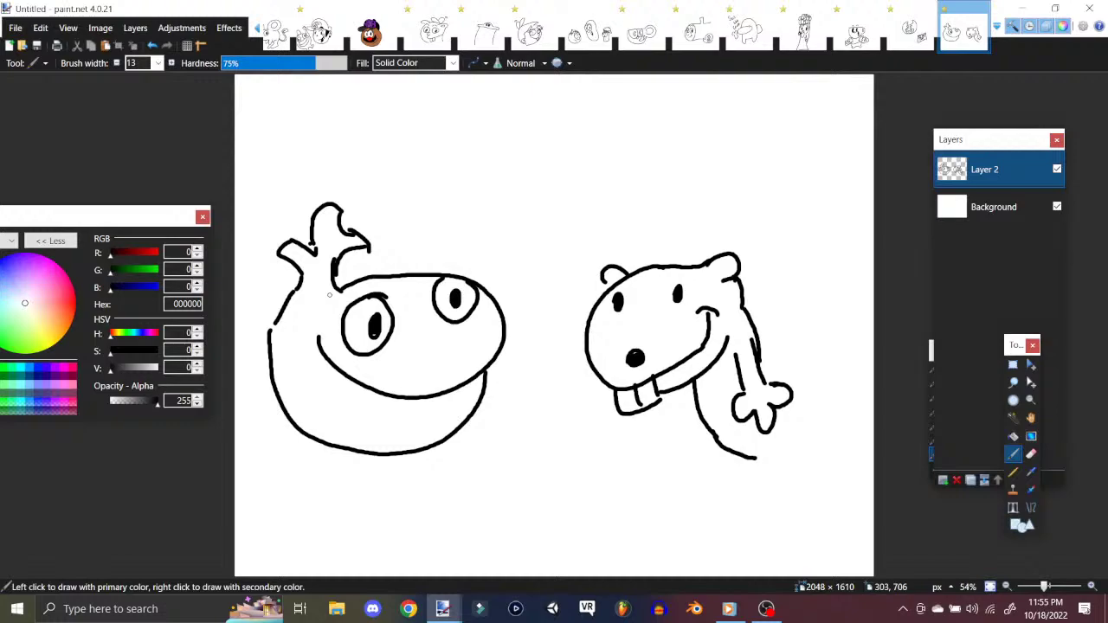
Step: Draw the figure's torso below the head with one short sleeve, a thin arm and a large letter M on the shirt
mouse_move(323, 444)
left_mouse_down()
mouse_move(302, 493)
mouse_move(313, 518)
mouse_move(344, 517)
mouse_move(358, 483)
mouse_move(327, 576)
left_mouse_up()
left_click_drag(336, 518, 341, 575)
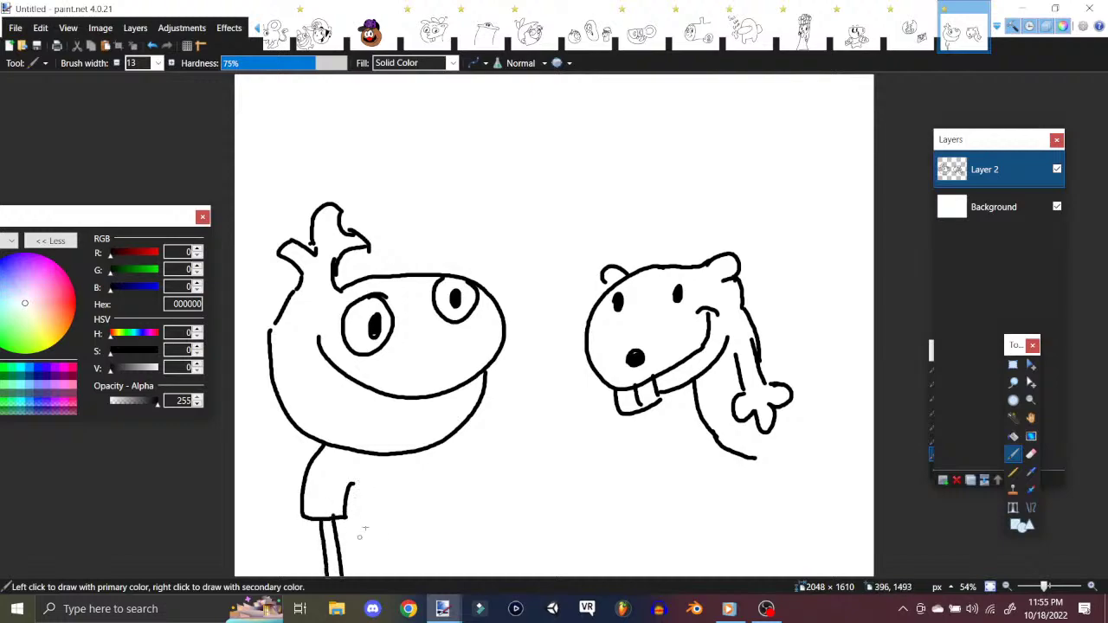
left_click_drag(344, 514, 367, 576)
left_click_drag(455, 437, 482, 574)
mouse_move(387, 482)
left_mouse_down()
mouse_move(400, 561)
mouse_move(387, 481)
mouse_move(428, 529)
mouse_move(440, 462)
mouse_move(470, 558)
left_mouse_up()
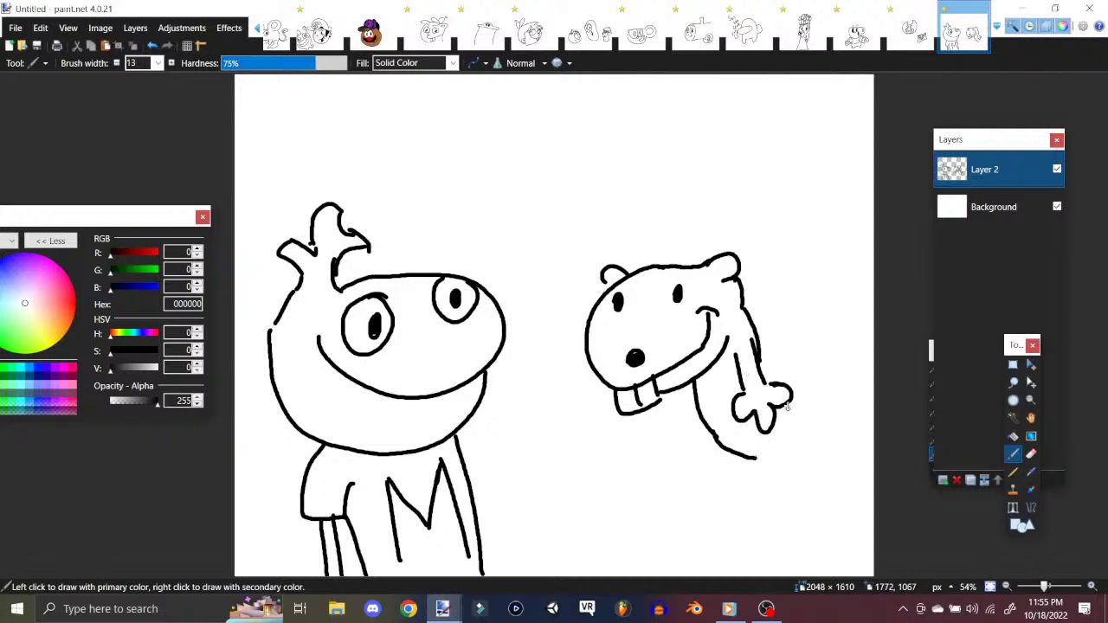
Step: Extend the beaver's back and belly lines downward and draw the wide-headed figure's second sleeve and thin arm
mouse_move(753, 348)
left_mouse_down()
mouse_move(805, 436)
mouse_move(769, 472)
left_mouse_up()
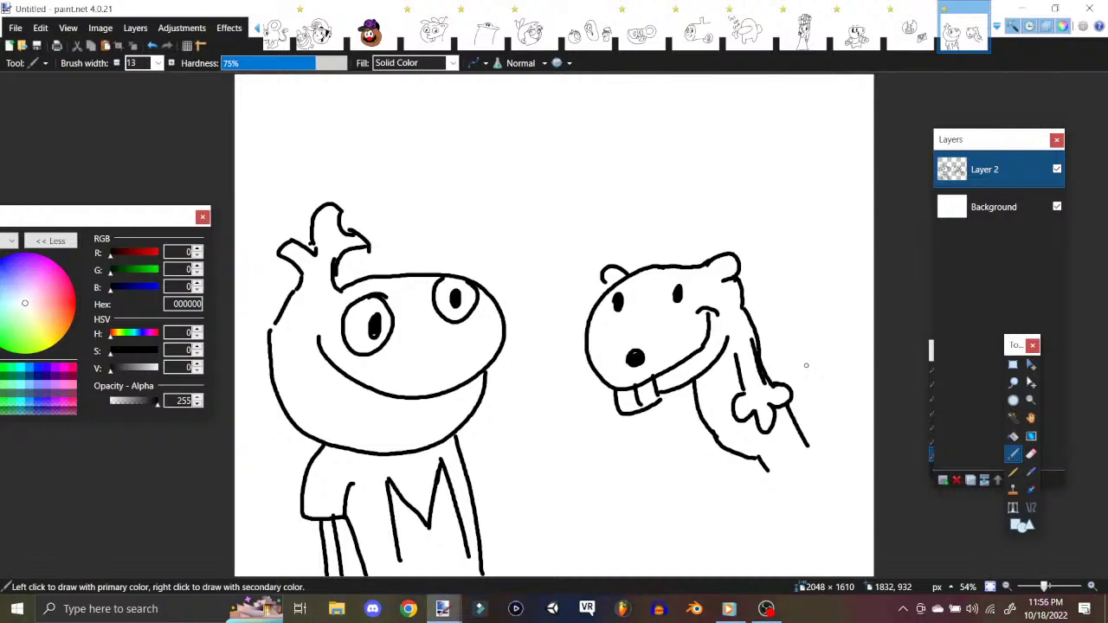
left_click_drag(458, 439, 520, 575)
left_click_drag(477, 502, 504, 557)
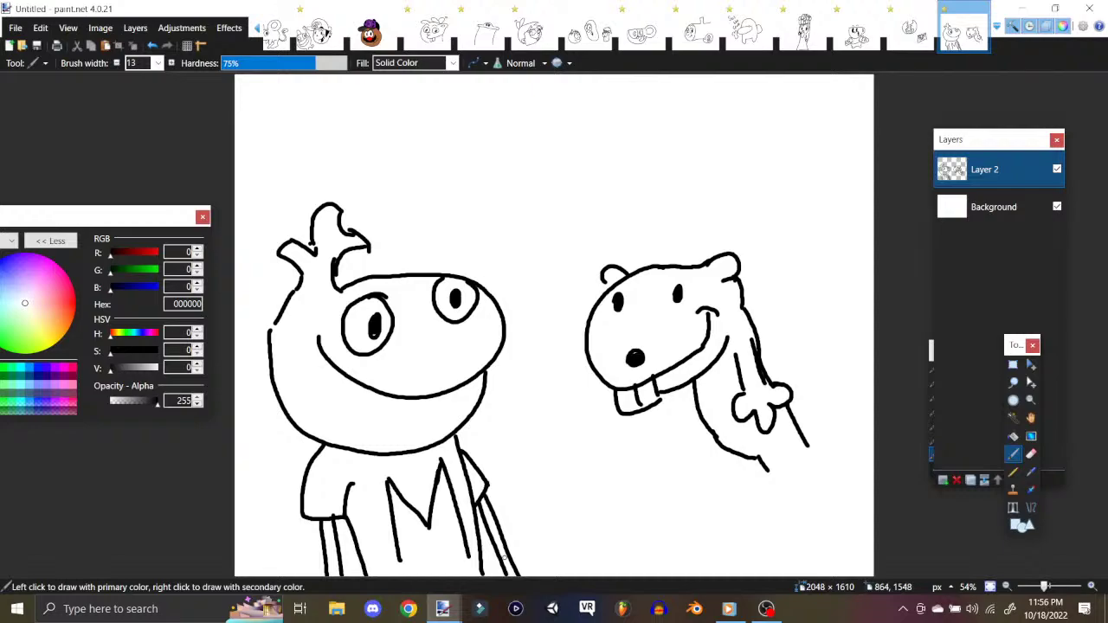
Step: Handwrite "I Love" in quotation marks above the two characters and draw the beaver's second arm with a hand
left_click_drag(296, 149, 365, 103)
mouse_move(346, 112)
left_mouse_down()
mouse_move(351, 172)
mouse_move(381, 154)
left_mouse_up()
mouse_move(432, 95)
left_mouse_down()
mouse_move(466, 152)
mouse_move(534, 113)
mouse_move(568, 148)
left_mouse_up()
left_click_drag(598, 97, 595, 111)
left_click_drag(613, 95, 606, 111)
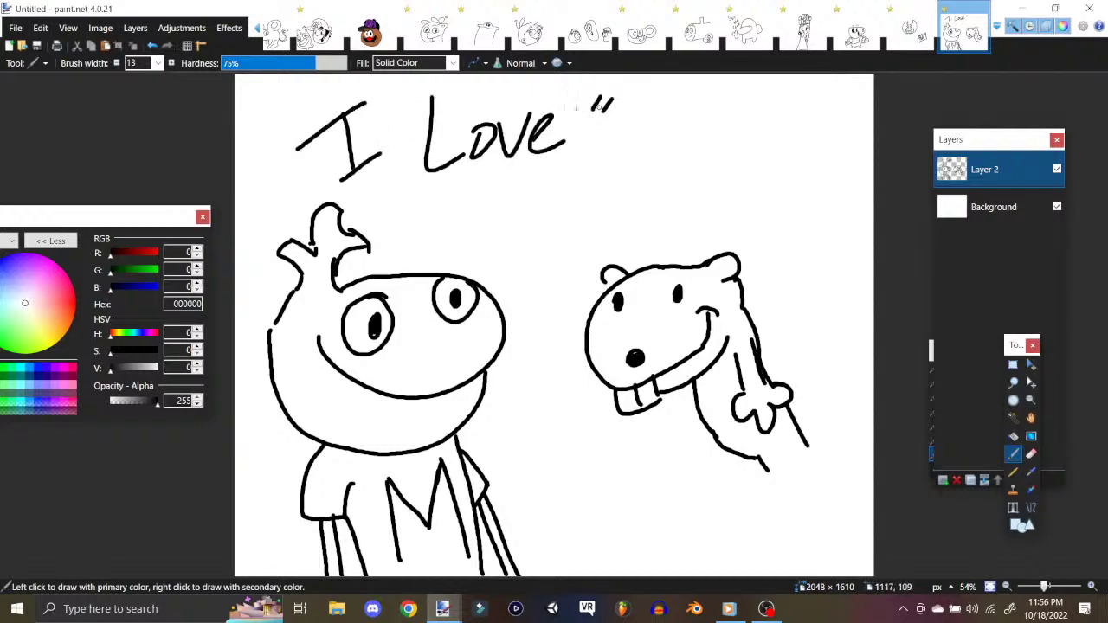
mouse_move(261, 119)
left_mouse_down()
mouse_move(277, 136)
mouse_move(263, 154)
left_mouse_up()
mouse_move(690, 379)
left_mouse_down()
mouse_move(686, 433)
mouse_move(703, 468)
mouse_move(720, 449)
left_mouse_up()
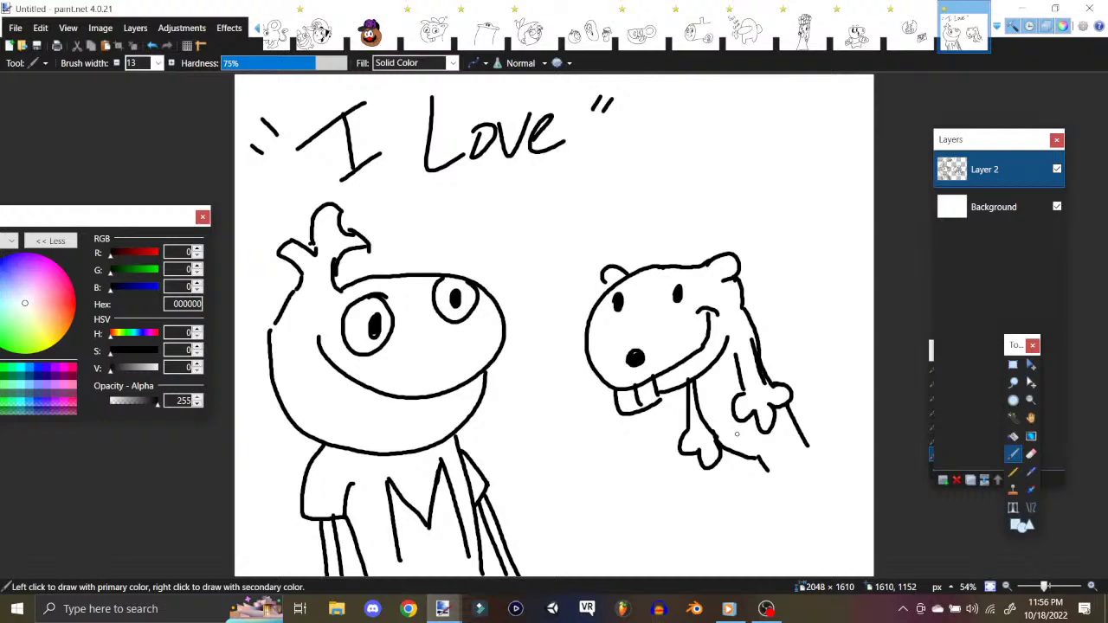
Step: Create a new blank 2048 x 1610 image with the default settings and add a new layer above the background
left_click(16, 28)
key("Escape")
key("ctrl+n")
key("Return")
left_click(134, 28)
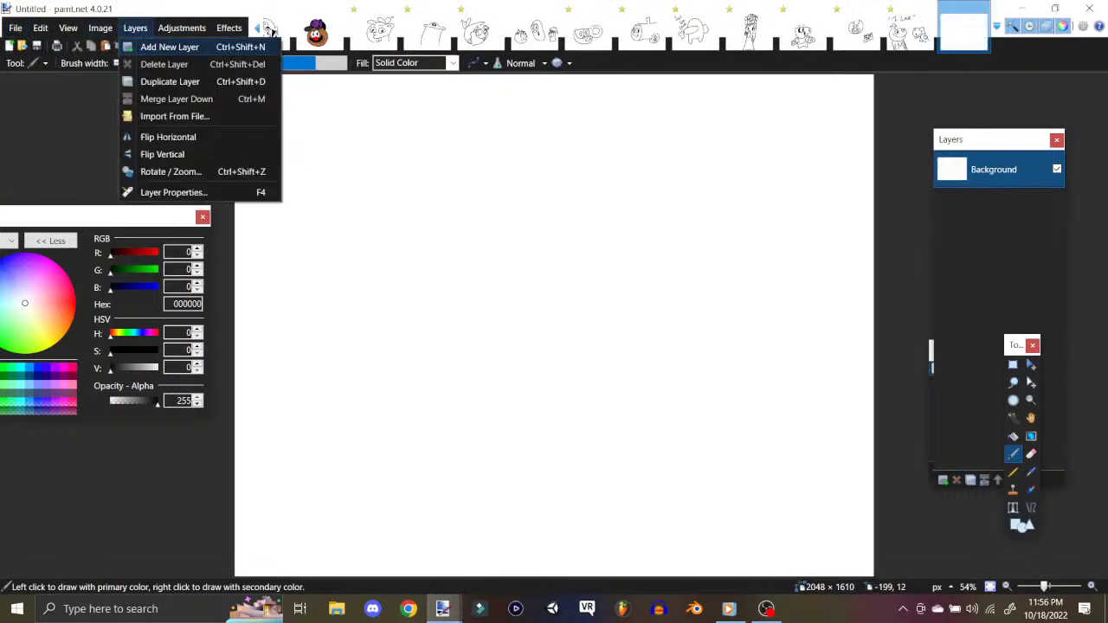
left_click(156, 44)
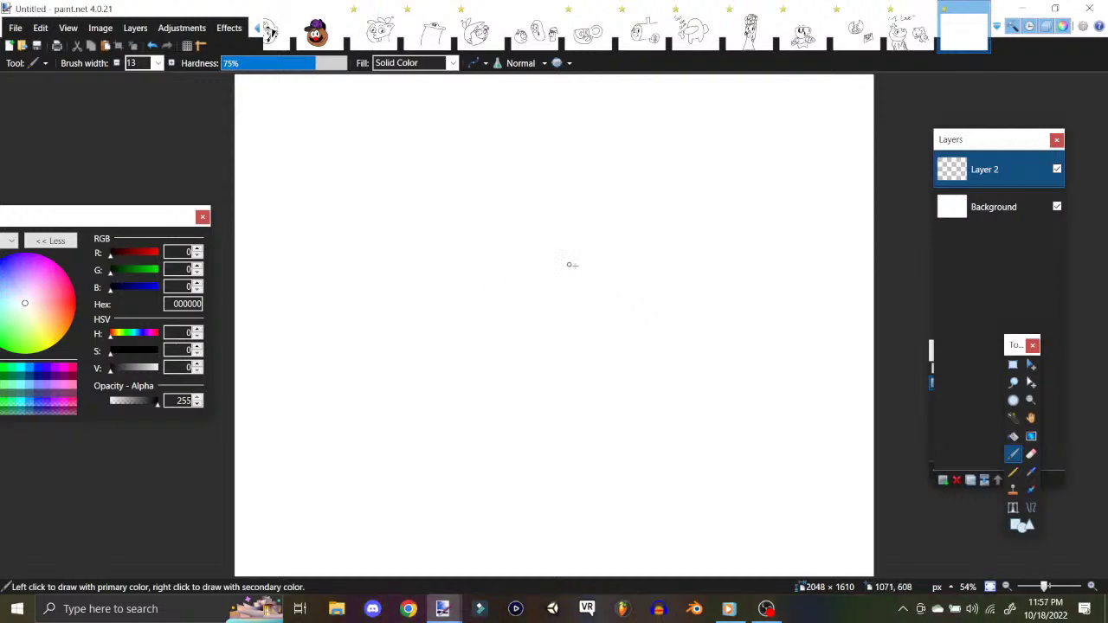
Step: Draw two round eyes with filled oval pupils near the middle of the canvas
mouse_move(612, 288)
left_mouse_down()
mouse_move(664, 255)
mouse_move(641, 329)
mouse_move(613, 296)
mouse_move(614, 276)
mouse_move(664, 276)
mouse_move(657, 291)
left_mouse_up()
mouse_move(515, 266)
left_mouse_down()
mouse_move(547, 331)
mouse_move(569, 301)
mouse_move(539, 265)
left_mouse_up()
left_click_drag(524, 286, 531, 299)
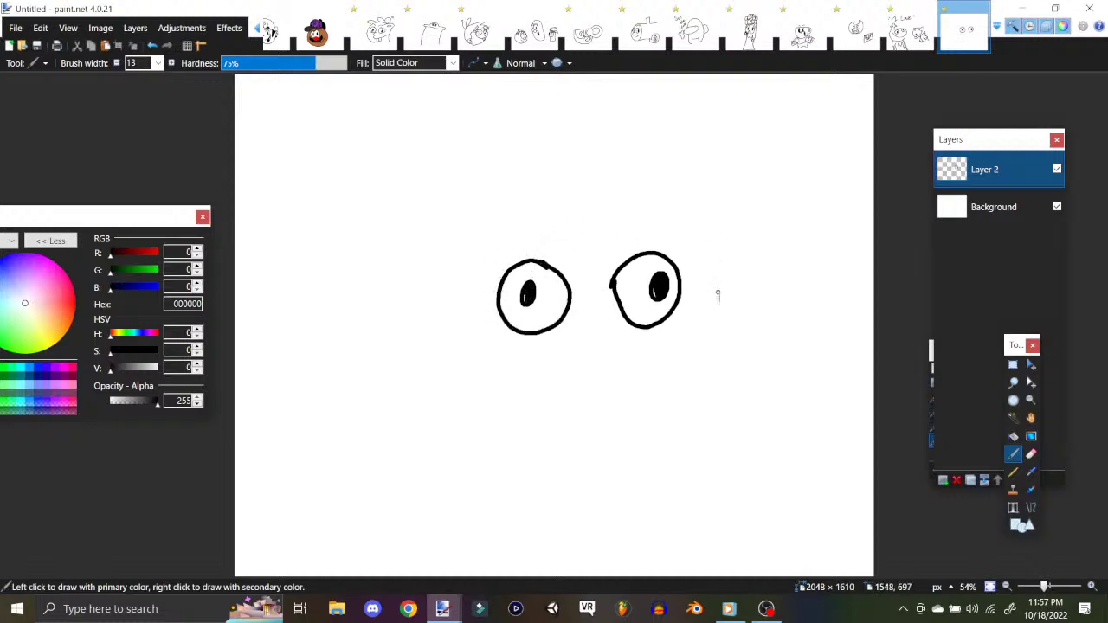
Step: Draw a domed head around the eyes with a wavy mouth line, three hairs on top and a curved lower jaw
mouse_move(723, 305)
left_mouse_down()
mouse_move(710, 271)
mouse_move(678, 240)
mouse_move(586, 219)
mouse_move(536, 222)
mouse_move(485, 254)
mouse_move(451, 299)
mouse_move(449, 358)
mouse_move(471, 378)
mouse_move(676, 369)
mouse_move(727, 334)
left_mouse_up()
left_click_drag(446, 355, 450, 373)
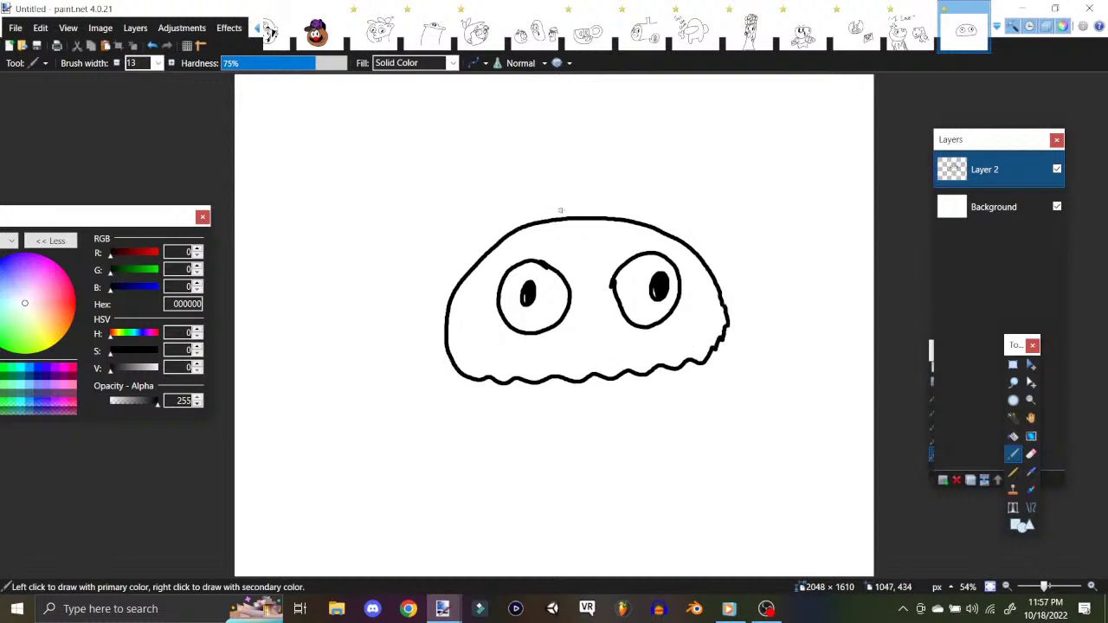
mouse_move(573, 217)
left_mouse_down()
mouse_move(547, 184)
mouse_move(632, 163)
left_mouse_up()
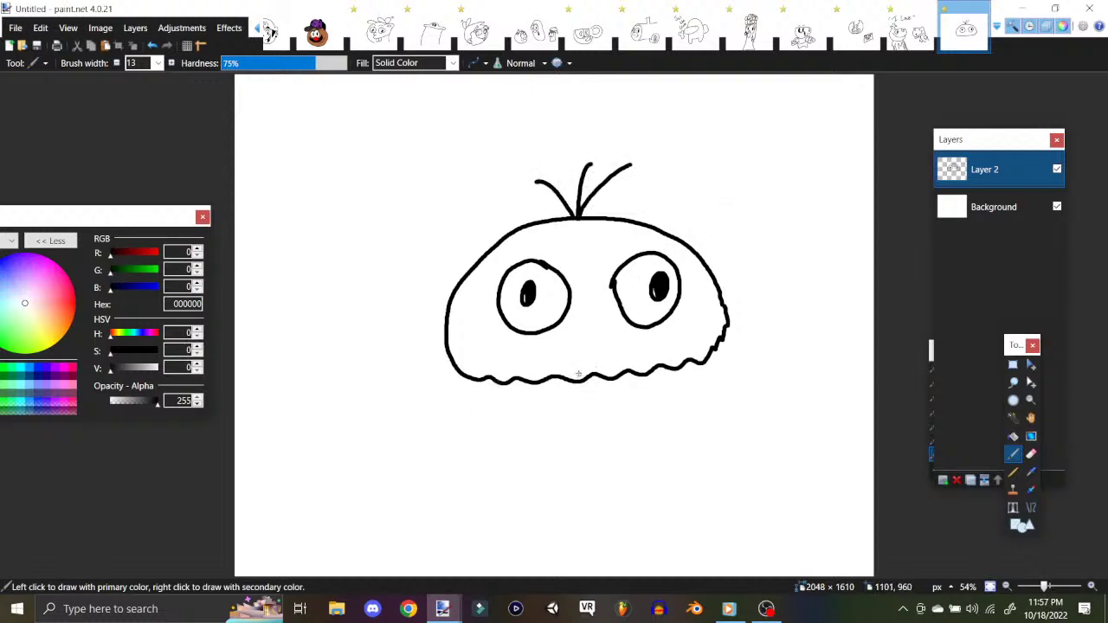
mouse_move(445, 360)
left_mouse_down()
mouse_move(452, 396)
mouse_move(478, 420)
mouse_move(547, 432)
mouse_move(625, 425)
mouse_move(674, 403)
mouse_move(709, 370)
mouse_move(726, 329)
left_mouse_up()
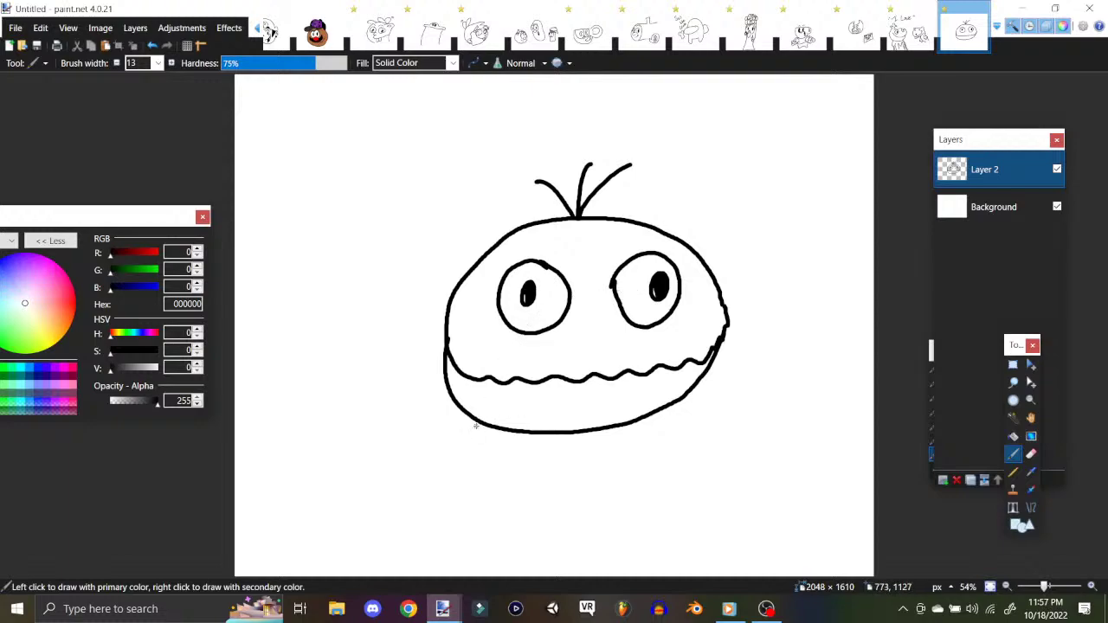
Step: Draw a raised arm with a jagged-fingered waving hand beside the head and handwrite "Pikmin" with a short pointer line above the hair's far side
mouse_move(476, 423)
left_mouse_down()
mouse_move(407, 425)
mouse_move(387, 368)
mouse_move(420, 328)
mouse_move(404, 298)
mouse_move(423, 280)
mouse_move(423, 266)
mouse_move(368, 261)
mouse_move(381, 179)
mouse_move(359, 212)
mouse_move(354, 195)
mouse_move(336, 203)
mouse_move(332, 271)
mouse_move(319, 193)
mouse_move(307, 225)
mouse_move(288, 219)
mouse_move(302, 297)
mouse_move(261, 270)
mouse_move(259, 314)
mouse_move(309, 363)
mouse_move(381, 494)
mouse_move(487, 575)
left_mouse_up()
left_click_drag(695, 211, 715, 184)
mouse_move(711, 118)
left_mouse_down()
mouse_move(725, 157)
mouse_move(724, 134)
left_mouse_up()
mouse_move(743, 141)
left_mouse_down()
mouse_move(744, 151)
mouse_move(746, 122)
left_mouse_up()
mouse_move(753, 108)
left_mouse_down()
mouse_move(755, 153)
mouse_move(795, 130)
mouse_move(803, 150)
left_mouse_up()
mouse_move(808, 137)
left_mouse_down()
mouse_move(810, 154)
mouse_move(828, 154)
left_mouse_up()
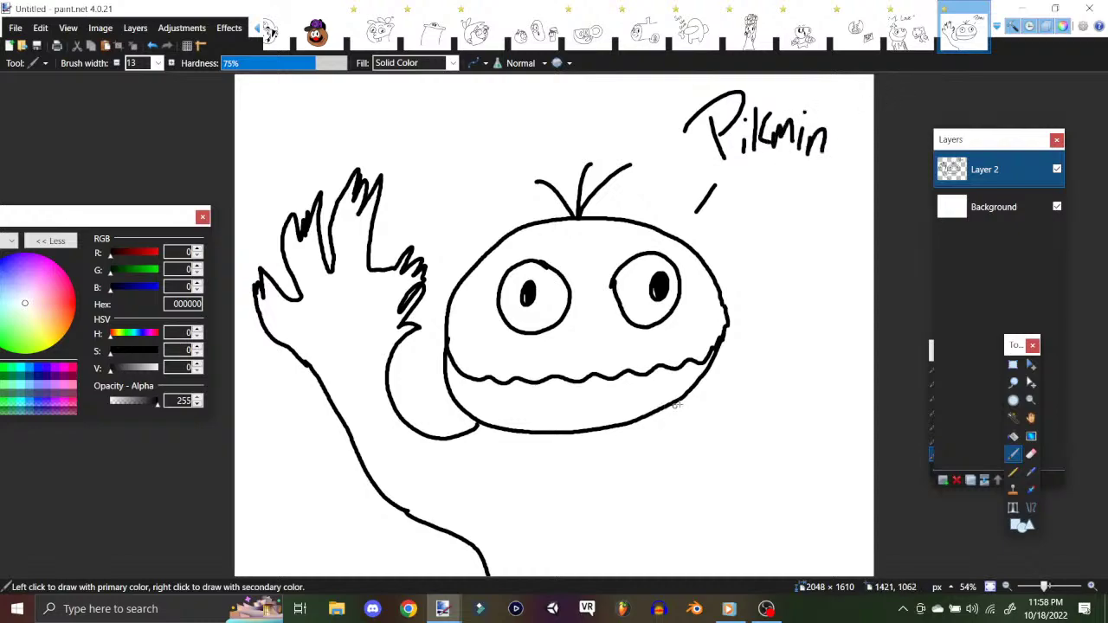
Step: Draw the character's other arm hanging down and erase both ends of the wavy mouth line where it meets the head outline
mouse_move(699, 381)
left_mouse_down()
mouse_move(735, 403)
mouse_move(770, 474)
mouse_move(774, 516)
mouse_move(738, 573)
mouse_move(703, 509)
mouse_move(715, 436)
left_mouse_up()
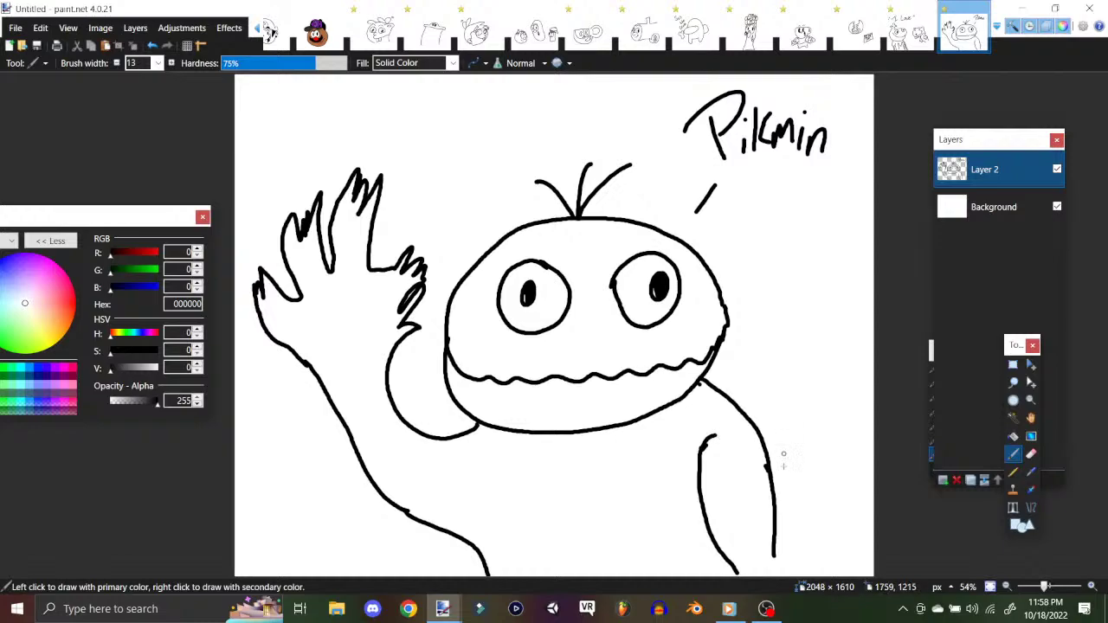
left_click_drag(775, 555, 782, 570)
left_click(1031, 453)
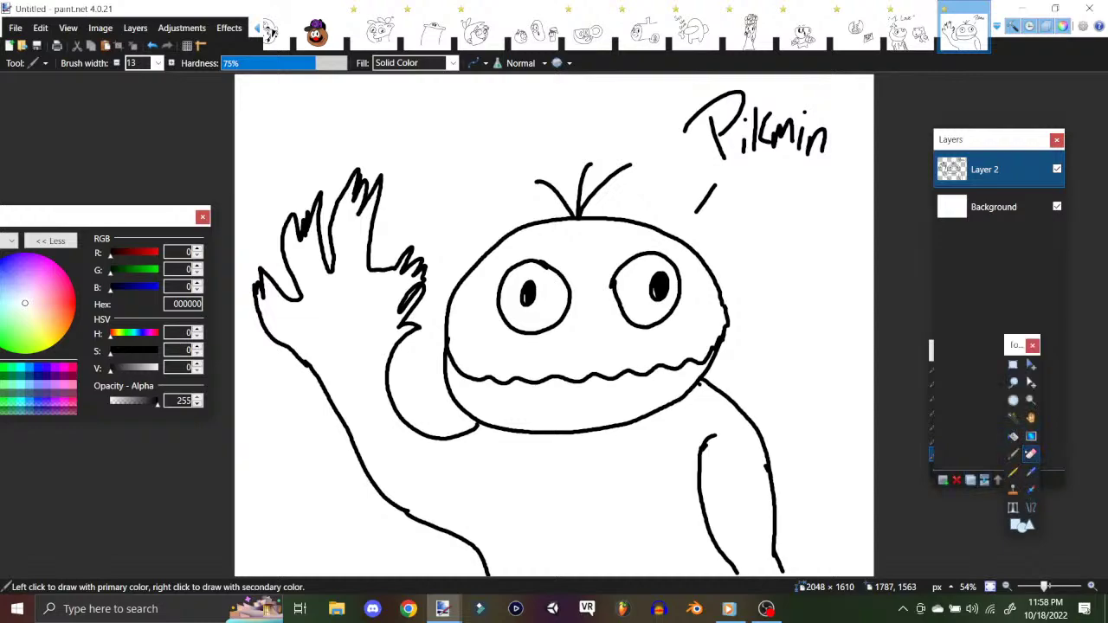
left_click_drag(468, 371, 452, 359)
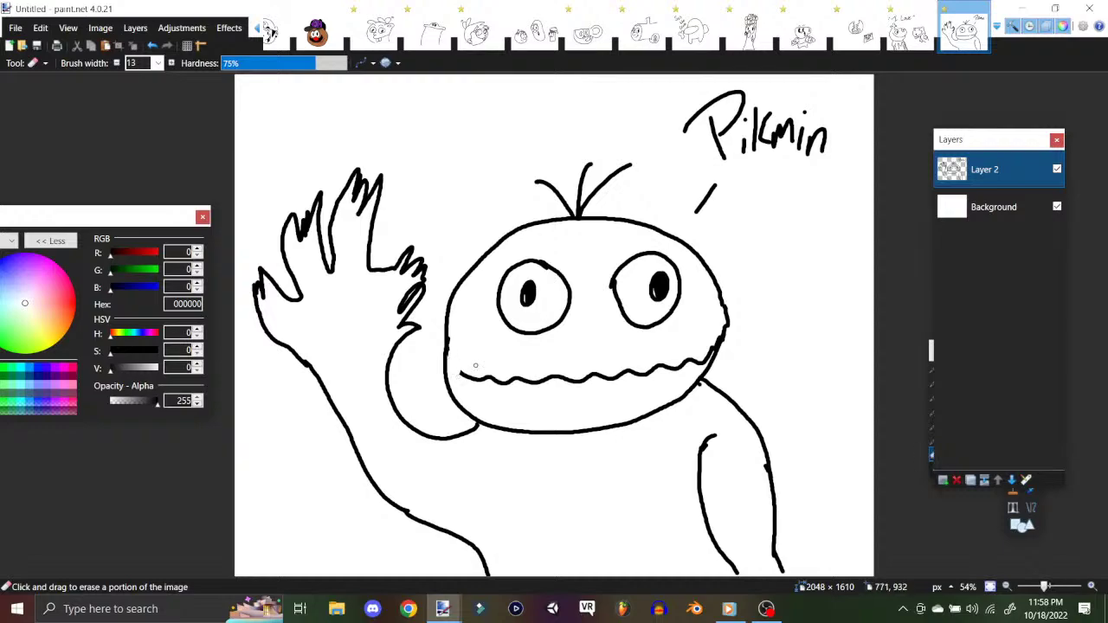
left_click_drag(703, 349, 714, 349)
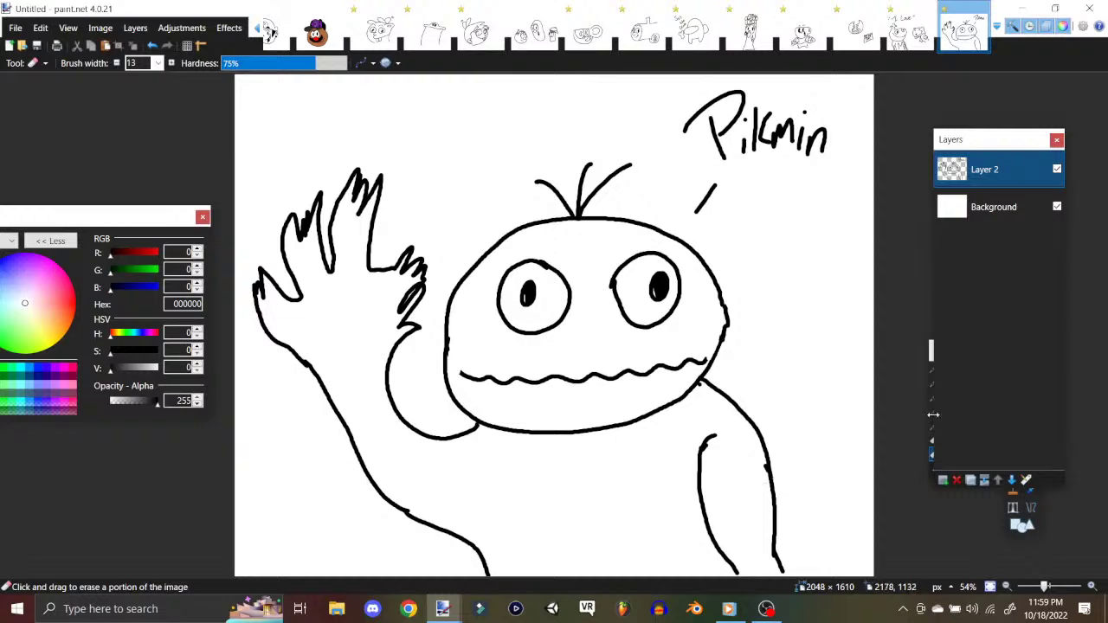
Step: Save the "I Love" drawing in the Drawings folder as a paint.net file named "Mario and Fala"
left_click(905, 44)
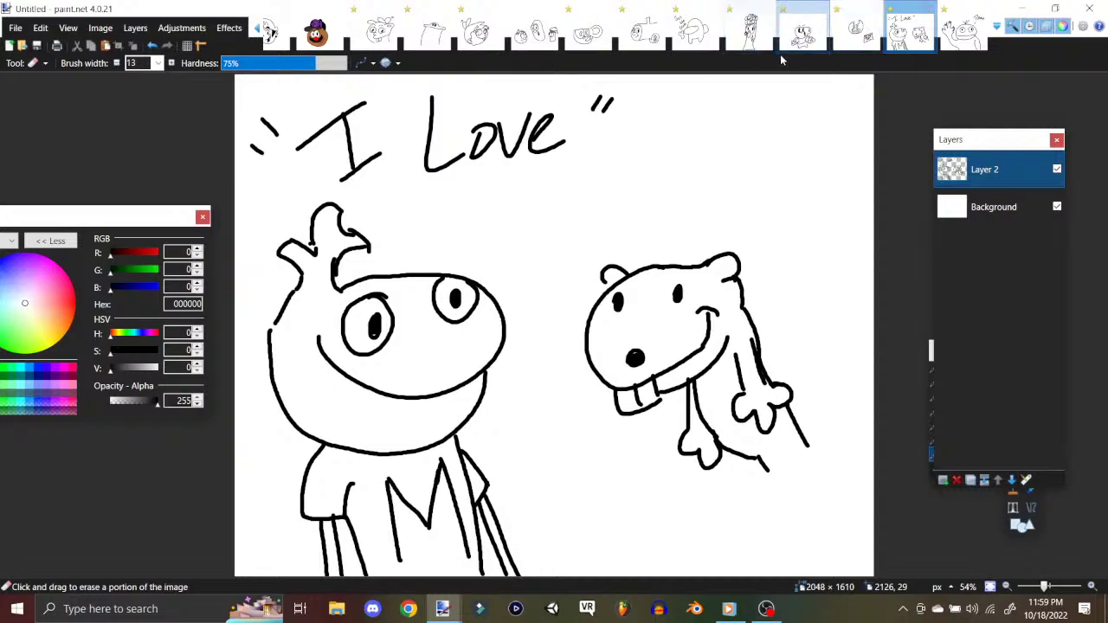
left_click(15, 27)
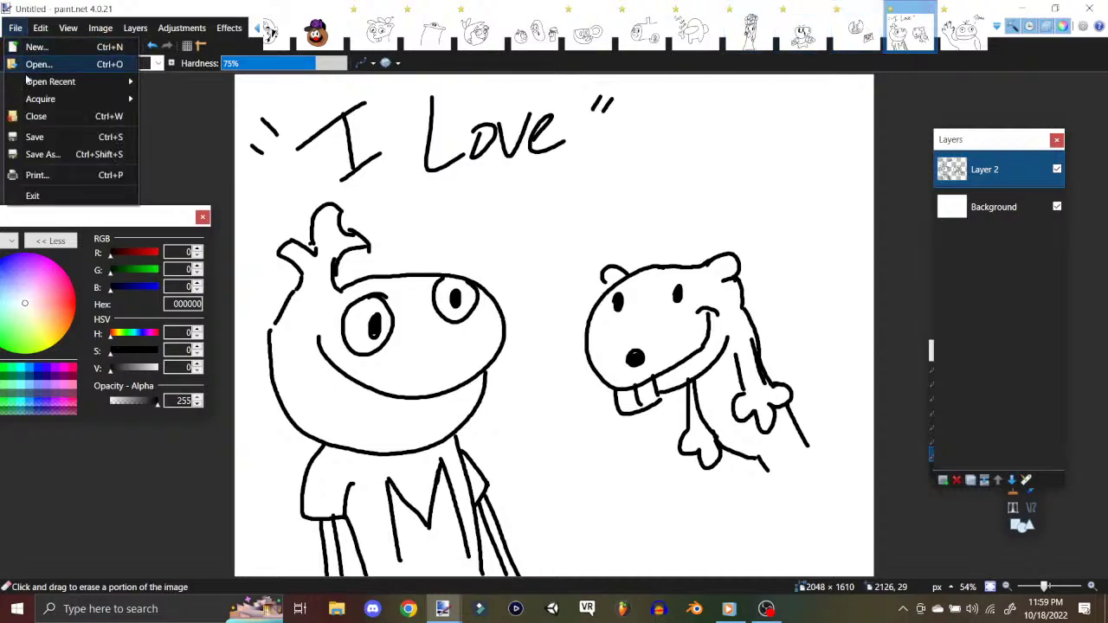
left_click(41, 156)
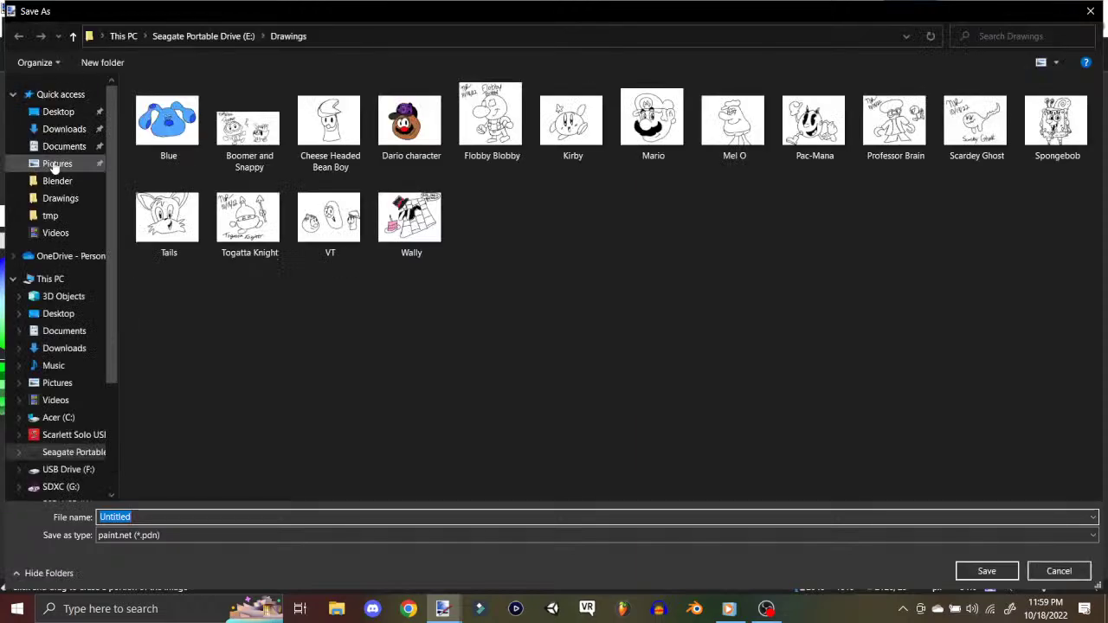
type("Mario and Fala")
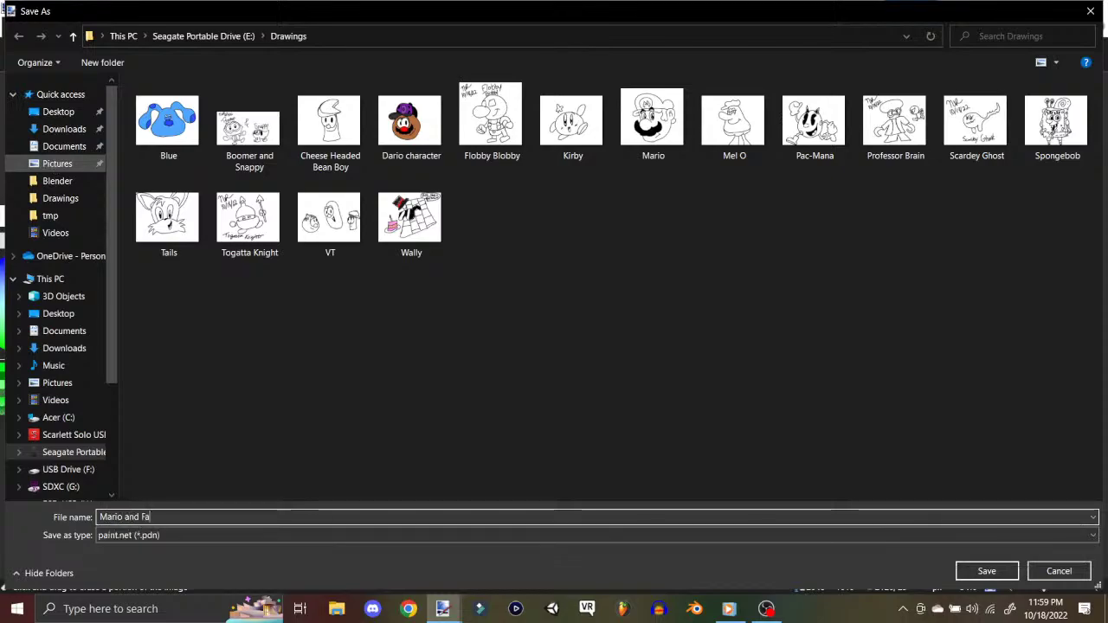
key("Return")
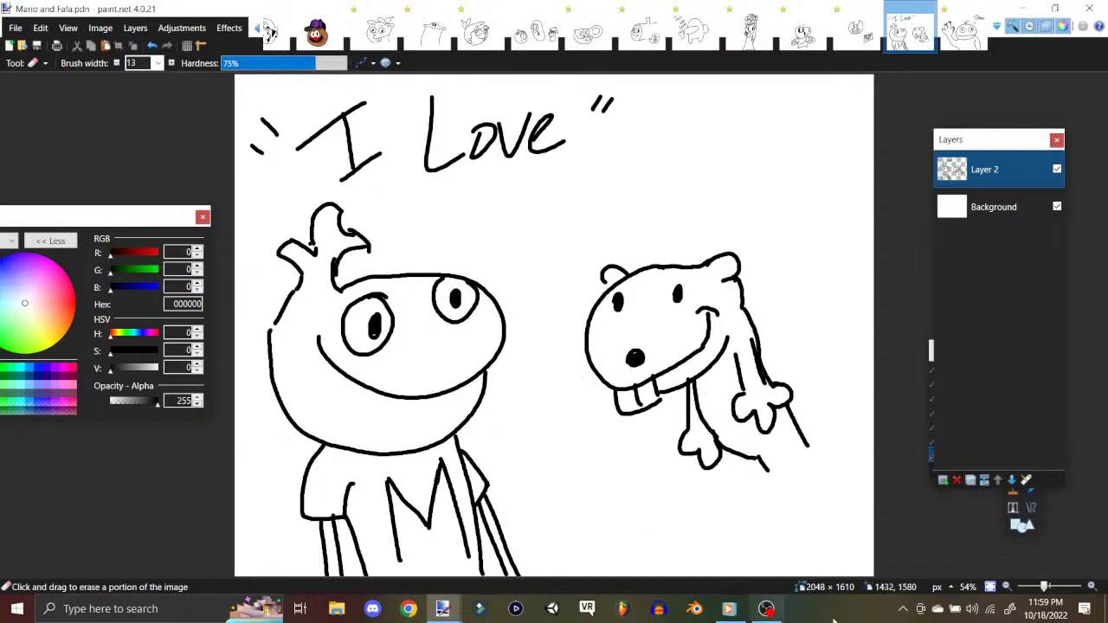
Step: Switch to OBS to view the streaming window
left_click(774, 611)
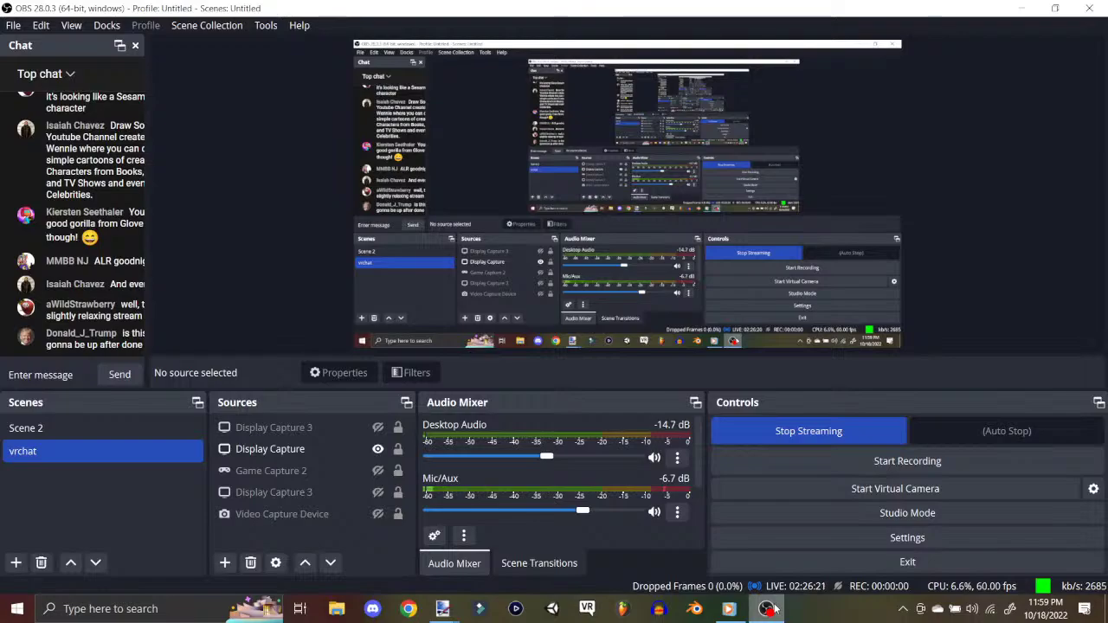